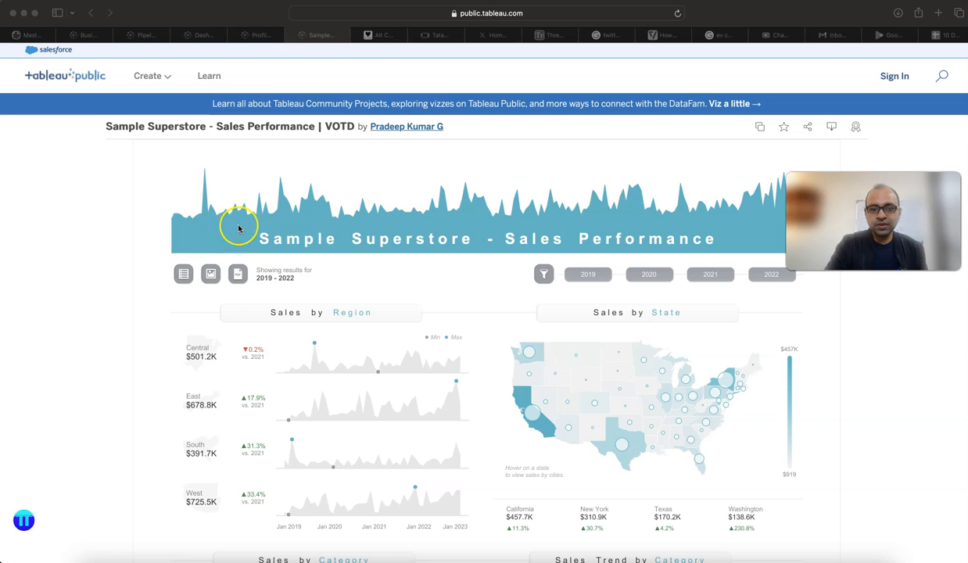
Look over the dashboard's region, state, category and sub-category sales charts.
scroll(177, 326, down, 1)
scroll(176, 327, down, 1)
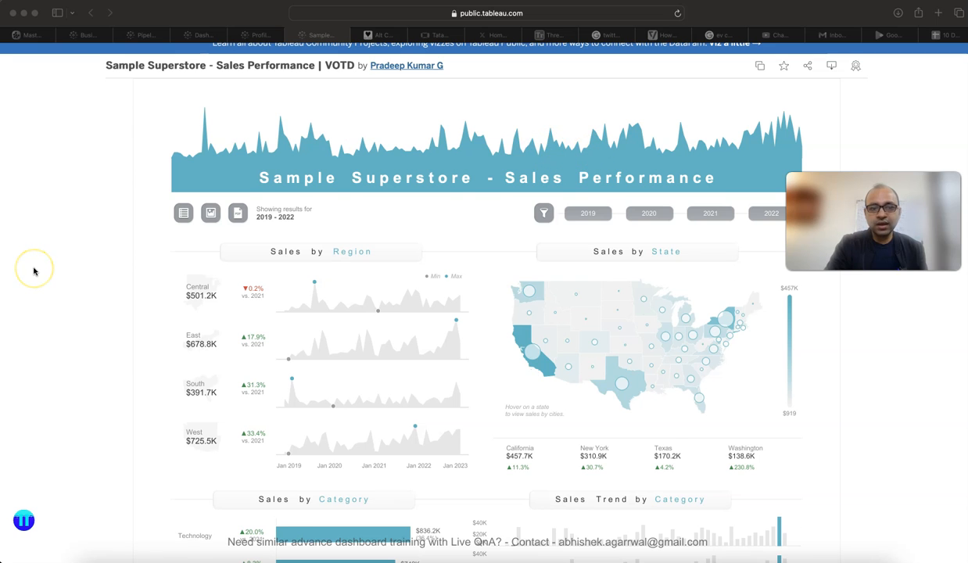
scroll(33, 272, down, 3)
scroll(34, 270, down, 1)
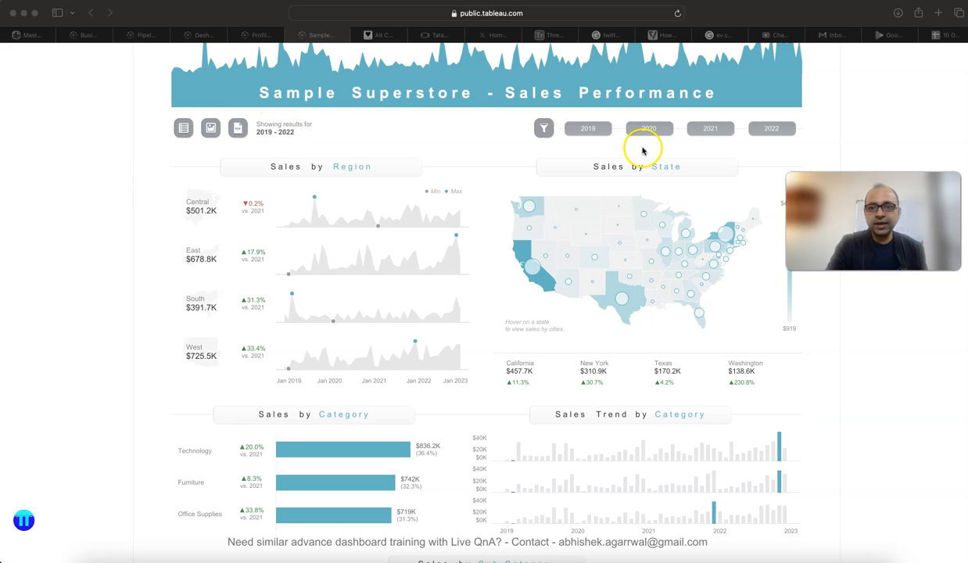
scroll(664, 263, down, 1)
scroll(664, 263, down, 8)
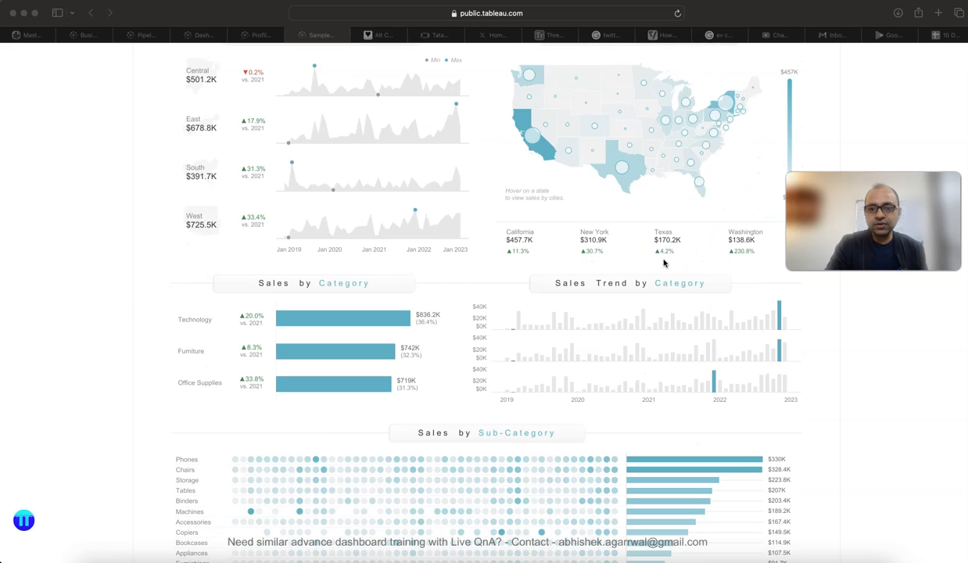
scroll(664, 262, up, 10)
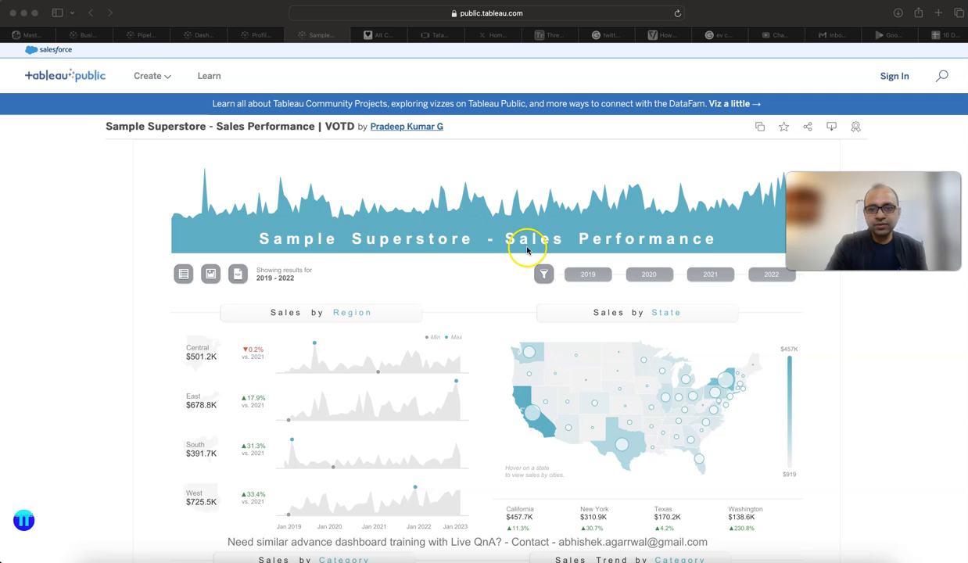
Look through the full dashboard down to the published and updated dates in its details, and return to its title.
scroll(549, 250, down, 1)
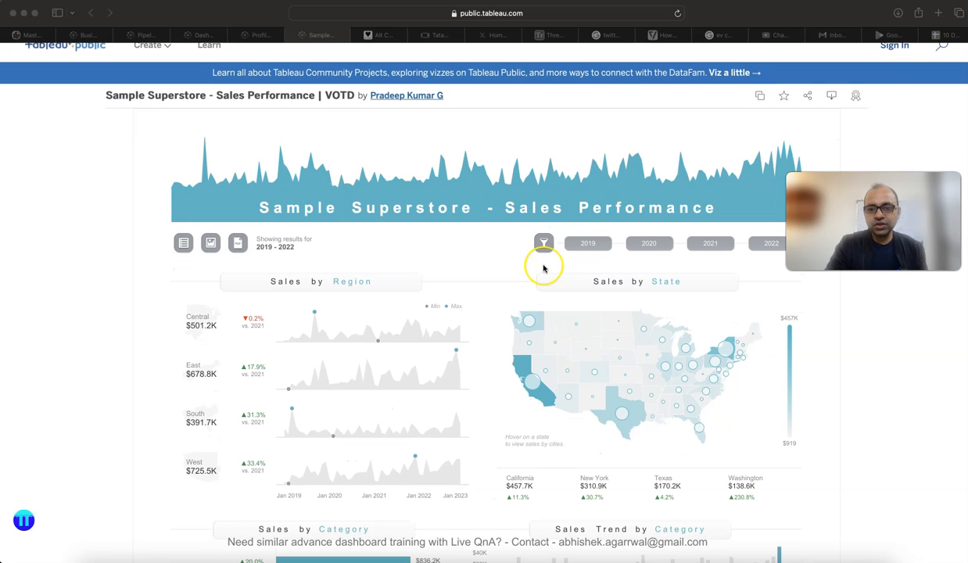
scroll(542, 268, down, 3)
scroll(557, 297, down, 15)
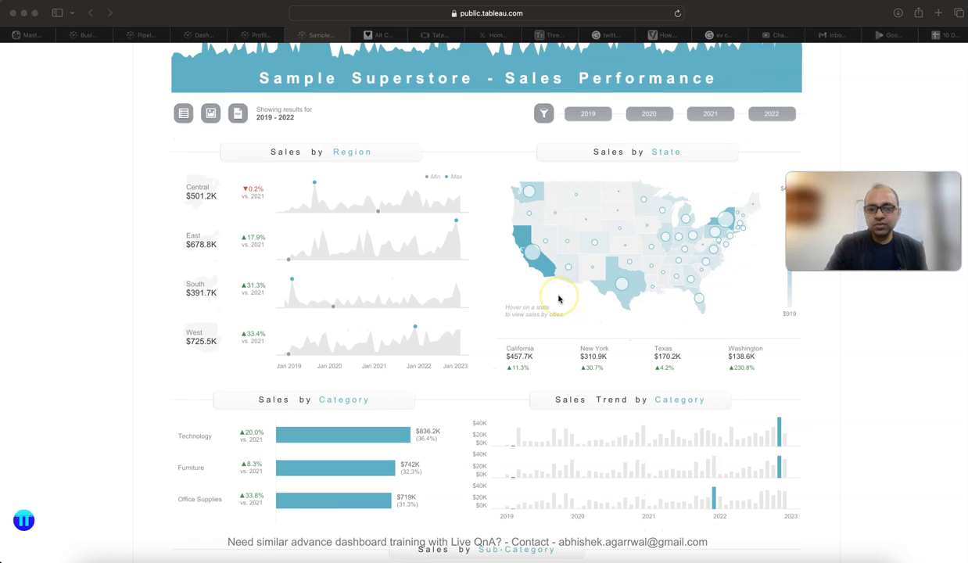
scroll(558, 299, down, 3)
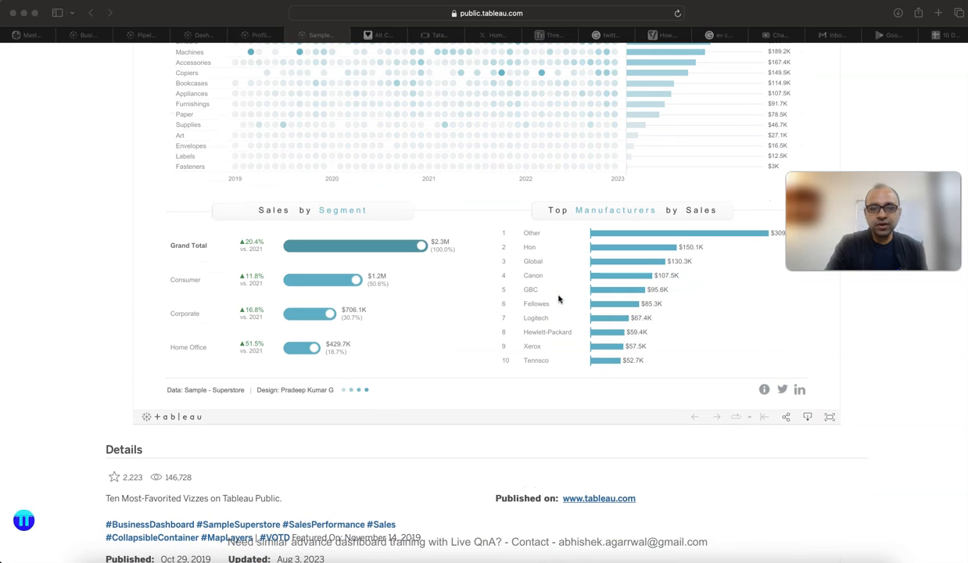
scroll(558, 298, down, 2)
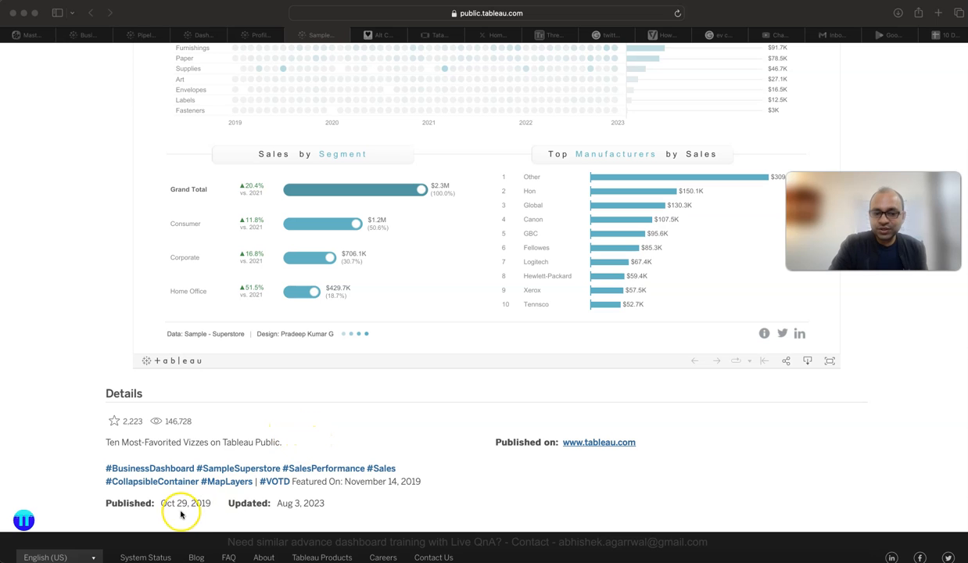
scroll(294, 435, up, 1)
scroll(294, 435, up, 10)
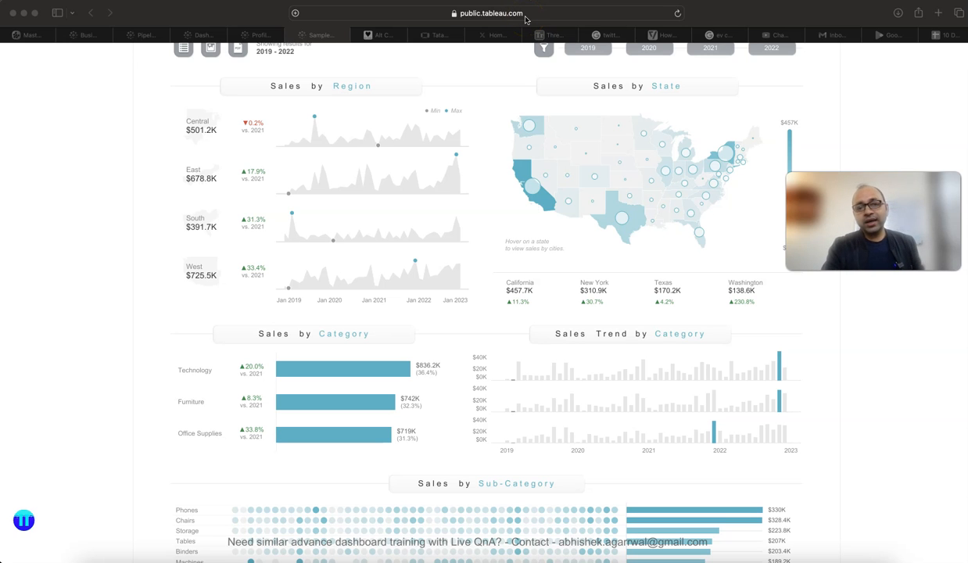
scroll(86, 169, up, 1)
scroll(86, 170, up, 5)
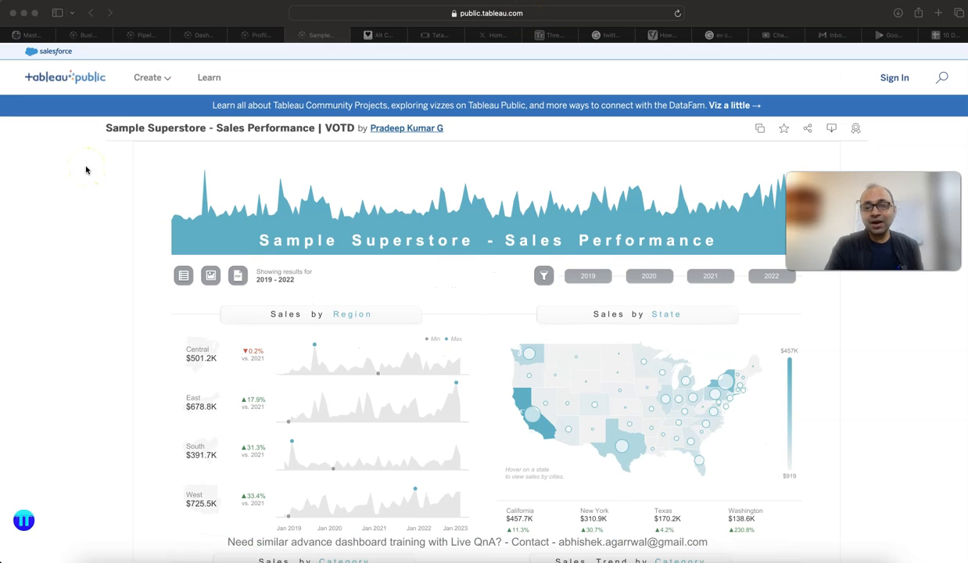
Review the dashboard's overall layout, from the region and state charts to the segment and top manufacturers charts.
scroll(86, 169, down, 4)
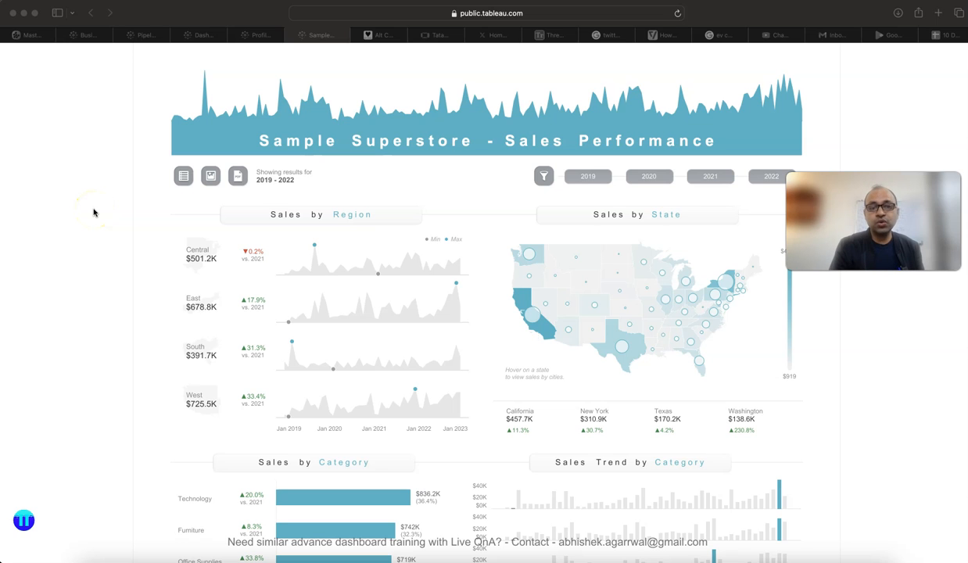
scroll(93, 212, down, 2)
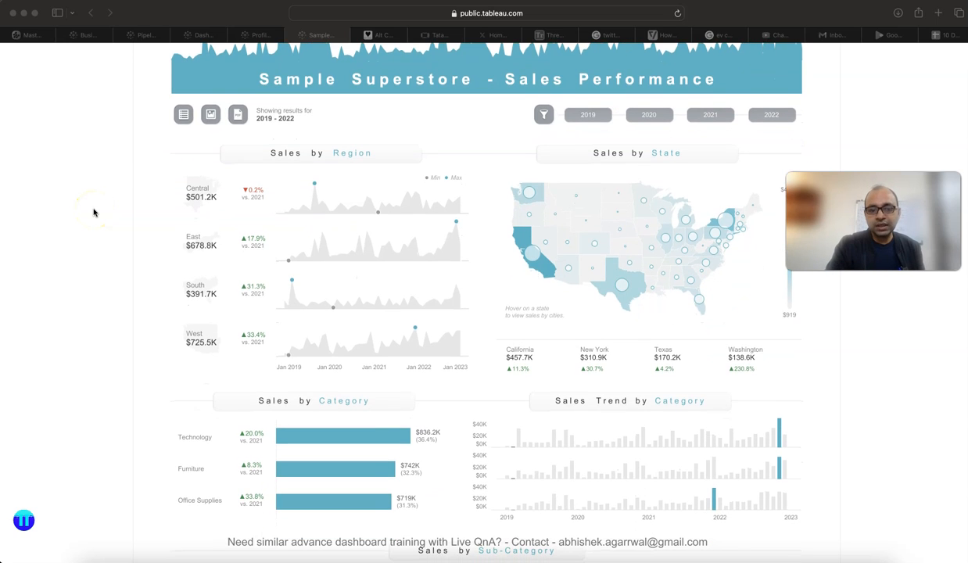
scroll(94, 212, down, 1)
scroll(93, 212, up, 1)
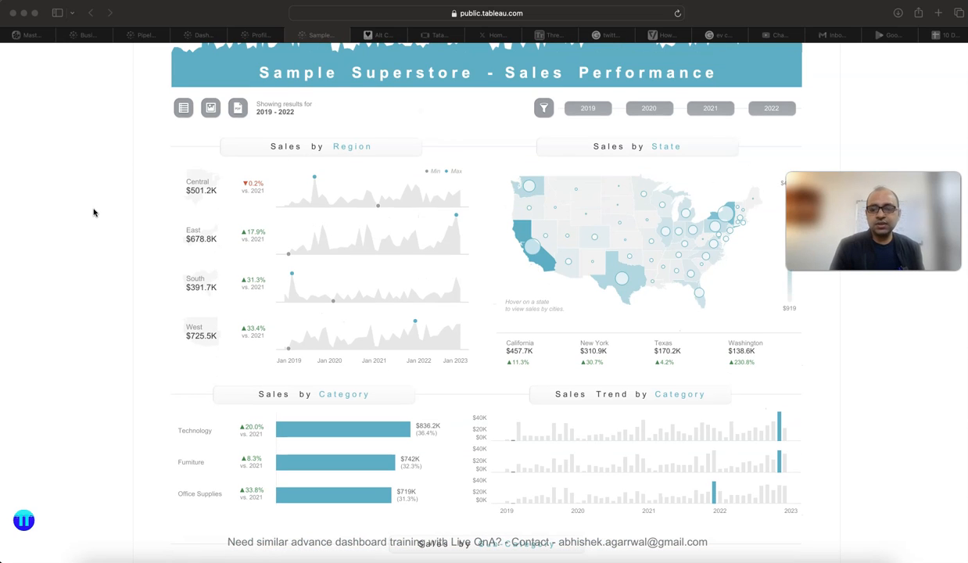
click(126, 258)
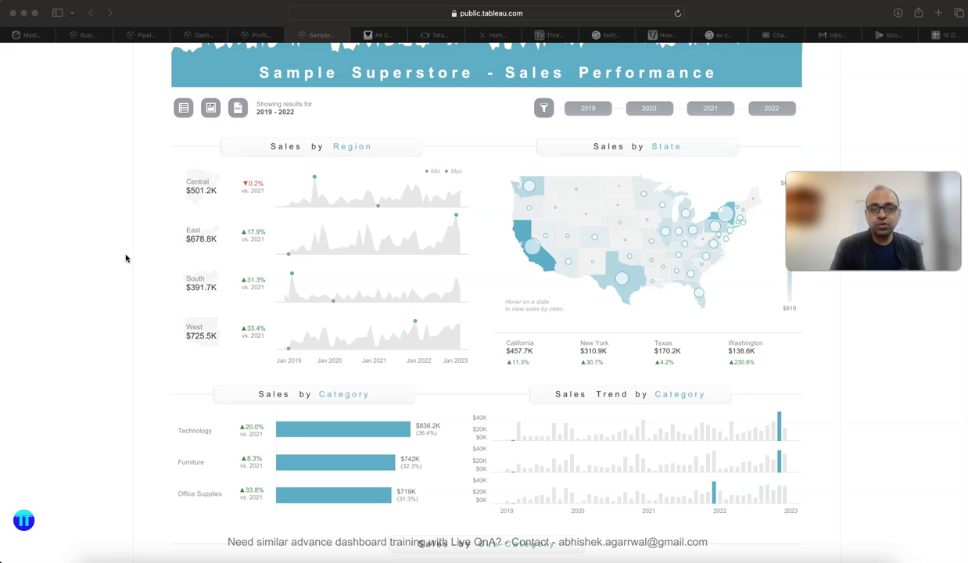
scroll(126, 258, down, 5)
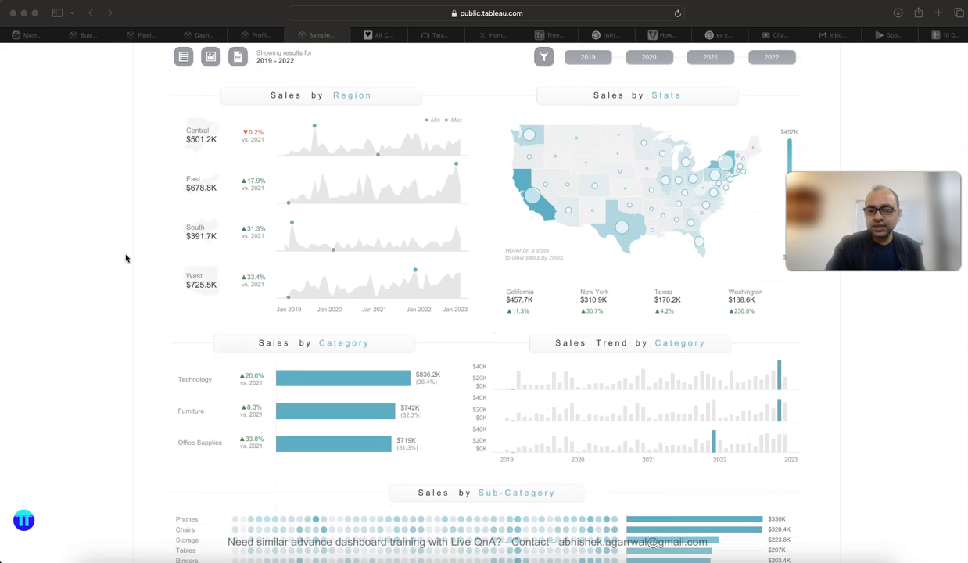
scroll(126, 258, down, 7)
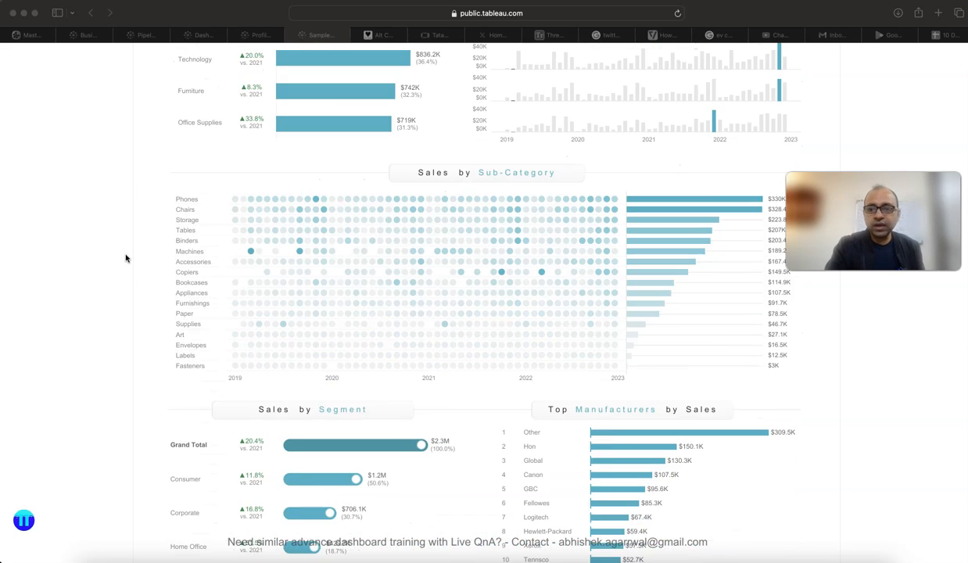
scroll(126, 258, down, 1)
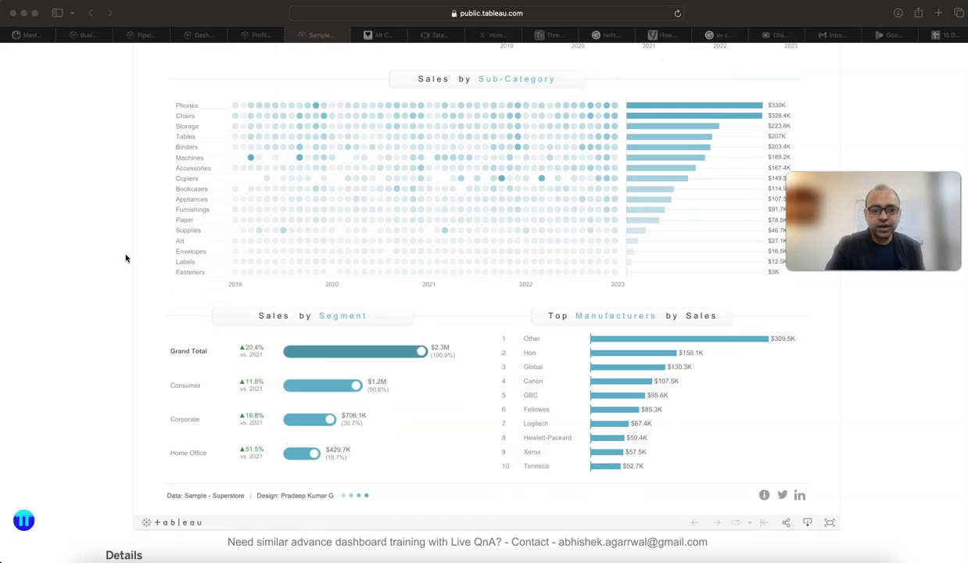
scroll(126, 258, up, 8)
scroll(126, 258, up, 5)
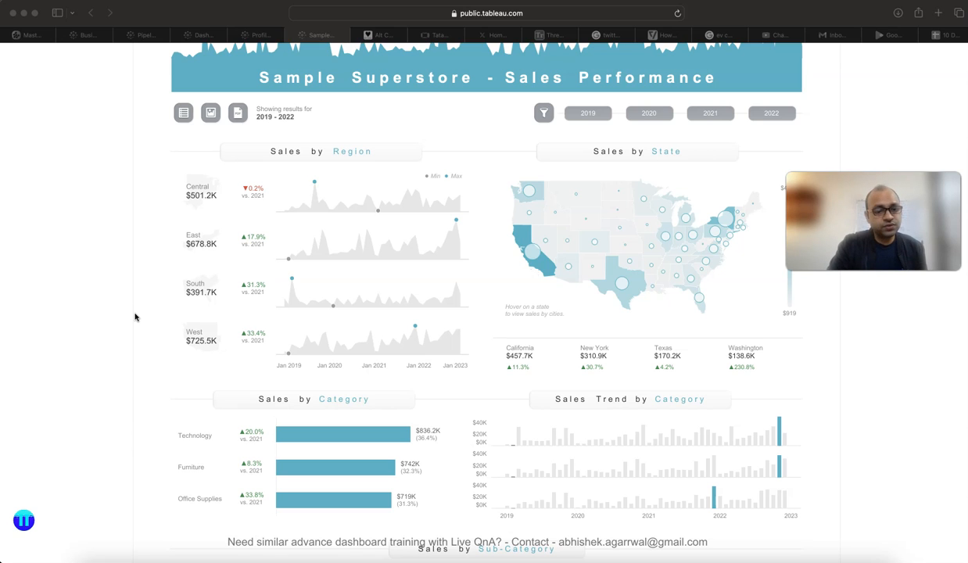
Examine the dashboard section by section: year filters, state map, category trend, sub-category matrix, customer segments and top manufacturers.
scroll(134, 316, up, 2)
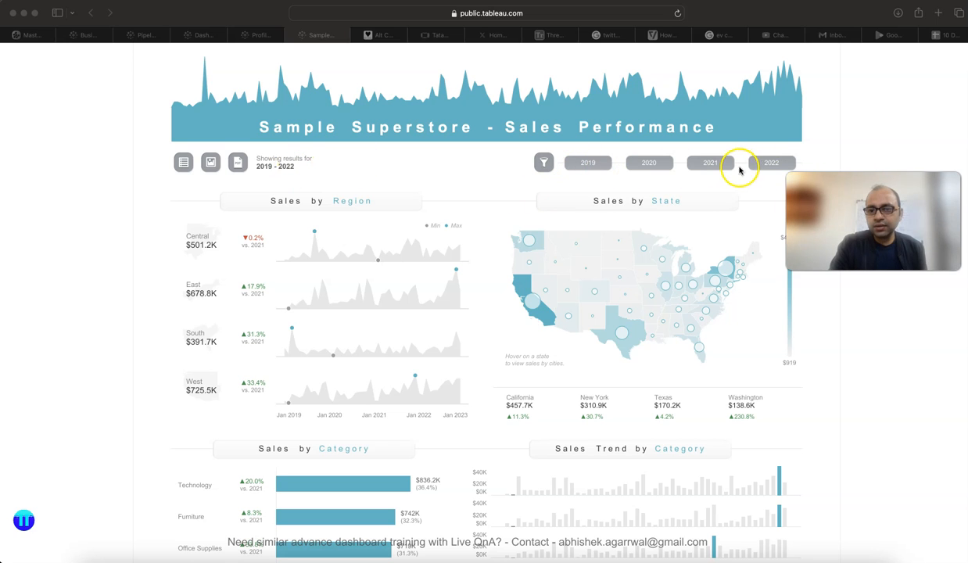
scroll(381, 278, down, 1)
scroll(383, 280, down, 3)
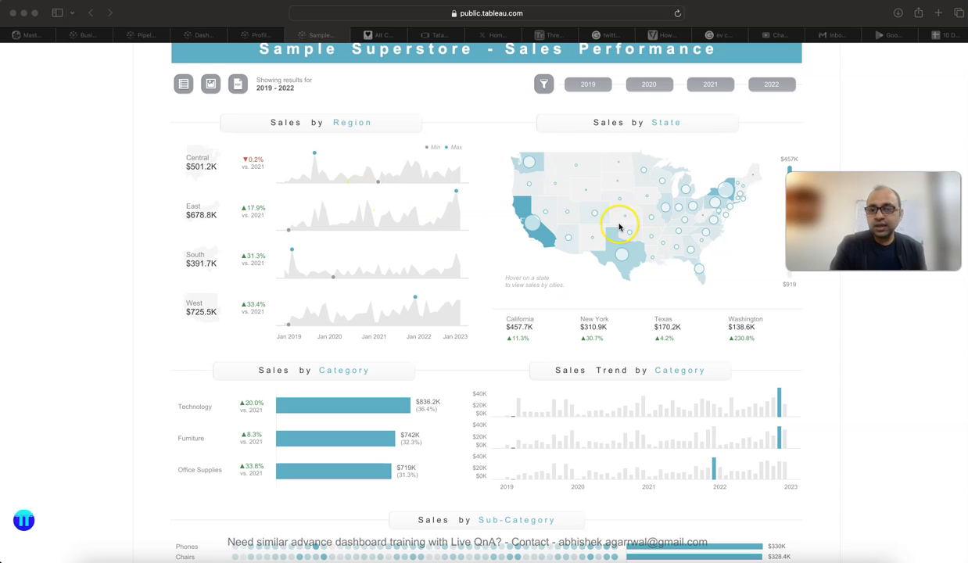
scroll(629, 223, down, 1)
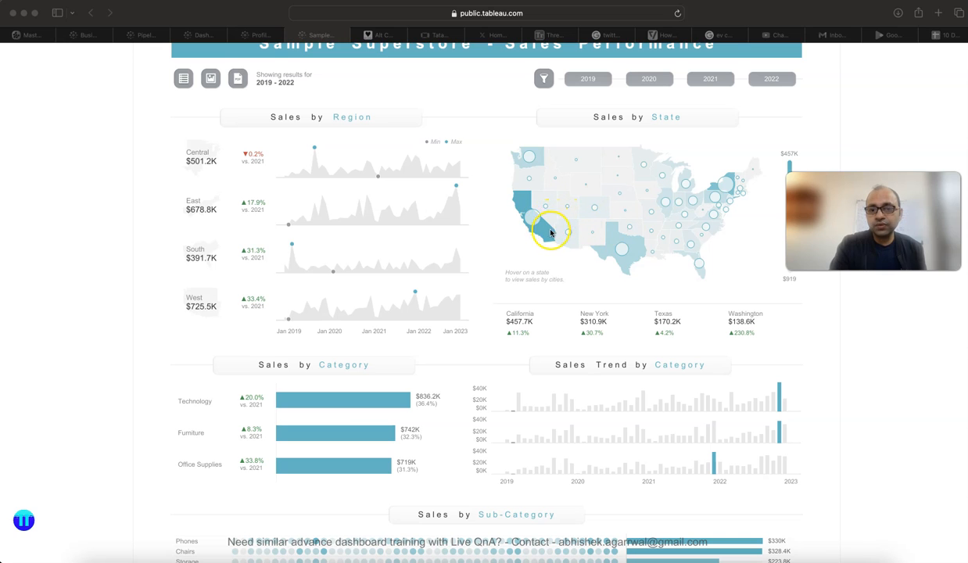
scroll(624, 255, down, 2)
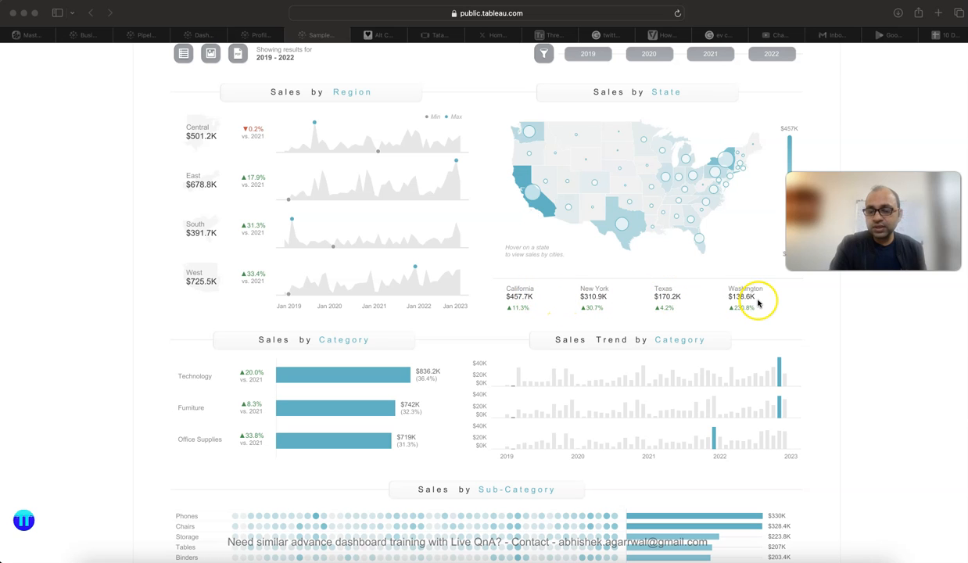
scroll(142, 424, down, 5)
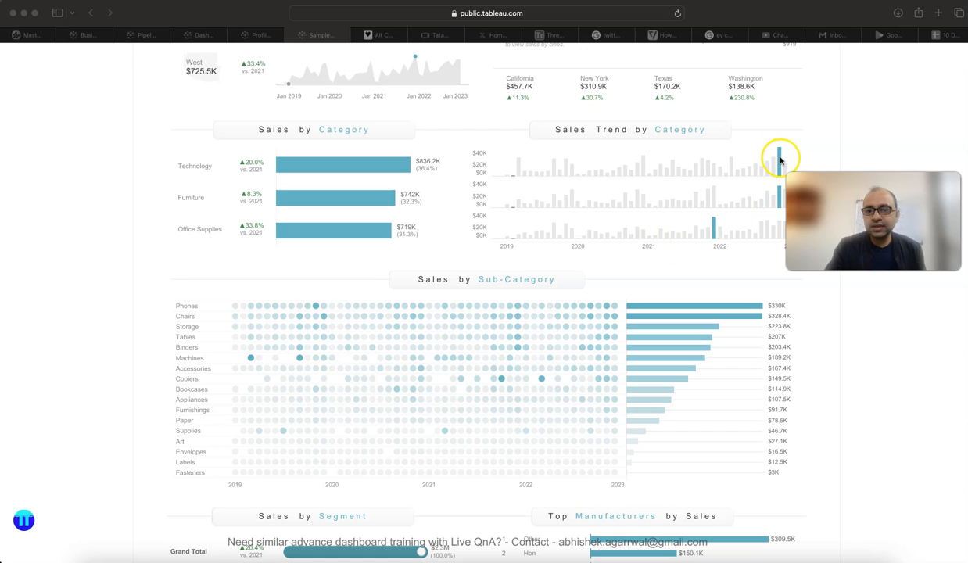
scroll(473, 245, down, 1)
scroll(176, 336, down, 5)
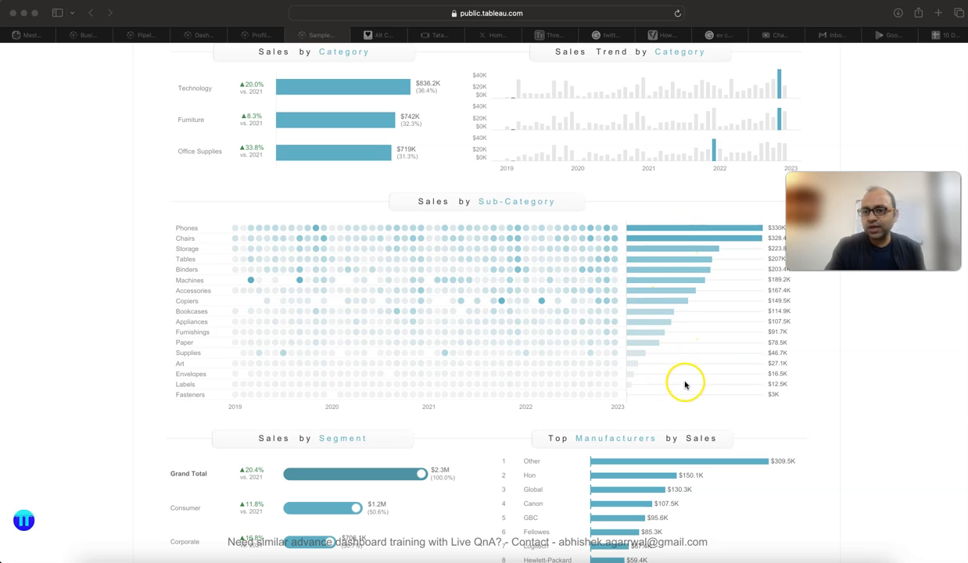
scroll(152, 409, down, 4)
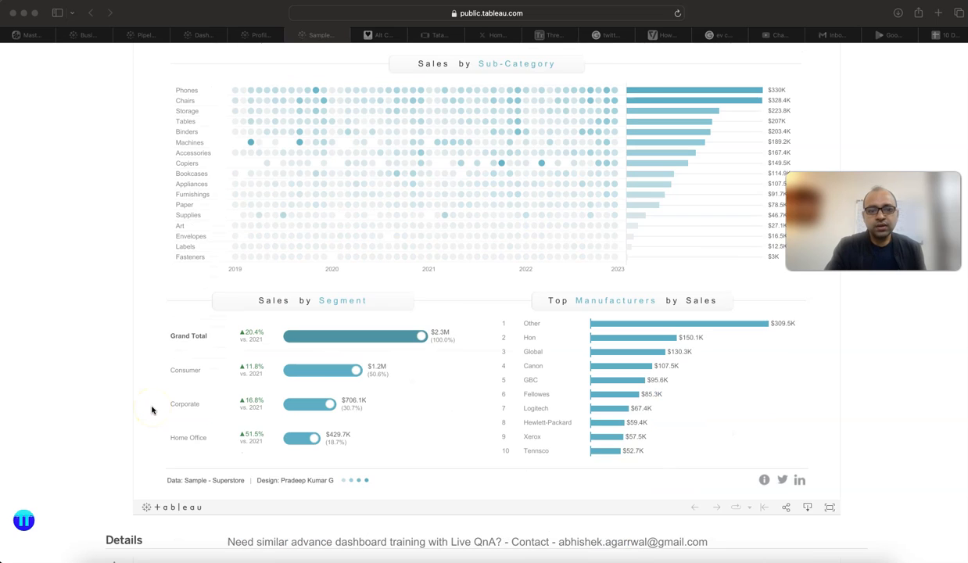
scroll(152, 408, down, 2)
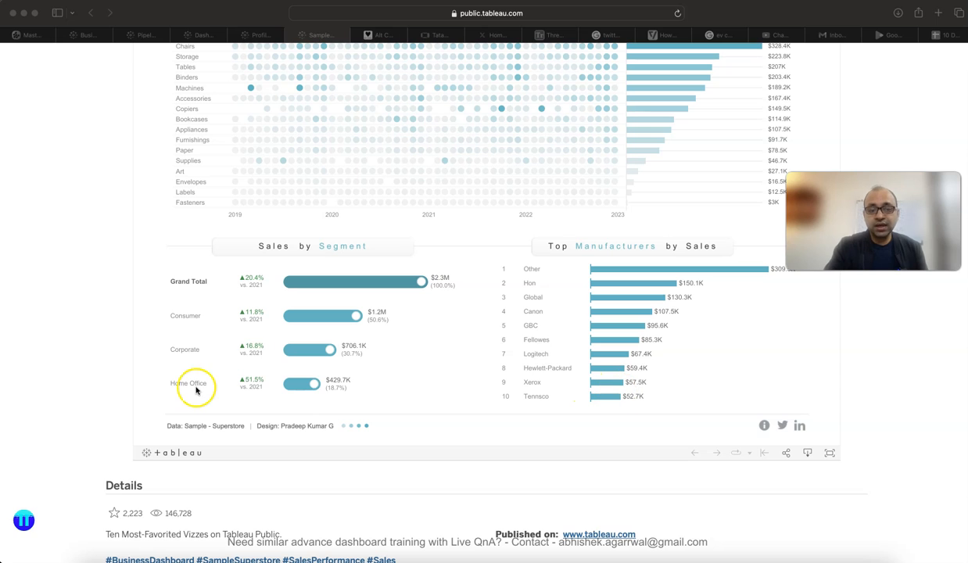
scroll(101, 352, up, 2)
scroll(101, 352, up, 15)
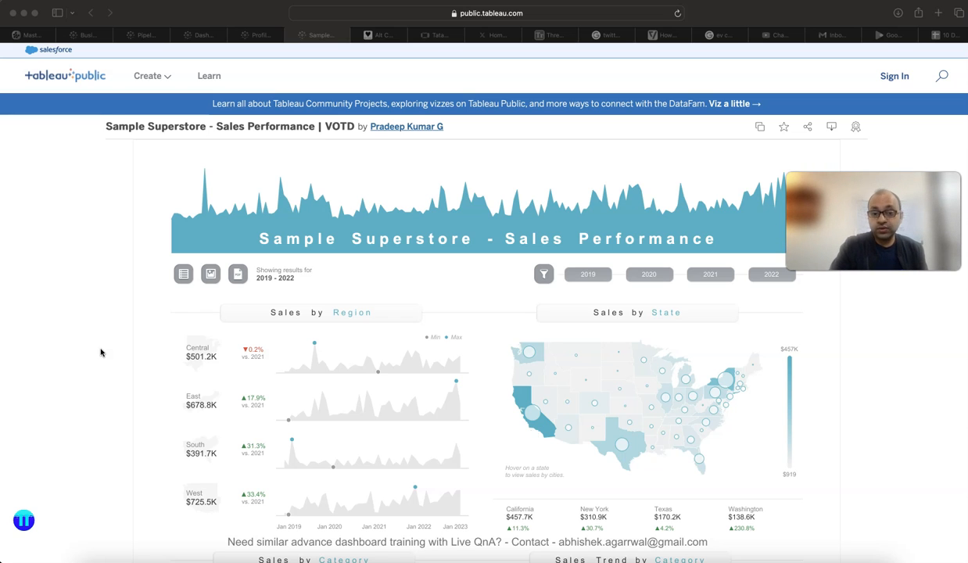
Reload the Sample Superstore dashboard page and open its download file format options.
scroll(100, 353, down, 1)
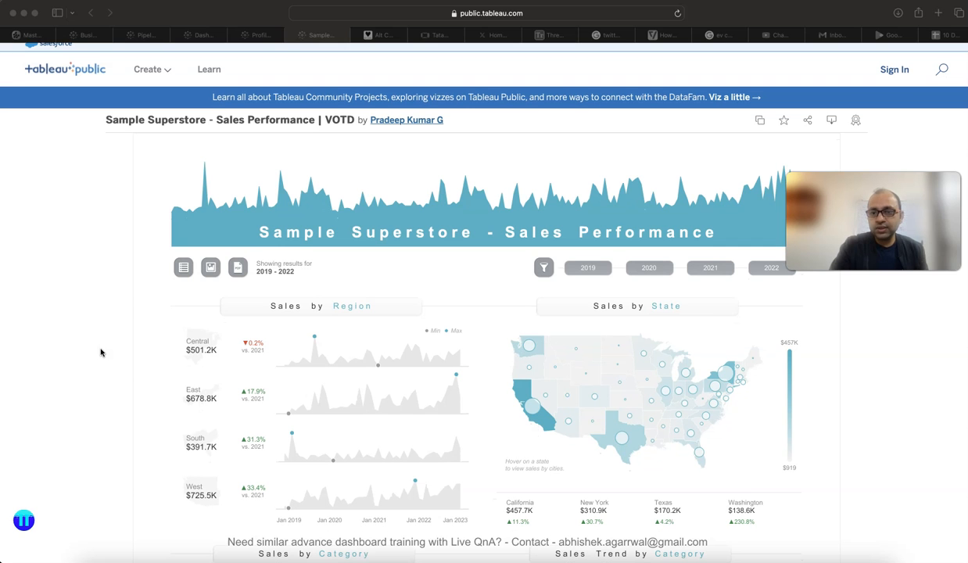
scroll(100, 352, down, 10)
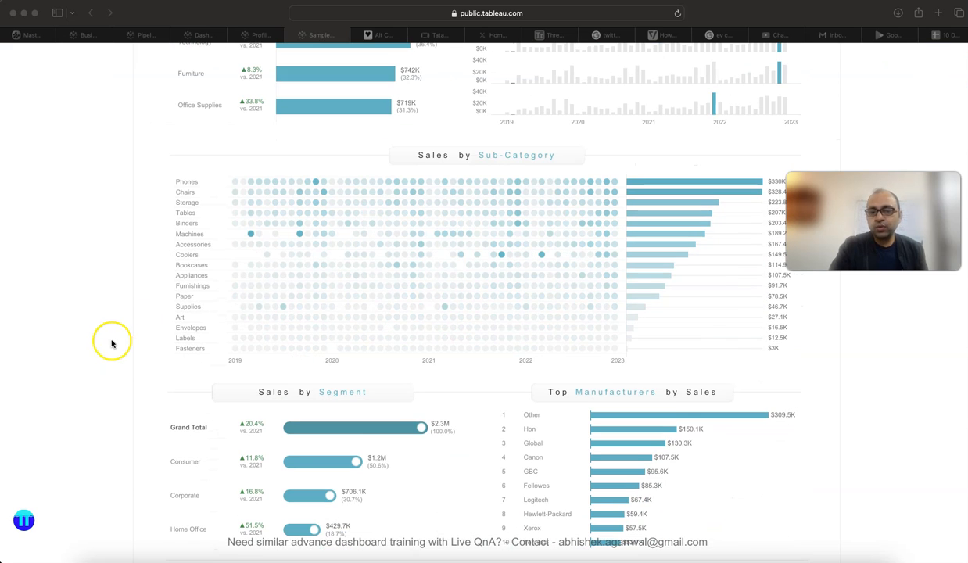
scroll(97, 311, up, 10)
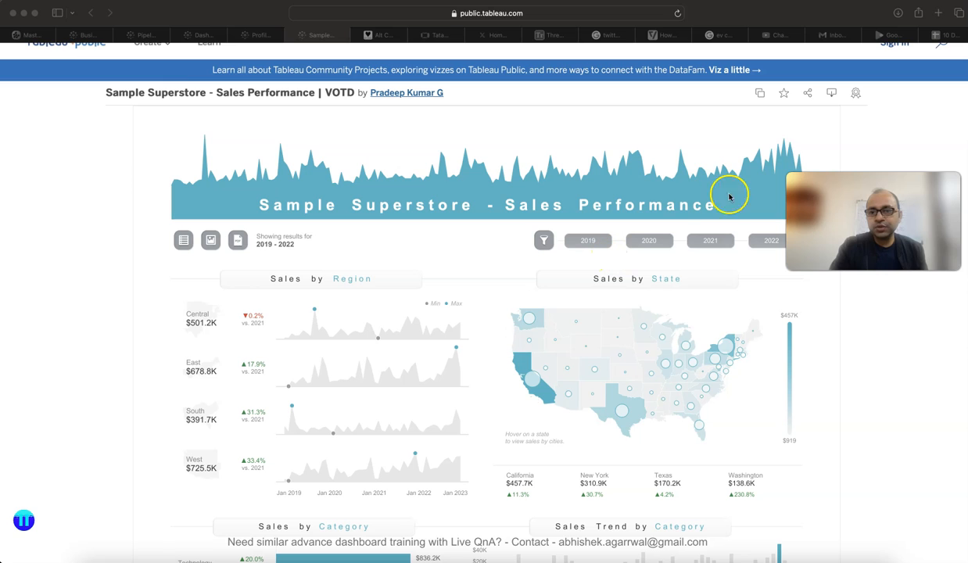
click(832, 95)
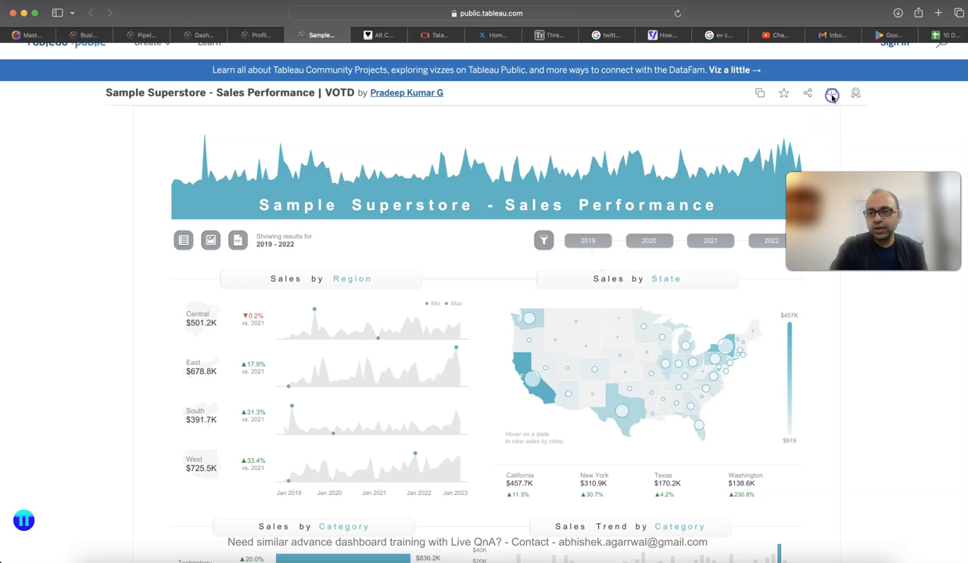
click(832, 95)
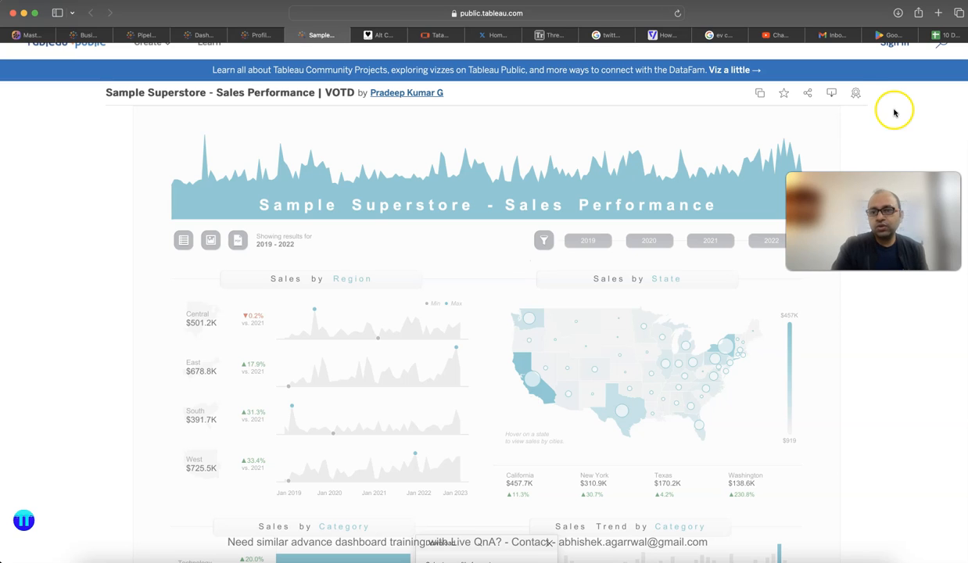
click(831, 101)
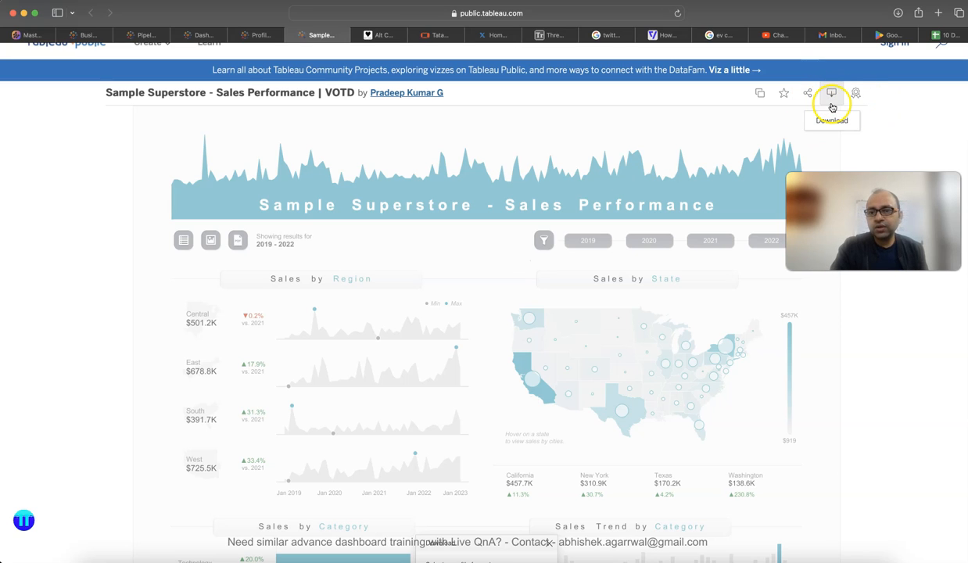
click(677, 14)
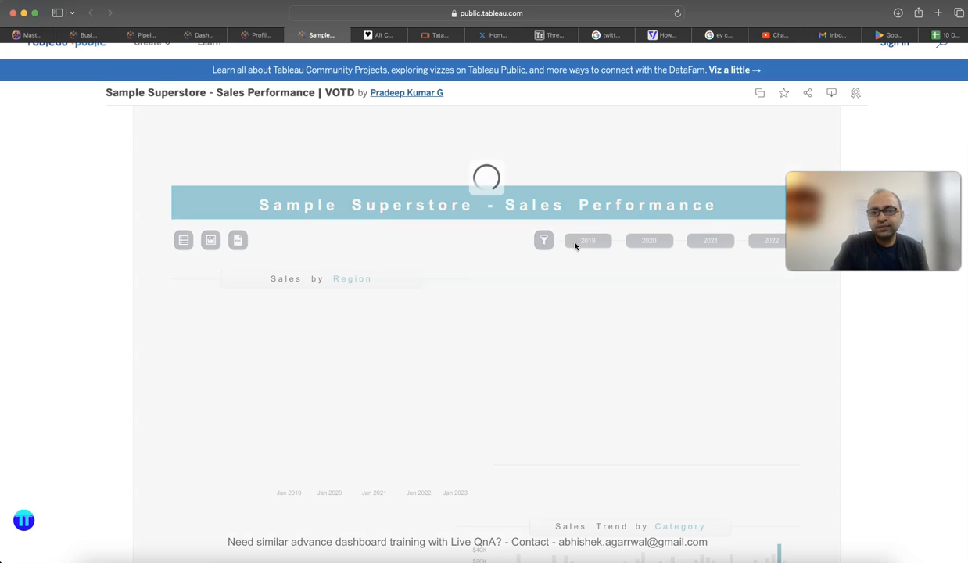
click(832, 95)
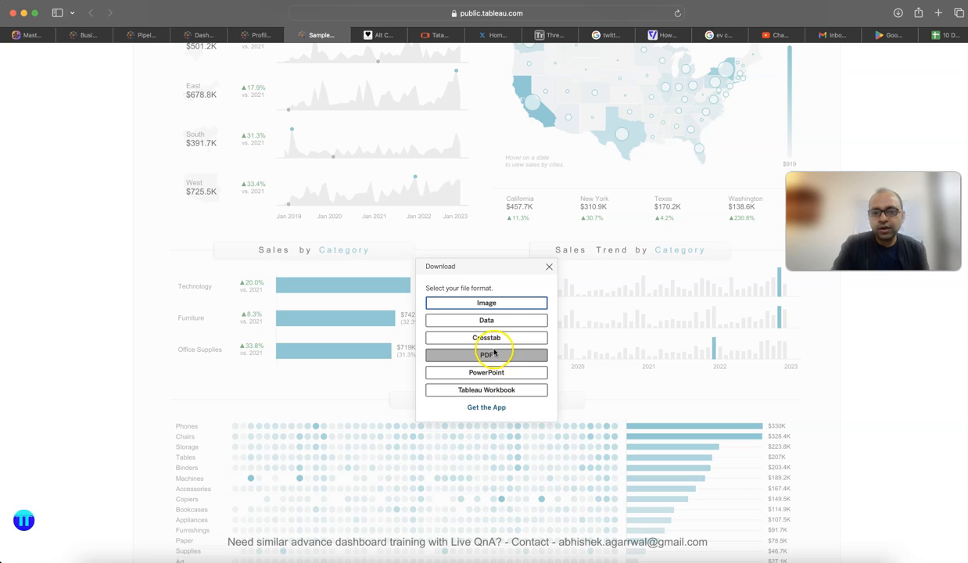
Close the dashboard's download format options and return to its title.
click(499, 394)
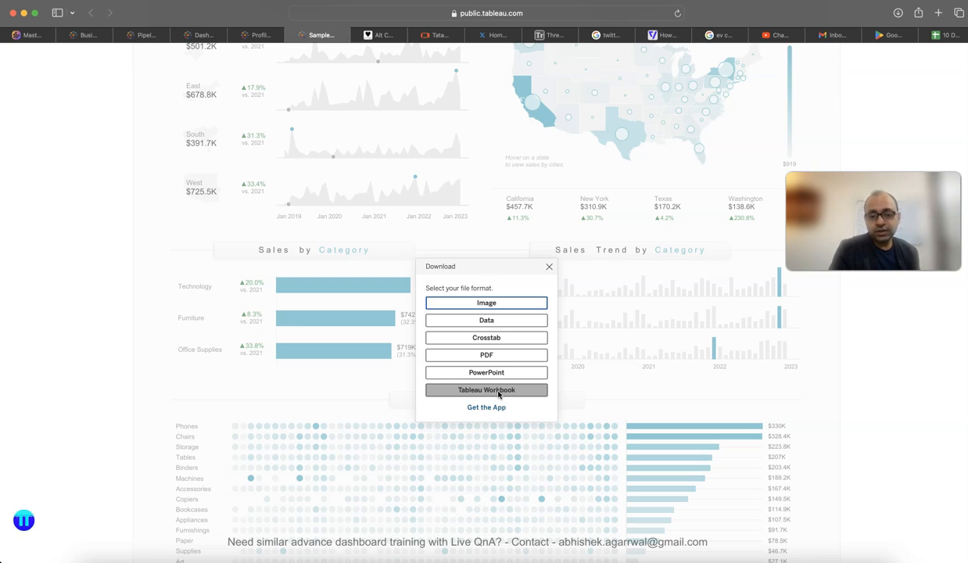
click(549, 268)
scroll(549, 272, down, 10)
scroll(550, 271, up, 15)
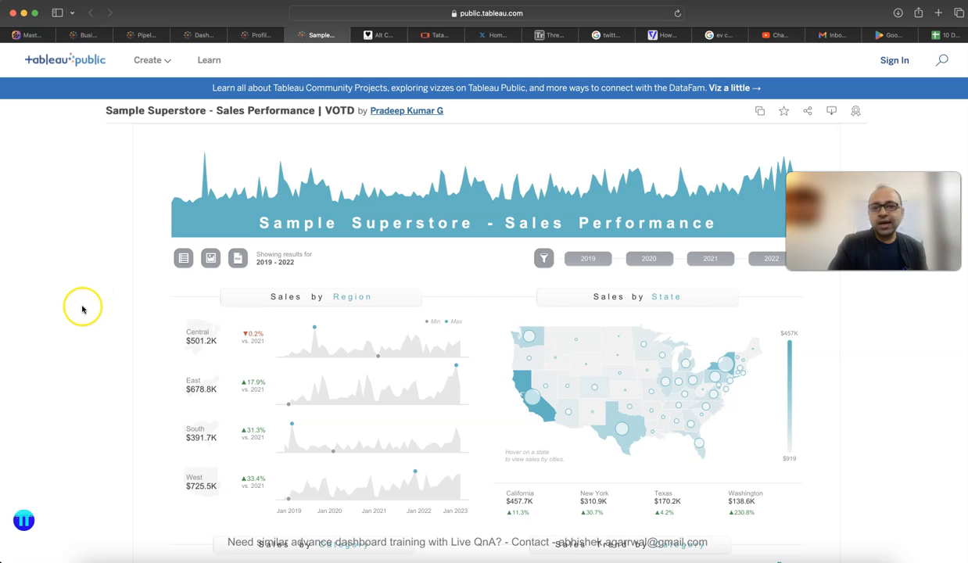
scroll(82, 308, up, 1)
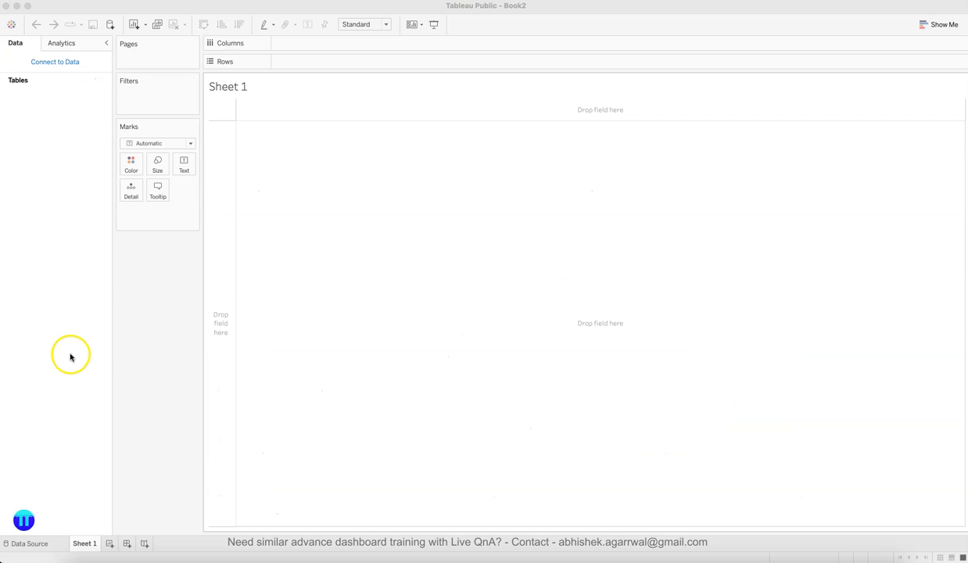
Switch to the Tableau Public desktop app and start connecting to a Microsoft Excel file from its start page.
click(491, 8)
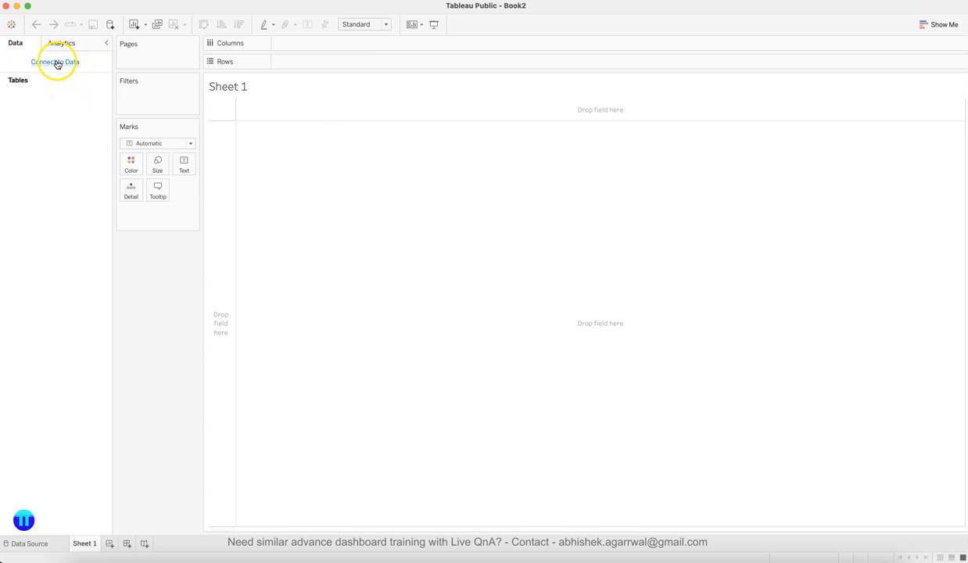
click(12, 25)
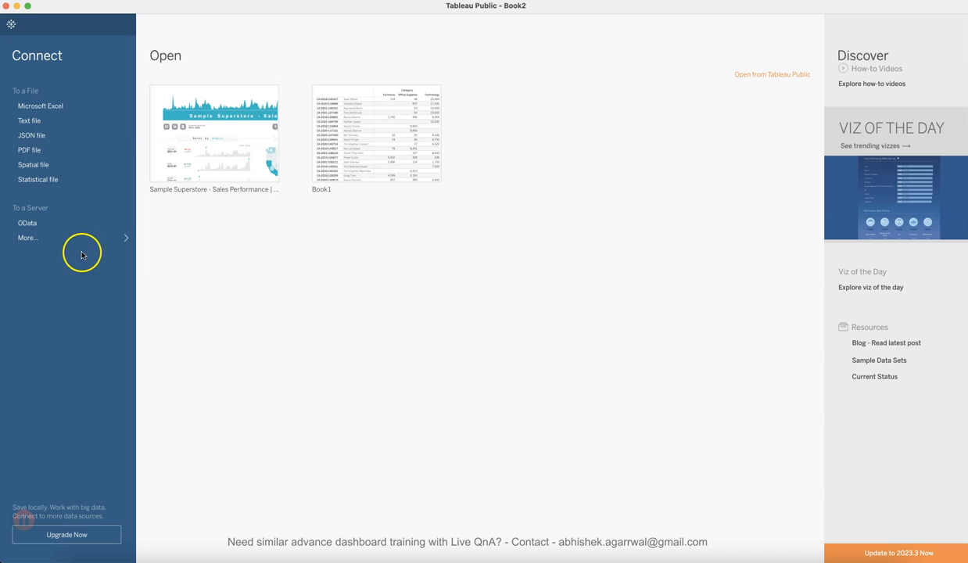
click(71, 114)
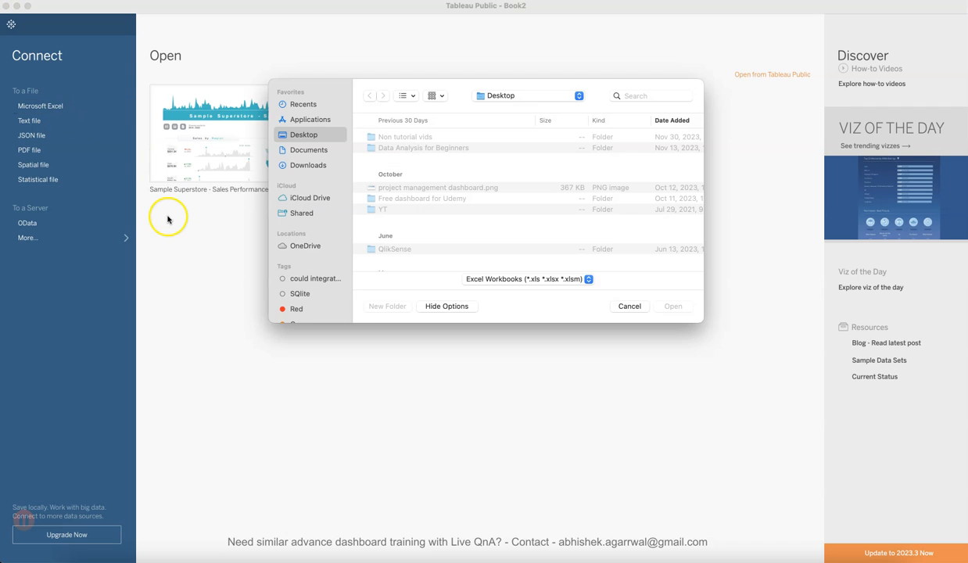
Connect to Sample - Superstore.xls in the en_US-US folder under My Tableau Repository's Datasources and add its Orders table to the data model.
click(315, 150)
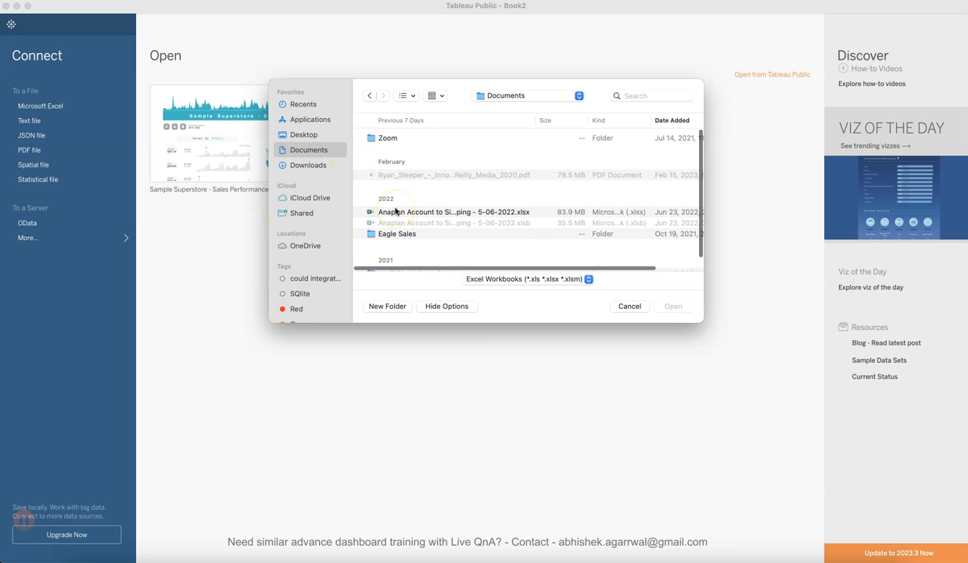
scroll(395, 227, down, 3)
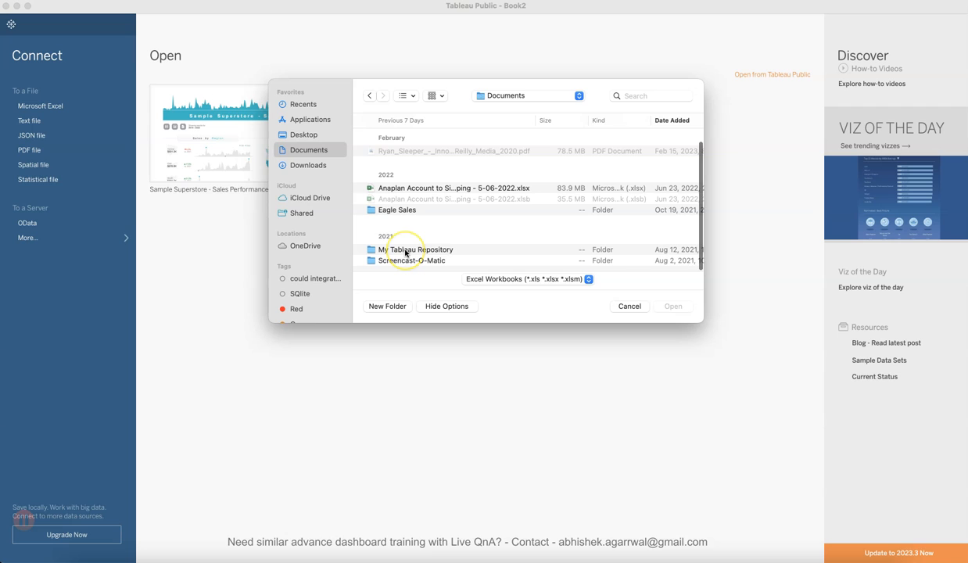
double_click(405, 251)
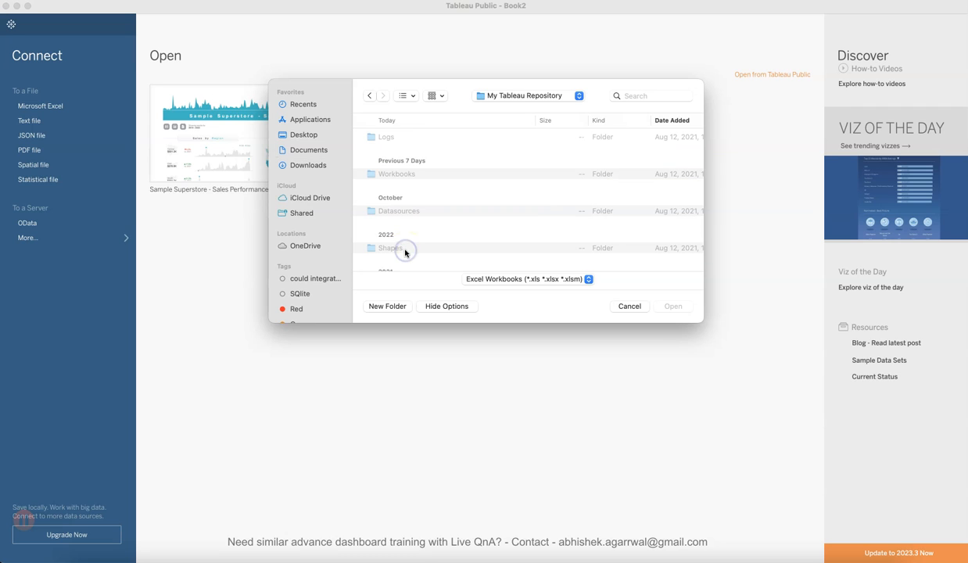
double_click(410, 211)
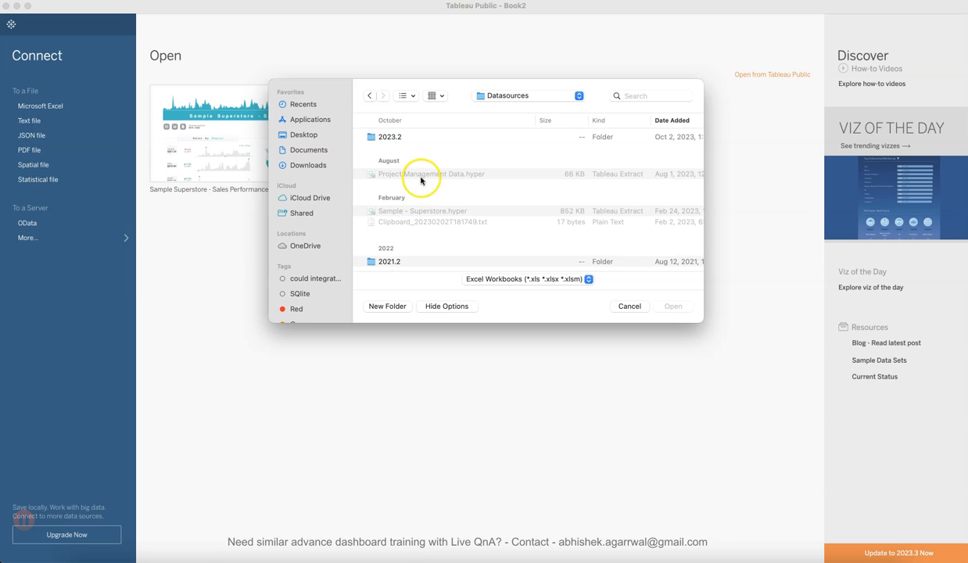
scroll(419, 226, down, 1)
scroll(419, 226, down, 2)
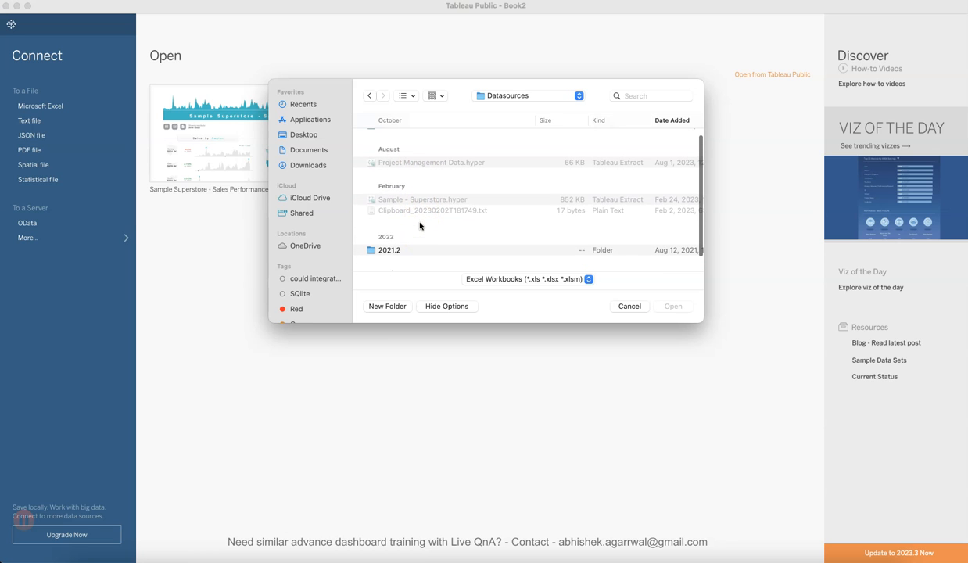
scroll(438, 219, down, 1)
double_click(405, 225)
double_click(402, 137)
scroll(419, 216, down, 1)
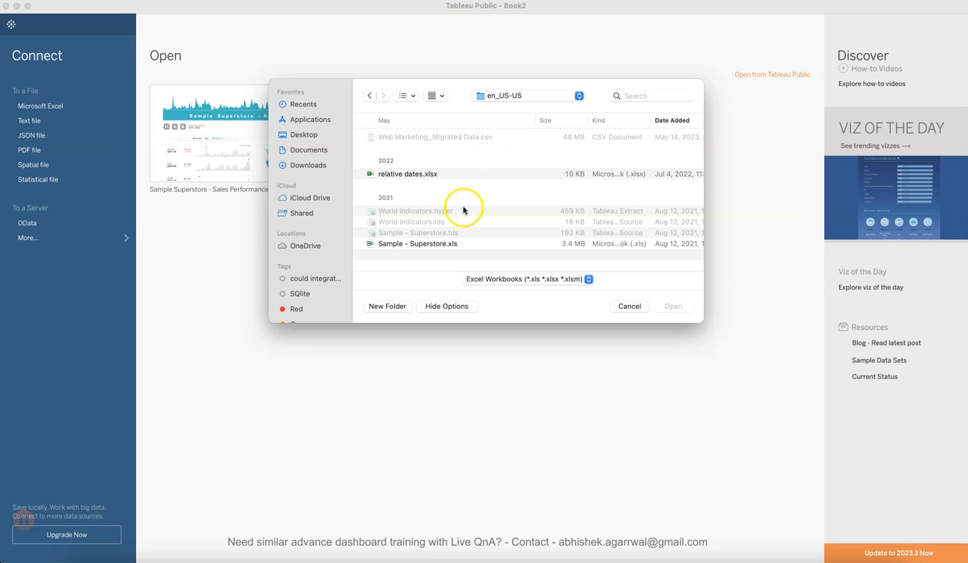
double_click(440, 244)
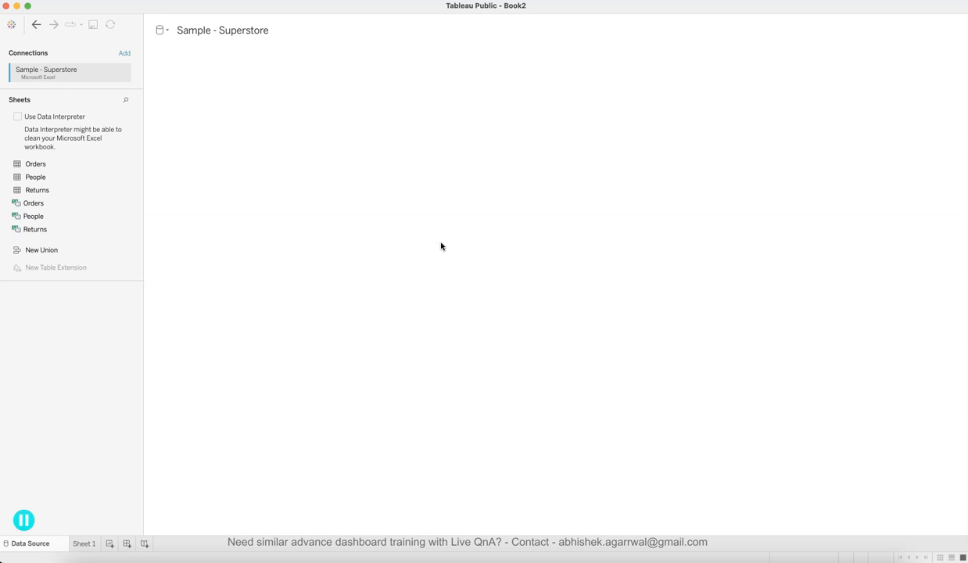
drag(50, 165, 342, 210)
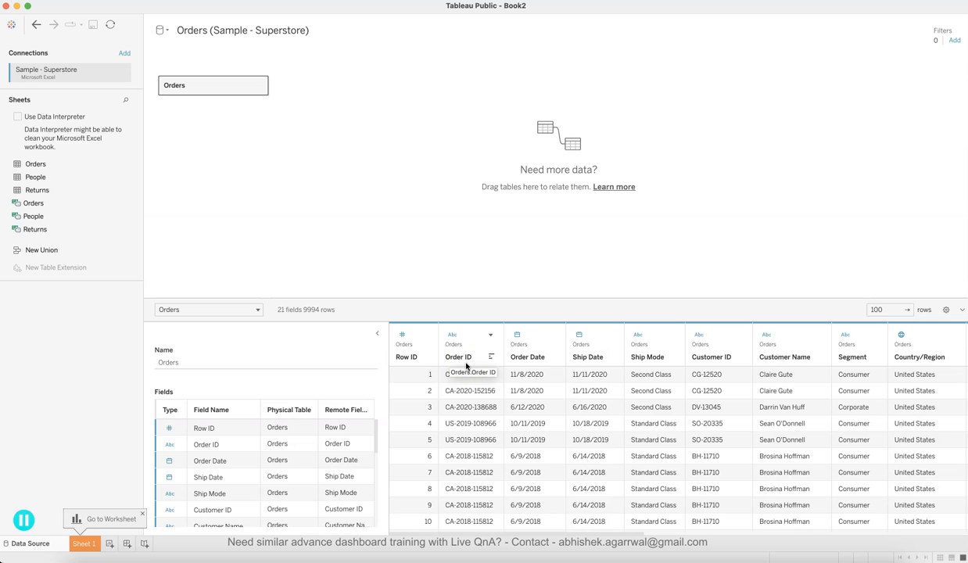
Look through the Orders data preview, from the order and ship dates to the product, sales and profit columns.
click(573, 393)
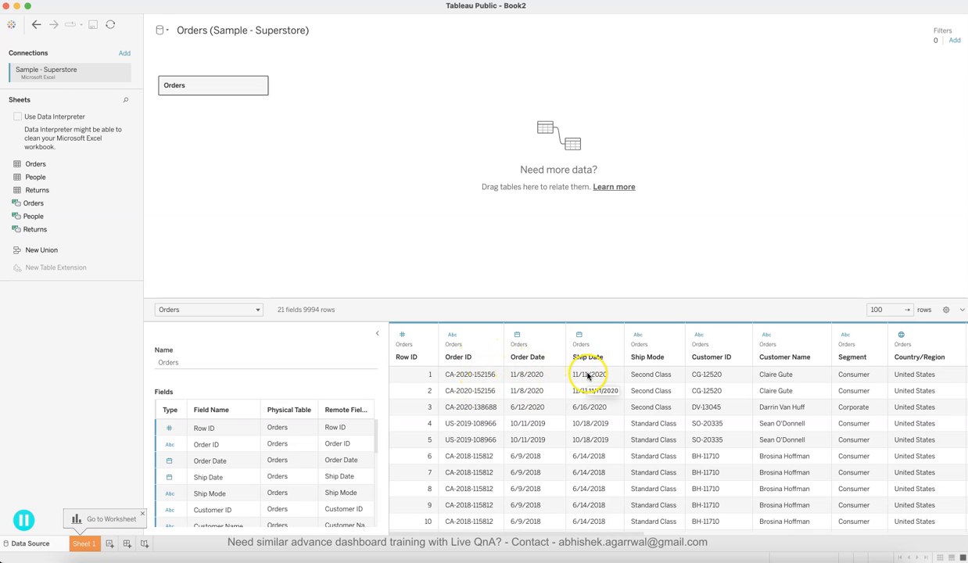
click(578, 338)
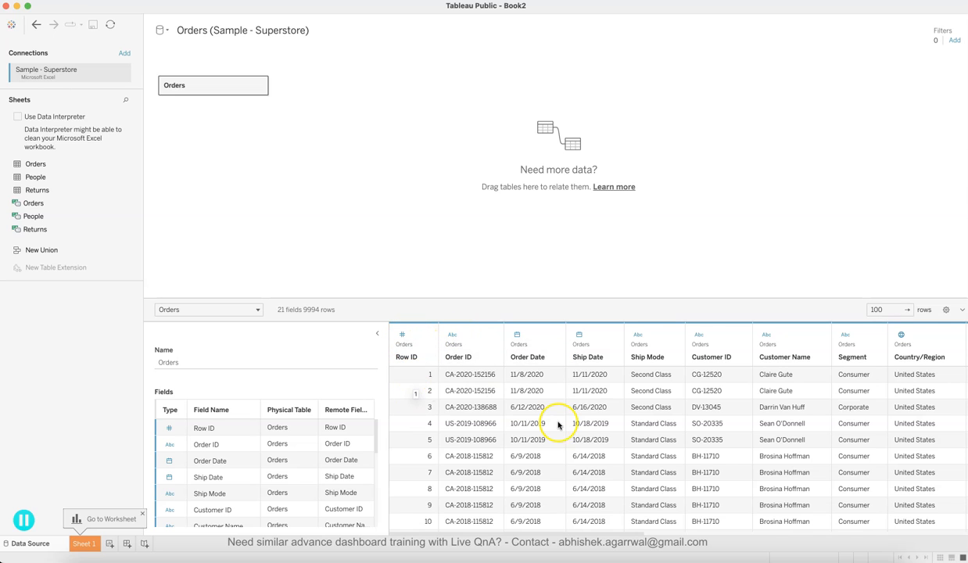
scroll(557, 424, right, 5)
scroll(558, 425, right, 13)
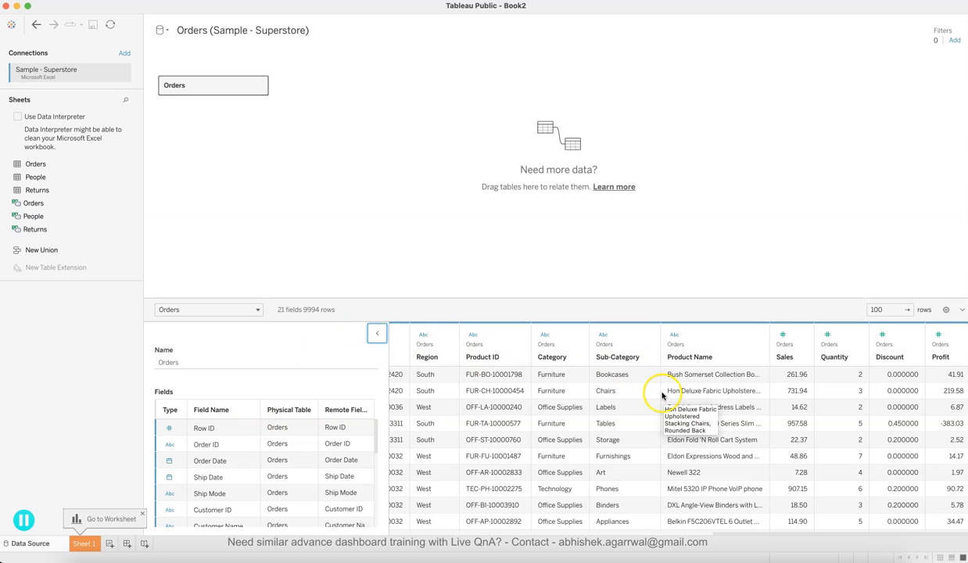
scroll(661, 395, left, 5)
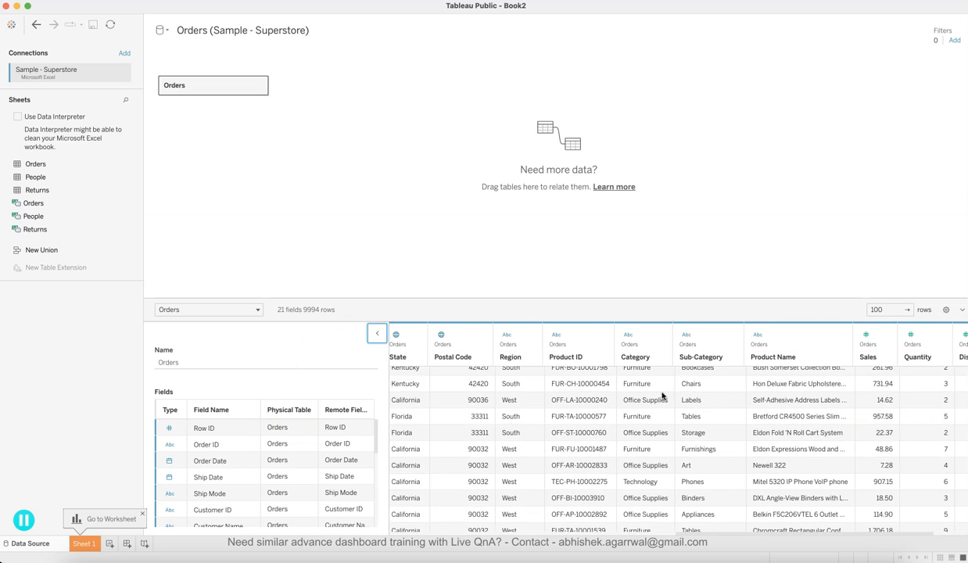
scroll(662, 395, left, 2)
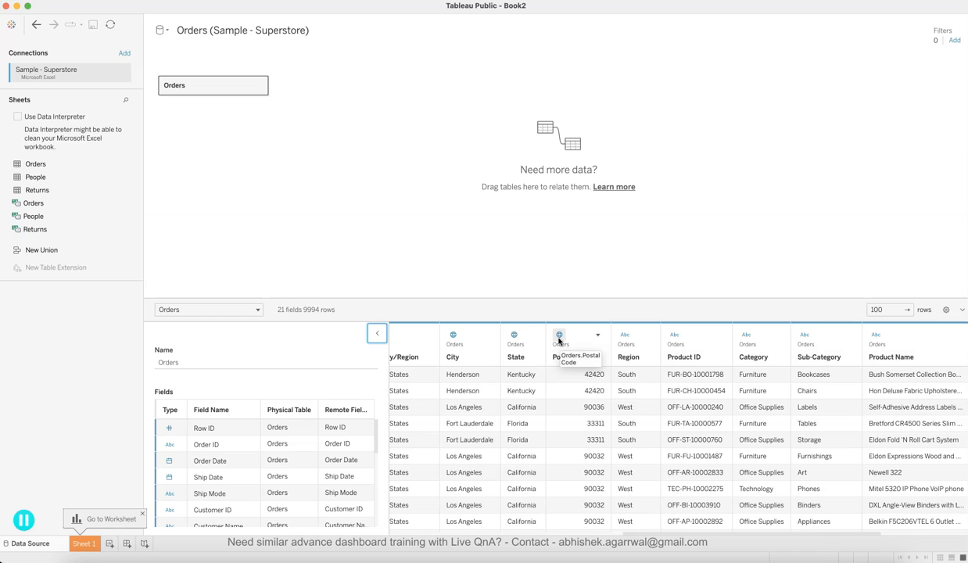
Check the geographic fields in the Orders preview: Postal Code, State, City and Country/Region.
click(559, 340)
click(514, 337)
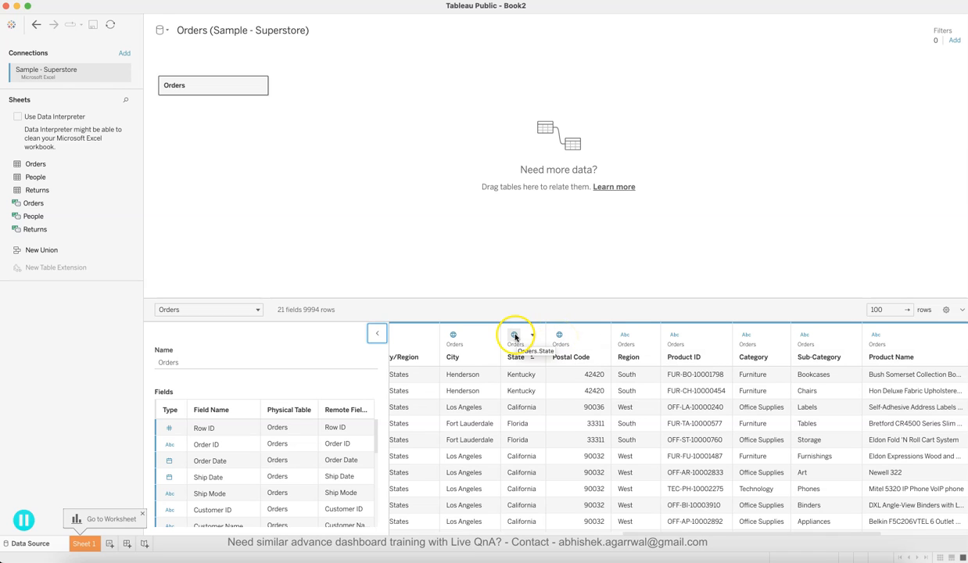
click(454, 335)
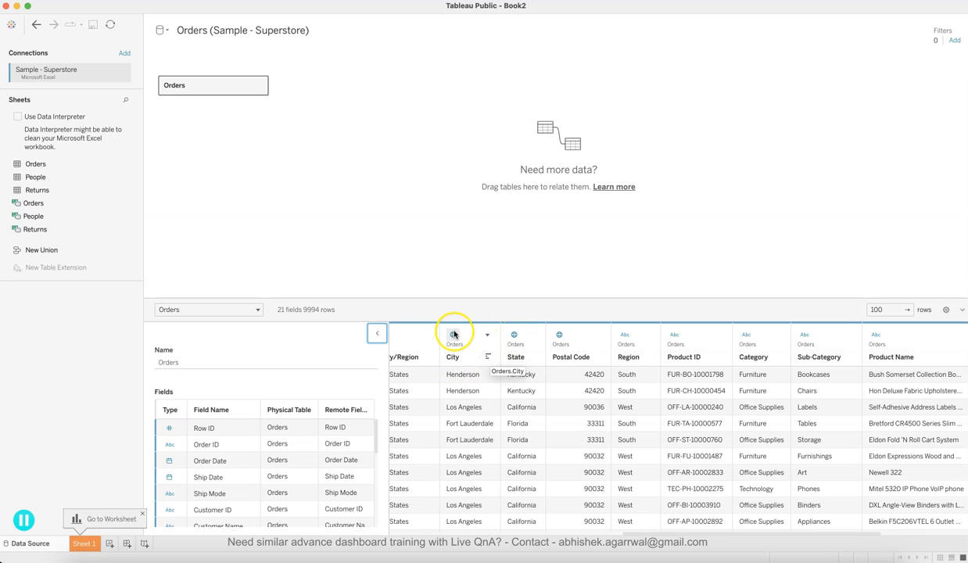
scroll(426, 383, left, 3)
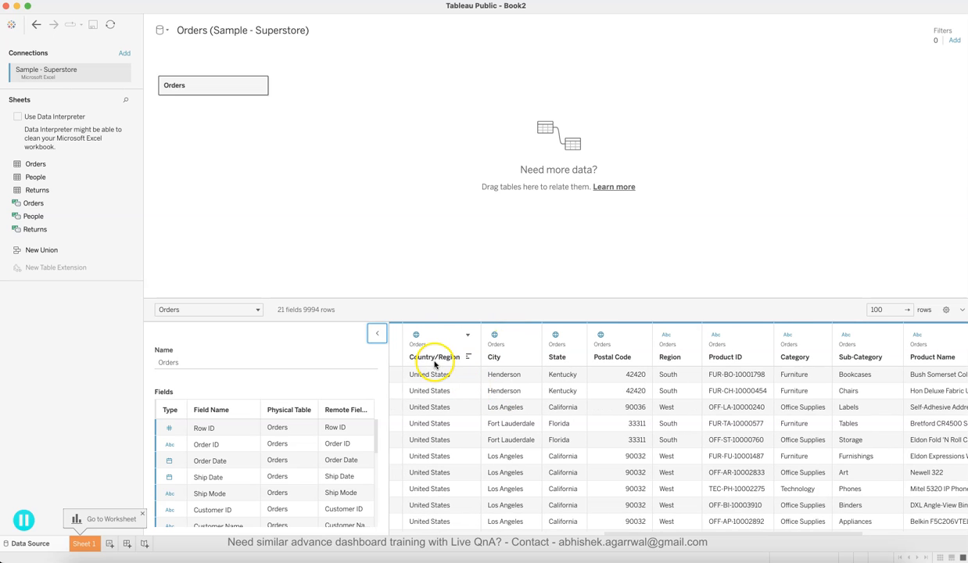
scroll(432, 371, left, 5)
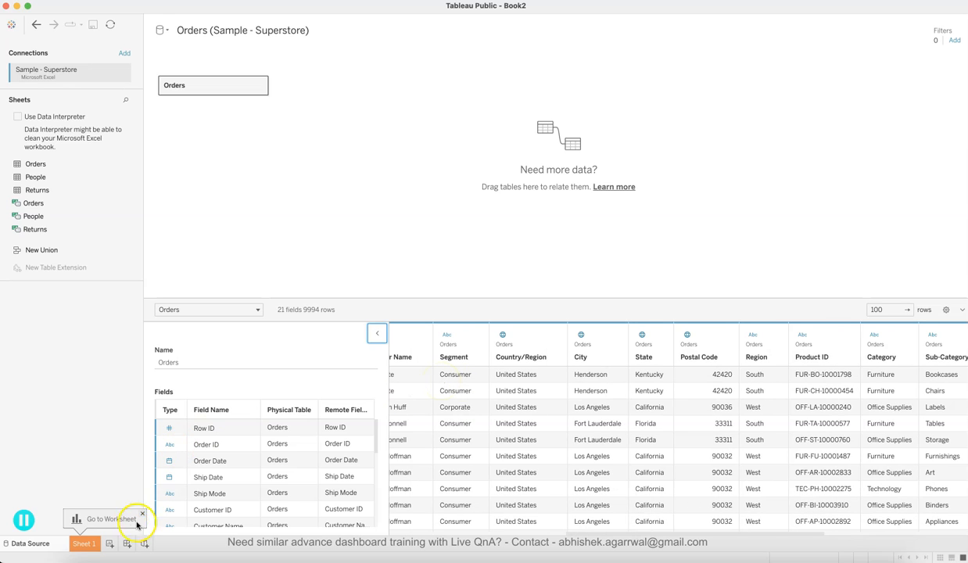
Examine the data type and geographic role options available for the Segment field, leaving its type as String.
click(94, 545)
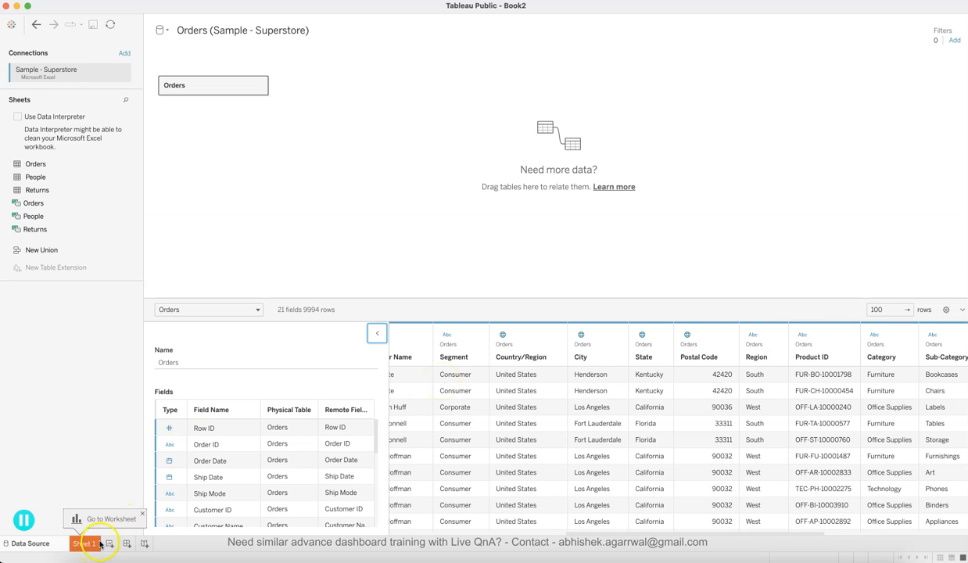
click(447, 337)
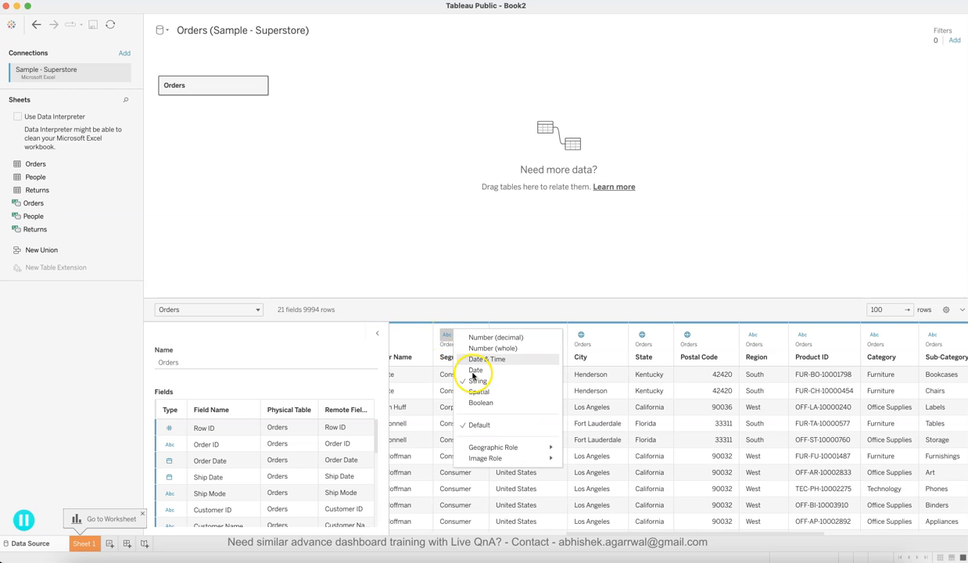
mouse_move(485, 449)
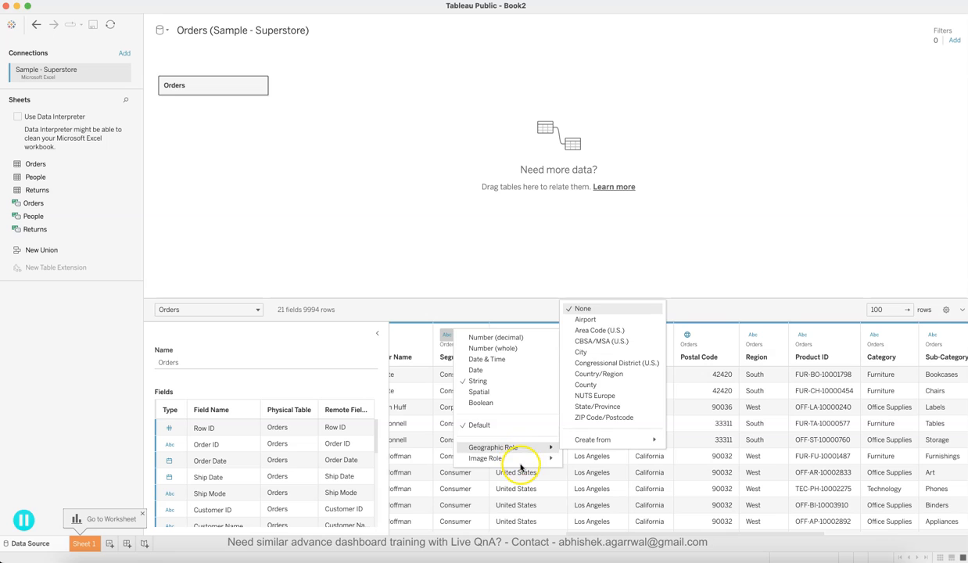
click(430, 342)
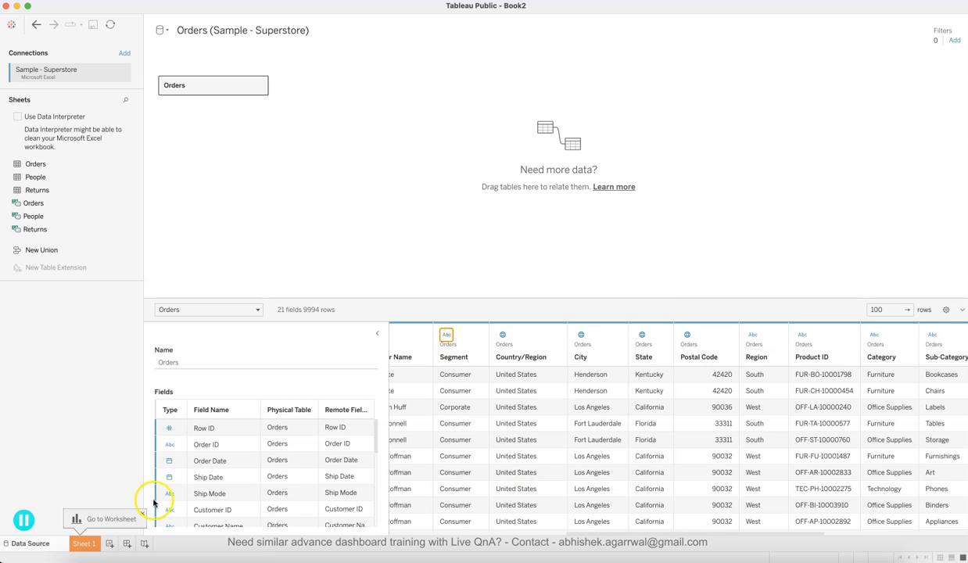
Go to Sheet 1, check the weekly sales chart in the dashboard's header in Safari, and return to Tableau Public.
click(83, 544)
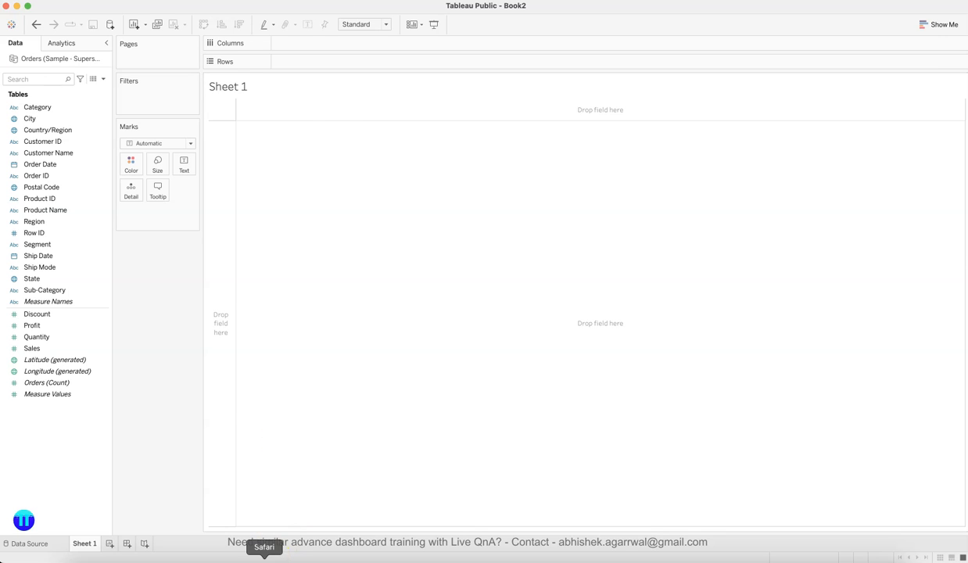
click(263, 555)
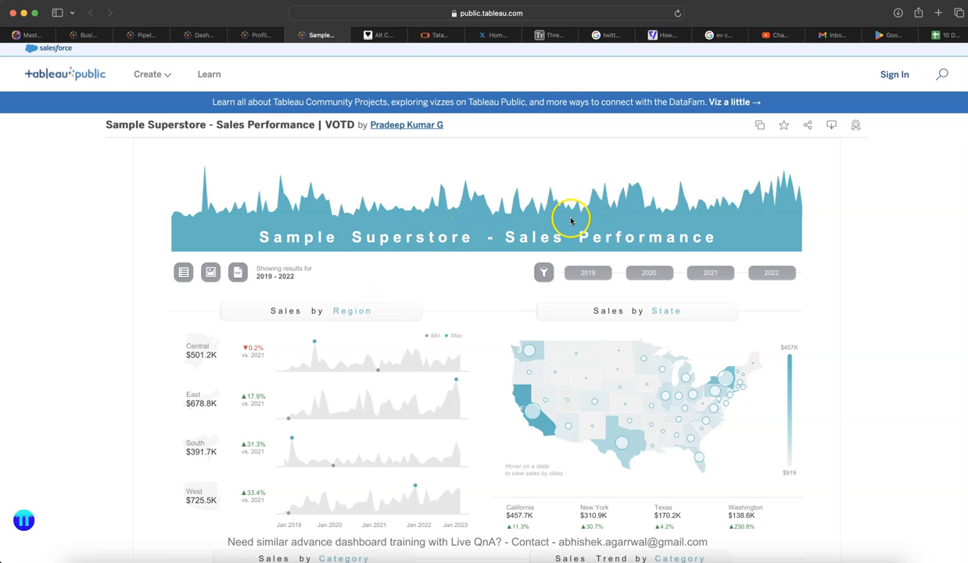
mouse_move(590, 206)
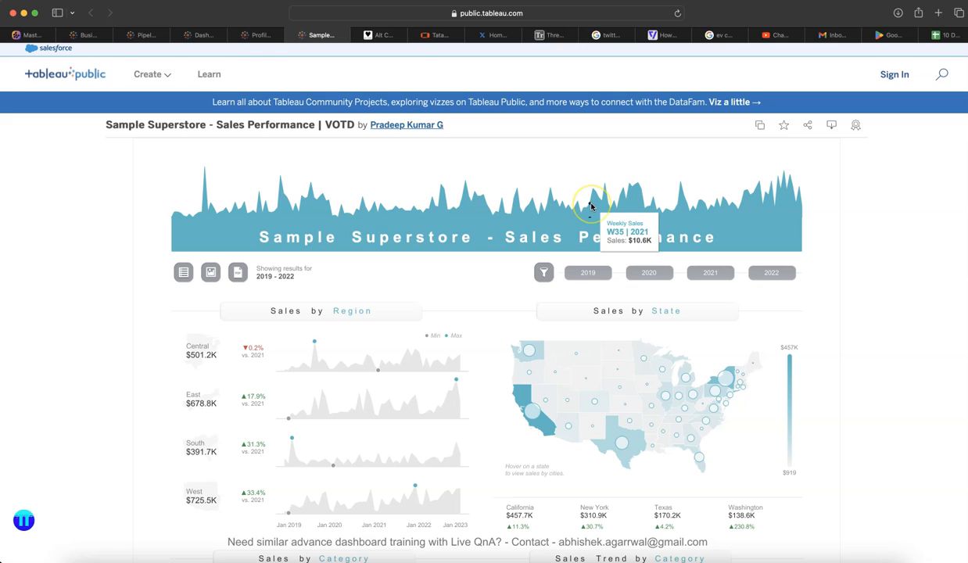
key(super+Tab)
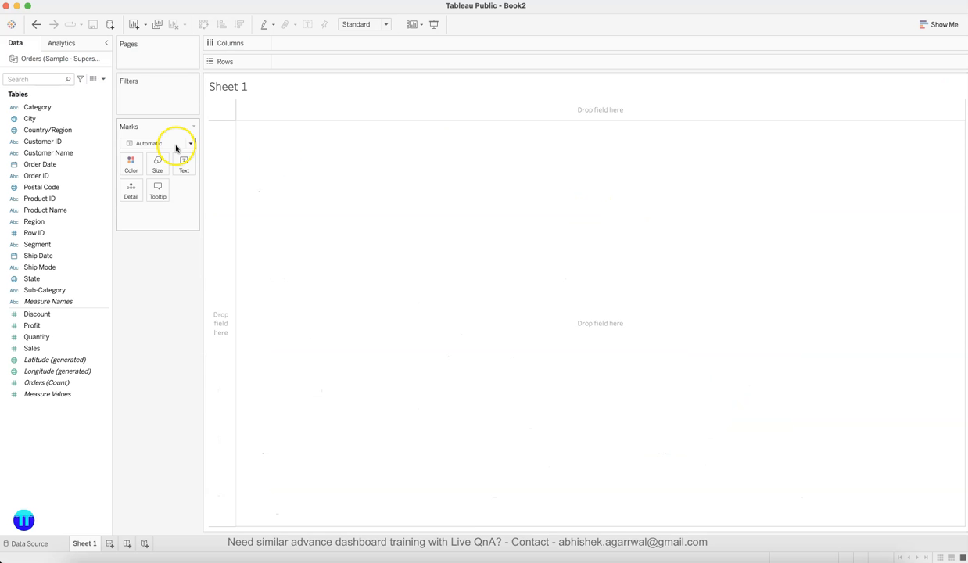
Place Order Date on Columns as a continuous Quarter and check its other date options.
drag(63, 175, 309, 44)
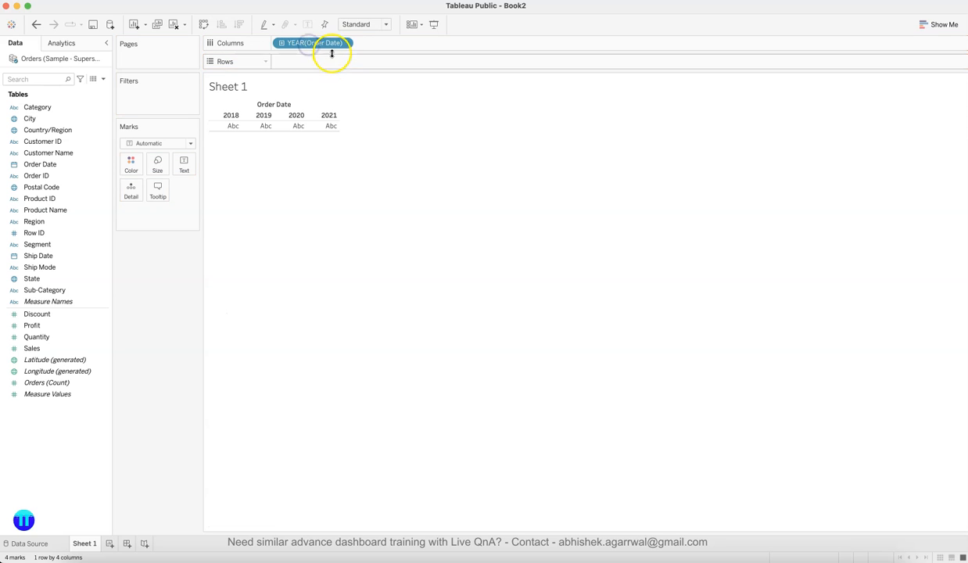
click(344, 44)
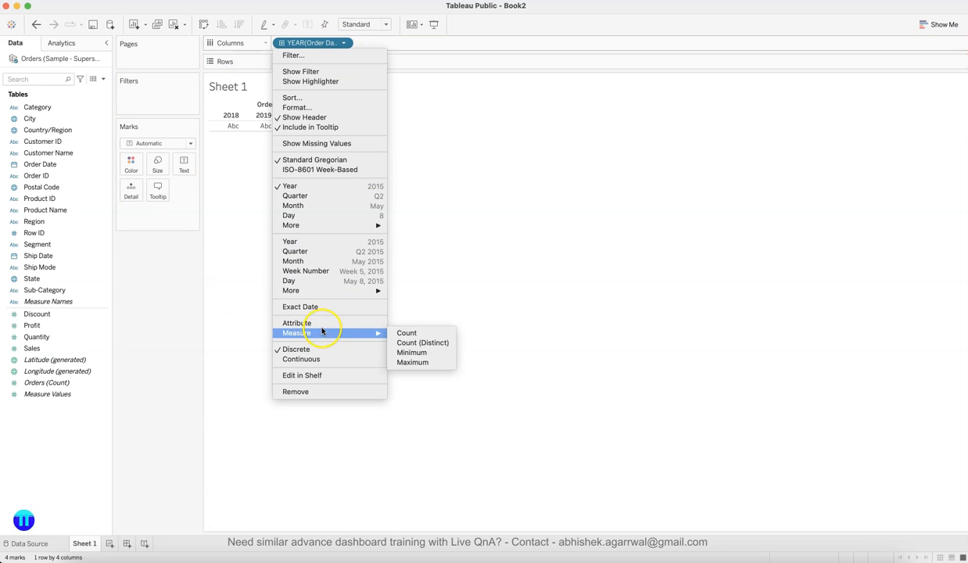
click(326, 251)
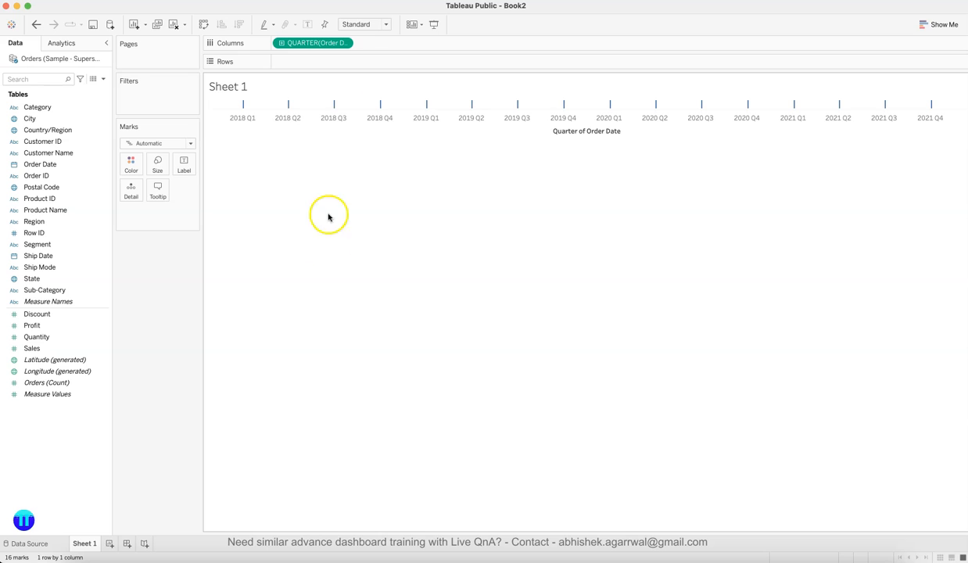
click(344, 45)
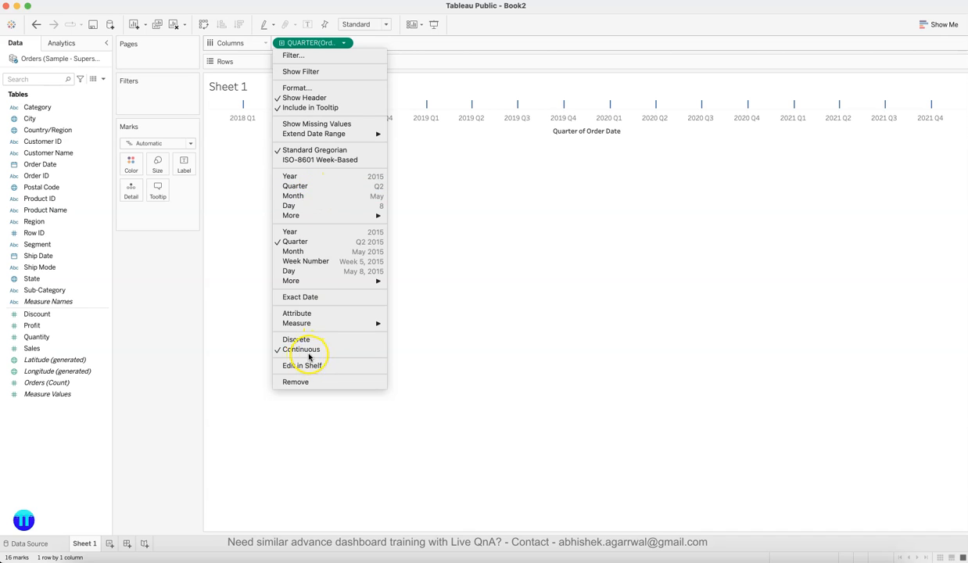
click(320, 188)
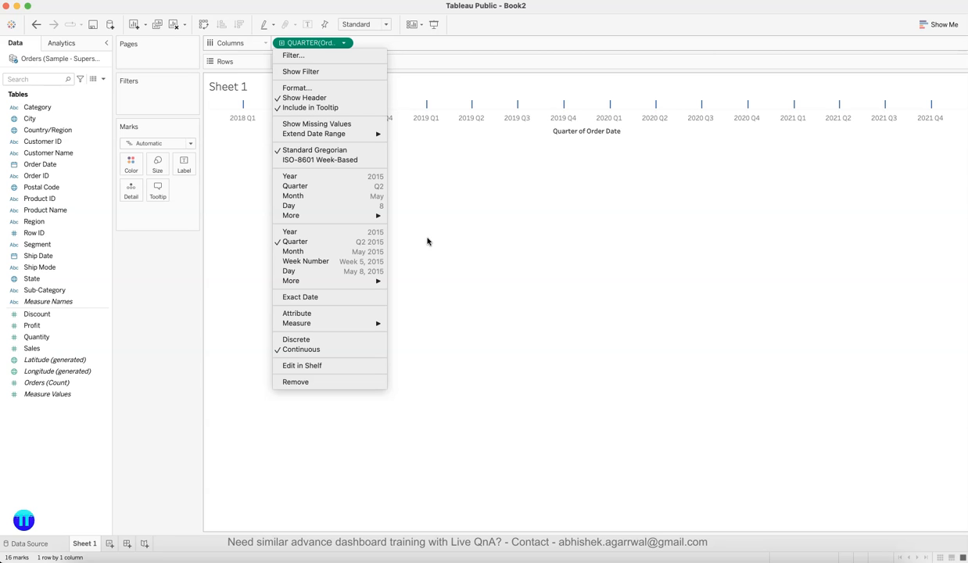
click(443, 272)
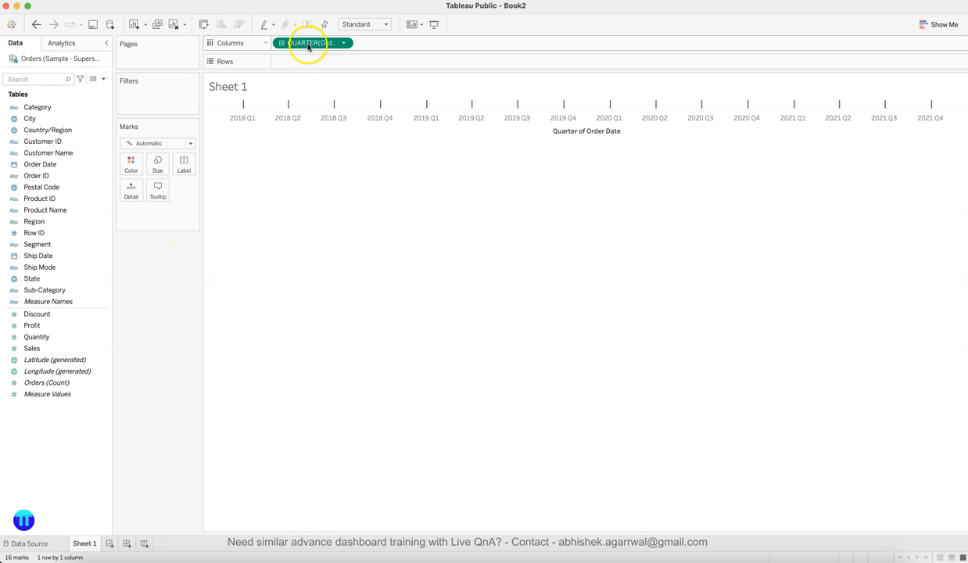
Add Sales to Rows and change the chart's mark type to Area.
drag(47, 348, 309, 61)
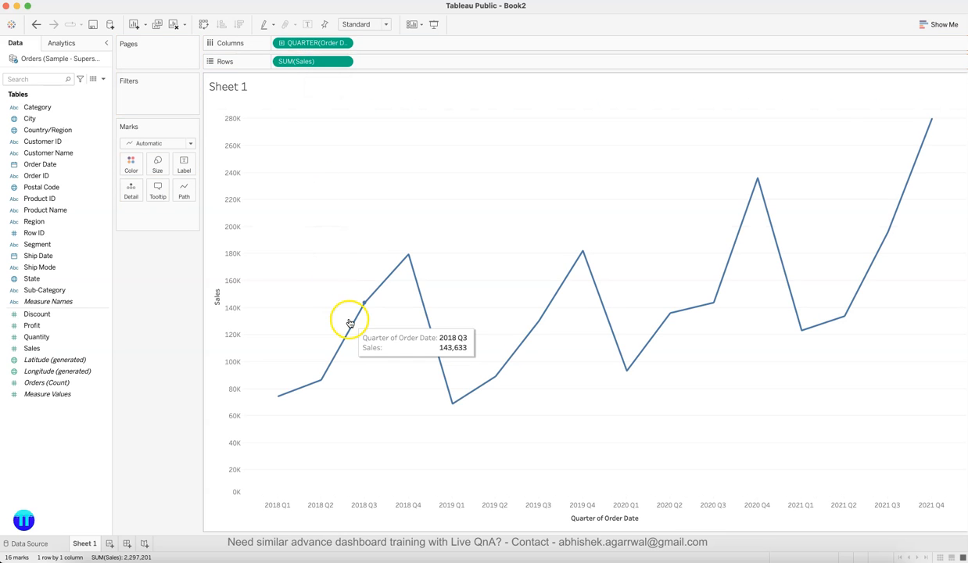
click(165, 145)
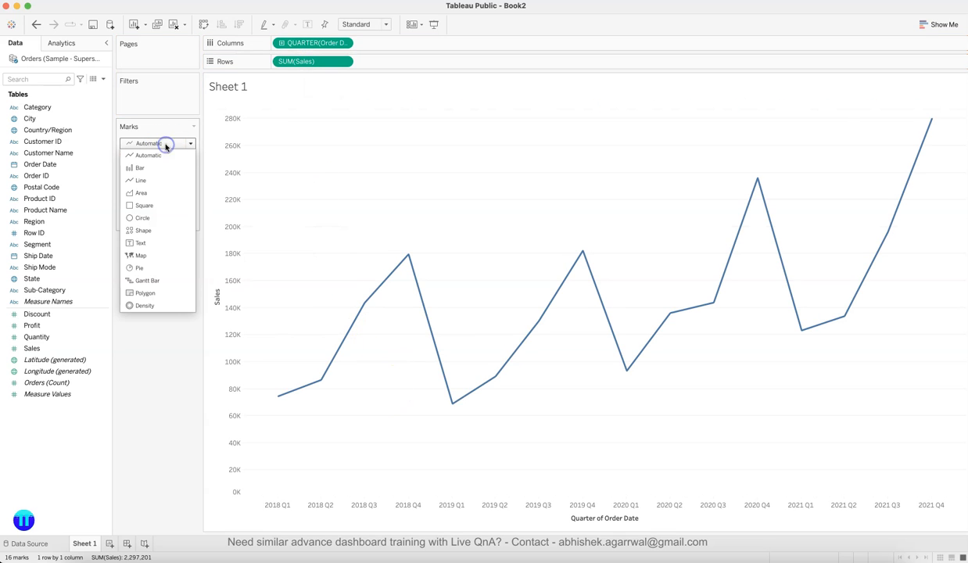
click(162, 192)
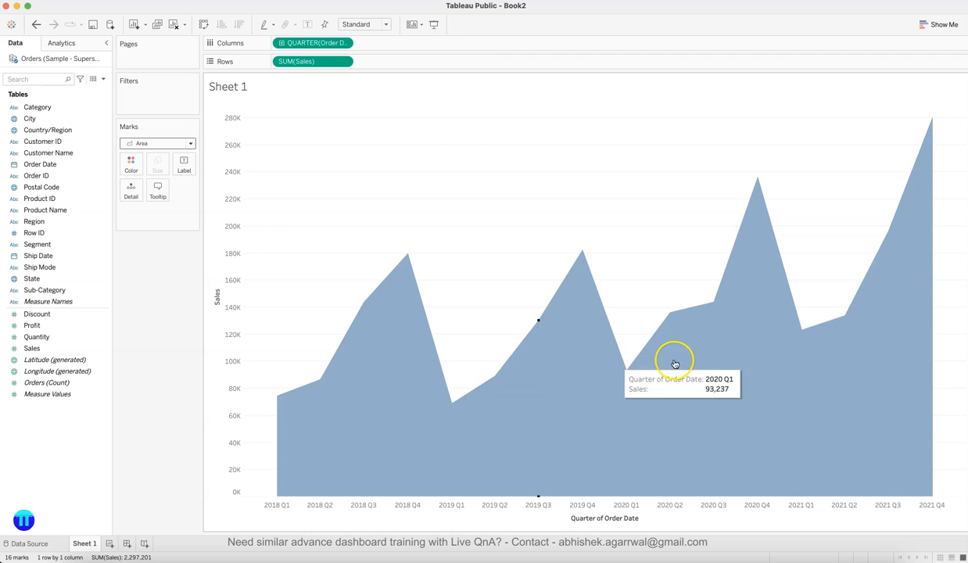
Set Order Date to continuous Month, try continuous Week Number for comparison, and return it to Month.
click(342, 44)
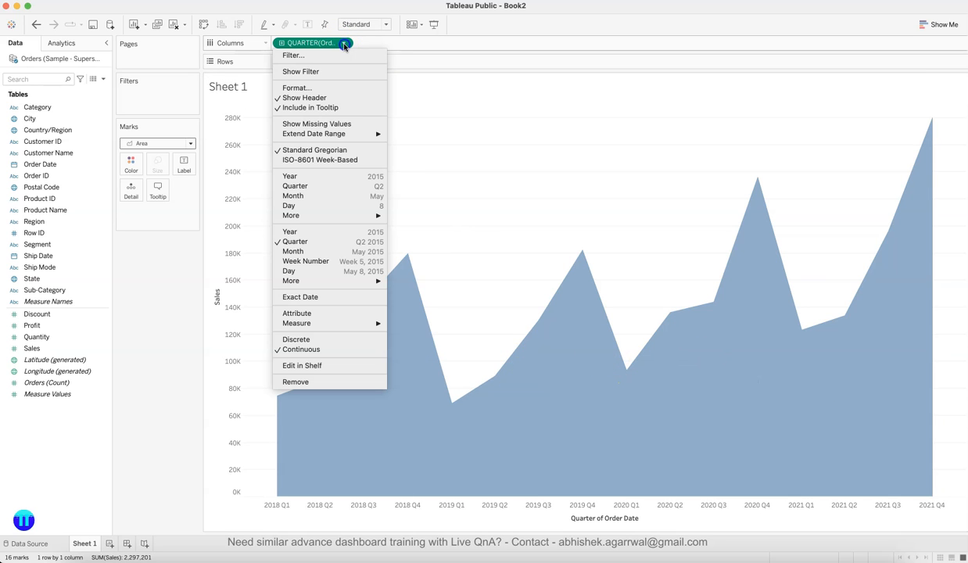
click(329, 251)
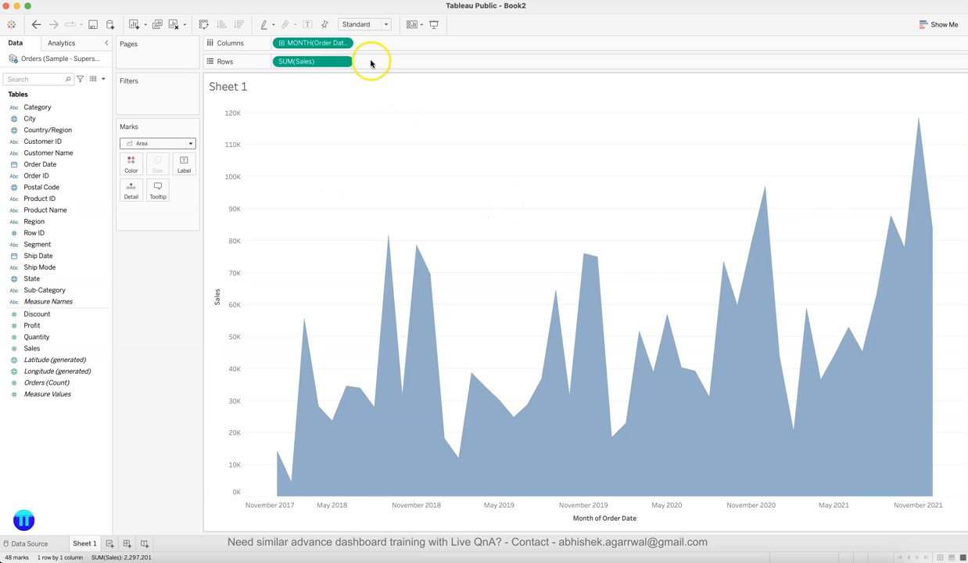
click(343, 43)
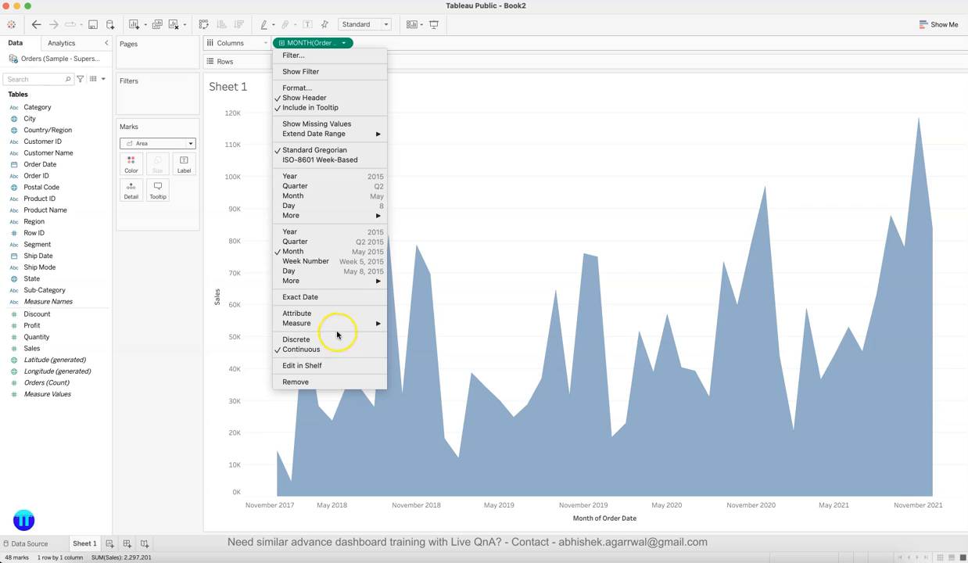
click(331, 262)
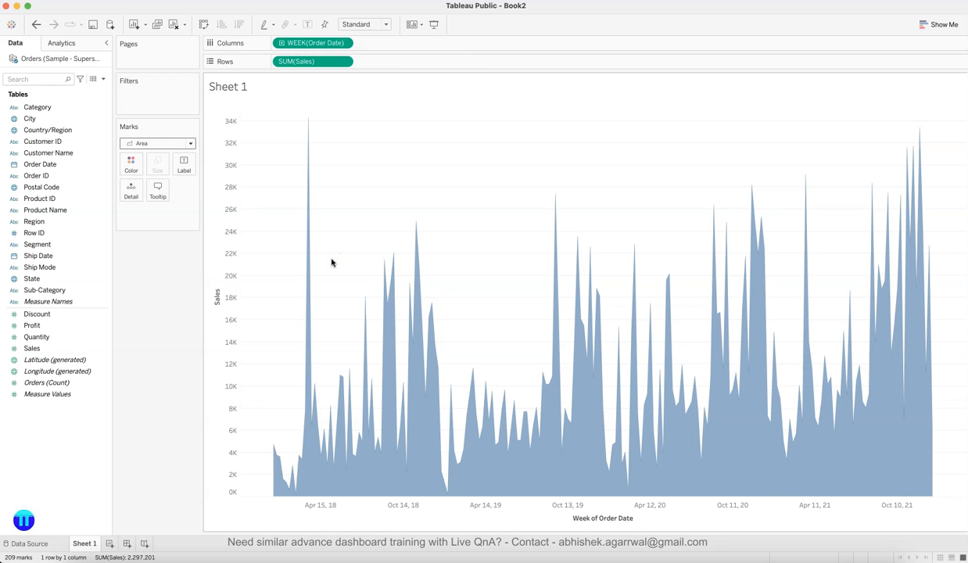
click(342, 43)
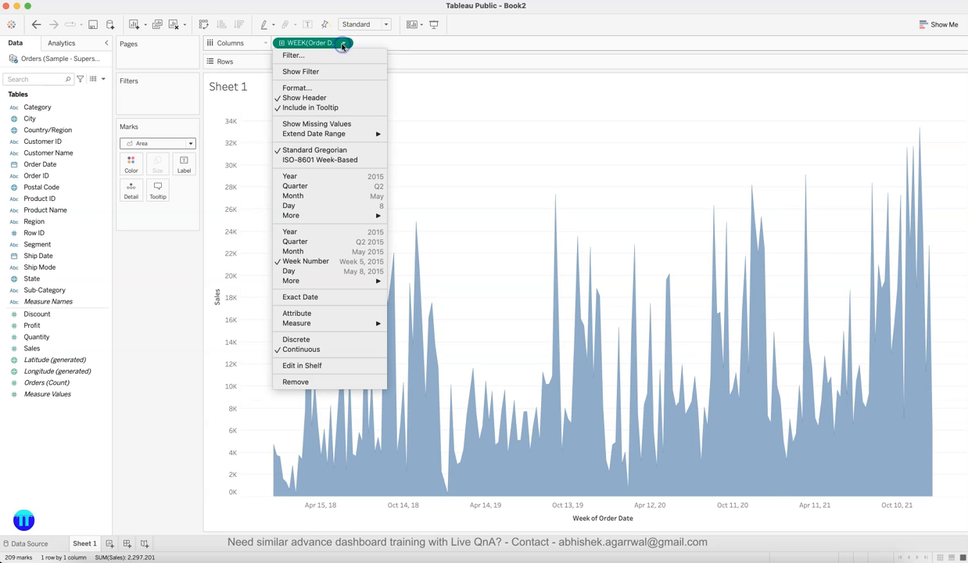
click(319, 251)
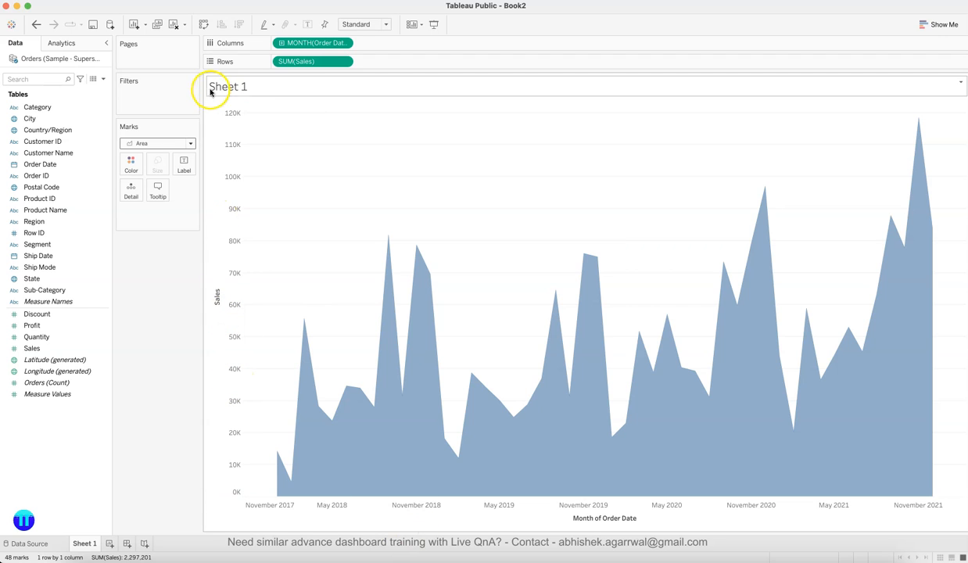
Hide the sheet title and the headers of both the Sales axis and the Month of Order Date axis.
right_click(240, 91)
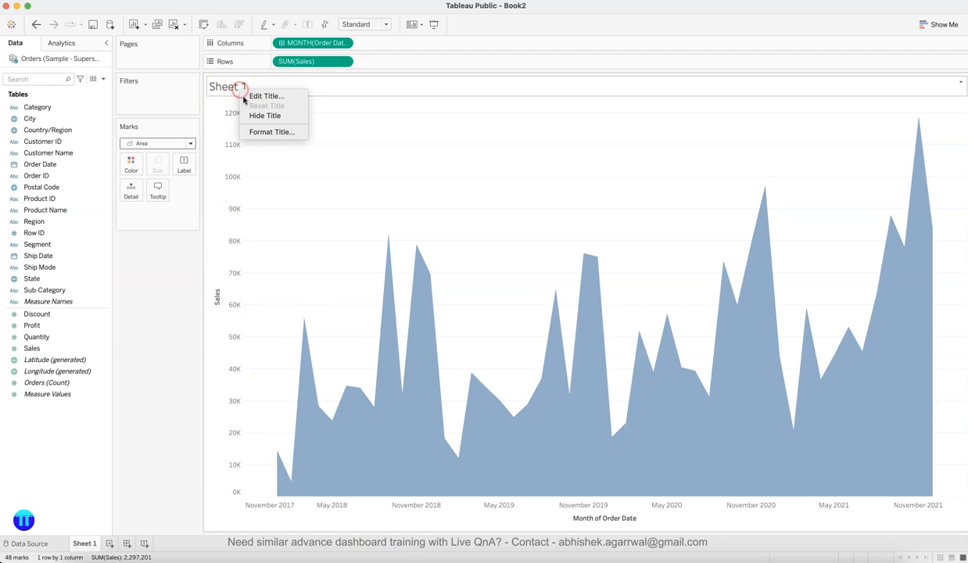
click(261, 117)
click(221, 205)
right_click(220, 205)
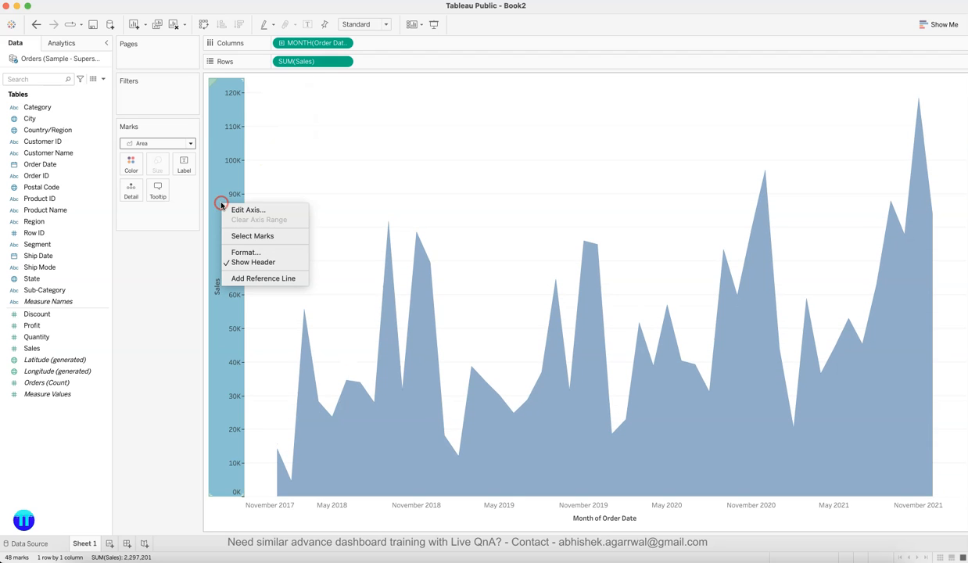
click(236, 264)
click(469, 513)
right_click(470, 512)
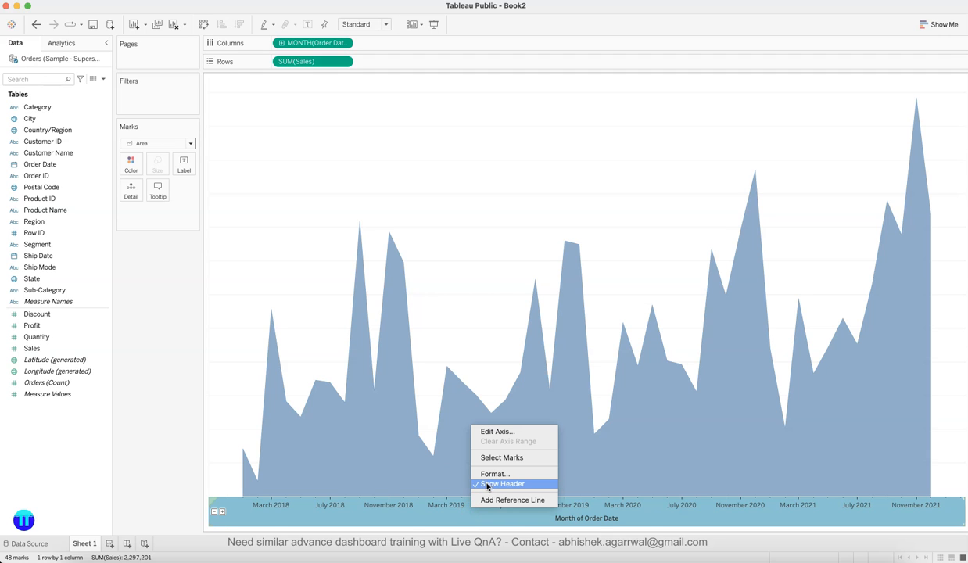
click(489, 485)
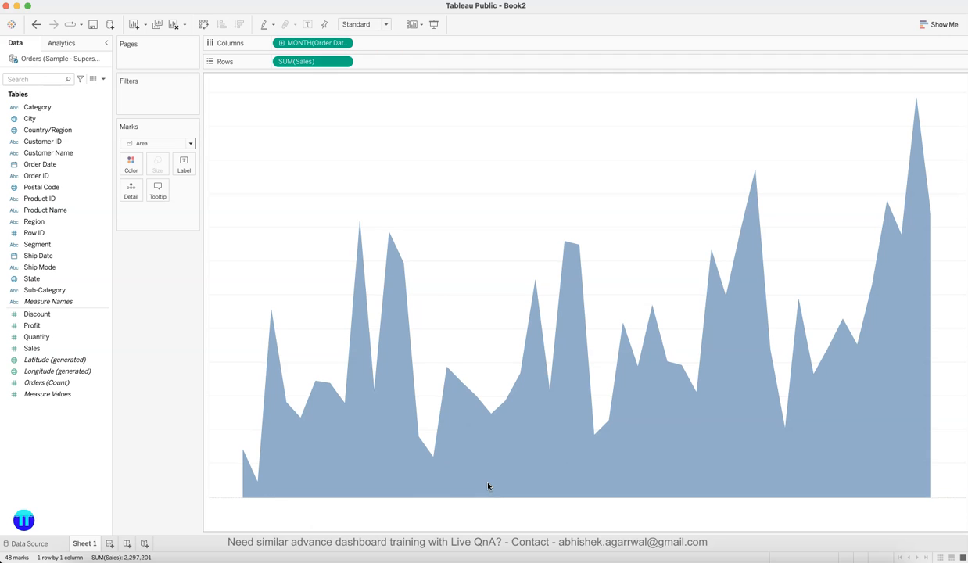
Format the chart's lines so that the row grid lines are None, and close the formatting options.
right_click(492, 268)
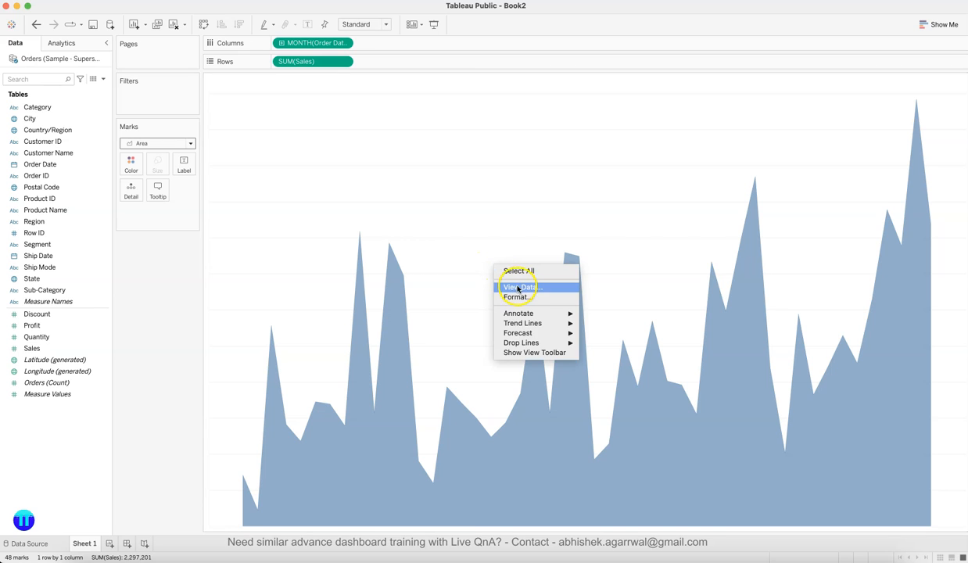
click(516, 299)
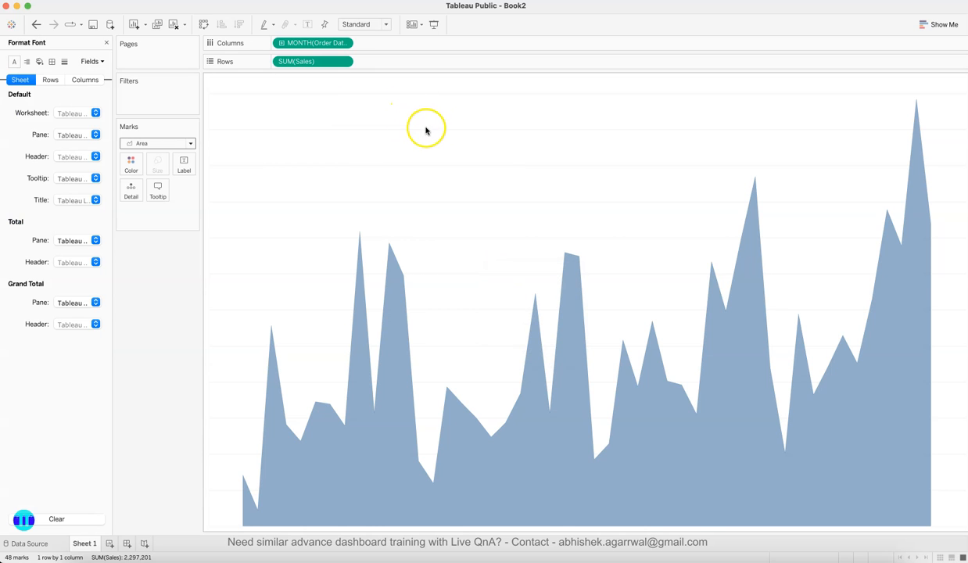
click(64, 62)
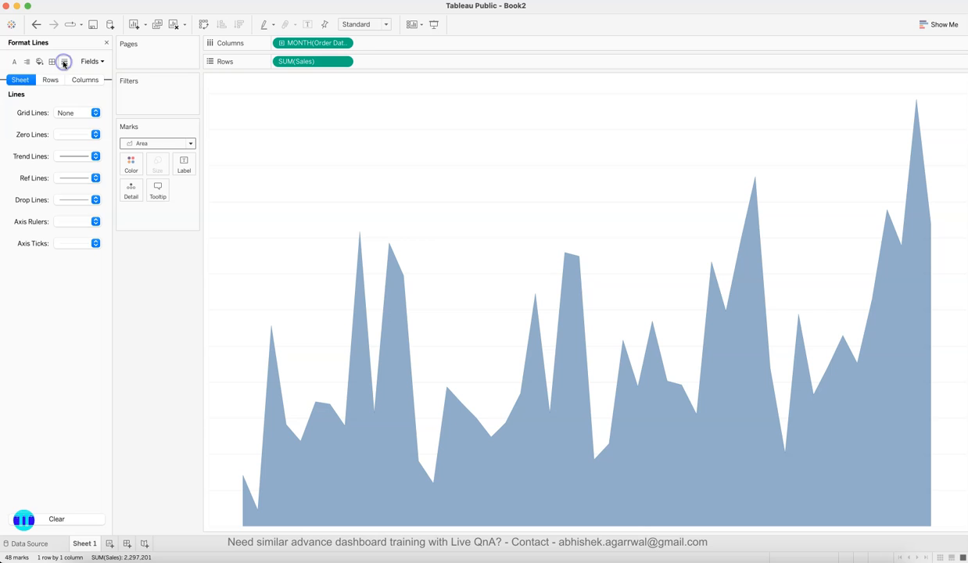
click(53, 79)
click(72, 113)
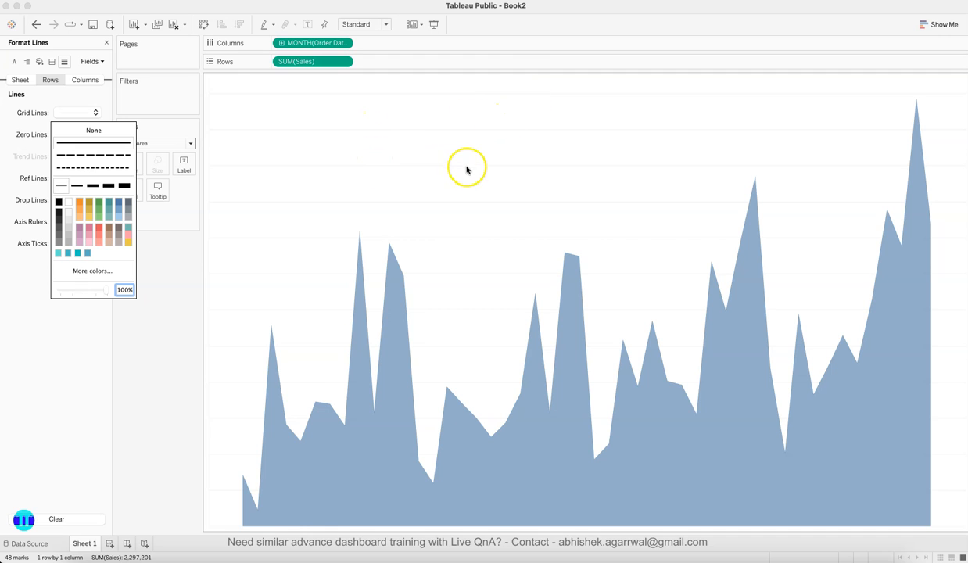
click(93, 130)
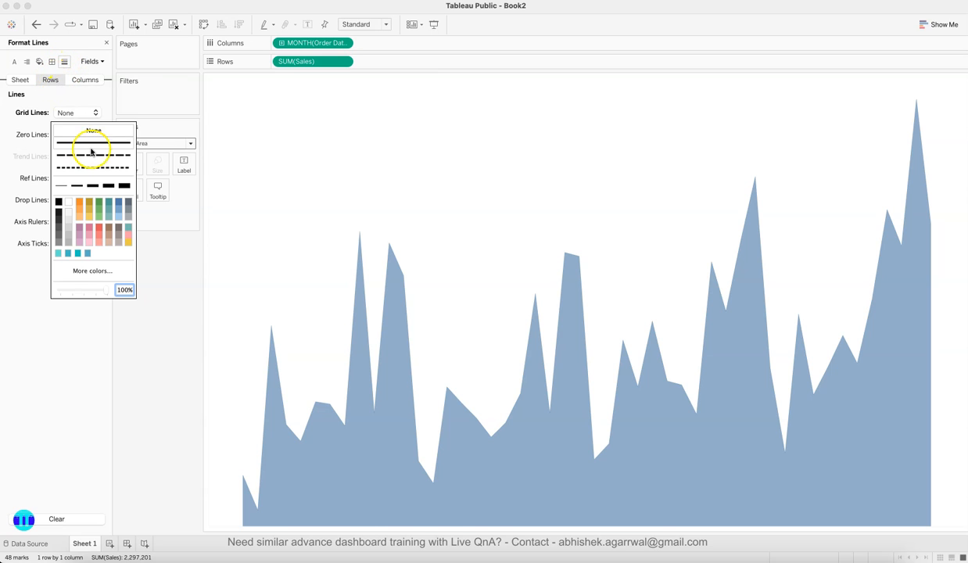
click(98, 101)
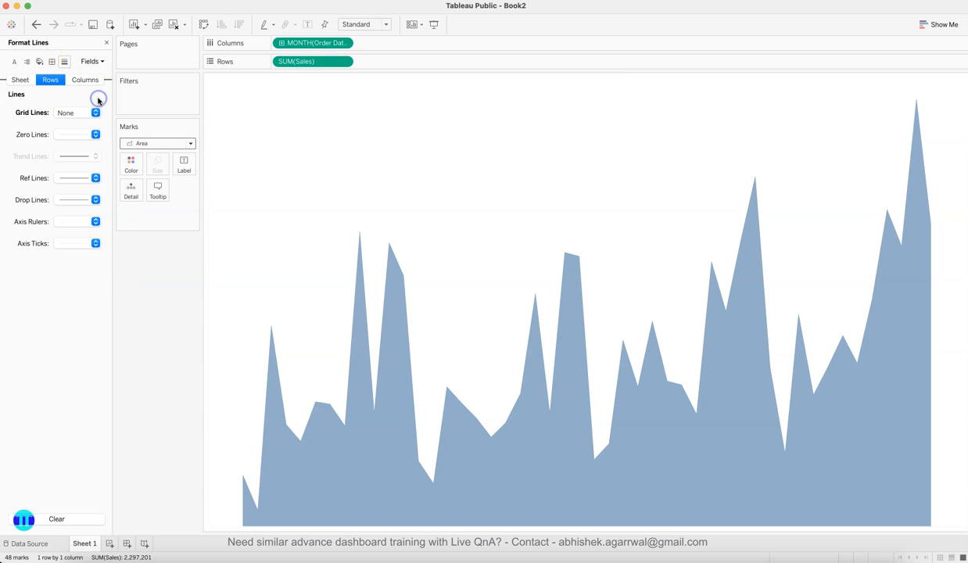
click(108, 44)
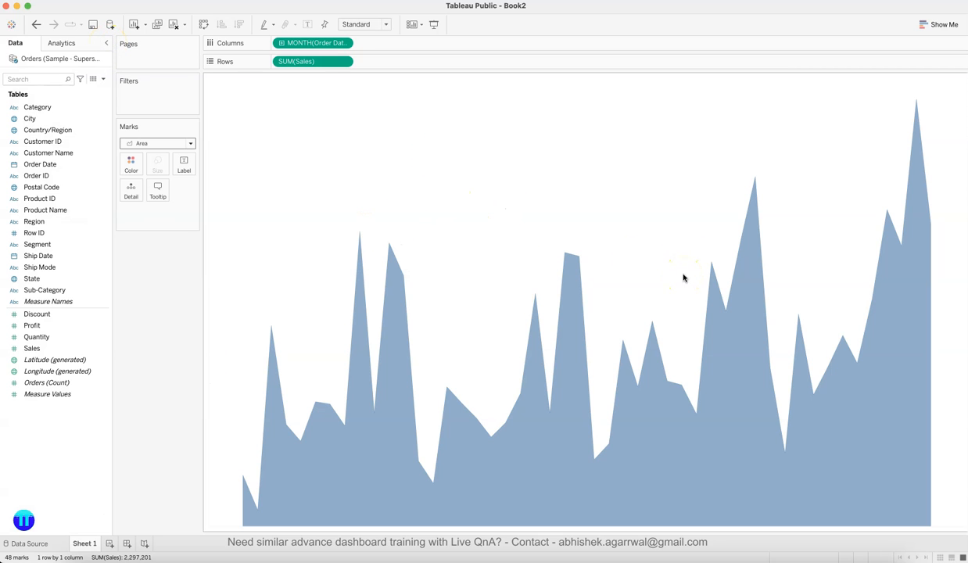
Color the area marks with systemMintColor from the Apple color list.
click(131, 164)
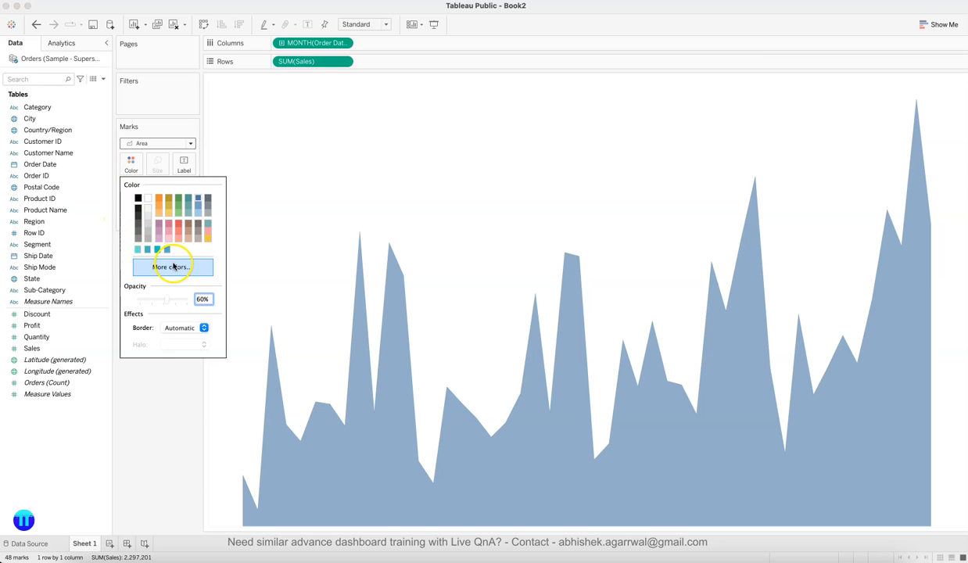
click(174, 268)
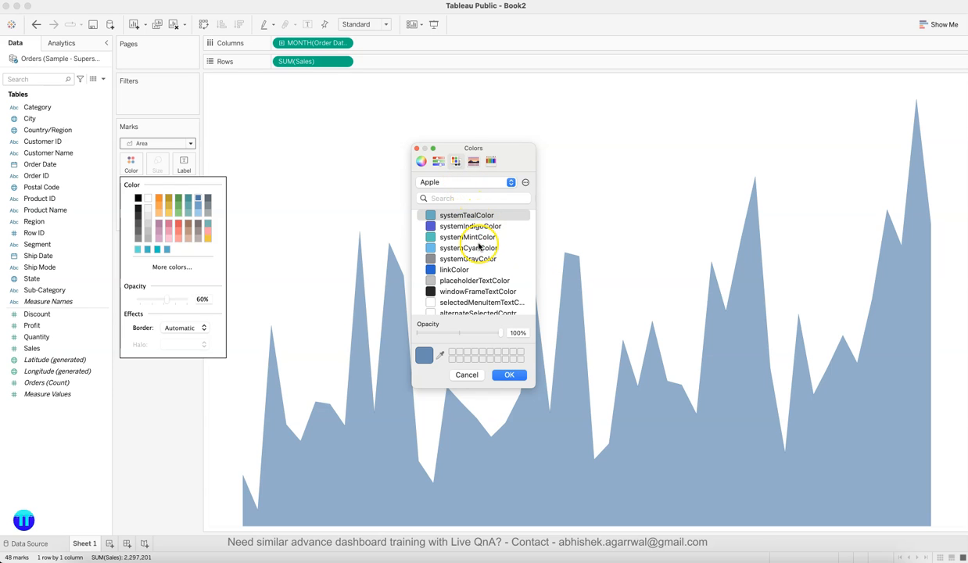
scroll(462, 242, up, 2)
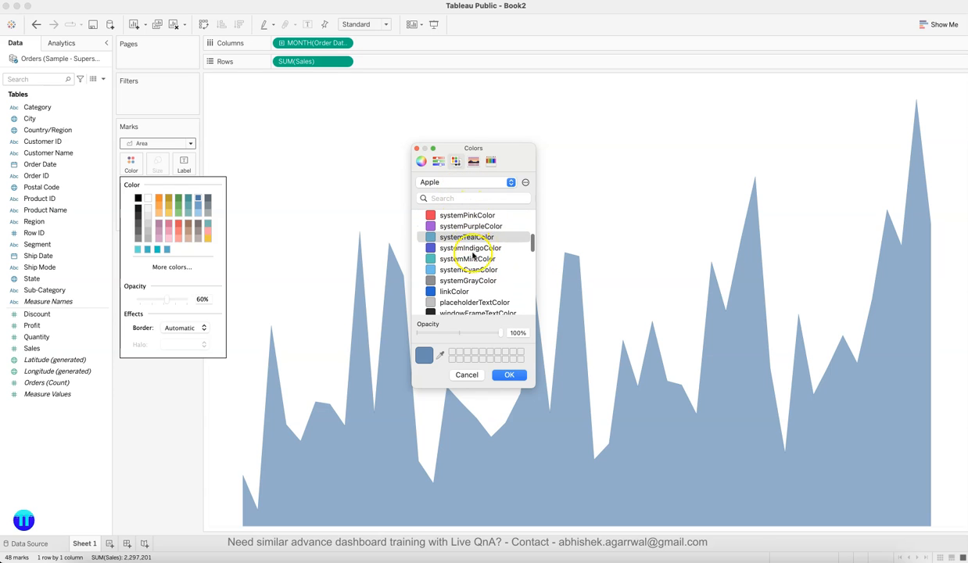
click(465, 238)
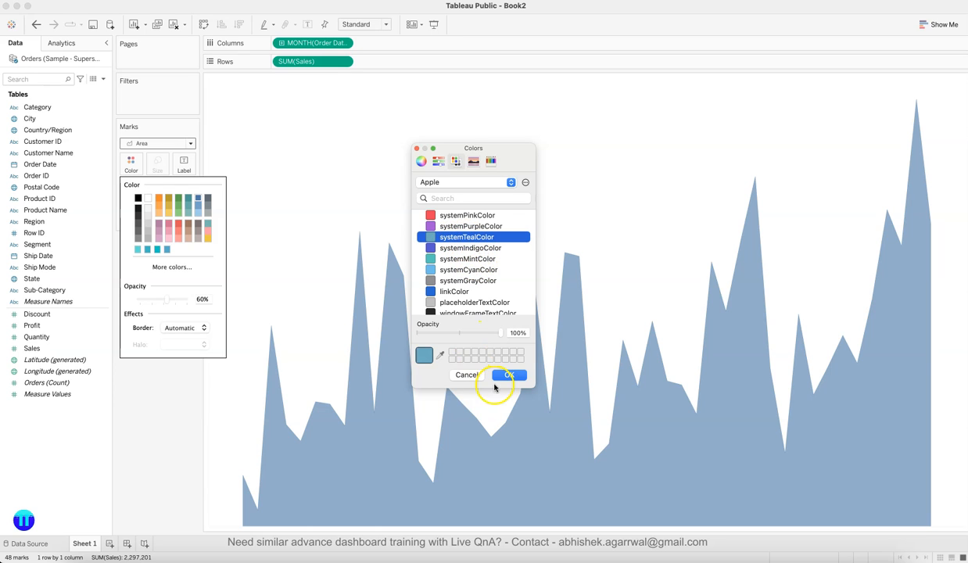
click(462, 259)
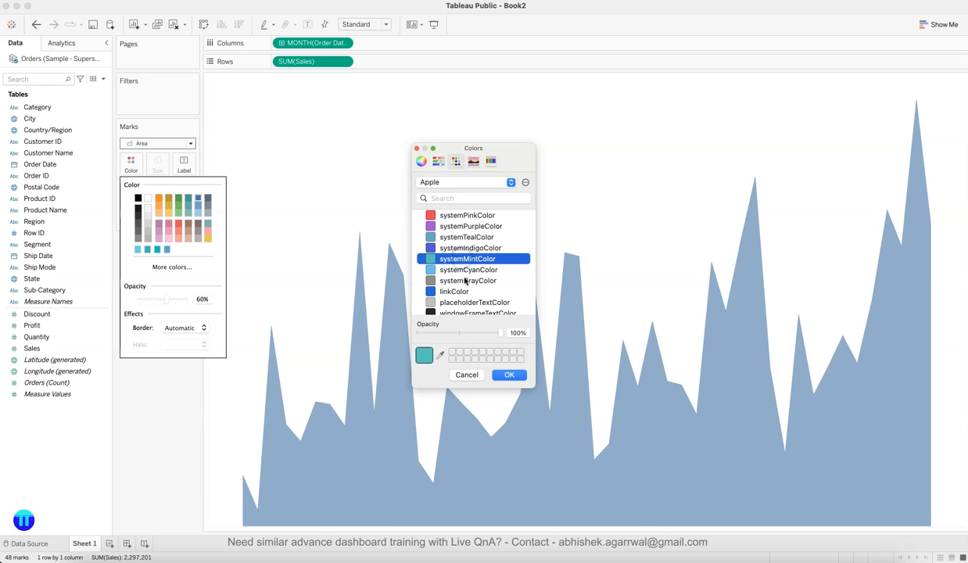
click(507, 376)
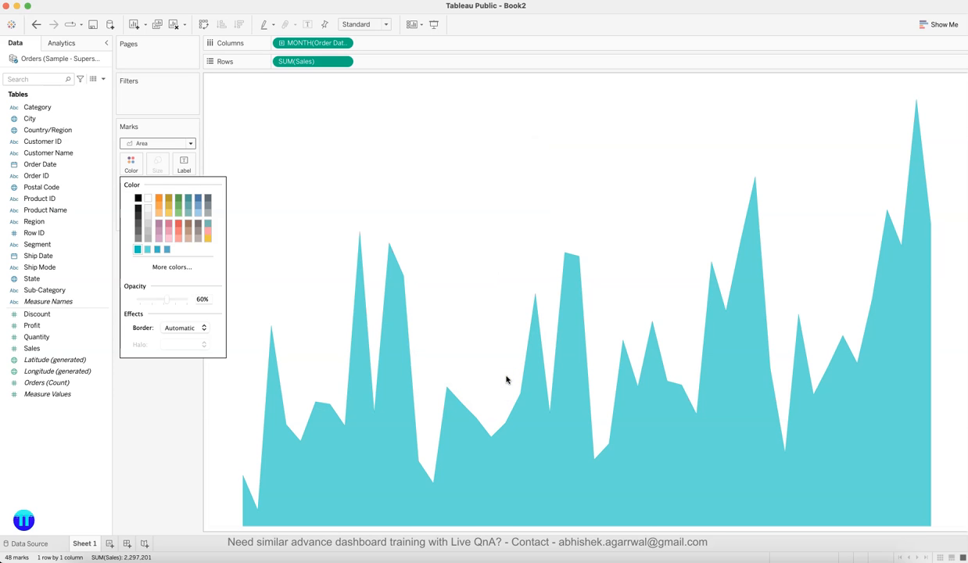
Recolor the area marks with the light aqua swatch from the custom colors.
mouse_move(365, 439)
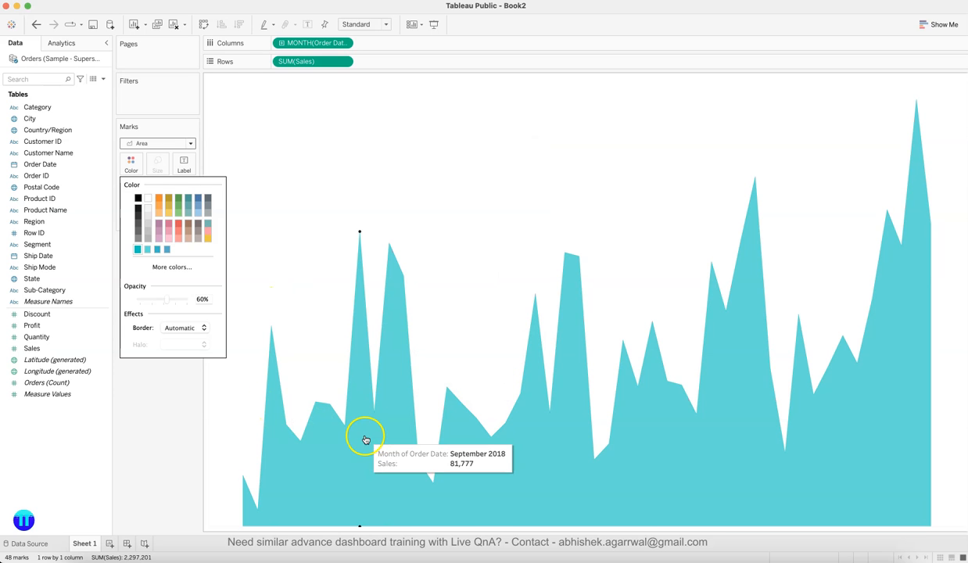
click(148, 249)
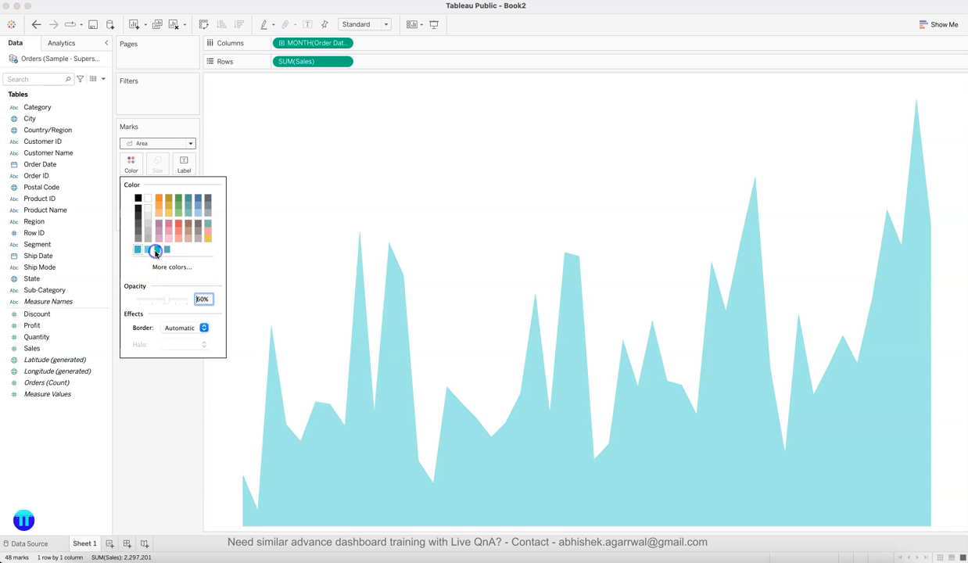
click(159, 250)
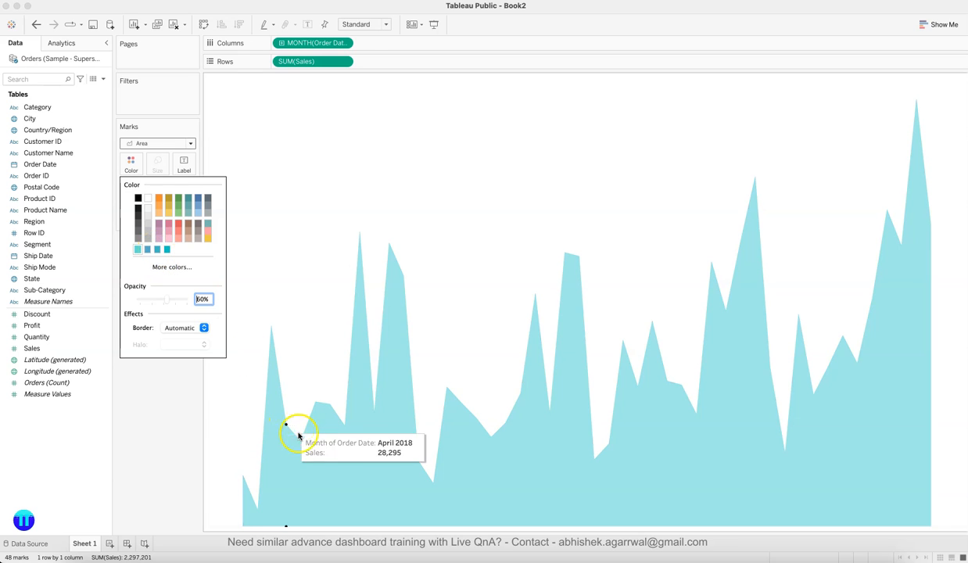
click(166, 266)
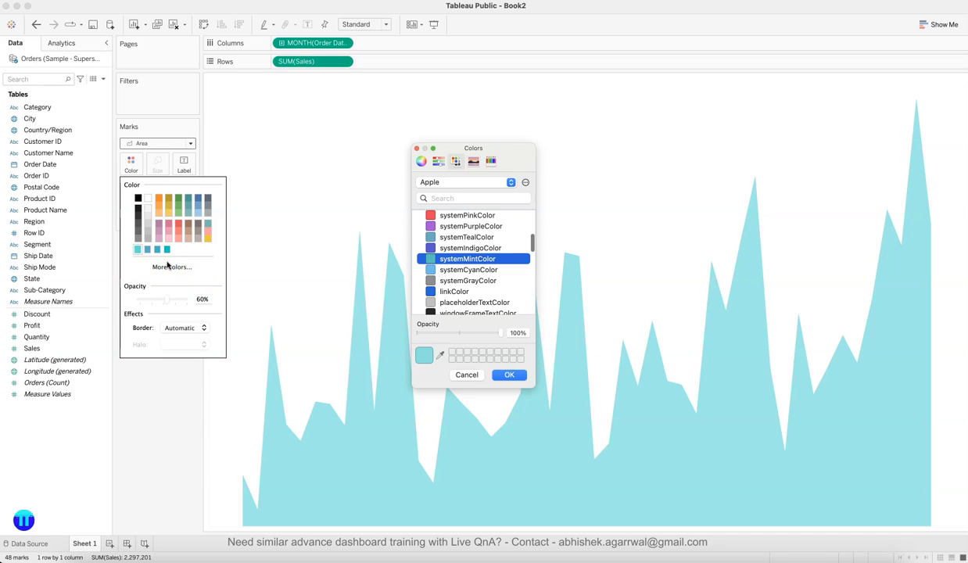
click(439, 162)
click(455, 161)
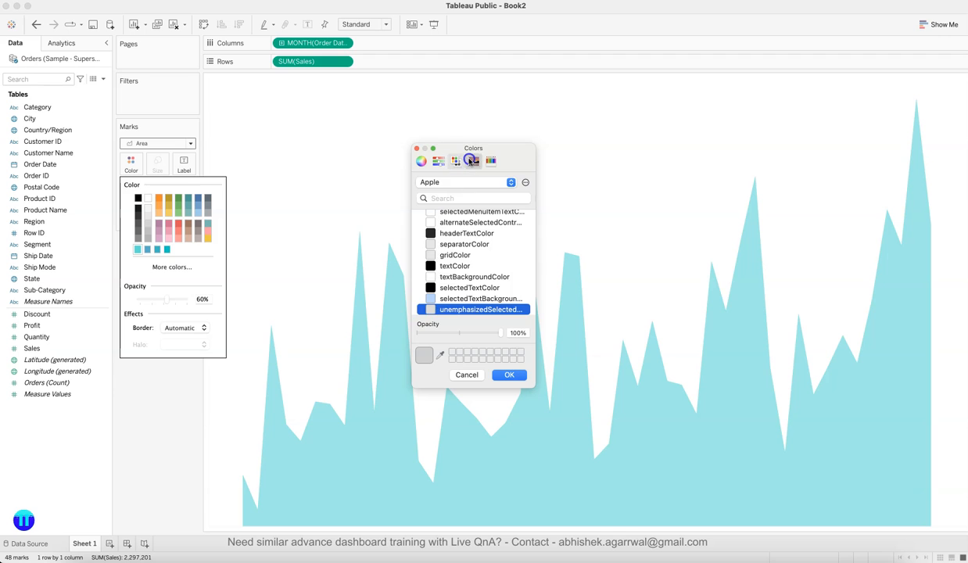
click(473, 161)
click(489, 161)
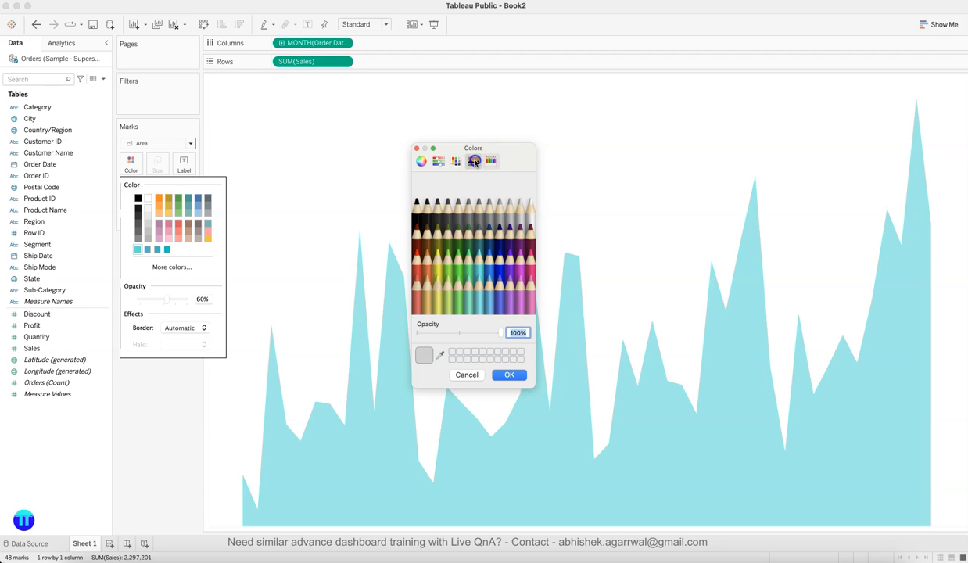
click(474, 161)
click(422, 162)
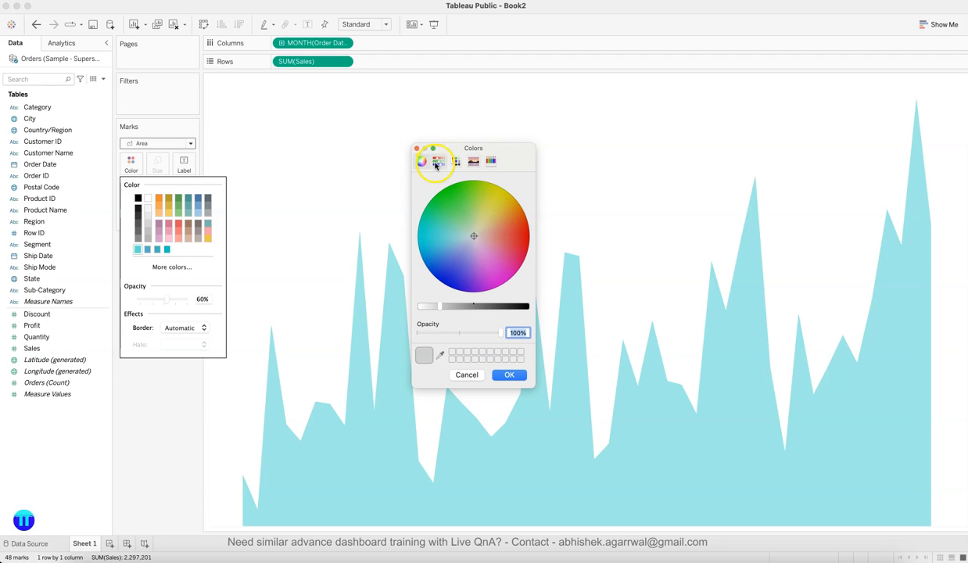
click(436, 162)
click(457, 161)
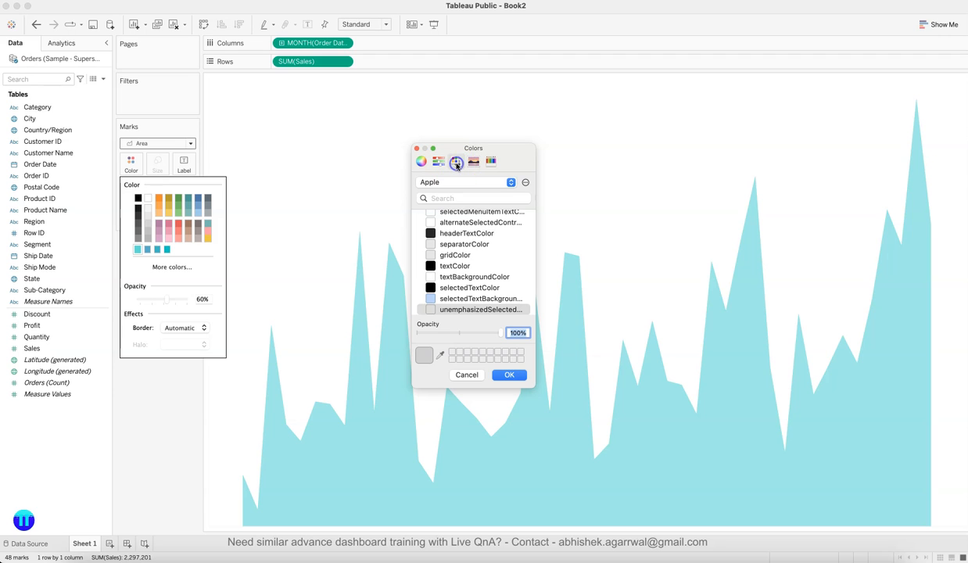
click(471, 162)
click(439, 161)
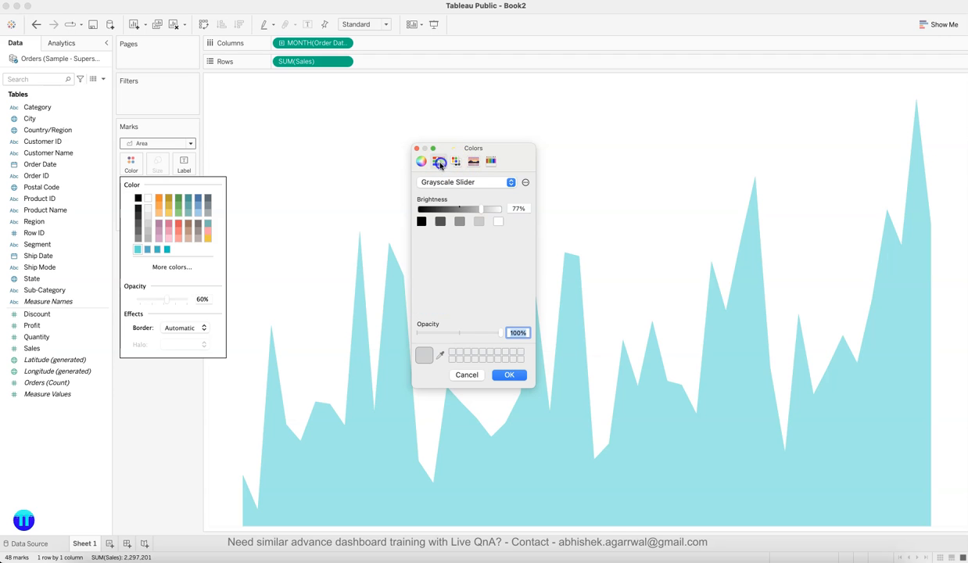
click(422, 162)
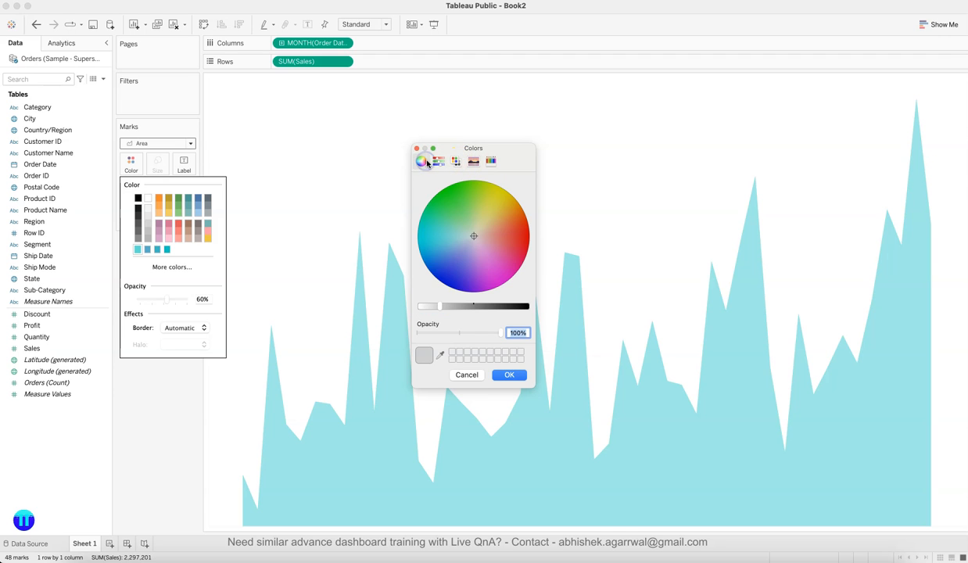
click(467, 374)
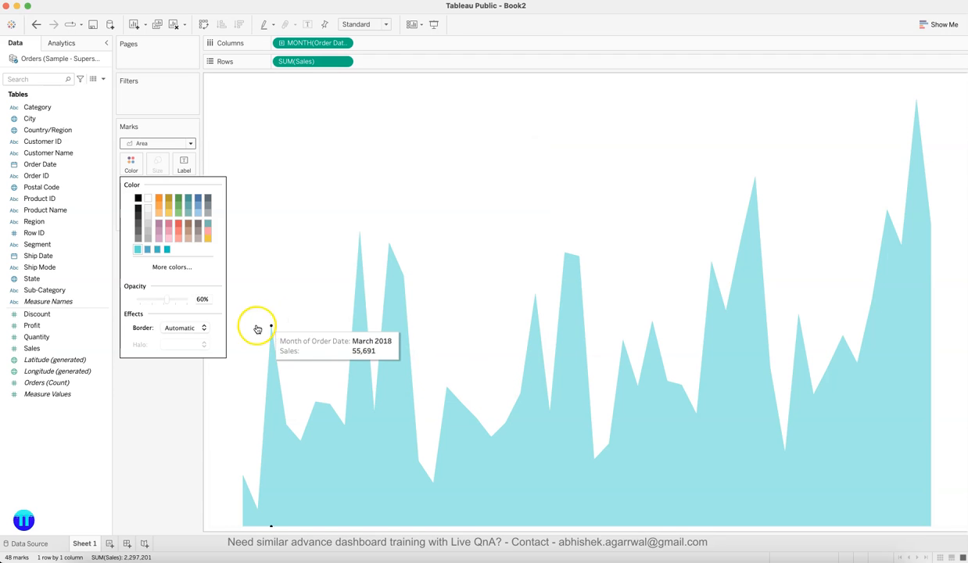
Sample the teal header color from the reference dashboard in the browser with the eyedropper and apply it to the area marks.
click(181, 269)
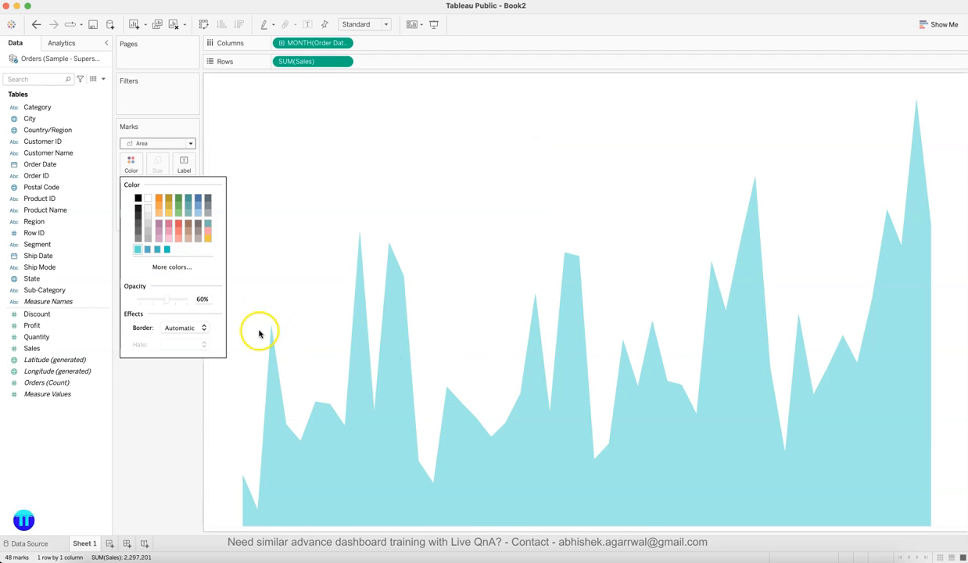
click(184, 271)
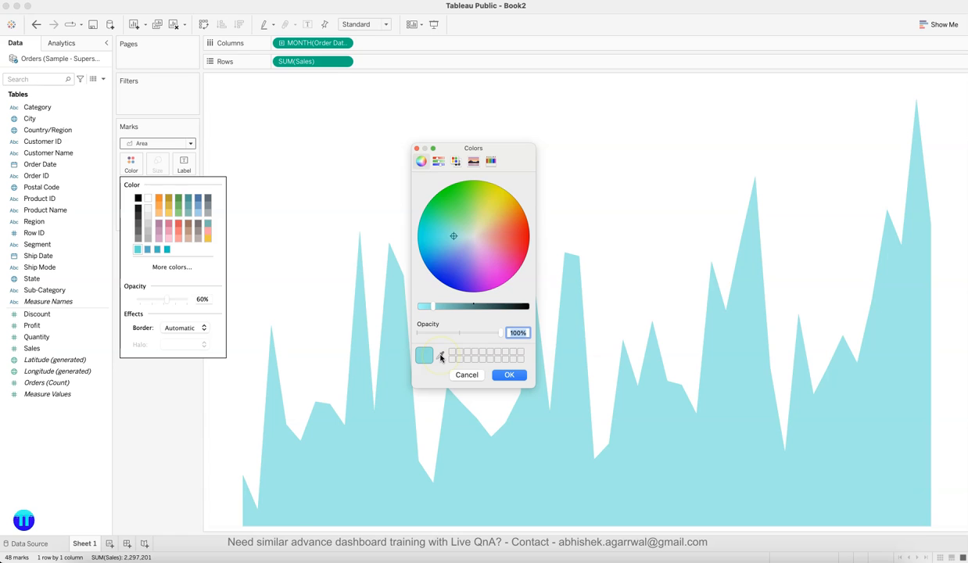
click(440, 356)
click(445, 364)
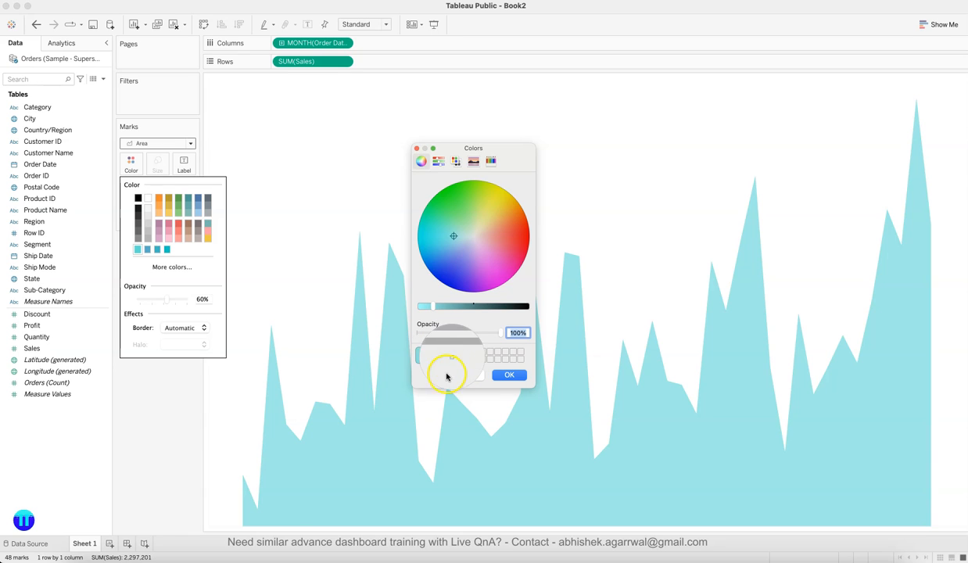
click(444, 363)
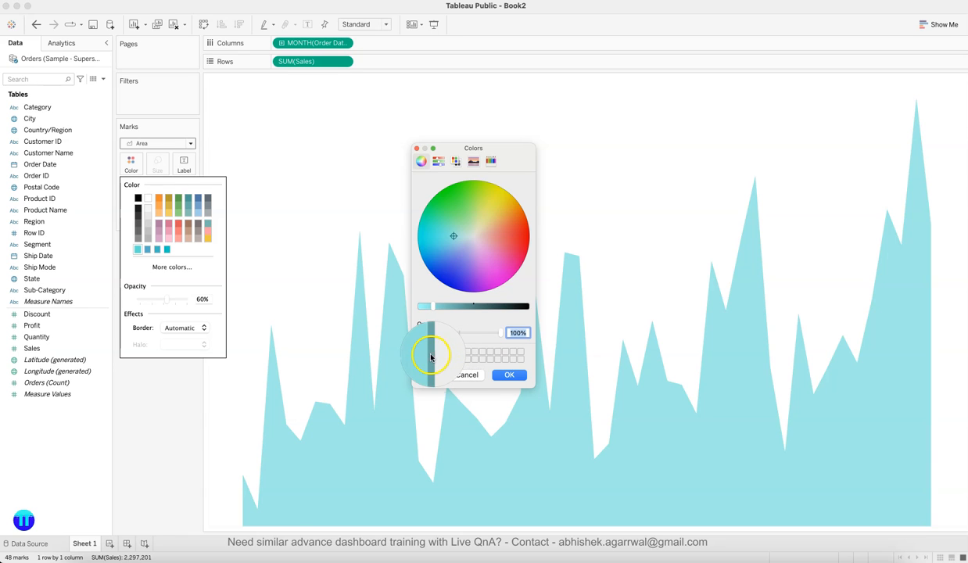
click(538, 480)
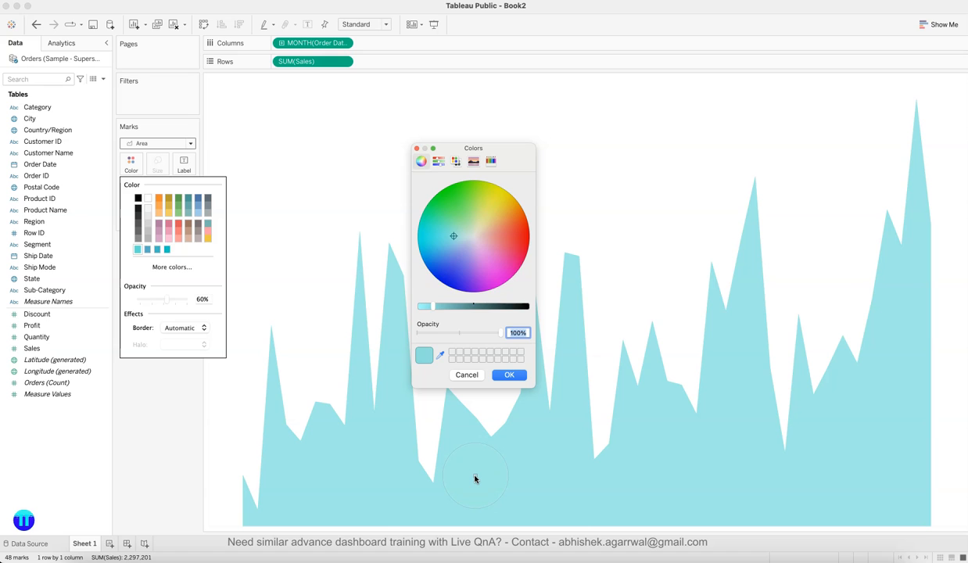
key(super+Tab)
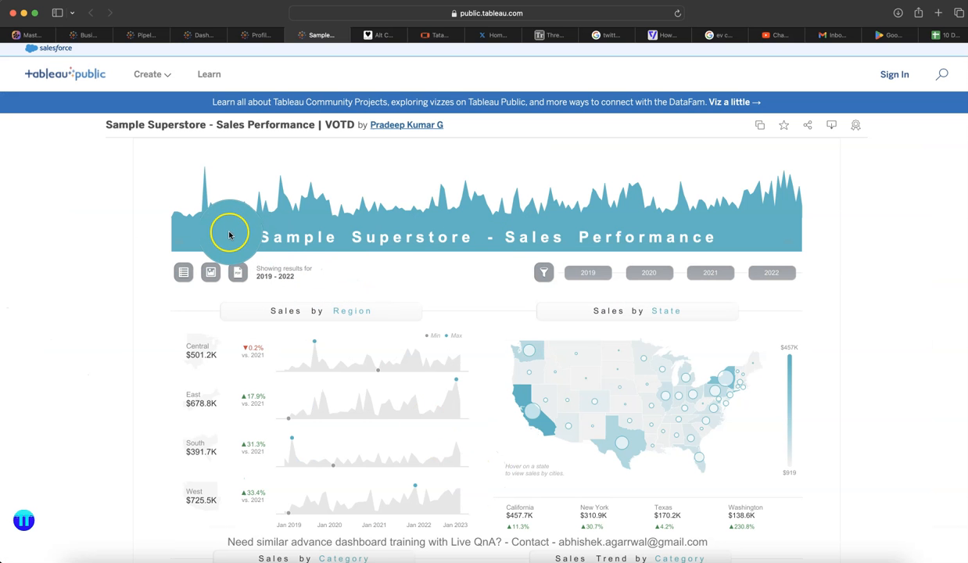
click(229, 234)
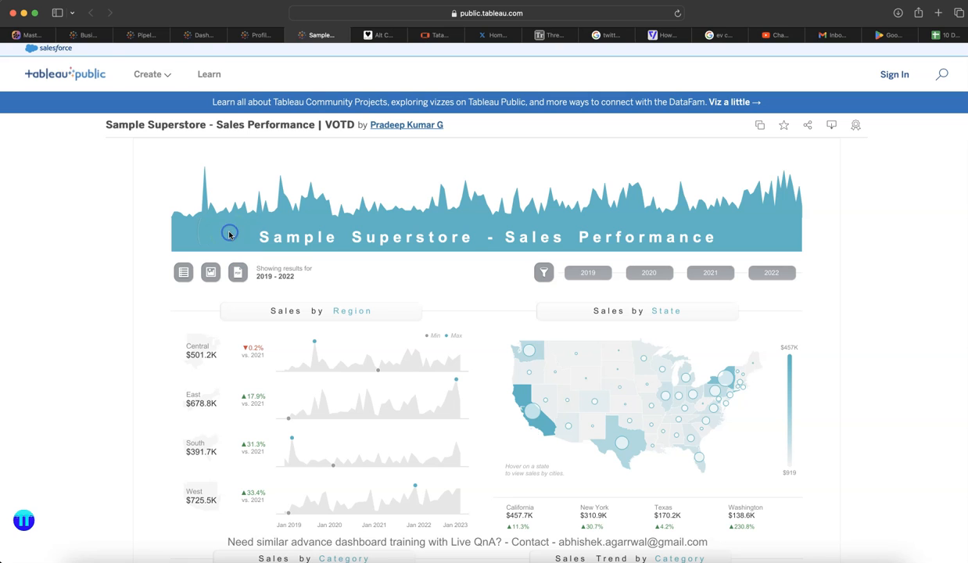
key(super+Tab)
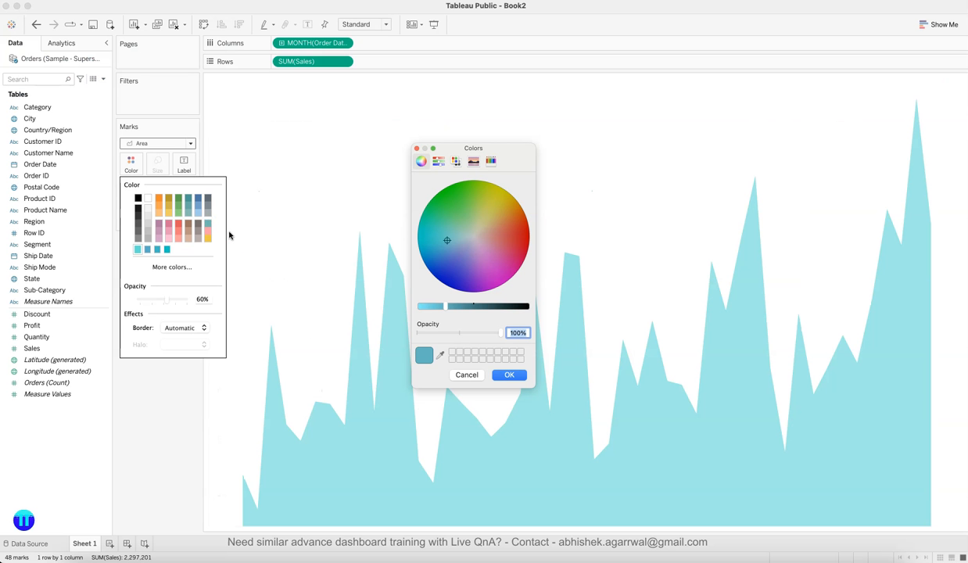
click(508, 375)
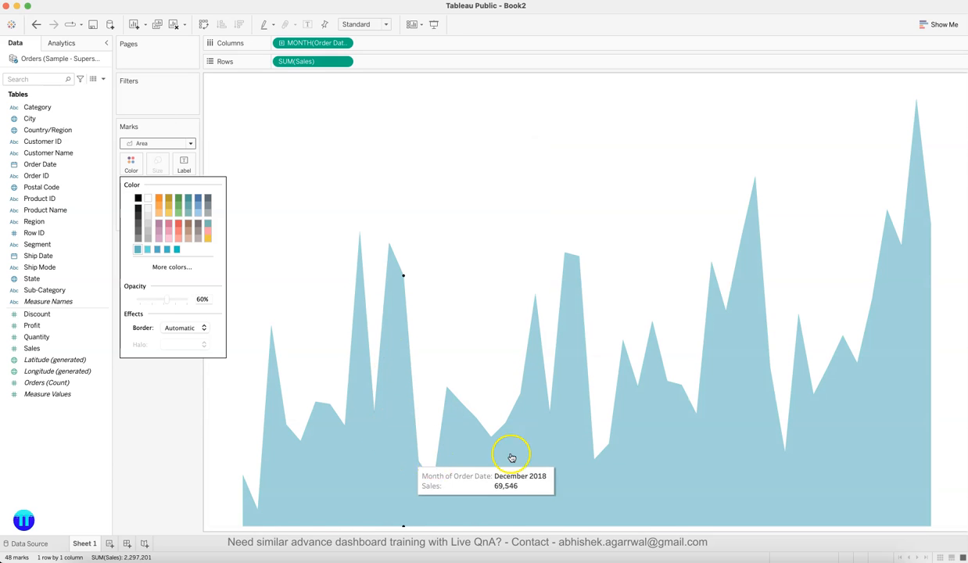
Examine the area color's hex code in the RGB sliders of the custom color picker.
click(167, 268)
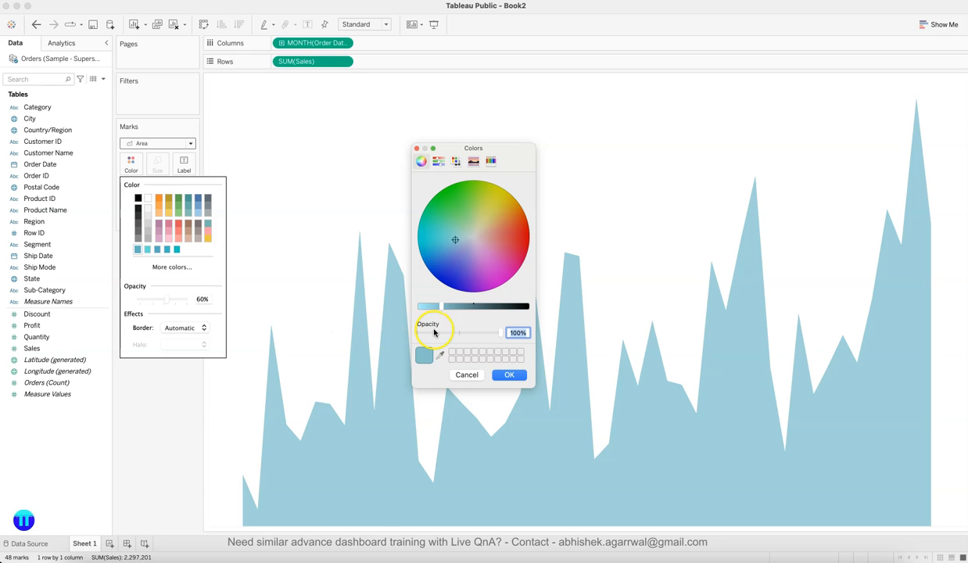
click(437, 162)
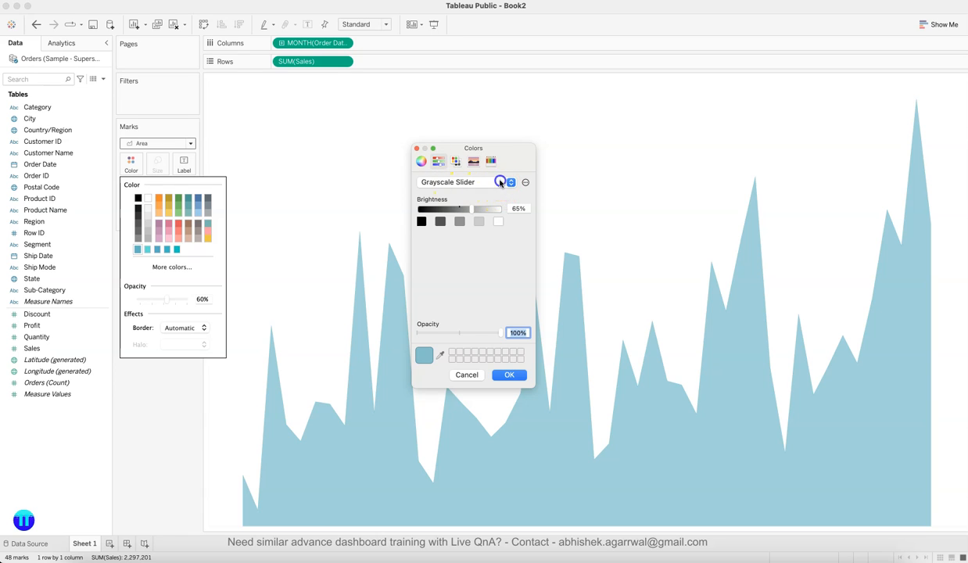
click(500, 183)
click(497, 194)
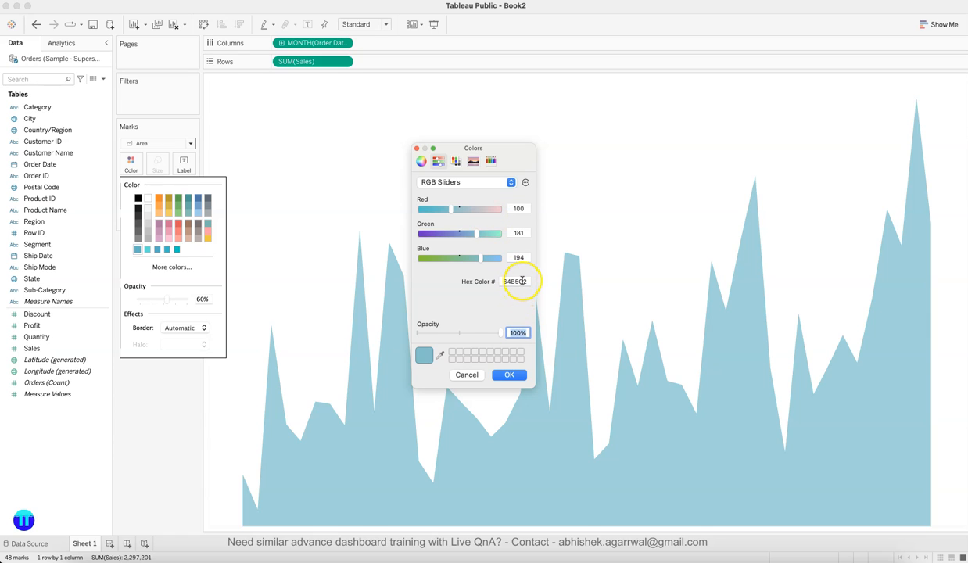
drag(526, 282, 495, 281)
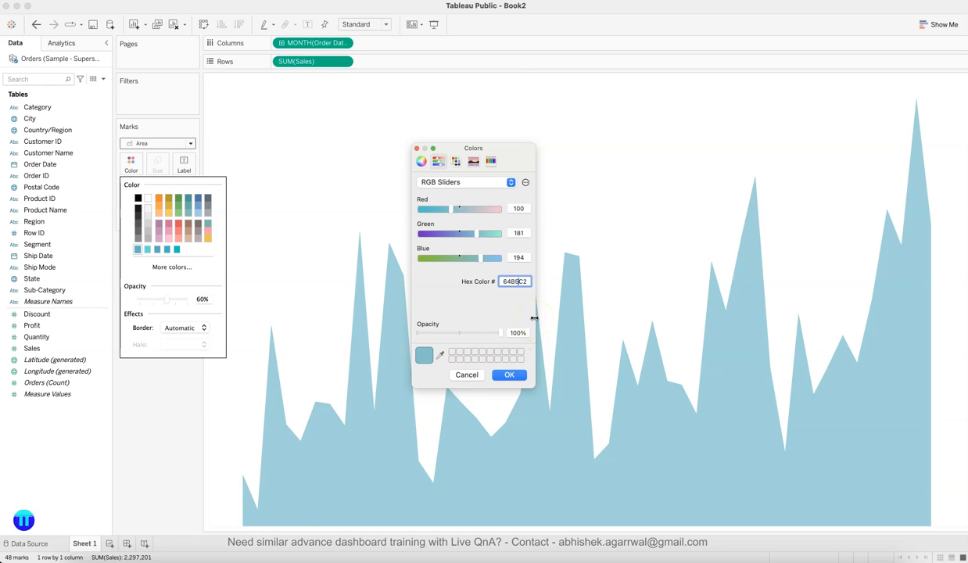
click(526, 376)
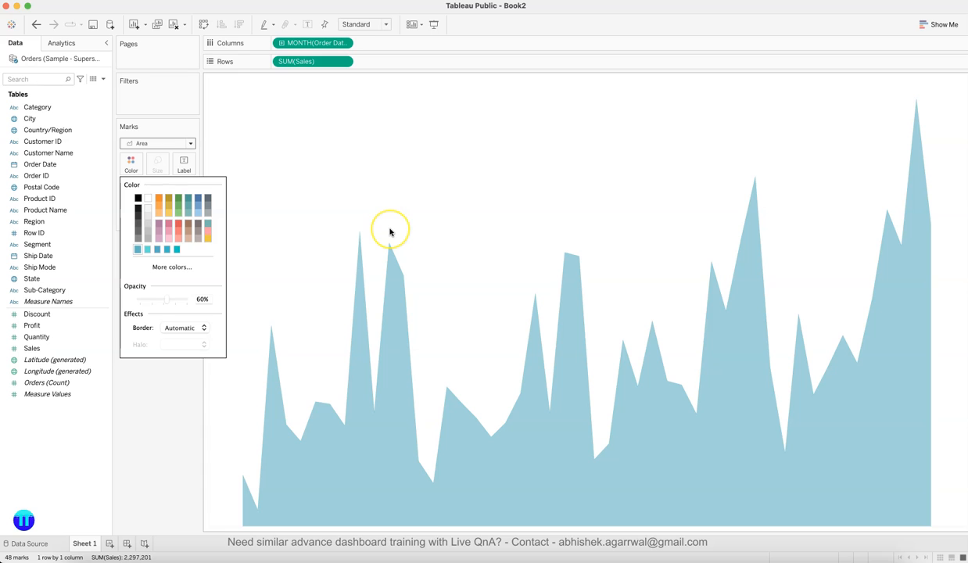
Rename the area chart sheet as area title and duplicate it.
click(149, 461)
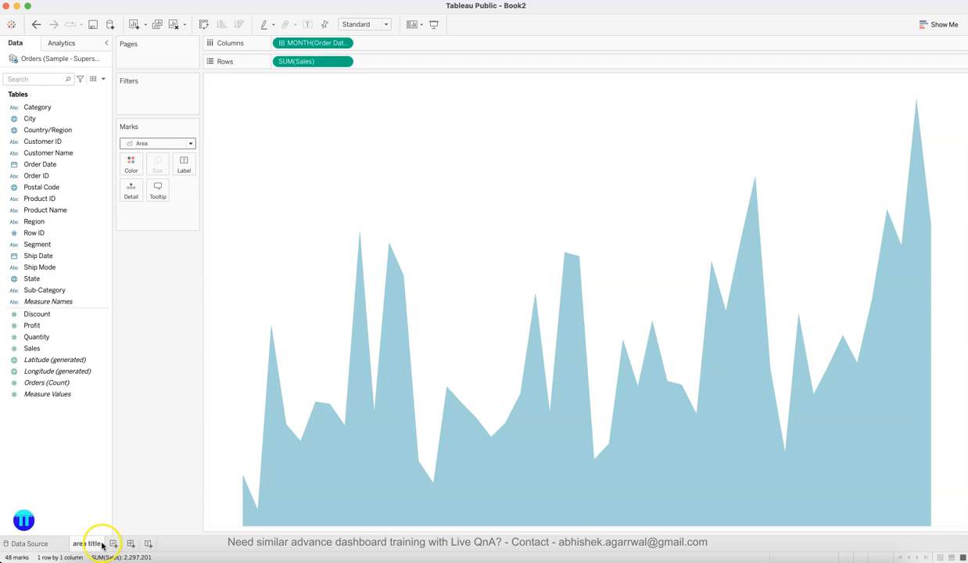
mouse_move(96, 547)
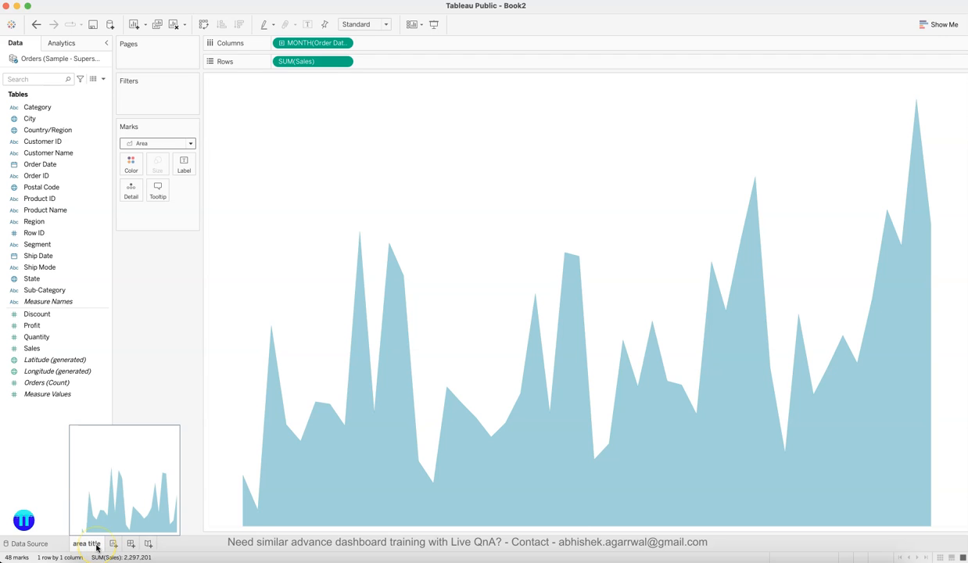
right_click(97, 547)
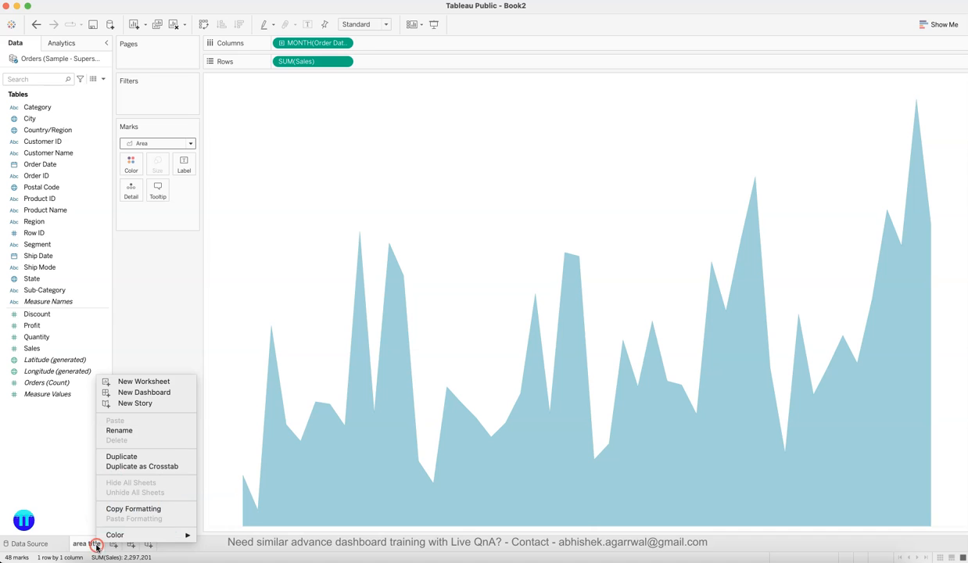
click(130, 459)
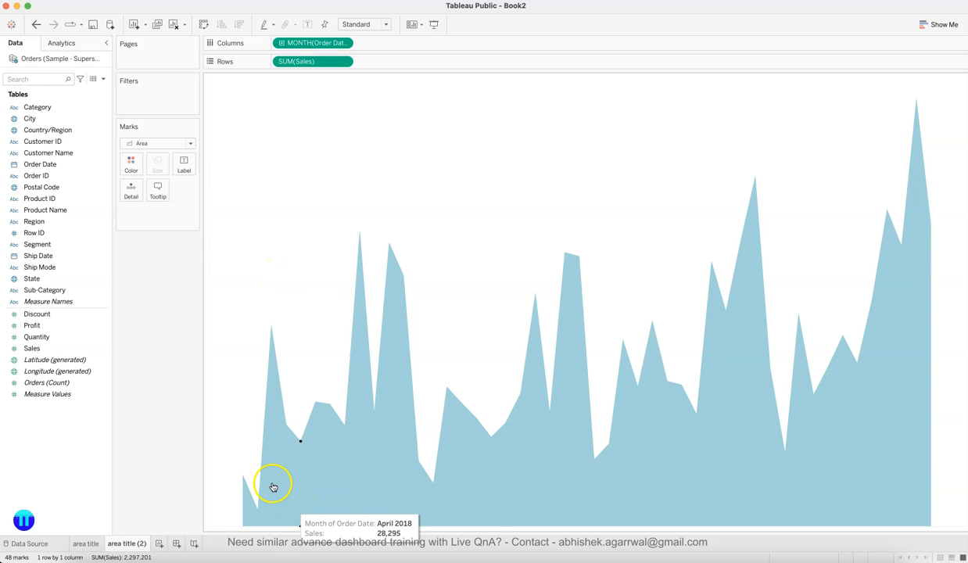
Review the year selectors on the reference dashboard in the browser, and rename the duplicated sheet as year filter.
click(255, 547)
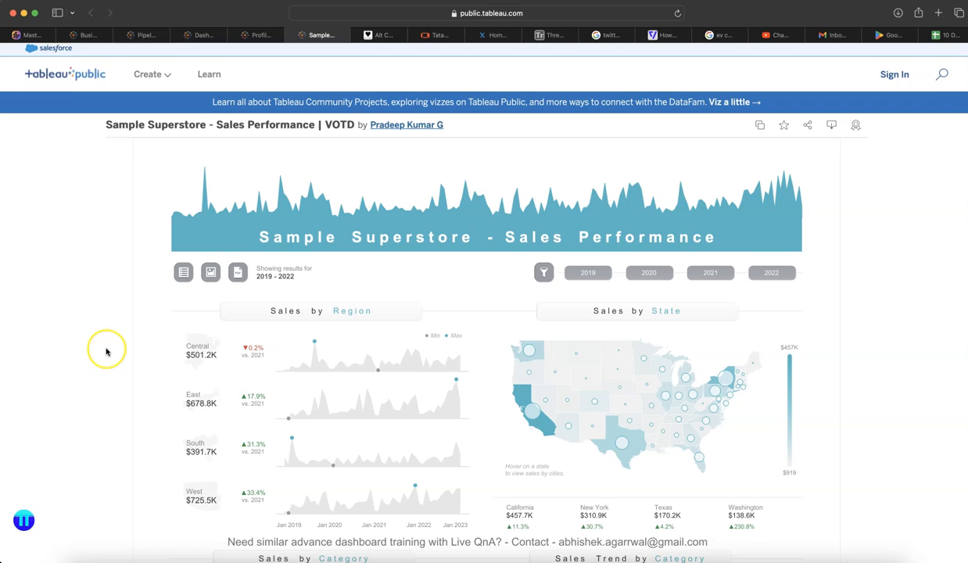
scroll(105, 351, down, 2)
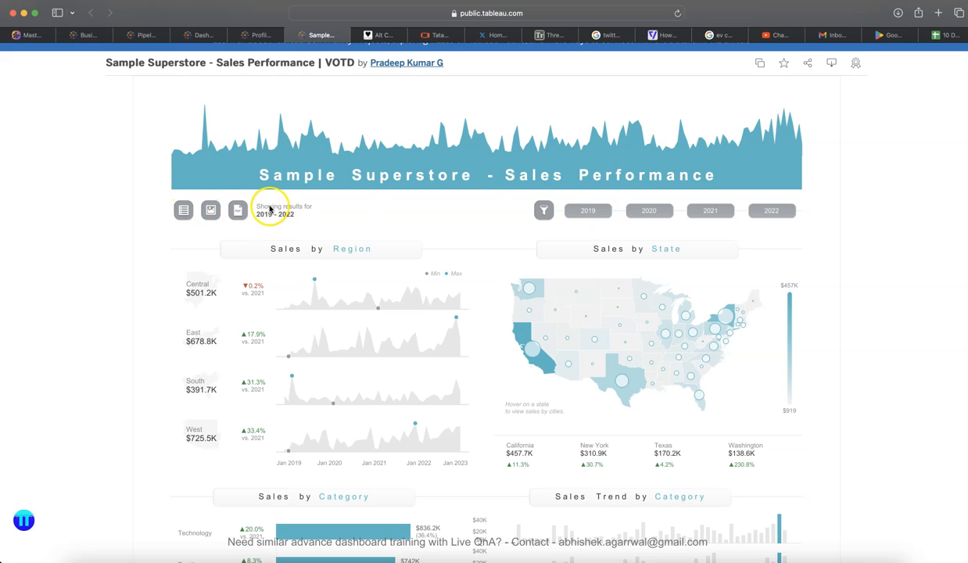
key(super+Tab)
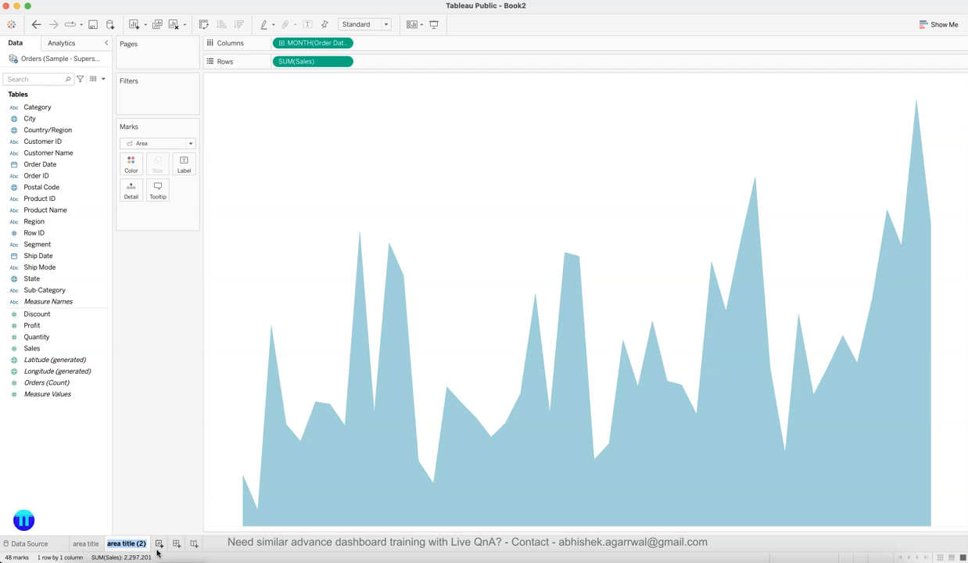
text(er)
key(Return)
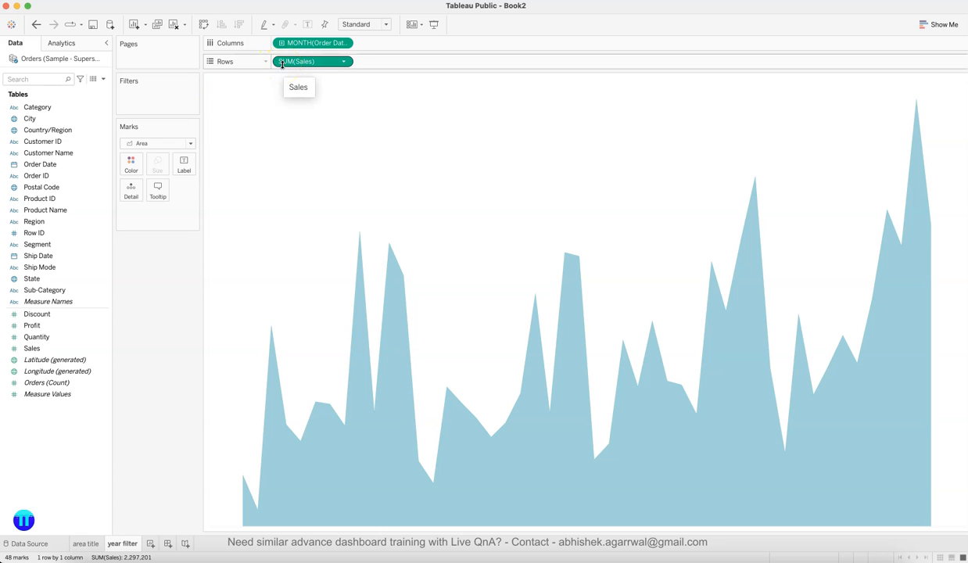
Change the Order Date on Columns to continuous Year and remove SUM(Sales) from Rows.
click(345, 43)
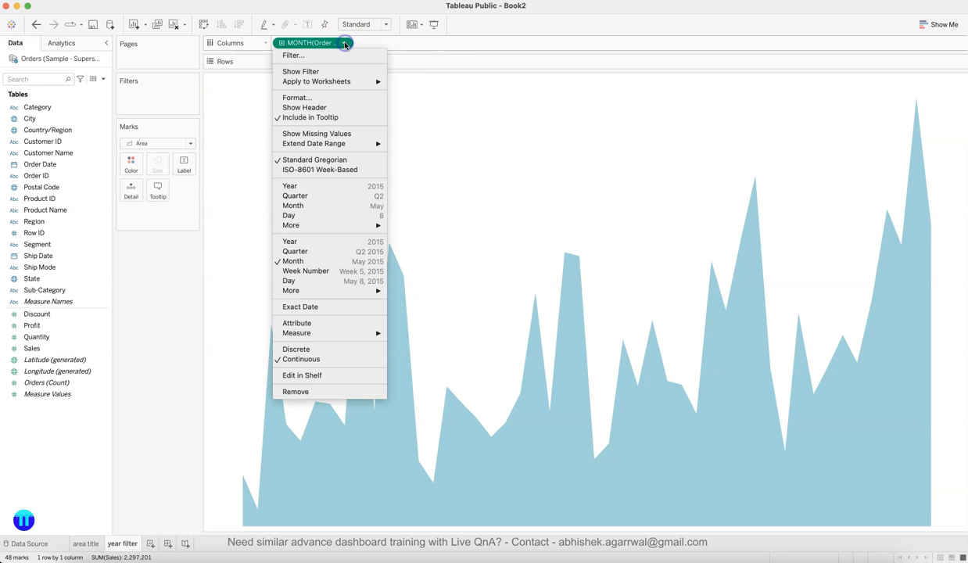
click(304, 242)
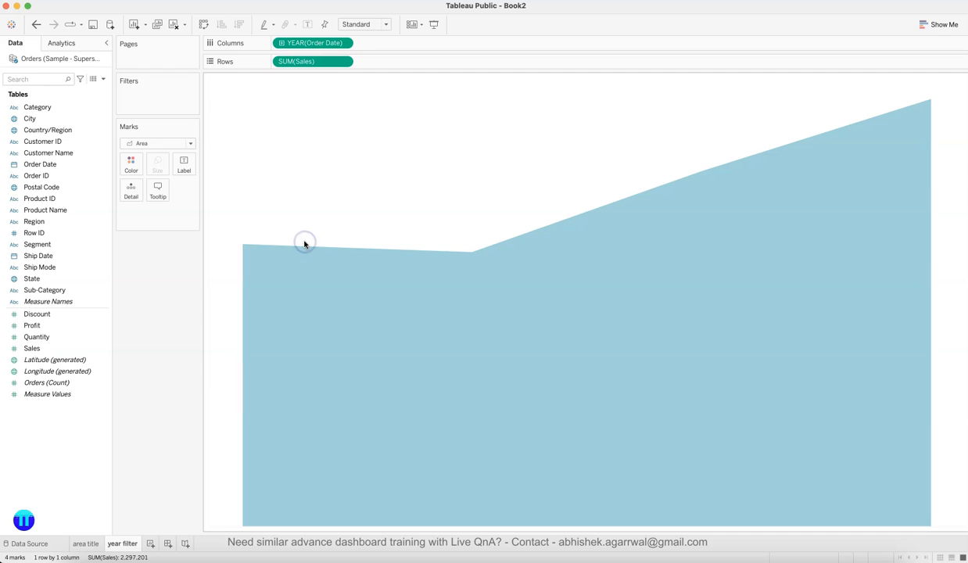
drag(303, 62, 152, 274)
Change the mark type to Shape and move YEAR(Order Date) from Columns to the mark labels.
click(189, 143)
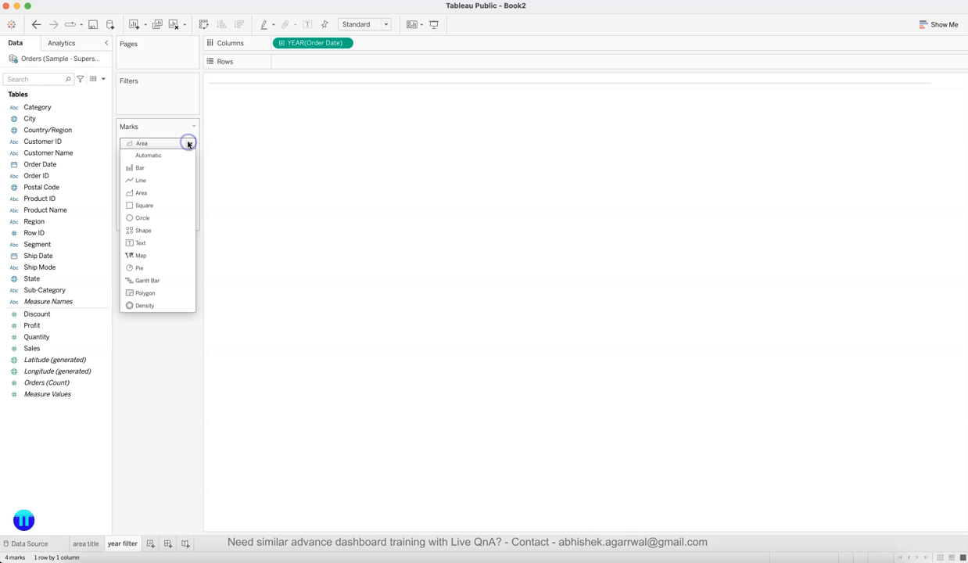
click(167, 229)
drag(301, 43, 186, 172)
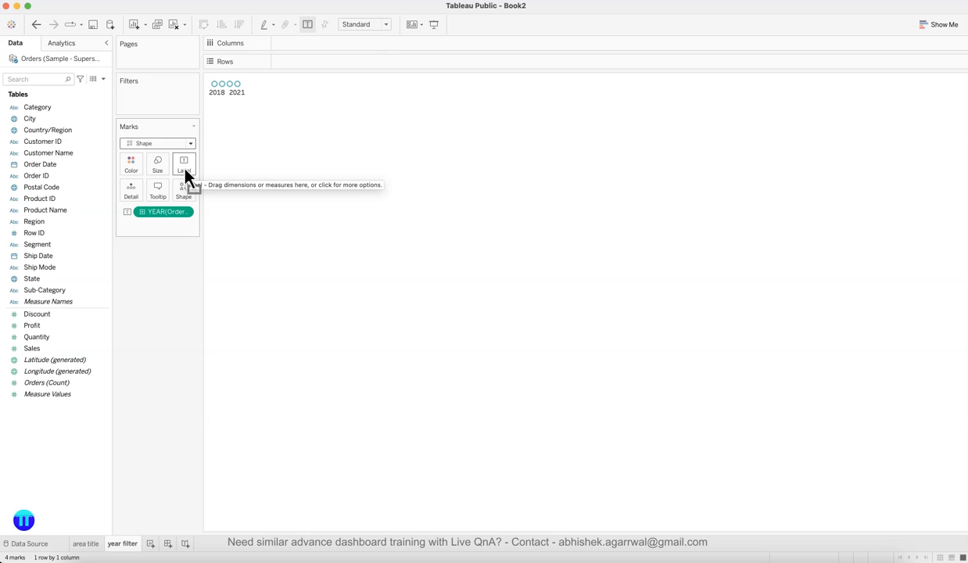
Fit the sheet to Entire View and change the YEAR(Order Date) label field to discrete Year.
click(368, 26)
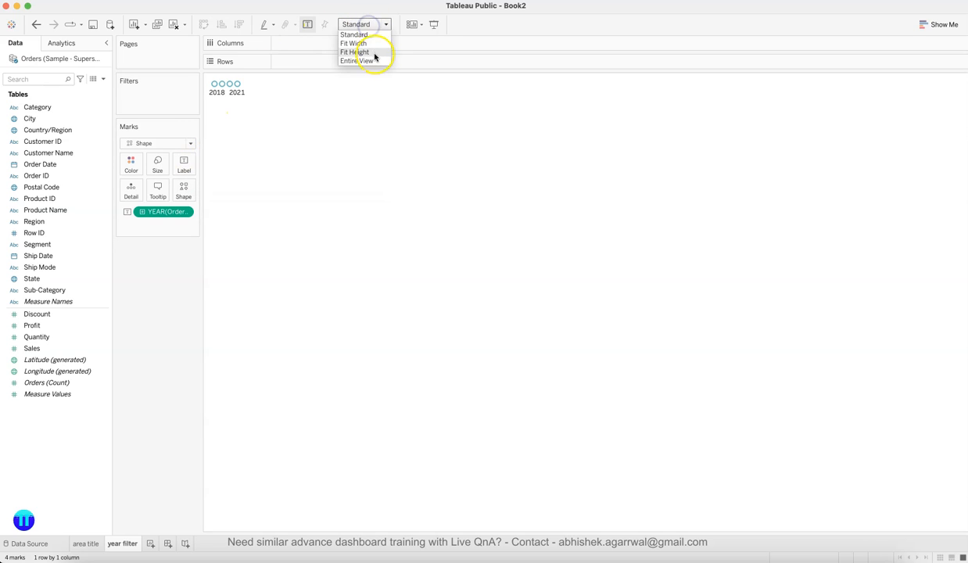
click(374, 60)
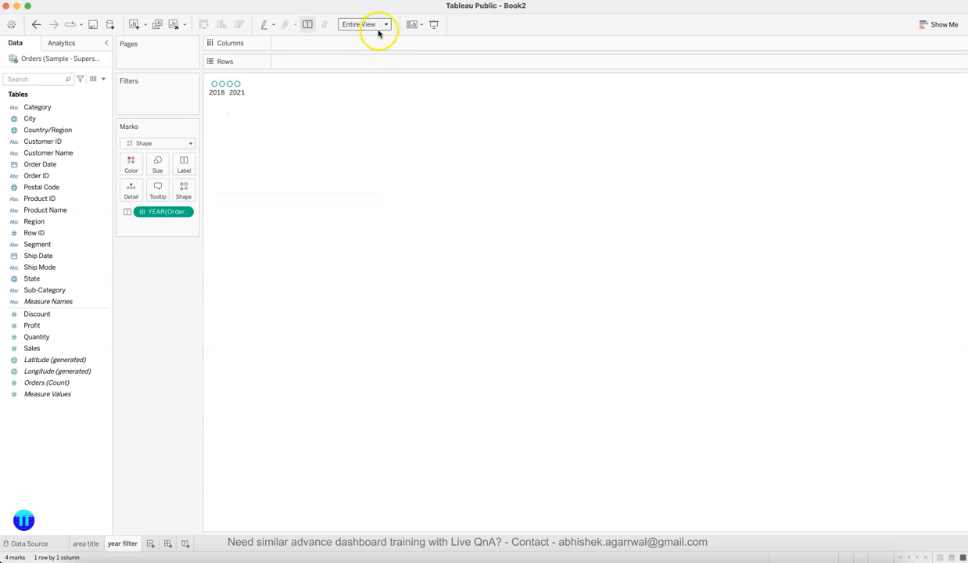
click(378, 26)
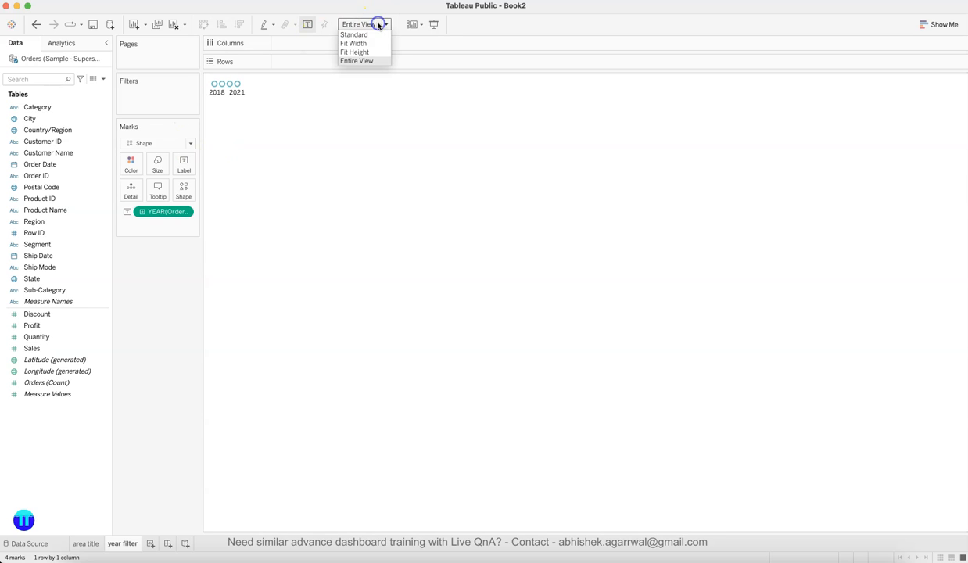
click(374, 24)
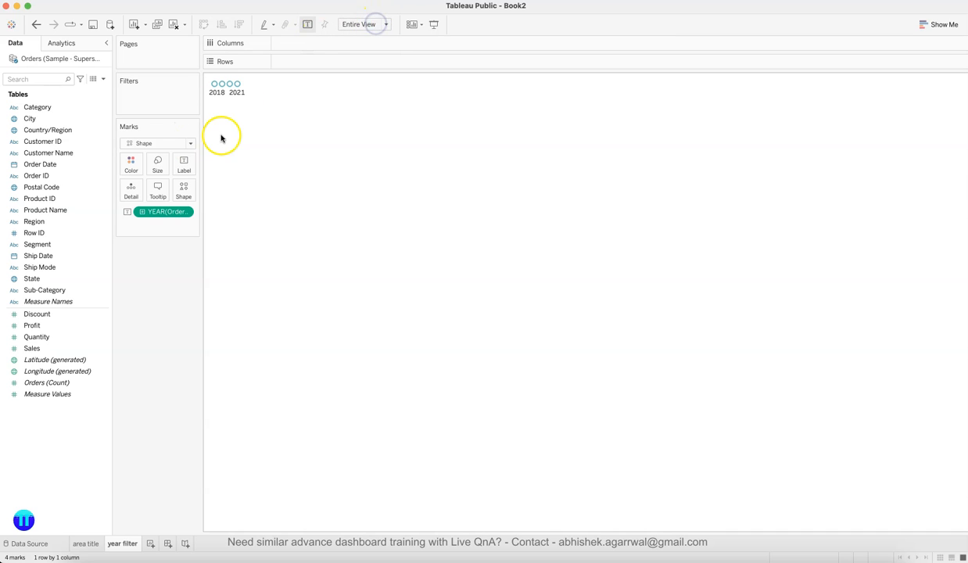
click(184, 212)
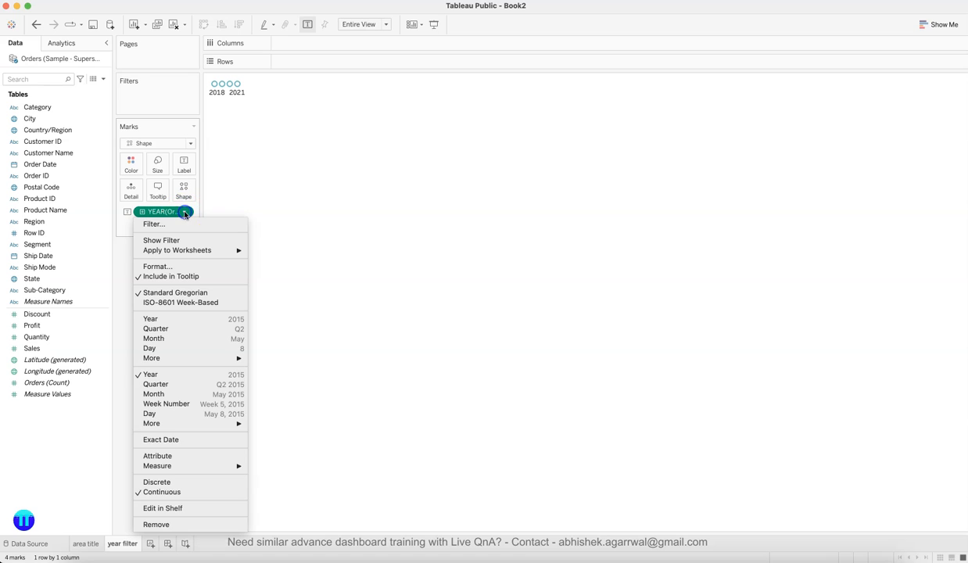
click(177, 319)
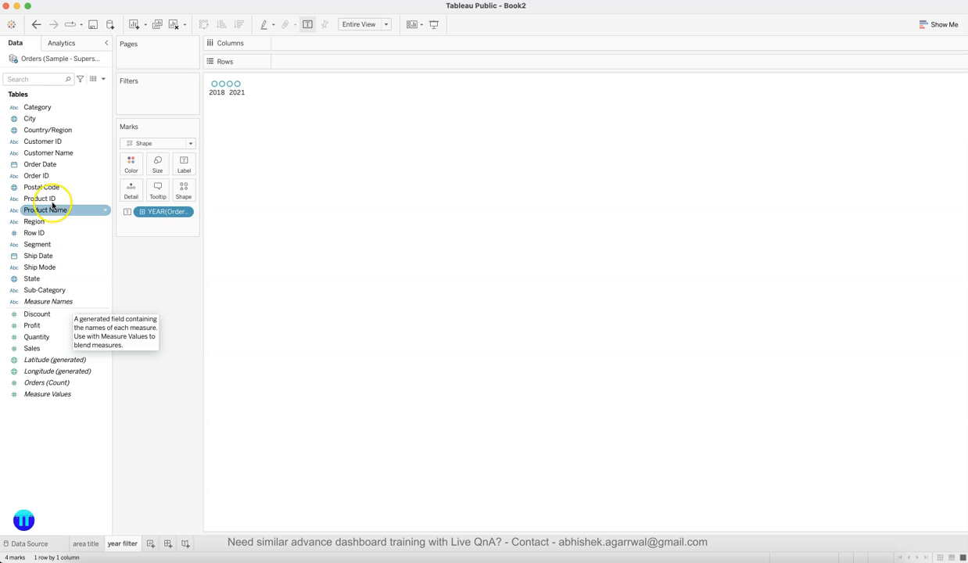
Add Order Date to Columns as a discrete year and hide its header.
drag(48, 164, 320, 47)
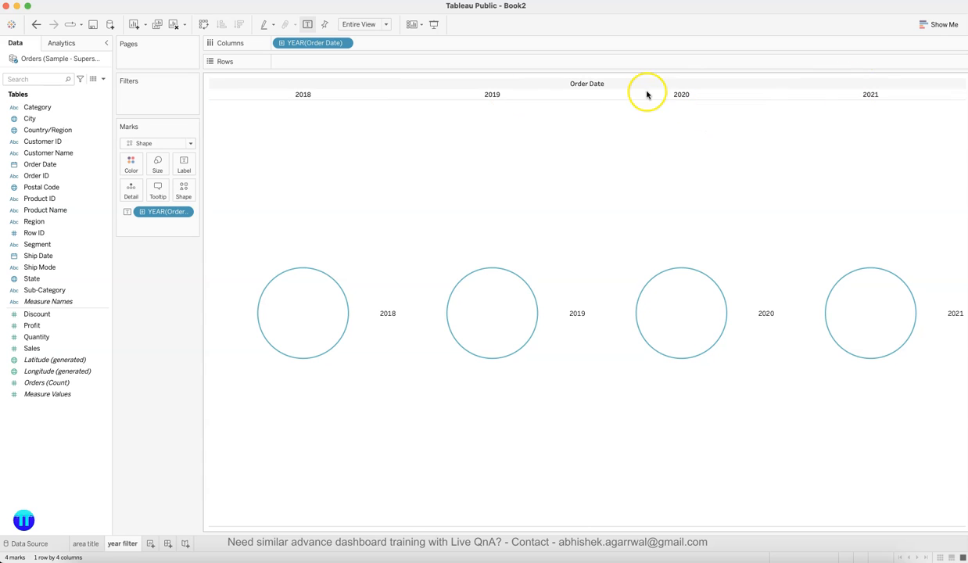
click(343, 45)
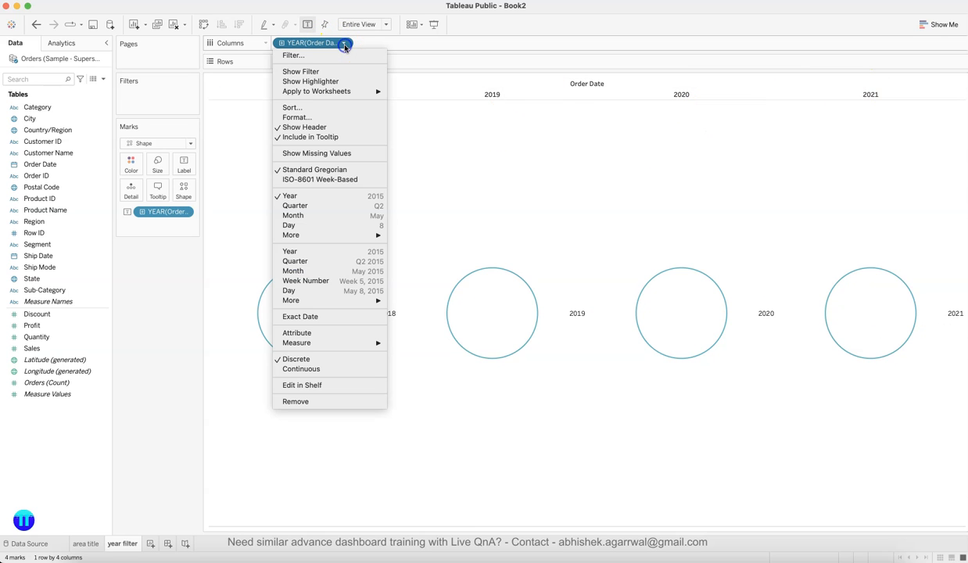
click(304, 127)
mouse_move(385, 308)
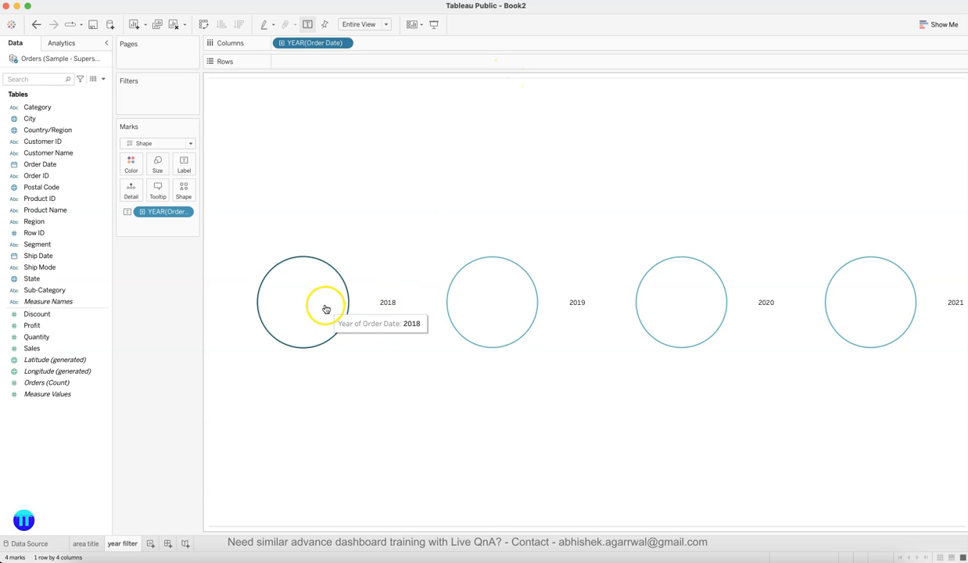
Set the horizontal alignment of the year mark labels to center.
click(186, 166)
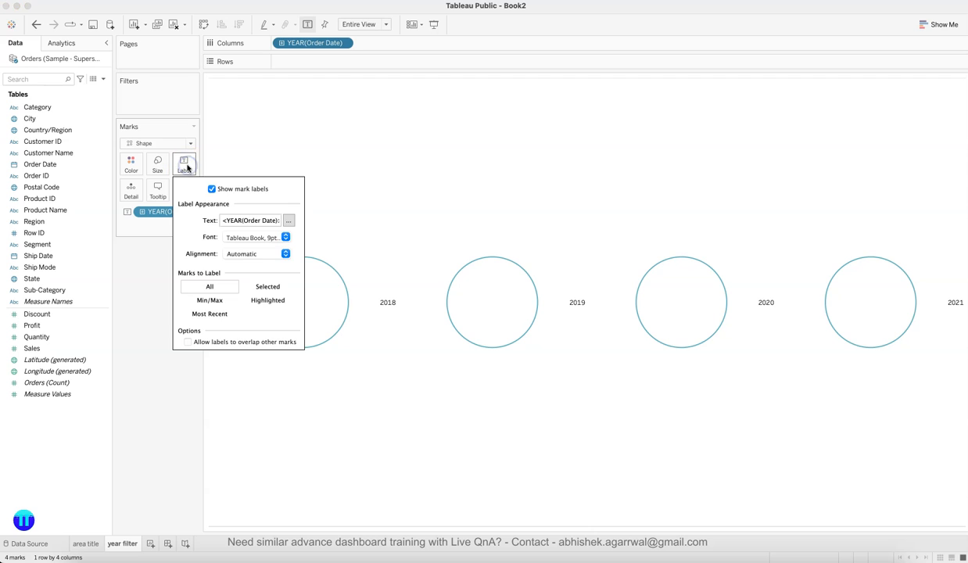
click(253, 253)
click(250, 306)
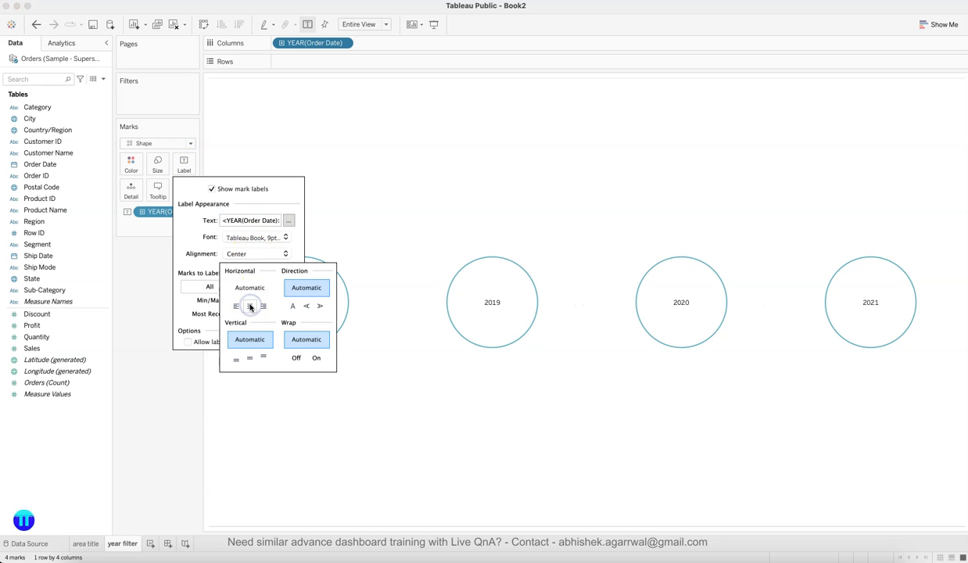
click(156, 404)
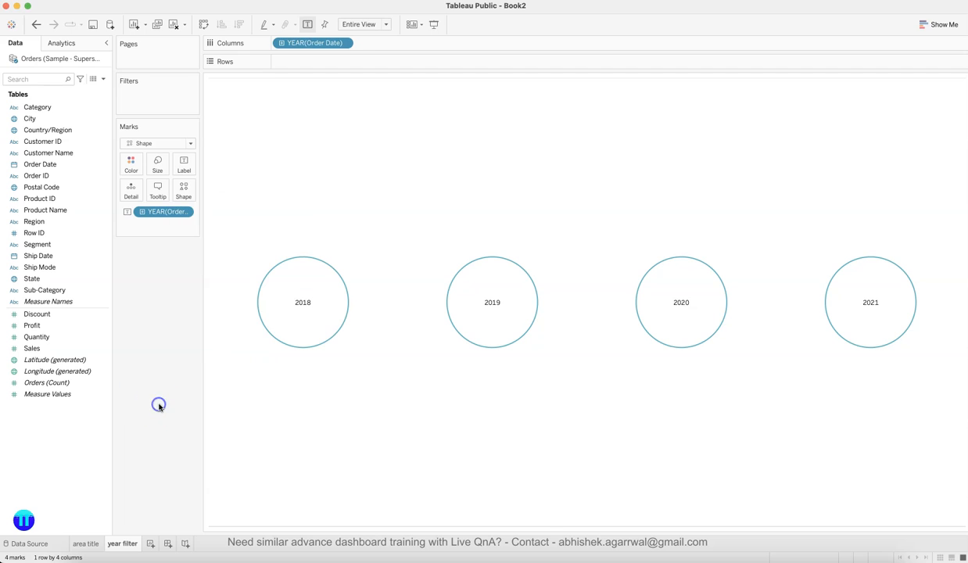
Open the full shape editor for the year marks and show the Filled shape palette.
click(187, 193)
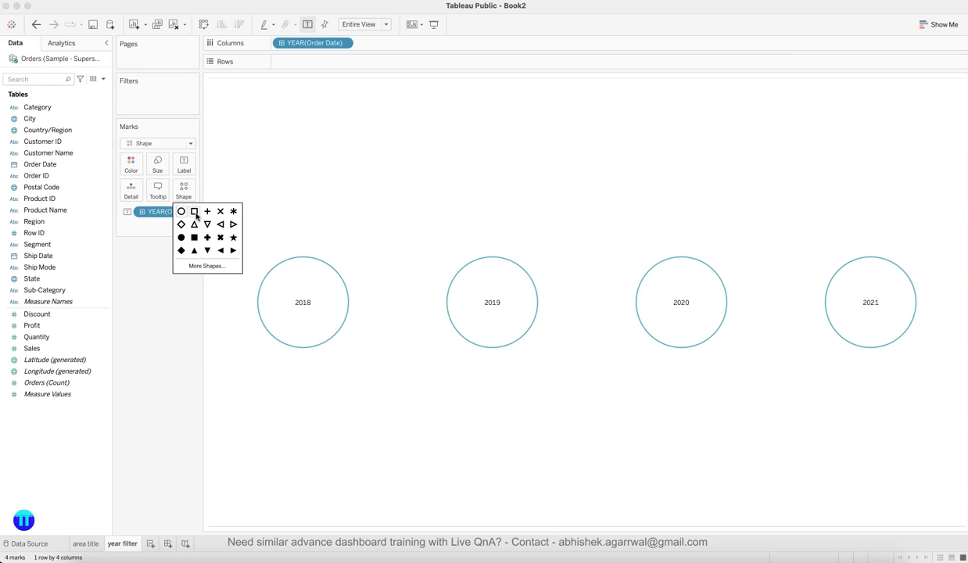
click(207, 266)
click(532, 205)
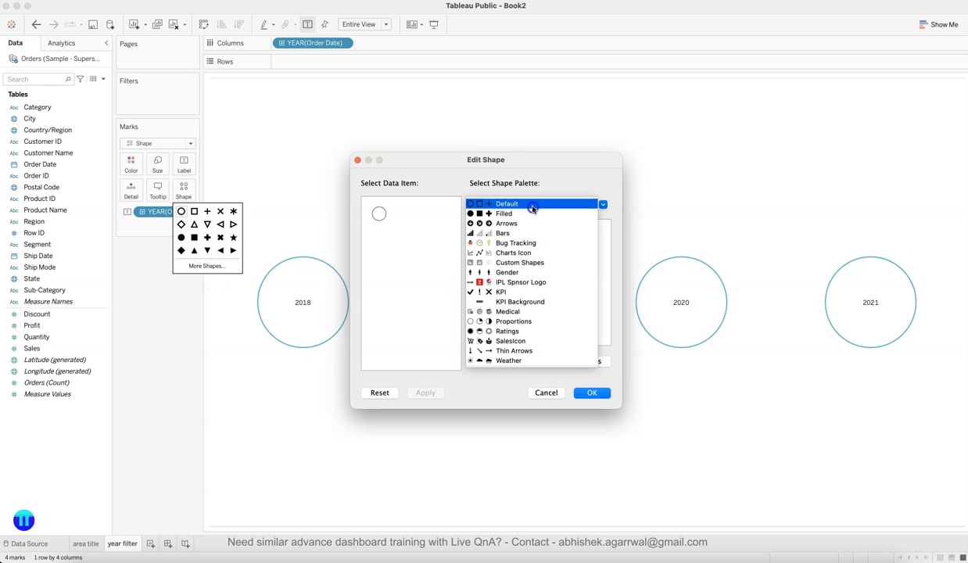
click(533, 214)
click(533, 207)
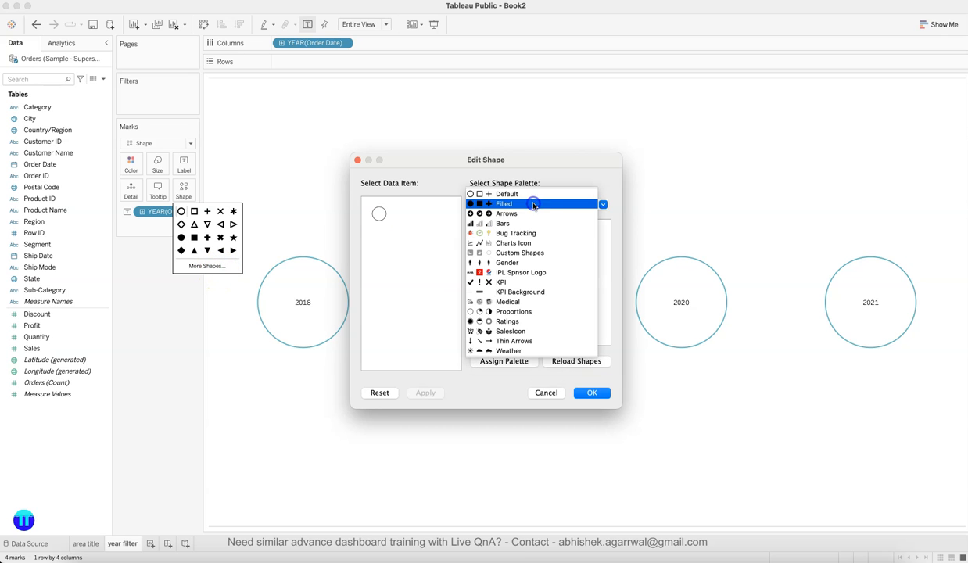
click(533, 281)
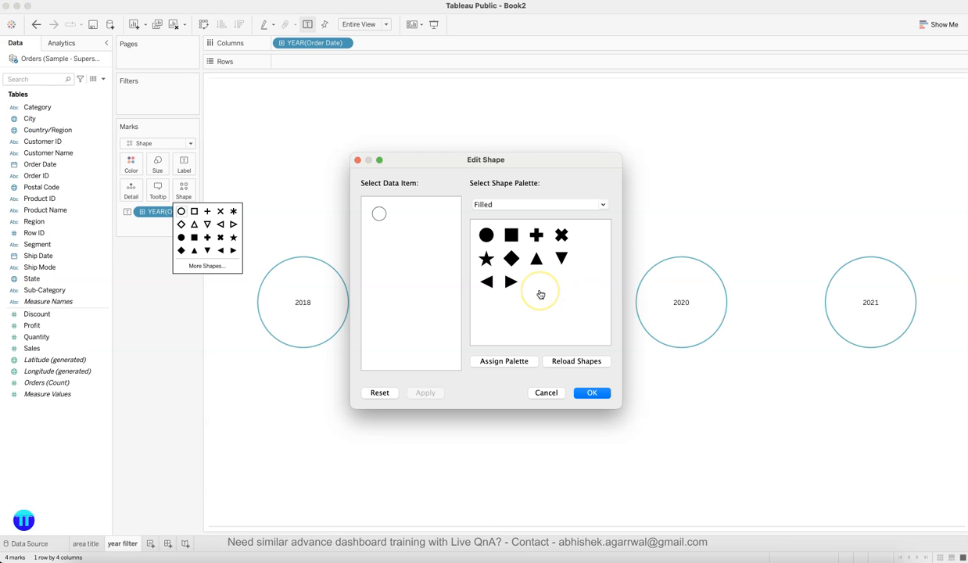
Check the shape of the year buttons on the reference dashboard in the browser and return to Tableau Public.
key(super+Tab)
key(super+Tab)
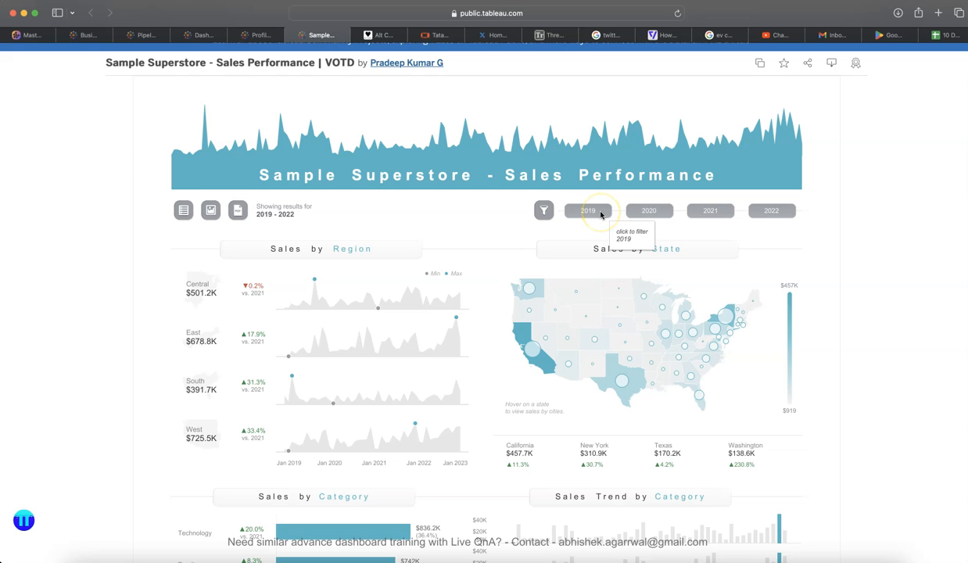
click(789, 559)
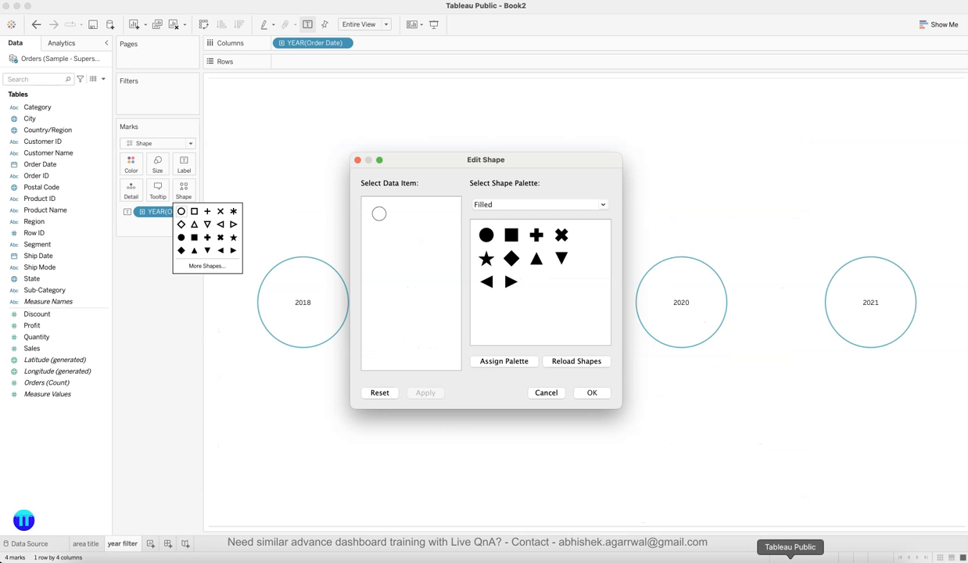
Assign the solid square from the Filled palette as the shape of the year marks.
click(508, 206)
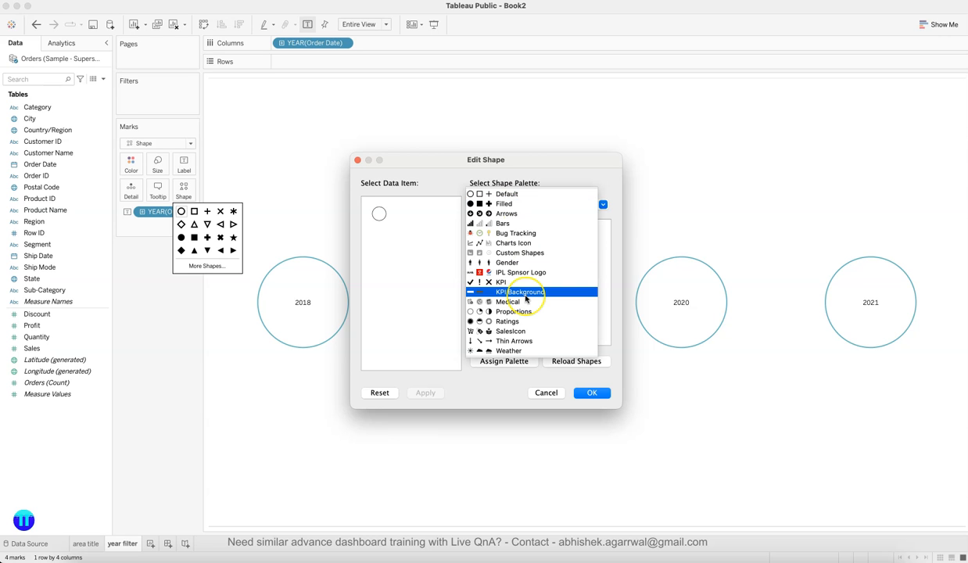
click(527, 203)
click(512, 234)
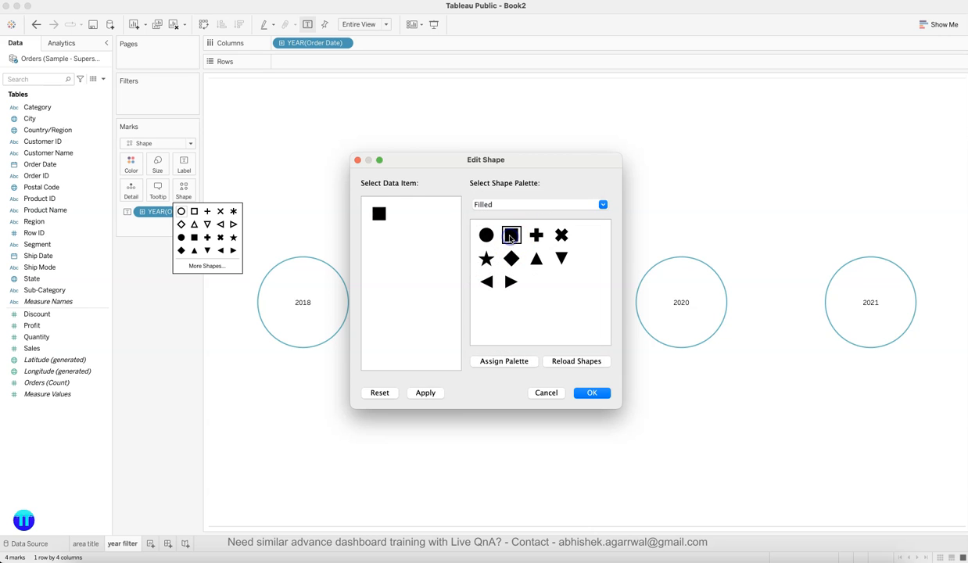
click(429, 392)
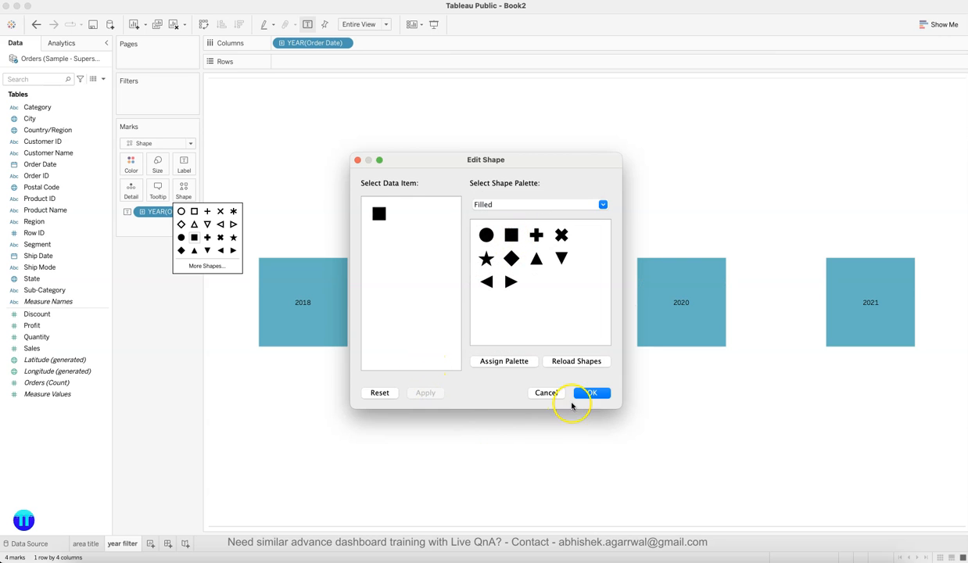
click(585, 393)
click(227, 397)
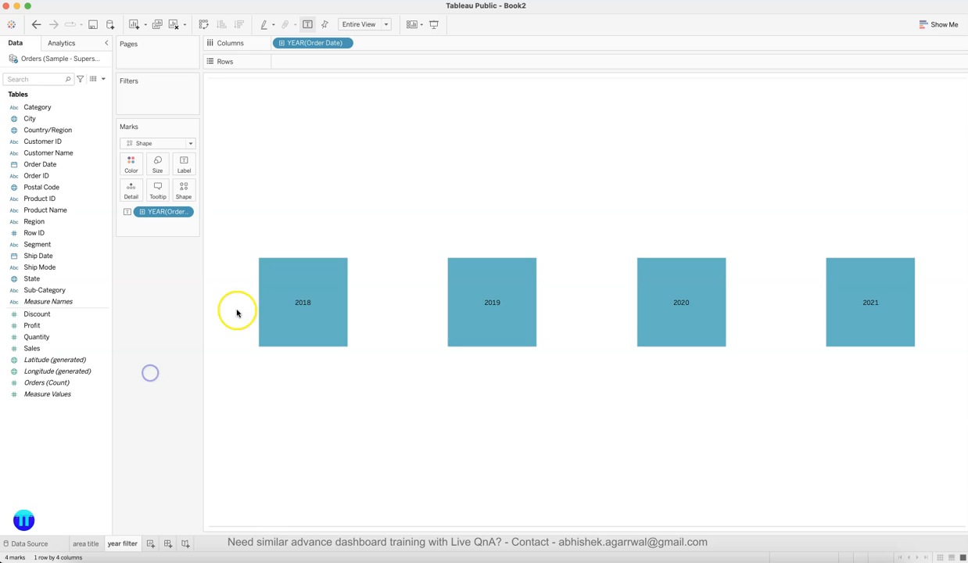
Shrink the square year marks to about half their size.
click(157, 168)
drag(168, 192, 164, 193)
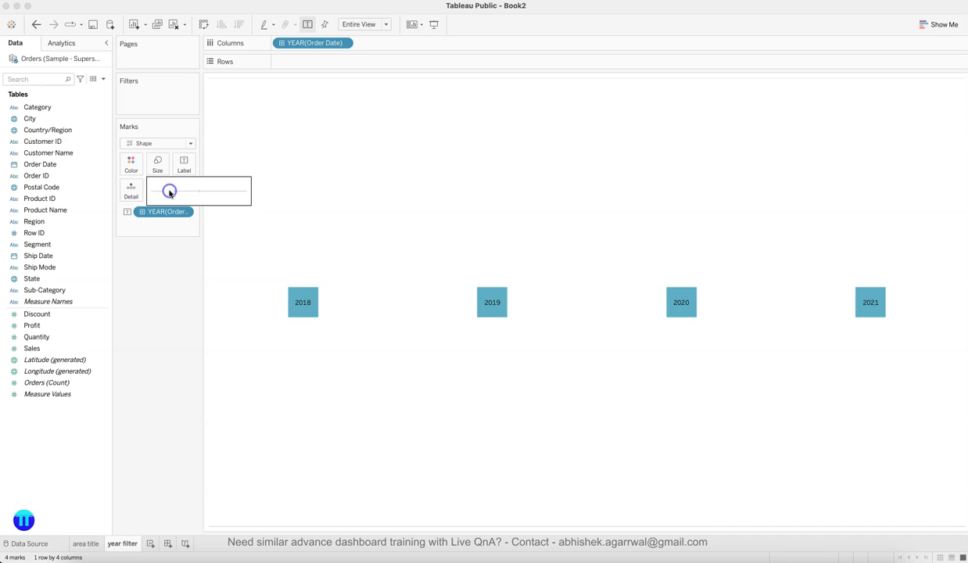
drag(169, 193, 167, 192)
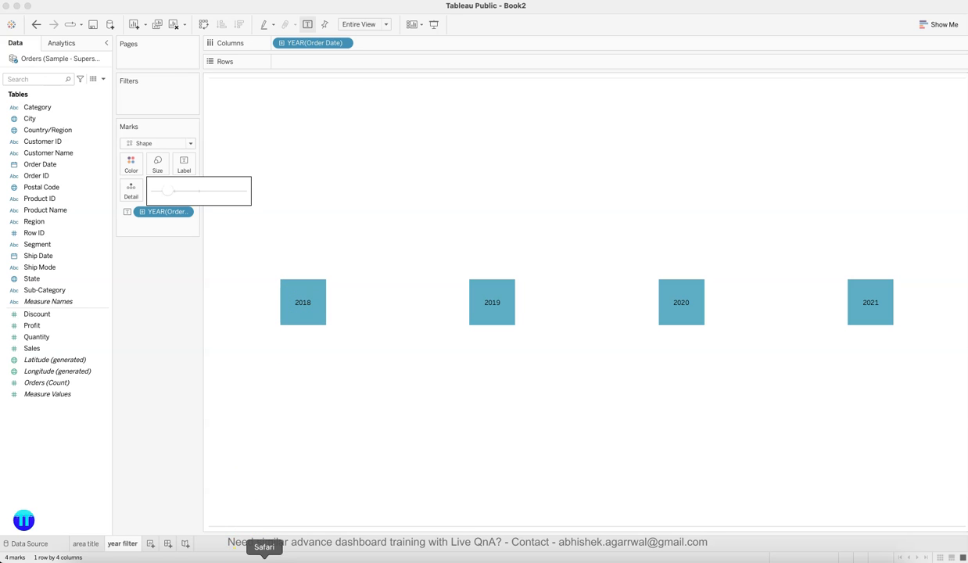
Switch to the blank PowerPoint presentation and draw a rounded rectangle about 4 cm wide and 1 cm high above the title placeholder.
click(265, 559)
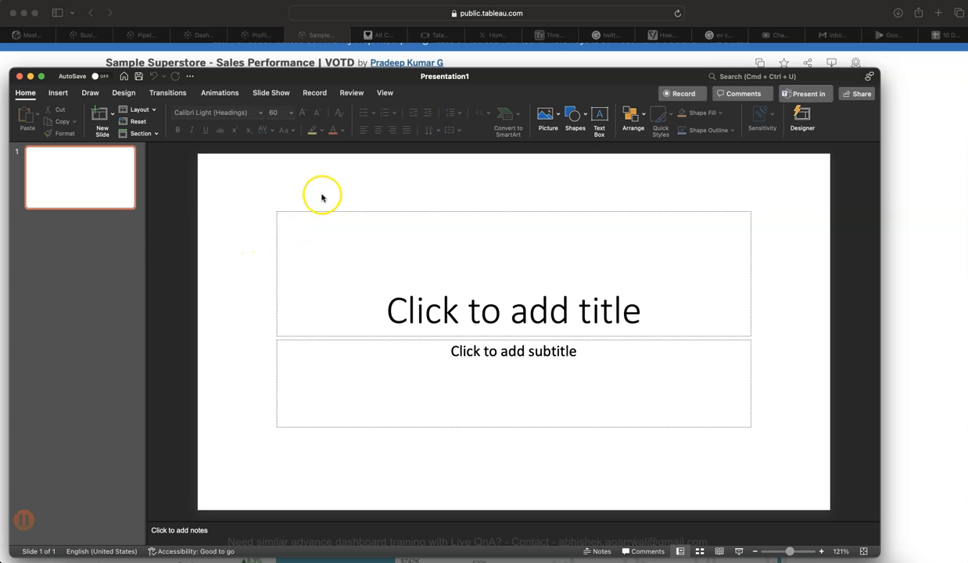
click(583, 120)
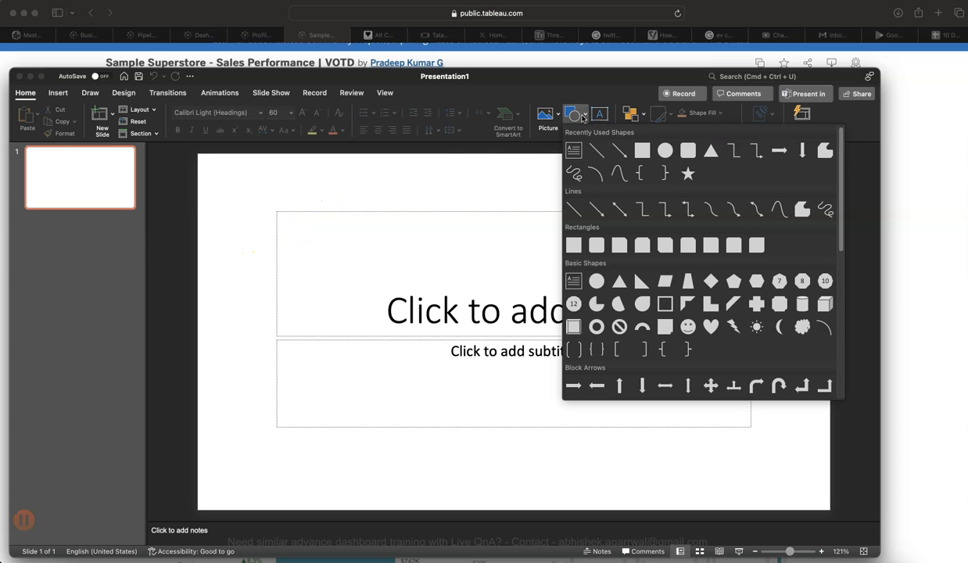
click(664, 150)
drag(392, 174, 468, 192)
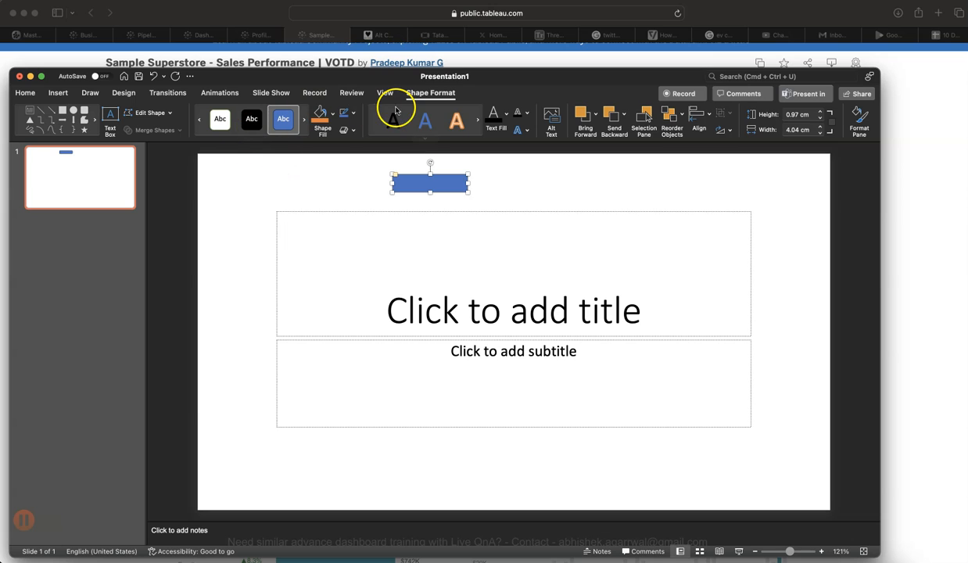
Fill the rounded rectangle with a light grey theme color.
click(332, 120)
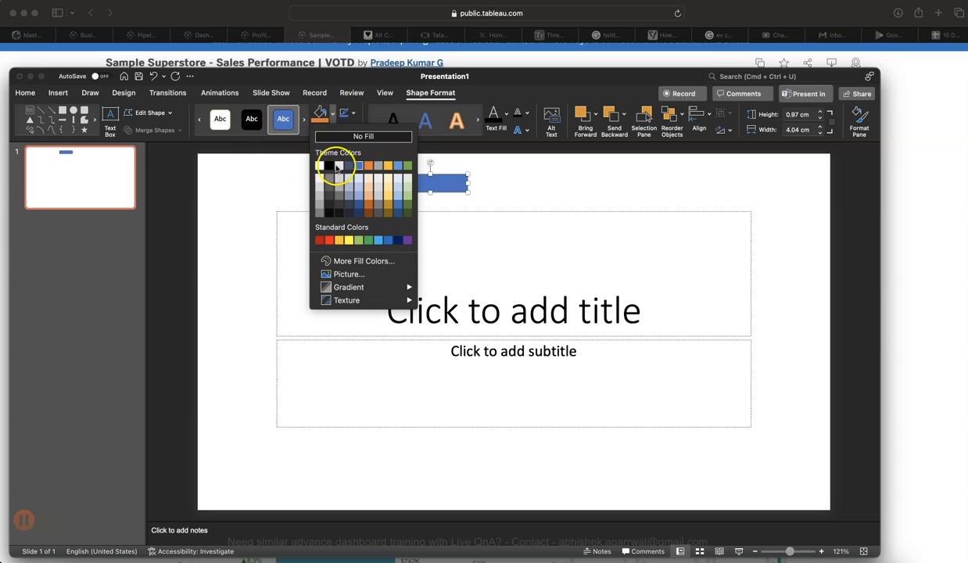
click(329, 177)
click(316, 128)
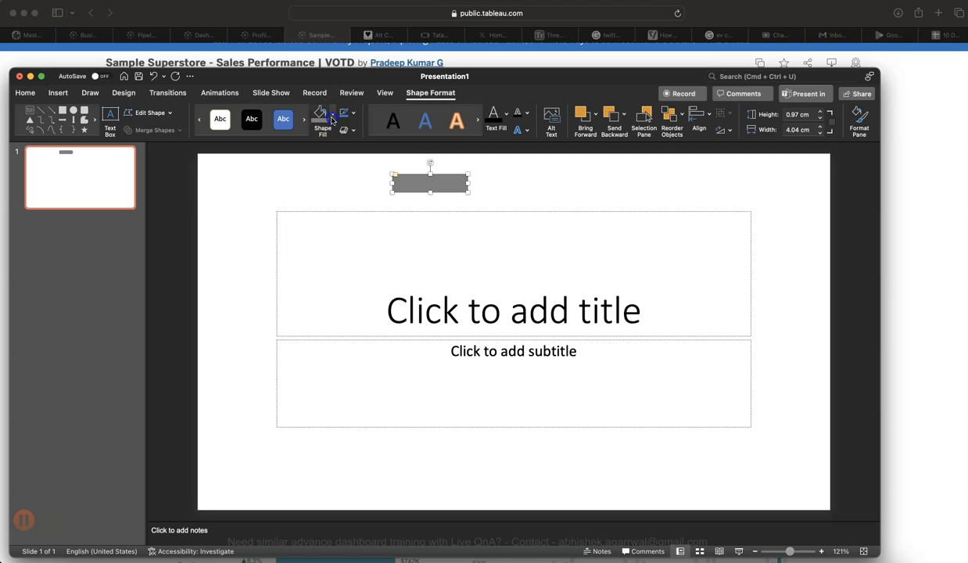
click(321, 212)
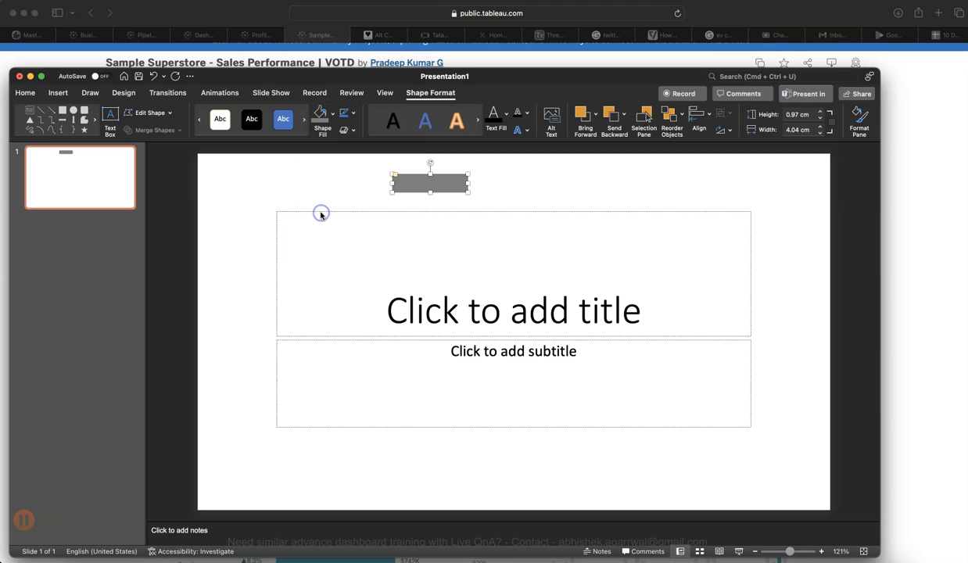
click(332, 120)
click(319, 197)
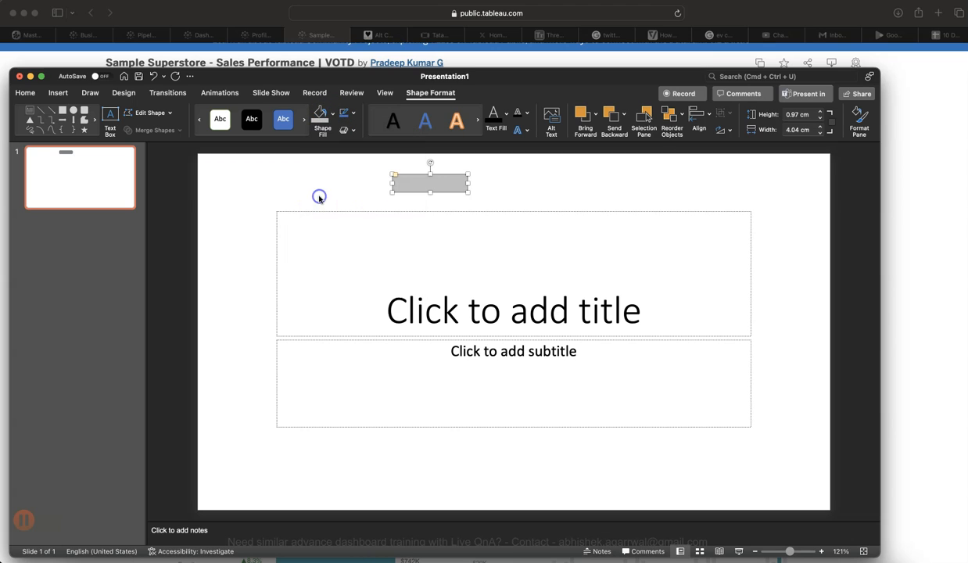
Set the outline of the grey rounded rectangle to No Outline.
click(351, 114)
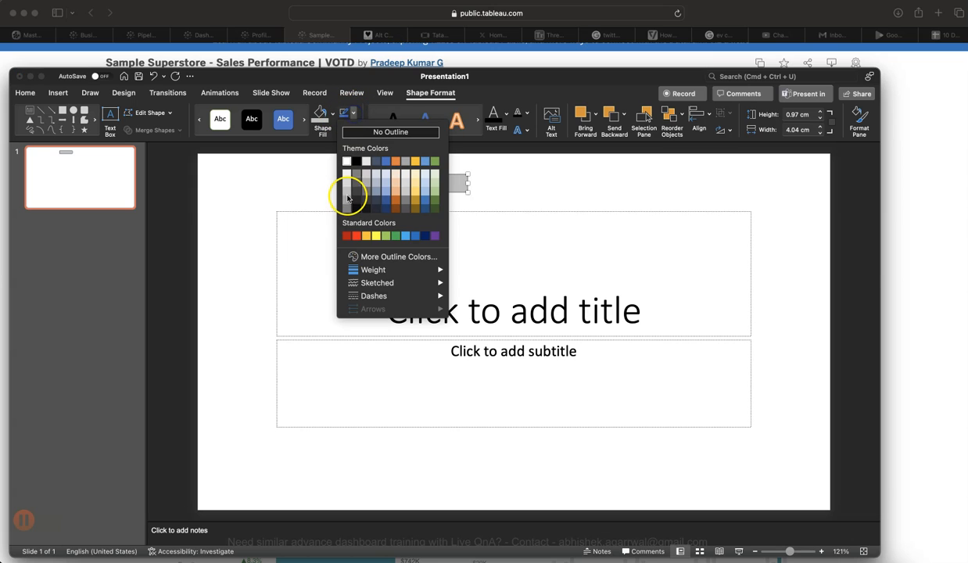
click(346, 196)
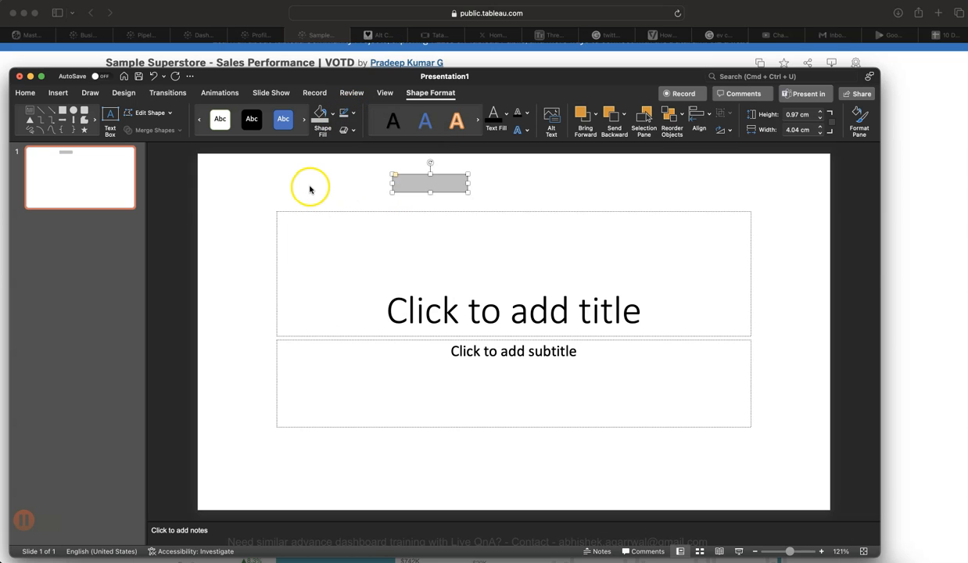
click(309, 188)
click(409, 182)
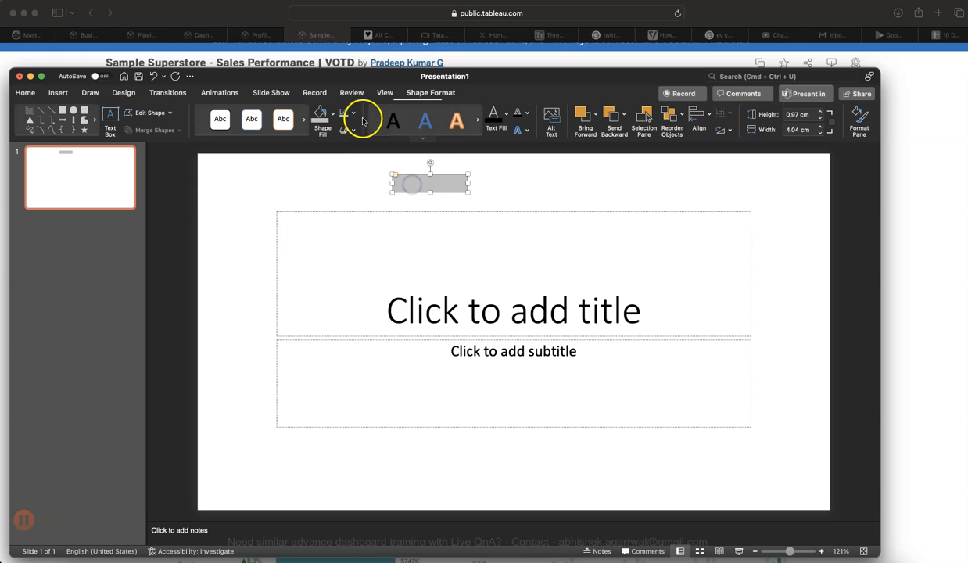
click(352, 113)
click(378, 132)
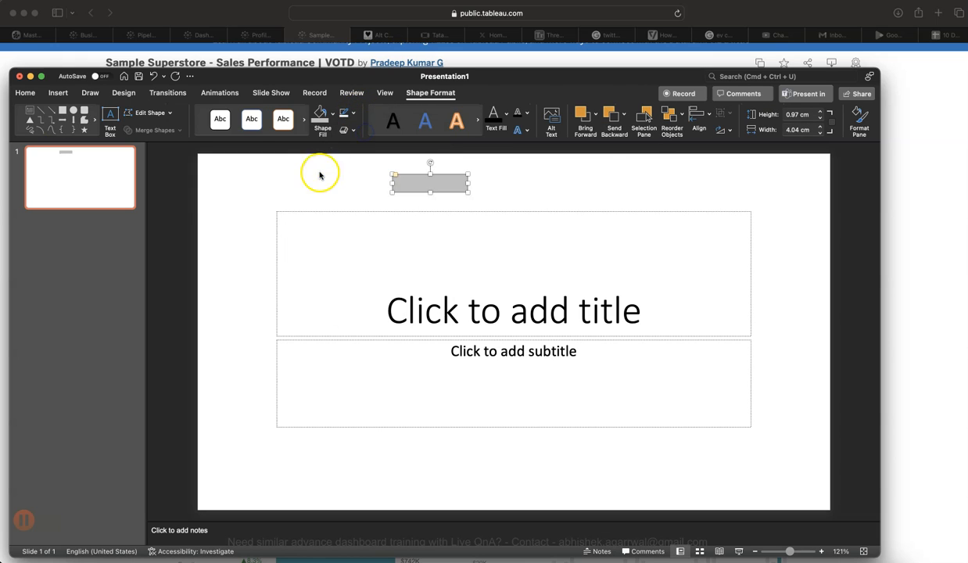
Enlarge the grey rounded rectangle to about 1.34 cm high and 4.15 cm wide.
click(319, 175)
click(437, 186)
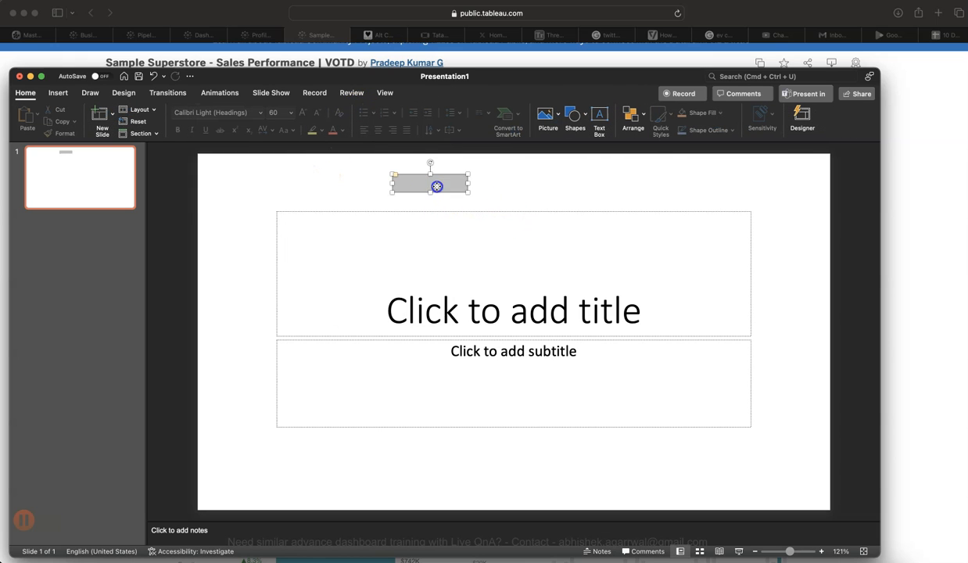
drag(467, 194, 470, 199)
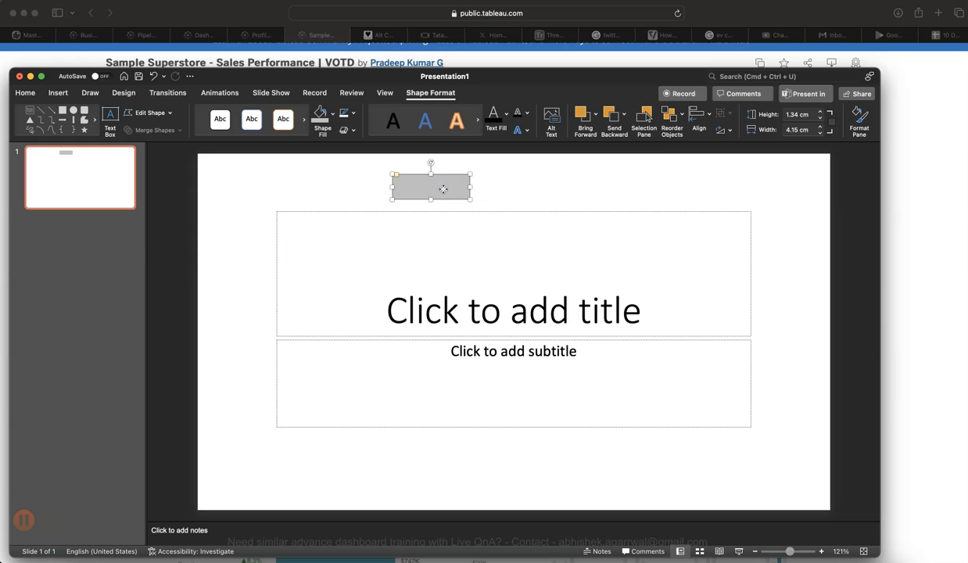
Save the grey rounded rectangle as a PNG picture named button.png in the Downloads folder.
right_click(443, 189)
click(486, 372)
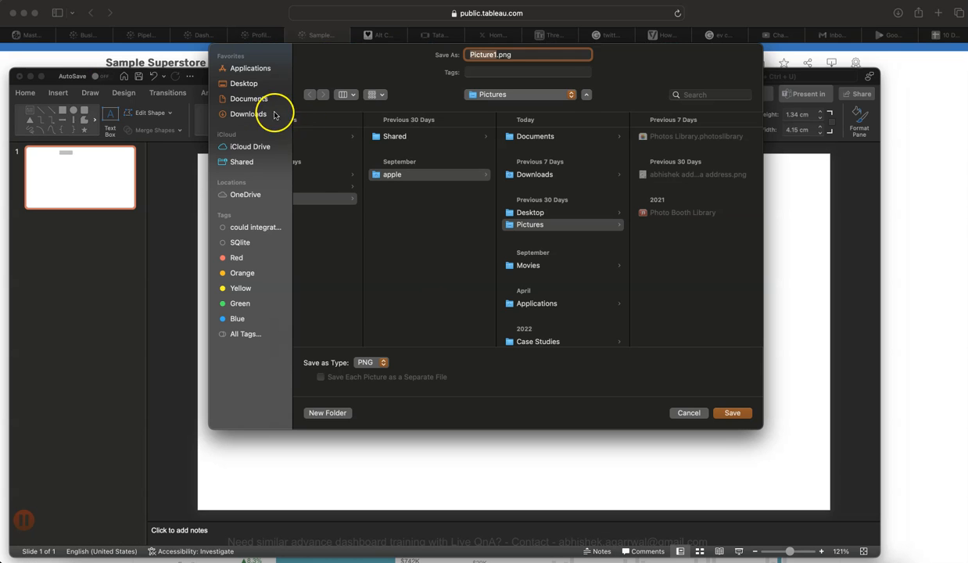
click(249, 115)
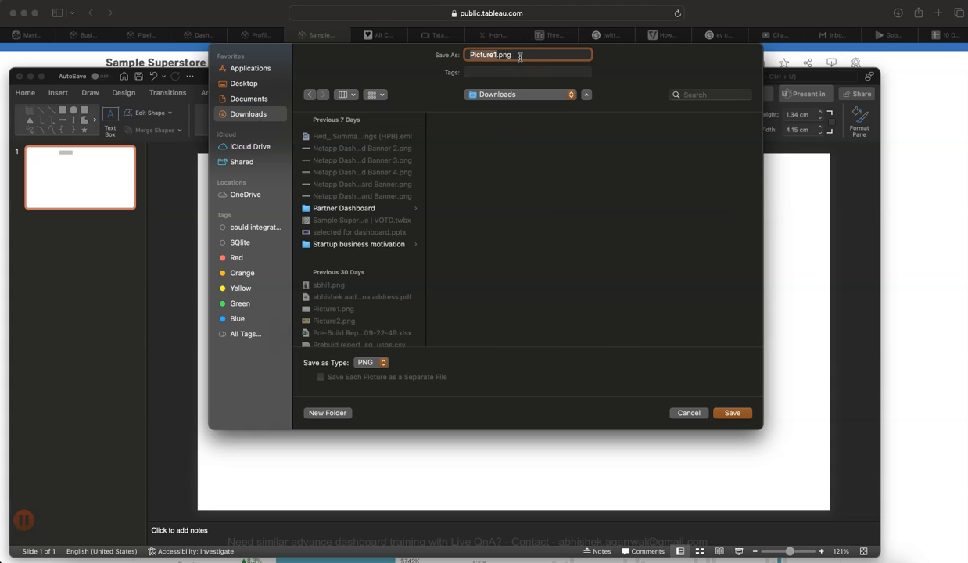
click(733, 412)
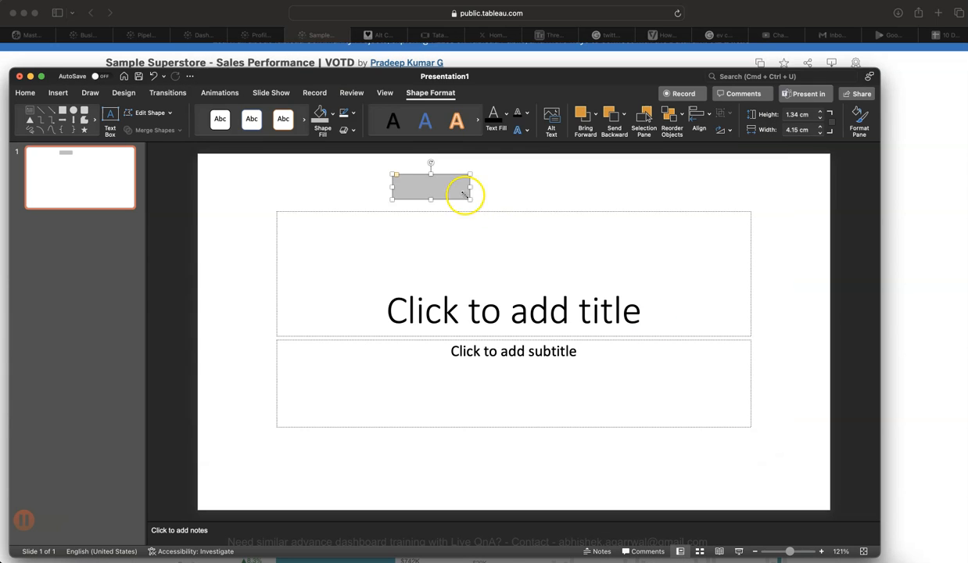
click(510, 194)
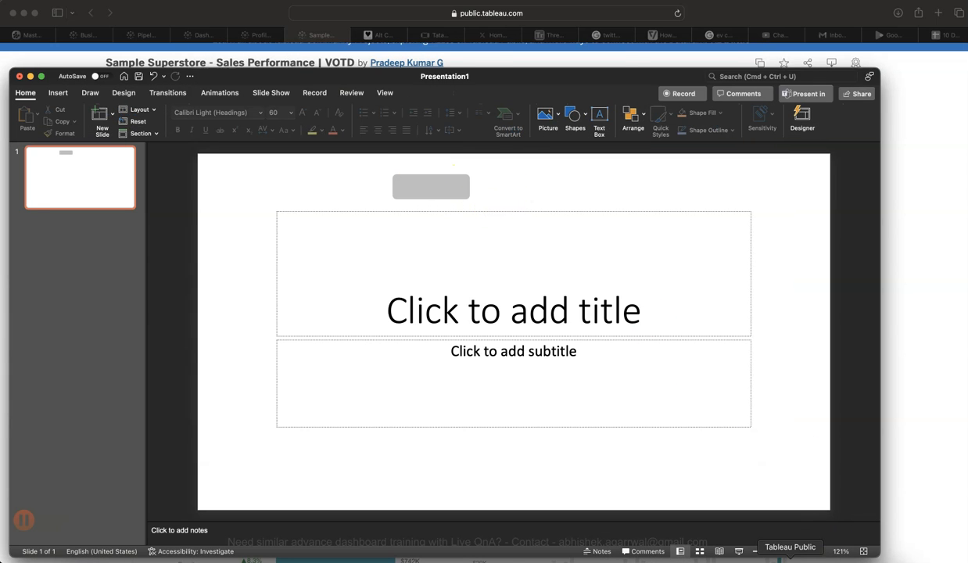
click(801, 556)
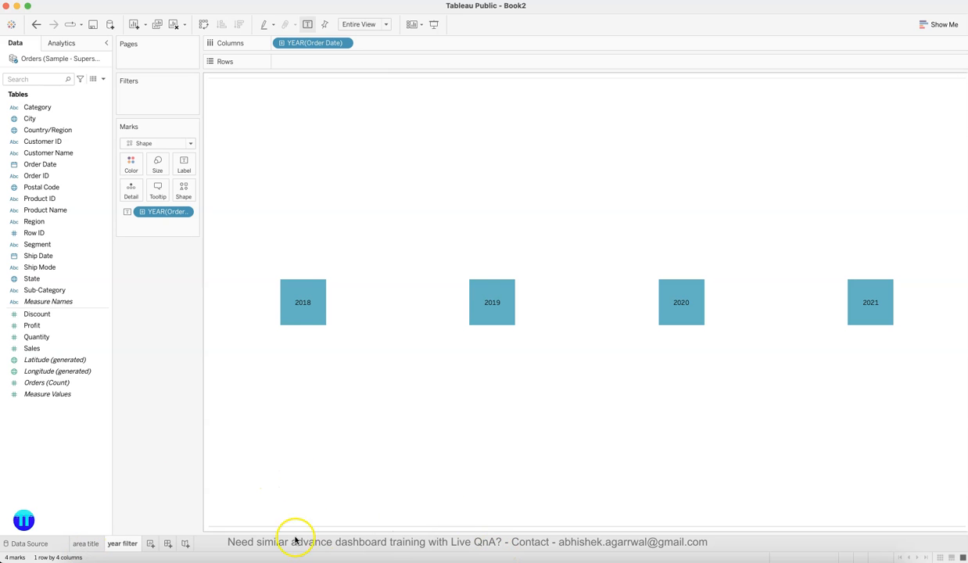
click(224, 556)
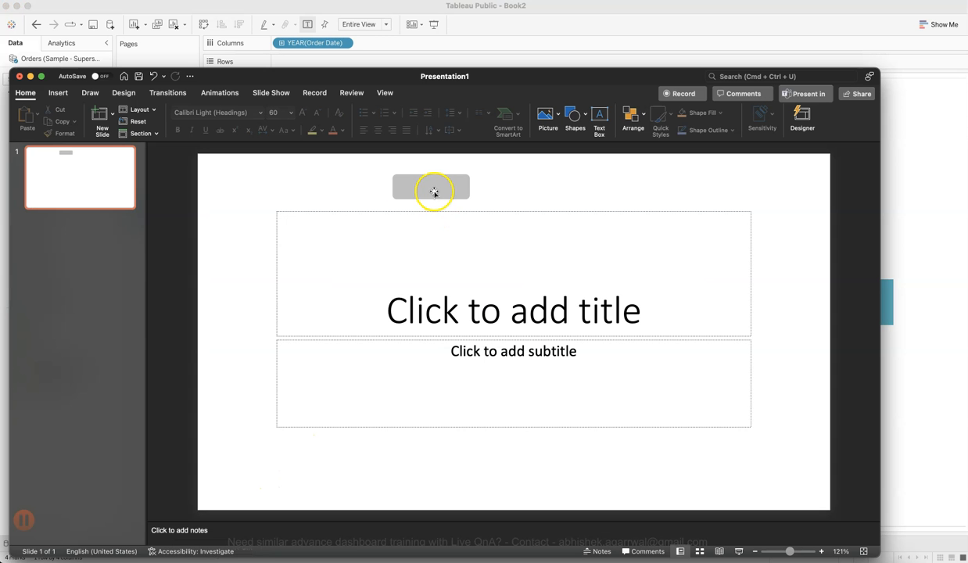
right_click(435, 191)
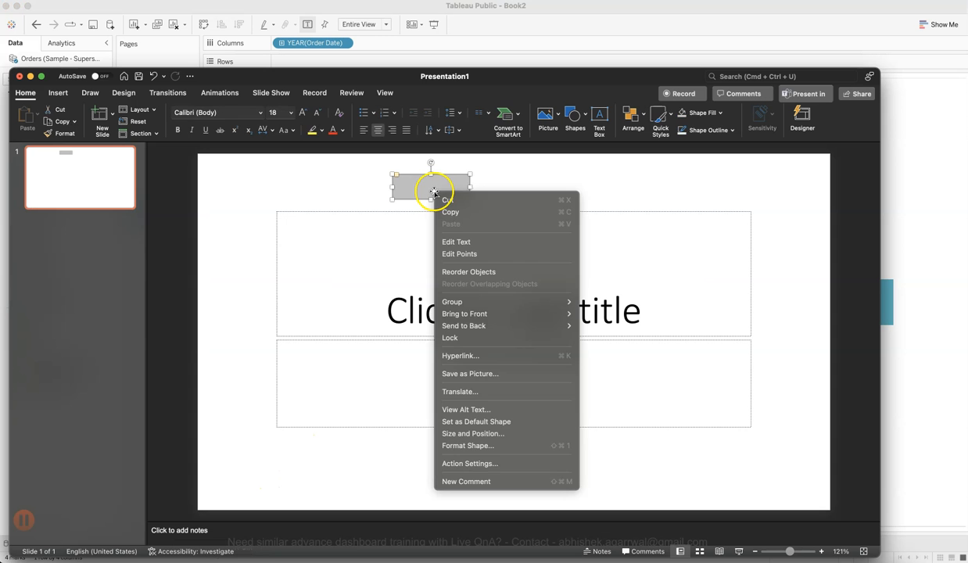
click(480, 372)
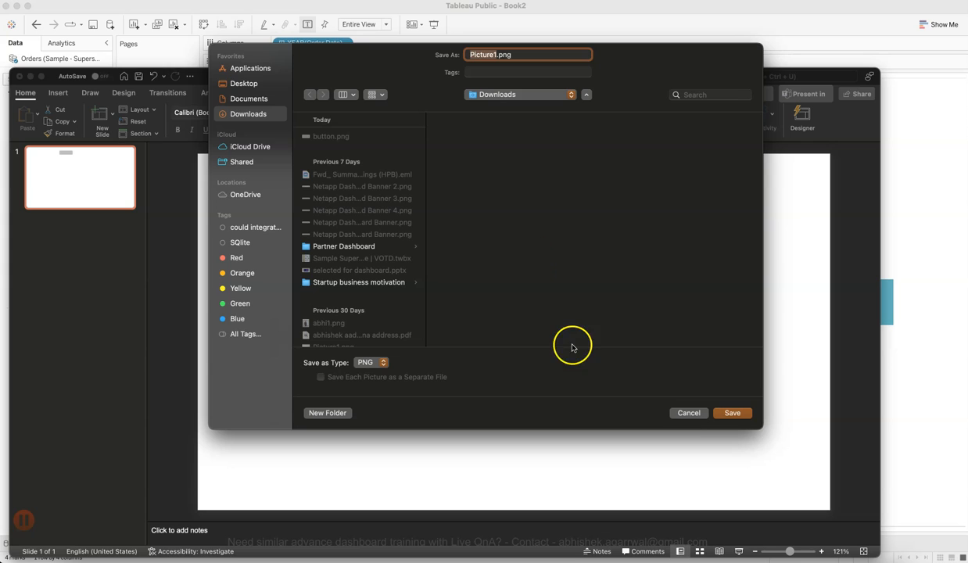
click(687, 413)
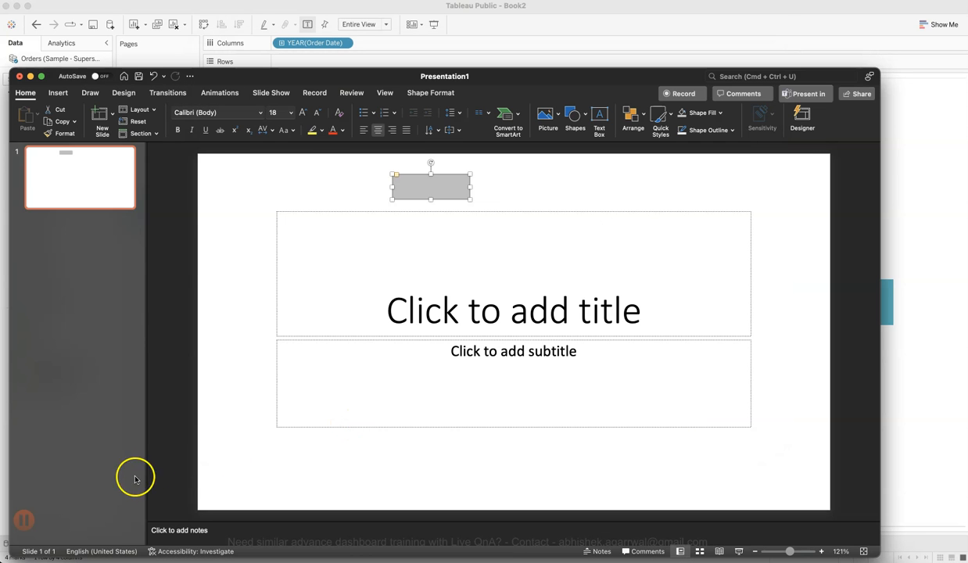
Switch to Finder and copy the file button.png from the Downloads folder.
click(82, 547)
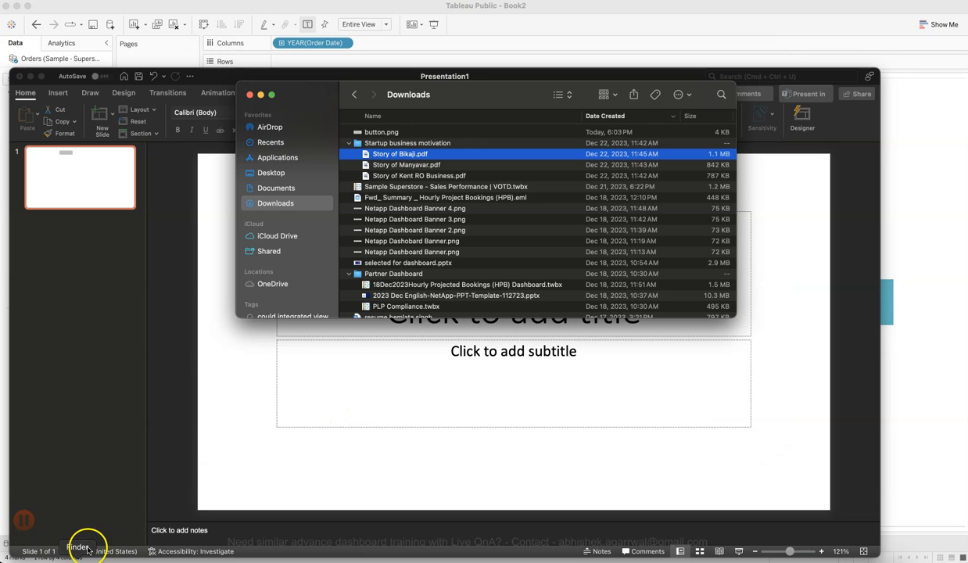
click(281, 189)
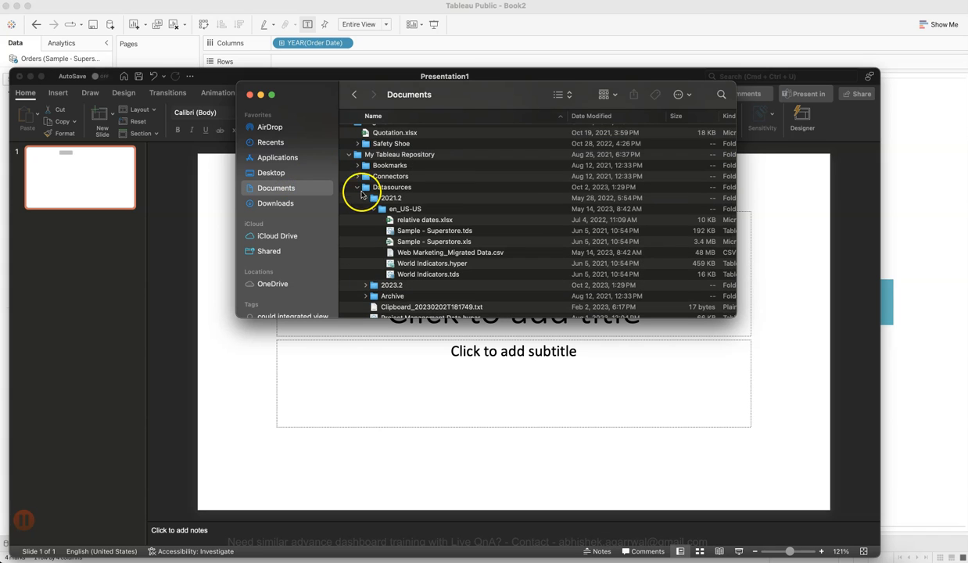
click(293, 203)
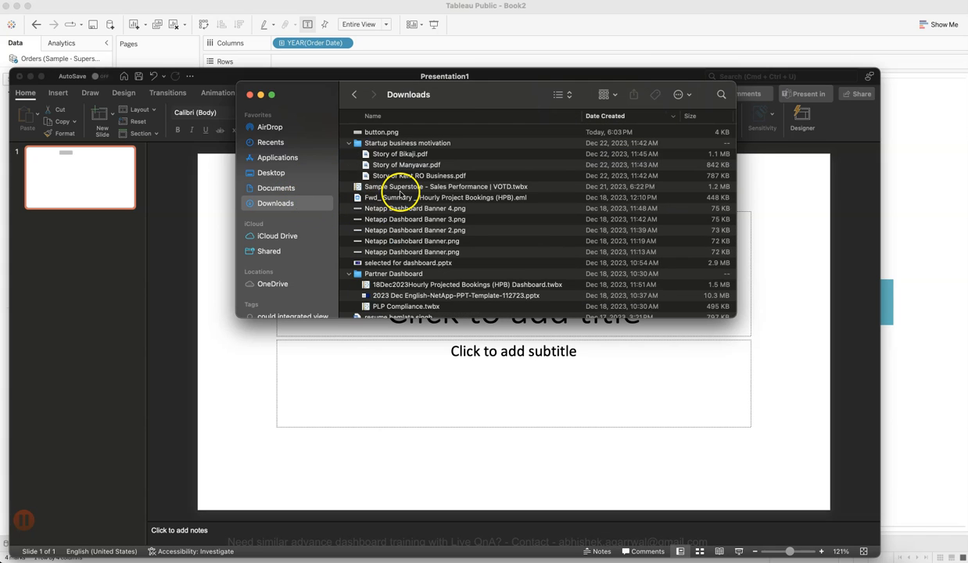
right_click(392, 133)
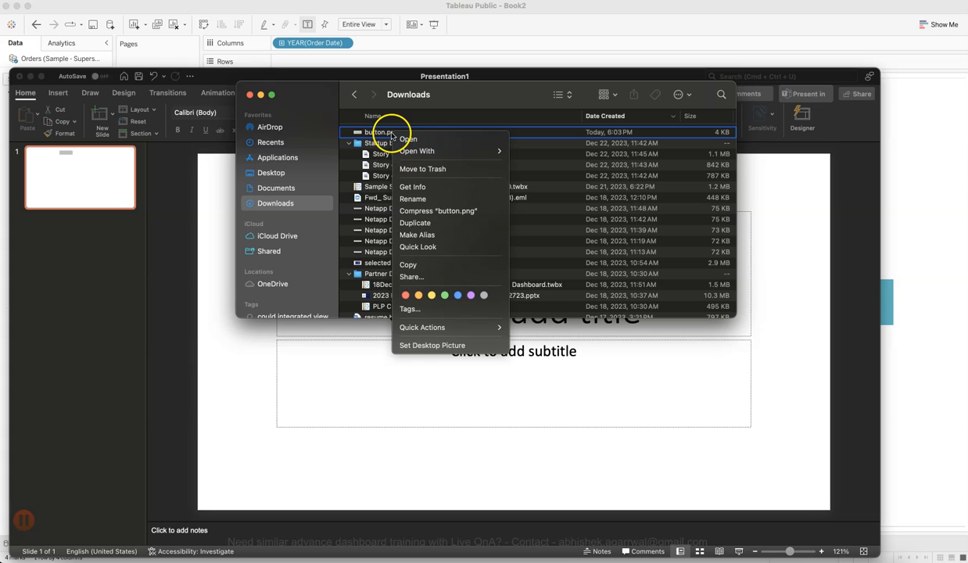
click(406, 264)
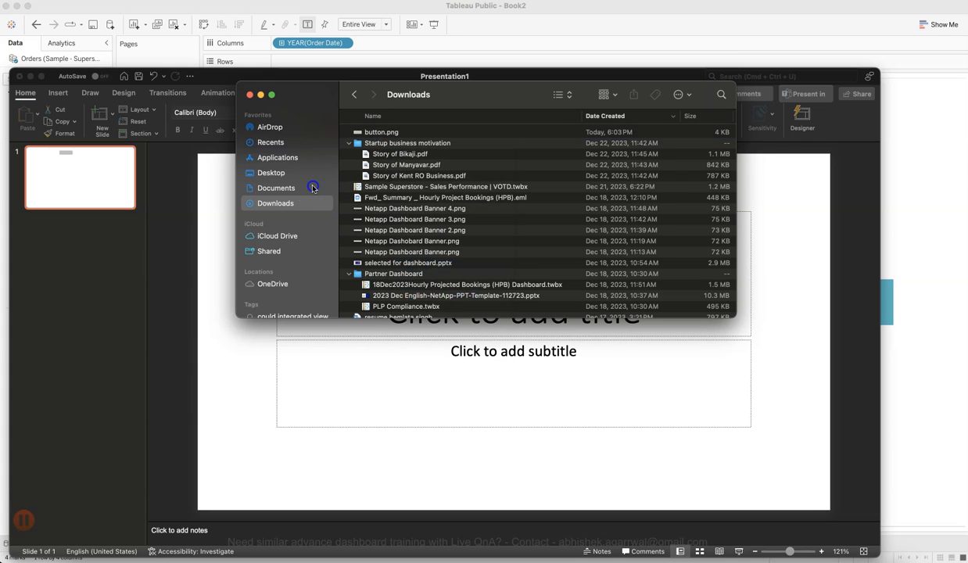
Go to My Tableau Repository in the Documents folder and collapse the 2021.2 folder under Datasources.
click(312, 188)
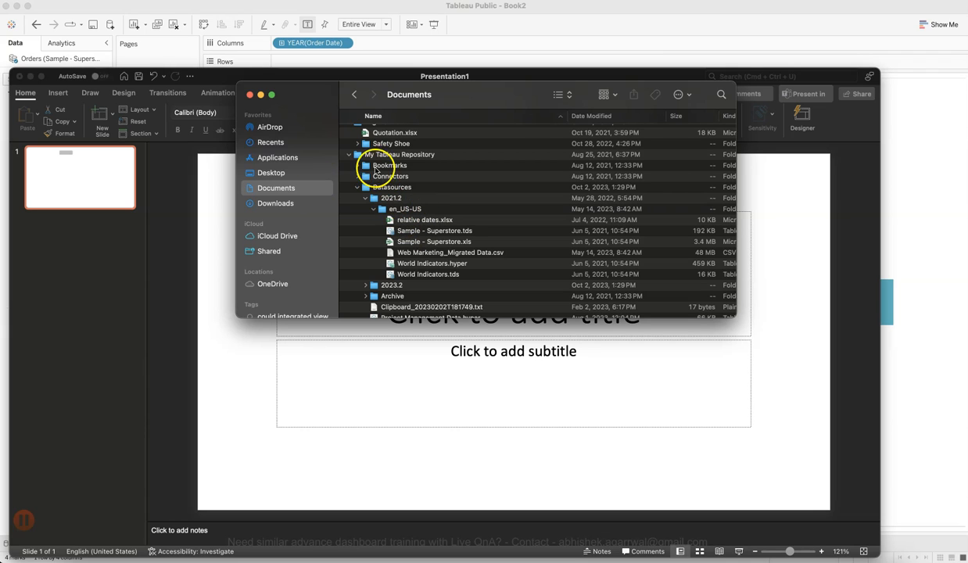
scroll(376, 198, down, 3)
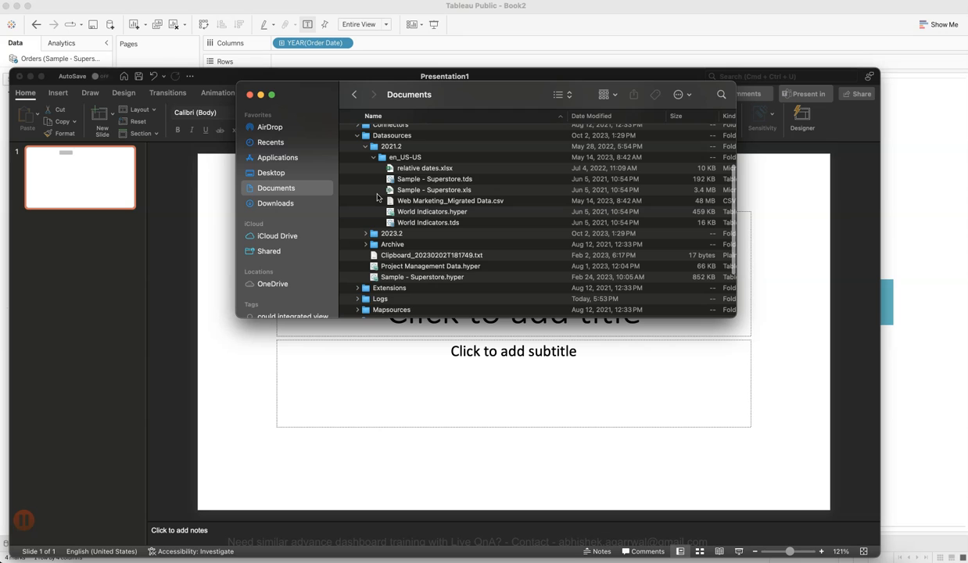
scroll(376, 198, up, 3)
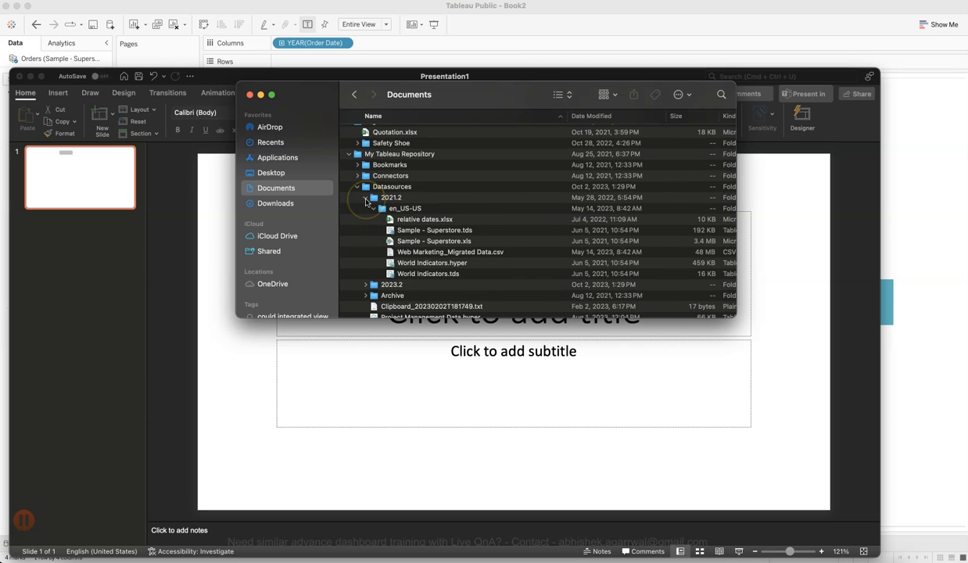
click(365, 198)
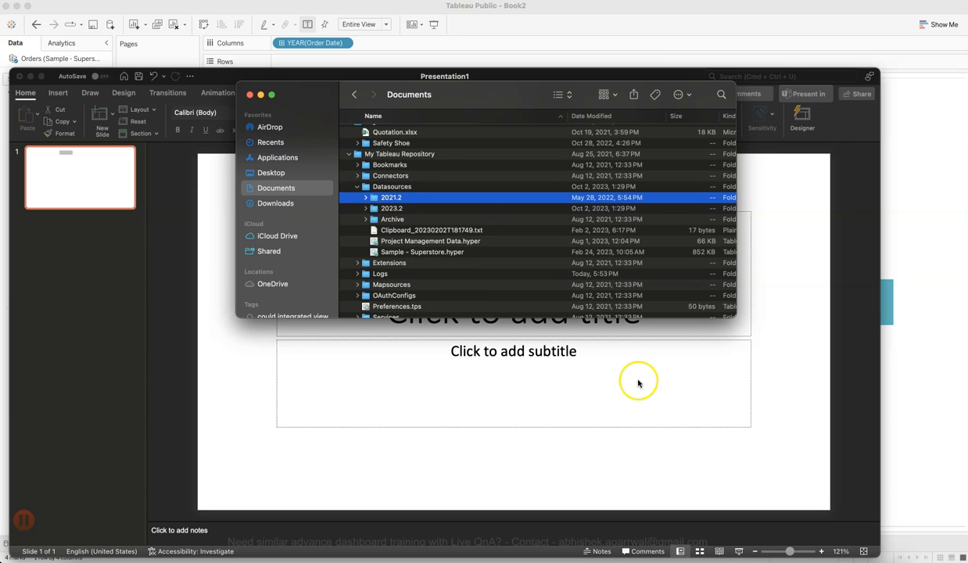
Switch to Tableau Public, check its version in the About window, and close that window.
click(764, 556)
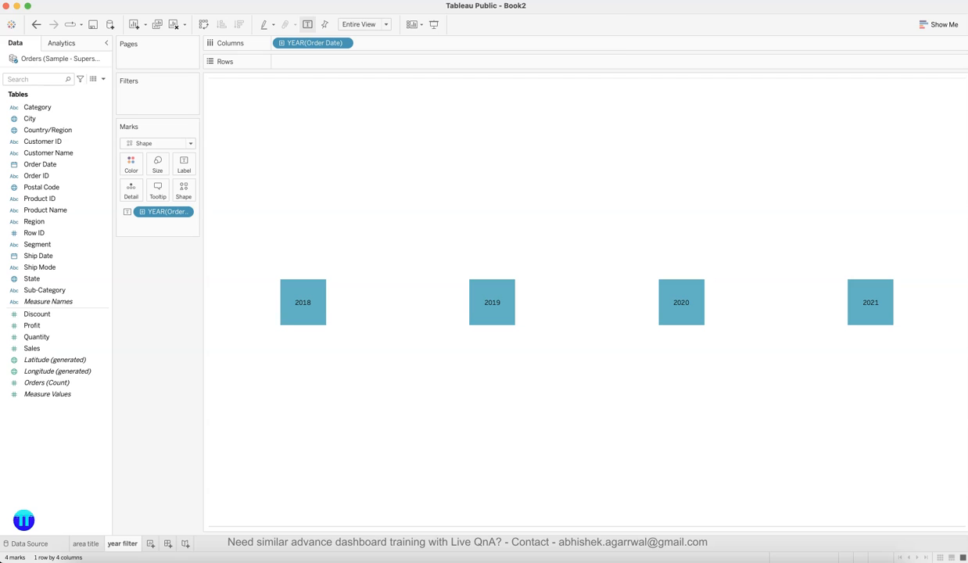
click(436, 1)
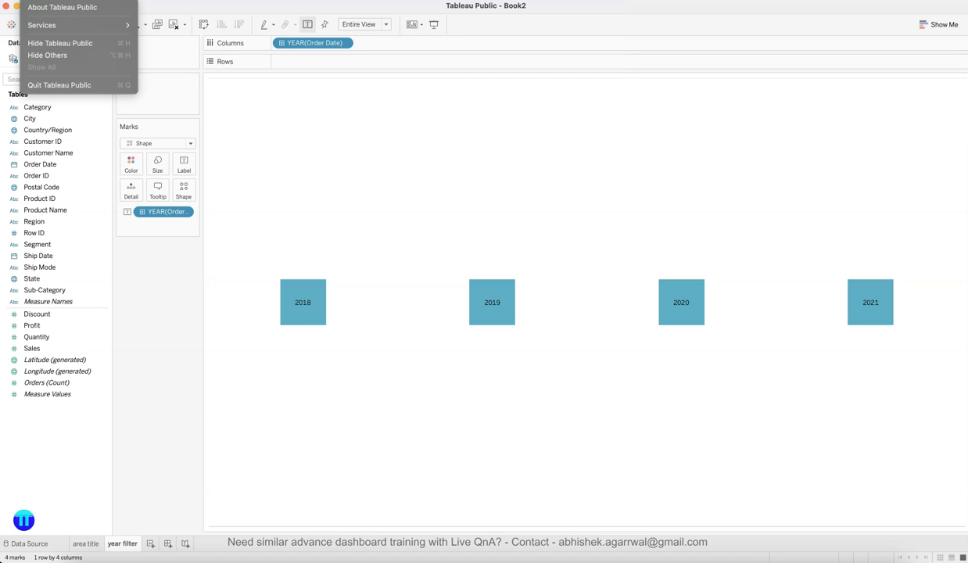
click(47, 7)
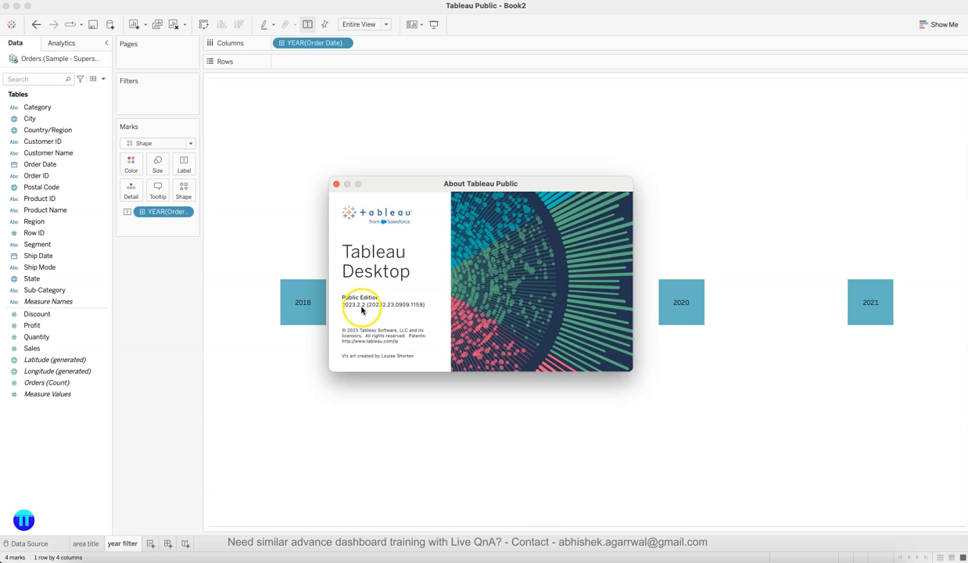
click(338, 184)
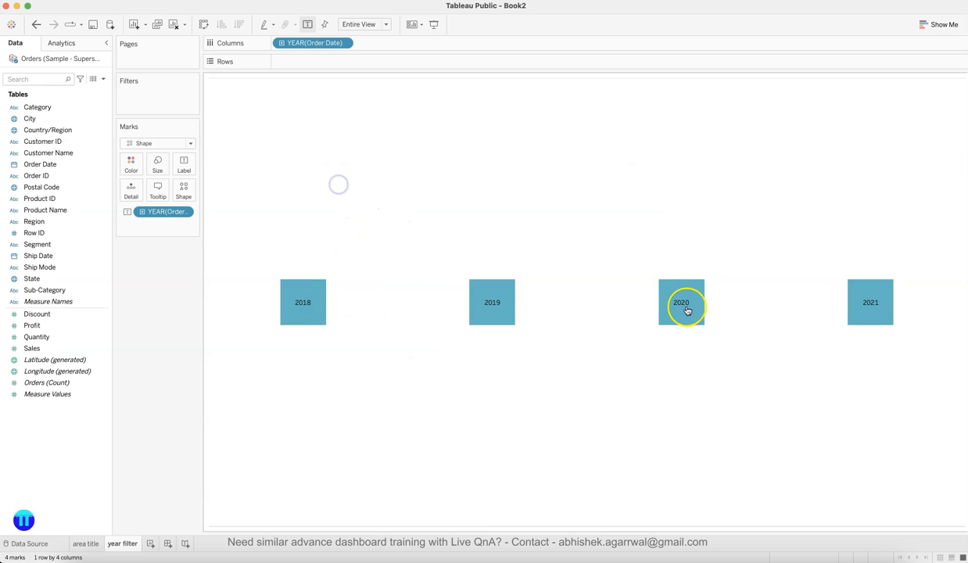
Switch back to Finder, collapse the Datasources folder and expand the Shapes folder of My Tableau Repository.
click(78, 557)
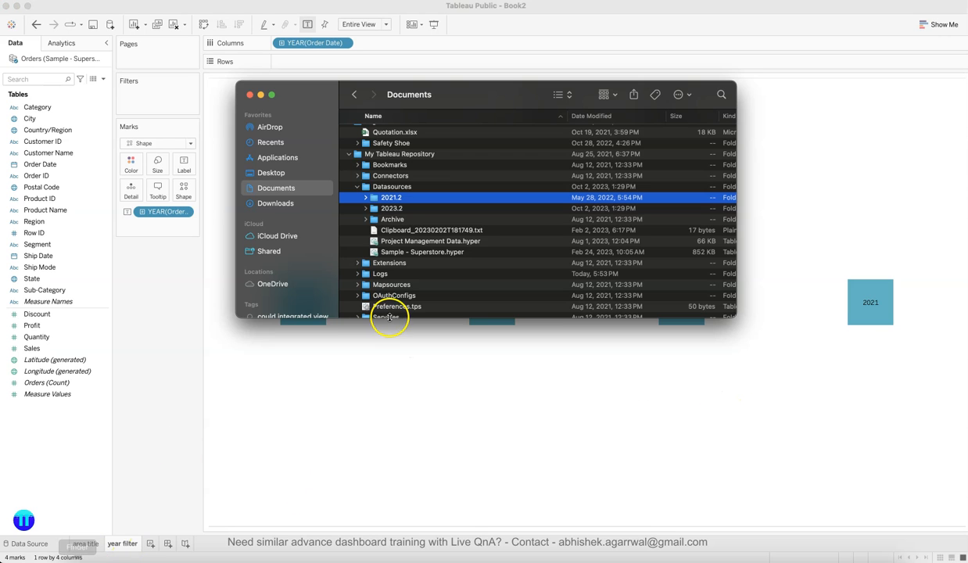
scroll(374, 215, down, 3)
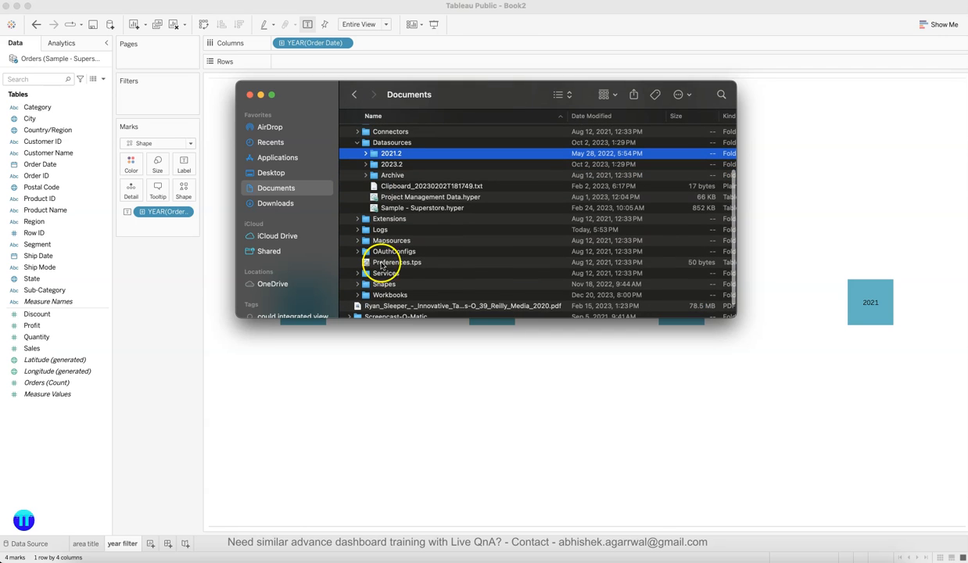
scroll(382, 266, up, 2)
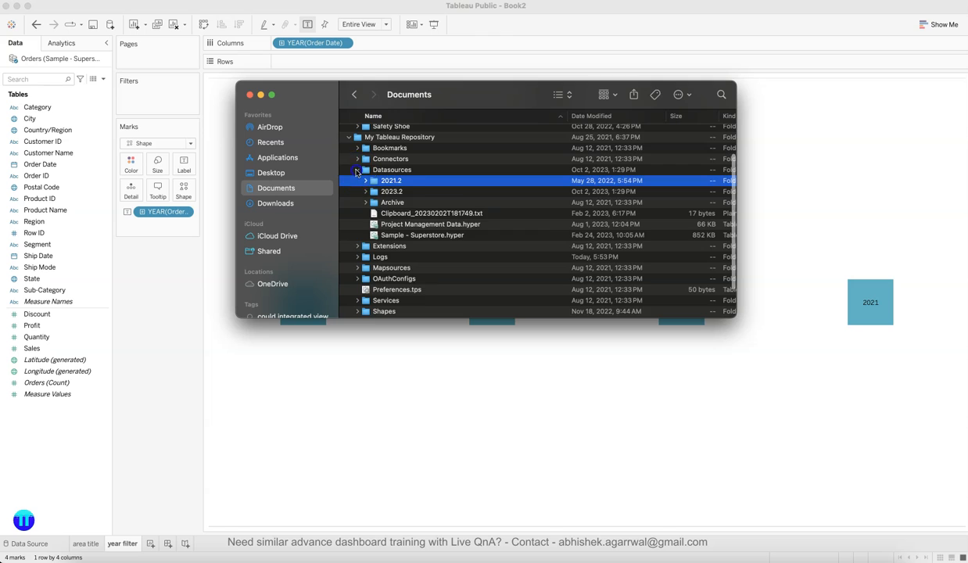
click(356, 172)
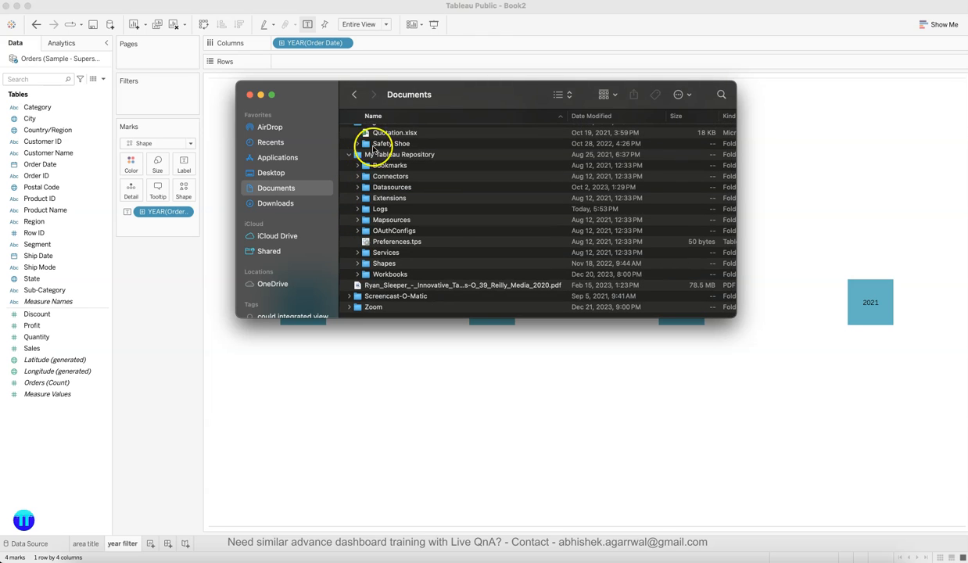
click(357, 265)
Paste button.png into the KPI folder inside Shapes, check the copied file, and close the Finder window.
scroll(357, 268, down, 3)
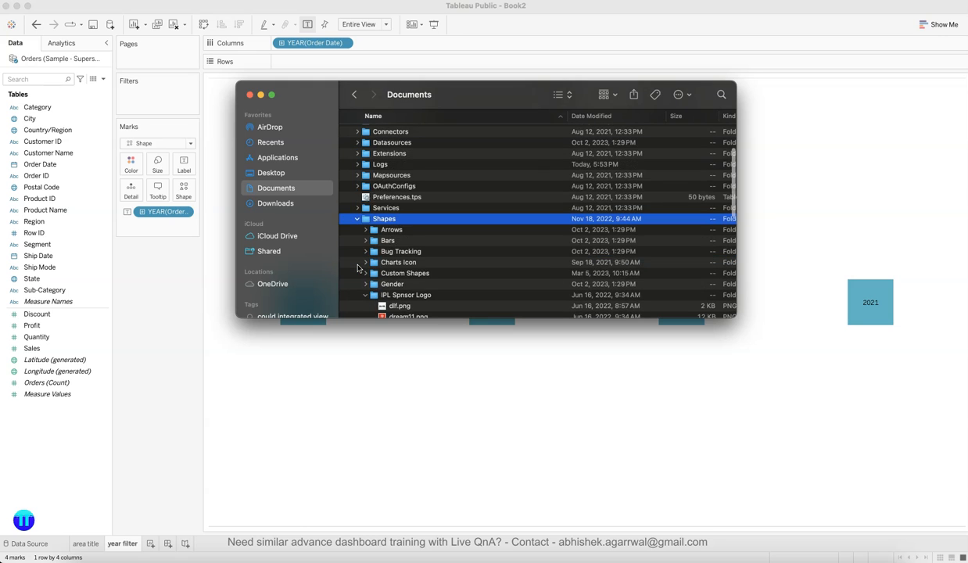
scroll(358, 268, down, 2)
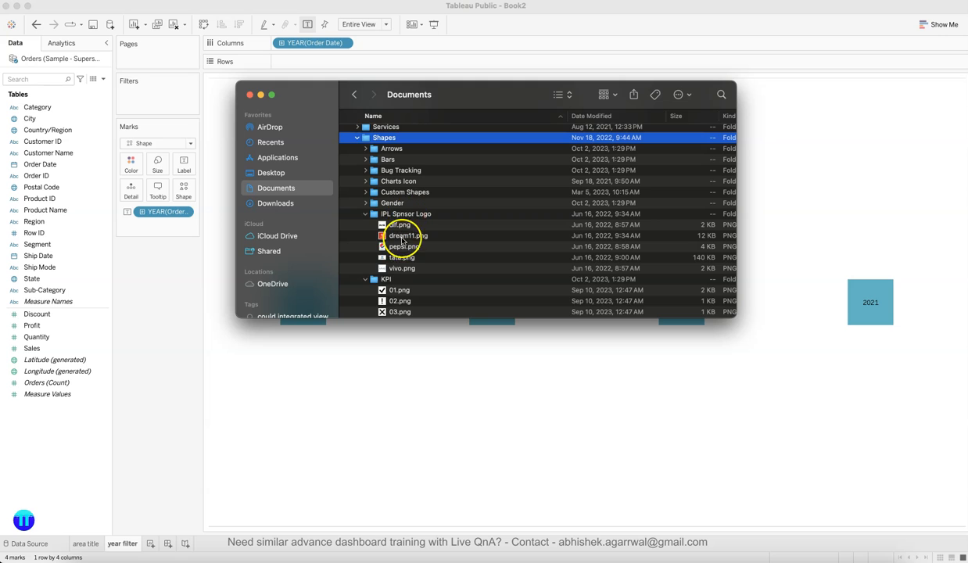
scroll(389, 281, down, 4)
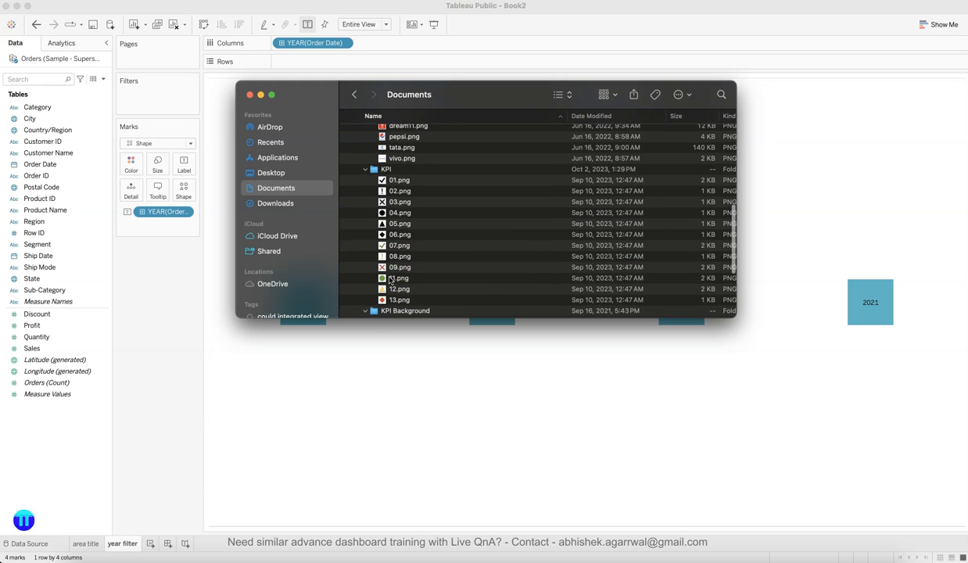
scroll(389, 269, up, 3)
click(382, 208)
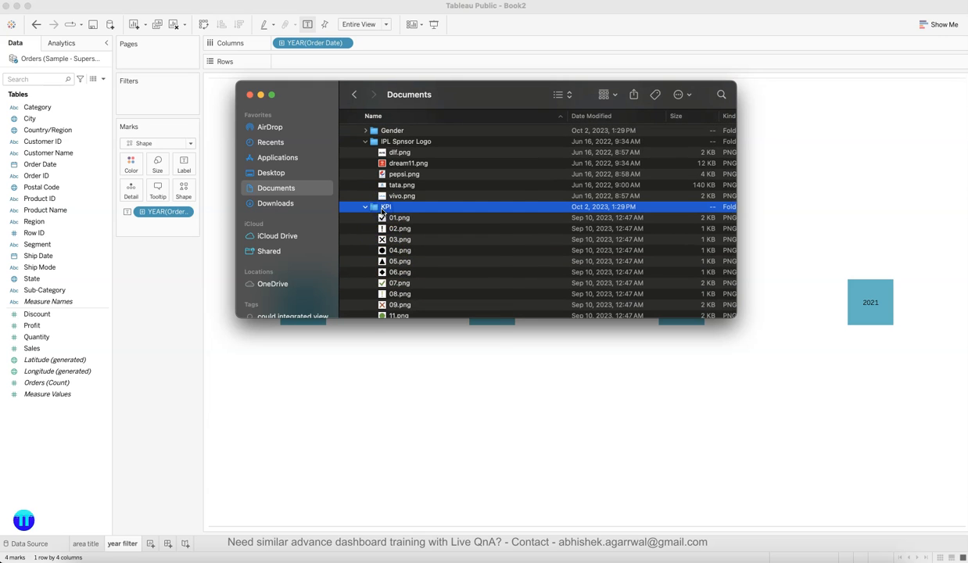
right_click(383, 210)
key(Escape)
scroll(412, 248, down, 3)
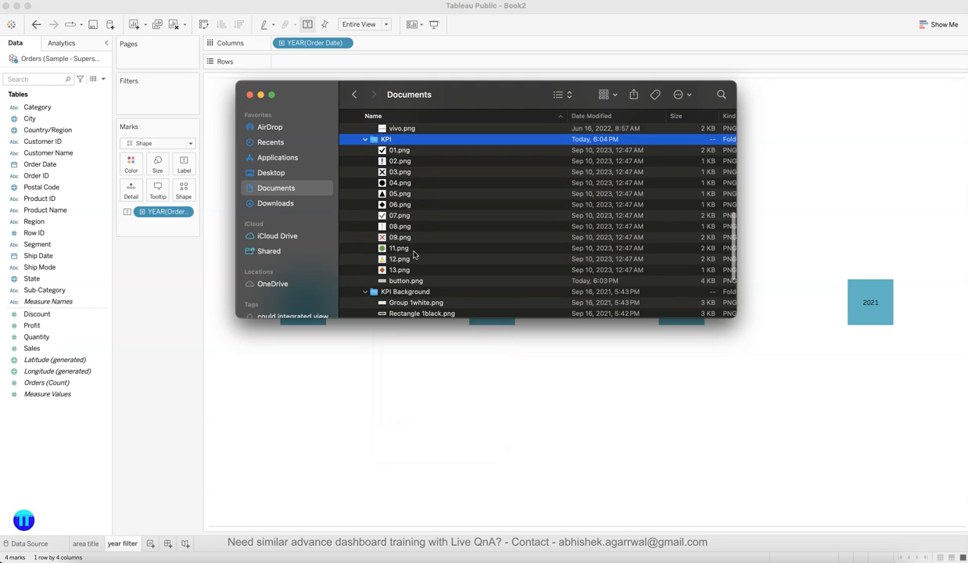
click(413, 278)
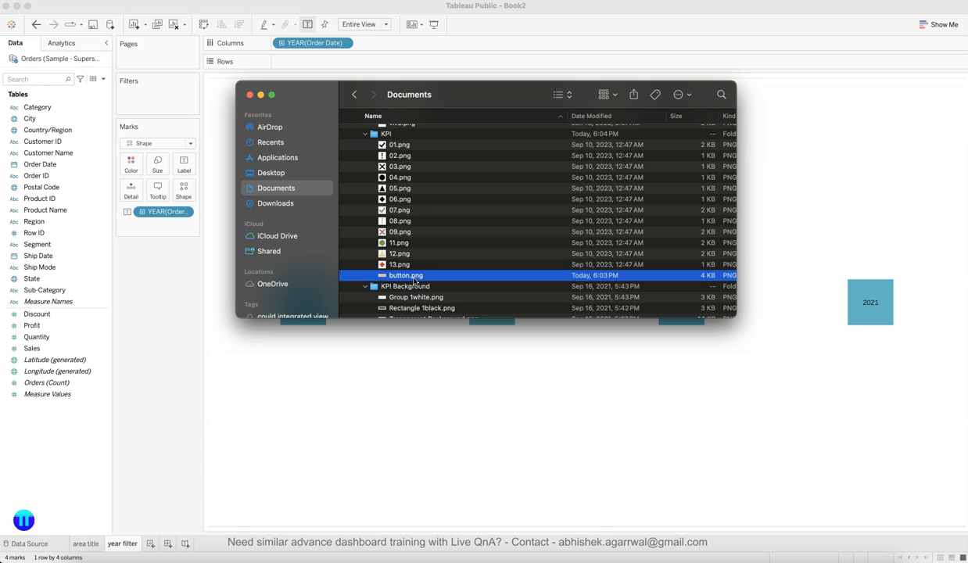
click(251, 94)
Open the Edit Shape dialog for the year marks, choose the KPI shape palette, and check button.png in the KPI folder in Finder.
click(188, 196)
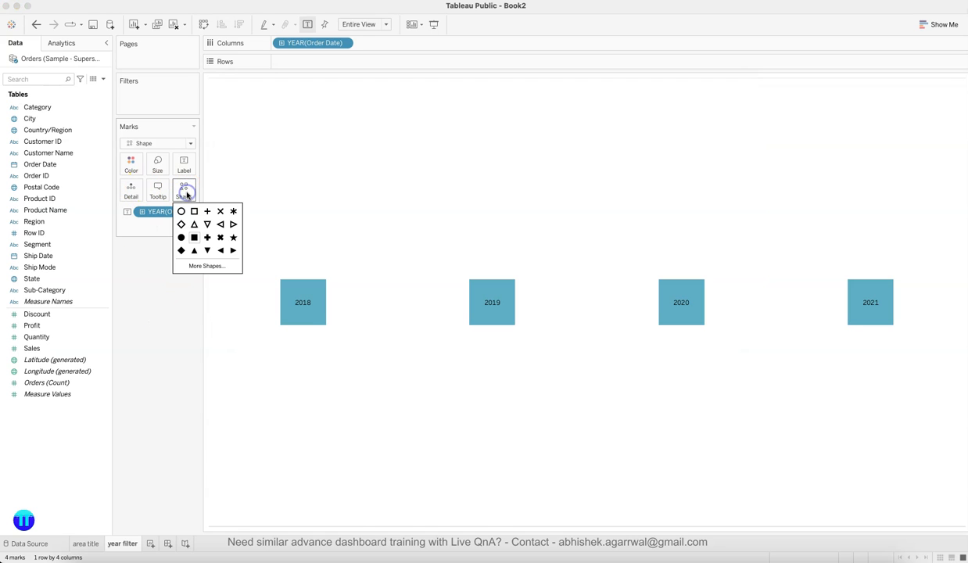
click(218, 267)
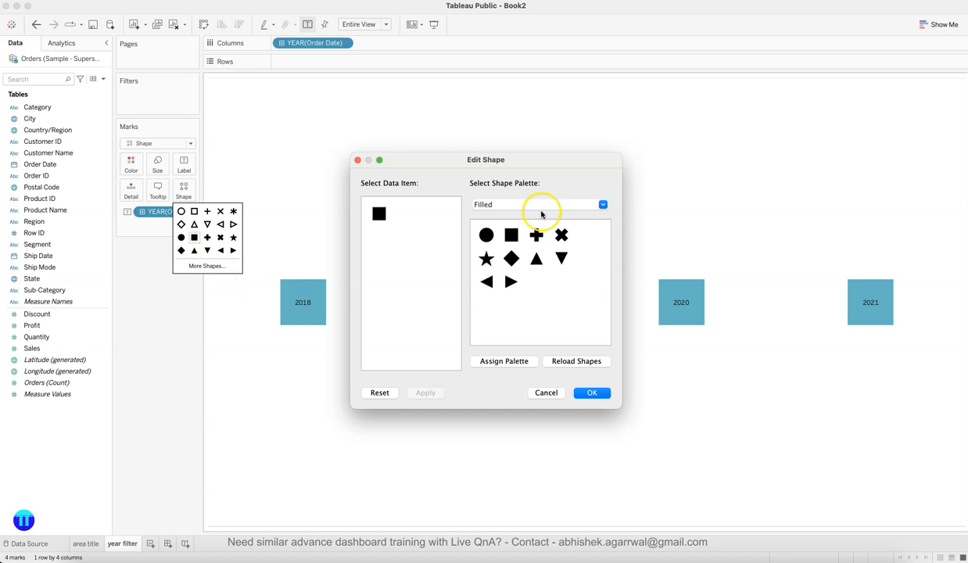
click(541, 208)
click(528, 283)
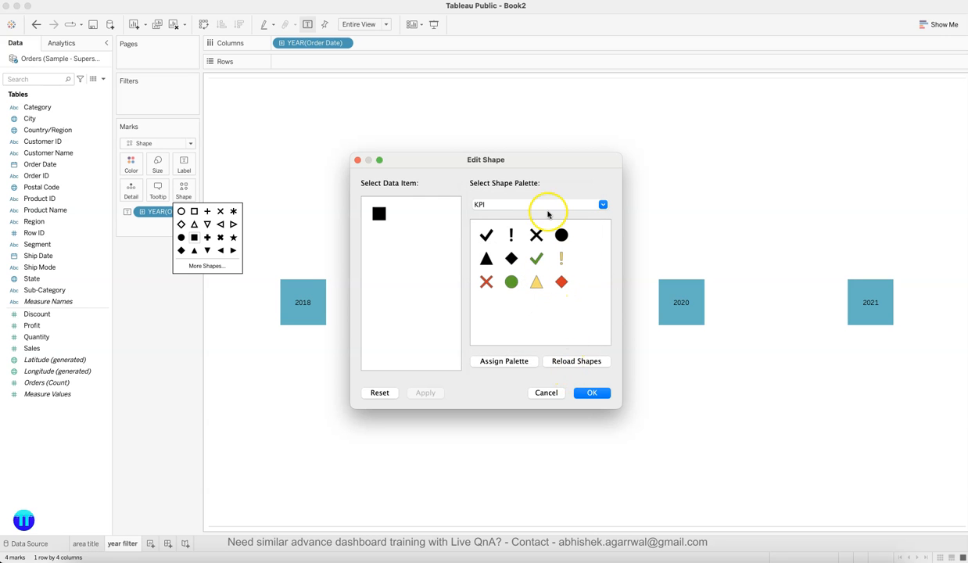
key(super+Tab)
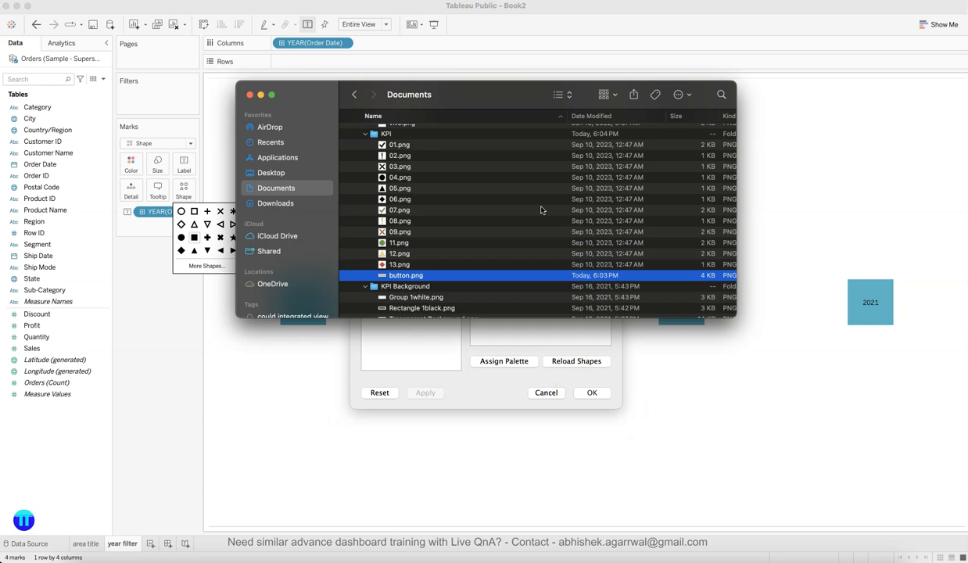
scroll(448, 151, up, 3)
key(super+Tab)
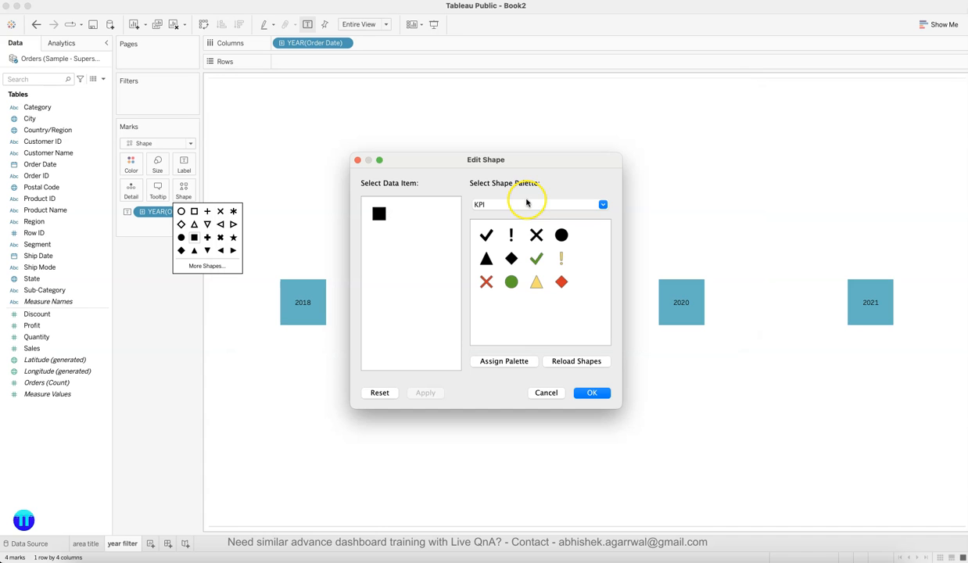
Reload the shapes, assign the custom grey rounded button to the year marks, and apply it.
click(574, 360)
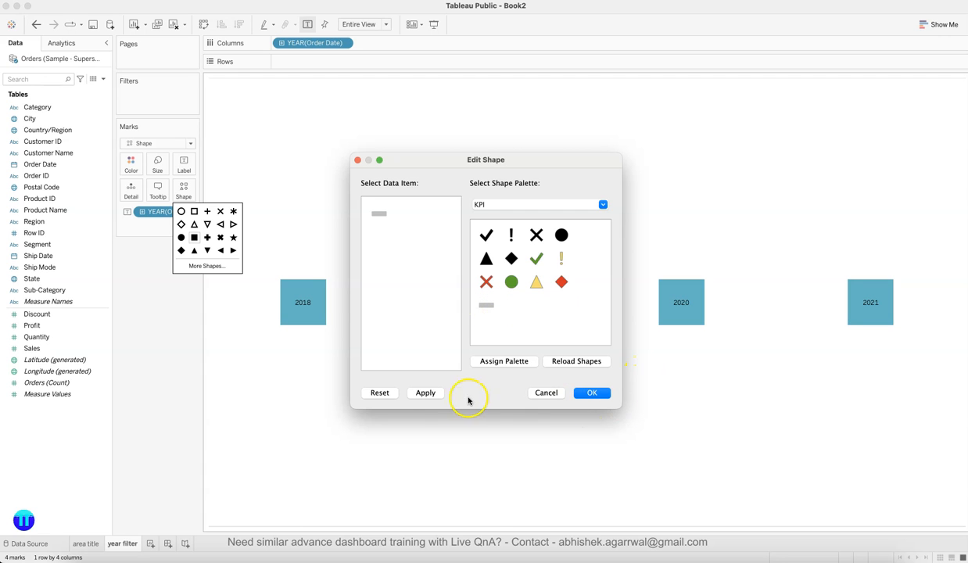
click(426, 393)
click(587, 390)
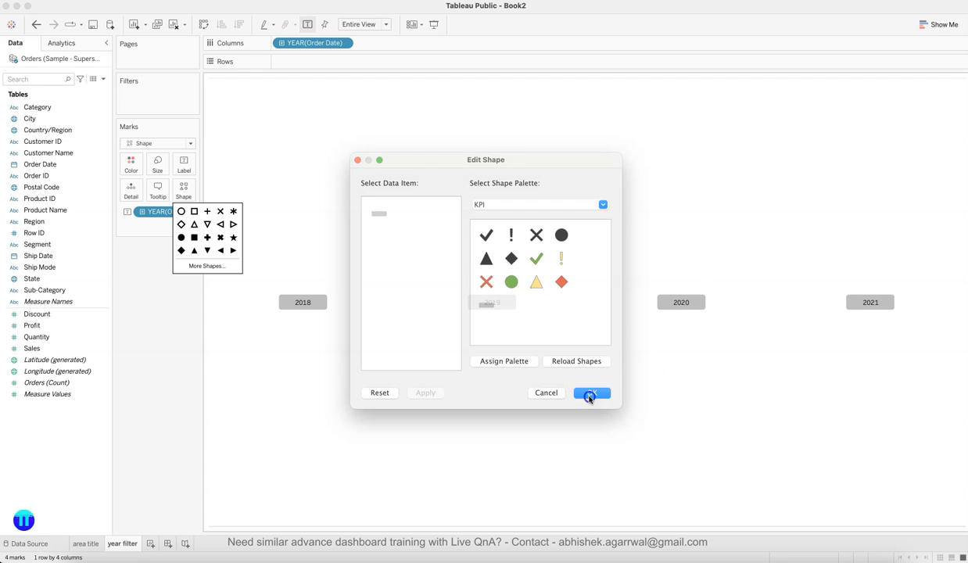
click(142, 329)
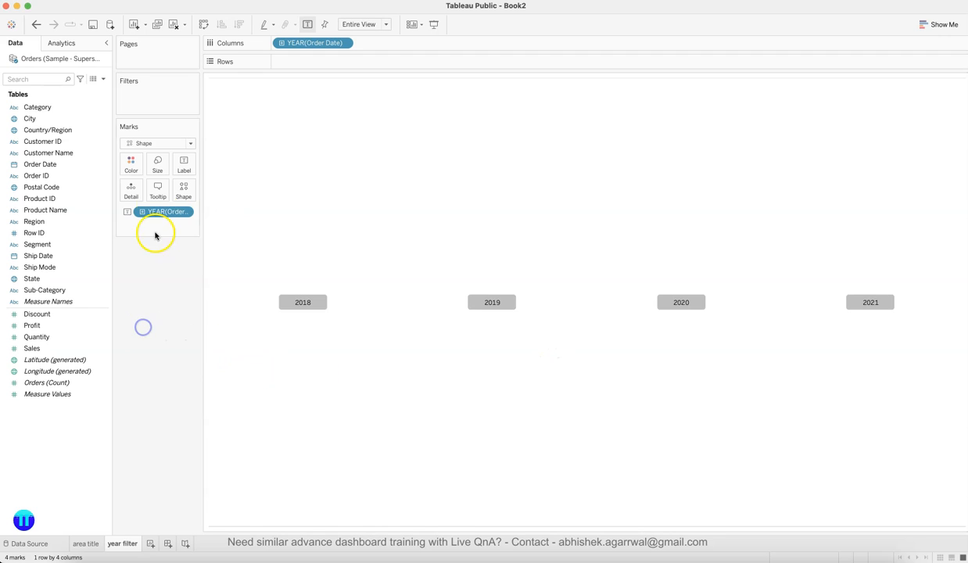
Increase the size of the year button marks slightly.
click(157, 167)
drag(176, 190, 176, 191)
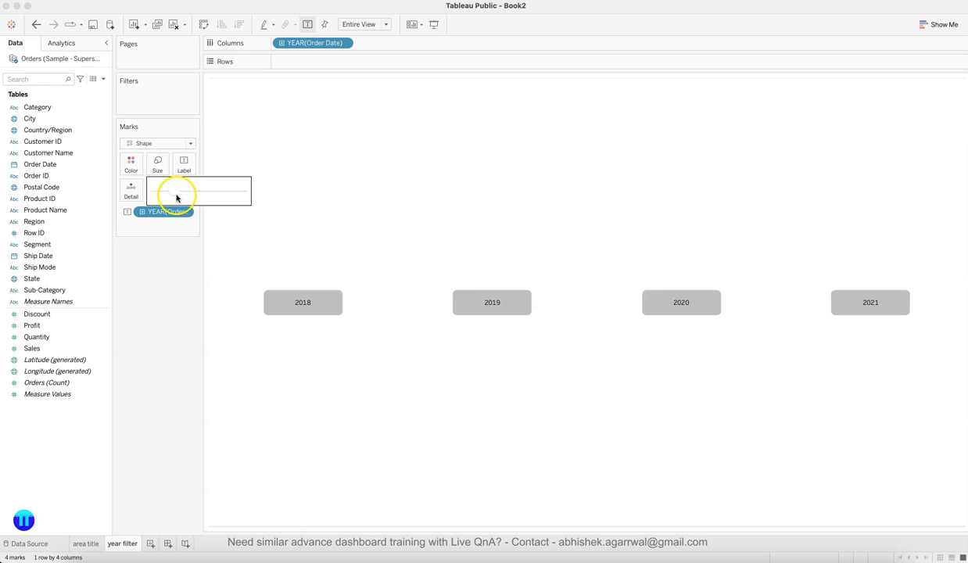
click(178, 285)
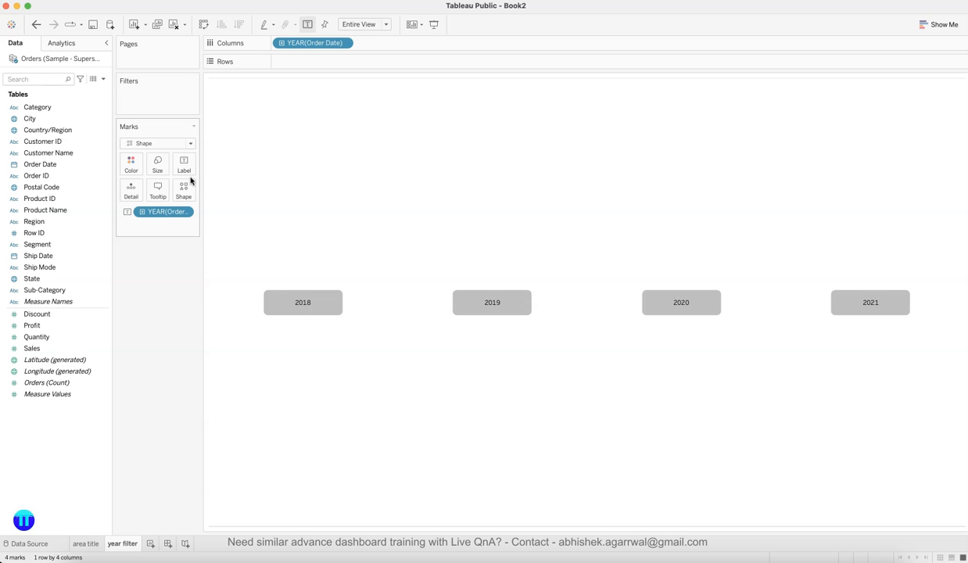
Review the Shapes subfolders of My Tableau Repository in Finder, collapsing the IPL Spnsor Logo and KPI folders, and return to Tableau Public.
click(76, 553)
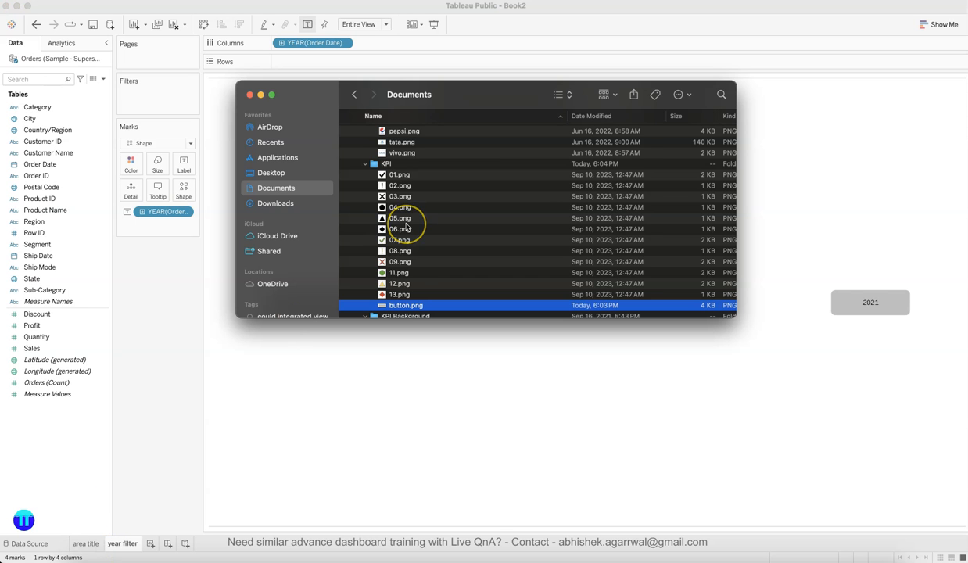
scroll(405, 227, up, 10)
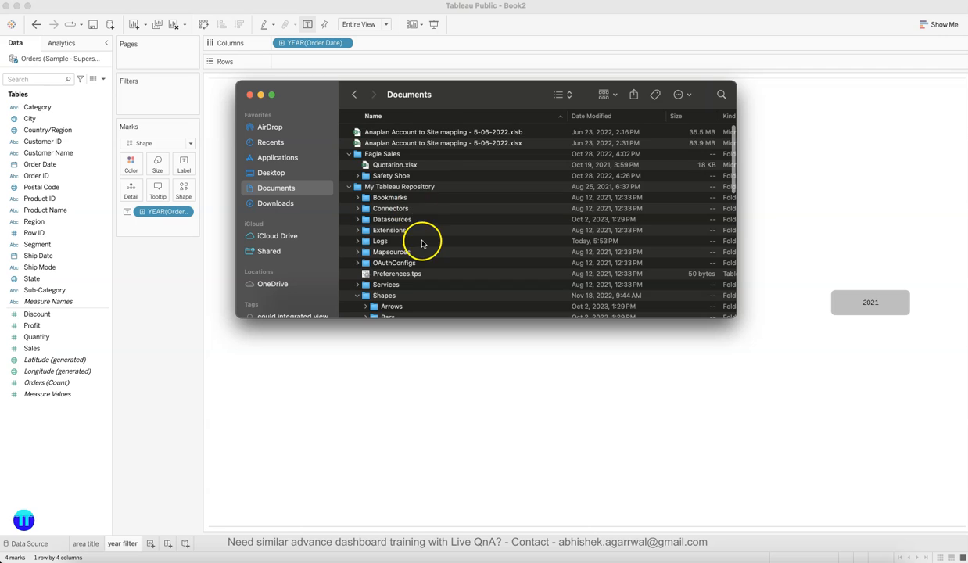
scroll(422, 243, down, 4)
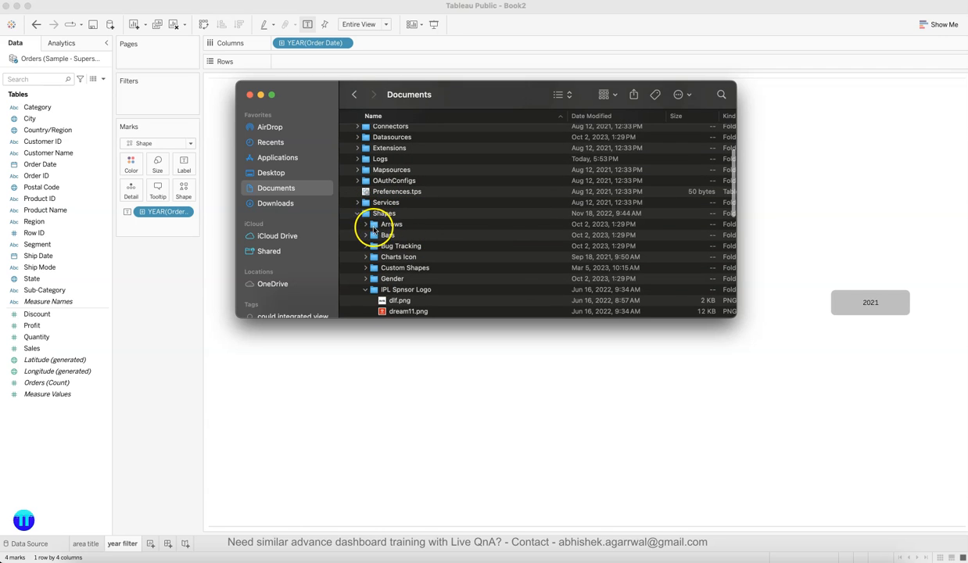
scroll(395, 266, down, 3)
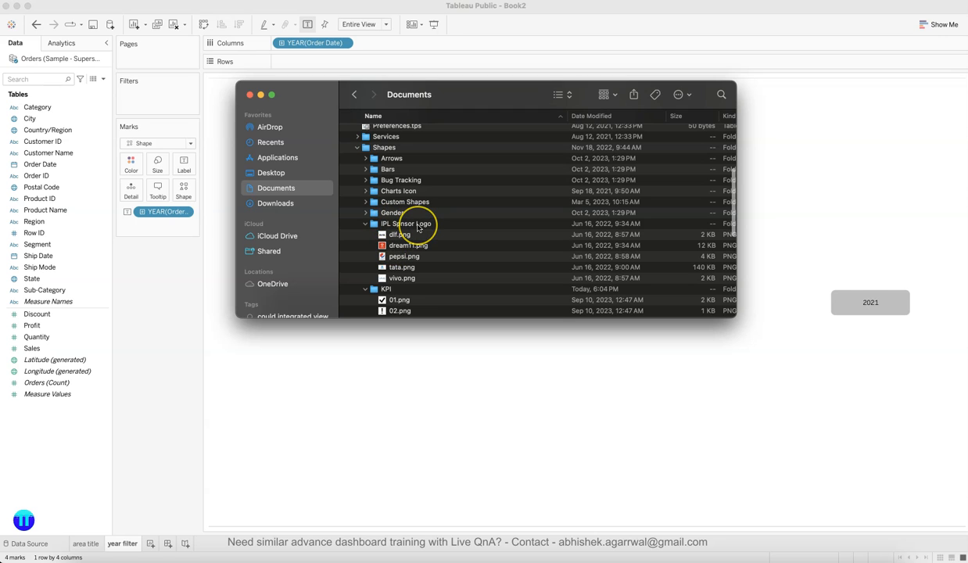
scroll(418, 228, down, 3)
scroll(418, 227, up, 2)
click(365, 207)
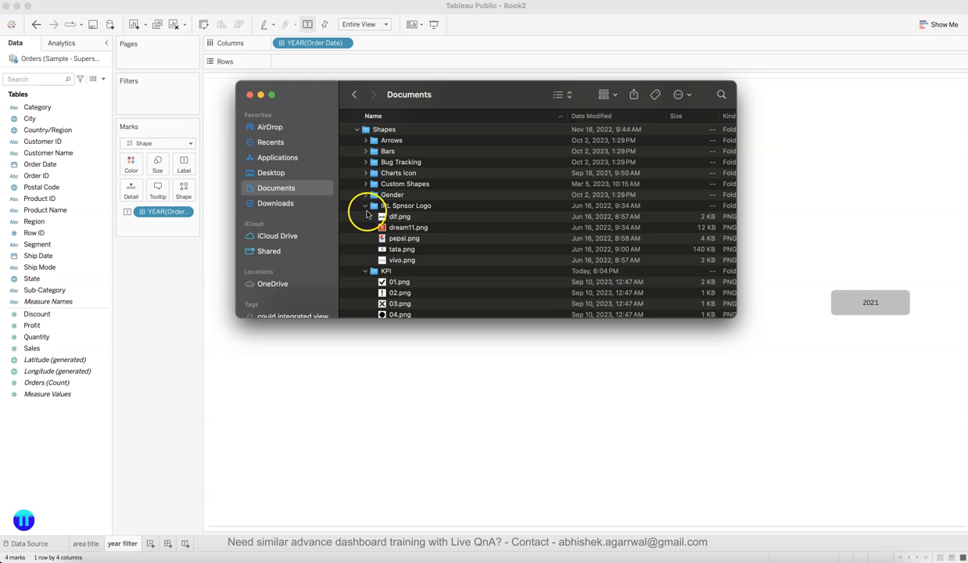
click(364, 216)
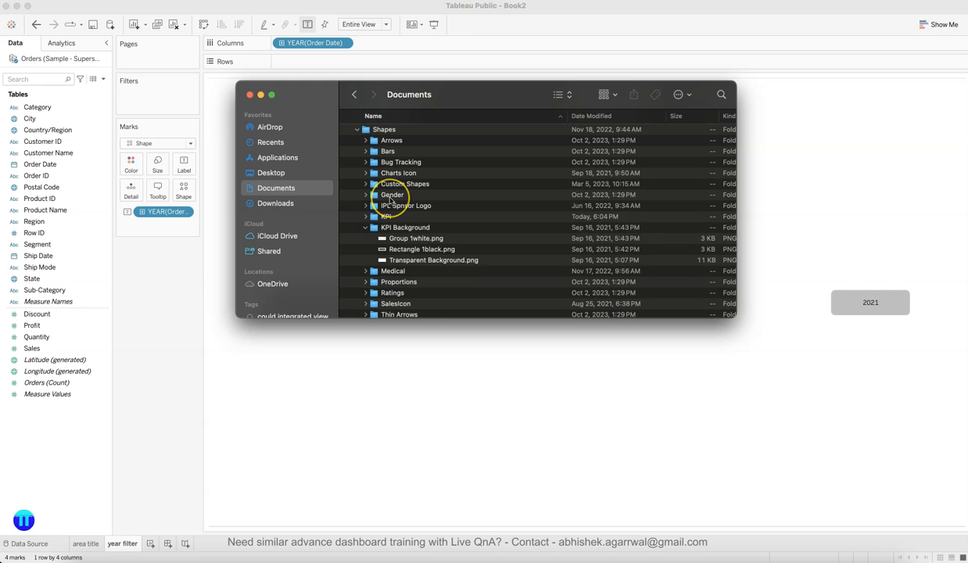
scroll(390, 200, up, 3)
scroll(382, 217, down, 2)
click(186, 307)
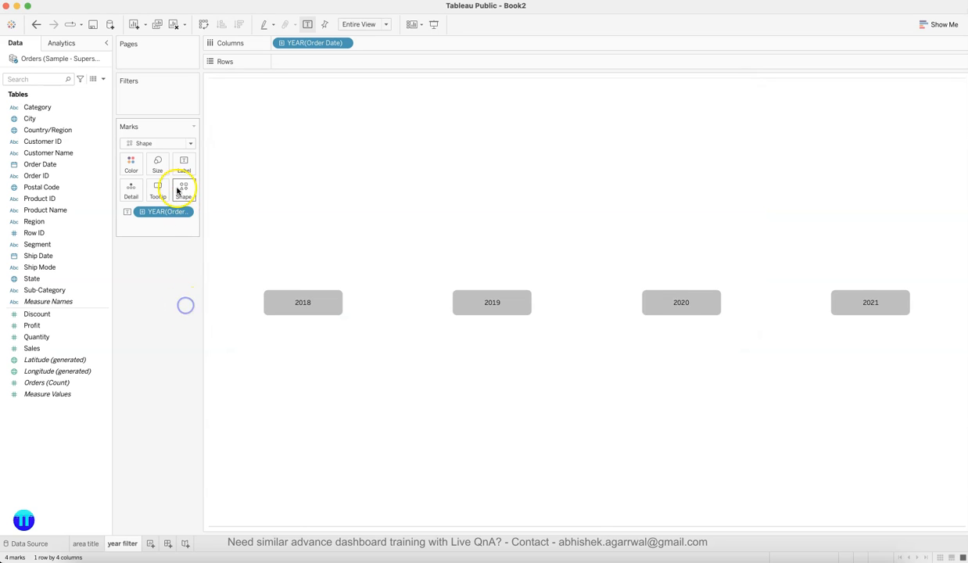
click(183, 191)
click(183, 192)
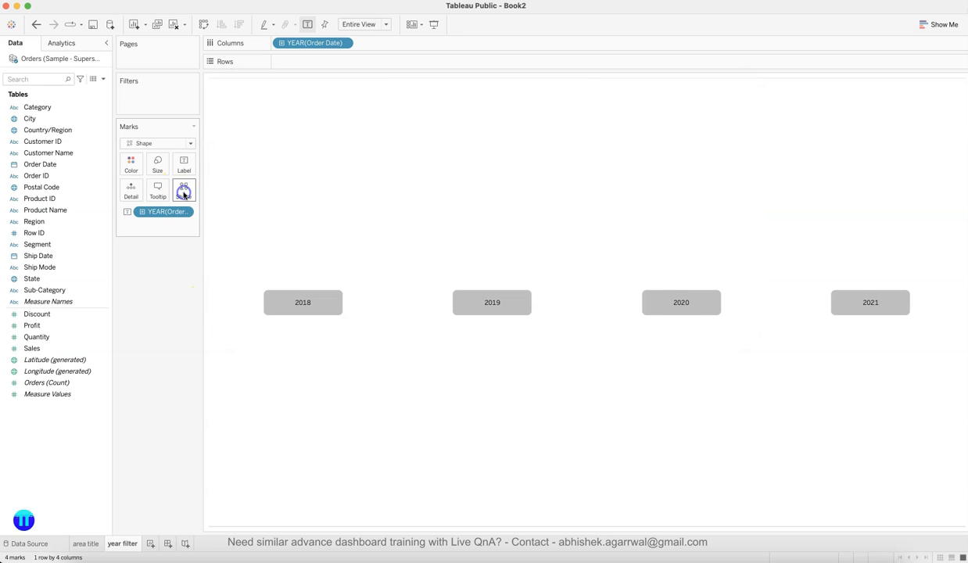
click(177, 143)
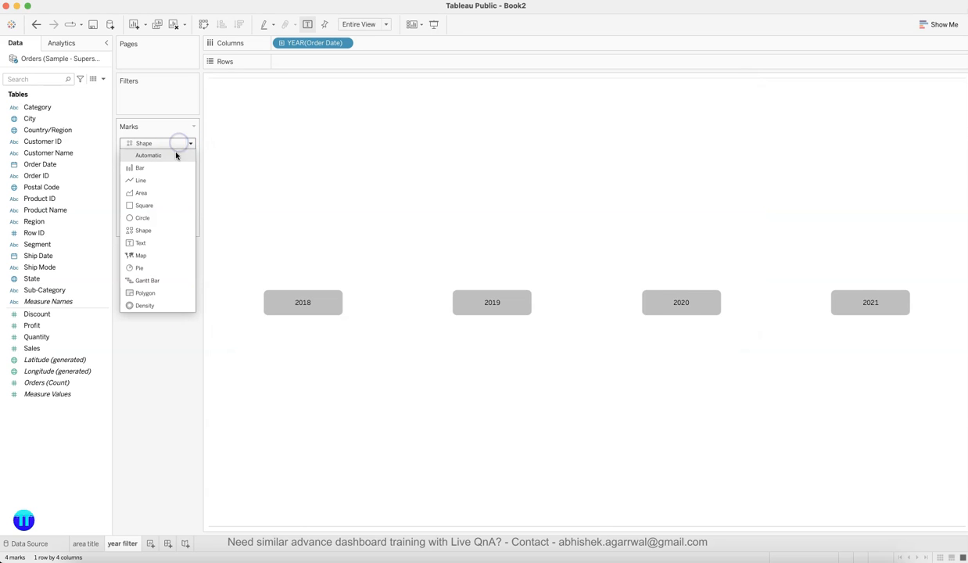
click(173, 383)
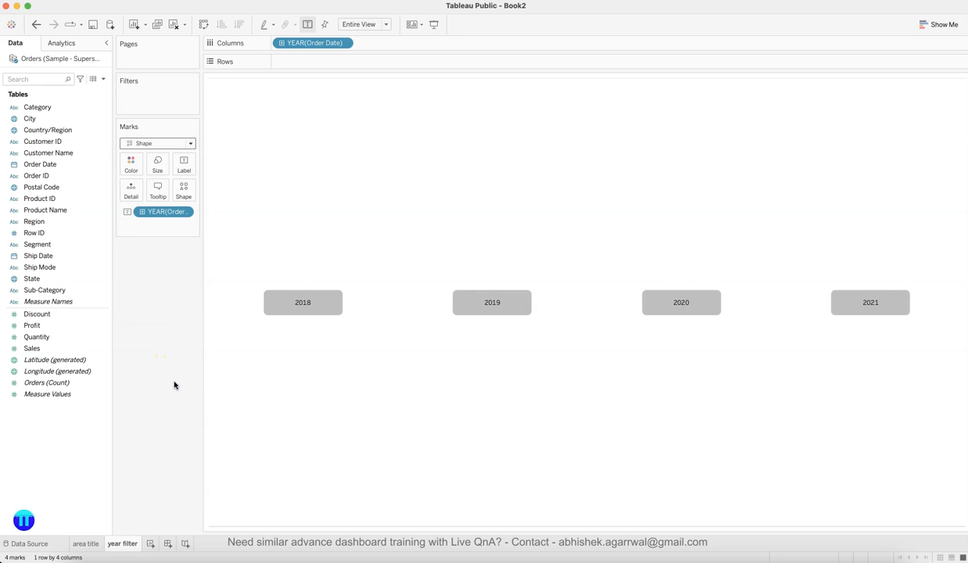
Check the 2018 button mark, compare it with the year filter in the browser's reference dashboard, and return to Tableau Public.
click(320, 307)
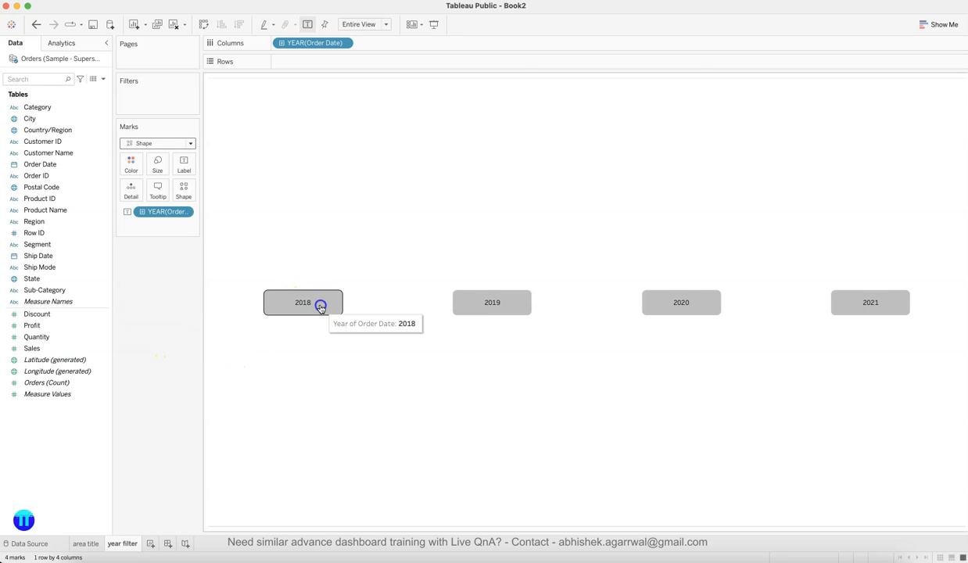
click(362, 228)
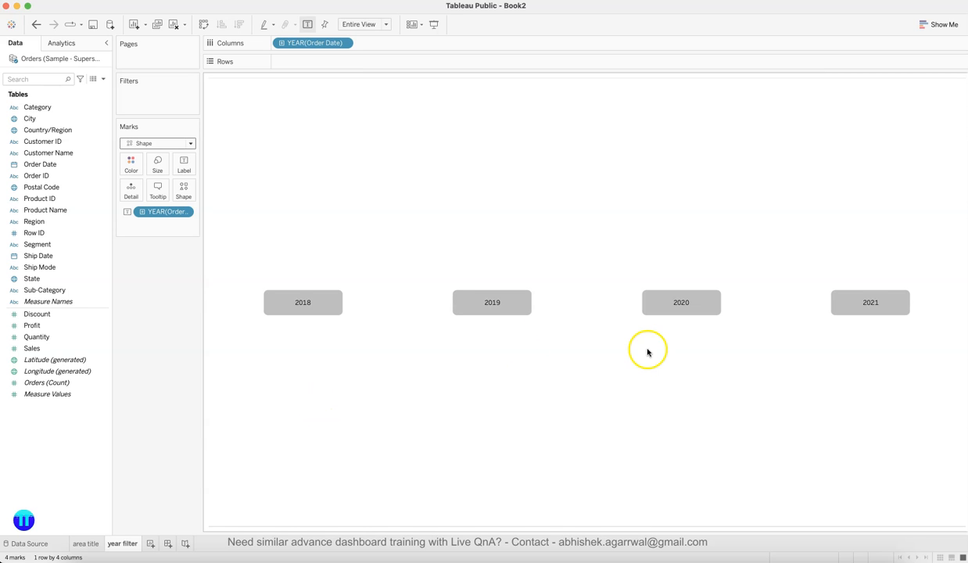
click(257, 557)
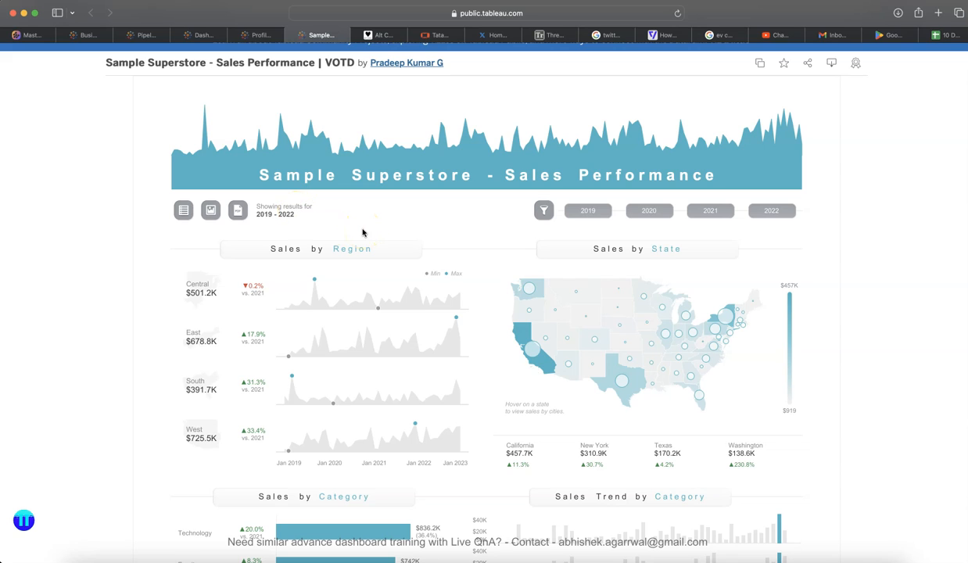
key(super+Tab)
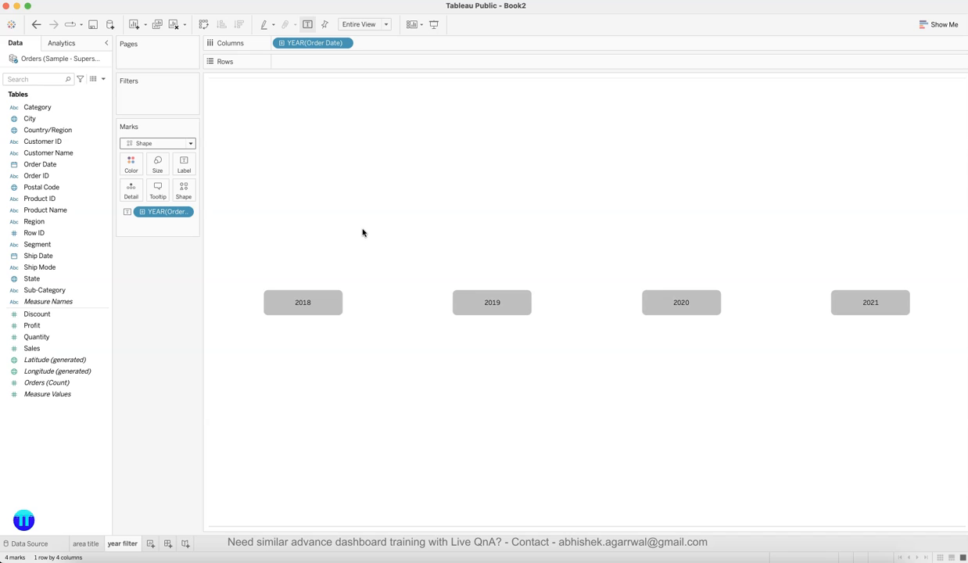
Add a new worksheet and name it "filter output".
click(152, 542)
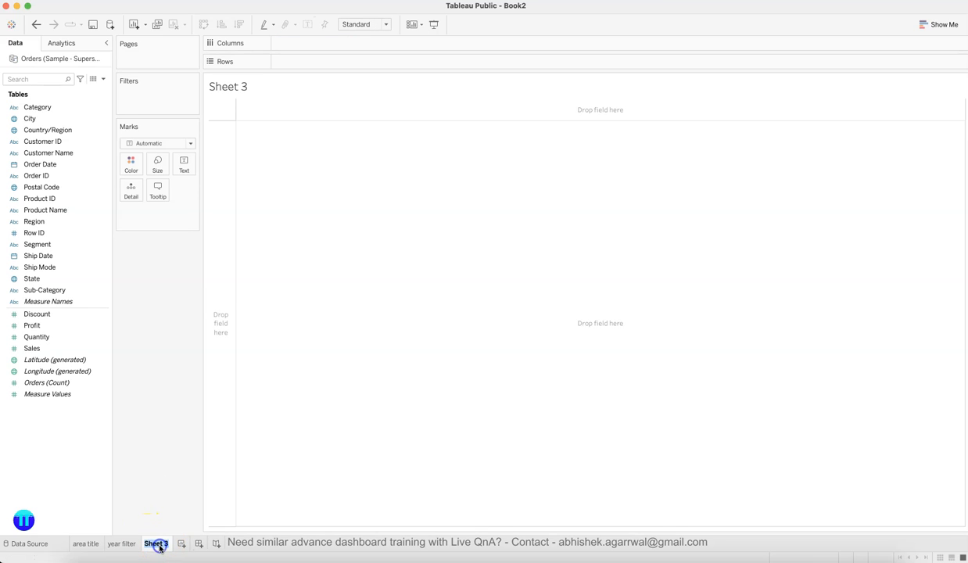
click(160, 547)
text(filter output)
key(Return)
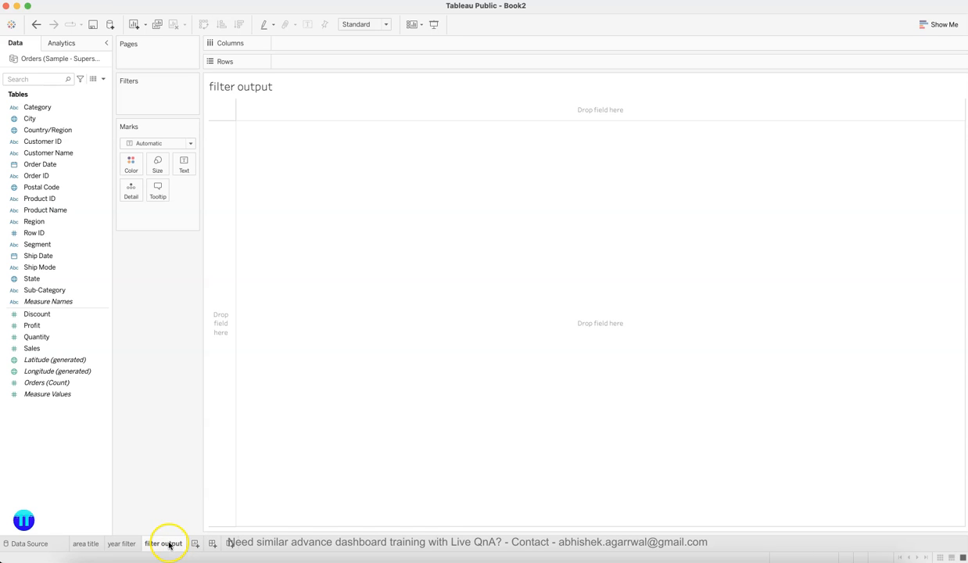
mouse_move(169, 544)
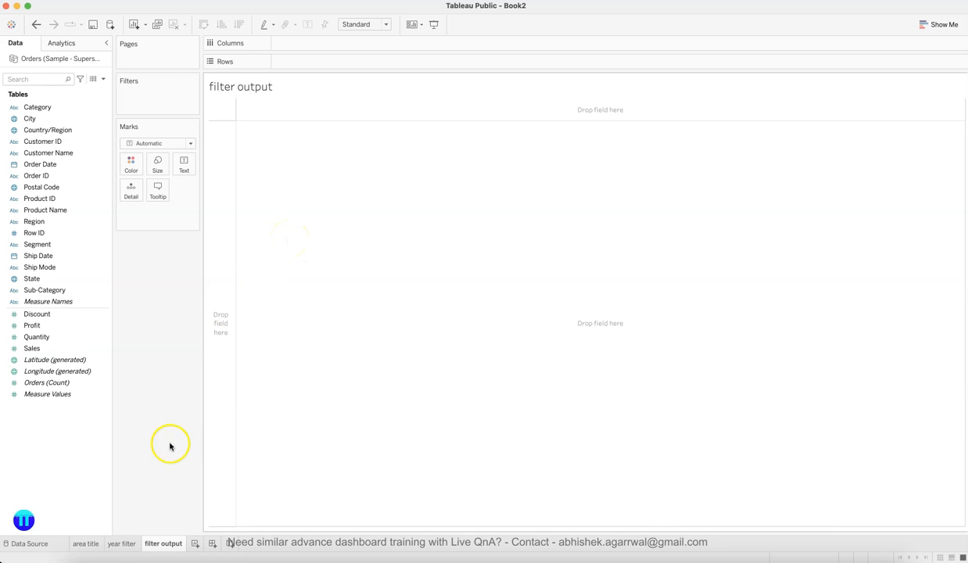
Check the year filter sheet, return to filter output, and create a calculated field named "year filter output".
click(125, 544)
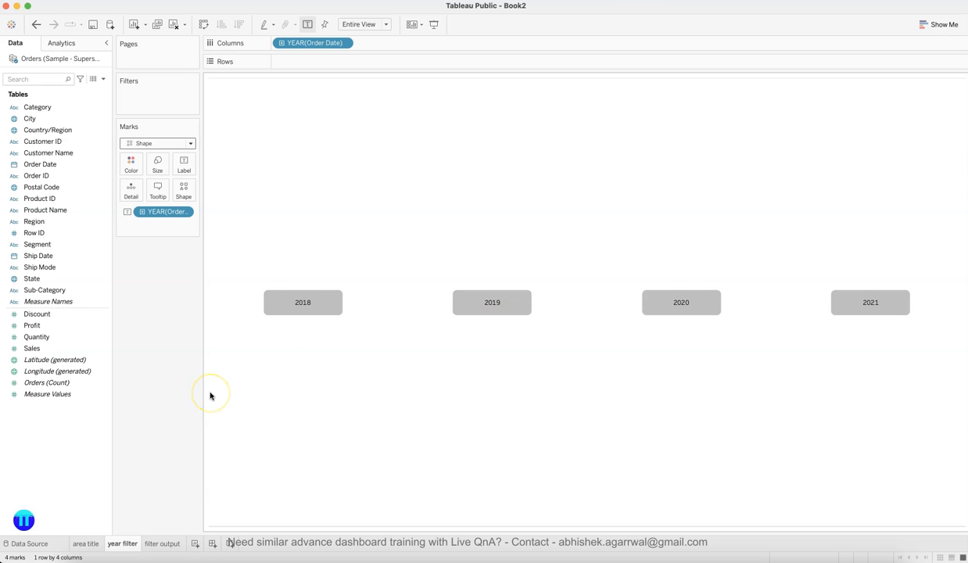
click(161, 543)
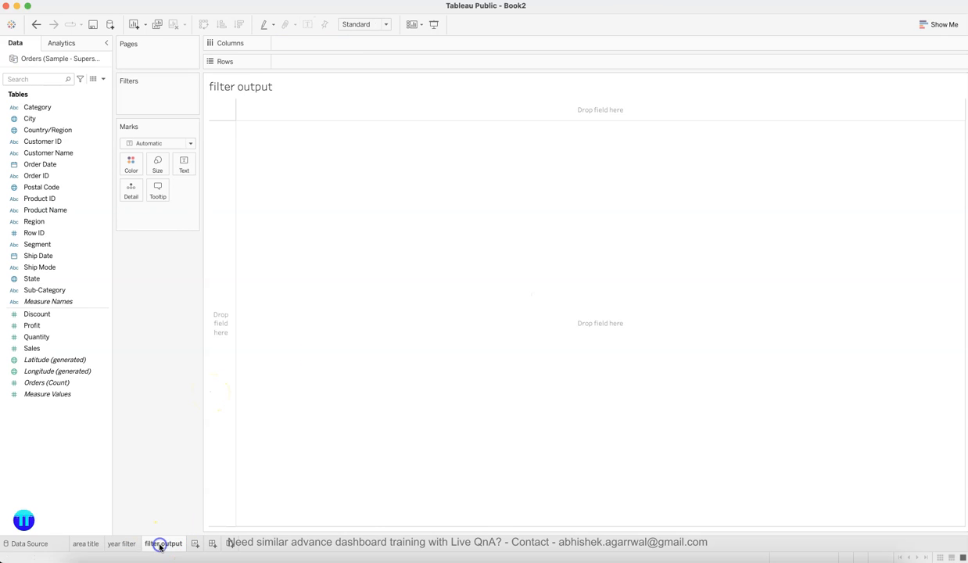
click(103, 79)
click(99, 90)
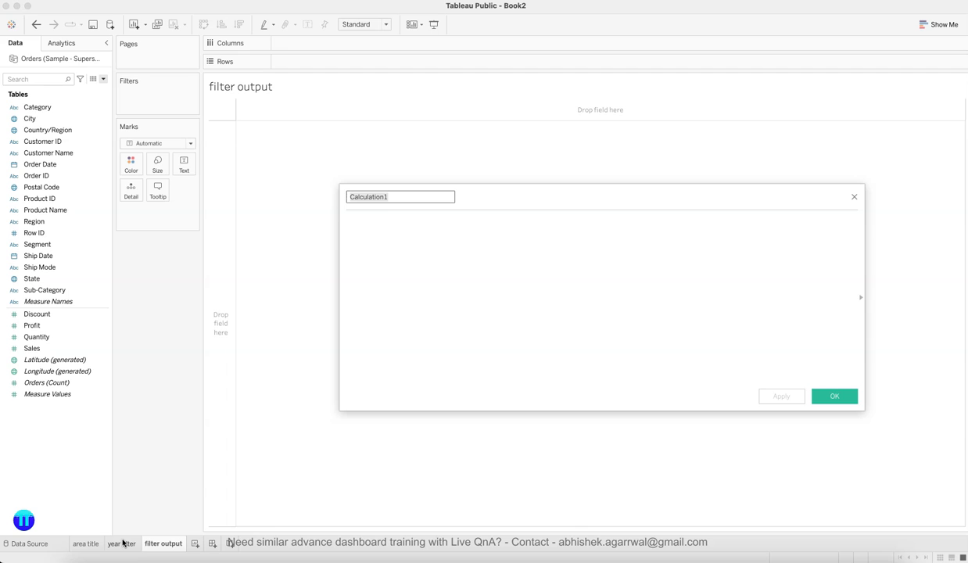
text(filter)
key(Left)
key(Left)
key(Left)
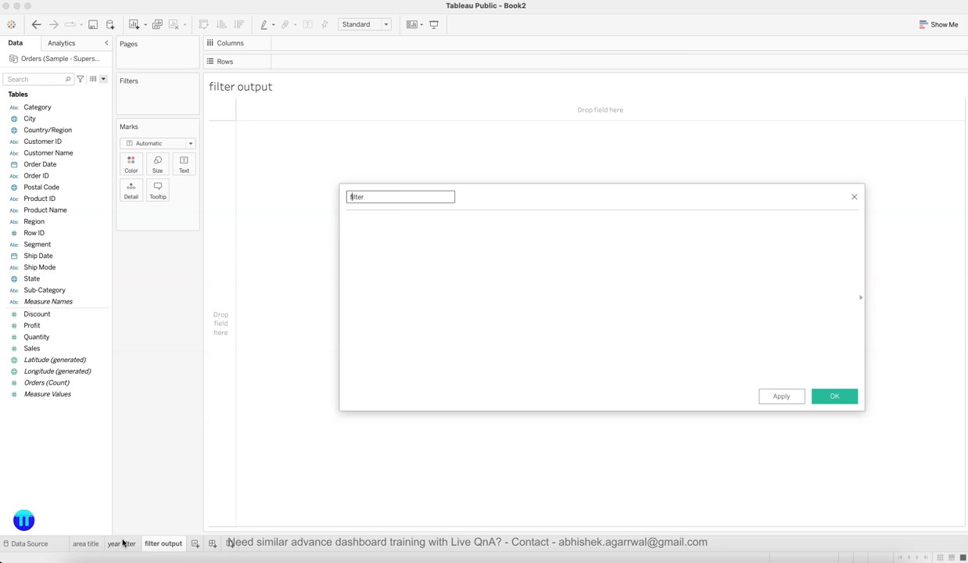
text(year filter output)
key(Tab)
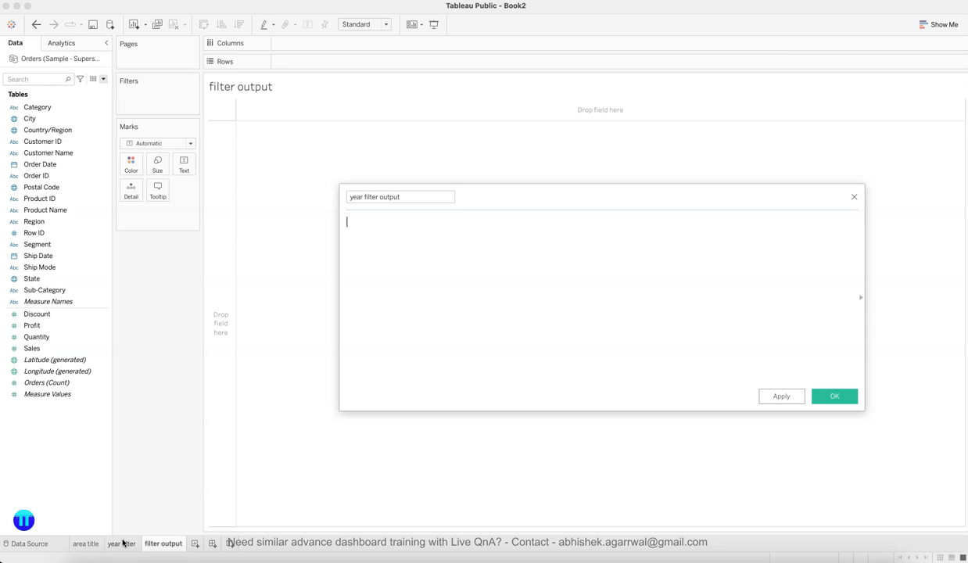
Begin the year filter output formula with IF YEAR([Order Date]).
text(i)
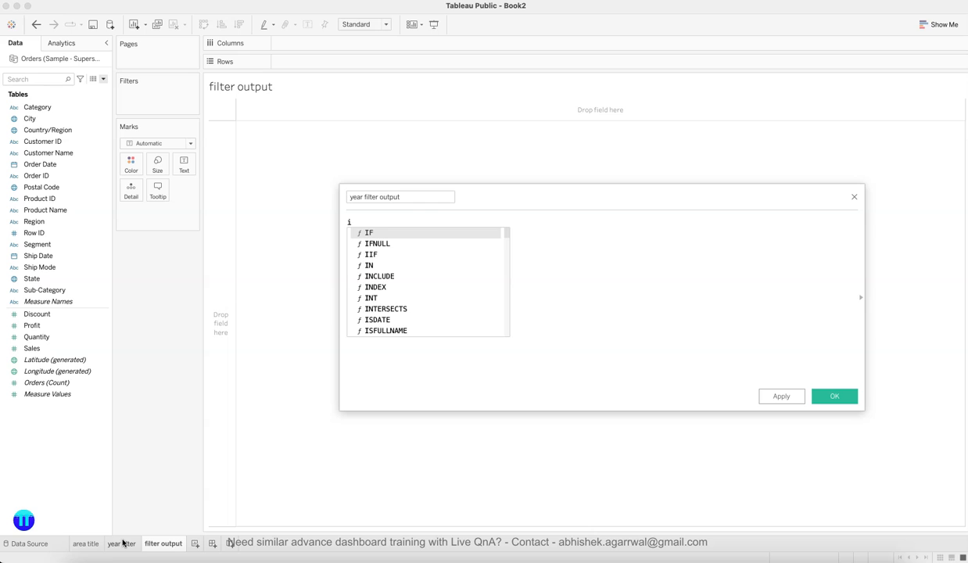
key(Return)
text(ye)
key(Return)
text(order)
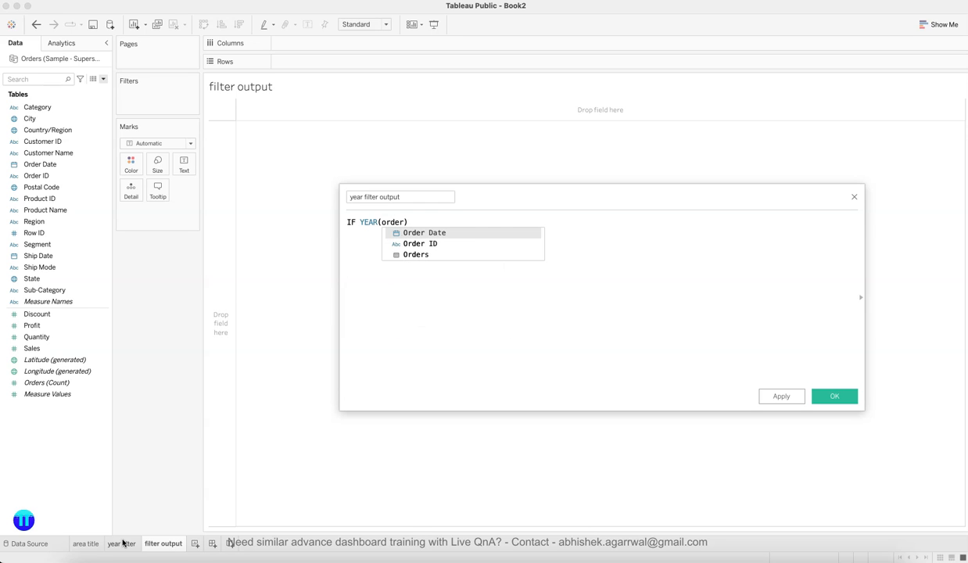
key(Return)
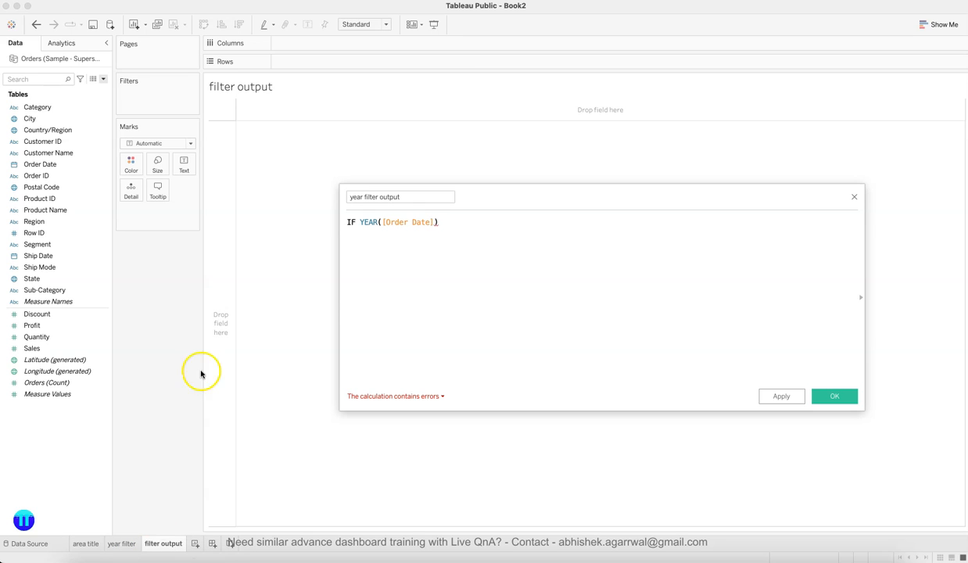
Wrap YEAR([Order Date]) in COUNTD and compare it with 1, so the condition reads IF COUNTD(YEAR([Order Date])) = 1.
click(359, 223)
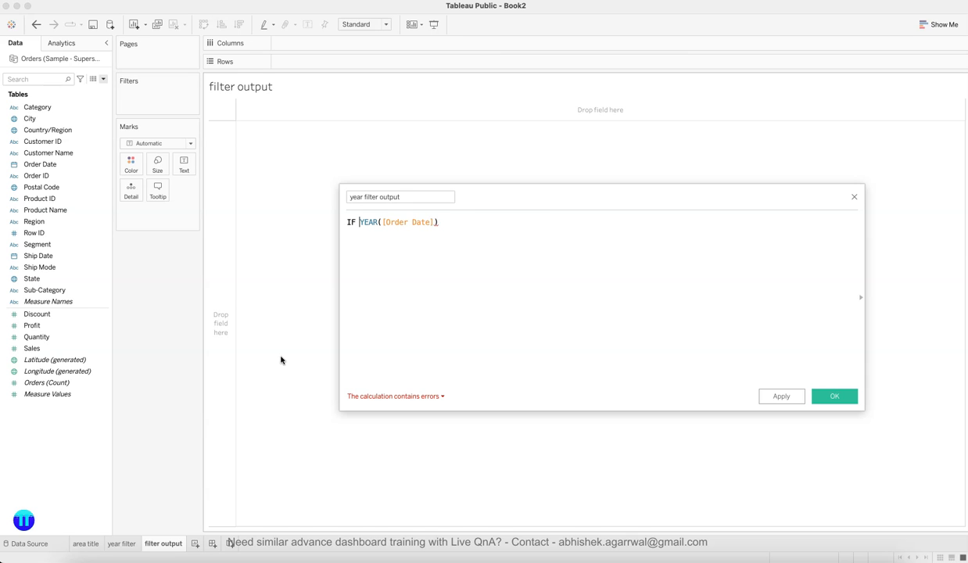
text(countd)
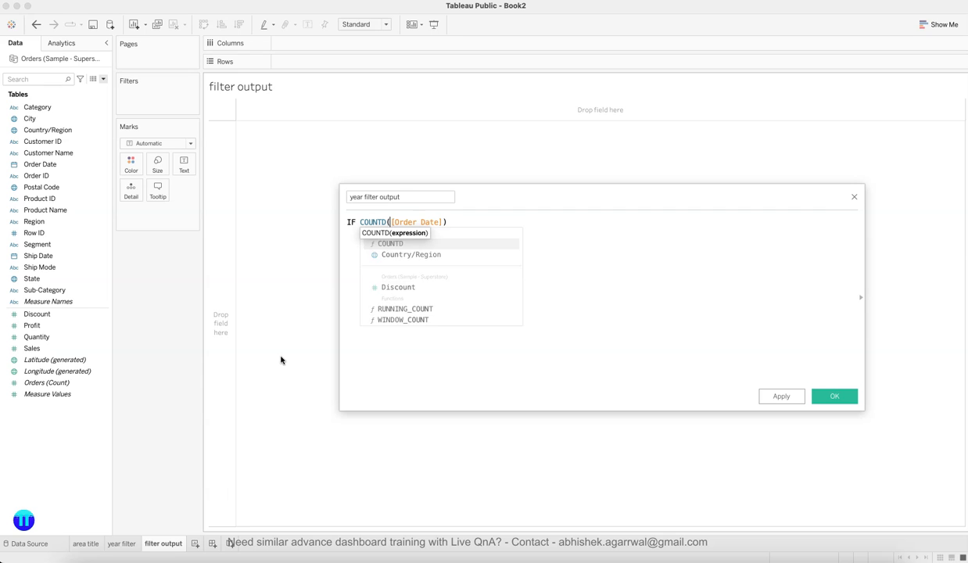
text(Ye)
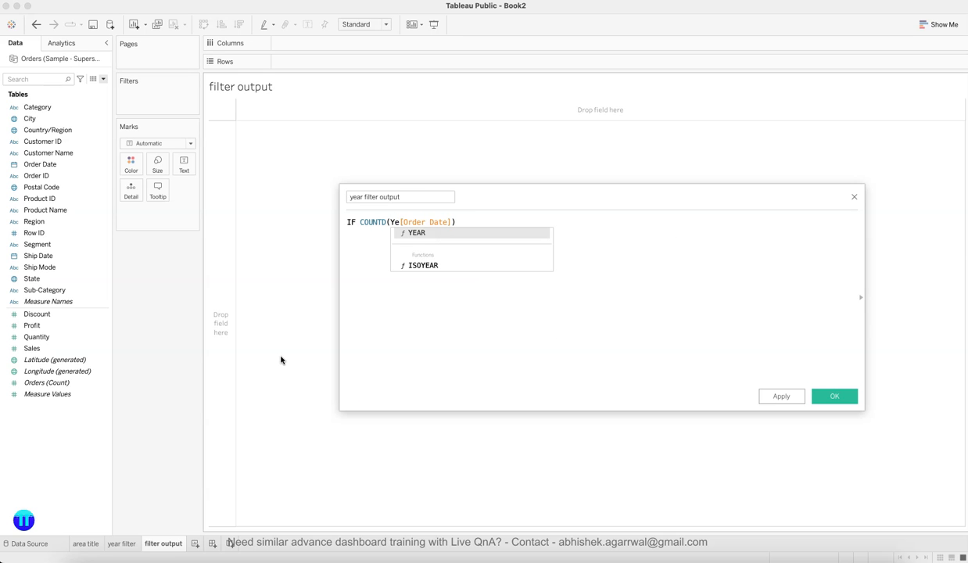
key(Return)
key(Delete)
key(Right)
key(Right)
key(Right)
key(Right)
key(Right)
key(Right)
key(Right)
key(Right)
key(Right)
key(Right)
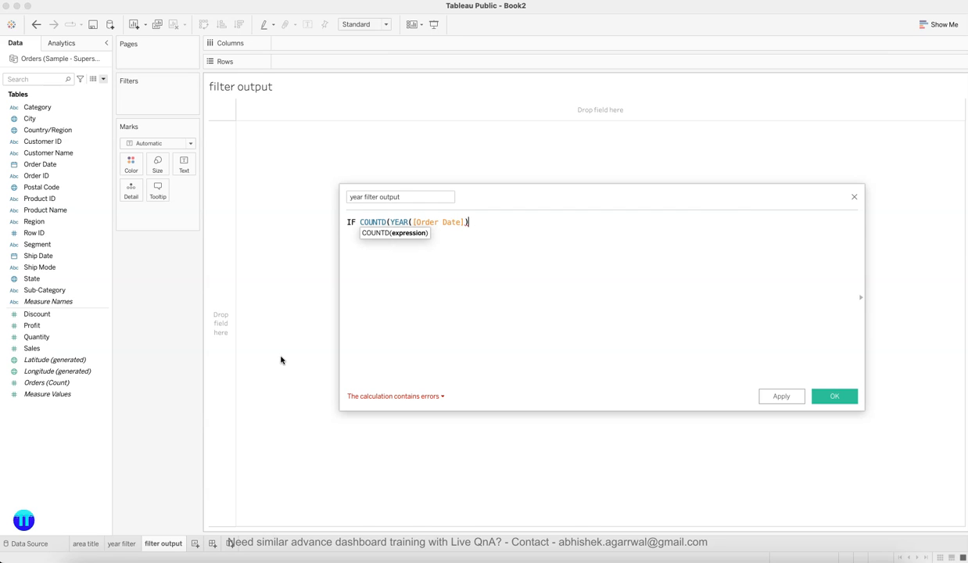
text() = )
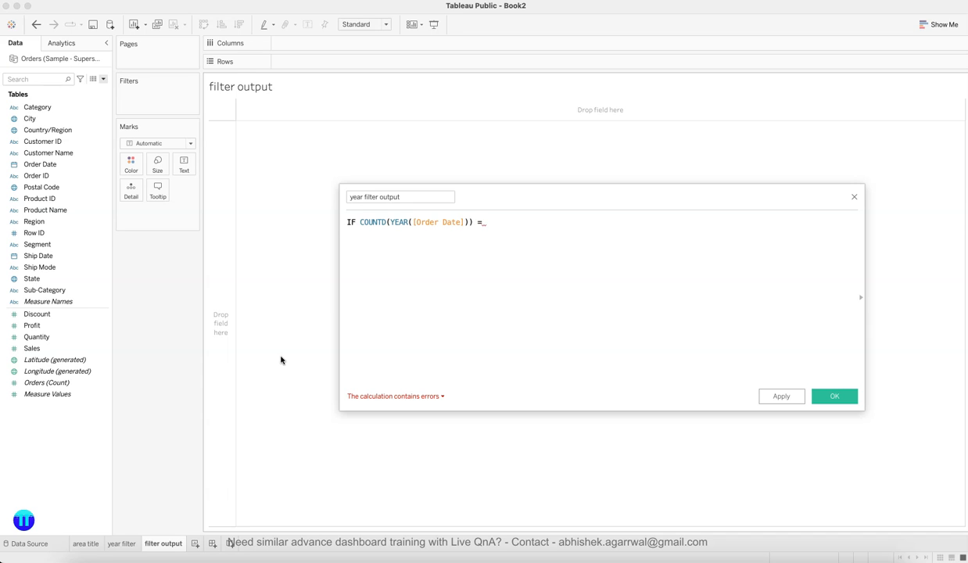
text(1)
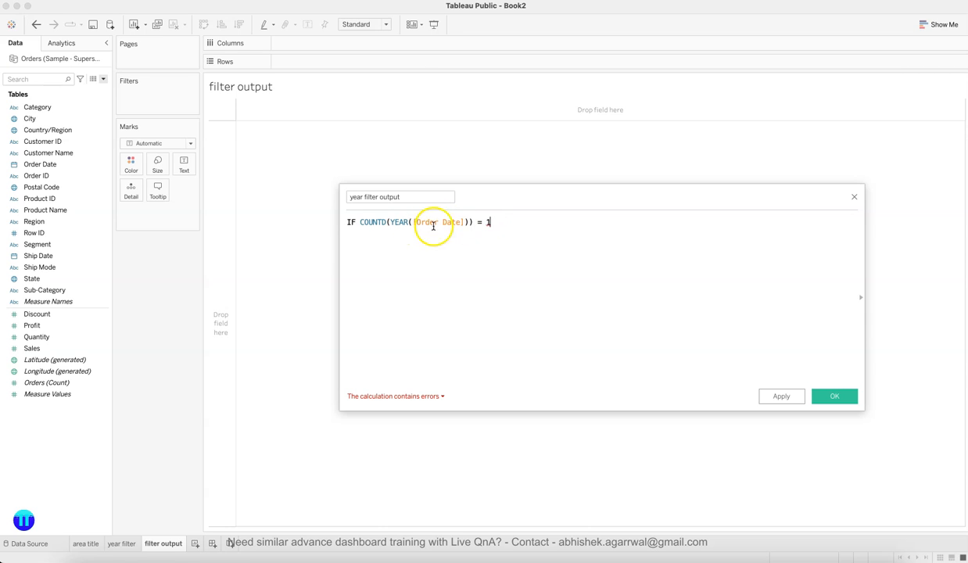
drag(396, 223, 467, 222)
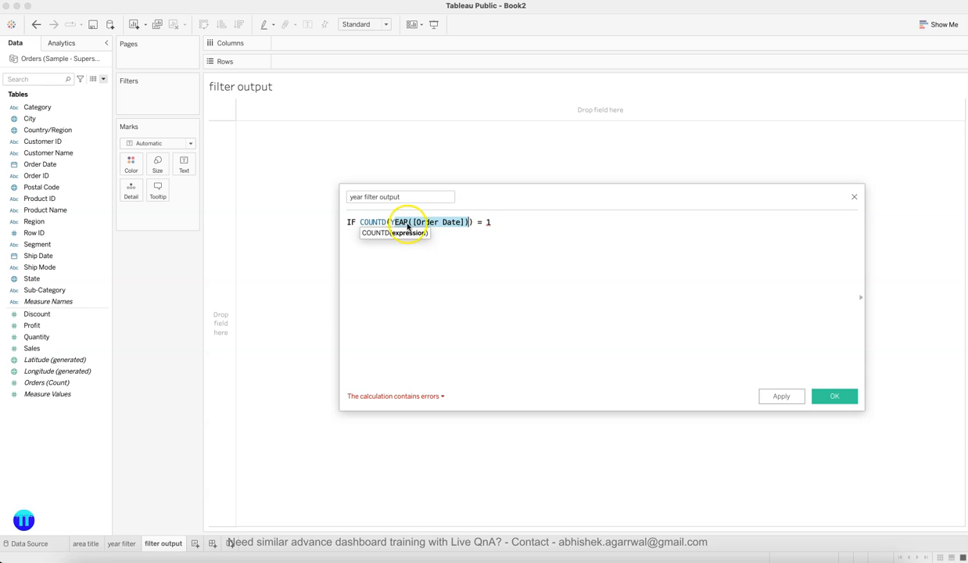
click(491, 222)
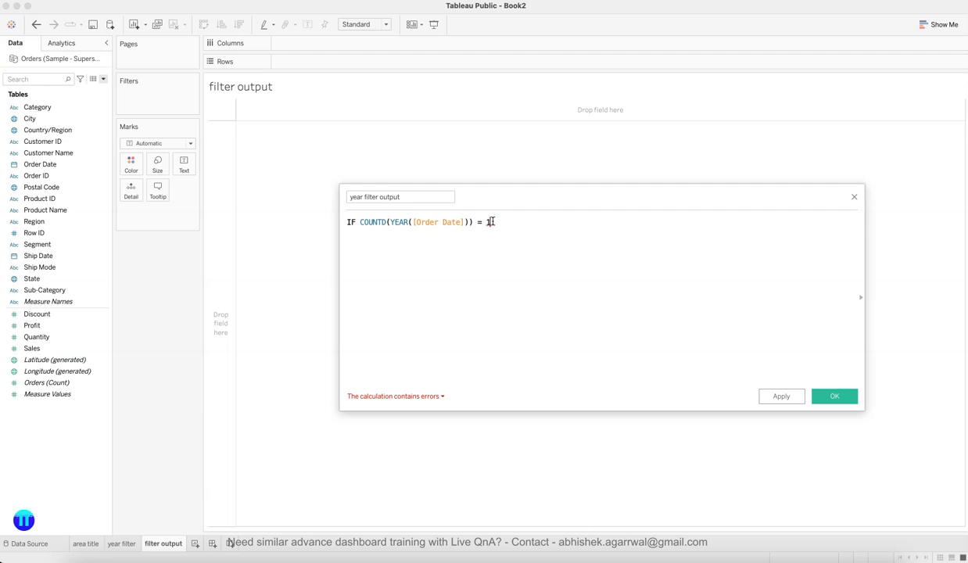
Add the result THEN YEAR([Order Date]) after the condition in the formula.
click(507, 250)
text(th)
key(Return)
text(ye)
key(Return)
text(drder)
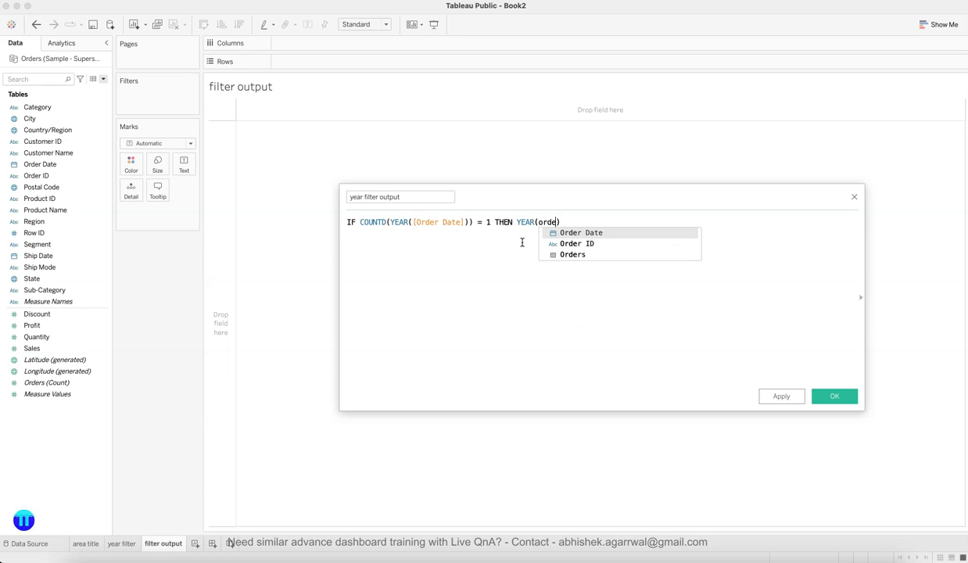
key(Return)
key(Right)
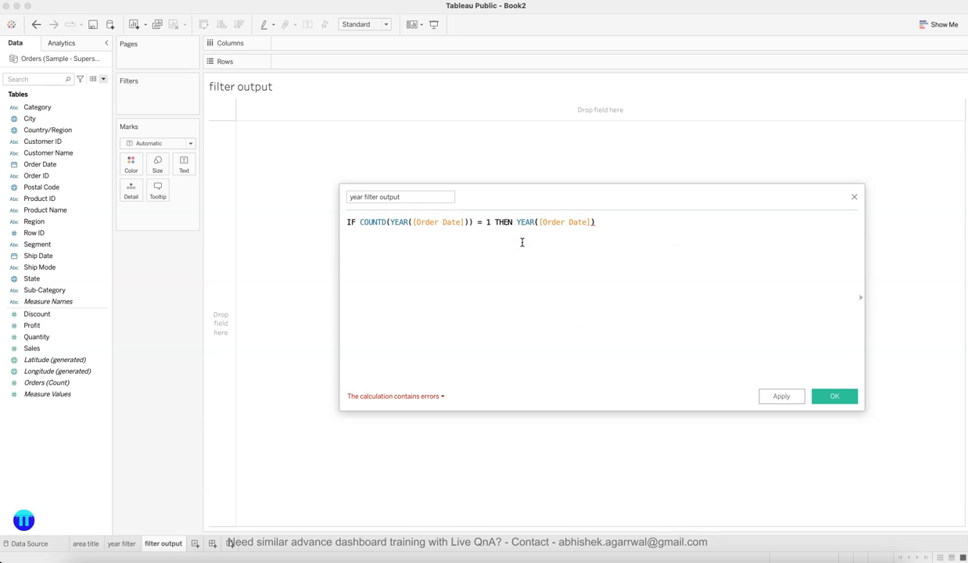
key(Left)
key(Left)
key(Left)
key(Left)
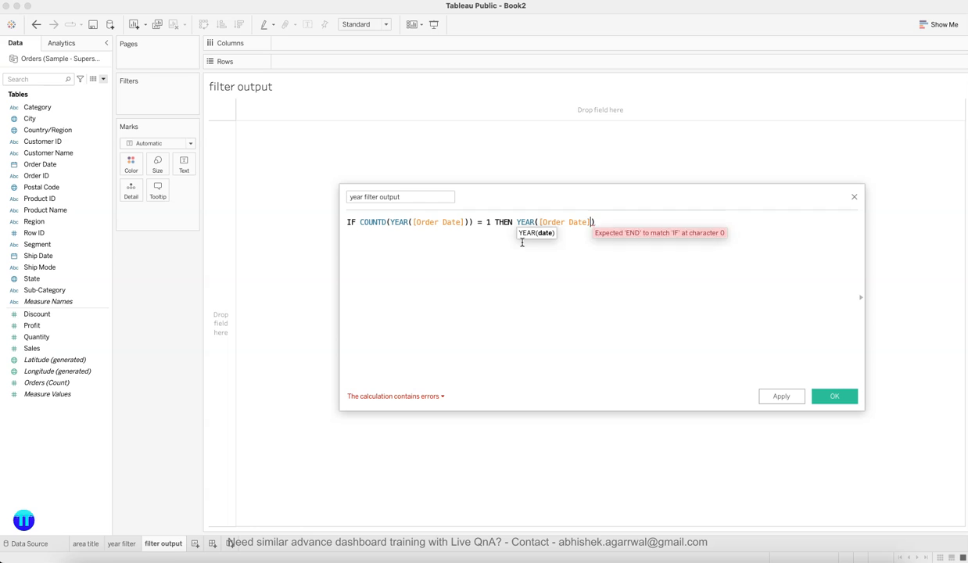
key(Right)
key(Right)
key(Right)
key(Right)
Add the alternative branch ELSE MIN(YEAR([Order Date])) followed by a plus sign.
text(el)
key(Return)
click(533, 223)
click(659, 220)
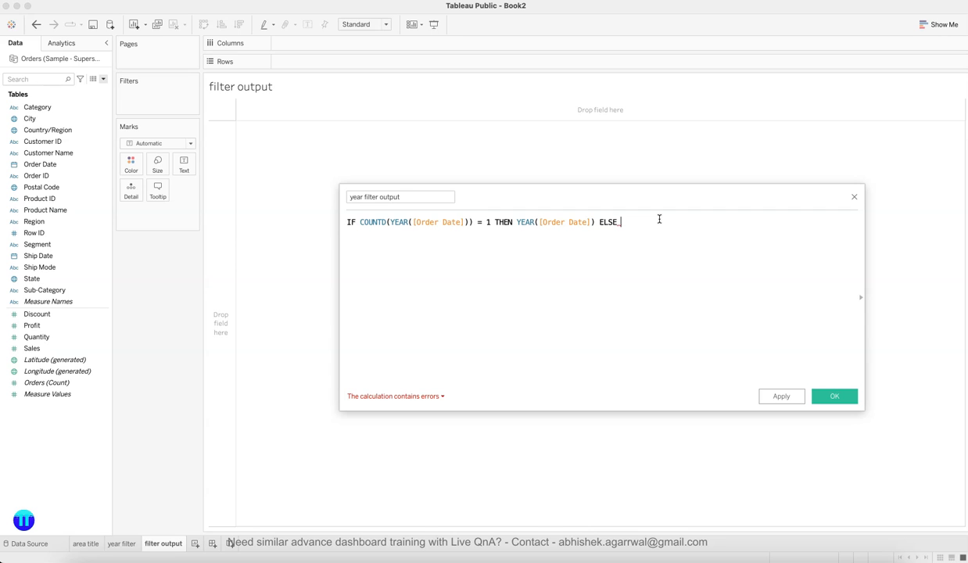
text(min)
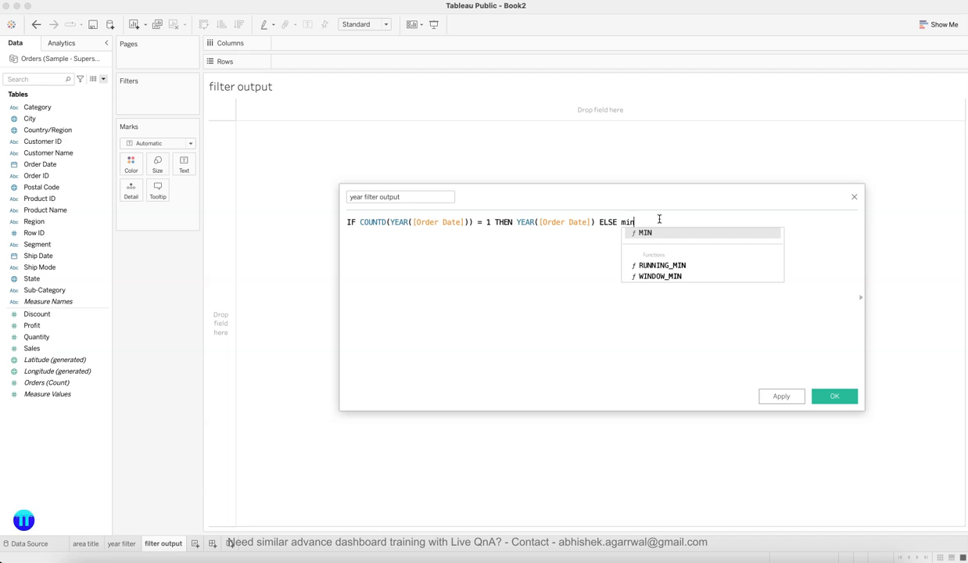
key(Return)
text(year)
key(Return)
text(ord)
key(Return)
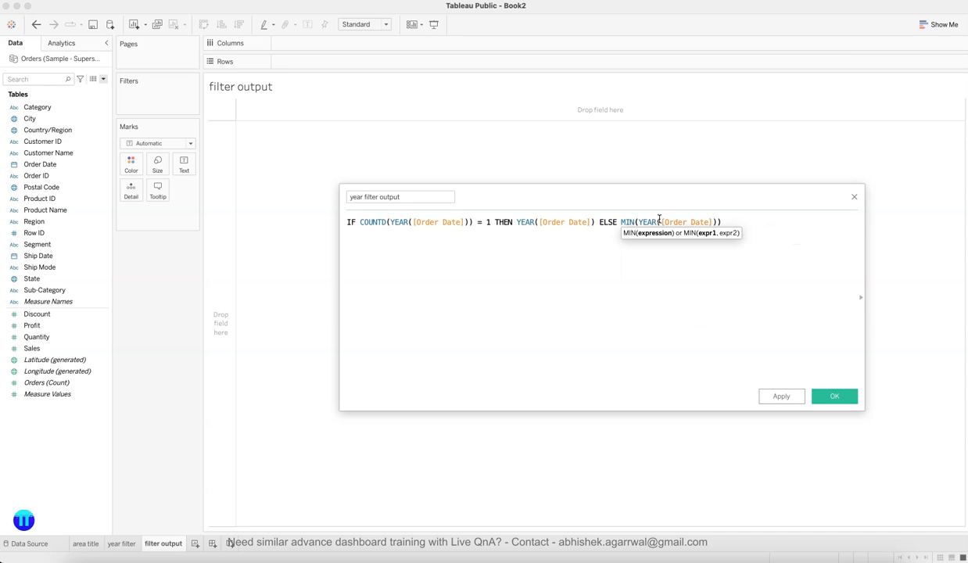
key(Right)
text(+ )
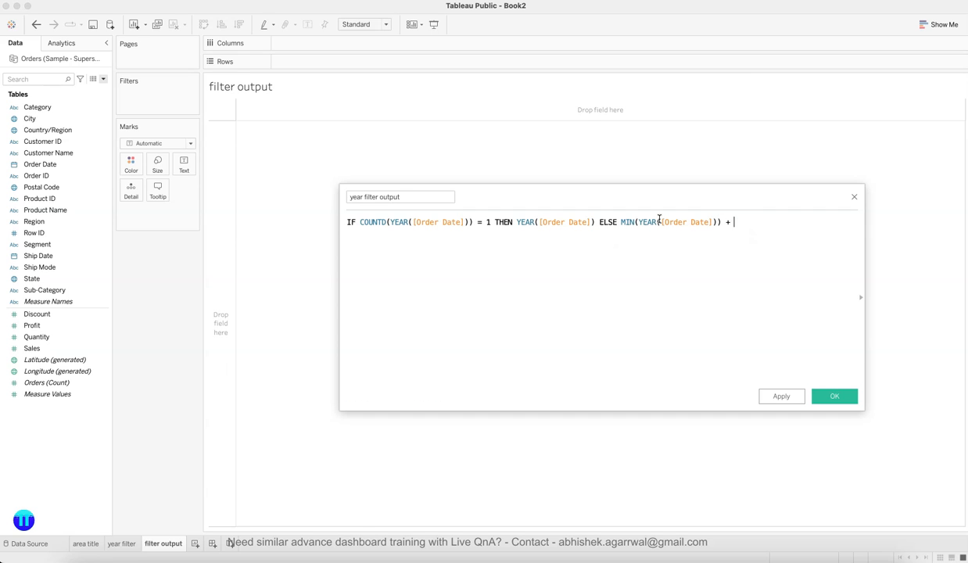
Extend the ELSE branch with " - " + MAX(YEAR([Order Date])) to build the year range.
text(" - " +)
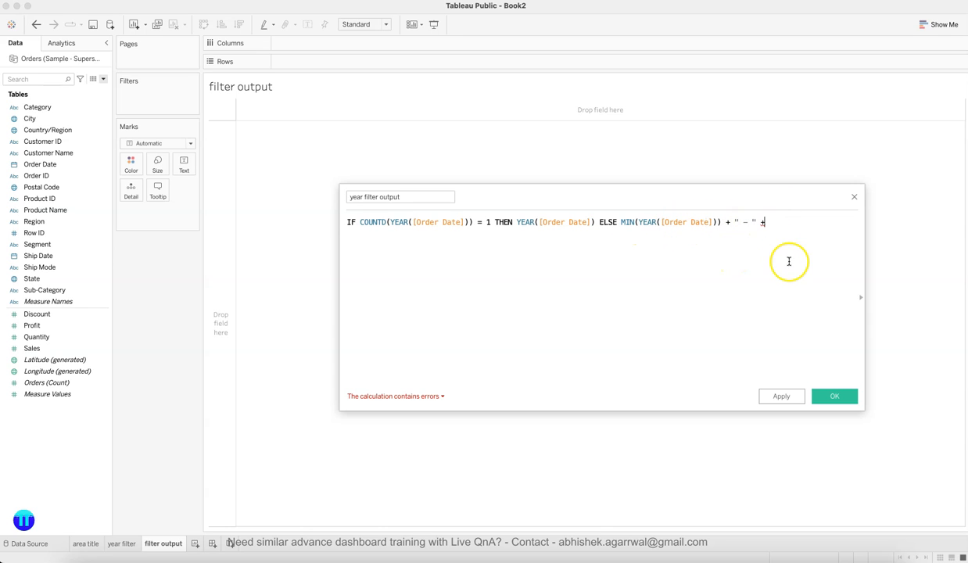
text(max)
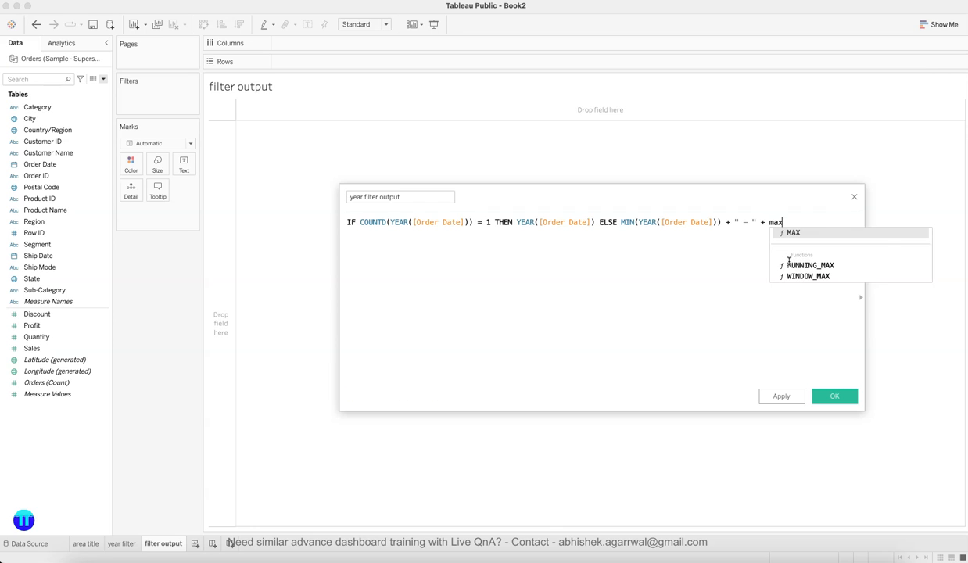
key(Return)
text(year)
key(Return)
text(orde)))
key(Return)
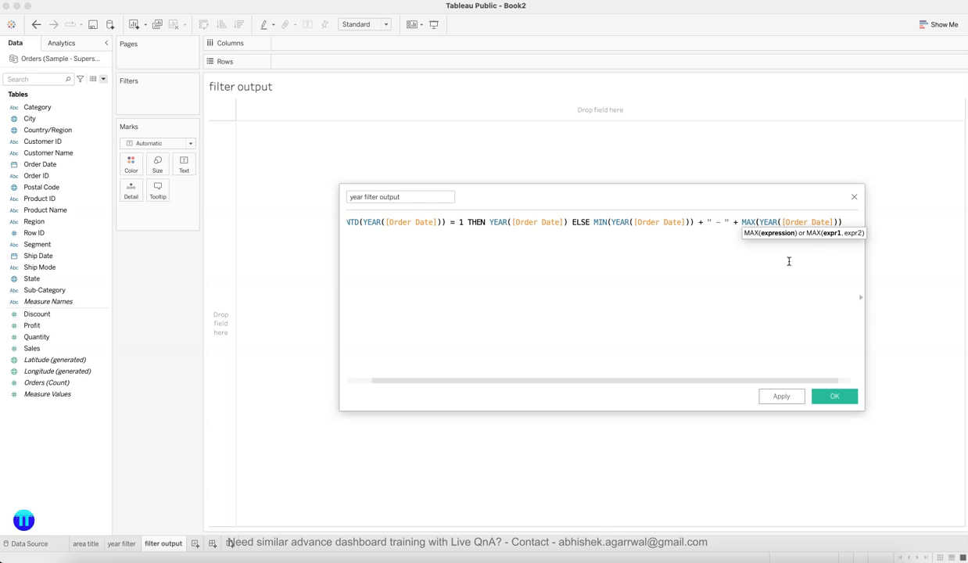
click(447, 222)
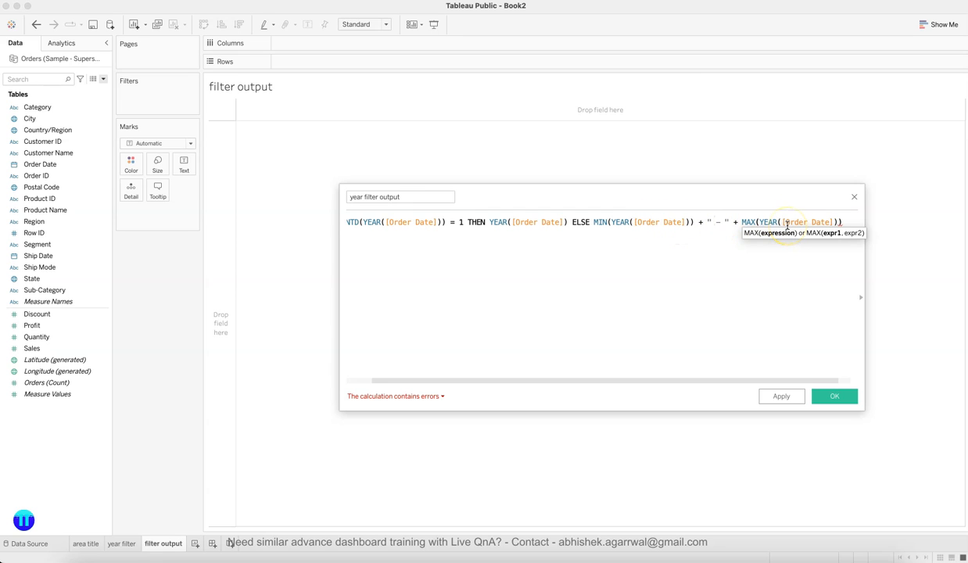
Close the formula with END and place ELSE and END each on a line of their own.
click(852, 222)
text(en)
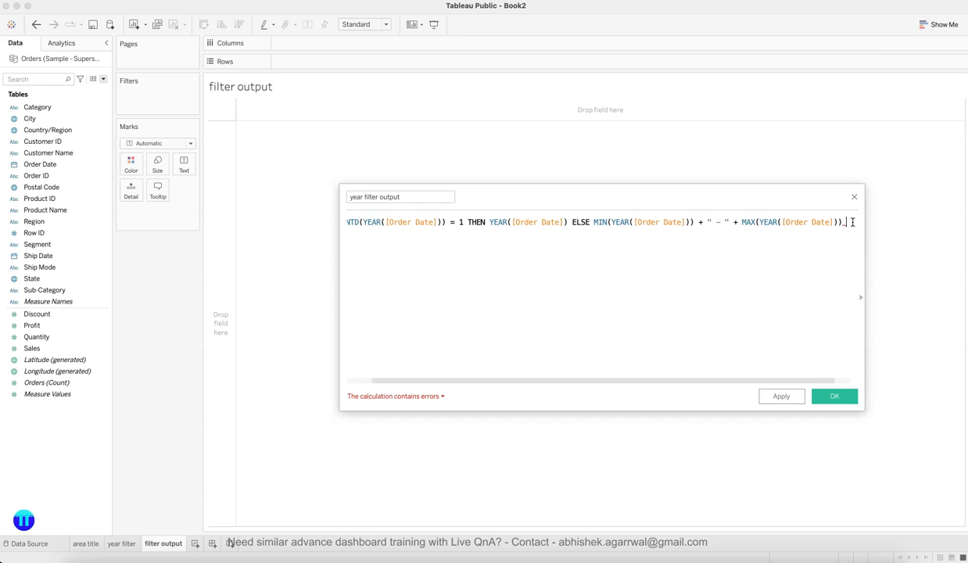
key(BackSpace)
key(BackSpace)
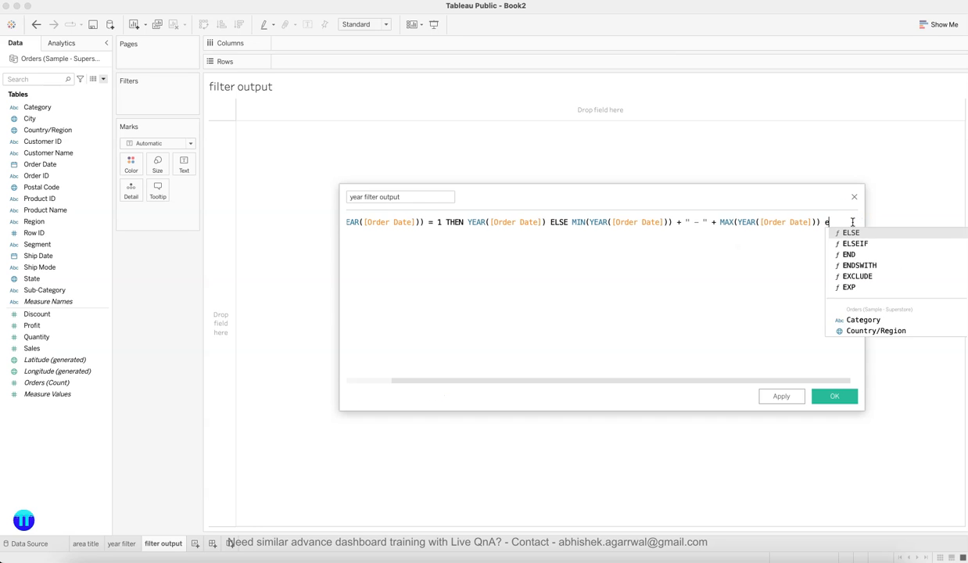
text(END)
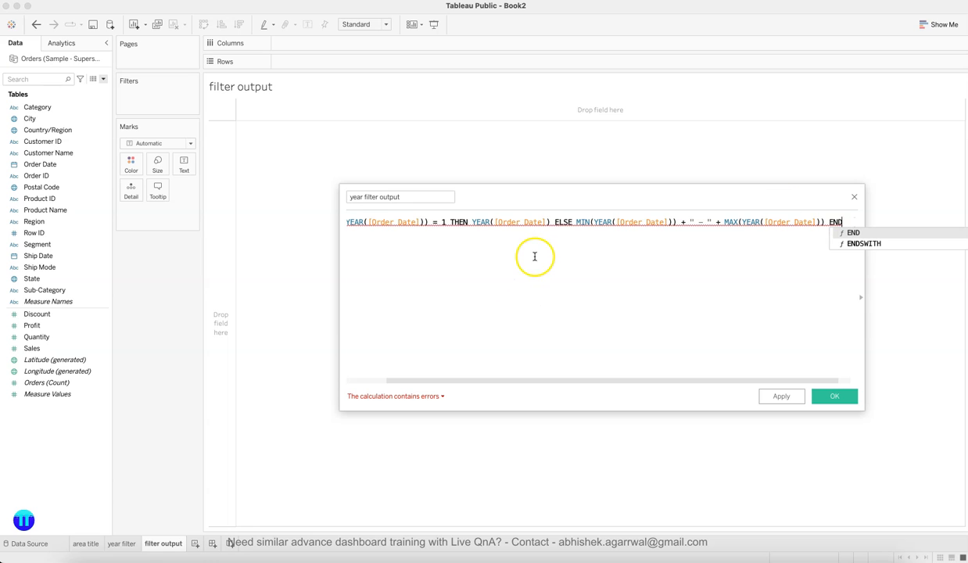
click(555, 223)
key(Return)
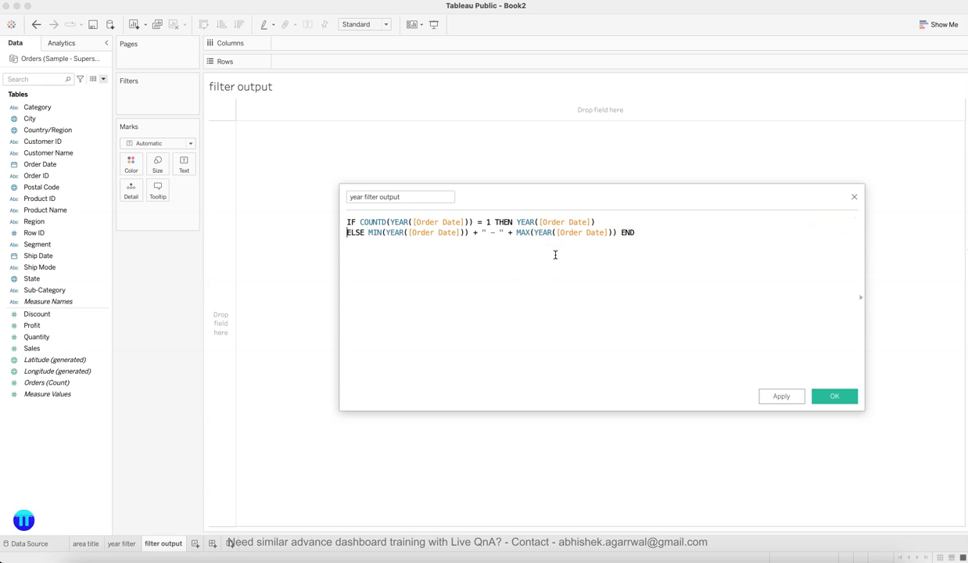
click(620, 232)
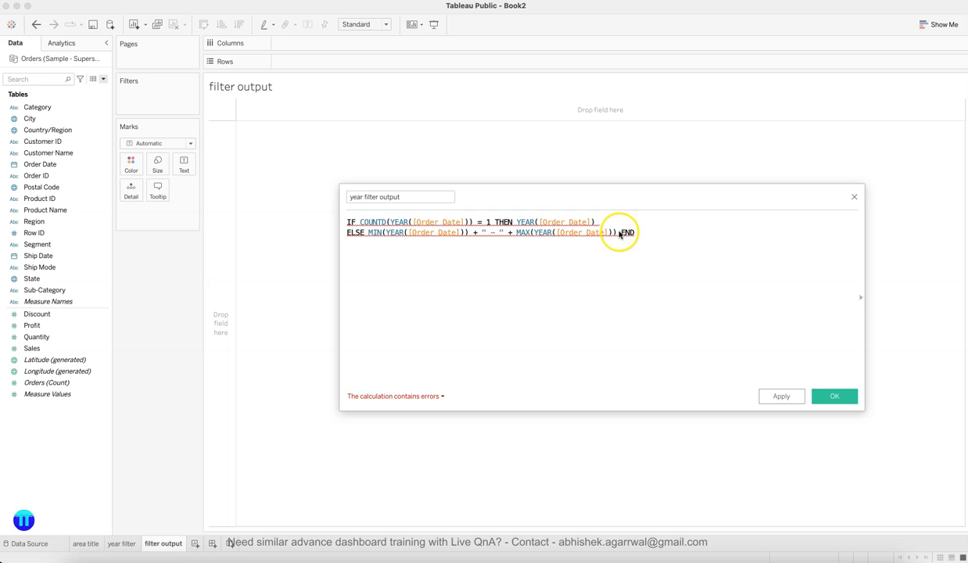
key(Return)
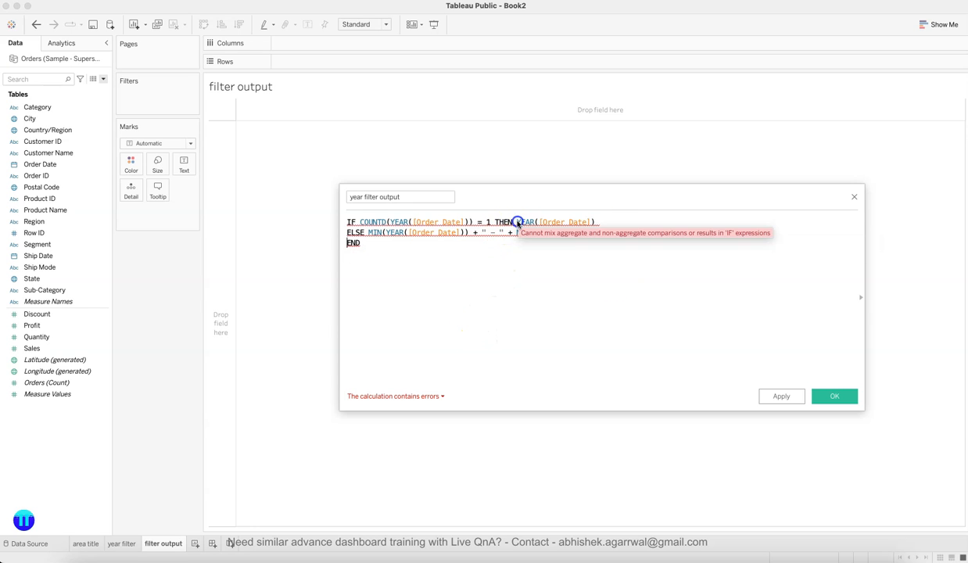
Check the calculation's error list and wrap the THEN branch's YEAR([Order Date]) in ATTR.
click(443, 395)
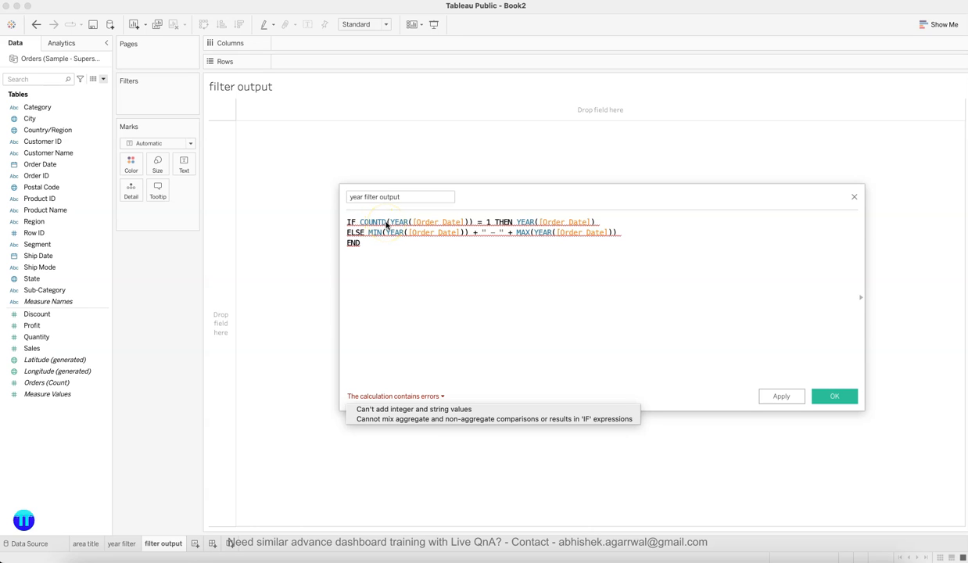
click(518, 229)
text(ATTR)
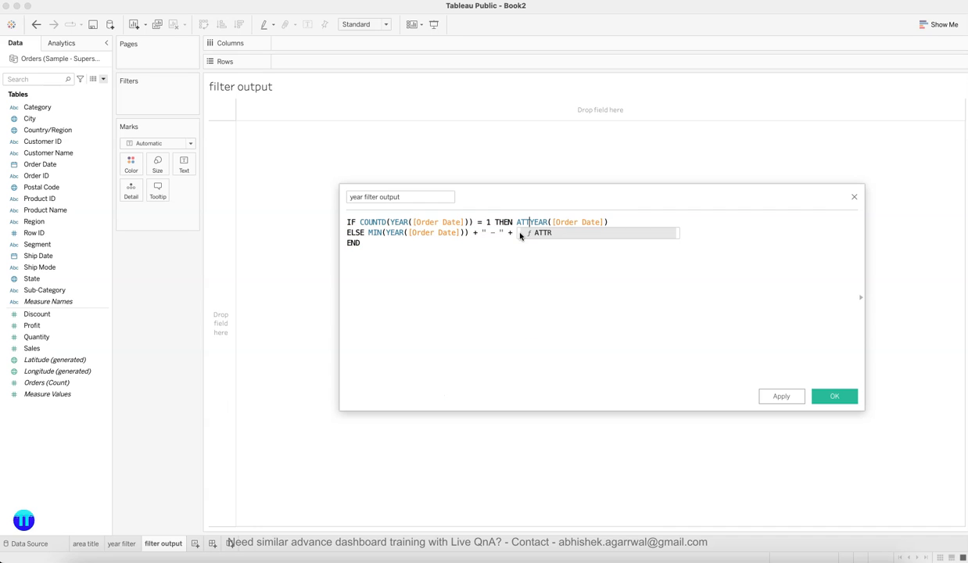
text(()
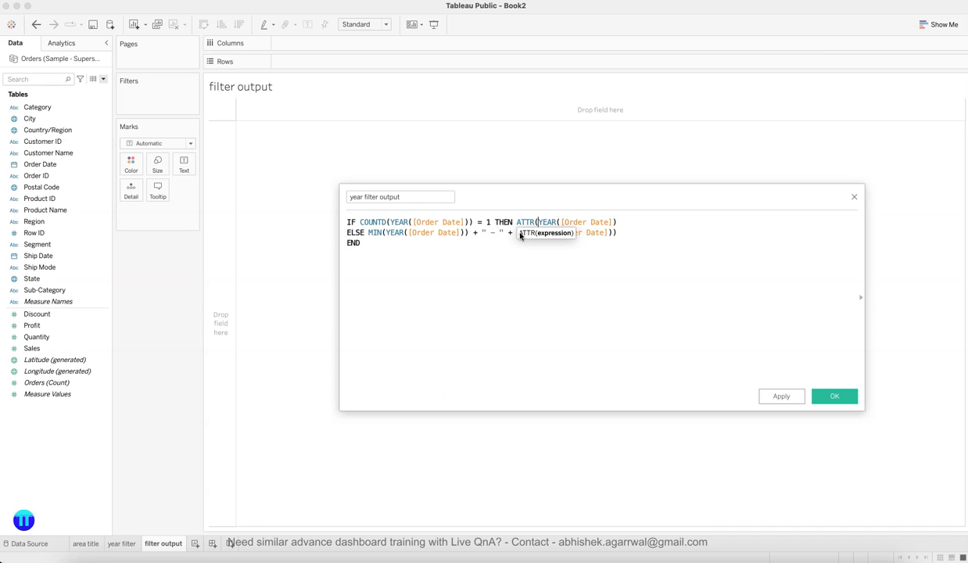
click(628, 221)
text())
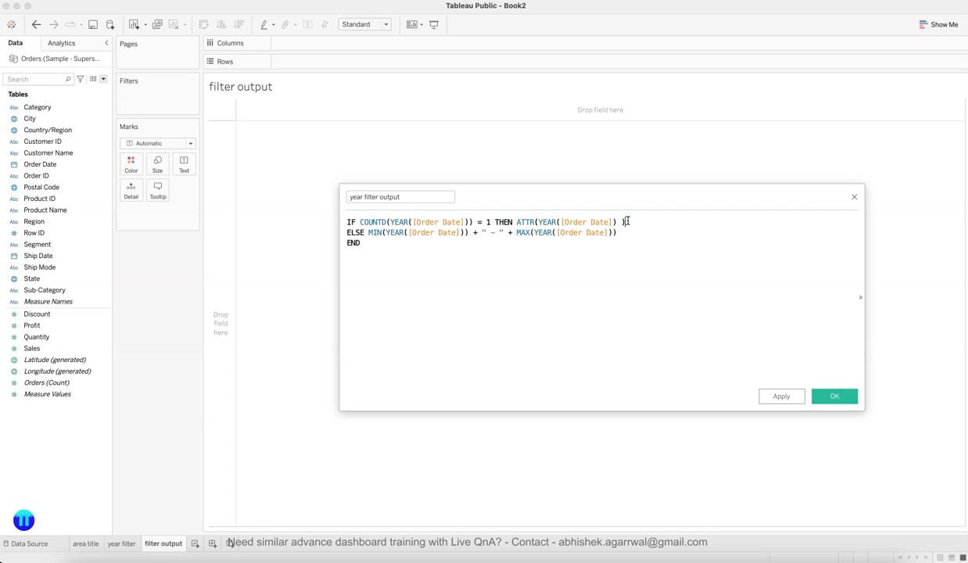
text())
Check the calculation's error list and wrap the THEN branch's YEAR([Order Date]) in STR inside ATTR.
click(441, 396)
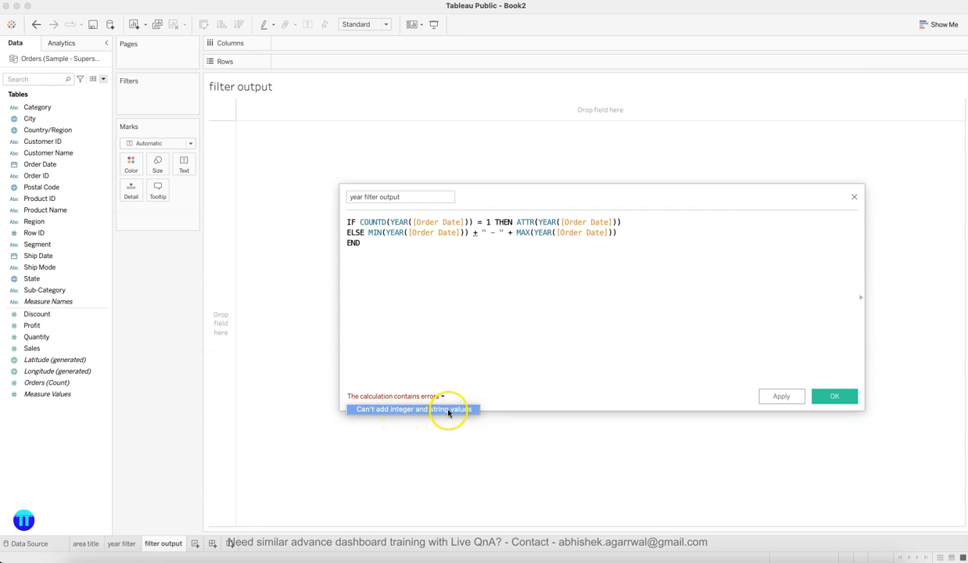
click(539, 223)
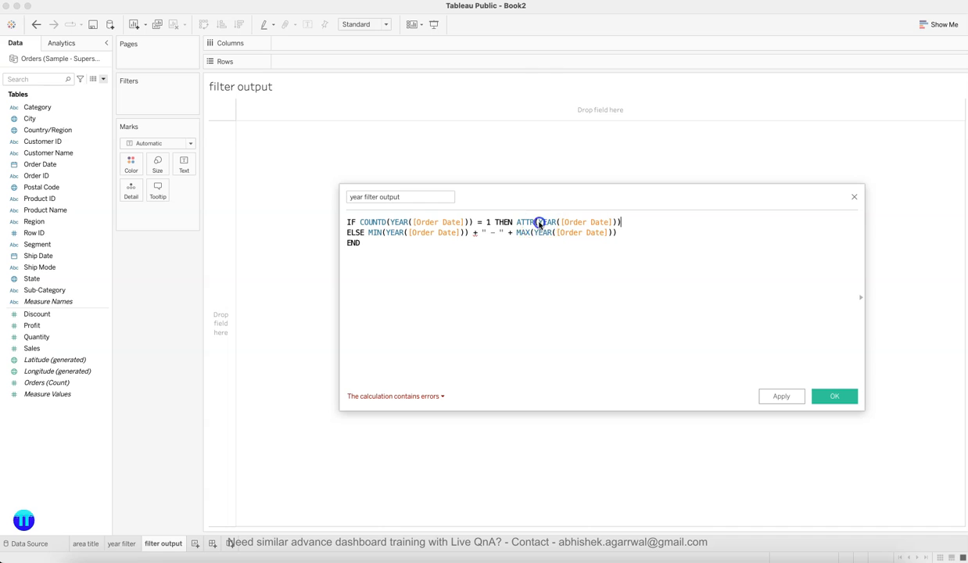
text(STR()
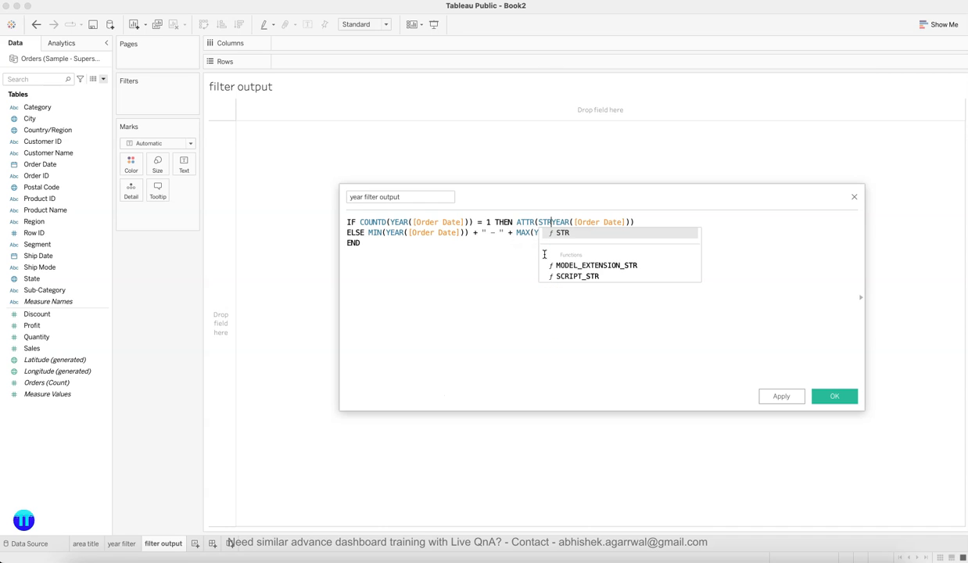
click(649, 221)
text())
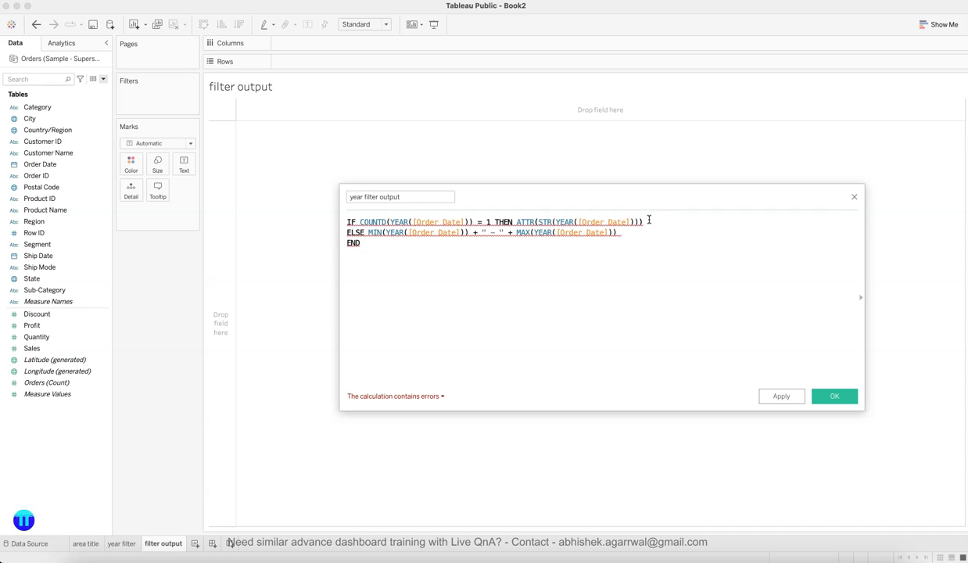
Recheck the formula's errors and wrap MIN(YEAR([Order Date])) in the ELSE branch in STR.
click(408, 397)
click(368, 233)
text(STR()
click(485, 233)
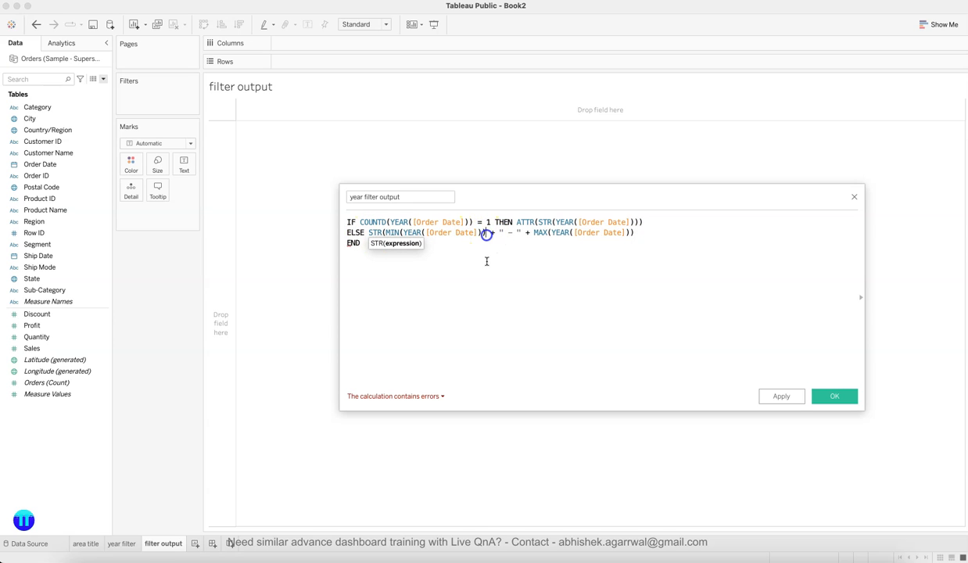
text())
Wrap MAX(YEAR([Order Date])) in STR and save the year filter output calculation.
click(537, 233)
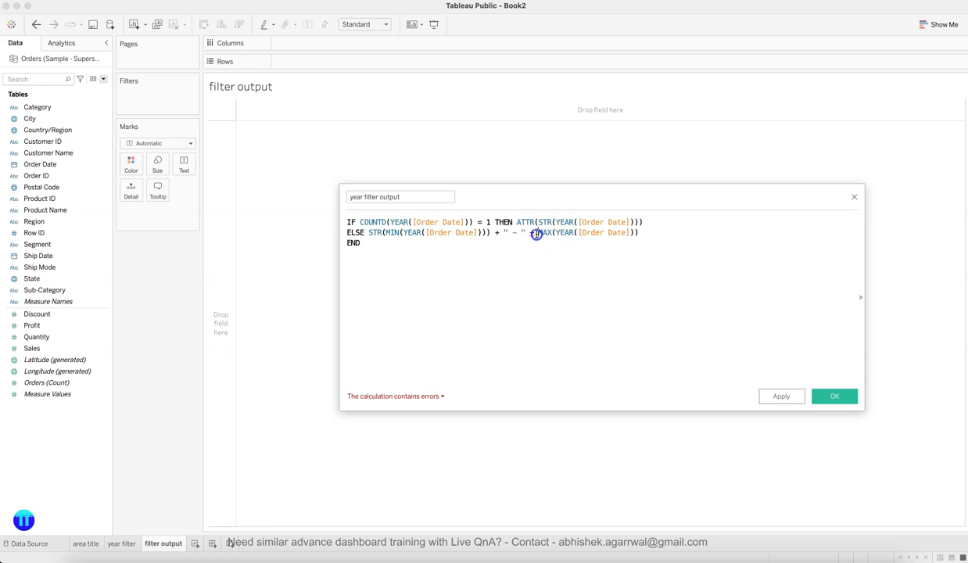
text(STR()
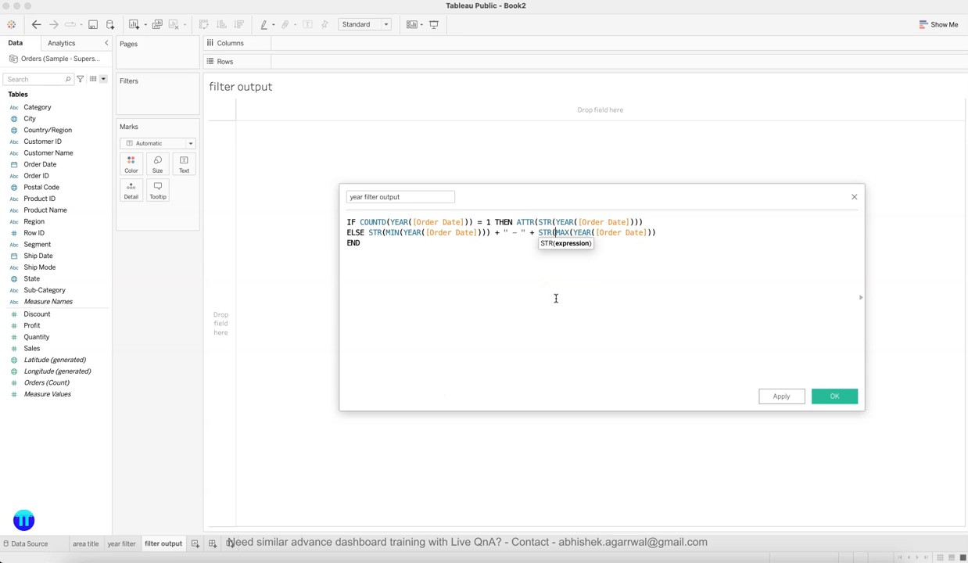
key(BackSpace)
text())
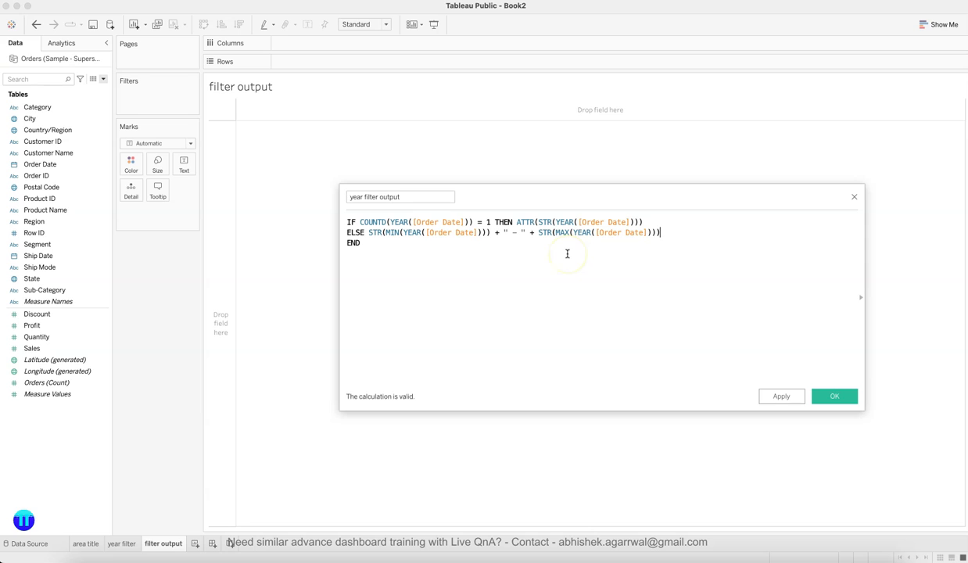
click(834, 396)
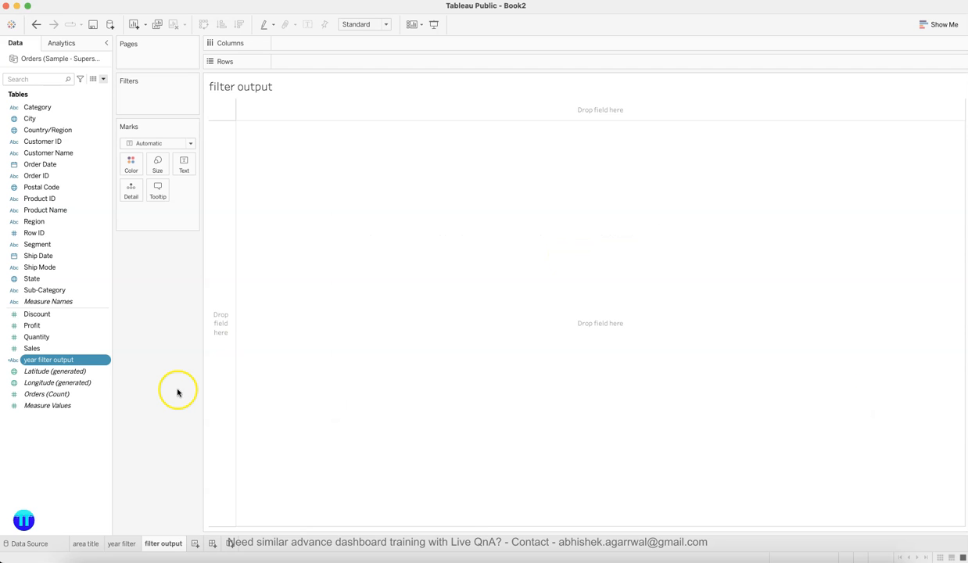
Show year filter output as the text mark on the filter output sheet and fit it to Entire View.
drag(87, 360, 182, 155)
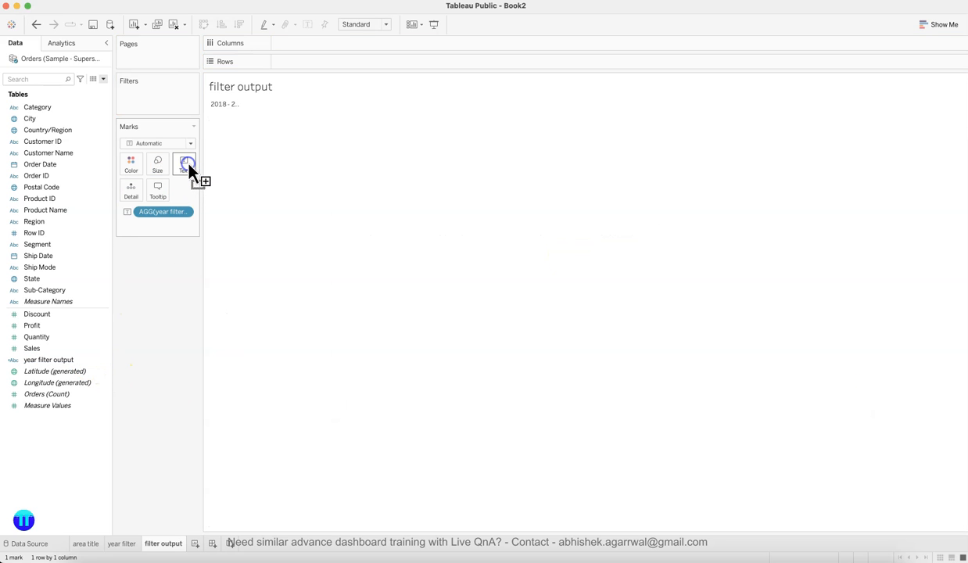
click(353, 24)
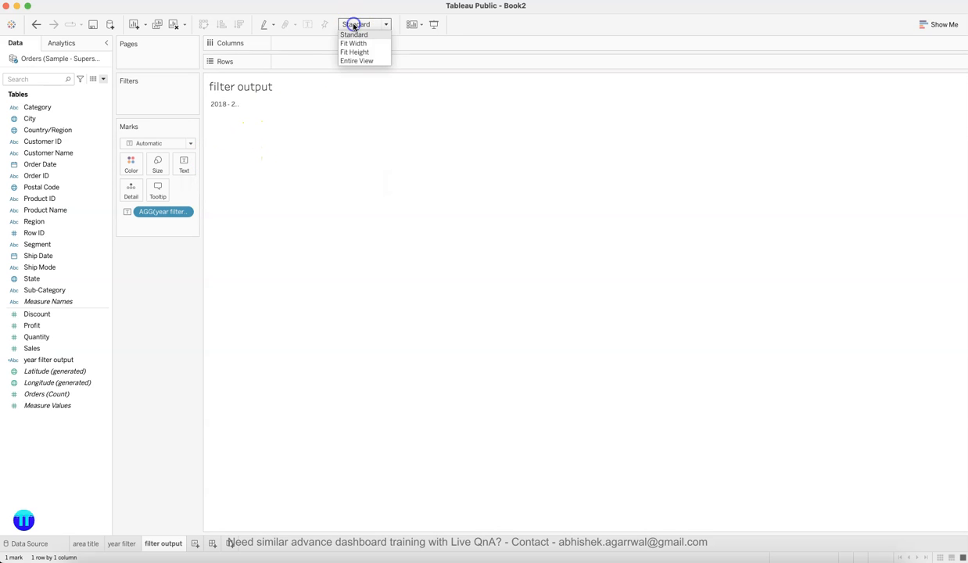
click(358, 60)
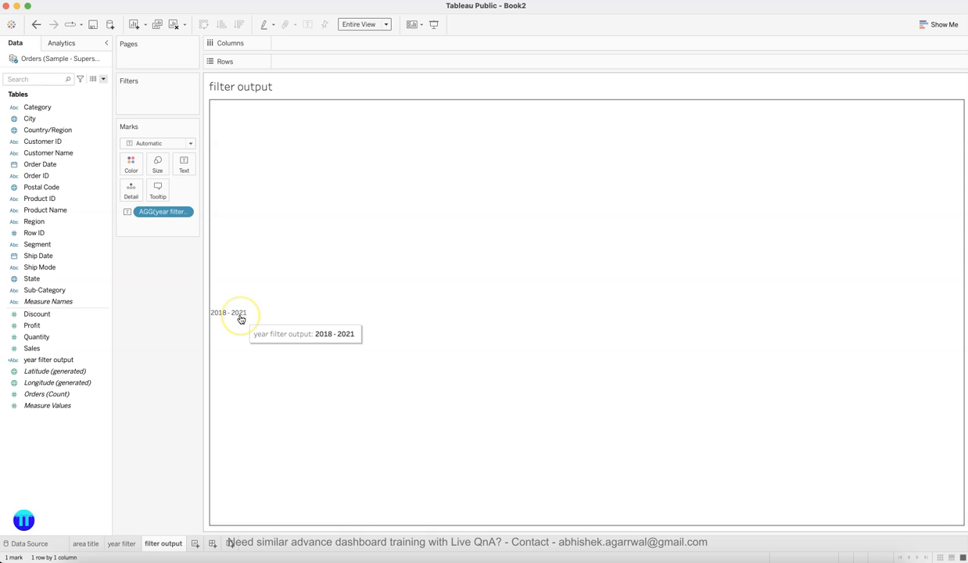
Toggle the 2018 mark on the year filter sheet and check the filter output sheet's text against it.
click(122, 543)
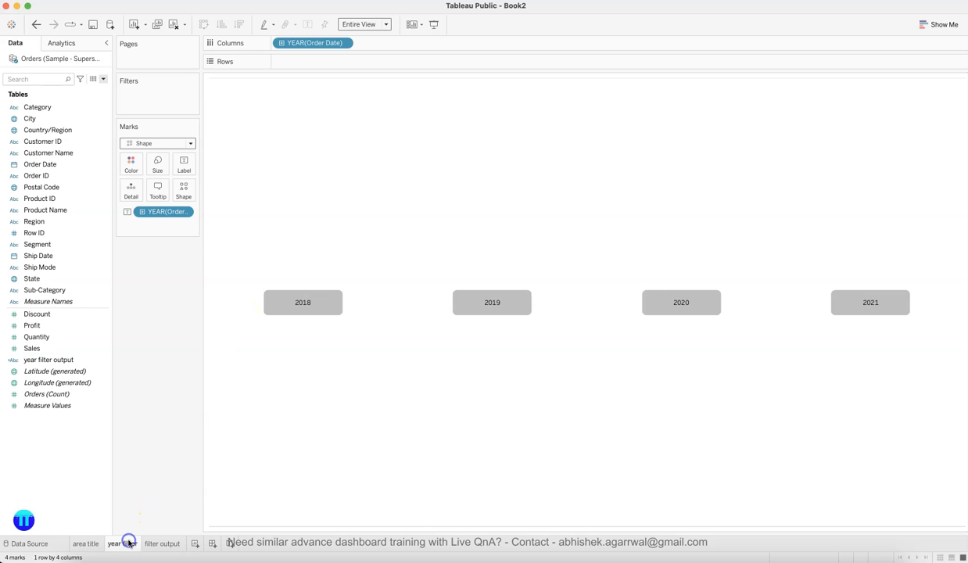
click(302, 305)
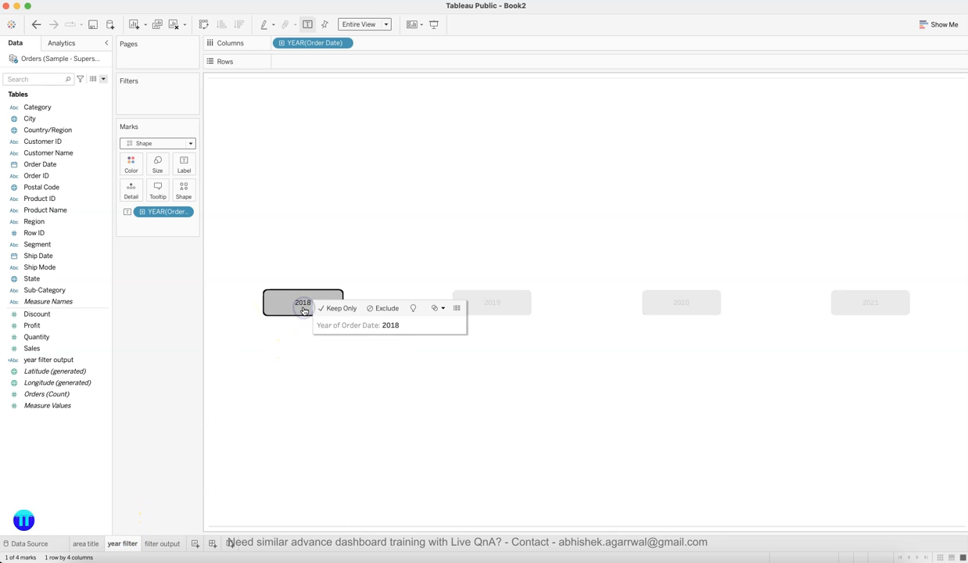
click(172, 545)
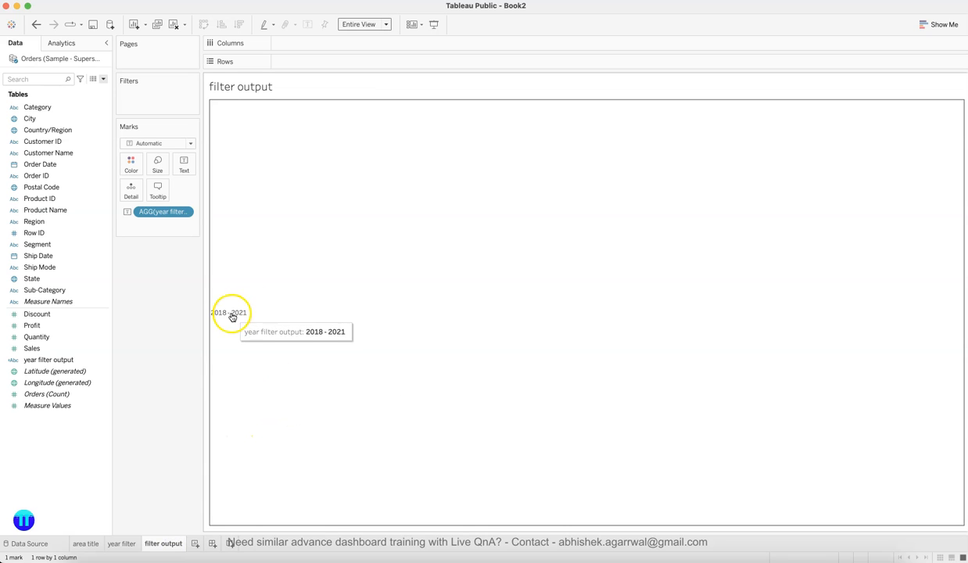
click(125, 544)
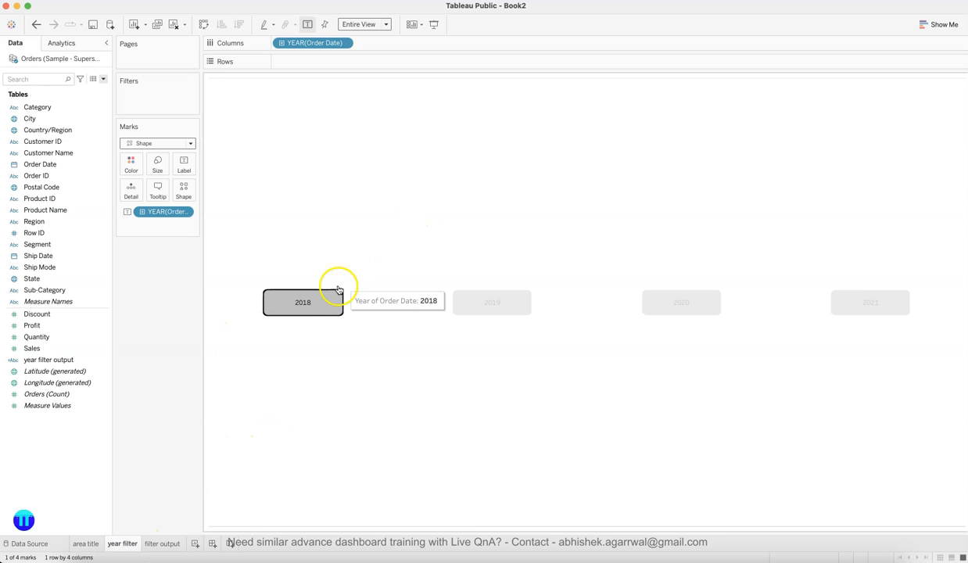
click(319, 305)
click(162, 544)
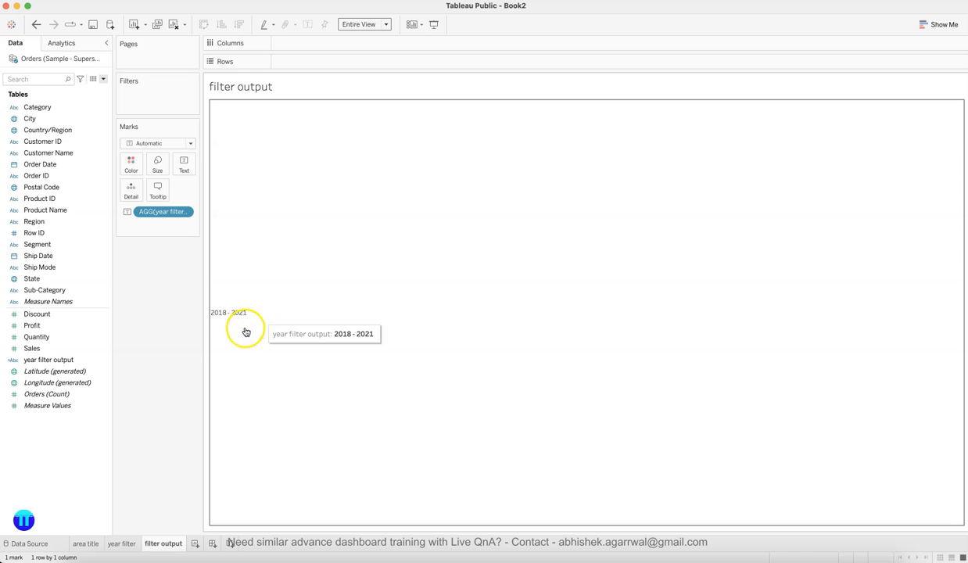
click(192, 545)
click(124, 545)
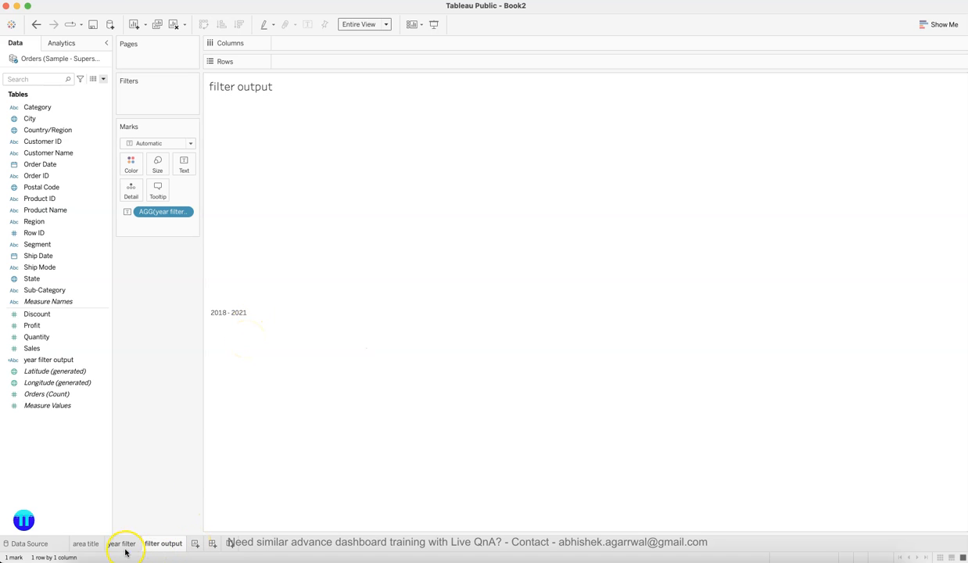
click(152, 545)
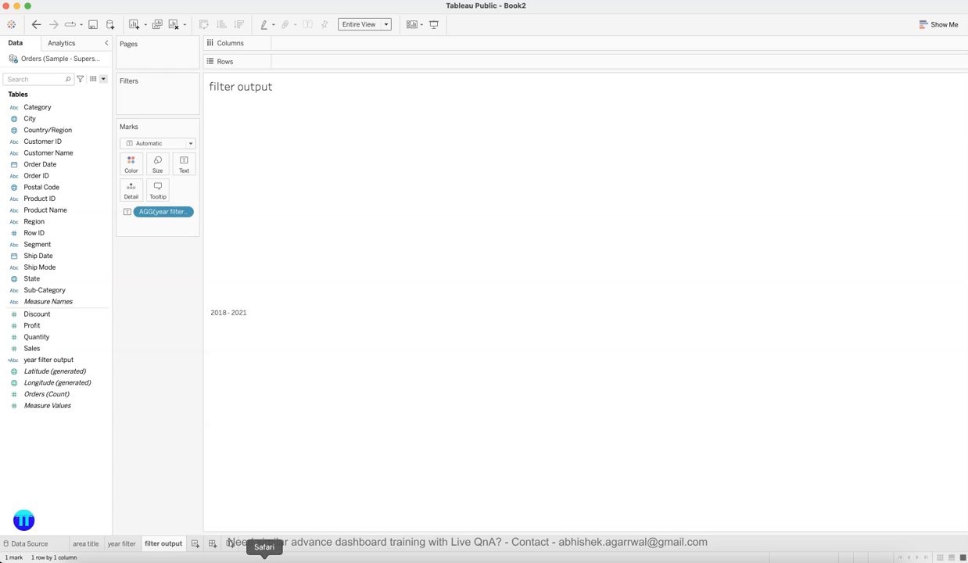
Switch to Safari and examine the sections of the reference Sample Superstore - Sales Performance dashboard, from Sales by Region down to Top Manufacturers.
click(264, 556)
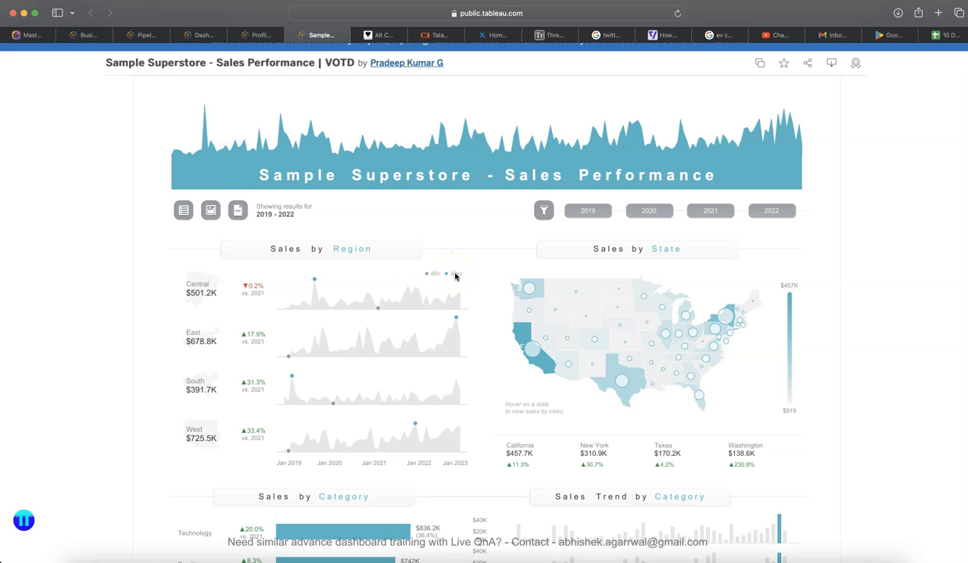
scroll(455, 276, down, 1)
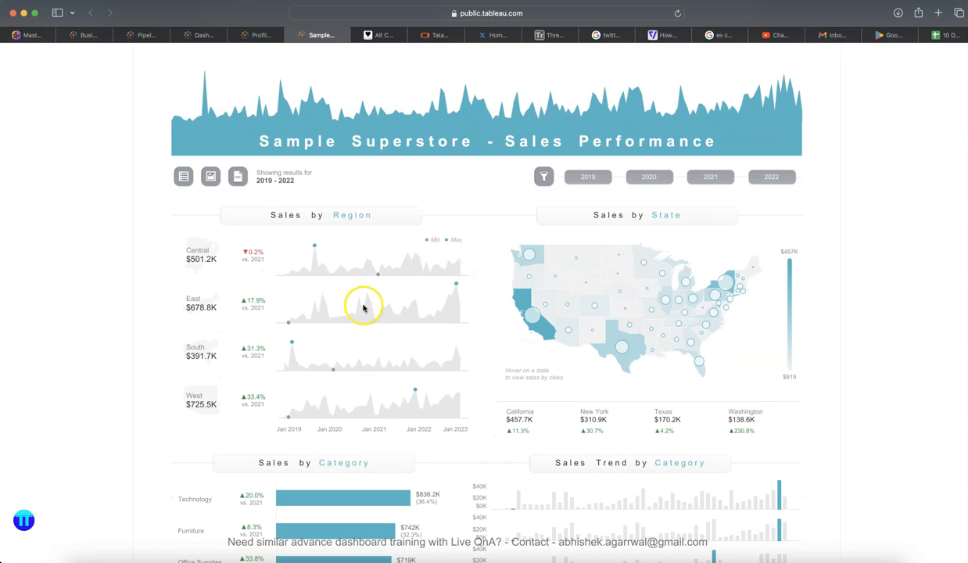
scroll(271, 354, down, 2)
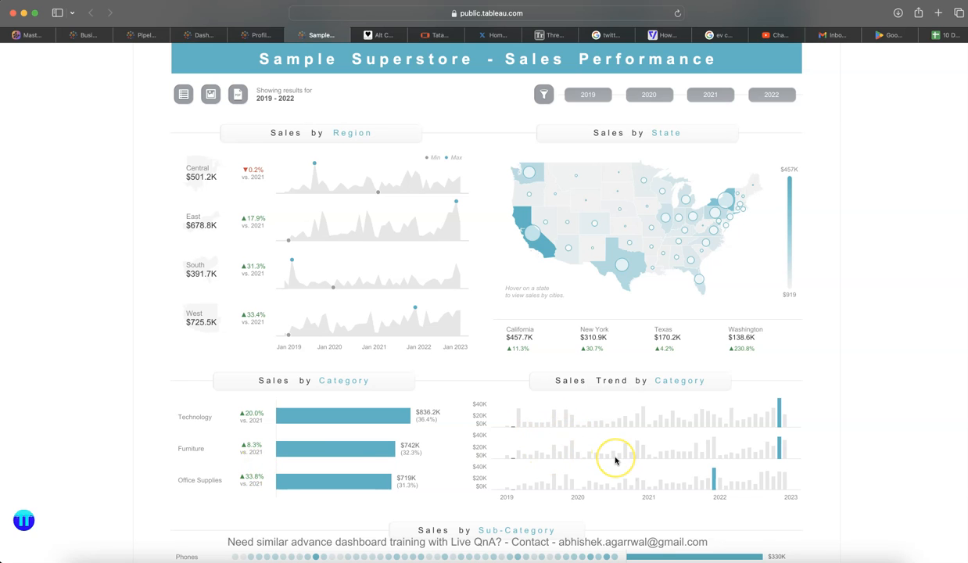
scroll(614, 460, down, 10)
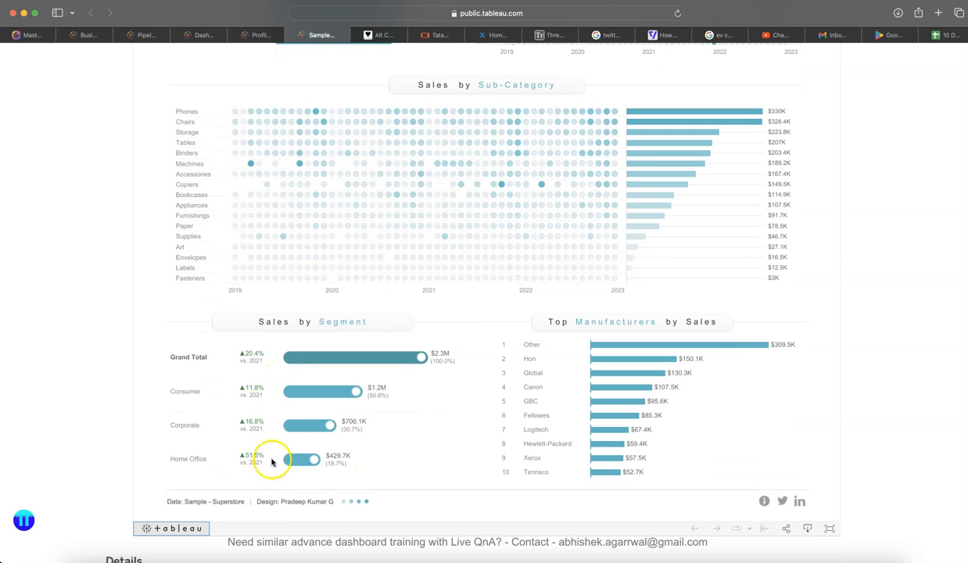
scroll(275, 438, up, 5)
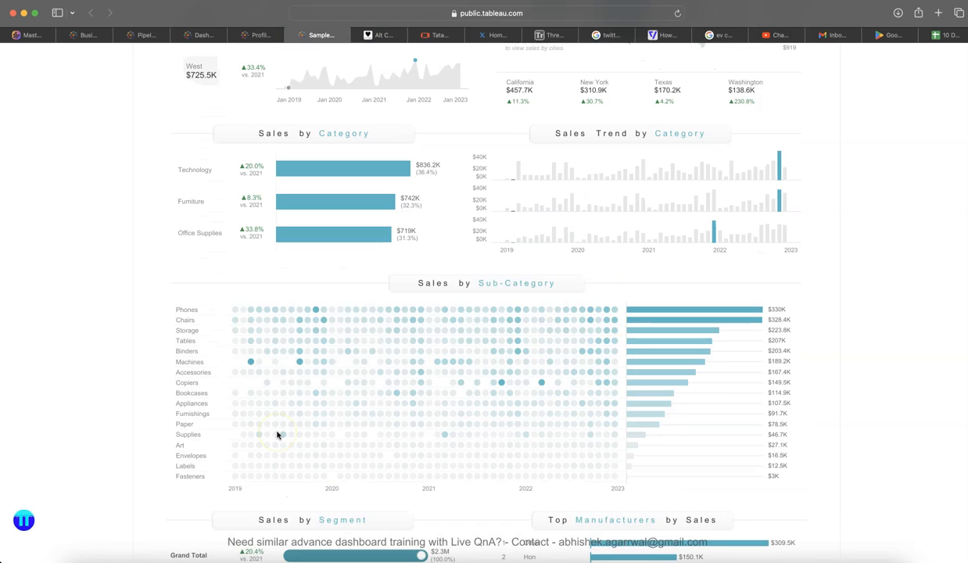
scroll(278, 434, up, 7)
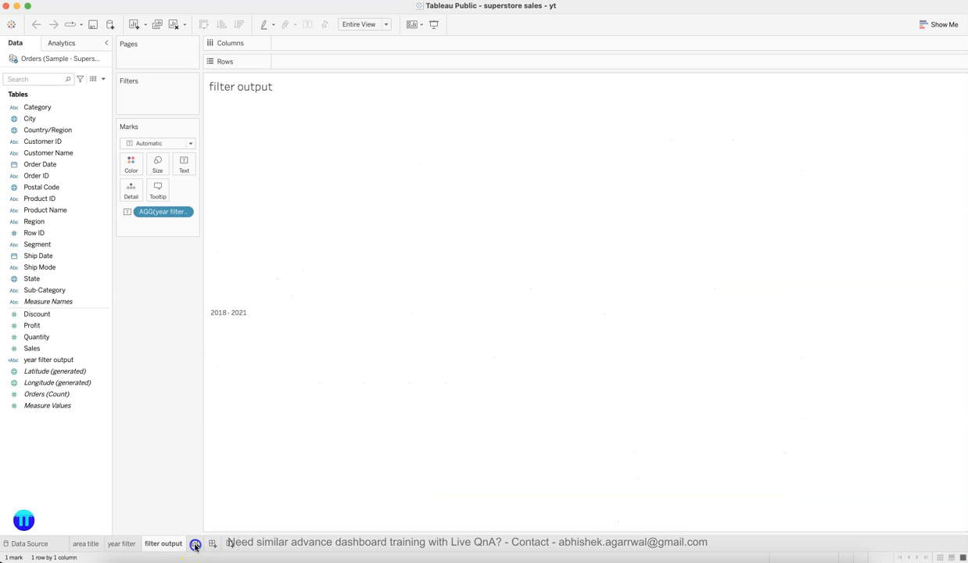
Add a new worksheet to the Tableau workbook and name it region map.
click(195, 544)
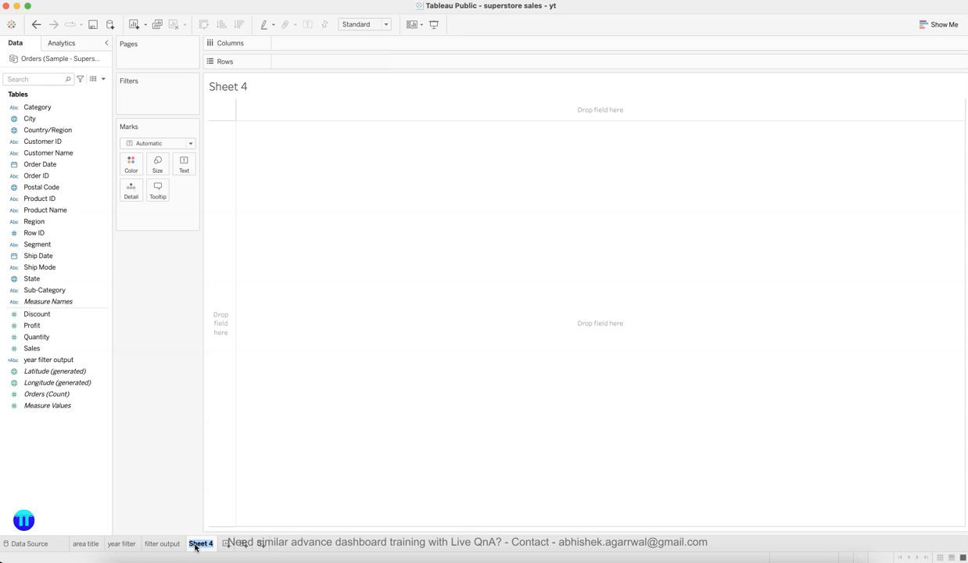
text(region map)
key(Return)
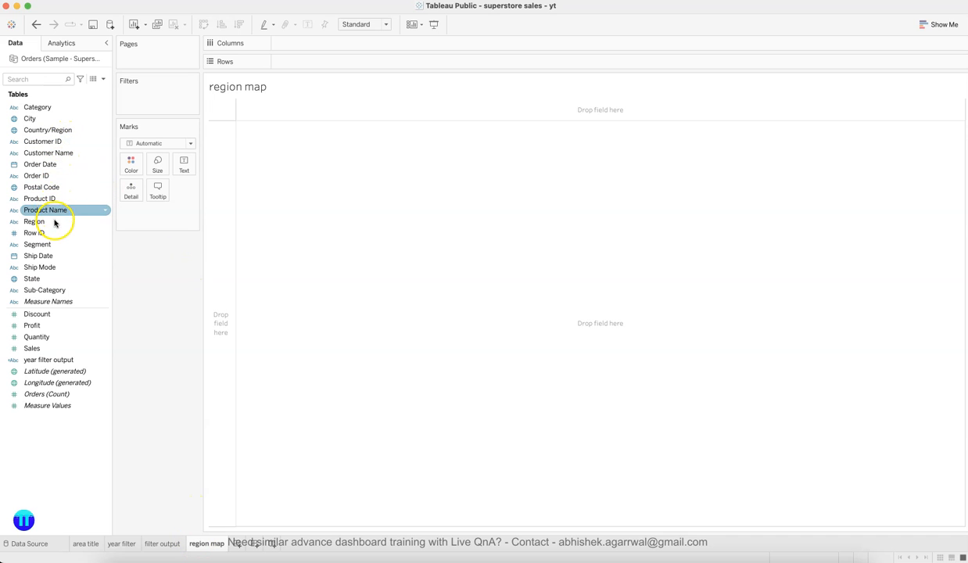
Place Region on the rows and also as the text mark of the region map sheet.
drag(55, 222, 289, 59)
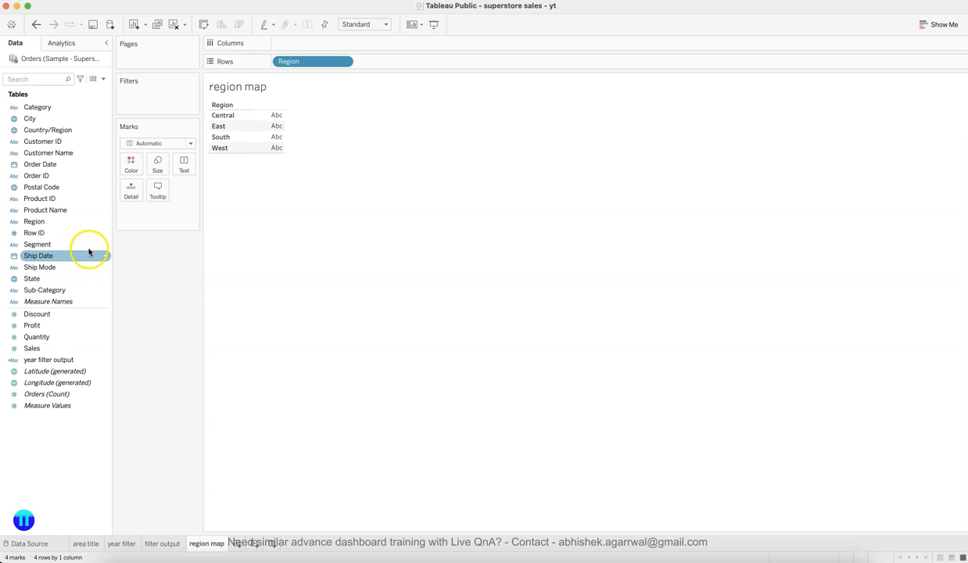
drag(63, 223, 188, 169)
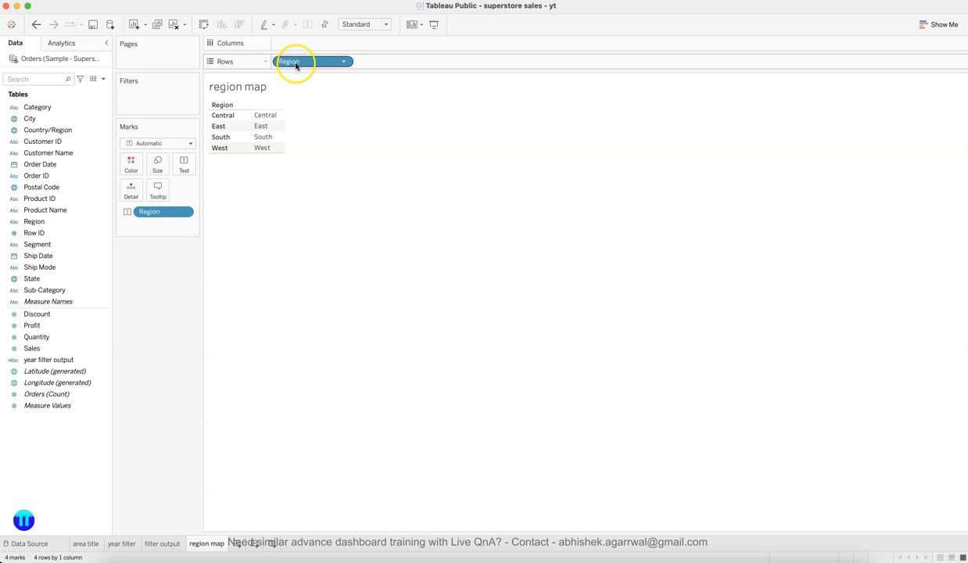
click(43, 224)
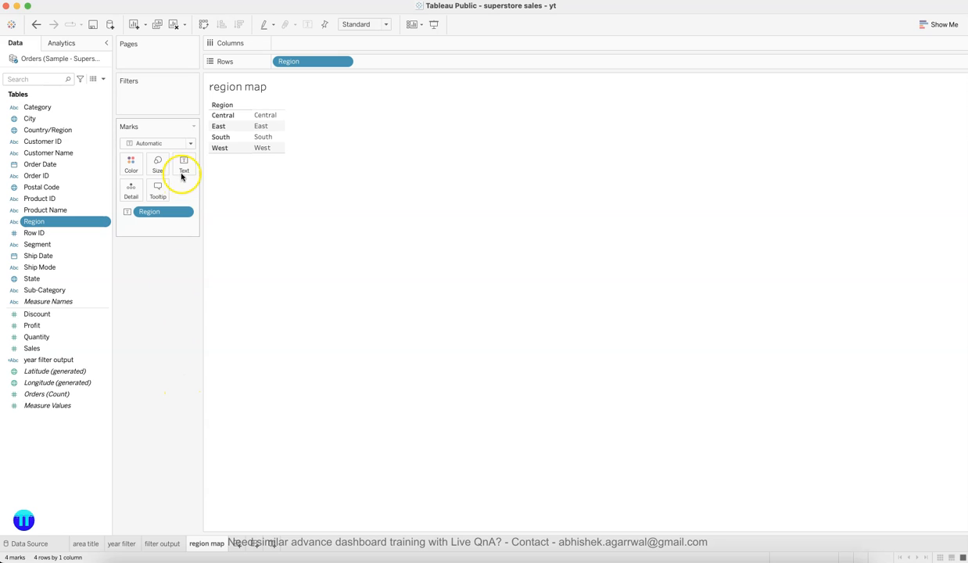
Change the mark type to Map and fit the region map sheet to Entire View.
click(190, 143)
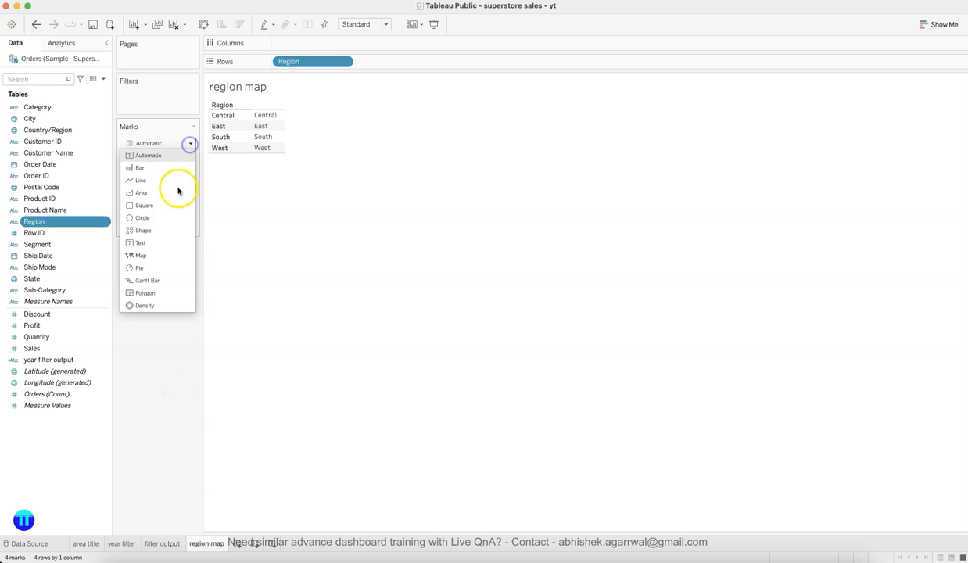
click(173, 254)
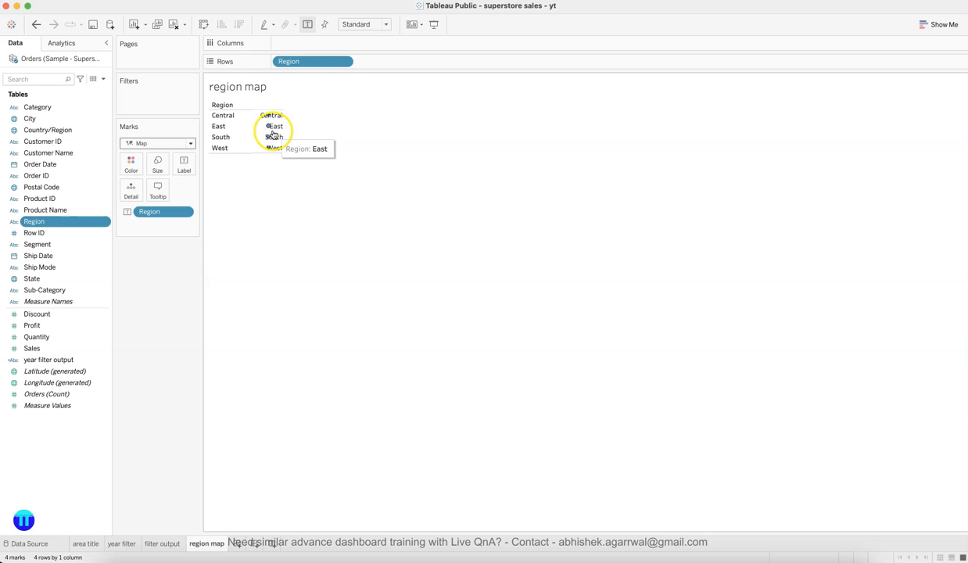
click(356, 25)
click(361, 60)
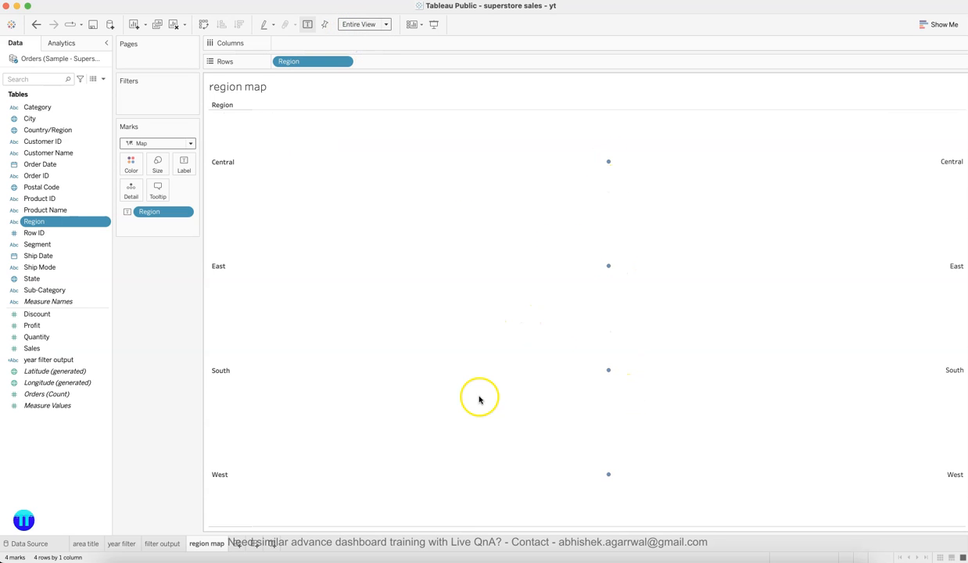
Give the Region field a geographic role created from State.
click(44, 226)
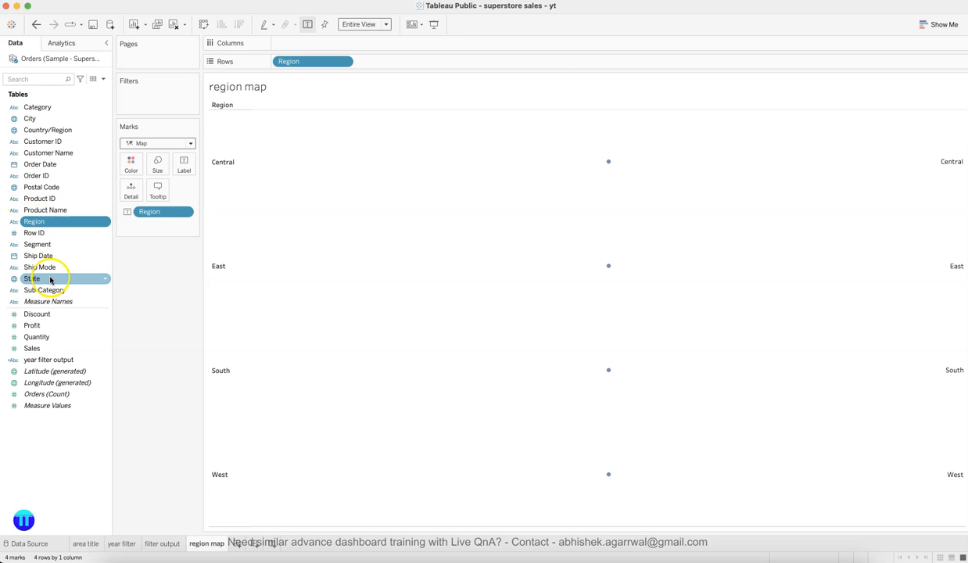
click(104, 224)
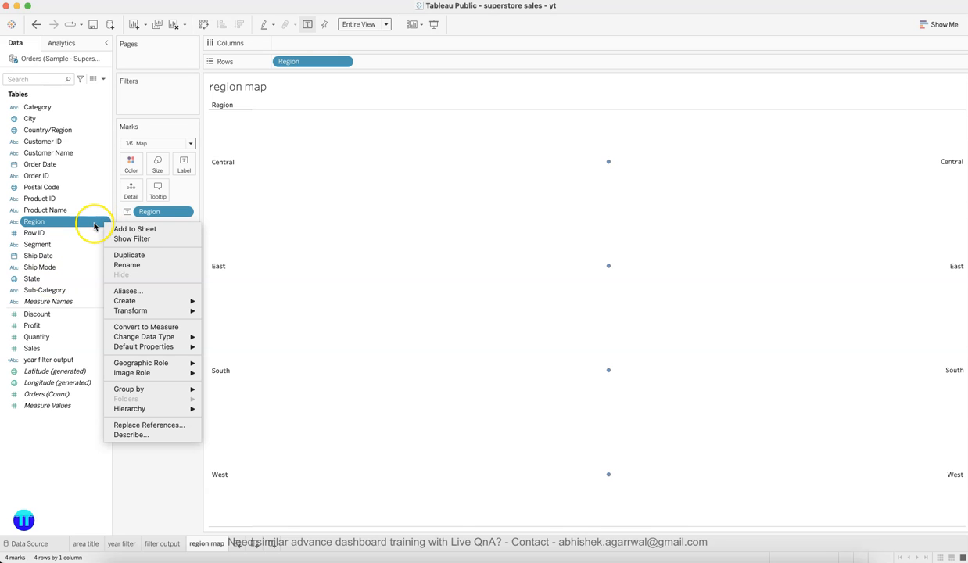
click(90, 227)
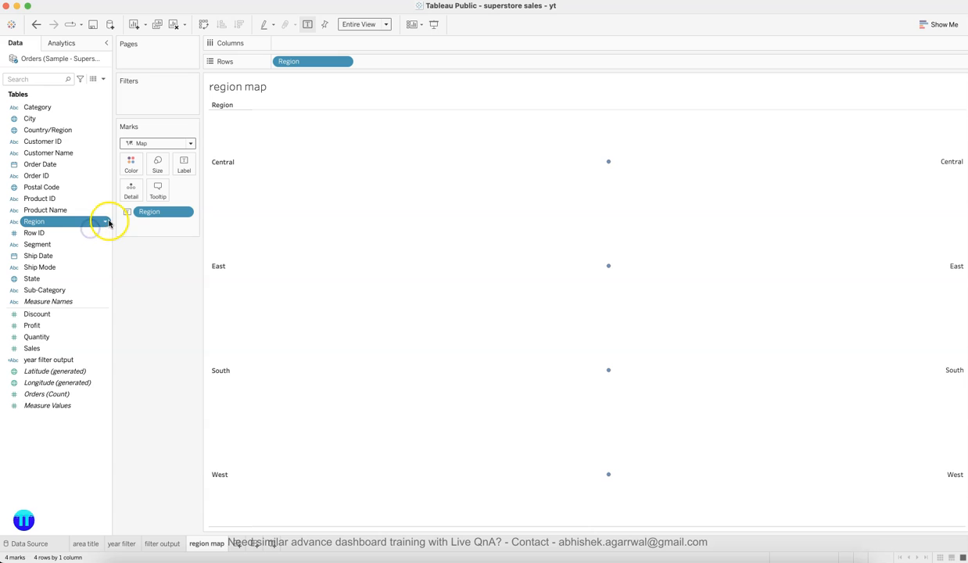
click(106, 222)
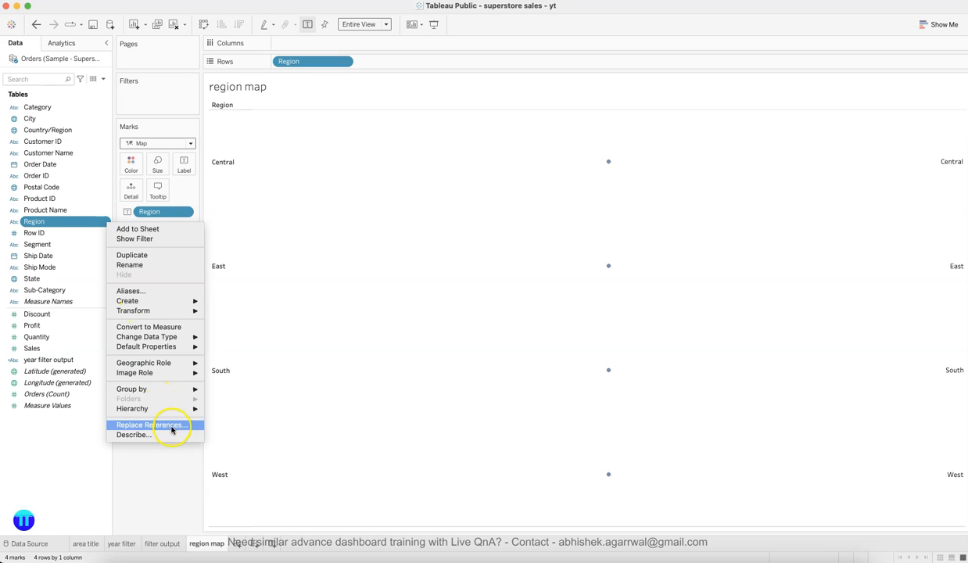
mouse_move(178, 365)
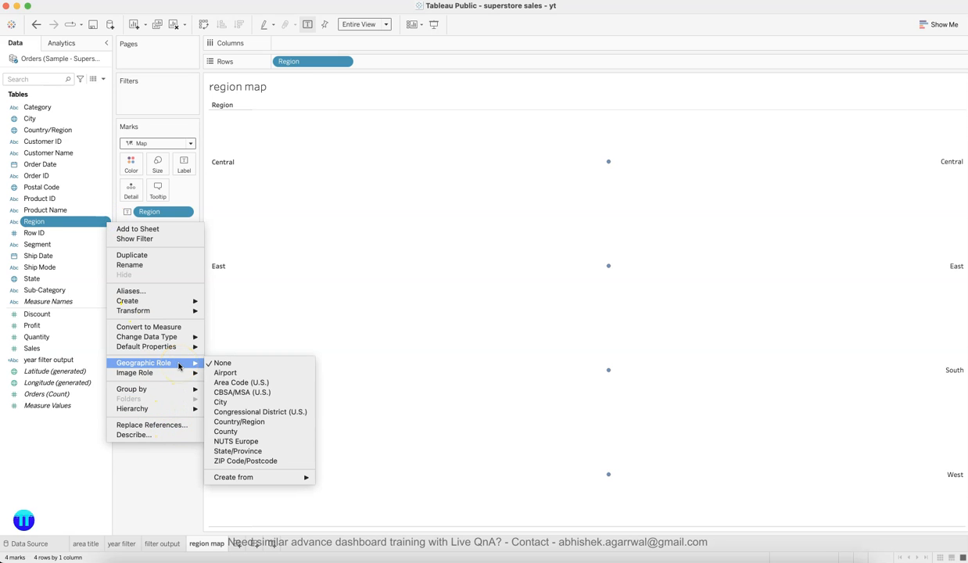
mouse_move(282, 477)
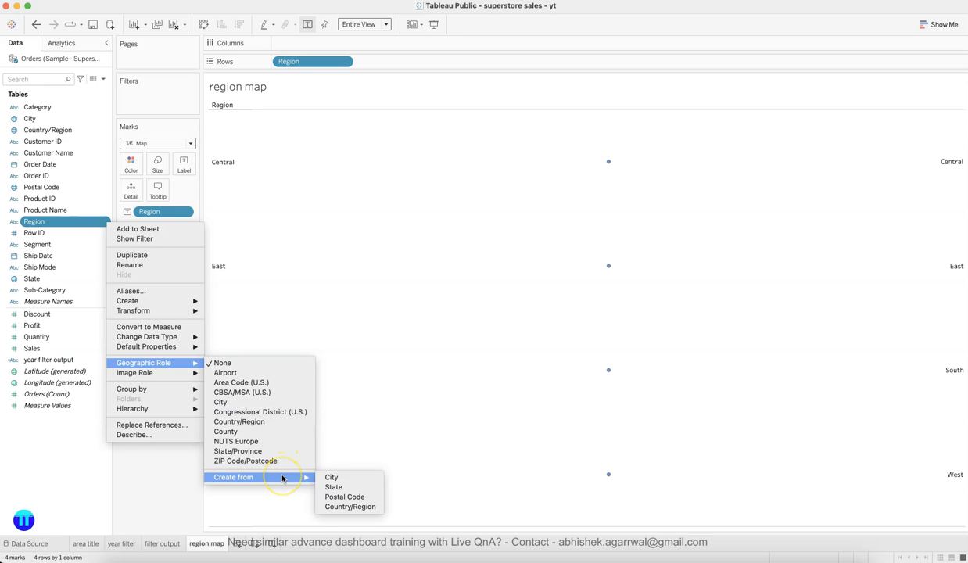
click(332, 486)
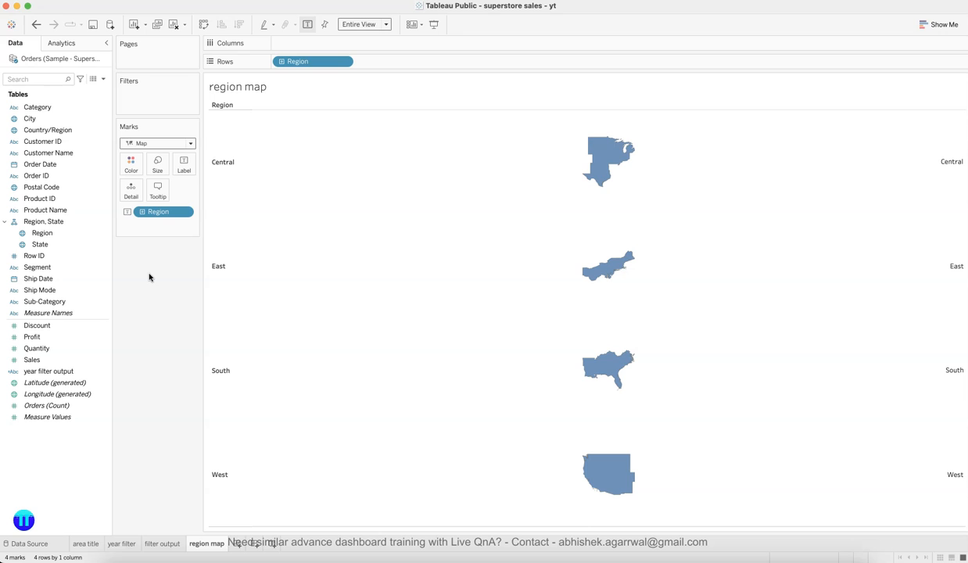
Center the Region mark labels horizontally over the region shapes.
click(67, 247)
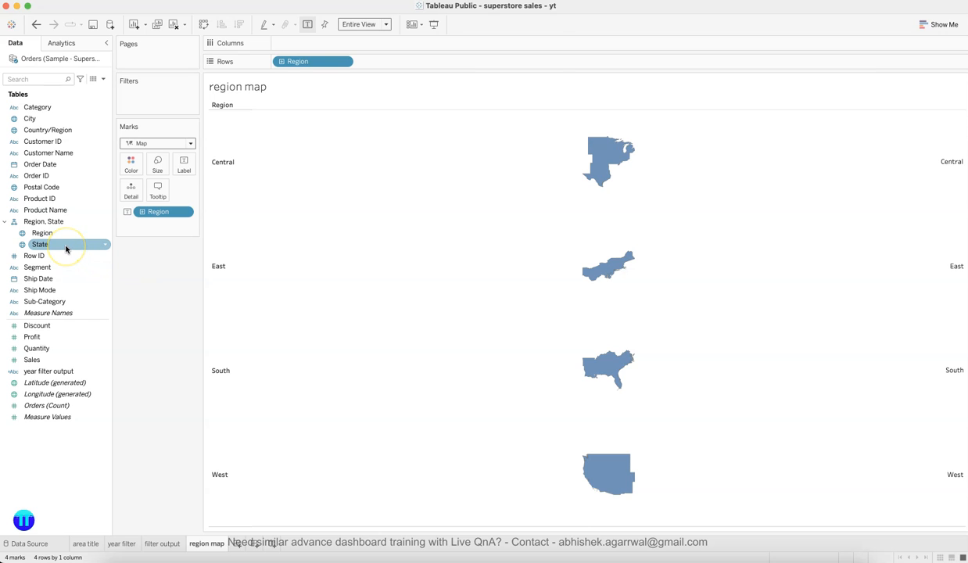
click(80, 236)
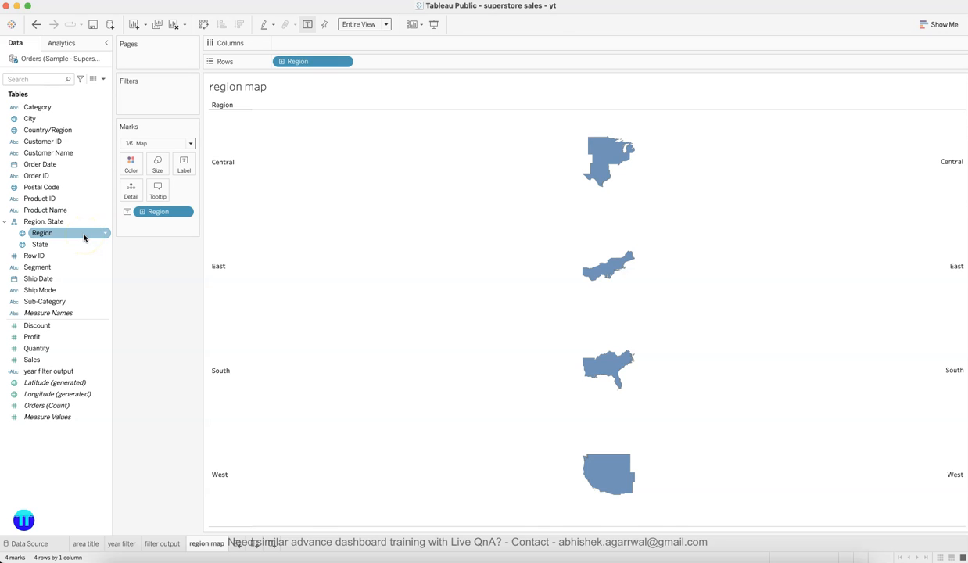
drag(123, 211, 125, 212)
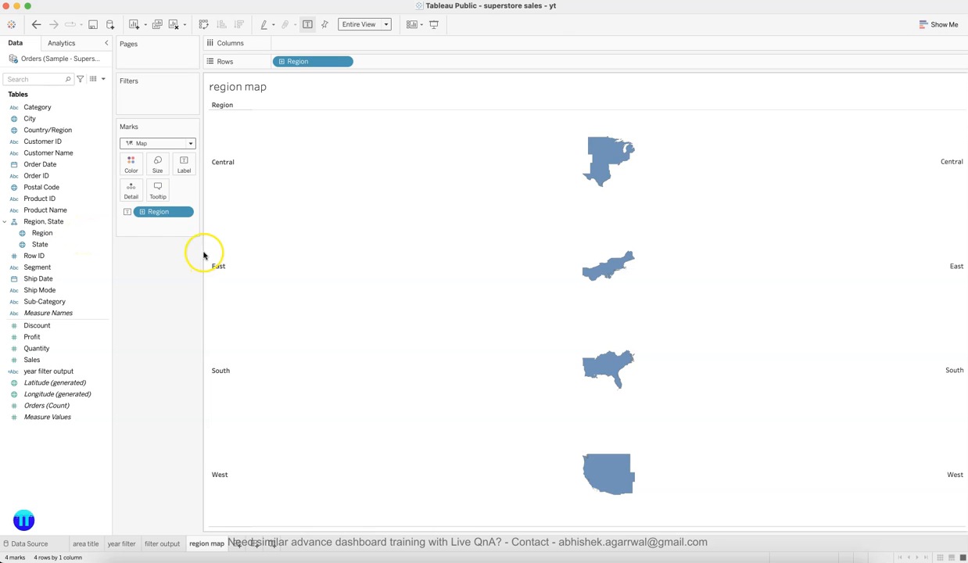
click(184, 166)
click(258, 253)
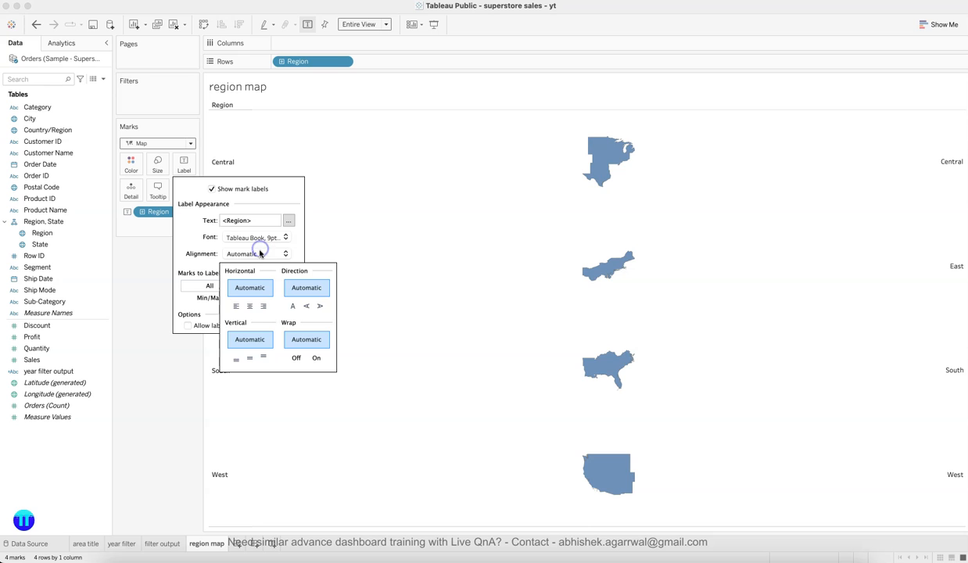
click(251, 306)
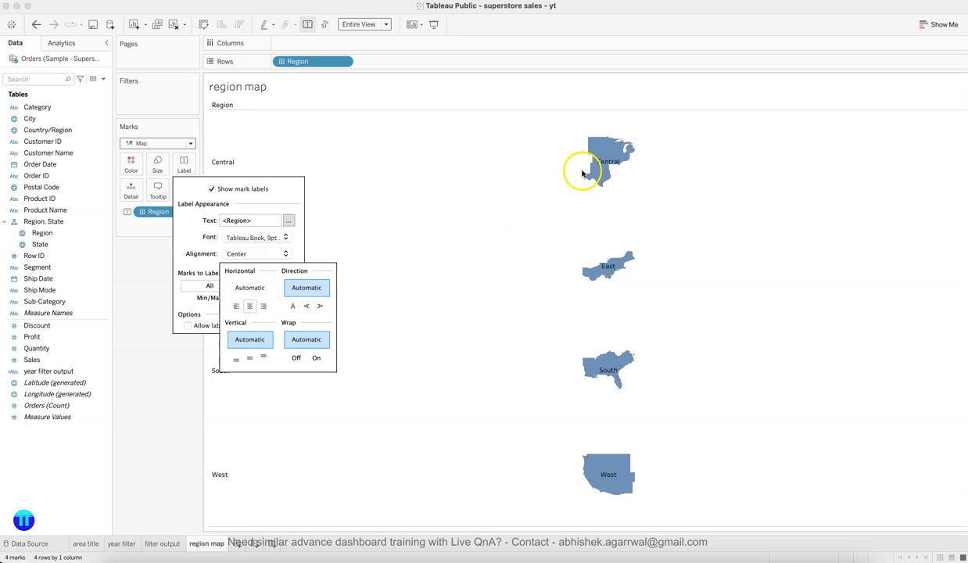
click(148, 326)
Colour the region shapes light gray and set their border to None.
click(130, 164)
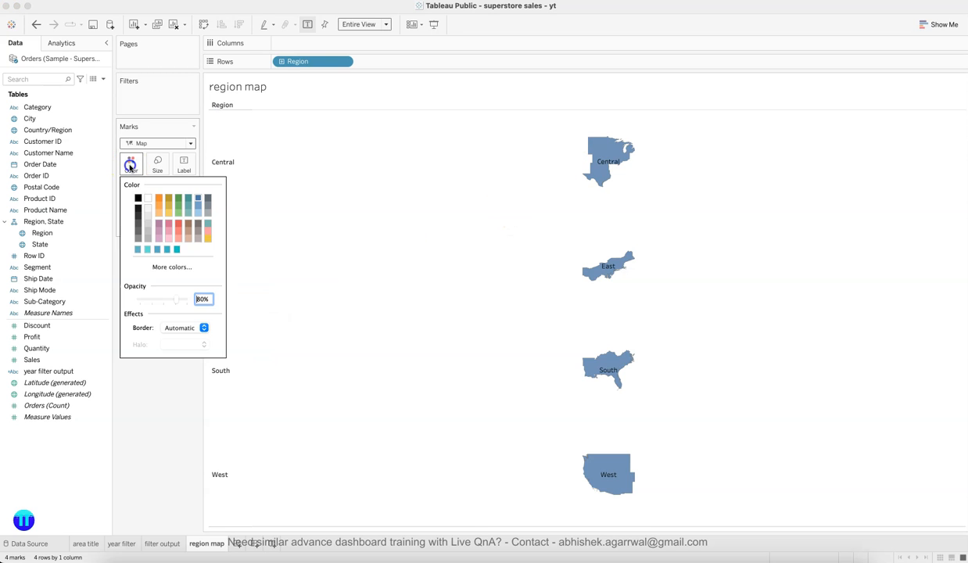
click(148, 208)
click(148, 222)
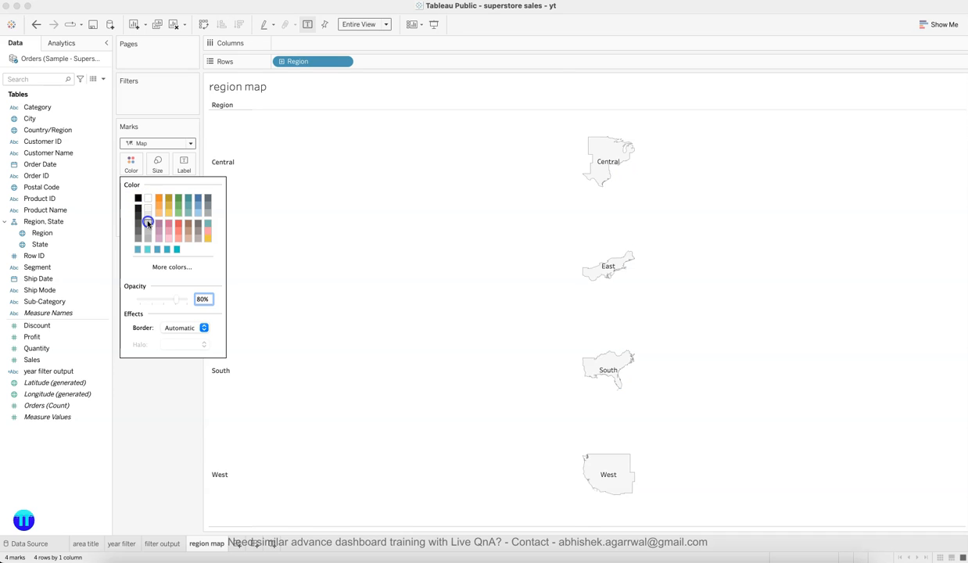
click(147, 208)
click(174, 328)
click(190, 366)
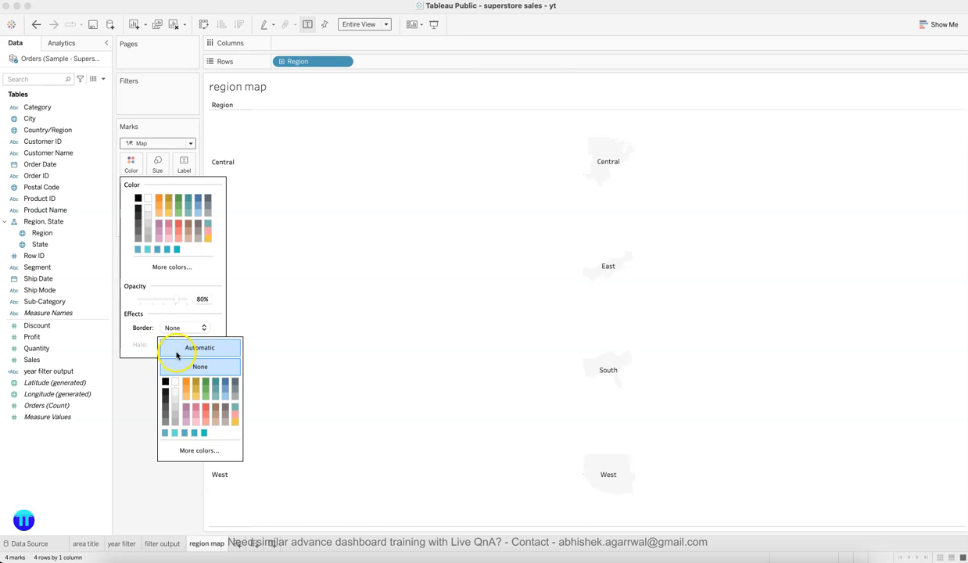
click(148, 218)
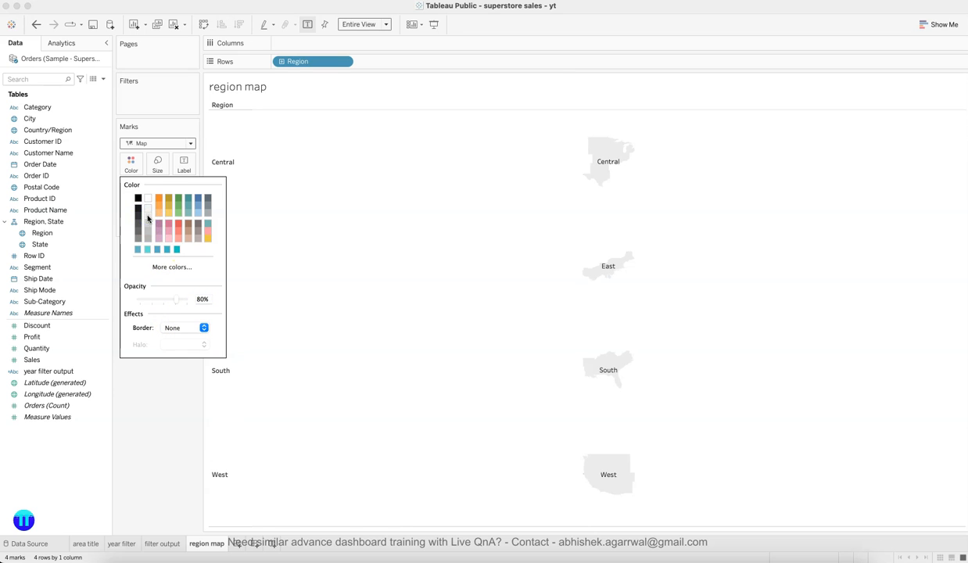
click(151, 401)
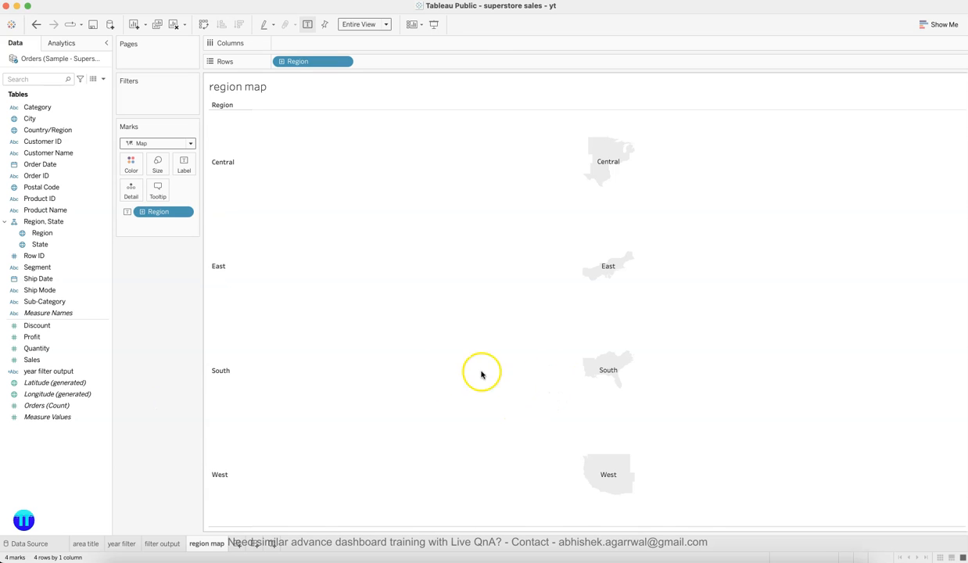
Hide the Region row header and the title of the region map sheet.
click(343, 61)
click(334, 146)
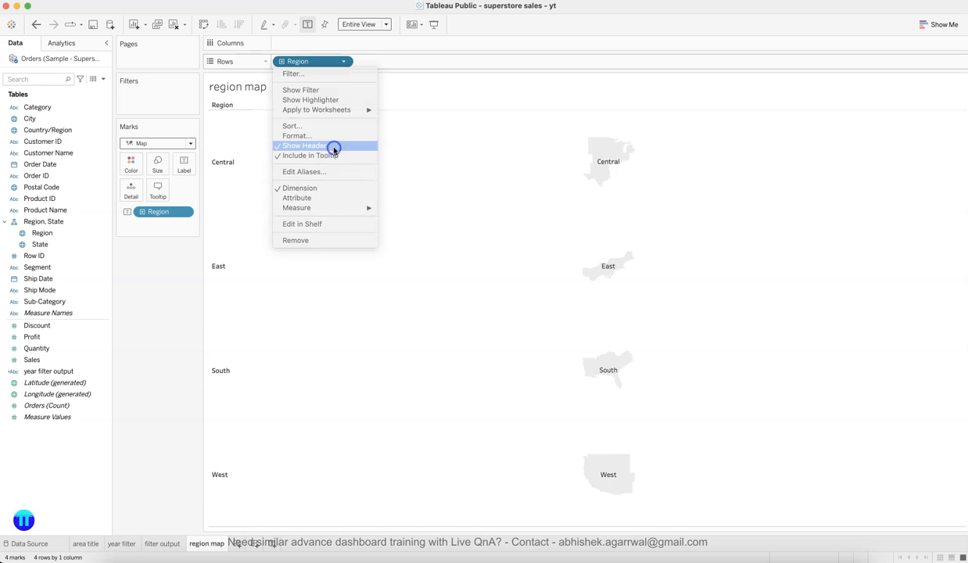
right_click(261, 91)
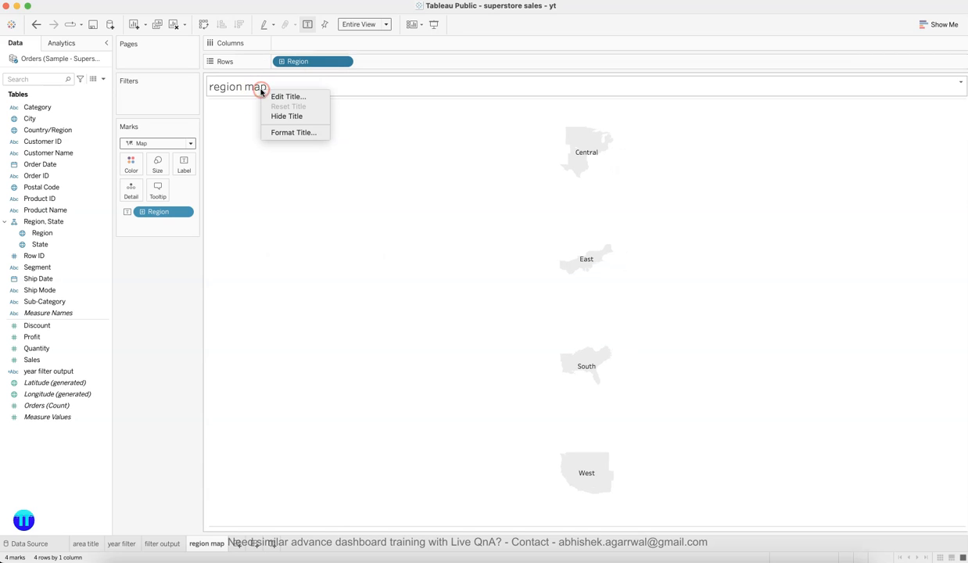
click(279, 115)
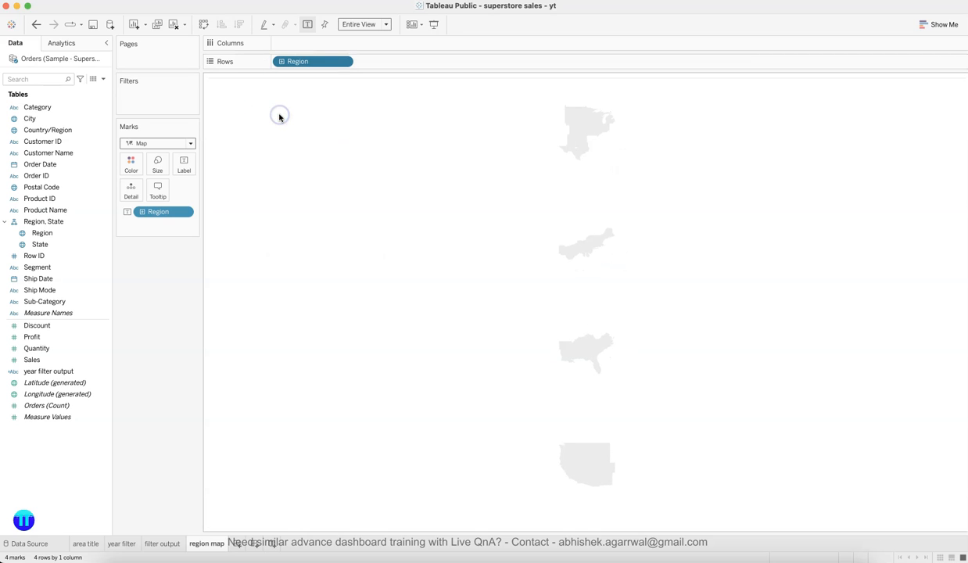
Set the sheet's row divider pane border to None.
right_click(362, 223)
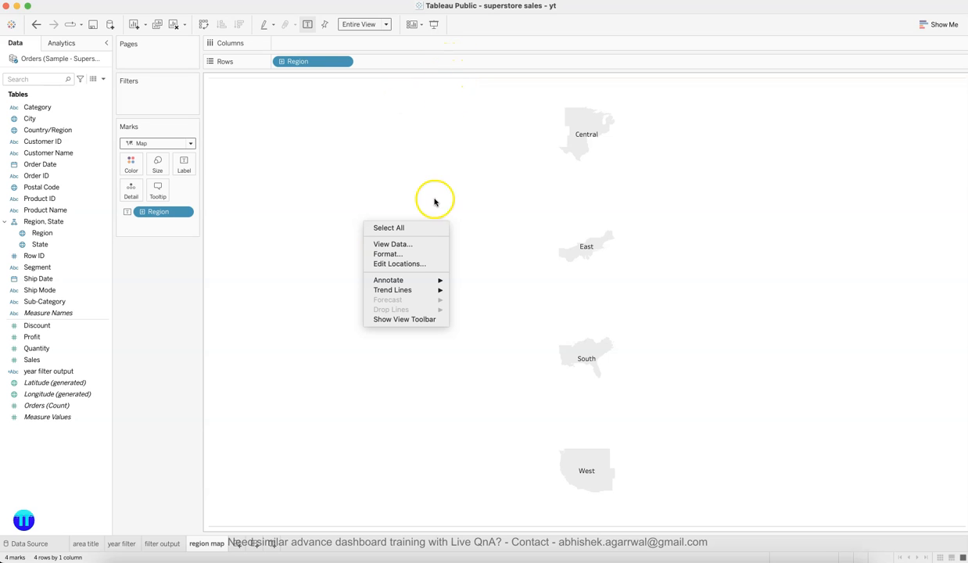
click(403, 254)
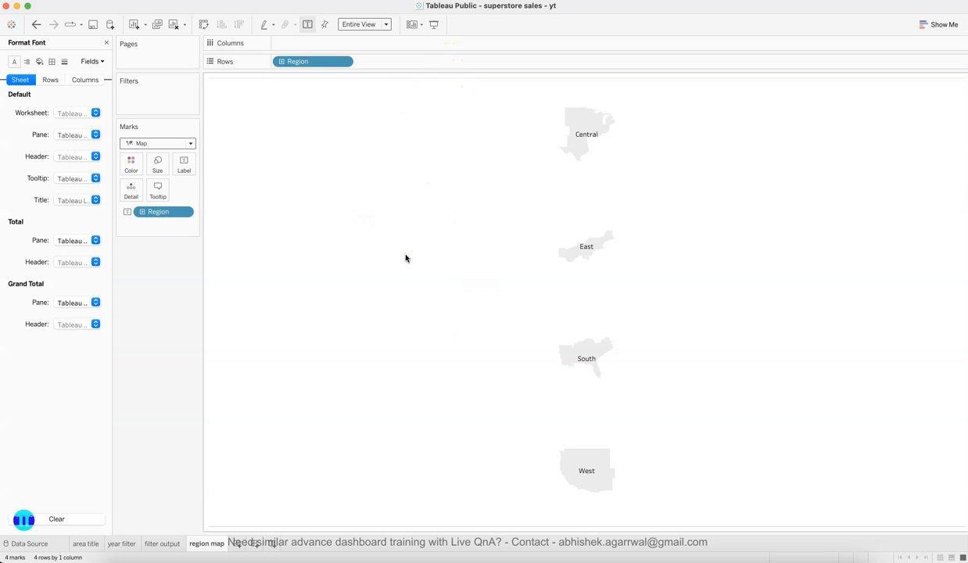
click(51, 61)
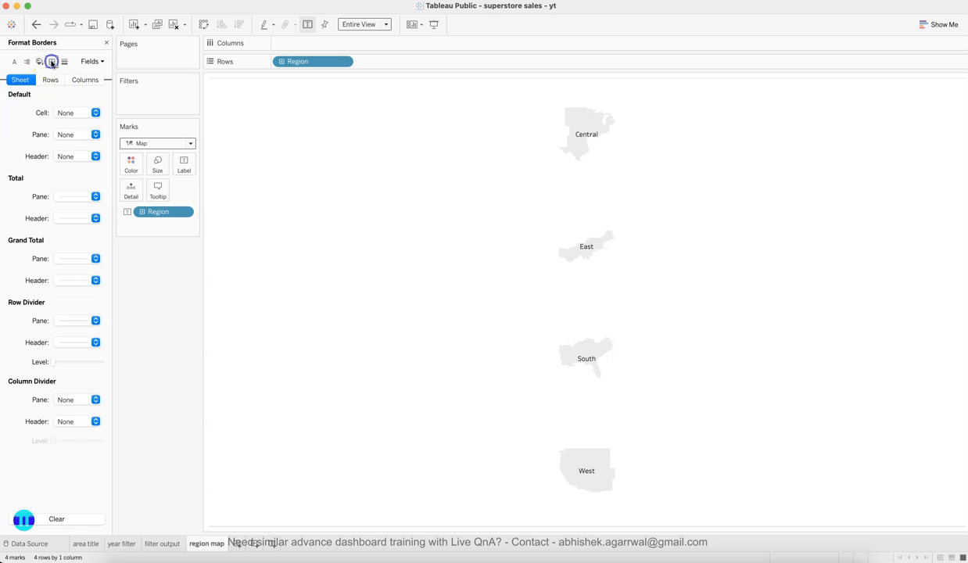
click(63, 327)
click(71, 338)
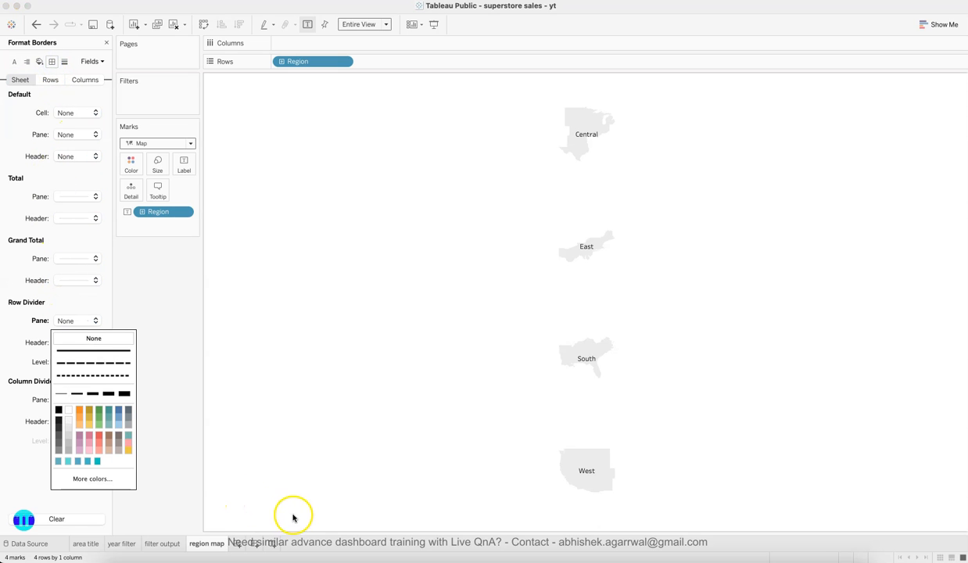
click(172, 291)
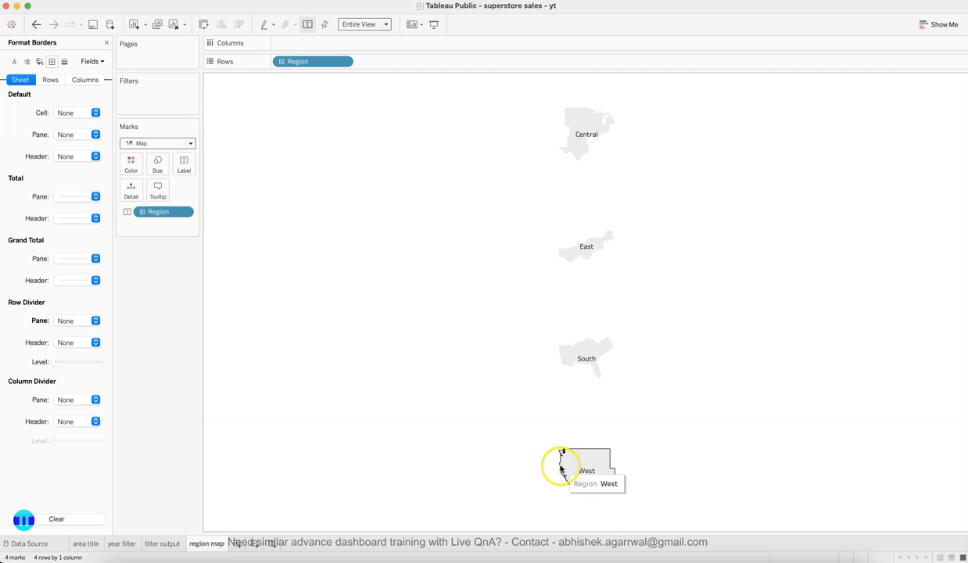
Check Sales by Region on the reference dashboard in Safari, then return to Tableau and add Sales to the region map labels.
click(298, 557)
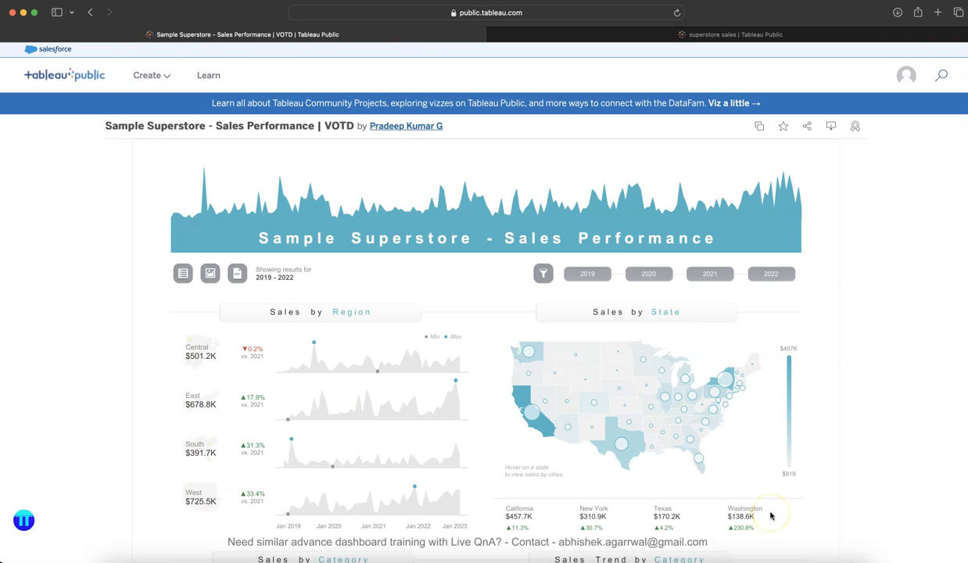
key(super+Tab)
click(106, 43)
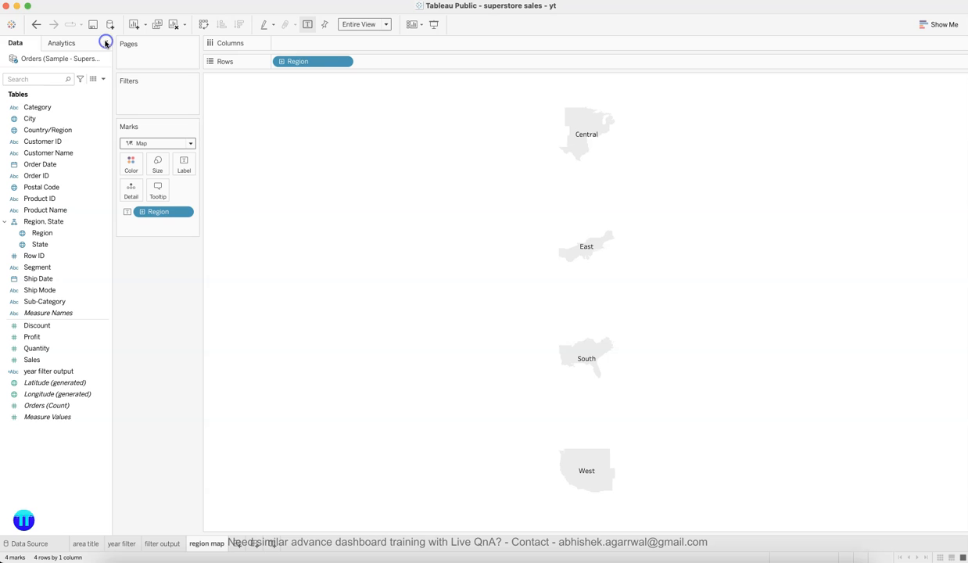
drag(35, 360, 179, 162)
mouse_move(585, 147)
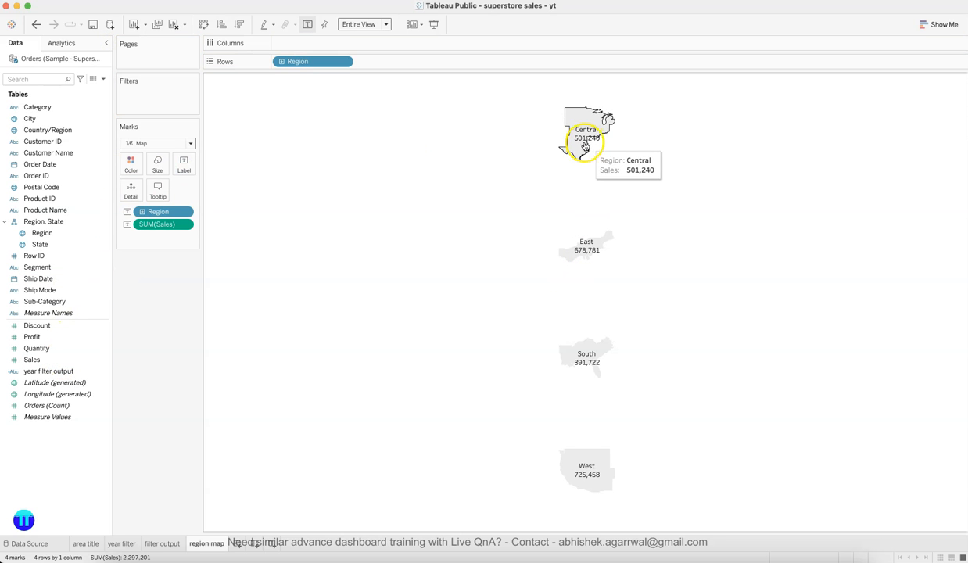
Format the SUM(Sales) labels as custom currency with 1 decimal place and display units of Thousands (K).
click(184, 225)
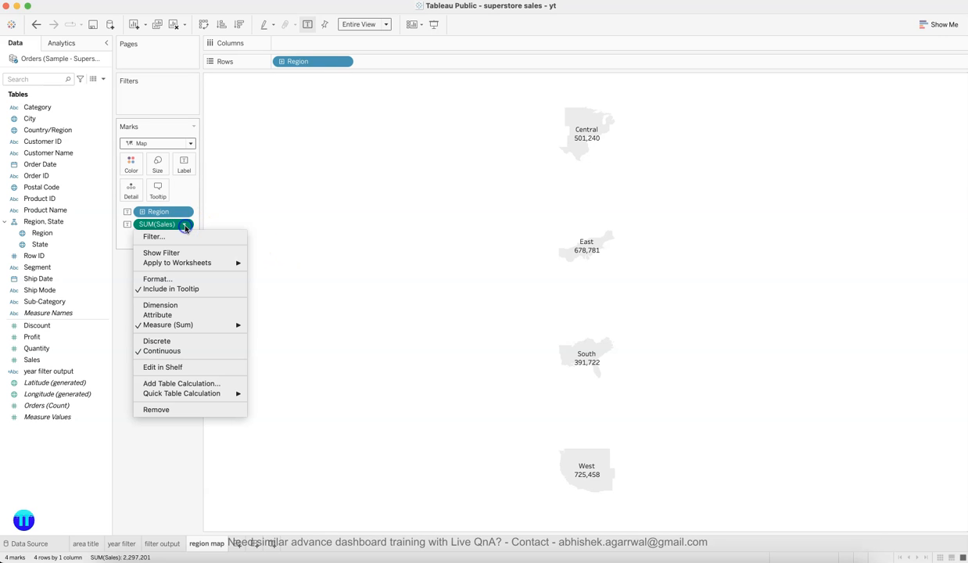
click(187, 280)
click(88, 160)
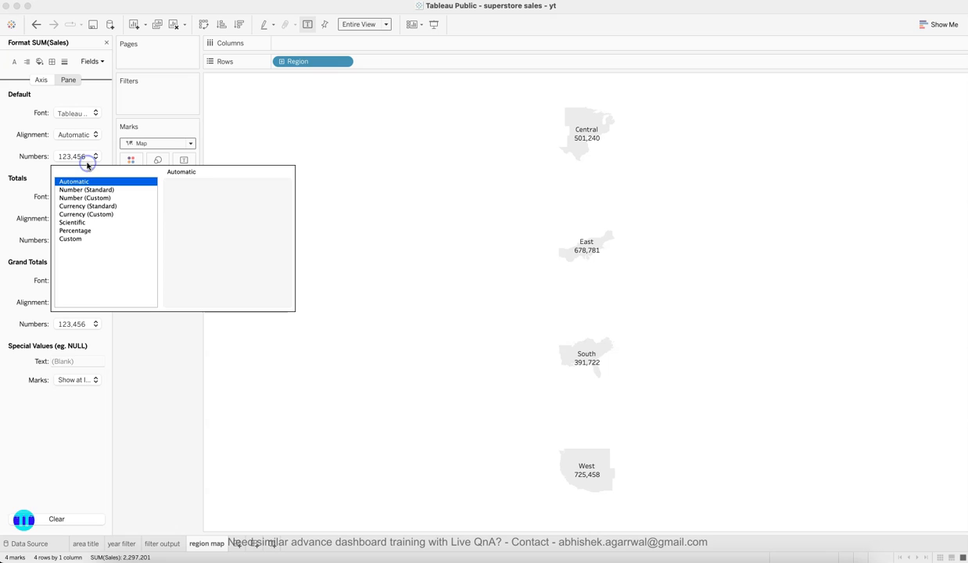
click(87, 214)
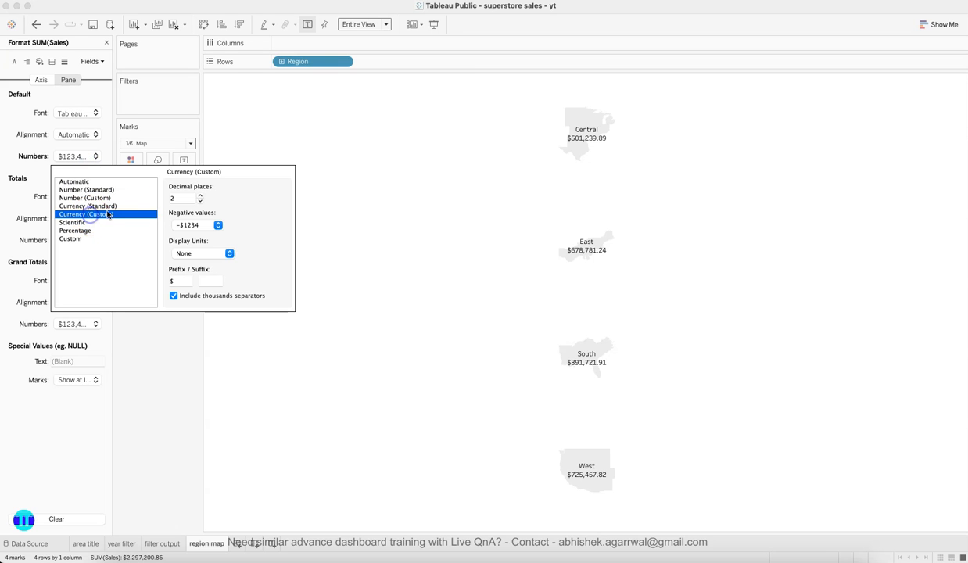
click(201, 204)
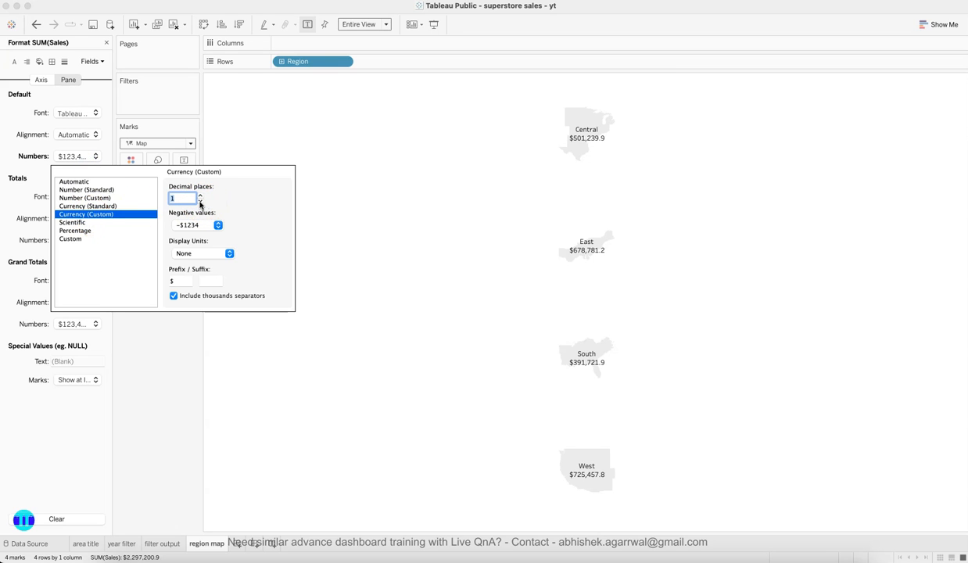
click(190, 253)
click(193, 261)
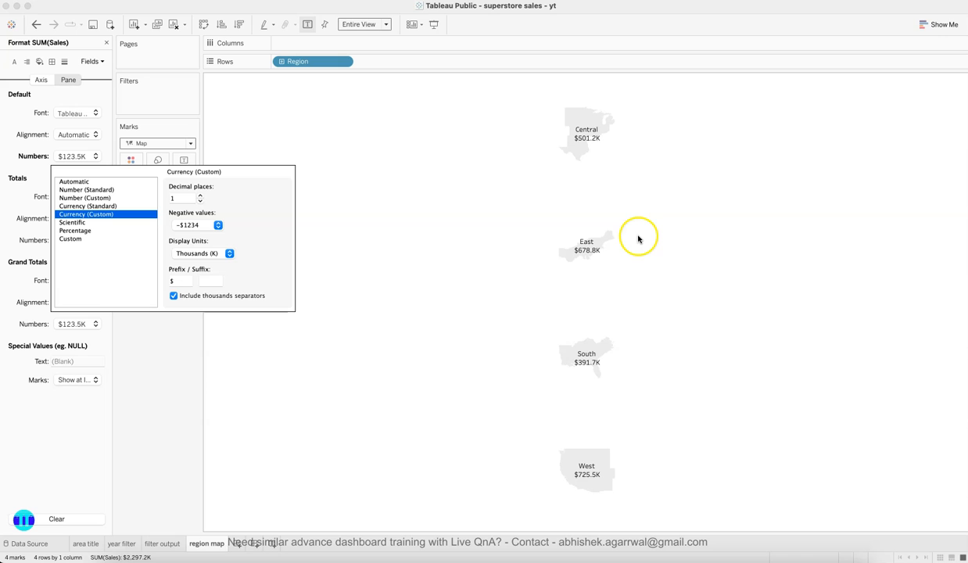
Compare the region map with the reference dashboard in Safari and filter the reference dashboard to 2022.
click(299, 559)
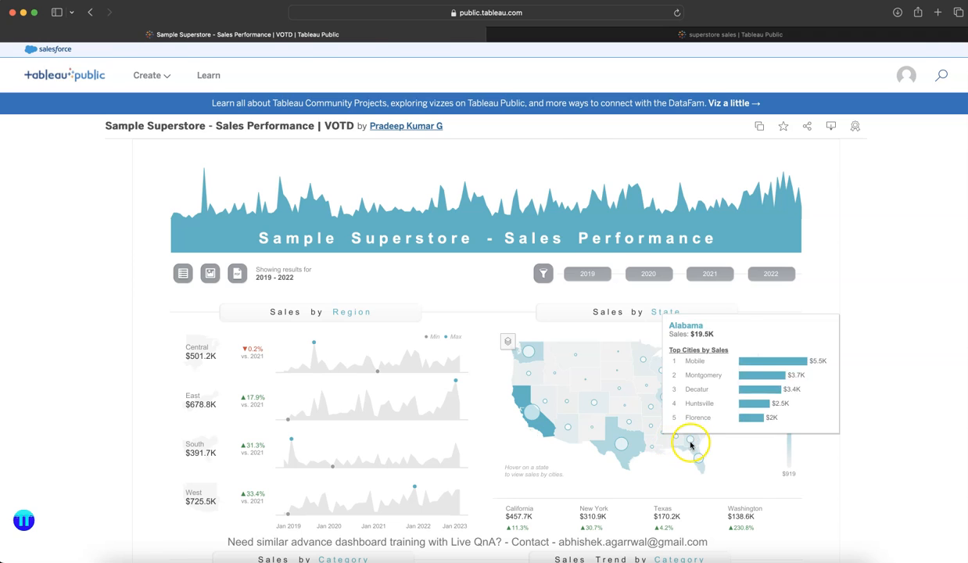
key(super+Tab)
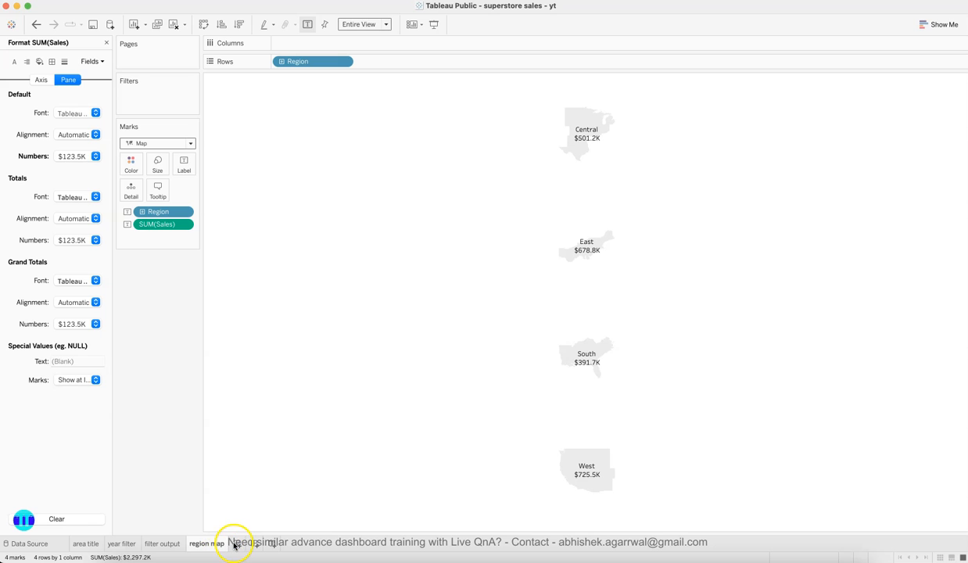
key(super+Tab)
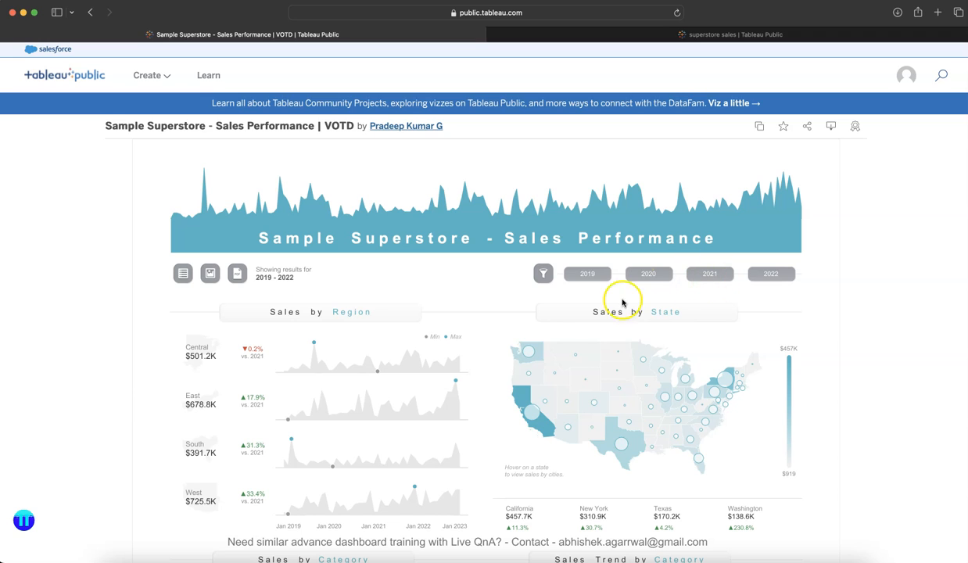
click(776, 279)
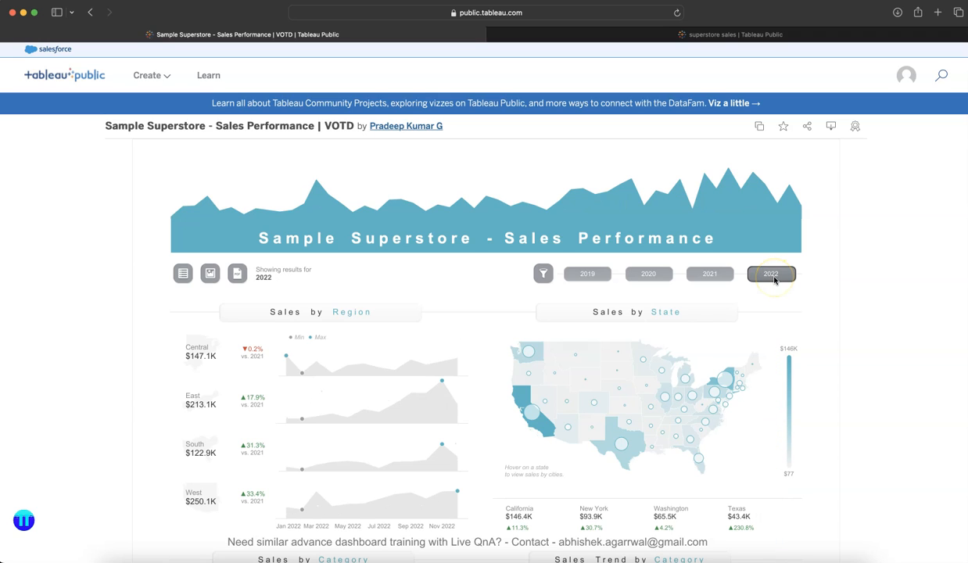
View the sample Superstore dashboard for 2021 and 2020 to compare each region's year-over-year sales changes.
click(711, 275)
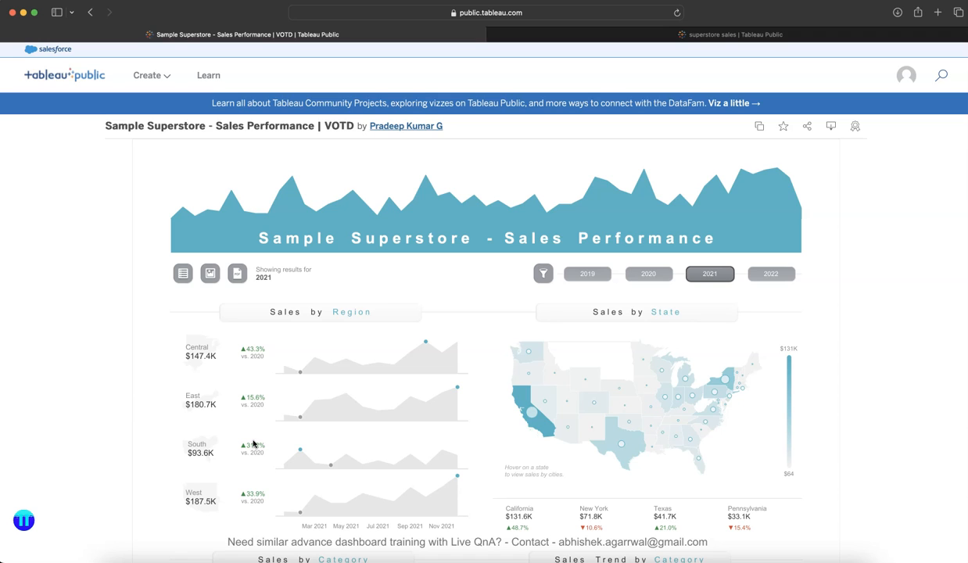
click(648, 274)
click(257, 407)
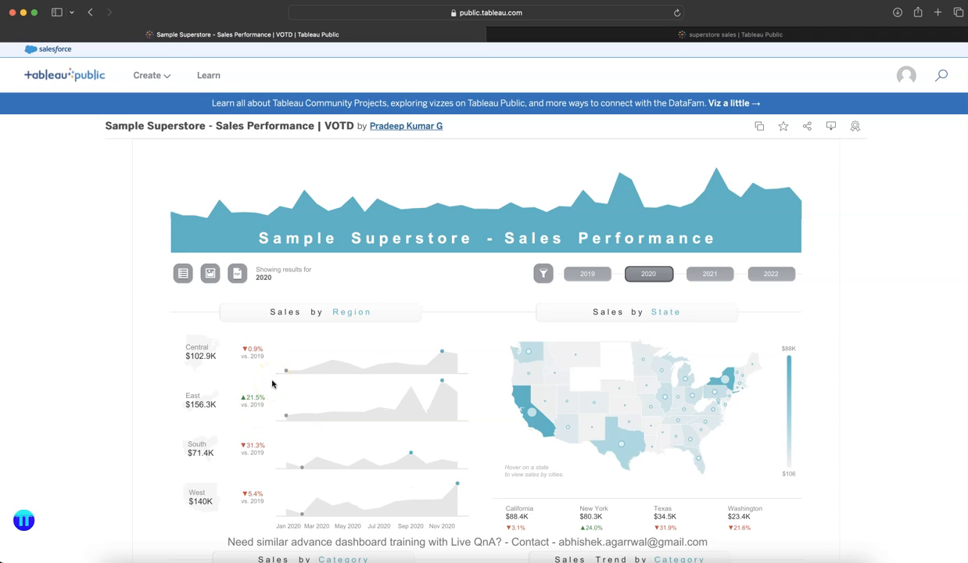
Switch to the Tableau Public workbook and set up a new parameter named p.Year with Integer data type and List allowable values.
key(super+Tab)
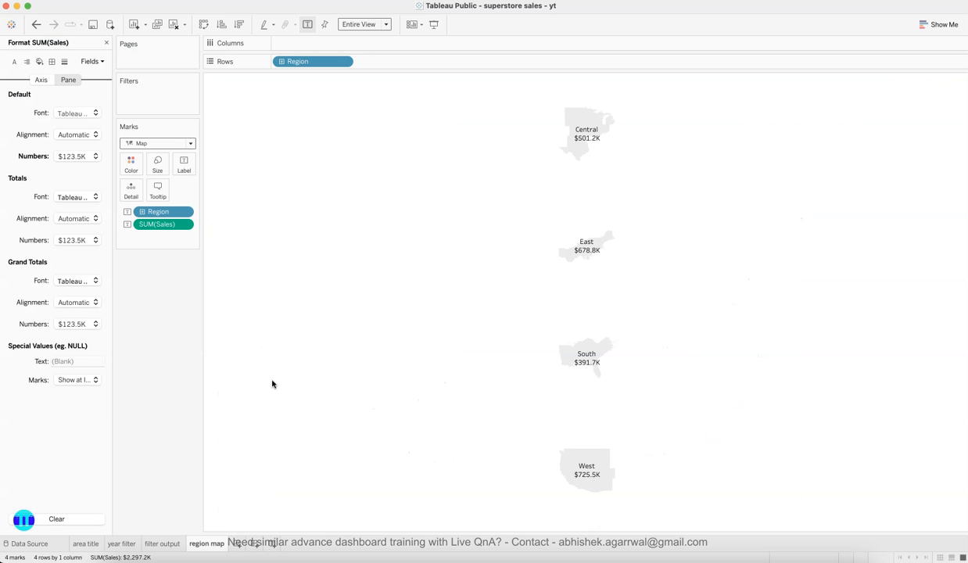
click(106, 43)
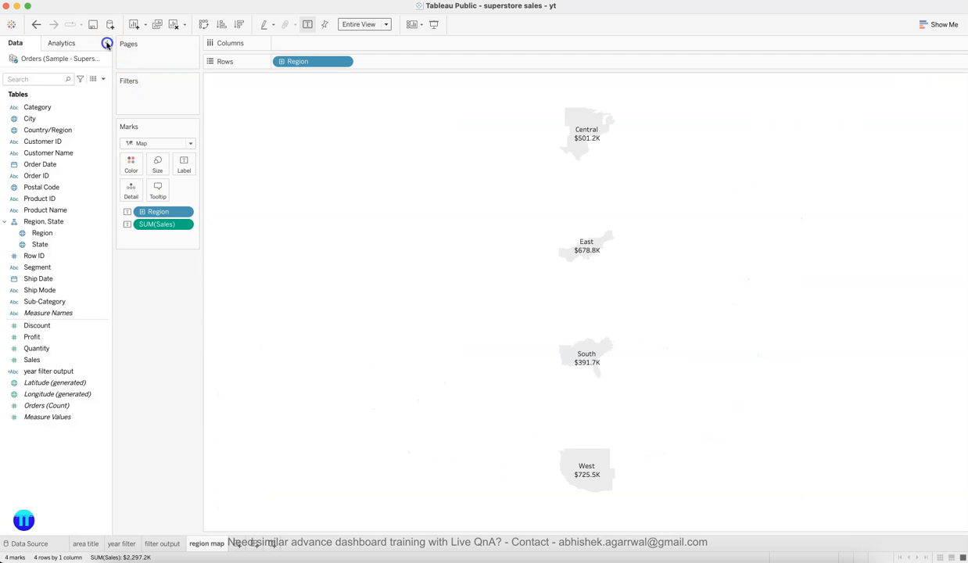
click(102, 81)
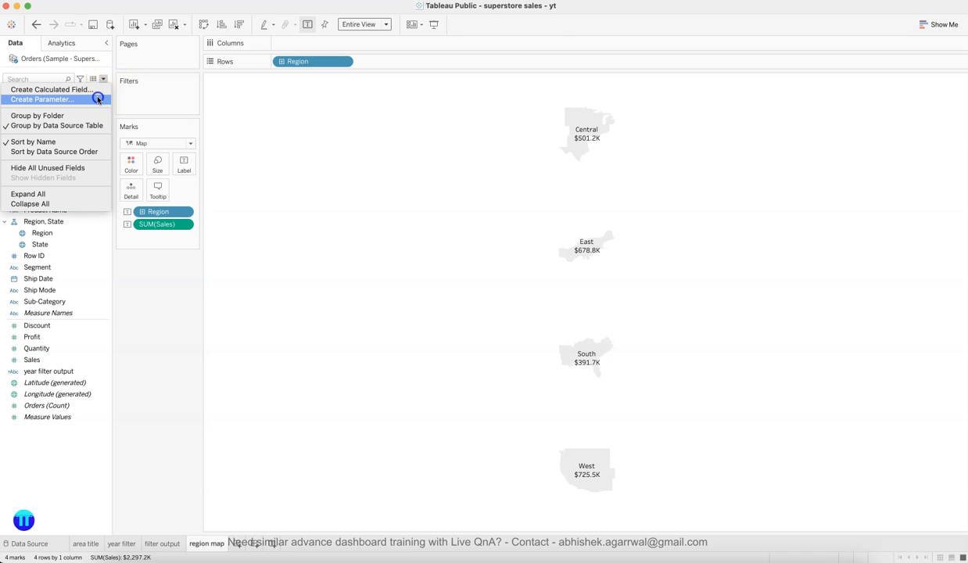
click(98, 99)
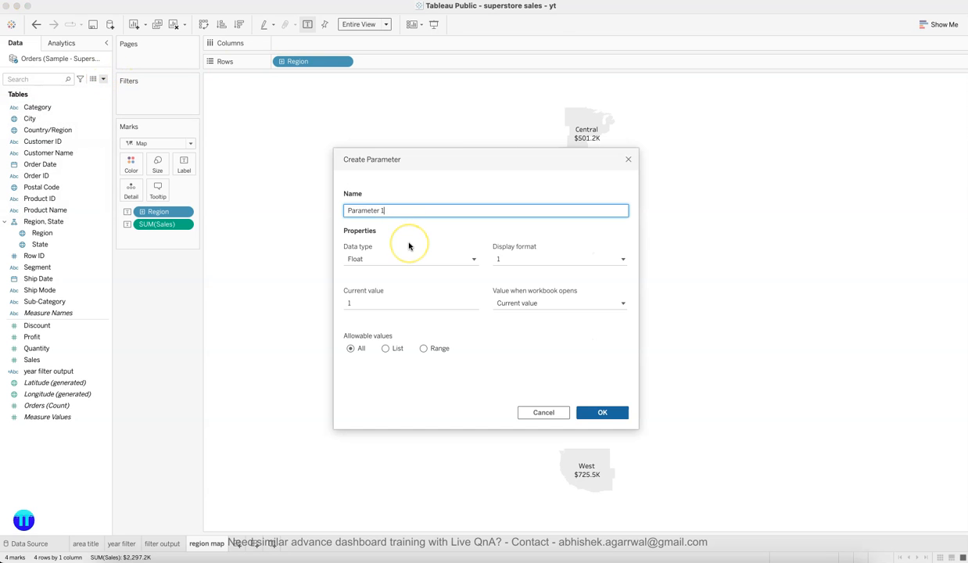
key(super+a)
text(p)
click(423, 257)
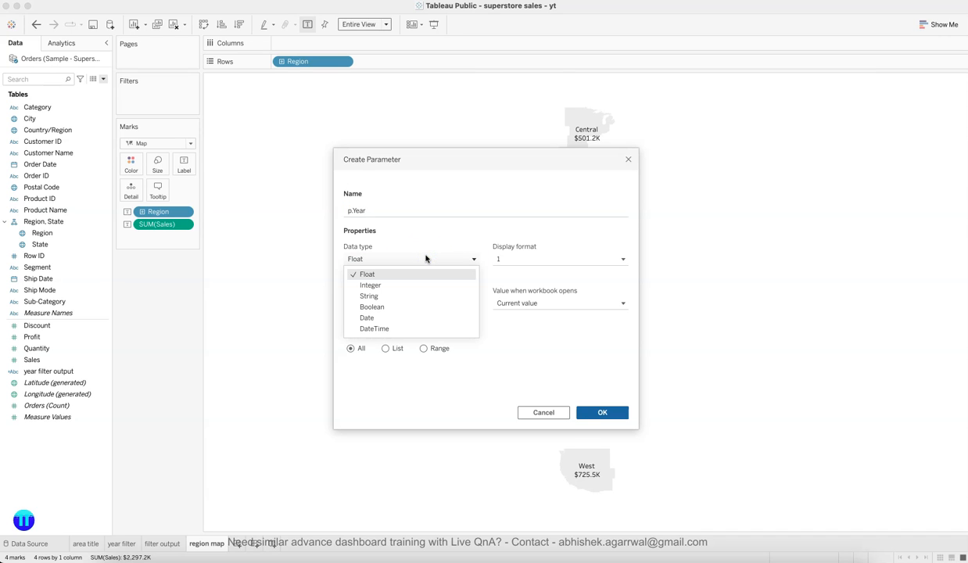
click(425, 284)
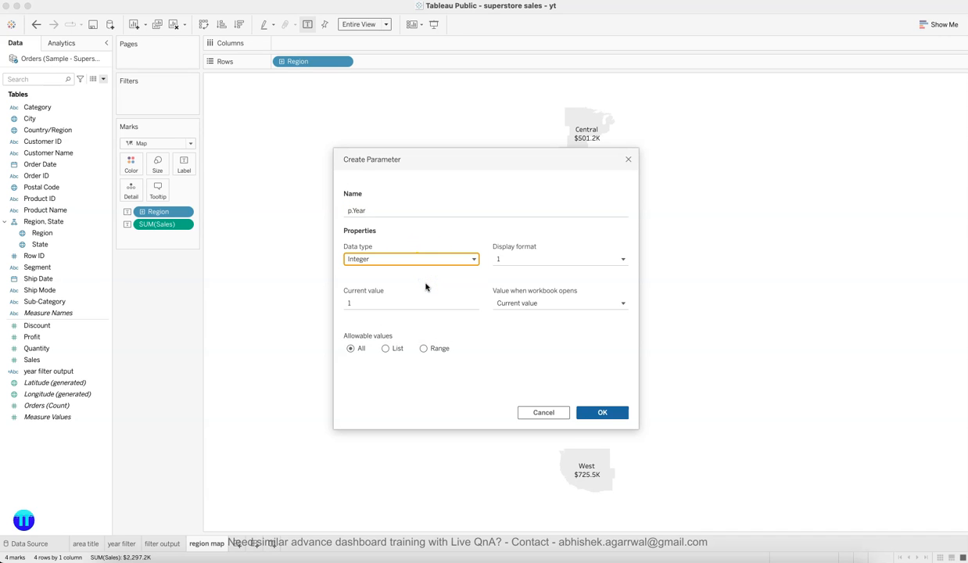
click(385, 348)
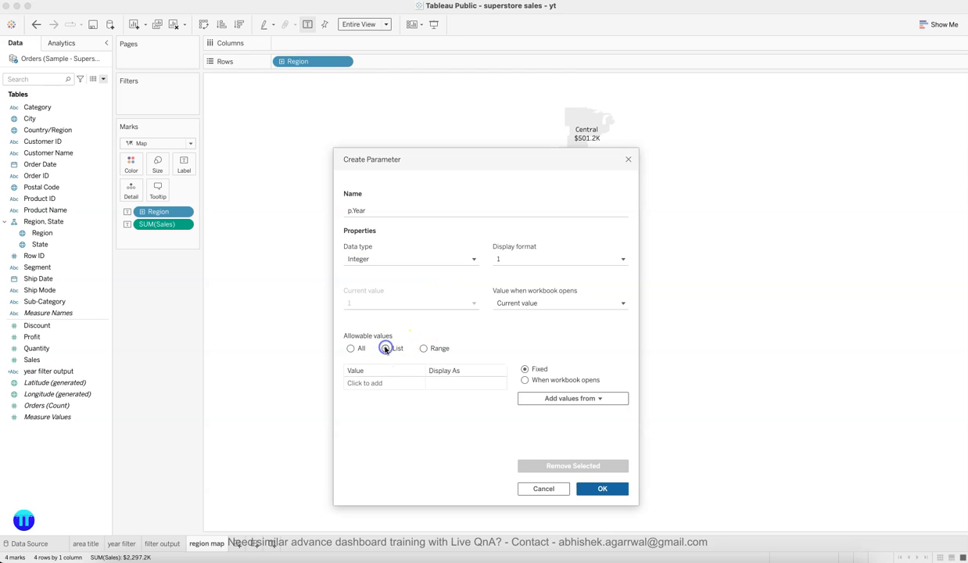
Add 2020 and 2021 to the p.Year parameter's list of allowable values.
click(370, 385)
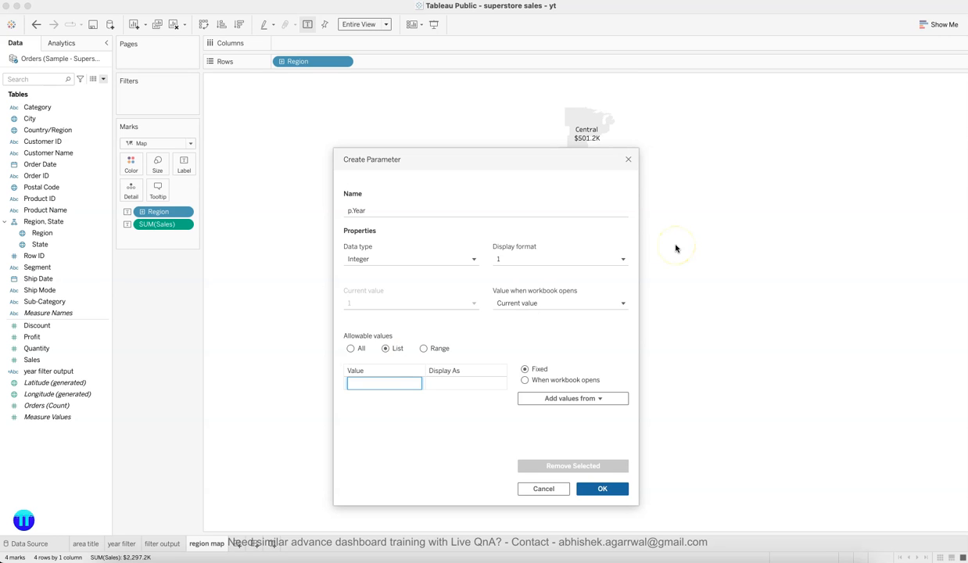
text(202)
key(XF86AudioMute)
key(XF86AudioMute)
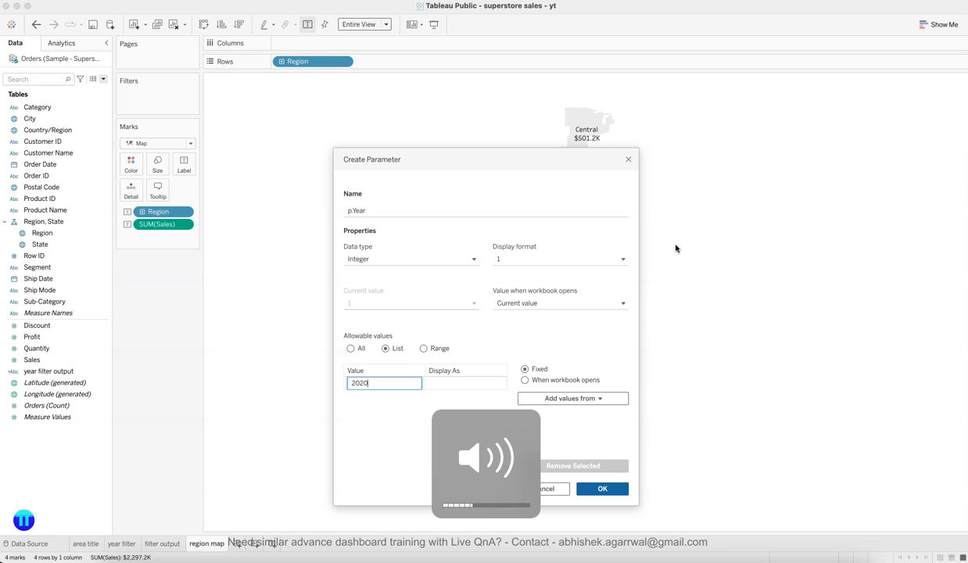
text(0)
key(Return)
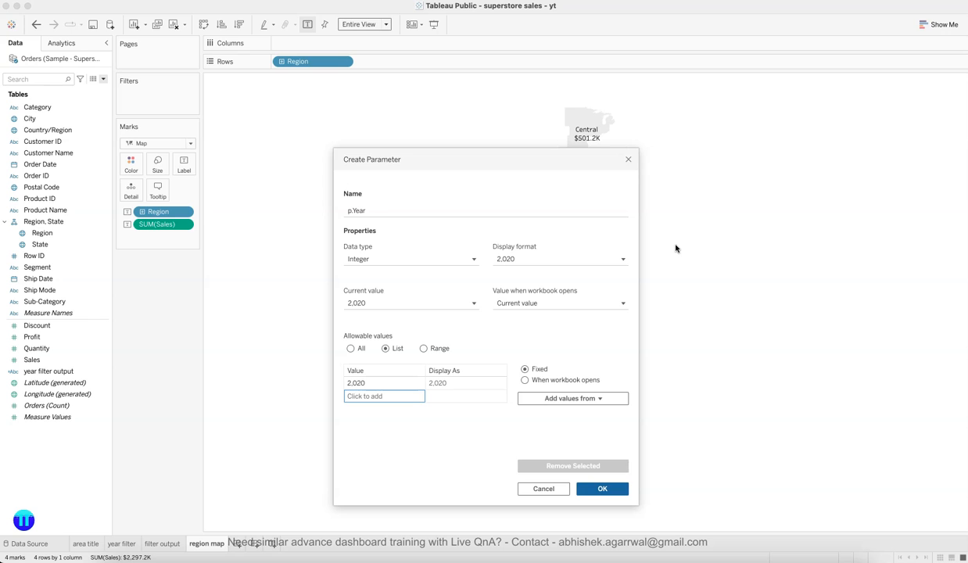
click(382, 395)
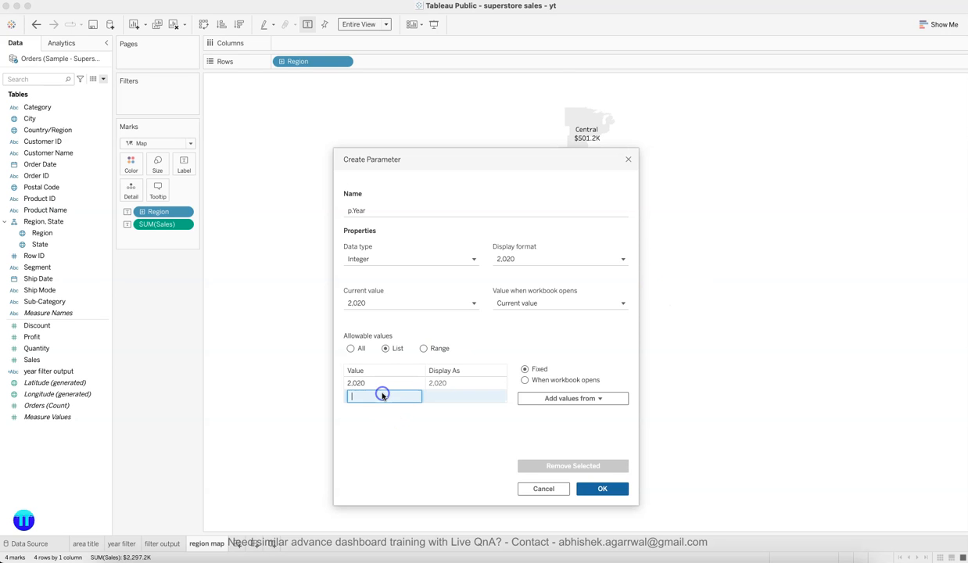
key(Return)
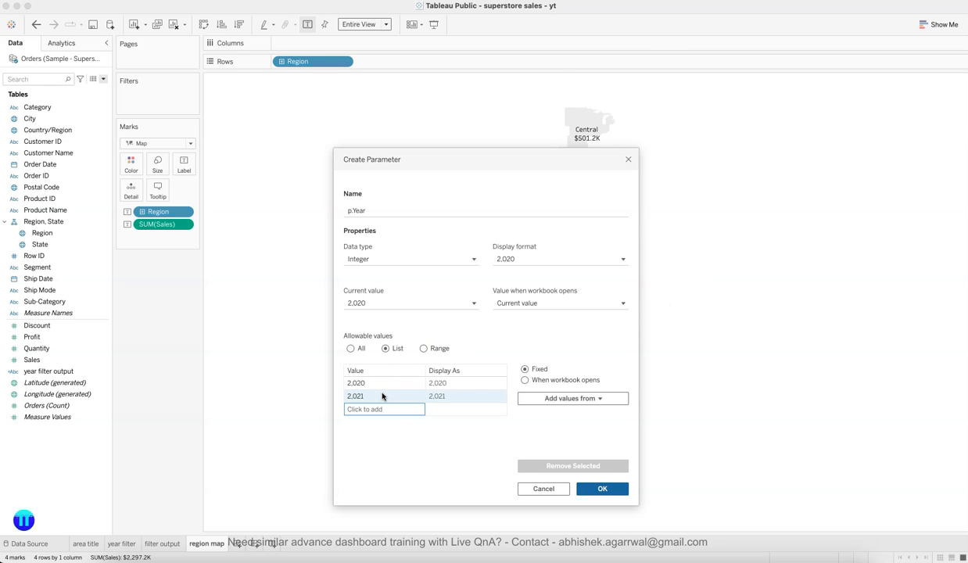
Add 2022 and 2023 to the allowable values and save the p.Year parameter.
click(379, 409)
text(2,0)
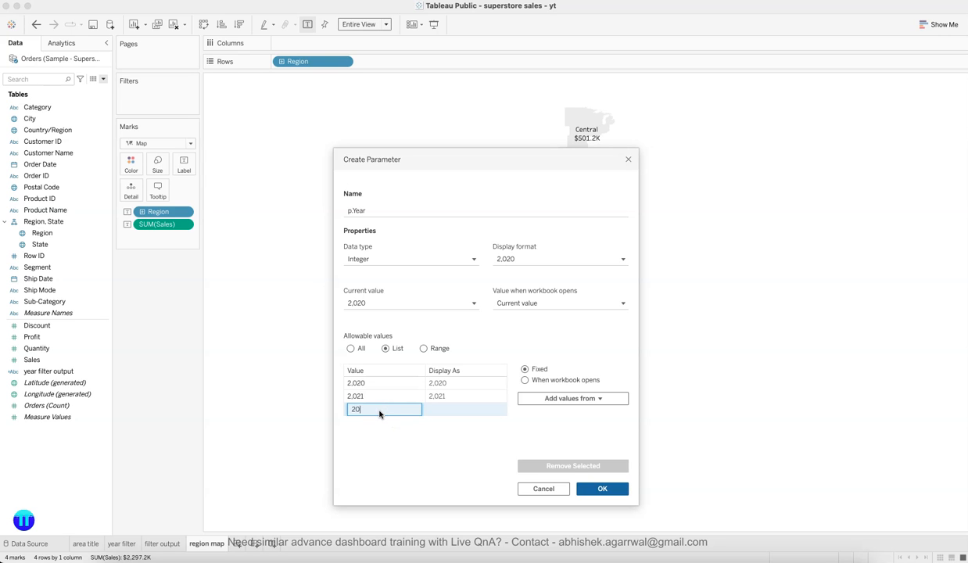
text(22)
key(Return)
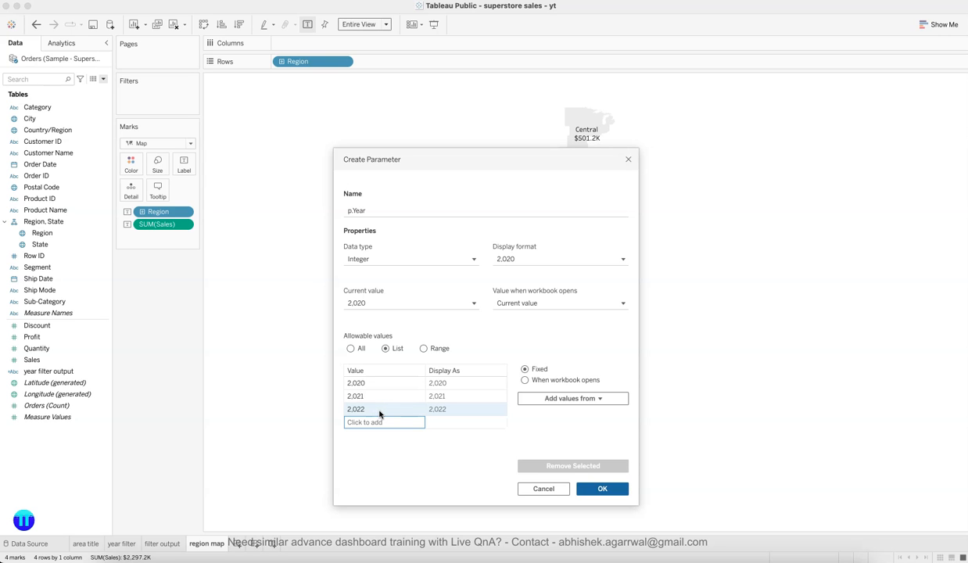
click(378, 423)
text(2023)
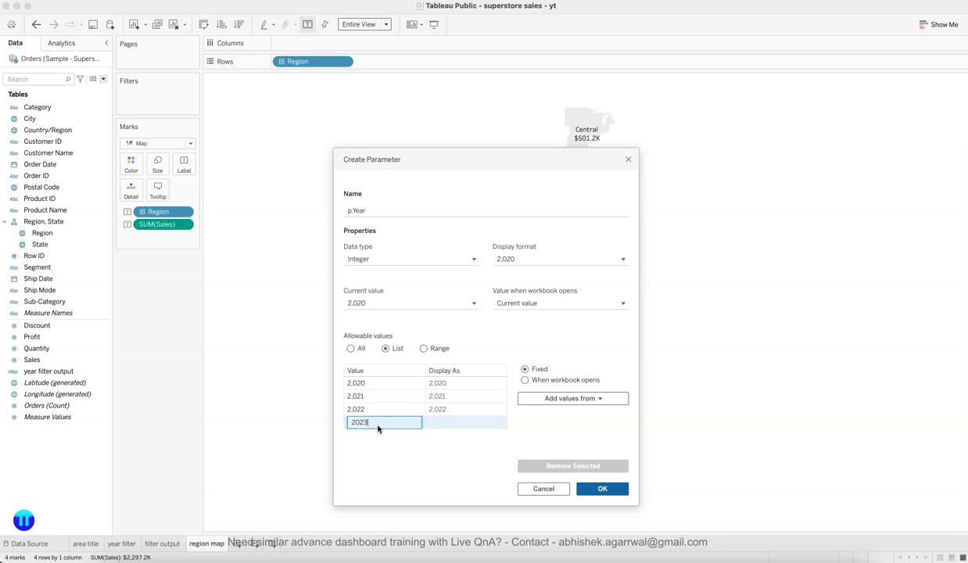
click(419, 462)
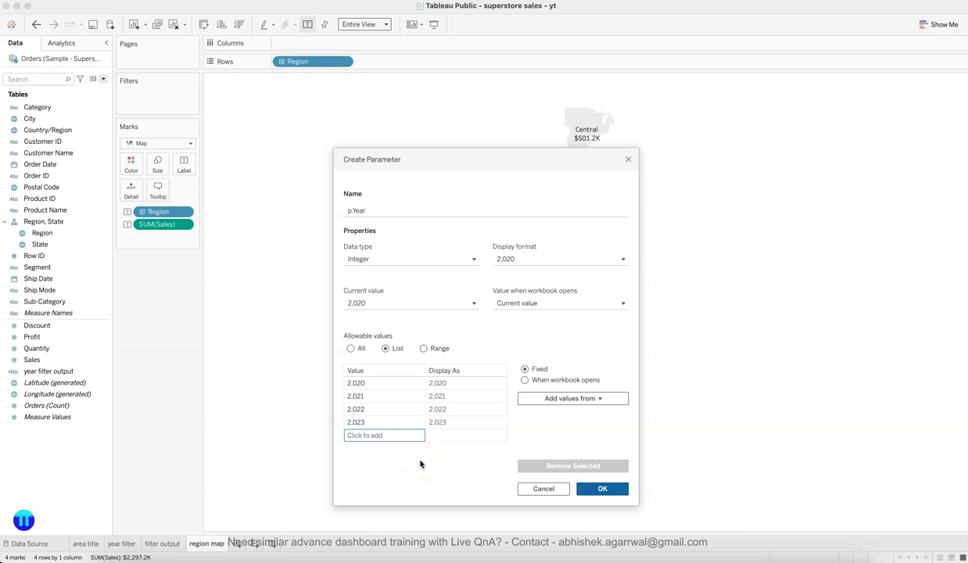
click(604, 489)
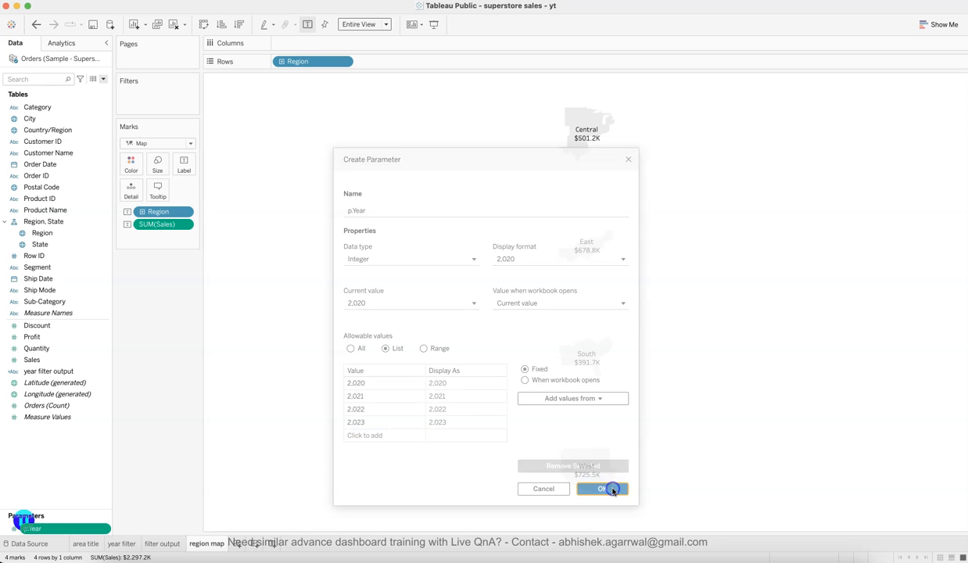
Add a new worksheet, check the years on the year filter sheet, and return to the new sheet.
click(239, 545)
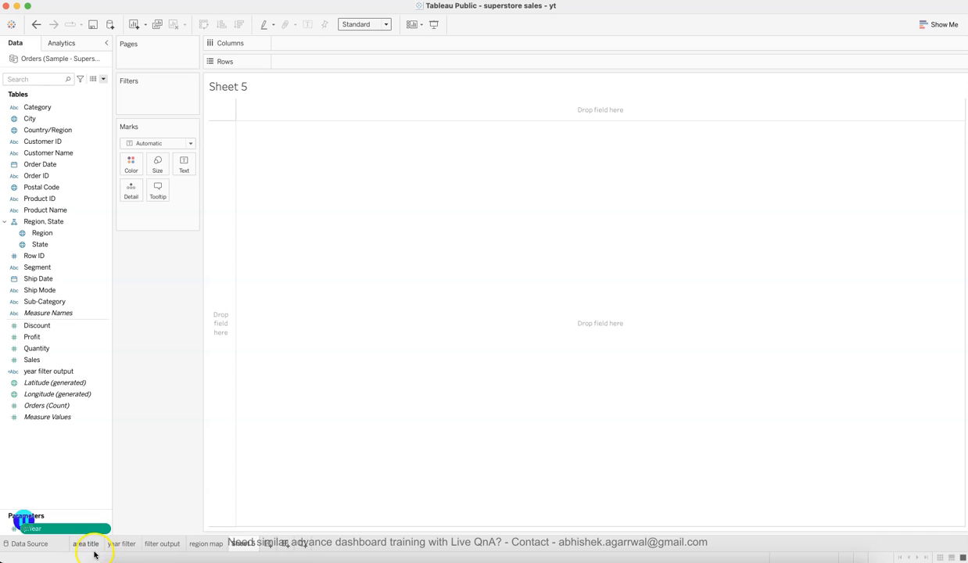
click(122, 544)
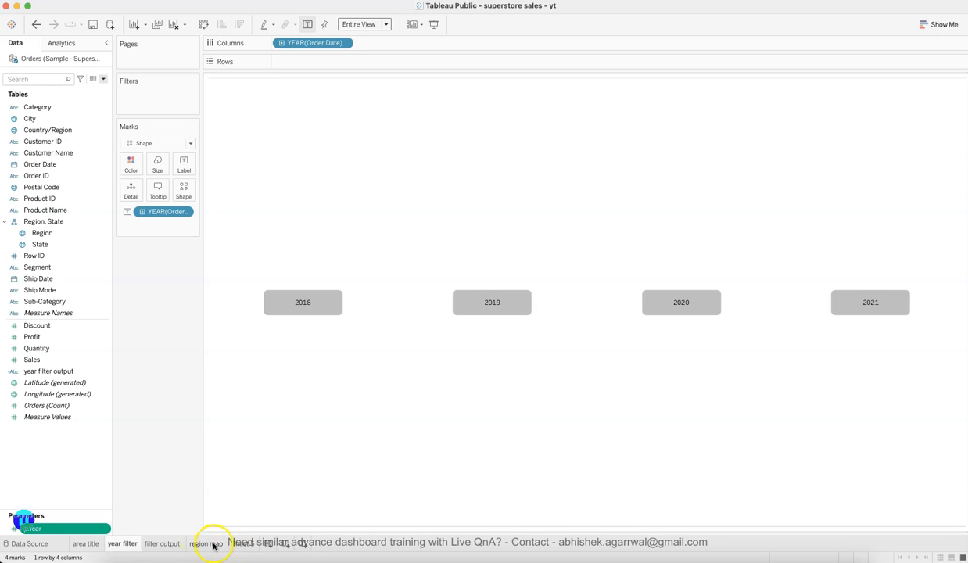
click(240, 543)
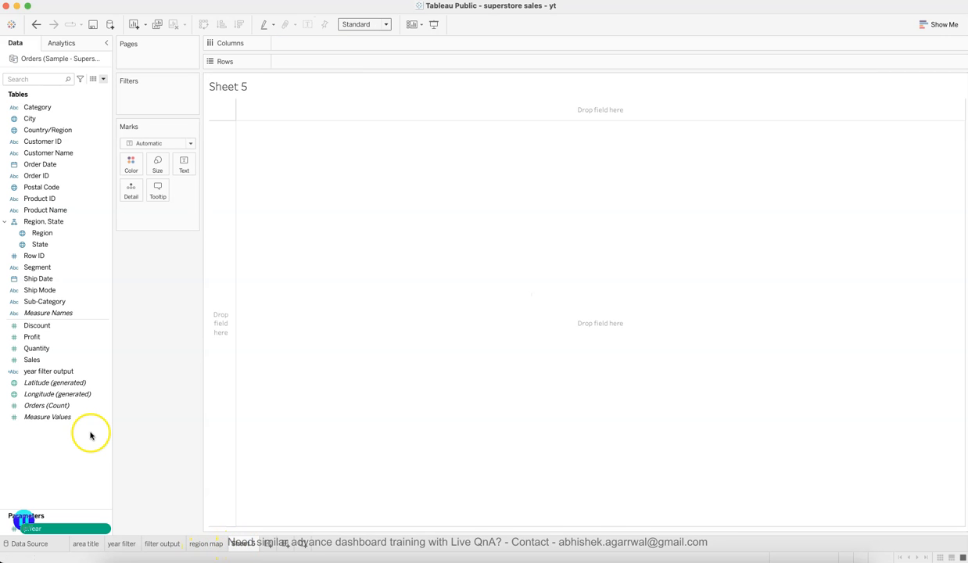
Edit the p.Year parameter and remove 2022 and 2023 from its list of values.
click(105, 528)
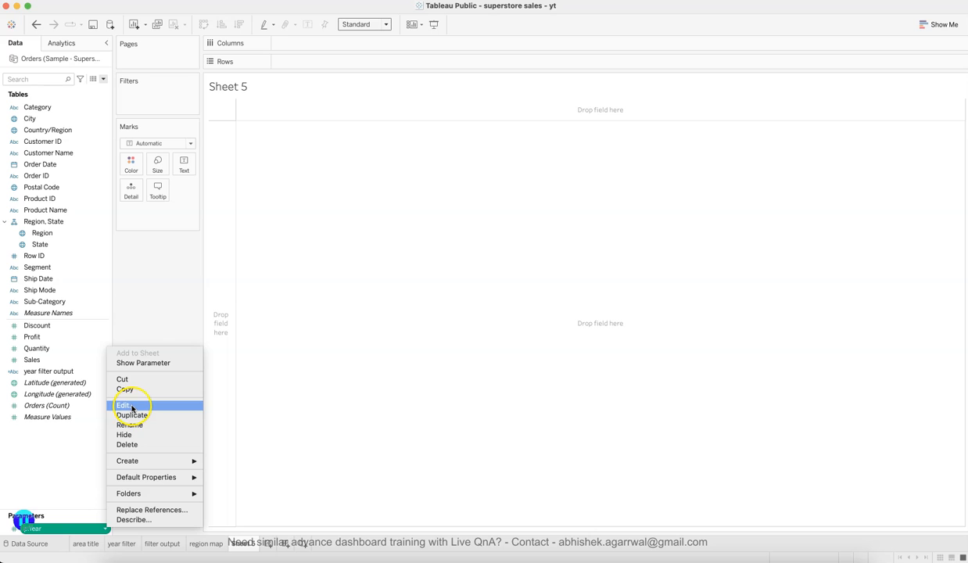
click(127, 404)
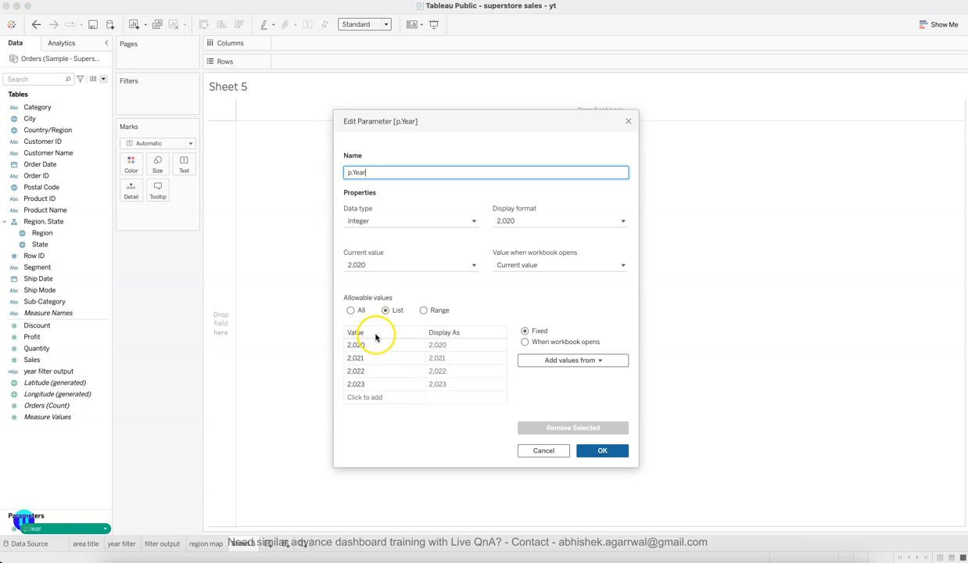
click(376, 345)
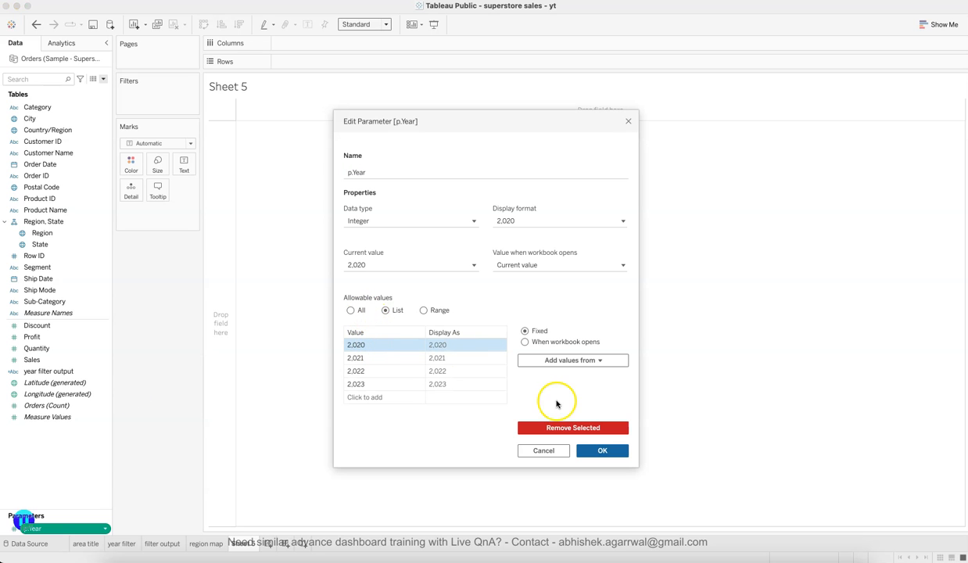
click(379, 372)
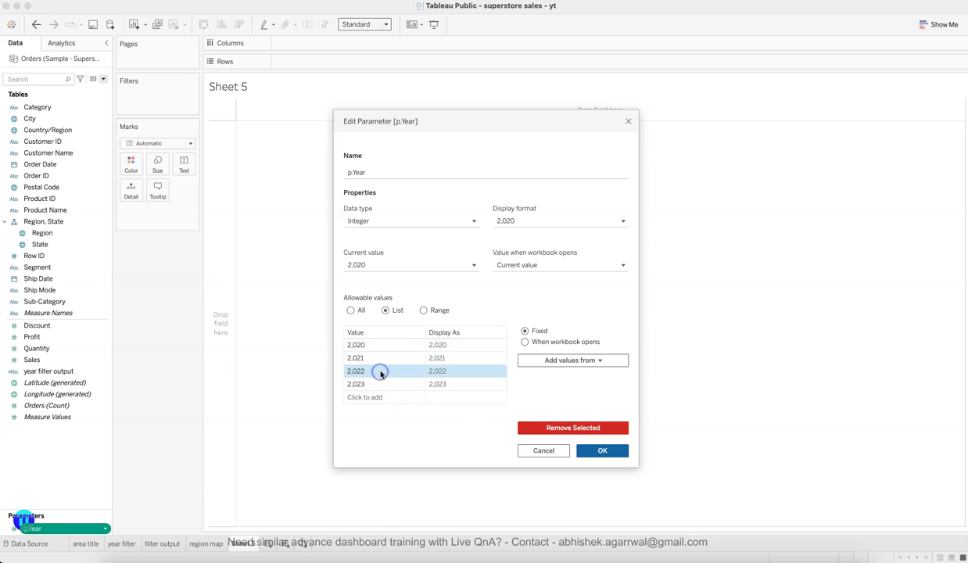
click(574, 428)
click(380, 371)
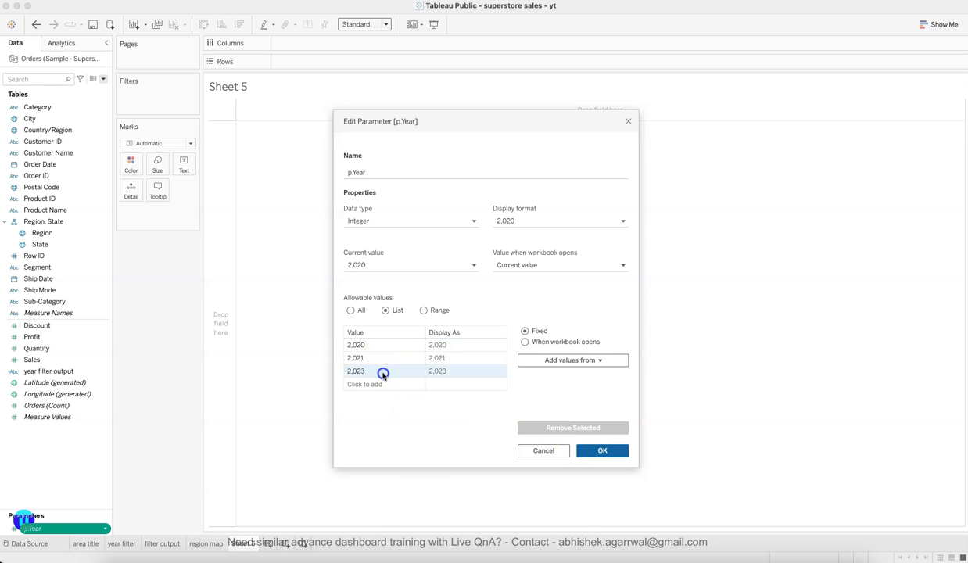
click(573, 427)
Add 2018 and 2019 to the p.Year value list and save the parameter.
click(359, 366)
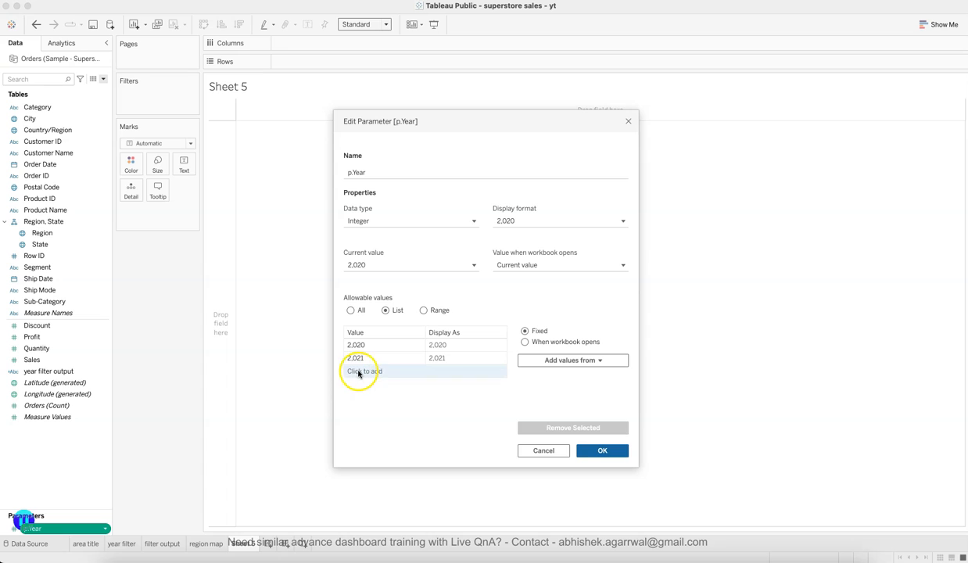
text(2,0)
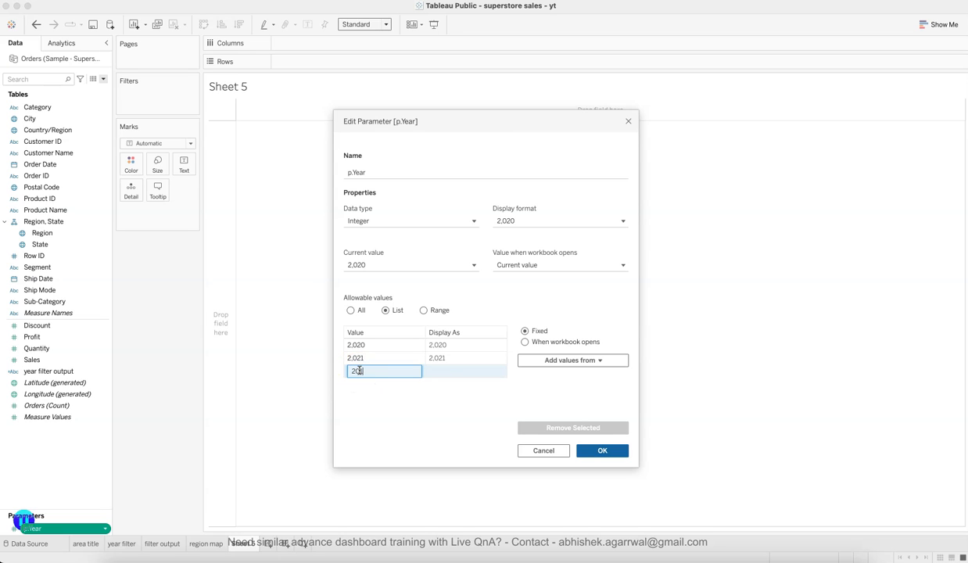
text(18)
key(Return)
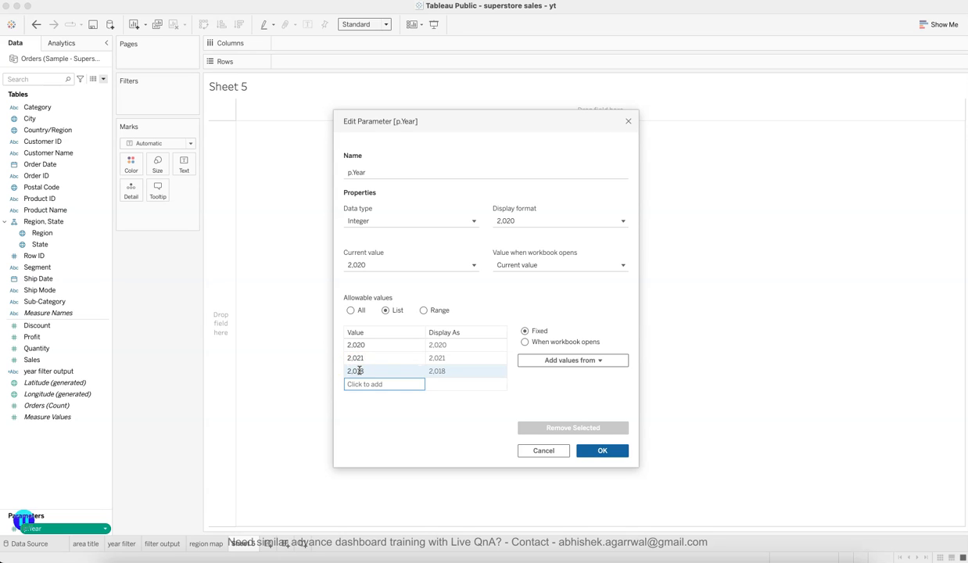
click(365, 383)
text(201)
key(Return)
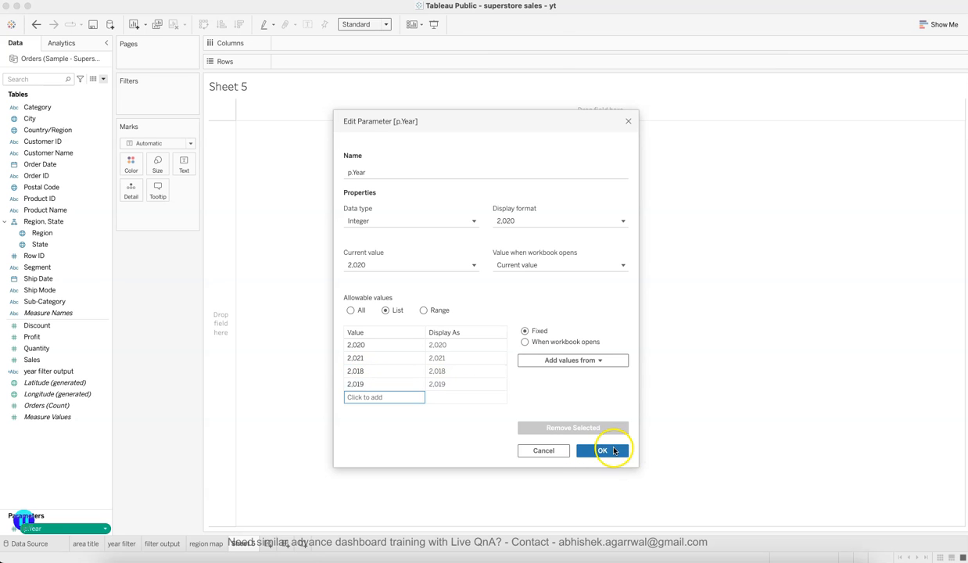
click(604, 450)
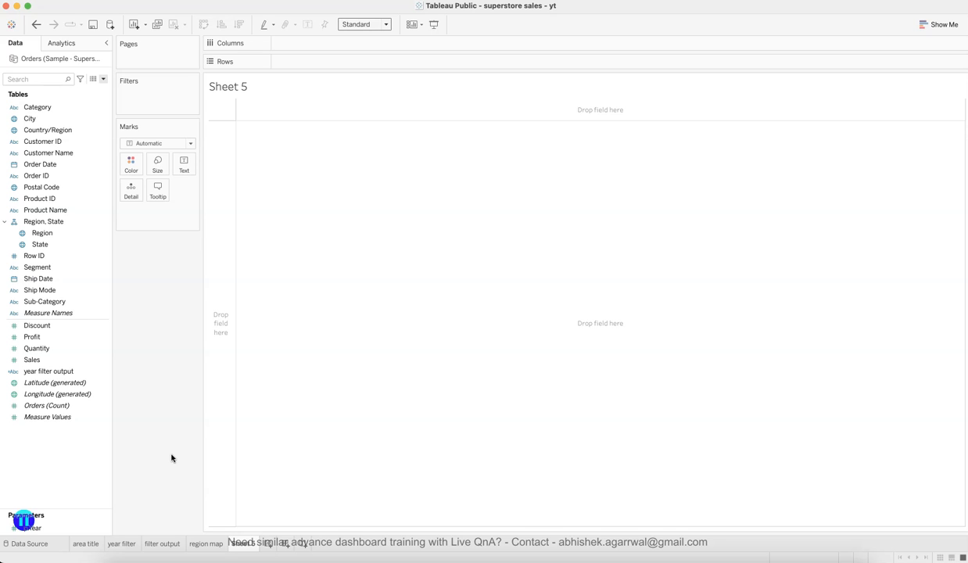
Create a new calculated field named YoY - Value and start its formula.
click(101, 80)
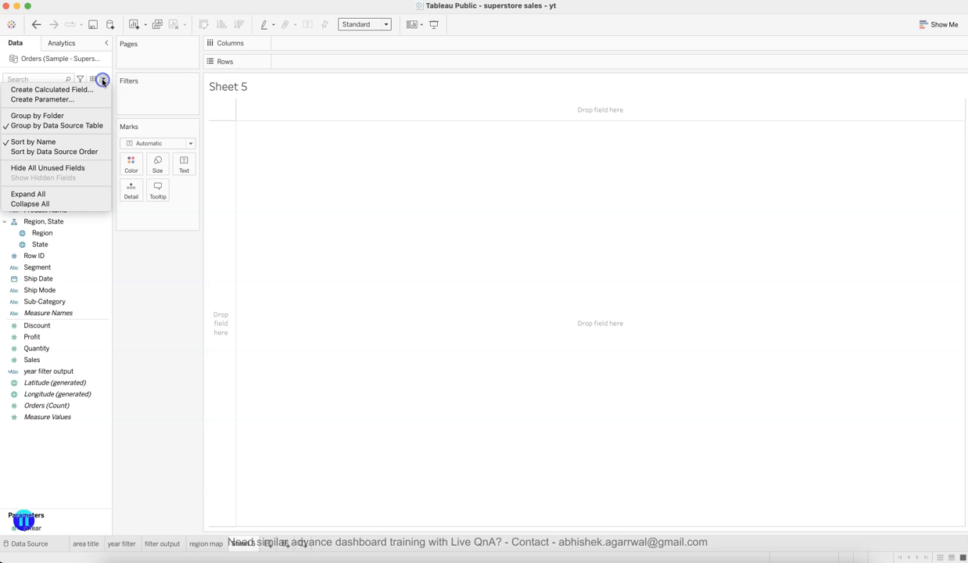
click(101, 88)
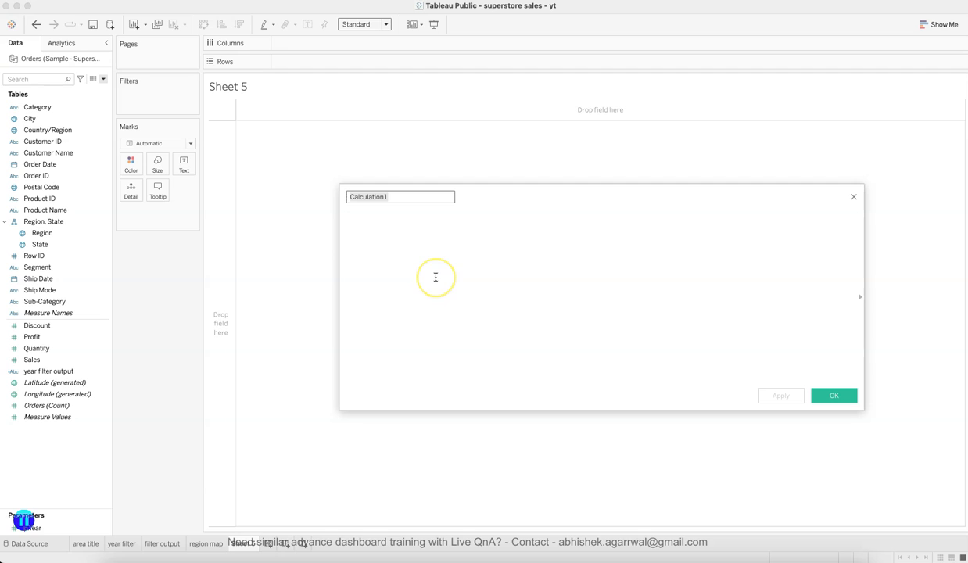
text(YoY - Value)
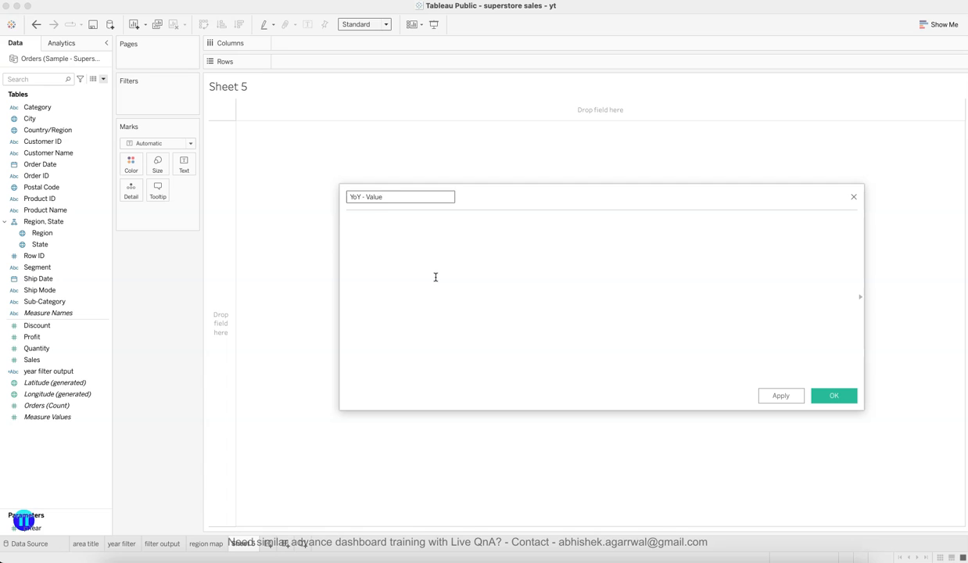
click(436, 277)
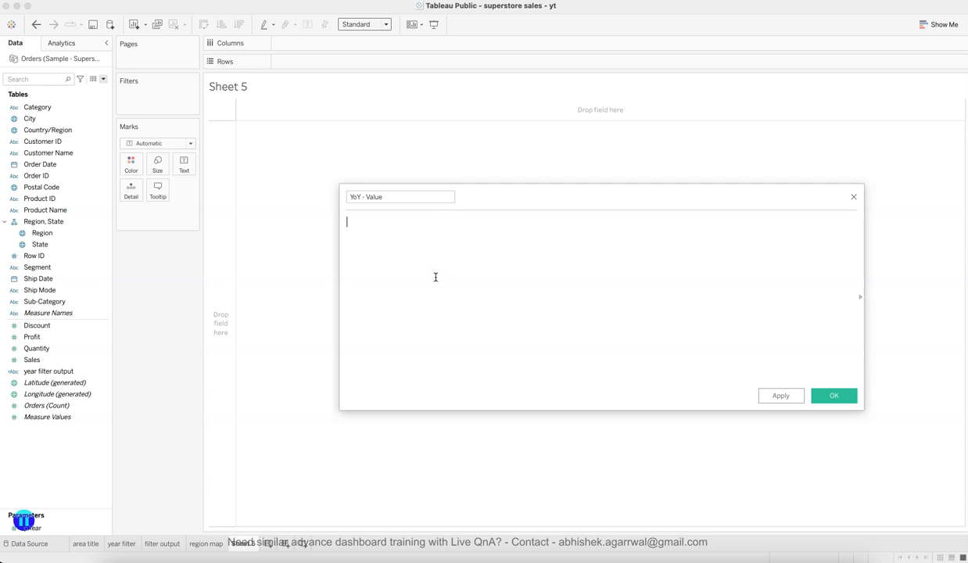
Enter the condition IF YEAR([Order Date]) = [p.Year] in the YoY - Value formula.
text(IF)
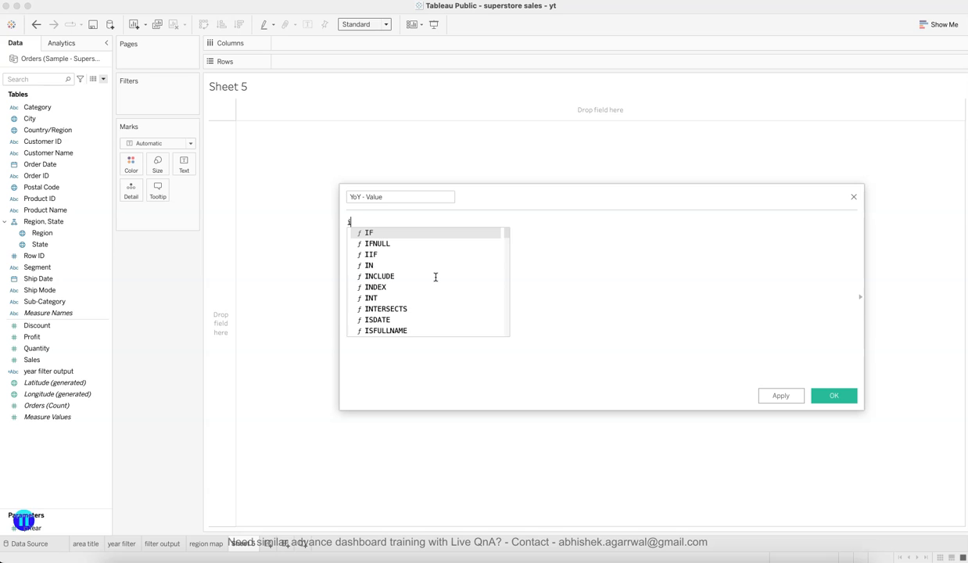
text( ye)
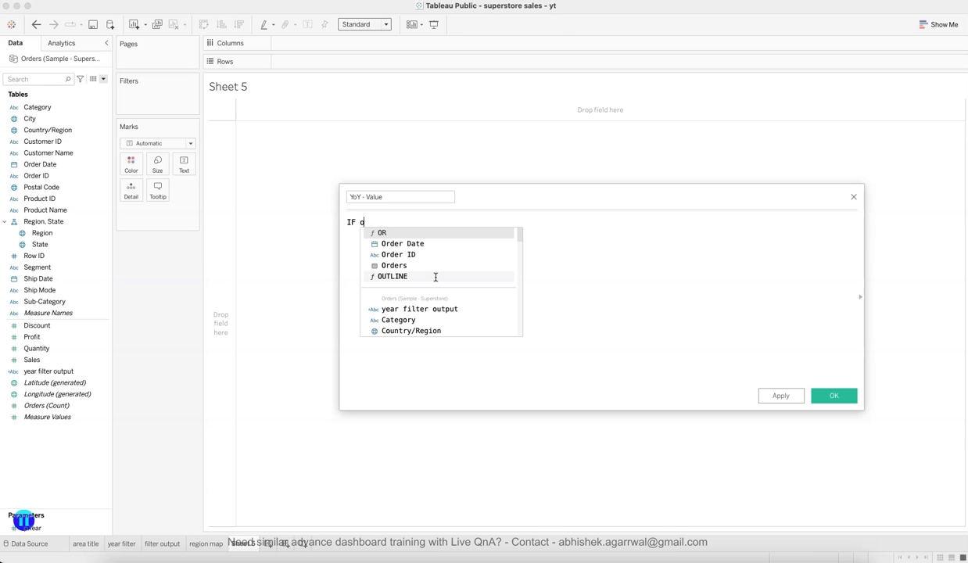
key(Return)
text(ord)
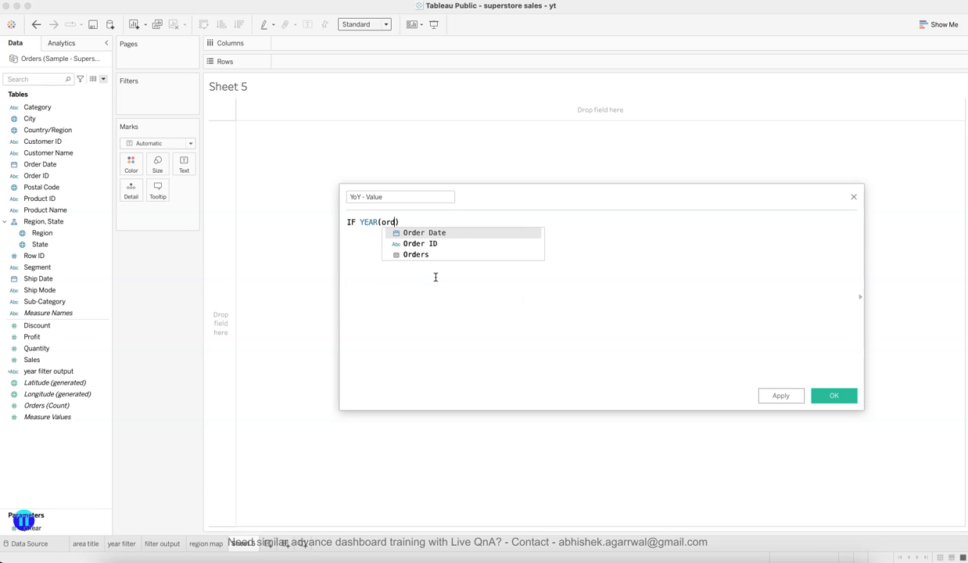
key(Return)
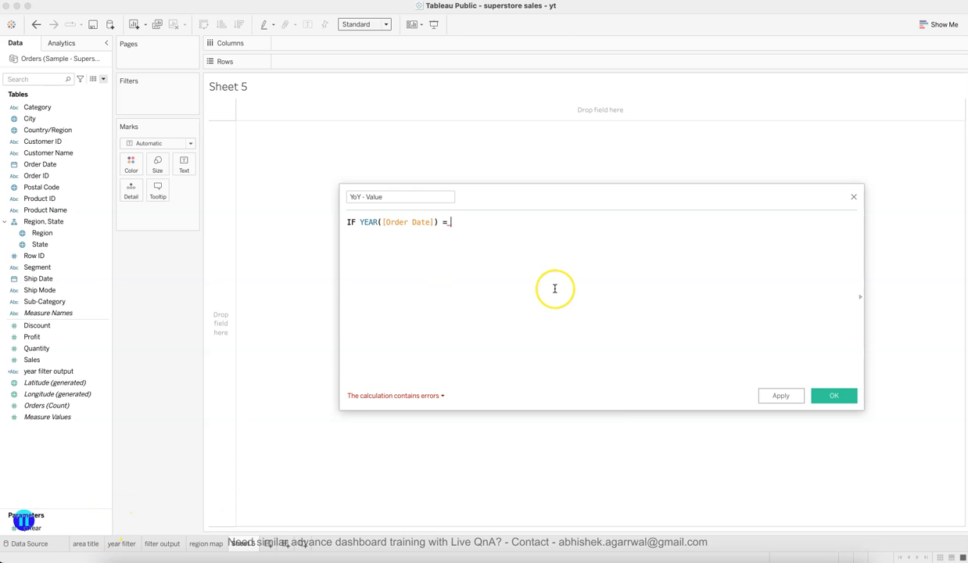
text(p.)
key(Return)
Complete the IF statement with THEN [Sales] END.
text(th)
key(Return)
text(sal)
key(Return)
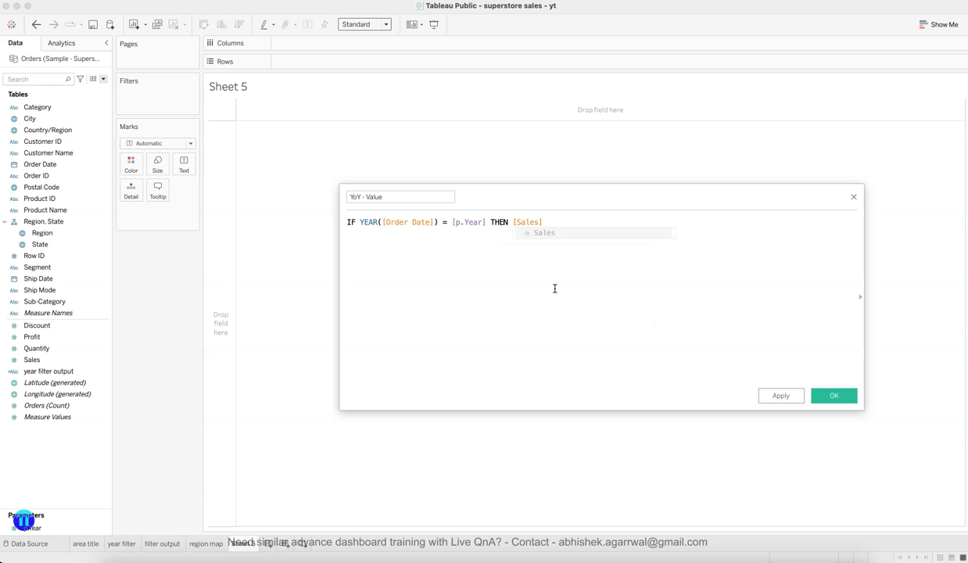
text(en)
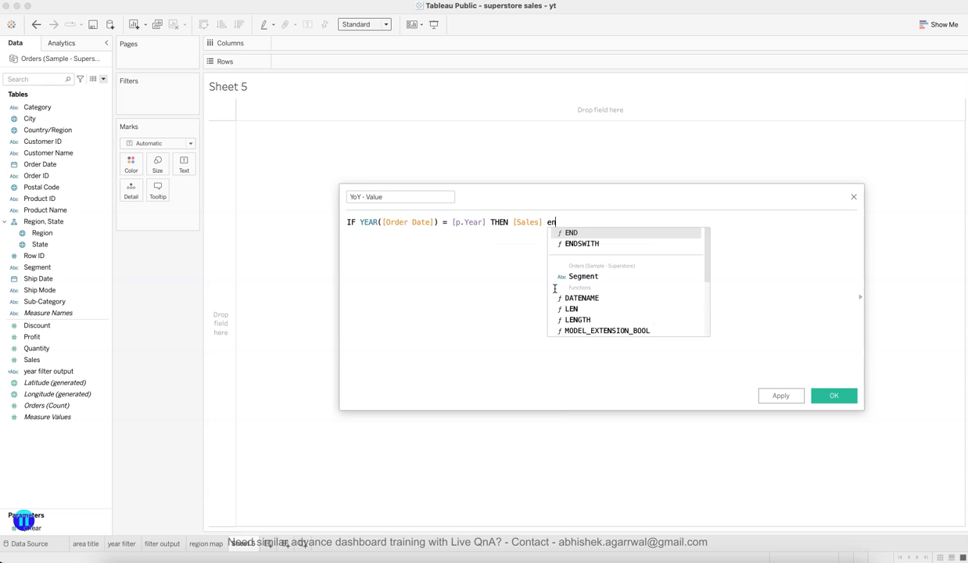
key(Return)
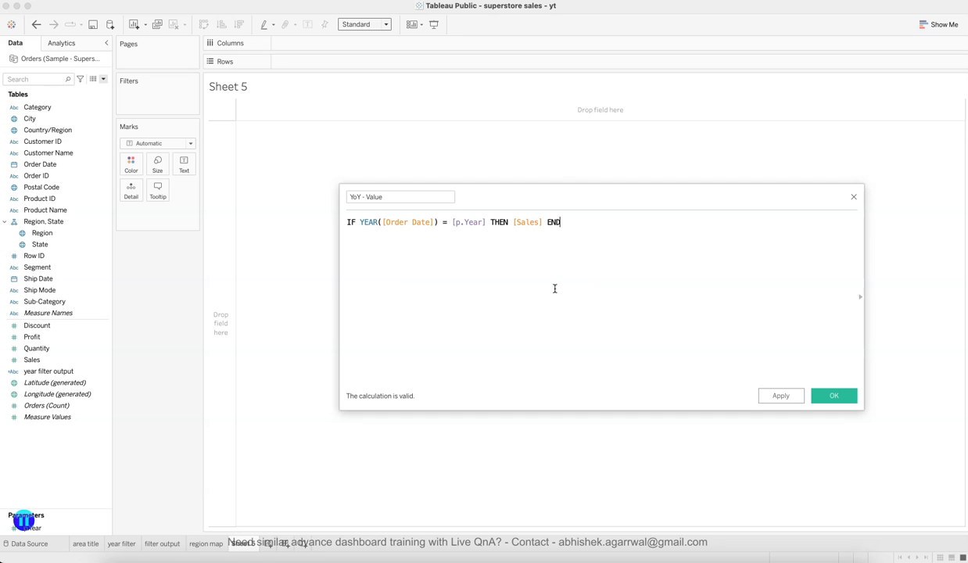
Wrap the whole IF expression in a SUM function.
click(348, 223)
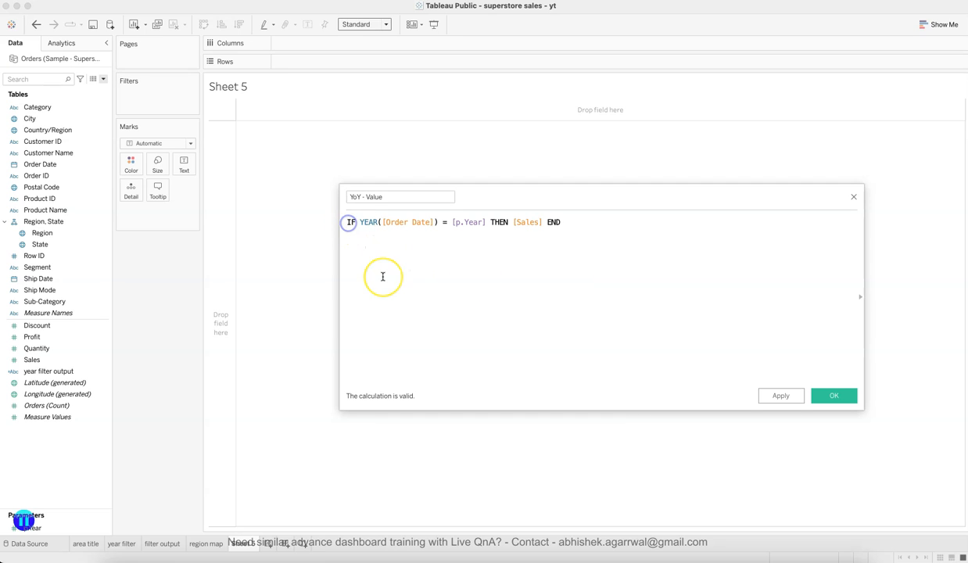
text(()
text())
text(Sum)
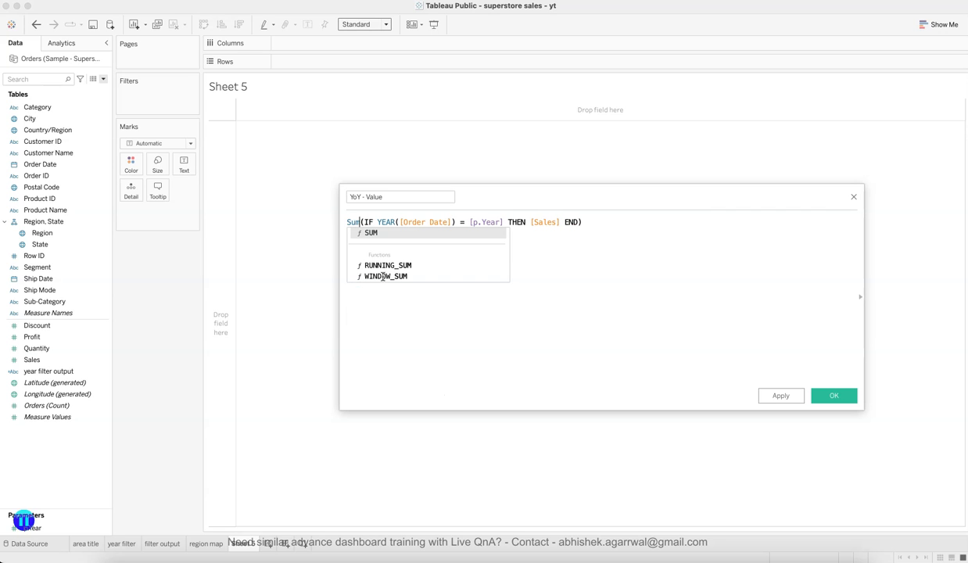
key(Return)
Copy the SUM expression and subtract a pasted copy of it from the original.
drag(588, 222, 261, 197)
key(super+c)
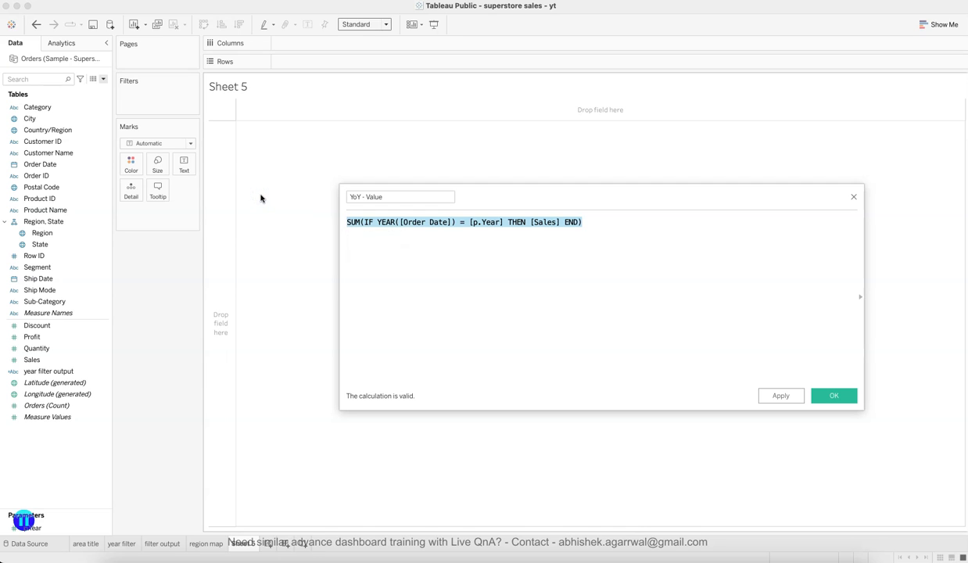
key(Right)
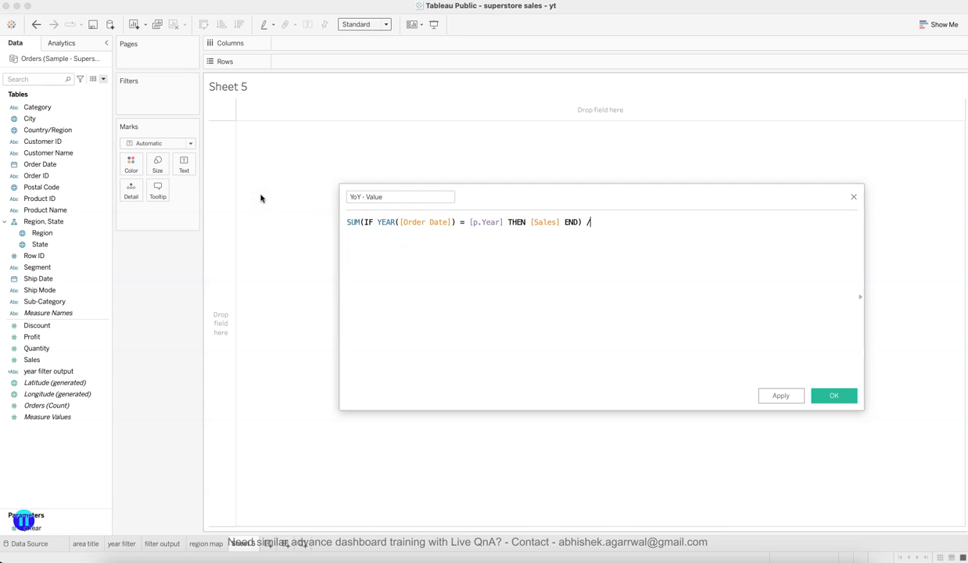
key(BackSpace)
key(BackSpace)
click(379, 222)
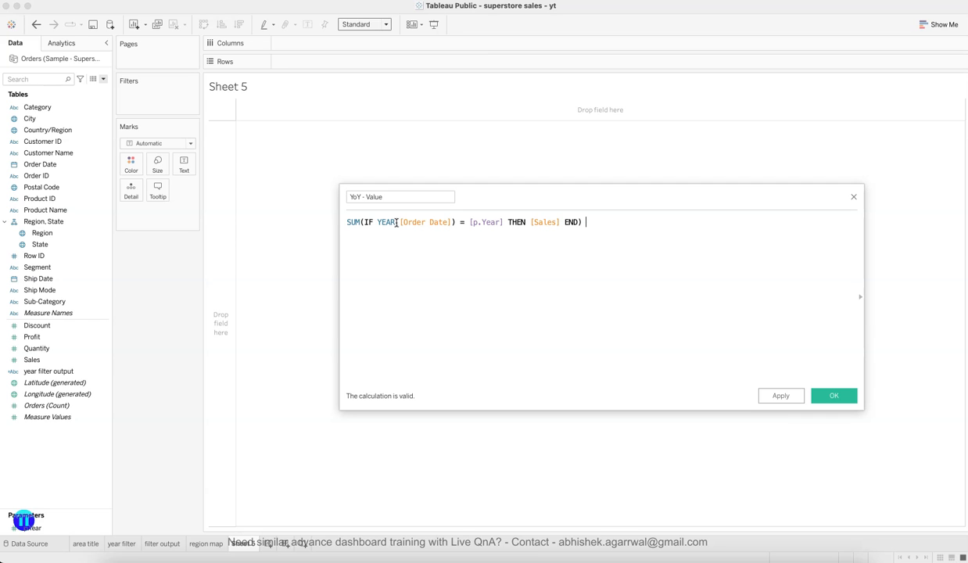
text(-)
key(super+v)
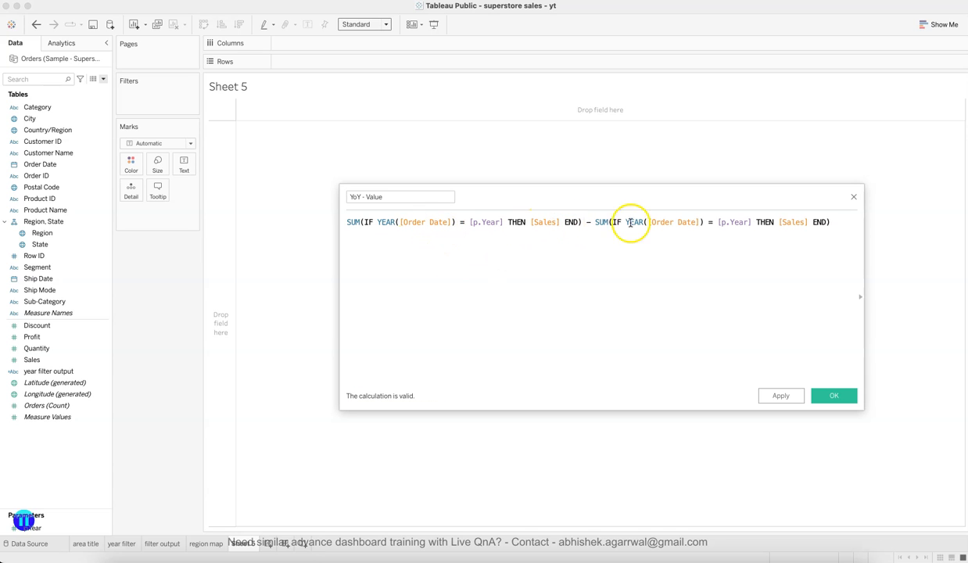
Change the year in the second SUM expression to [p.Year]-1.
click(711, 226)
click(749, 224)
text(-1)
click(741, 235)
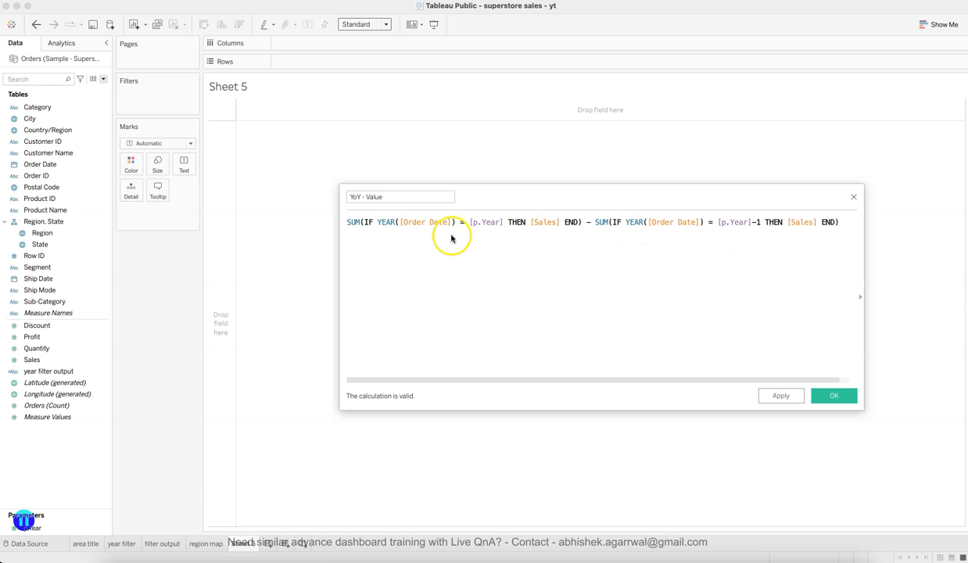
Enclose the difference in parentheses, divide it by SUM(IF YEAR([Order Date]) = [p.Year]-1 THEN [Sales] END), and save the calculated field.
click(345, 222)
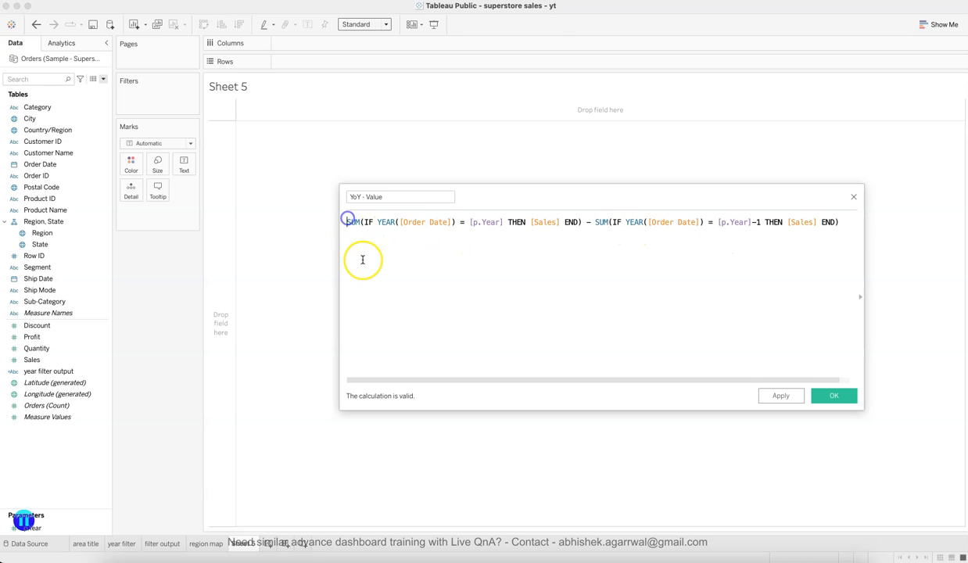
text(()
text())
text( /)
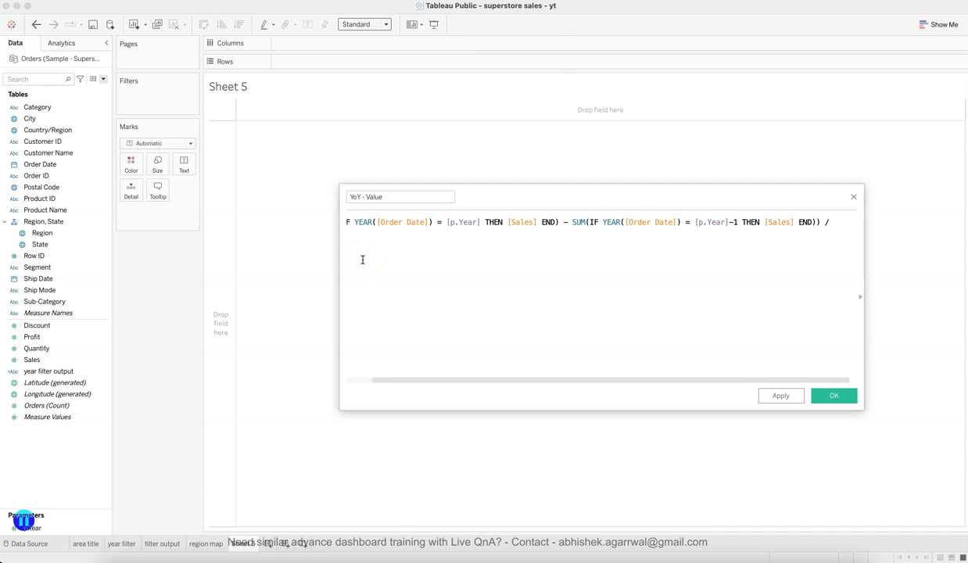
key(Return)
key(super+v)
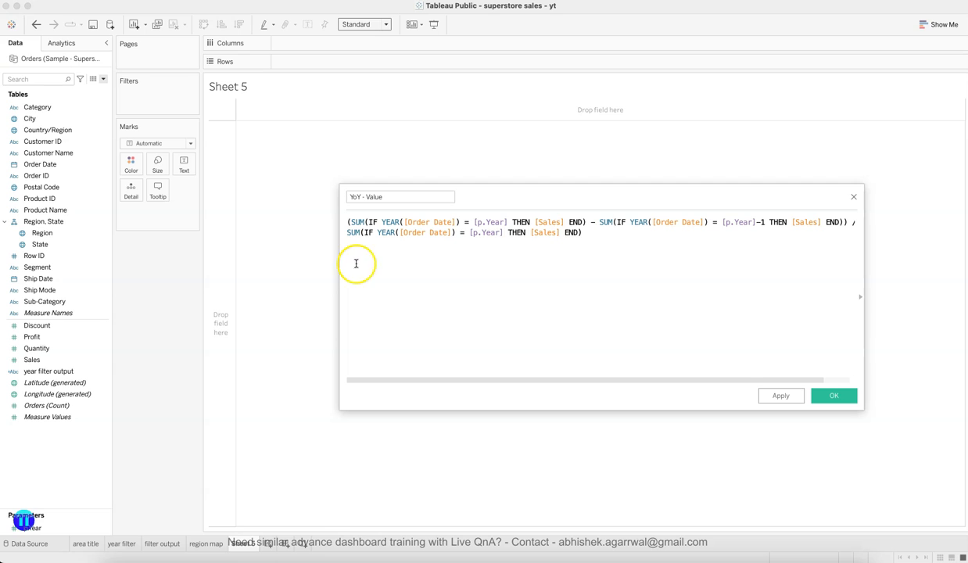
click(503, 233)
text(-1)
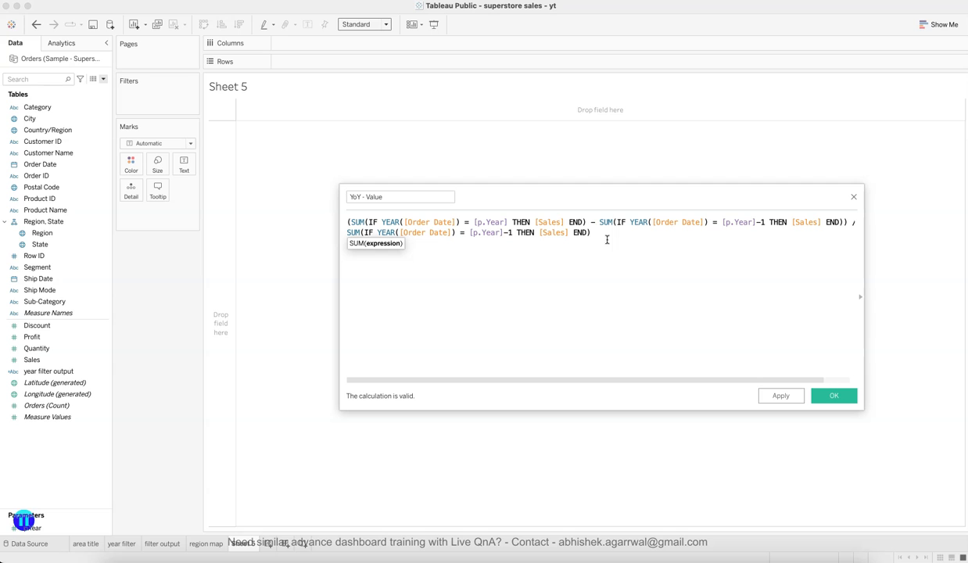
click(817, 394)
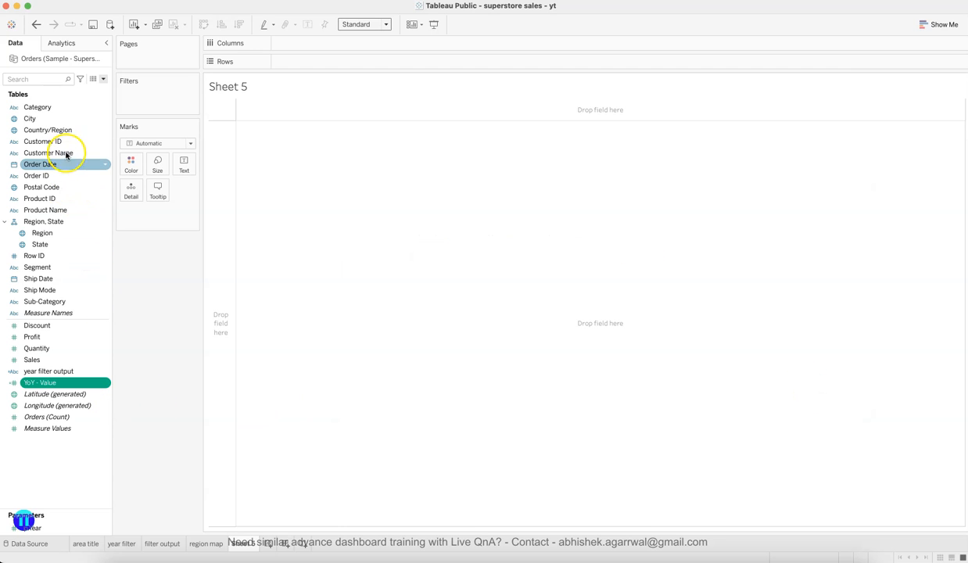
Place Region on the rows and show YoY - Value as the text for each region.
drag(65, 233, 293, 59)
click(60, 370)
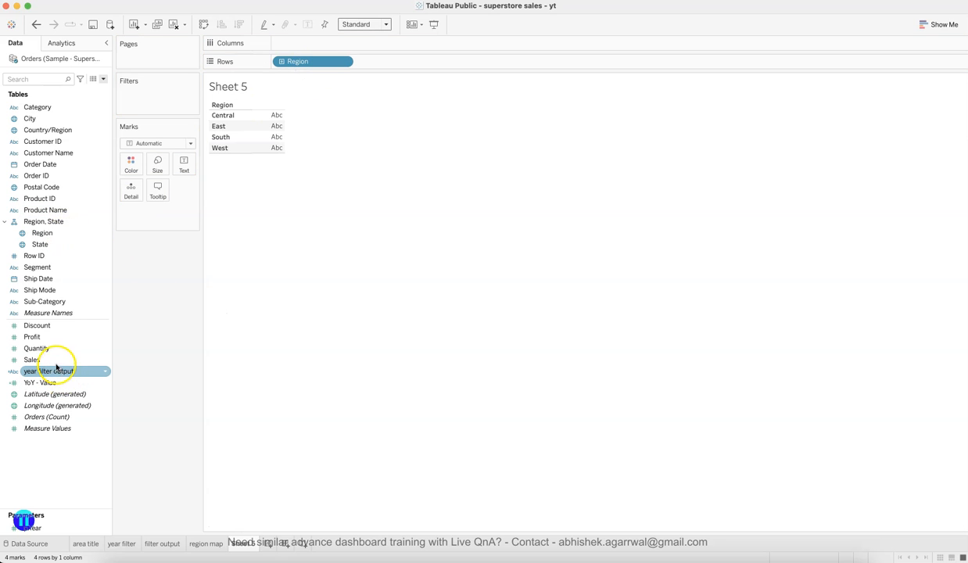
drag(49, 382, 190, 172)
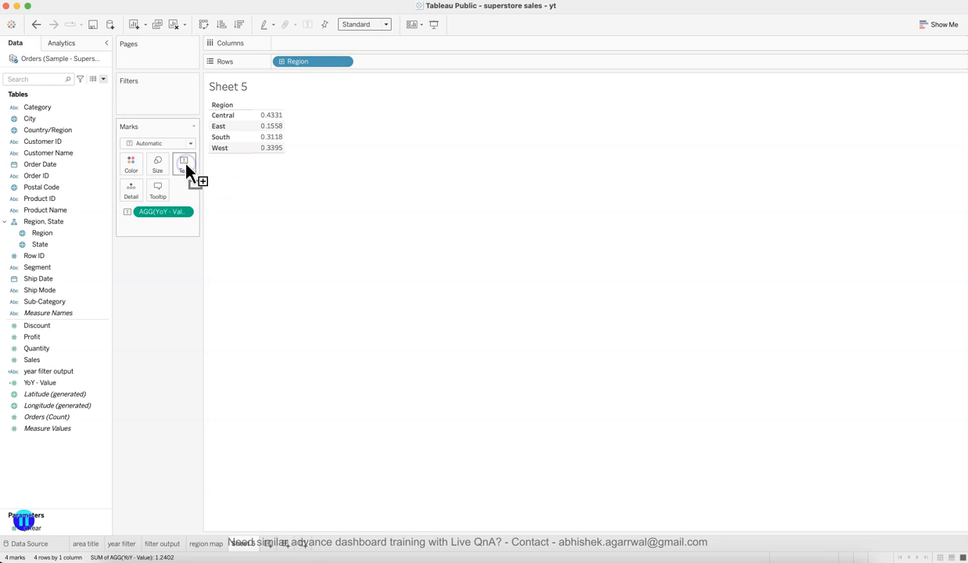
Format the YoY - Value numbers as percentages with one decimal place and close the formatting options.
click(186, 212)
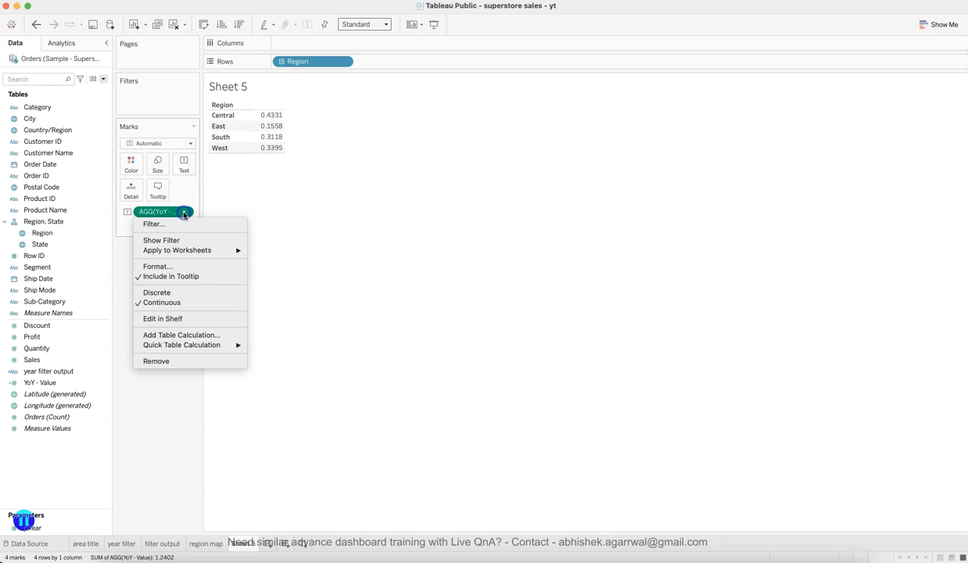
click(160, 267)
click(90, 156)
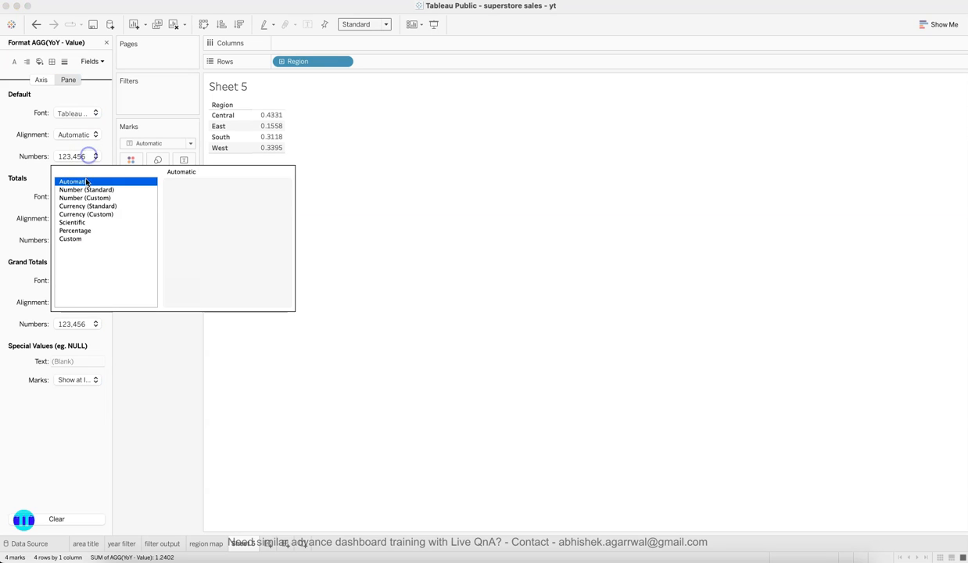
click(89, 230)
click(200, 200)
click(177, 358)
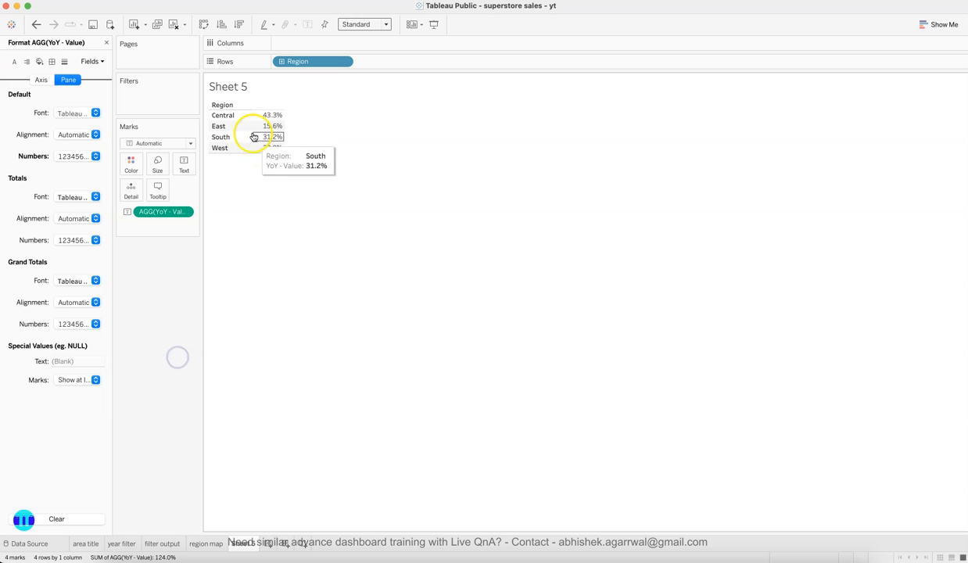
click(108, 44)
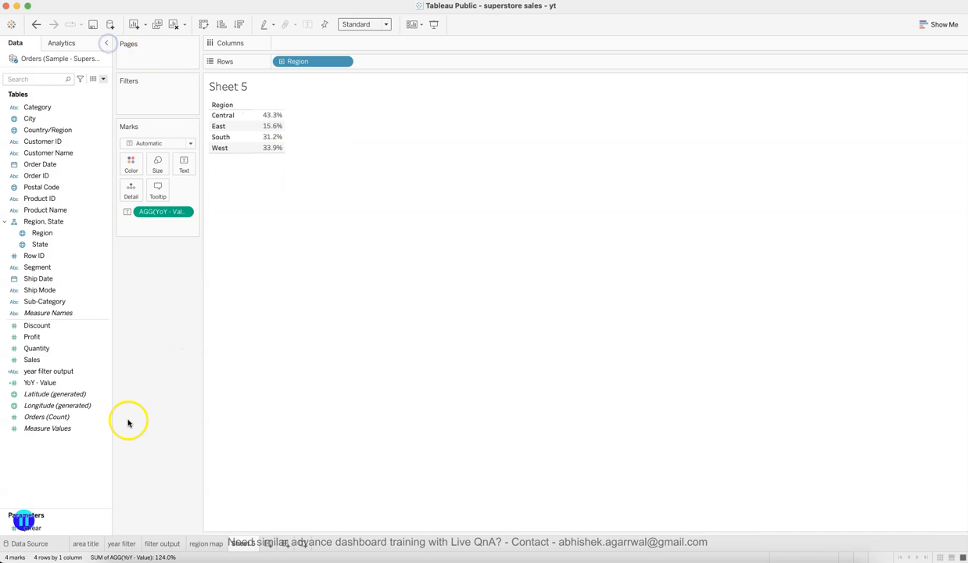
Show the p.Year parameter control on the sheet.
click(100, 529)
right_click(105, 529)
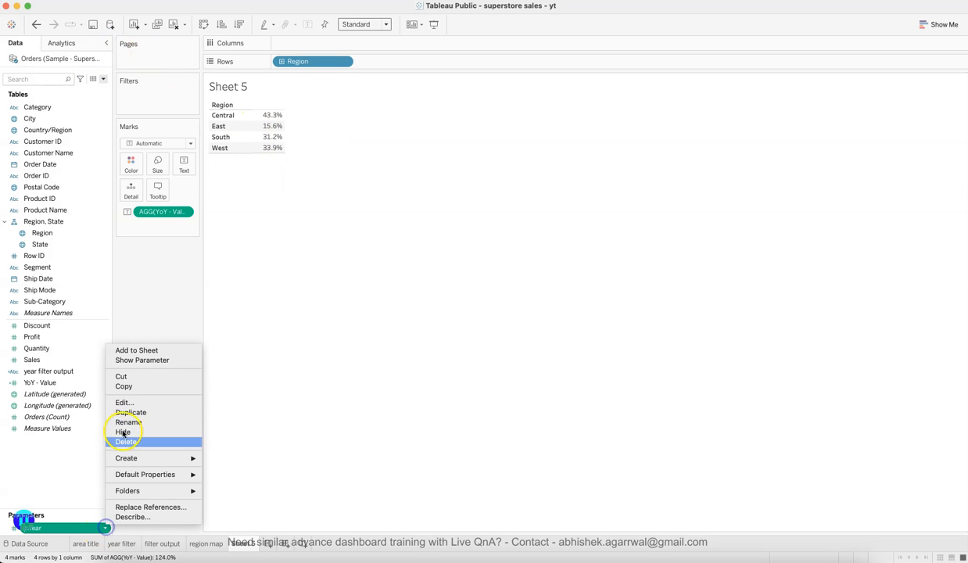
click(146, 358)
Test the regional year-over-year values by setting p.Year to 2021, 2019 and finally 2018.
click(912, 97)
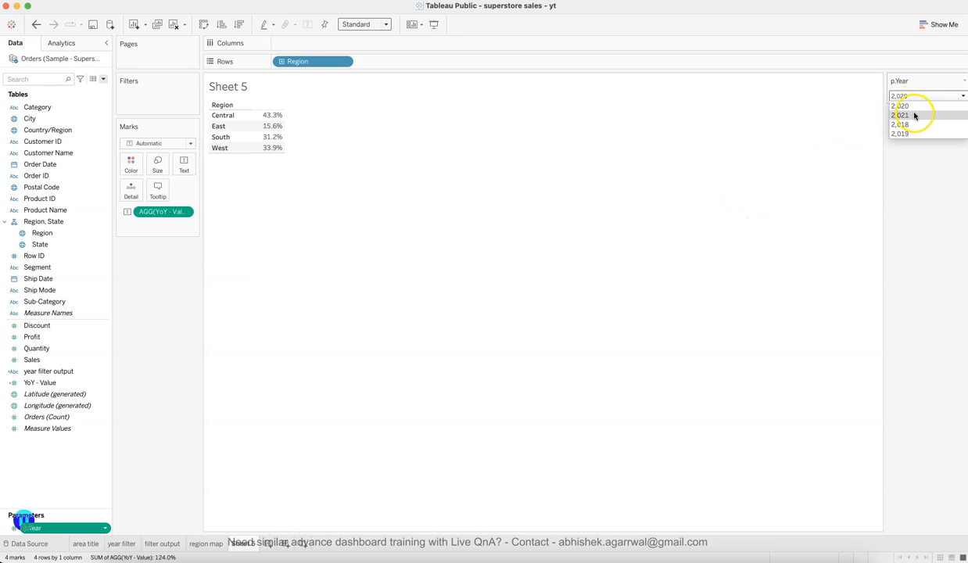
click(914, 115)
click(912, 96)
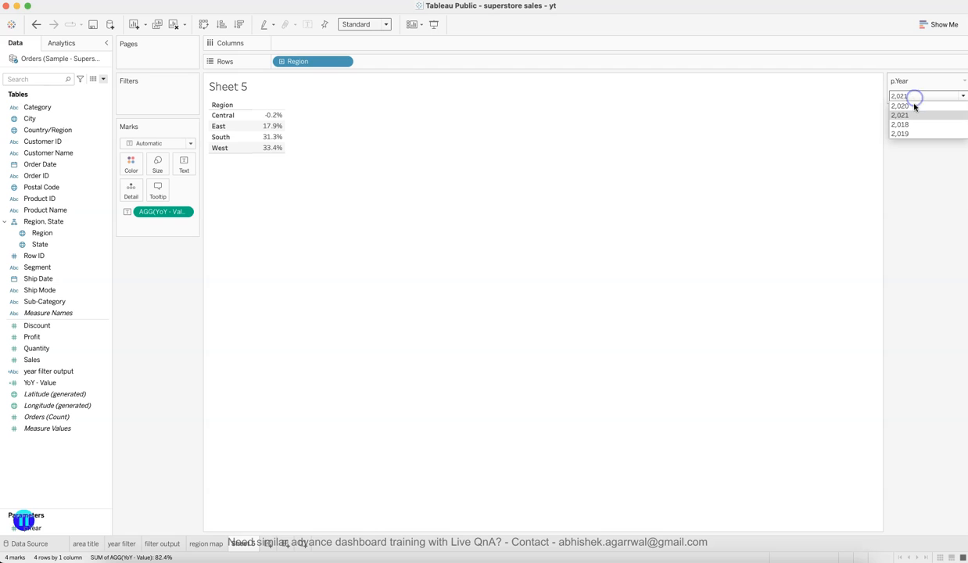
click(916, 135)
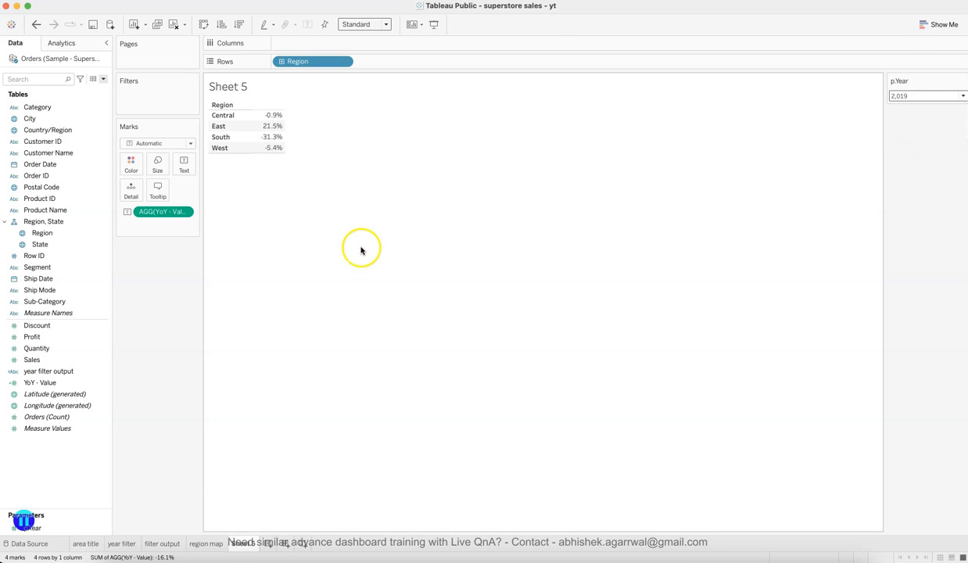
click(907, 95)
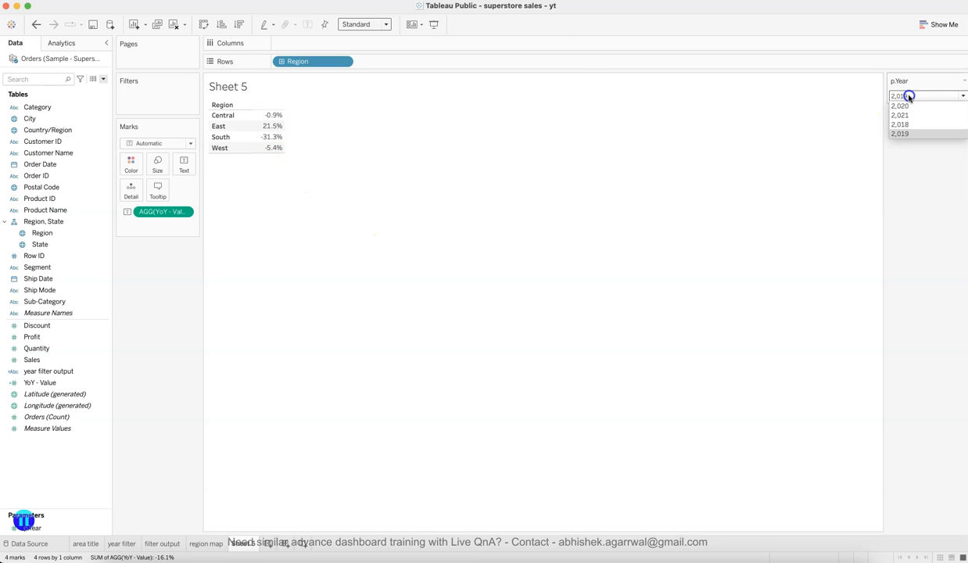
click(909, 124)
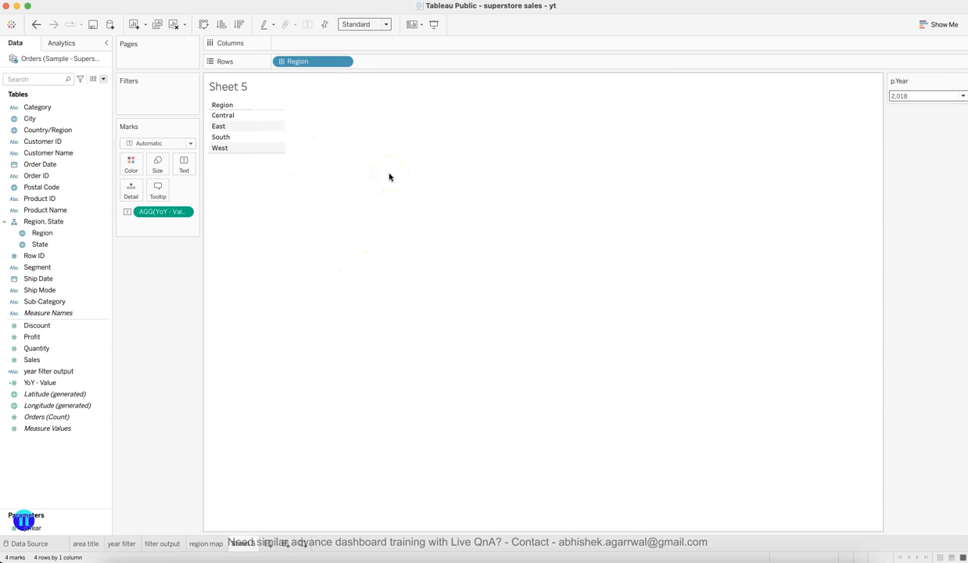
Set the p.Year parameter to 2021 and check the regional year-over-year values.
click(903, 97)
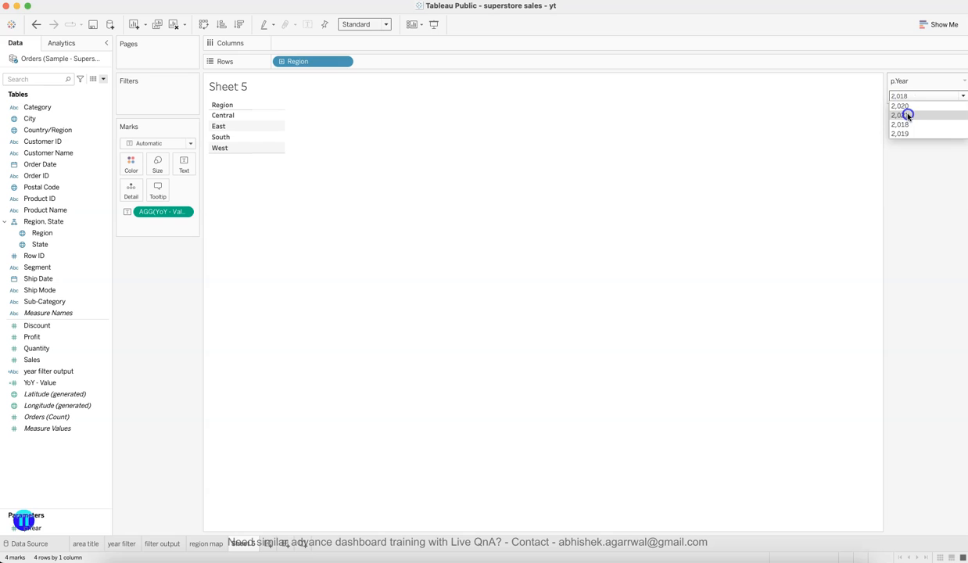
click(907, 115)
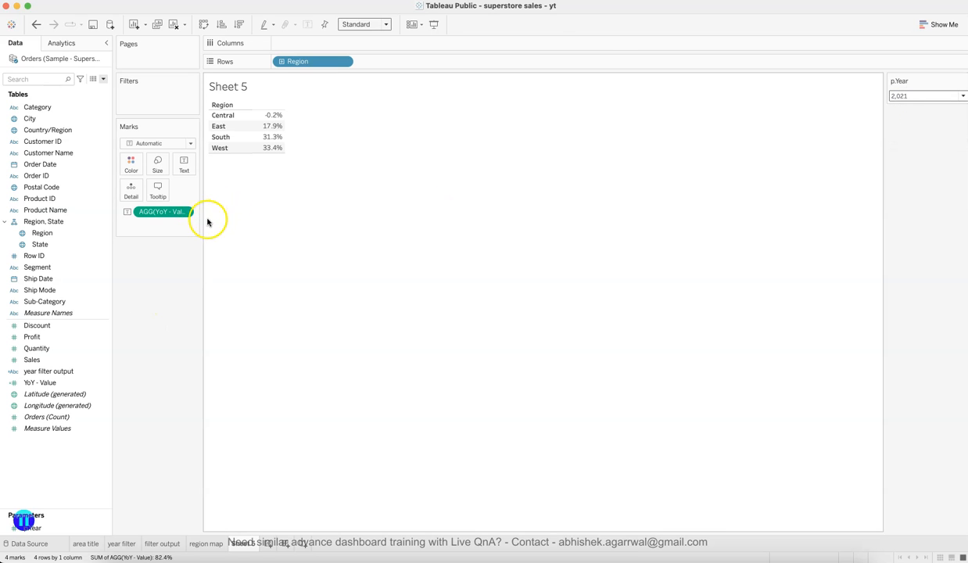
mouse_move(268, 152)
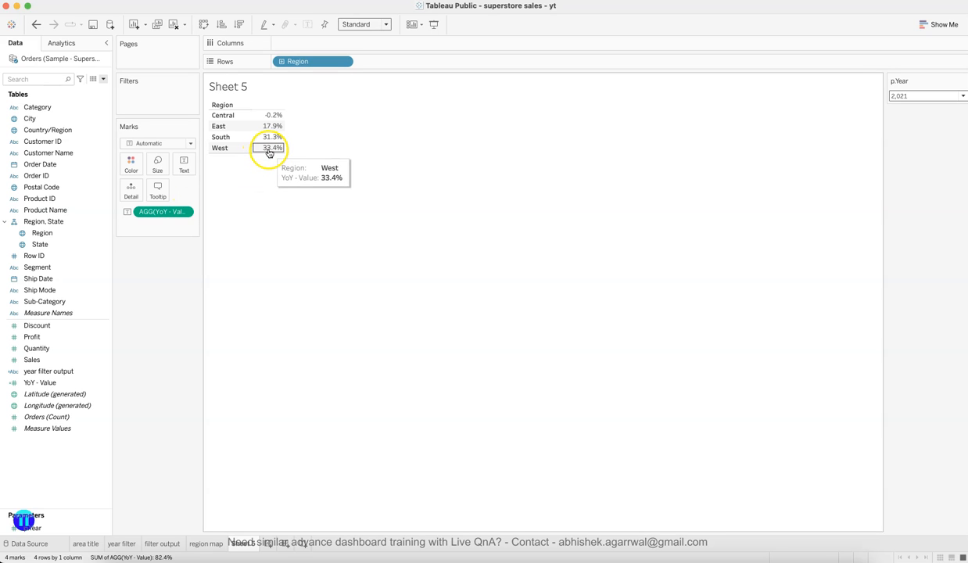
Fit the sheet to Entire View and centre the YoY - Value text horizontally.
click(356, 24)
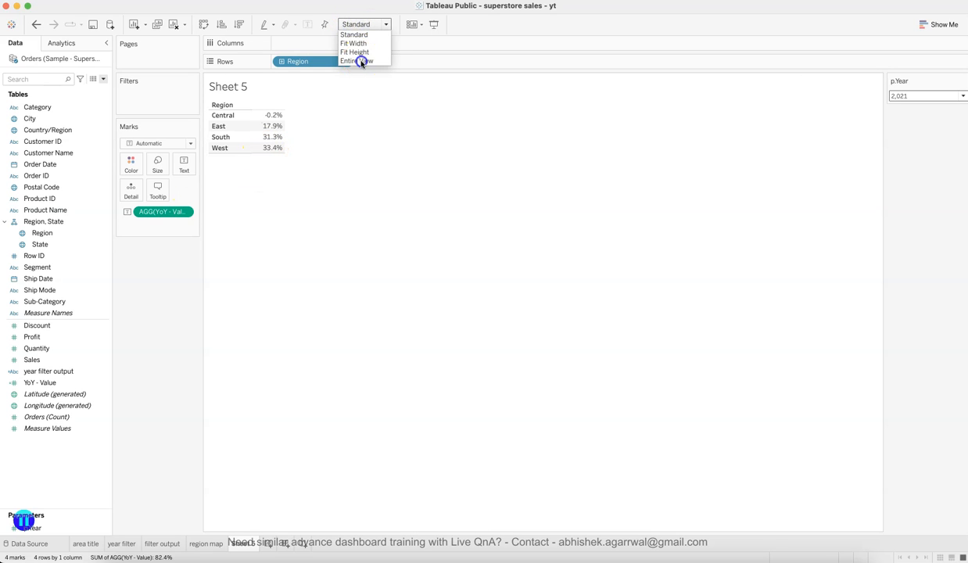
click(359, 61)
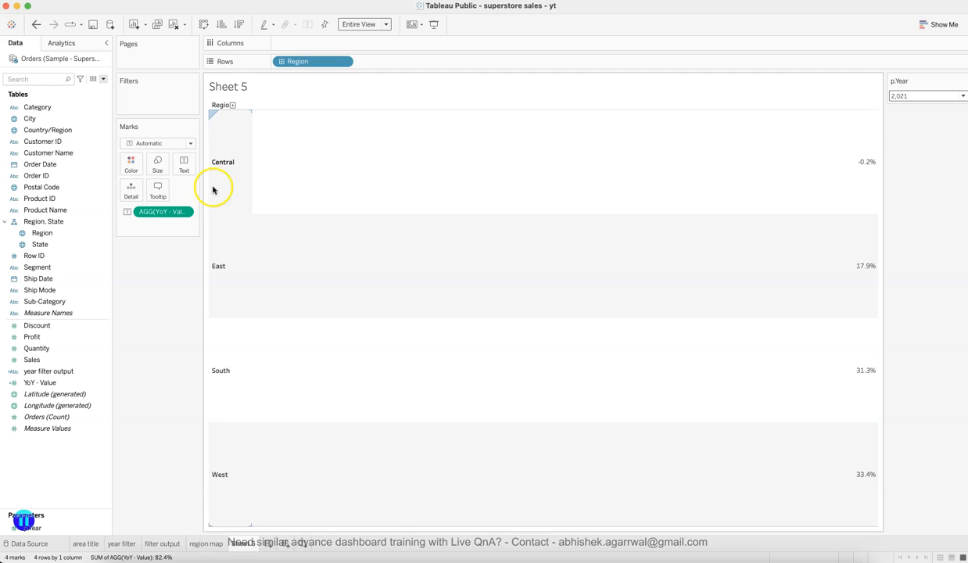
click(182, 165)
click(244, 205)
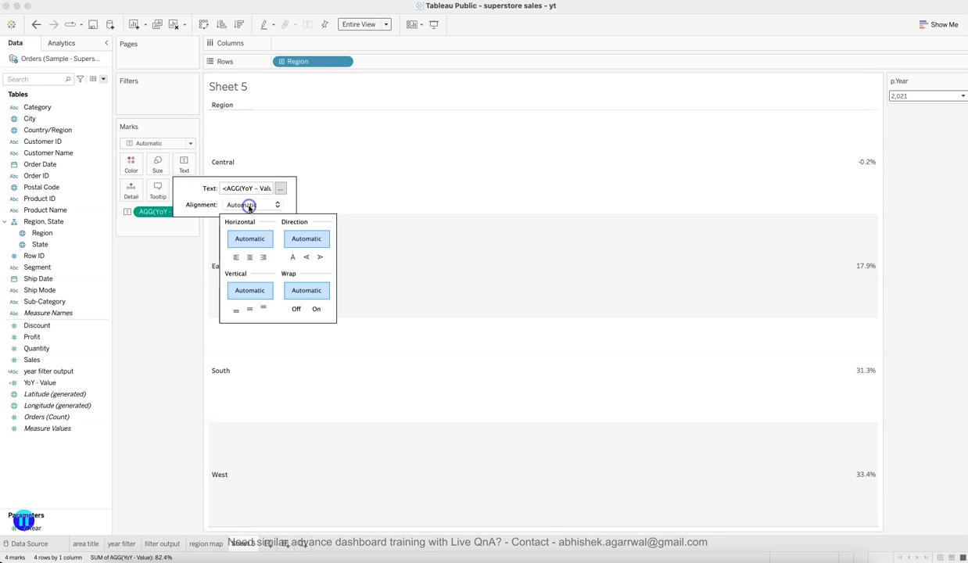
click(250, 257)
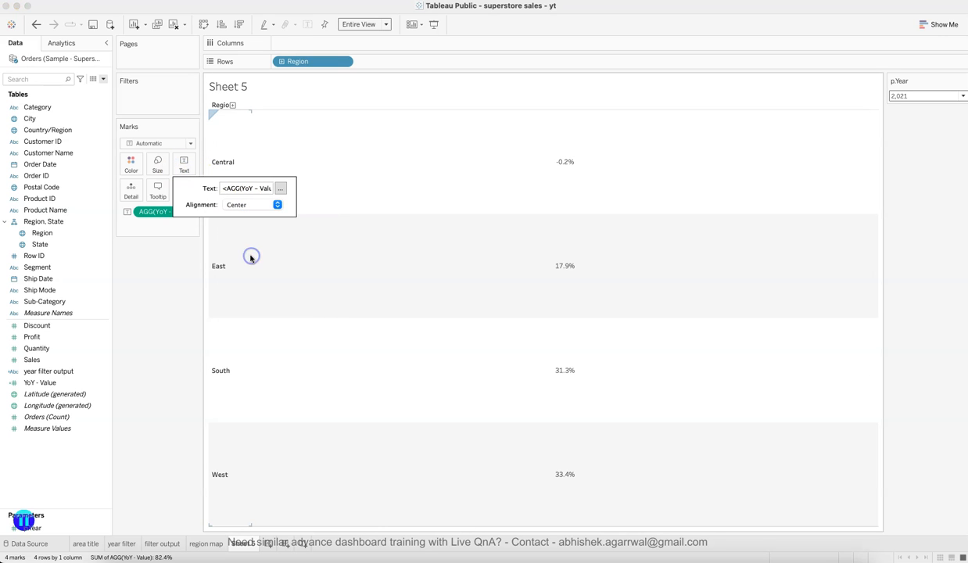
click(162, 375)
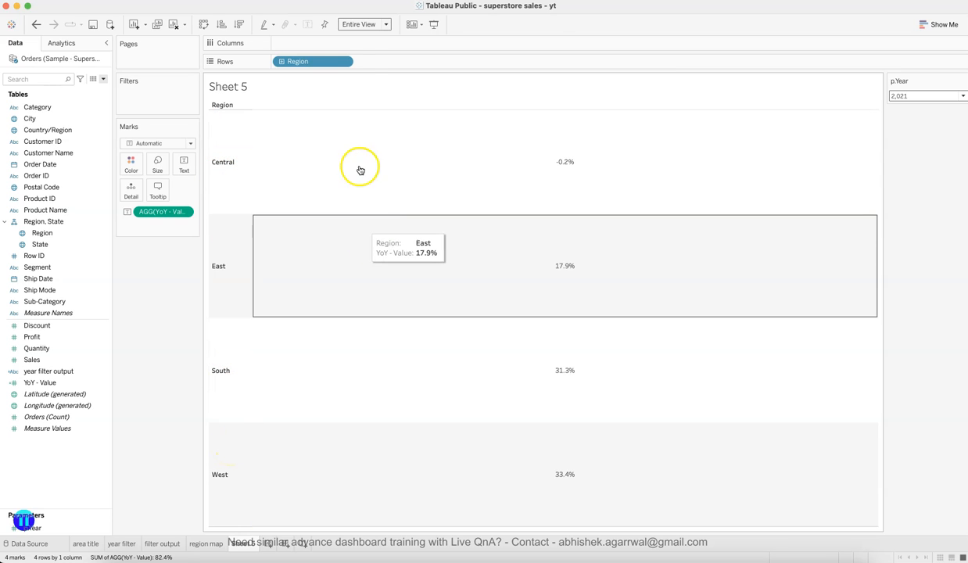
Hide the Region header and the sheet title.
click(344, 63)
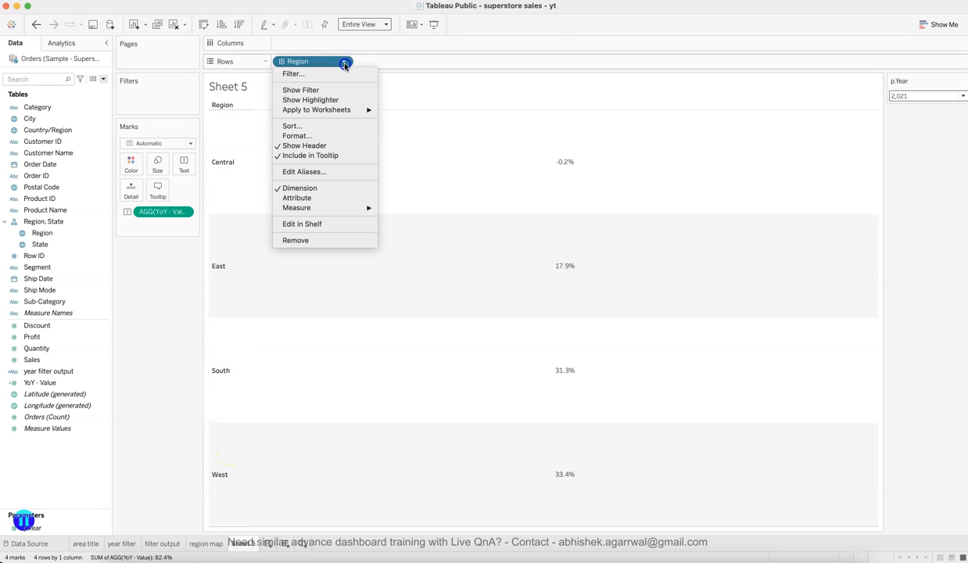
click(320, 145)
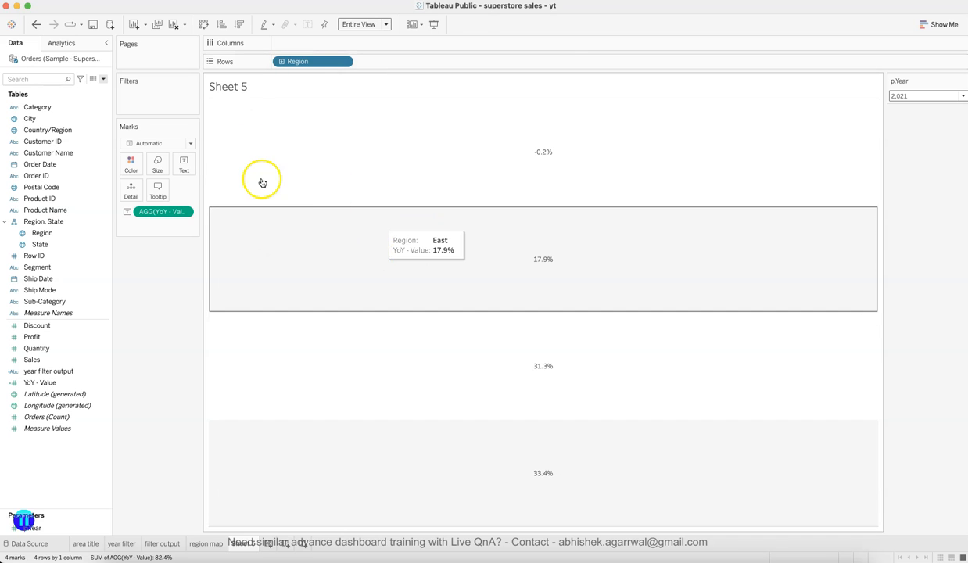
right_click(240, 88)
click(265, 113)
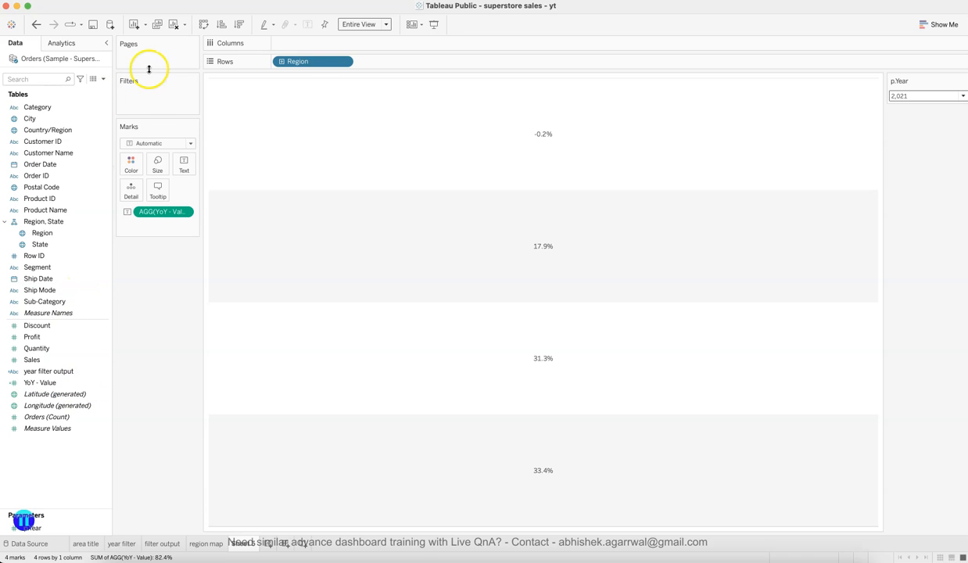
Start a calculated field named YoY - Colo with the condition IF [YoY - Value] > 0 THEN "P".
click(102, 80)
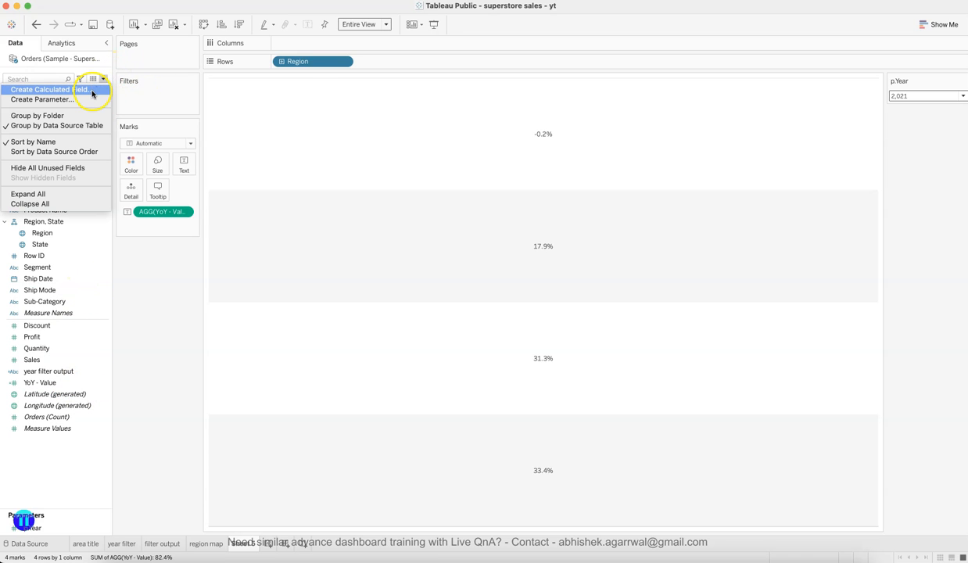
click(92, 93)
text(YoY - Colo)
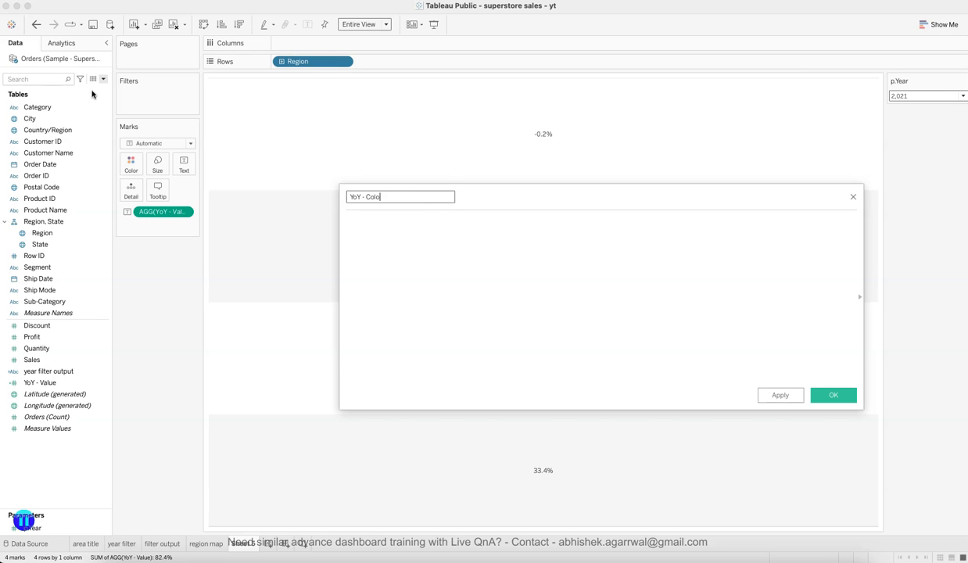
key(Tab)
text(IF yo)
key(Return)
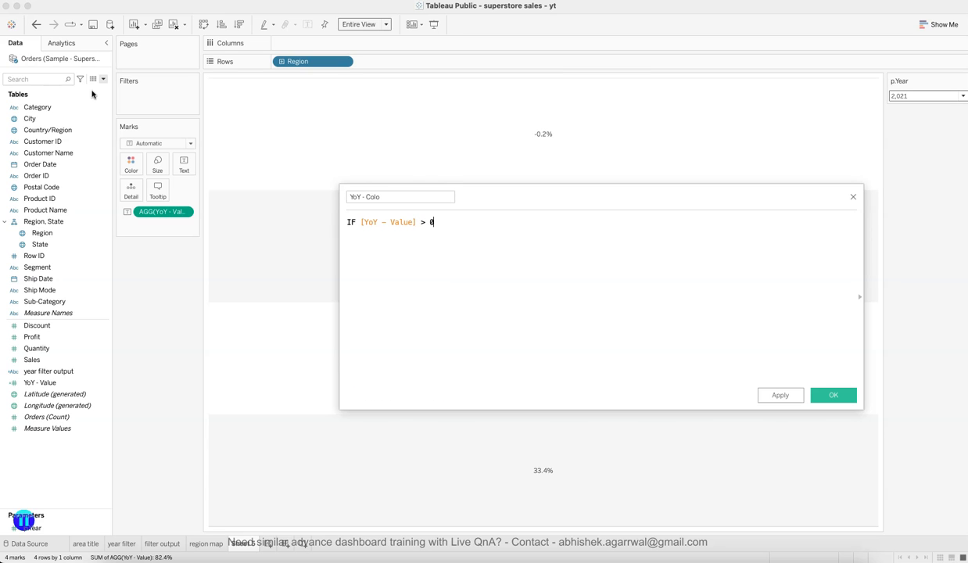
mouse_move(407, 130)
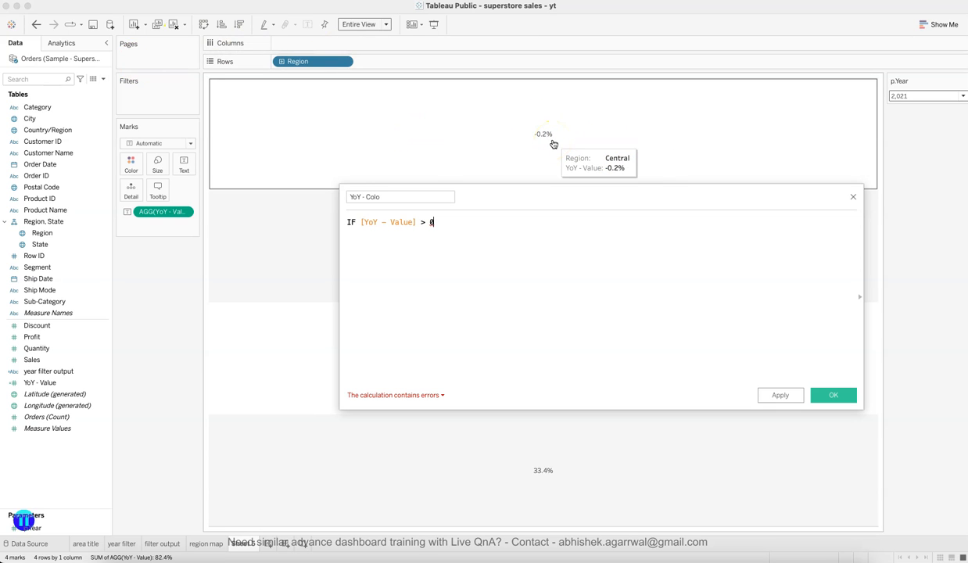
click(476, 242)
click(469, 225)
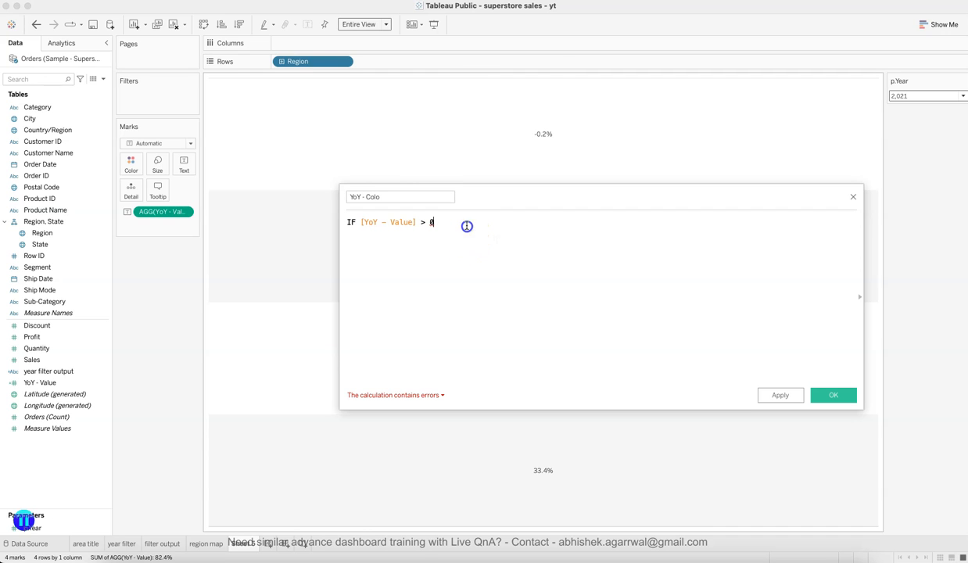
text(THEN "P" )
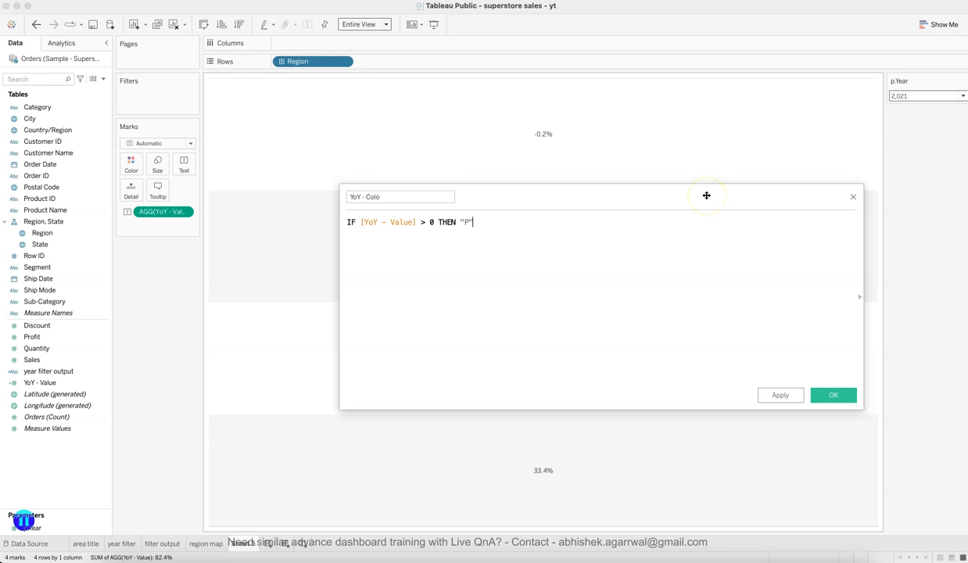
Add an ELSEIF [YoY - Value] < 0 branch returning "N", complete the formula with ELSE and END, and save the field.
text(el)
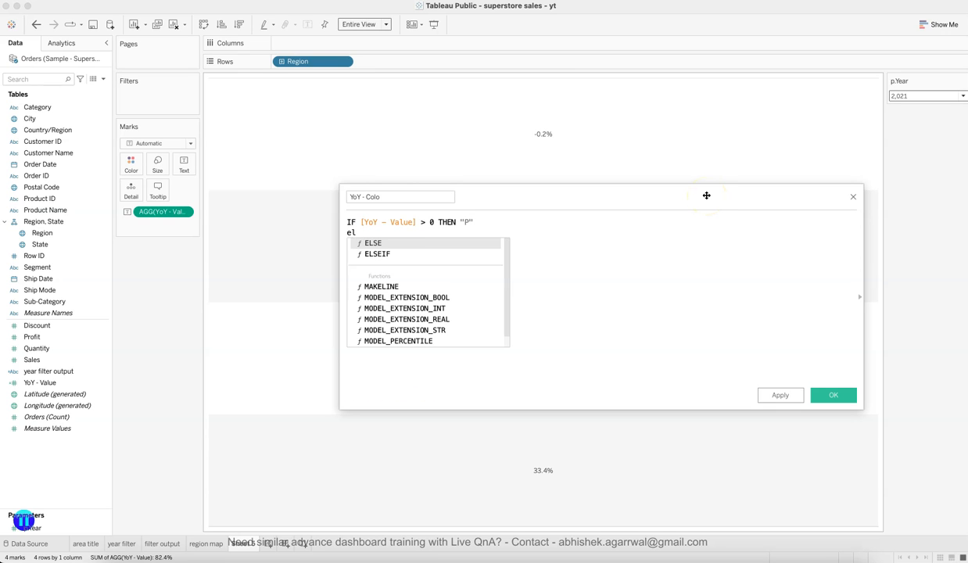
key(Down)
key(Return)
text(yo)
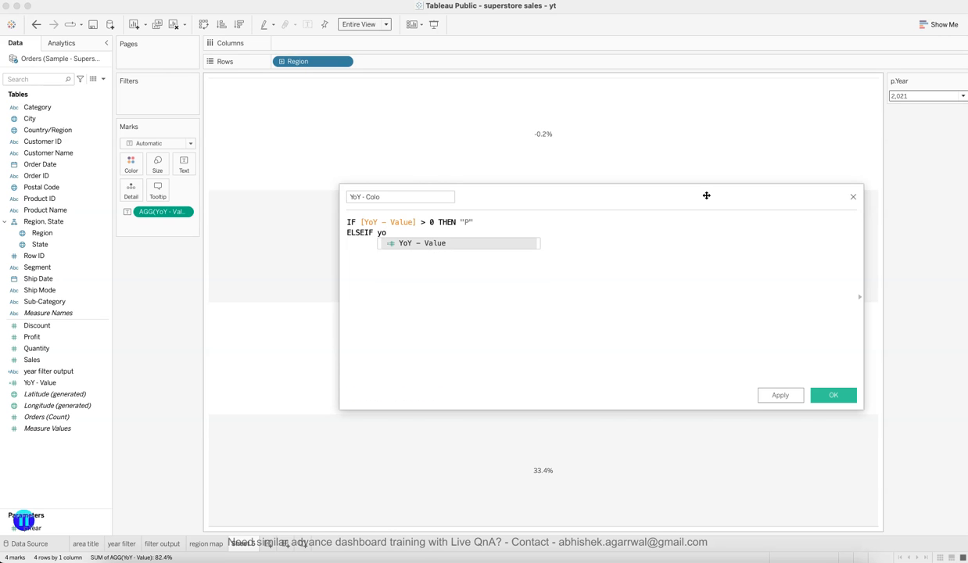
key(Return)
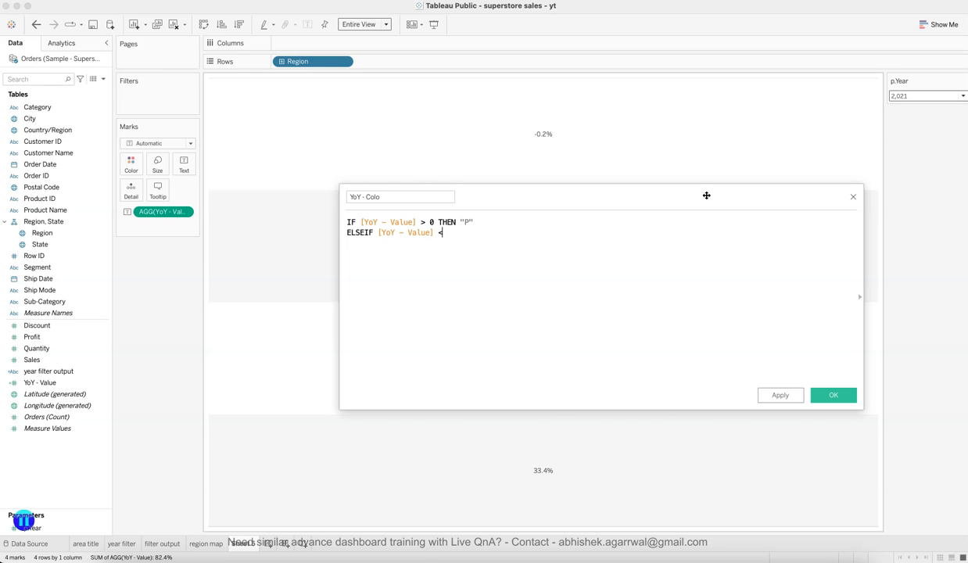
text(< 0 thn)
key(Tab)
key(BackSpace)
key(BackSpace)
key(BackSpace)
key(BackSpace)
key(BackSpace)
text(th)
key(Return)
text(ELSE)
text(en)
key(Return)
click(831, 395)
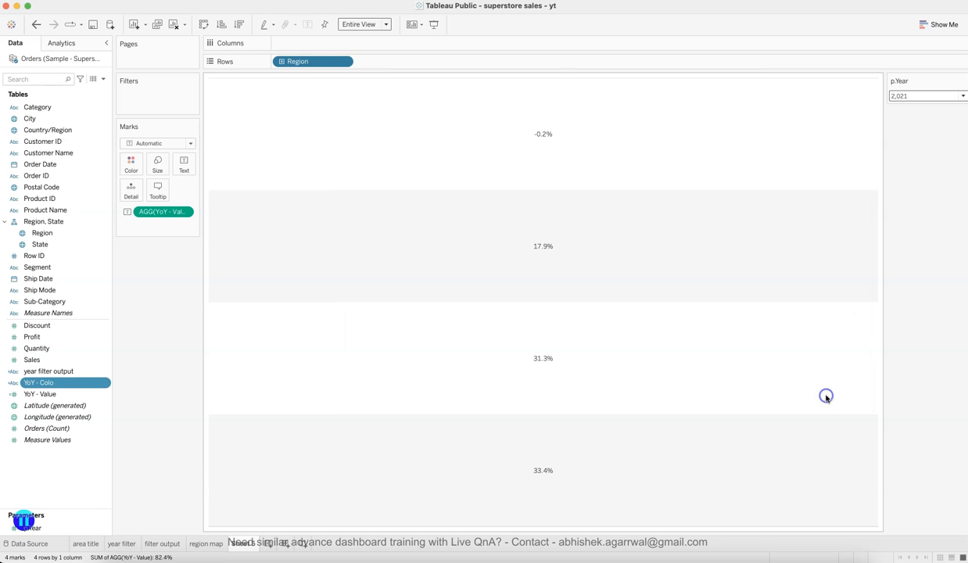
Colour the values by YoY - Colo, assigning red to N and green to P.
drag(61, 386, 125, 158)
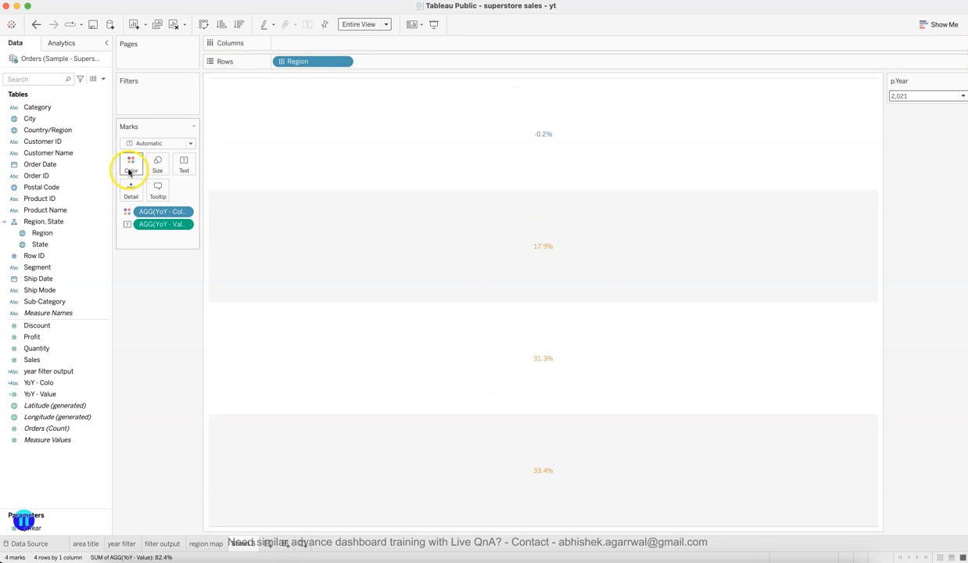
click(130, 166)
click(158, 199)
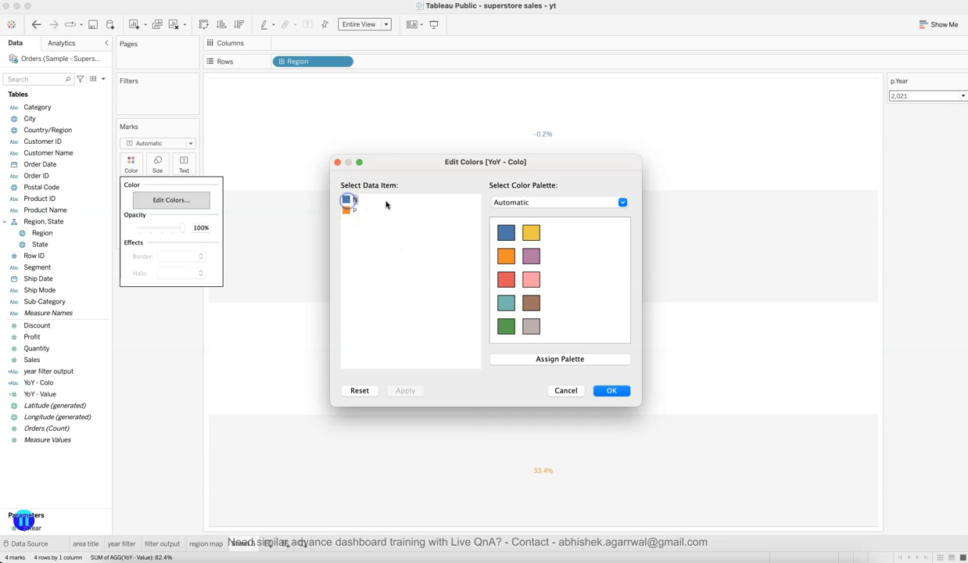
click(505, 278)
click(348, 210)
click(506, 326)
click(405, 390)
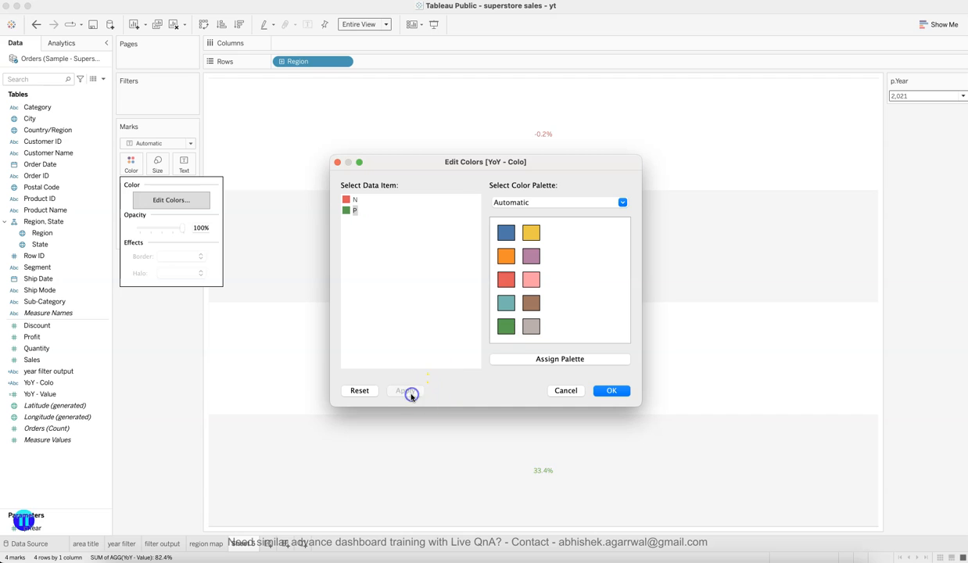
click(613, 390)
Make the YoY - Value label text bold, apply the change and close the label editor.
click(181, 168)
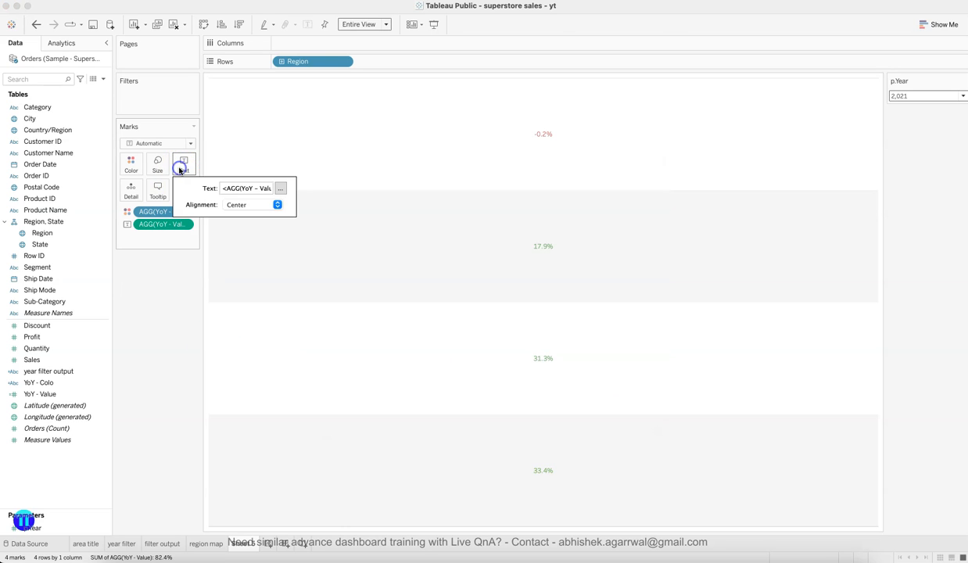
click(250, 204)
click(250, 204)
click(280, 190)
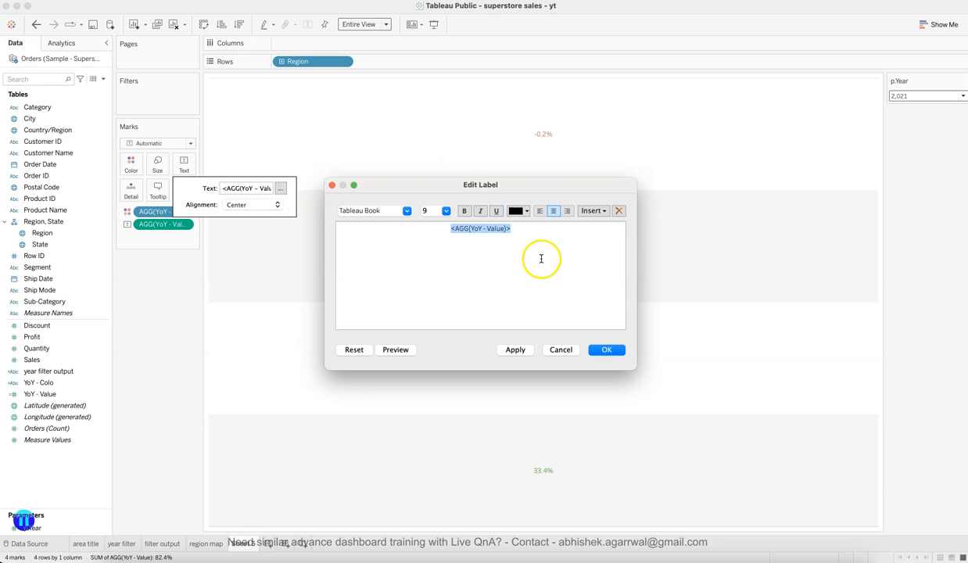
click(462, 211)
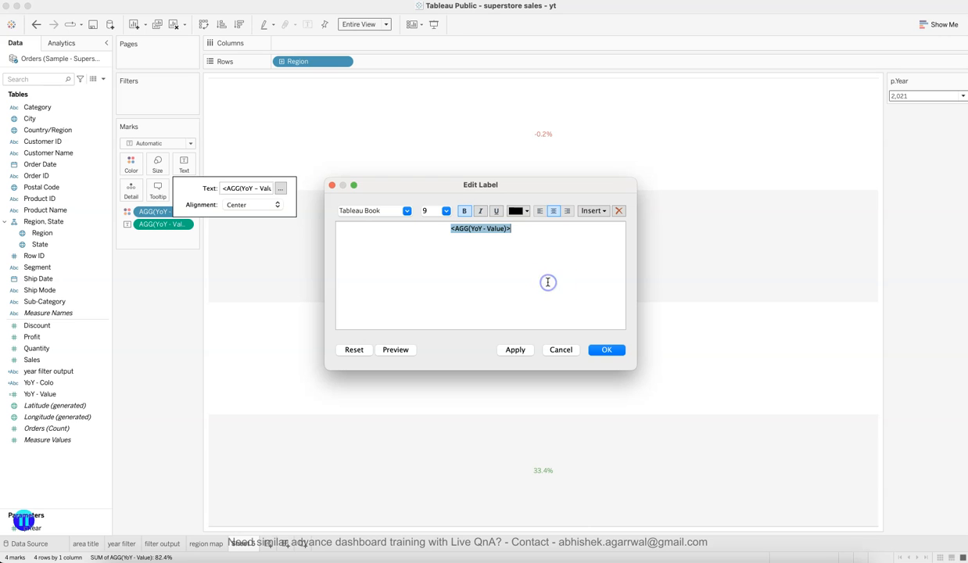
click(519, 348)
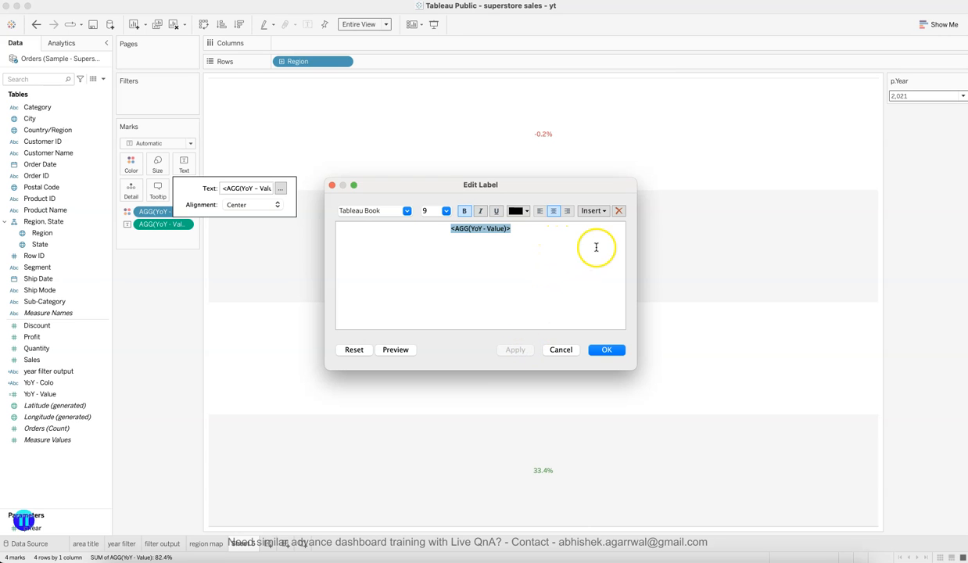
click(593, 211)
click(538, 265)
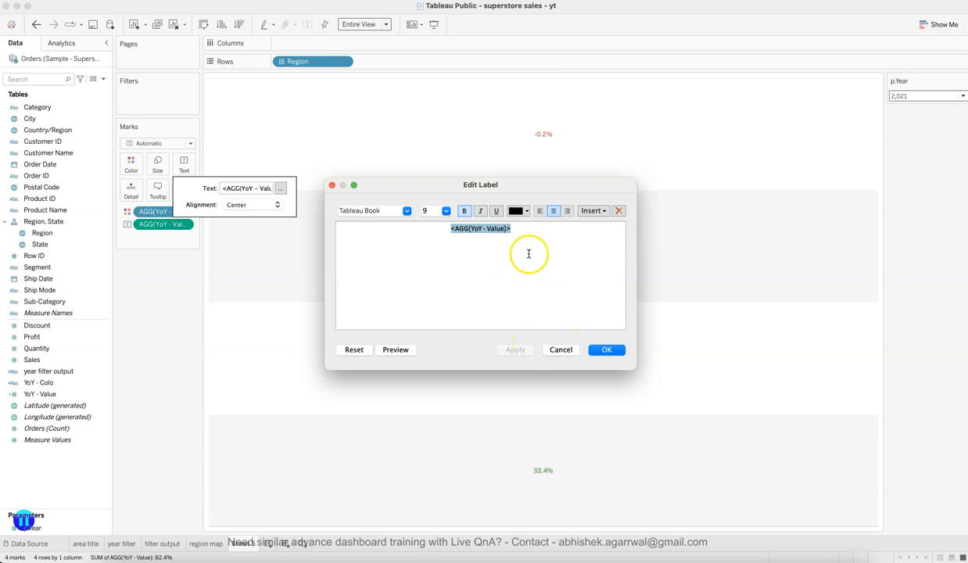
click(560, 350)
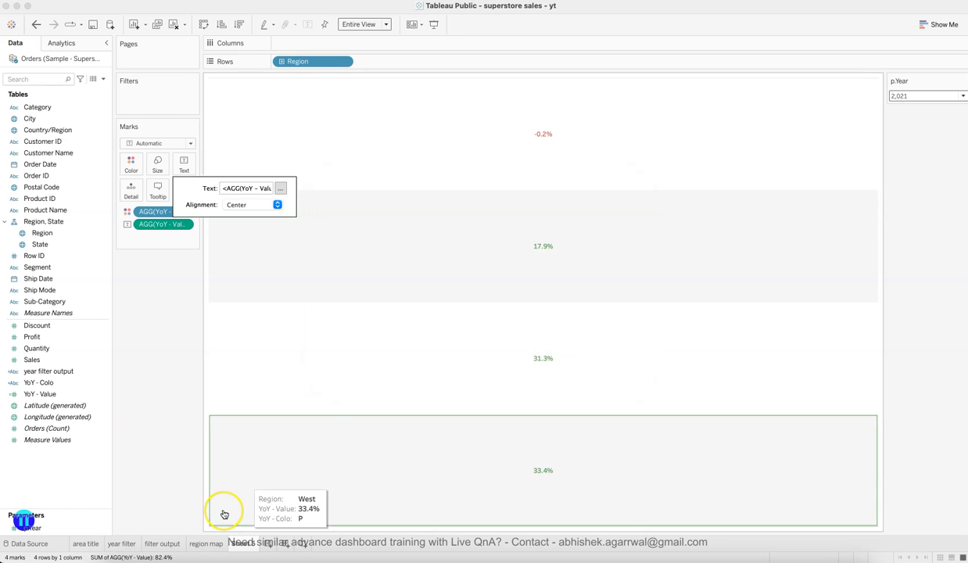
Check the reference dashboard in the browser and add the p.Year parameter to the marks' detail as [p.Year]-1.
click(298, 553)
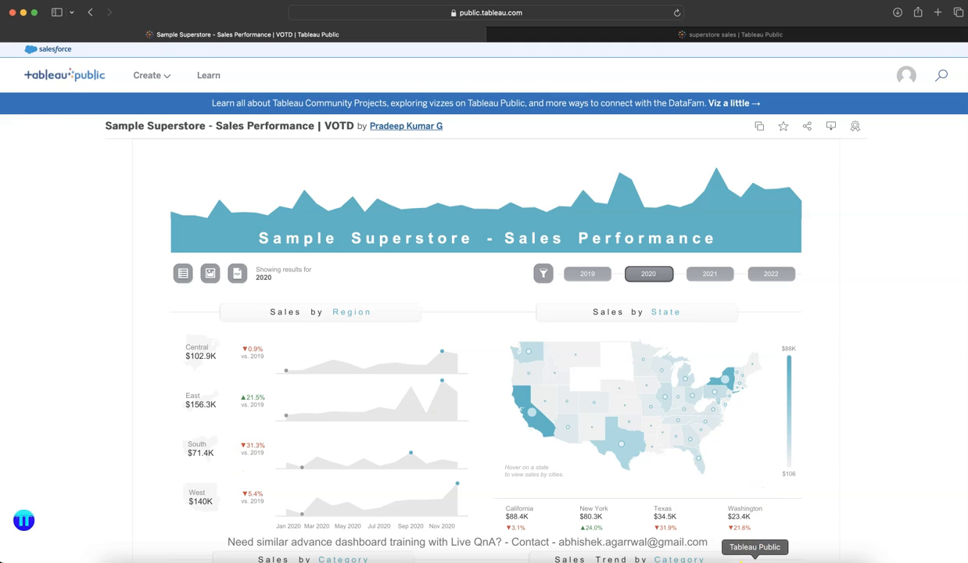
click(743, 555)
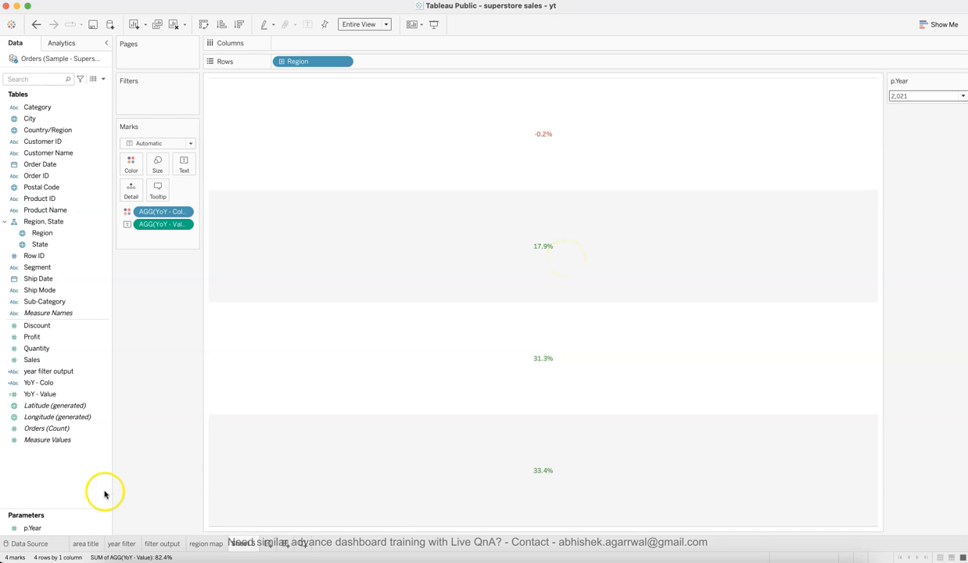
click(72, 529)
drag(71, 528, 129, 197)
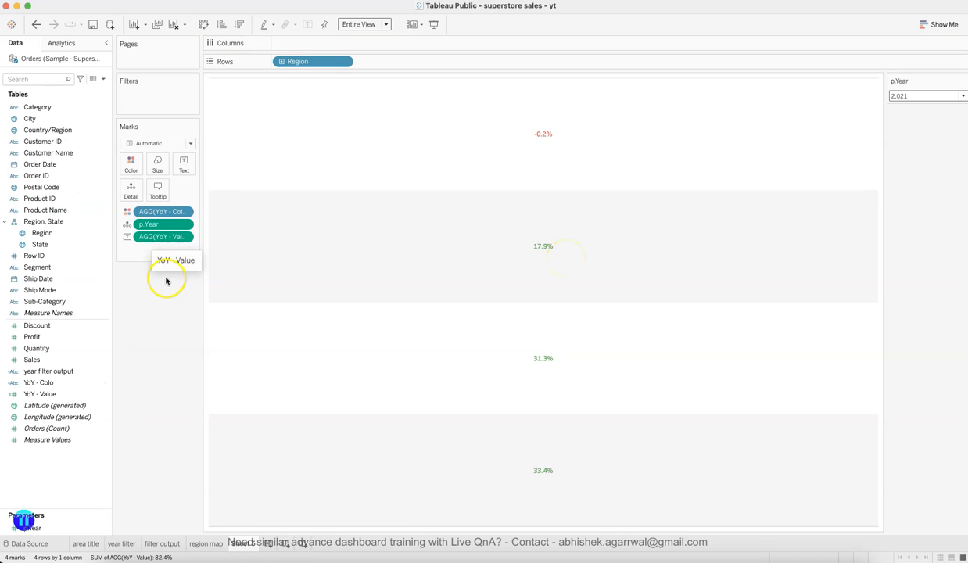
double_click(158, 225)
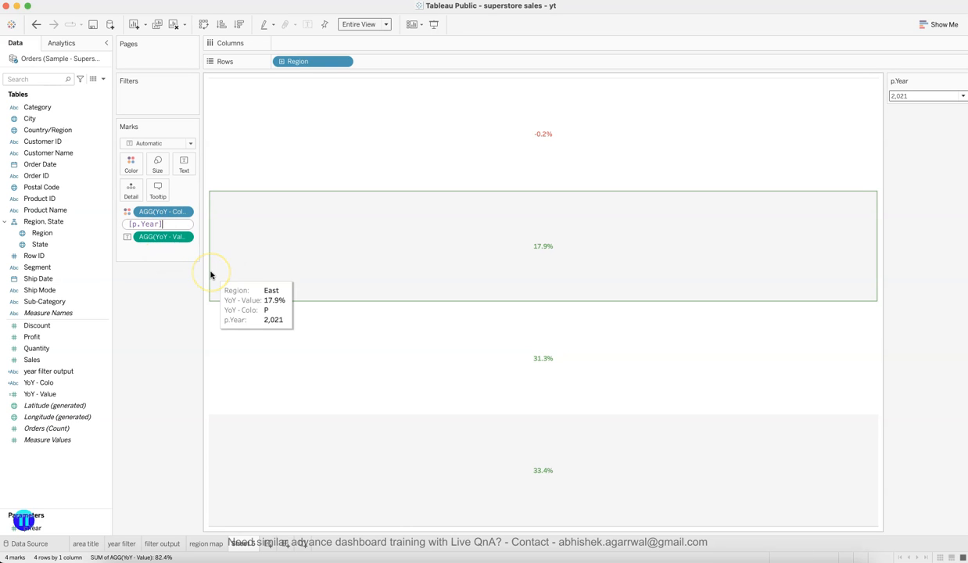
text(-1)
key(Return)
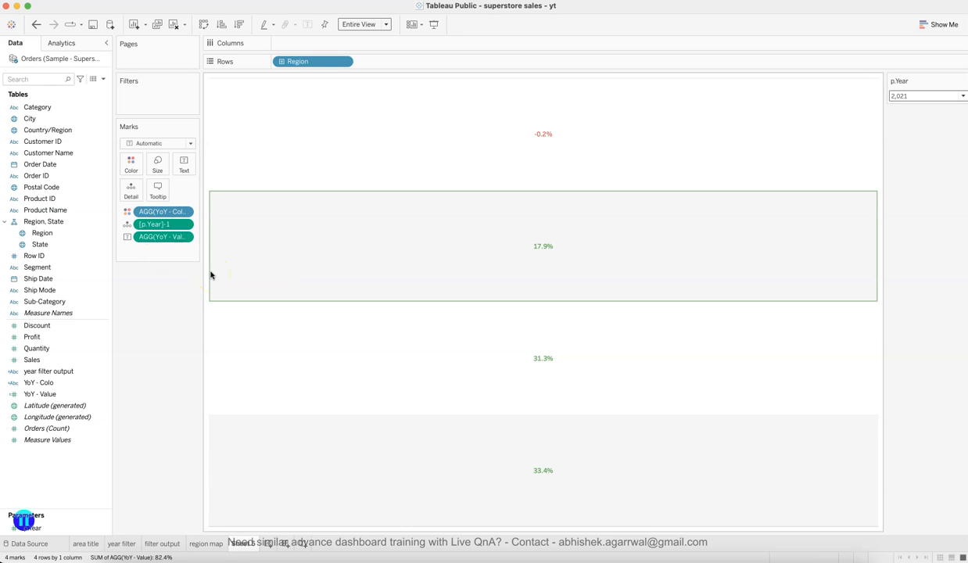
click(184, 166)
click(280, 188)
click(574, 228)
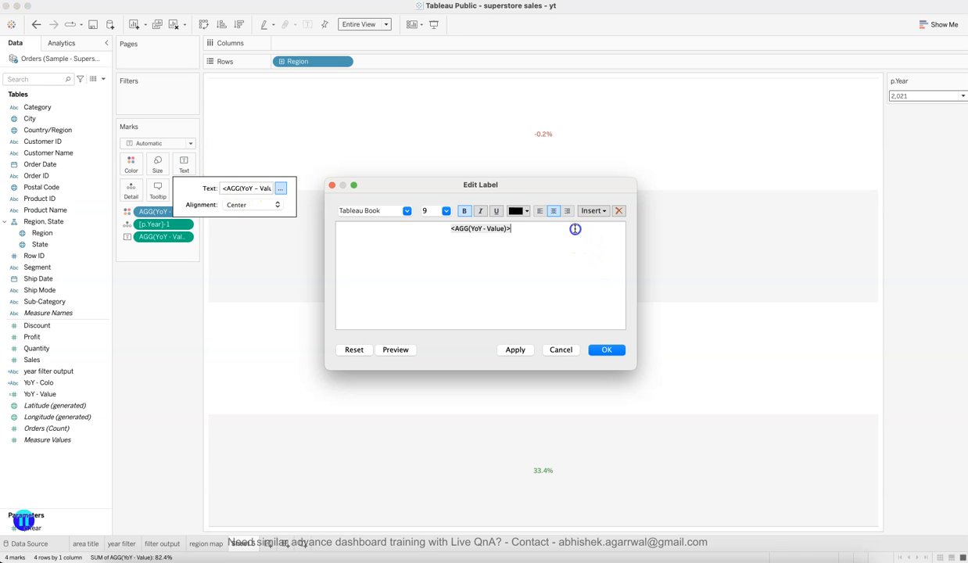
click(592, 211)
click(593, 213)
click(606, 351)
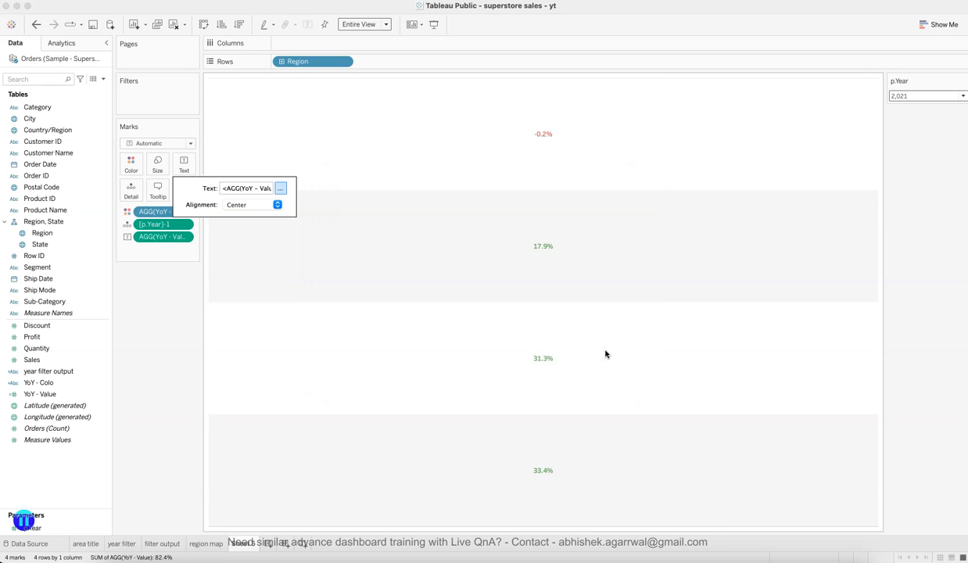
Switch the [p.Year]-1 field on the marks from detail to text.
click(125, 216)
click(127, 224)
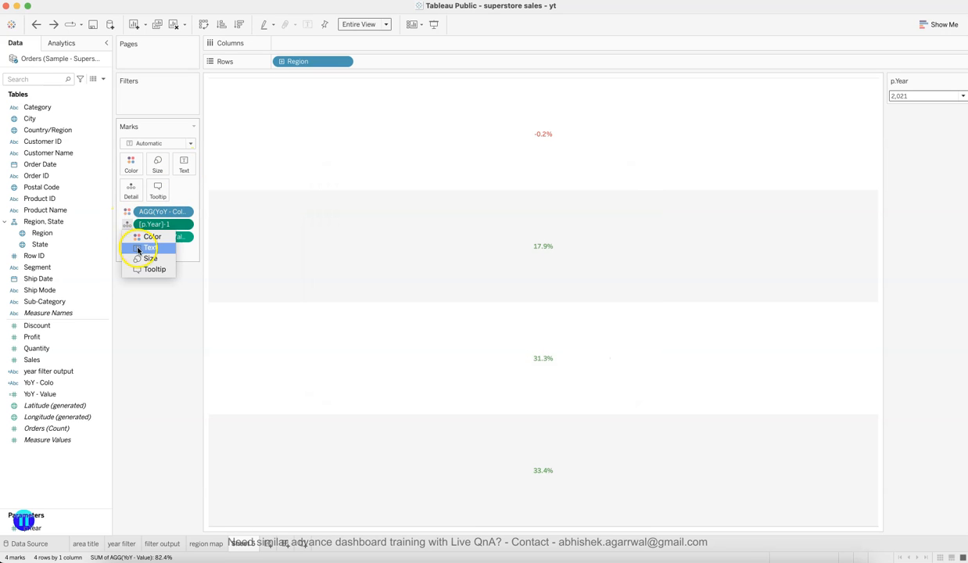
click(139, 248)
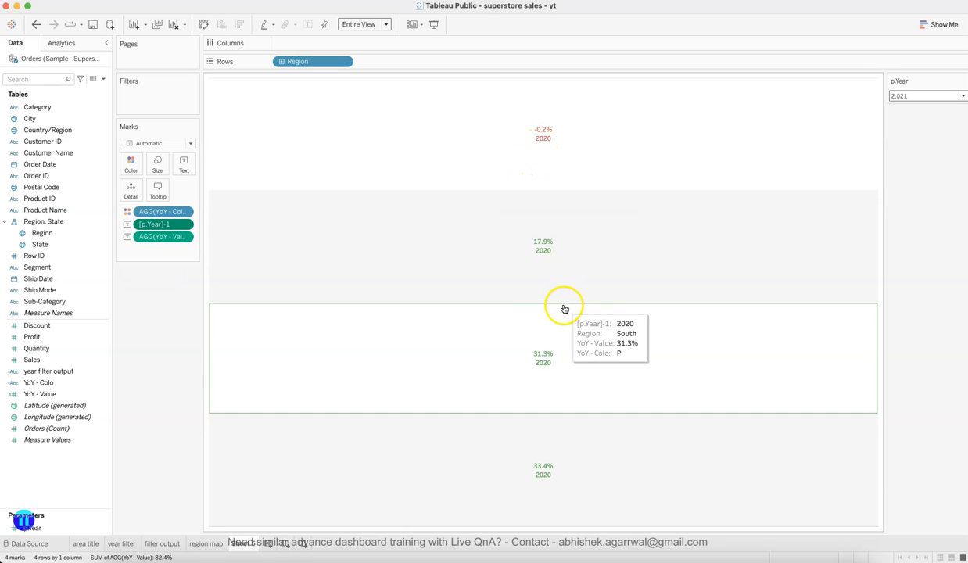
Add "vs" before <[p.Year]-1> in the label, colour that line grey, apply the change and close the editor.
click(184, 164)
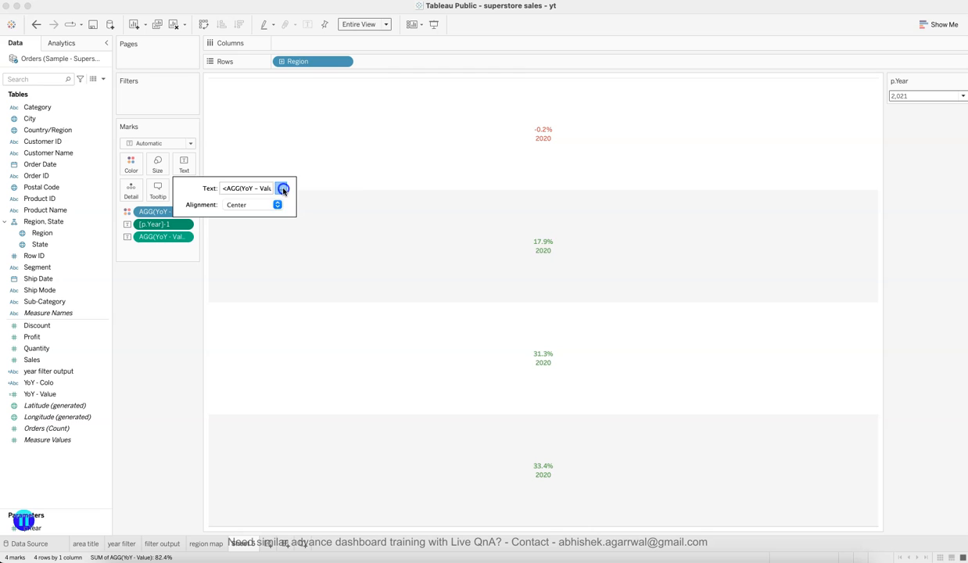
click(282, 189)
click(454, 239)
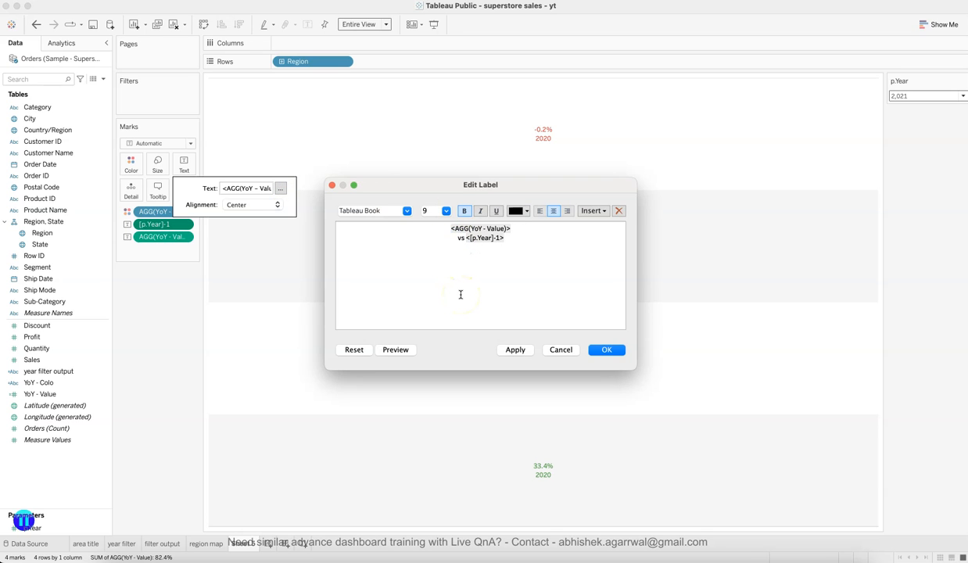
drag(513, 238, 452, 237)
click(526, 213)
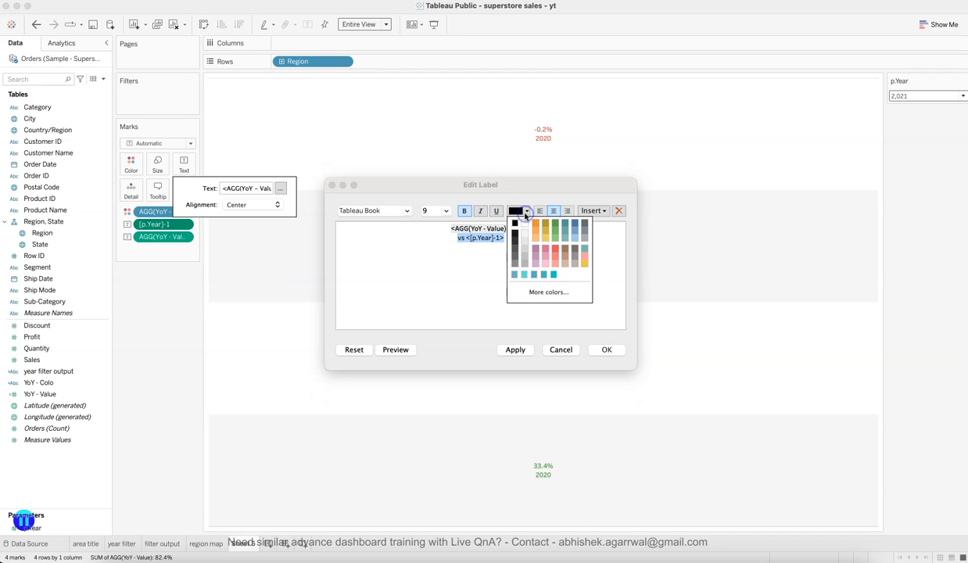
click(513, 263)
click(516, 351)
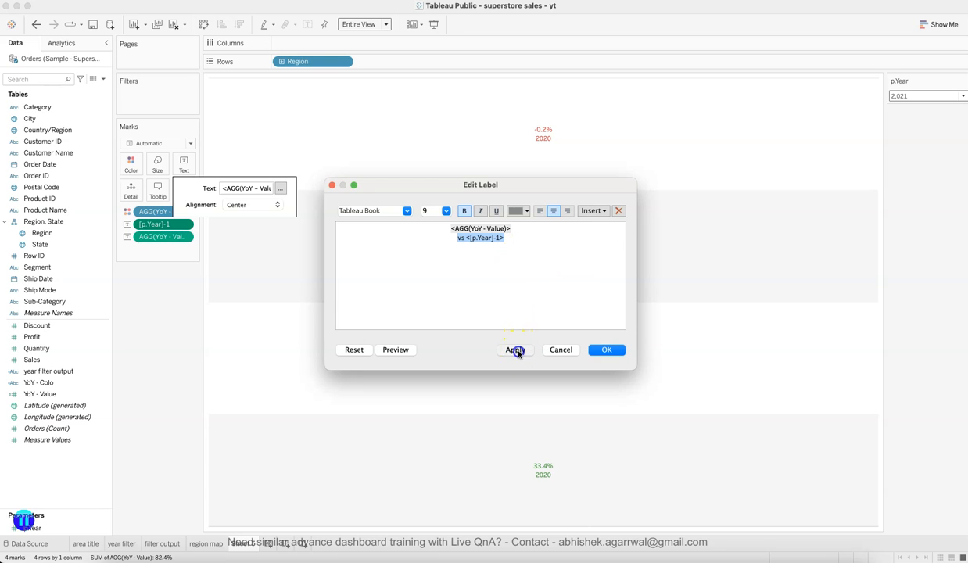
drag(706, 197, 756, 217)
click(823, 381)
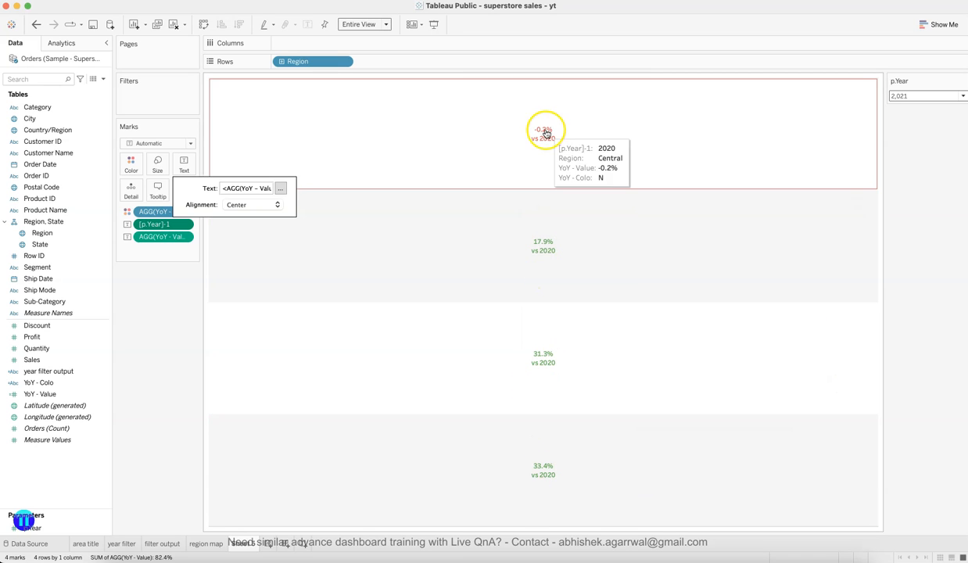
click(168, 350)
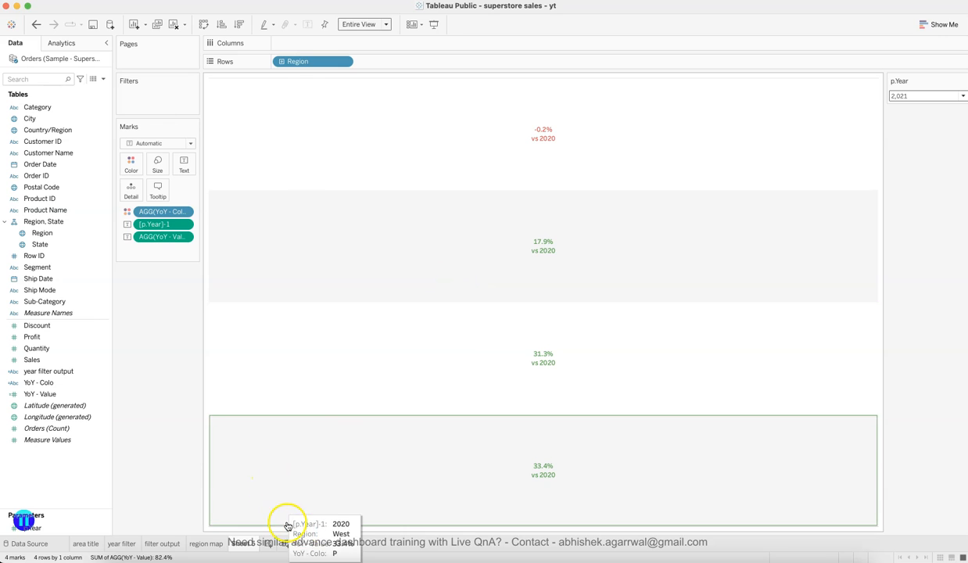
Check the reference dashboard in the browser, return to Tableau and remove [p.Year]-1 from the marks.
click(300, 559)
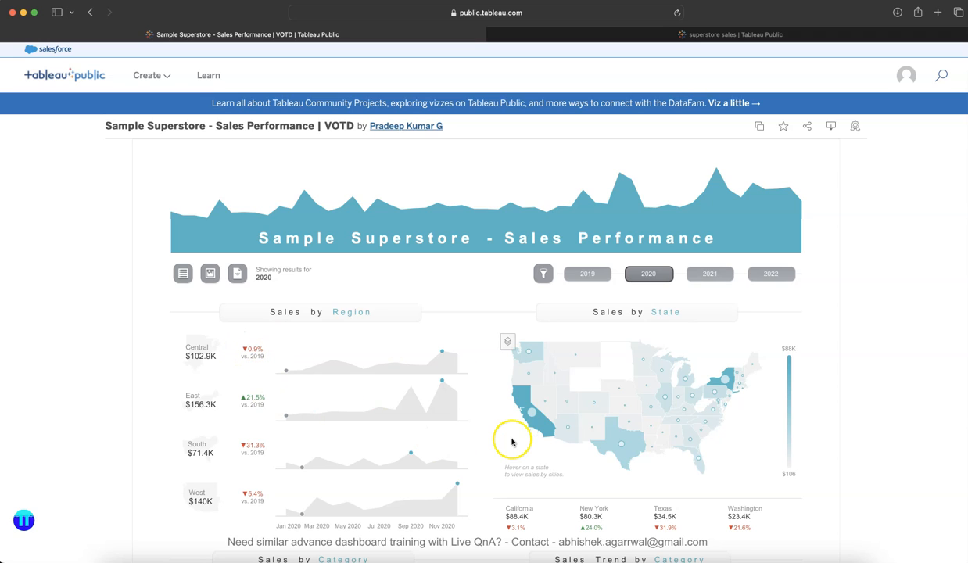
click(752, 557)
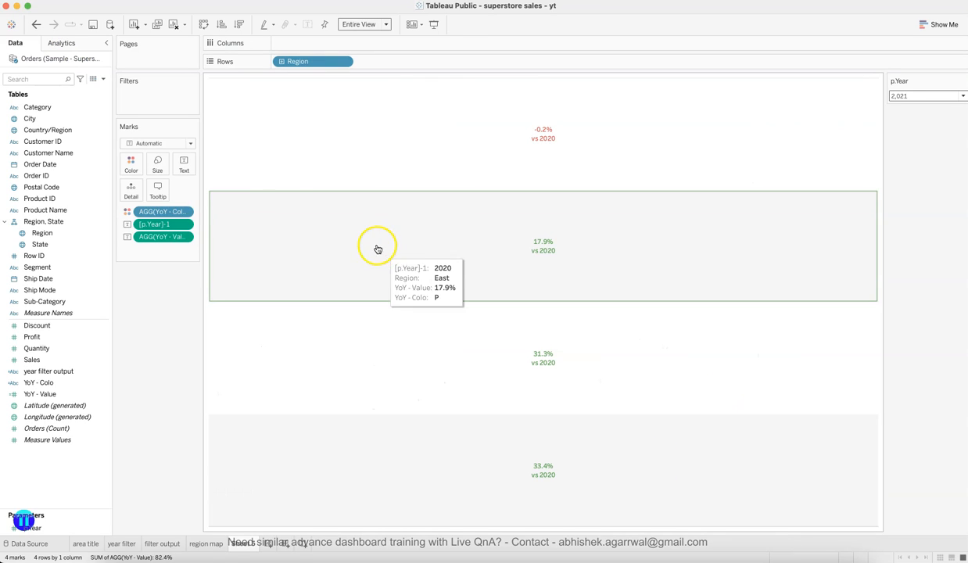
drag(166, 225, 163, 328)
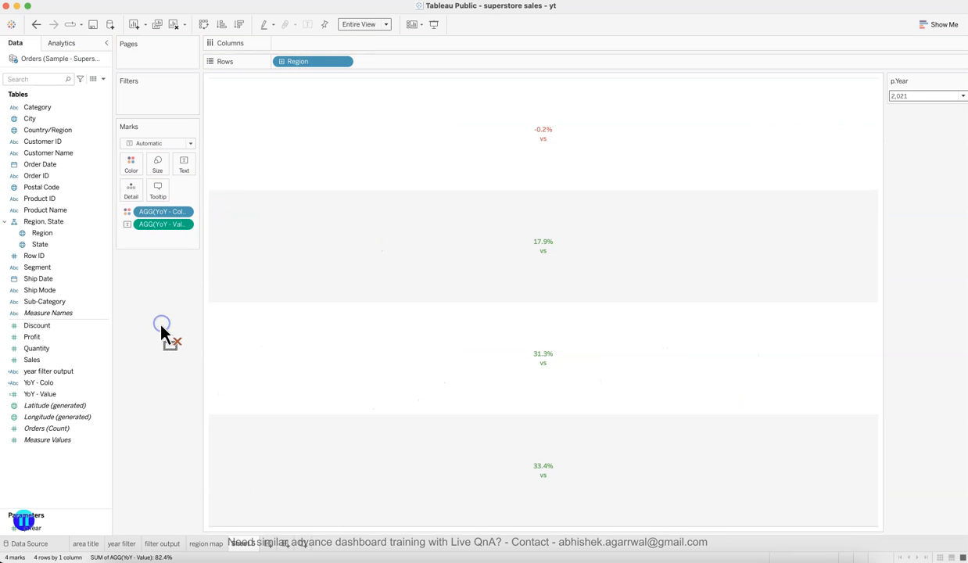
Add two MIN(0) calculations side by side on the columns.
double_click(332, 46)
text(MIN)
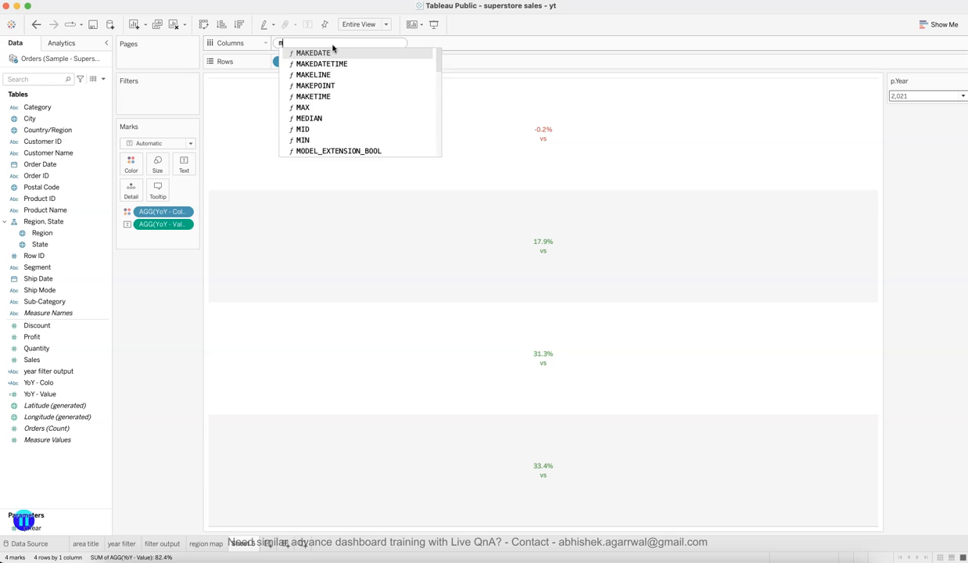
key(Return)
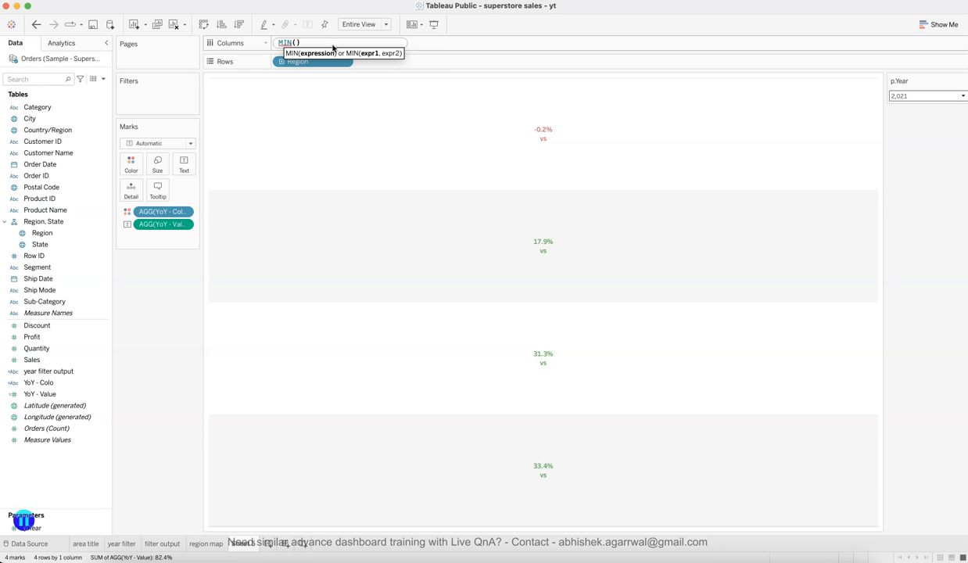
text(0)
key(XF86AudioMute)
key(XF86AudioRaiseVolume)
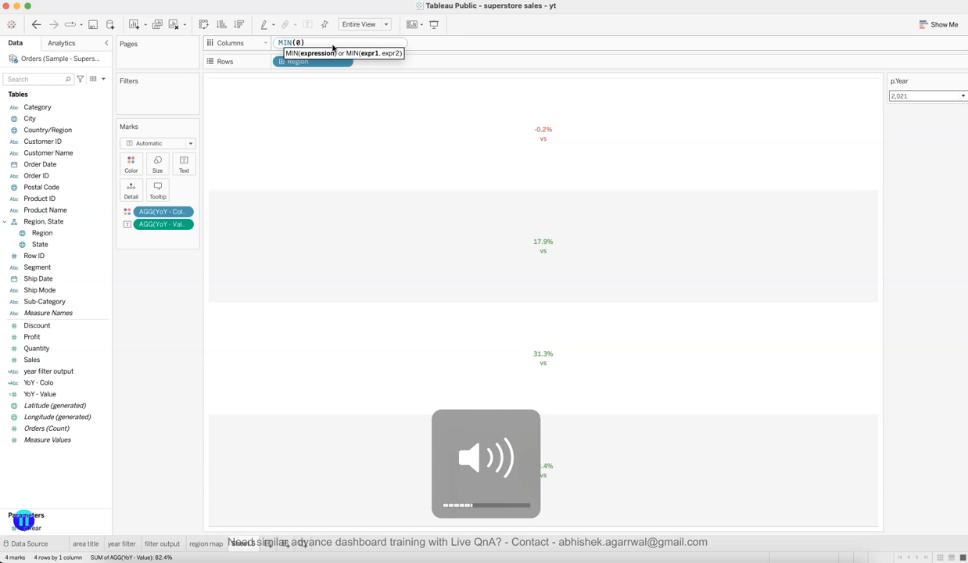
key(Return)
double_click(378, 41)
text(MIN()
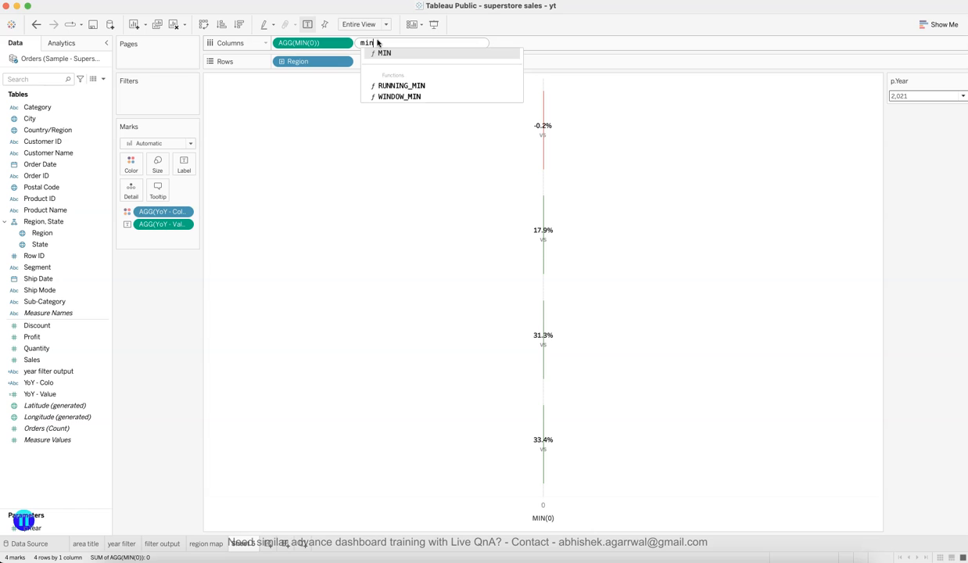
key(Return)
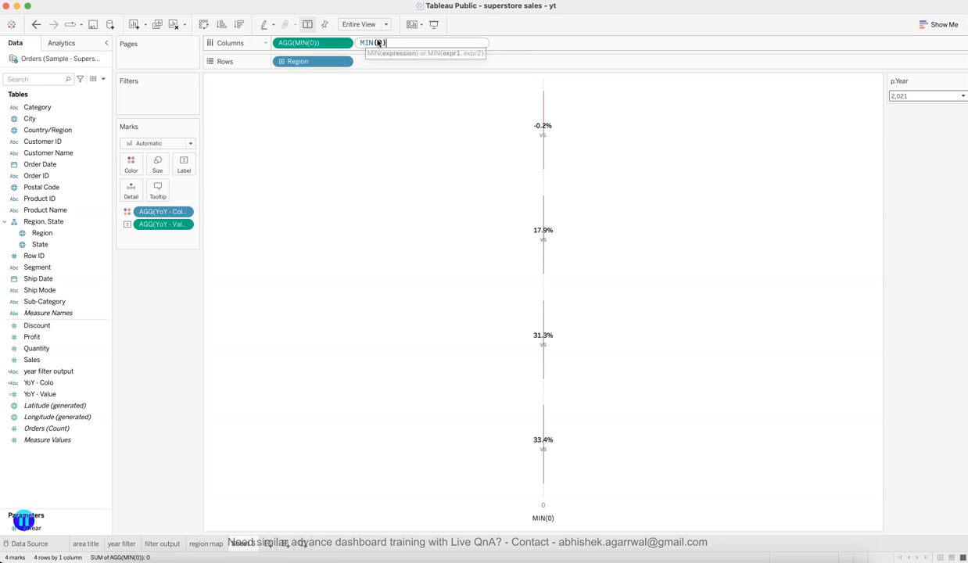
click(170, 275)
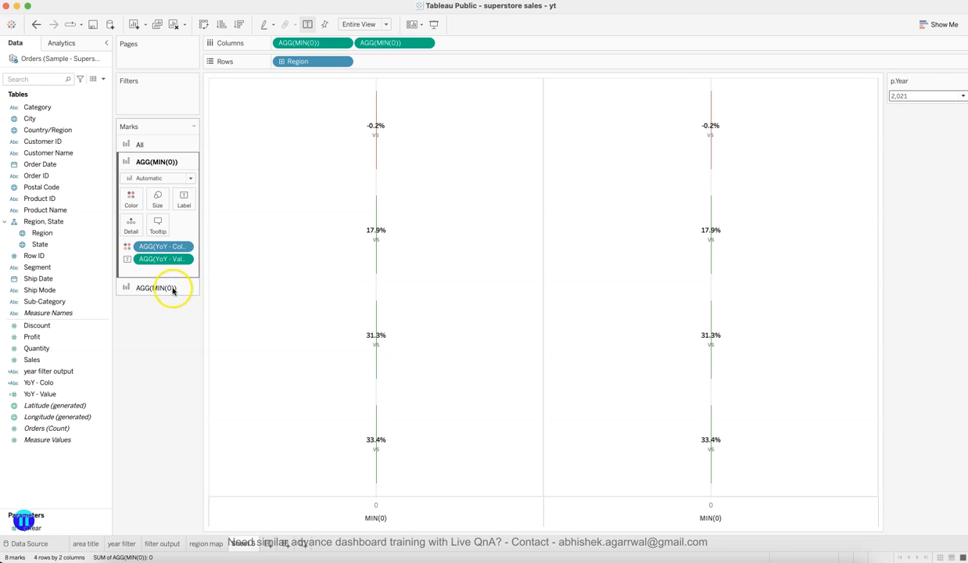
On the second MIN(0) marks, remove the YoY colour and value fields and label the marks with p.Year as [p.Year]-1.
click(166, 288)
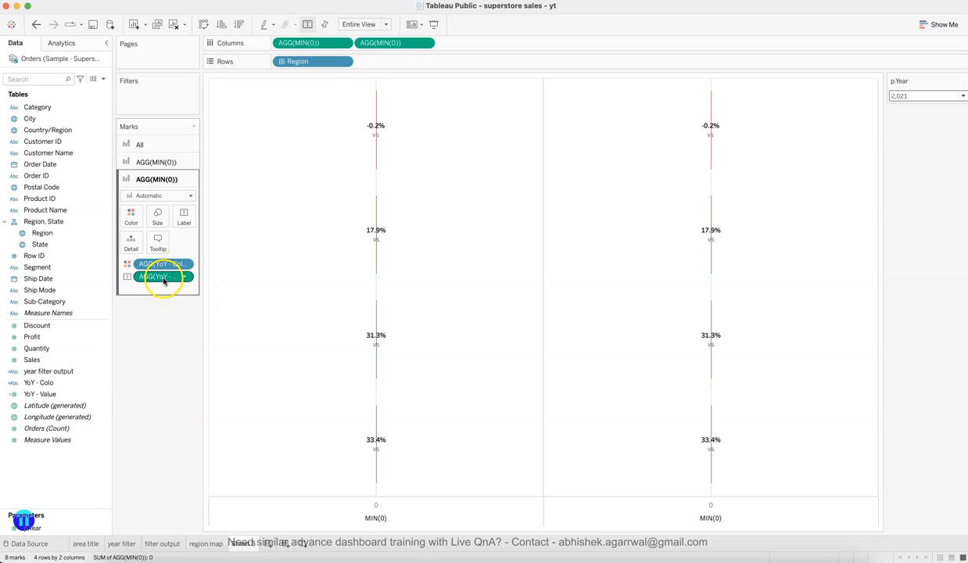
drag(162, 277, 166, 397)
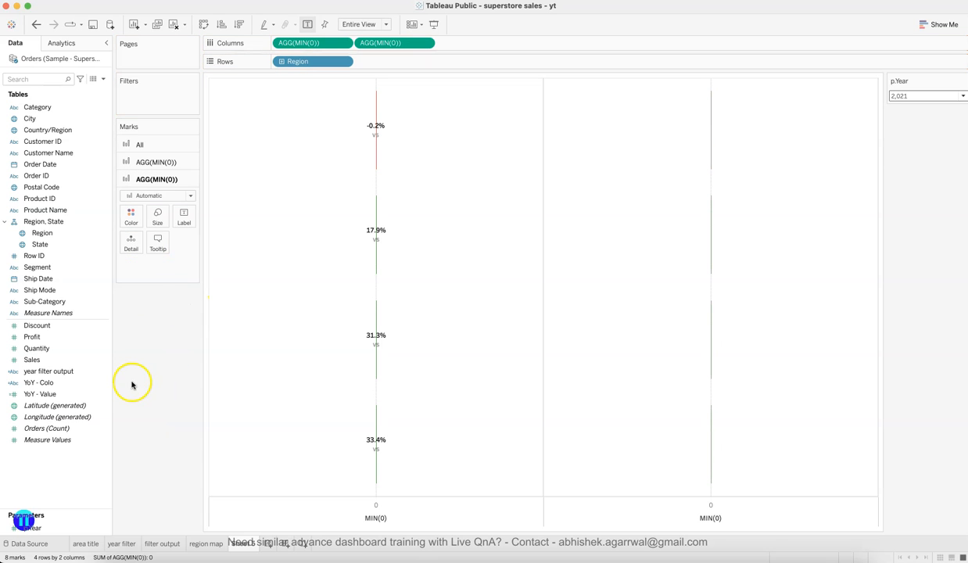
click(10, 527)
drag(10, 528, 176, 224)
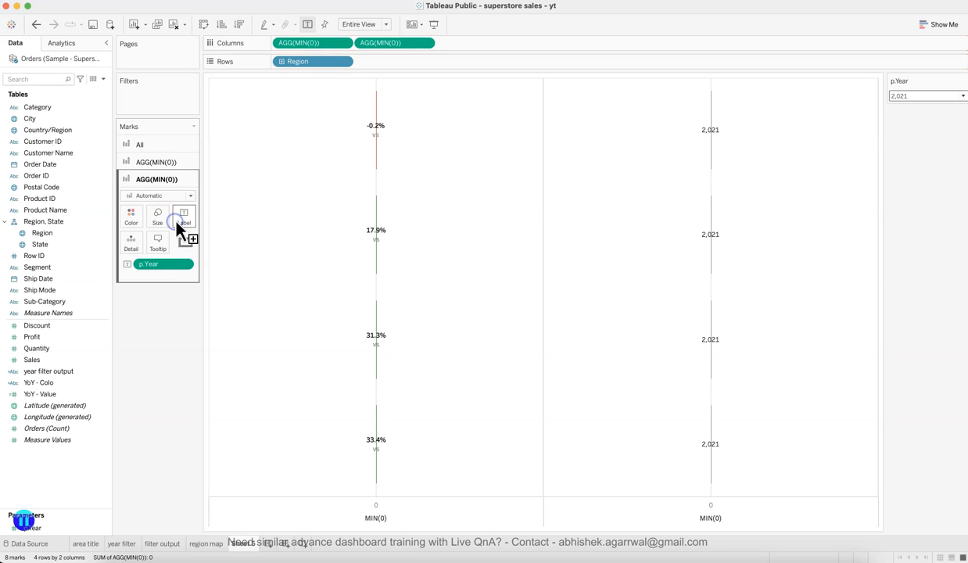
double_click(168, 265)
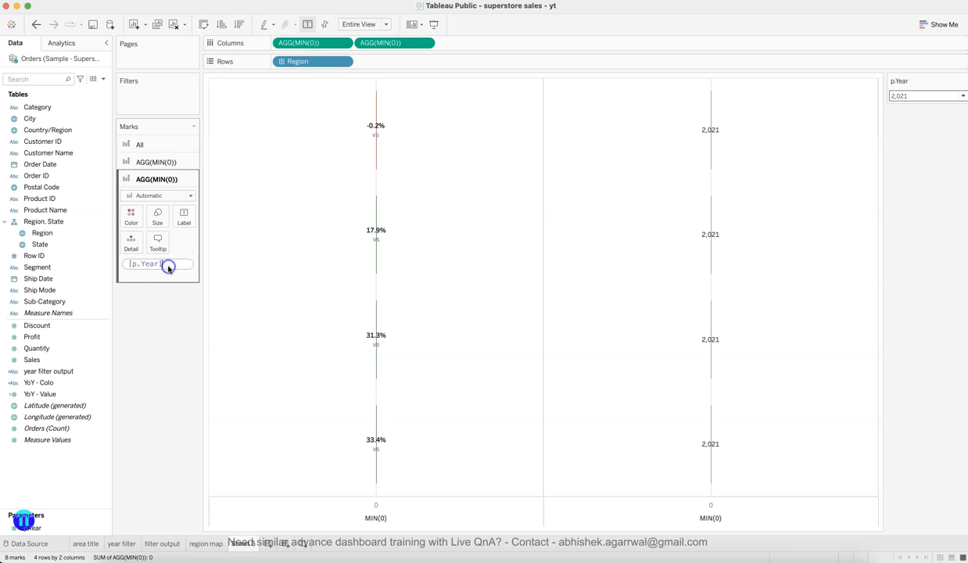
key(Return)
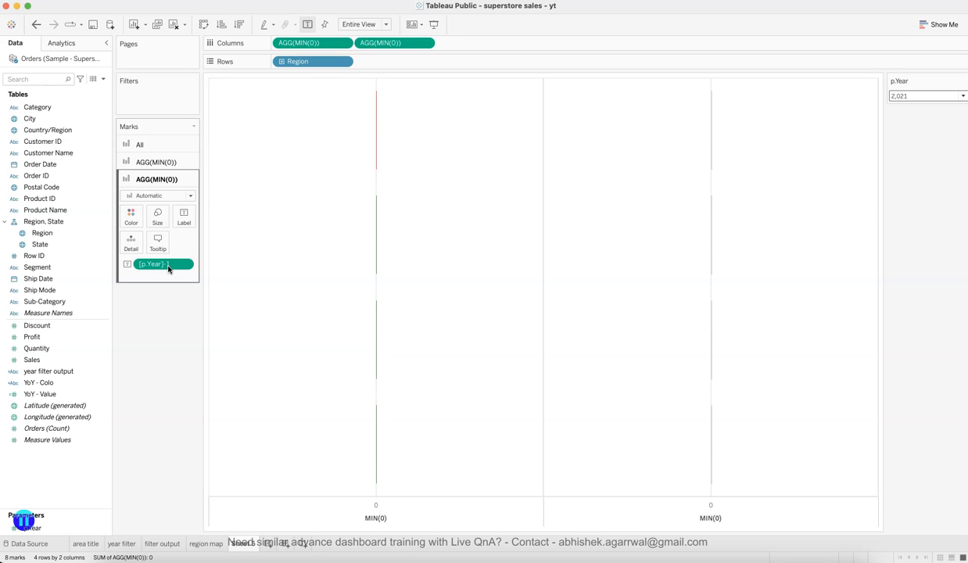
Insert a blank line above <[p.Year]-1> in the second MIN(0) label and accept the change.
click(184, 216)
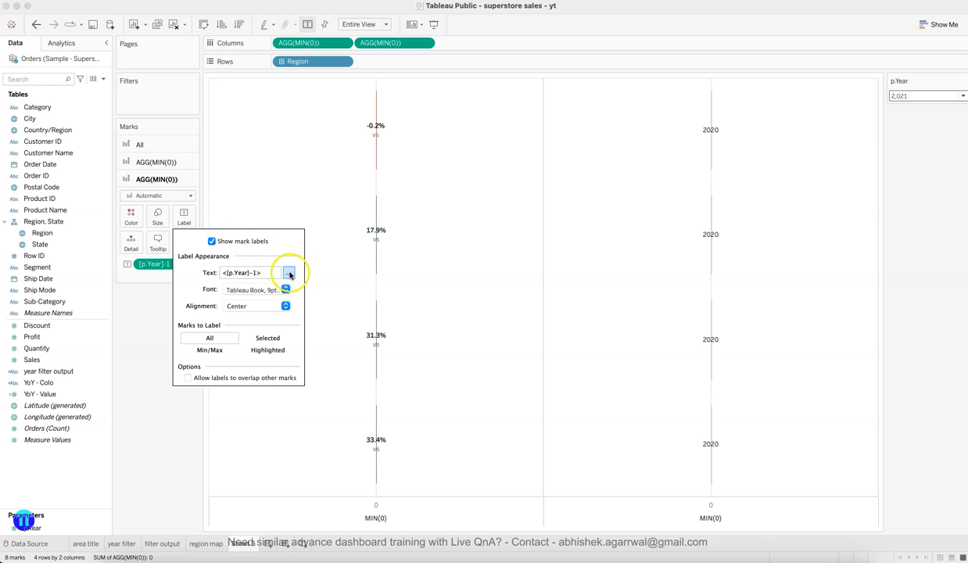
click(289, 272)
click(674, 257)
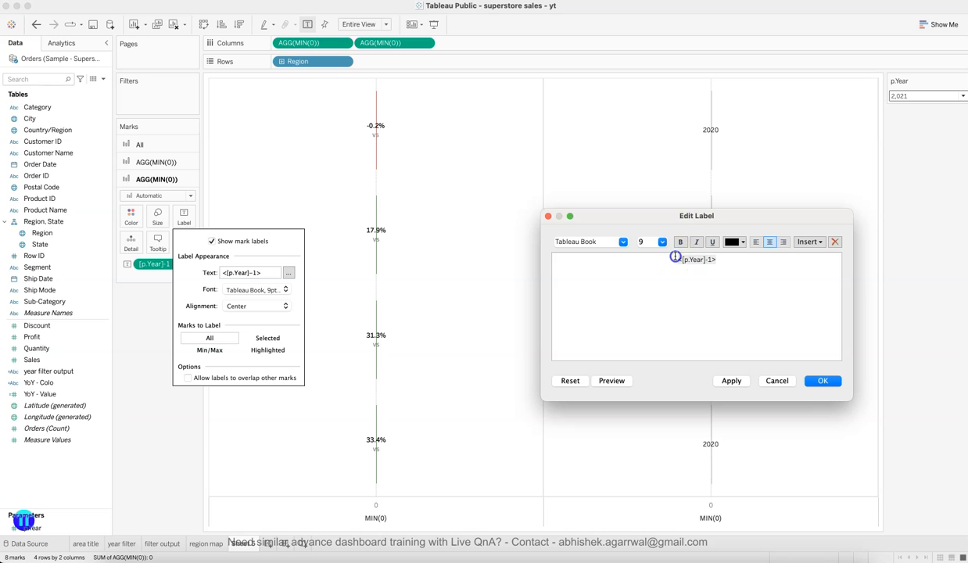
key(Return)
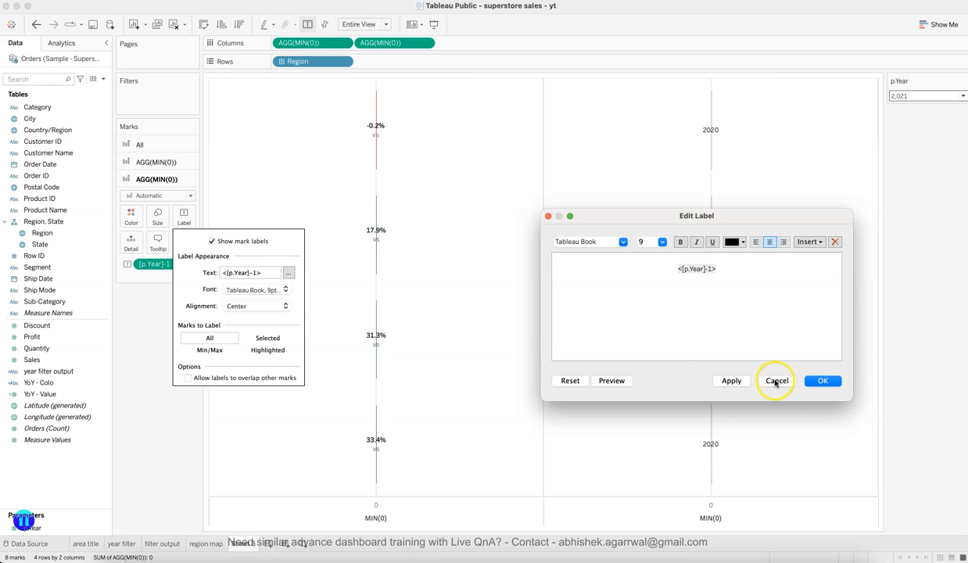
click(823, 381)
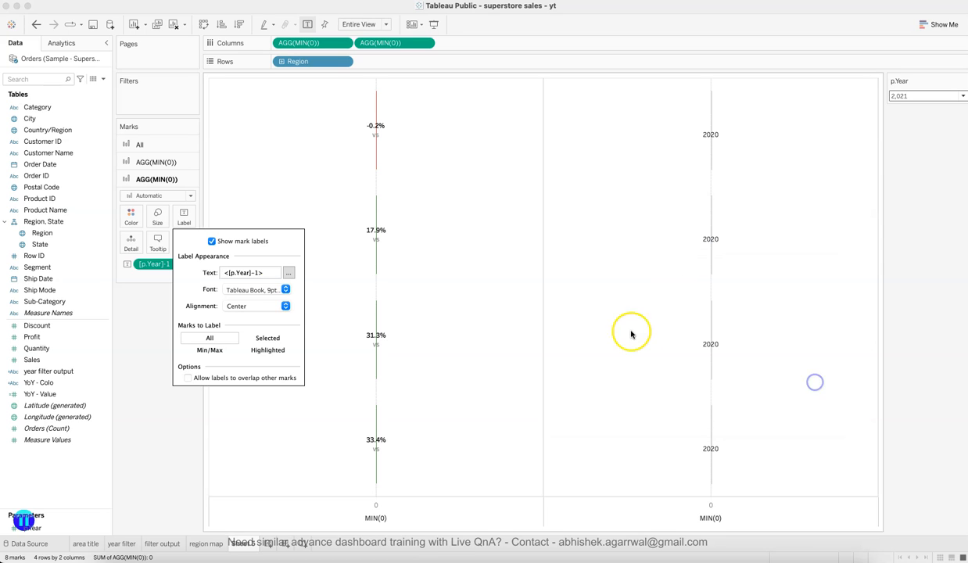
Set the font colour of the second MIN(0) label to grey.
click(258, 290)
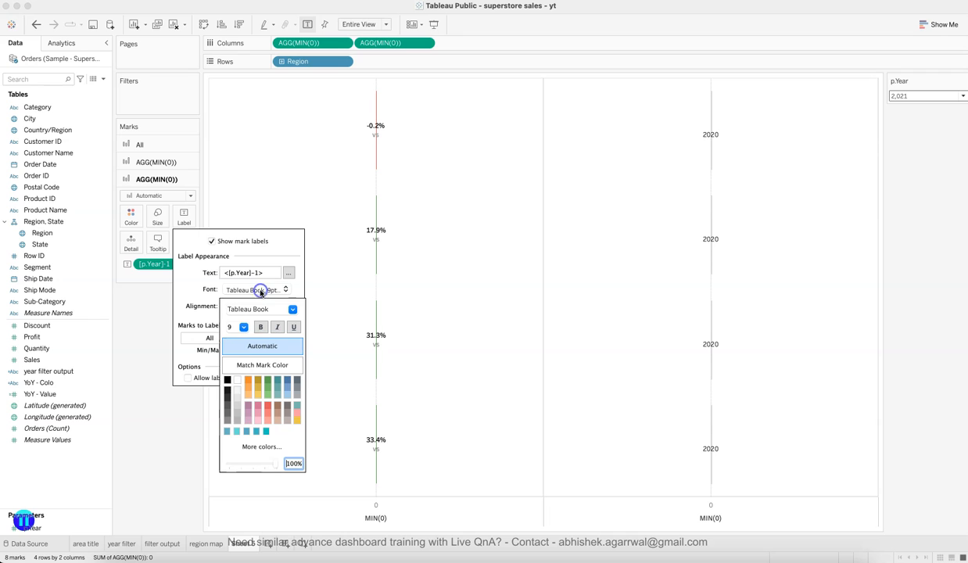
click(236, 407)
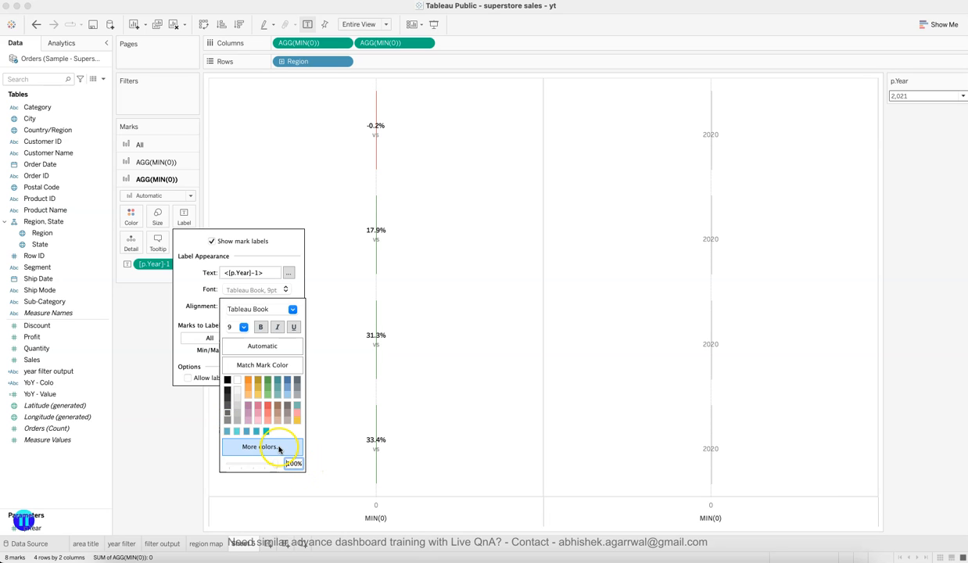
click(181, 425)
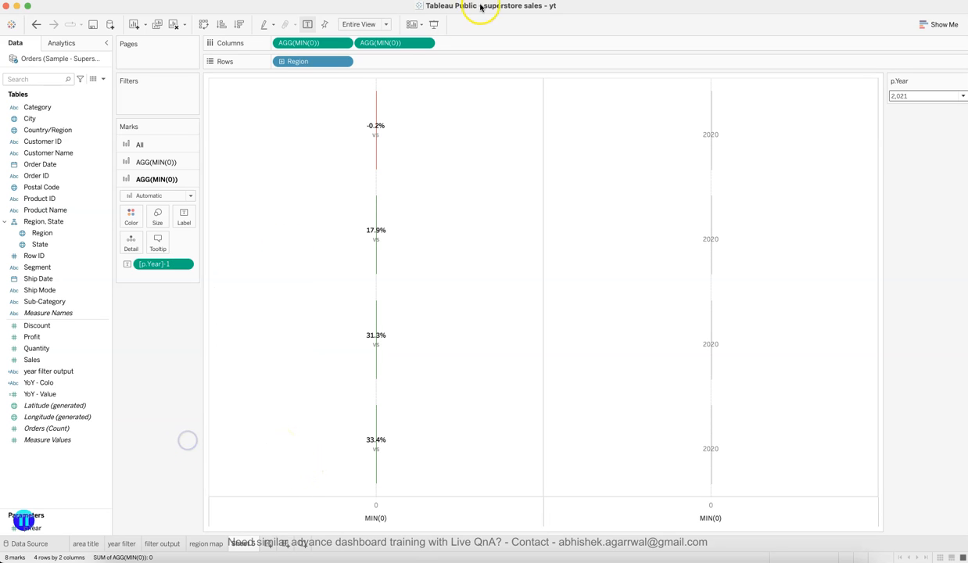
Combine the two MIN(0) measures into a dual axis.
click(425, 44)
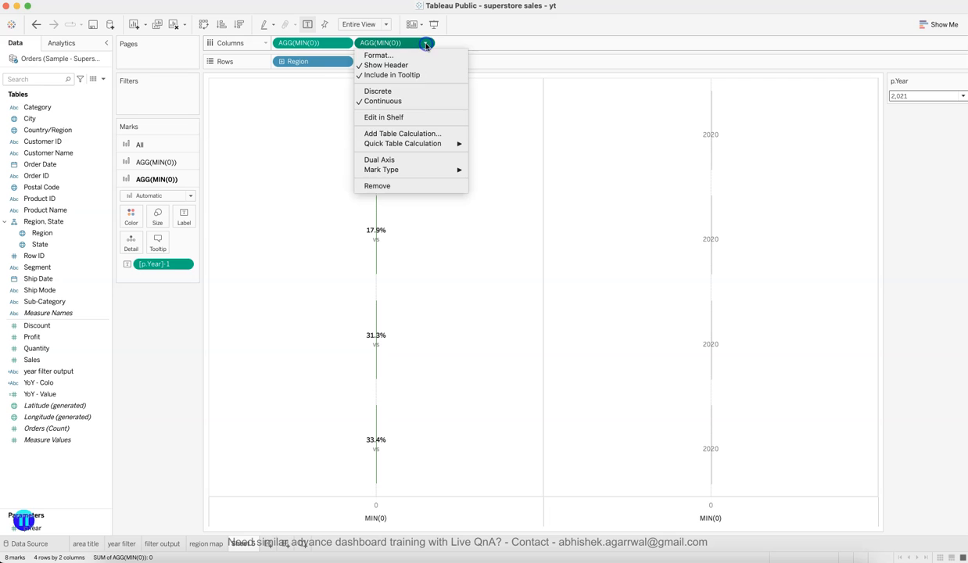
click(413, 159)
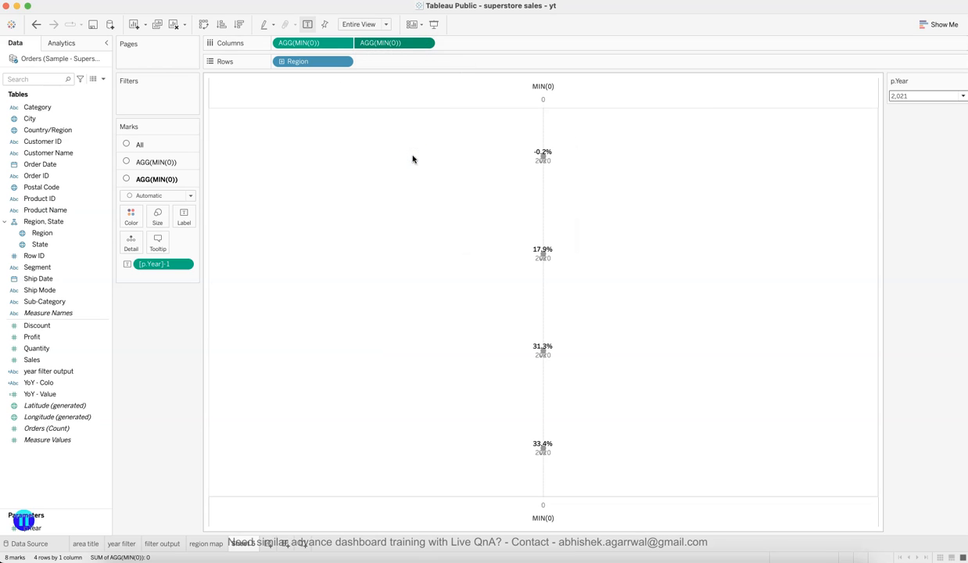
Set the pane borders of the row divider, column divider and grand total to None for the sheet.
right_click(443, 259)
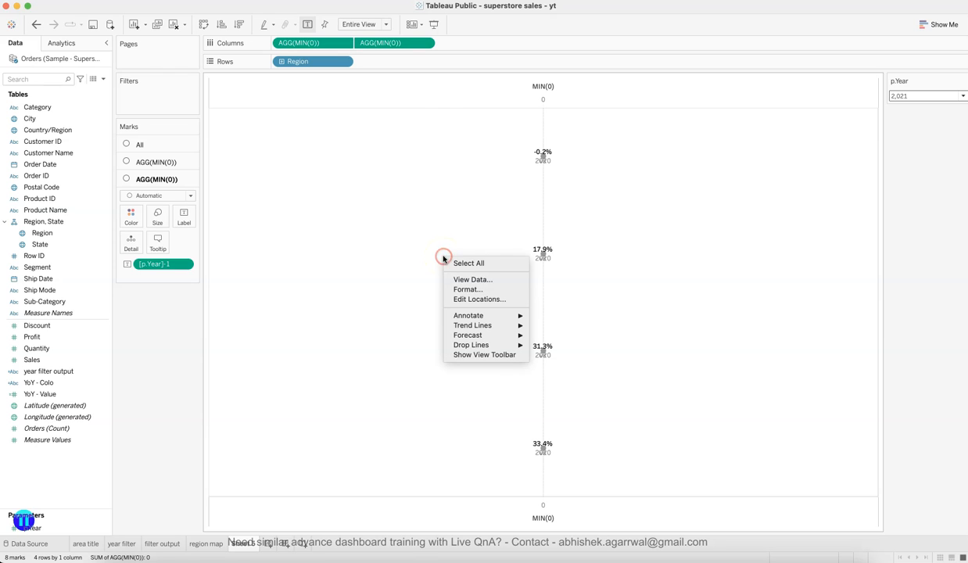
click(473, 289)
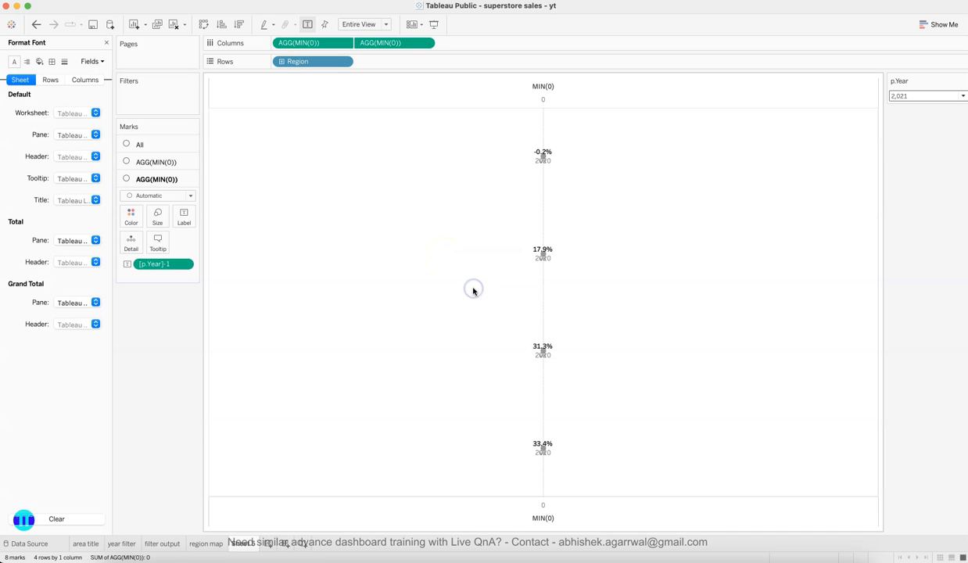
click(52, 63)
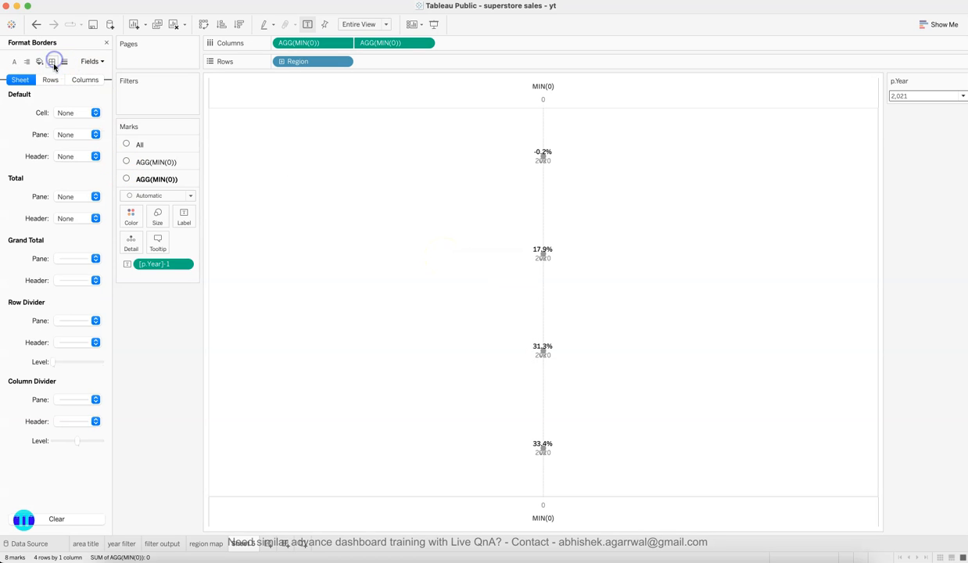
click(74, 321)
click(88, 339)
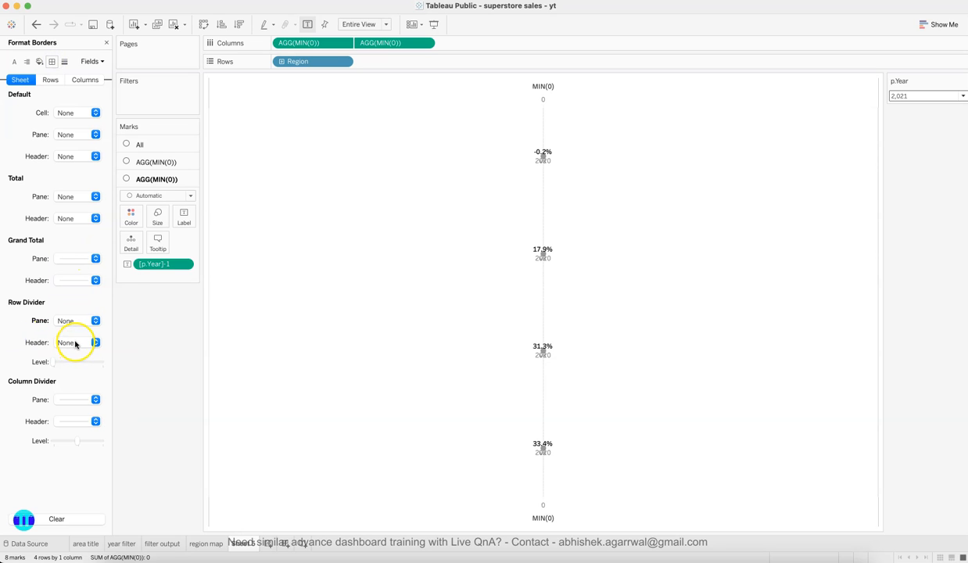
click(74, 403)
click(94, 243)
click(24, 383)
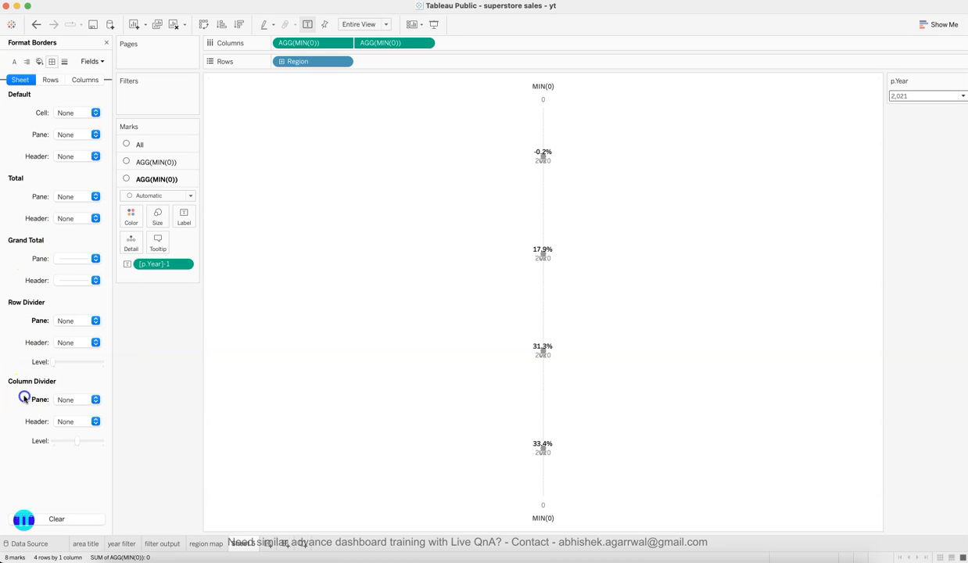
click(77, 258)
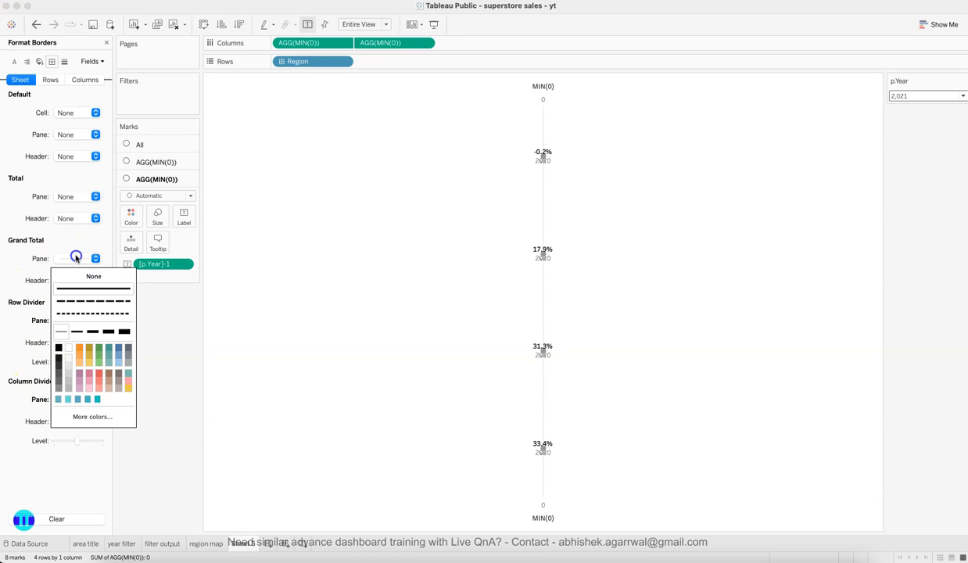
click(86, 276)
click(12, 274)
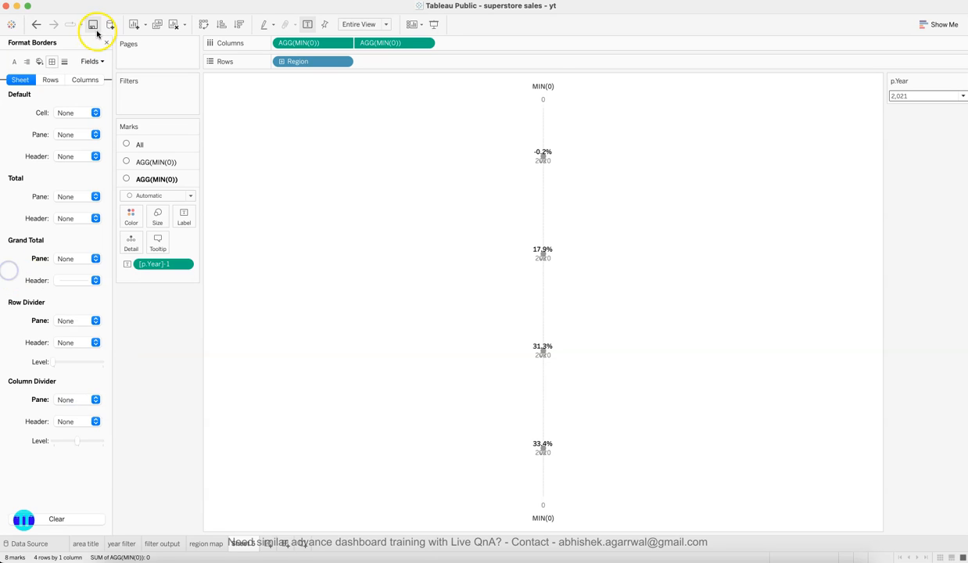
Set the sheet's zero lines and the columns' grid lines to None.
click(65, 62)
click(73, 134)
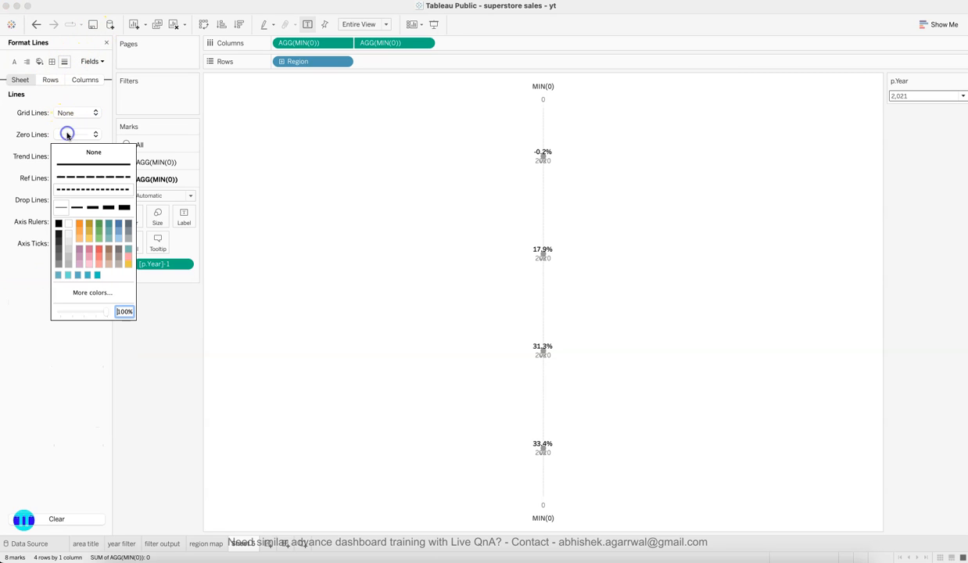
click(73, 151)
click(29, 171)
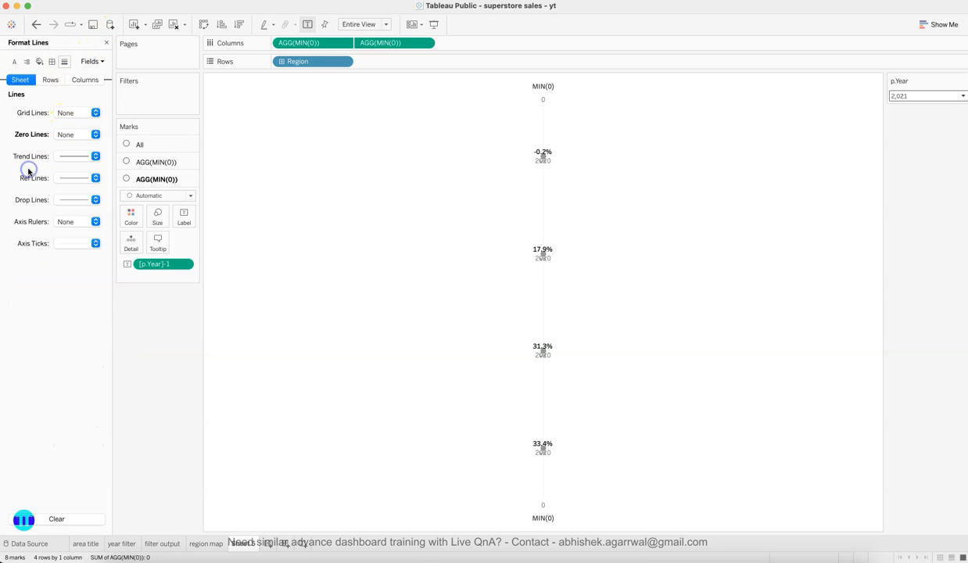
click(72, 155)
click(86, 79)
click(82, 111)
click(88, 129)
click(30, 131)
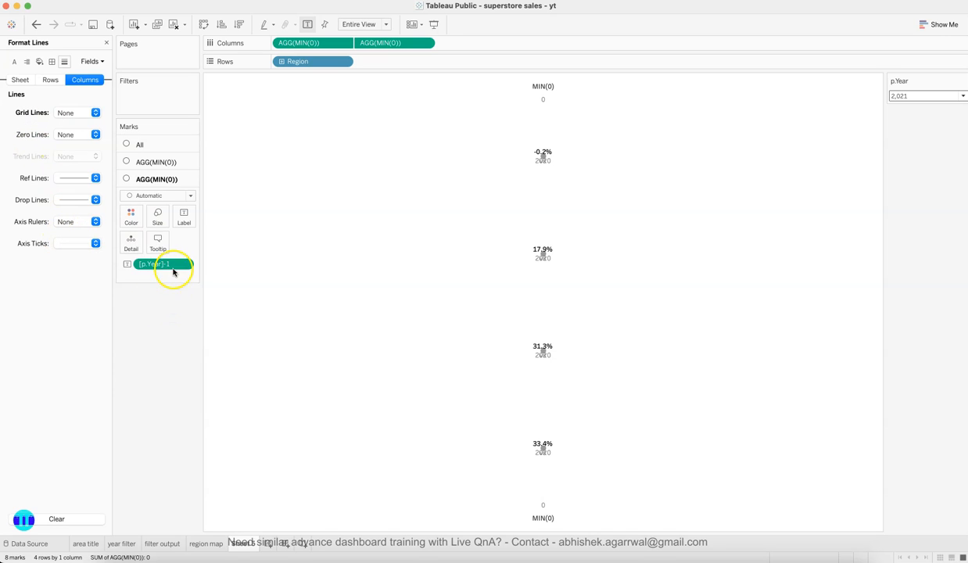
Change the mark type of both MIN(0) measures to Text.
click(158, 197)
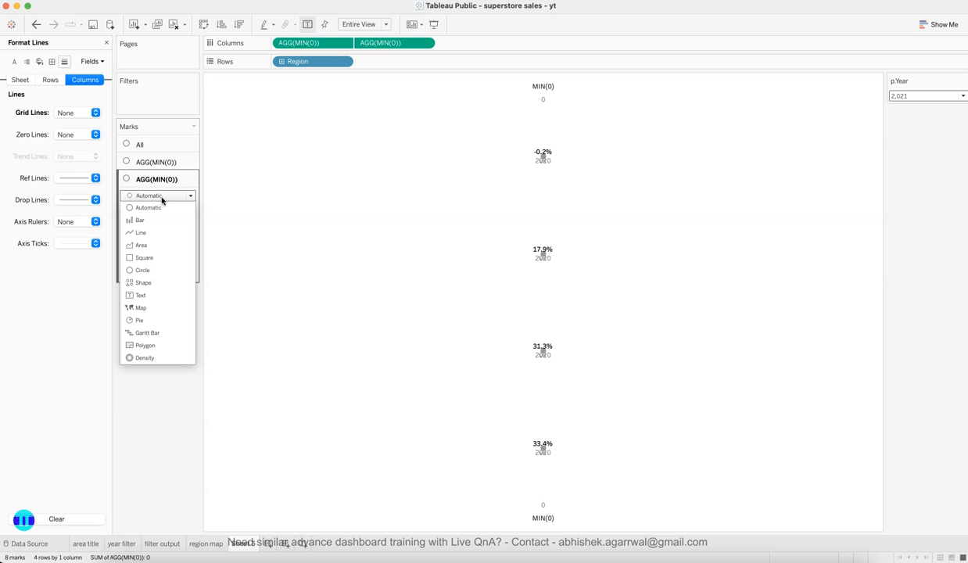
click(160, 294)
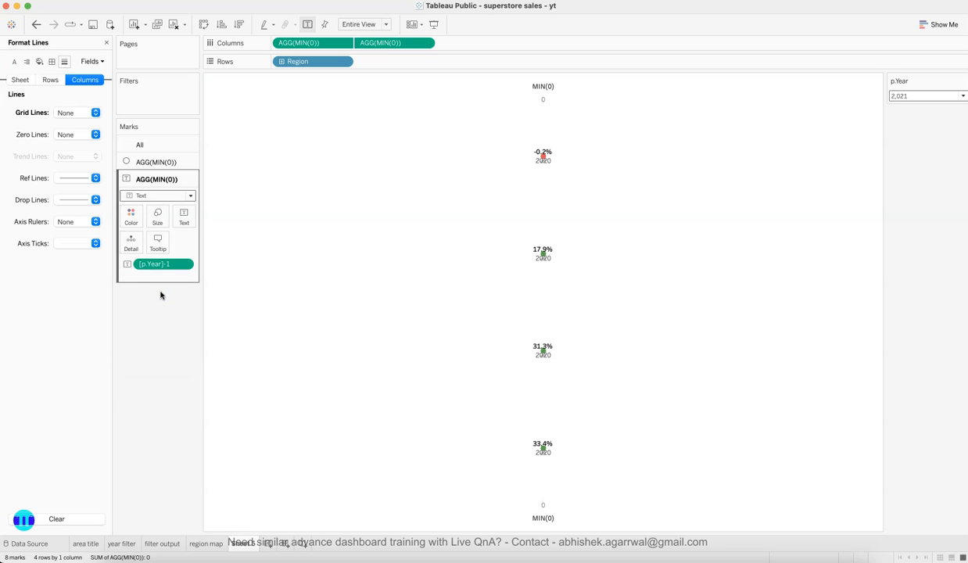
click(156, 162)
click(160, 178)
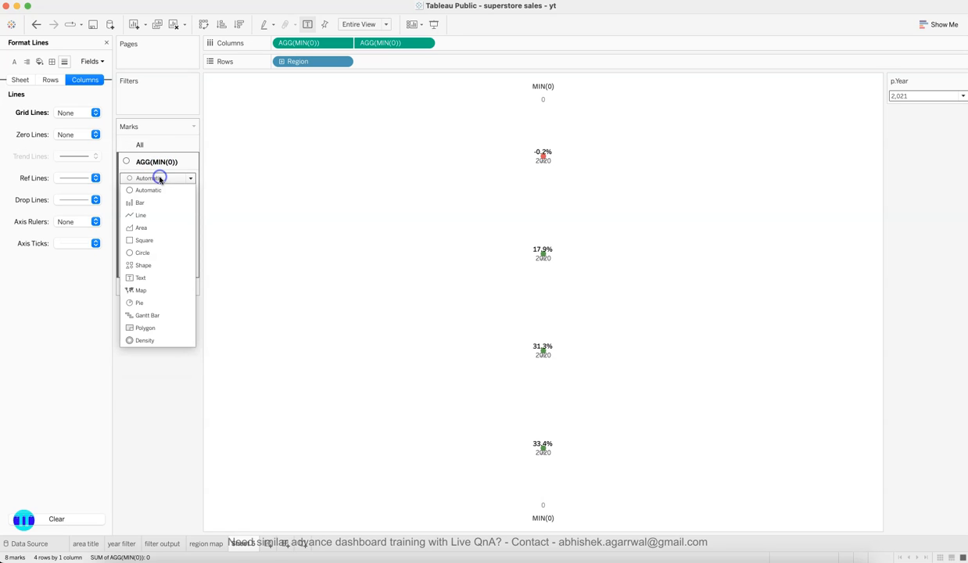
click(158, 277)
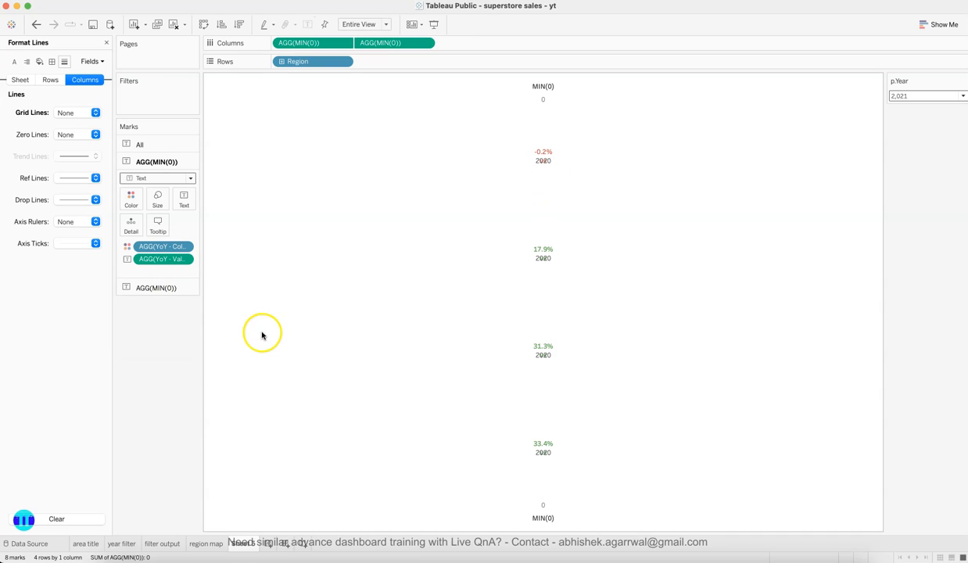
Insert two more blank lines above <[p.Year]-1> in the second MIN(0) label and apply the change.
click(151, 287)
click(184, 218)
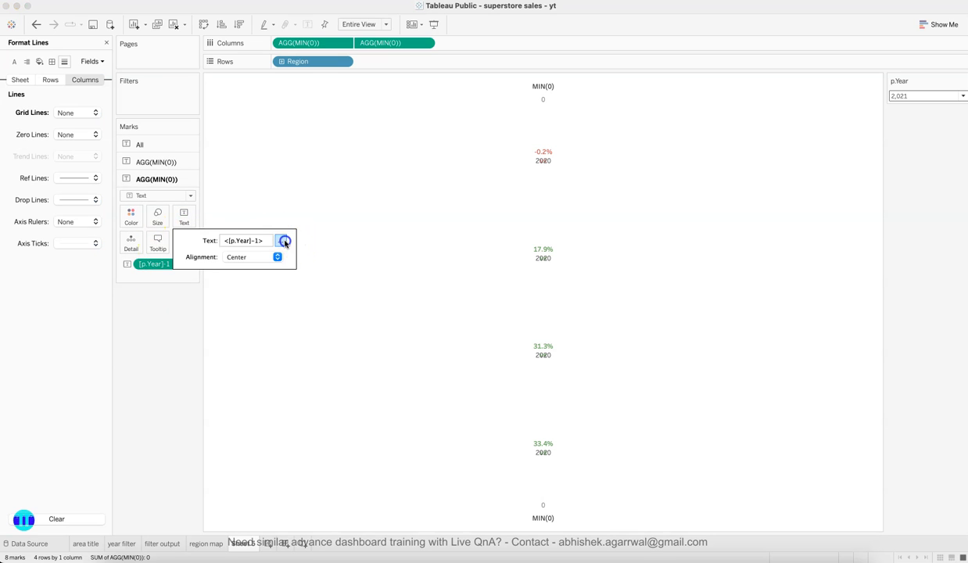
click(284, 242)
click(677, 269)
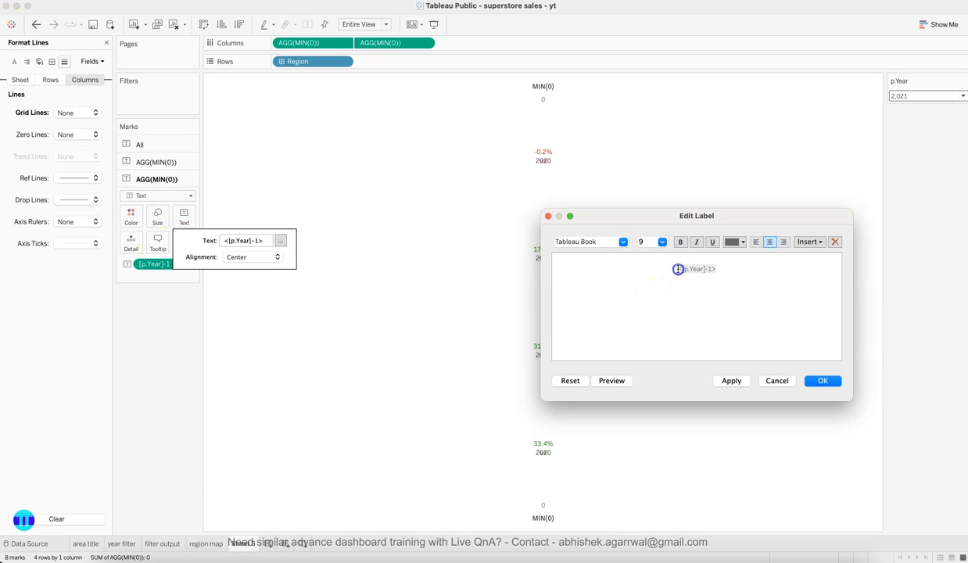
key(Return)
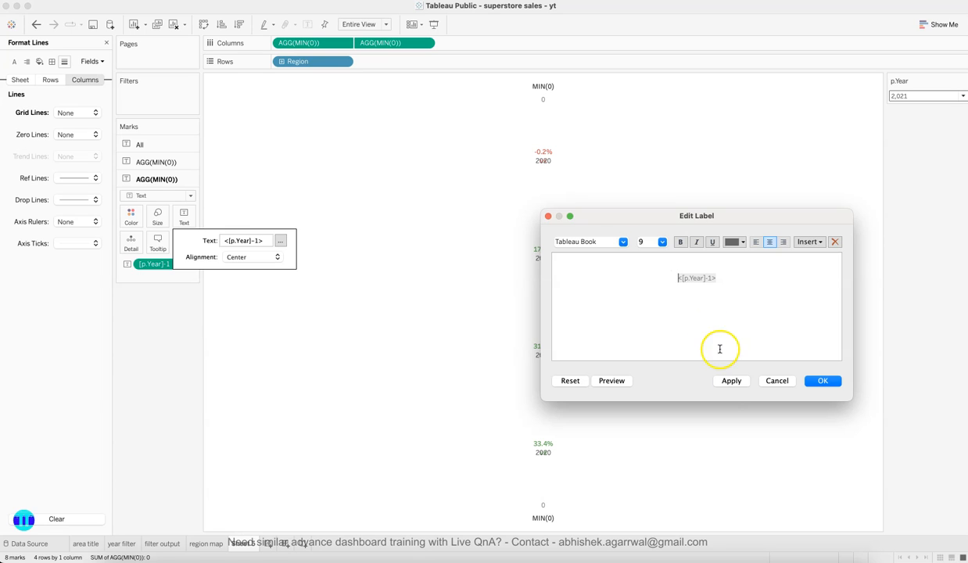
click(732, 380)
key(Return)
click(729, 381)
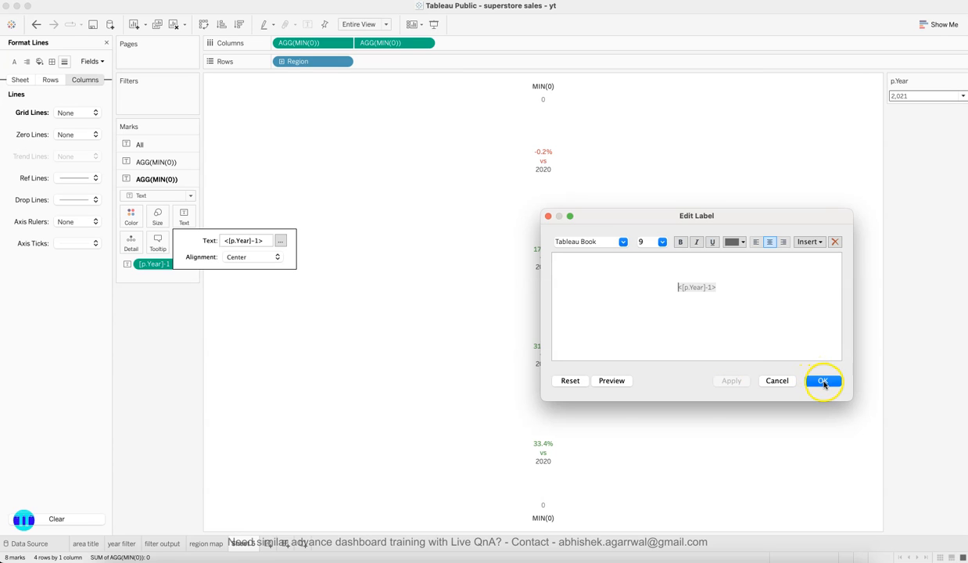
Make the second MIN(0) label read "vs <[p.Year]-1>" with a single blank line above it, and accept the change.
key(BackSpace)
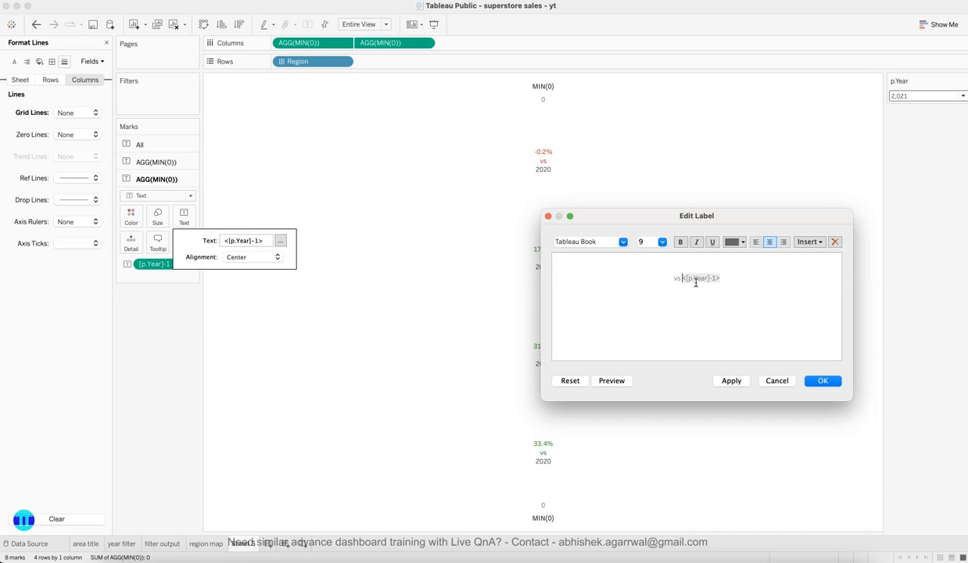
click(734, 382)
click(672, 280)
key(BackSpace)
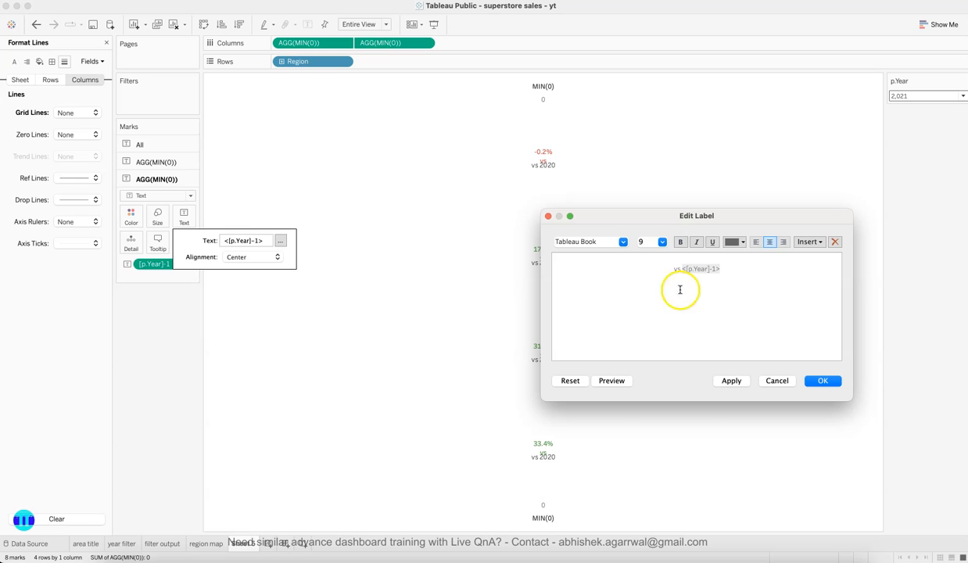
click(731, 382)
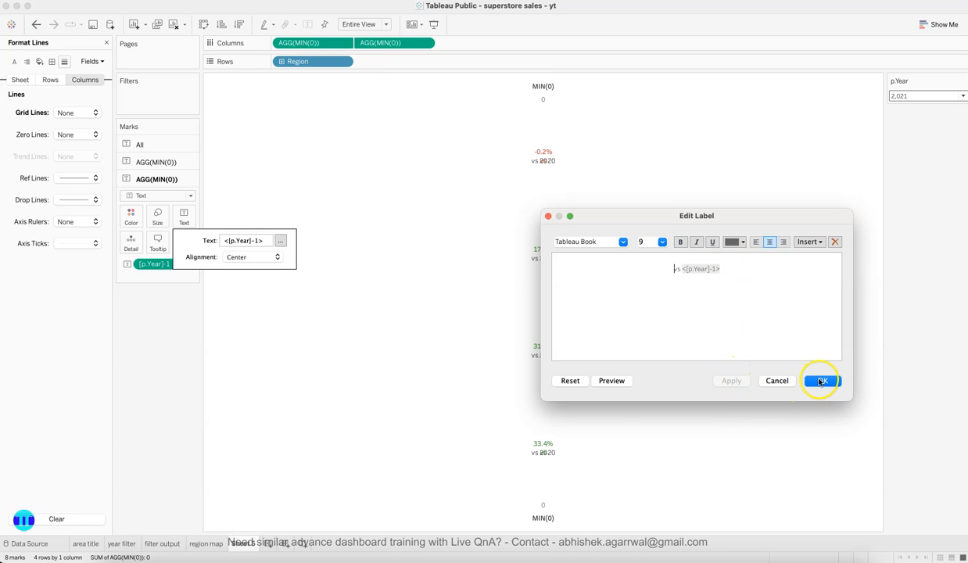
click(821, 381)
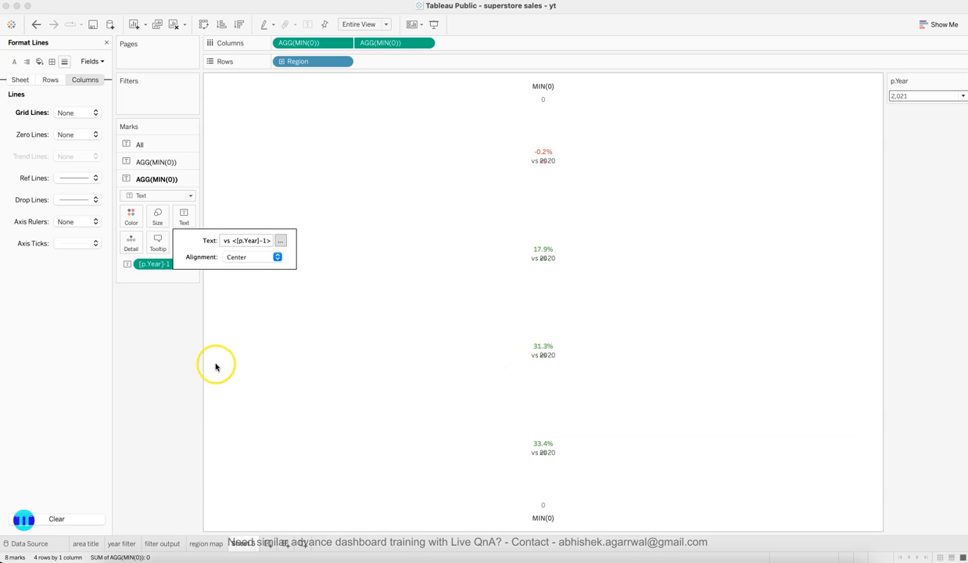
Delete "vs" from the line below <AGG(YoY - Value)> in the first MIN(0) label and accept the change.
click(156, 380)
click(150, 161)
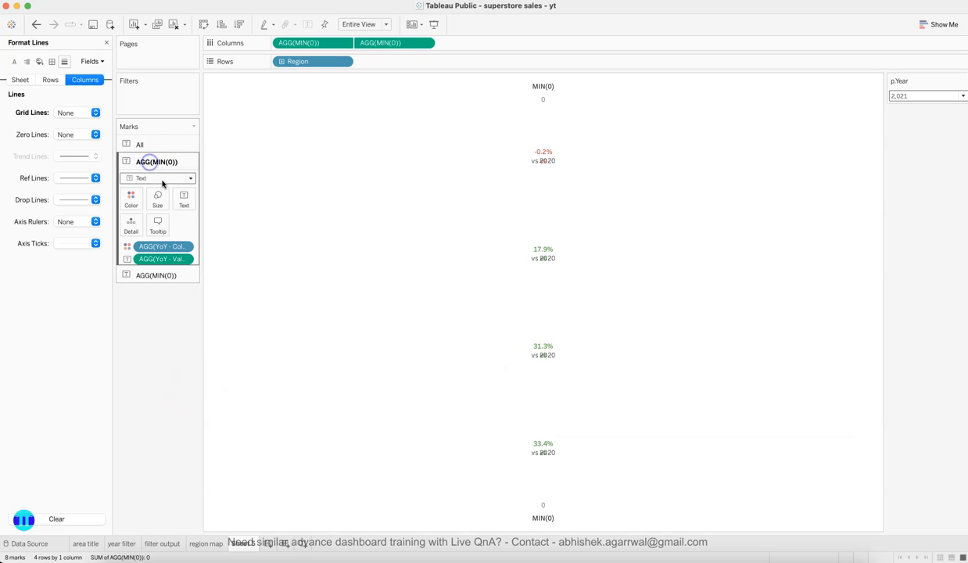
click(183, 200)
click(279, 223)
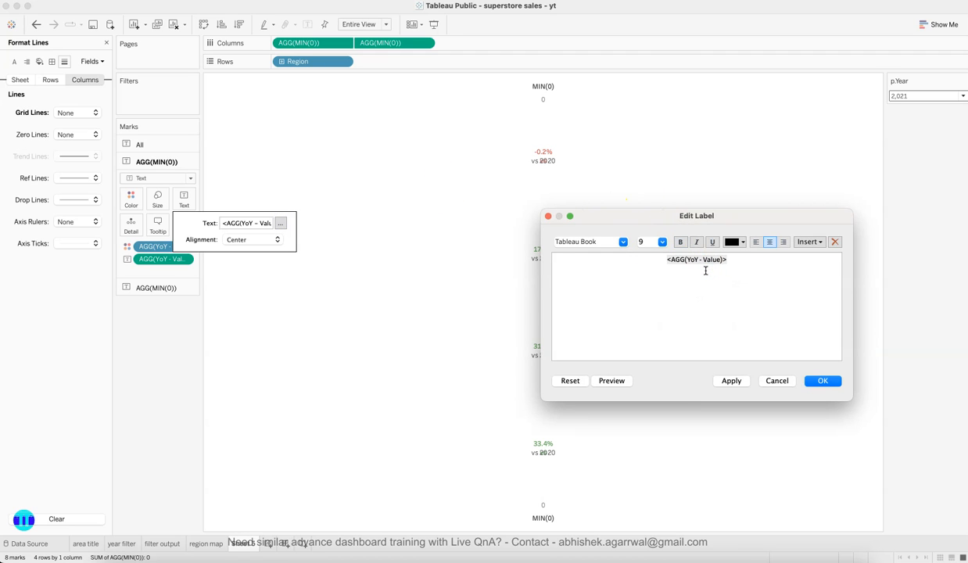
click(732, 380)
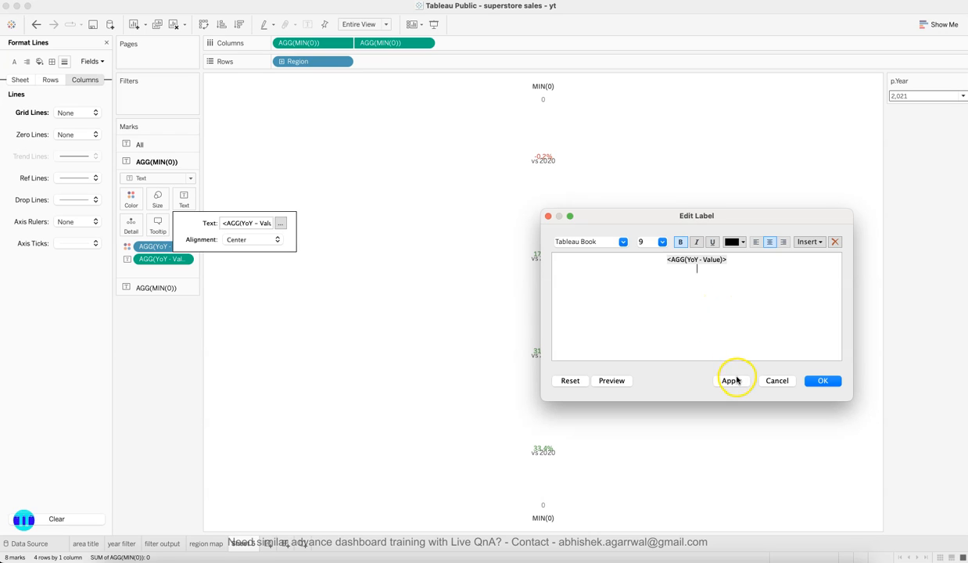
click(825, 380)
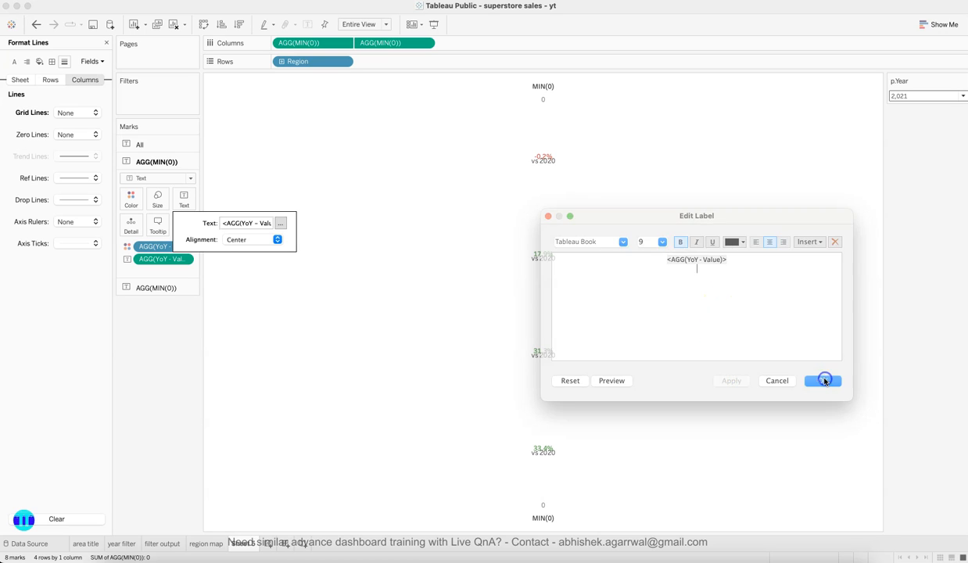
Insert one more blank line above "vs <[p.Year]-1>" in the second MIN(0) label and accept the change.
click(177, 294)
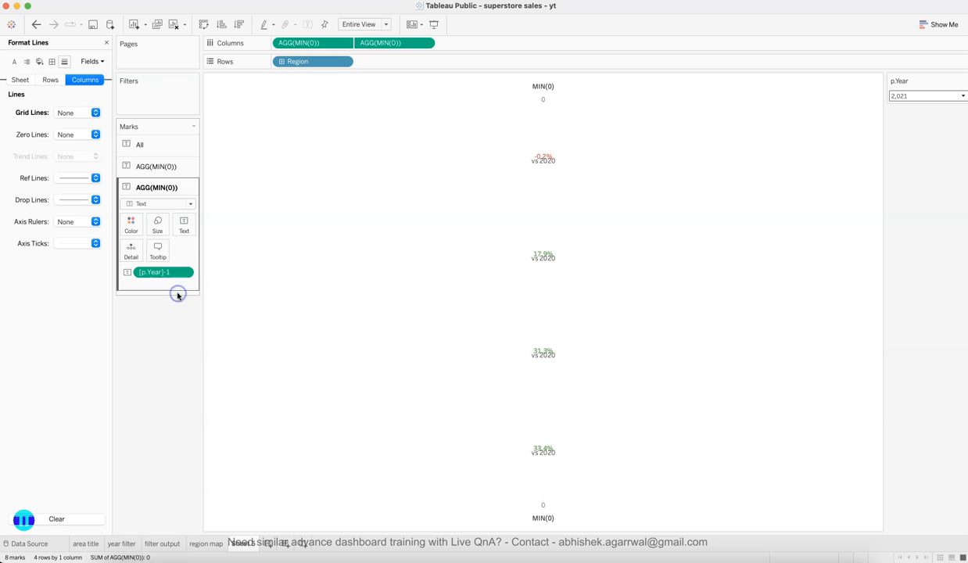
click(184, 216)
click(278, 243)
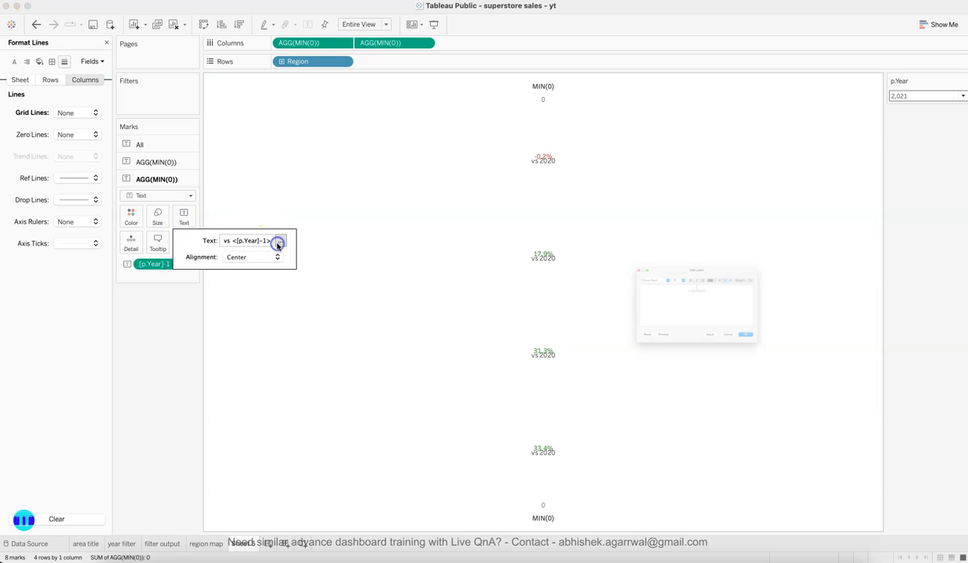
click(671, 271)
key(Return)
click(731, 381)
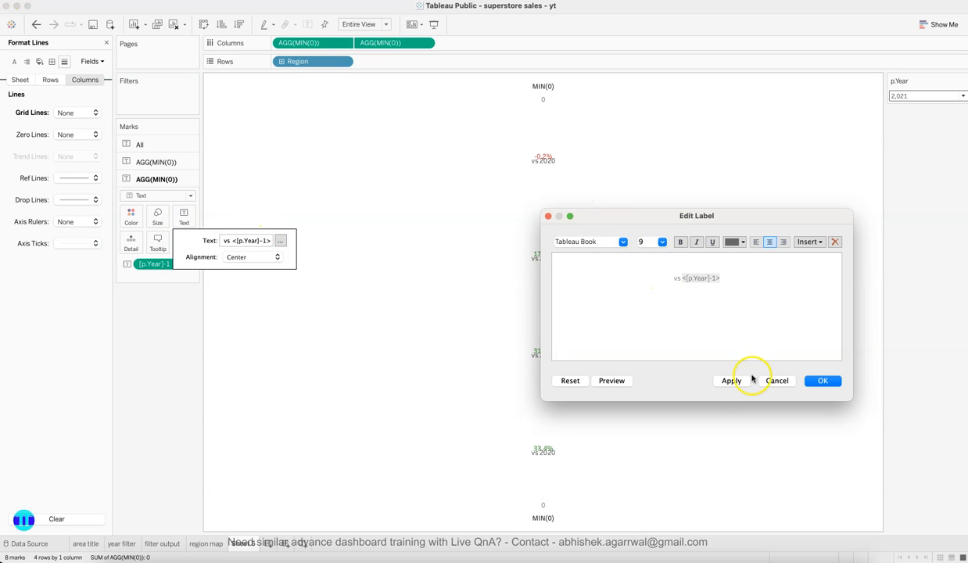
click(817, 380)
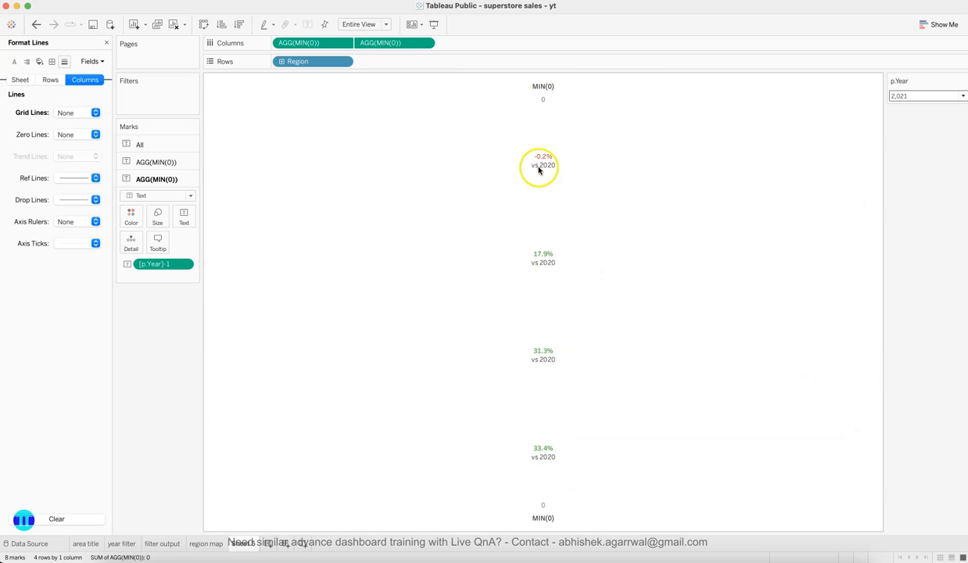
Hide the headers of both MIN(0) axes.
right_click(545, 96)
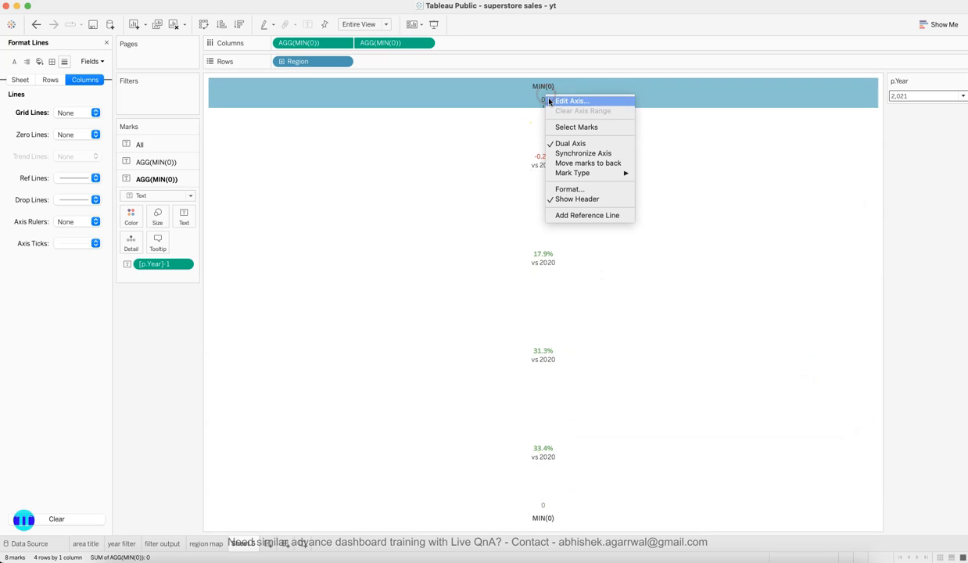
click(581, 197)
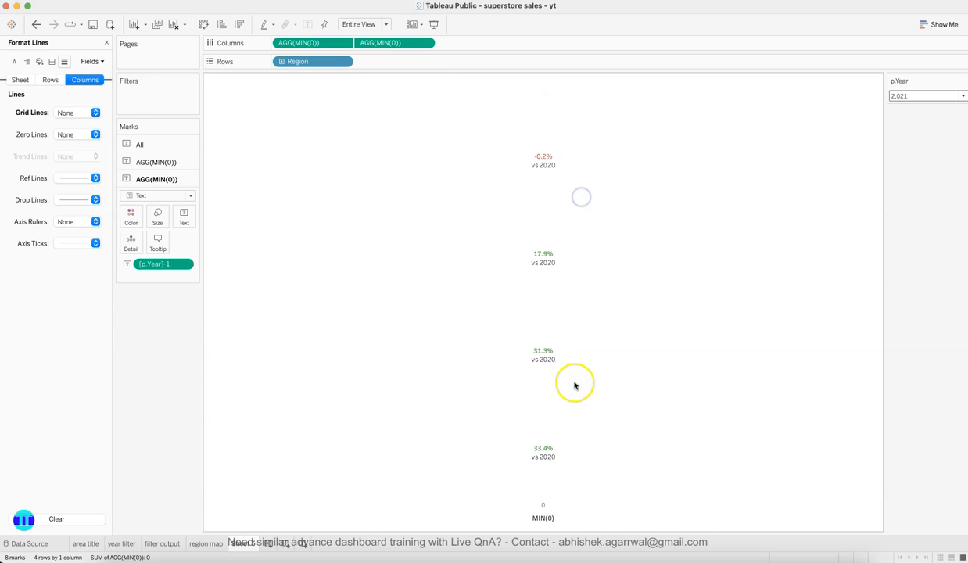
right_click(545, 512)
click(551, 480)
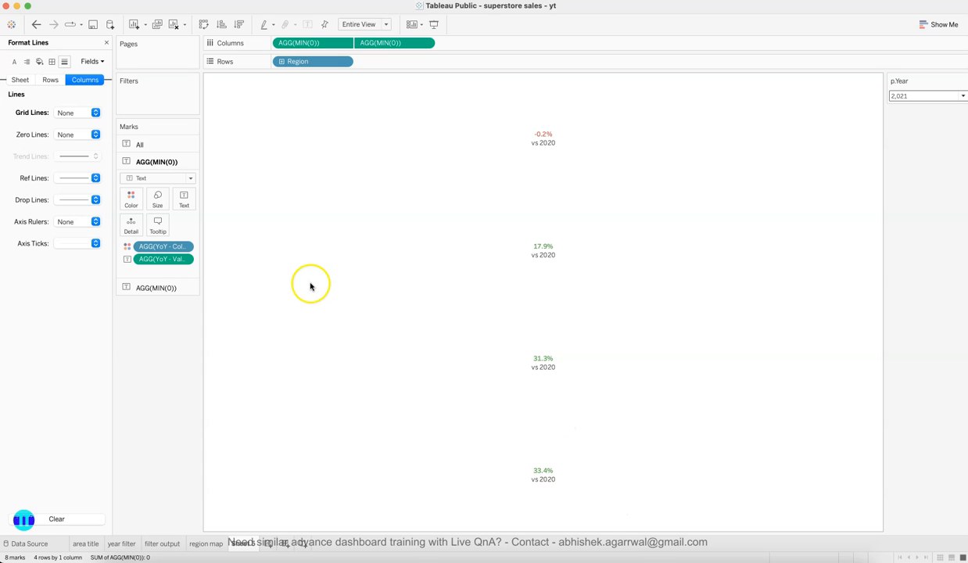
Set the default pane number format of AGG(YoY - Value) on the first MIN(0) marks to Custom.
click(107, 46)
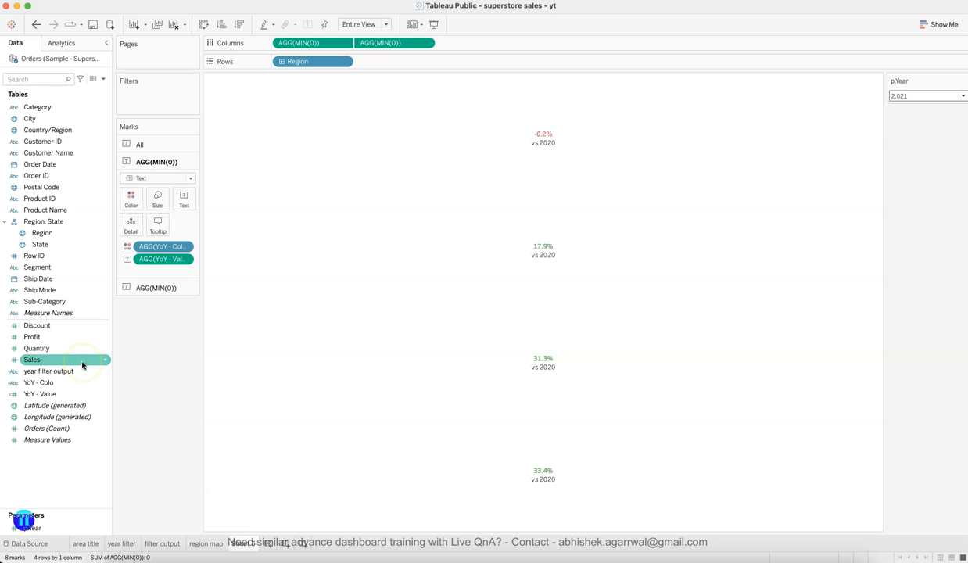
click(186, 260)
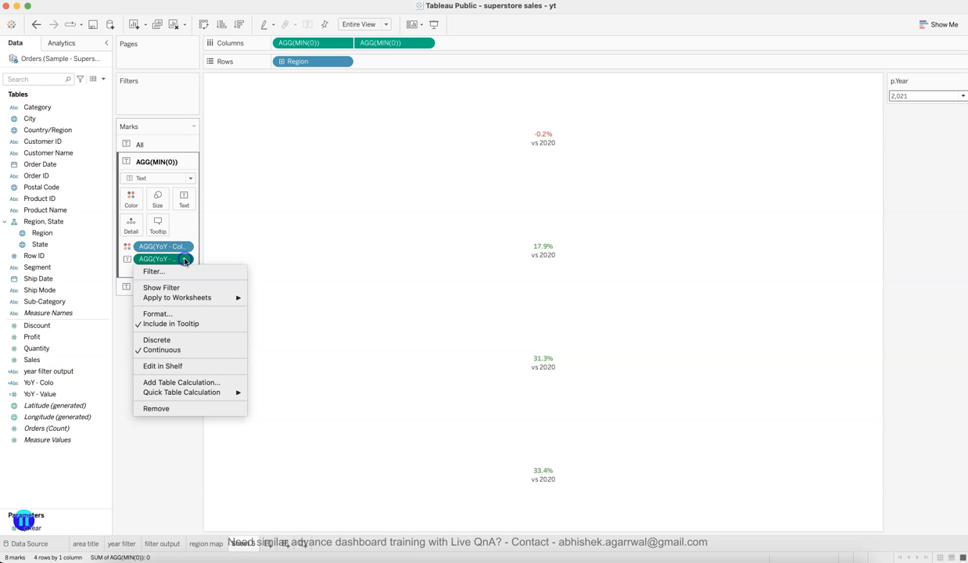
click(181, 314)
click(93, 155)
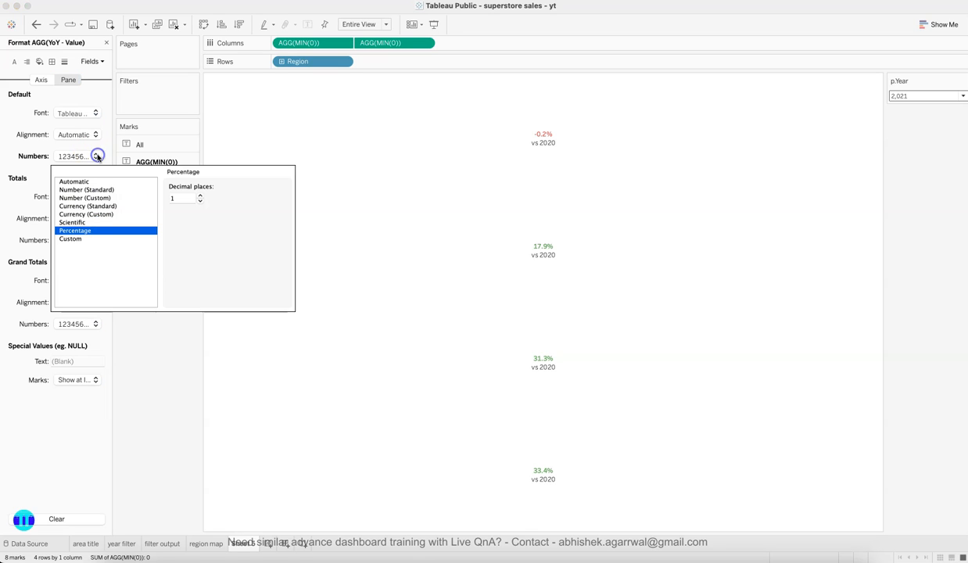
click(121, 239)
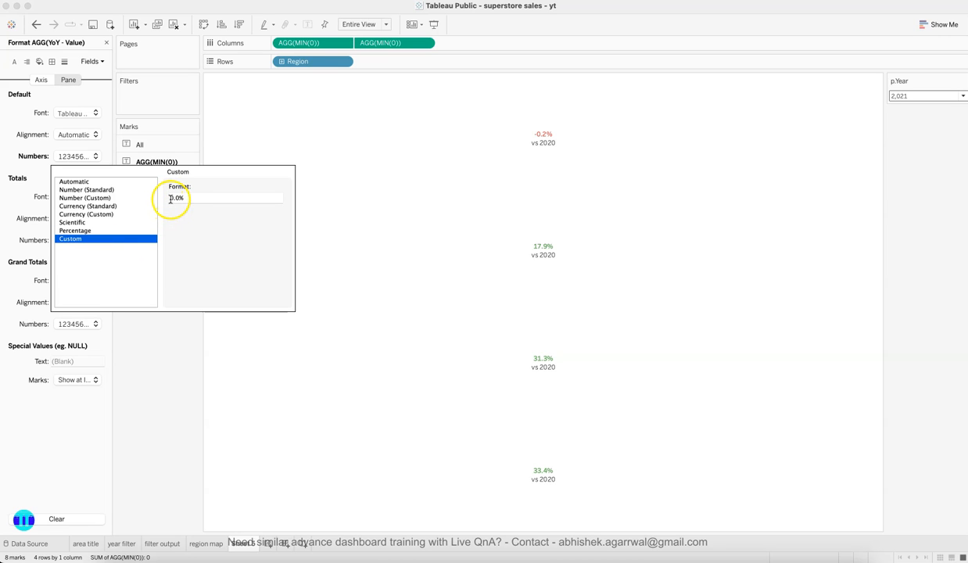
Switch to Safari, open alt-codes.net in a new tab and copy the ▲ symbol from the symbol table.
click(288, 538)
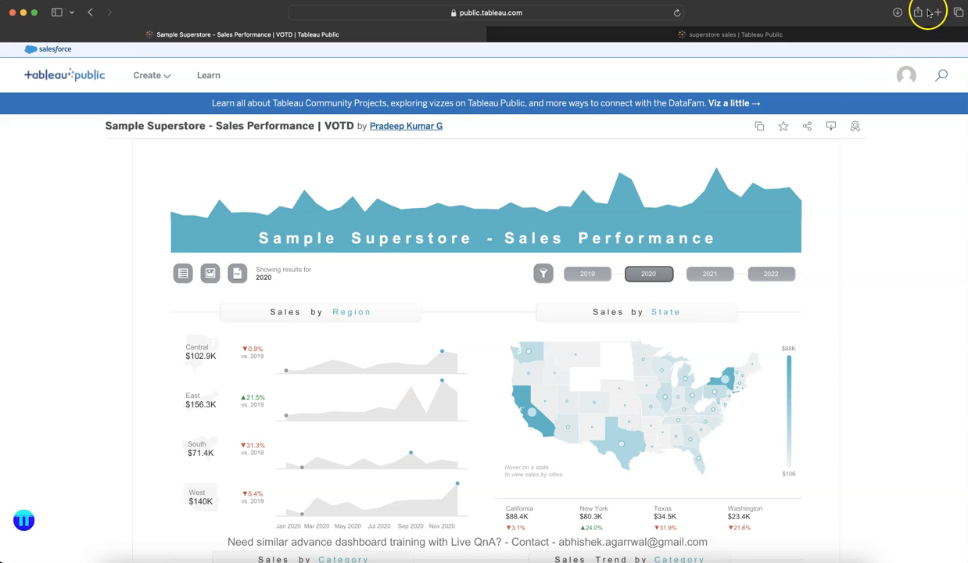
click(938, 12)
text(alt-codes.net)
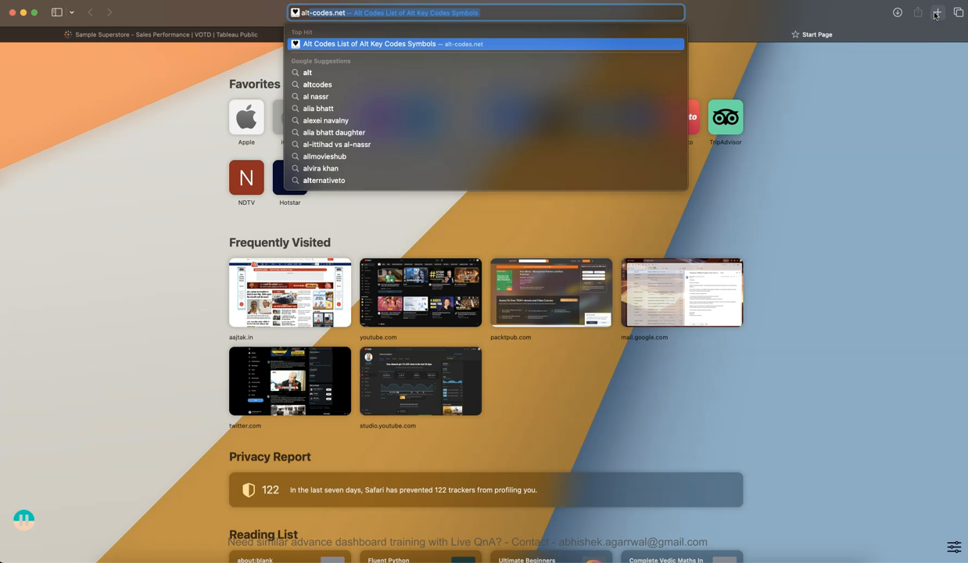
key(Return)
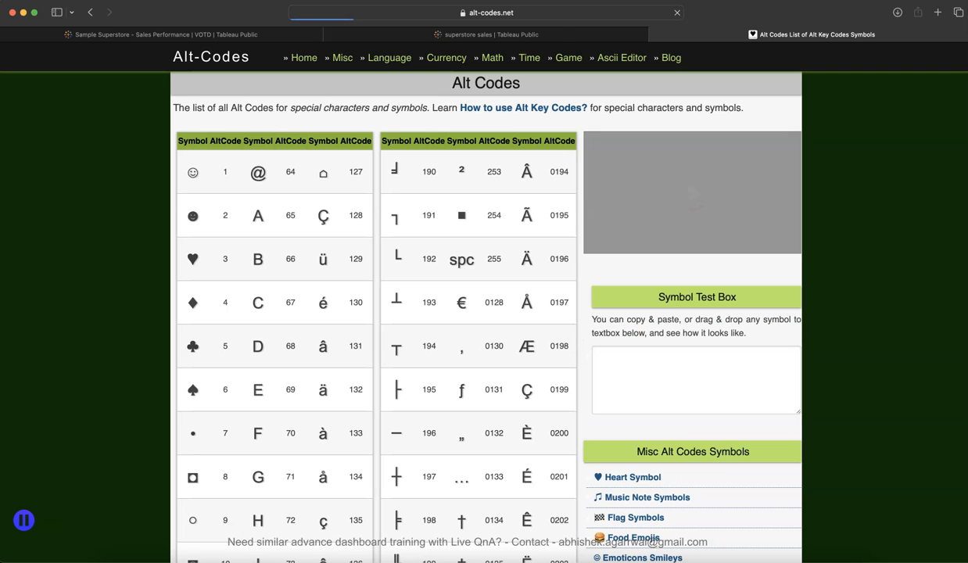
scroll(278, 399, down, 15)
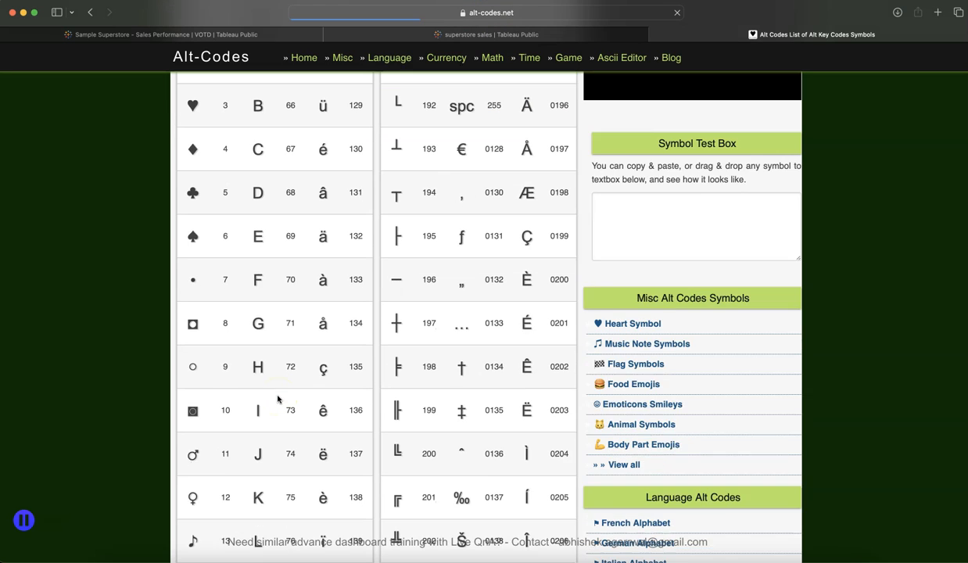
scroll(277, 399, down, 15)
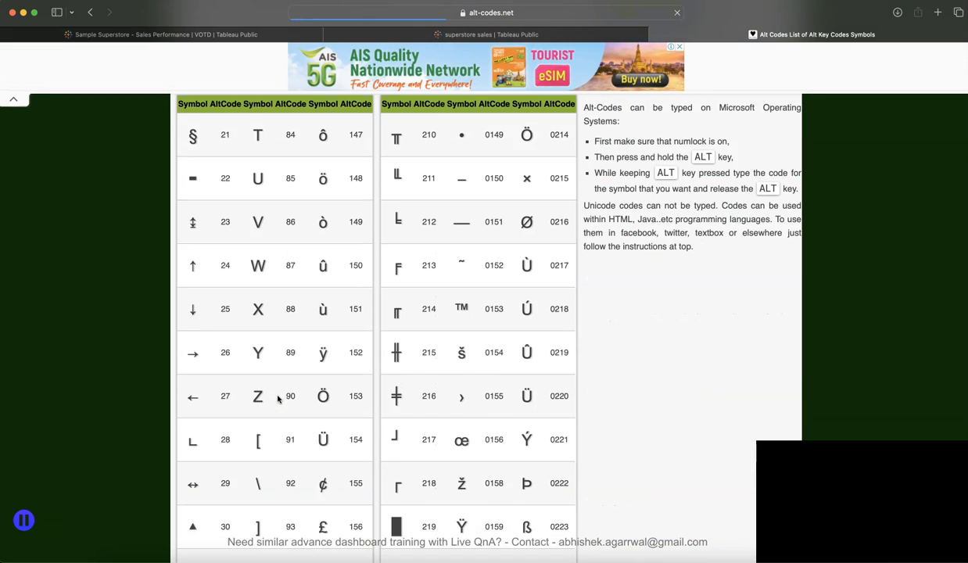
click(194, 401)
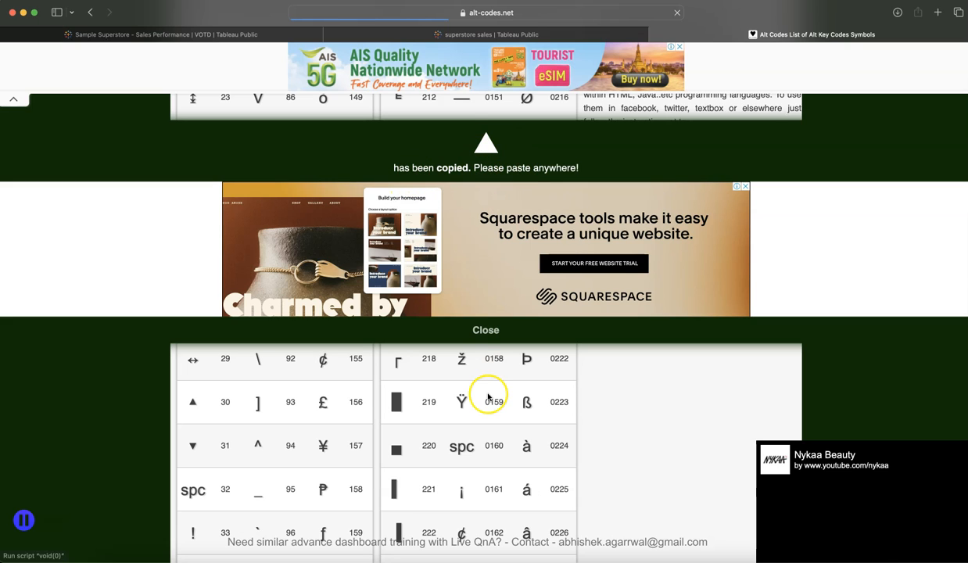
Switch back to Tableau and put ▲ in front of the custom number format of YoY - Value, making it ▲0.0%.
click(755, 557)
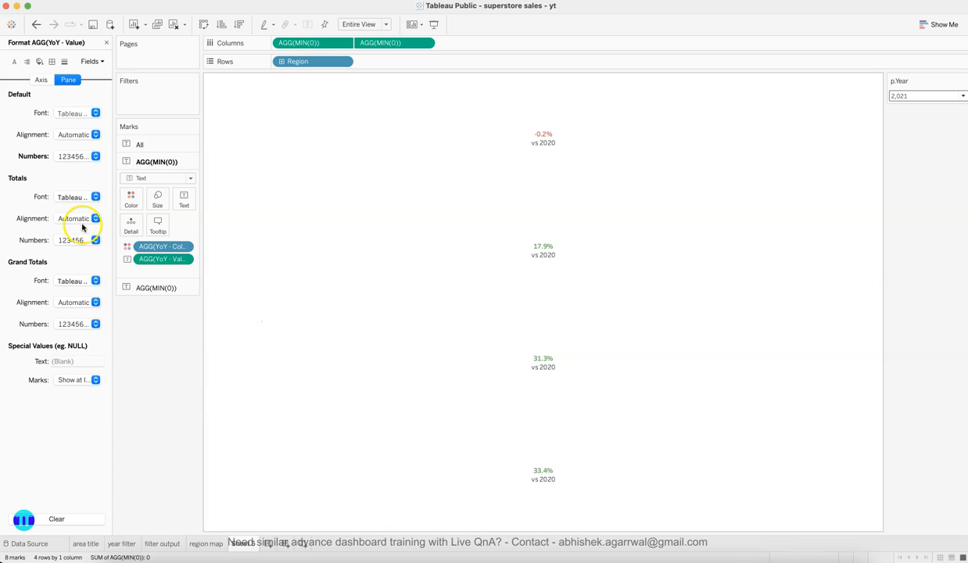
click(96, 156)
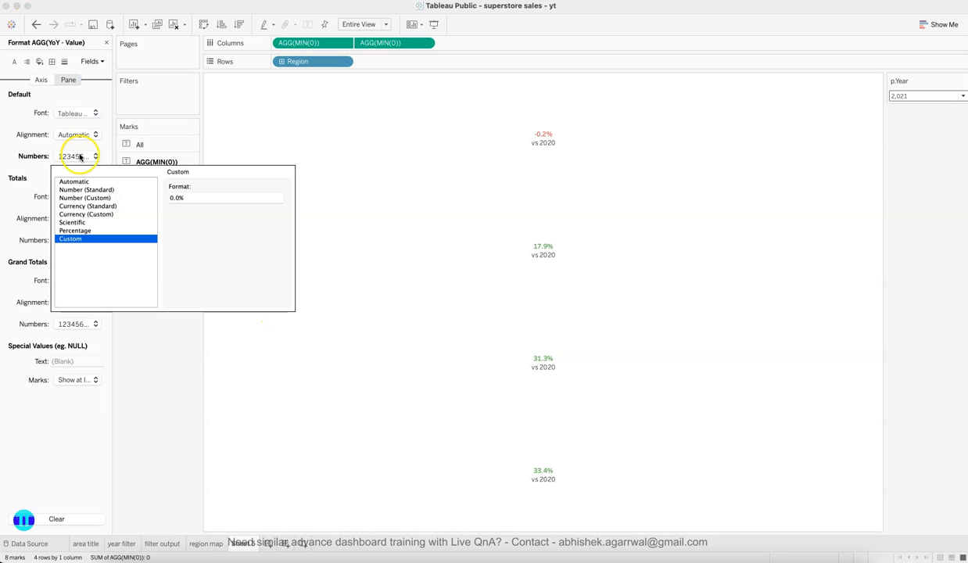
click(171, 197)
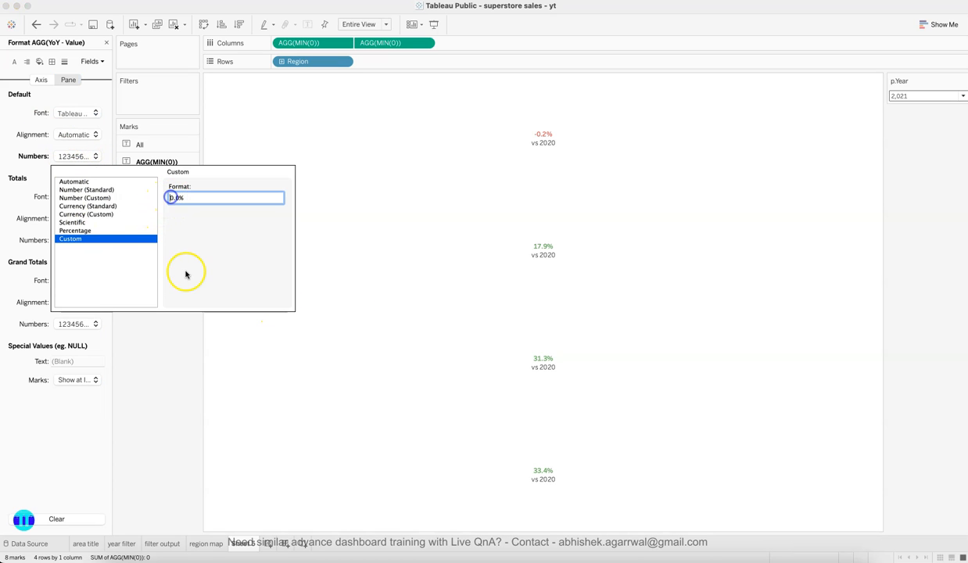
text(▲)
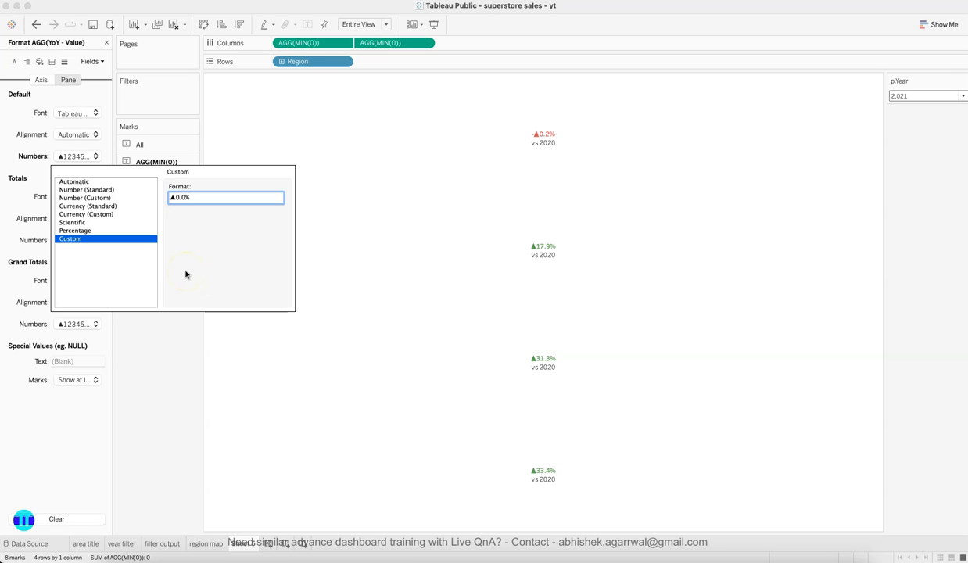
click(169, 437)
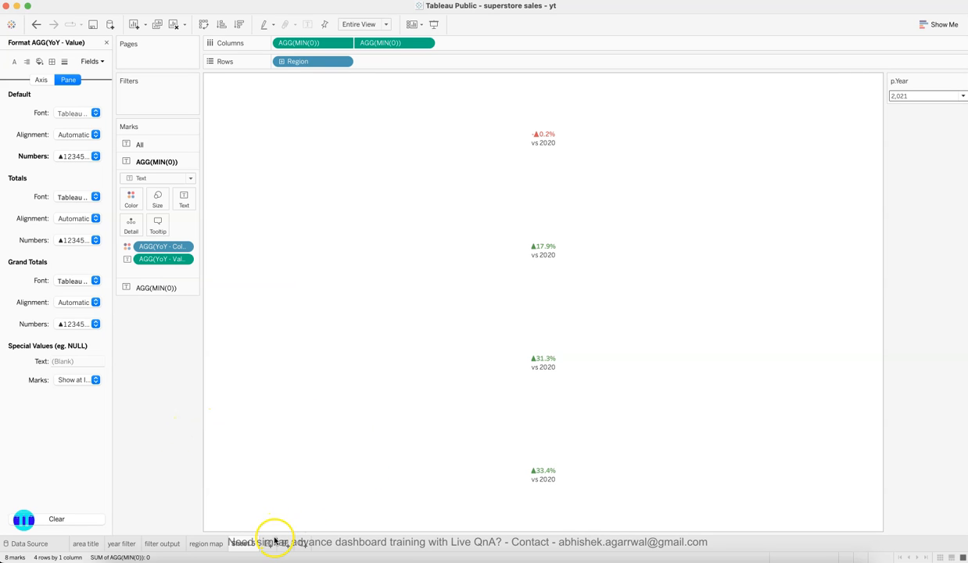
Switch to Safari and copy the ▼ symbol from the alt codes table.
click(290, 555)
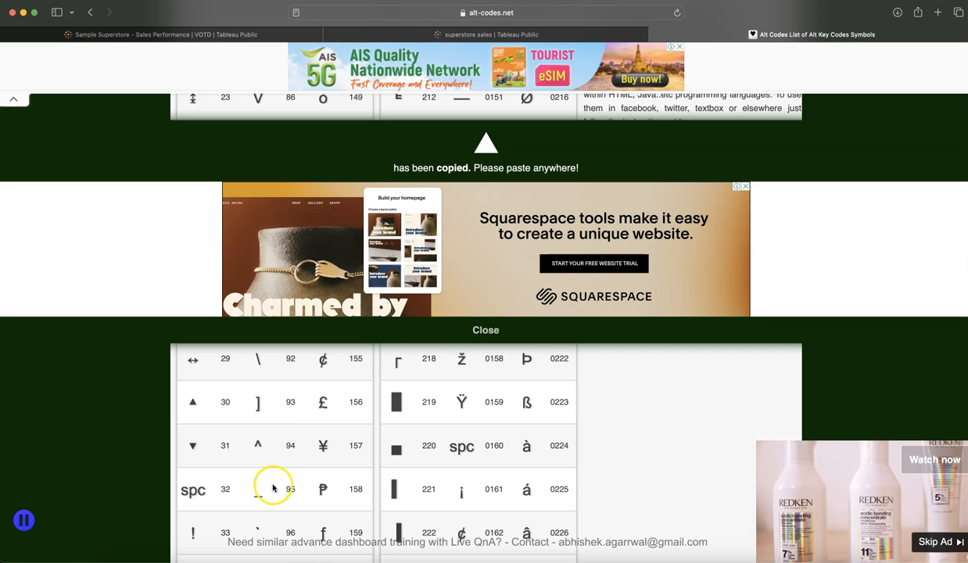
click(193, 447)
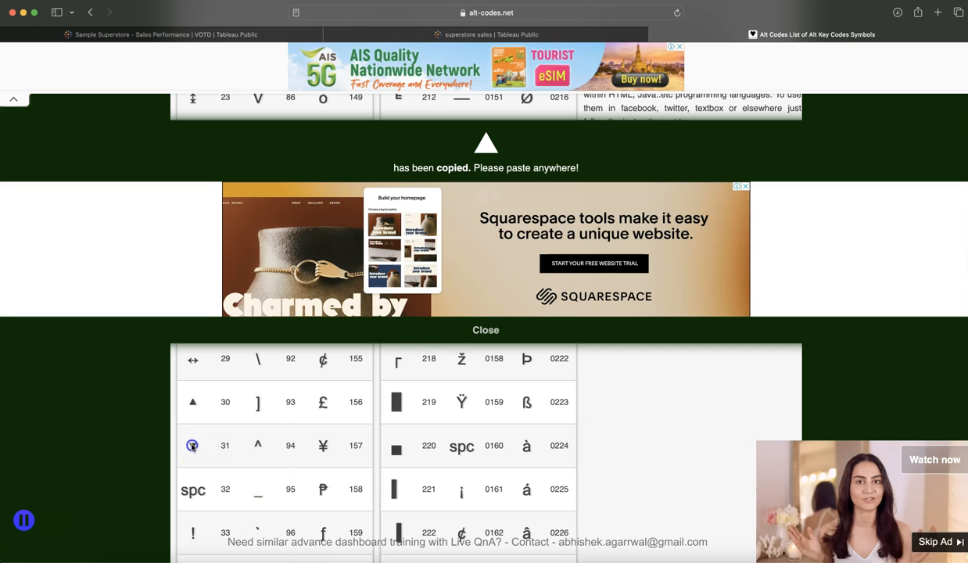
click(473, 316)
click(197, 447)
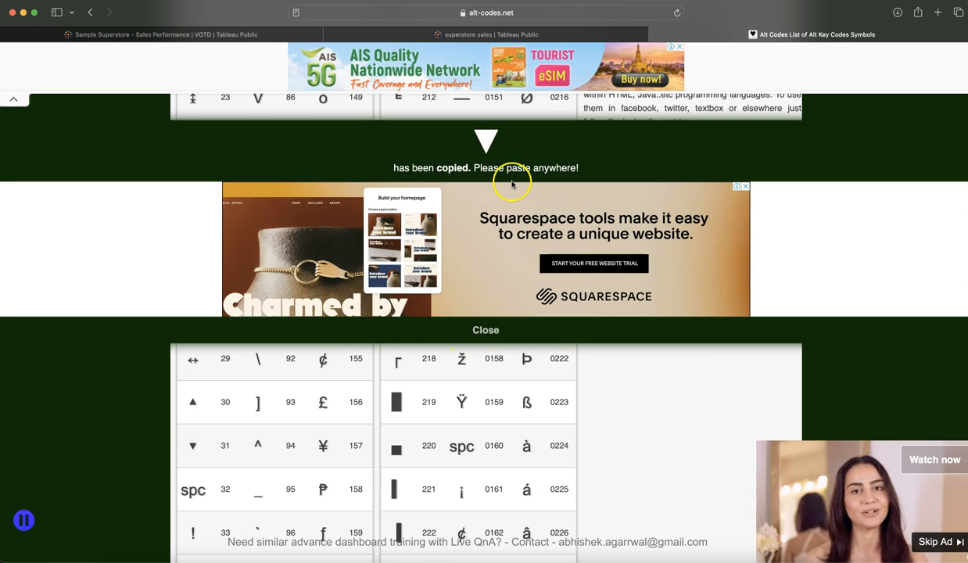
Back in Tableau, extend the custom number format of YoY - Value to ▲0.0%;▼0.0% and close the formatting pane.
click(747, 549)
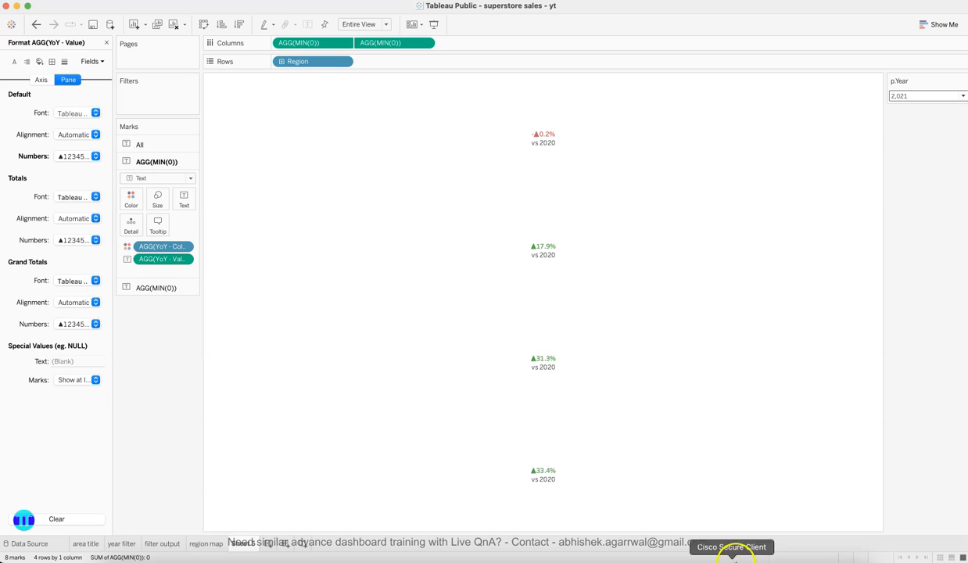
click(96, 156)
click(204, 198)
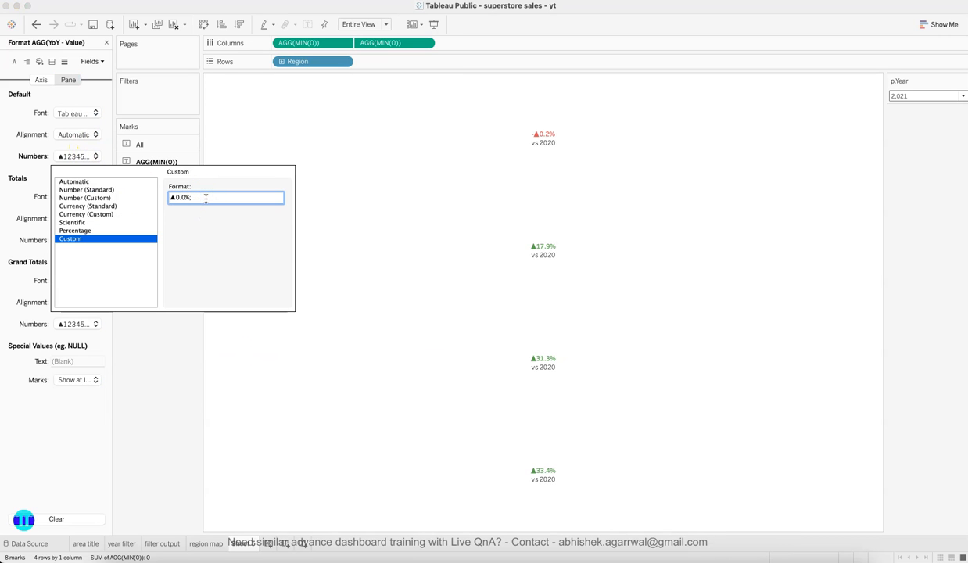
click(178, 198)
click(227, 199)
key(Return)
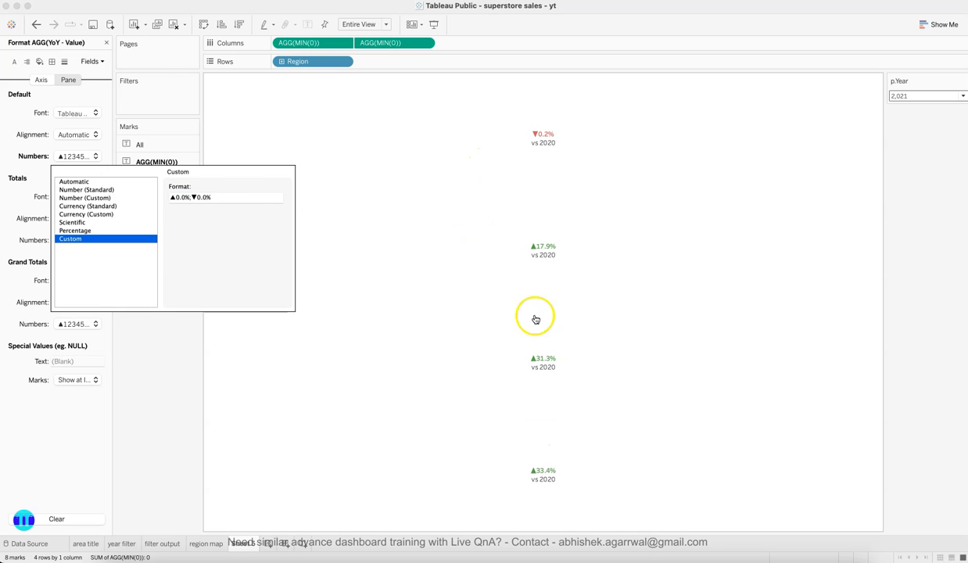
click(190, 434)
click(106, 42)
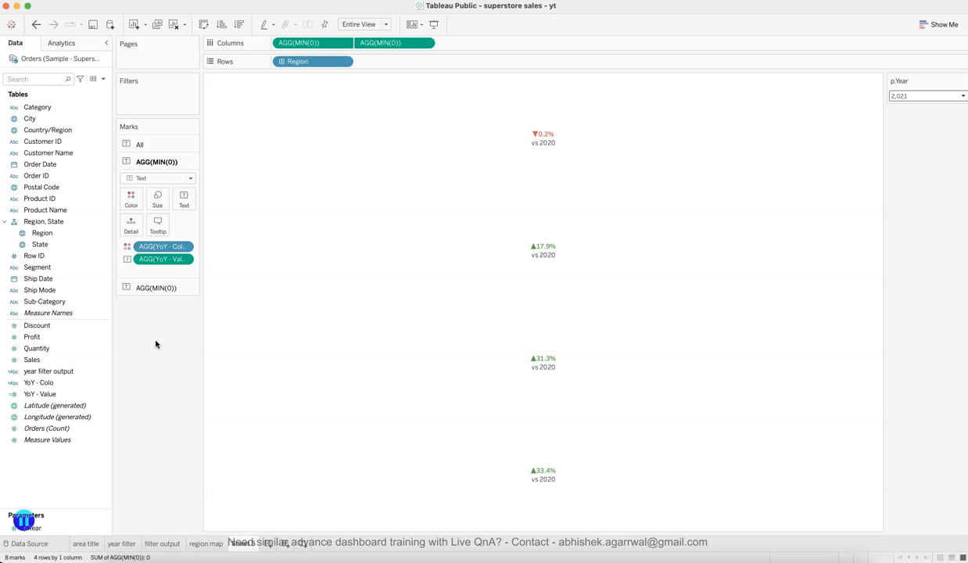
Check the reference dashboard in Safari, then in Tableau rename the year-over-year worksheet "region yoy" and Sheet 6 "region area".
click(299, 557)
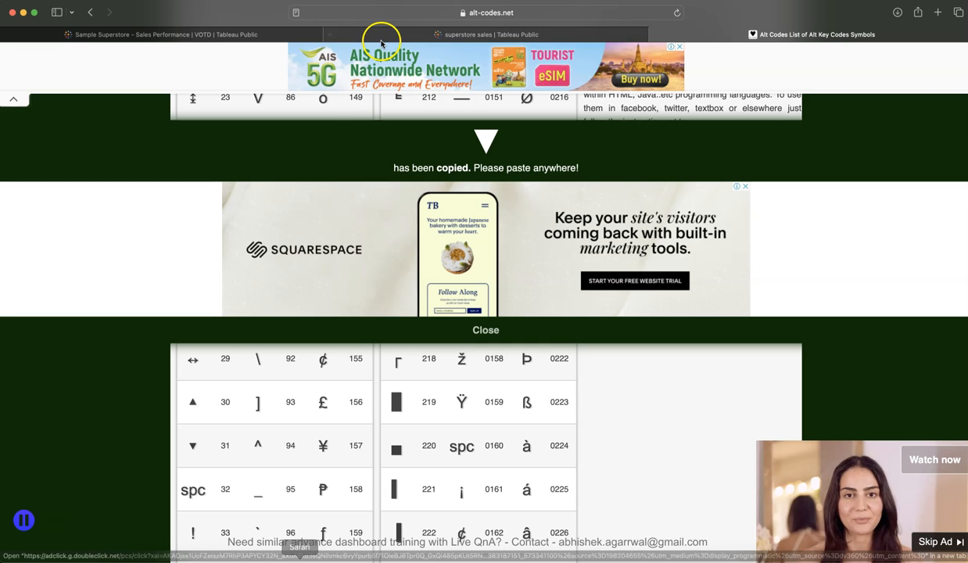
click(381, 37)
click(263, 36)
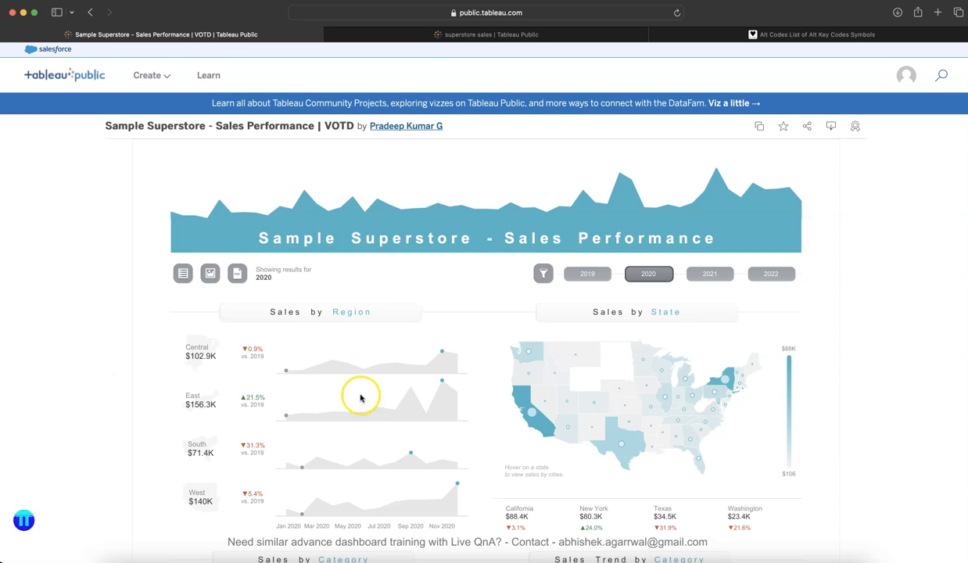
scroll(359, 472, down, 1)
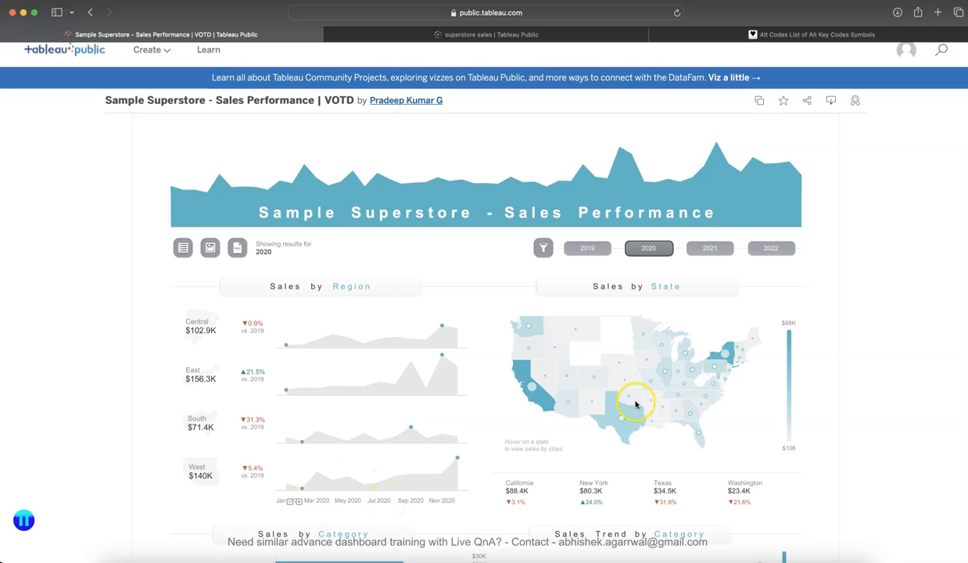
click(767, 545)
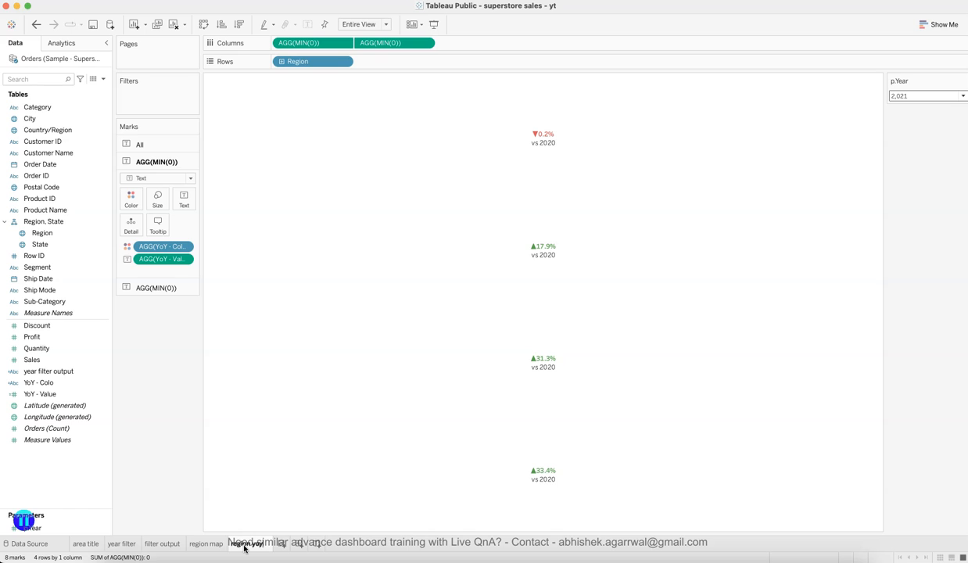
click(274, 545)
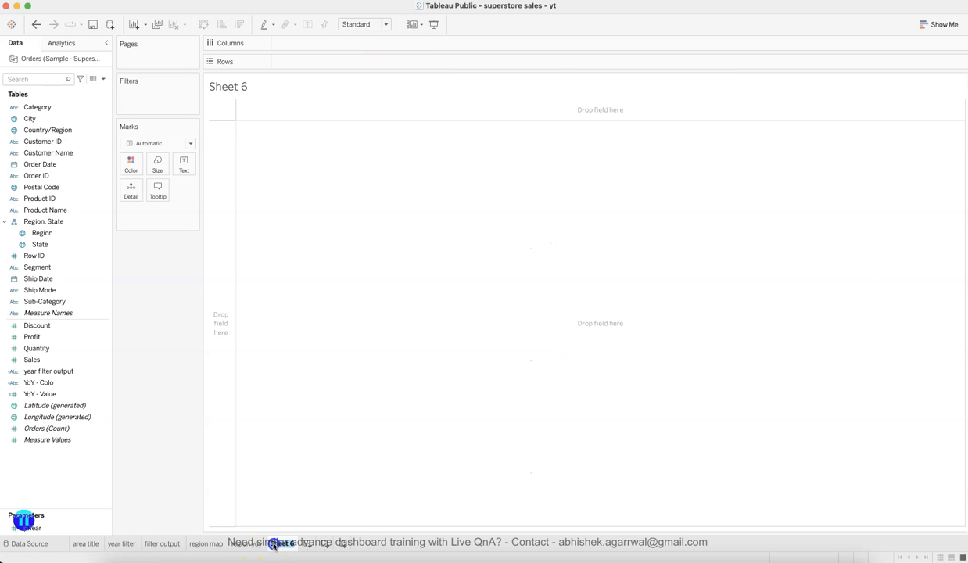
key(Return)
Place Region on Rows and Order Date on Columns as a continuous month in the region area worksheet.
click(107, 373)
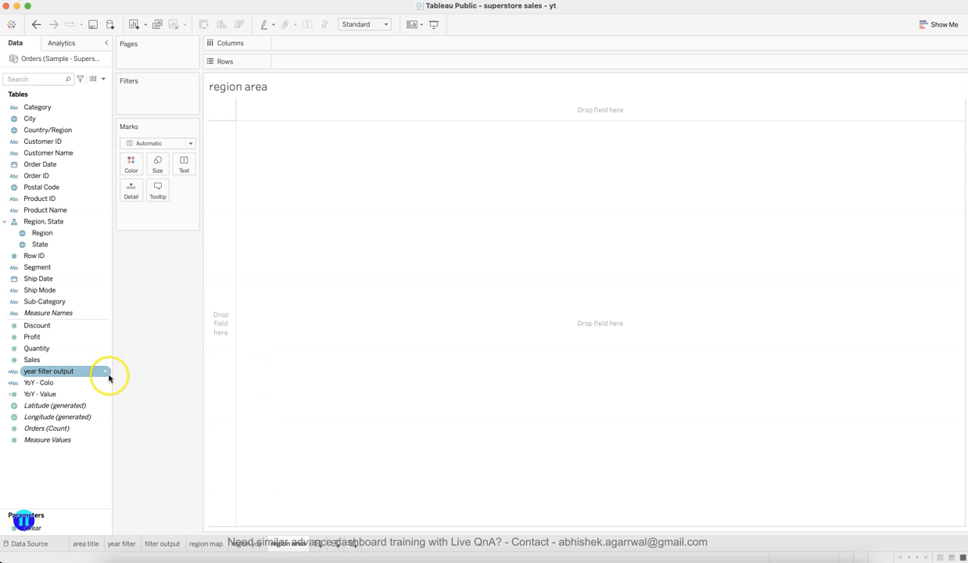
drag(79, 232, 315, 74)
click(106, 383)
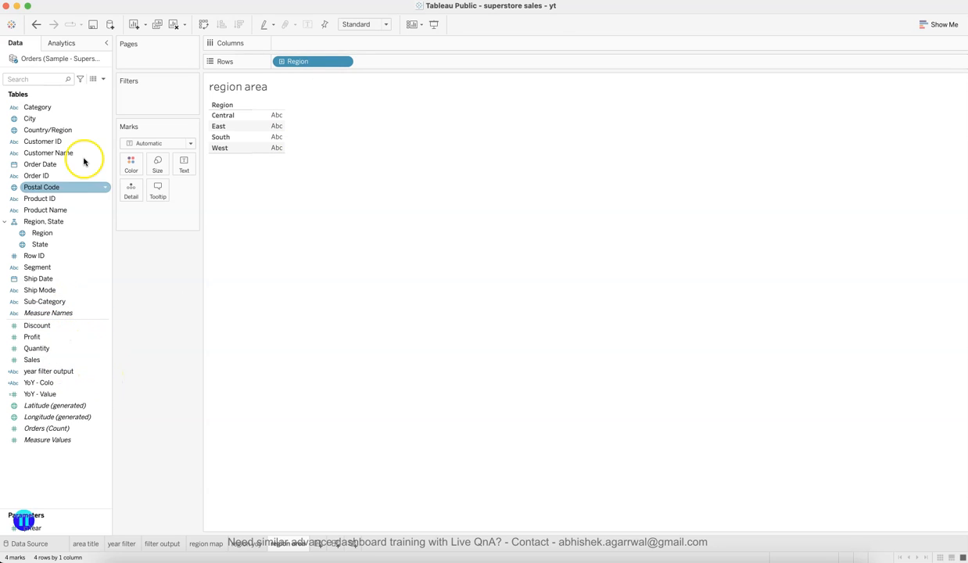
drag(61, 165, 356, 43)
click(343, 43)
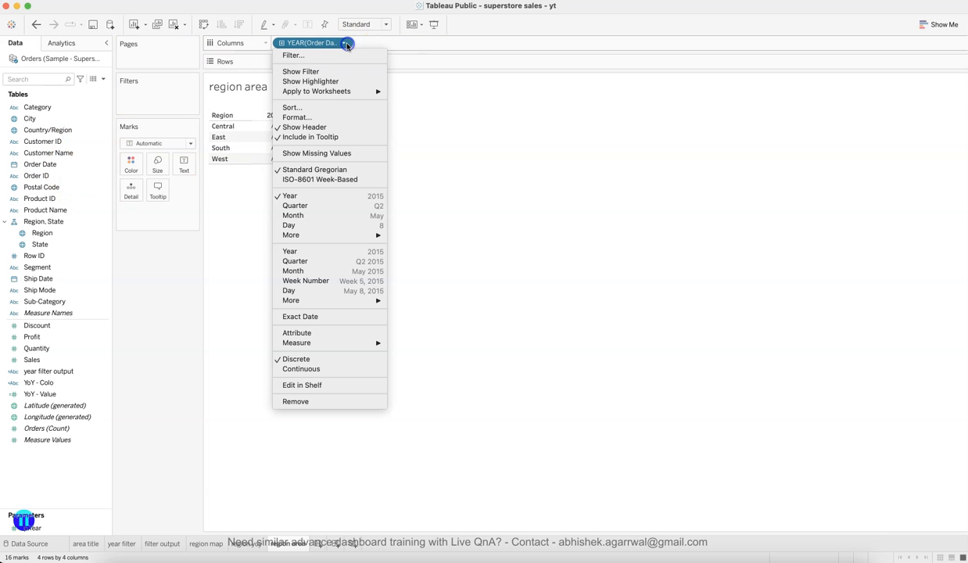
click(323, 271)
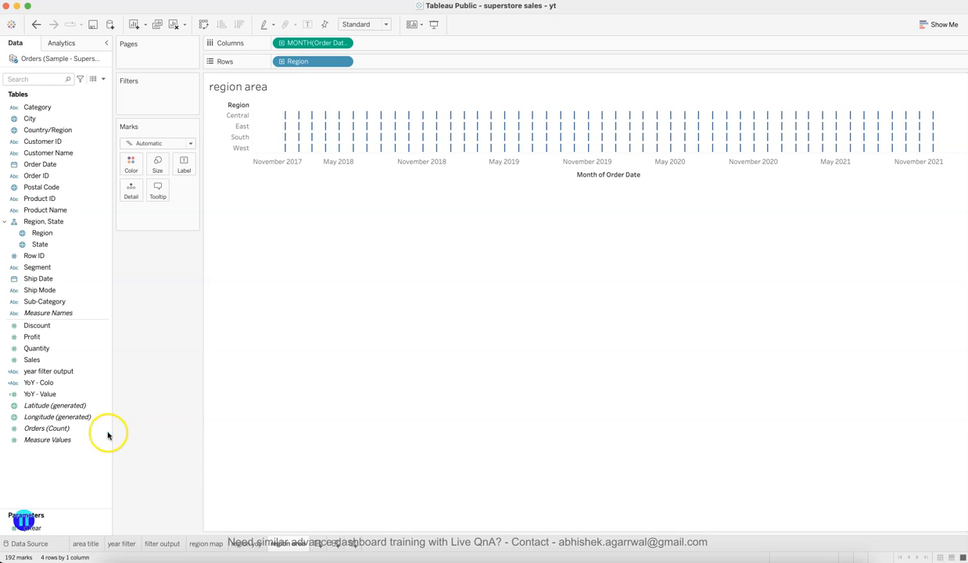
Add Sales to the region area view and set the mark type to Area.
drag(43, 359, 359, 137)
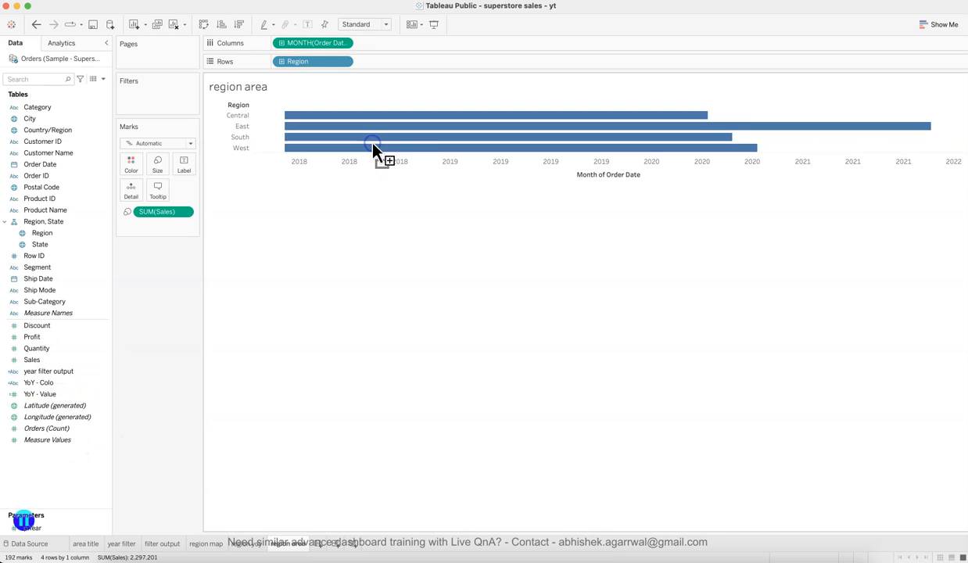
click(168, 145)
click(156, 192)
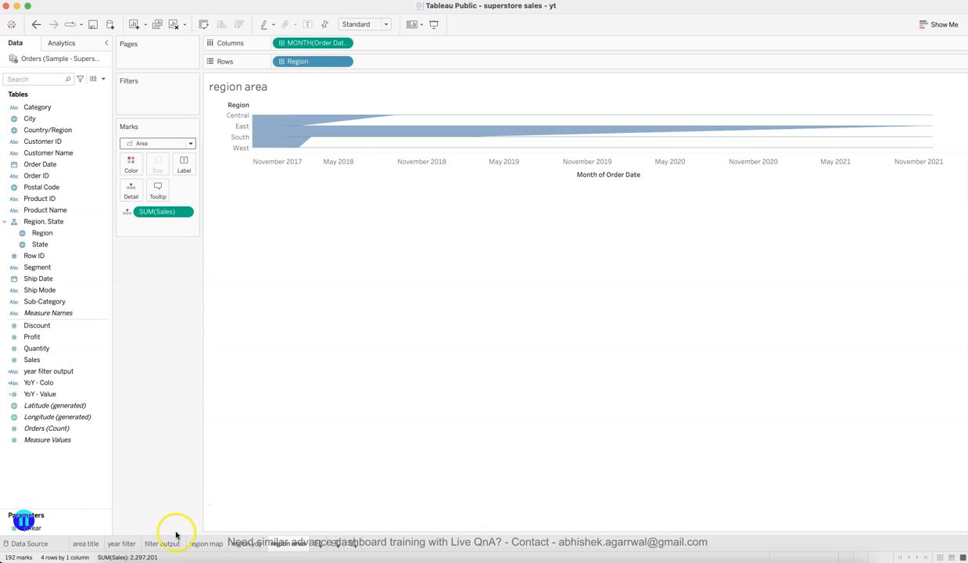
Compare with the reference area charts in Safari, then in Tableau put Region on Columns and the month of Order Date on Rows.
click(300, 555)
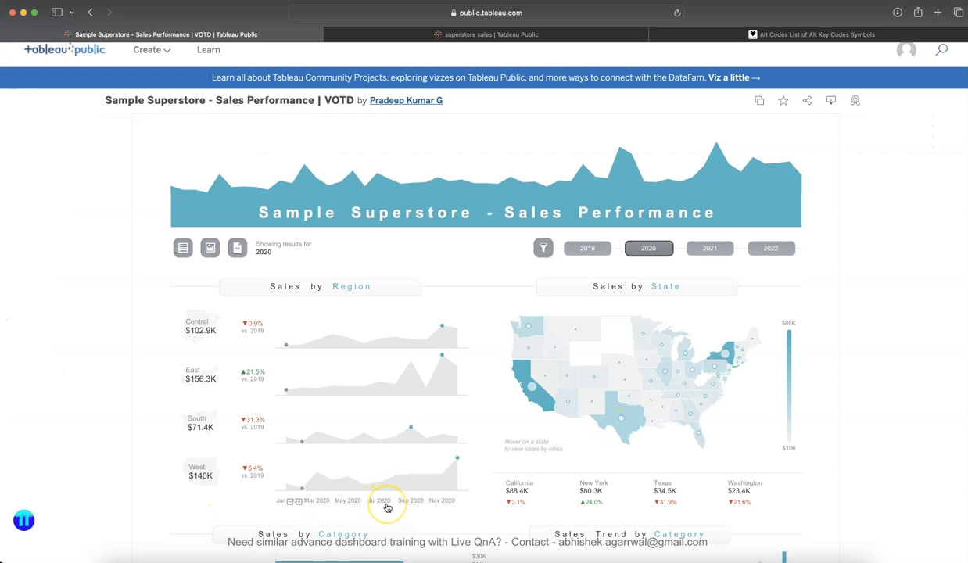
key(super+Tab)
drag(318, 52, 344, 43)
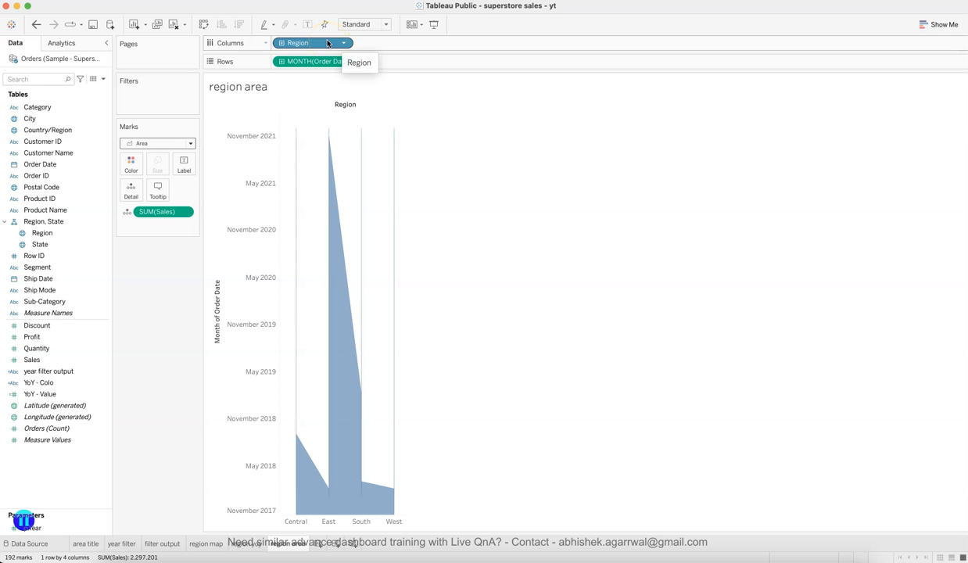
Swap the shelves so the month of Order Date is on Columns and Region on Rows, and move Sales from Detail to Rows.
drag(322, 50, 357, 38)
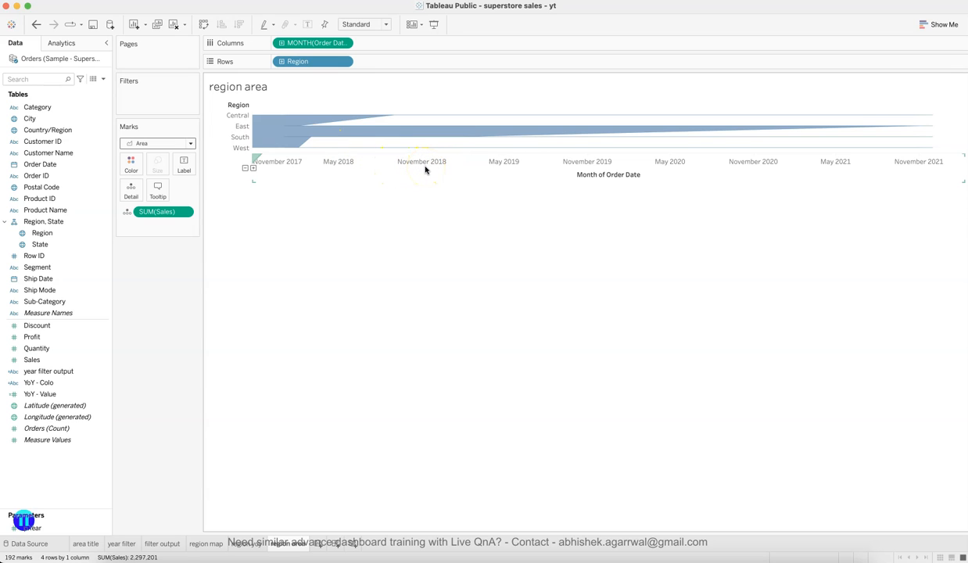
drag(145, 212, 396, 71)
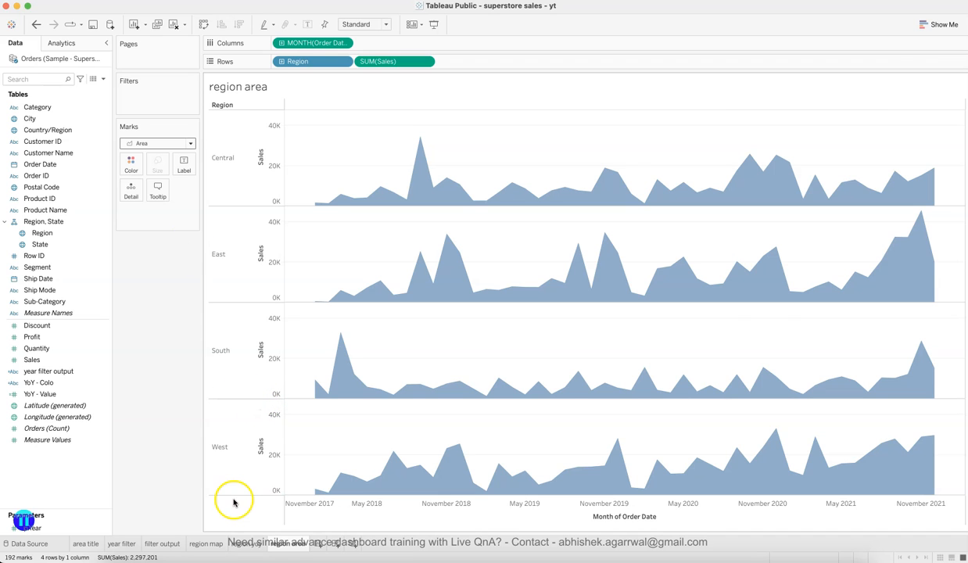
Check the reference area charts in Safari, then in Tableau color the region area marks light gray.
click(290, 557)
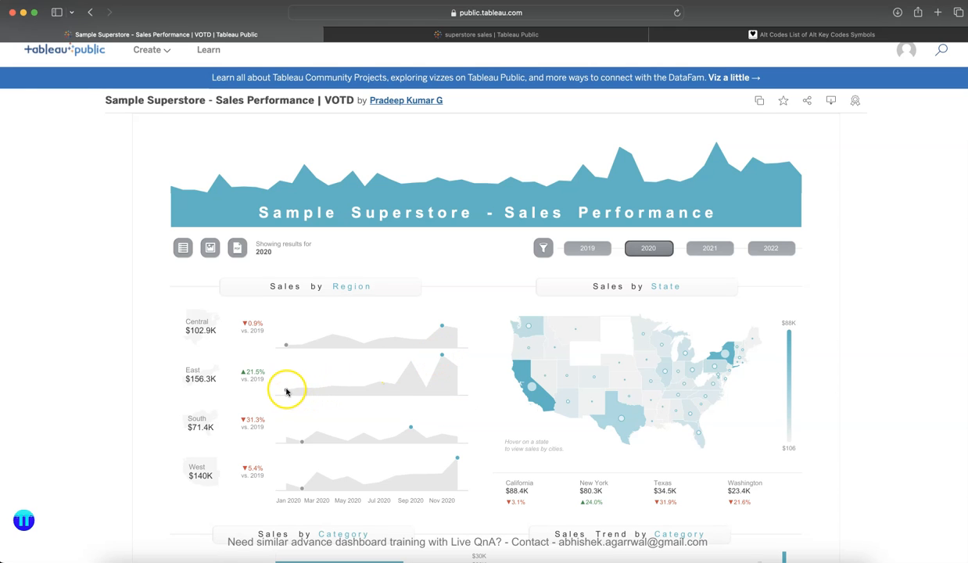
key(super+Tab)
click(131, 163)
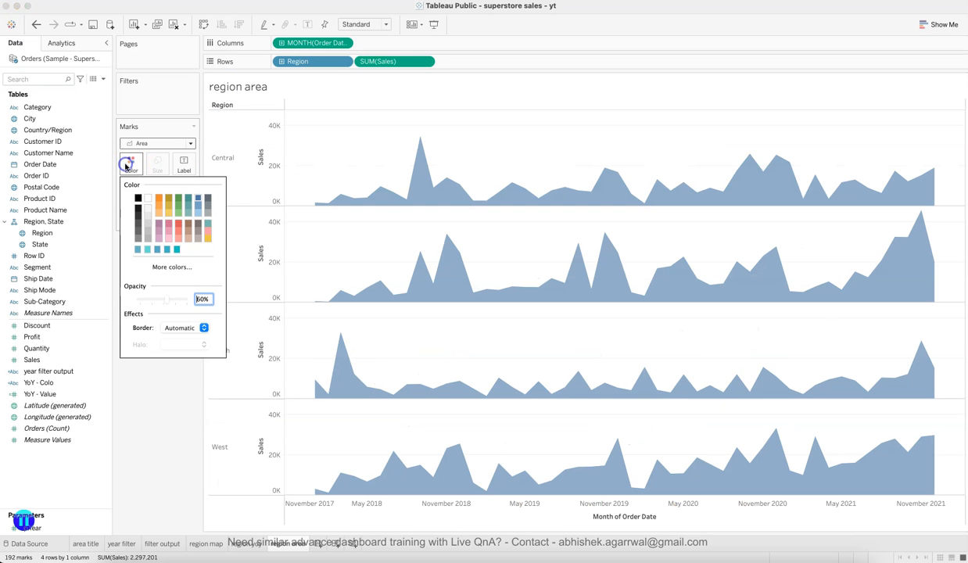
click(146, 222)
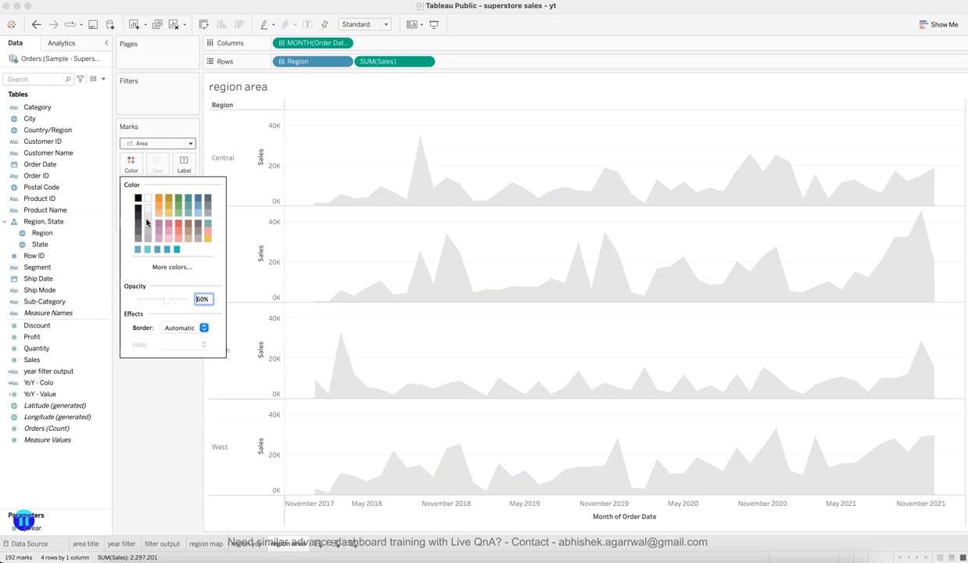
click(167, 402)
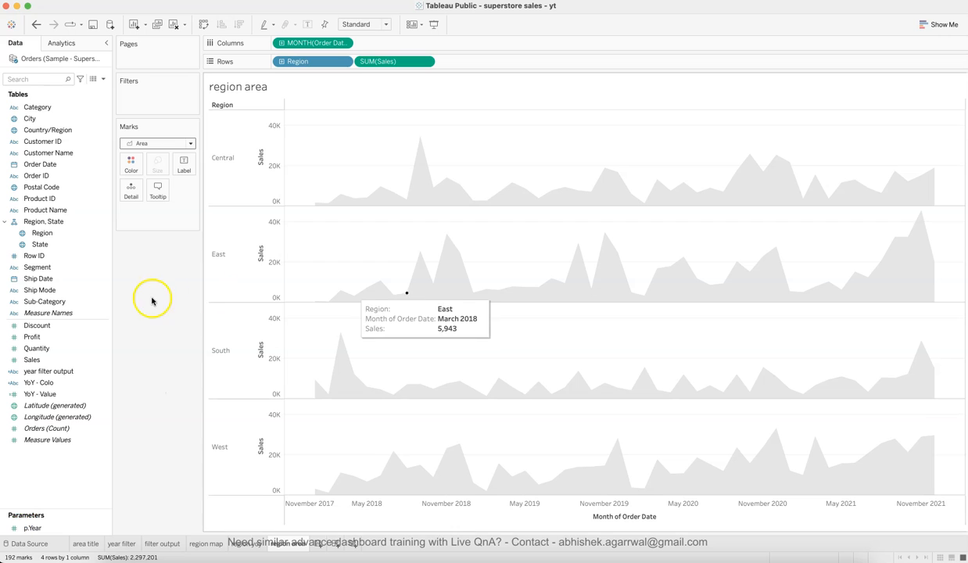
Start a new calculated field named "Max Sales".
click(104, 80)
click(89, 89)
text(Max Sales)
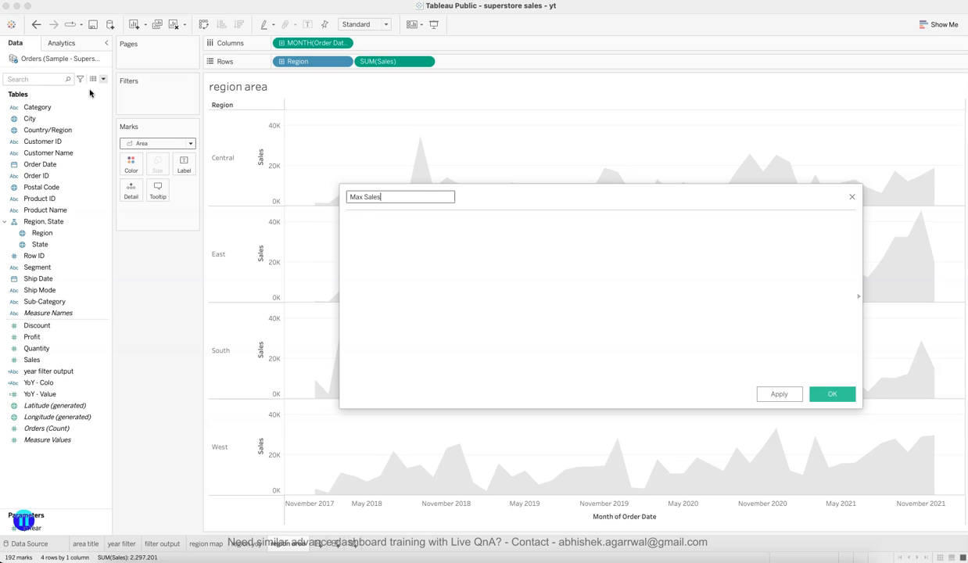
key(Tab)
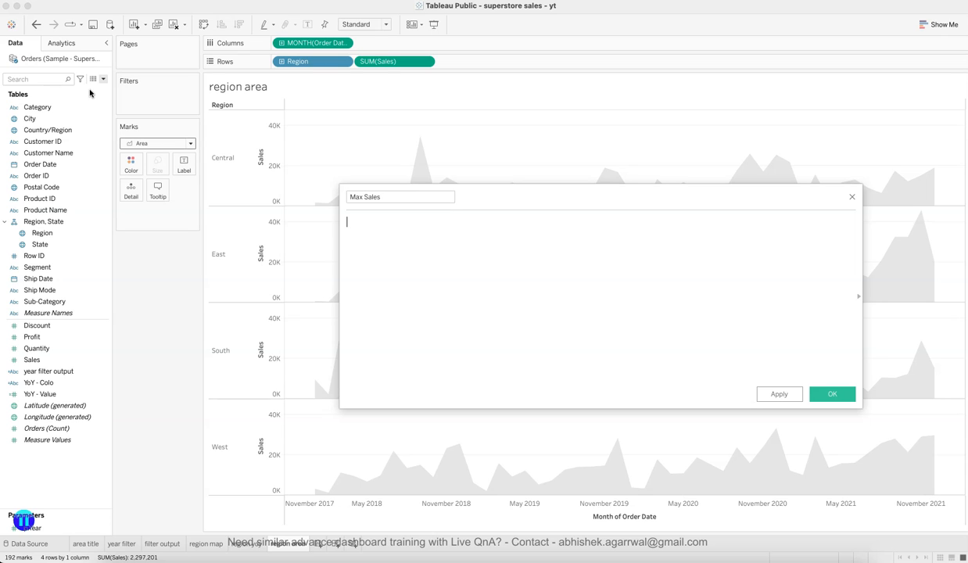
Begin the Max Sales formula with IF SUM([Sales]) = WINDOW_MAX().
text(IF su)
key(Return)
text(sal)
key(Return)
text(= win)
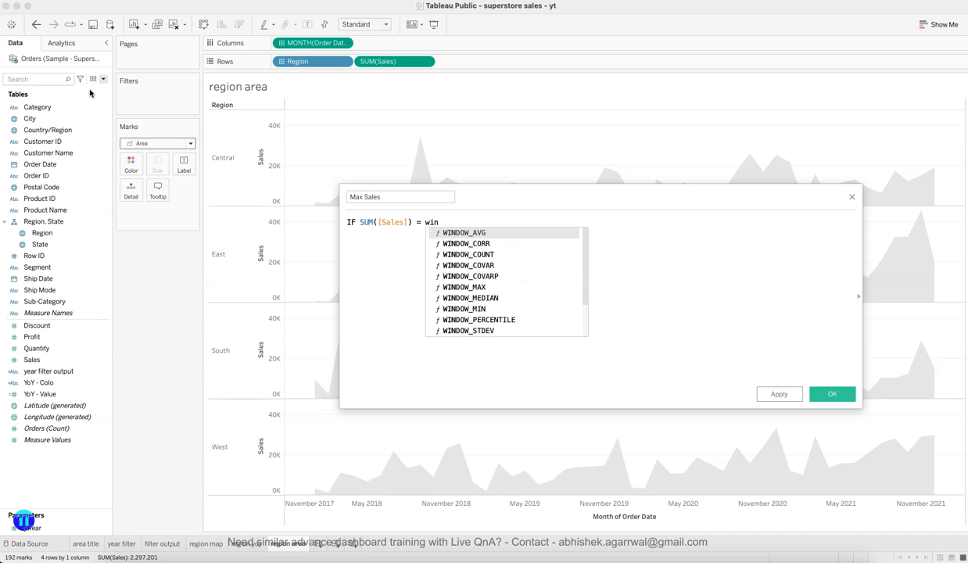
key(Down)
key(Down)
key(Down)
key(Down)
key(Down)
key(Return)
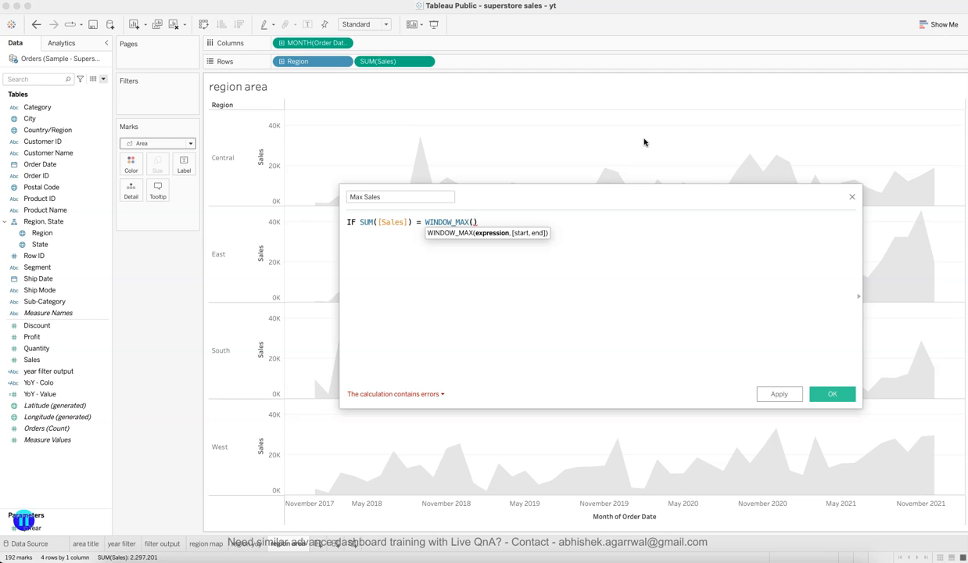
Complete the Max Sales formula as IF SUM([Sales]) = WINDOW_MAX(SUM([Sales])) THEN SUM([Sales]) ELSE NULL END.
click(593, 267)
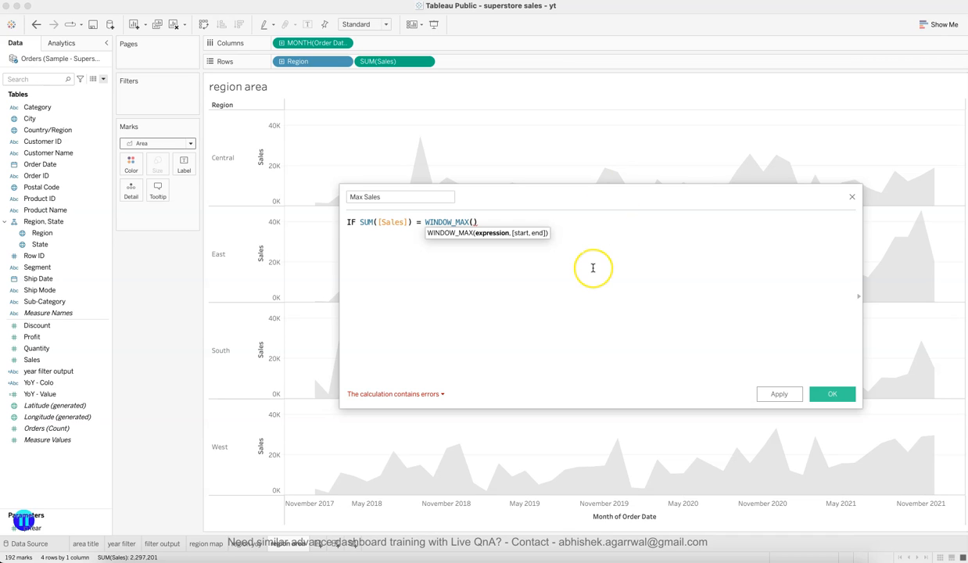
text(sum)
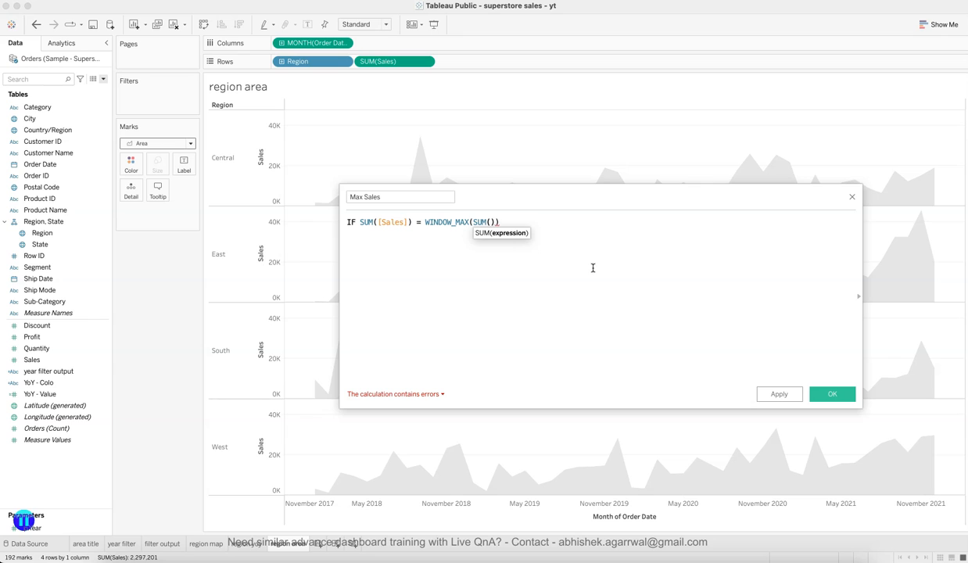
text([Sa)
key(Return)
key(End)
text(THEN sum)
key(Return)
text(sal)
key(Return)
key(End)
text(el)
key(Return)
text(nul)
key(Return)
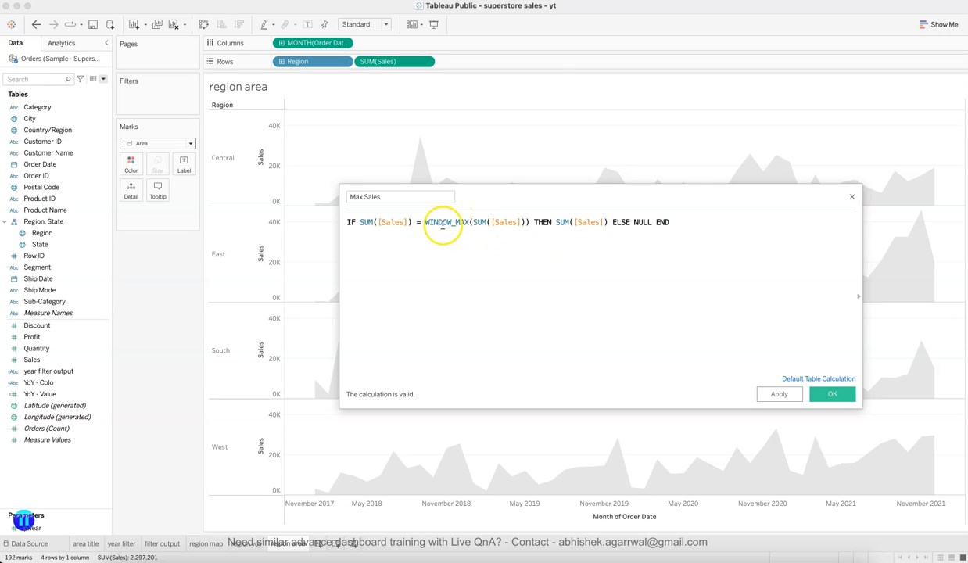
Apply the Max Sales calculation, copy its whole formula and save the field.
drag(426, 223, 528, 219)
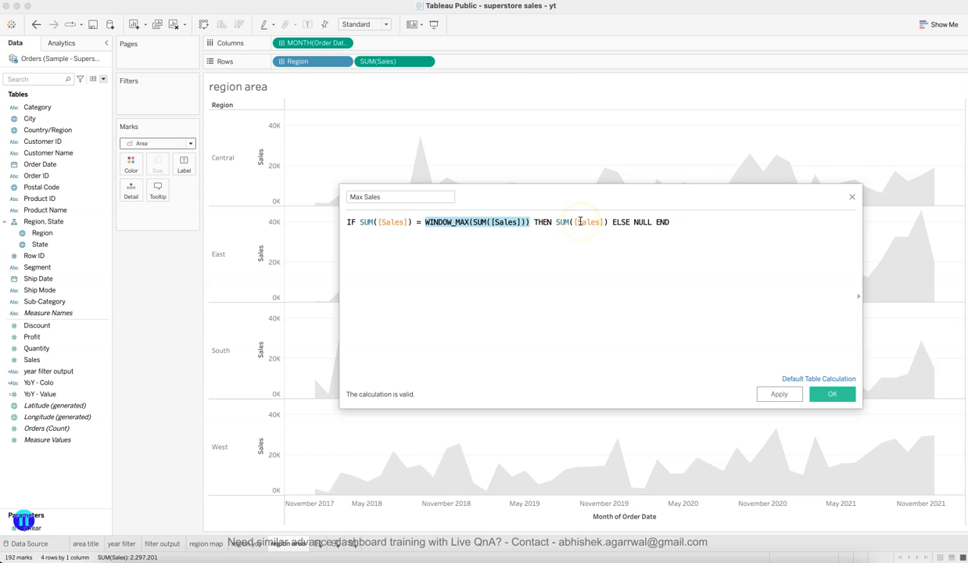
mouse_move(419, 141)
click(770, 394)
click(717, 276)
key(super+a)
key(super+c)
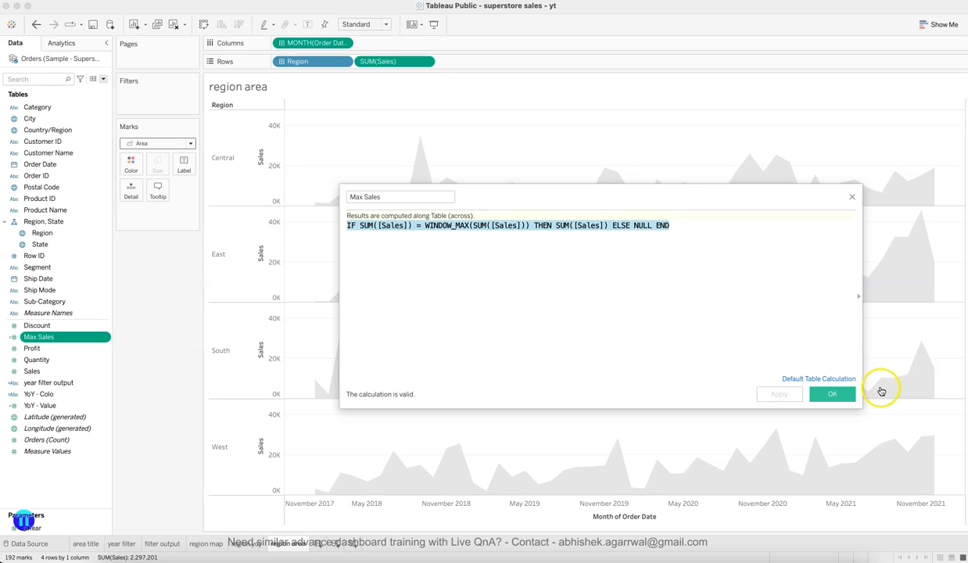
click(832, 394)
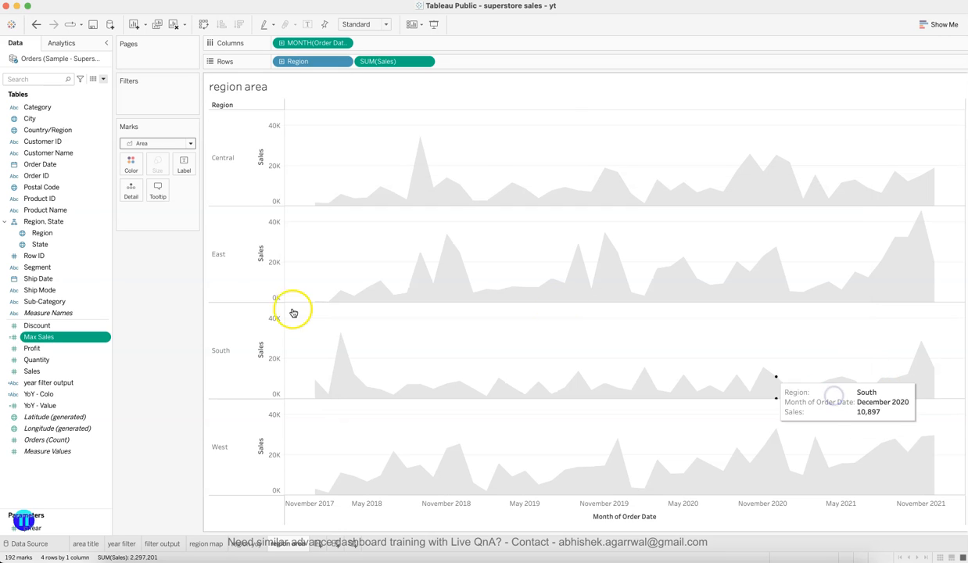
Create a calculated field "Min Sales" from the copied formula, replacing WINDOW_MAX with WINDOW_MIN, and save it.
click(103, 79)
click(97, 91)
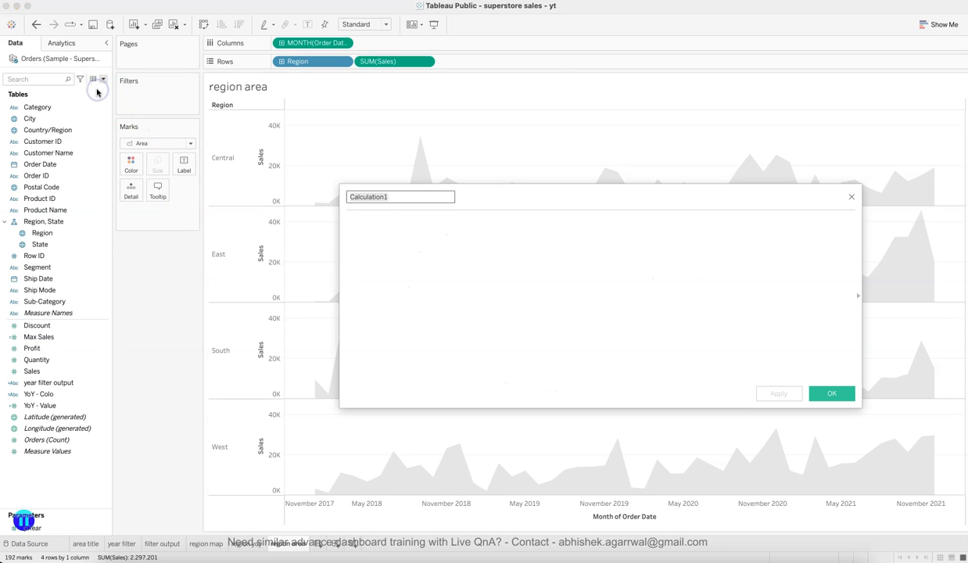
text(Min Sales)
key(Tab)
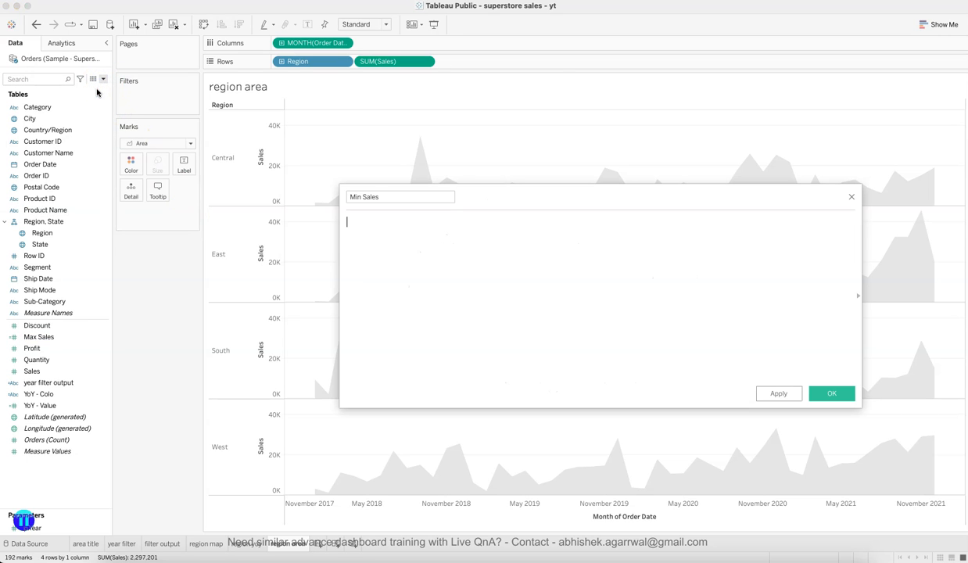
key(super+v)
click(469, 222)
key(BackSpace)
key(BackSpace)
key(BackSpace)
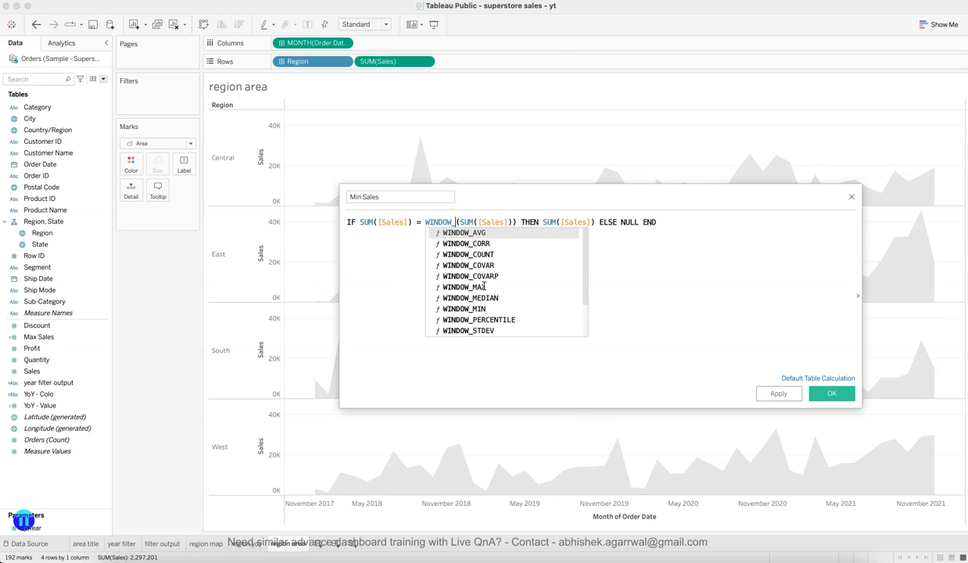
text(MIN)
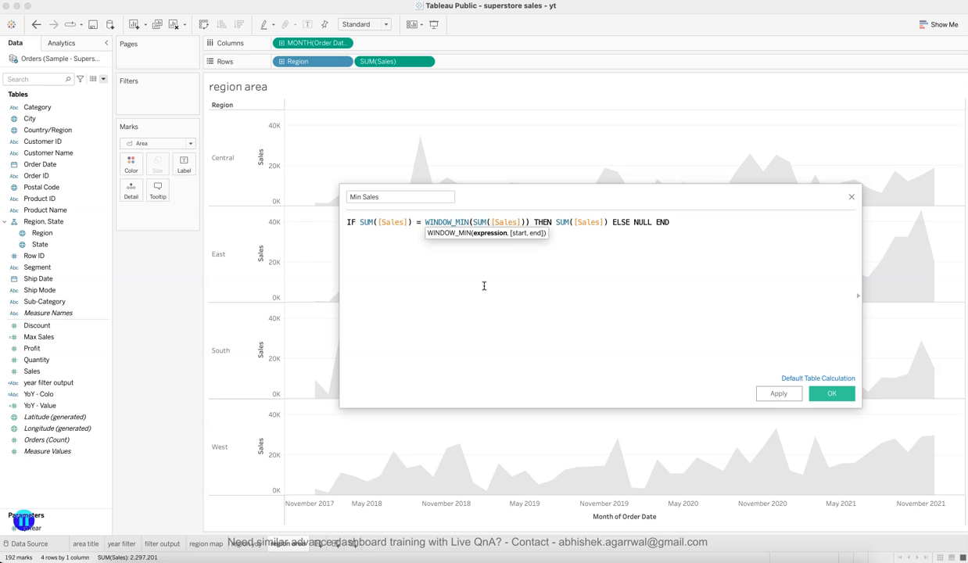
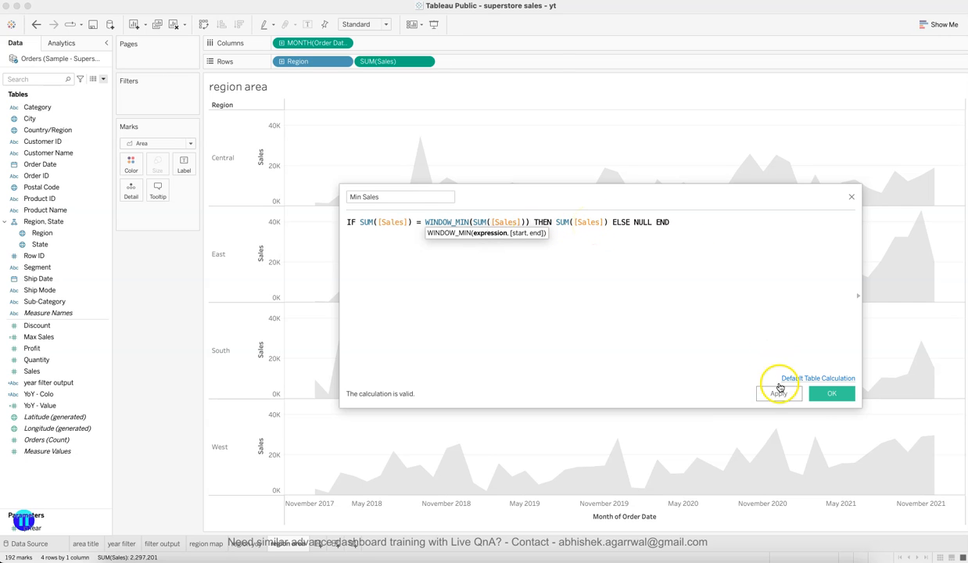
click(779, 394)
click(830, 393)
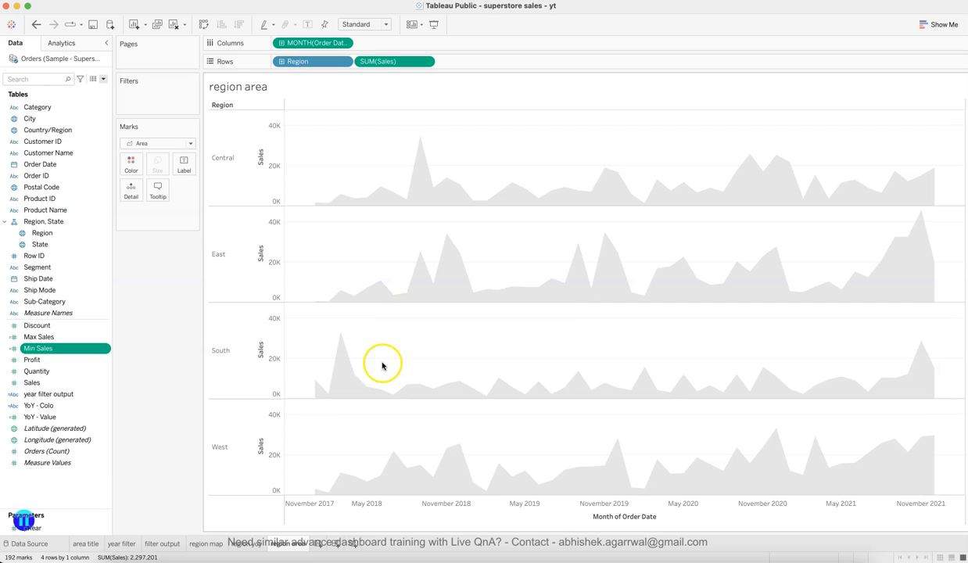
Add Measure Values to Rows and remove every measure from it except Max Sales and Min Sales.
drag(71, 464, 465, 68)
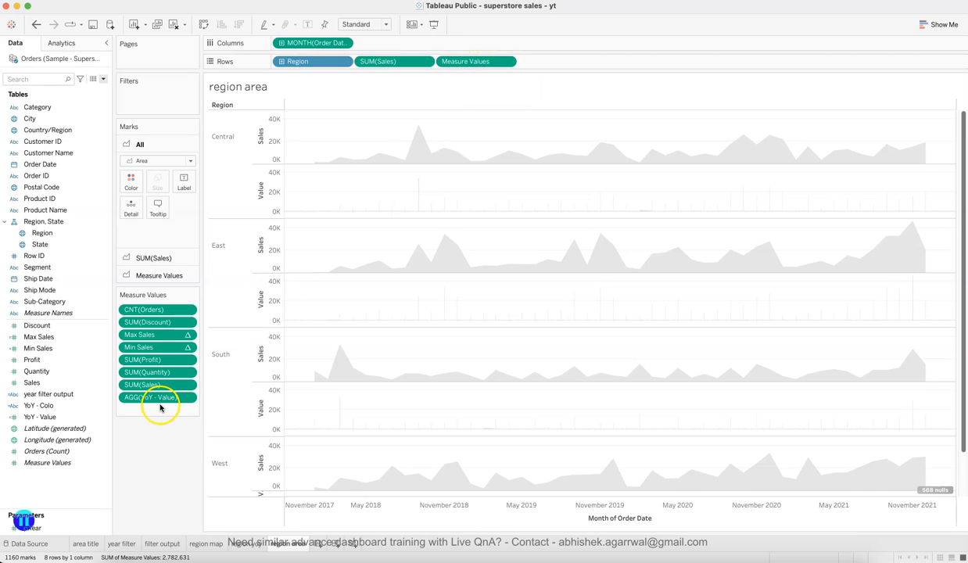
drag(153, 397, 159, 482)
drag(151, 391, 162, 459)
drag(156, 366, 156, 458)
drag(159, 328, 159, 435)
drag(162, 323, 158, 426)
Set the mark type of Measure Values to Circle.
click(154, 278)
click(158, 265)
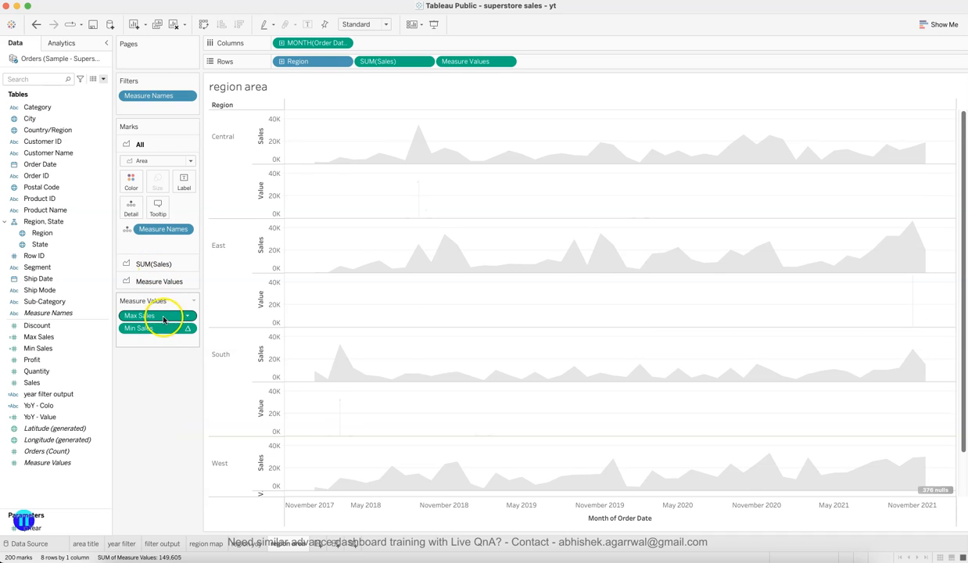
click(158, 267)
click(159, 273)
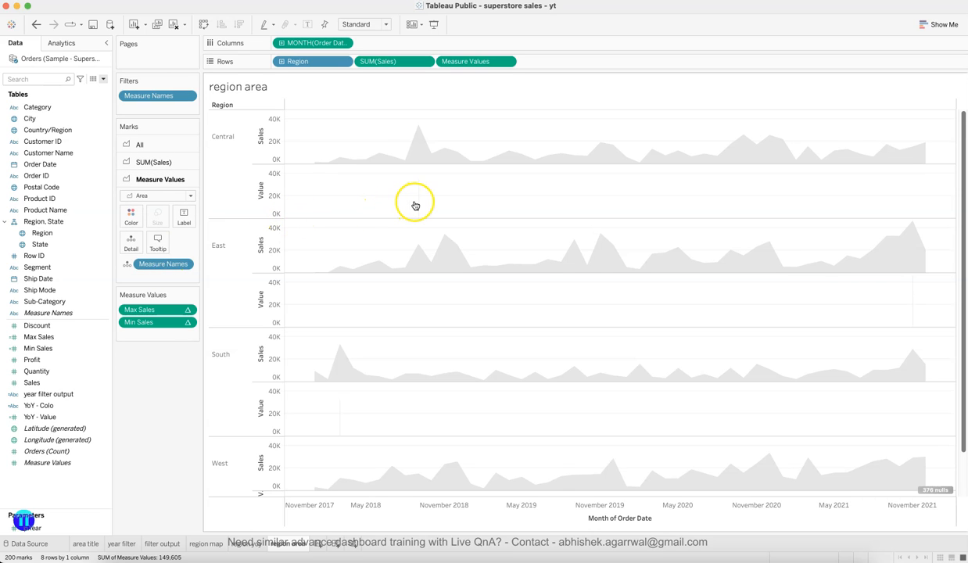
mouse_move(420, 204)
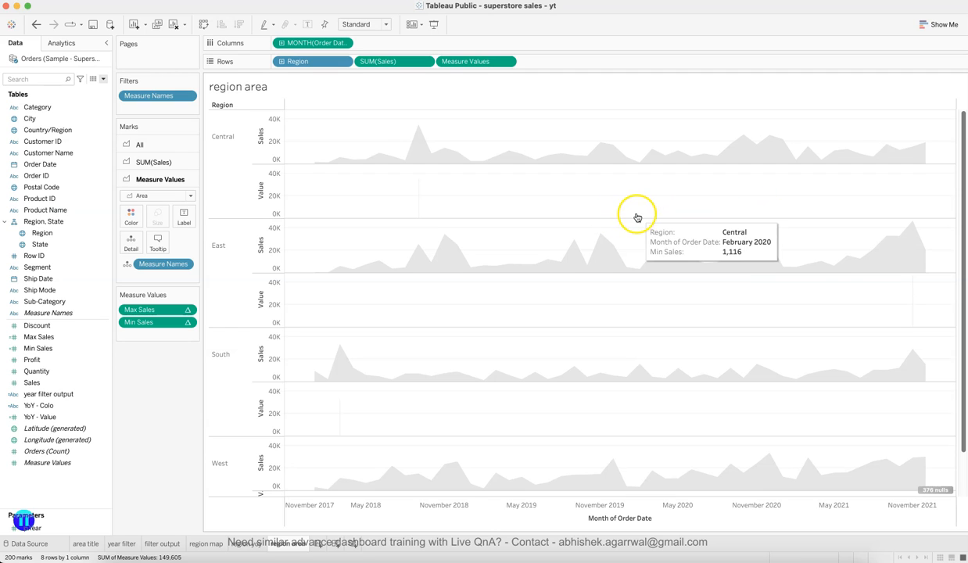
click(162, 196)
click(153, 269)
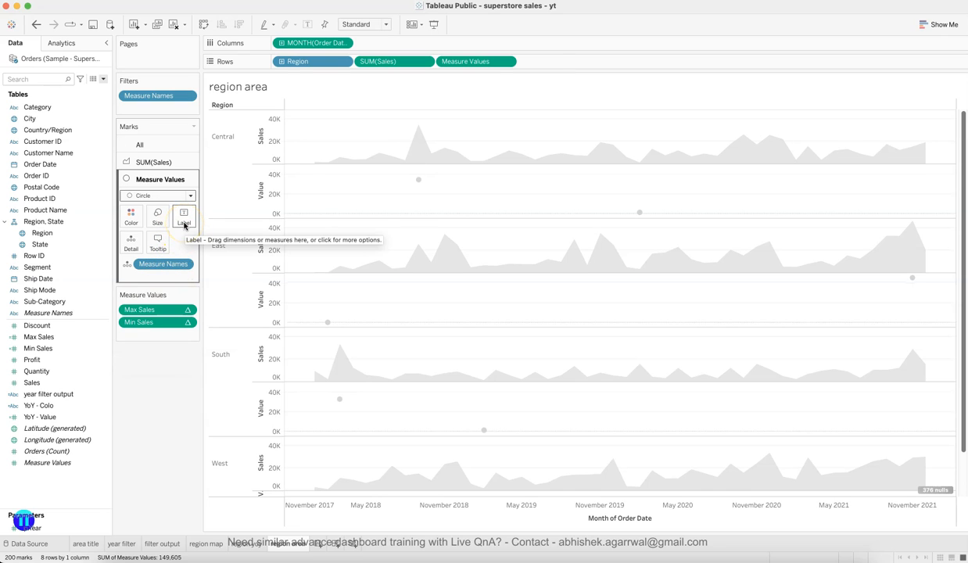
Combine Sales and Measure Values as a dual axis and synchronize the Value axis with the Sales axis.
mouse_move(418, 237)
mouse_move(641, 214)
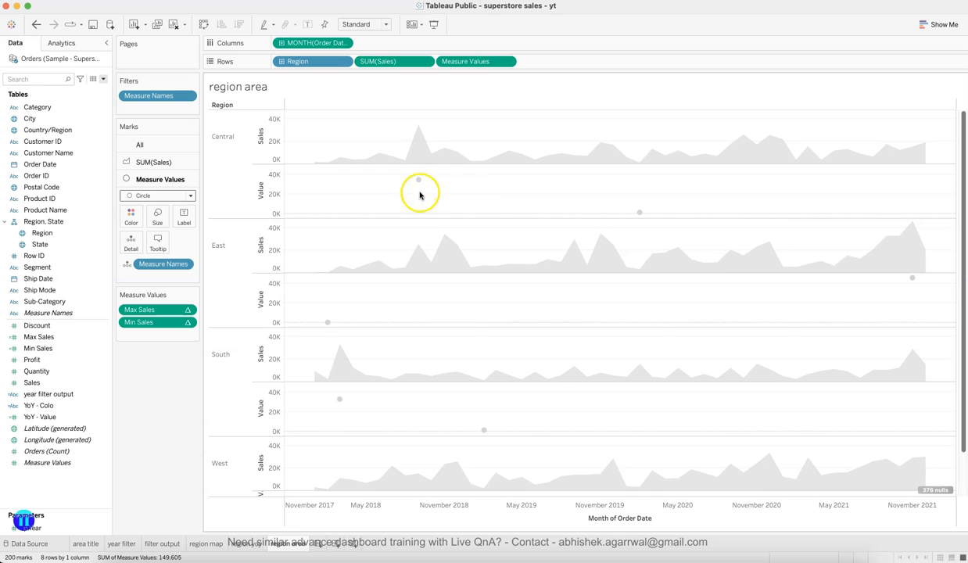
mouse_move(913, 279)
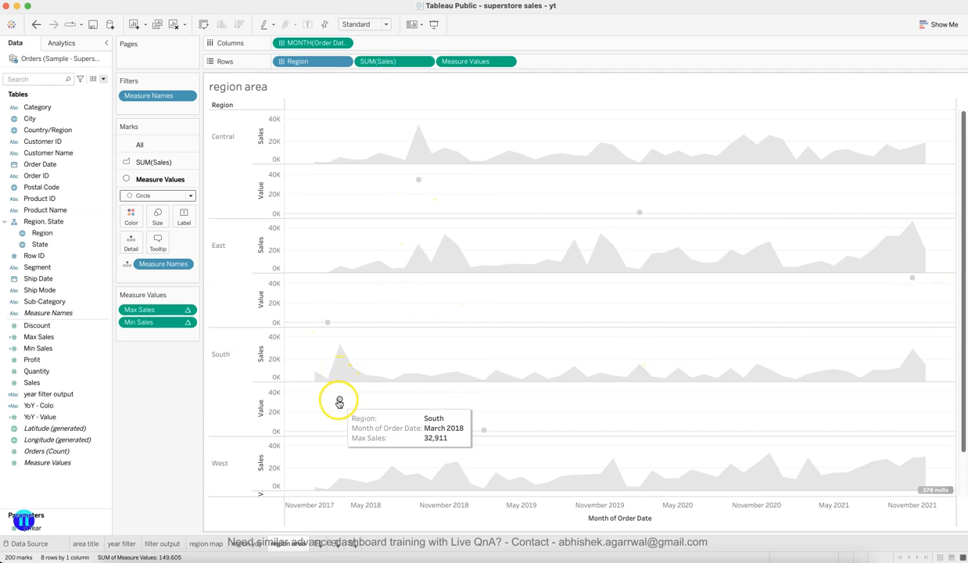
mouse_move(484, 430)
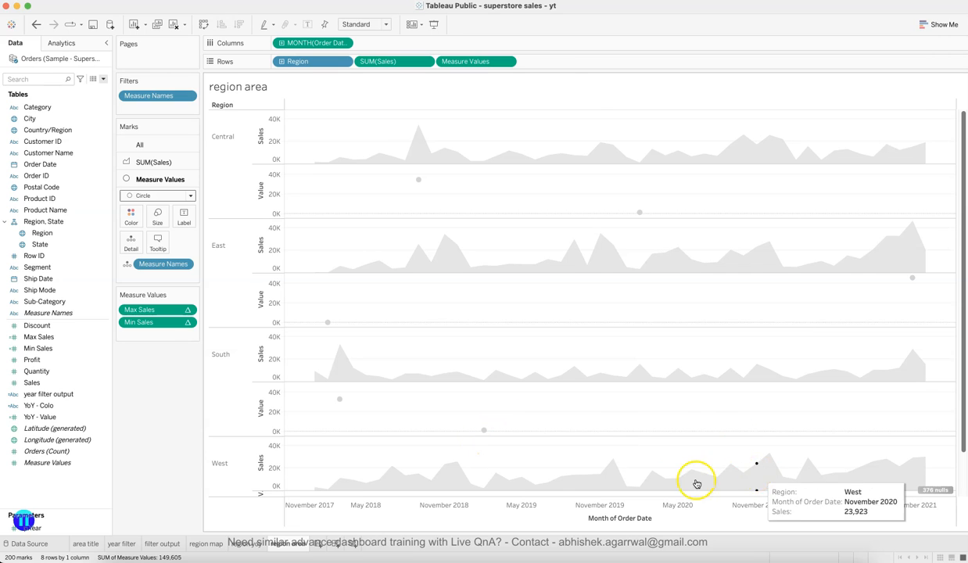
scroll(661, 445, down, 3)
scroll(661, 445, up, 3)
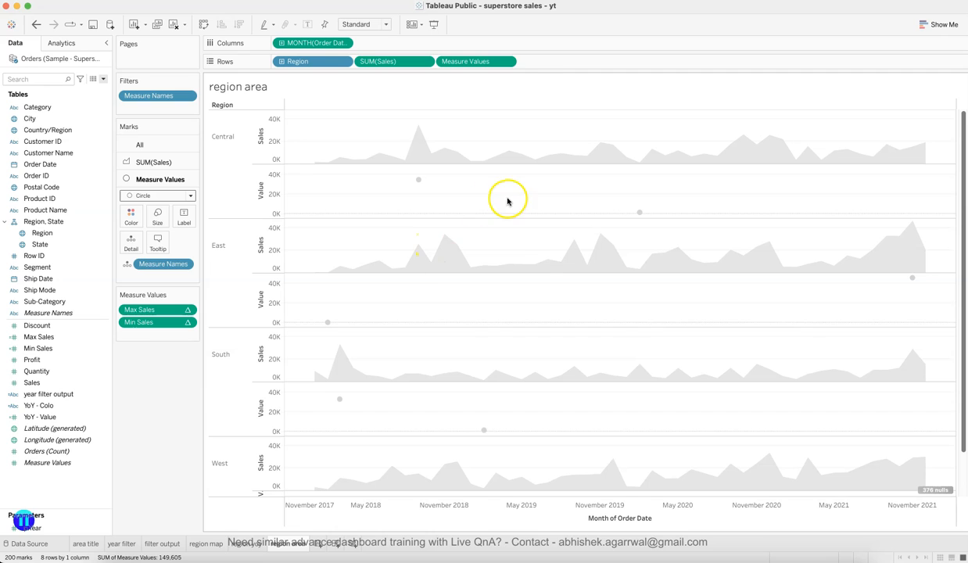
click(508, 62)
click(497, 153)
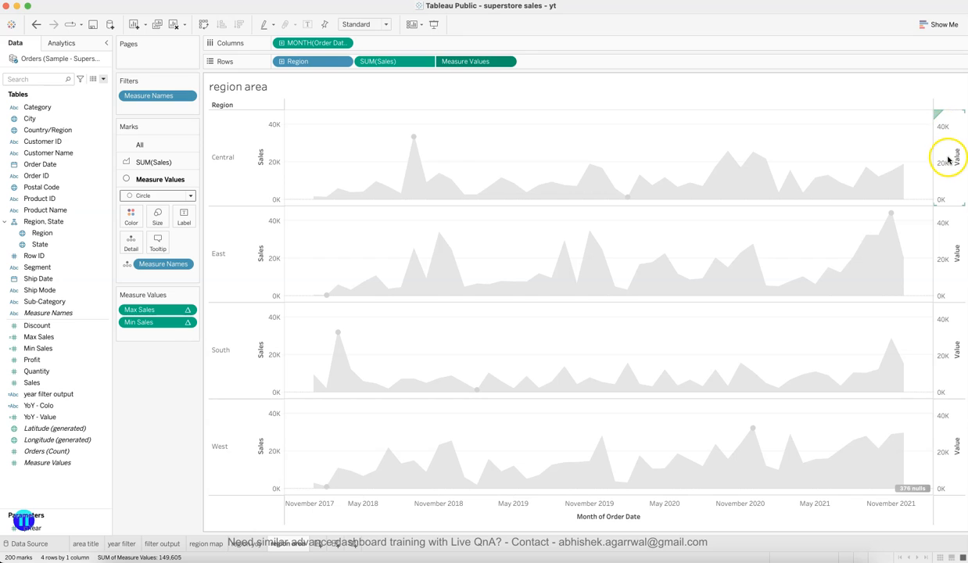
right_click(948, 160)
click(899, 205)
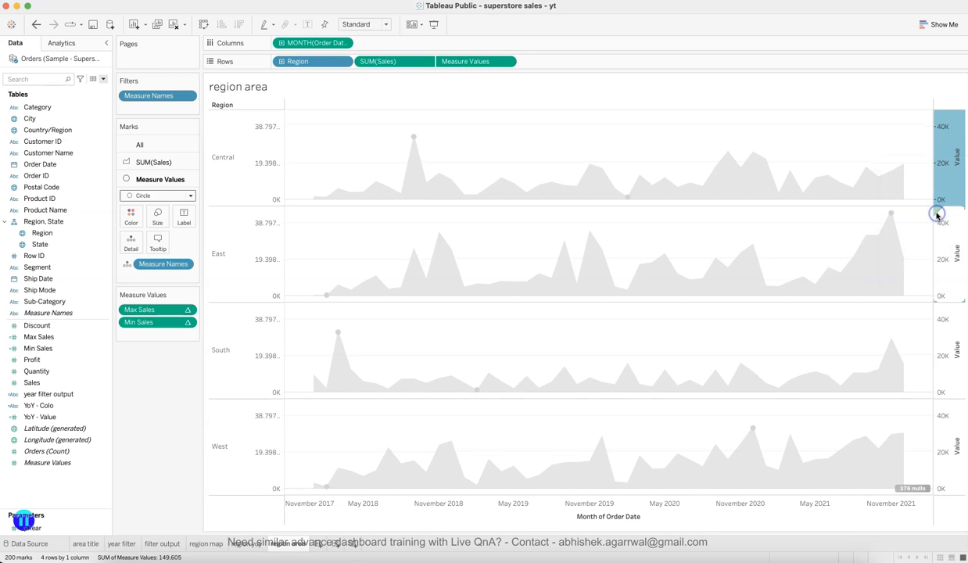
right_click(943, 242)
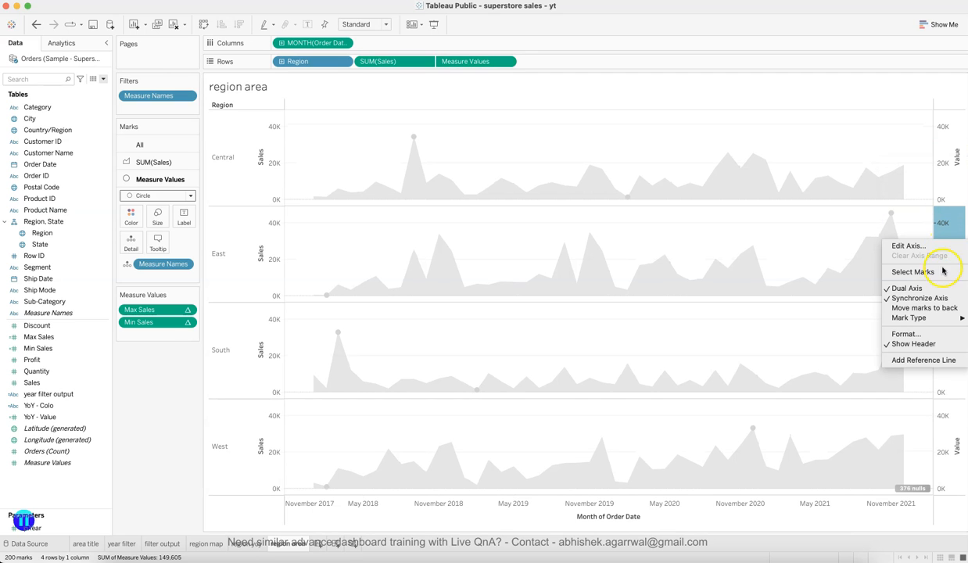
click(944, 398)
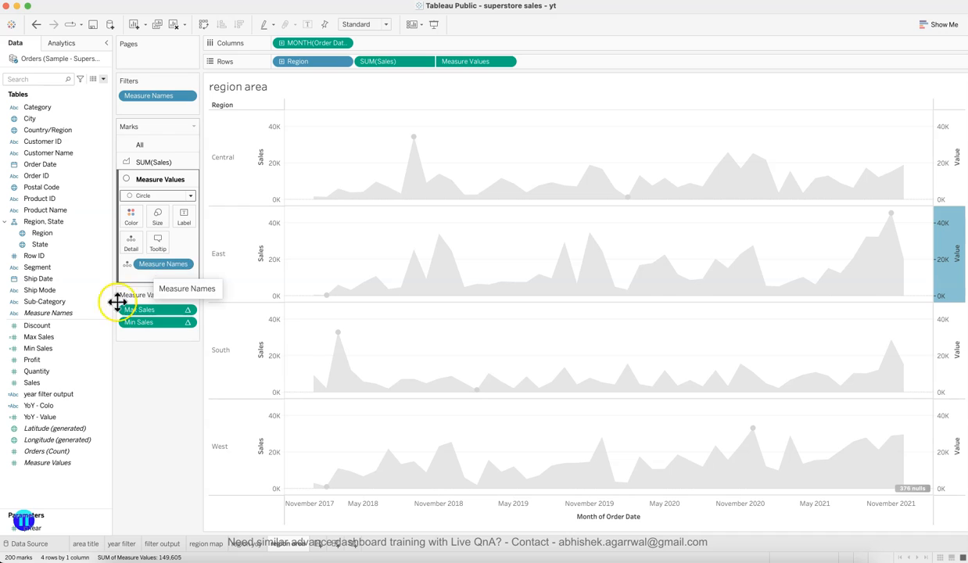
Color the Measure Values circles by Measure Names and hide the resulting color legend.
drag(76, 313, 130, 210)
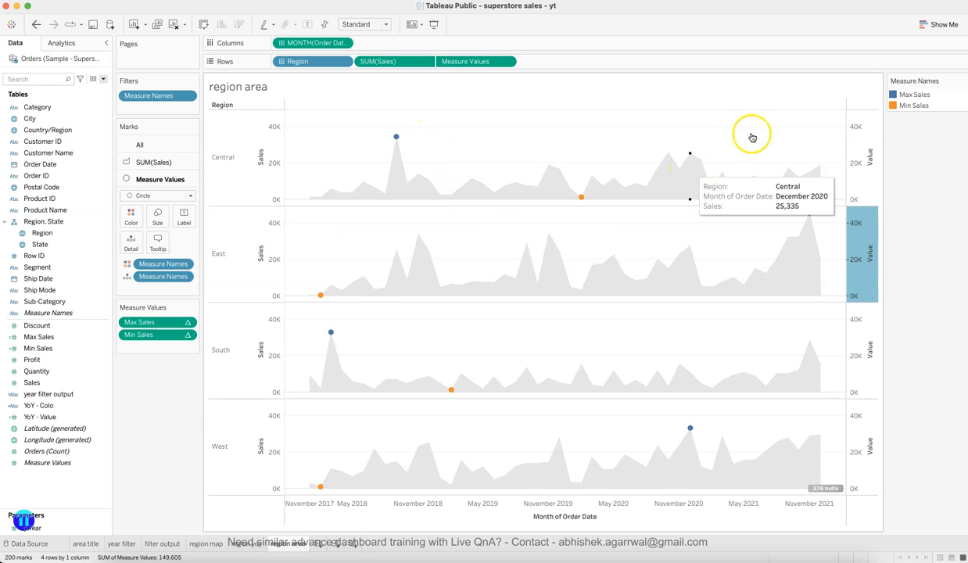
click(964, 81)
click(913, 162)
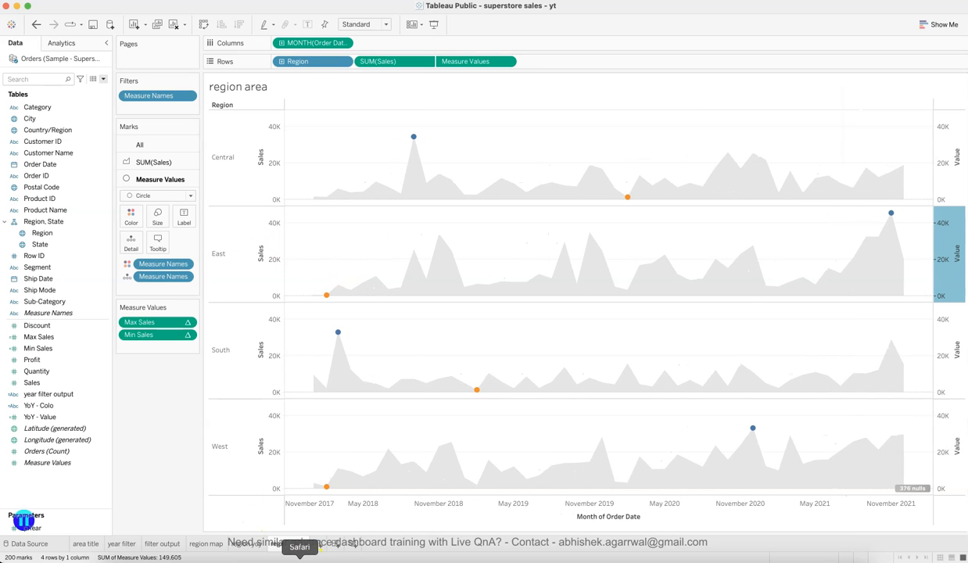
Check the marker colors in the reference dashboard in Safari and, back in Tableau, color Max Sales teal and Min Sales grey.
click(298, 555)
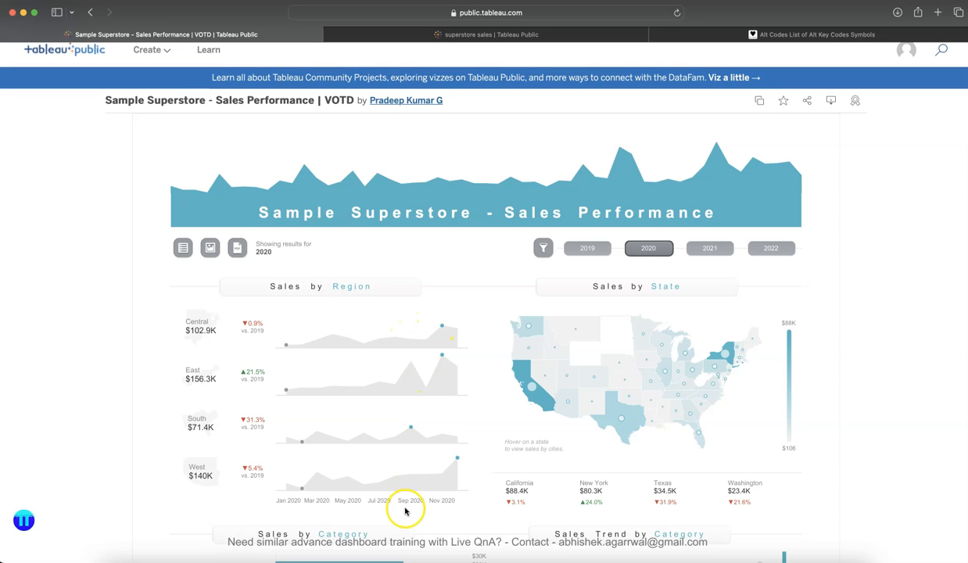
click(754, 556)
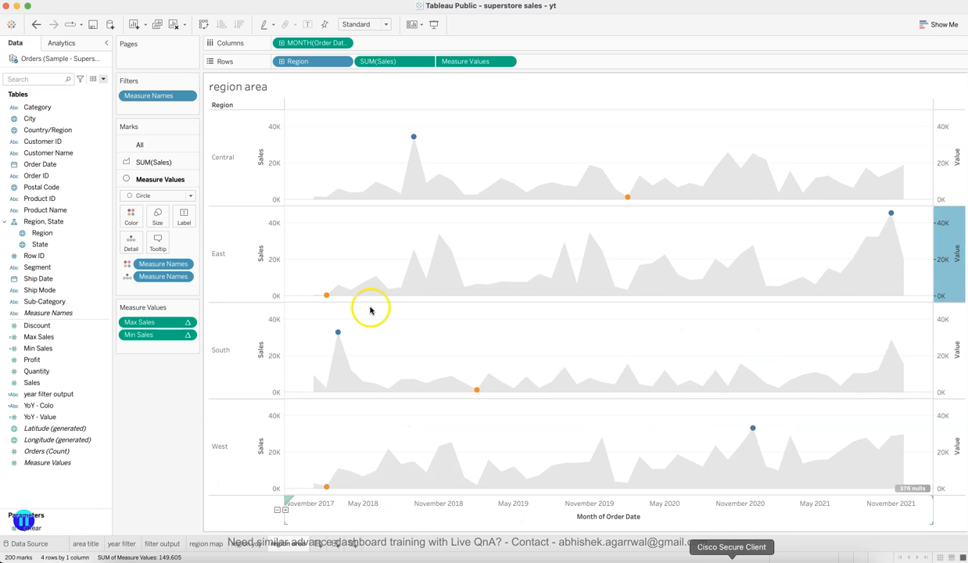
click(131, 213)
click(178, 253)
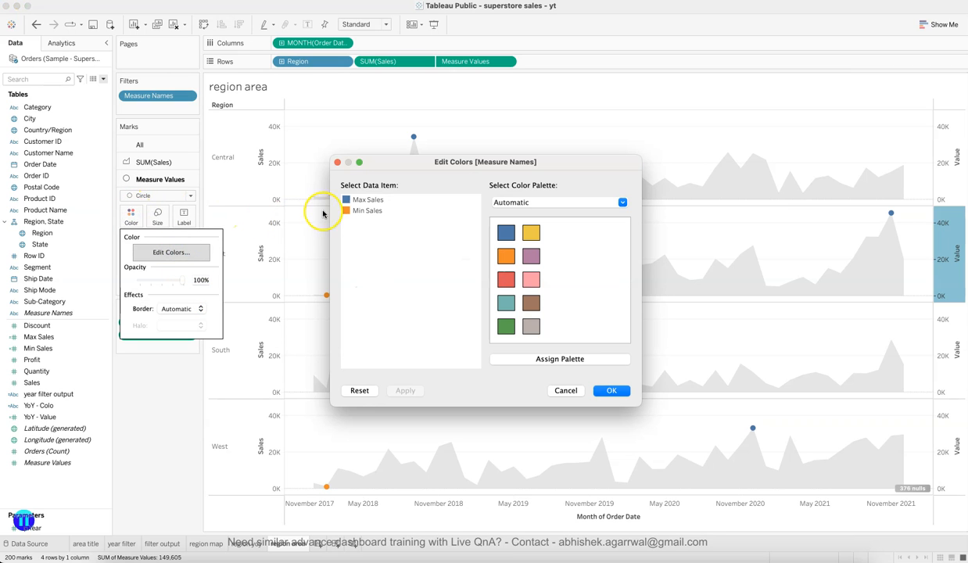
click(346, 202)
click(500, 308)
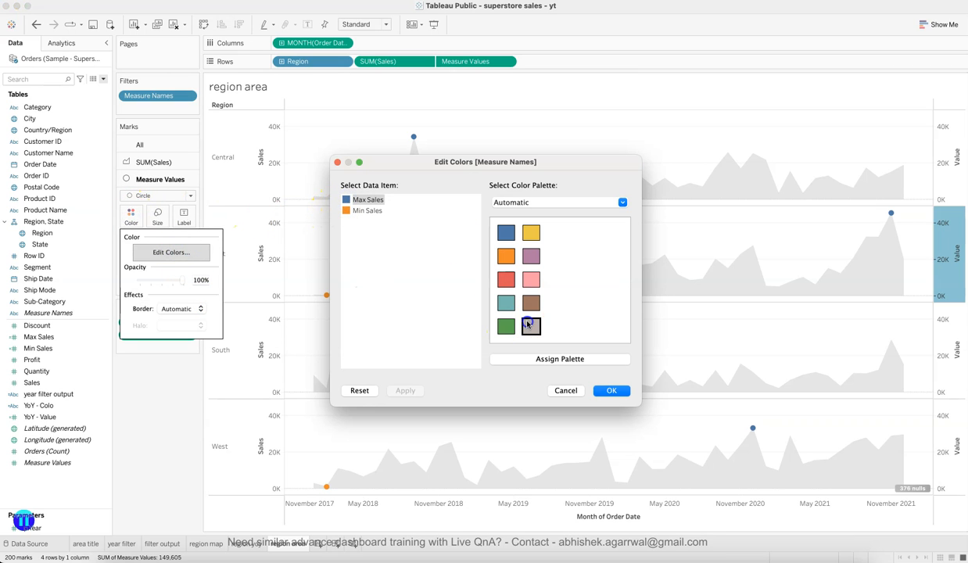
click(347, 201)
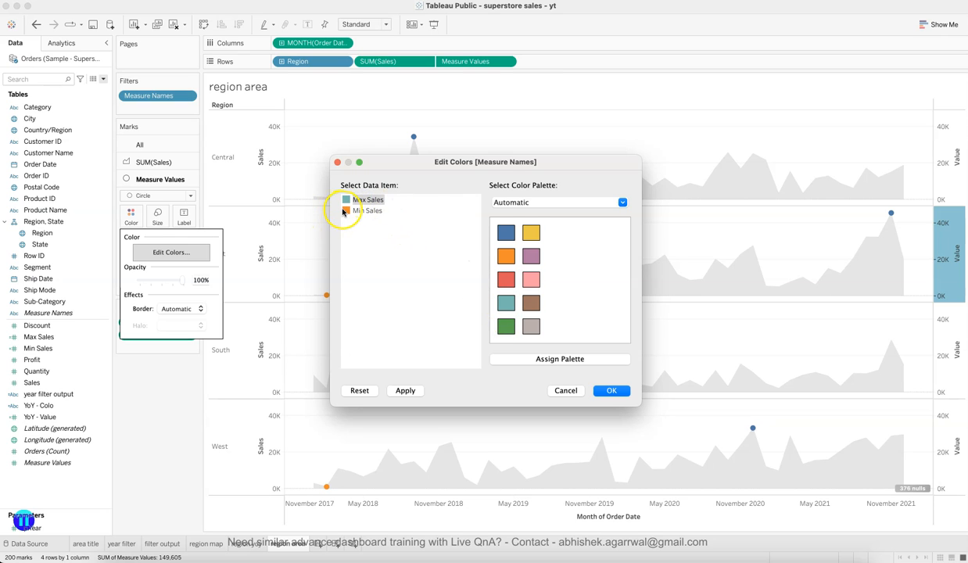
click(348, 210)
click(524, 324)
click(406, 390)
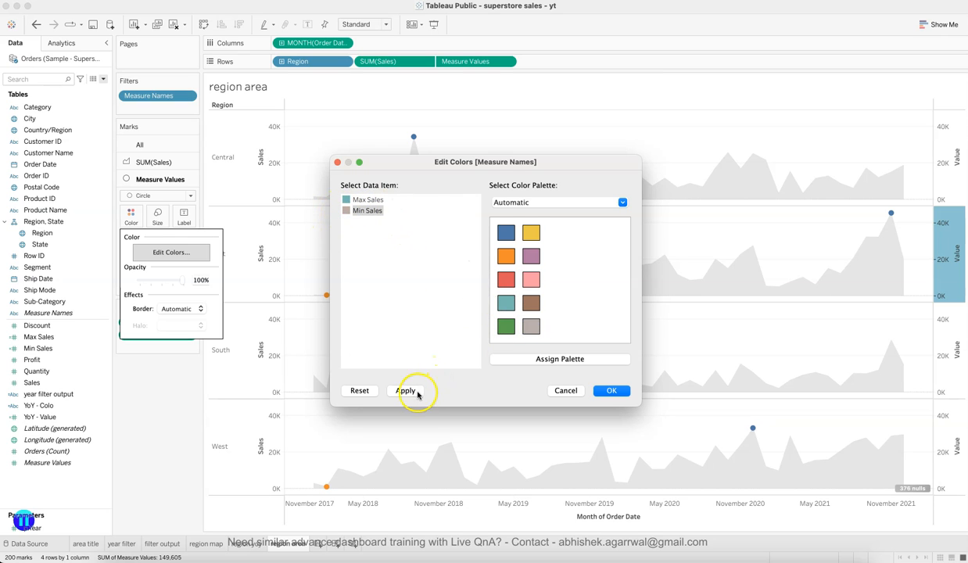
click(612, 390)
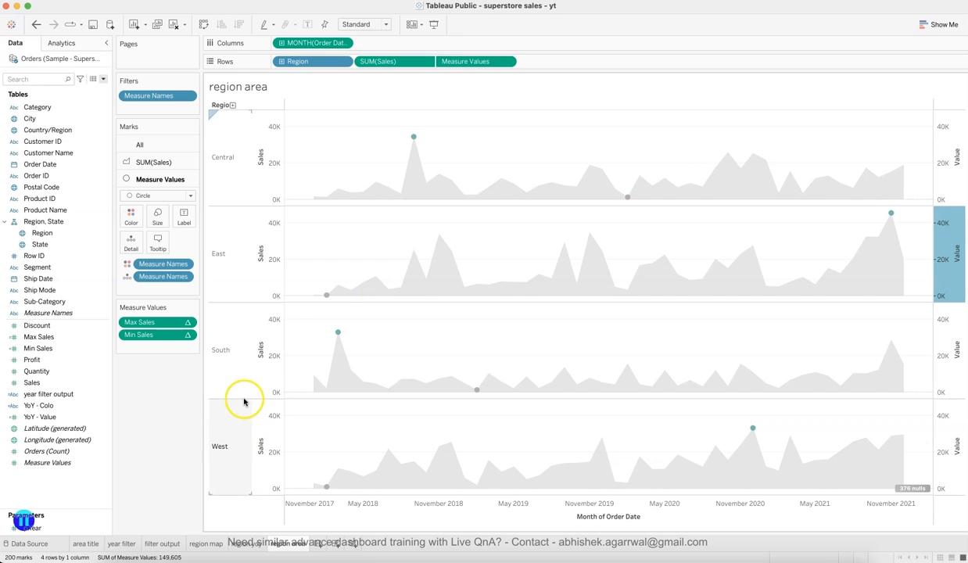
Hide the headers of both the Value axis and the Sales axis.
right_click(949, 234)
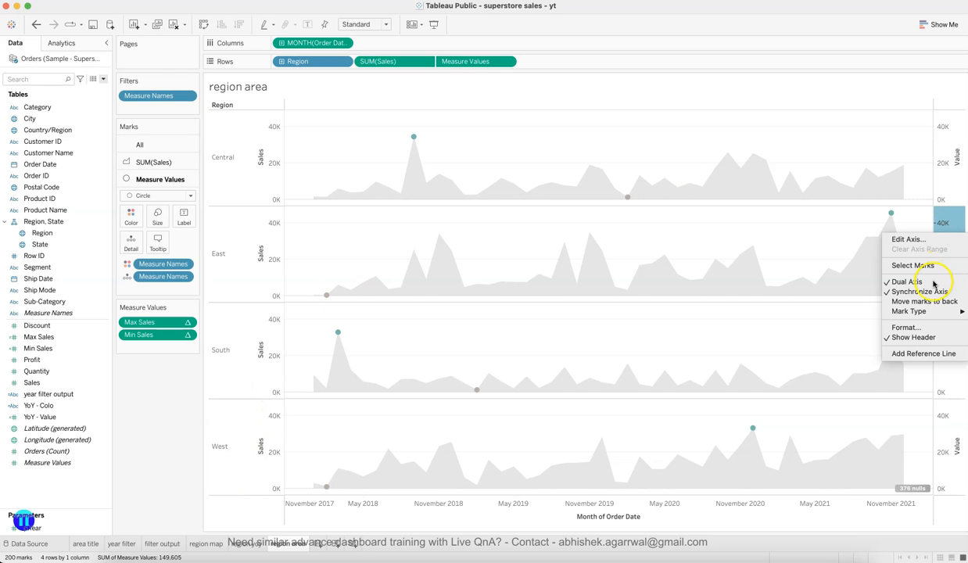
click(937, 337)
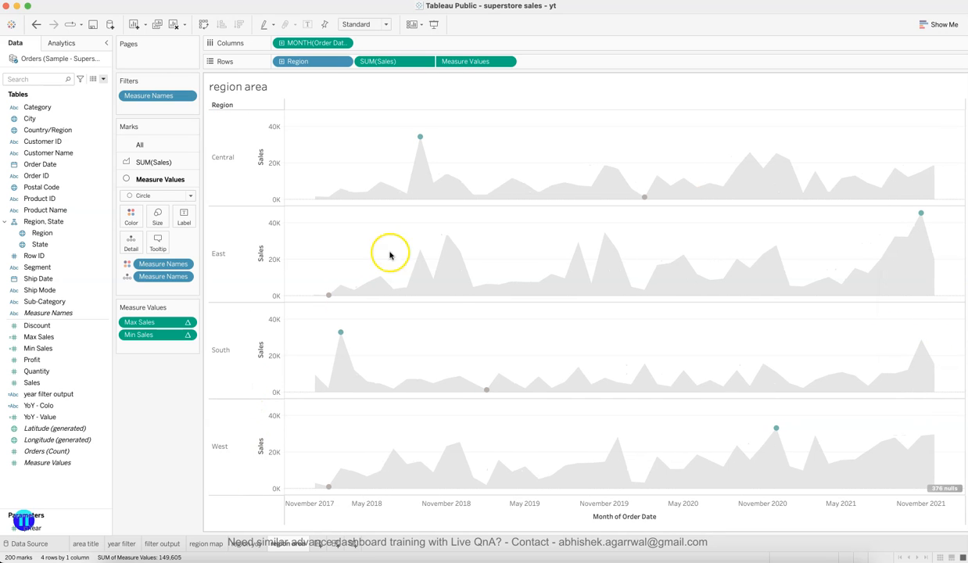
right_click(261, 344)
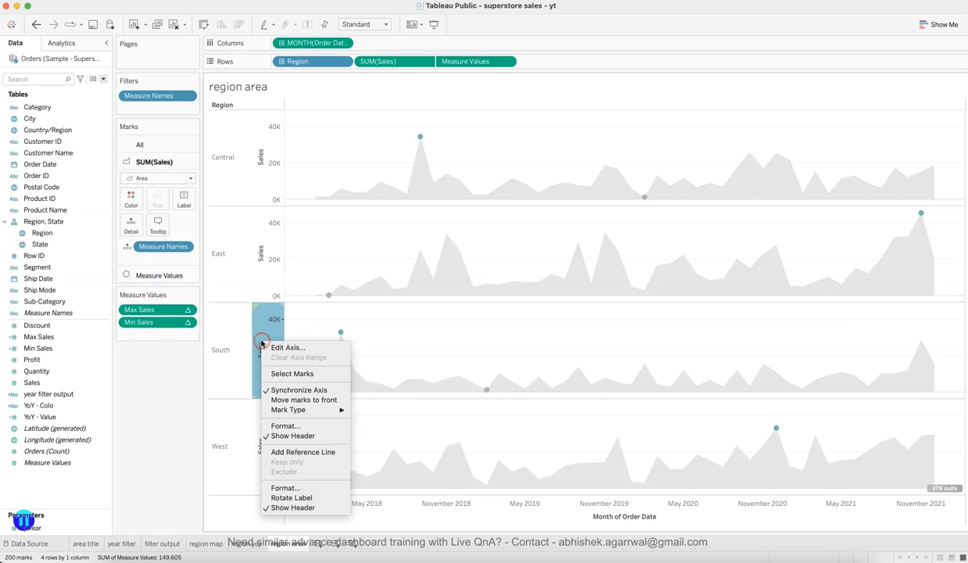
click(283, 434)
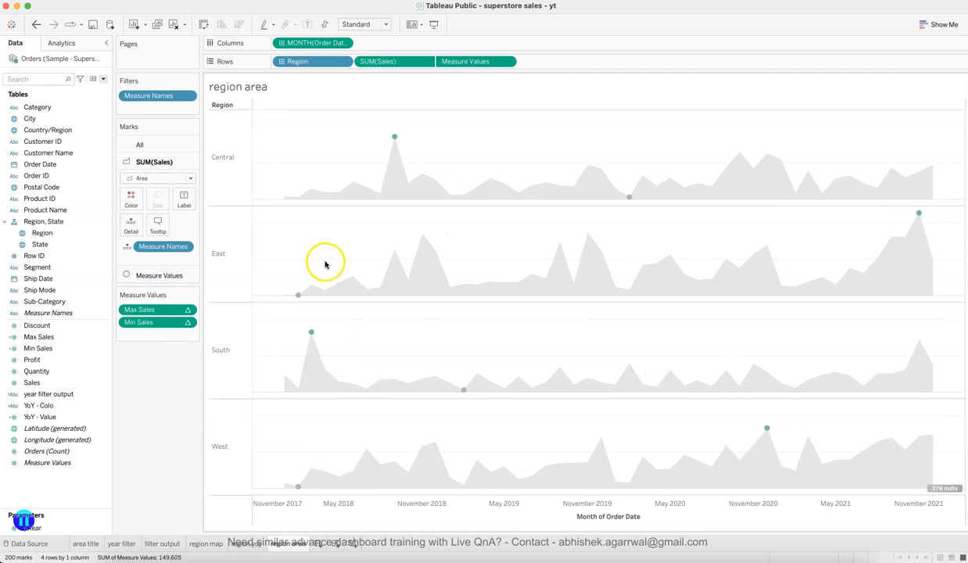
Set the sheet's grand total pane, row divider pane and header, and column divider pane borders to None.
right_click(296, 255)
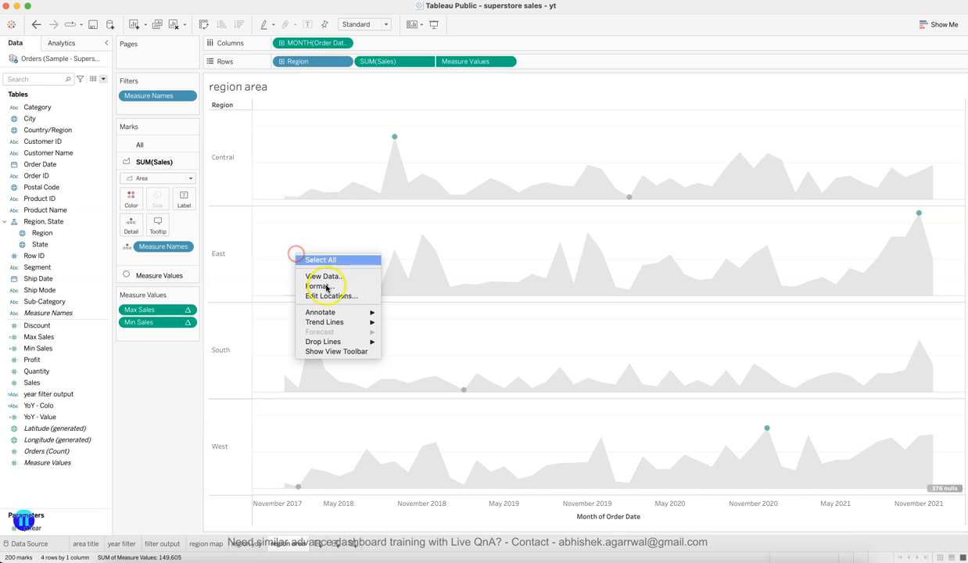
click(326, 287)
click(51, 61)
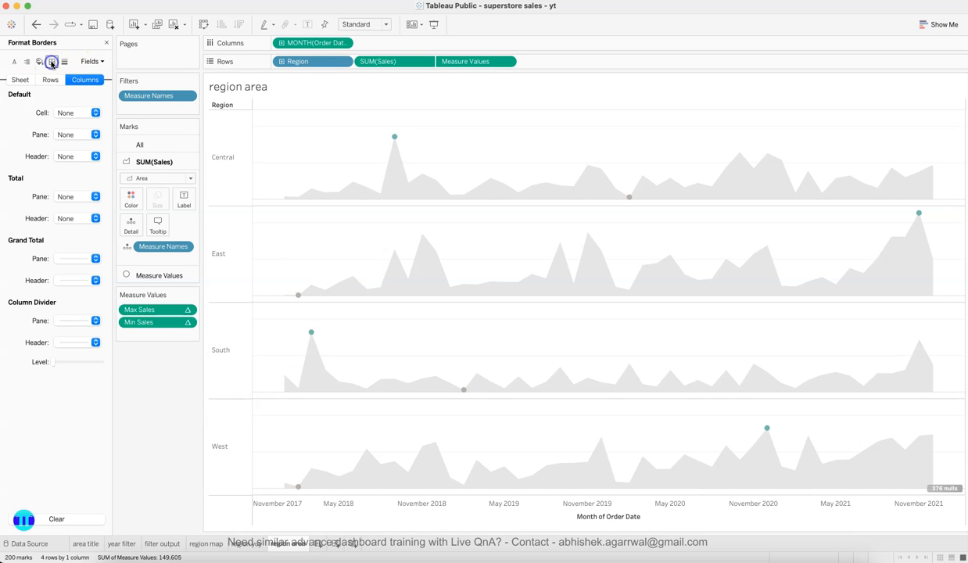
click(26, 83)
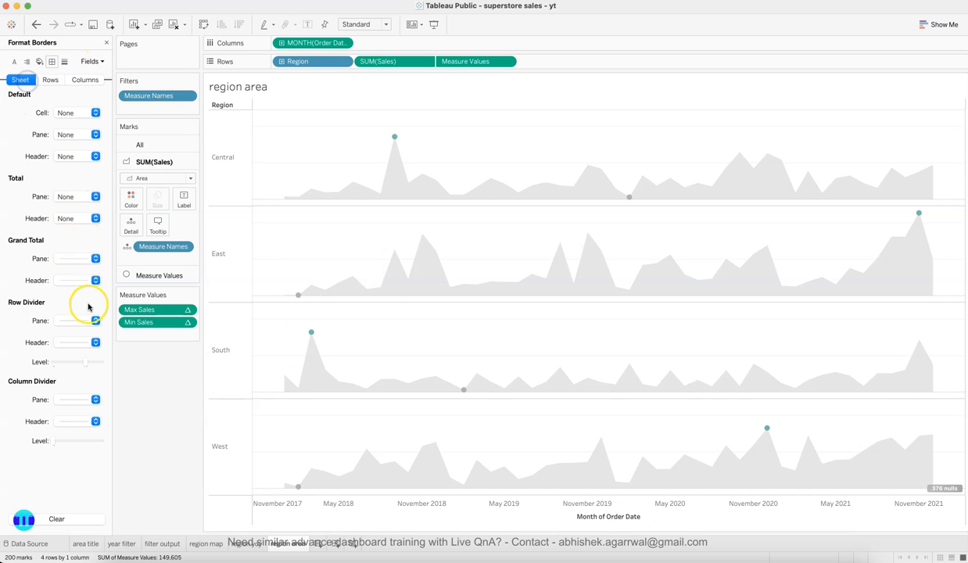
click(75, 259)
click(7, 289)
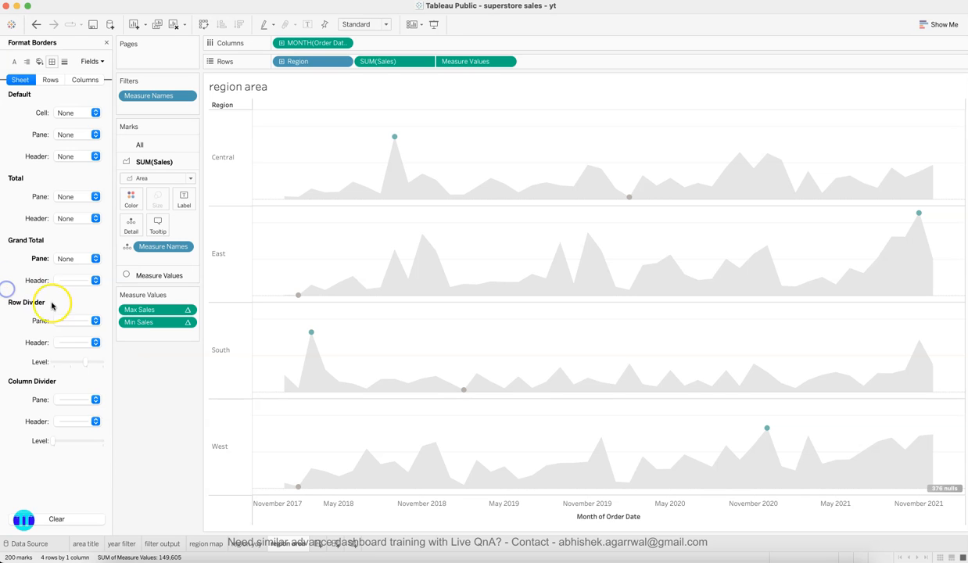
click(67, 322)
click(3, 342)
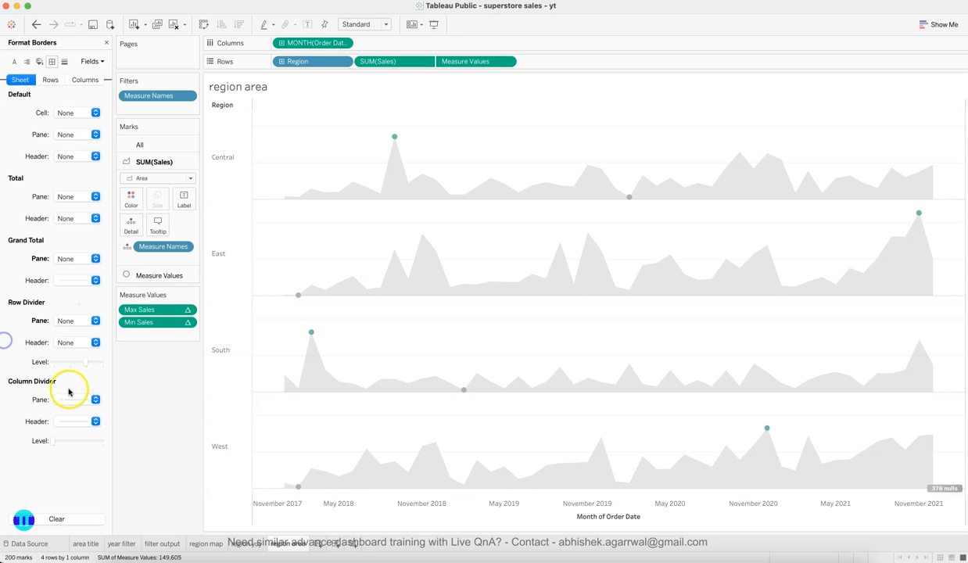
click(76, 399)
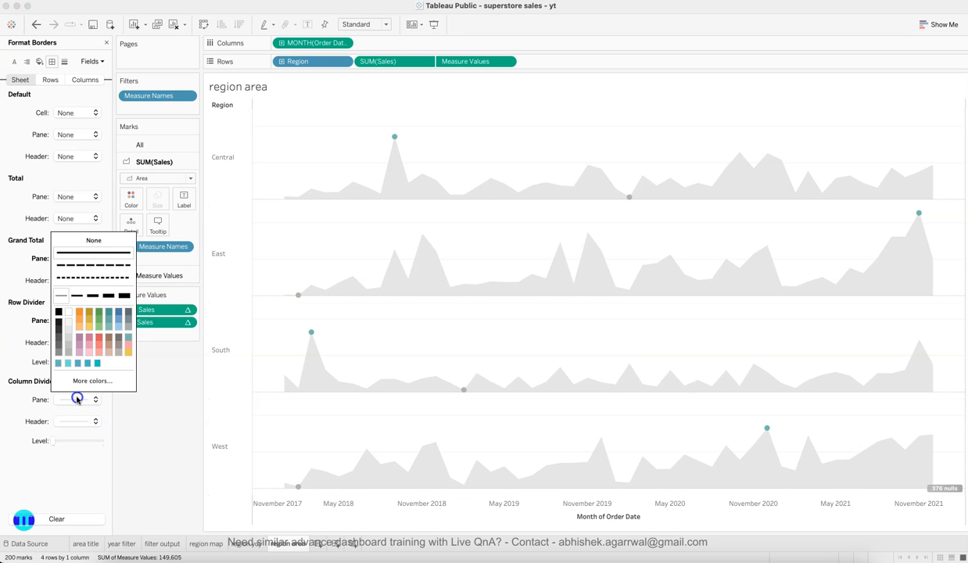
click(93, 241)
Set the sheet's zero lines and the rows' grid lines to None.
click(66, 62)
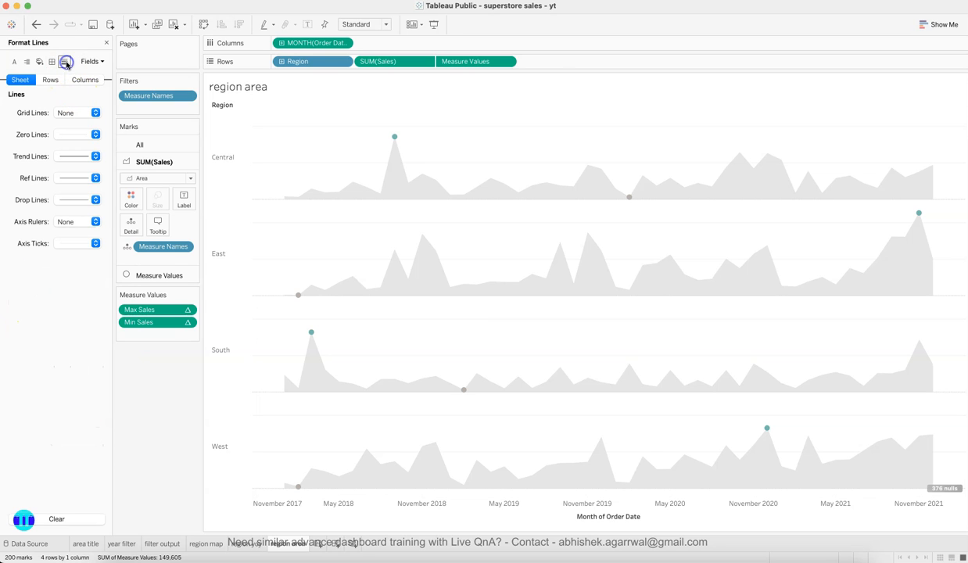
click(73, 136)
click(82, 151)
click(21, 163)
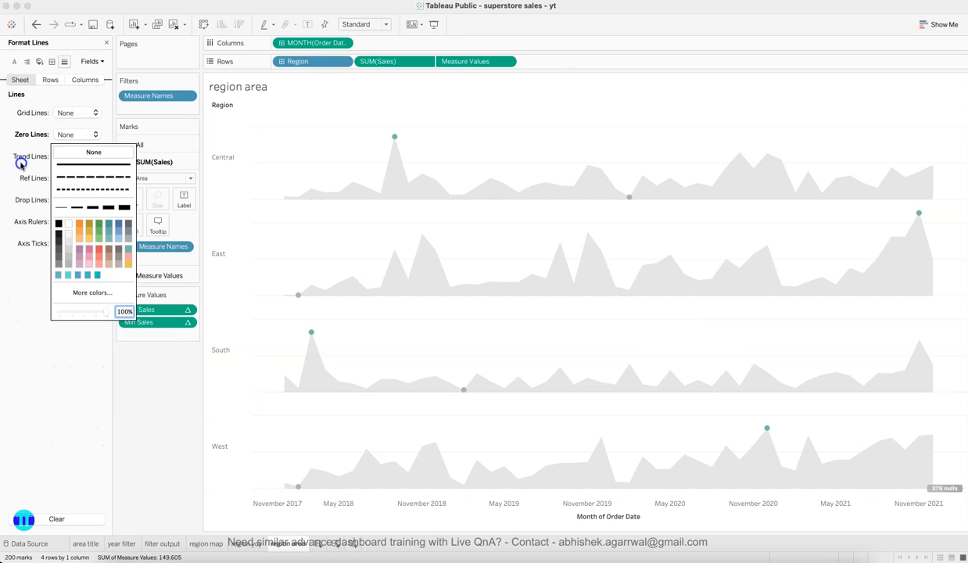
click(50, 80)
click(77, 113)
click(74, 130)
click(29, 135)
click(85, 79)
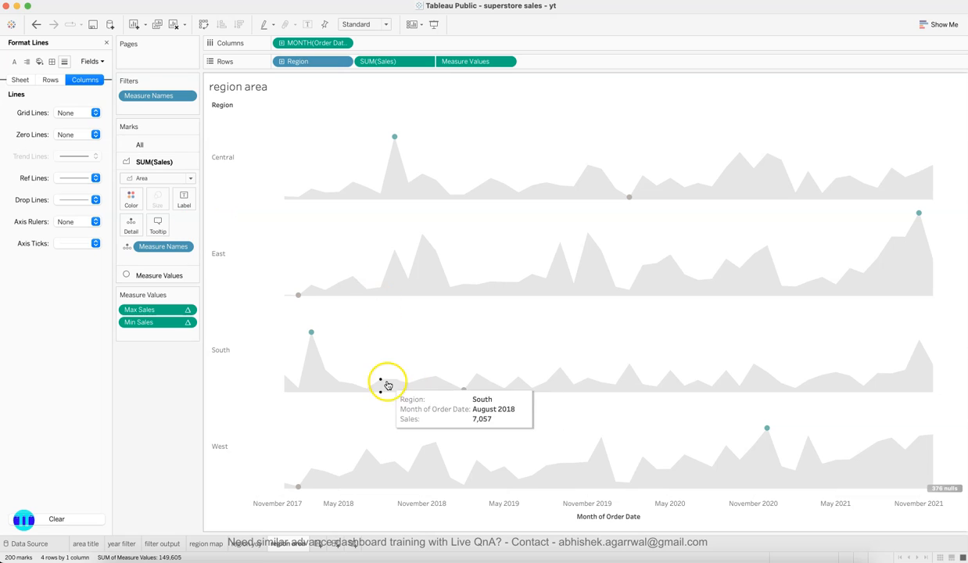
Clear the custom title of the Month of Order Date axis and close the axis and line formatting settings.
double_click(612, 520)
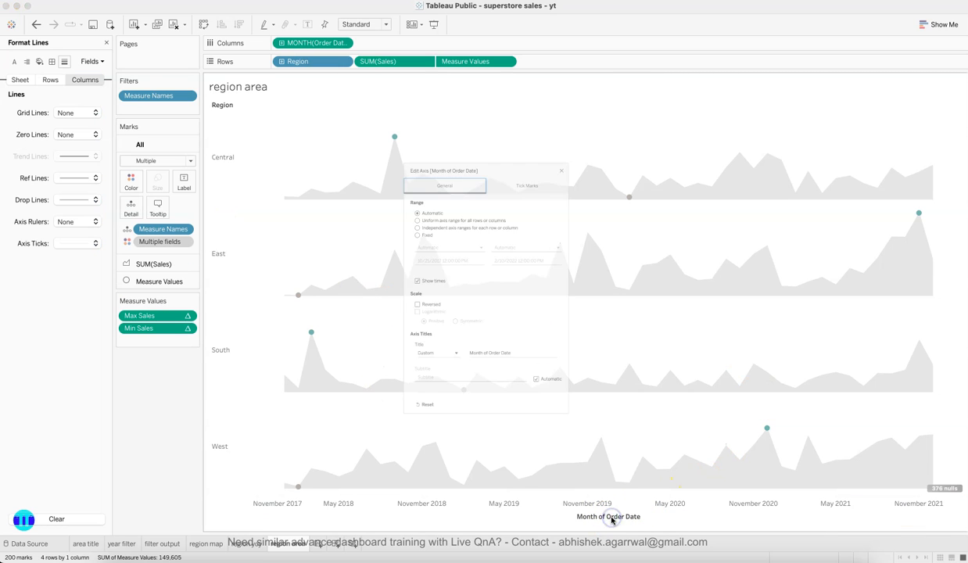
click(524, 384)
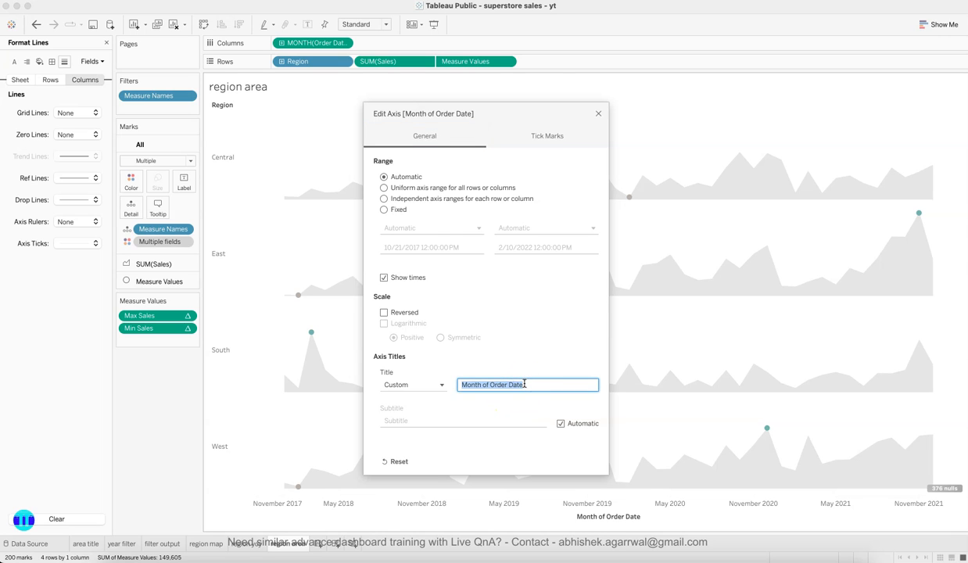
key(Tab)
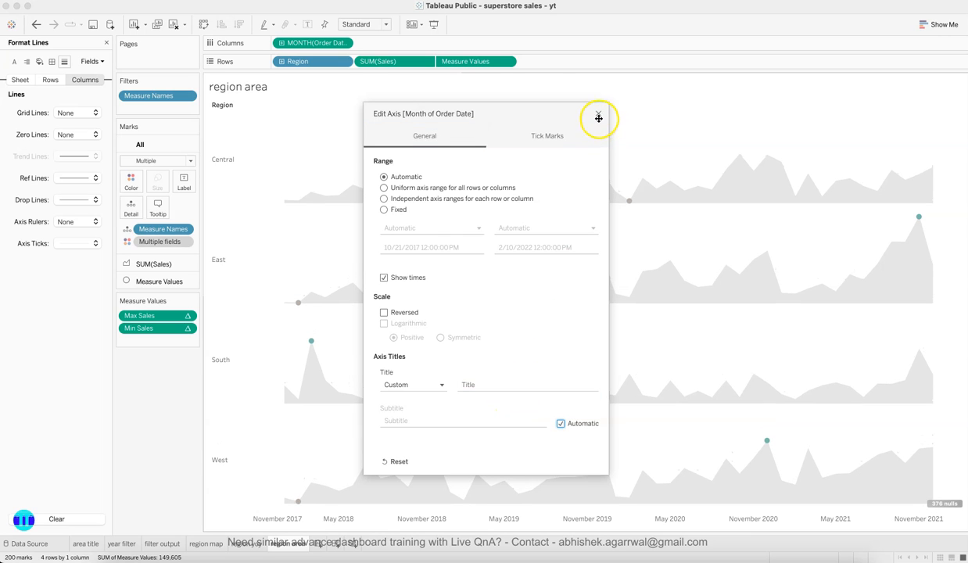
click(598, 115)
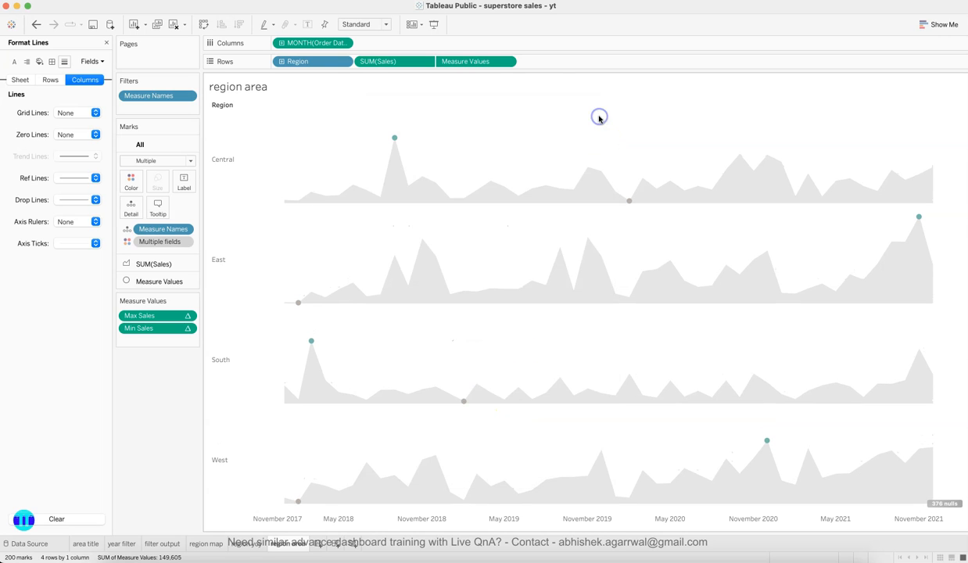
click(106, 42)
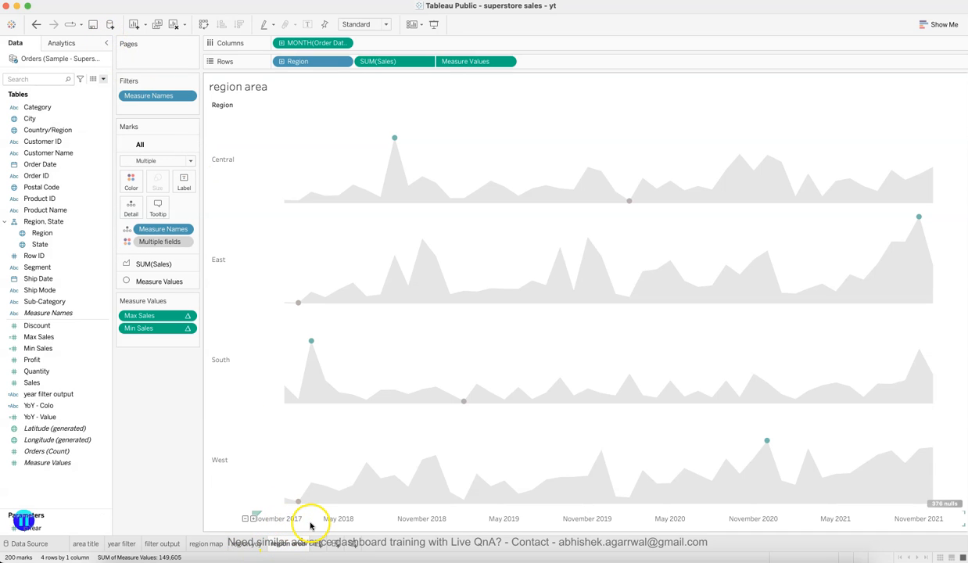
Give the MONTH(Order Date) axis dates the custom format MMM YY.
click(343, 43)
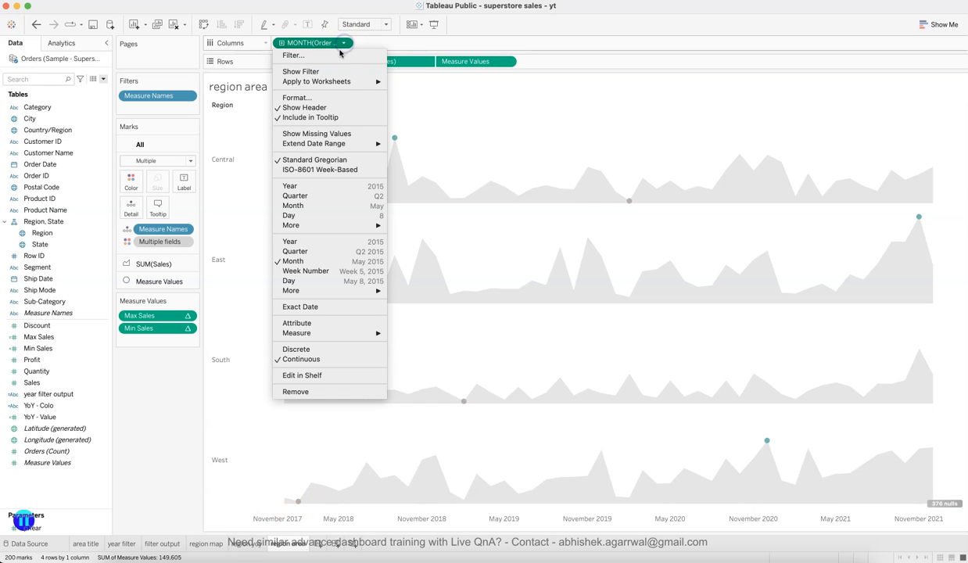
click(303, 97)
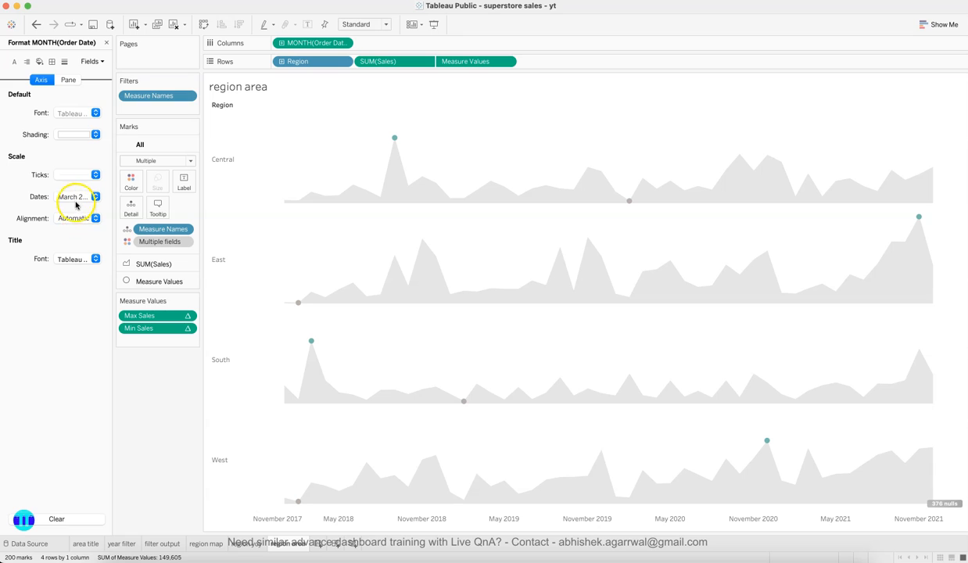
click(76, 198)
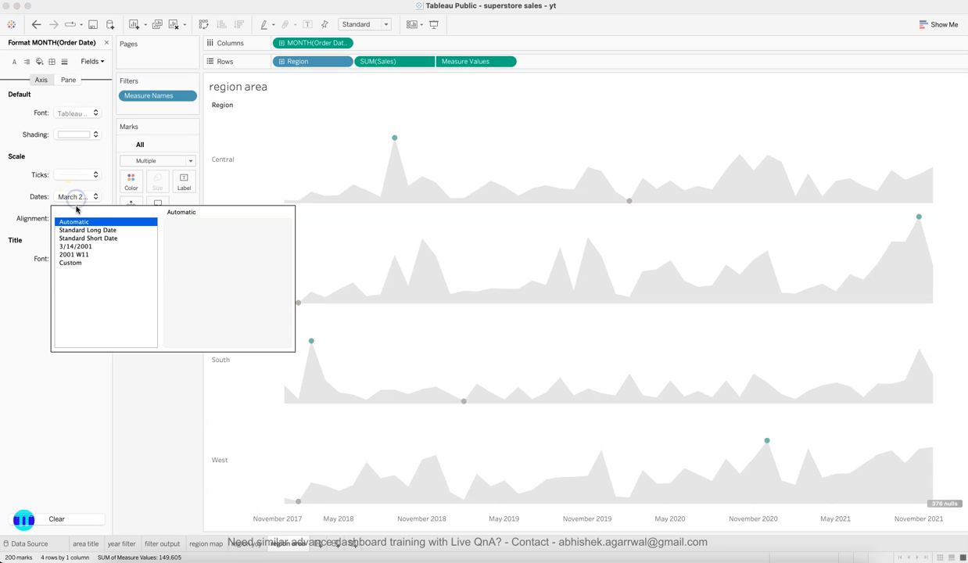
click(93, 264)
click(178, 237)
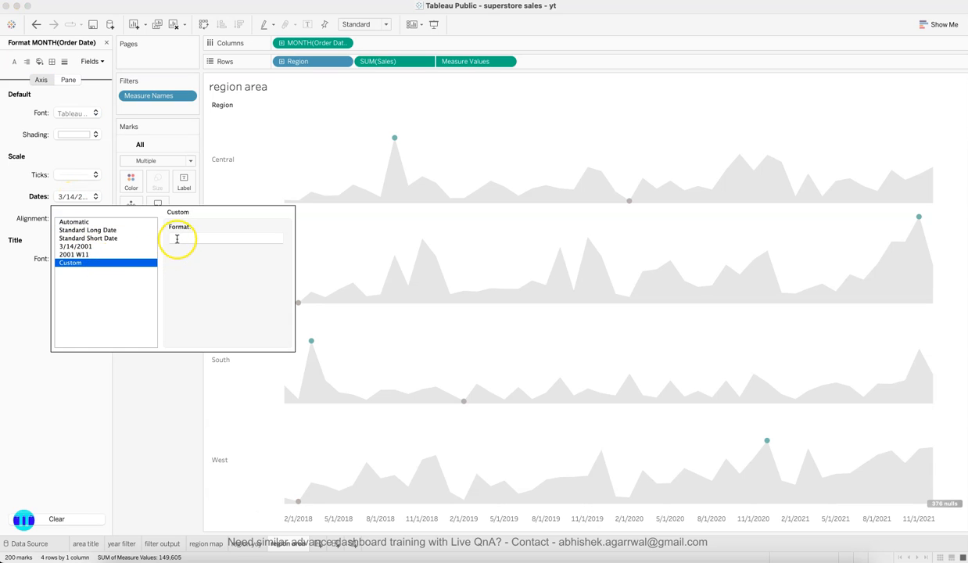
text(MM YY)
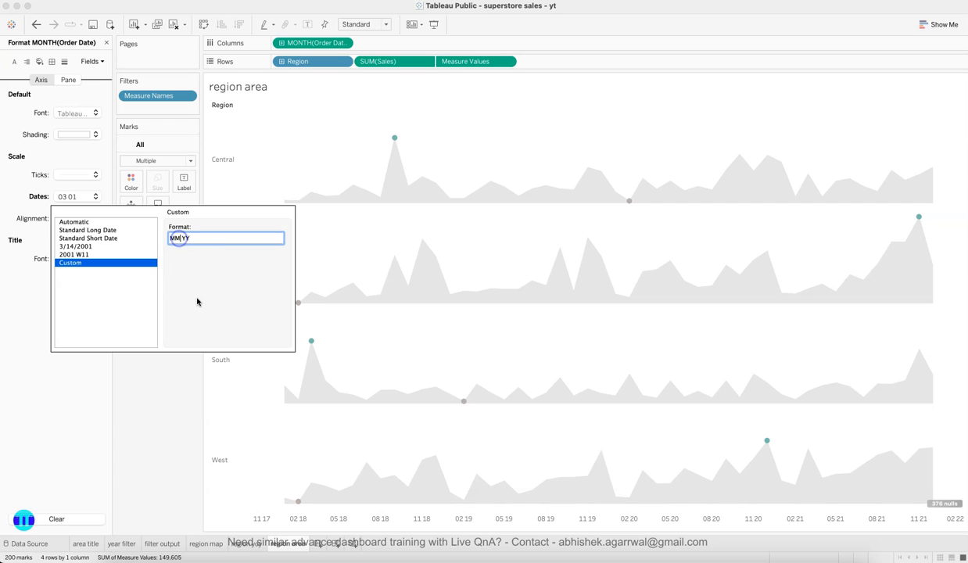
text(M)
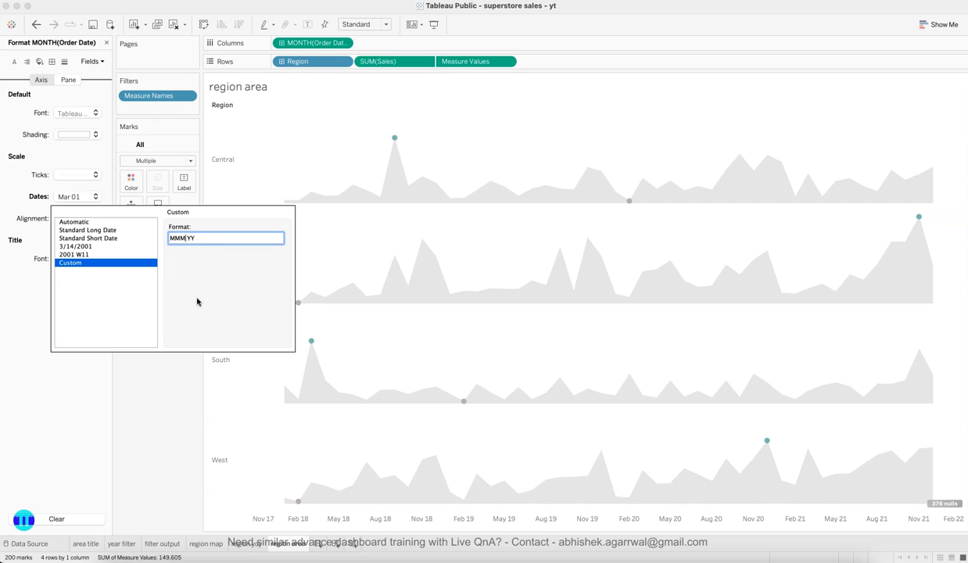
click(174, 470)
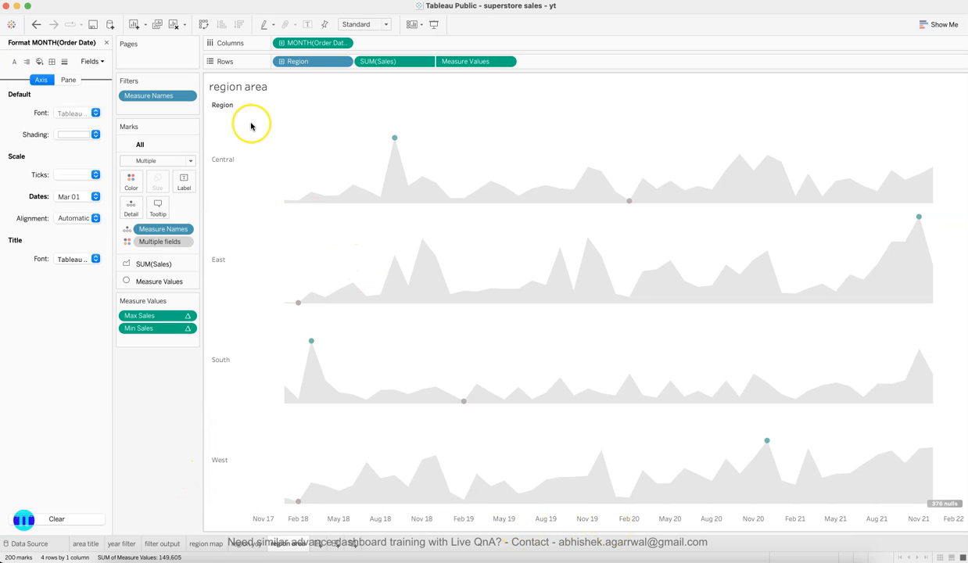
Hide the region area sheet's title and the field labels for its rows, and close the date formatting settings.
right_click(247, 87)
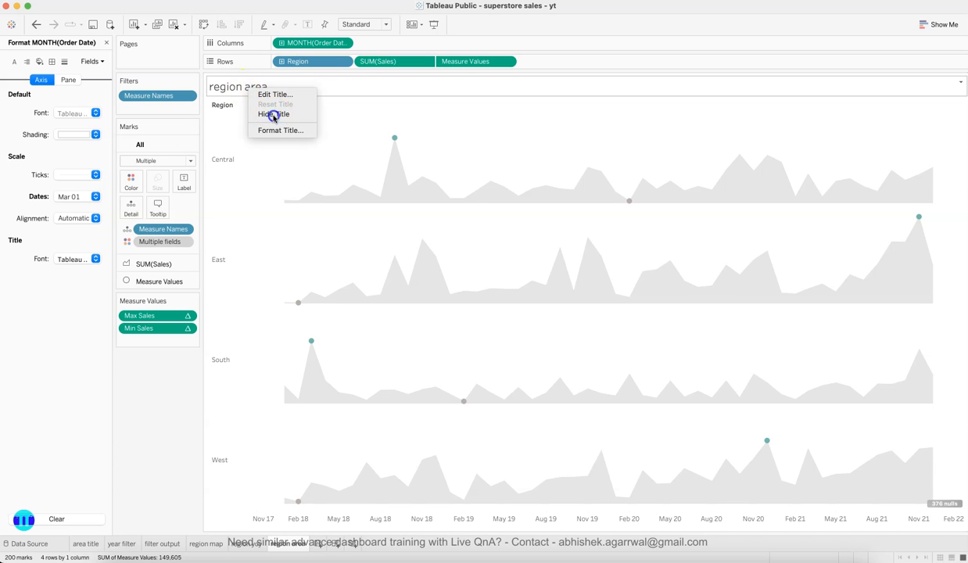
click(274, 114)
right_click(217, 86)
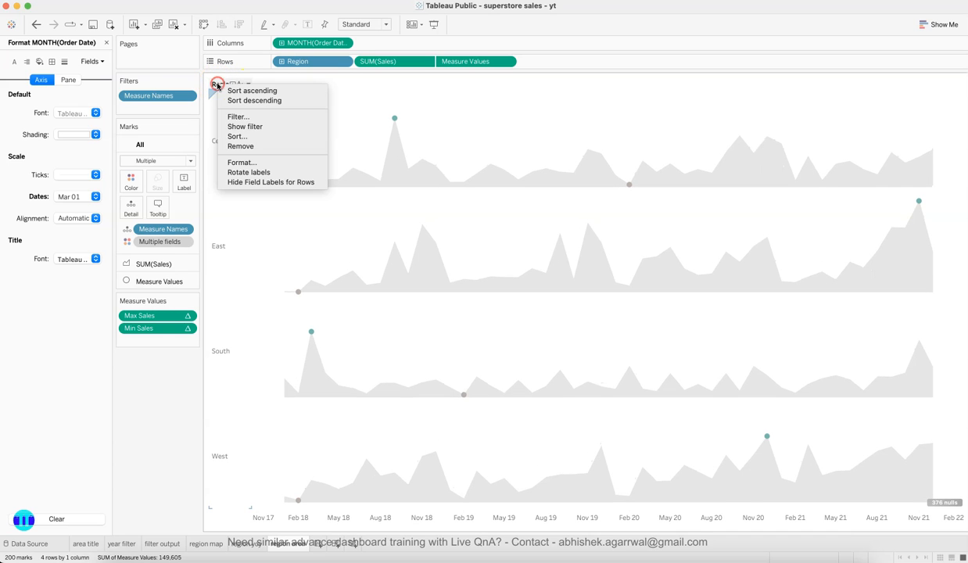
click(261, 181)
click(107, 43)
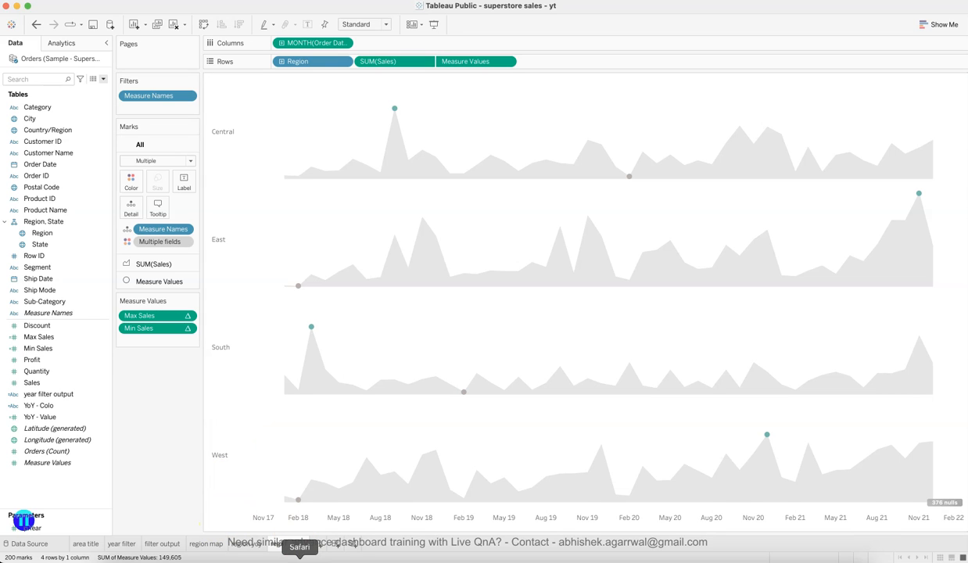
Switch to Safari and examine the reference dashboard's sections from Sales by Category down to Sales by Segment.
click(299, 556)
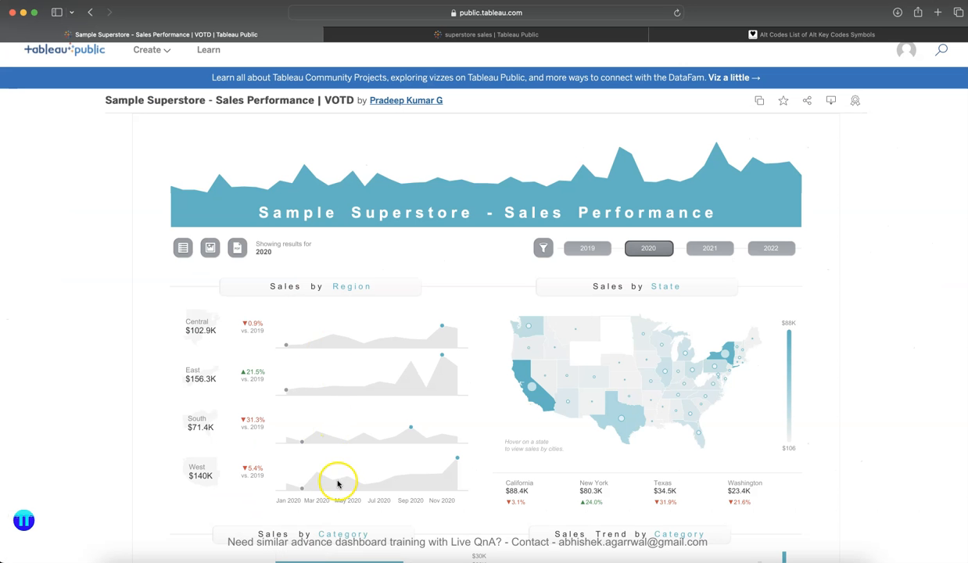
scroll(108, 368, down, 5)
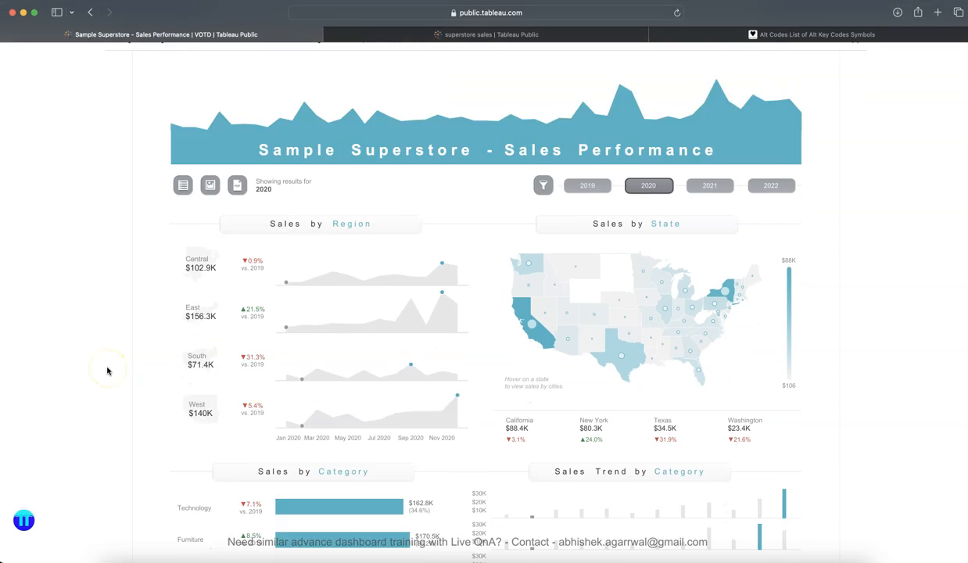
scroll(229, 283, down, 1)
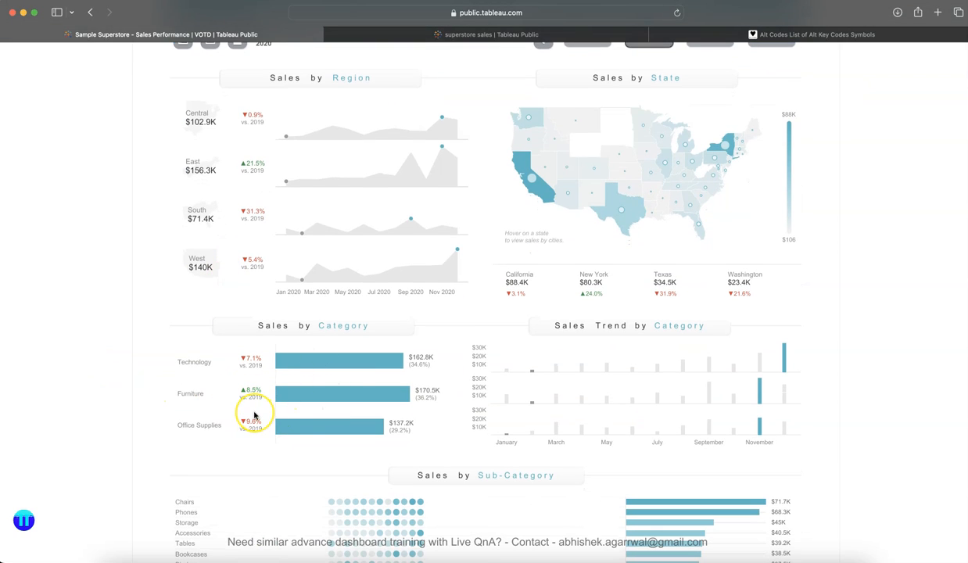
scroll(254, 415, down, 10)
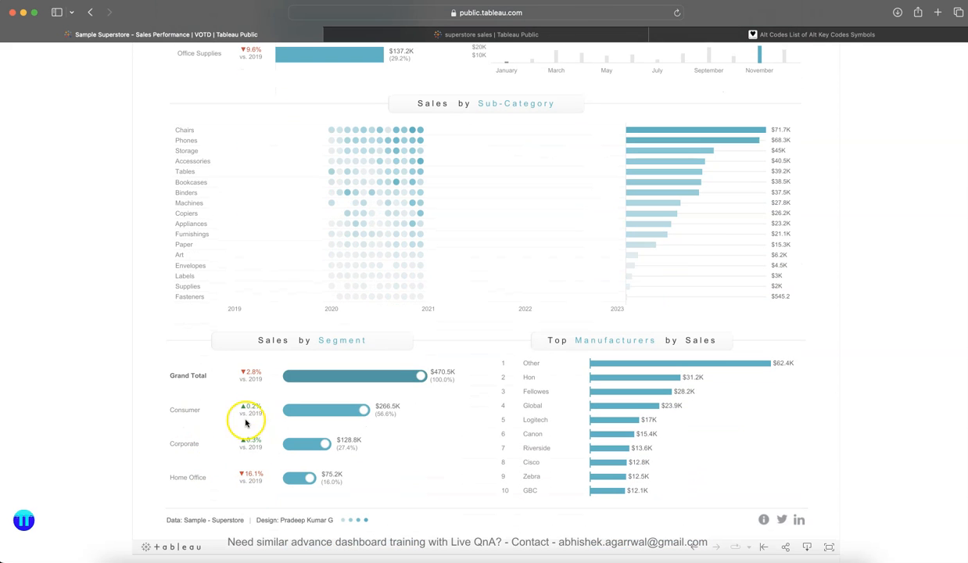
scroll(244, 425, up, 8)
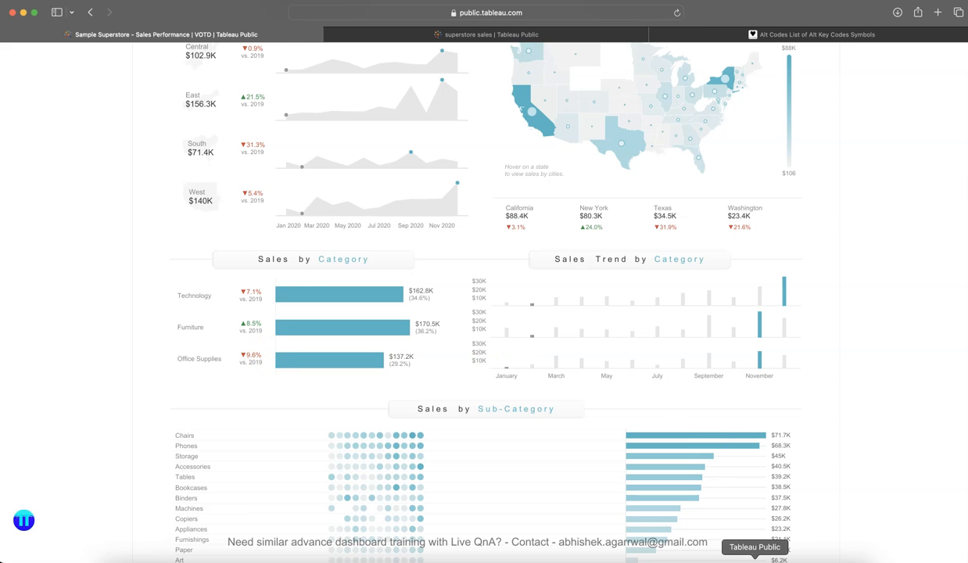
Switch back to Tableau Public, duplicate the region yoy sheet and place the copy after the region area sheet.
click(756, 557)
click(238, 543)
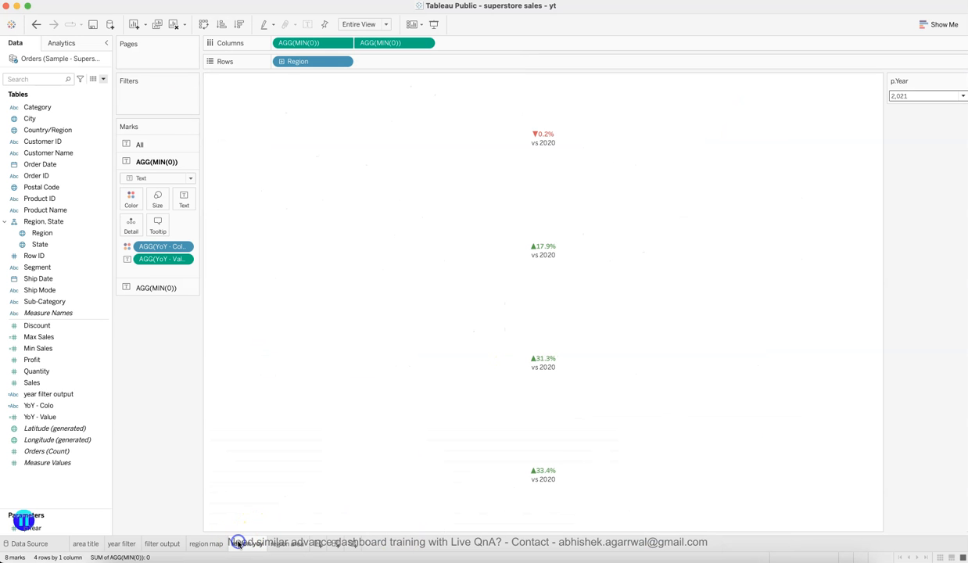
right_click(238, 544)
click(266, 453)
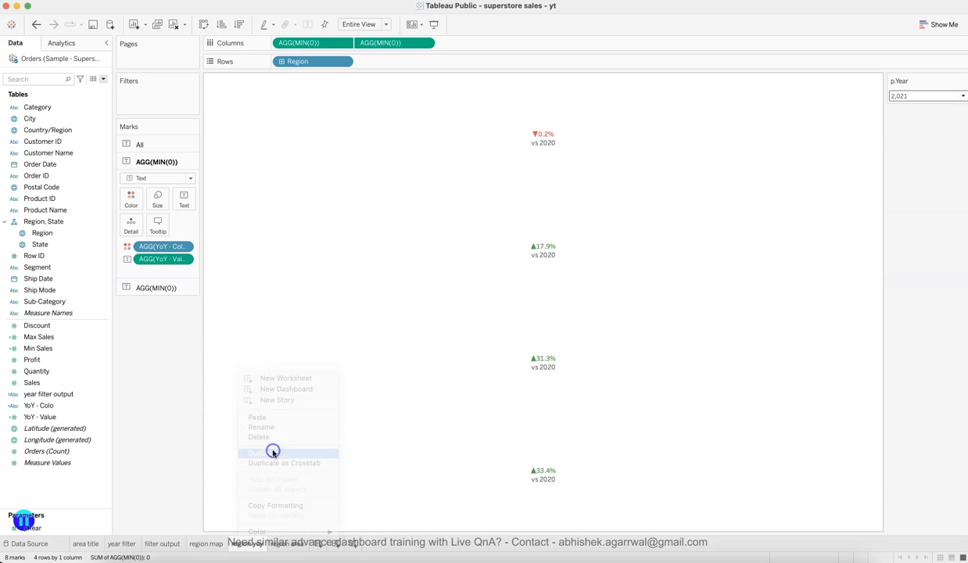
click(296, 545)
drag(296, 545, 351, 544)
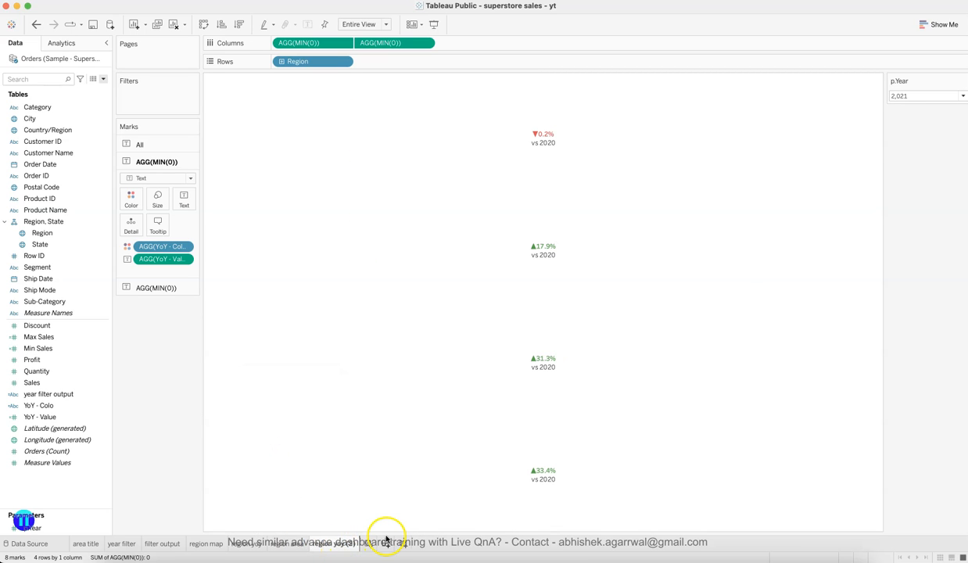
Replace Region with Category on the rows of the duplicated year-over-year sheet, following the reference dashboard's Sales by Category section.
click(296, 548)
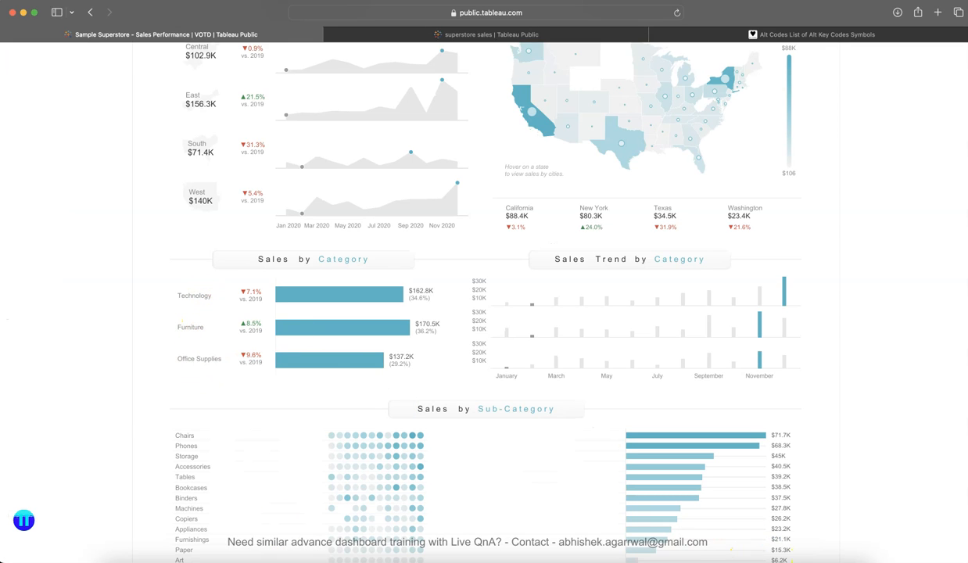
click(747, 556)
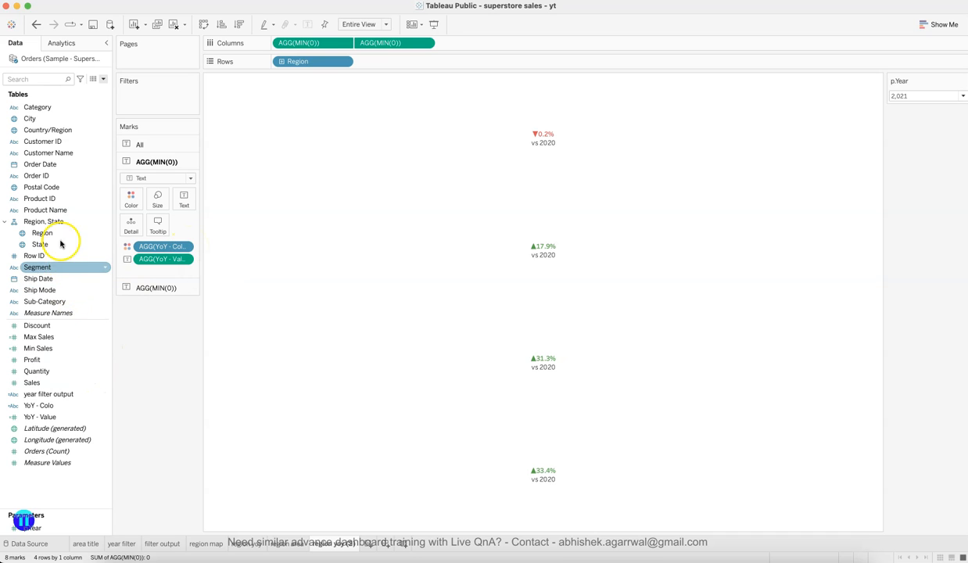
drag(54, 107, 312, 65)
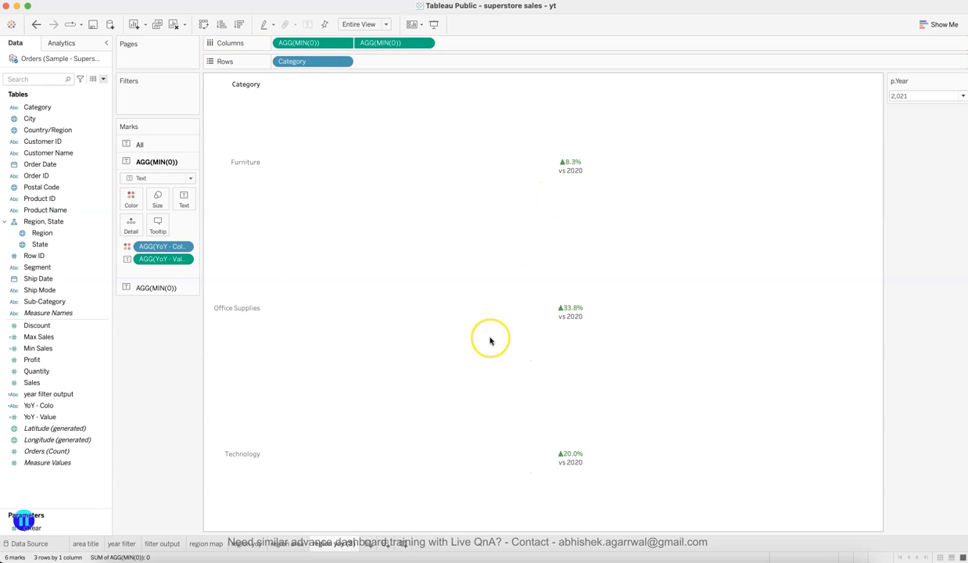
click(180, 162)
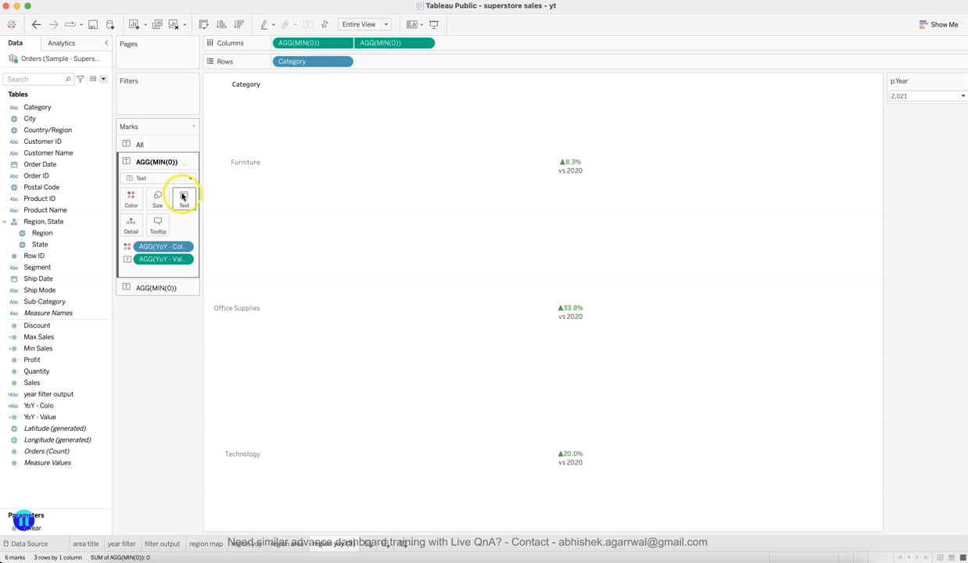
Hide the Category field label for rows and the p.Year parameter control on the duplicated sheet.
right_click(245, 89)
click(280, 184)
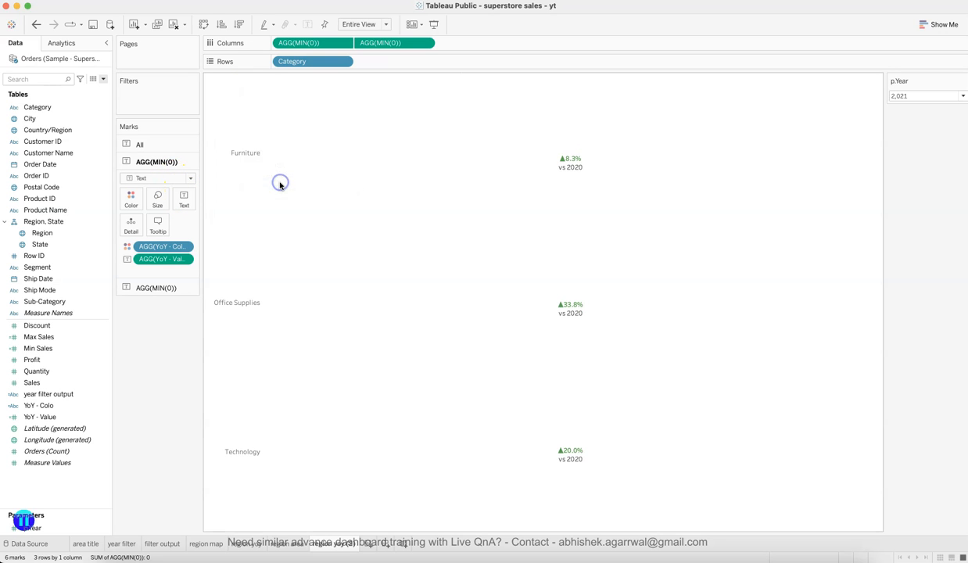
click(964, 83)
click(924, 183)
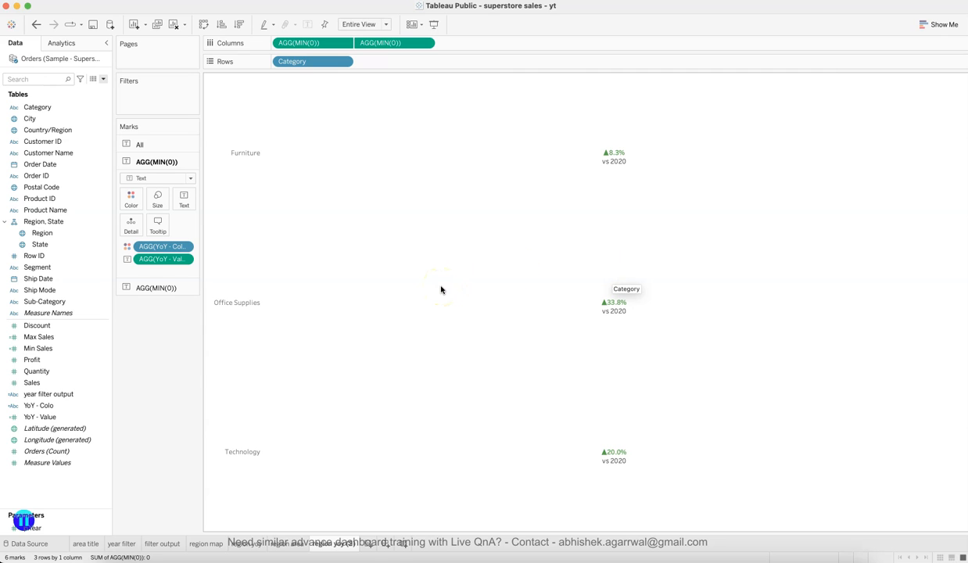
click(298, 555)
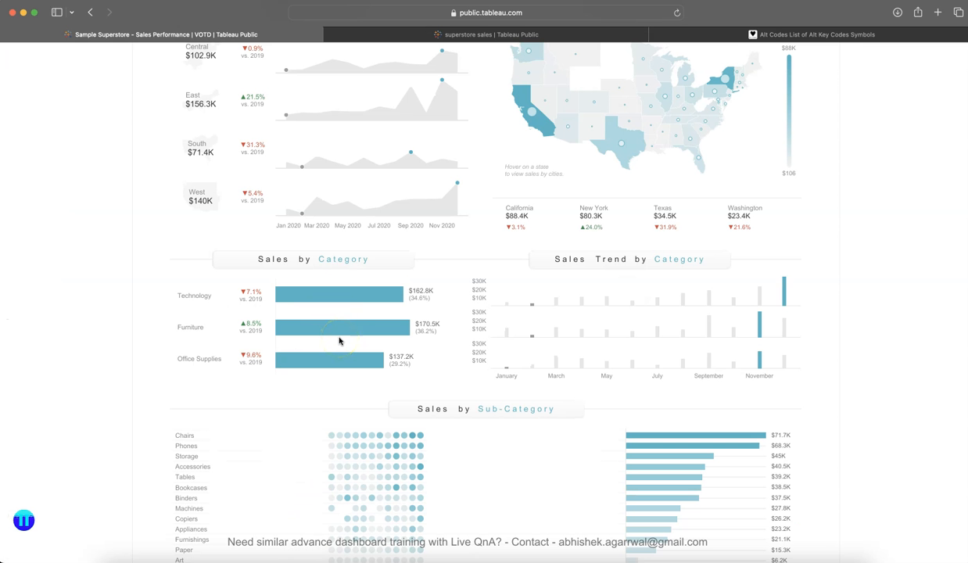
mouse_move(339, 340)
click(755, 557)
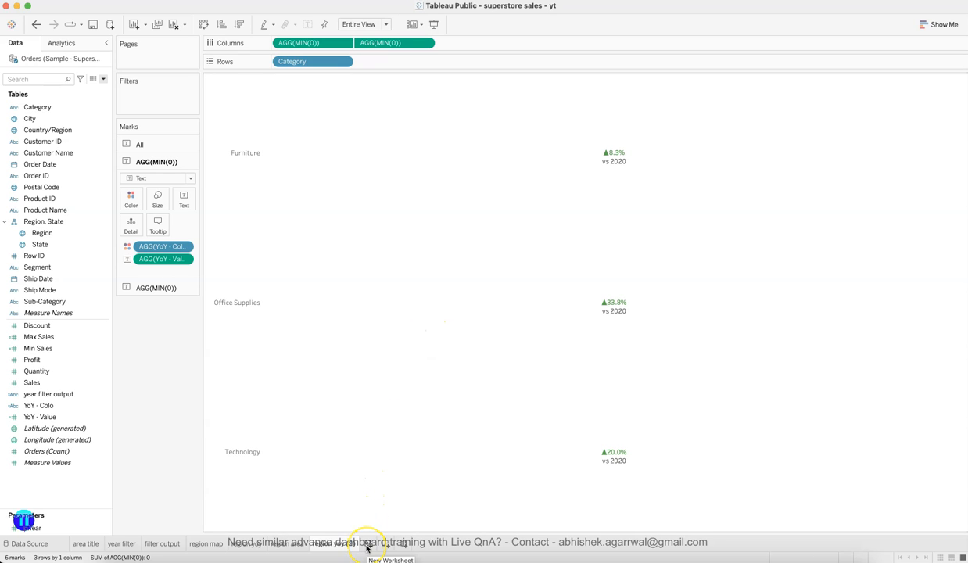
click(338, 448)
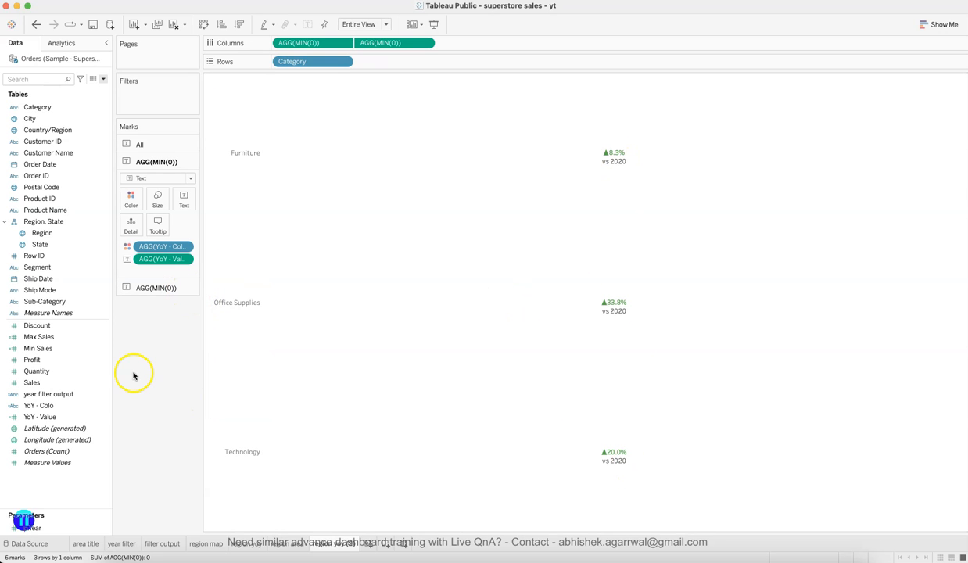
drag(62, 384, 527, 43)
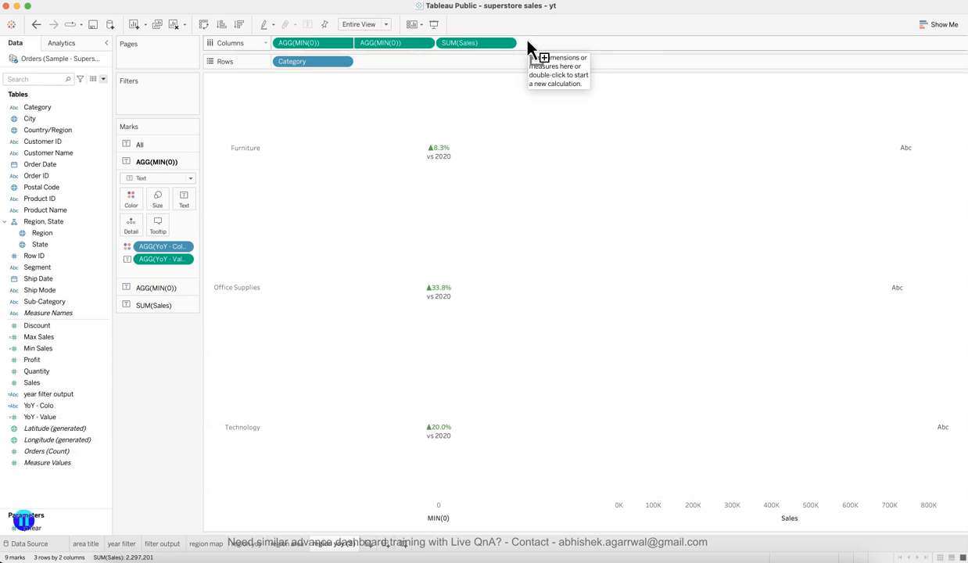
click(509, 45)
click(504, 22)
drag(488, 45, 484, 61)
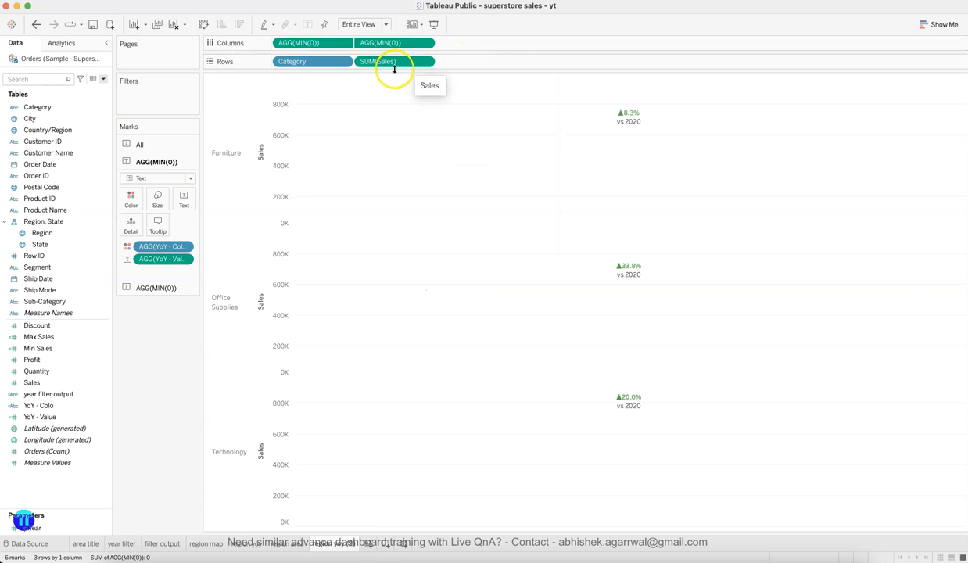
drag(395, 70, 164, 350)
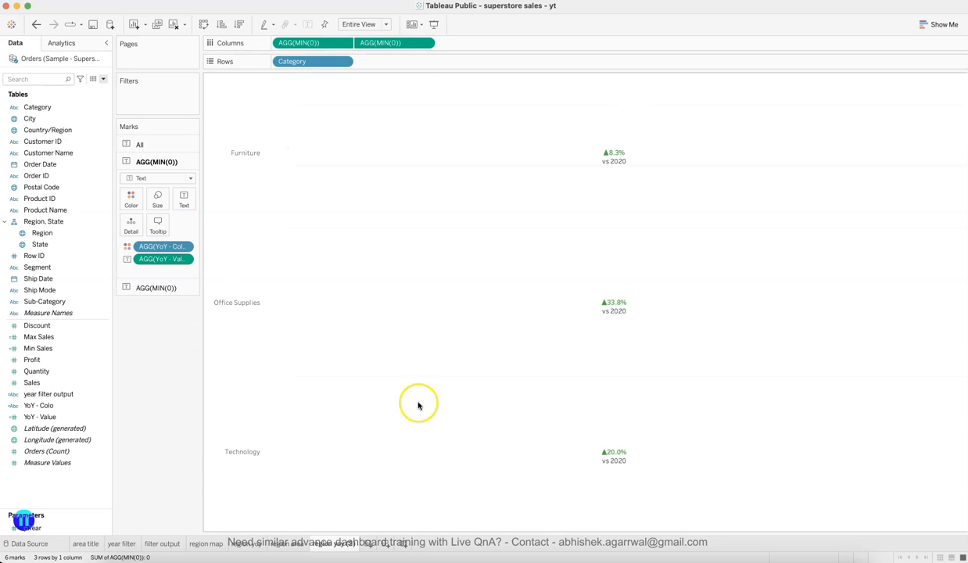
Create a new worksheet with a bar chart of Sales by Category, Category on rows and Sales on columns, fitted to Entire View.
click(368, 545)
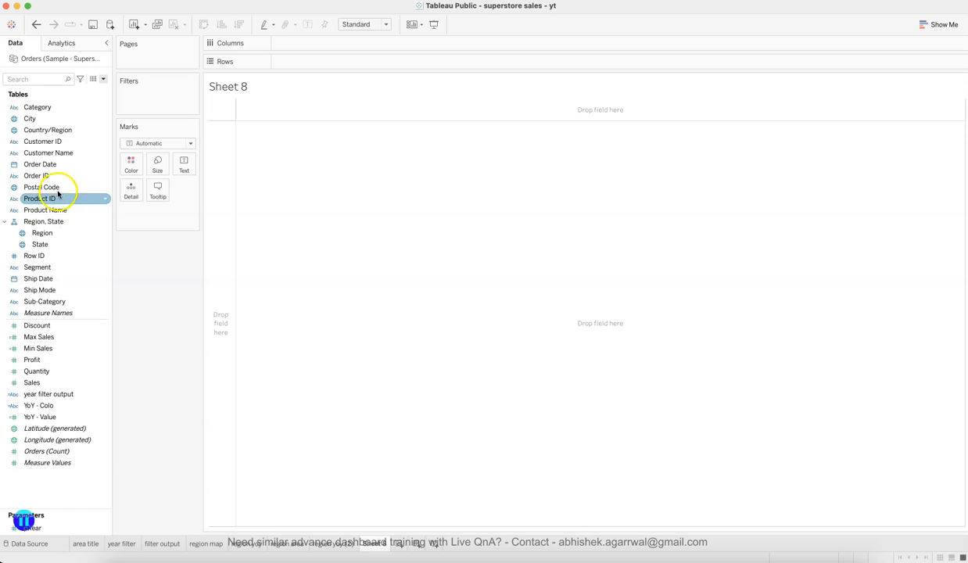
drag(43, 107, 306, 68)
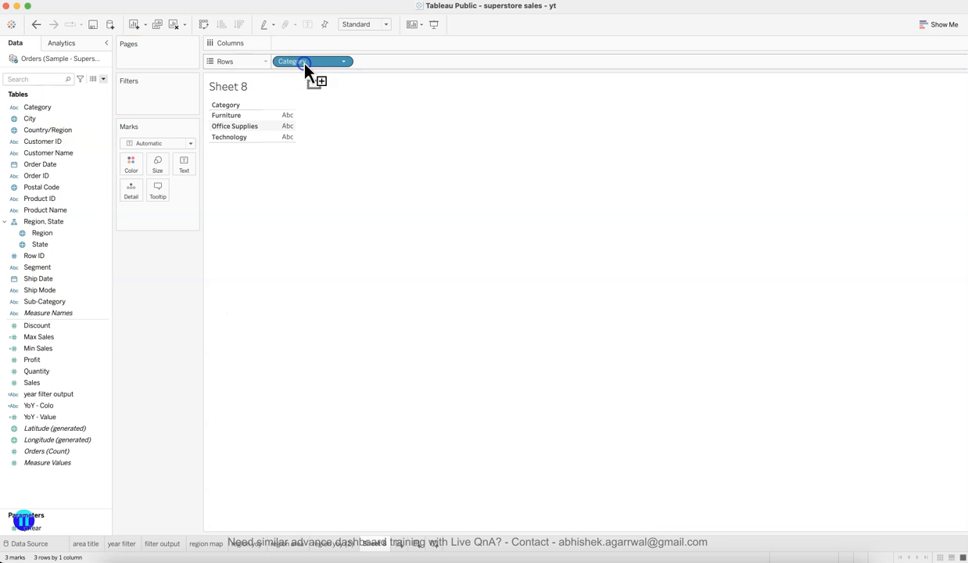
drag(81, 382, 359, 91)
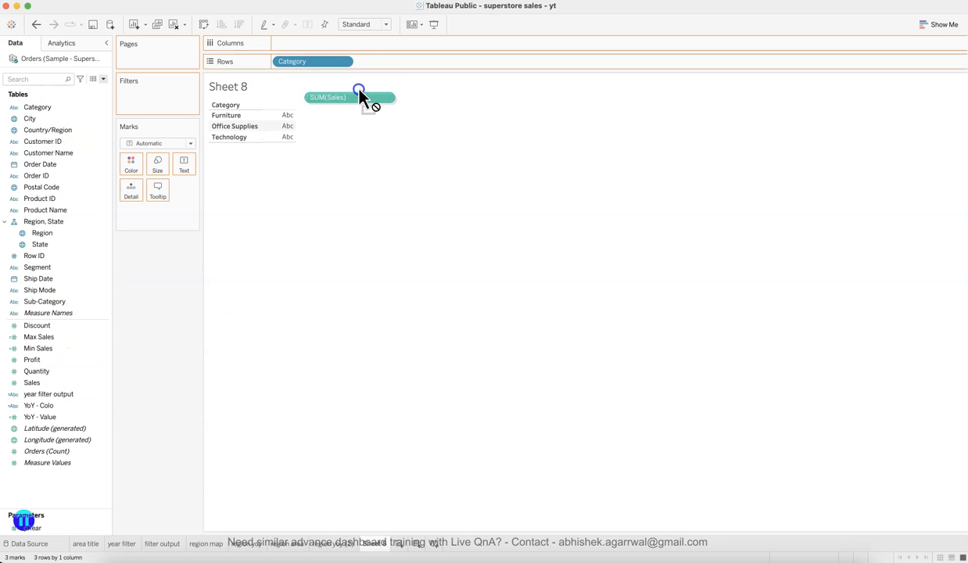
drag(363, 53, 360, 41)
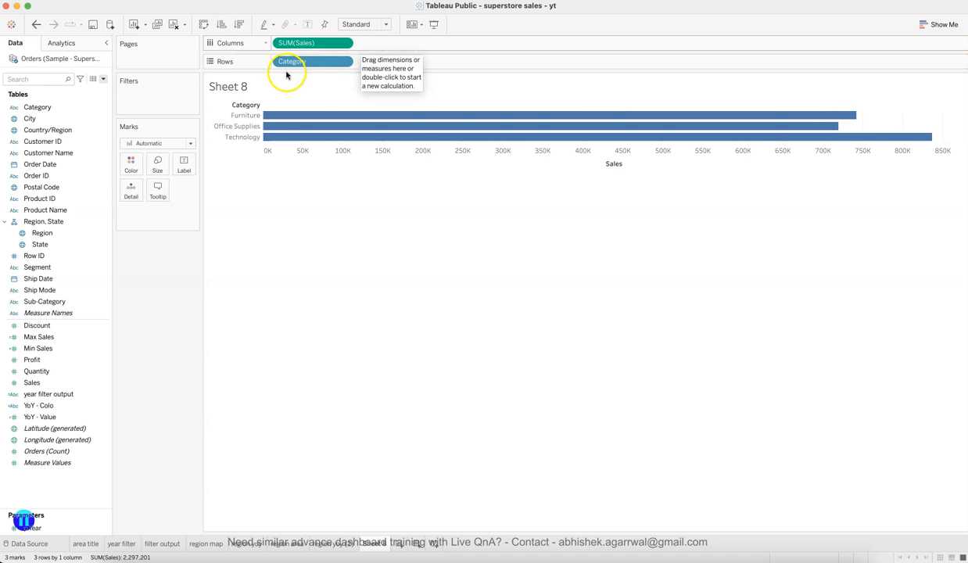
click(350, 24)
click(357, 61)
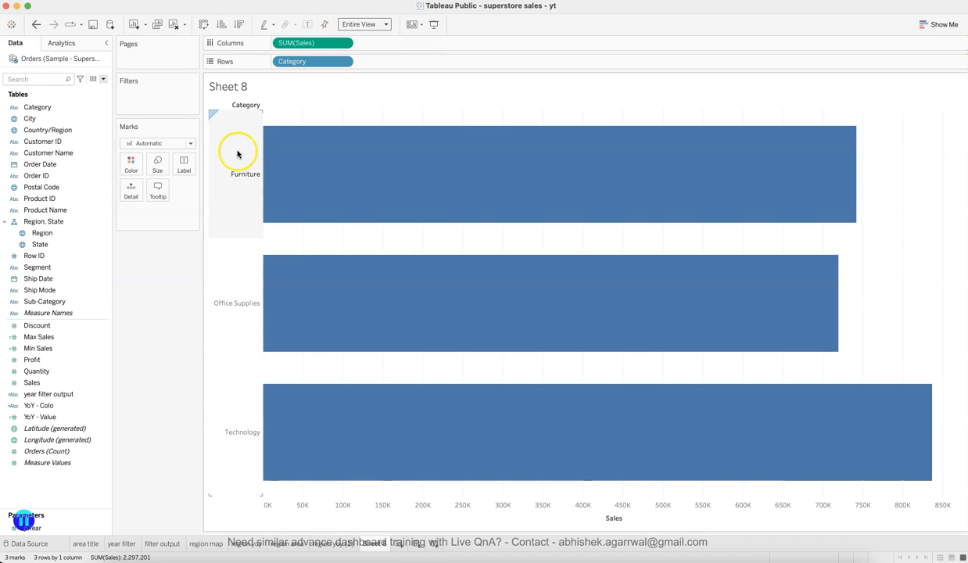
Hide the Sales and Category headers and the sheet title of the new category bar chart.
click(344, 43)
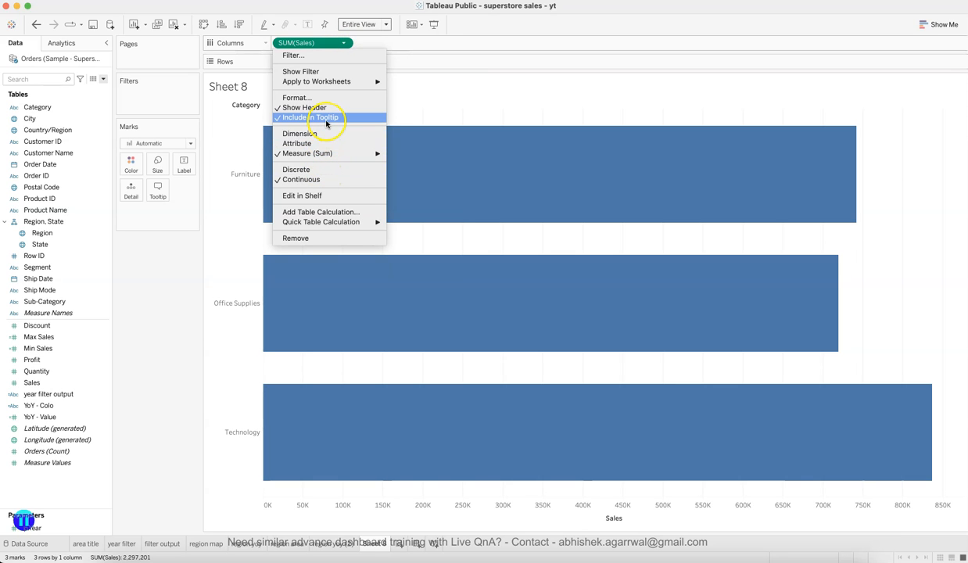
click(326, 108)
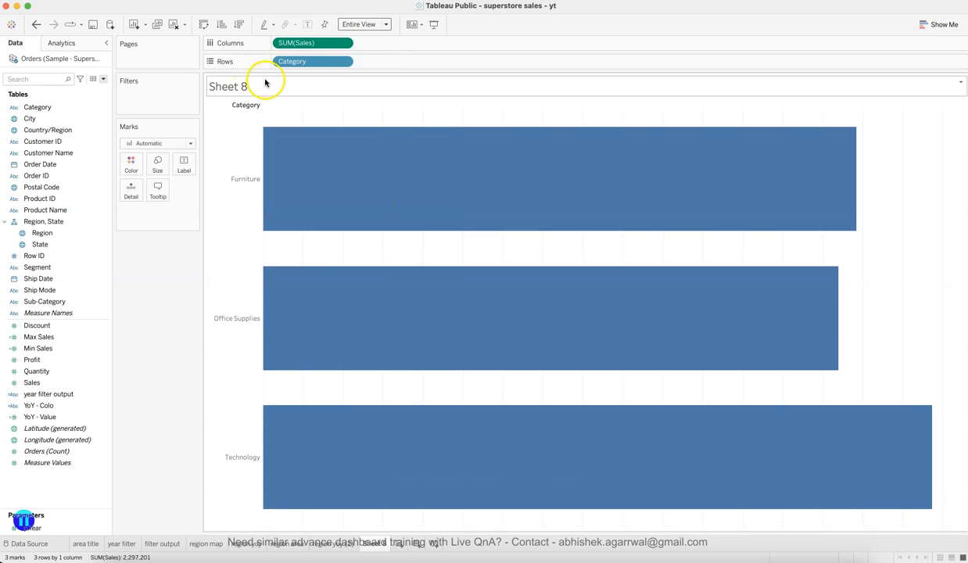
click(344, 44)
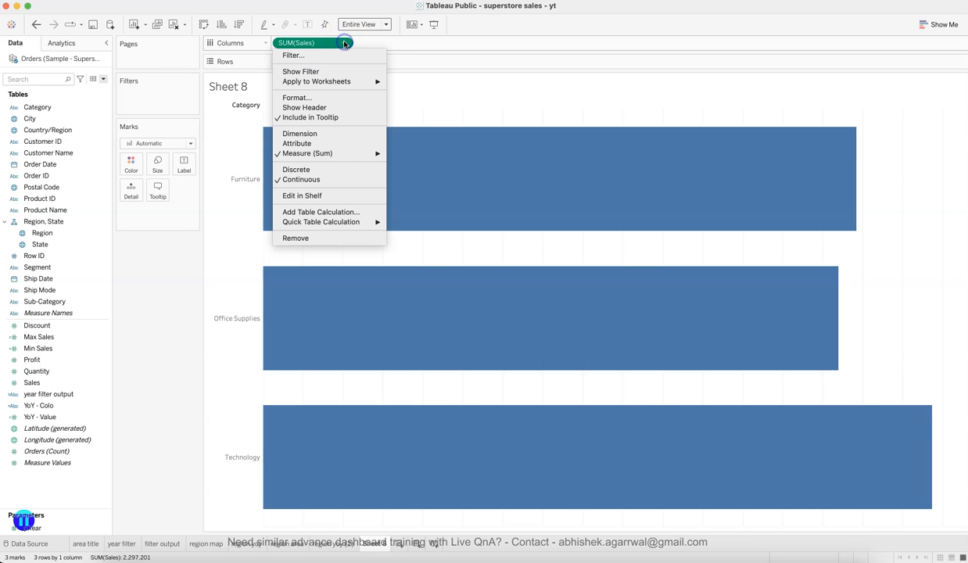
click(250, 125)
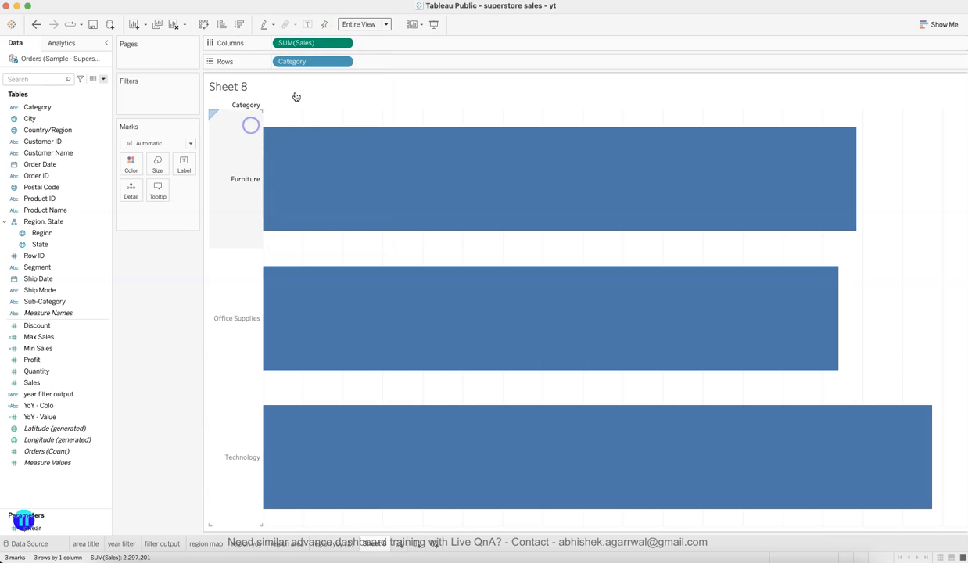
click(345, 61)
click(326, 144)
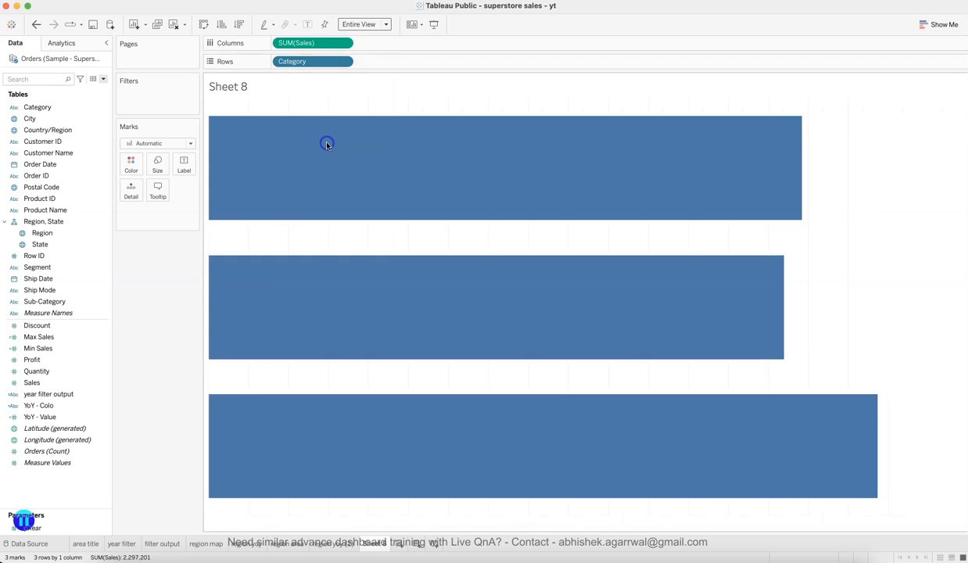
right_click(233, 87)
click(253, 115)
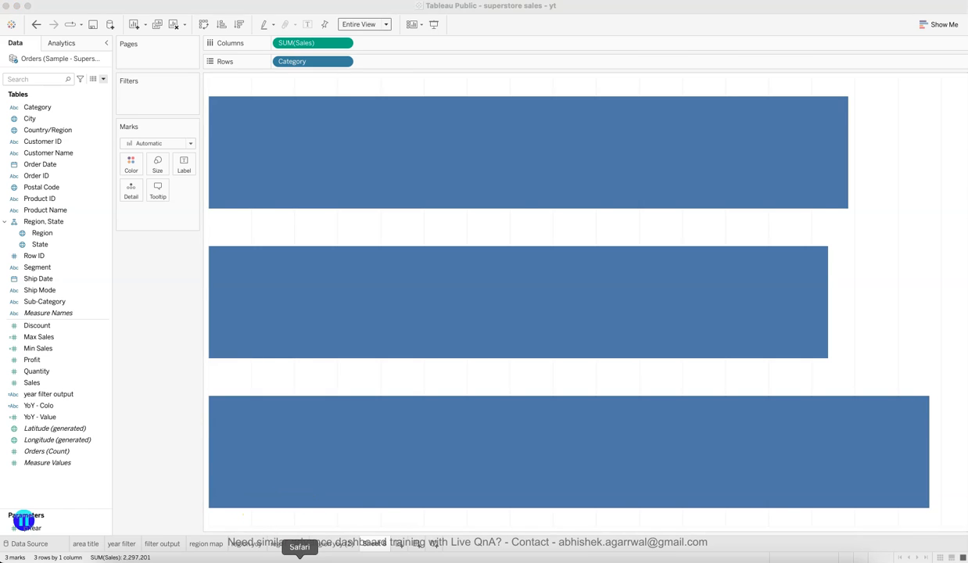
Recolour the category bars with the custom teal-blue colour, following the reference dashboard's Sales by Category bars.
click(300, 557)
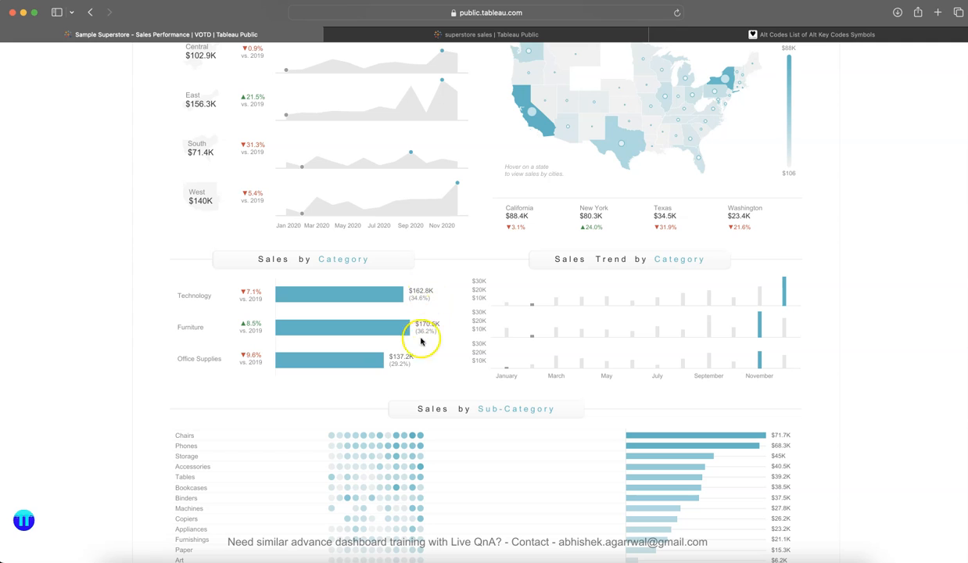
mouse_move(400, 366)
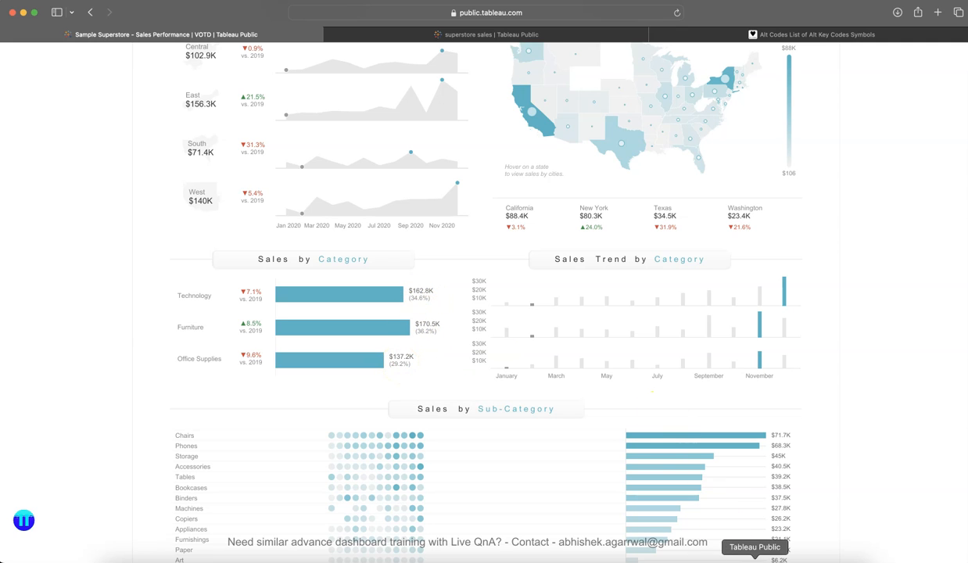
click(749, 556)
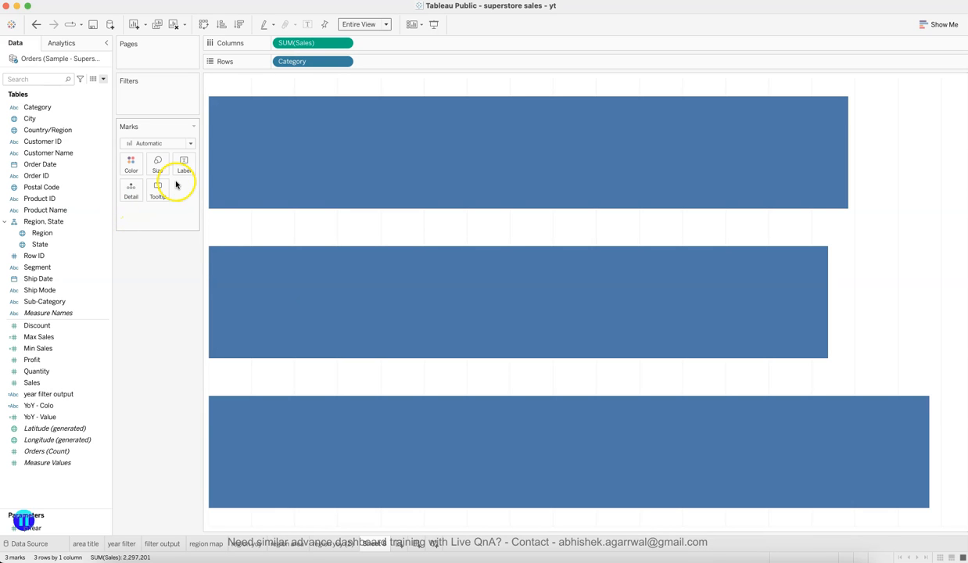
click(131, 163)
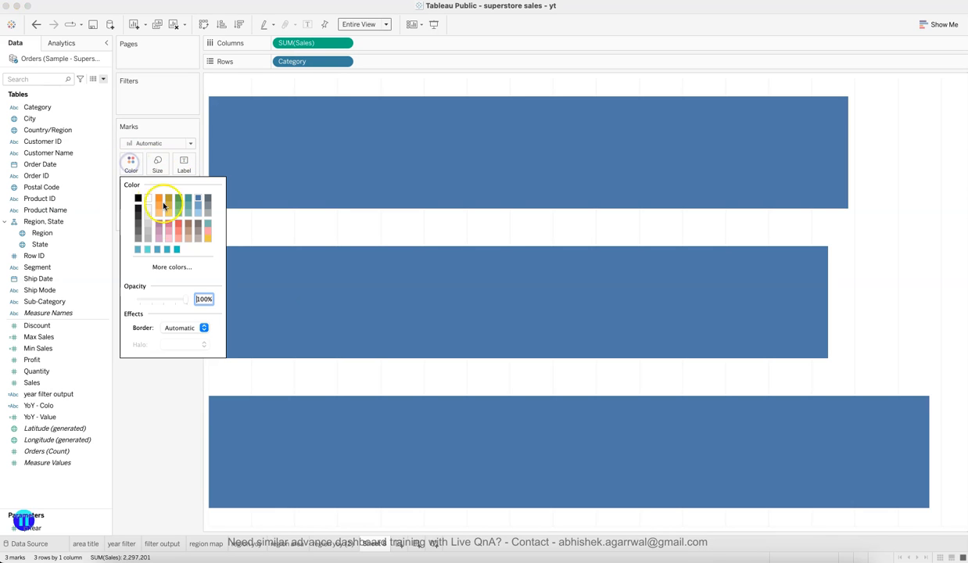
click(138, 251)
click(167, 450)
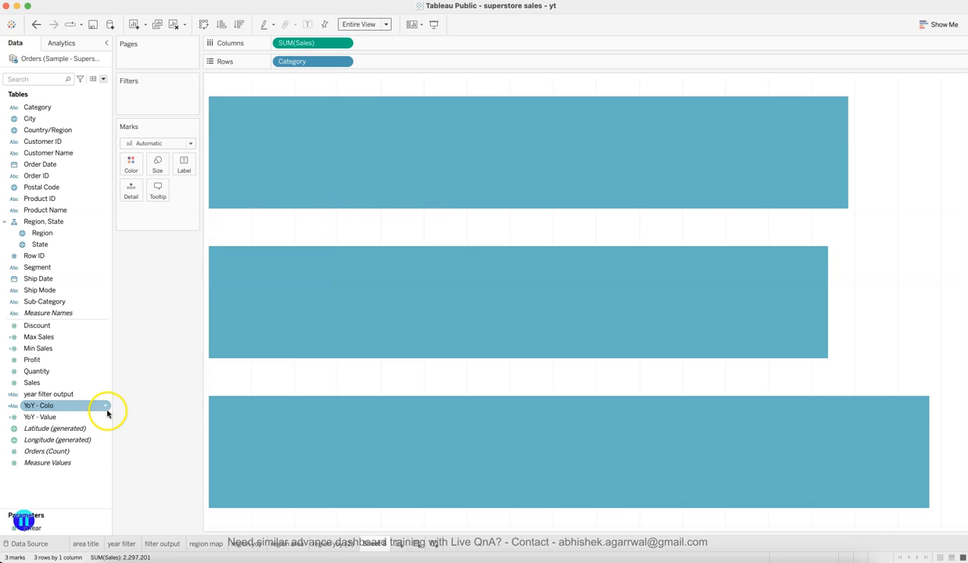
Label the category bars with Sales, calculated as a Percent of Total quick table calculation.
click(64, 384)
drag(64, 383, 183, 162)
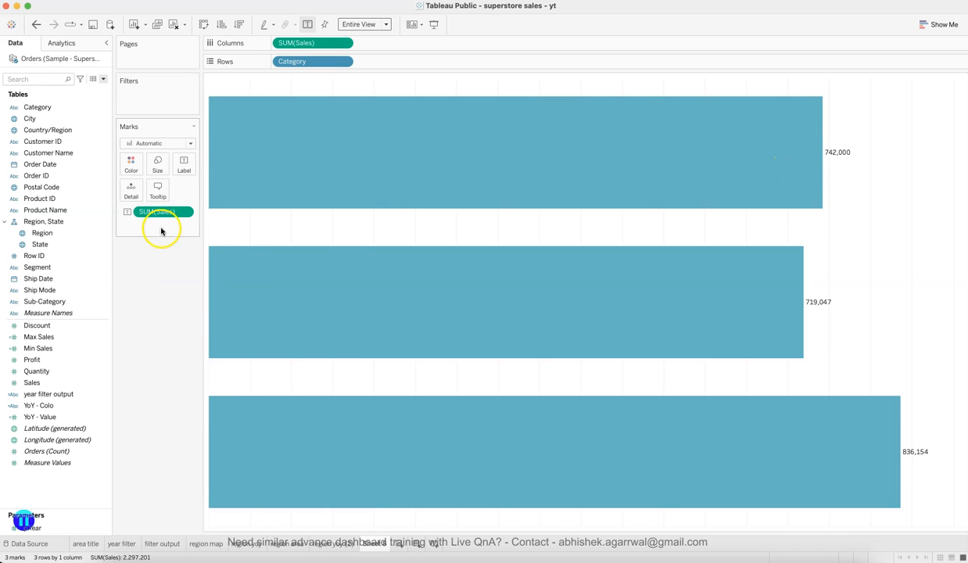
click(186, 212)
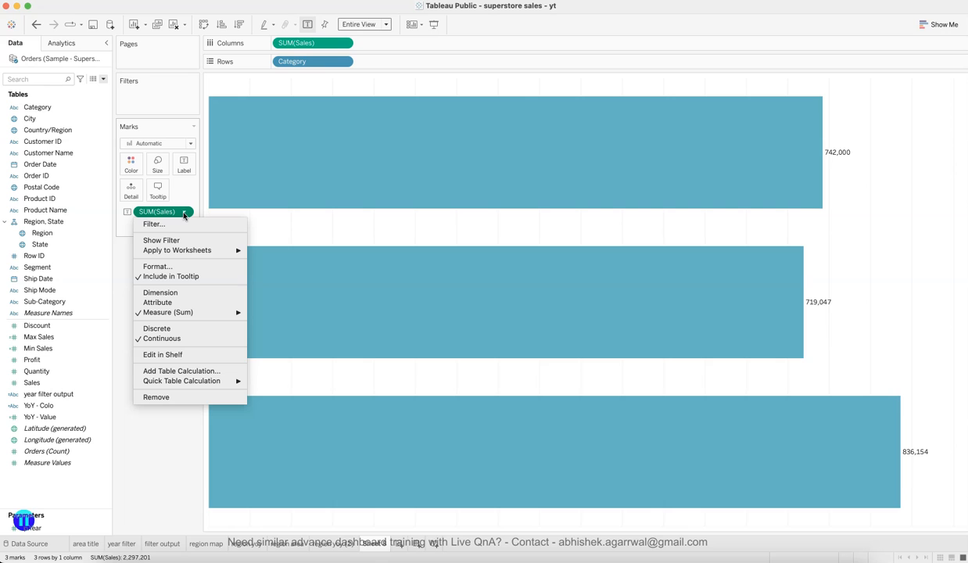
mouse_move(192, 382)
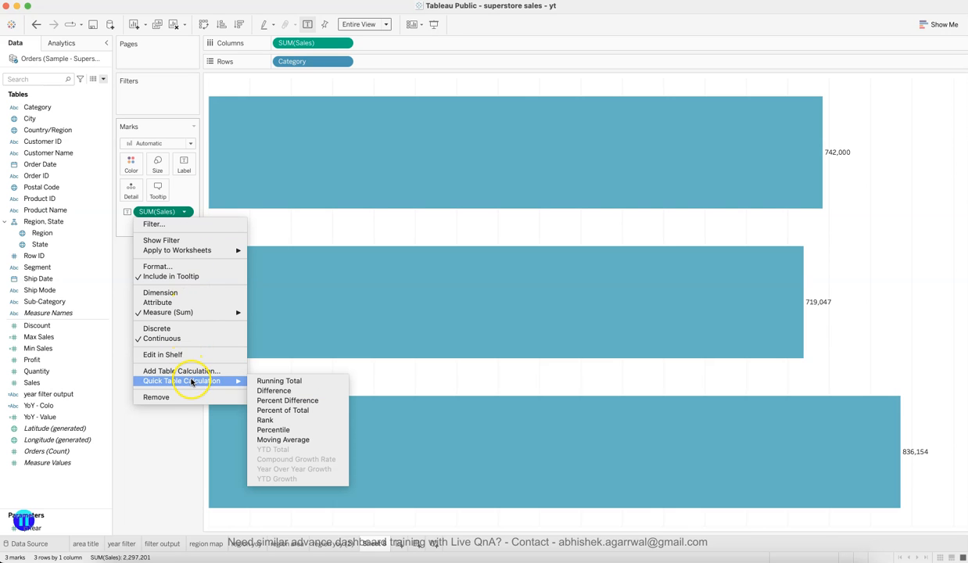
click(285, 409)
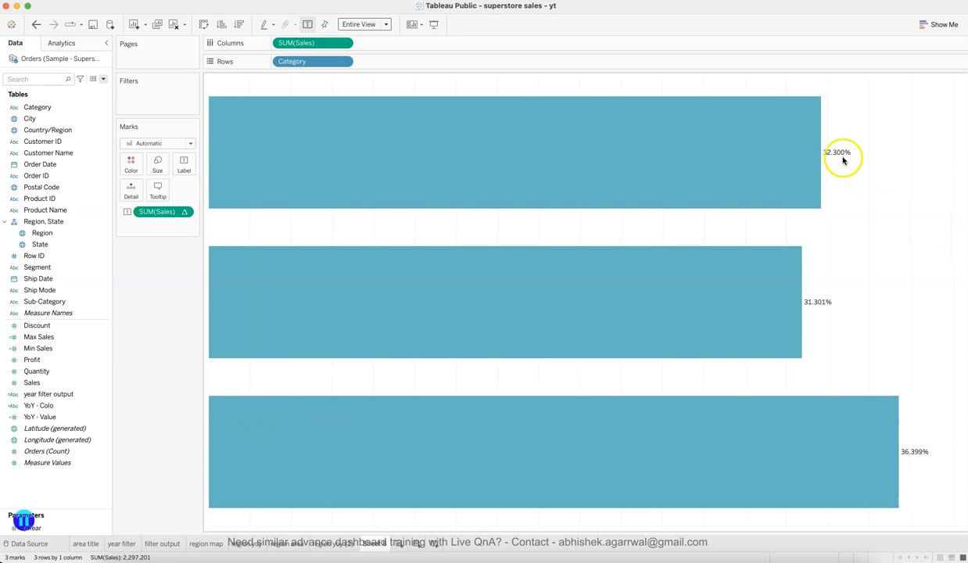
Format the percent-of-total Sales label as a percentage with one decimal place.
click(186, 212)
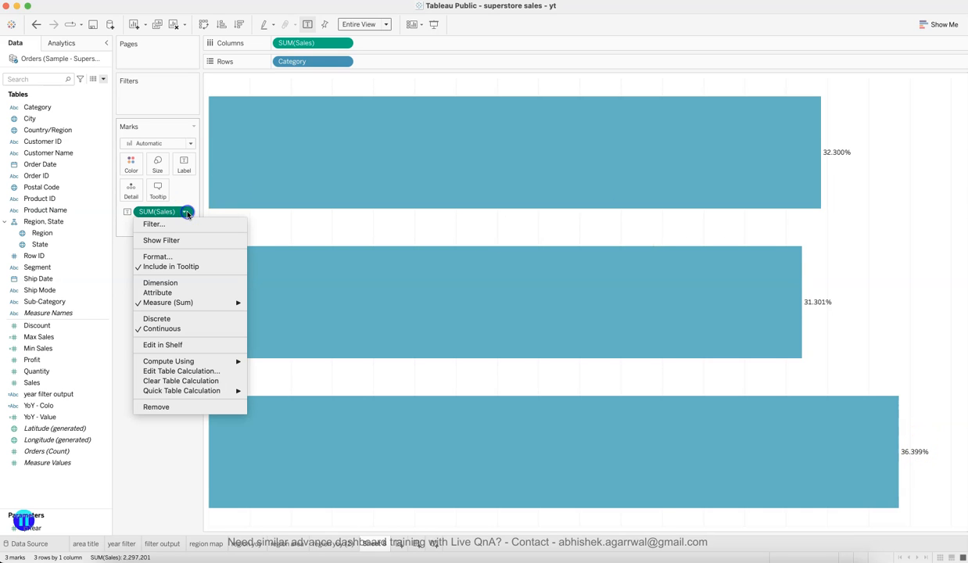
click(174, 257)
click(77, 157)
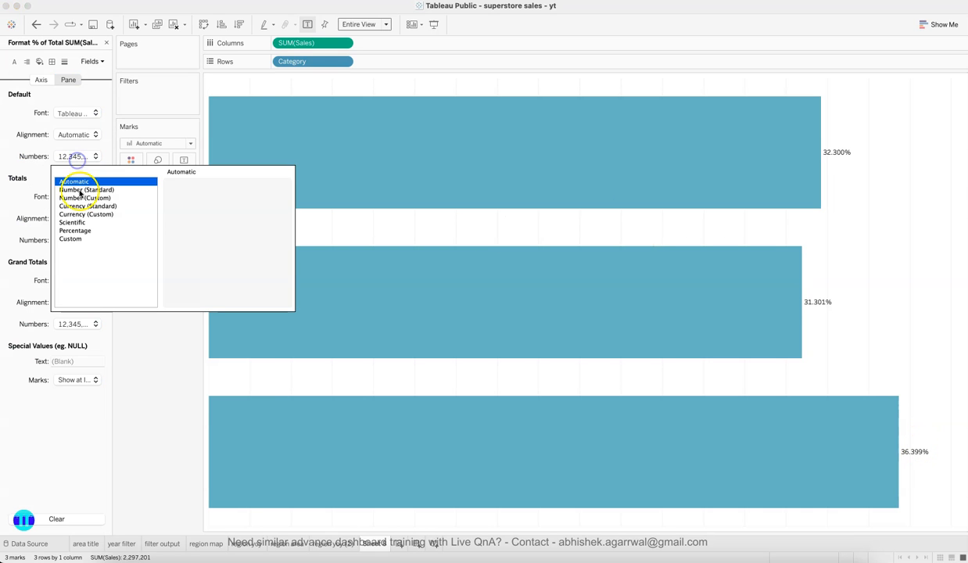
click(86, 228)
click(201, 201)
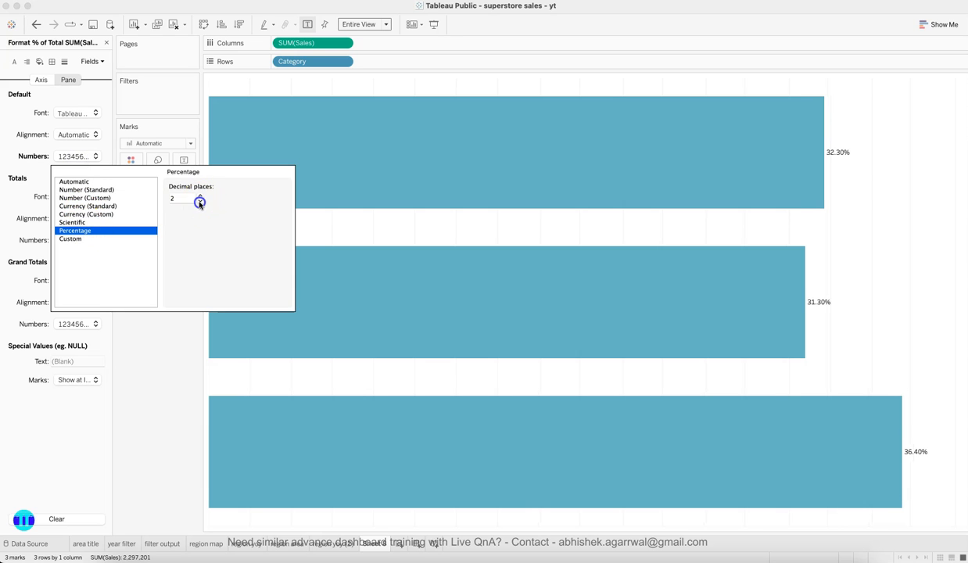
click(147, 369)
click(106, 42)
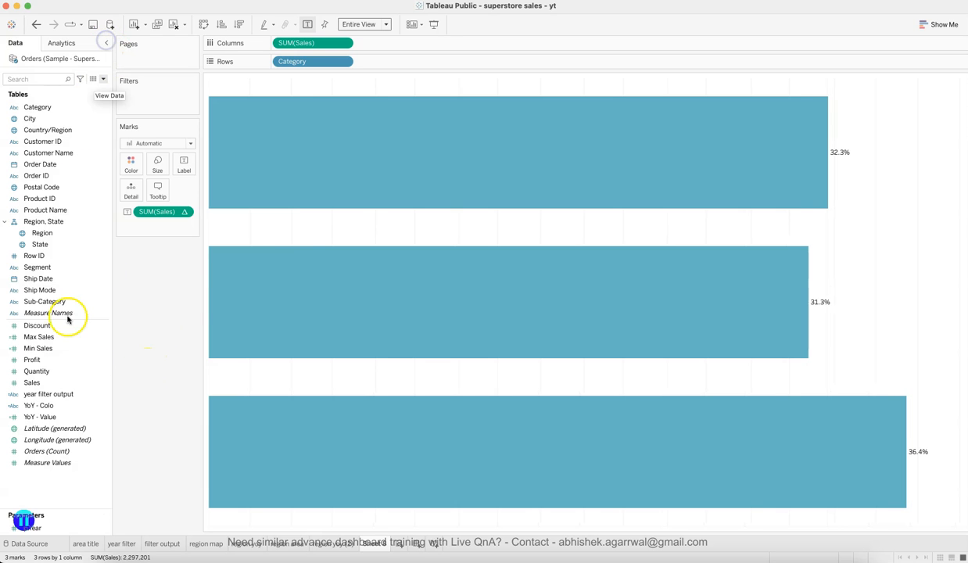
Add Sales as a second bar label, formatted as custom currency with one decimal place in Thousands (K).
drag(55, 382, 181, 150)
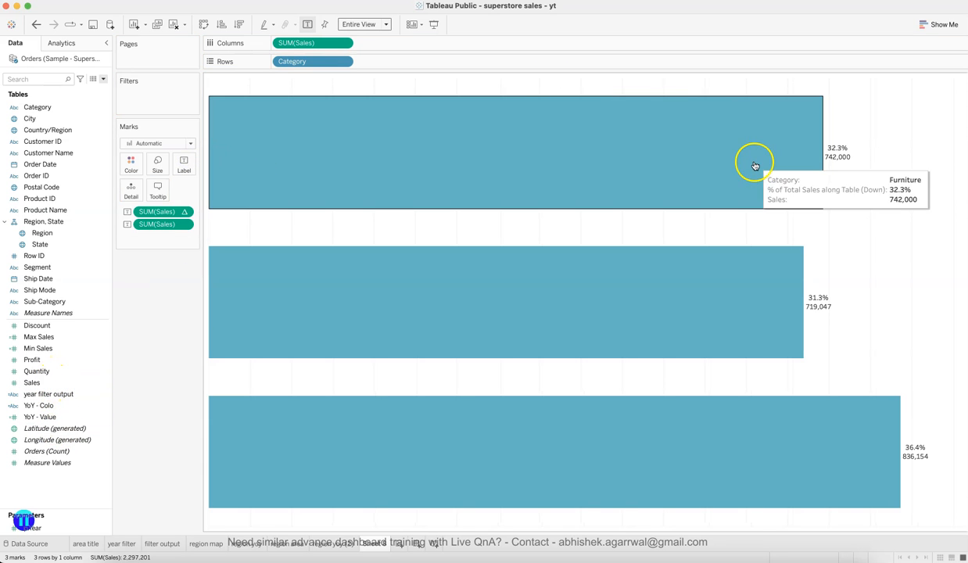
click(182, 227)
click(173, 279)
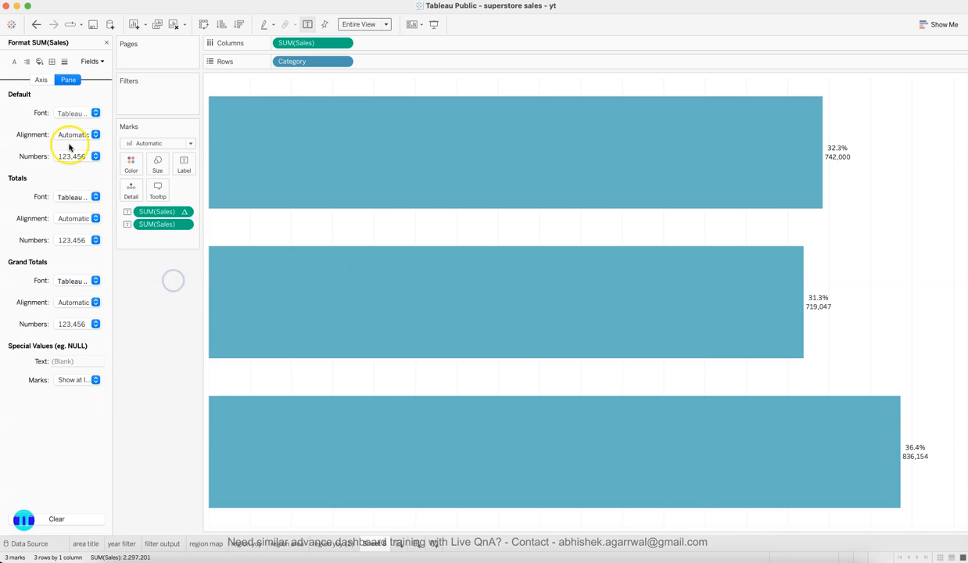
click(75, 156)
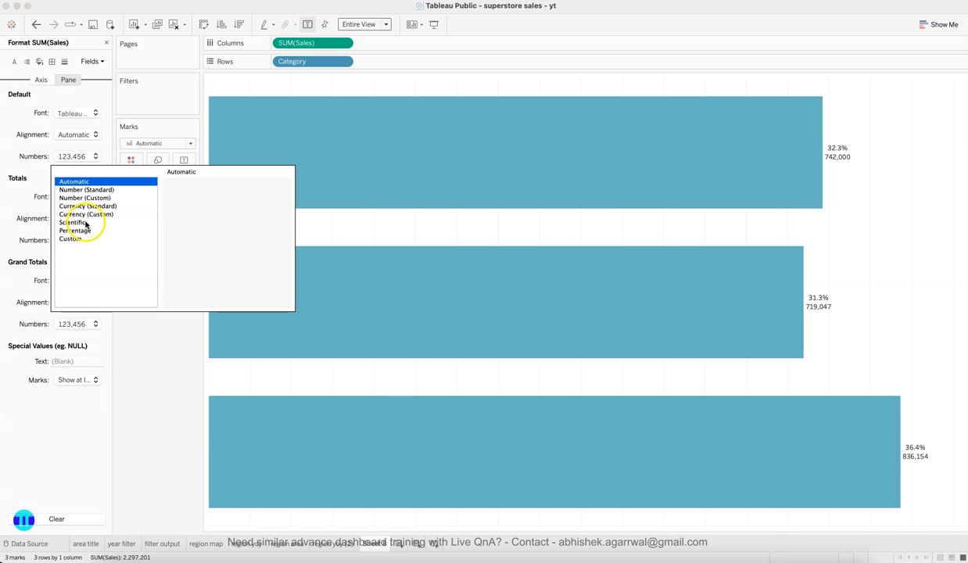
click(87, 215)
click(200, 204)
click(200, 252)
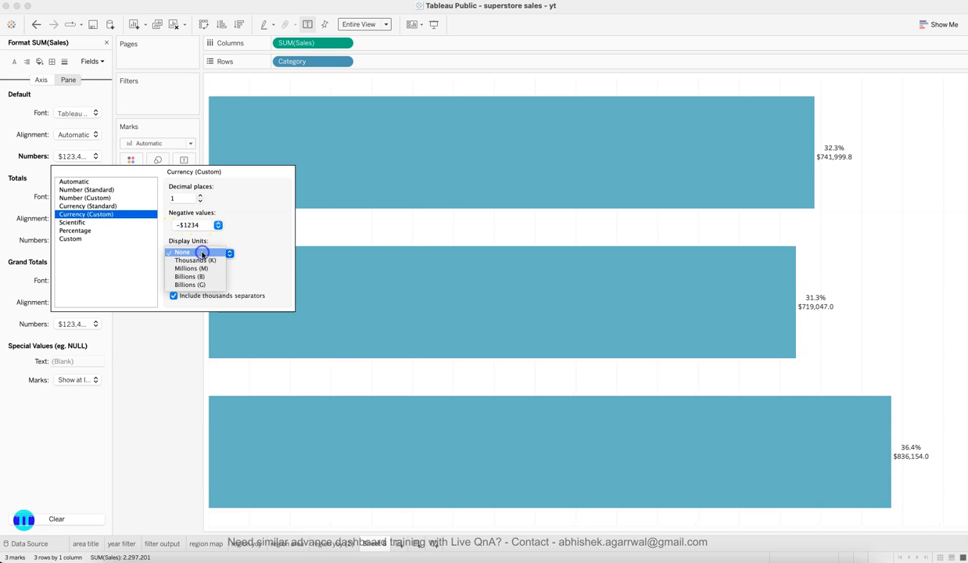
click(201, 260)
click(150, 391)
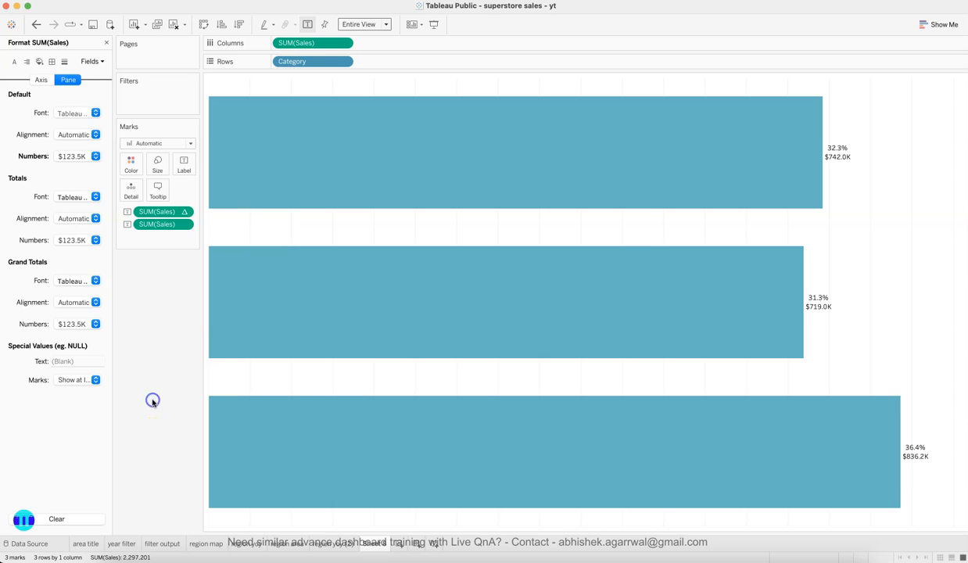
click(105, 44)
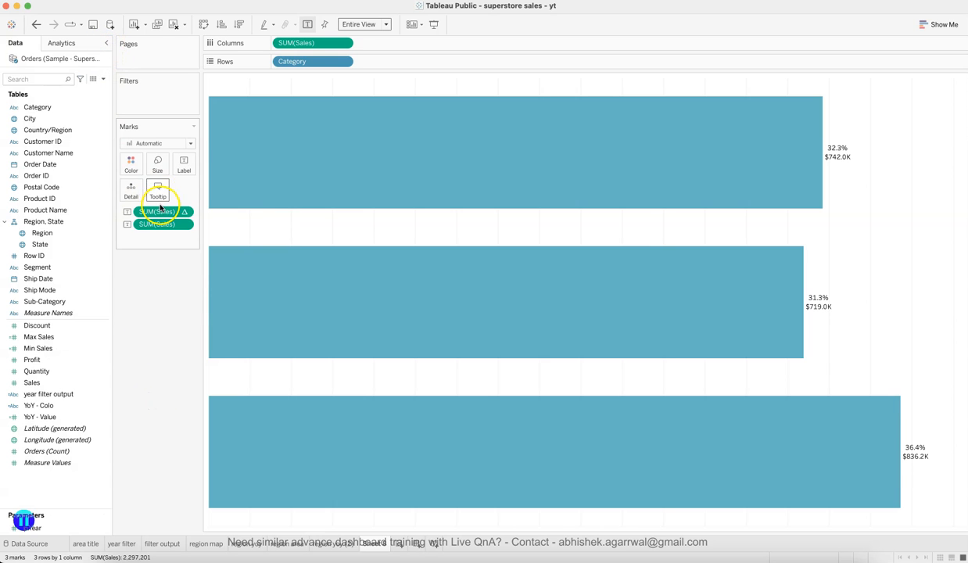
Edit the bar label text to show SUM(Sales) first and % of Total SUM(Sales) in parentheses below, like the reference dashboard.
click(185, 169)
click(285, 220)
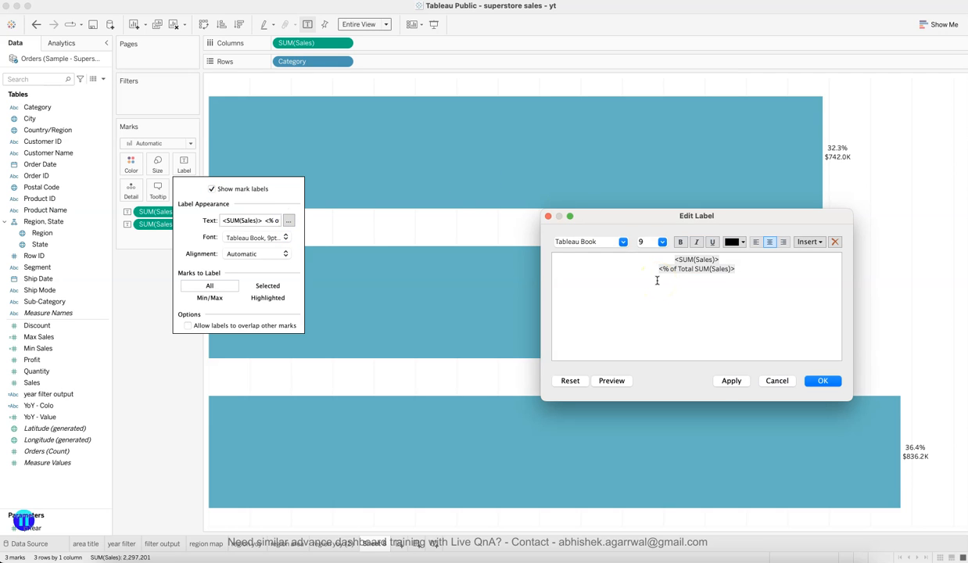
triple_click(656, 280)
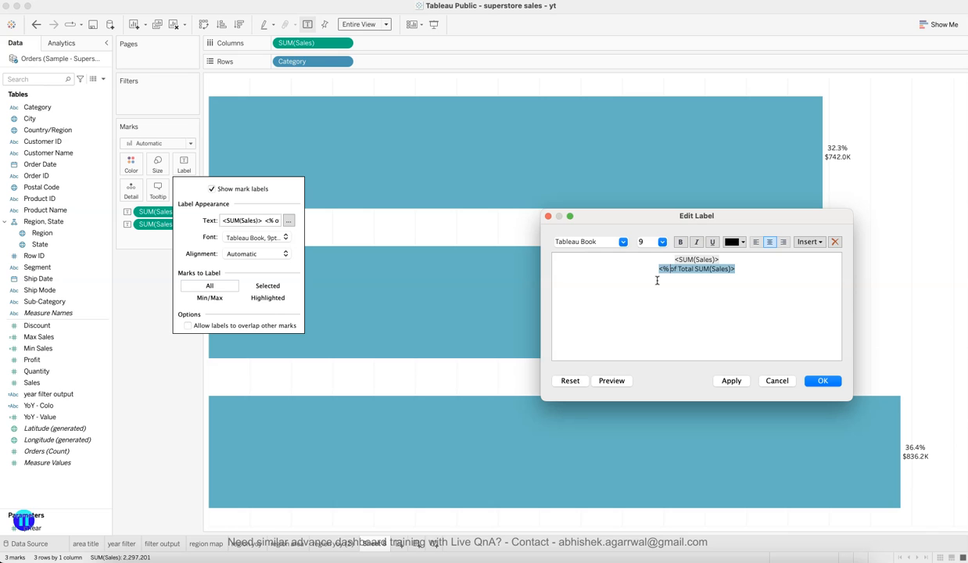
click(657, 280)
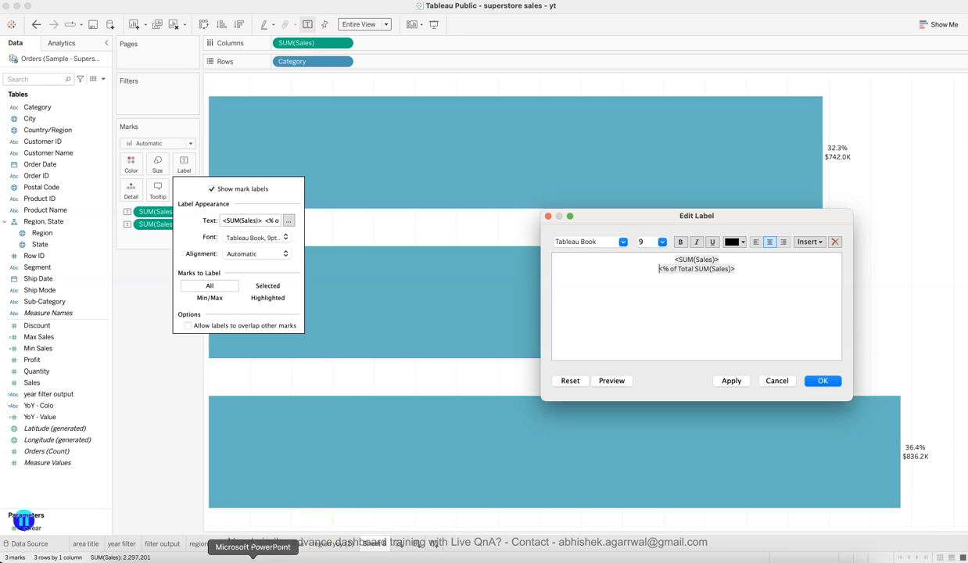
click(299, 557)
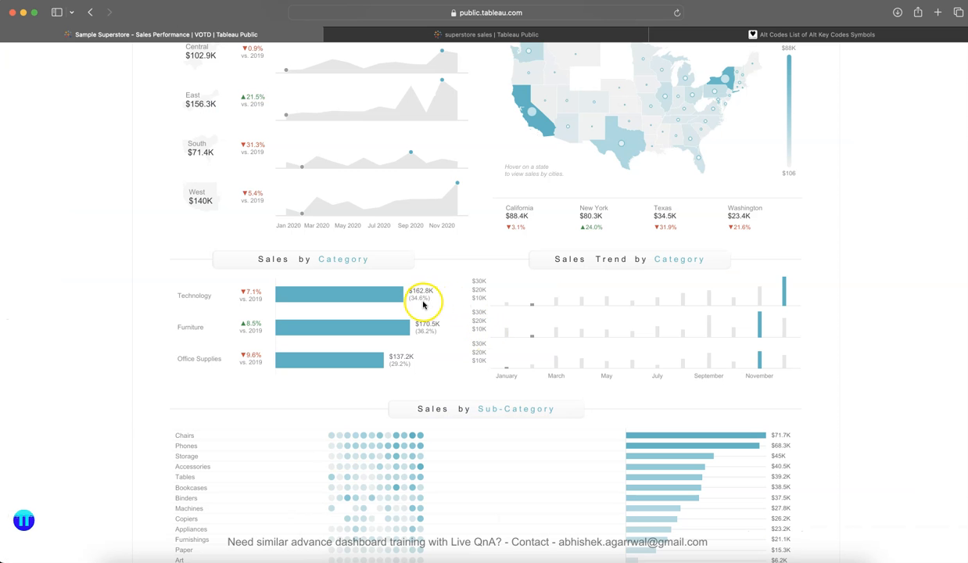
key(super+Tab)
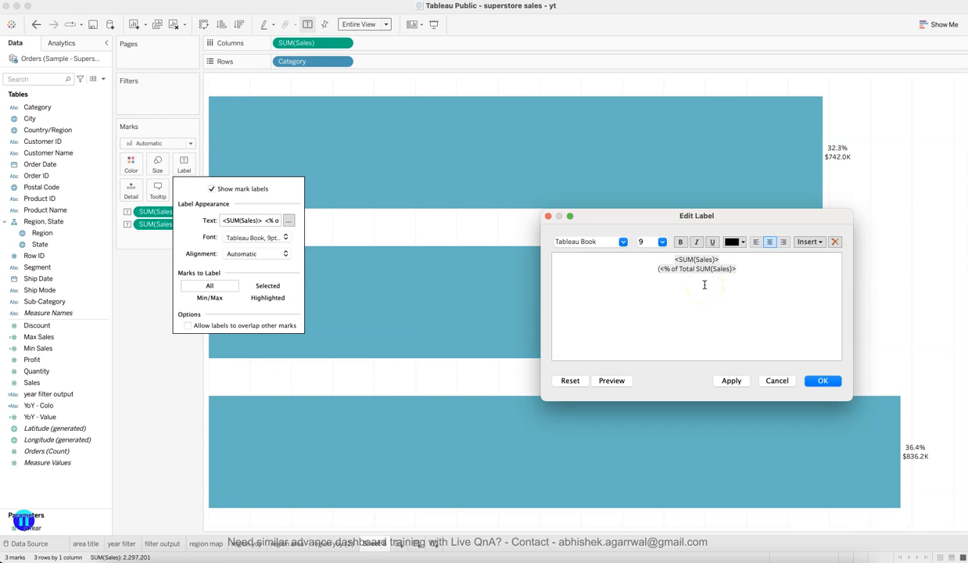
click(730, 381)
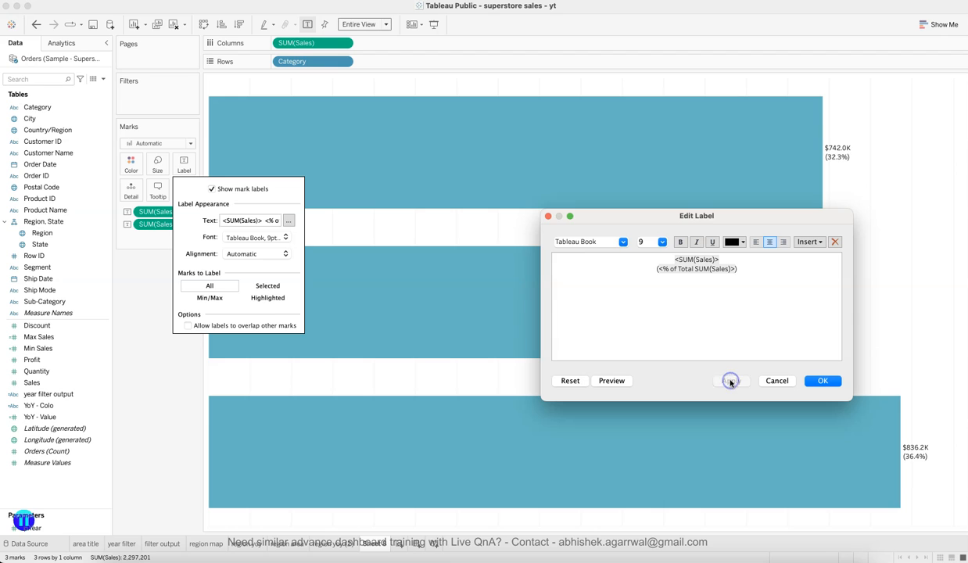
Change the colour of the whole bar label text to gray and accept the label edits.
key(super+a)
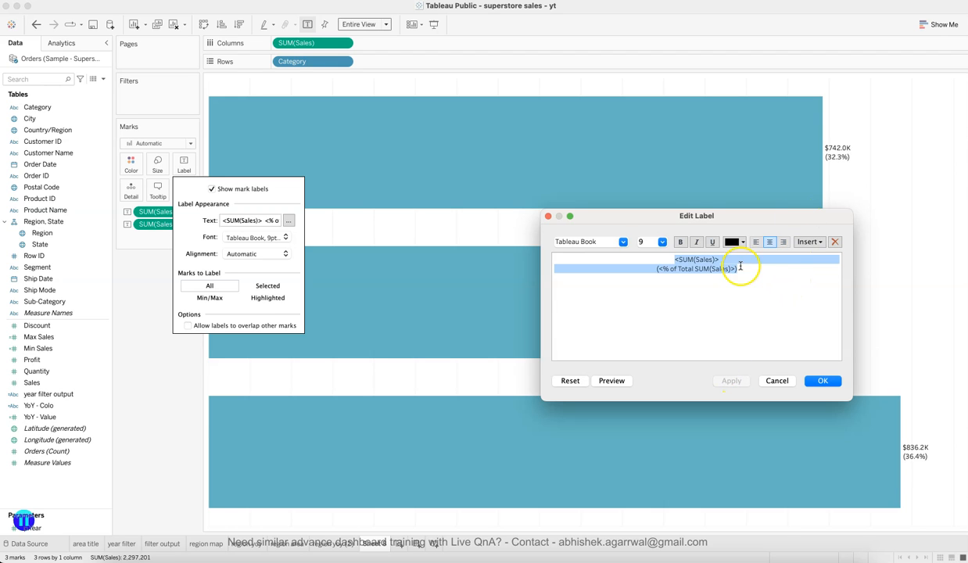
click(741, 245)
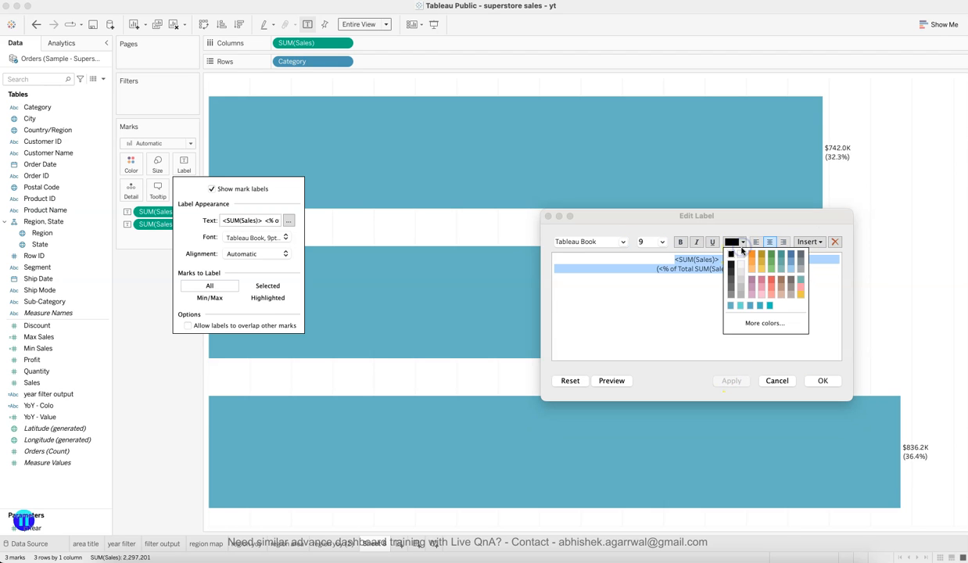
click(731, 286)
click(735, 381)
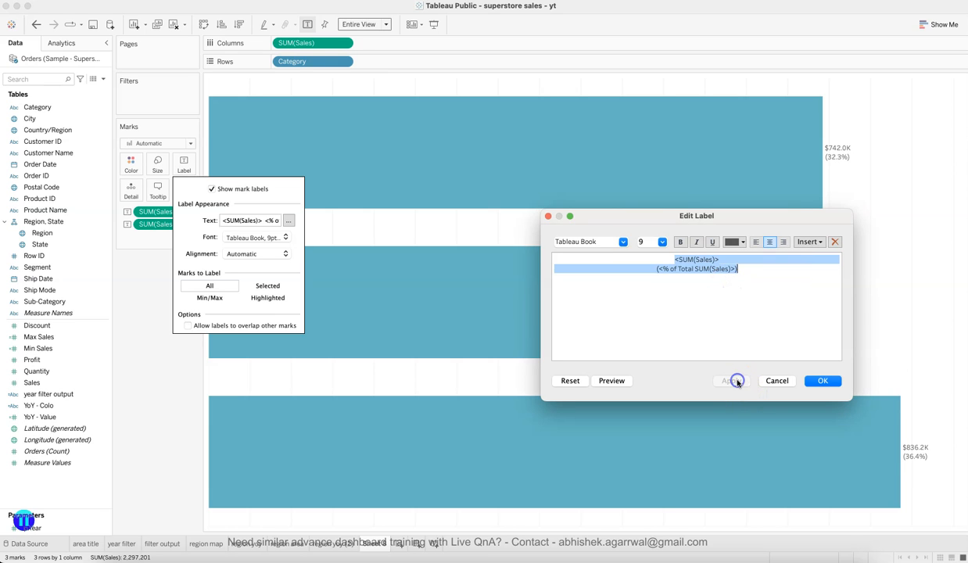
click(737, 245)
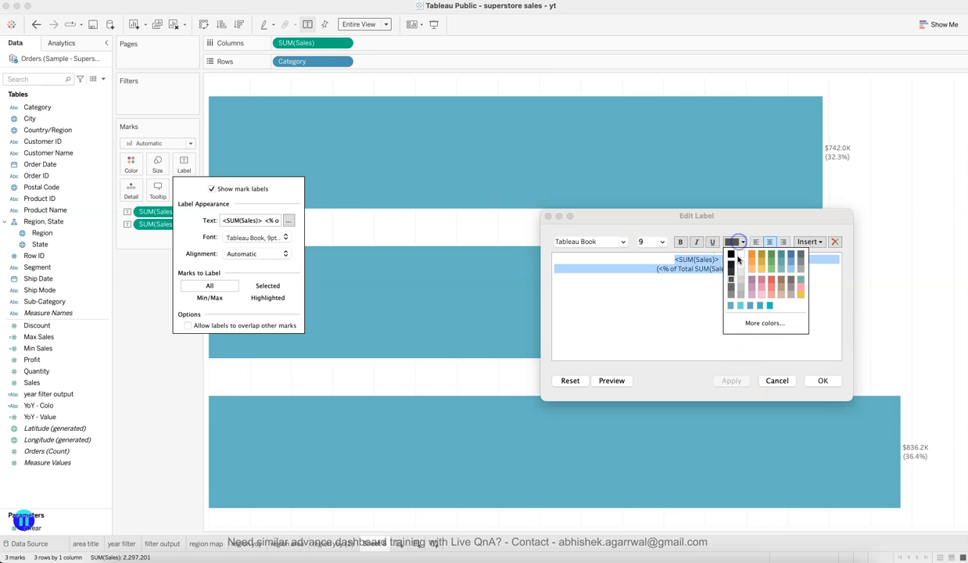
click(708, 277)
click(733, 381)
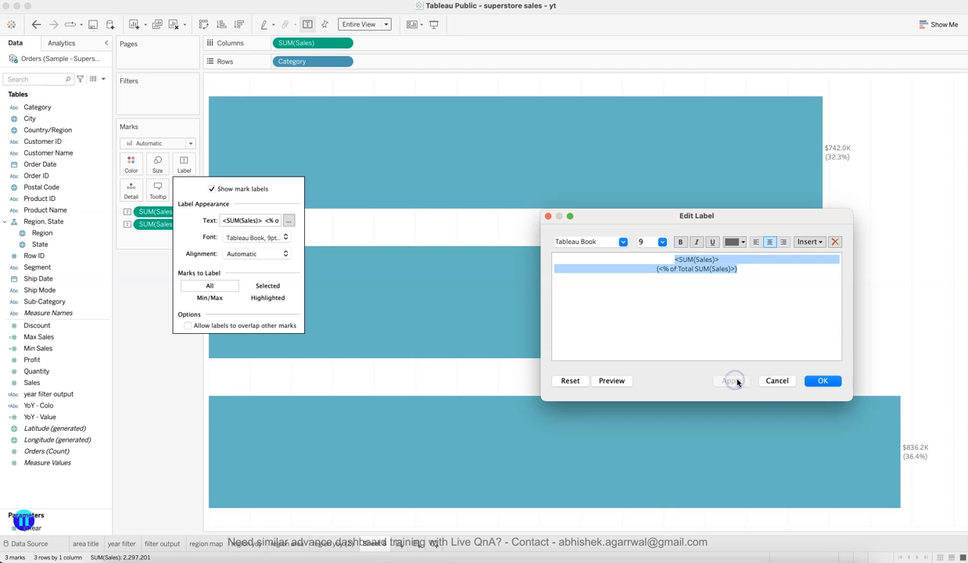
click(821, 382)
click(894, 298)
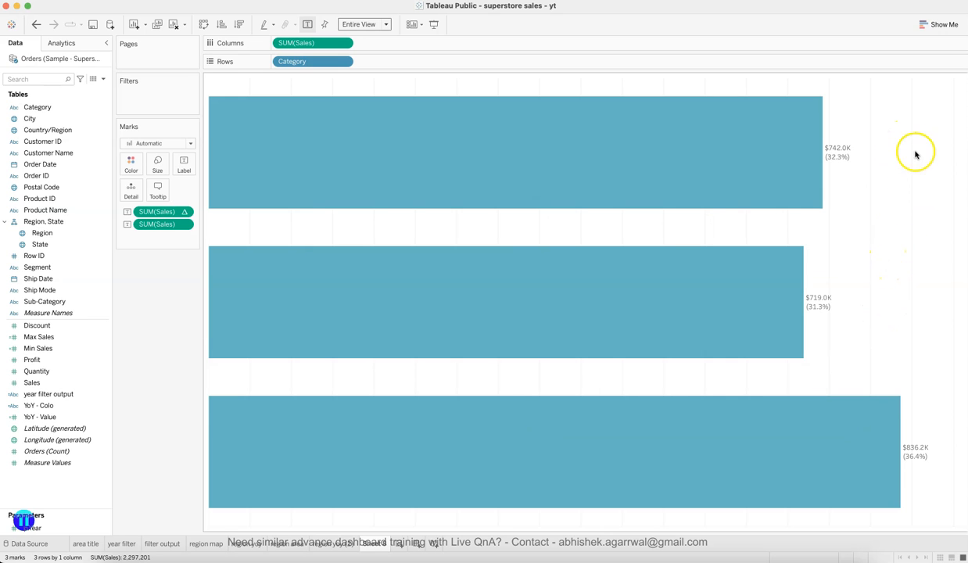
Open the line formatting options for the category bar chart's columns.
right_click(914, 310)
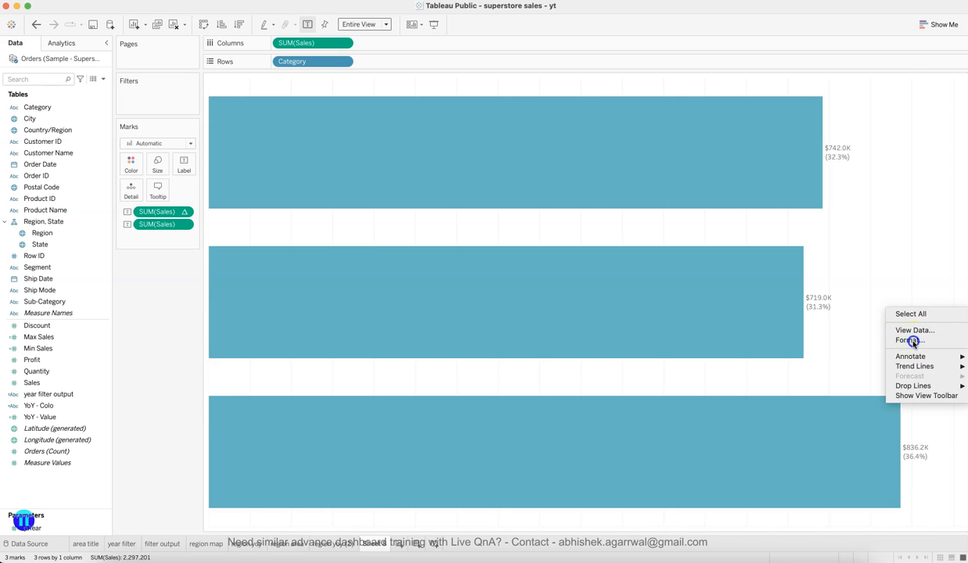
click(912, 341)
click(65, 61)
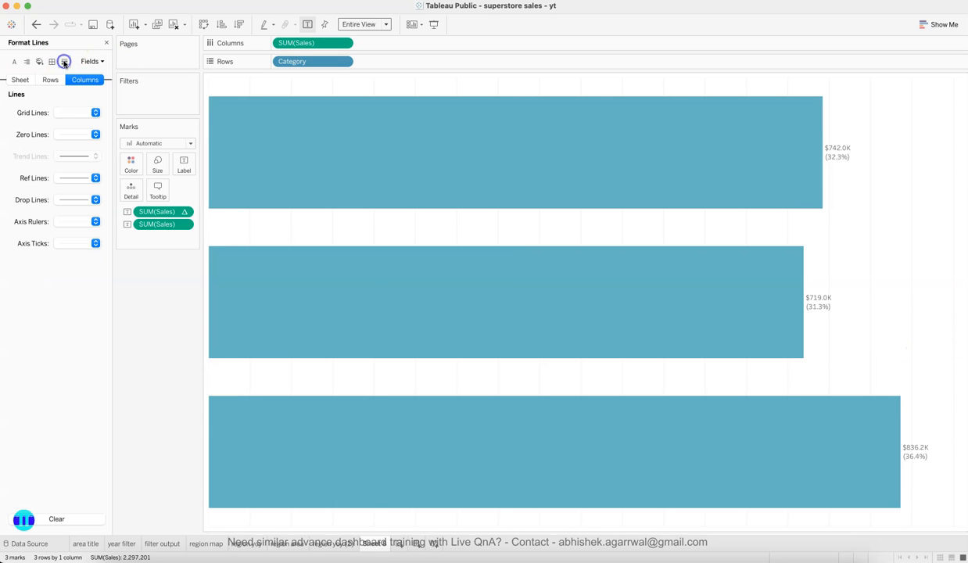
Set the column grid lines of the category bar chart to None and close the line formatting.
click(78, 113)
click(80, 129)
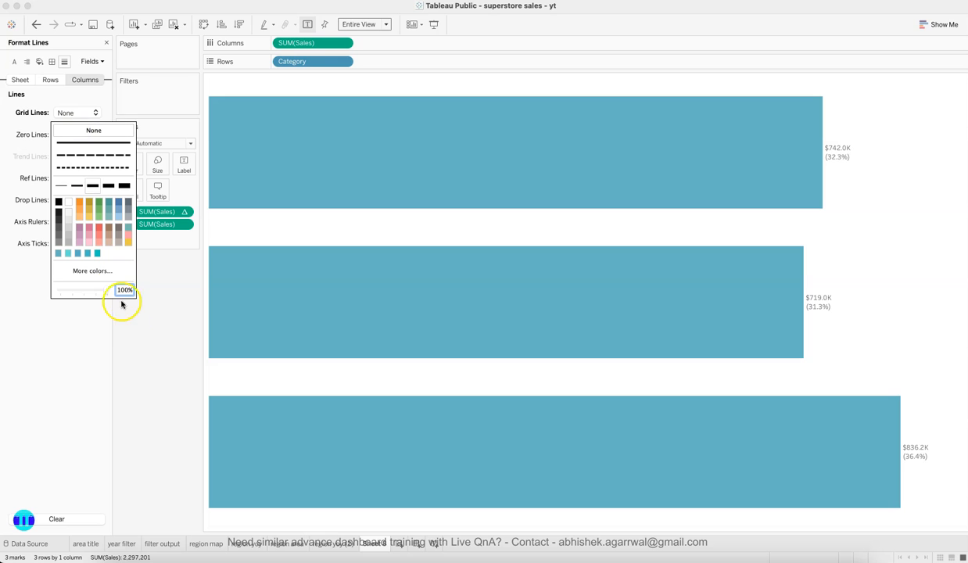
click(139, 332)
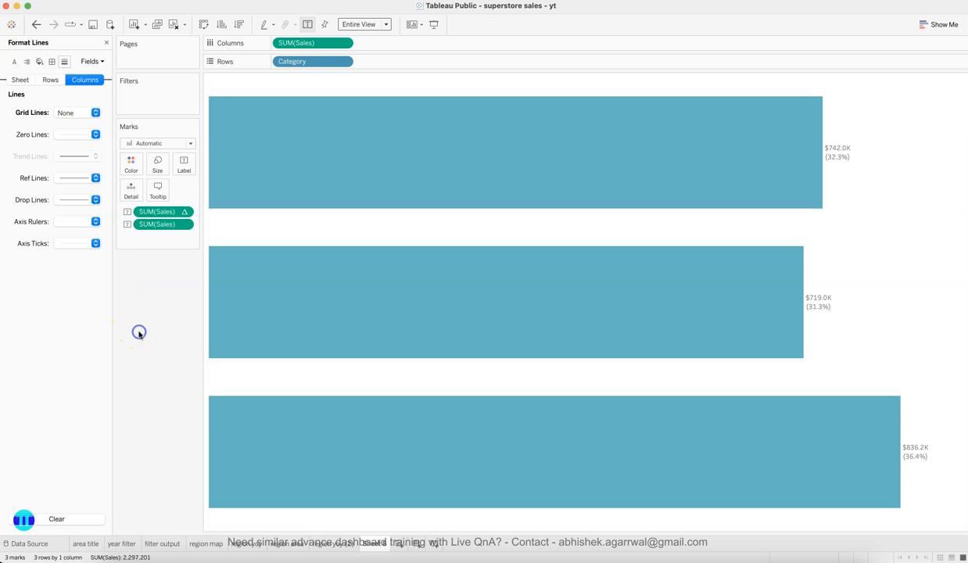
click(106, 42)
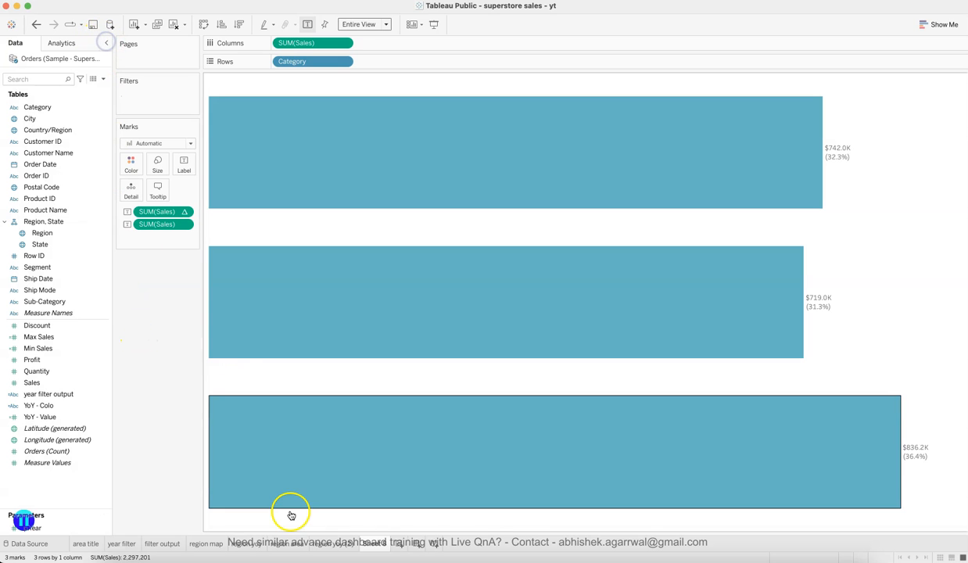
Rename the category year-over-year sheet as cat yoy and the category sales bar sheet as cat bar.
click(342, 543)
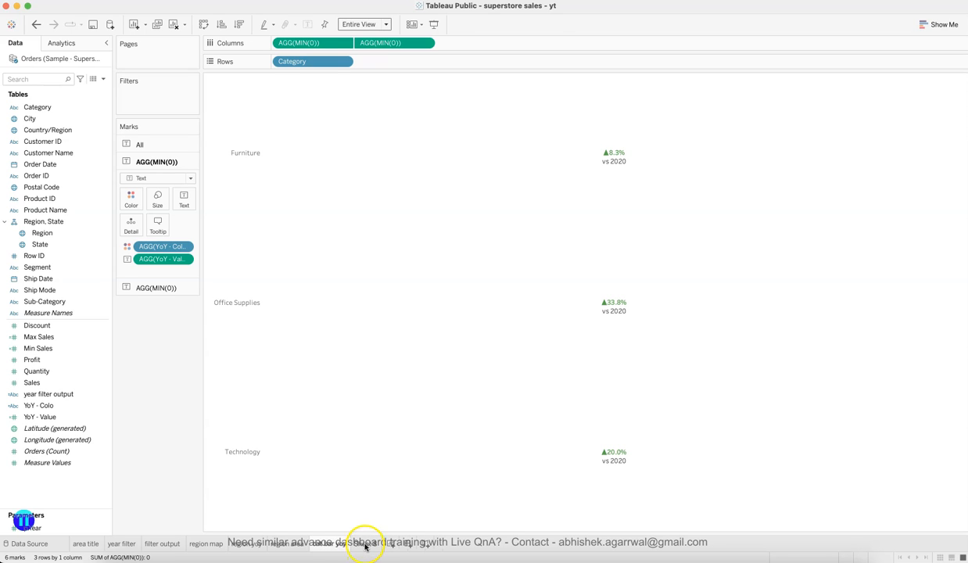
click(364, 543)
click(336, 545)
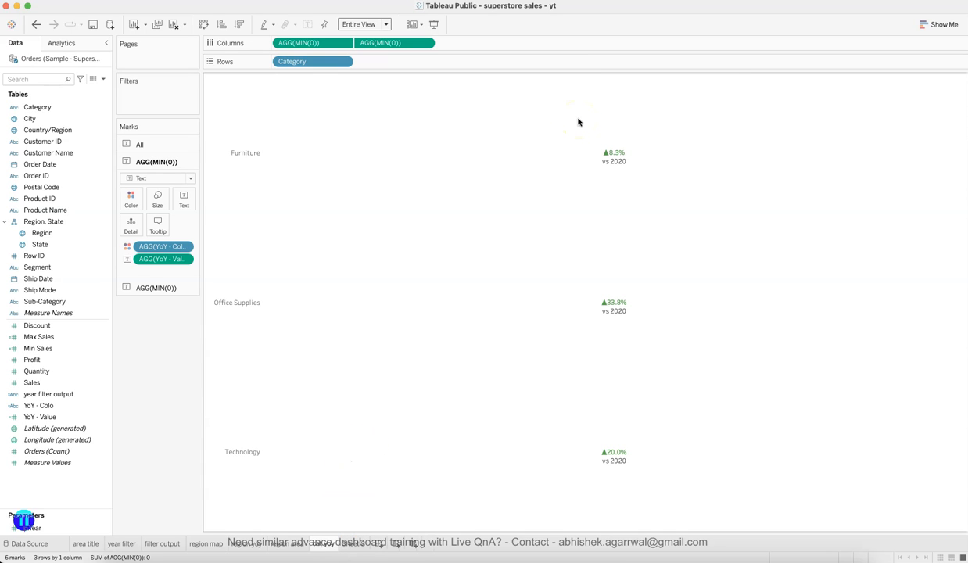
click(360, 545)
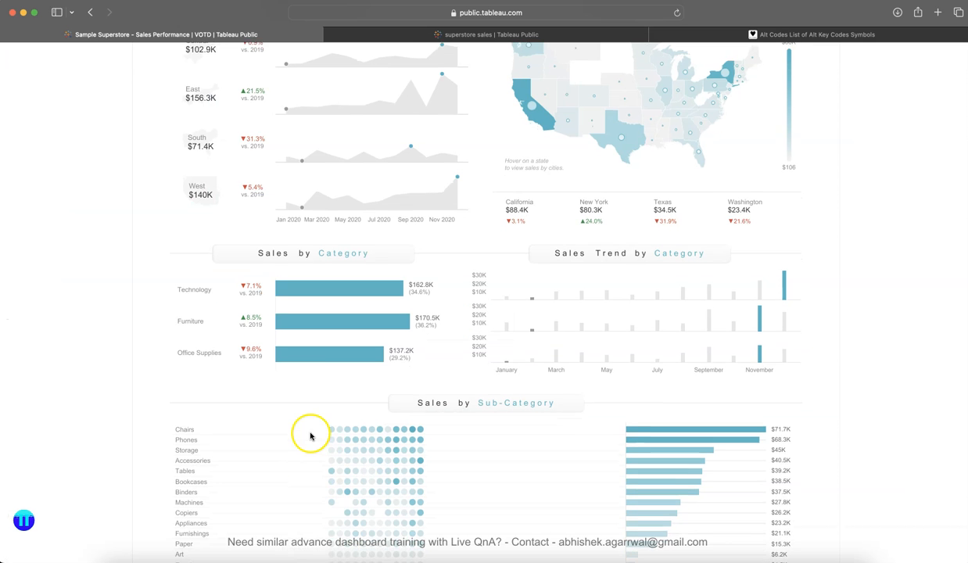
Switch to the browser and examine the Sales by Segment and Sales Trend by Category charts on the reference dashboard.
scroll(309, 435, down, 10)
scroll(310, 435, down, 1)
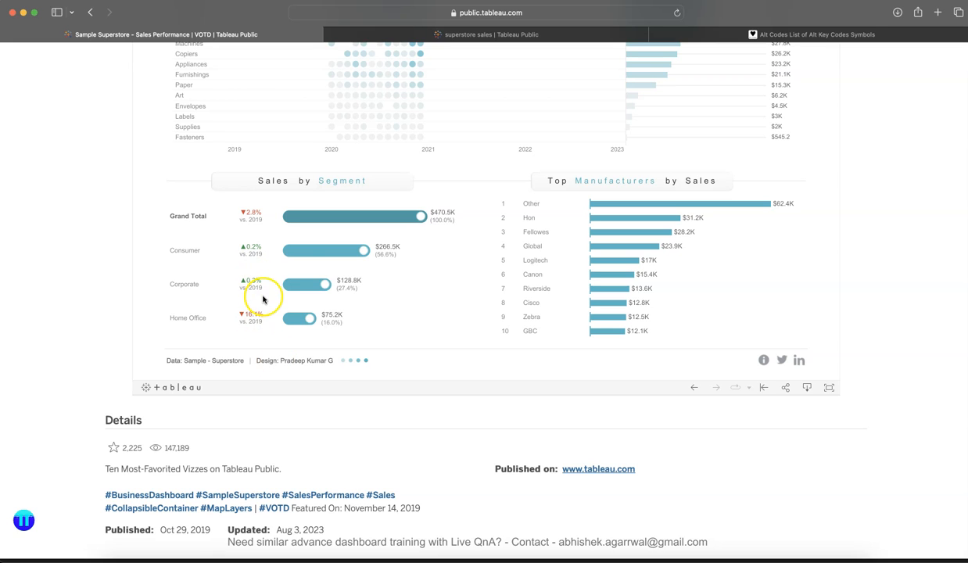
mouse_move(425, 220)
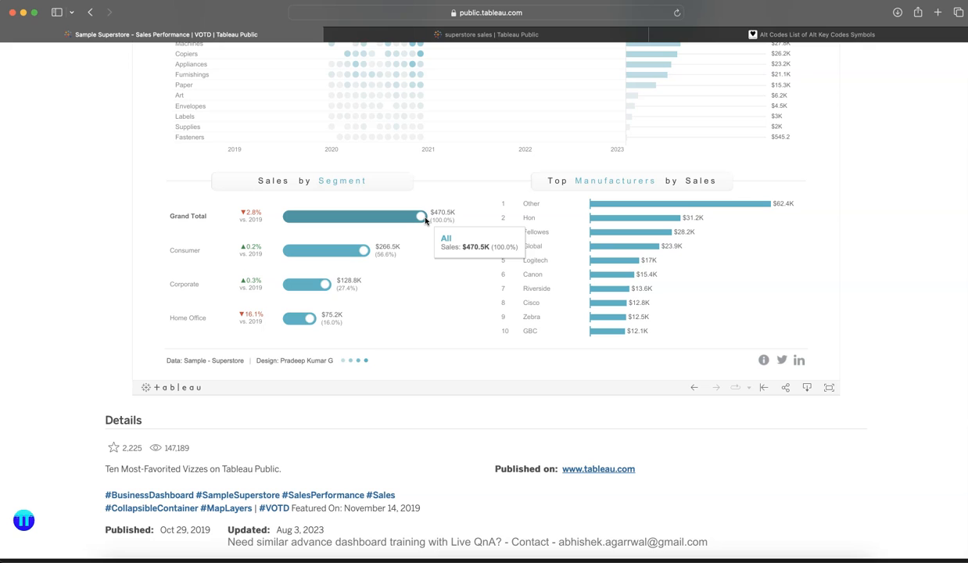
click(416, 239)
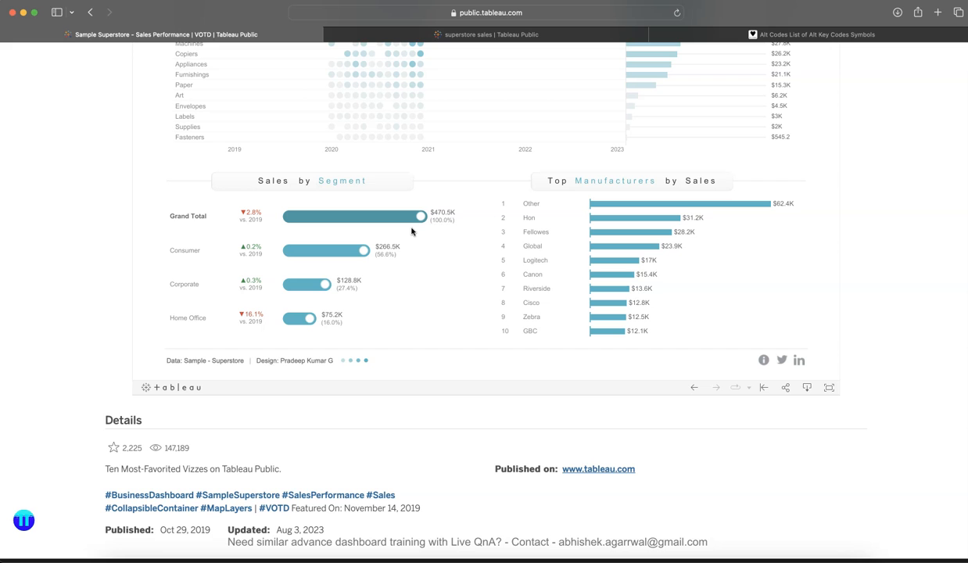
scroll(412, 232, up, 10)
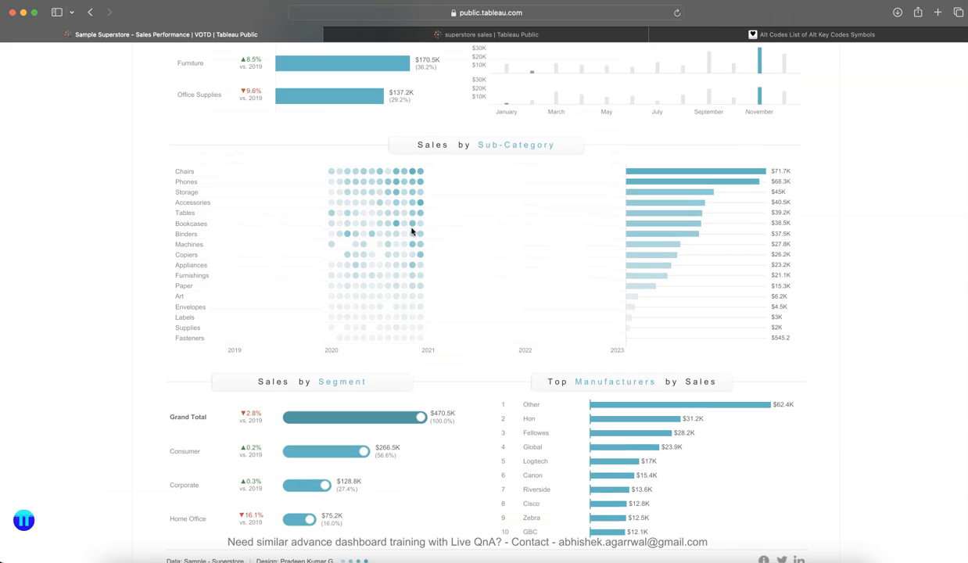
scroll(294, 226, down, 8)
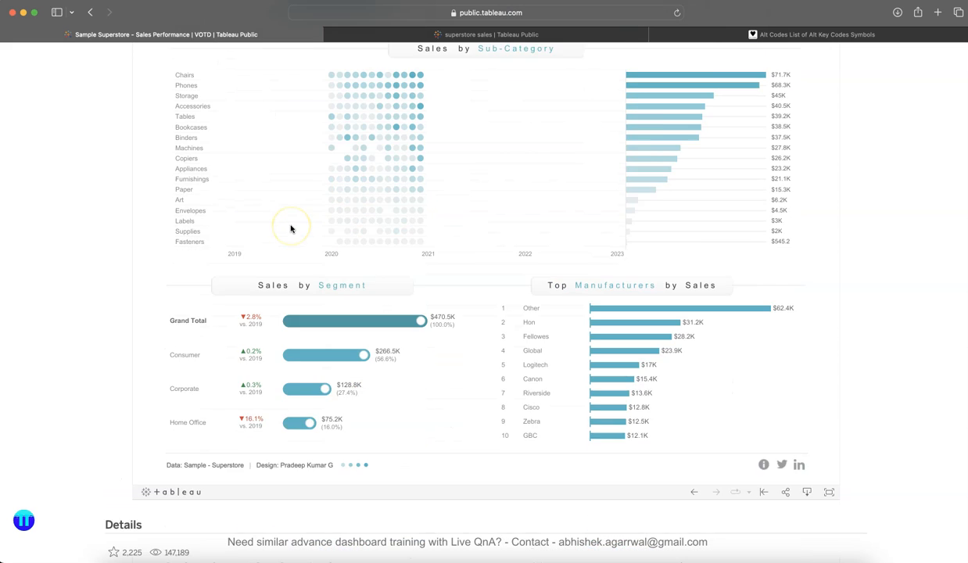
click(320, 329)
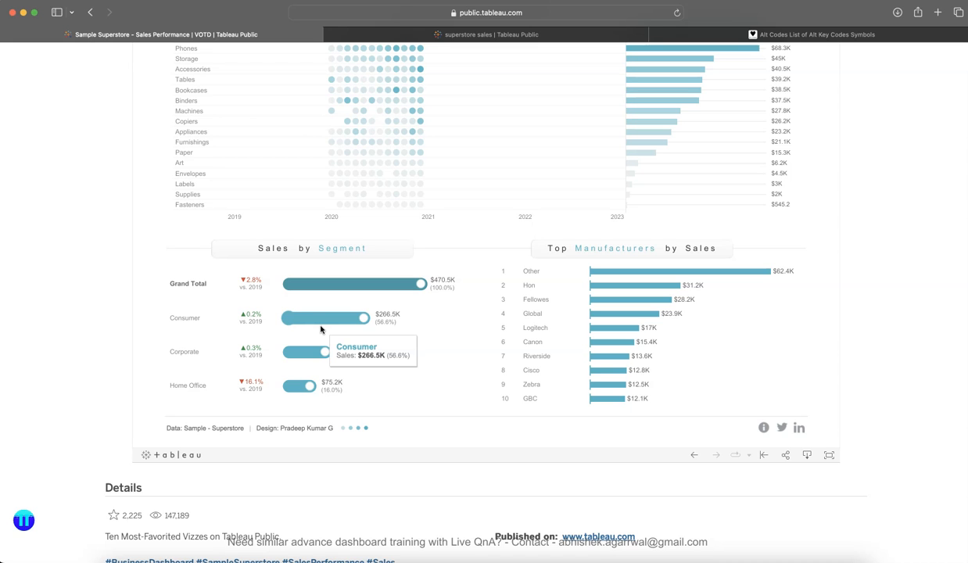
scroll(320, 329, up, 1)
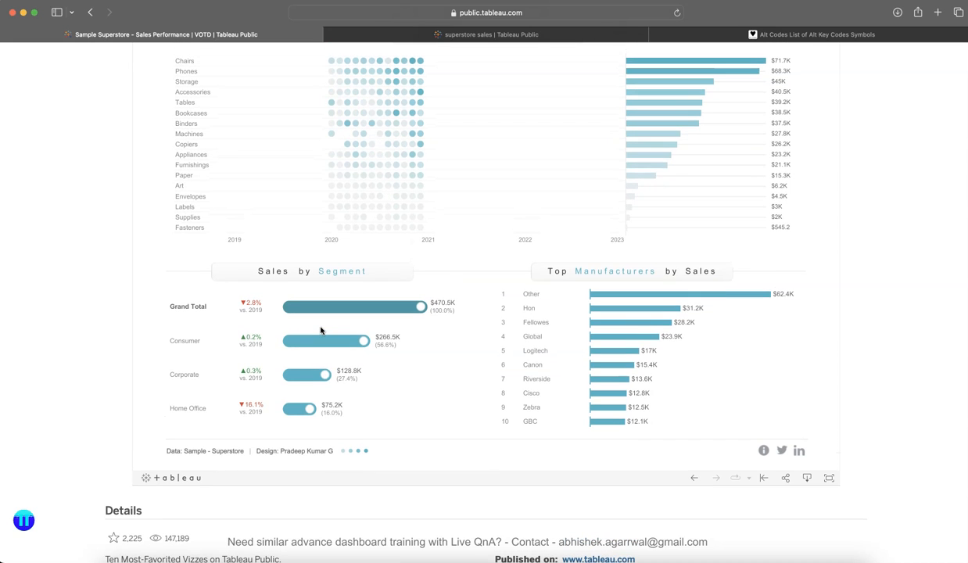
scroll(60, 395, up, 10)
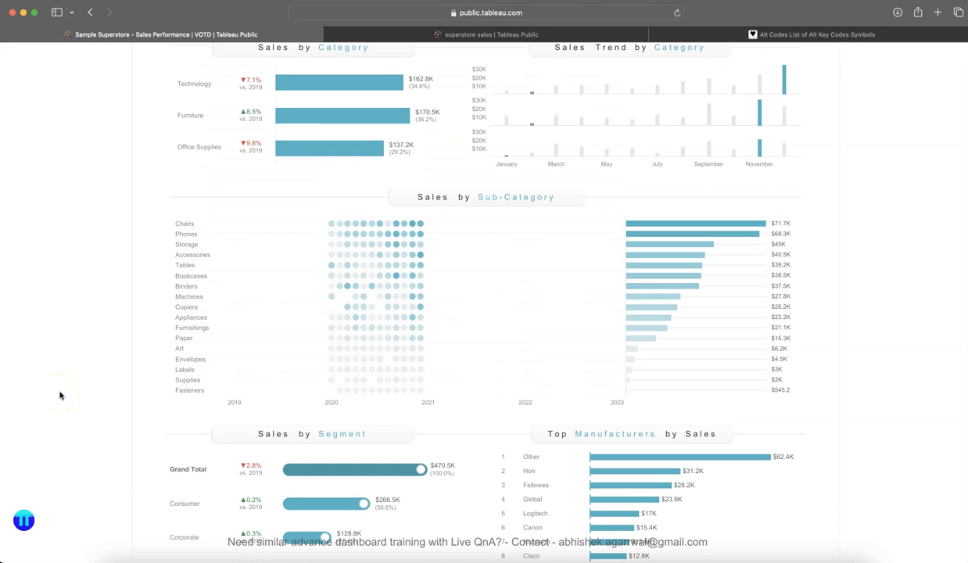
scroll(59, 395, up, 9)
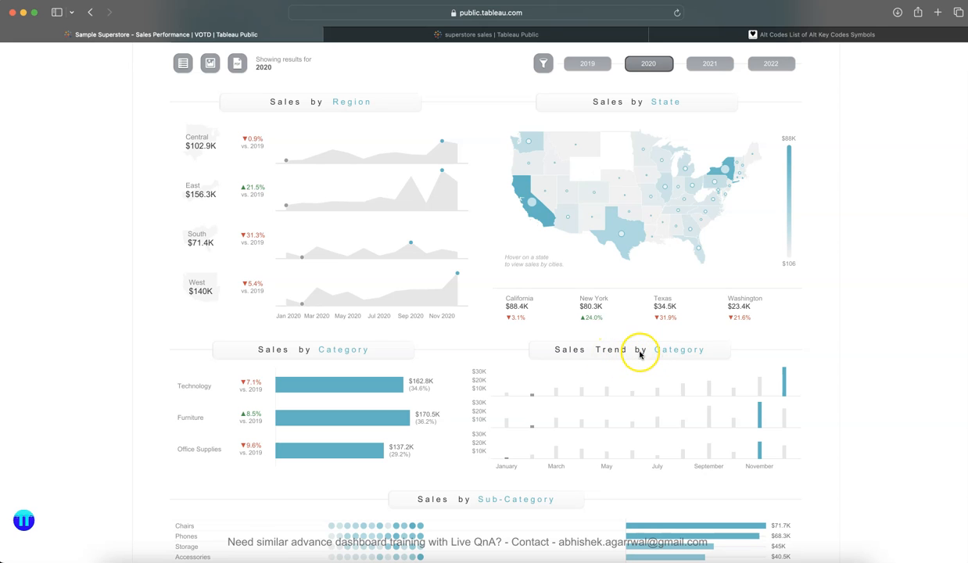
scroll(640, 354, down, 1)
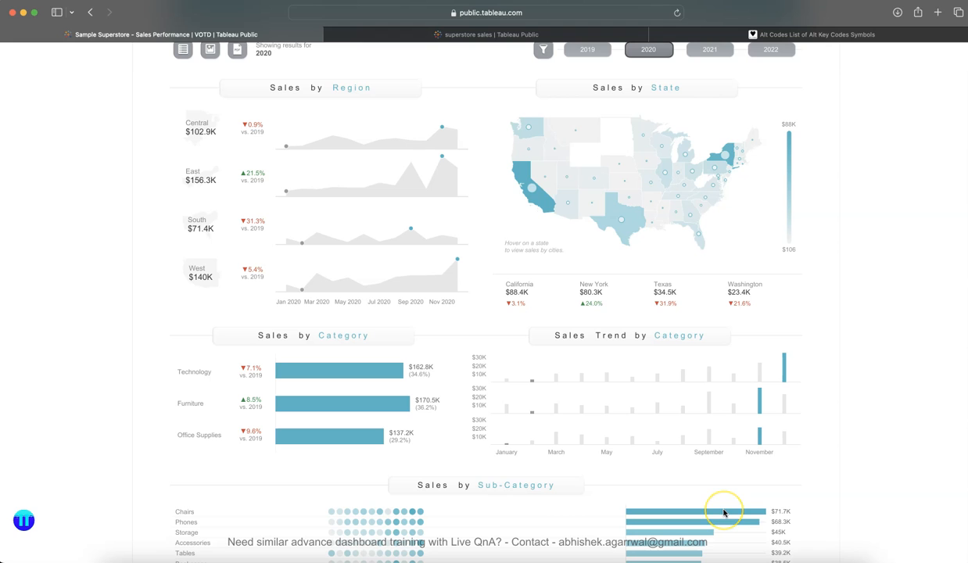
mouse_move(723, 512)
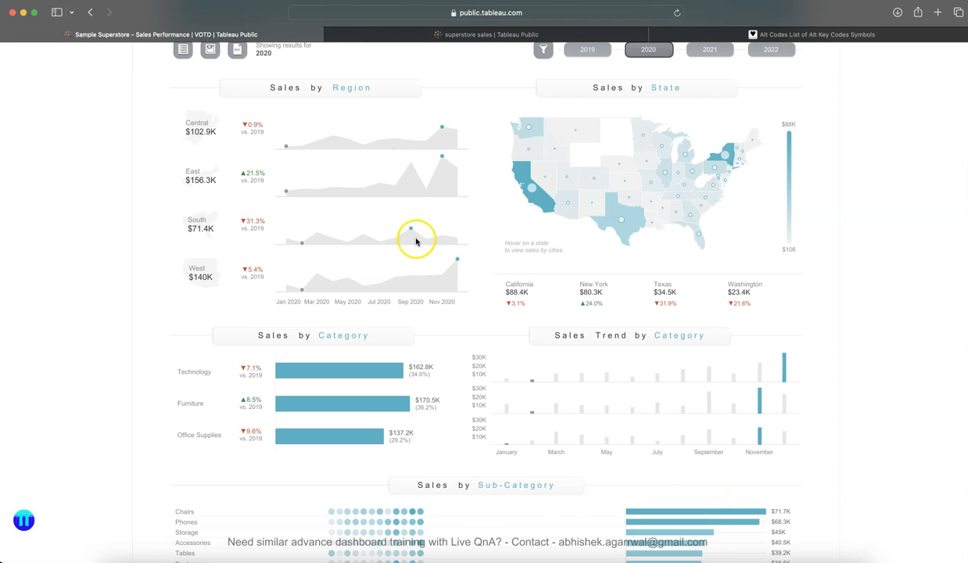
Switch back to Tableau Public and create a new worksheet named cat bar trend.
click(756, 557)
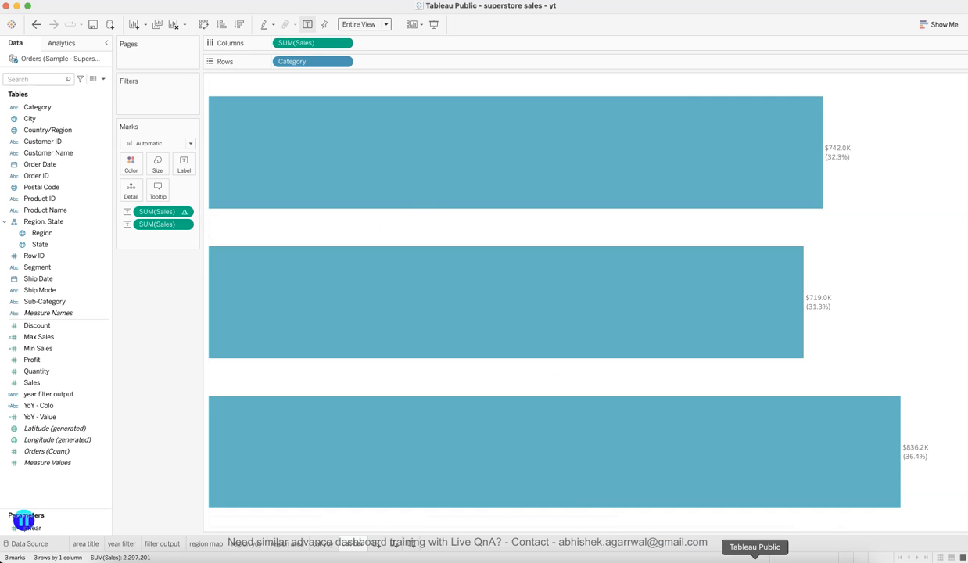
click(379, 545)
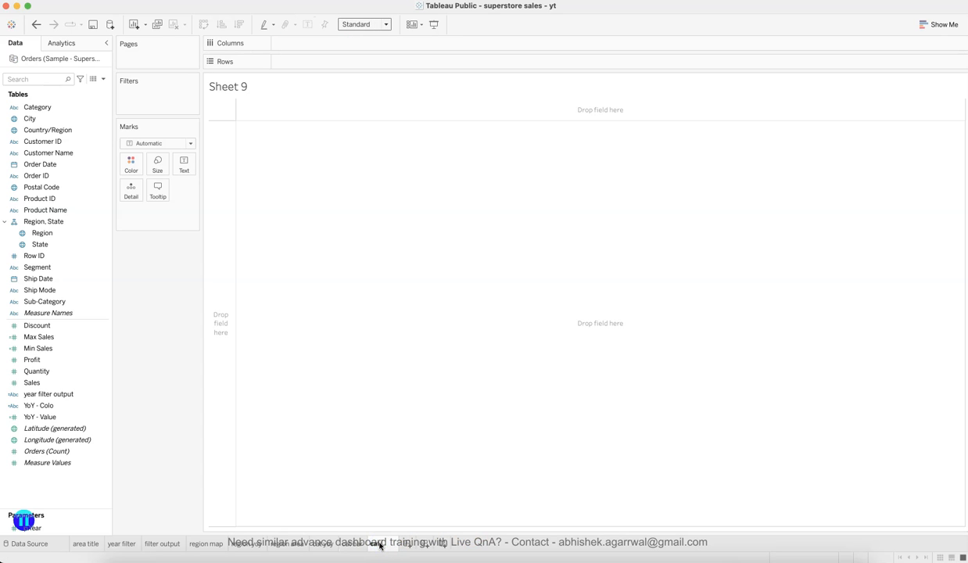
click(544, 422)
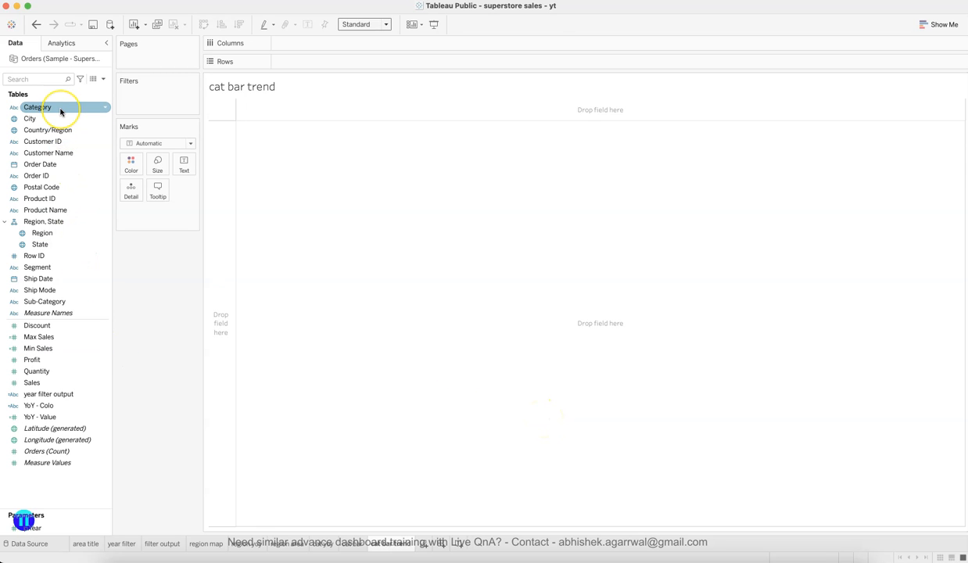
Place Category and Sales on Rows and Order Date on Columns.
drag(61, 110, 301, 58)
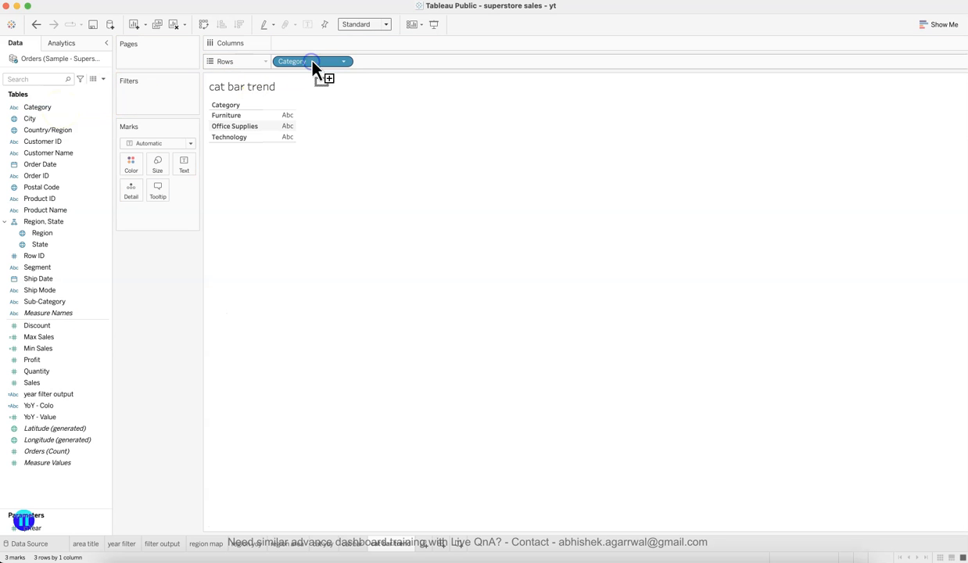
drag(79, 383, 445, 60)
drag(57, 164, 314, 43)
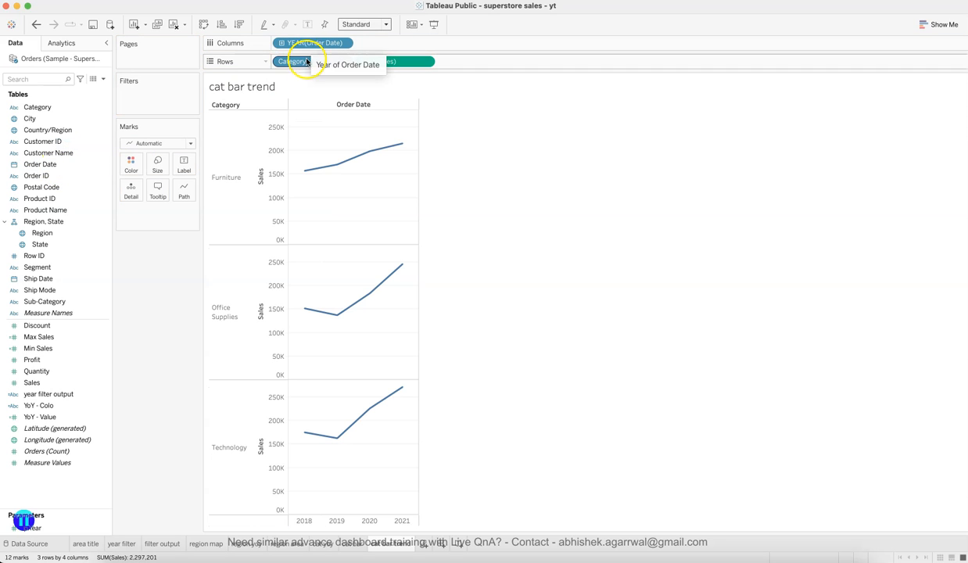
Change the mark type to Bar and set Order Date to continuous Month.
click(170, 144)
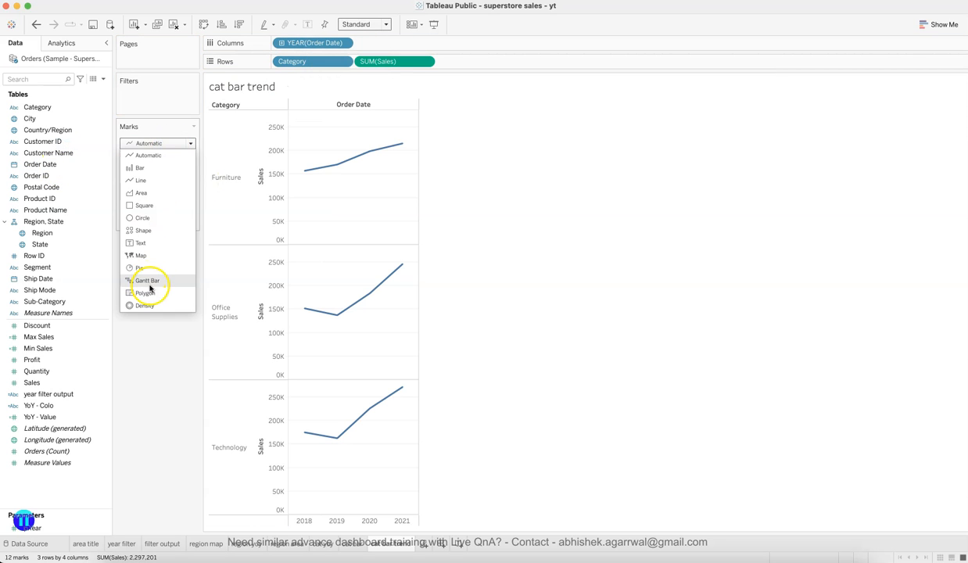
click(150, 174)
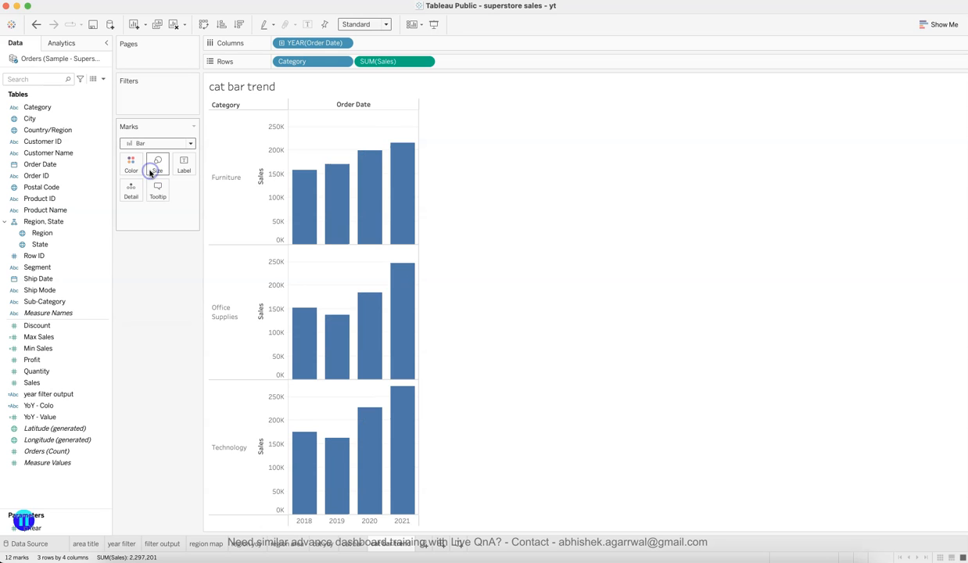
click(342, 43)
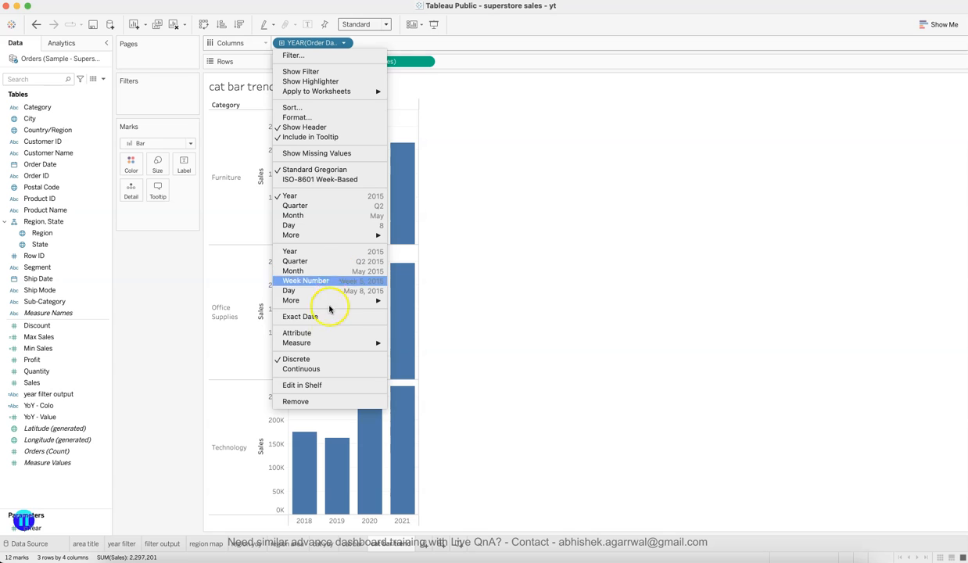
click(321, 271)
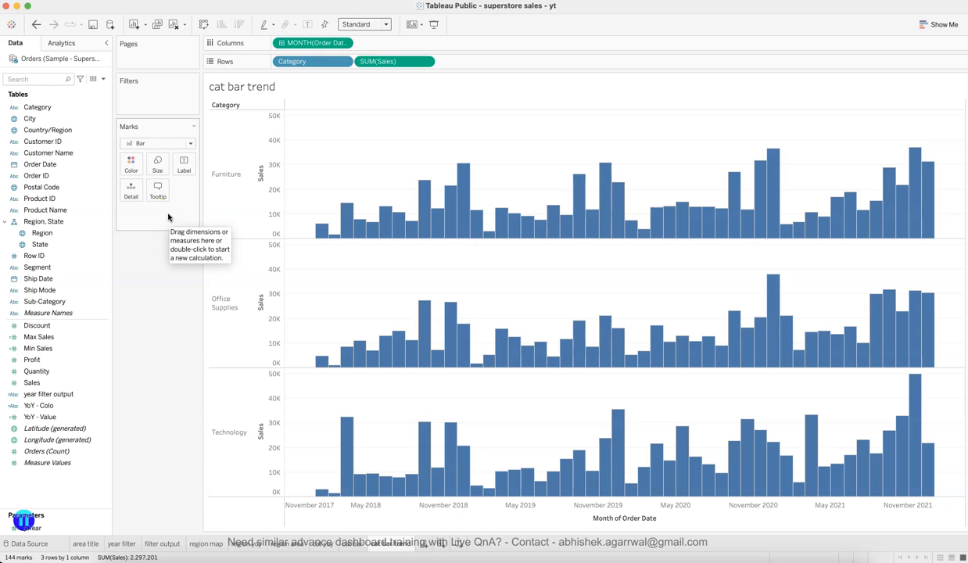
Add Measure Values to Rows after SUM(Sales) and remove every measure from it except Max Sales and Min Sales.
drag(62, 463, 486, 76)
drag(152, 401, 149, 454)
drag(162, 392, 162, 443)
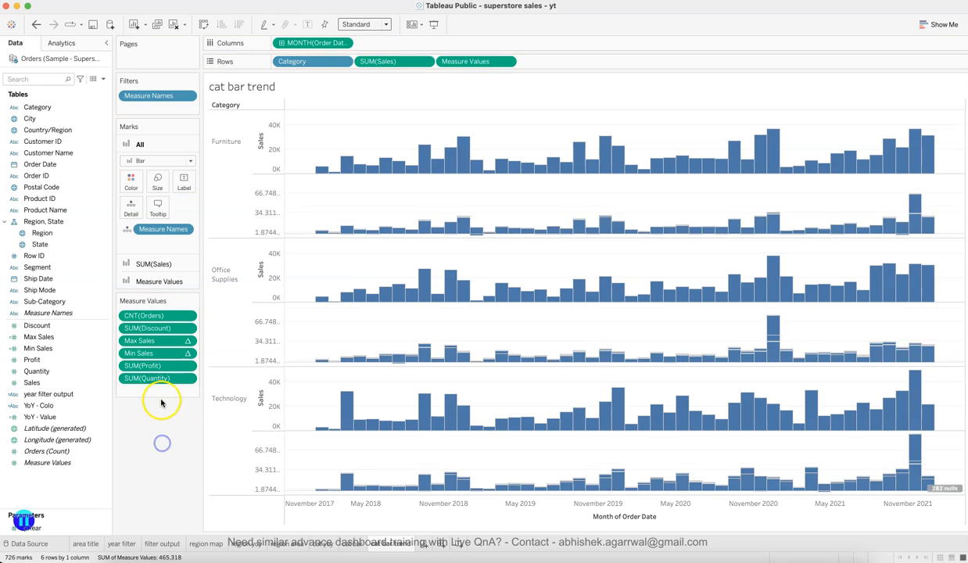
drag(161, 378, 162, 425)
drag(162, 365, 162, 453)
drag(158, 328, 157, 430)
drag(159, 318, 158, 426)
Color the Measure Values bars by Measure Names, accepting the assigned colors for Max Sales and Min Sales.
click(159, 281)
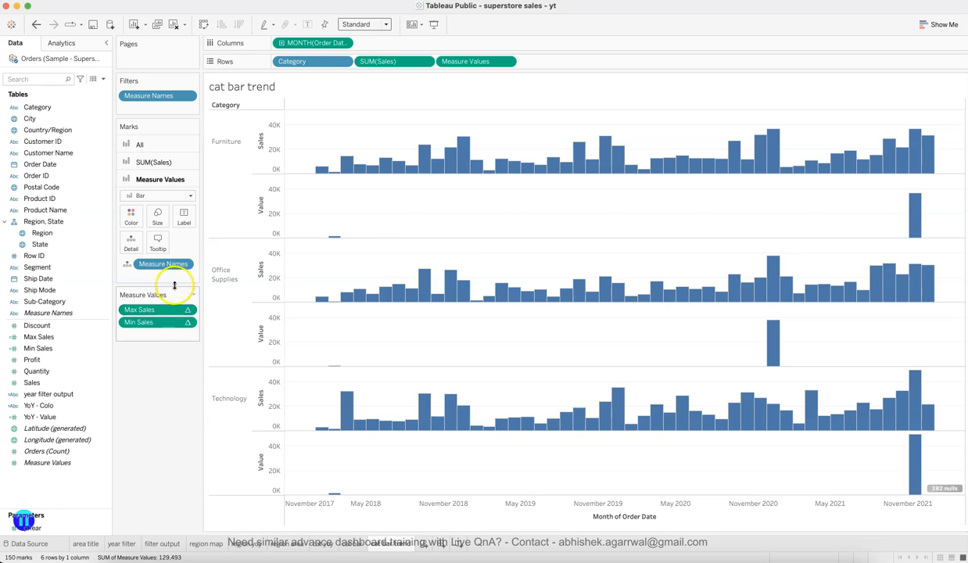
click(131, 216)
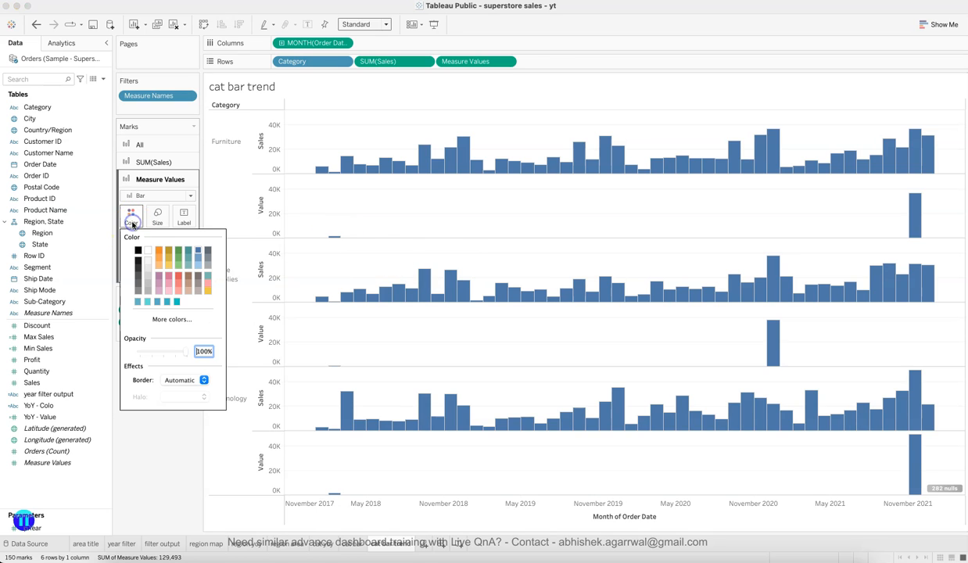
click(154, 442)
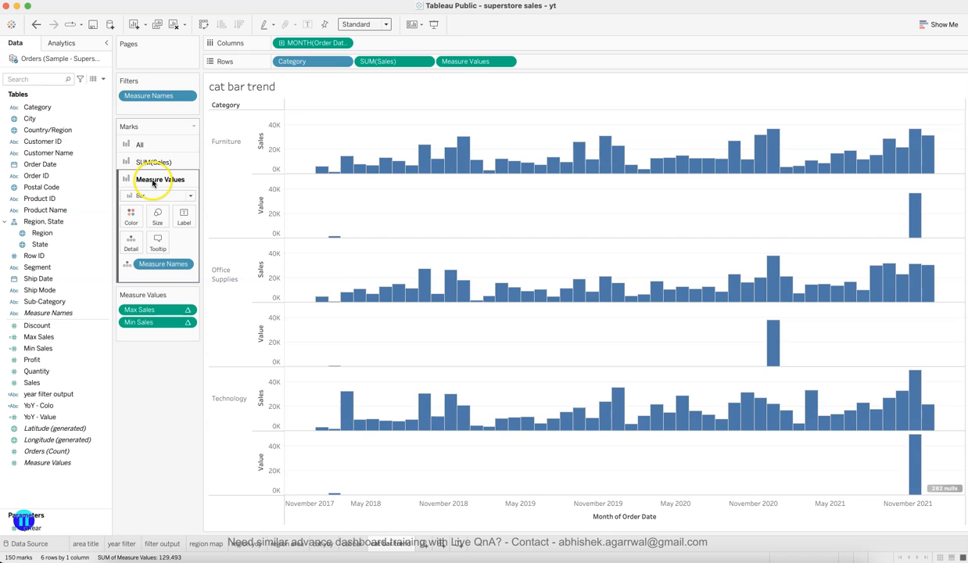
drag(158, 264, 131, 219)
click(132, 218)
click(165, 252)
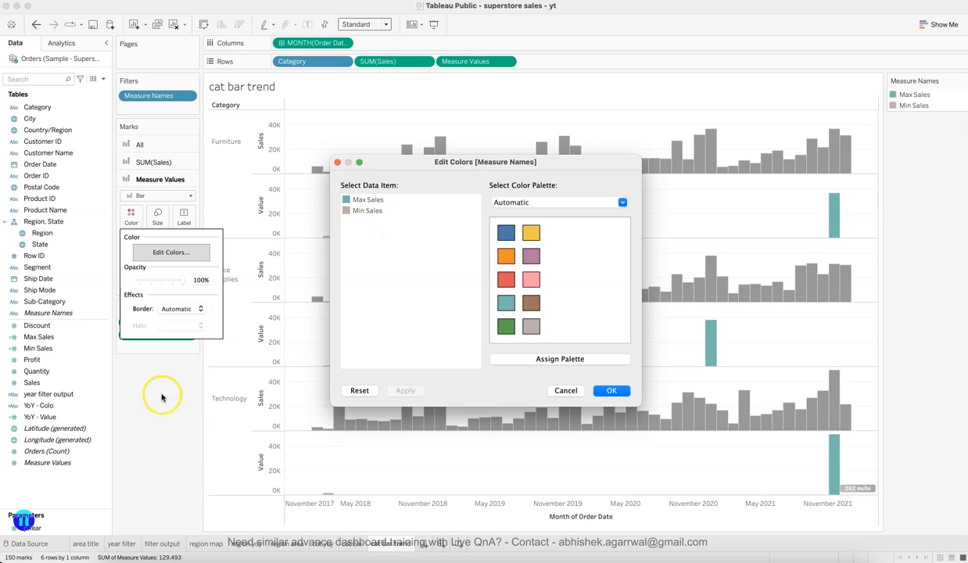
click(613, 391)
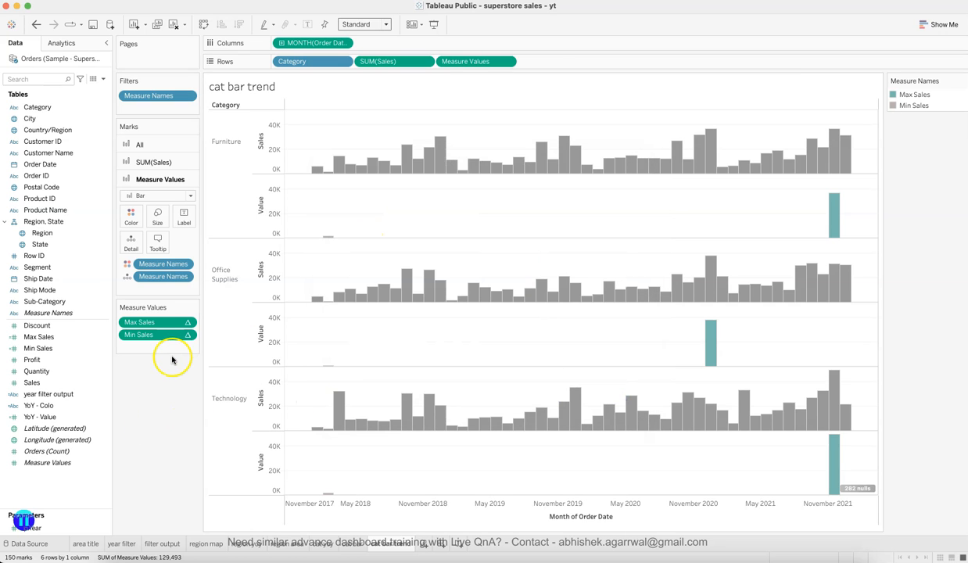
Color the SUM(Sales) bars light gray after checking the bar colors in the reference dashboard.
click(153, 162)
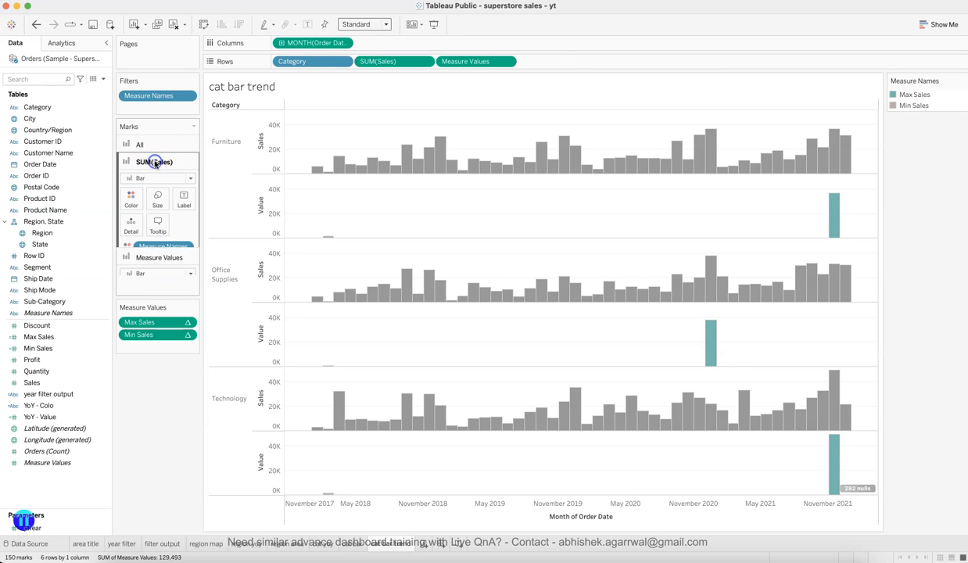
click(131, 201)
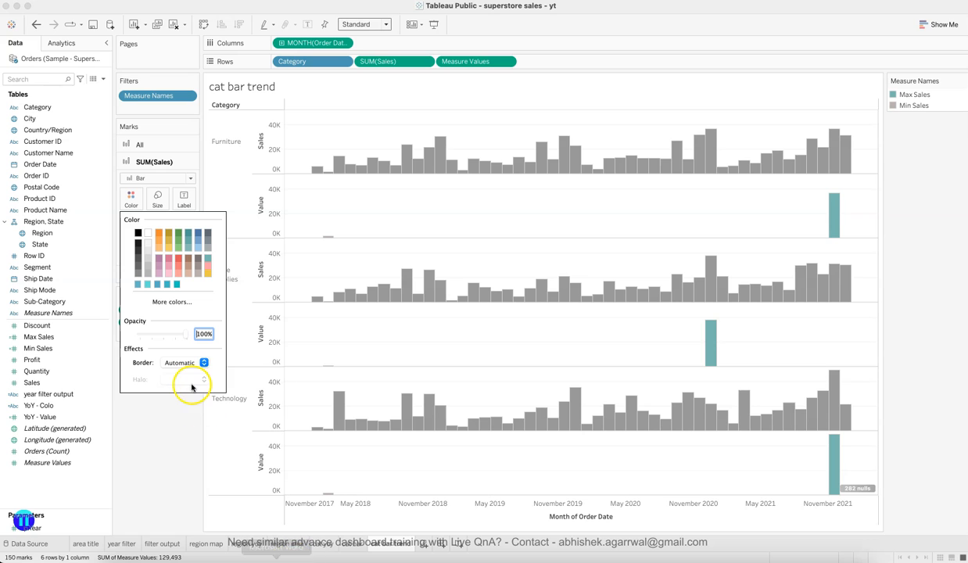
click(300, 560)
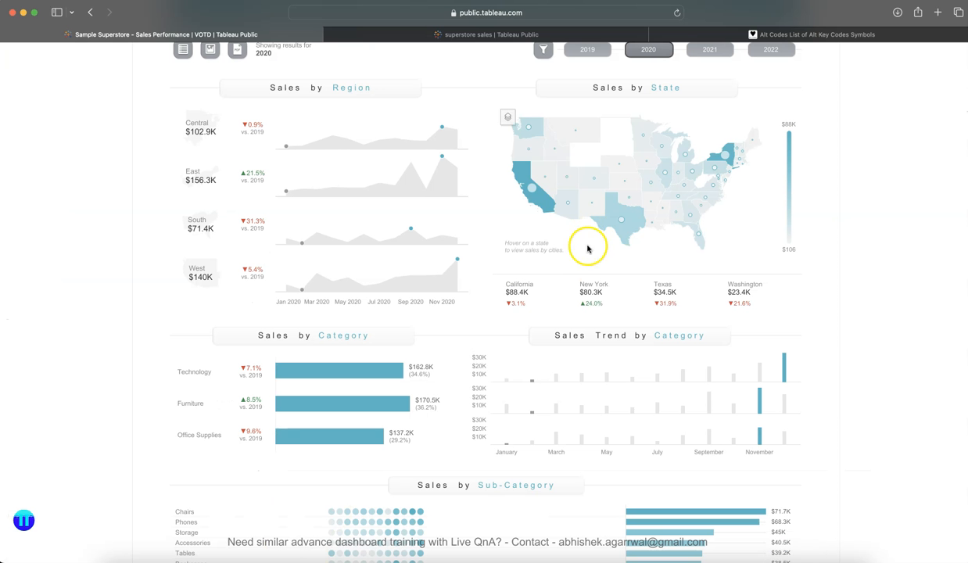
click(753, 556)
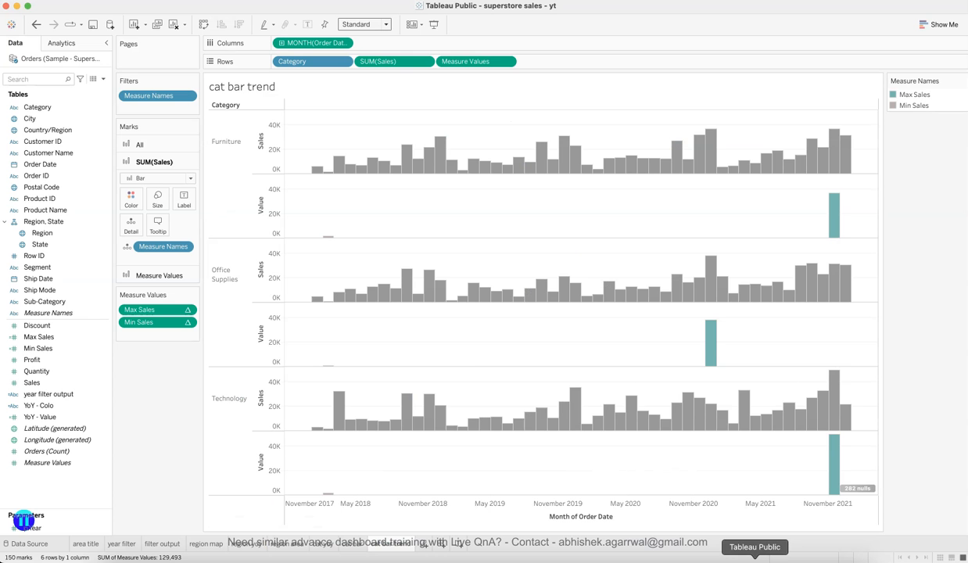
click(125, 200)
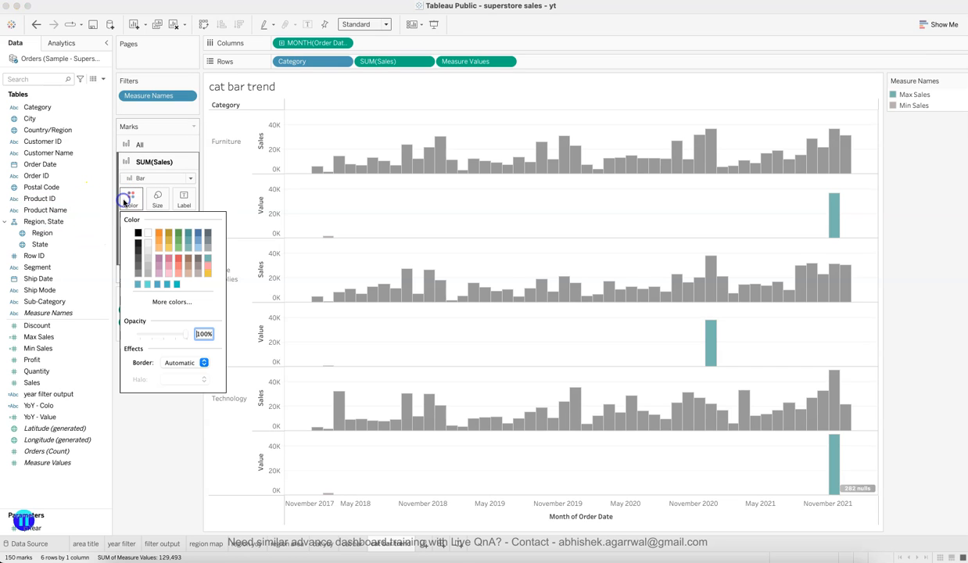
click(149, 249)
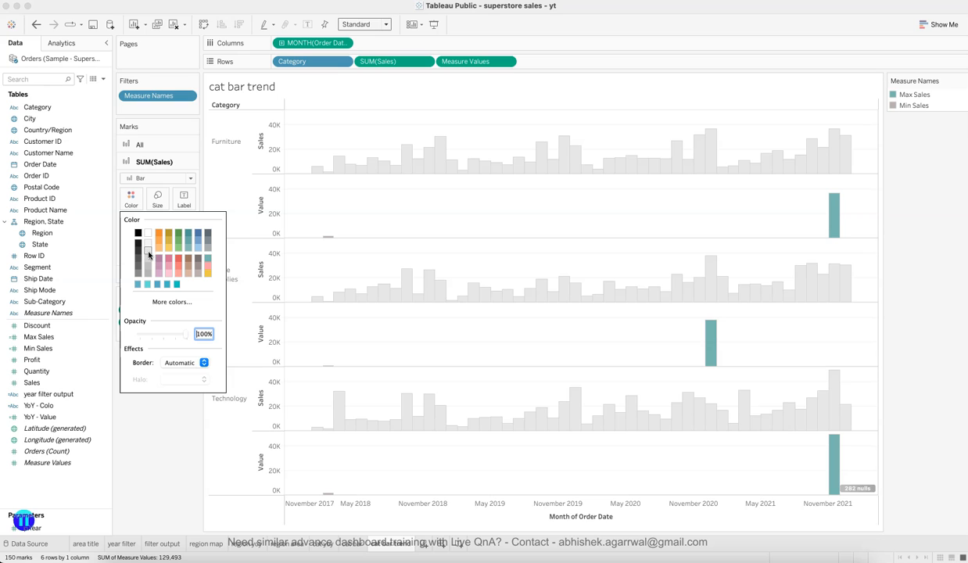
click(147, 258)
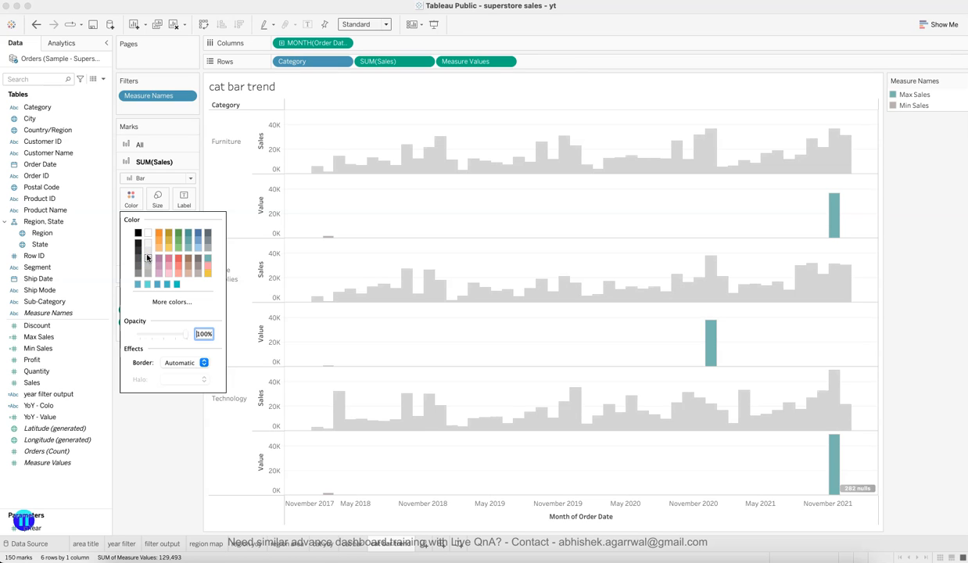
click(147, 251)
click(140, 408)
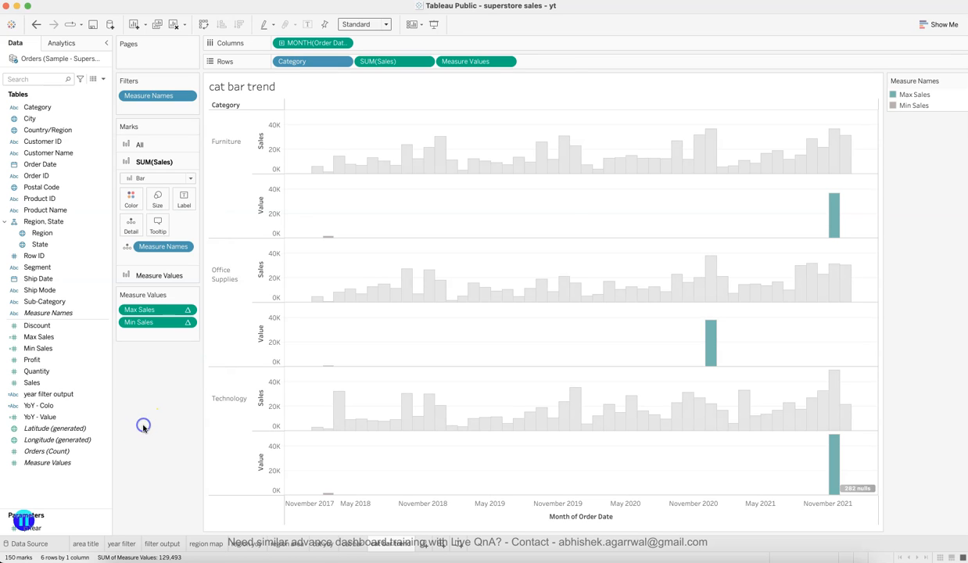
Combine Measure Values with SUM(Sales) as a dual axis.
click(507, 61)
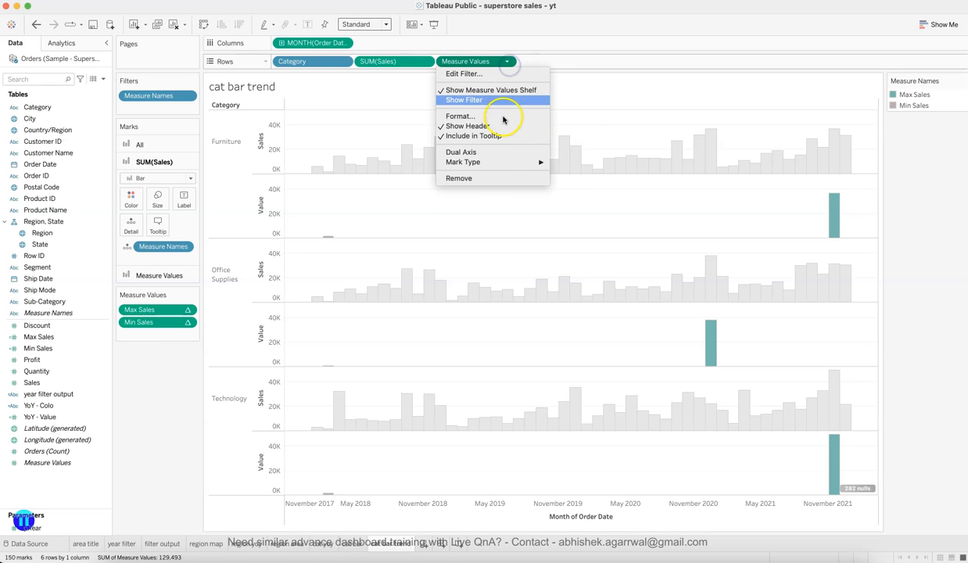
click(501, 151)
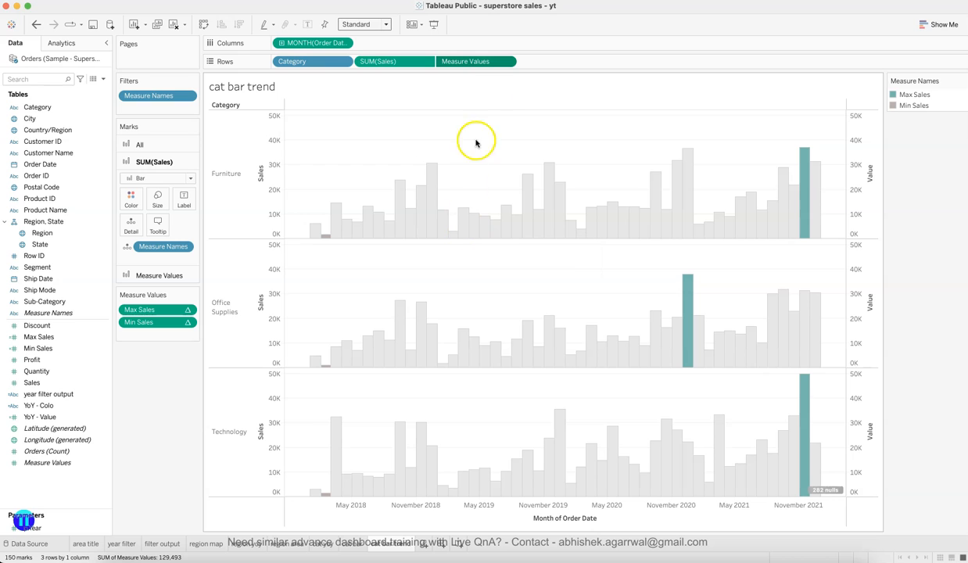
right_click(859, 193)
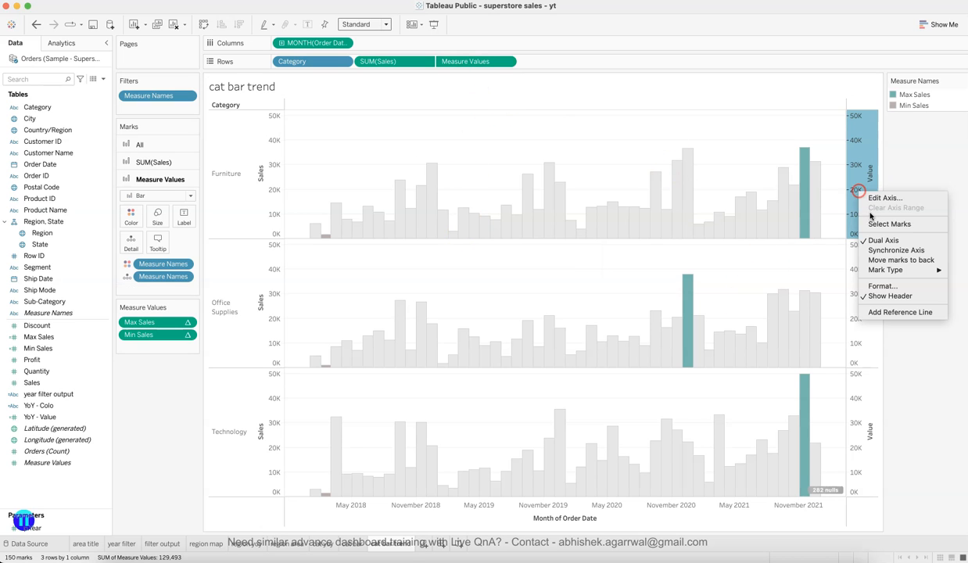
click(883, 245)
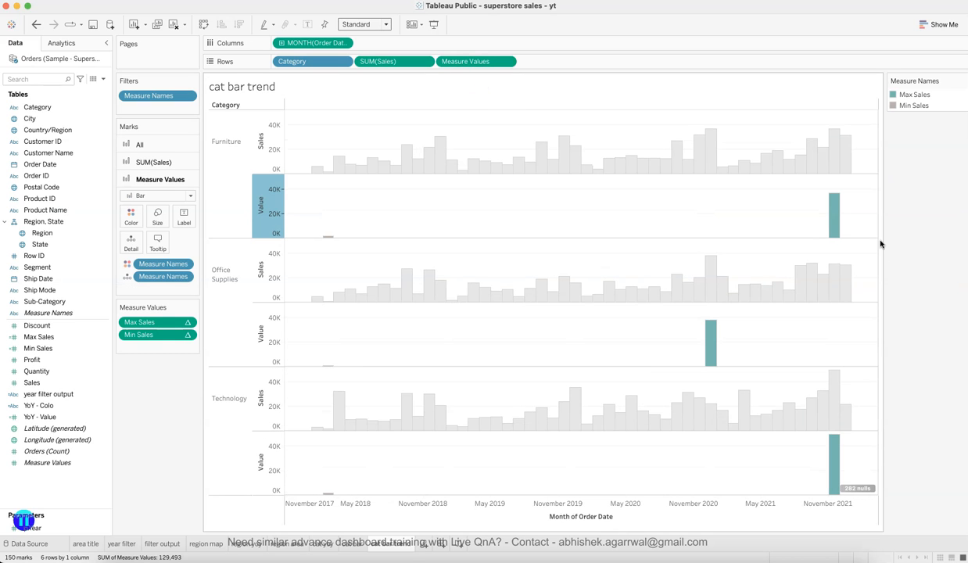
drag(880, 244, 871, 227)
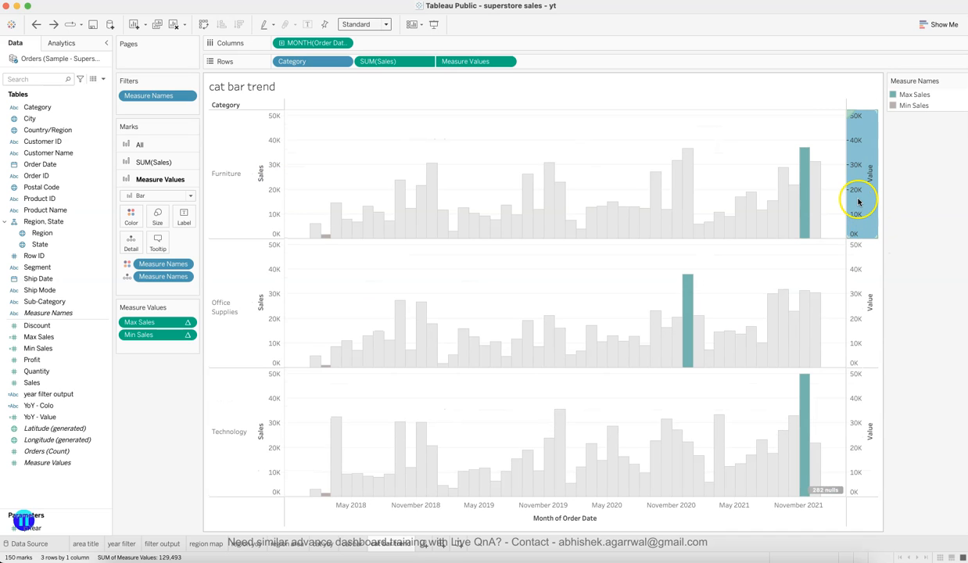
Synchronize the secondary Value axis with the Sales axis and hide its header.
right_click(858, 201)
click(883, 260)
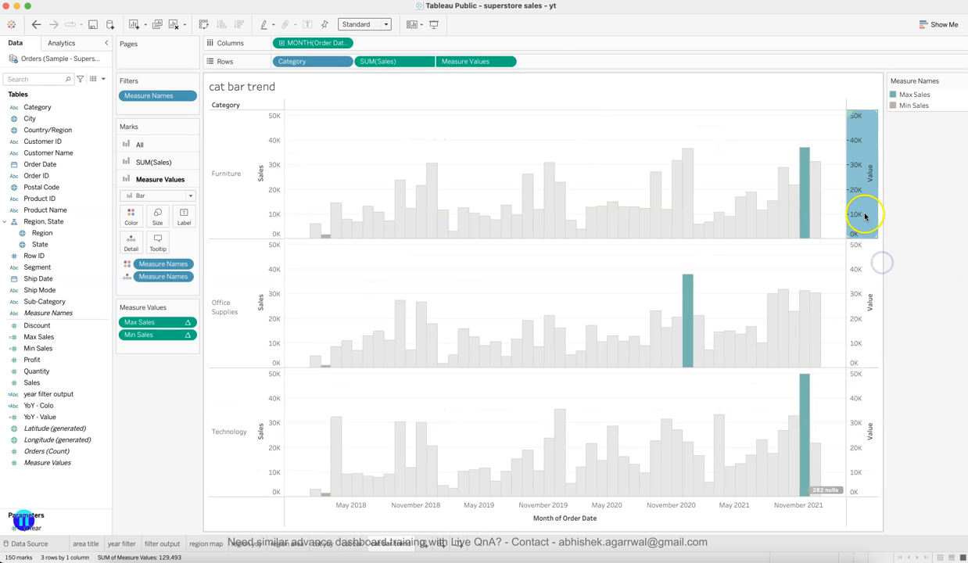
right_click(864, 217)
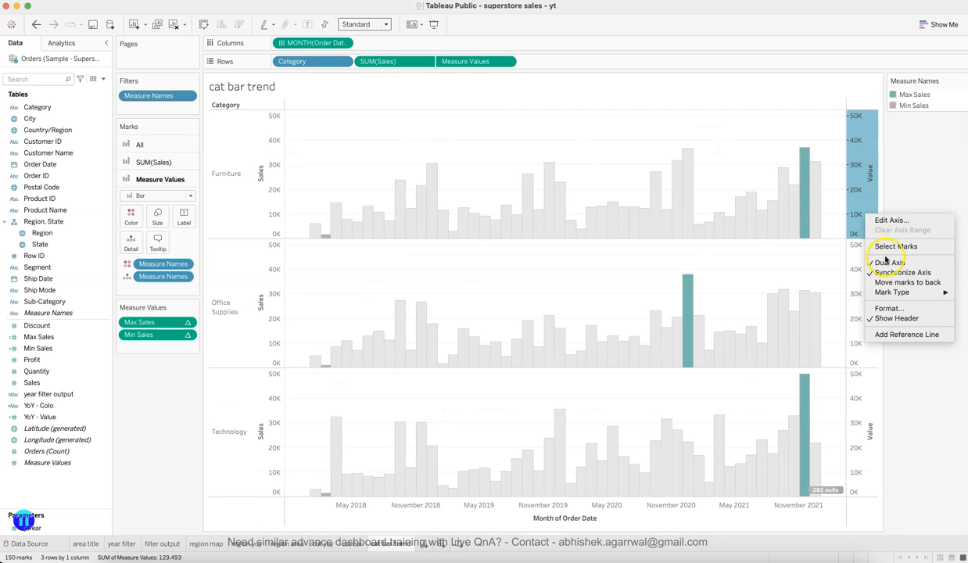
click(891, 317)
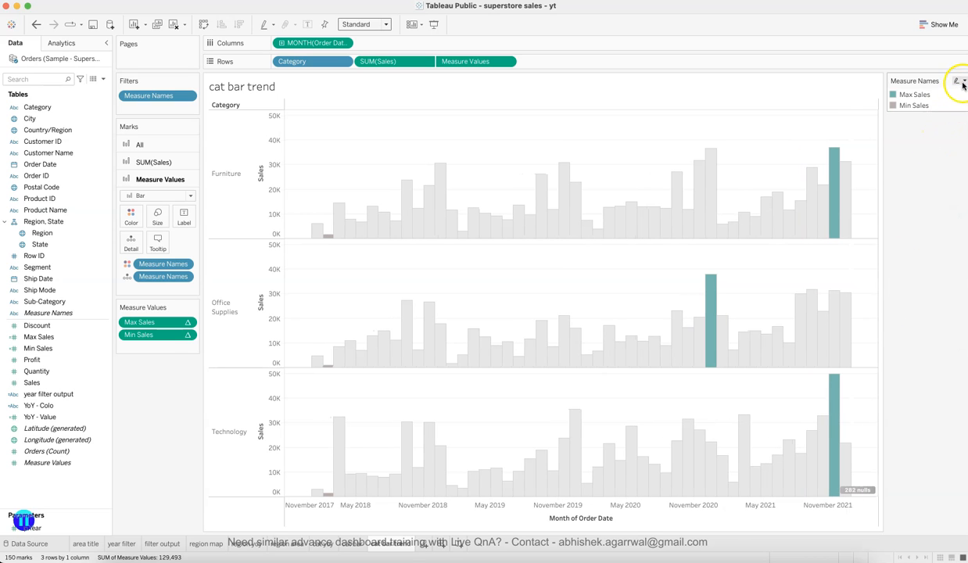
Hide the Measure Names color legend and the header of the Sales axis.
click(964, 81)
click(853, 161)
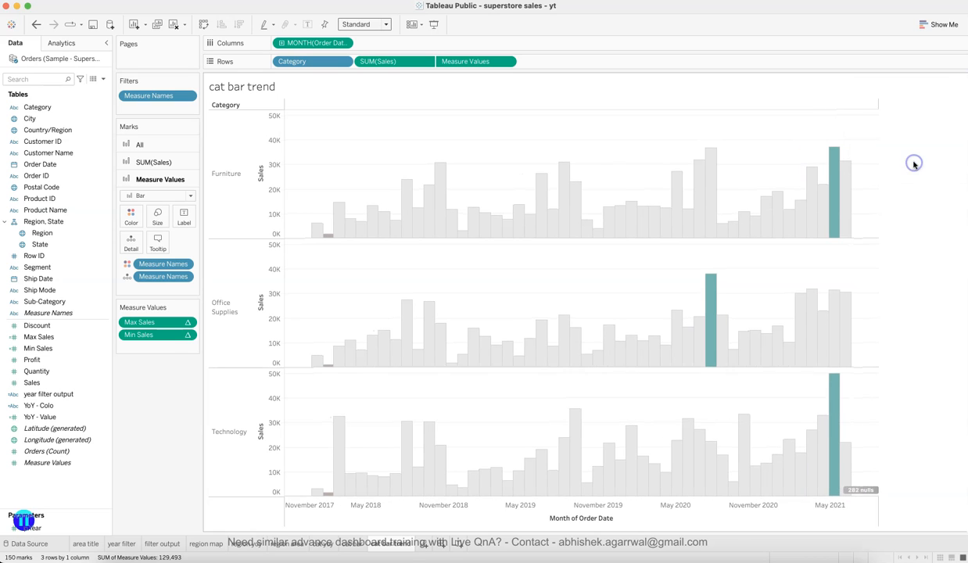
right_click(270, 306)
click(294, 399)
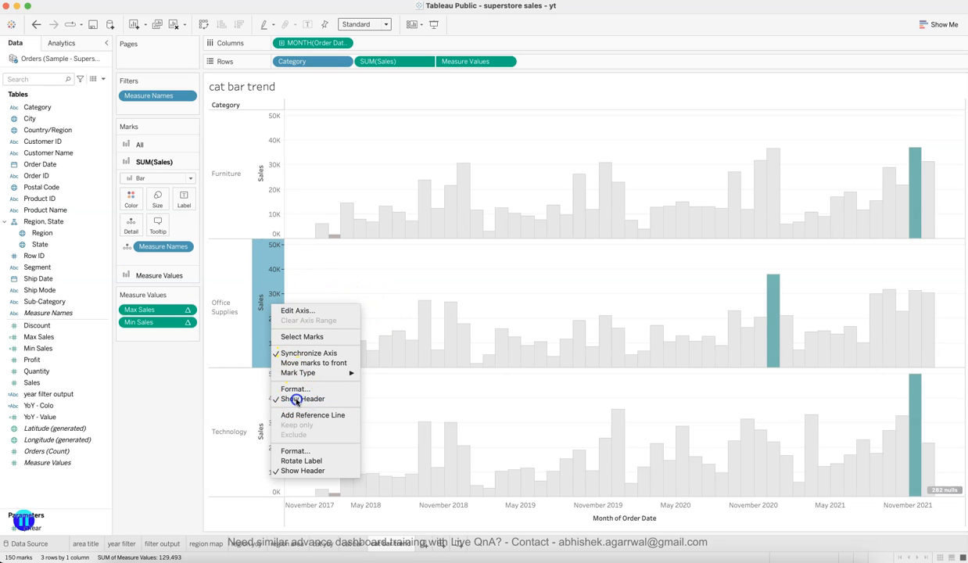
Set the row grid lines of the chart to None.
right_click(332, 300)
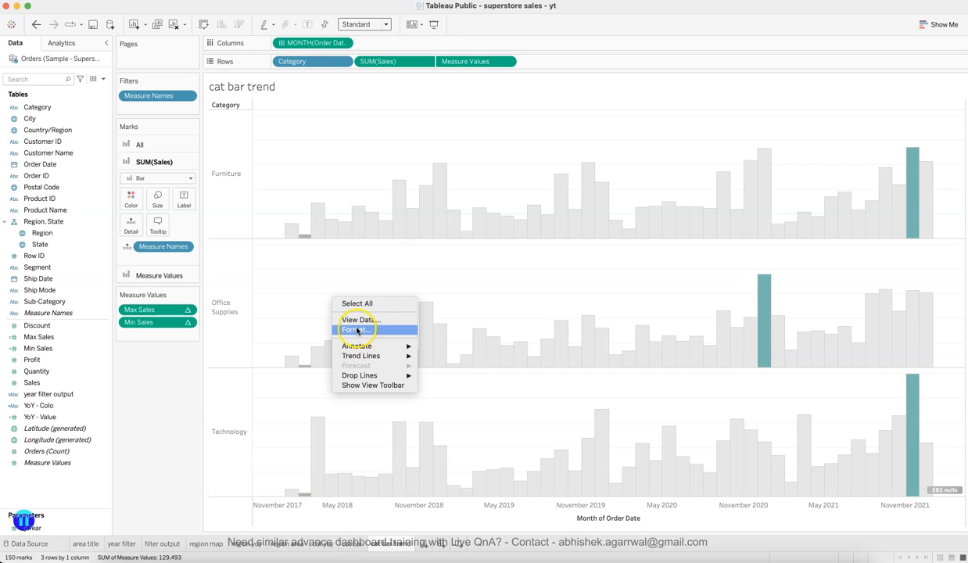
click(357, 329)
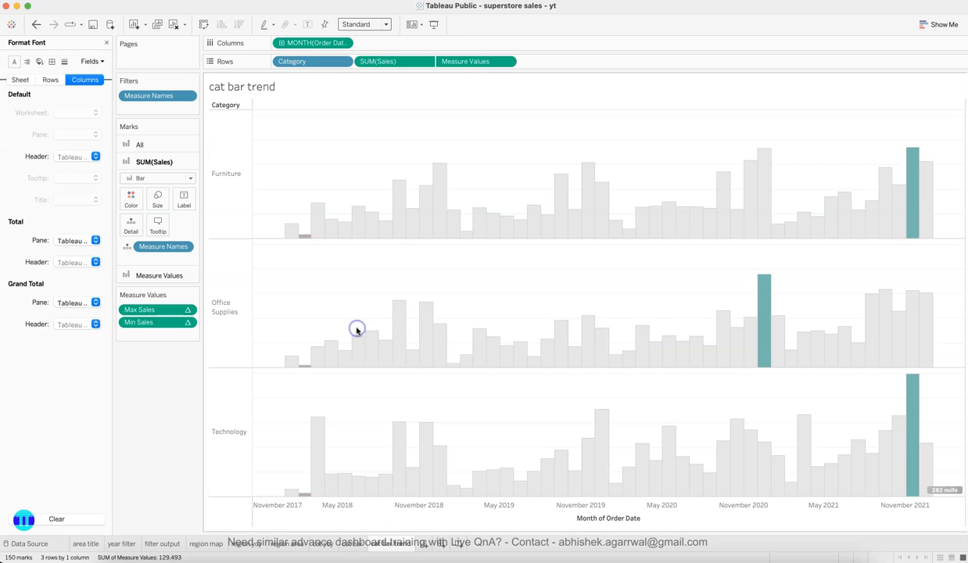
click(65, 61)
click(50, 79)
click(65, 113)
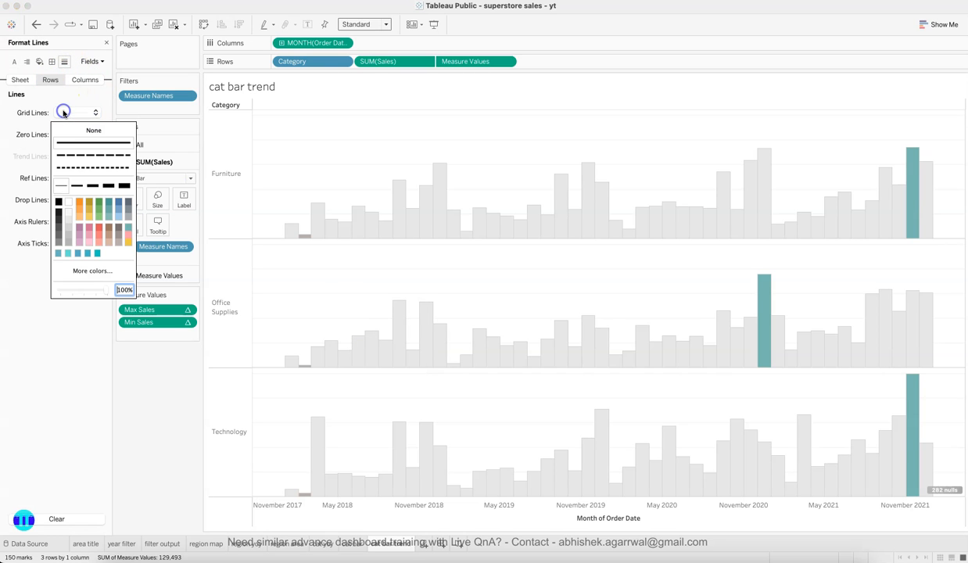
click(69, 133)
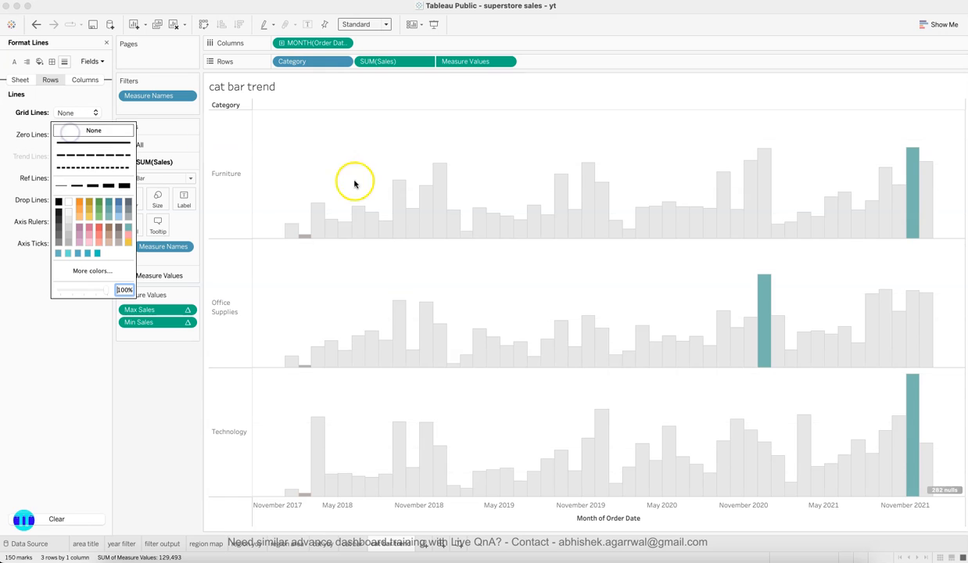
Set the pane borders of both the row divider and the column divider to None for the sheet.
click(52, 62)
click(26, 81)
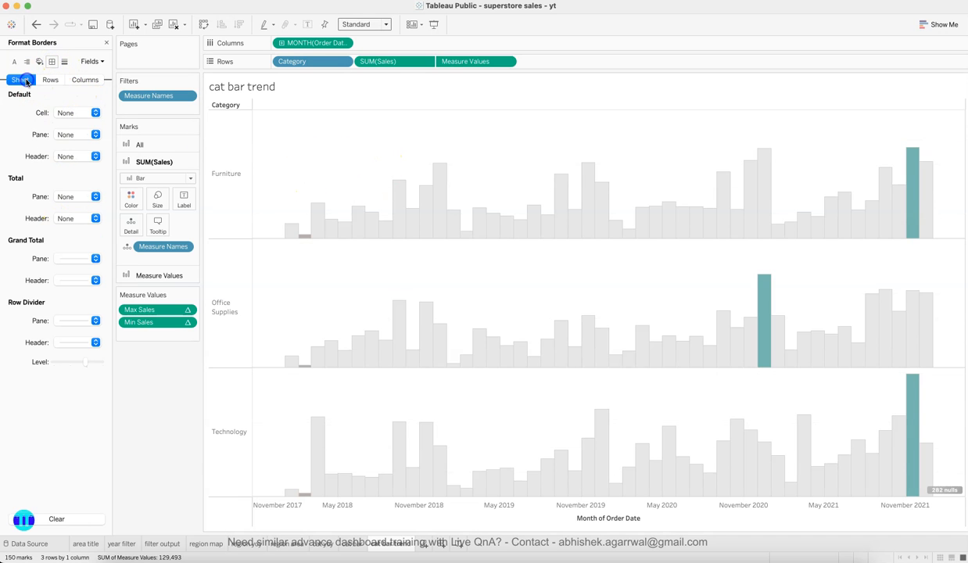
click(77, 321)
click(83, 334)
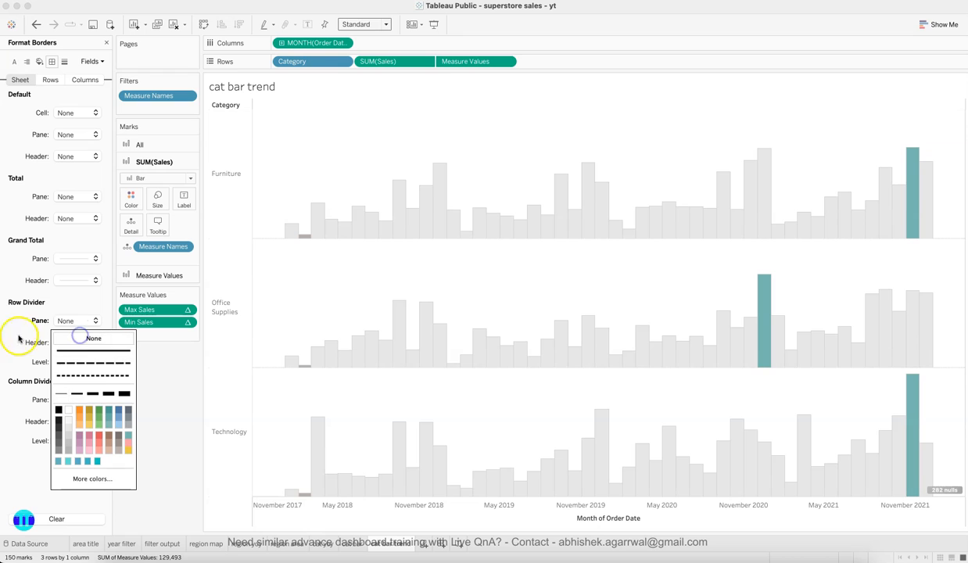
click(9, 334)
click(80, 399)
click(94, 242)
click(163, 424)
Clear the title of the Month of Order Date axis.
click(586, 522)
double_click(612, 521)
click(527, 385)
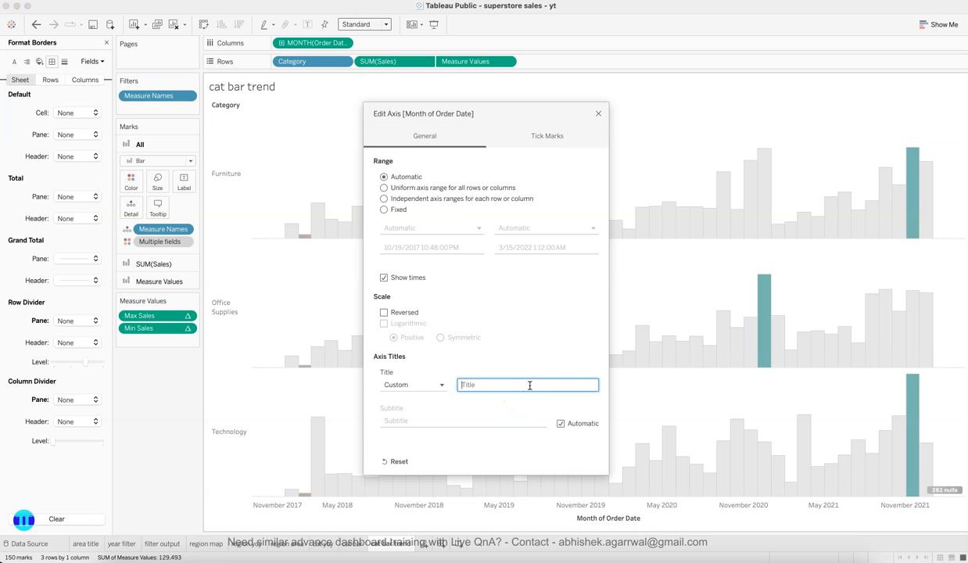
click(598, 114)
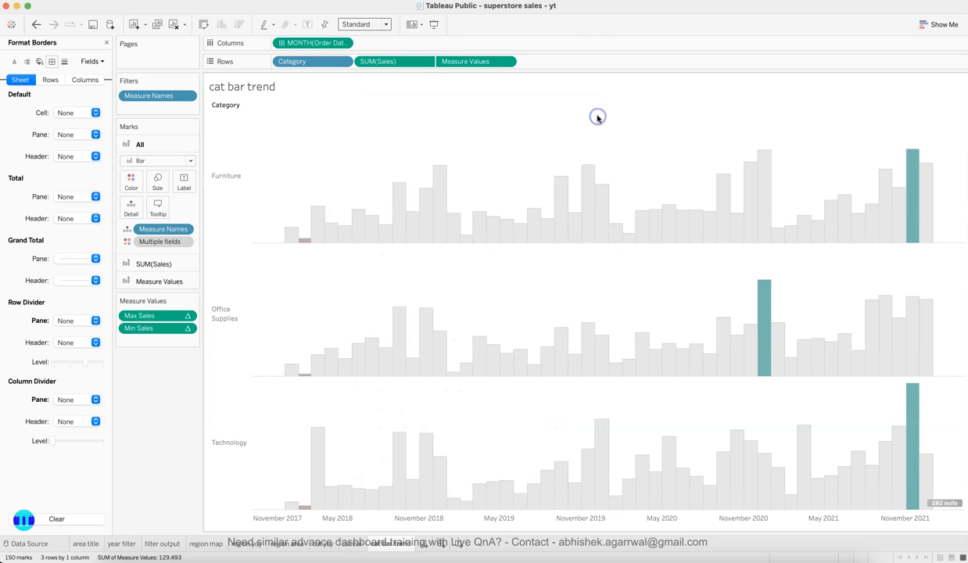
Format the Order Date axis labels with the custom date format MMM YY.
right_click(423, 519)
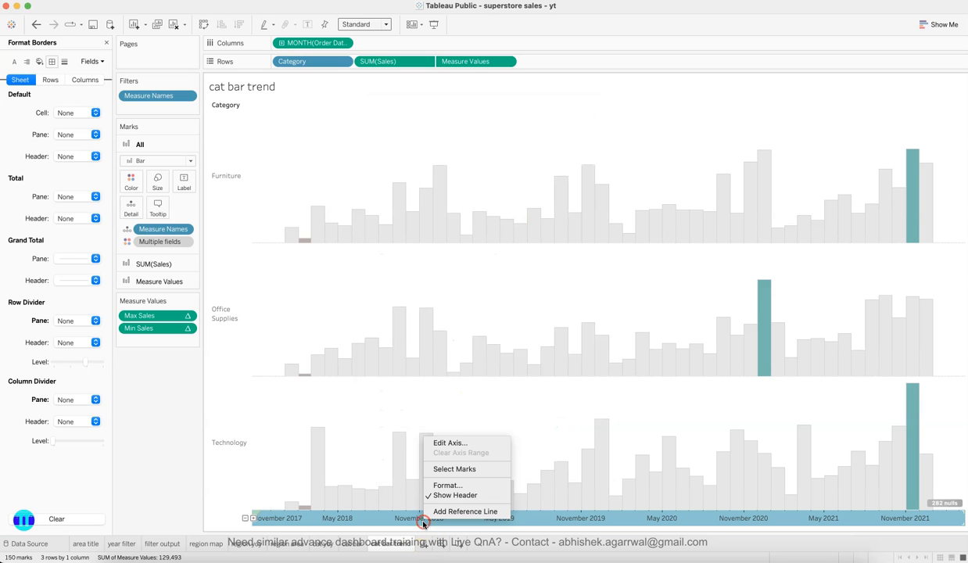
click(448, 486)
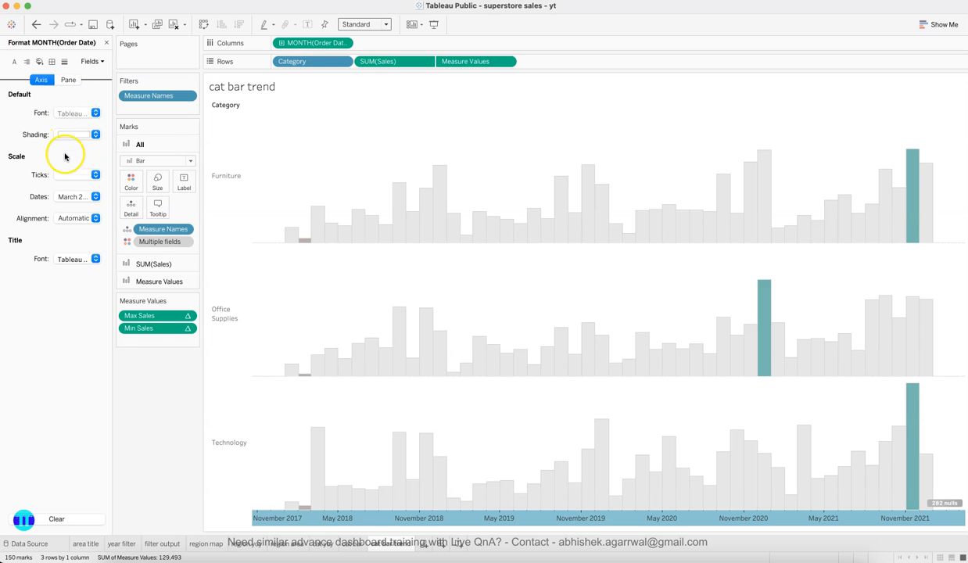
click(73, 197)
click(86, 263)
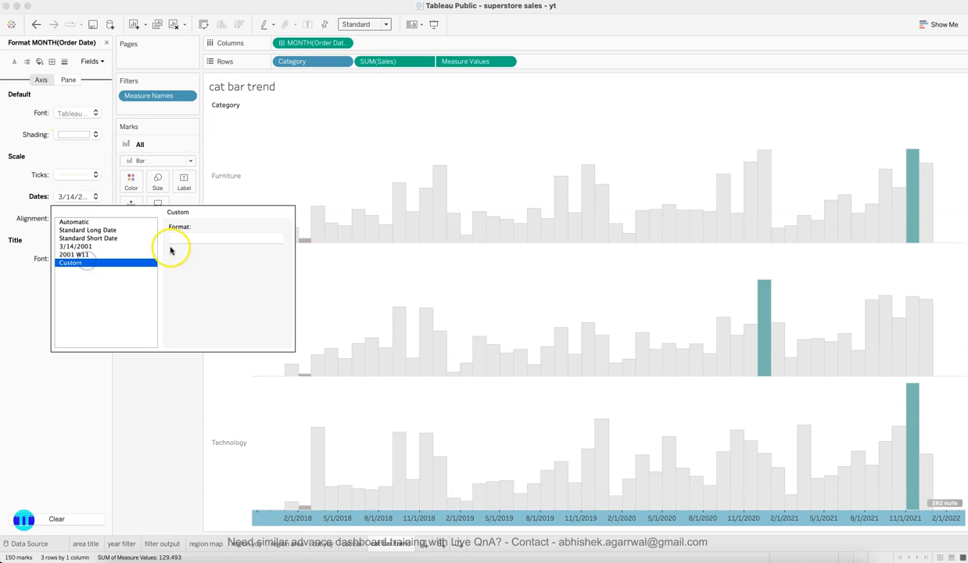
text(MMM YY)
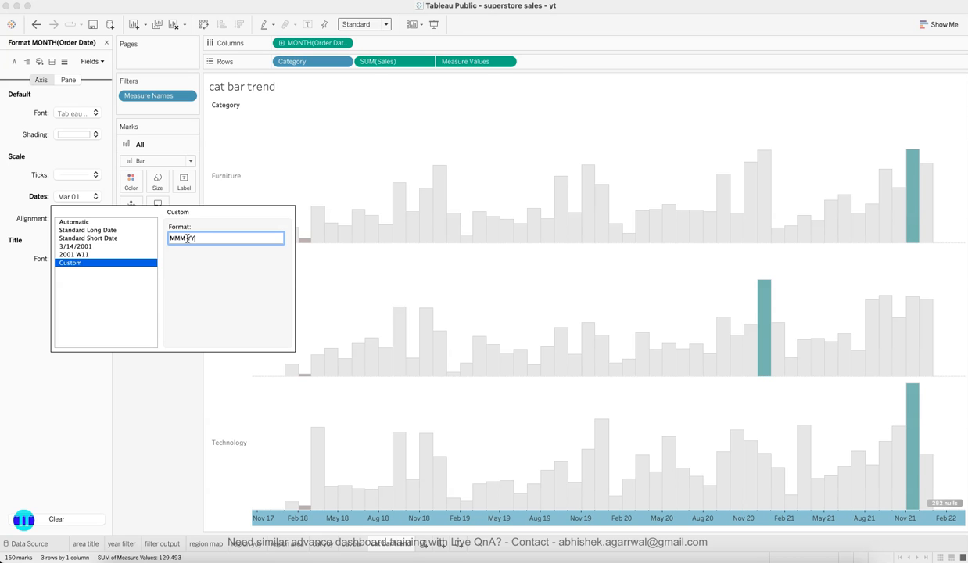
click(151, 385)
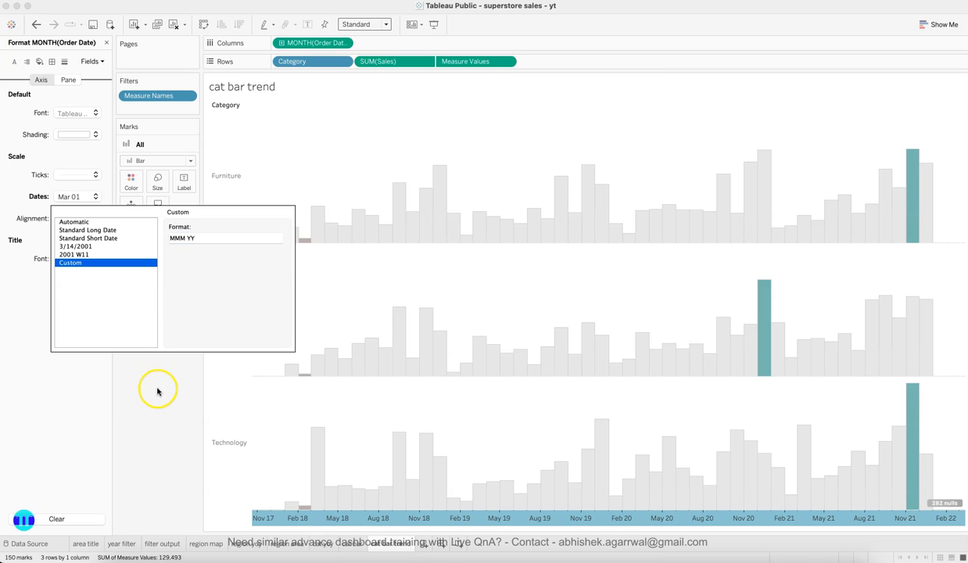
click(107, 42)
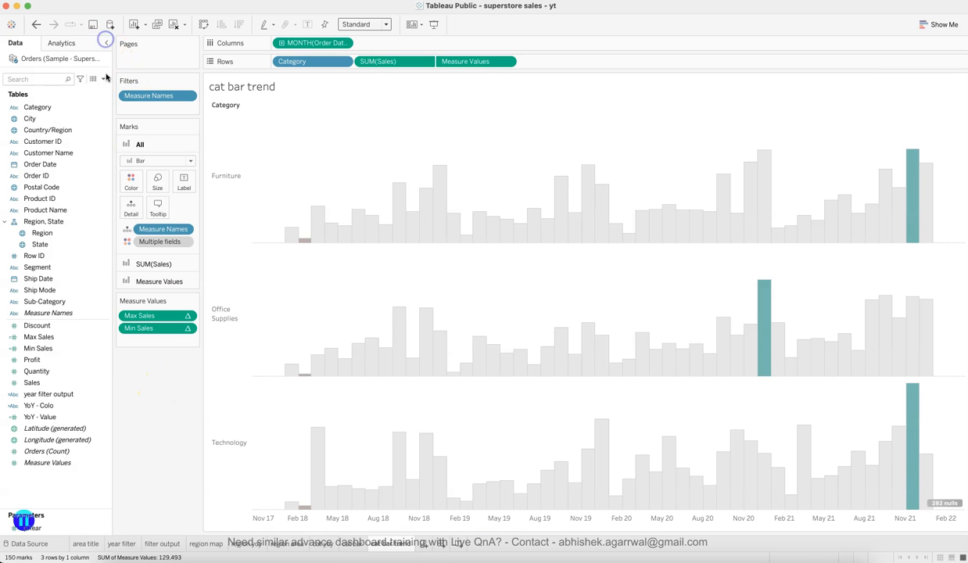
Check the reference trend chart, show the SUM(Sales) axis header on the category trend sheet, and hide its Category row labels.
click(298, 556)
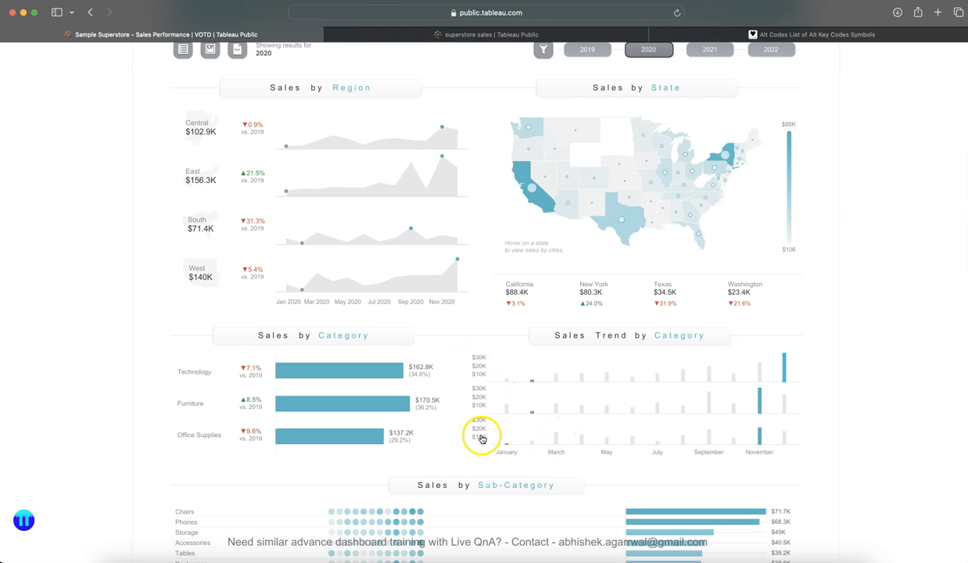
click(743, 552)
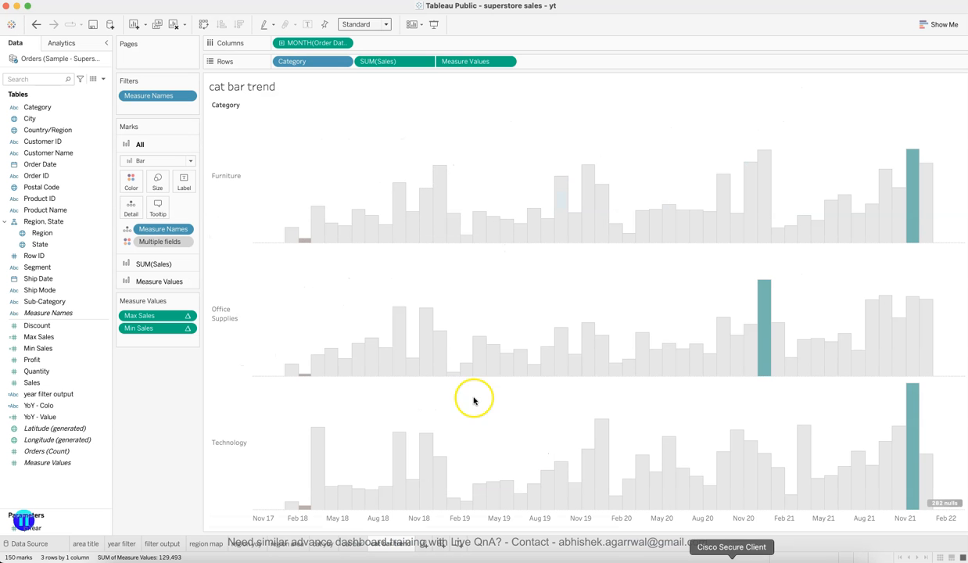
click(425, 62)
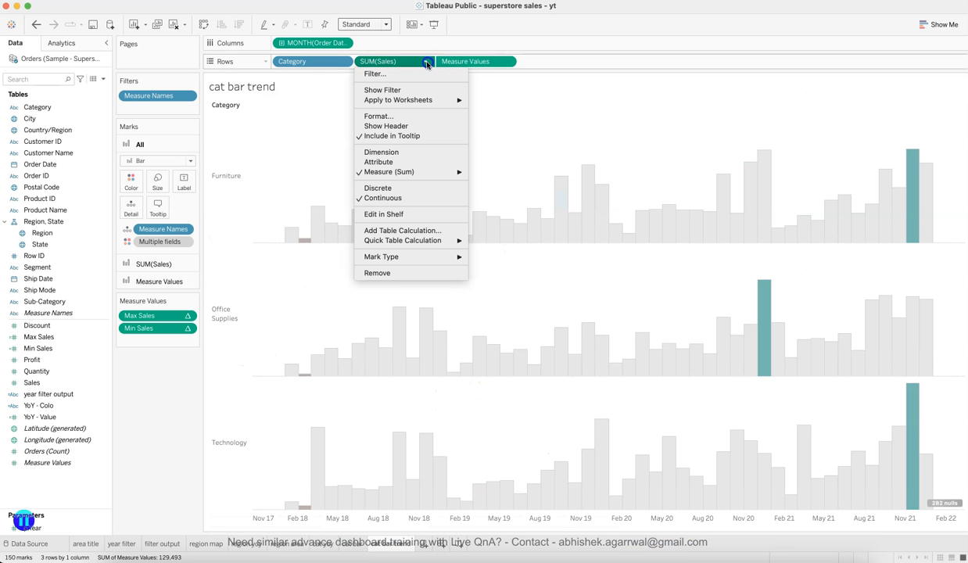
click(406, 127)
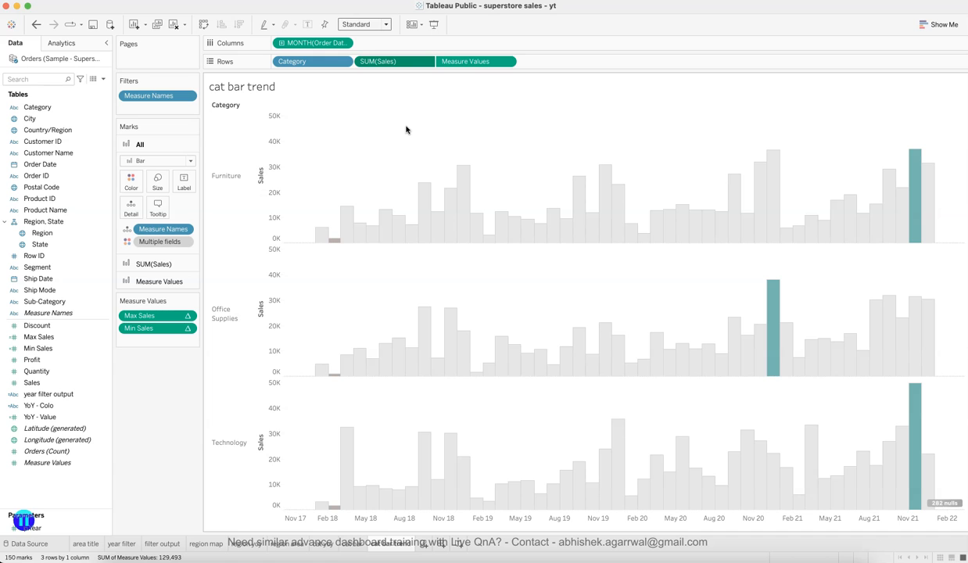
right_click(233, 186)
click(255, 247)
Clear the title of the Sales axis and hide the worksheet title of the category trend sheet.
double_click(218, 173)
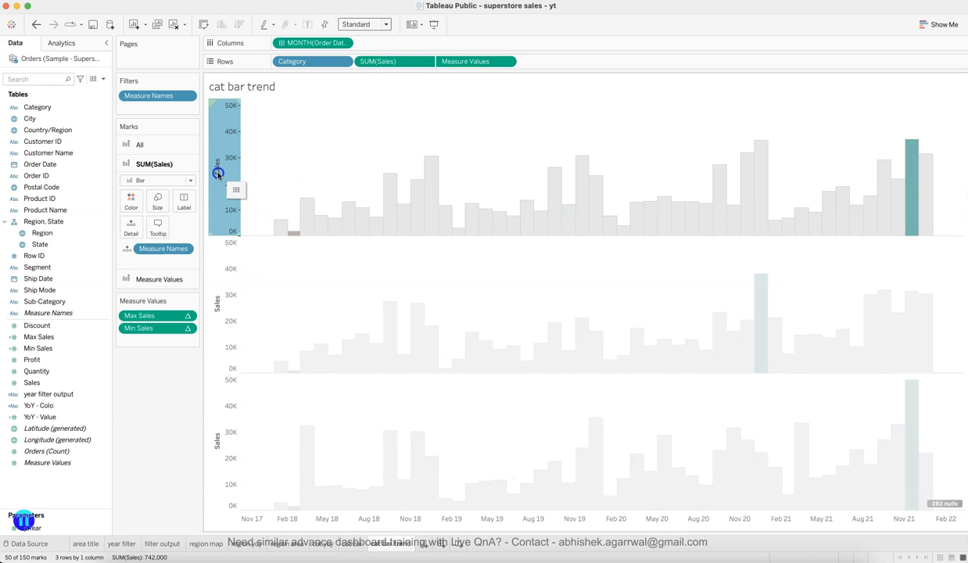
click(505, 374)
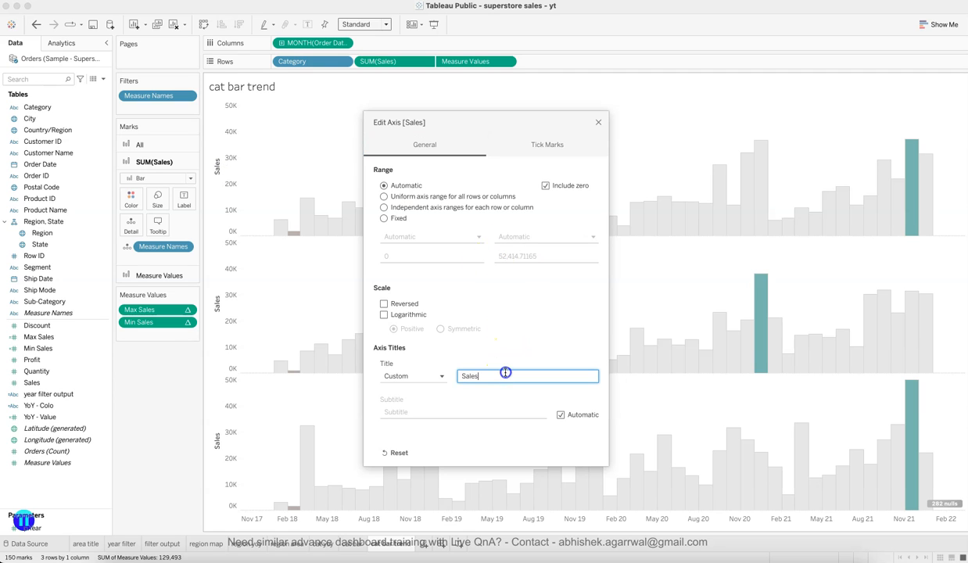
key(BackSpace)
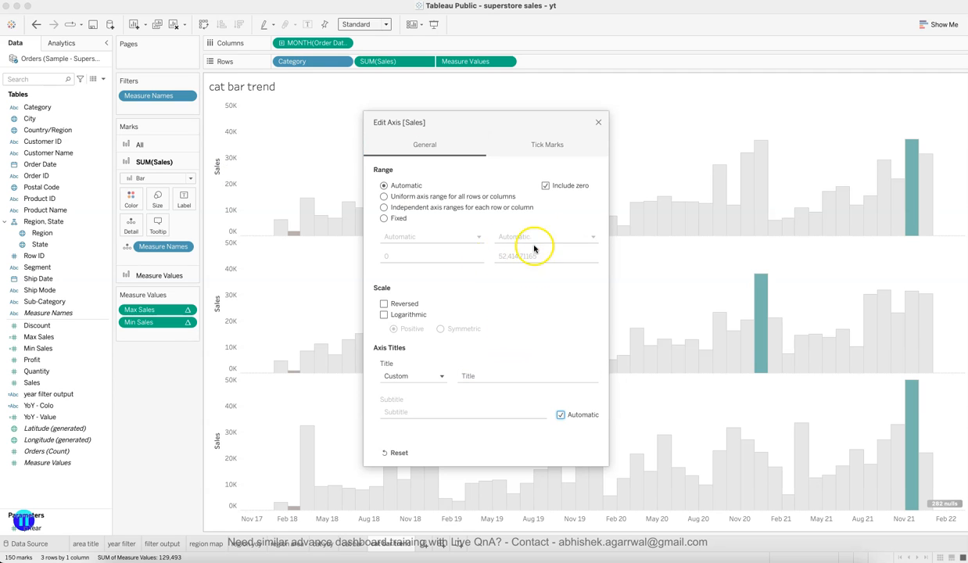
click(598, 125)
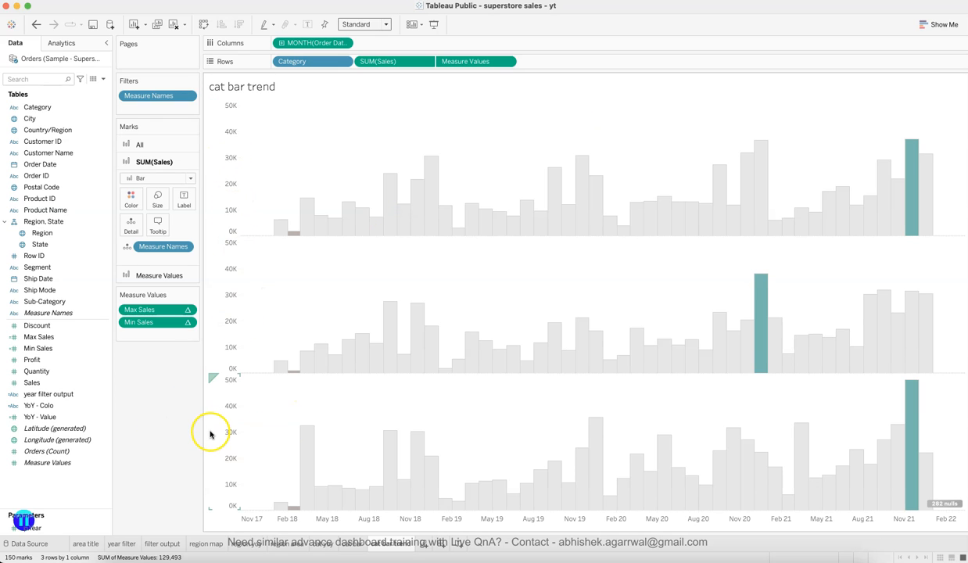
right_click(265, 86)
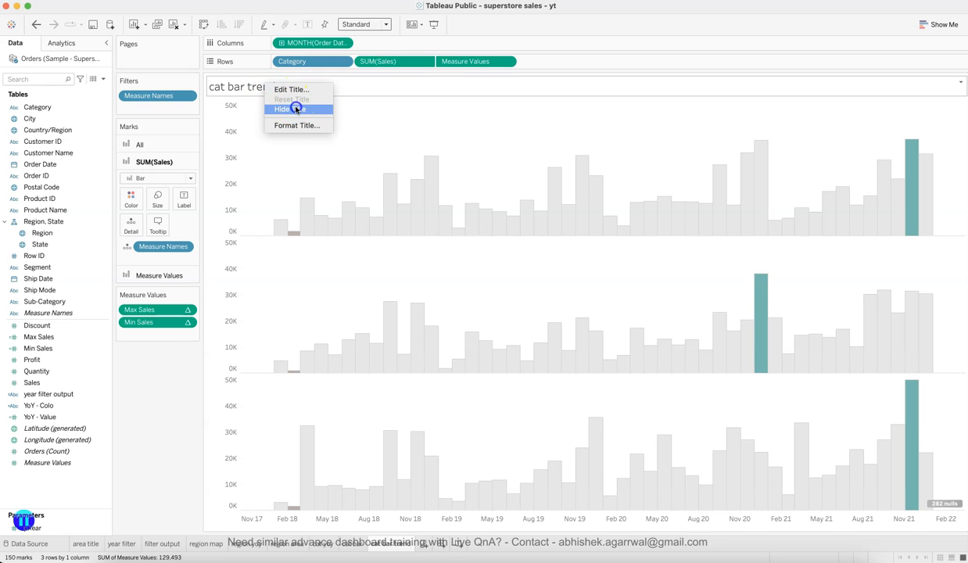
click(294, 102)
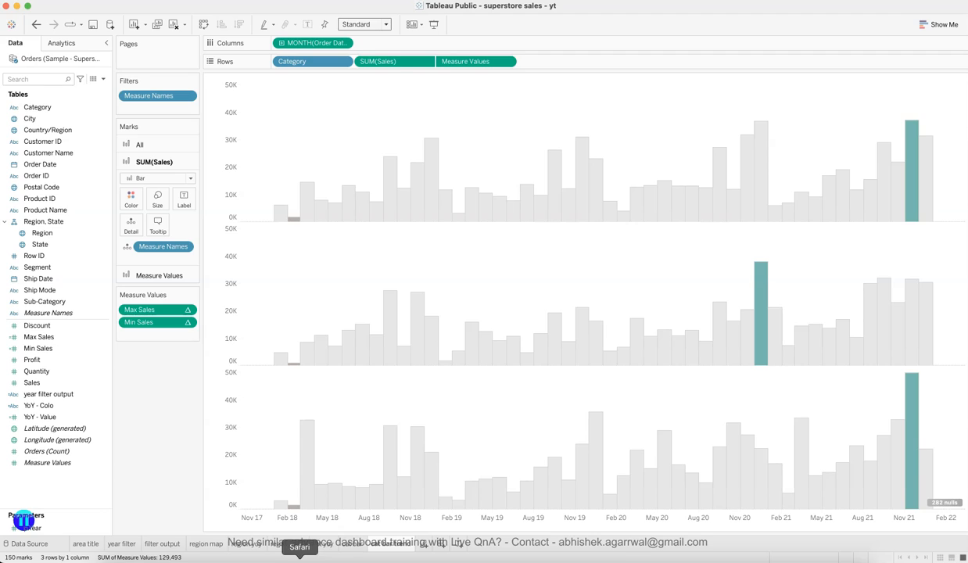
Review the charts on the reference dashboard in Safari, and in Tableau Public rename the empty Sheet 10 as "state sales map".
click(302, 555)
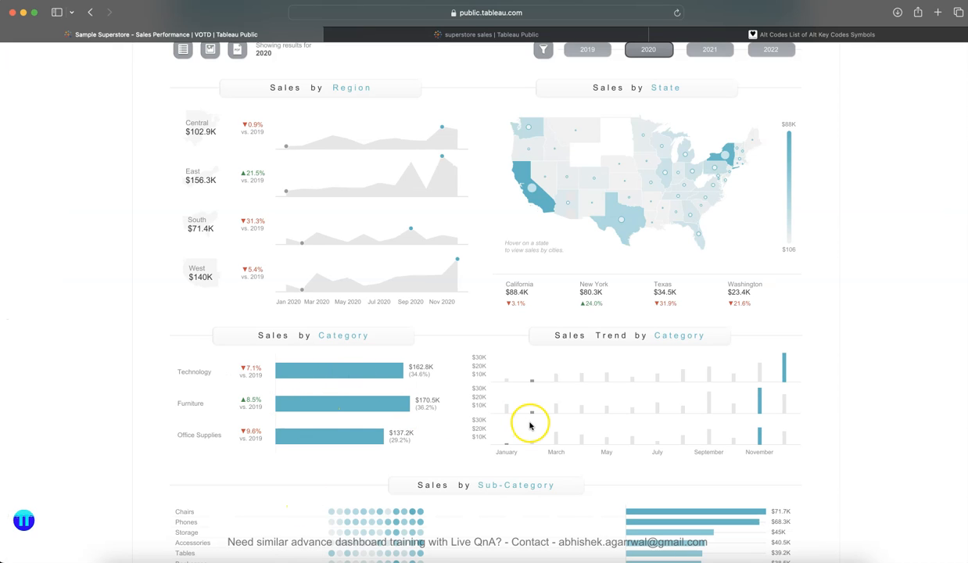
scroll(588, 406, down, 5)
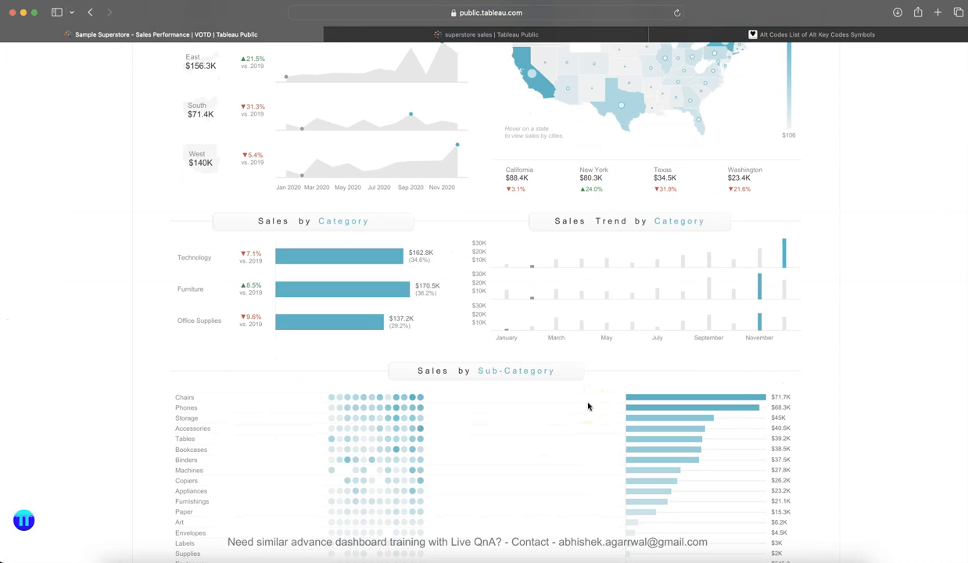
scroll(652, 315, down, 4)
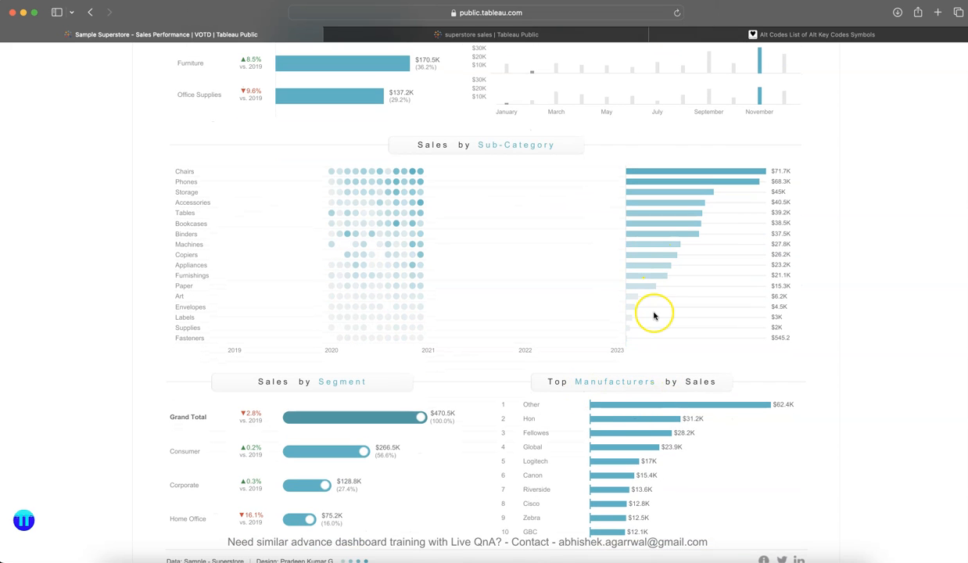
scroll(653, 315, up, 10)
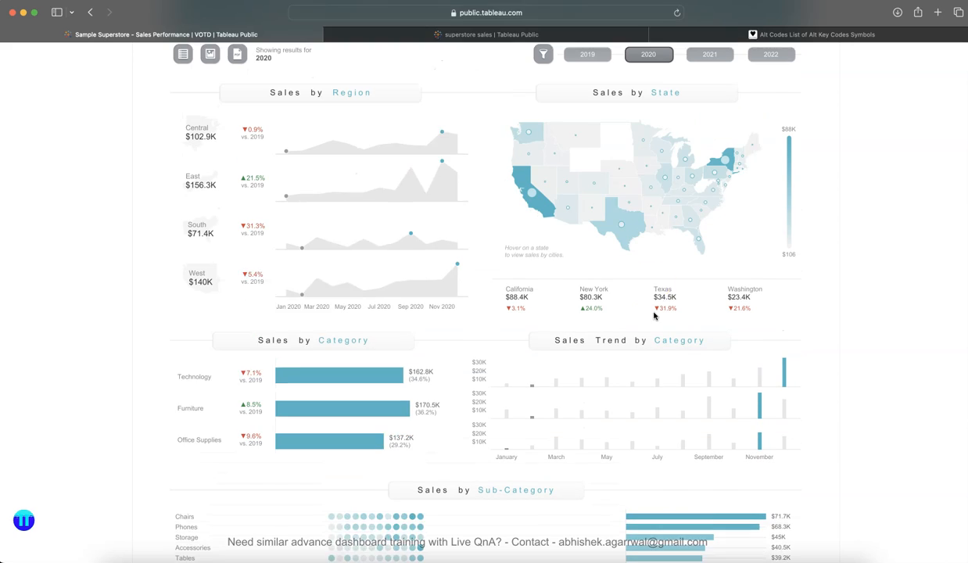
mouse_move(630, 210)
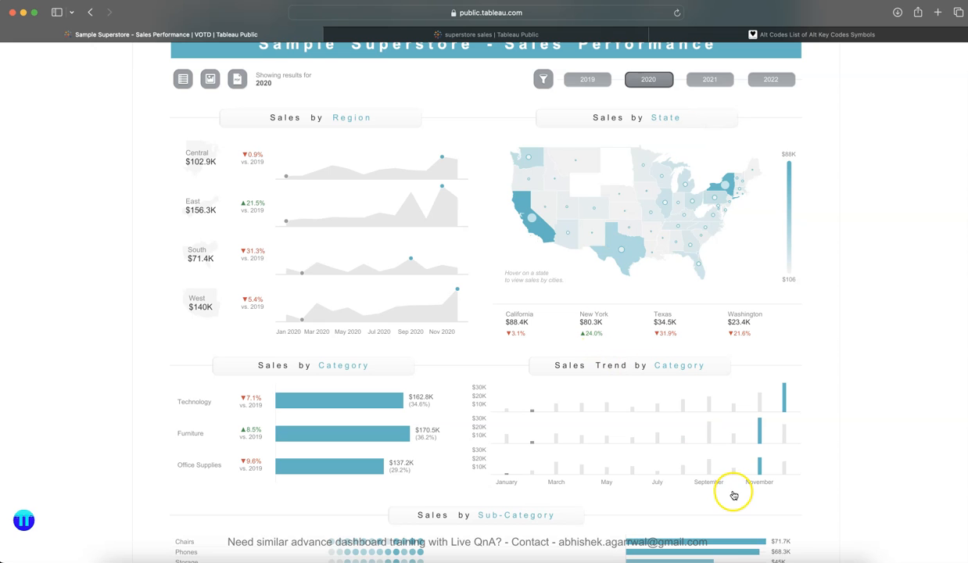
click(709, 559)
click(422, 541)
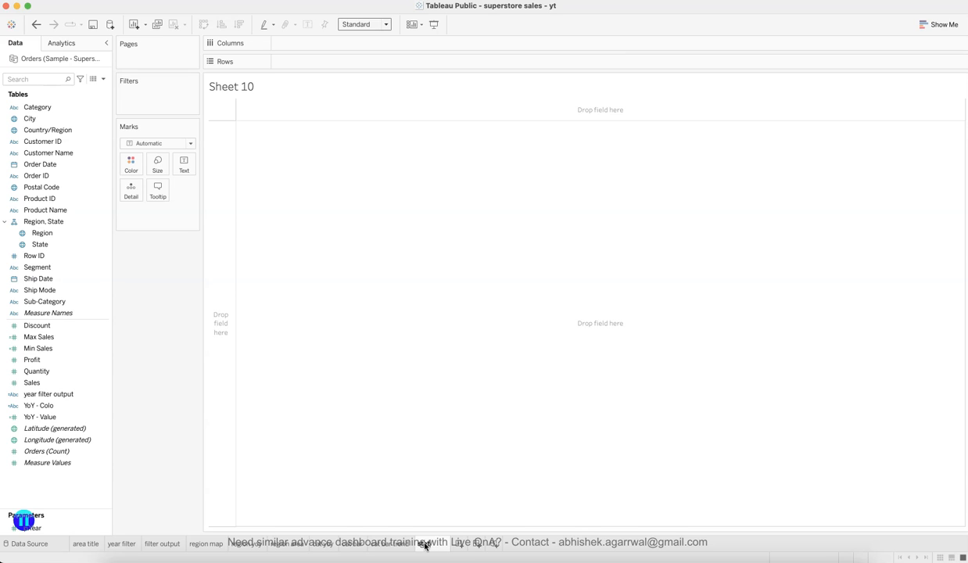
key(Return)
Build a symbol map from the State and Sales fields using the recommended chart types.
click(61, 132)
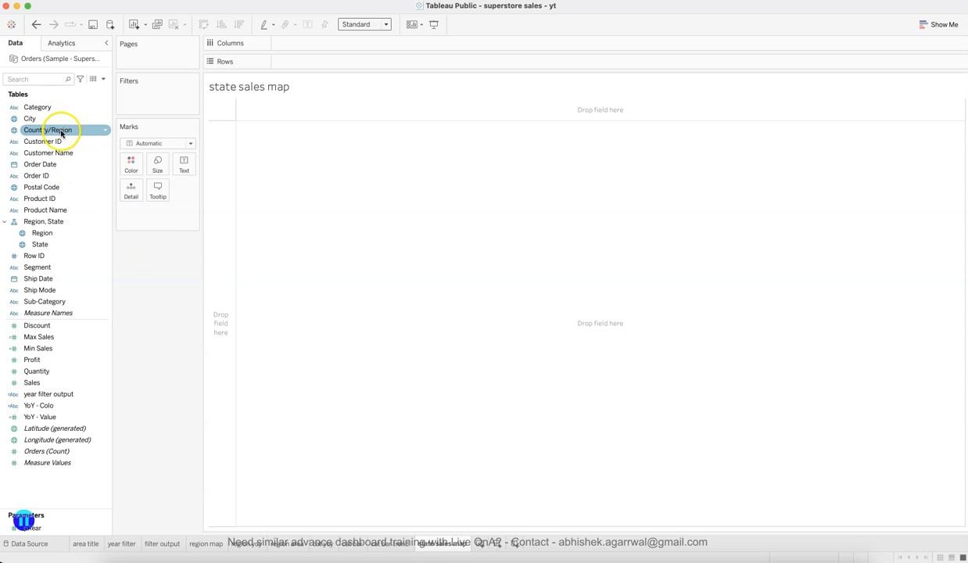
click(67, 245)
super+click(55, 383)
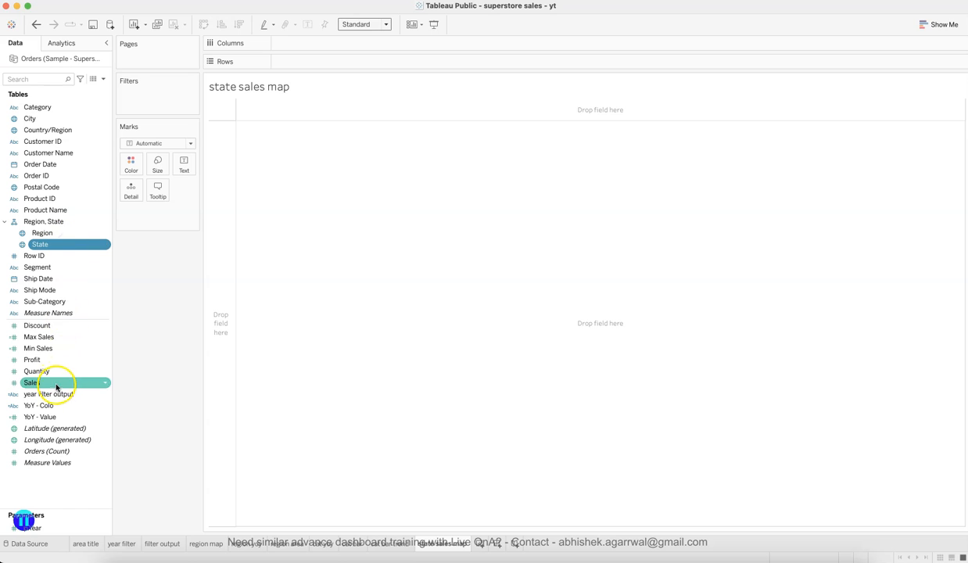
click(939, 29)
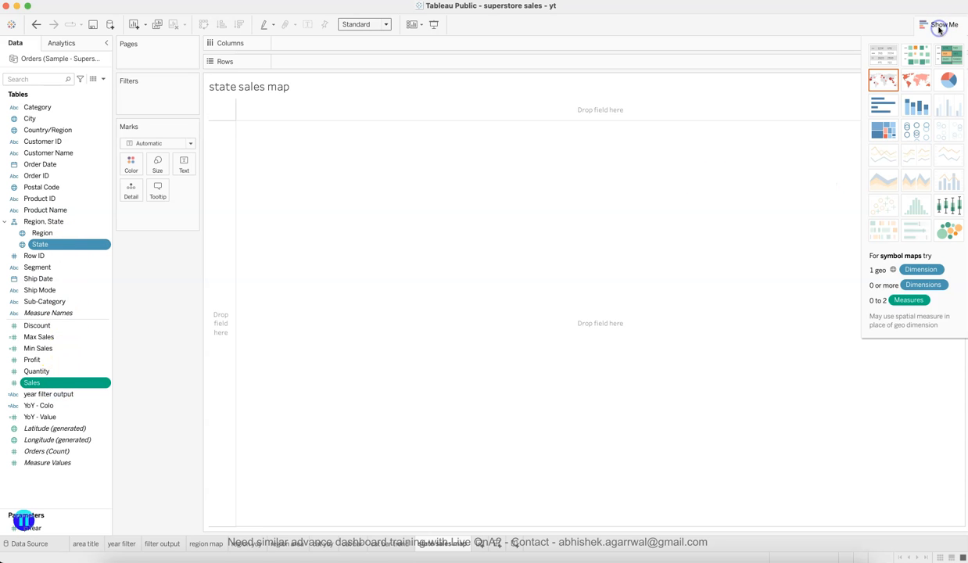
click(890, 87)
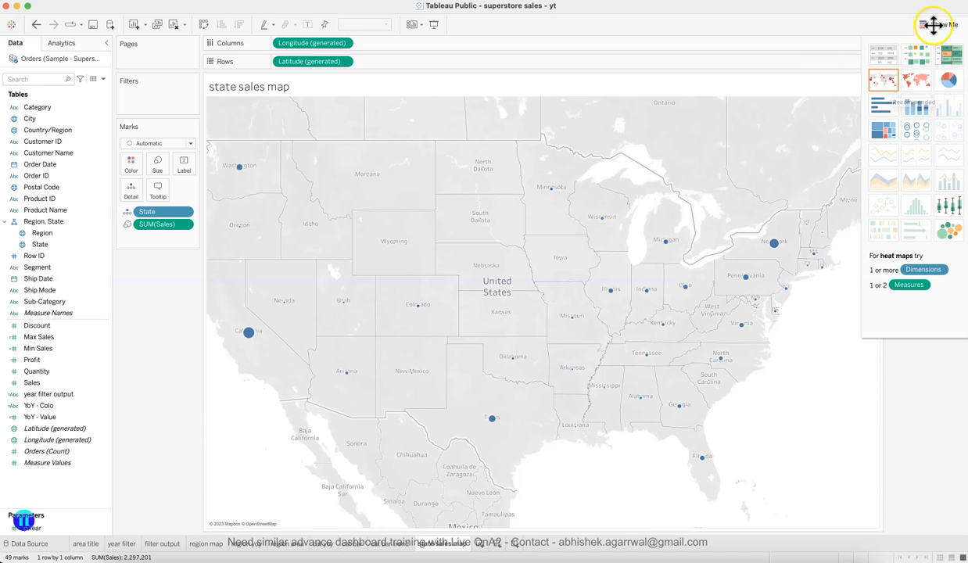
click(935, 25)
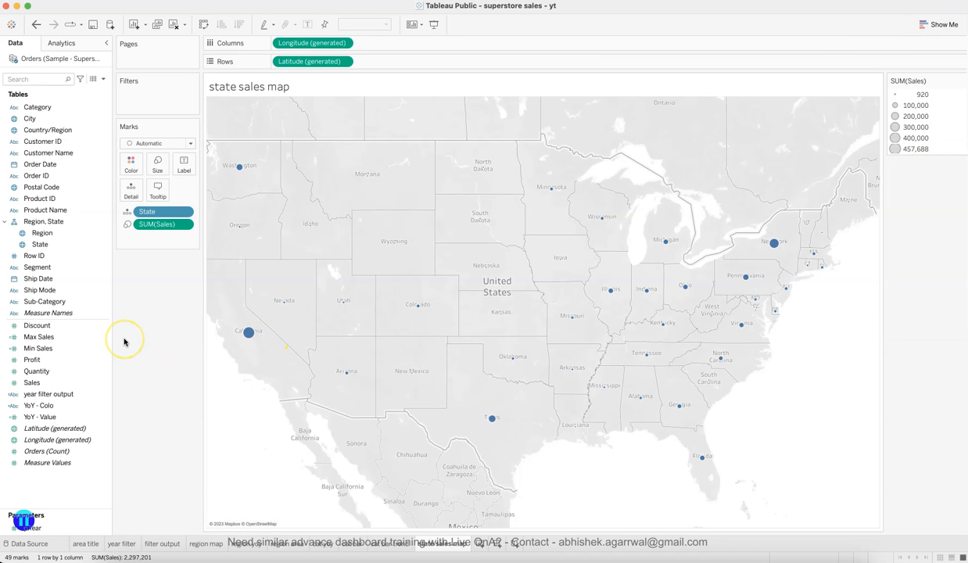
Color the map marks by Sales with a custom sequential palette based on systemMintColor.
click(72, 383)
drag(70, 389, 134, 172)
click(133, 170)
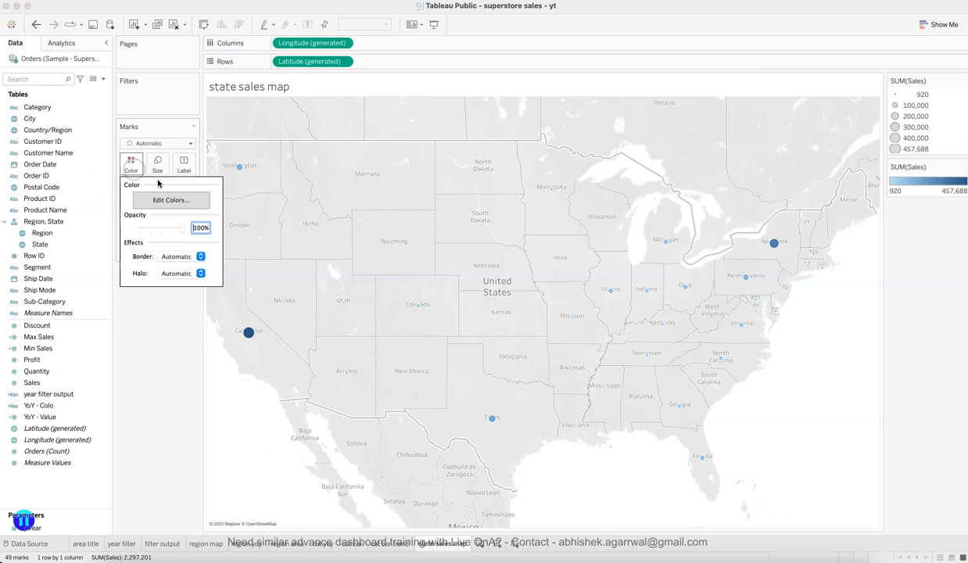
click(194, 202)
click(584, 248)
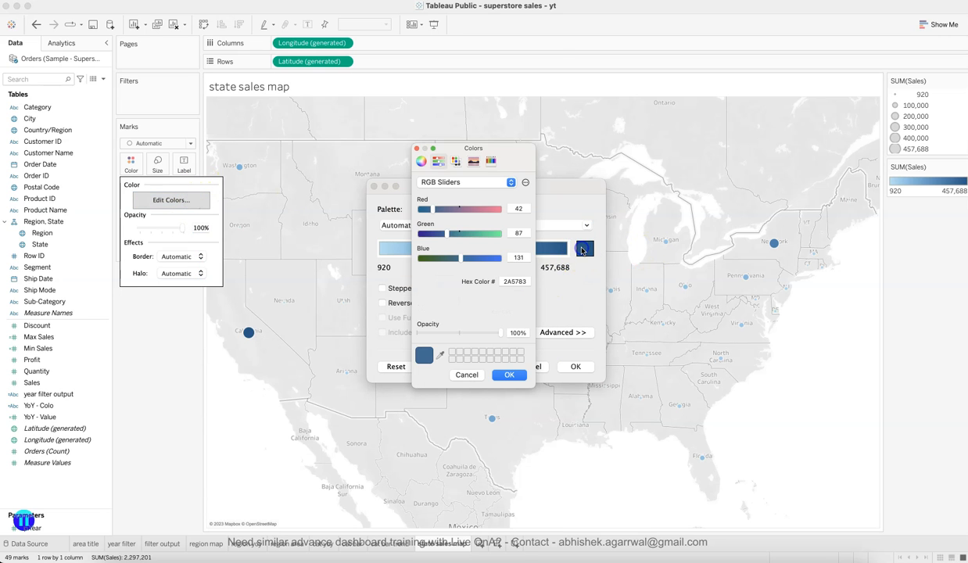
click(457, 161)
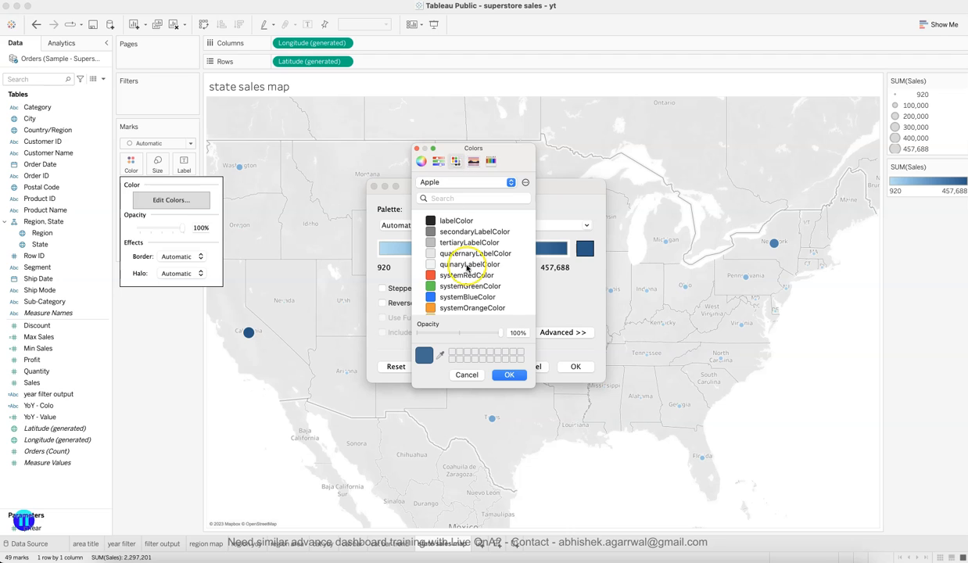
scroll(467, 266, down, 5)
scroll(466, 268, down, 1)
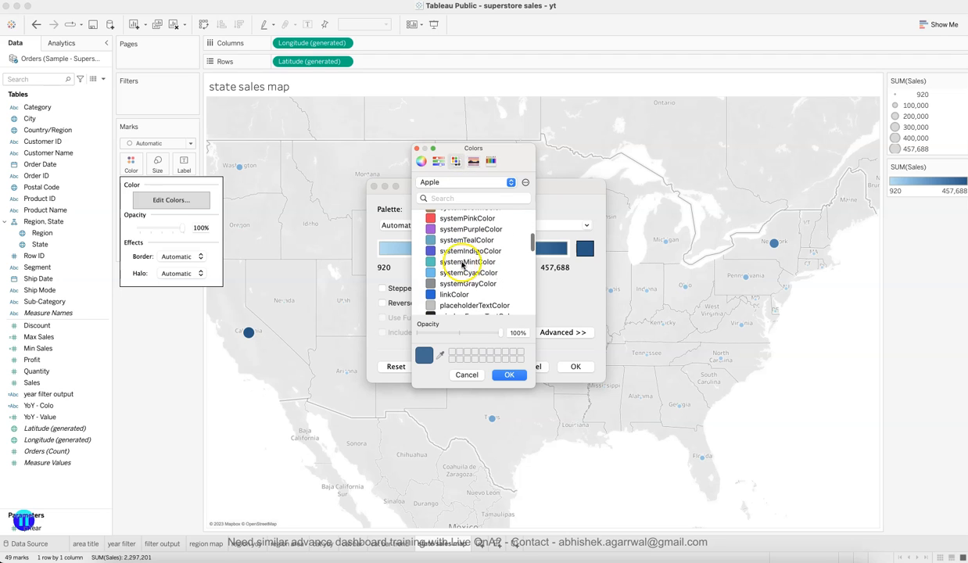
click(458, 265)
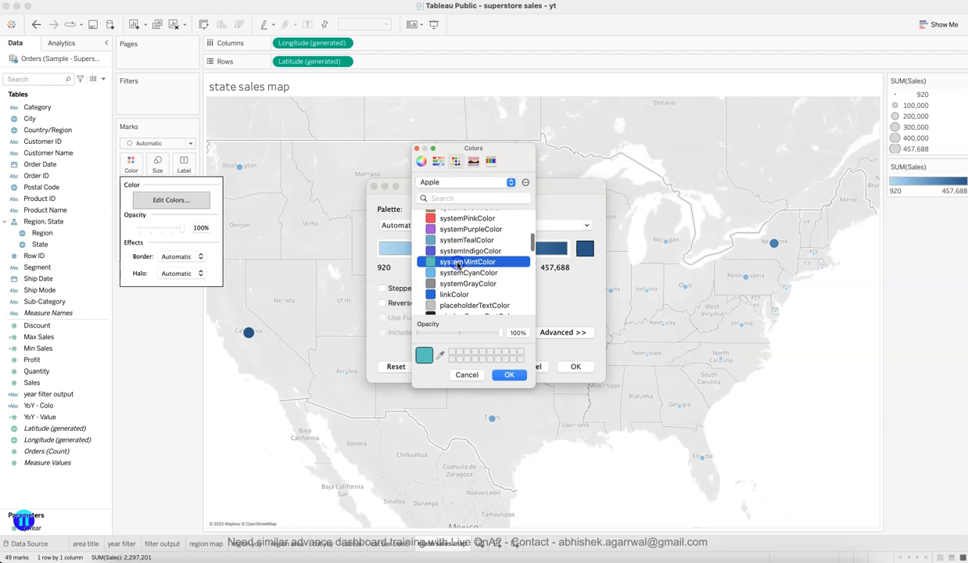
click(506, 375)
click(442, 366)
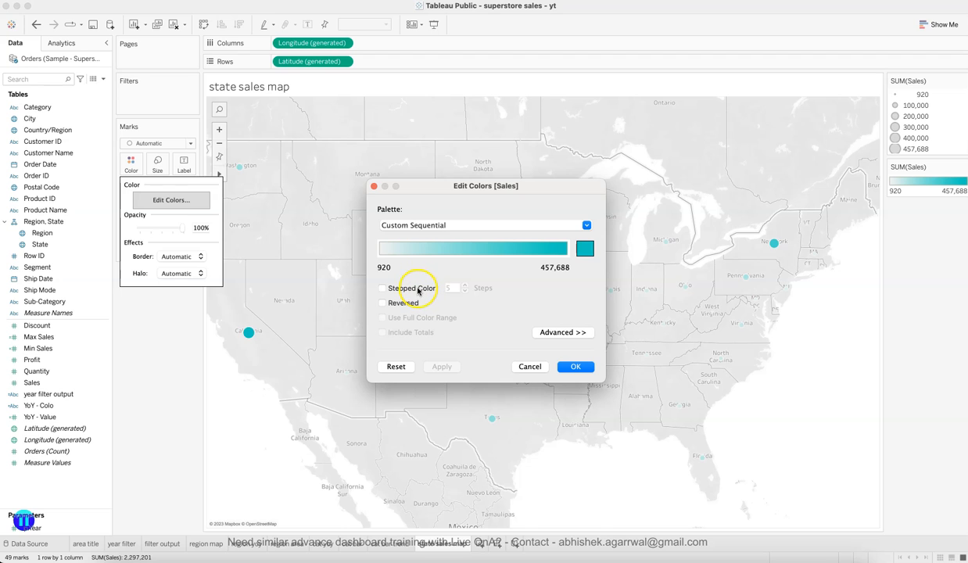
click(573, 368)
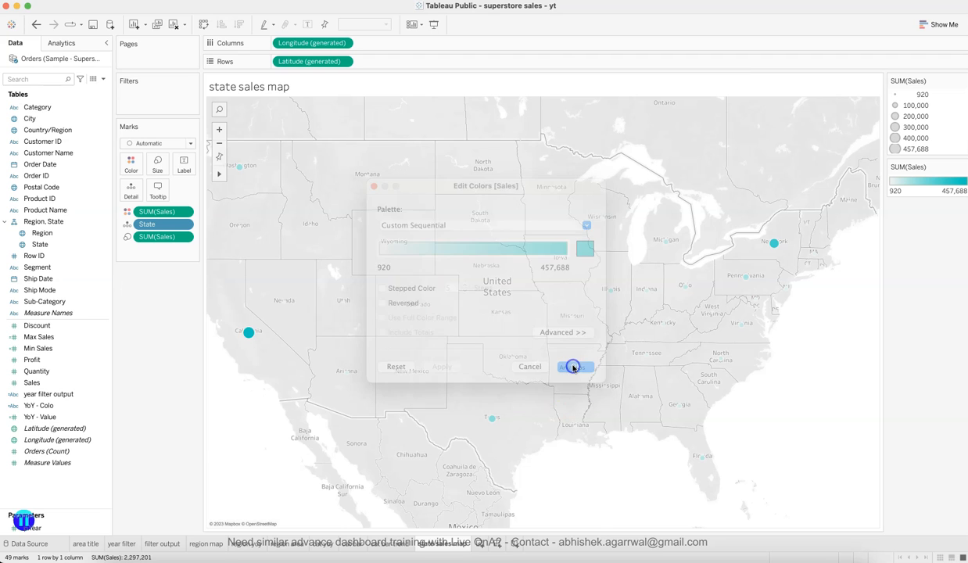
Enlarge the sales circles on the state map.
click(157, 163)
drag(179, 190, 179, 189)
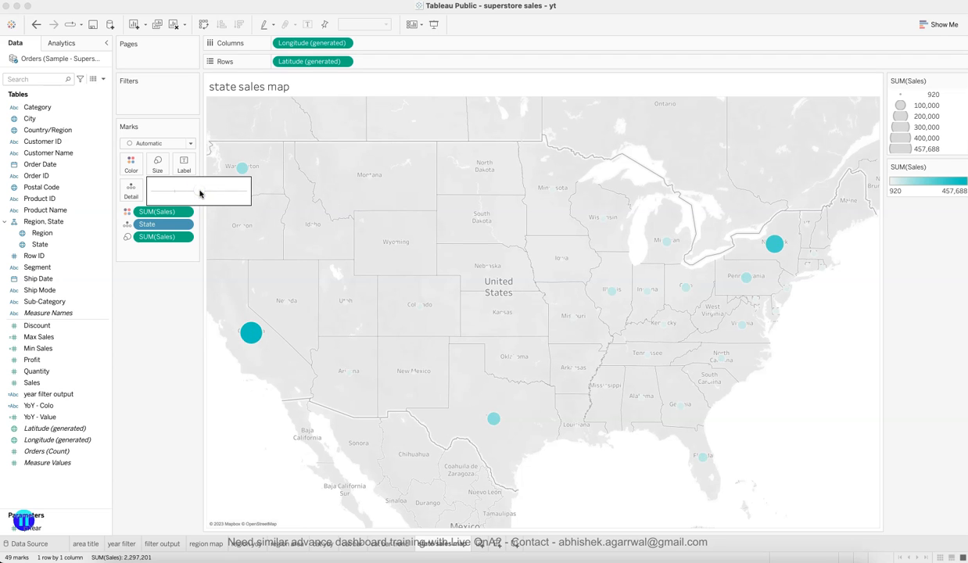
click(175, 353)
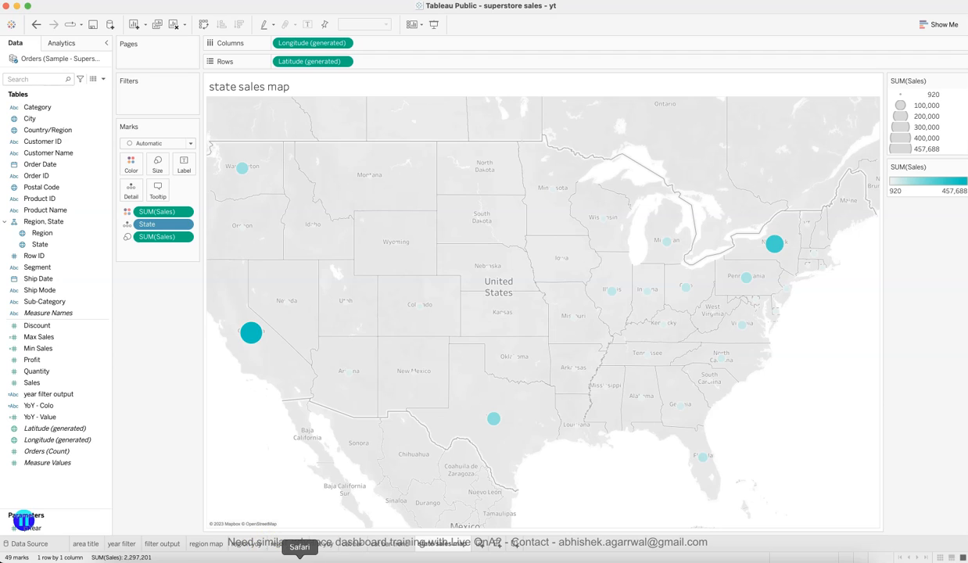
Compare with the reference Sales by State map and convert the symbol map to a filled map of states.
click(290, 553)
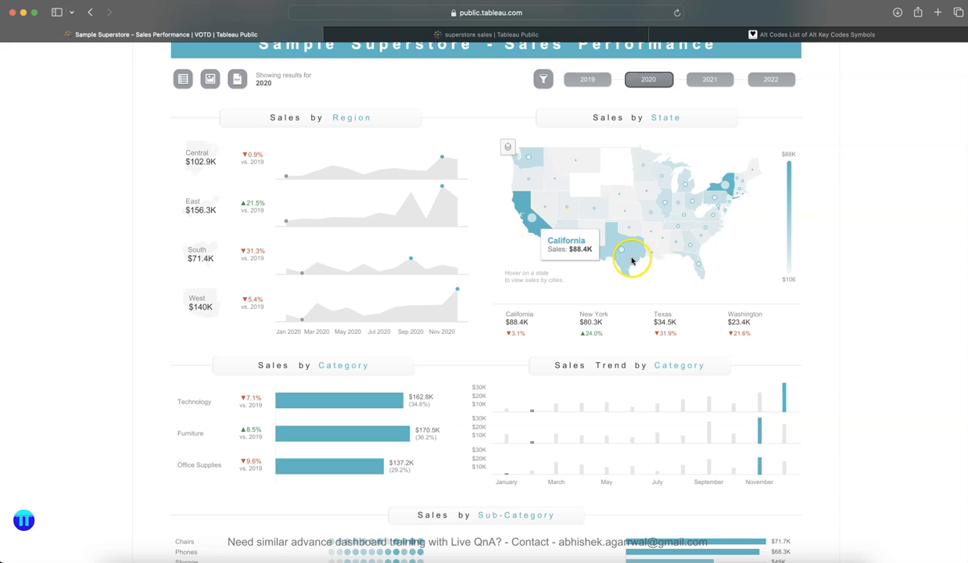
key(super+Tab)
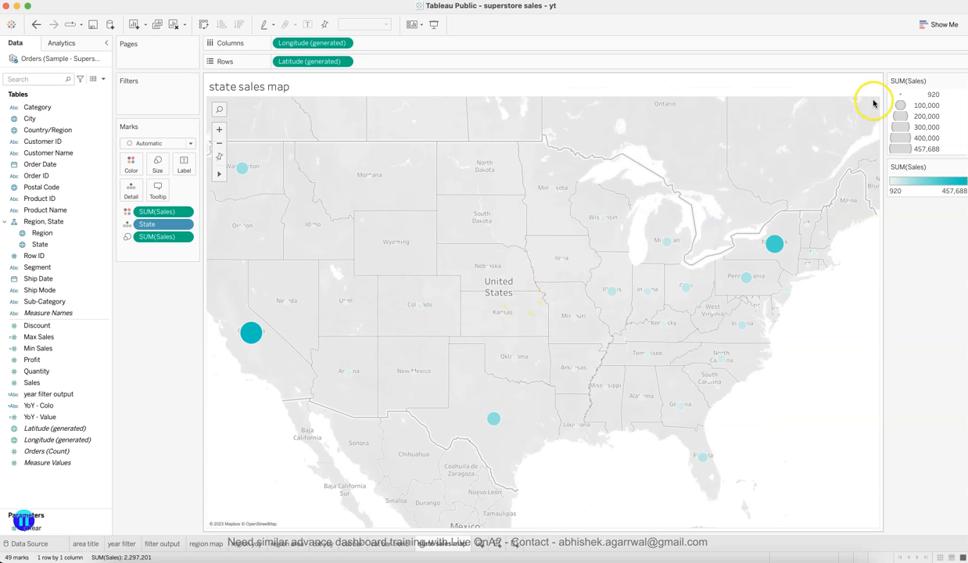
click(947, 29)
click(916, 82)
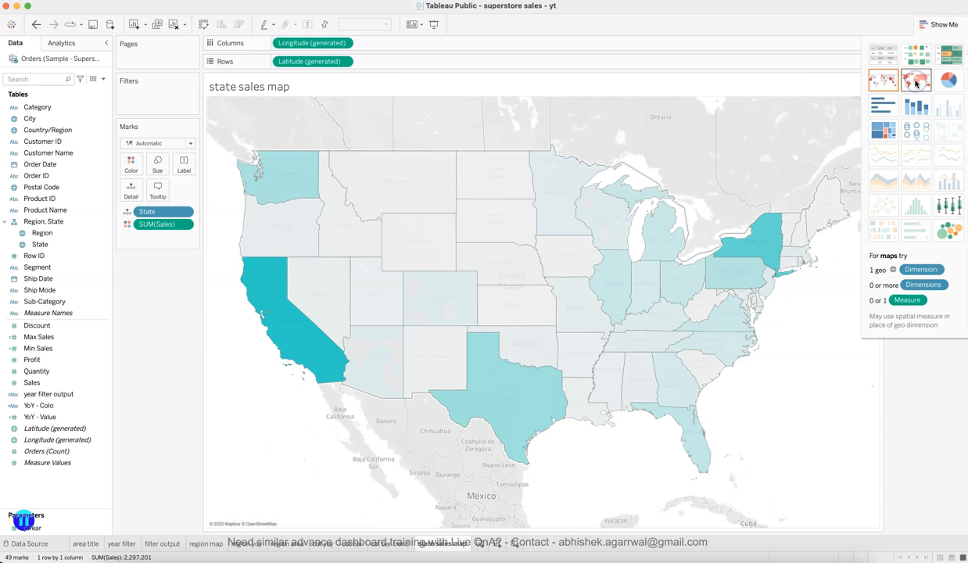
click(933, 26)
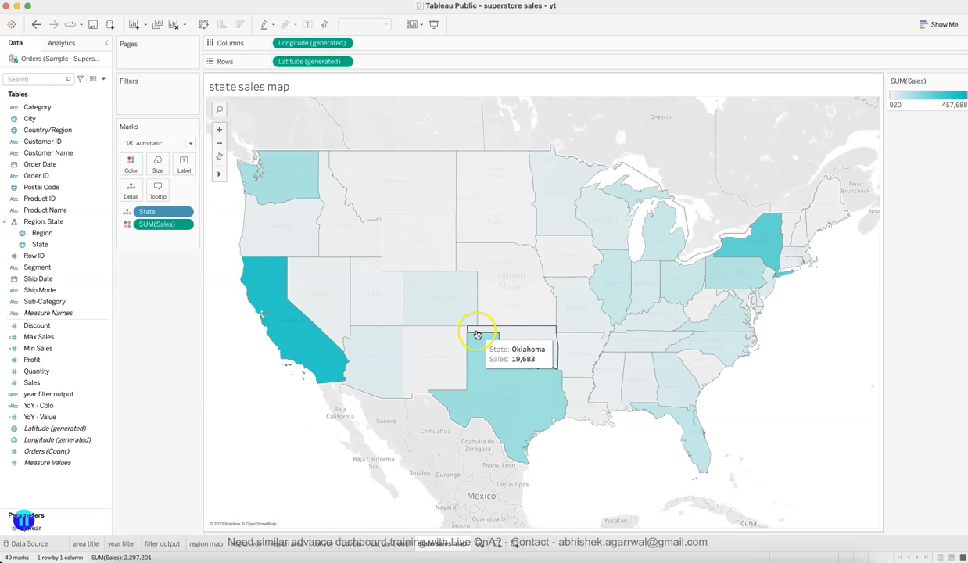
Hide the SUM(Sales) color legend and add State as a second marks layer over the filled state map.
click(961, 80)
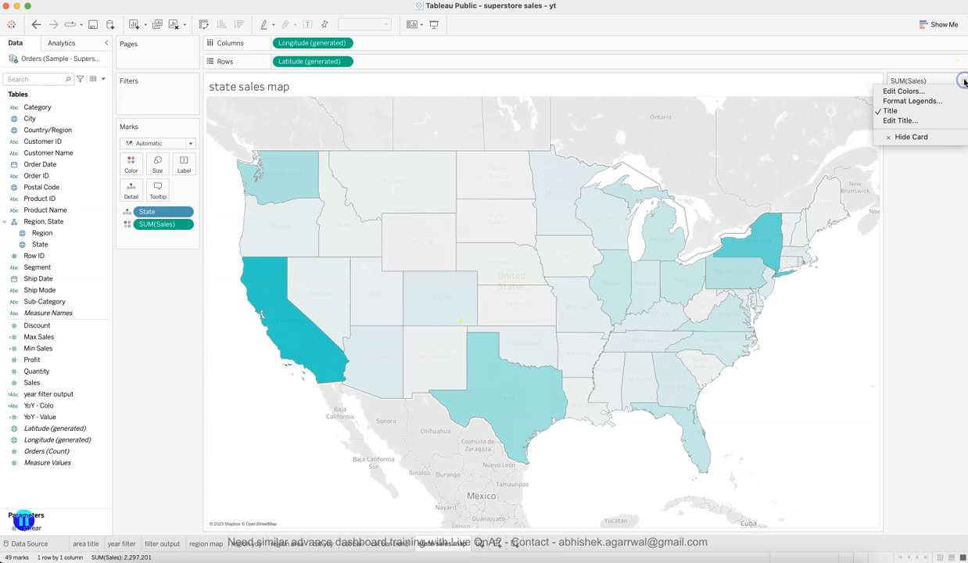
click(932, 129)
mouse_move(431, 225)
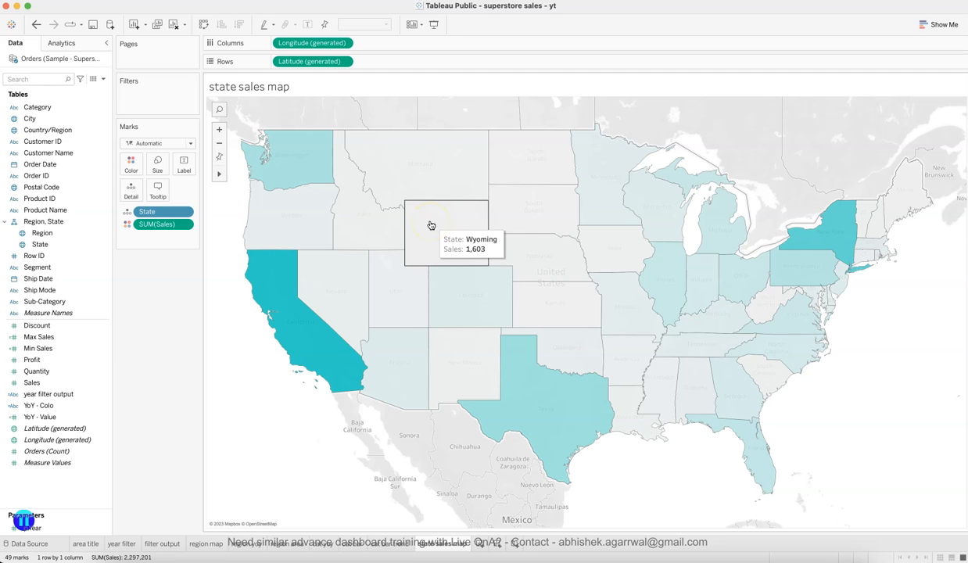
mouse_move(299, 333)
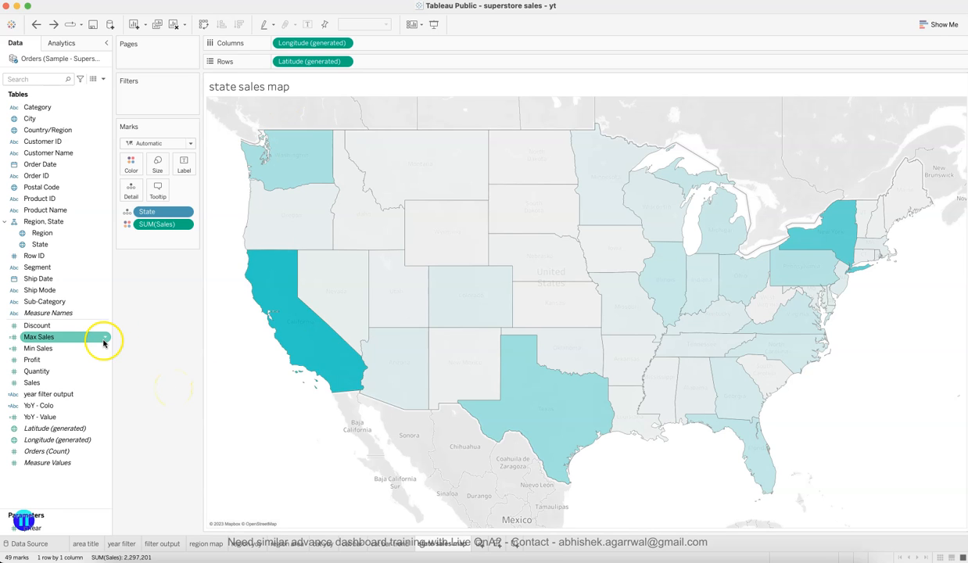
click(75, 244)
drag(67, 247, 309, 122)
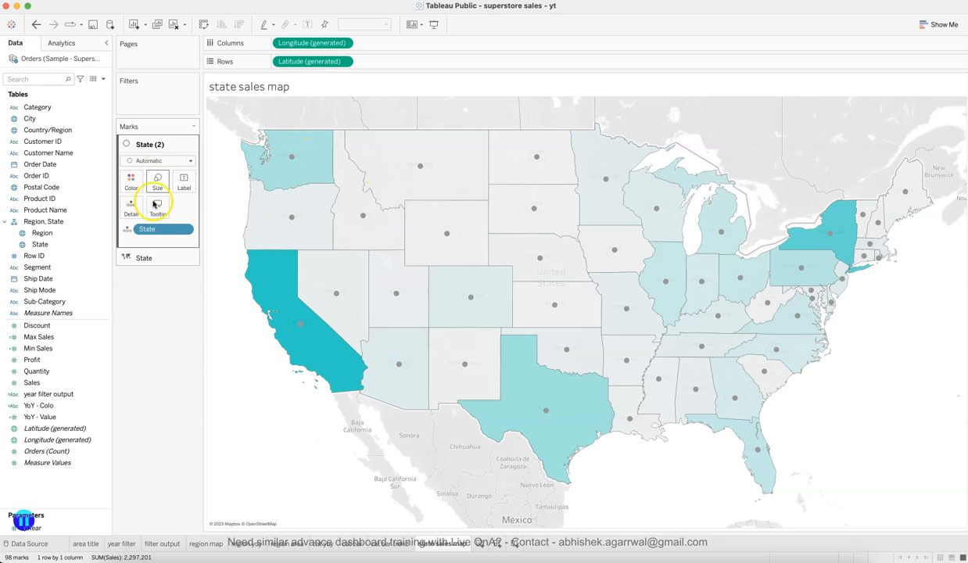
click(147, 257)
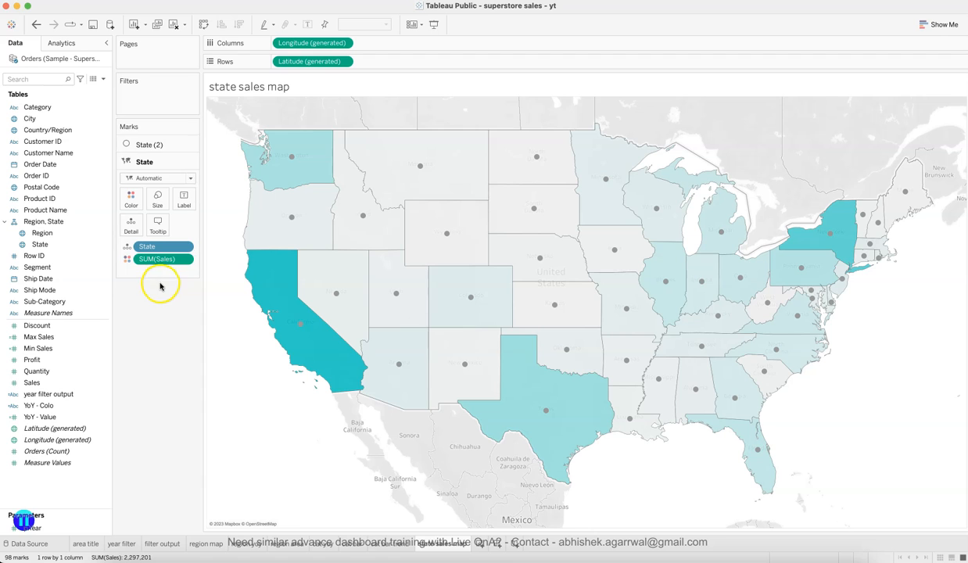
click(145, 145)
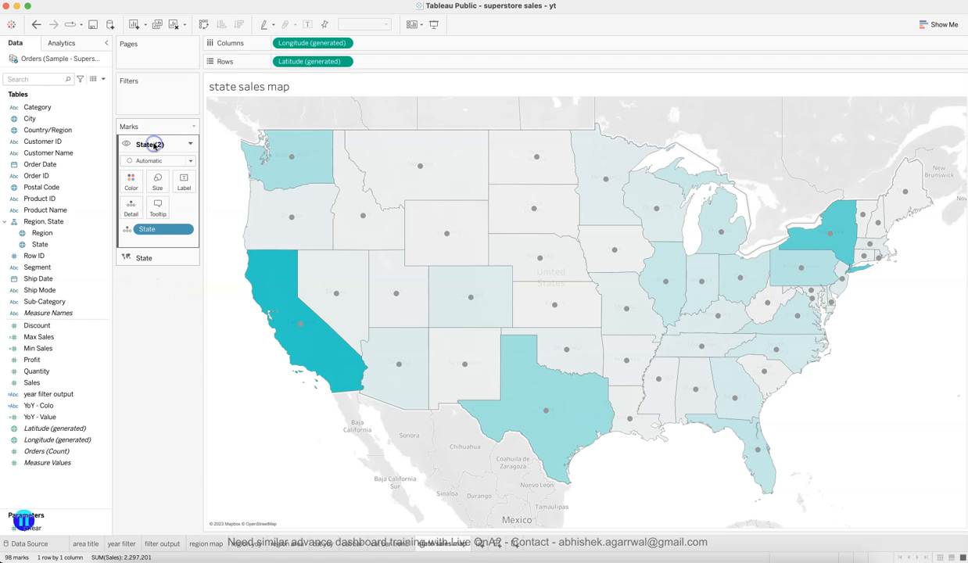
Color the new State layer's circles with a recently used teal-blue and size them by Sales.
click(132, 181)
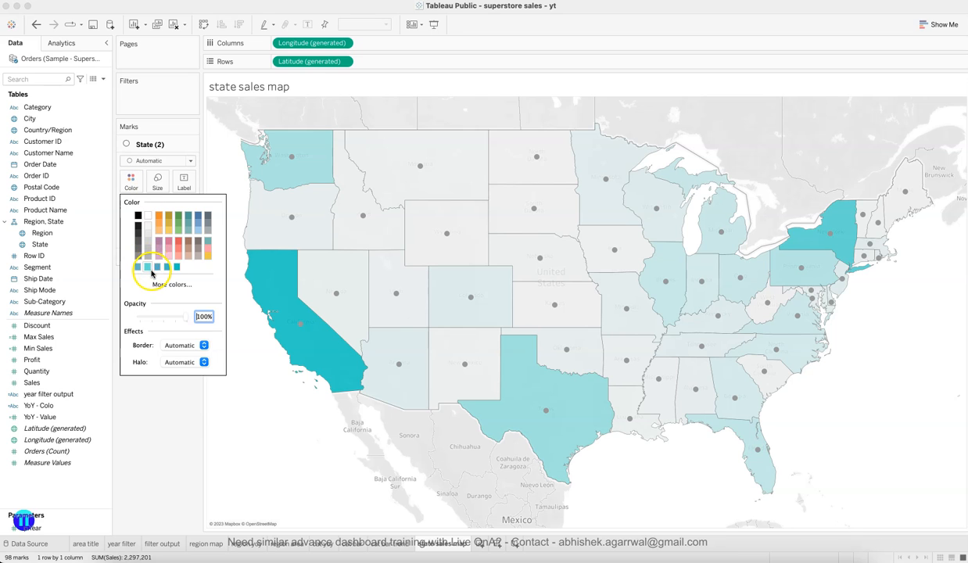
click(138, 267)
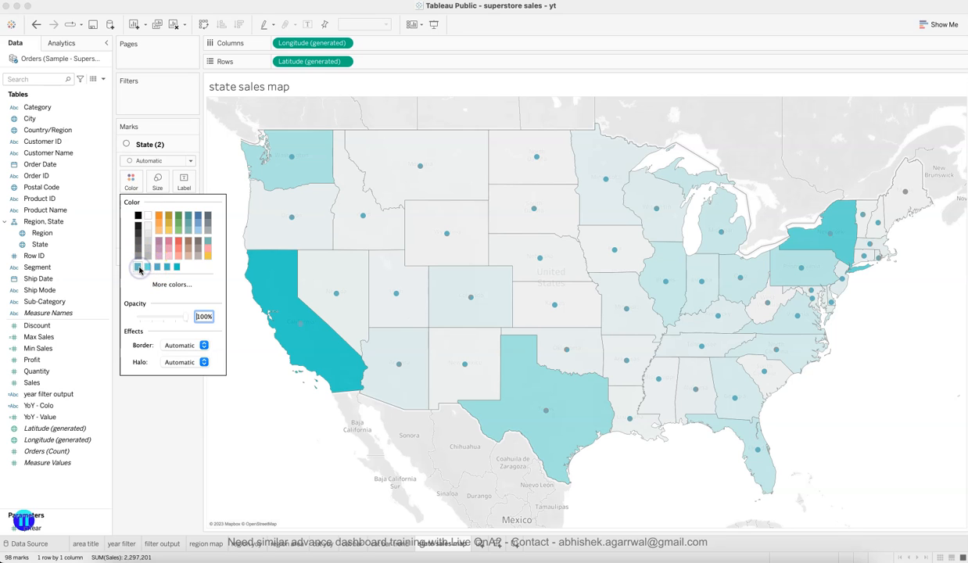
click(165, 391)
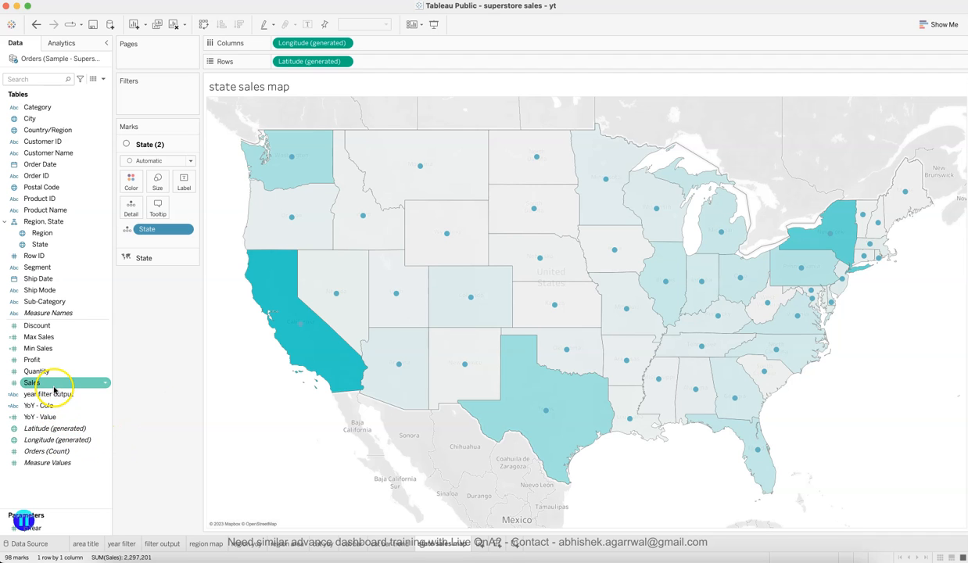
drag(51, 382, 162, 192)
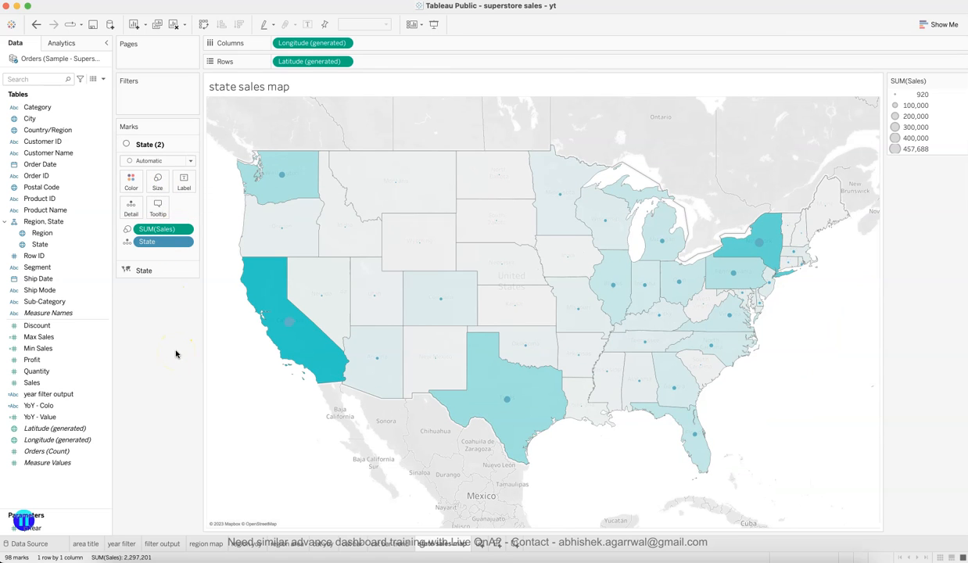
Change the circles to a lighter teal from the recent colors and give them a light gray border.
click(132, 186)
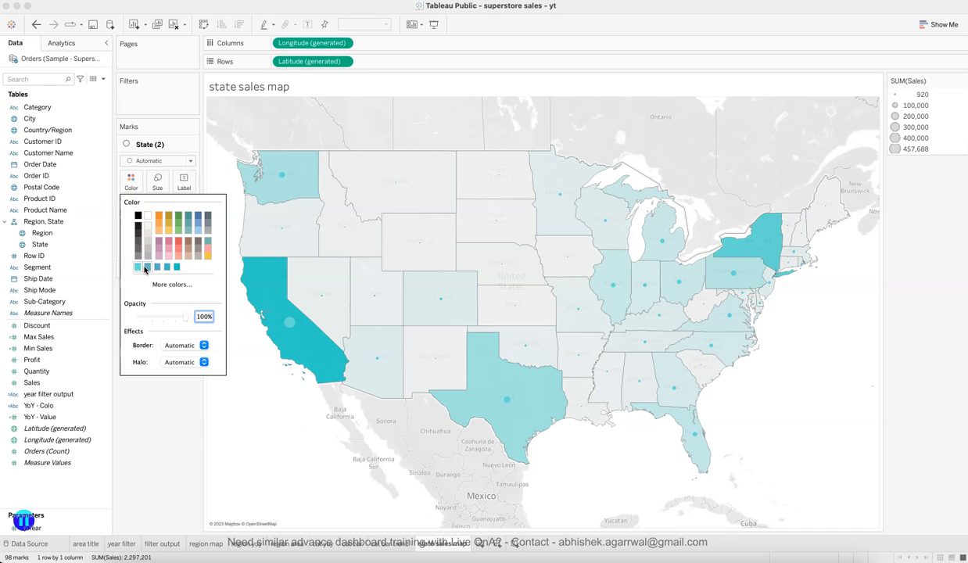
click(177, 345)
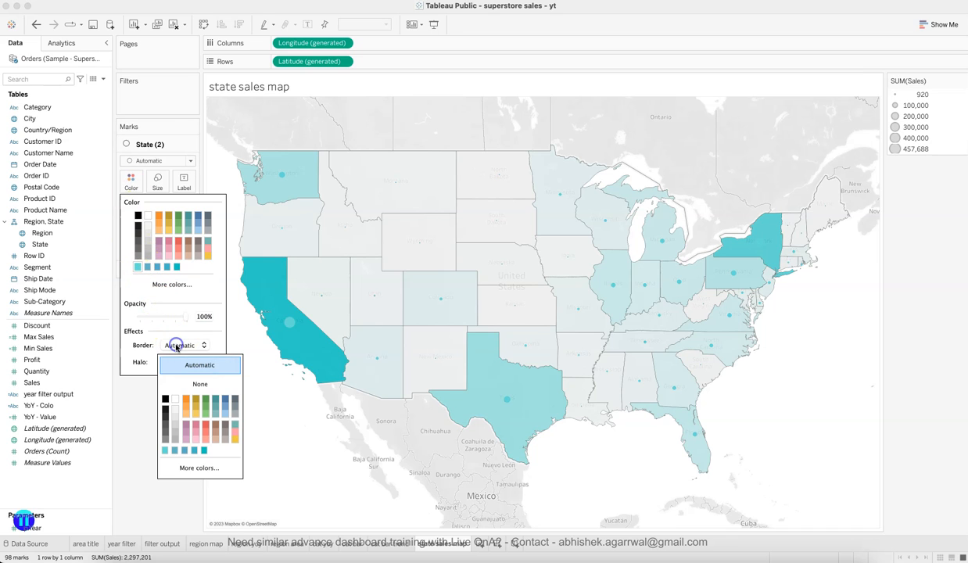
click(174, 439)
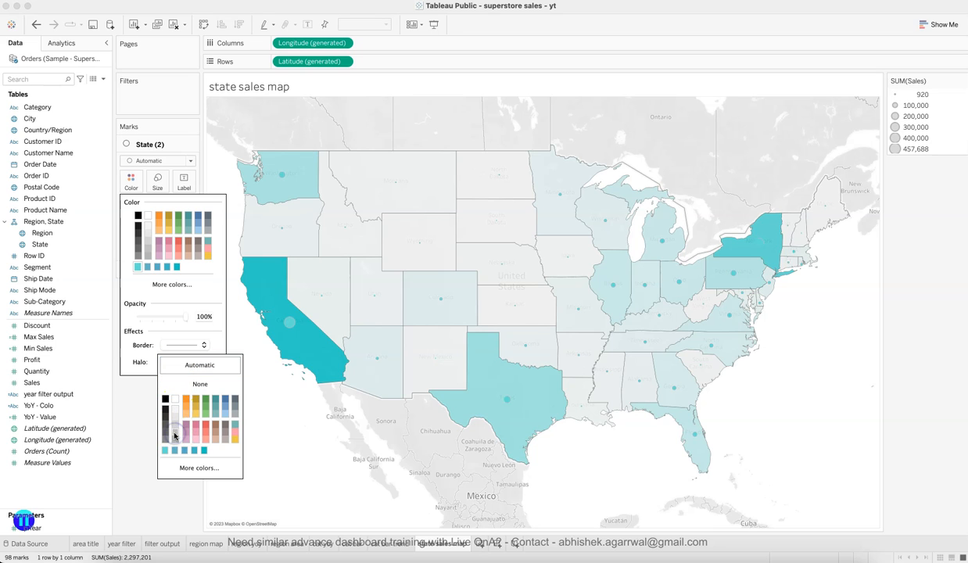
click(141, 429)
Enlarge the sales-sized circles in the State (2) marks layer.
click(157, 180)
drag(181, 209, 201, 210)
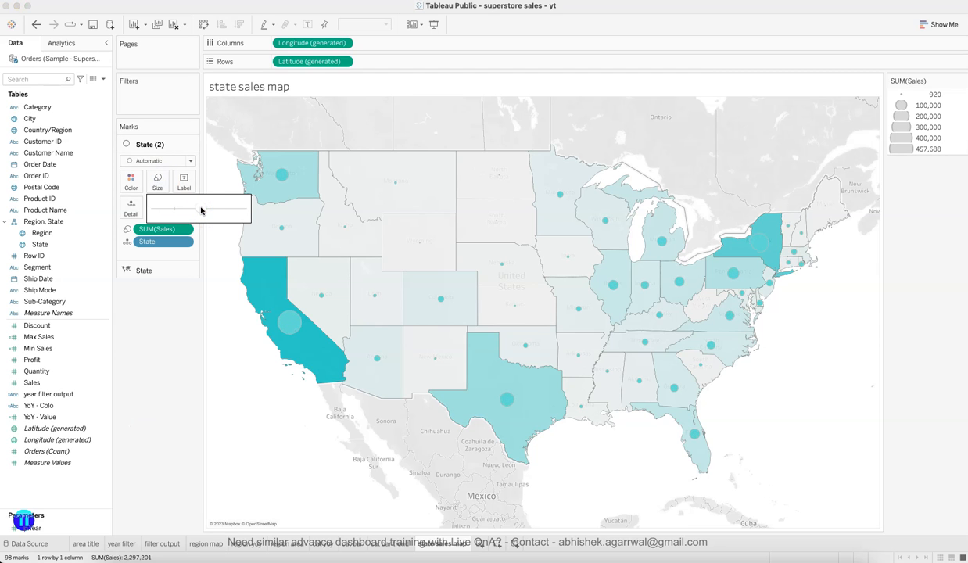
click(149, 418)
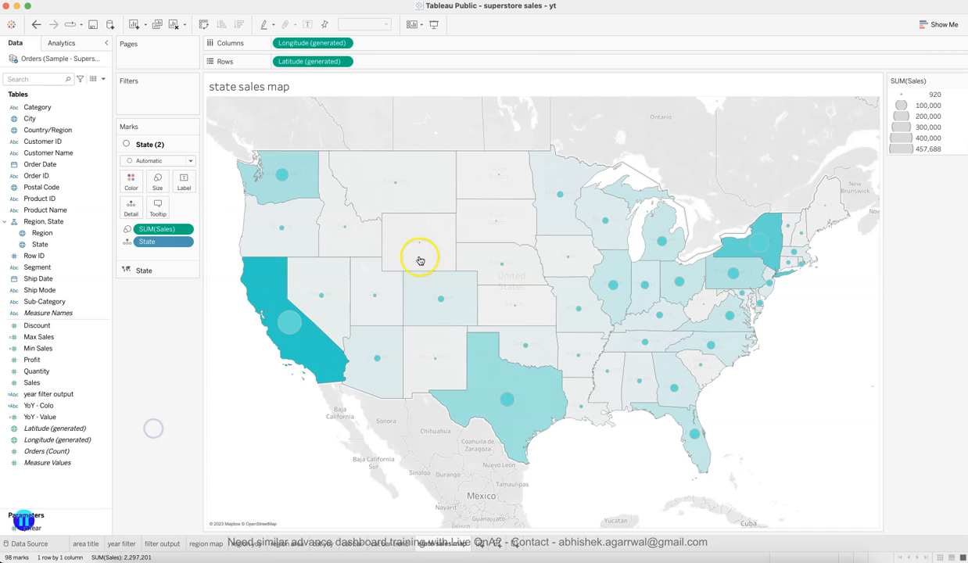
Compare the circles with the reference Sales by State map and recolor them with the custom pale teal B5DDD7.
click(290, 538)
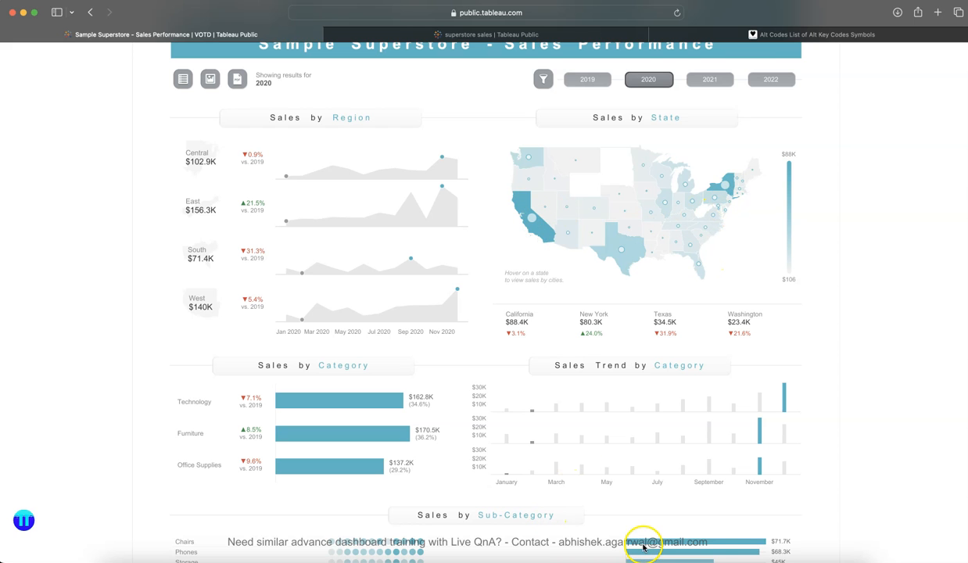
click(755, 557)
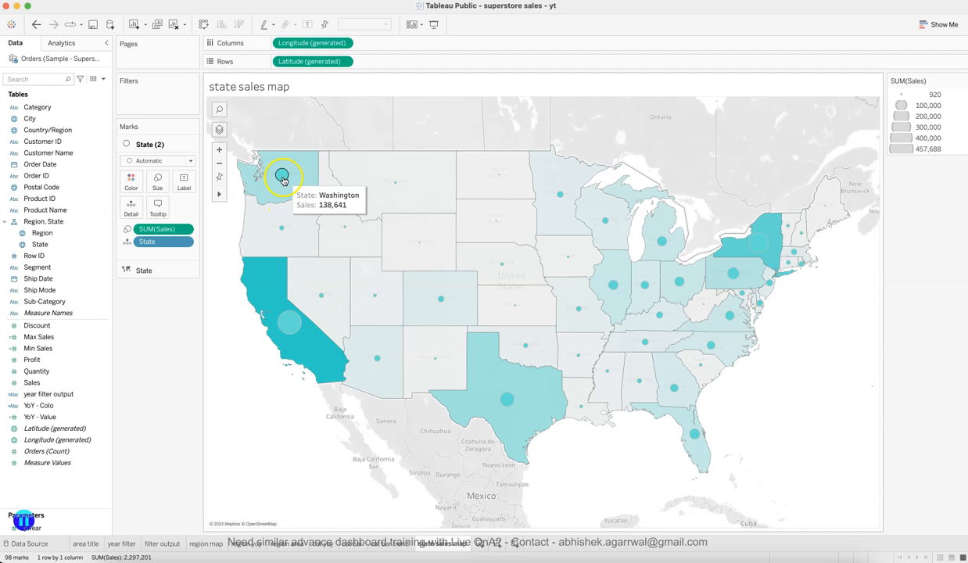
click(137, 187)
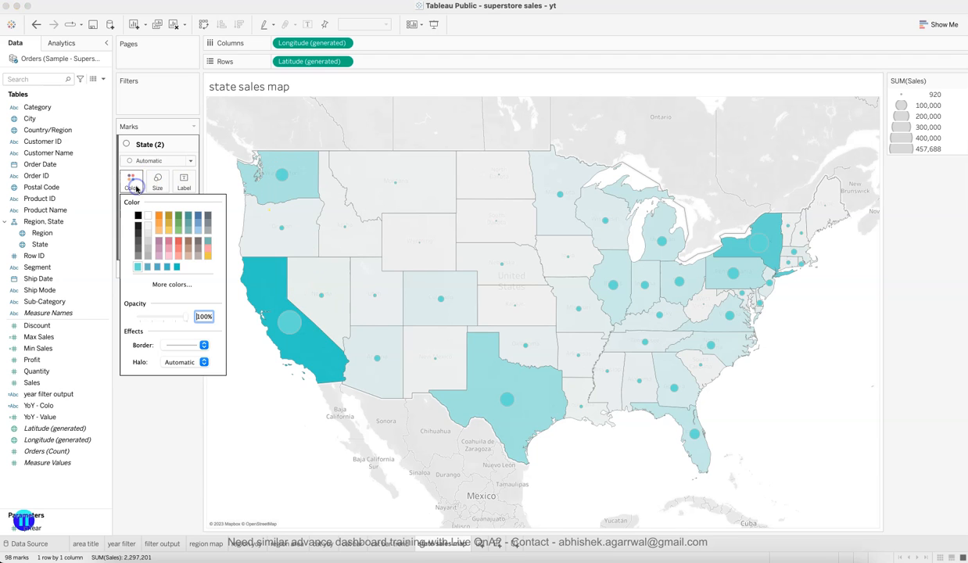
click(160, 286)
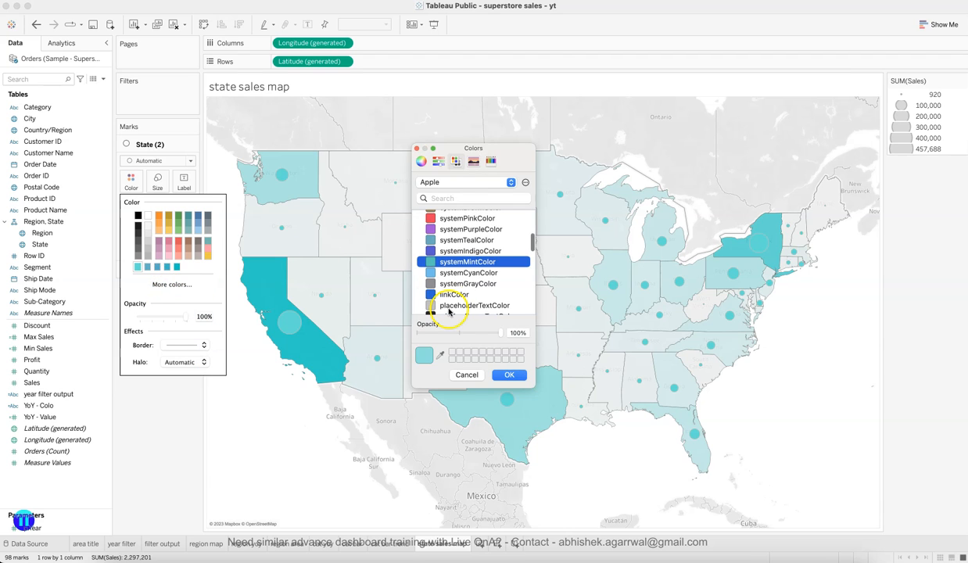
click(421, 161)
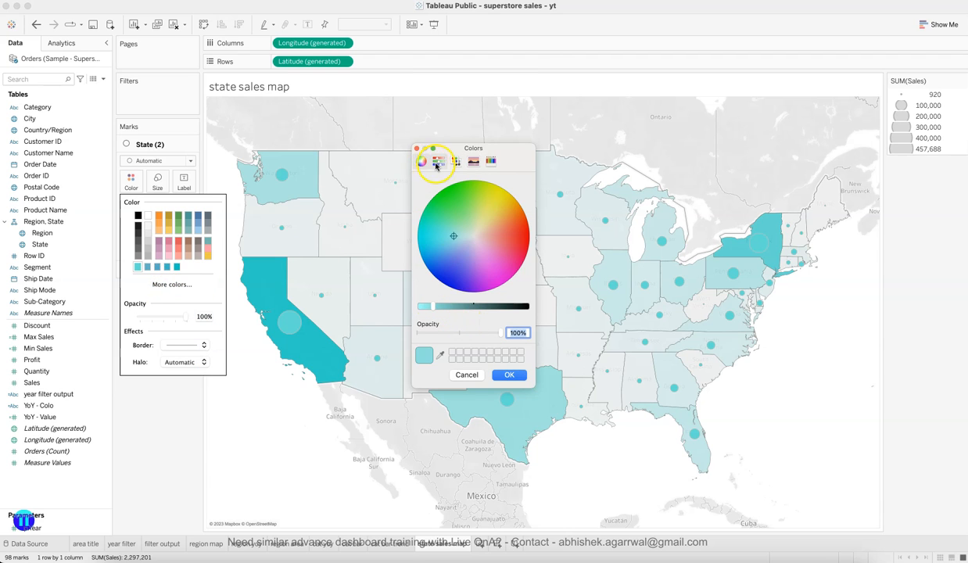
click(439, 161)
click(452, 162)
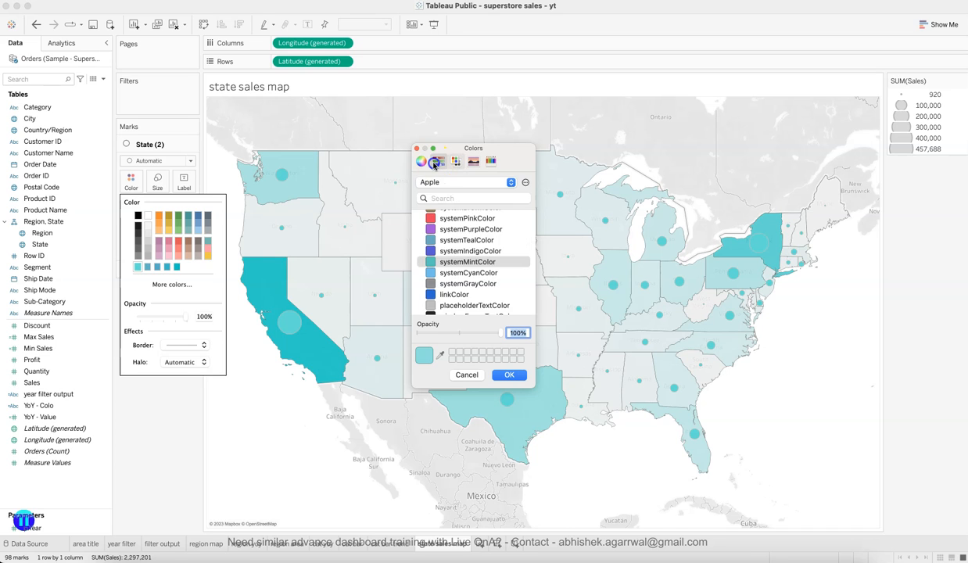
click(435, 162)
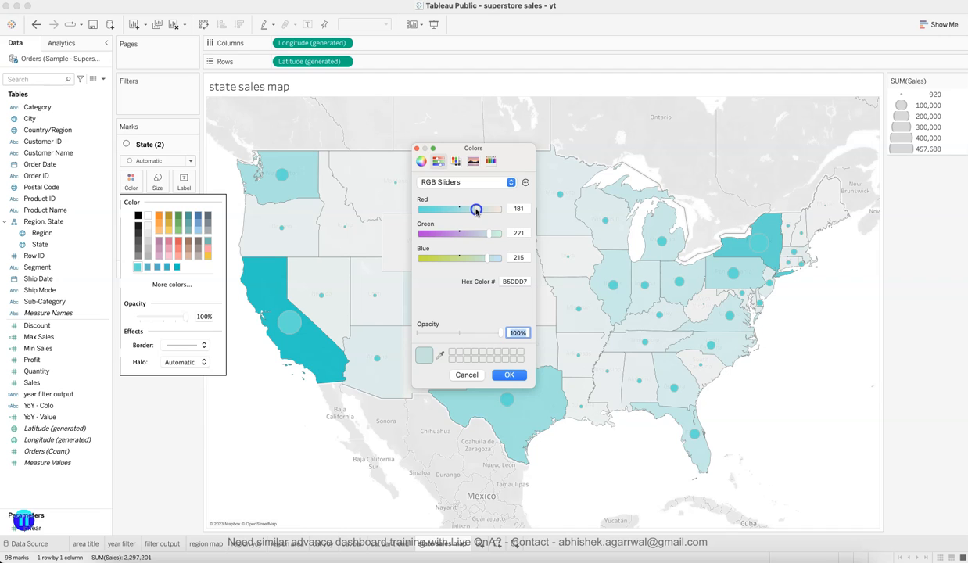
click(508, 375)
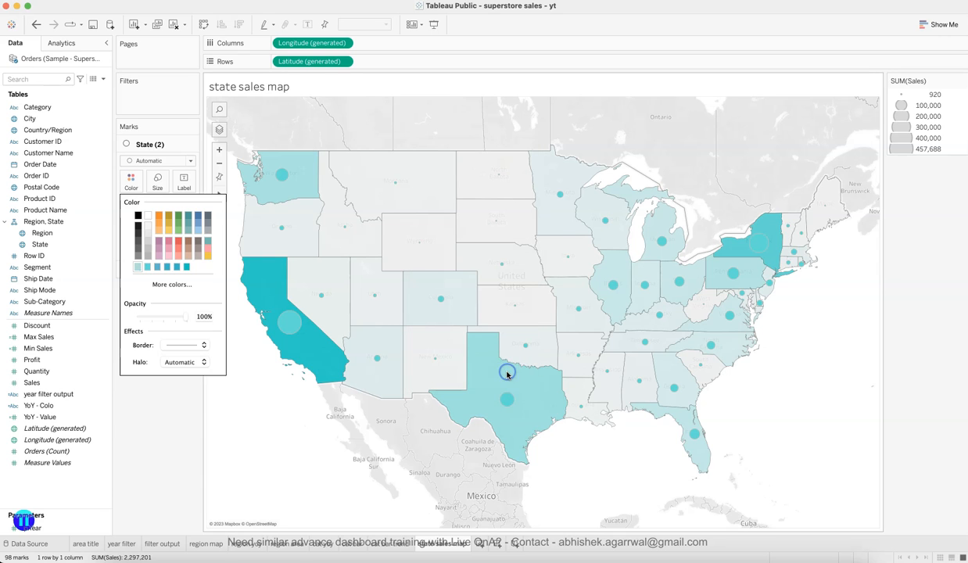
click(181, 464)
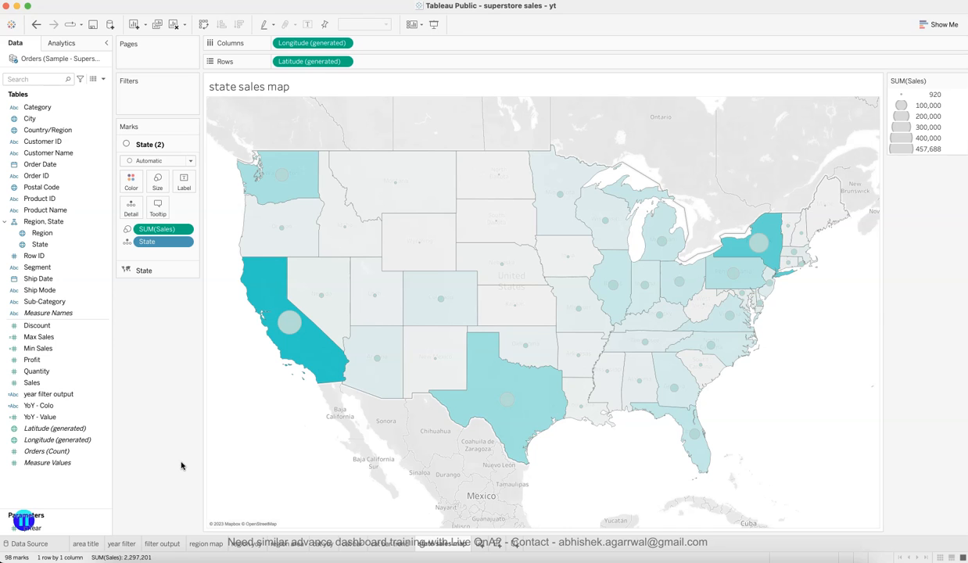
Hide the SUM(Sales) size legend of the state map.
click(964, 81)
click(935, 138)
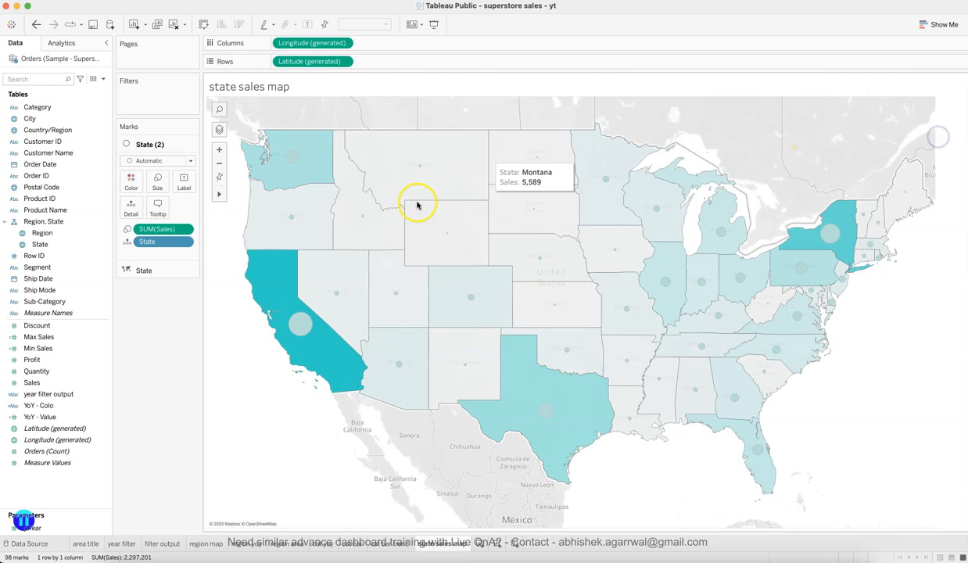
click(461, 462)
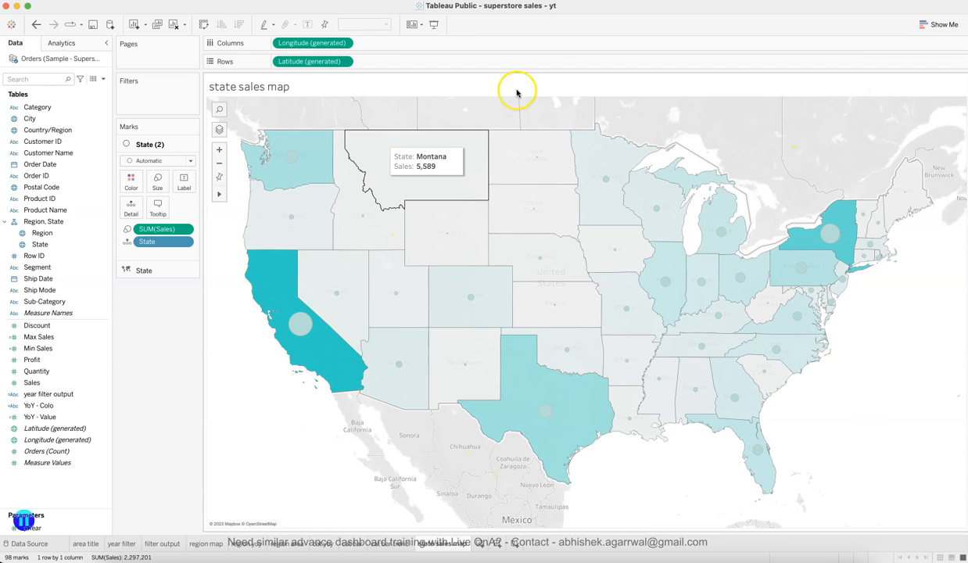
Filter the state map by Country/Region, keeping only United States.
click(72, 270)
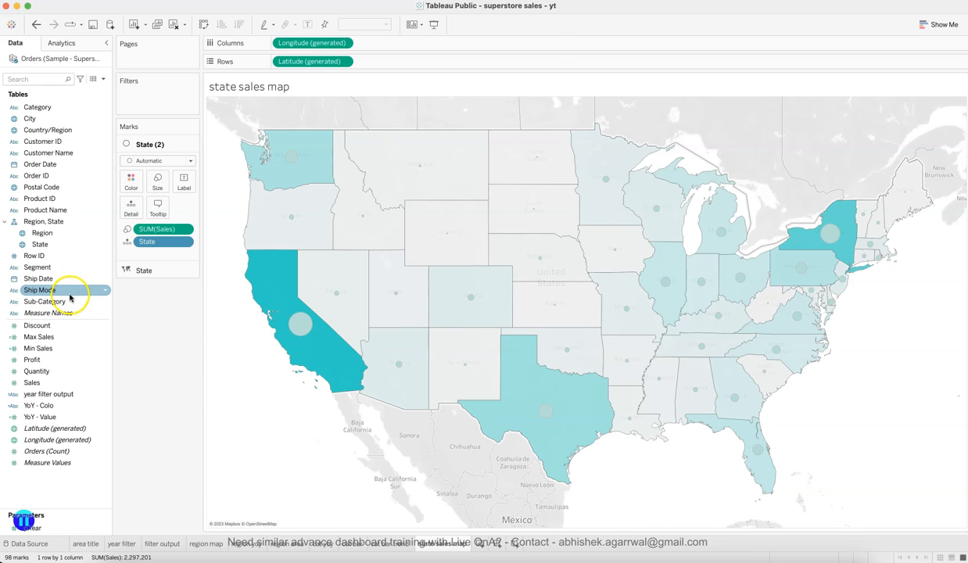
drag(55, 137, 151, 102)
click(390, 194)
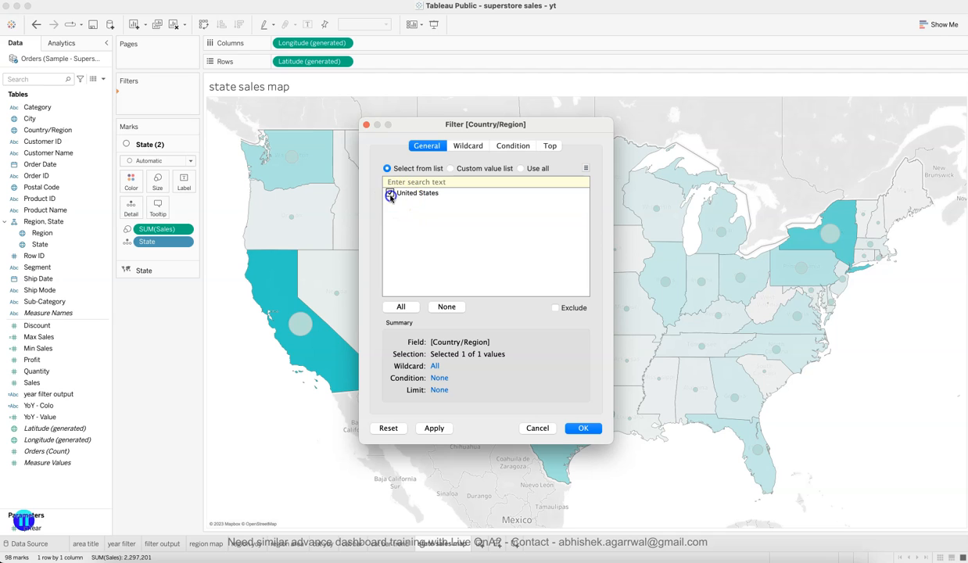
click(583, 428)
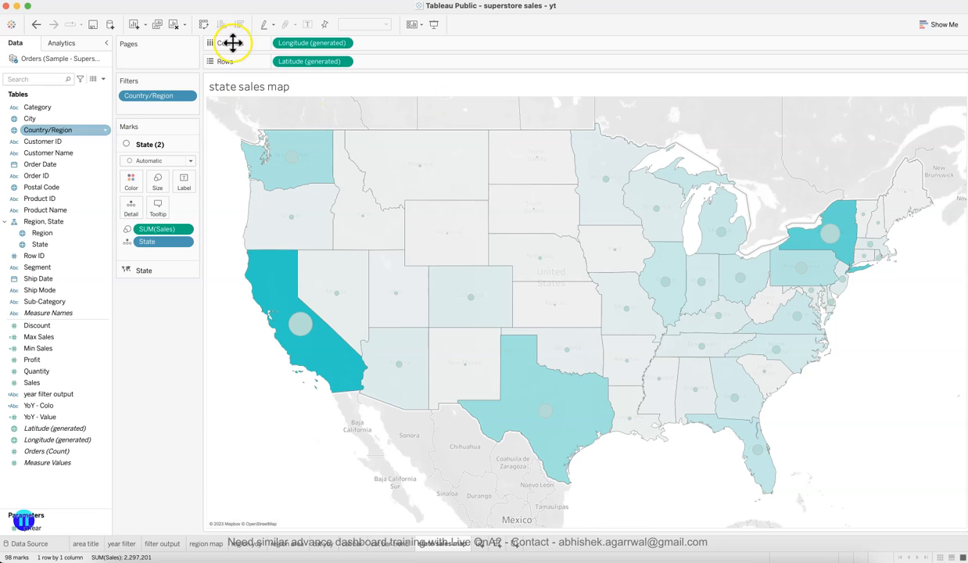
Turn off every background map layer of the state map: base, land cover, and country/region and state/province borders and names.
click(309, 0)
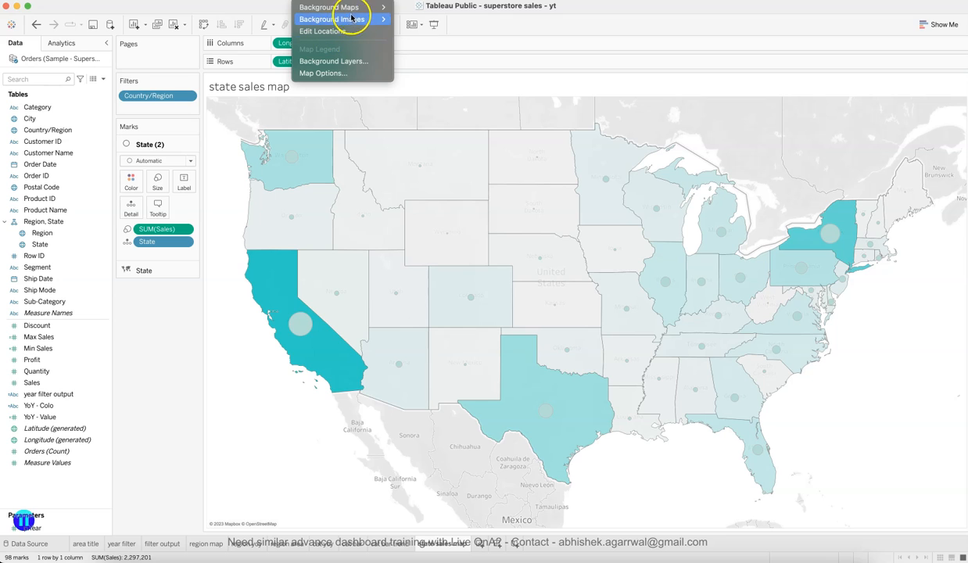
mouse_move(356, 11)
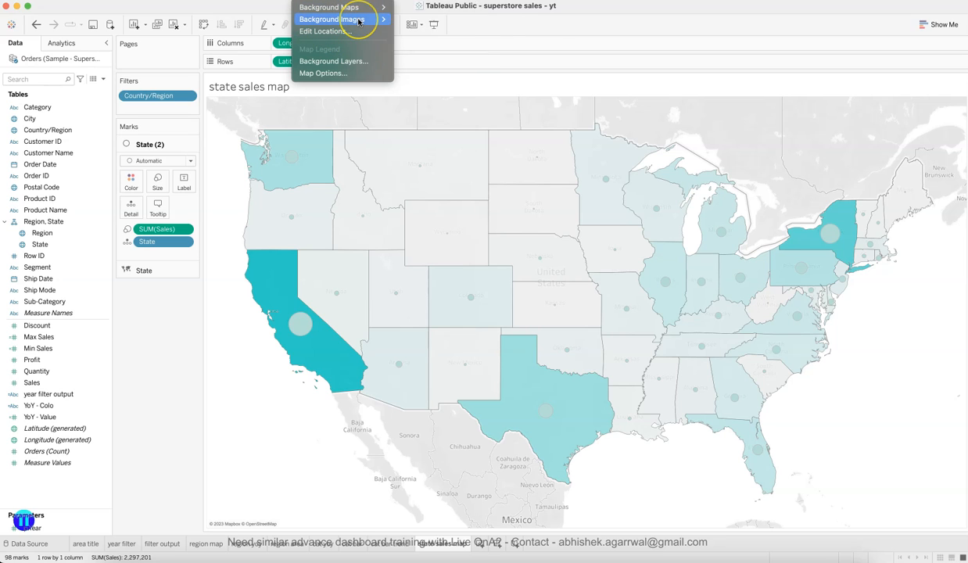
click(356, 61)
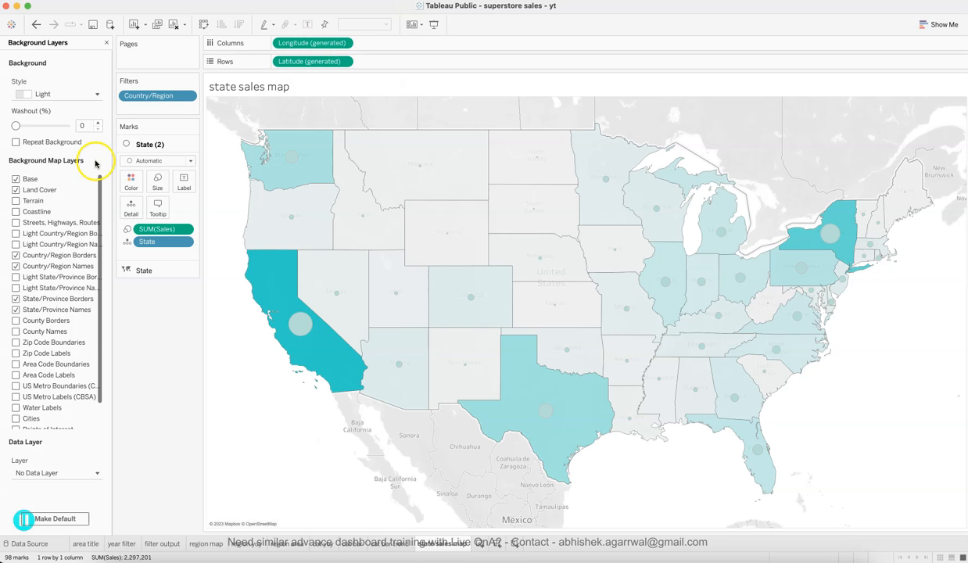
click(16, 179)
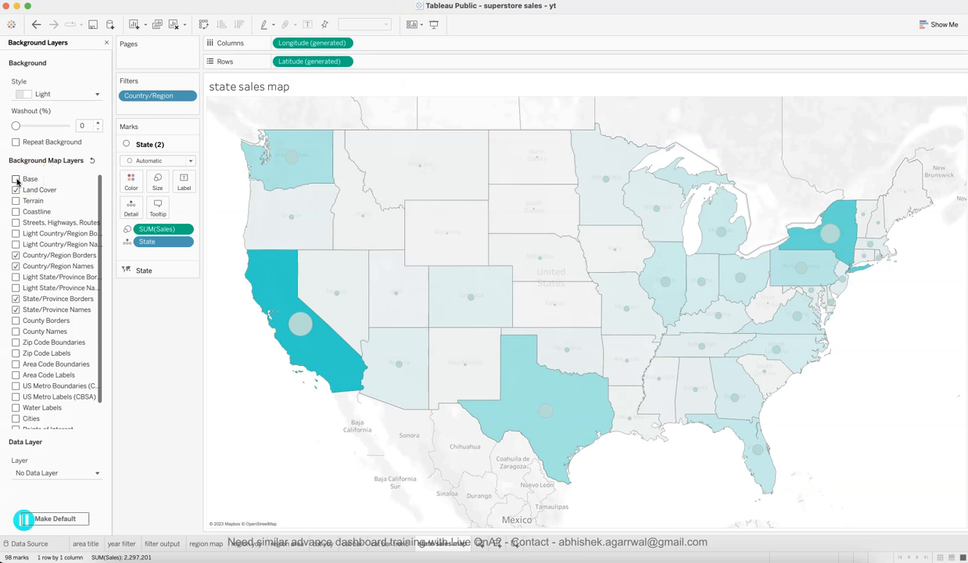
click(15, 190)
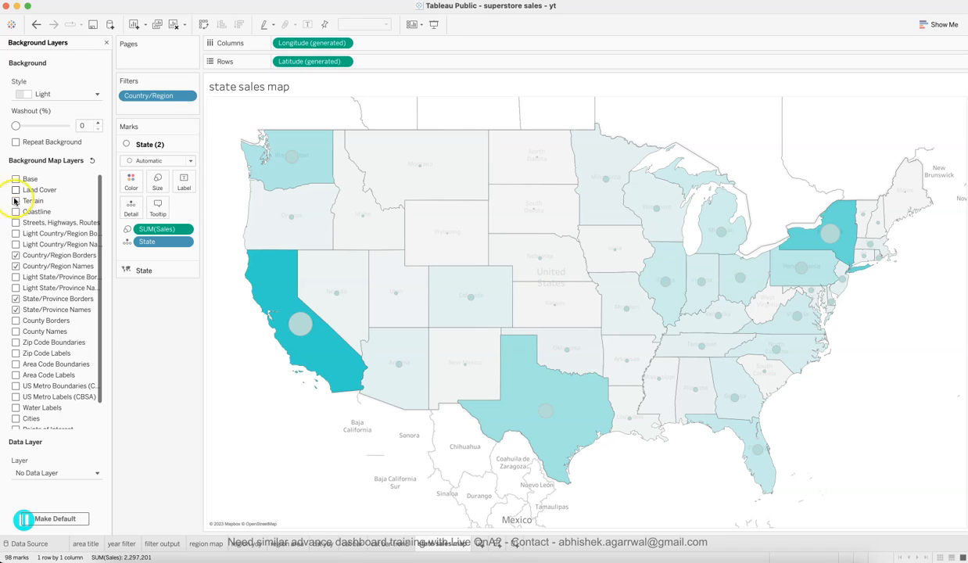
click(17, 255)
click(16, 266)
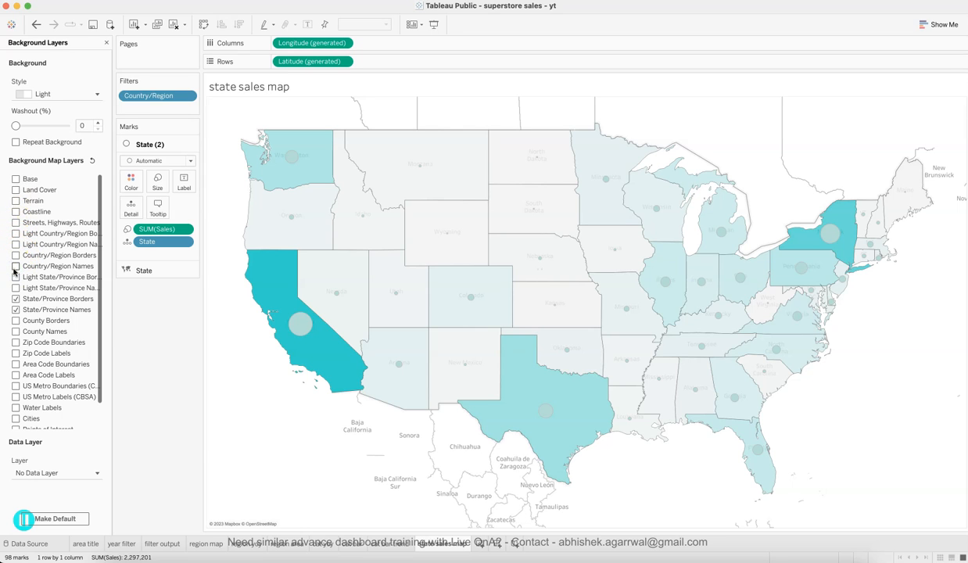
click(15, 310)
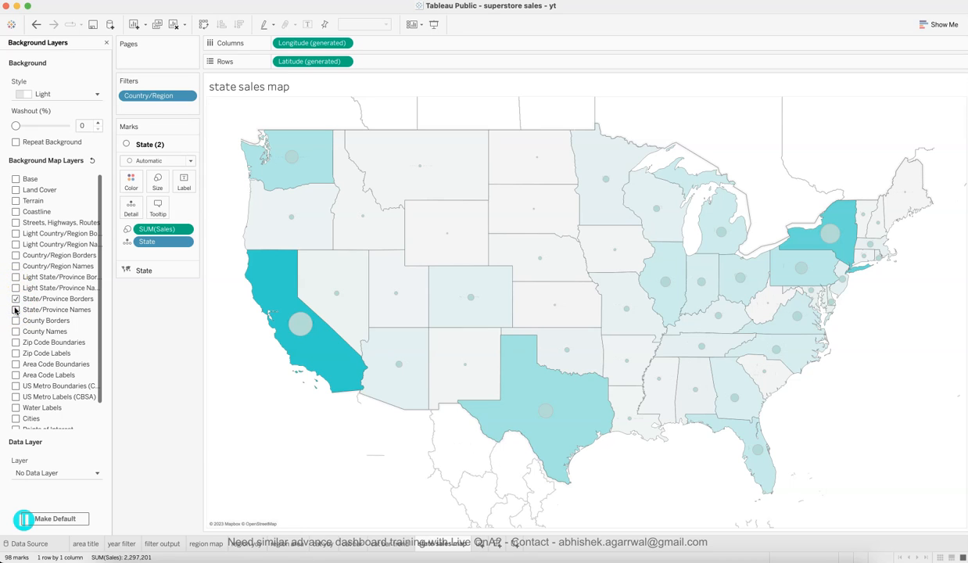
click(15, 301)
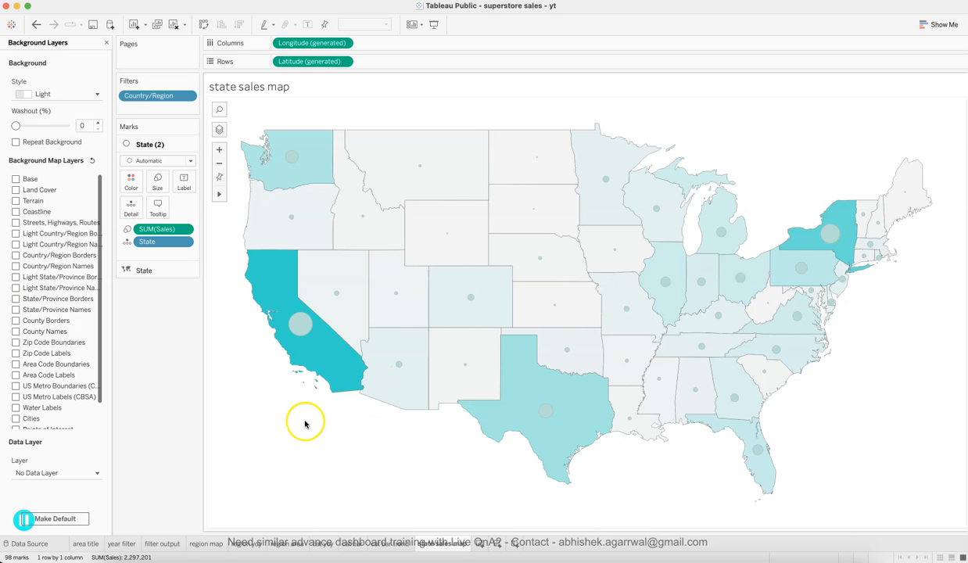
Hide the title of the state sales map and close the background layer settings.
right_click(282, 92)
click(305, 114)
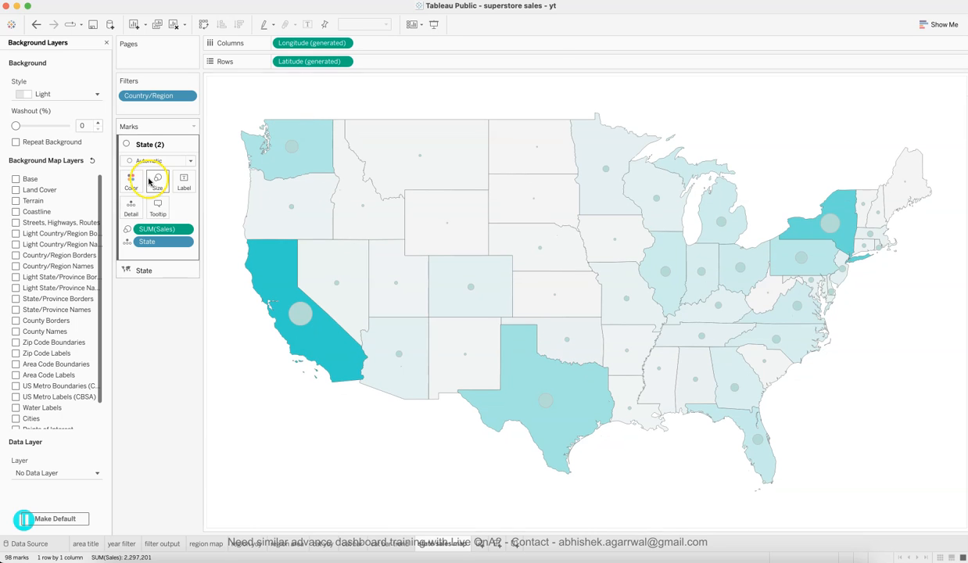
click(107, 42)
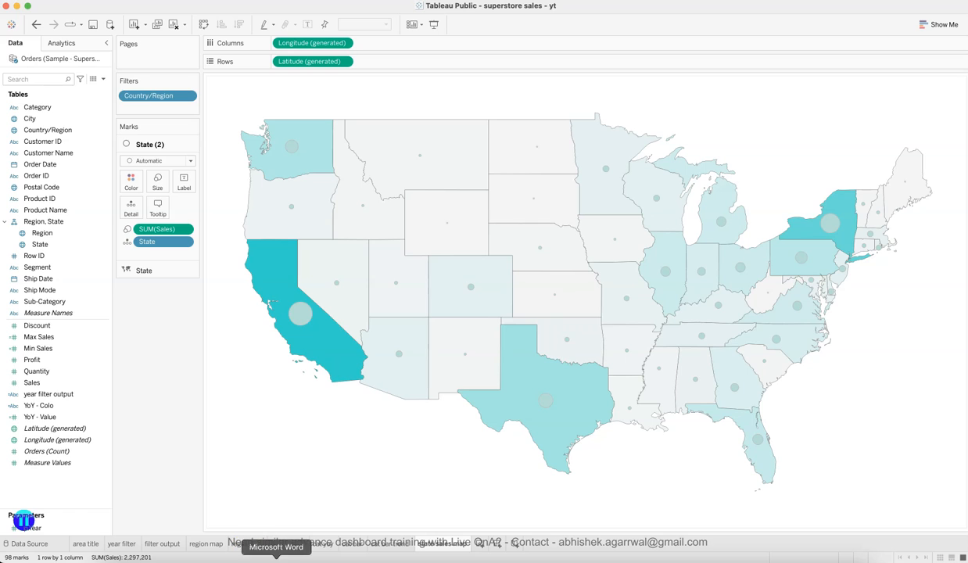
Check the reference's state sales figures, then duplicate the category year-over-year sheet and place the copy after the state sales map as "state yoy".
click(300, 559)
click(665, 257)
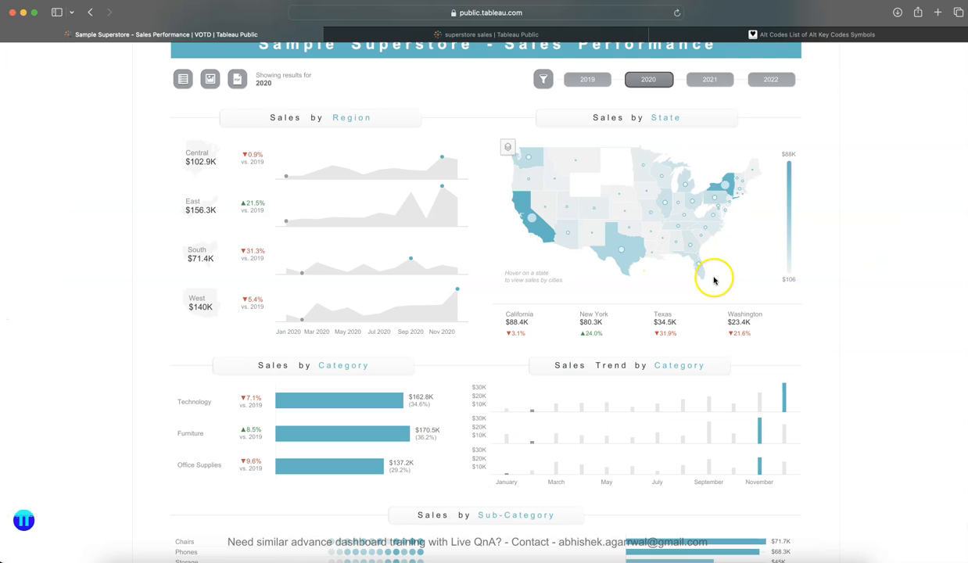
scroll(708, 283, down, 2)
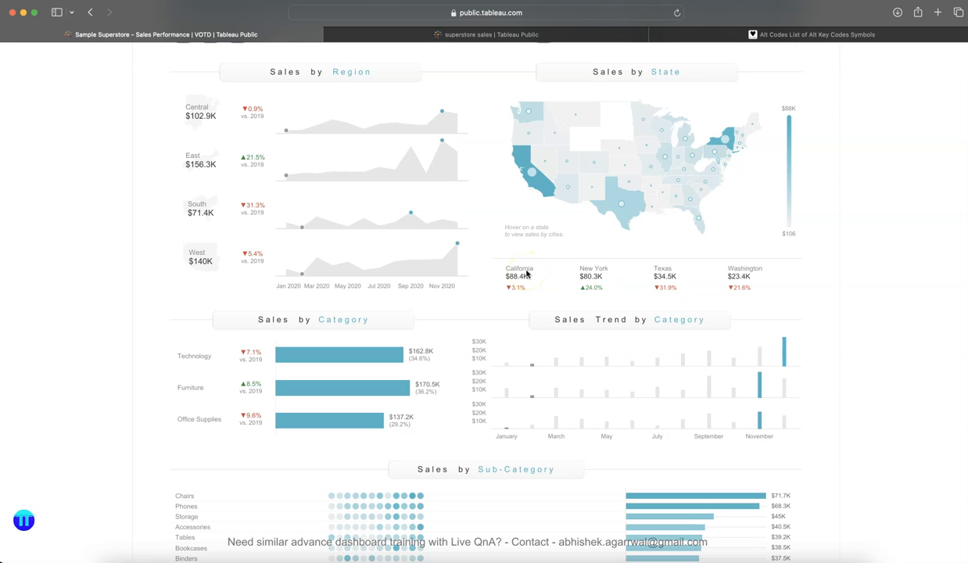
click(527, 276)
click(754, 560)
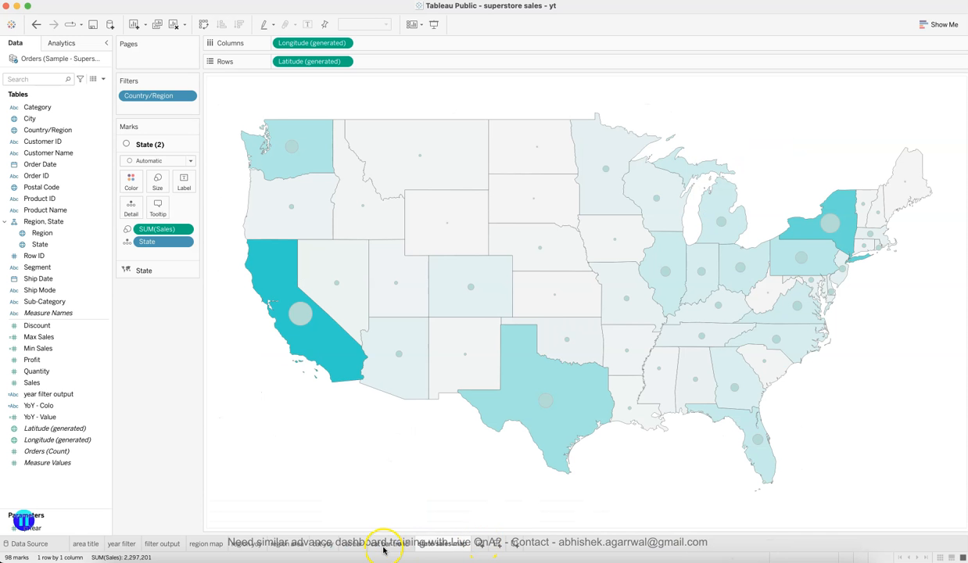
click(358, 544)
click(324, 544)
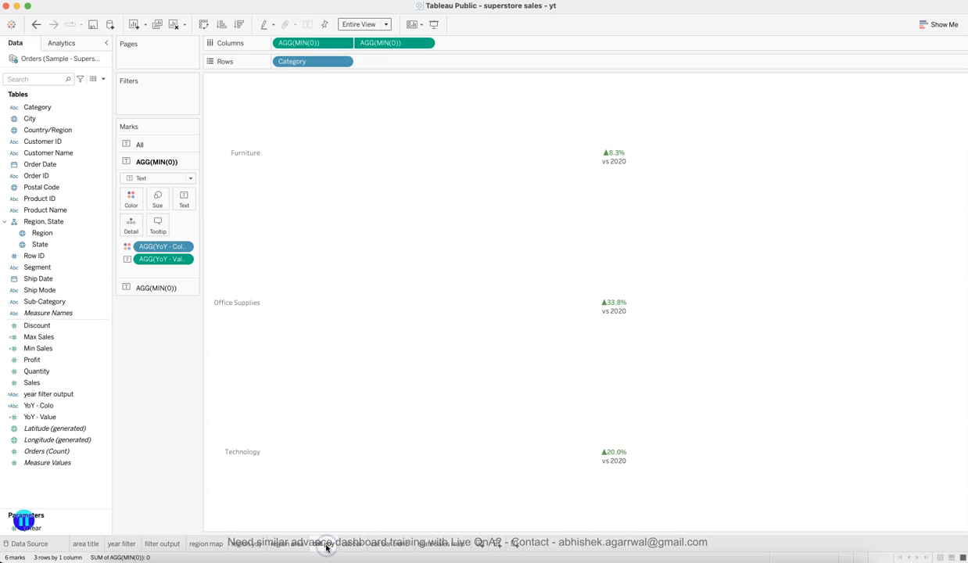
right_click(326, 544)
click(358, 458)
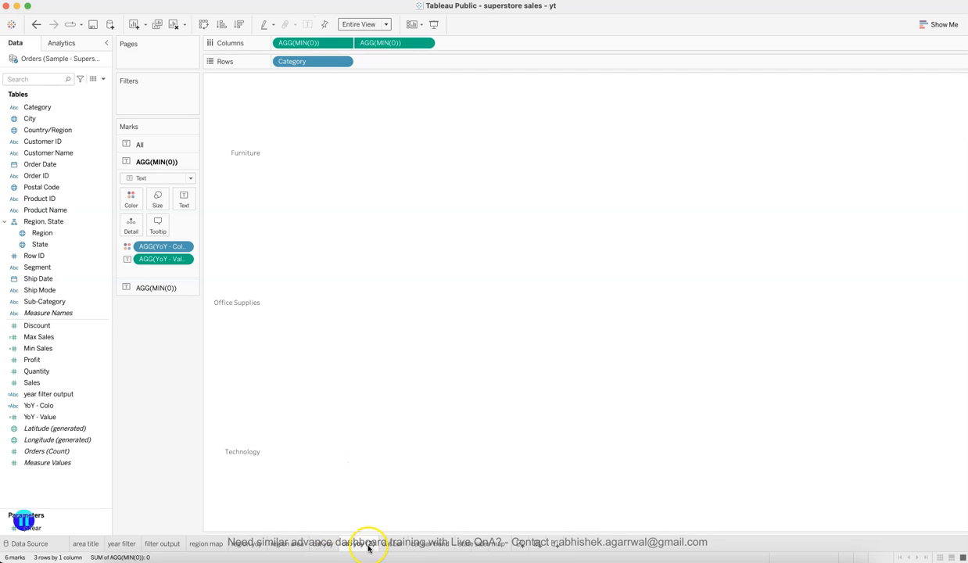
drag(467, 545, 508, 545)
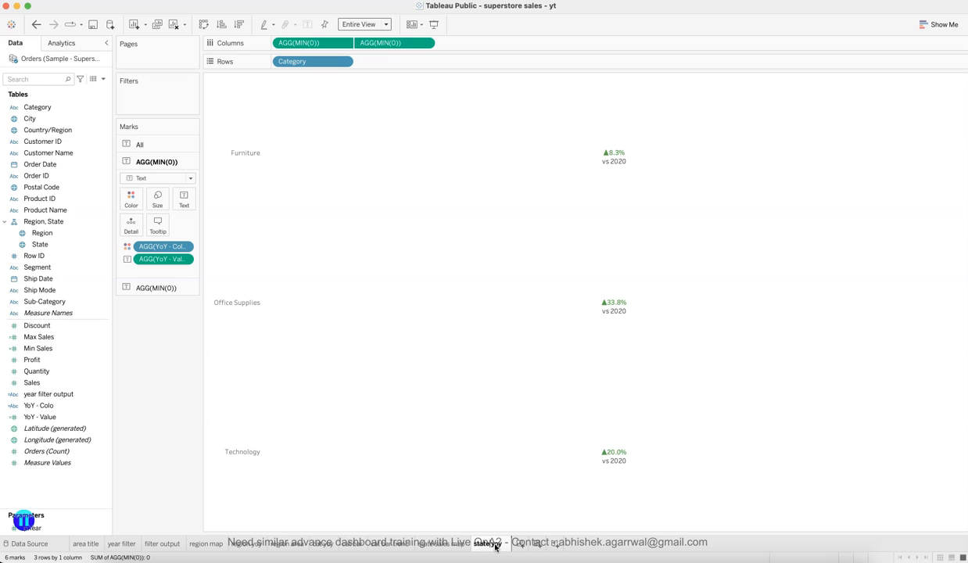
drag(495, 547, 495, 545)
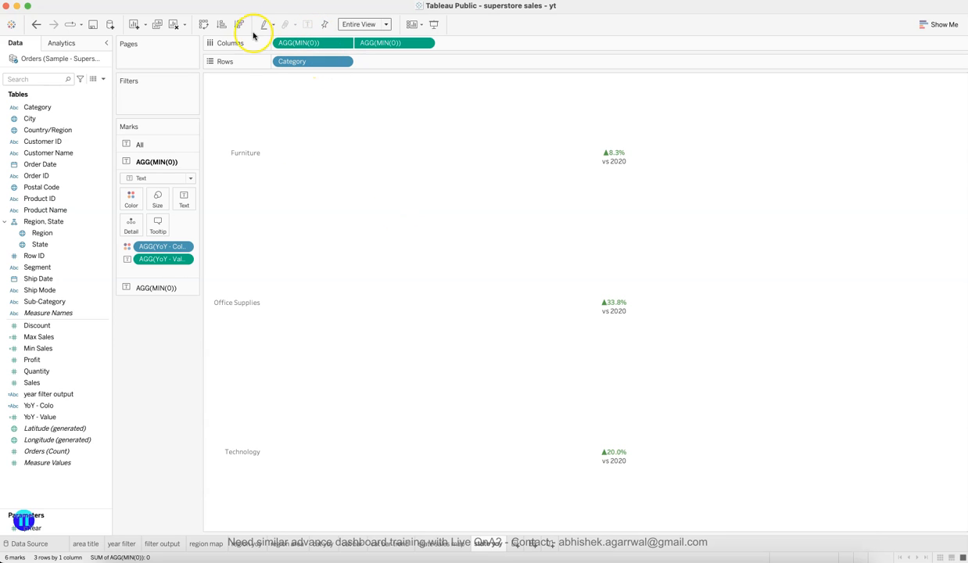
Swap rows and columns on the state yoy sheet and turn off showing the innermost label level at the bottom of the view.
click(203, 25)
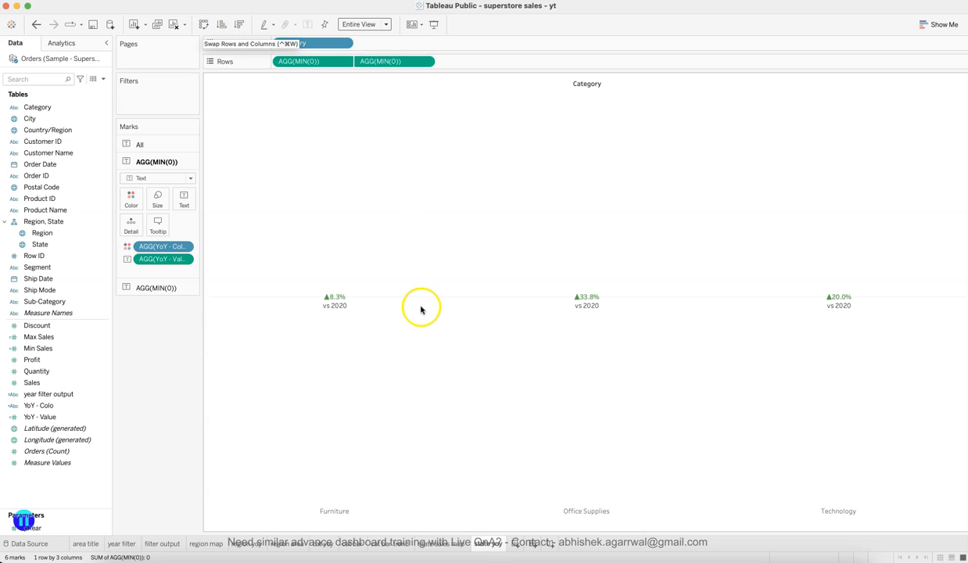
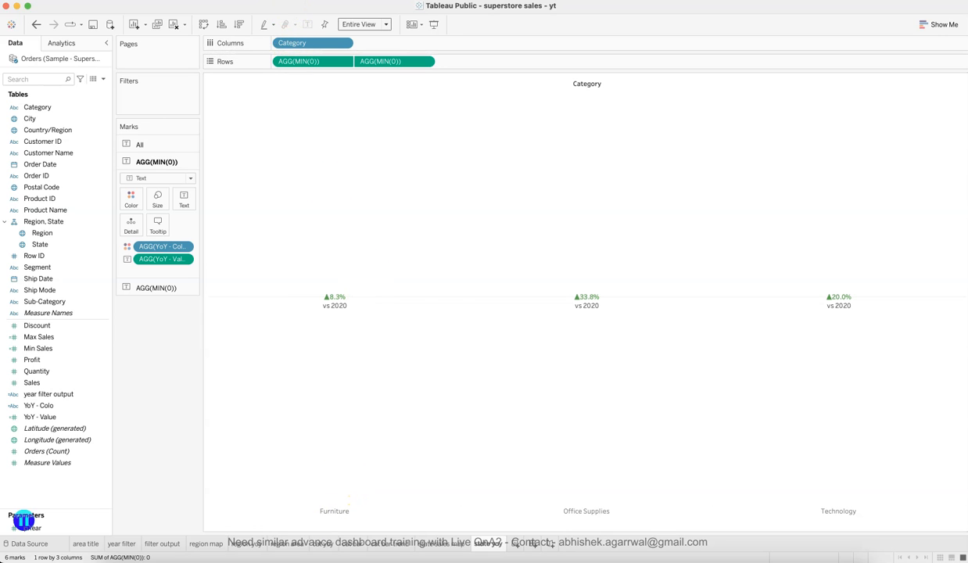
click(270, 1)
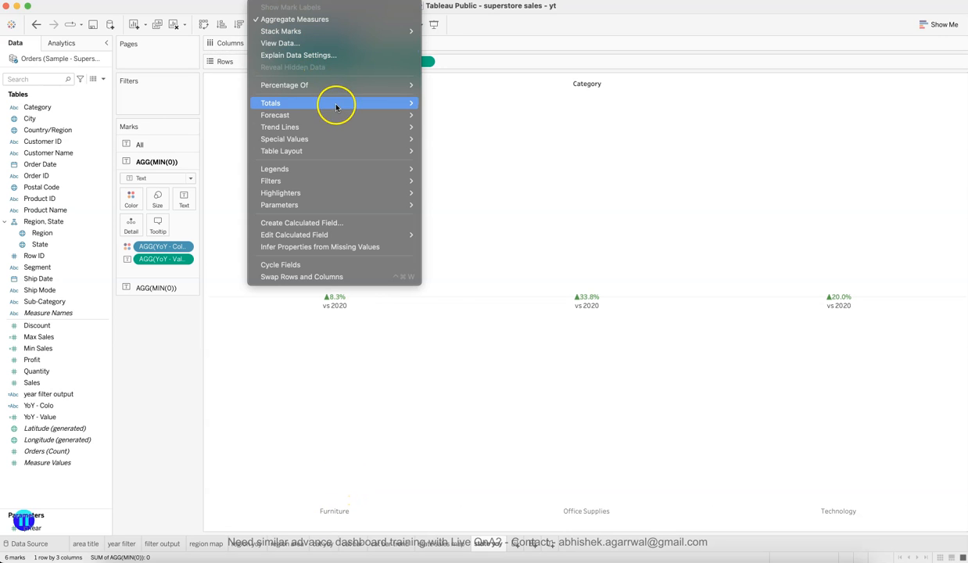
mouse_move(337, 108)
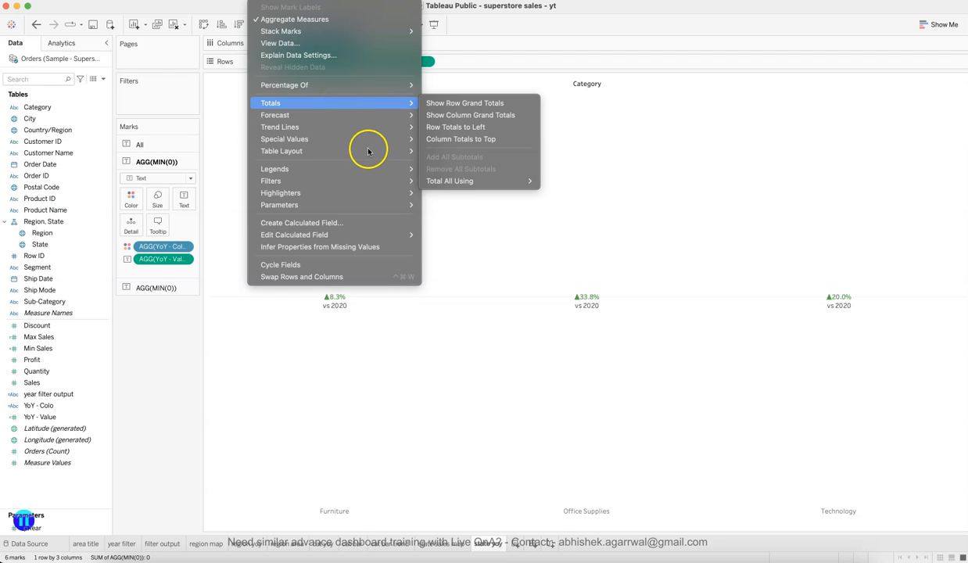
mouse_move(370, 153)
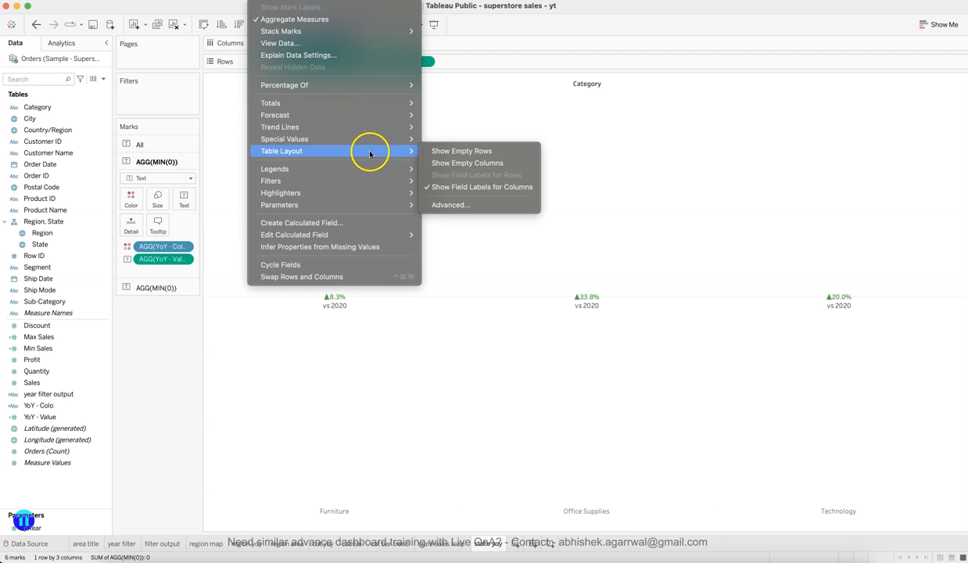
click(471, 204)
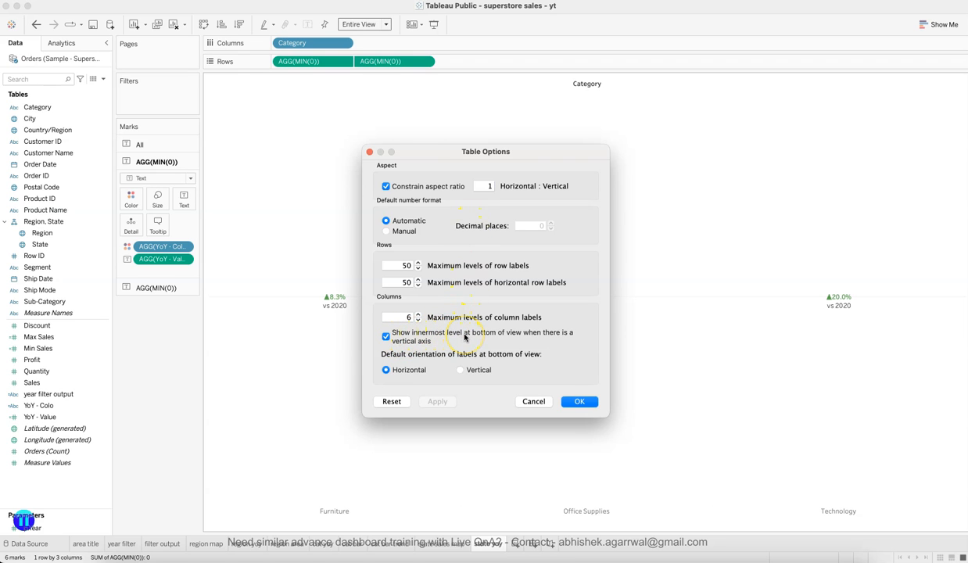
click(438, 401)
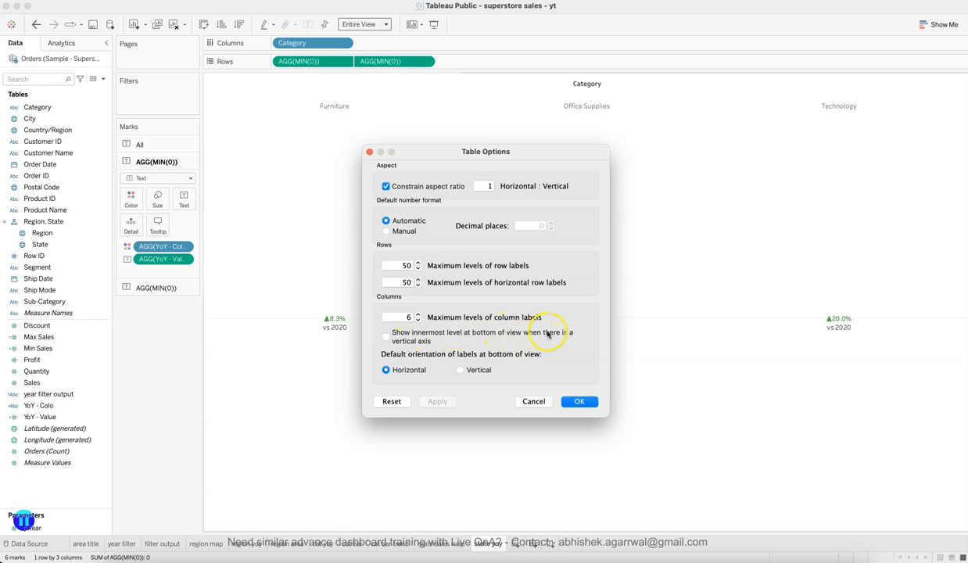
click(579, 402)
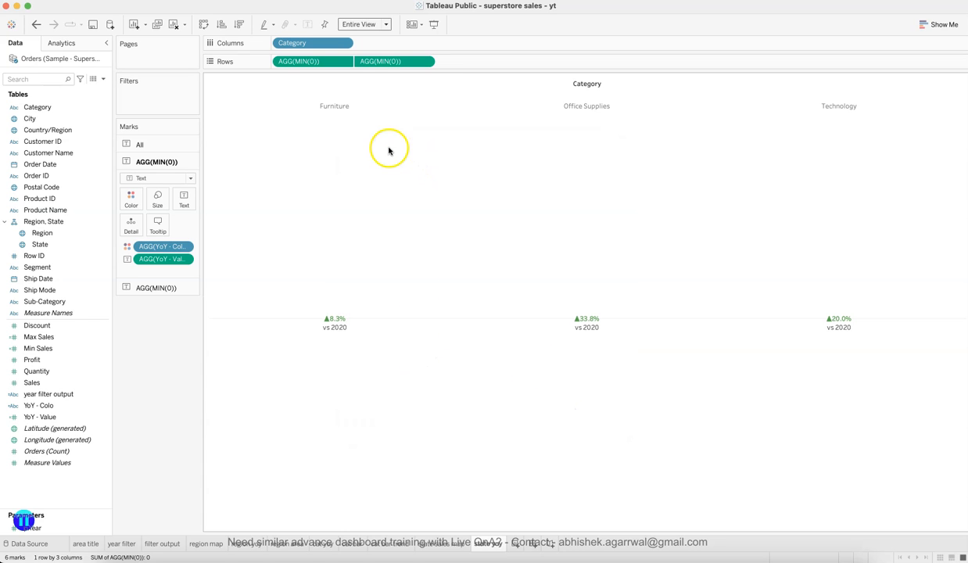
Replace Category with State on Columns and compare with the state figures in the reference dashboard.
click(88, 382)
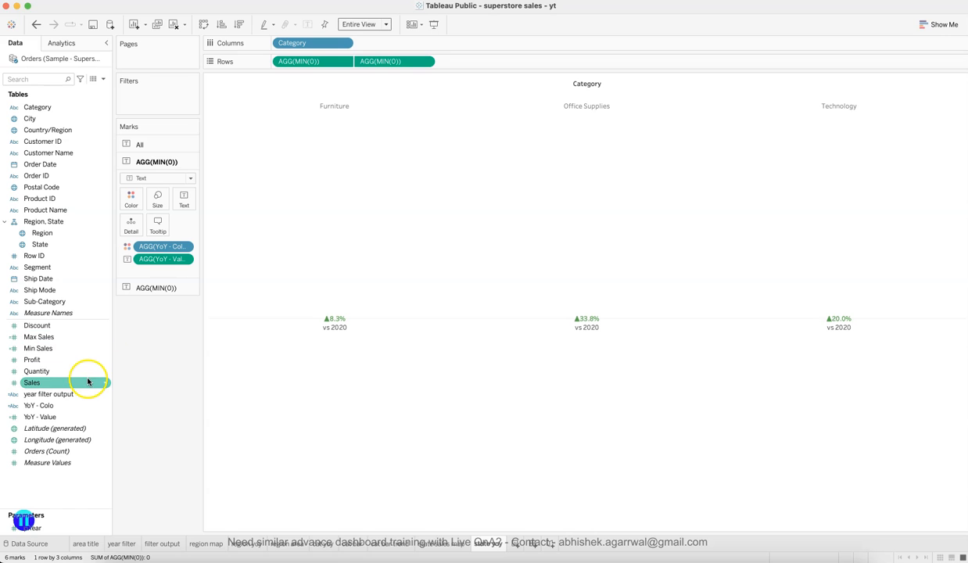
drag(71, 245, 315, 46)
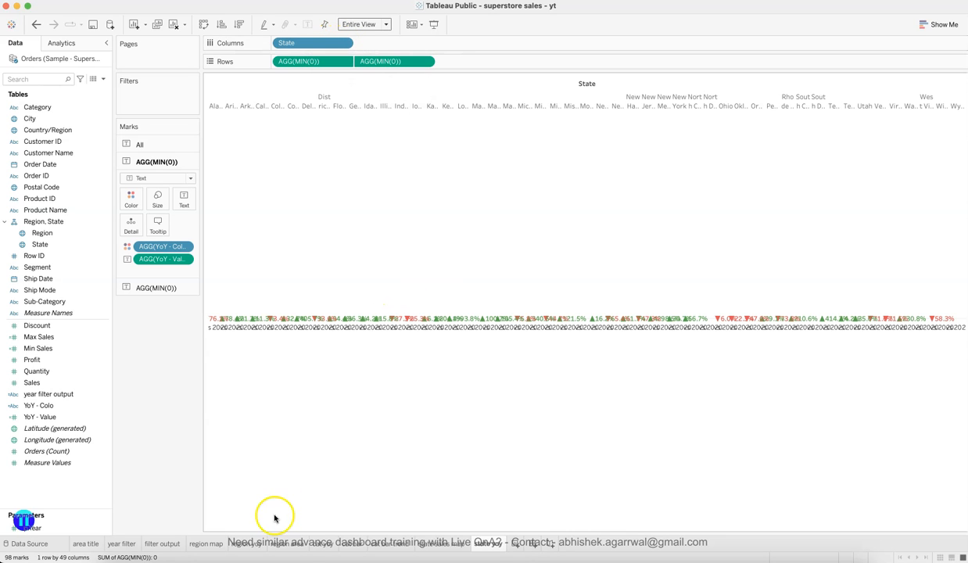
click(300, 557)
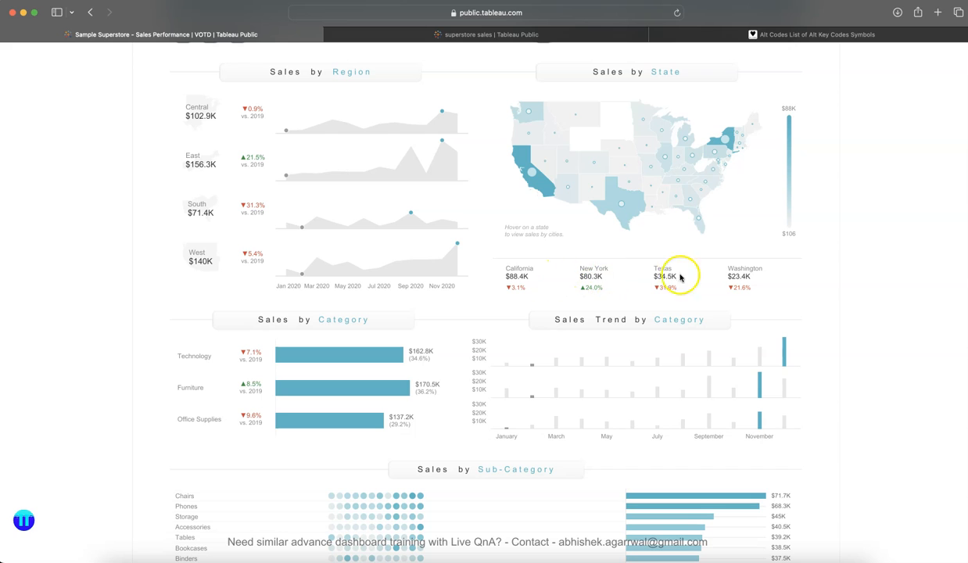
key(super+Tab)
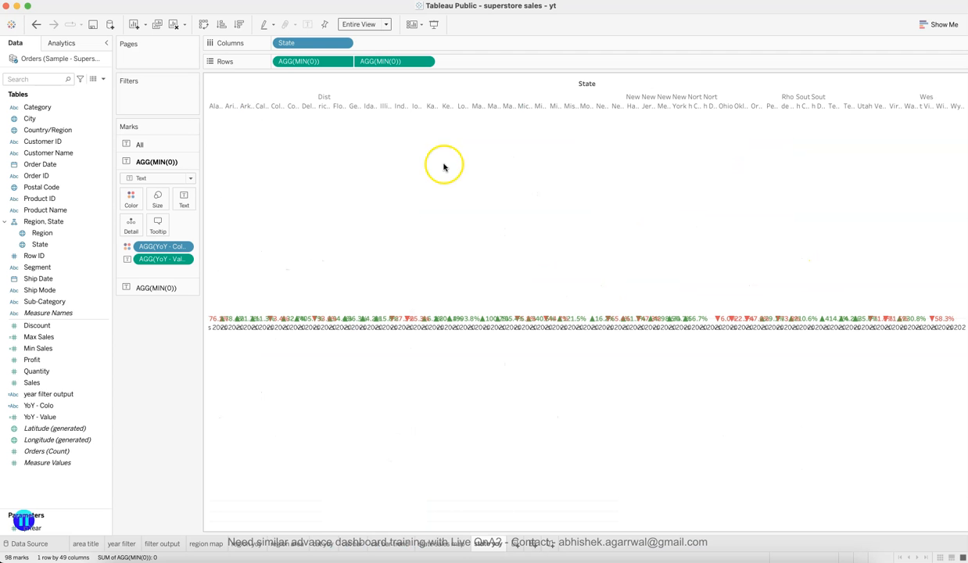
Filter State to the top 4 by sum of Sales.
click(343, 45)
click(337, 55)
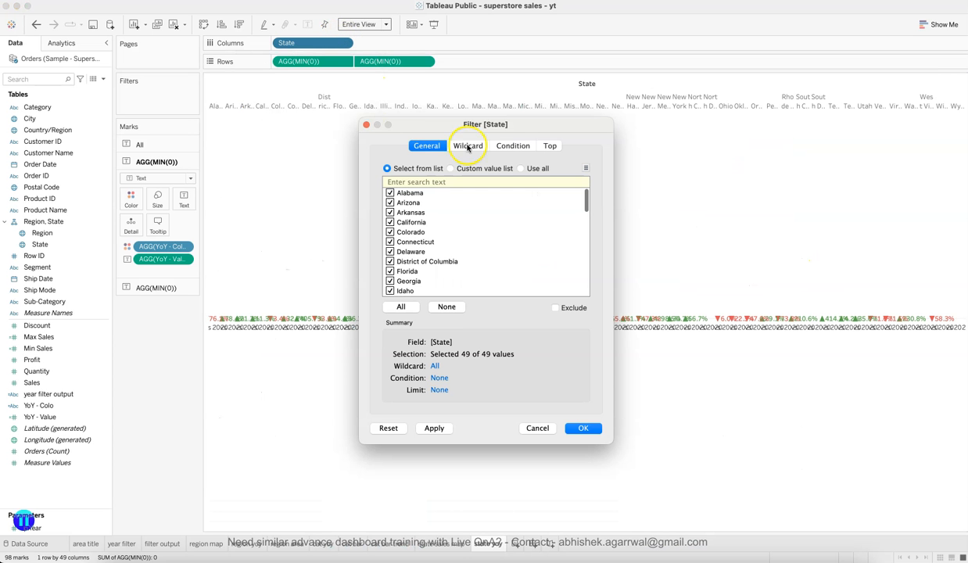
click(548, 146)
click(410, 176)
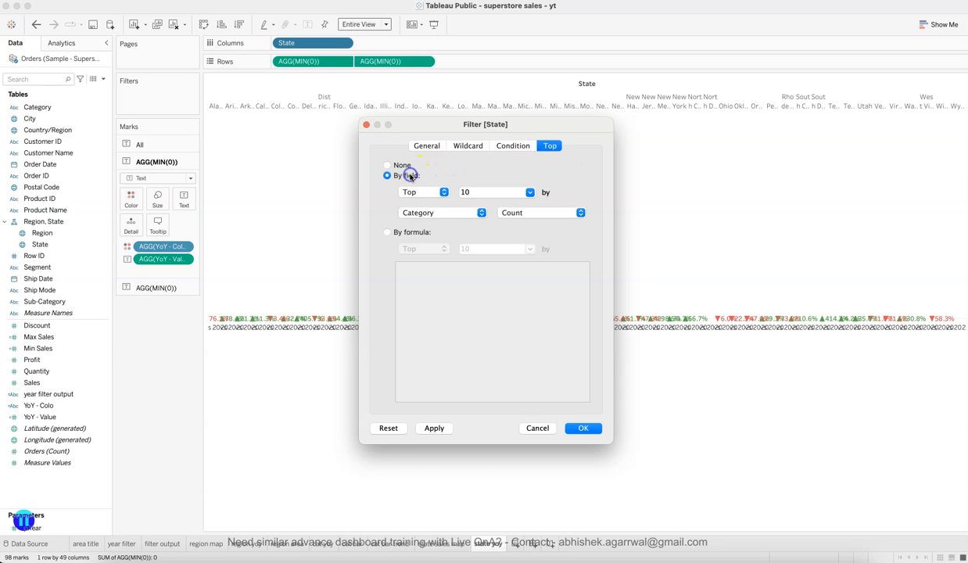
click(436, 212)
text(sal)
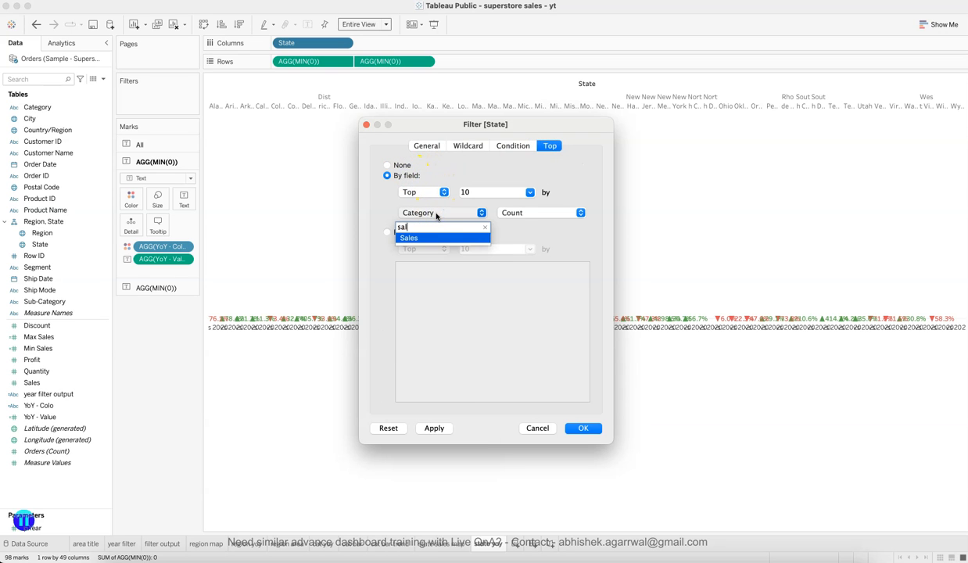
key(Return)
click(476, 194)
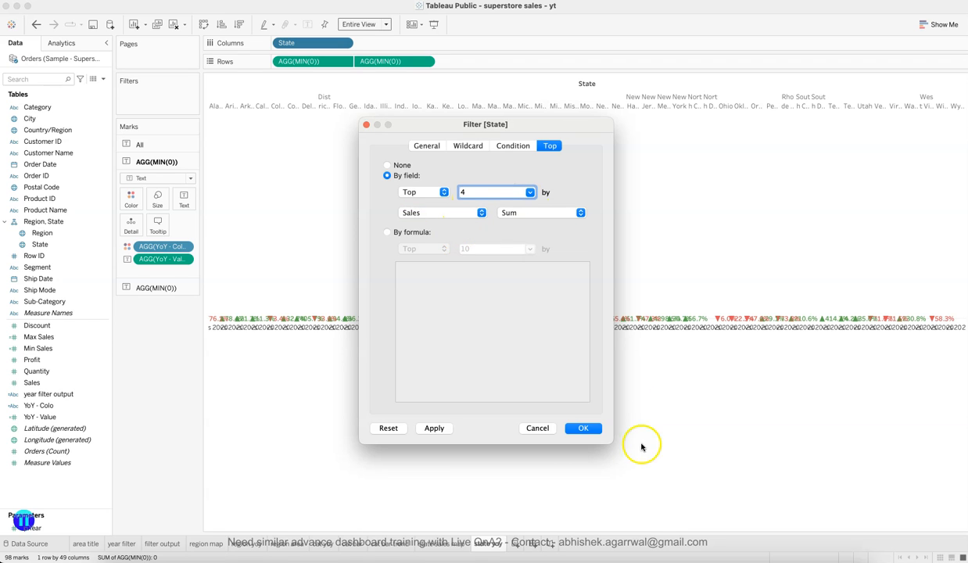
click(584, 428)
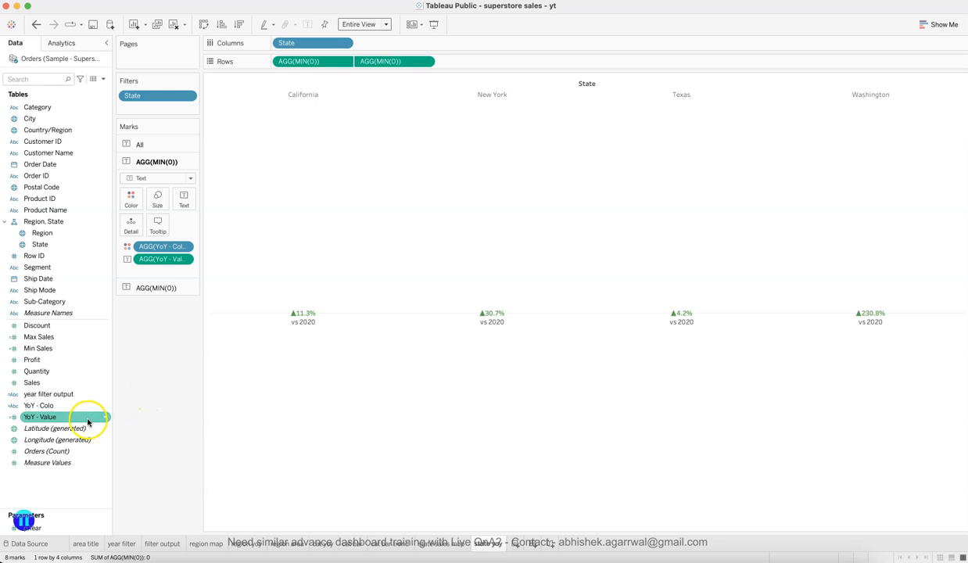
click(74, 398)
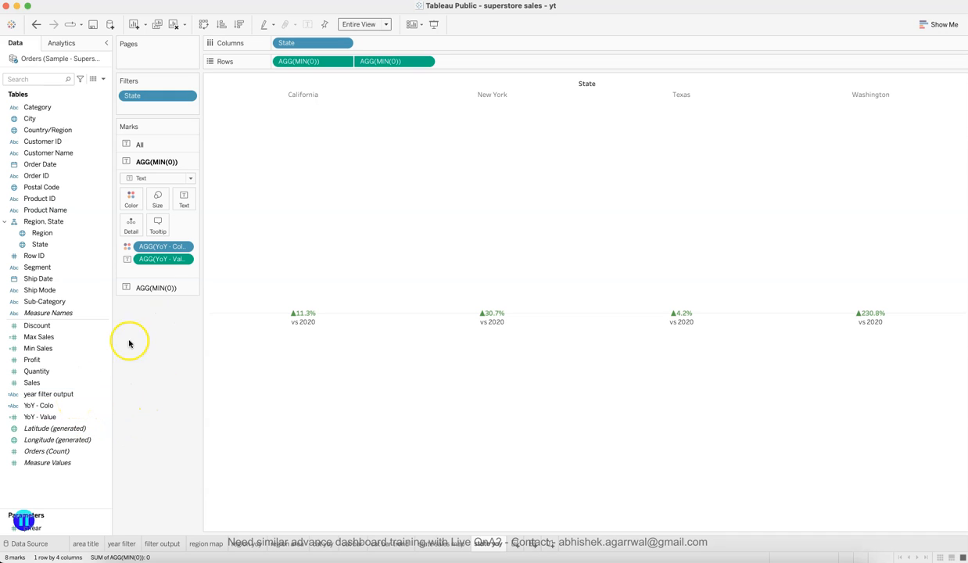
Compare with the reference's state figures, then replace the year filter output text on the second marks card with sum of Sales.
click(160, 325)
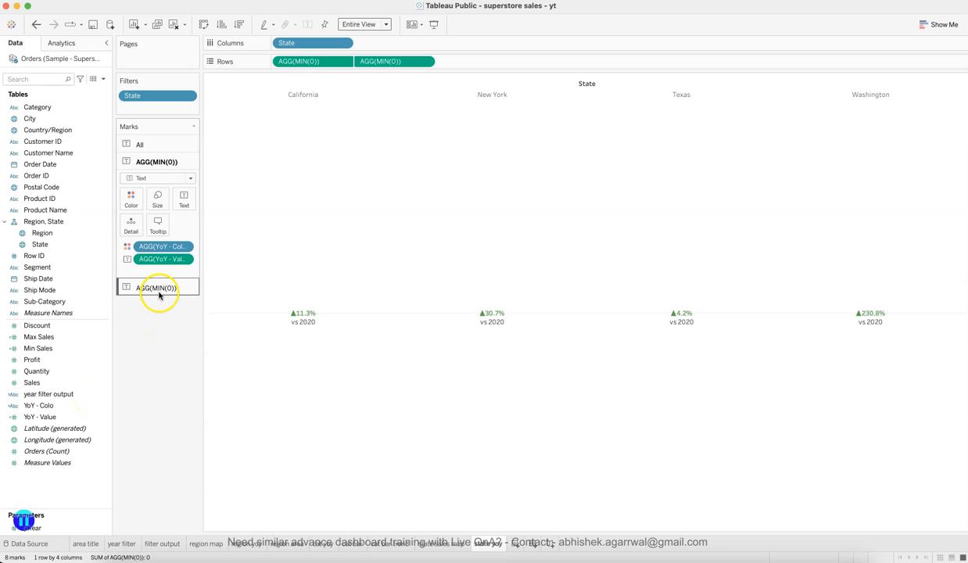
click(290, 552)
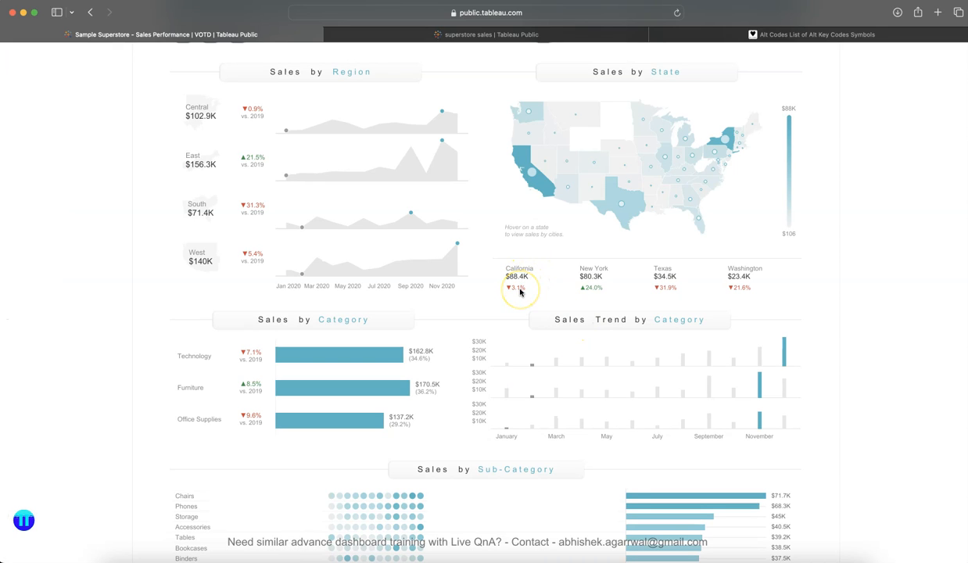
click(745, 554)
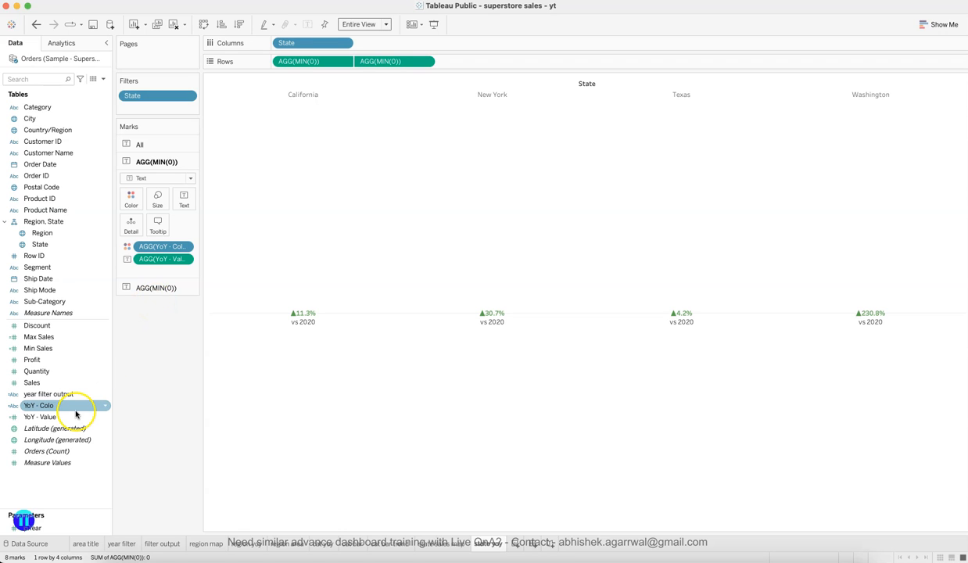
click(156, 288)
drag(62, 403, 182, 214)
drag(172, 265, 171, 361)
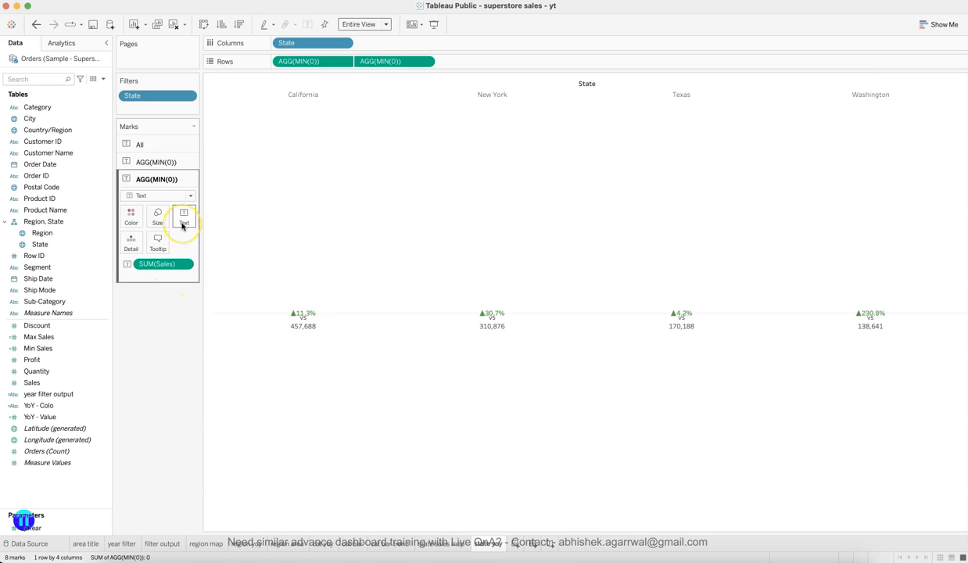
Remove the "vs" text and the blank lines from the Sales label so it holds only <SUM(Sales)>.
click(167, 162)
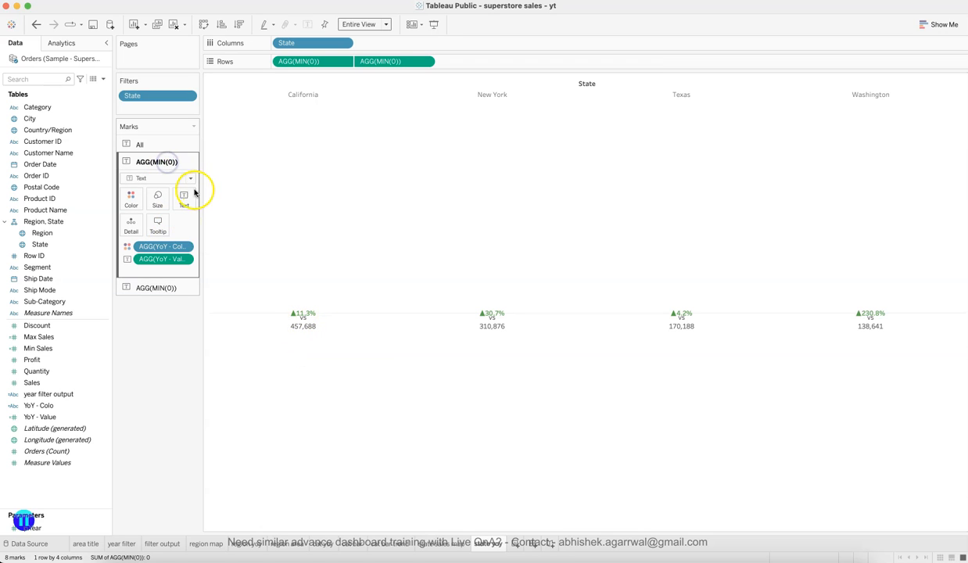
click(191, 194)
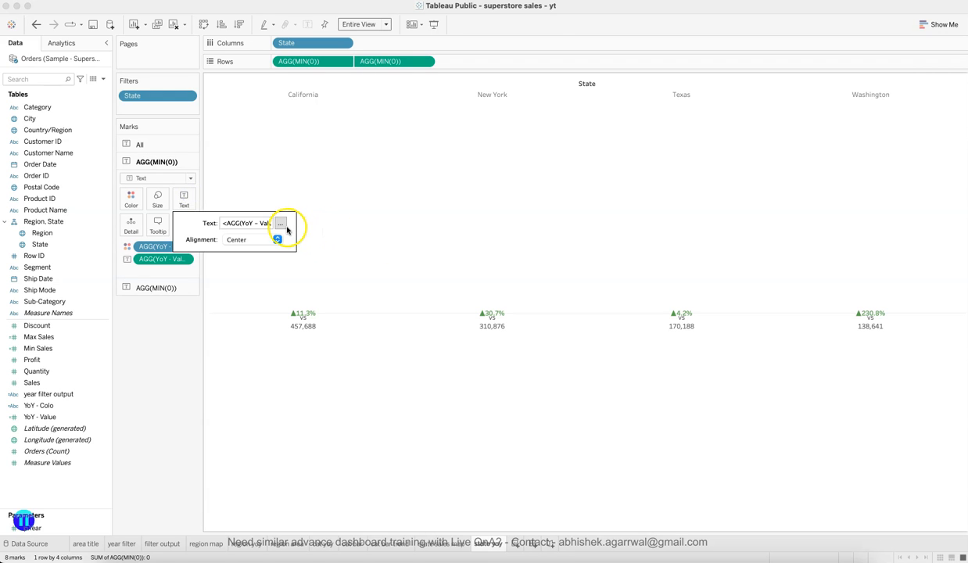
click(168, 288)
click(185, 223)
click(282, 239)
click(281, 240)
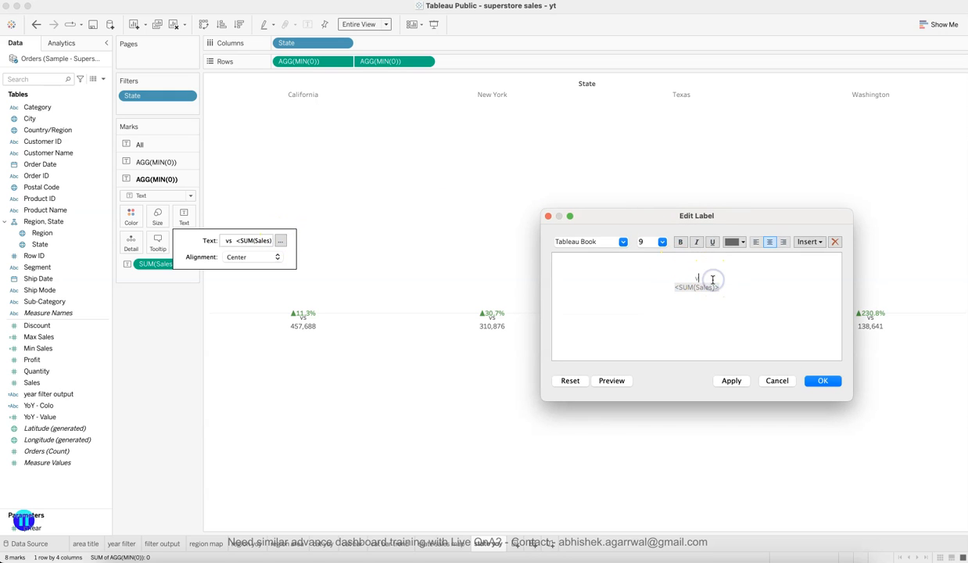
key(BackSpace)
key(BackSpace)
key(BackSpace)
key(BackSpace)
click(732, 380)
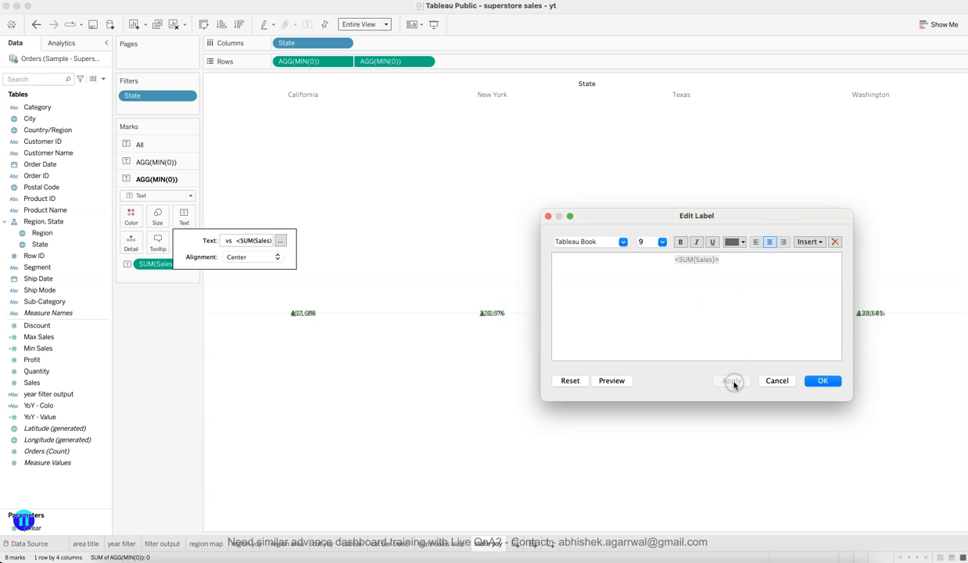
click(809, 391)
click(266, 291)
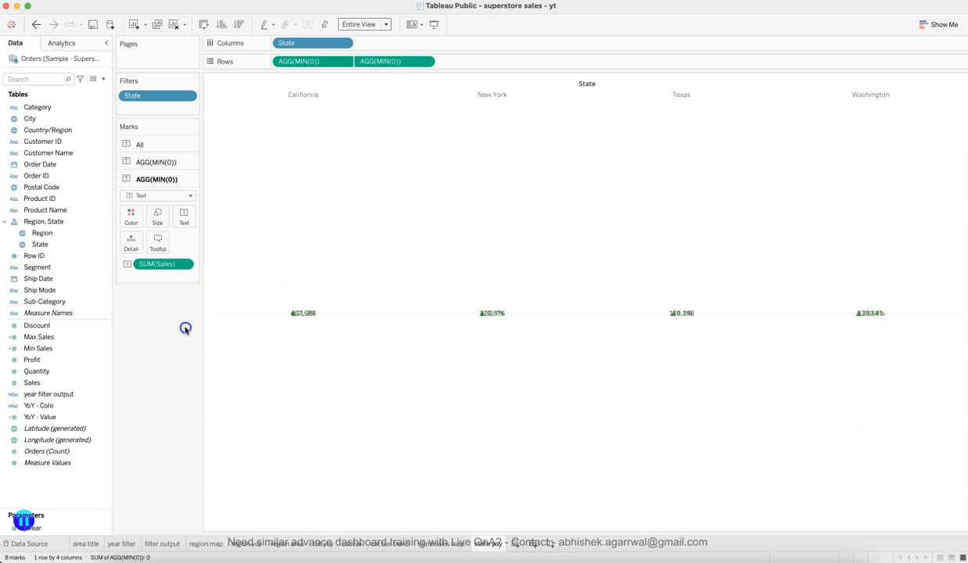
Add two blank lines above <AGG(YoY - Value)> in the first marks card's label.
click(163, 164)
click(185, 200)
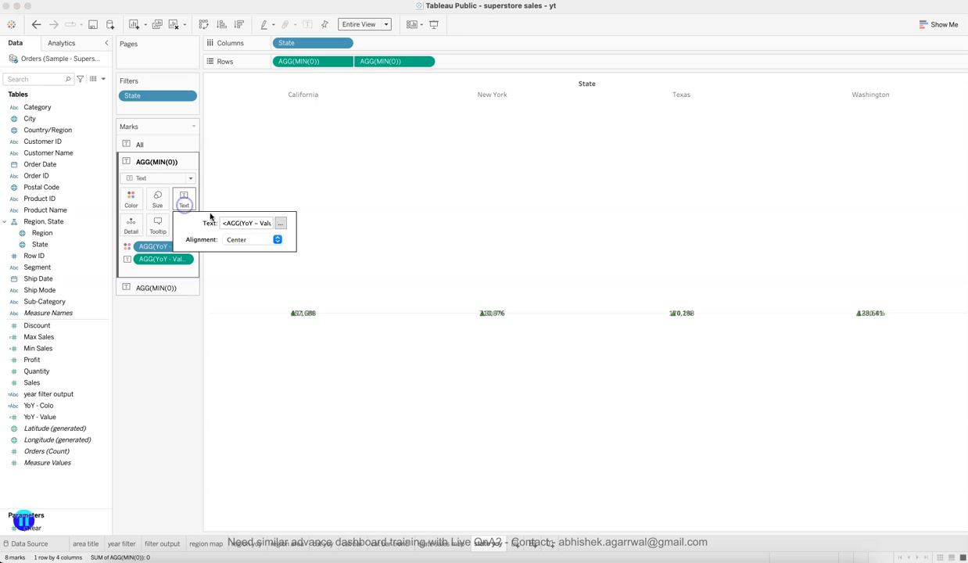
click(283, 224)
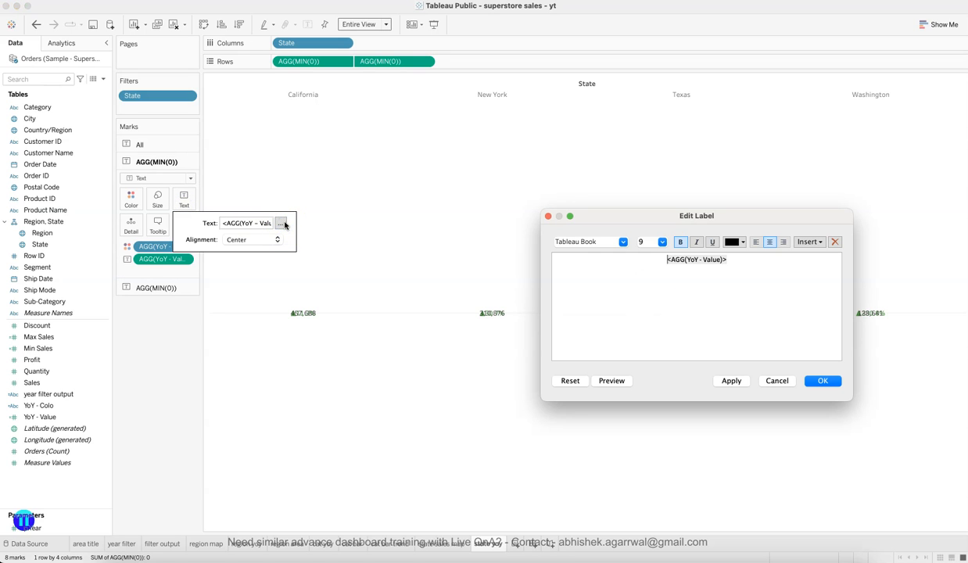
key(Return)
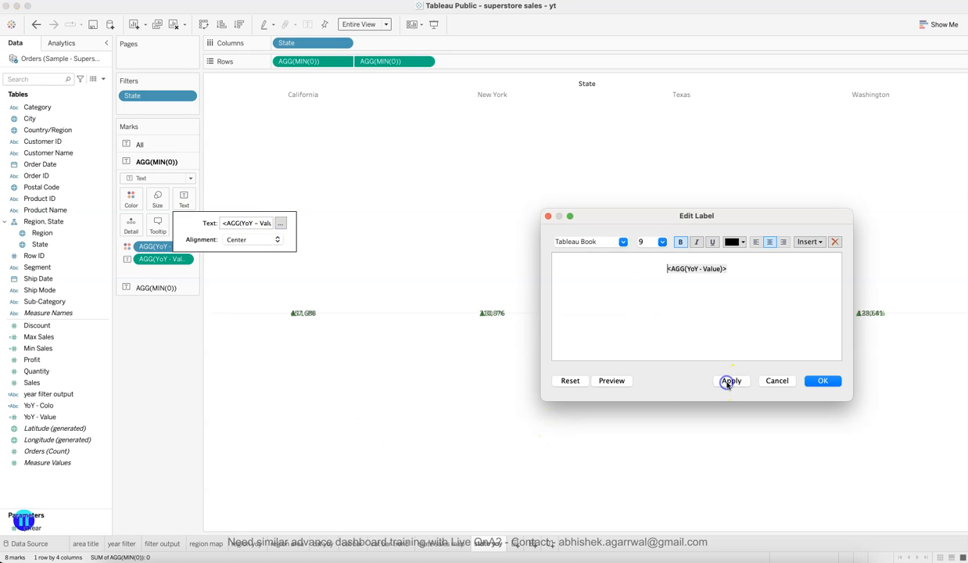
key(Return)
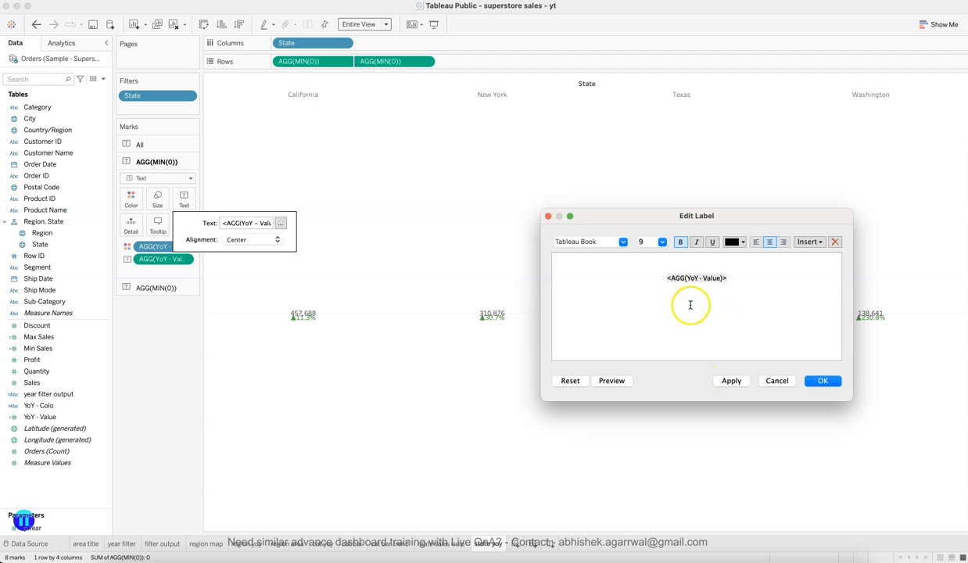
click(731, 380)
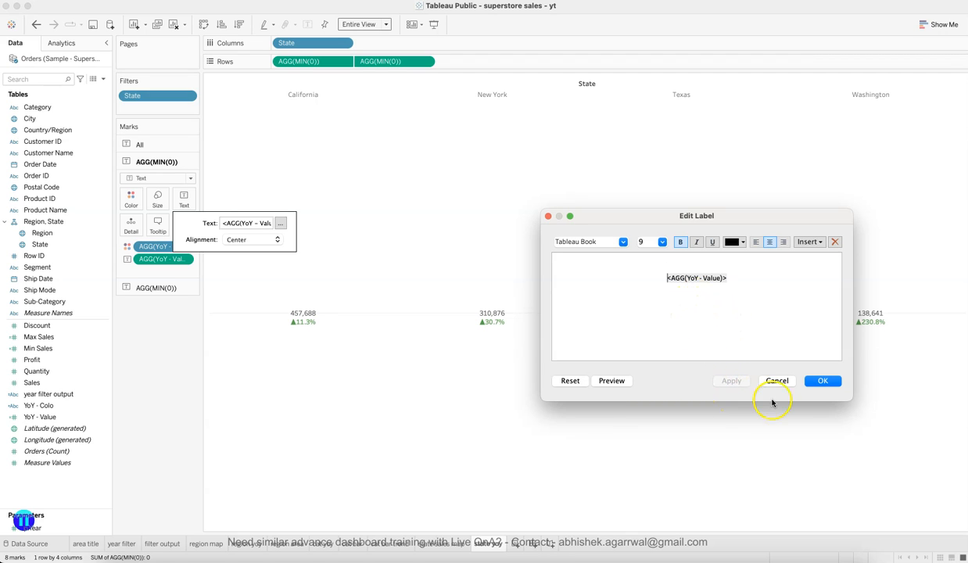
click(823, 381)
click(166, 399)
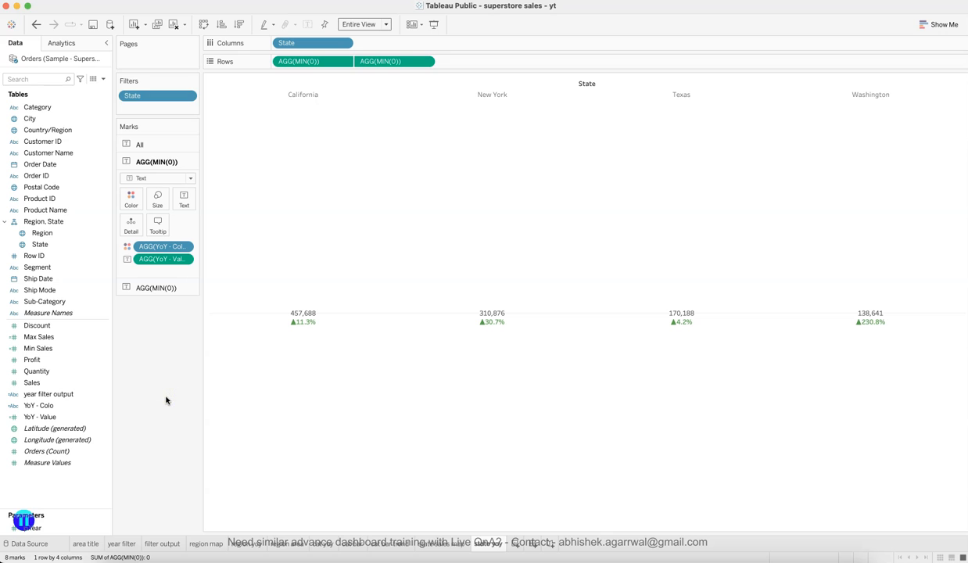
Set the row grid lines to None and hide the State field label above the state names.
click(233, 314)
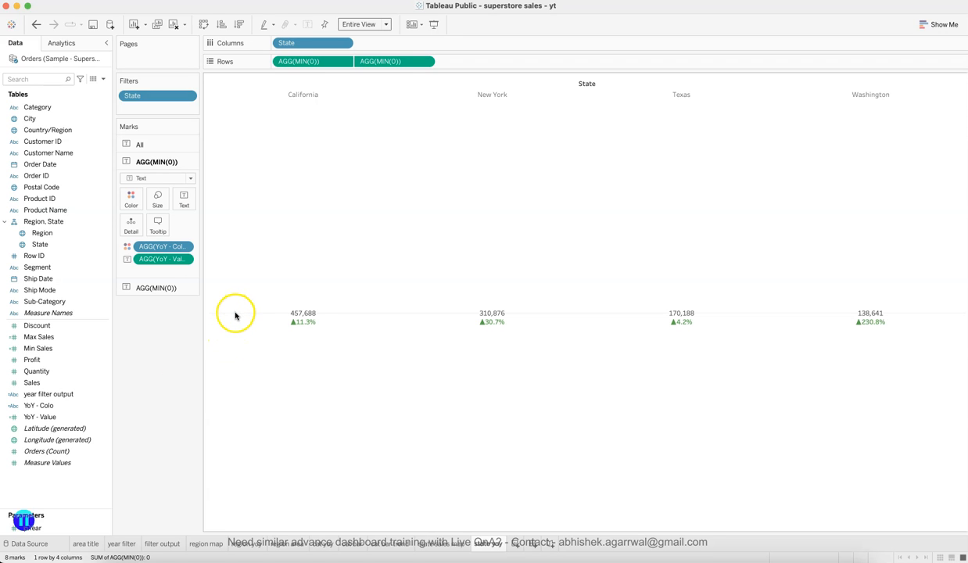
right_click(235, 315)
click(260, 345)
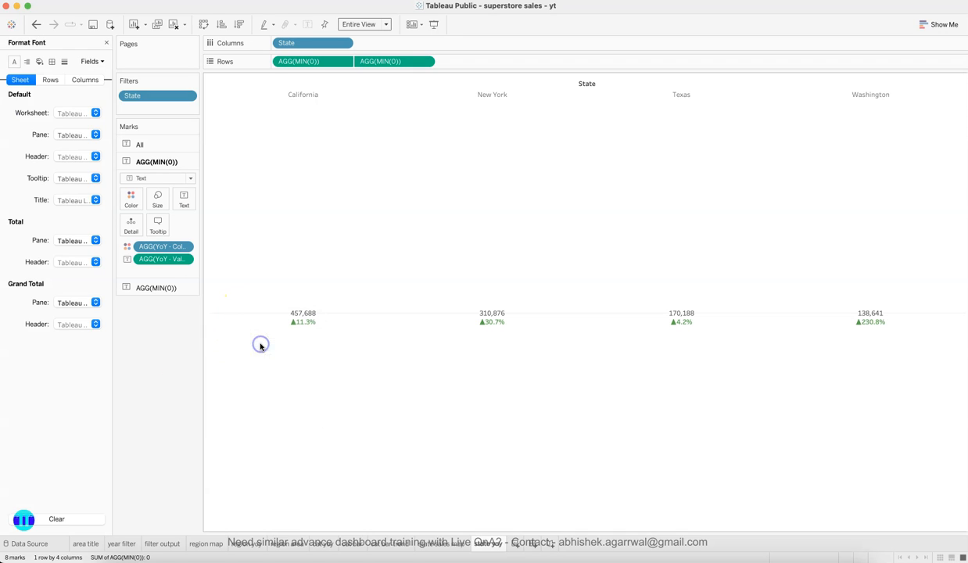
click(64, 62)
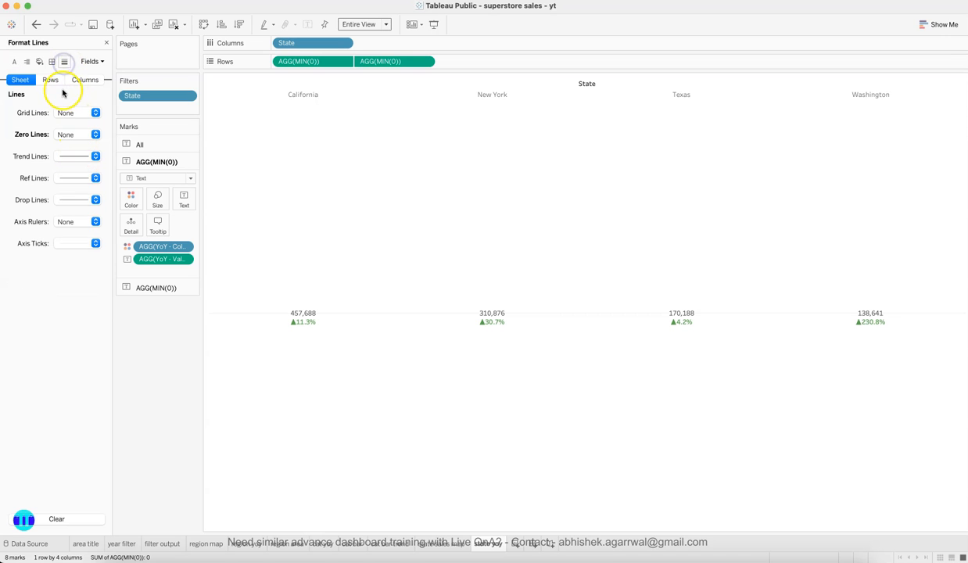
click(50, 80)
click(69, 113)
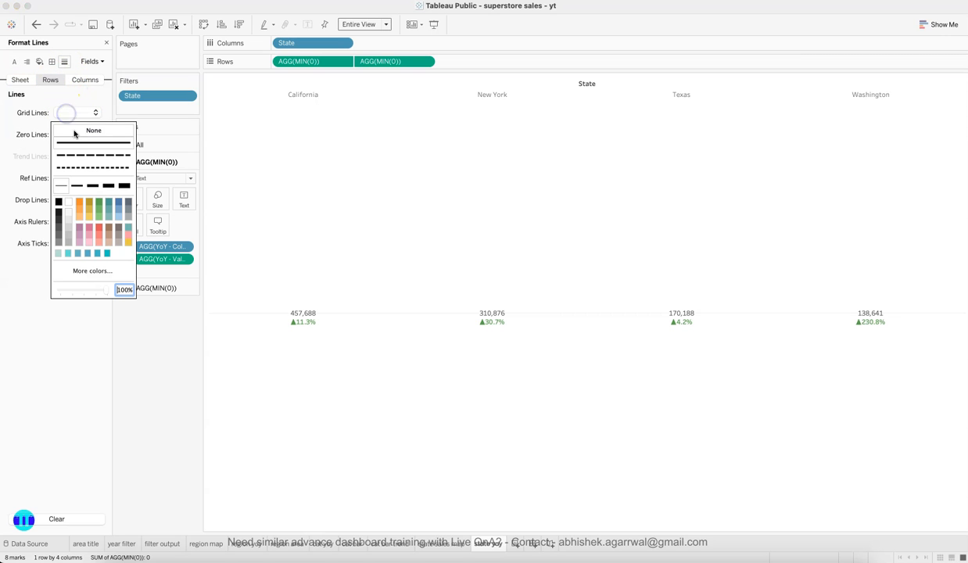
click(32, 150)
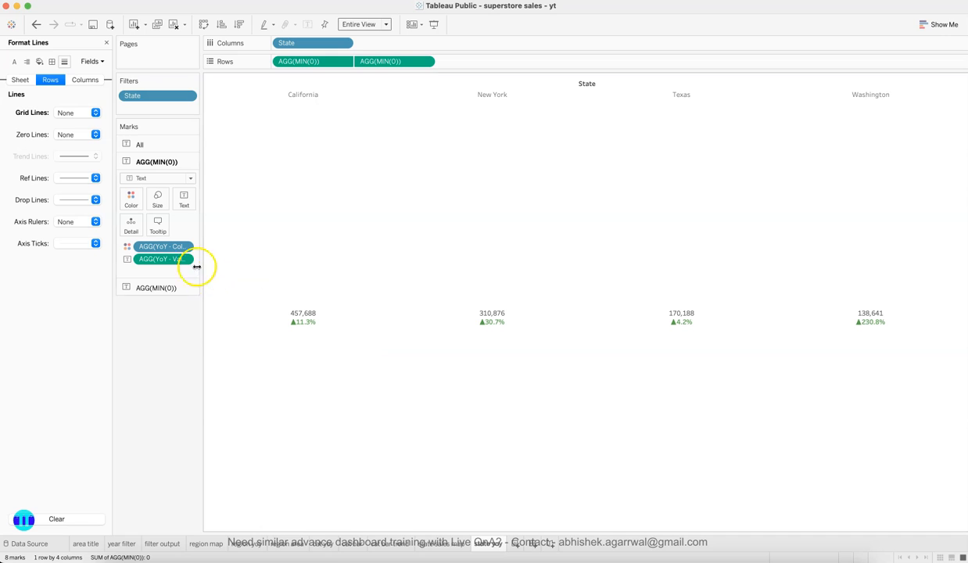
click(107, 43)
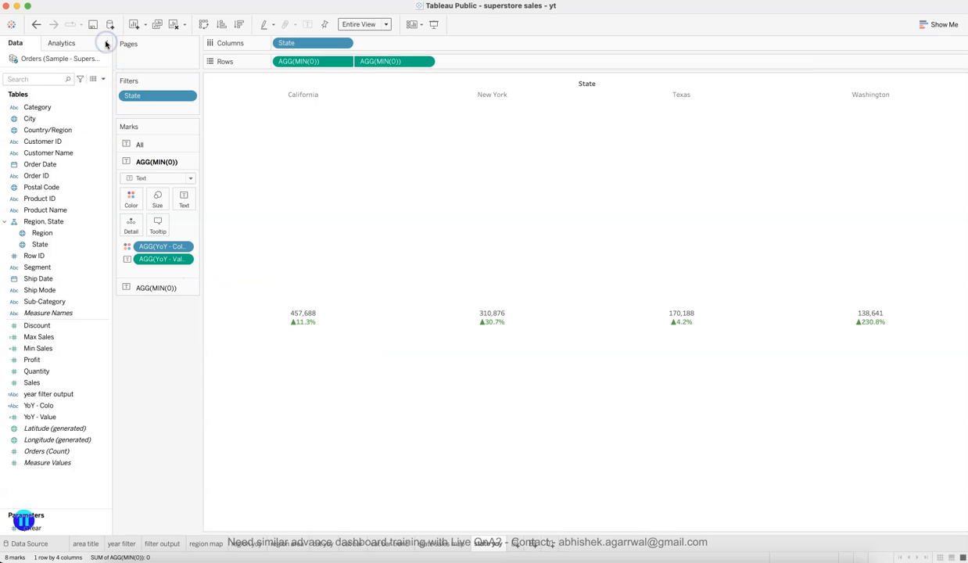
right_click(586, 86)
click(614, 129)
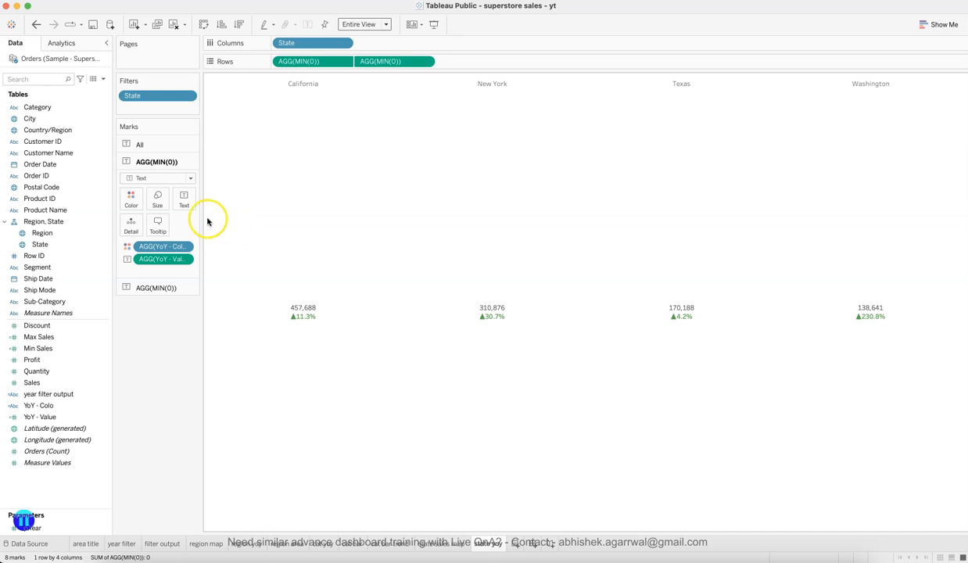
Set the text alignment of both the YoY - Value label and the Sales label to Top Center.
click(184, 199)
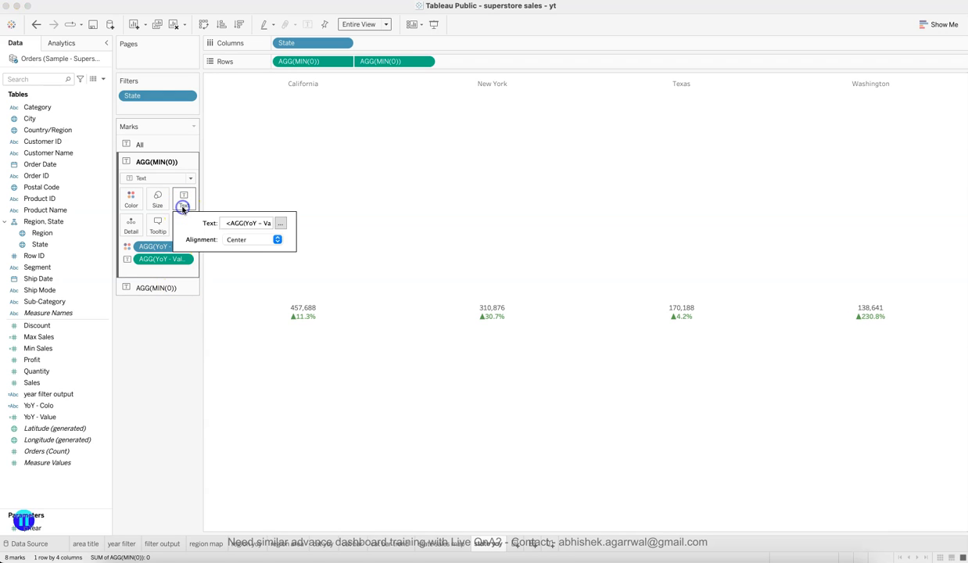
click(242, 240)
click(261, 343)
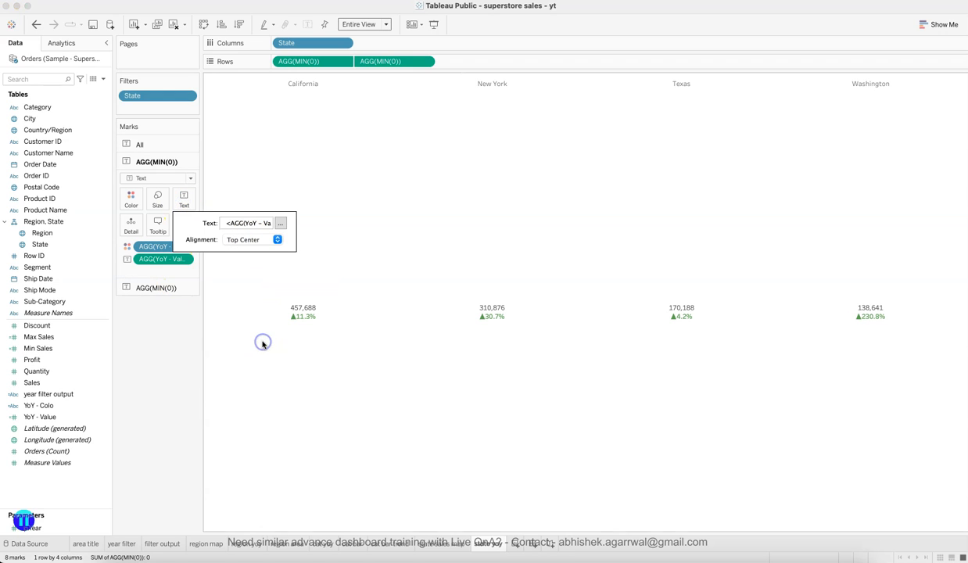
click(181, 354)
click(163, 286)
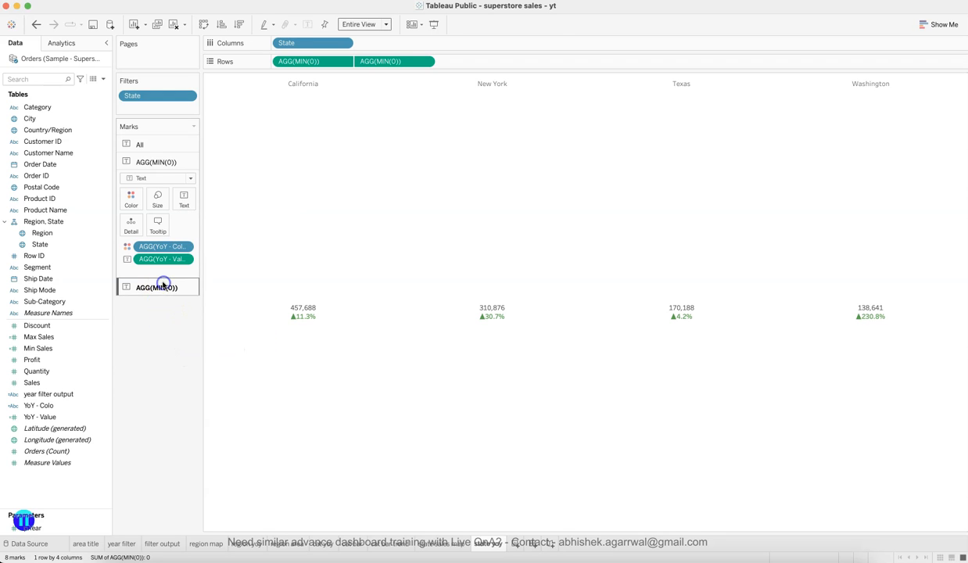
click(184, 214)
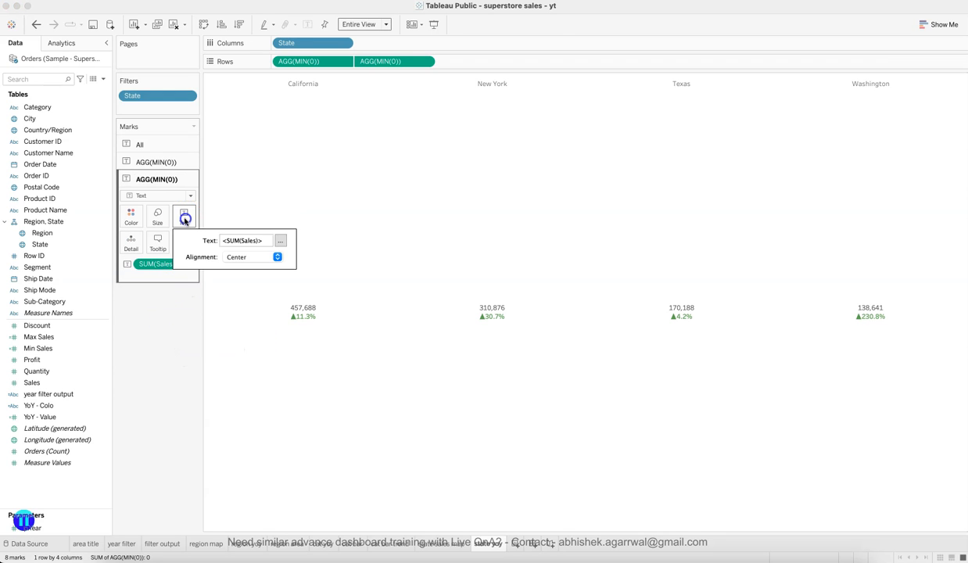
click(275, 257)
click(263, 359)
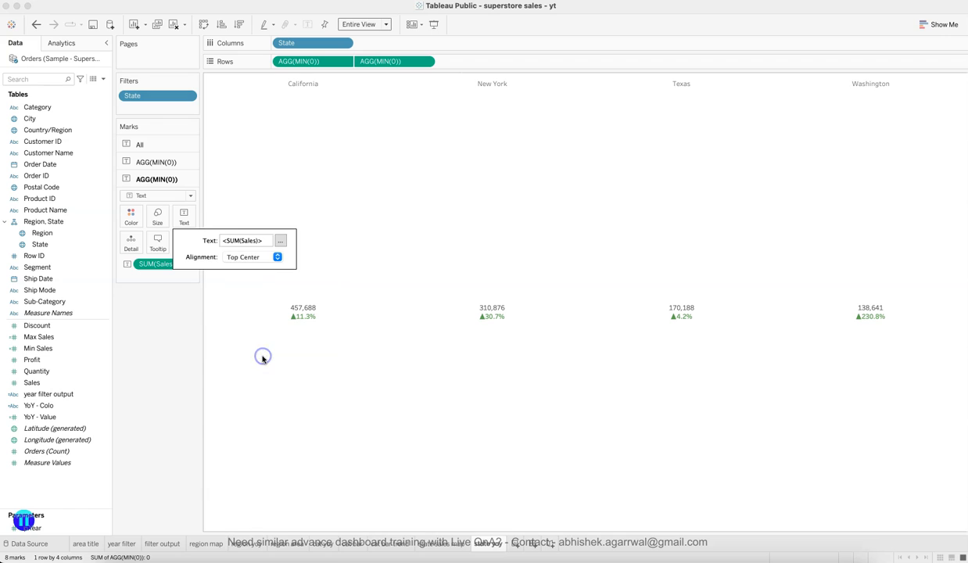
click(173, 358)
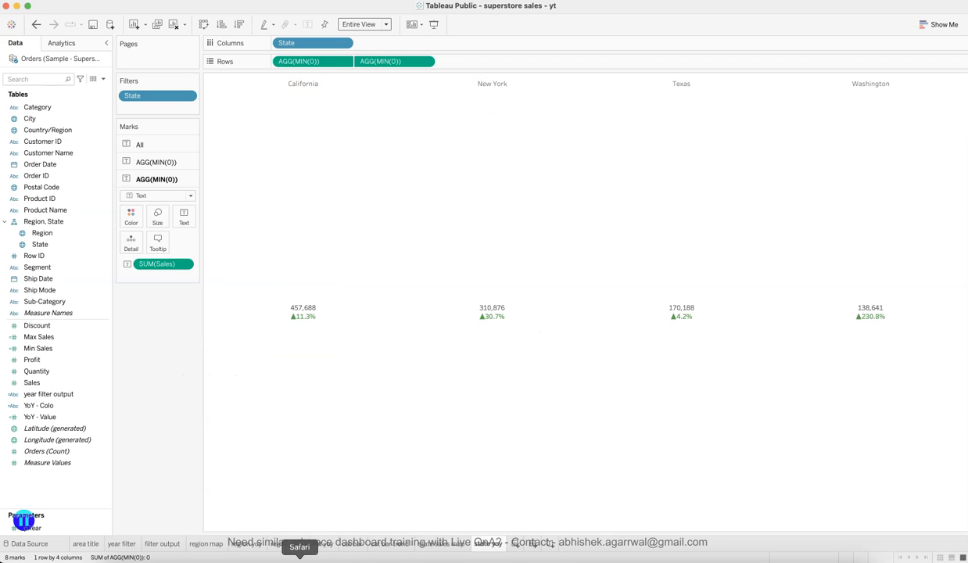
Check the state figures' layout in the reference dashboard, then add State to the text of the Sales marks card.
click(300, 556)
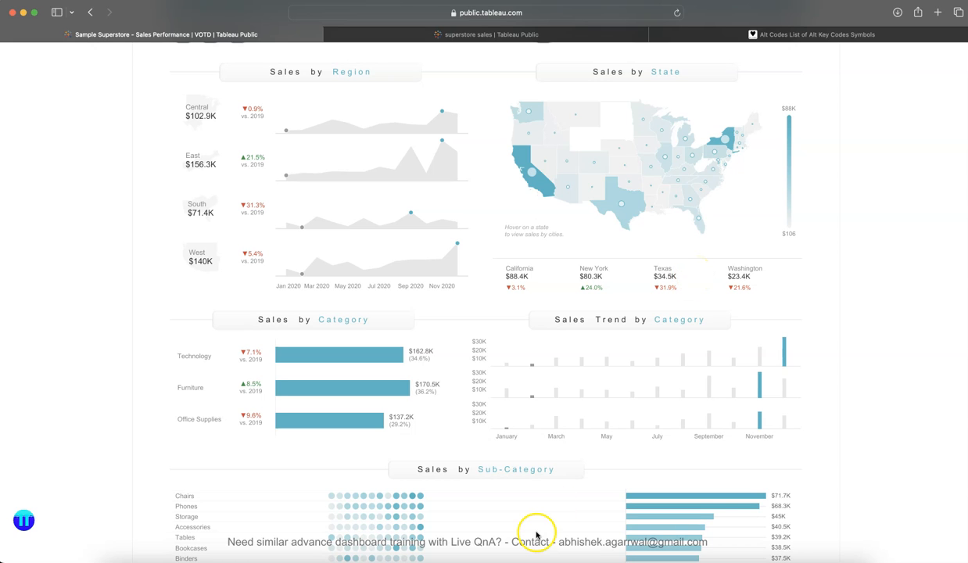
click(755, 520)
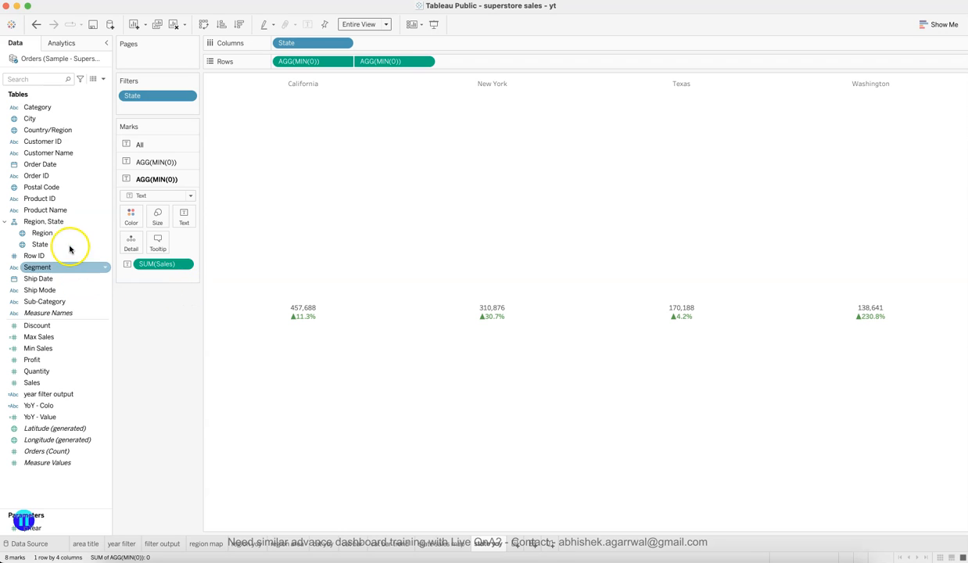
click(54, 222)
drag(43, 244, 181, 221)
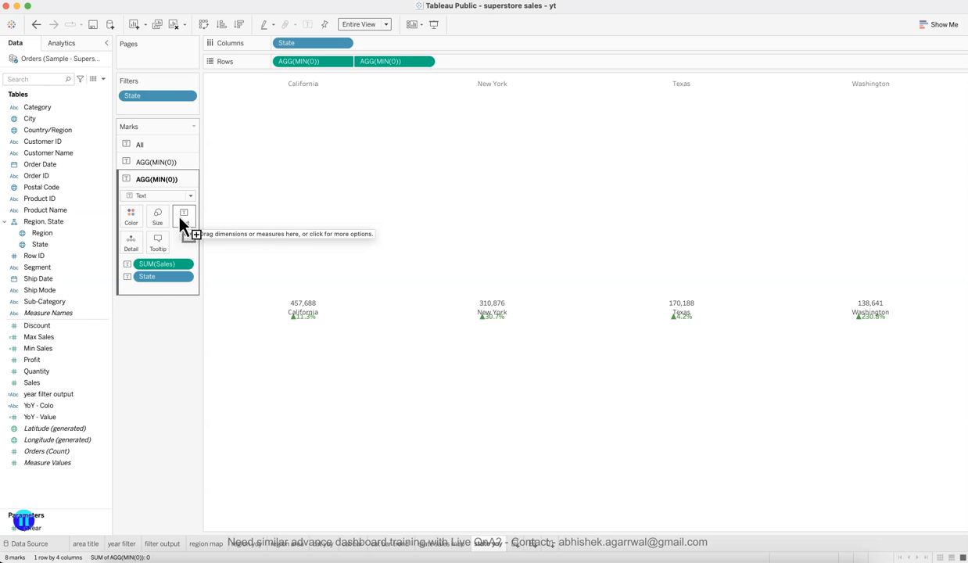
Rearrange the Sales label so <State> sits centered on its own line above <SUM(Sales)>, and apply it.
click(183, 216)
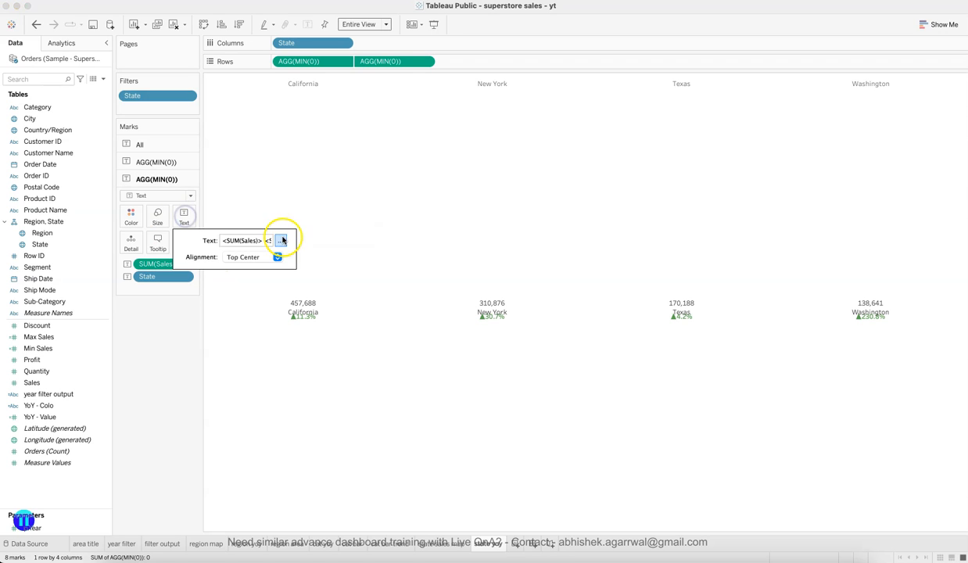
click(280, 240)
drag(636, 257, 716, 273)
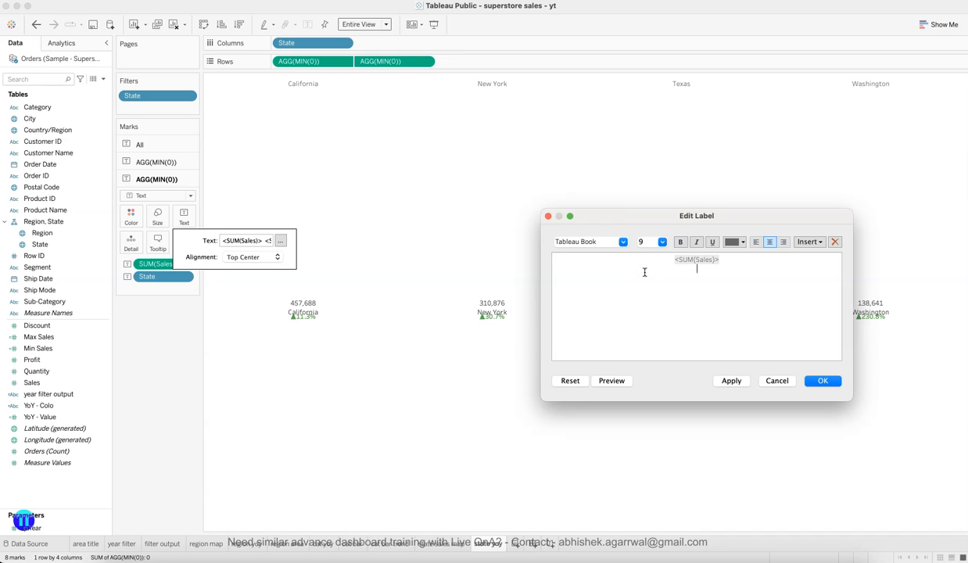
key(Return)
key(Up)
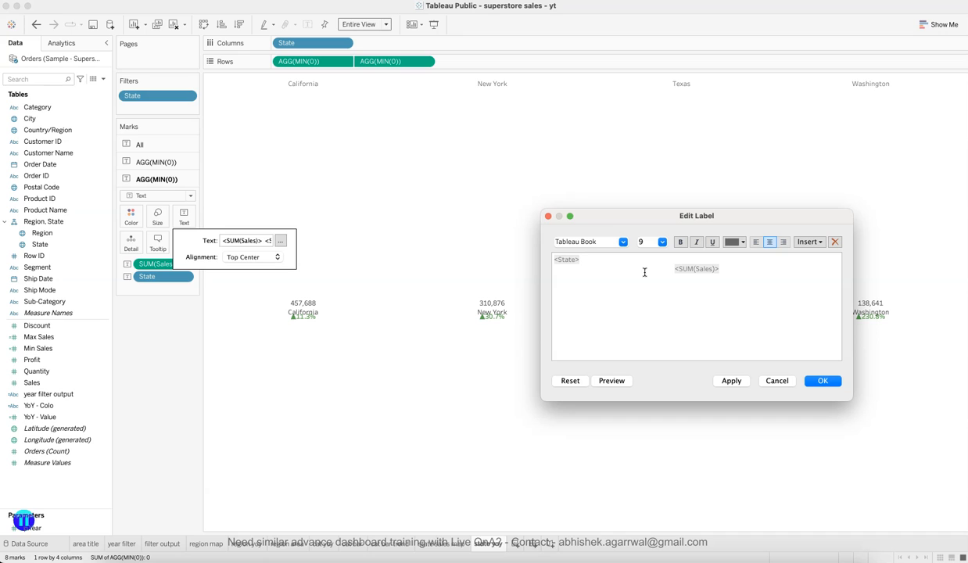
click(770, 242)
click(732, 380)
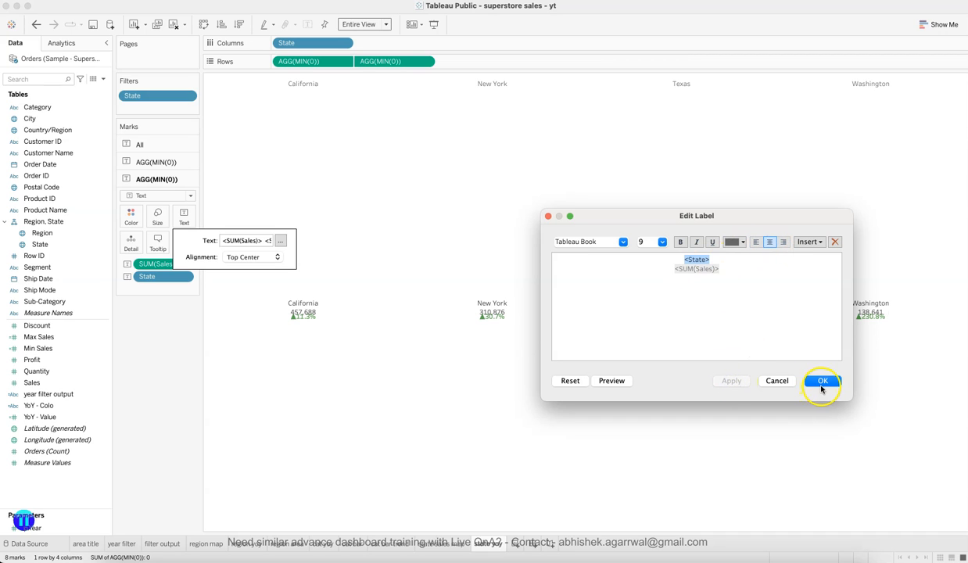
Add another blank line above <AGG(YoY - Value)> in the year-over-year label so it sits below the sales figure.
click(821, 383)
click(171, 163)
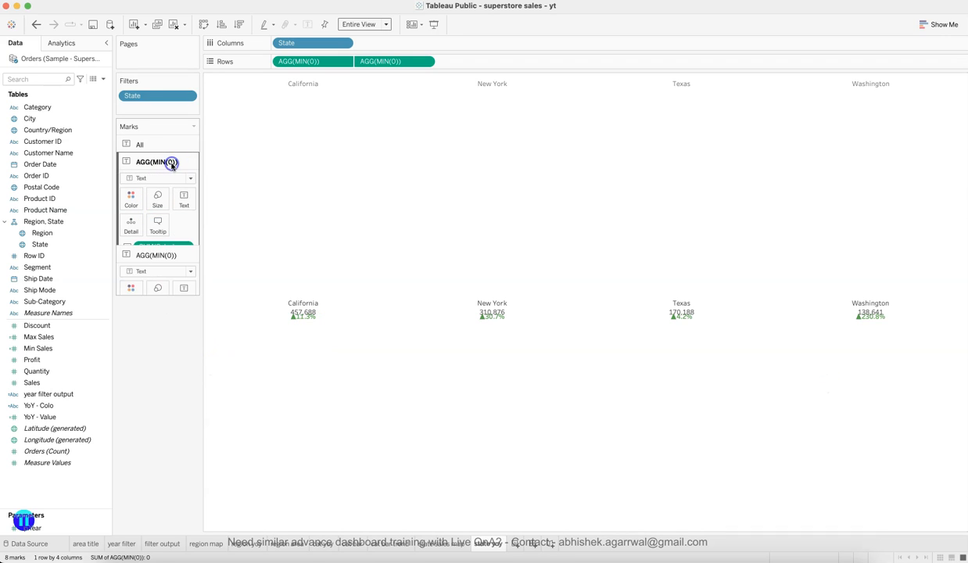
click(183, 198)
click(280, 224)
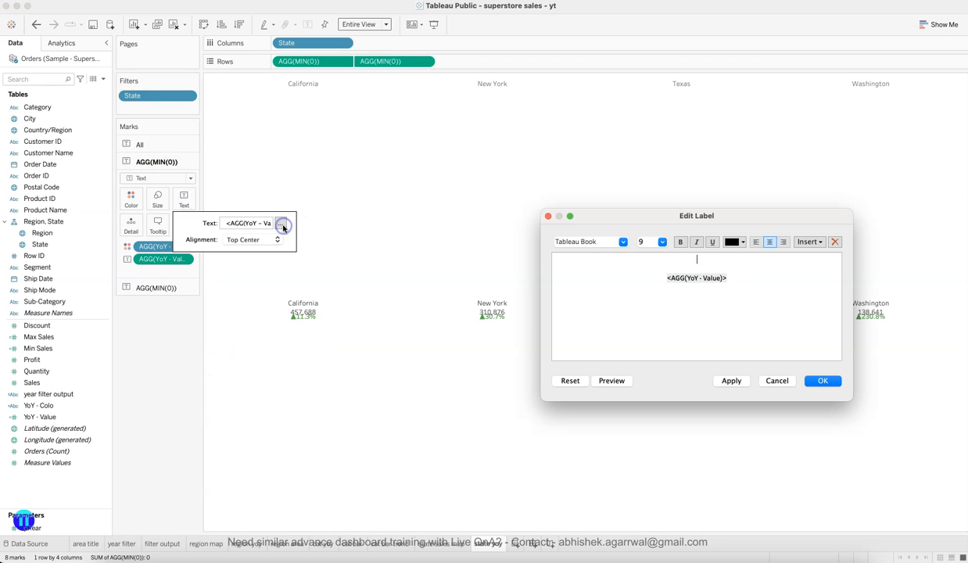
key(Return)
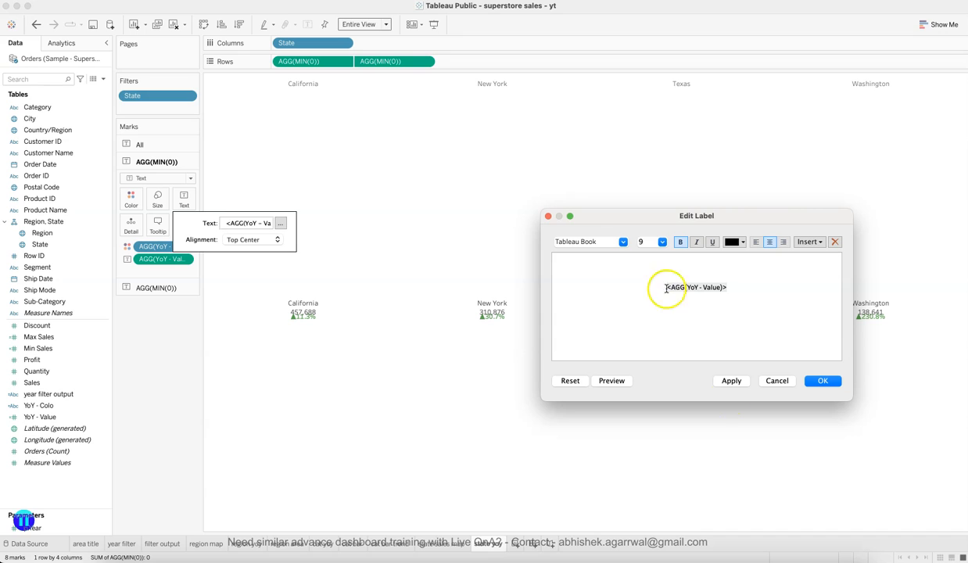
click(732, 380)
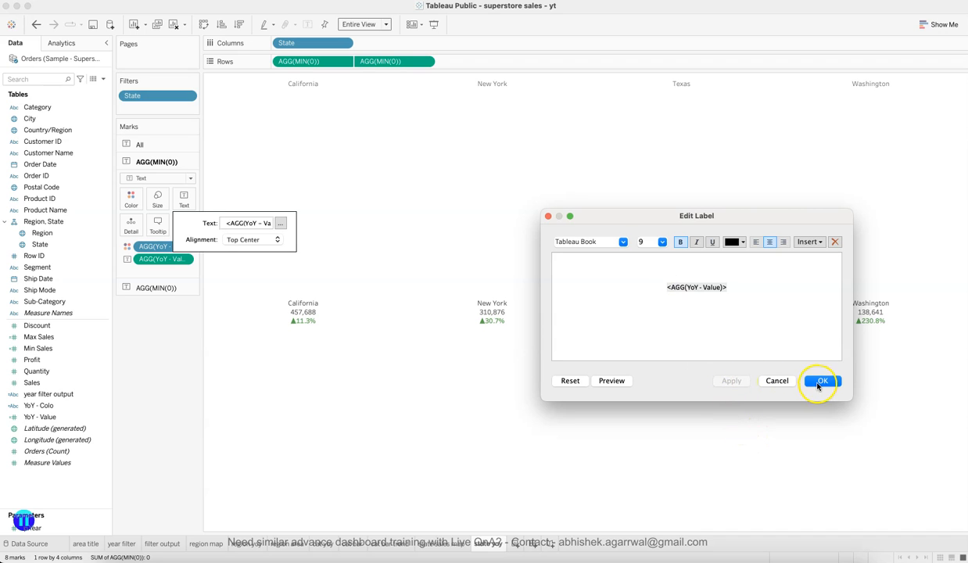
click(819, 381)
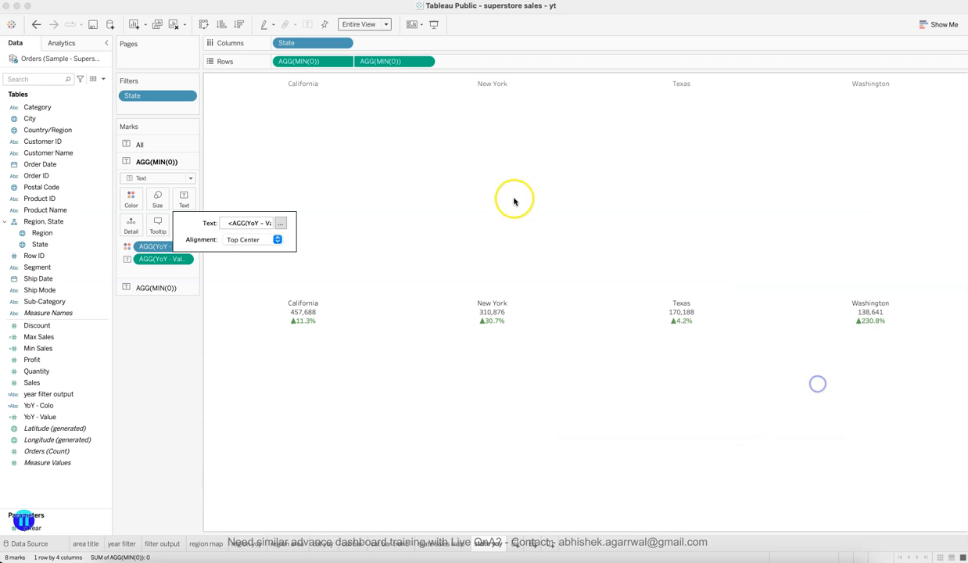
Hide the State header row above the state figures.
click(346, 43)
click(334, 127)
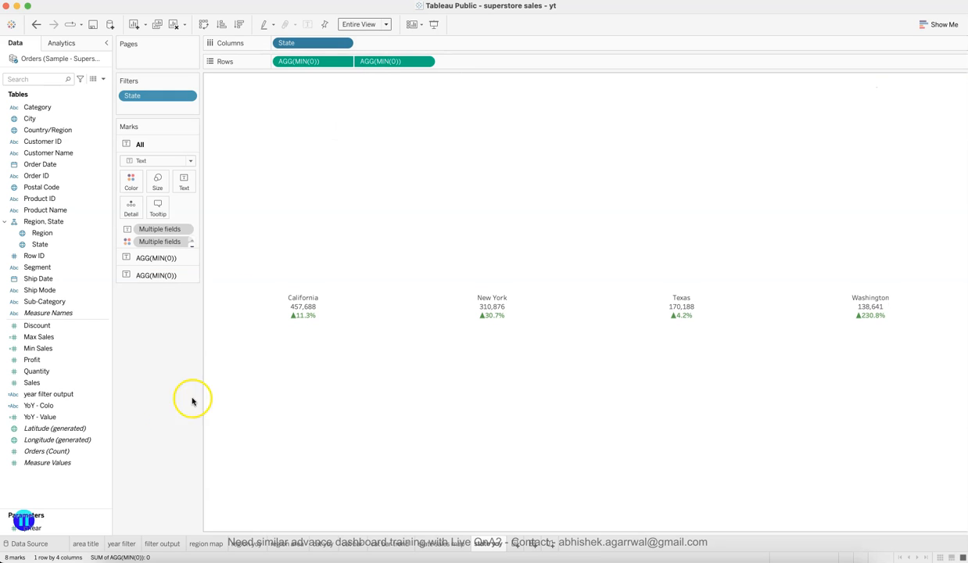
click(153, 426)
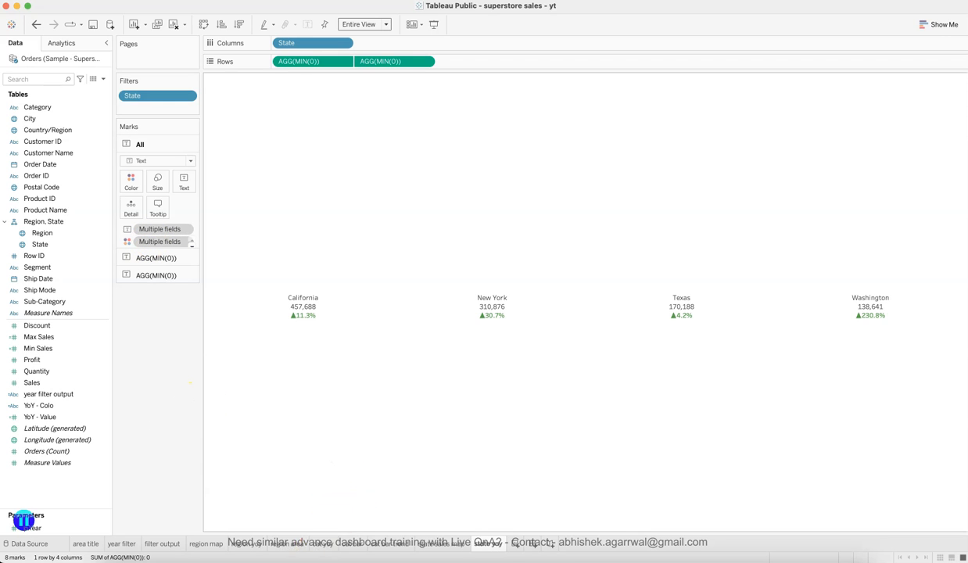
Examine the Sales by Sub-Category section of the reference dashboard, including its monthly dot heatmap, and return to the Tableau Public workbook.
click(292, 556)
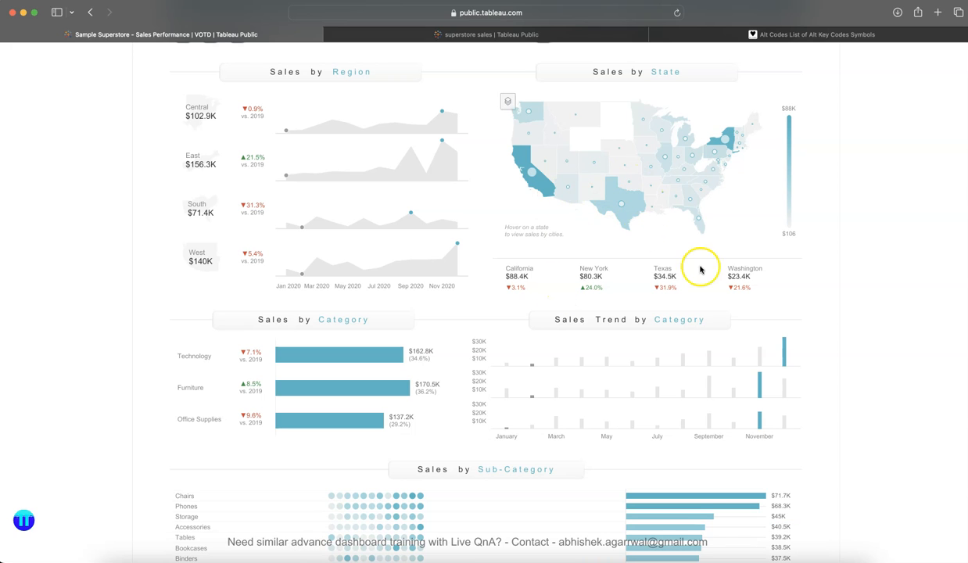
scroll(430, 297, up, 3)
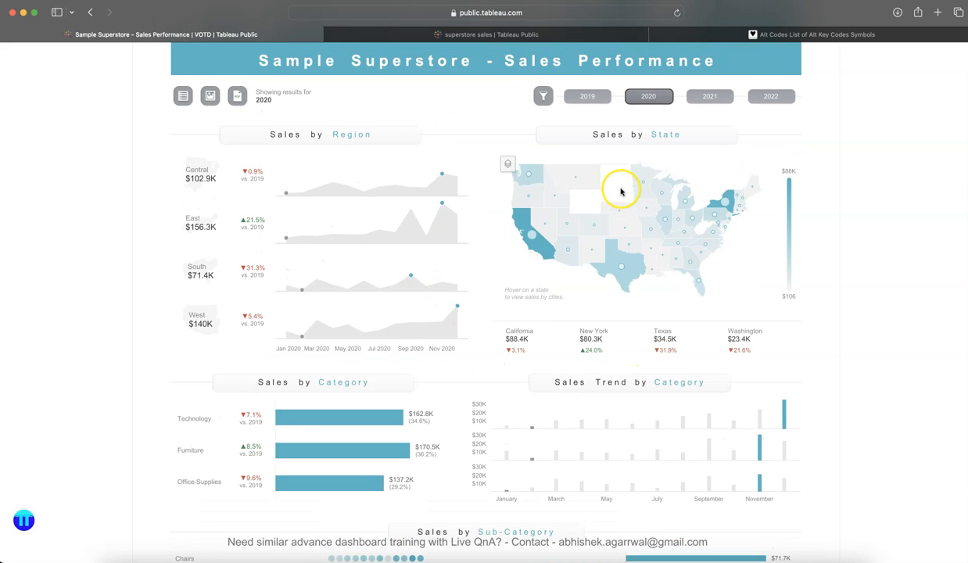
scroll(620, 191, down, 5)
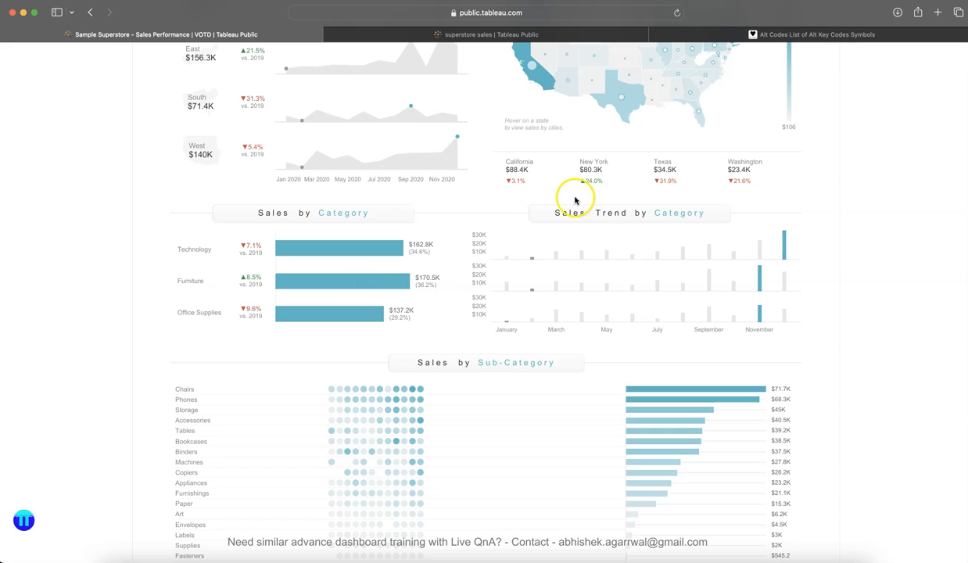
scroll(766, 203, down, 5)
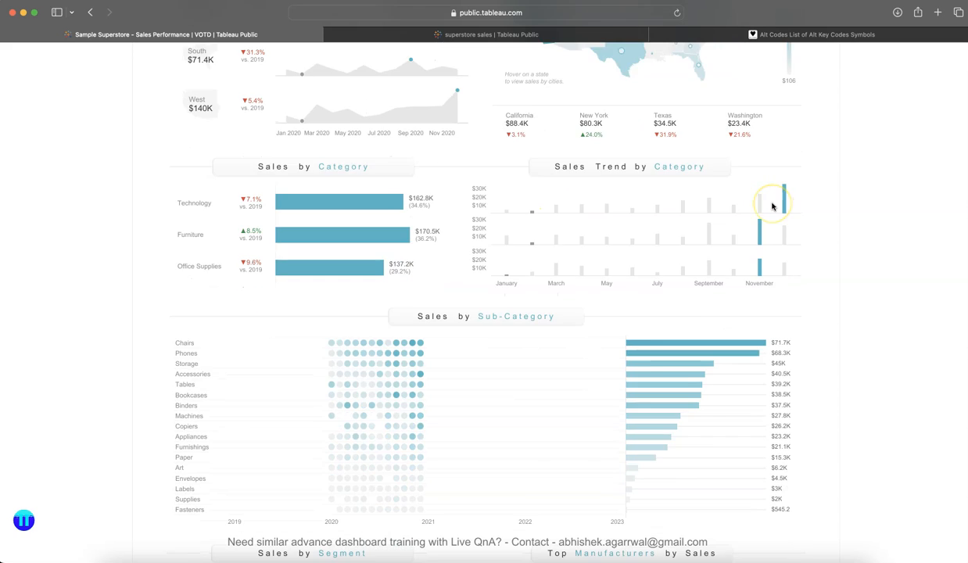
scroll(772, 206, down, 1)
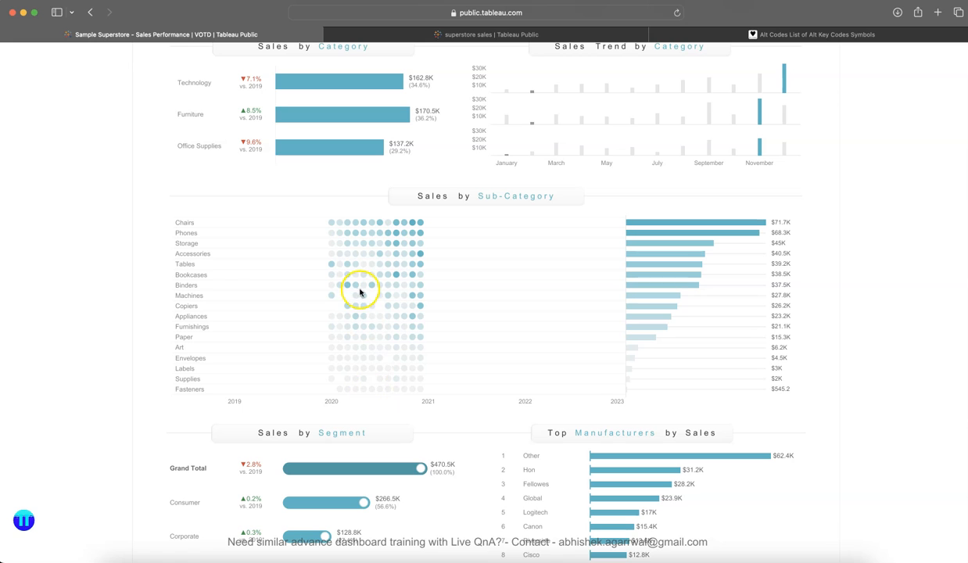
mouse_move(354, 288)
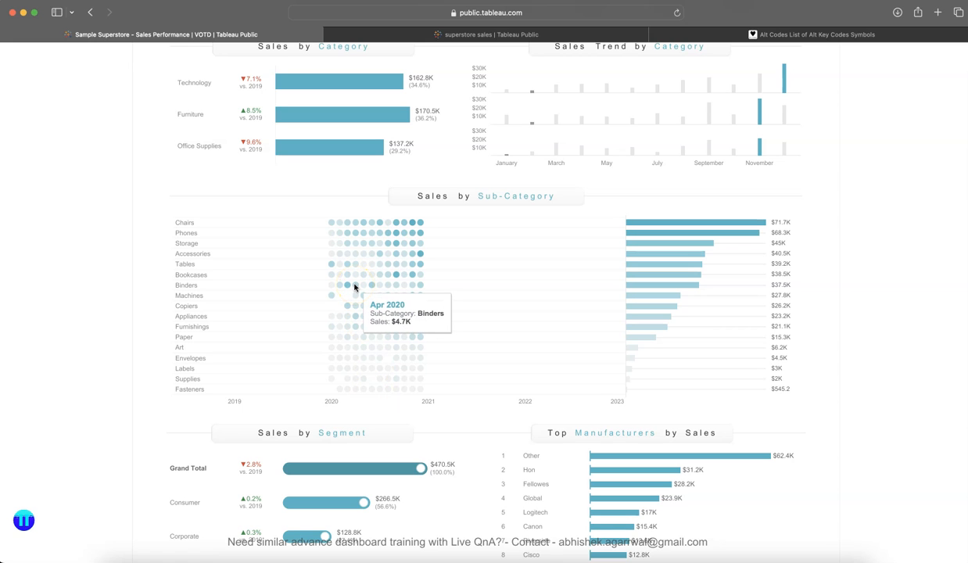
click(510, 348)
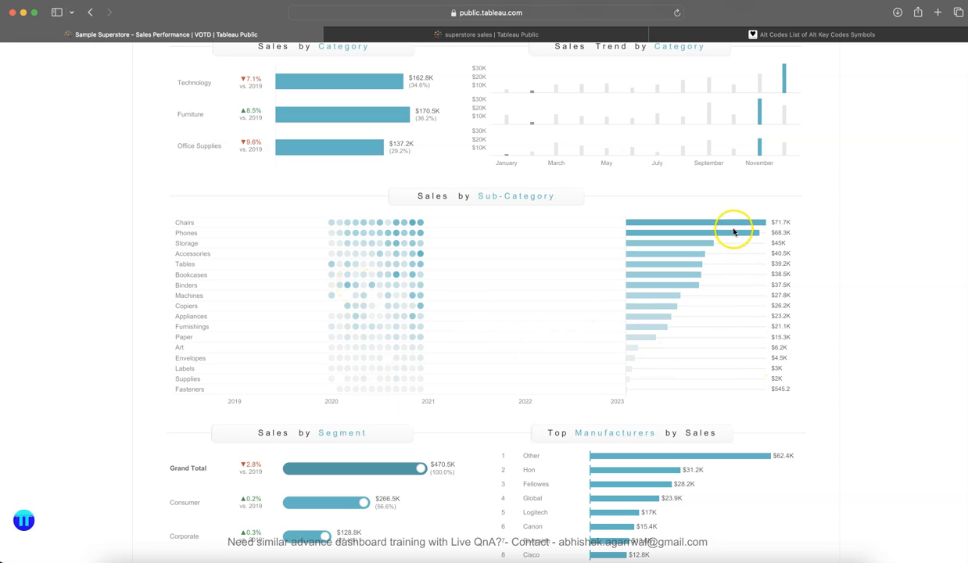
key(super+Tab)
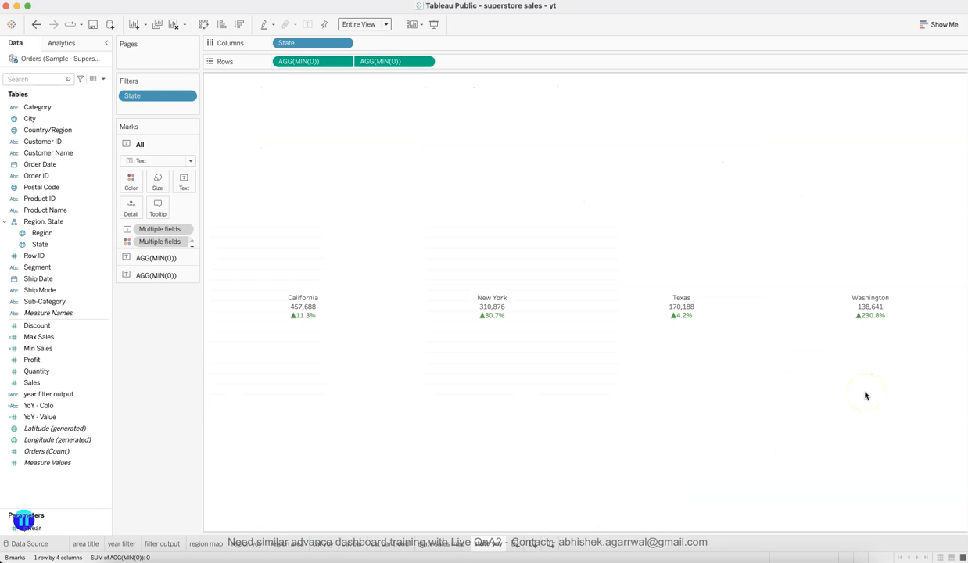
Create a new worksheet and name it subcateg heatmap.
click(513, 544)
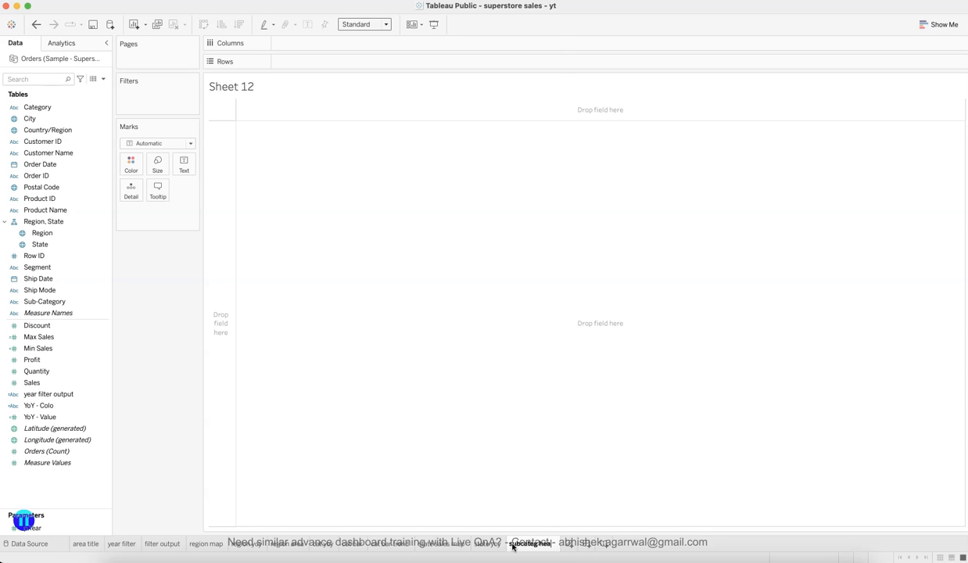
click(513, 544)
text(subcateg heatmap)
key(Return)
Lay out Sub-Category on Rows against Order Date by continuous month on Columns, fitted to Entire View.
drag(78, 303, 316, 61)
drag(43, 164, 338, 47)
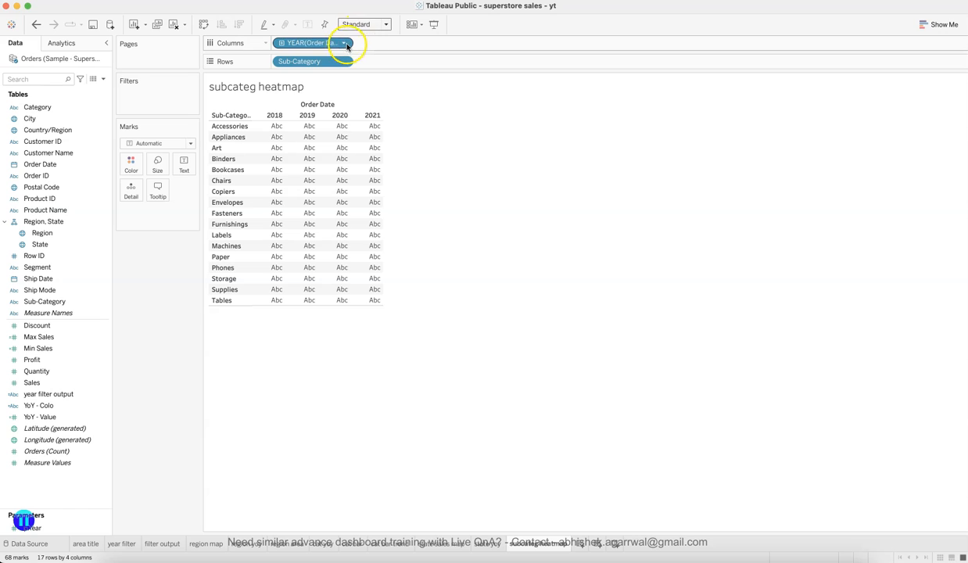
click(343, 43)
click(313, 270)
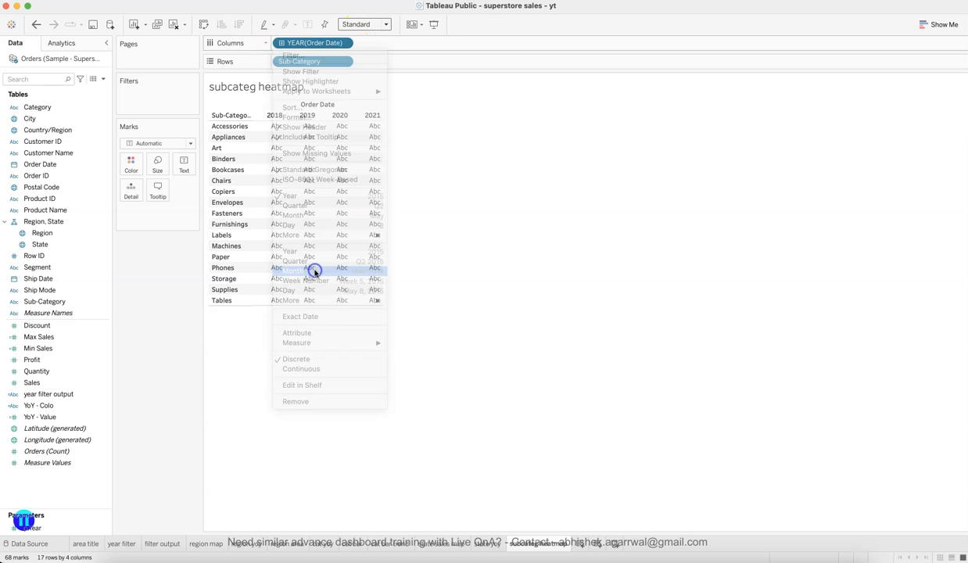
click(359, 25)
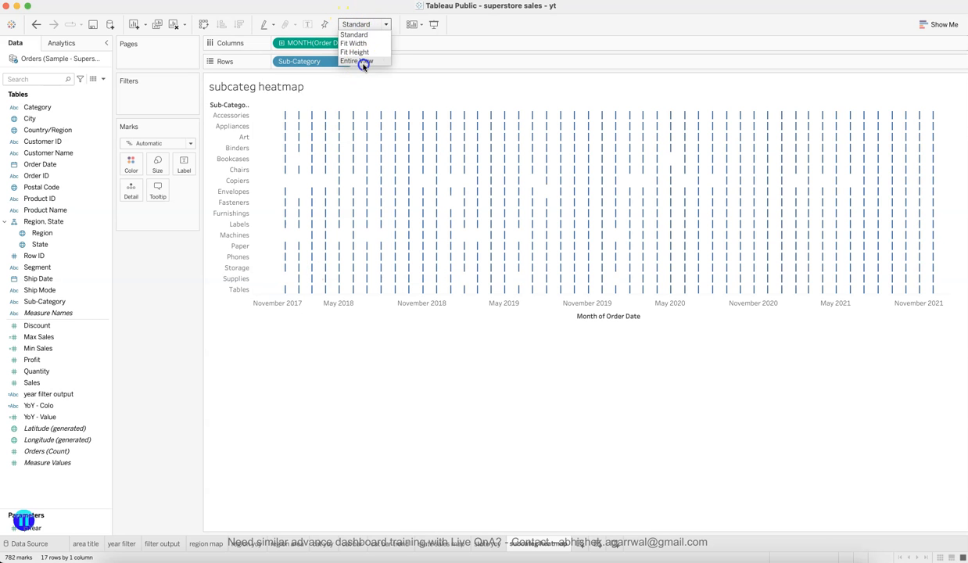
click(362, 61)
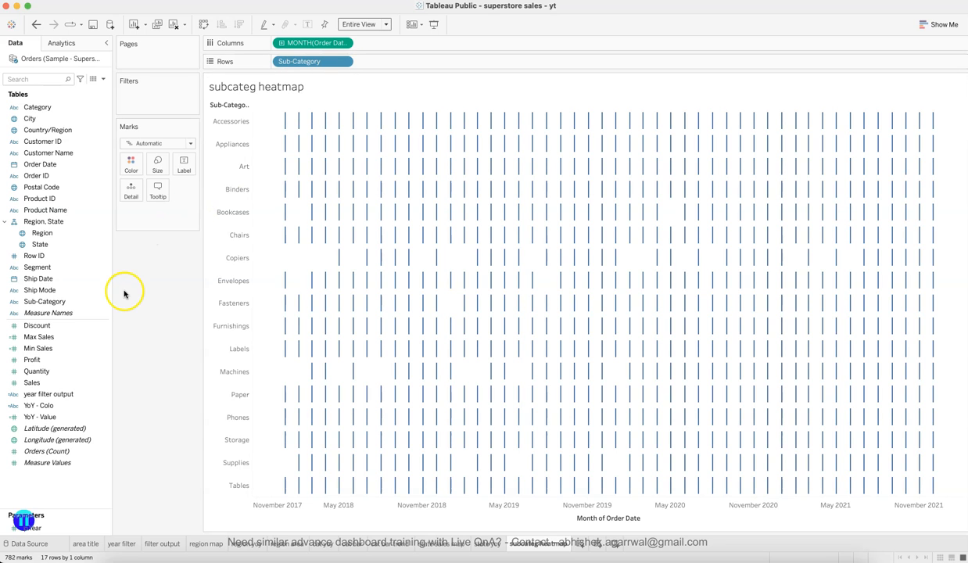
Color the marks by Sales and set their mark type to Pie, after trying Circle.
drag(50, 385, 133, 172)
click(156, 144)
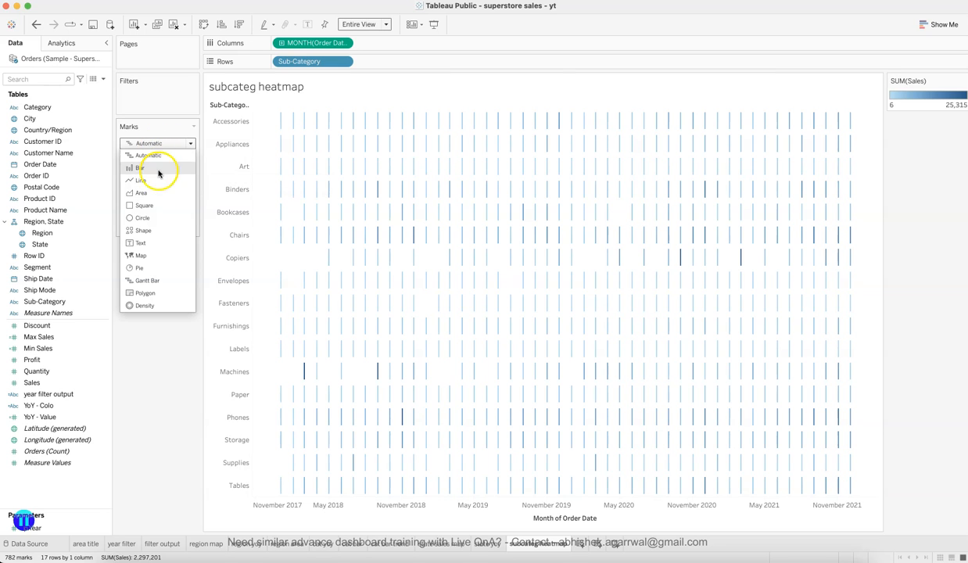
click(159, 217)
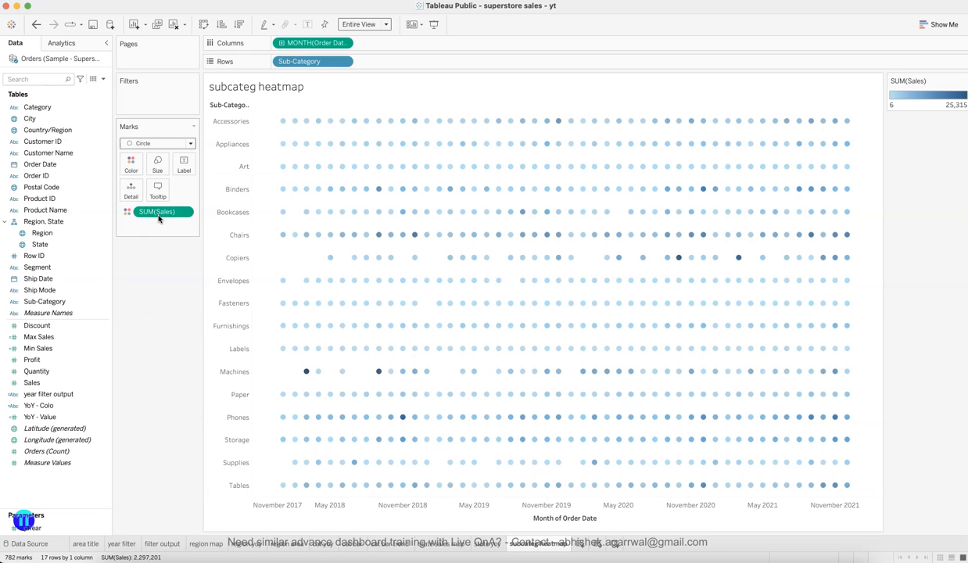
click(158, 143)
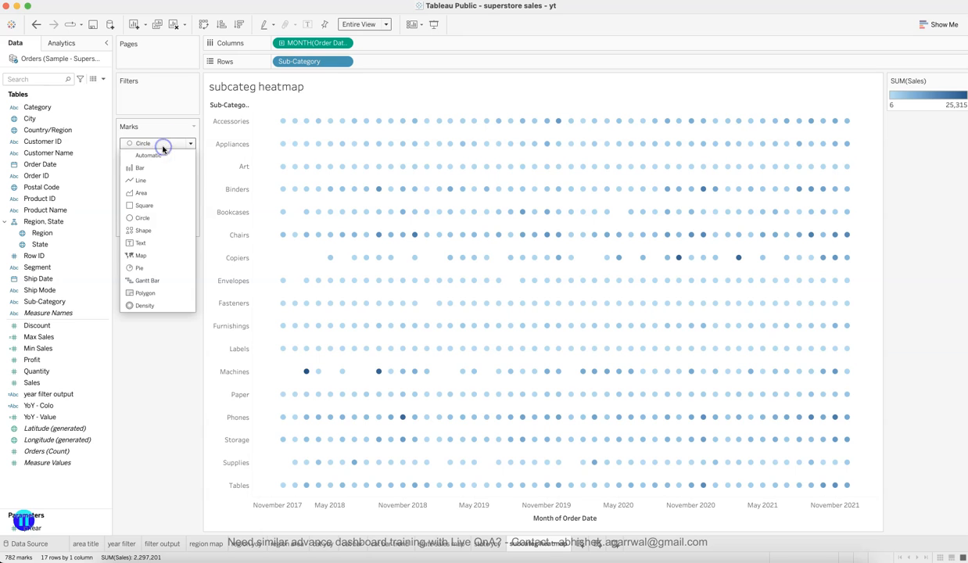
click(154, 268)
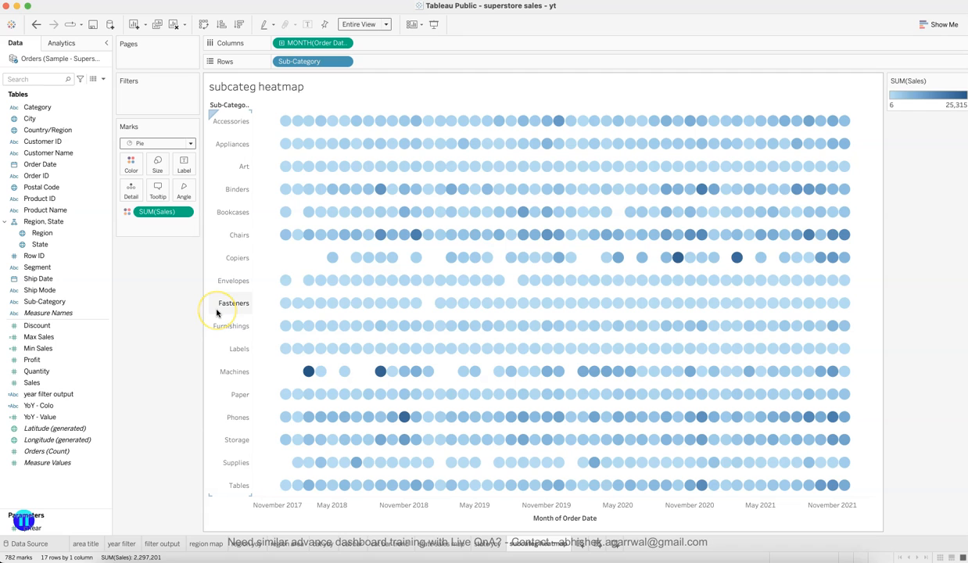
Change the Sales color scale to a custom sequential palette based on systemMintColor.
click(132, 164)
click(158, 199)
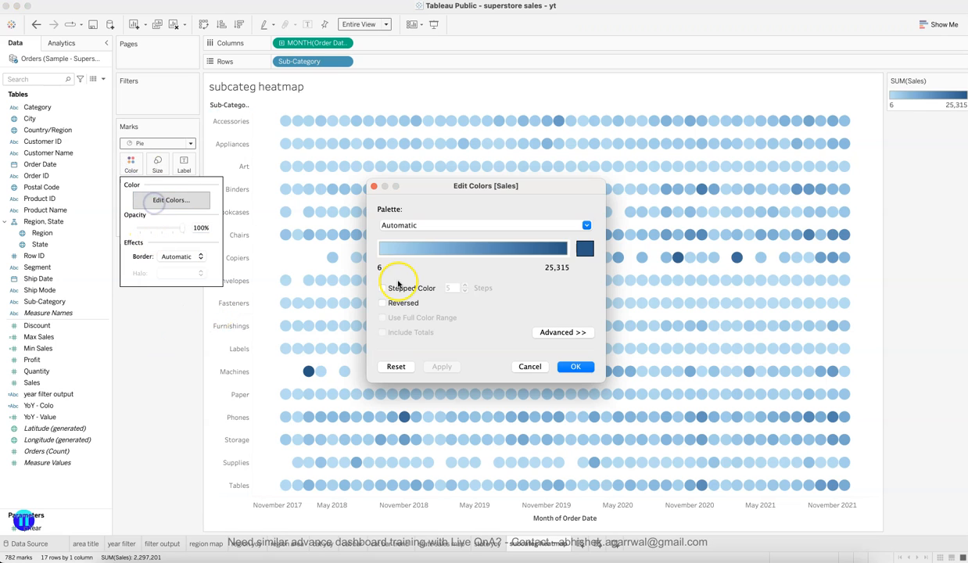
click(584, 250)
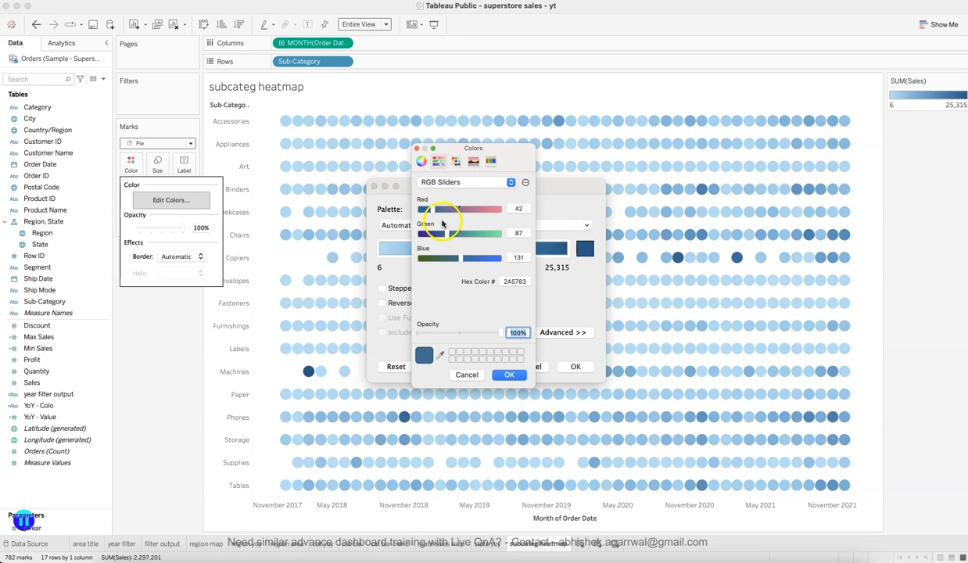
drag(448, 234, 475, 238)
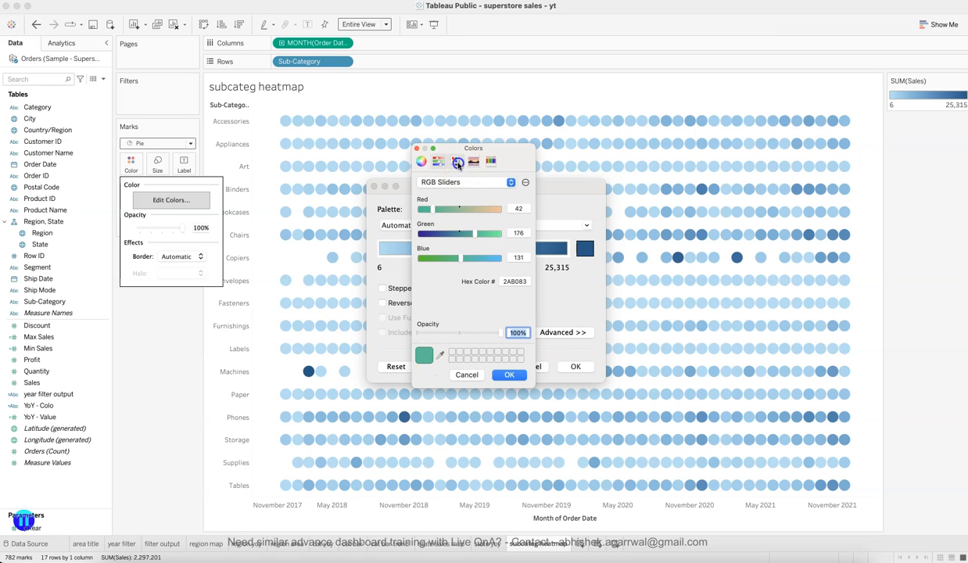
click(457, 163)
click(471, 262)
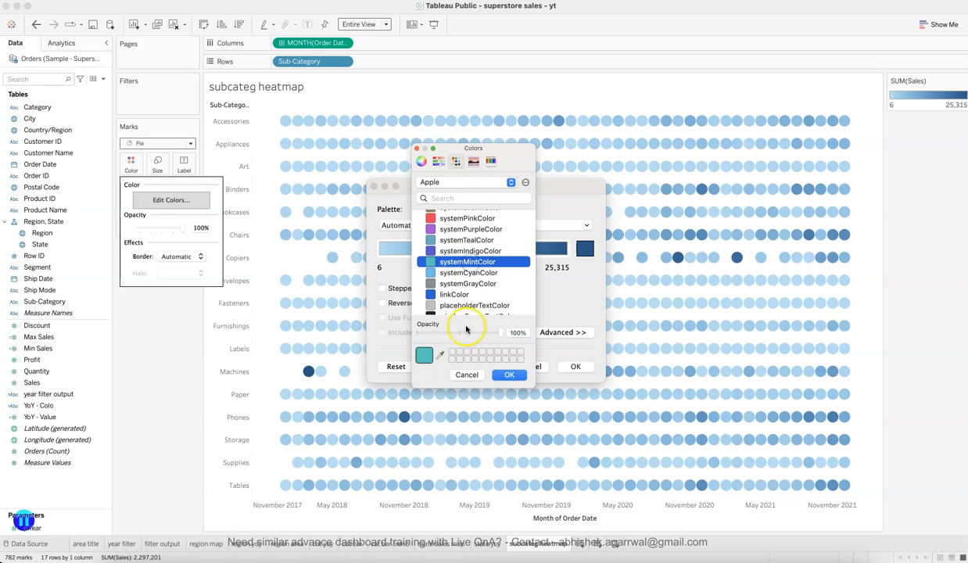
click(507, 375)
click(442, 366)
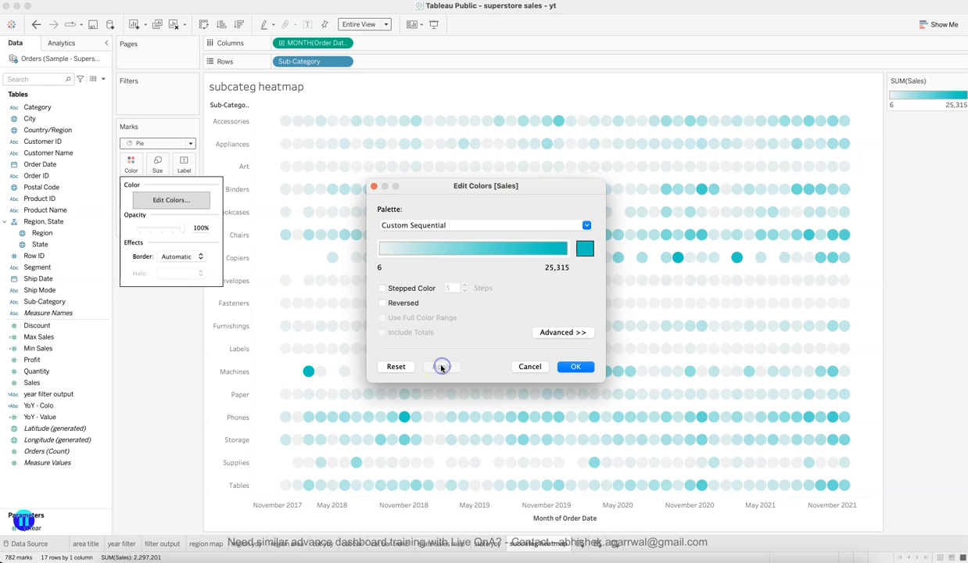
click(576, 367)
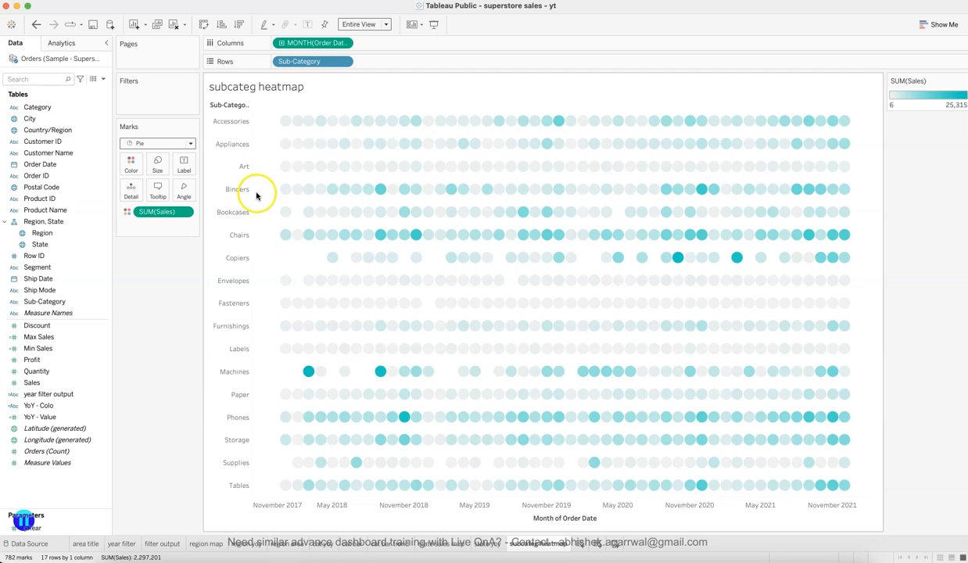
Hide the heatmap's sheet title and the Sub-Category field label above the row names.
right_click(264, 87)
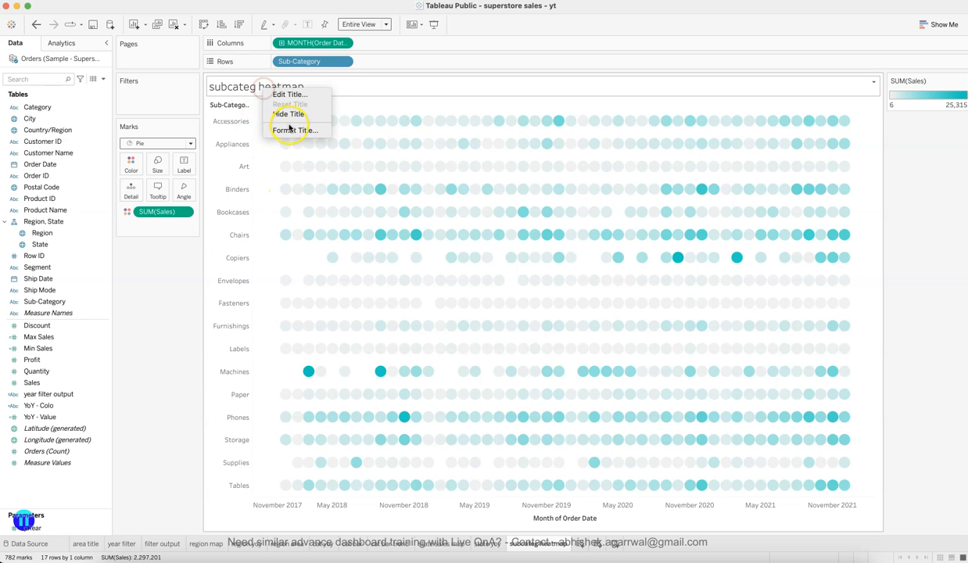
click(288, 114)
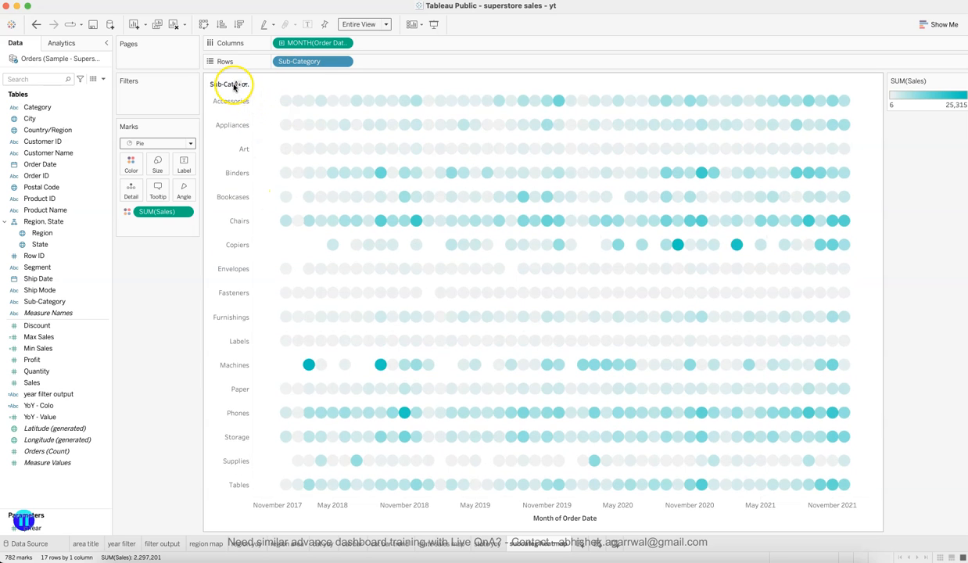
right_click(236, 85)
click(278, 183)
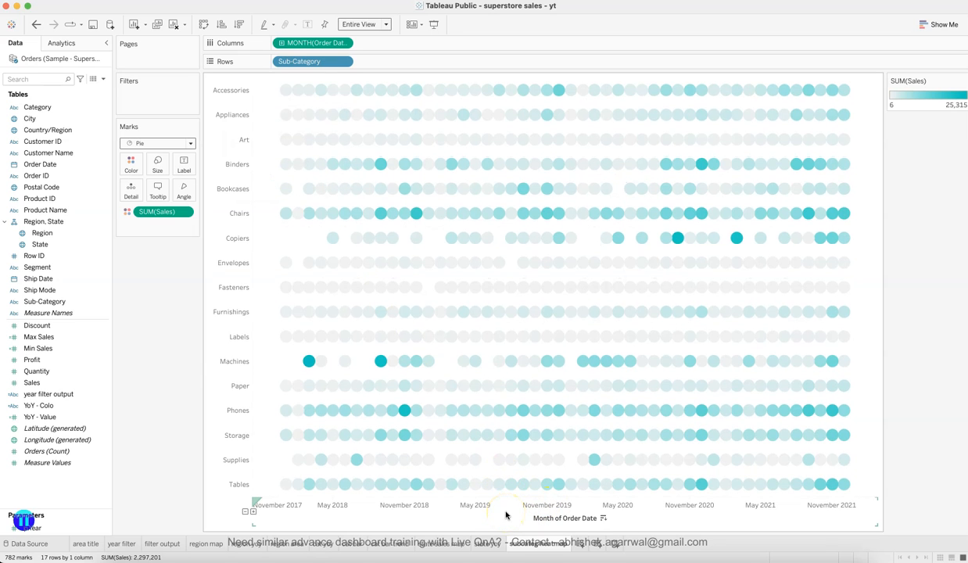
Check the date axis of the Sales by Sub-Category heatmap in the reference dashboard and return to the workbook.
click(296, 557)
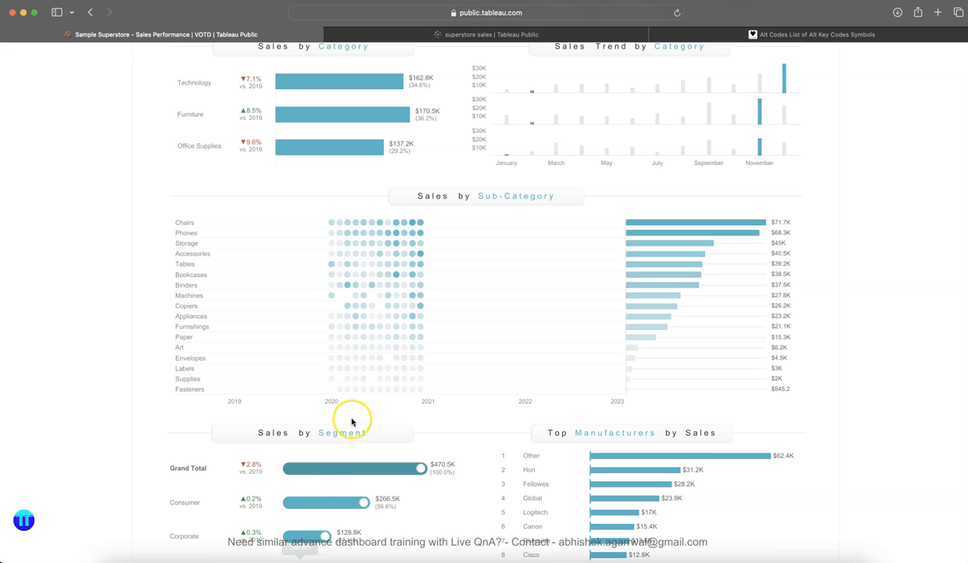
key(super+Tab)
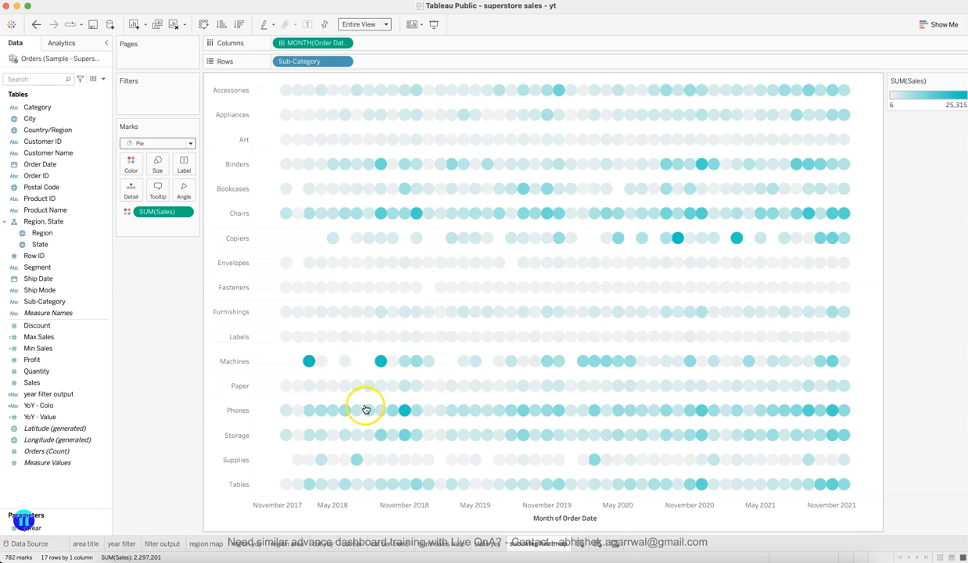
Remove the title from the heatmap's Order Date axis and hide the Sales color legend.
right_click(337, 509)
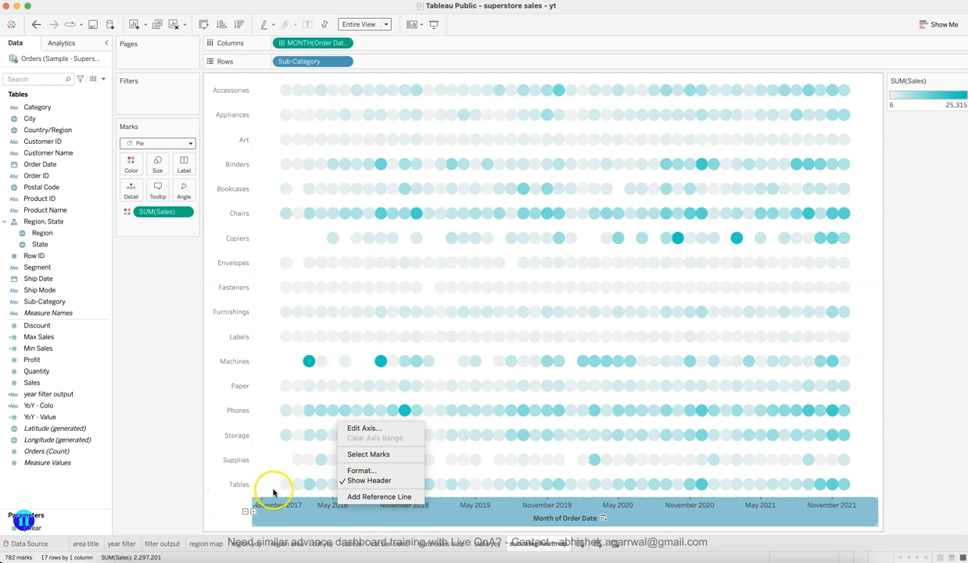
click(154, 469)
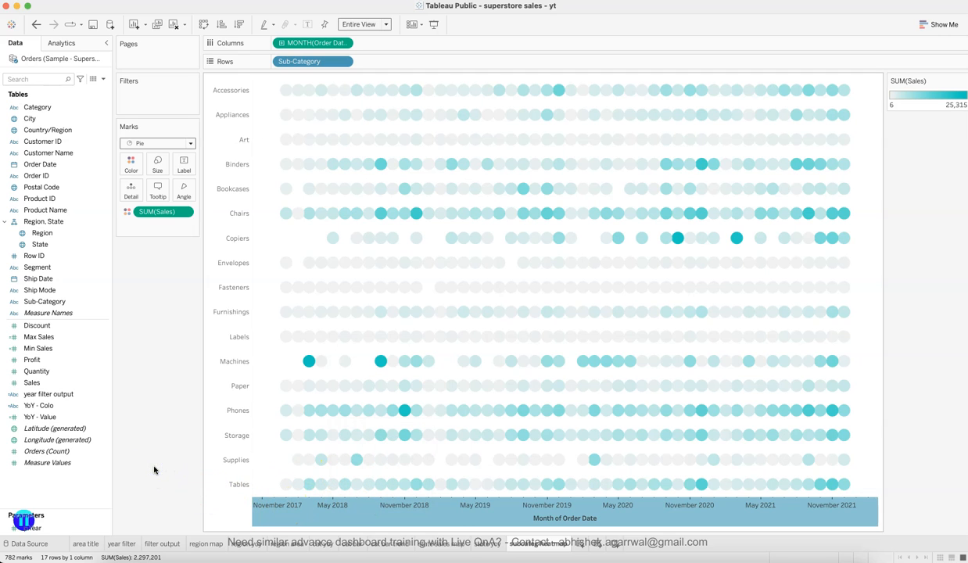
double_click(580, 516)
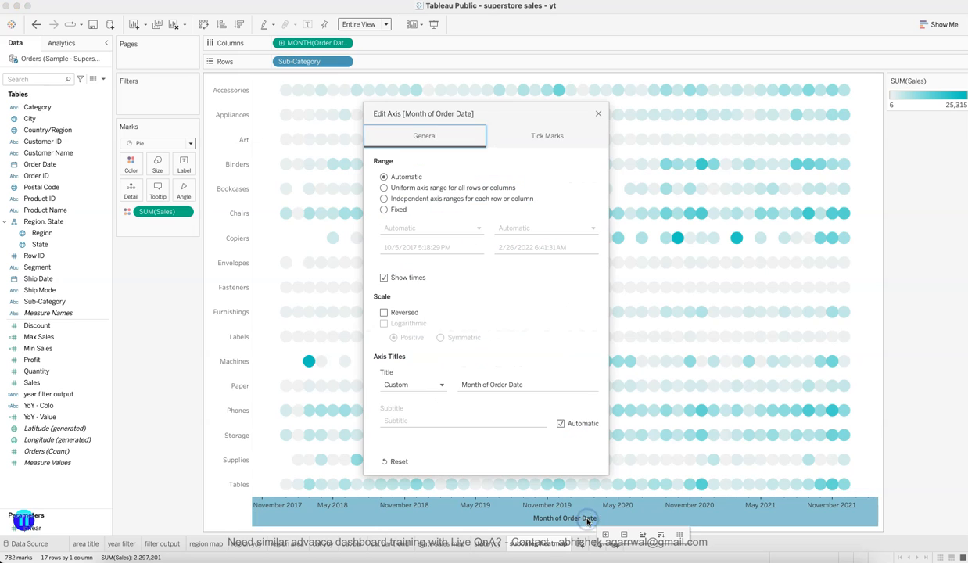
triple_click(524, 382)
key(BackSpace)
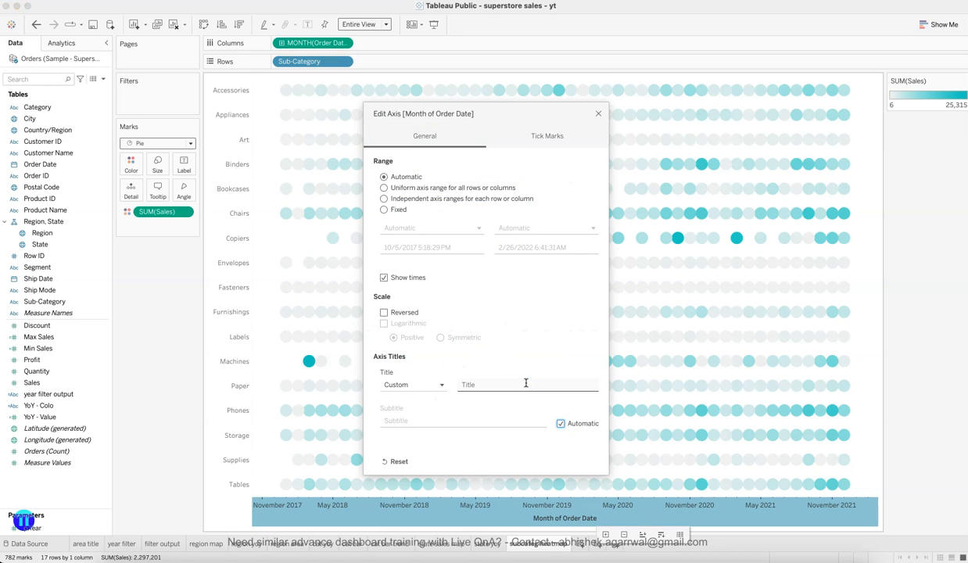
click(598, 114)
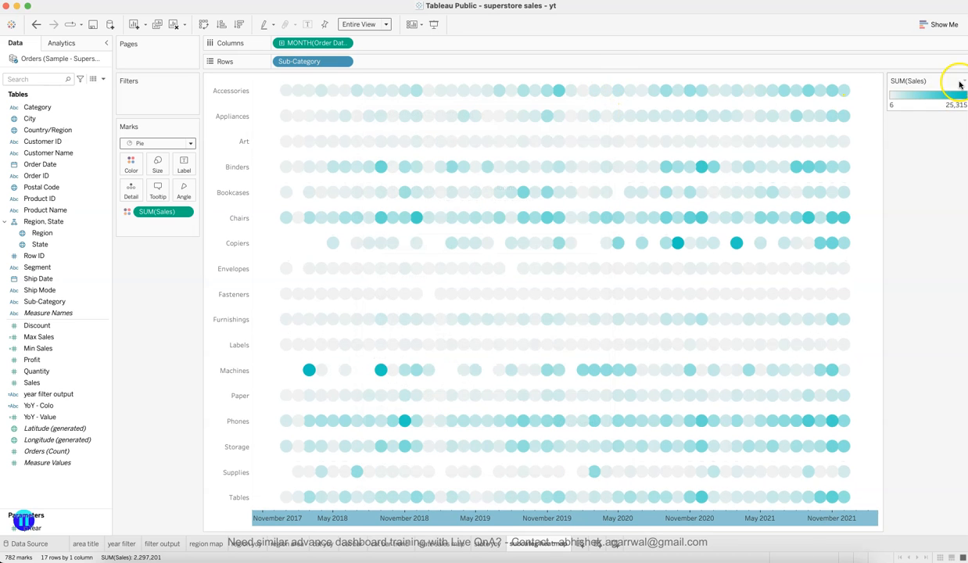
click(964, 81)
click(922, 137)
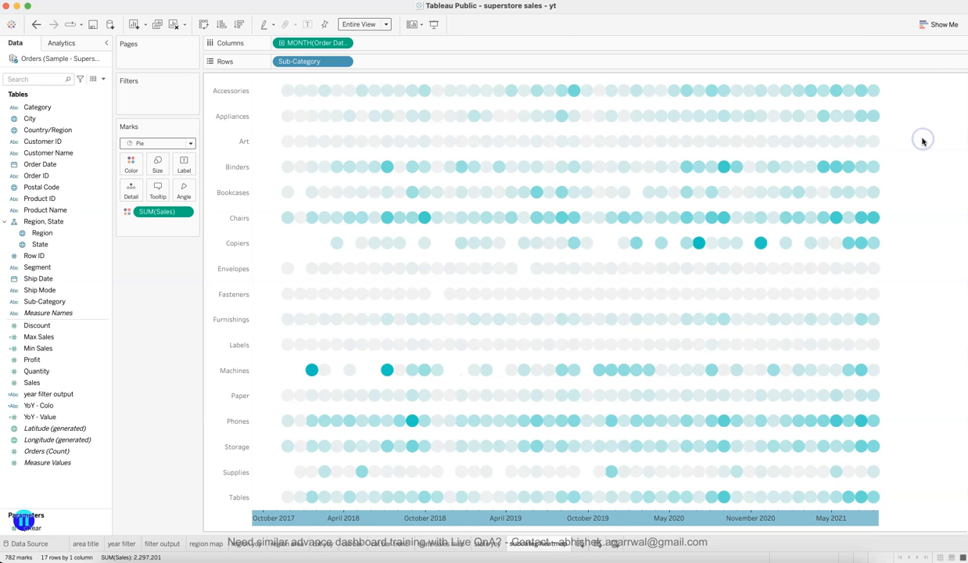
Duplicate the heatmap sheet and turn the copy into a bar chart with Sales replacing the Order Date month on Columns.
right_click(555, 546)
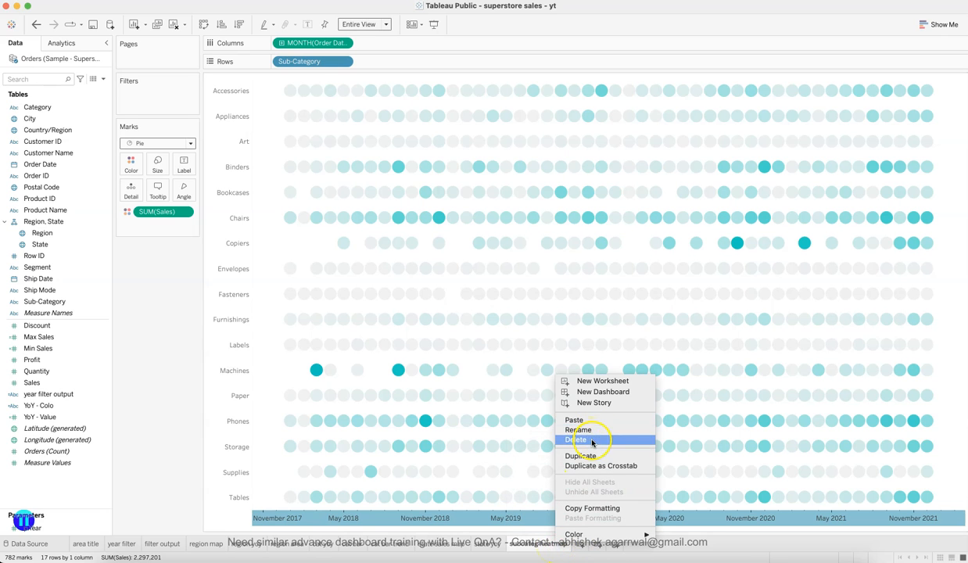
click(592, 455)
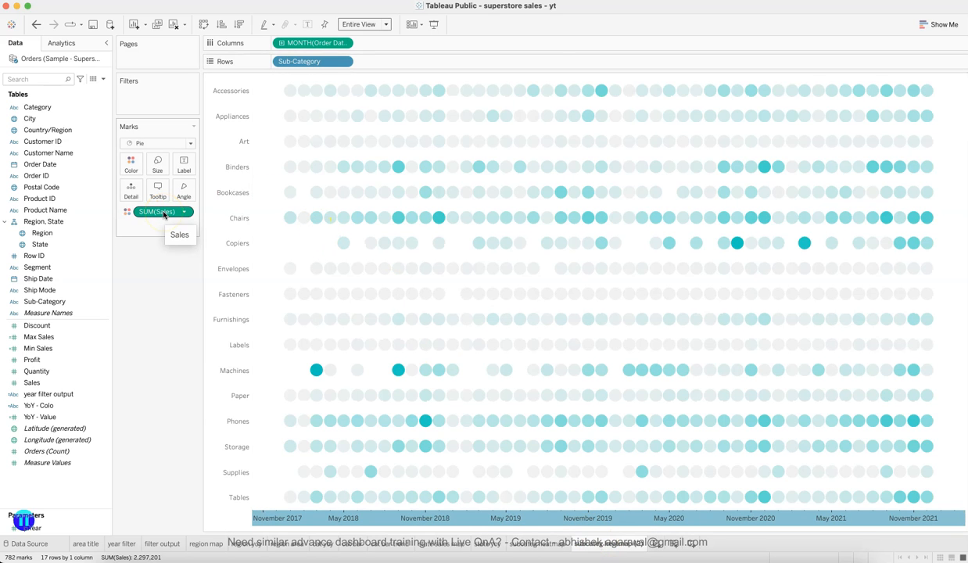
drag(164, 214, 313, 46)
click(159, 144)
click(154, 168)
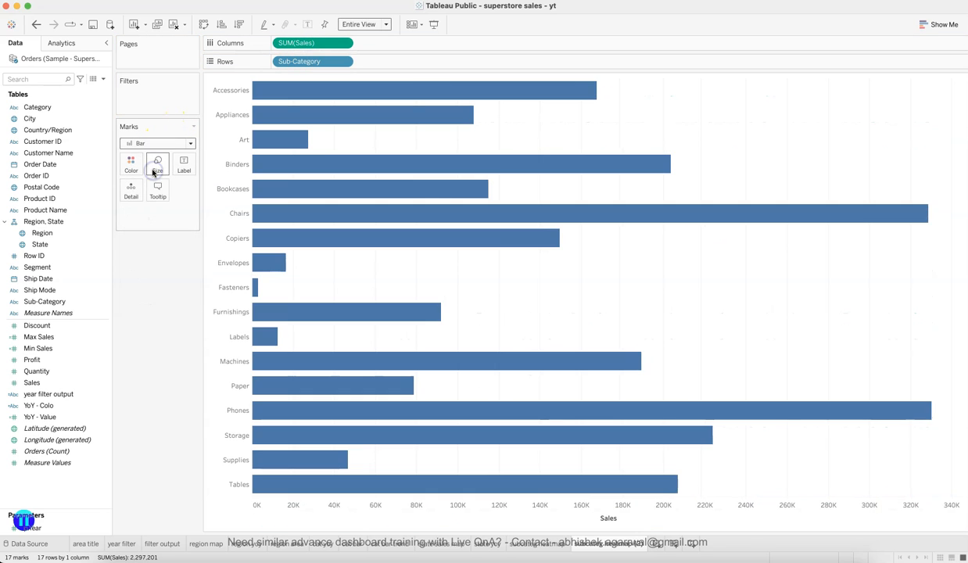
Sort the sub-categories by Sales in descending order and color the bars with one of the custom blue-teal swatches.
click(239, 24)
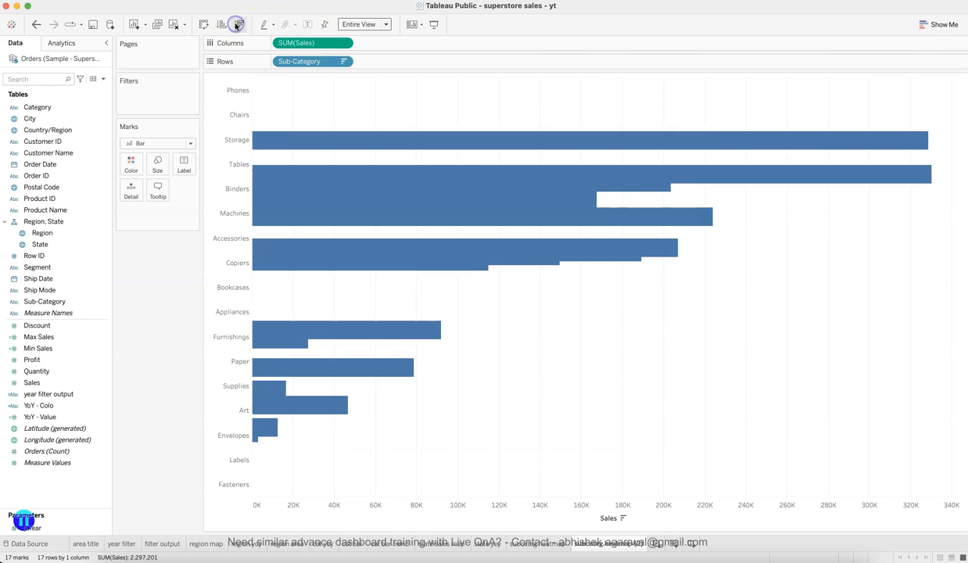
click(132, 162)
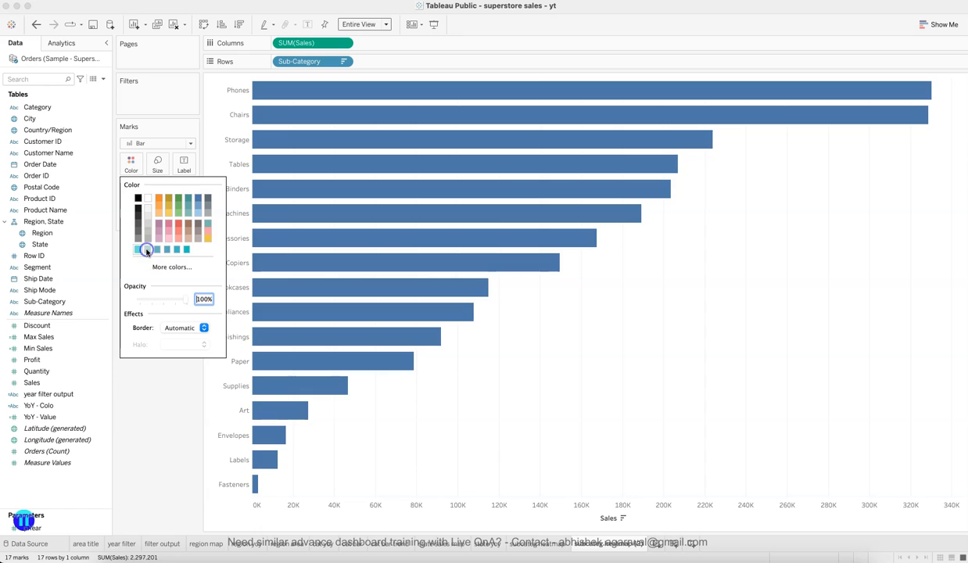
click(146, 250)
click(166, 250)
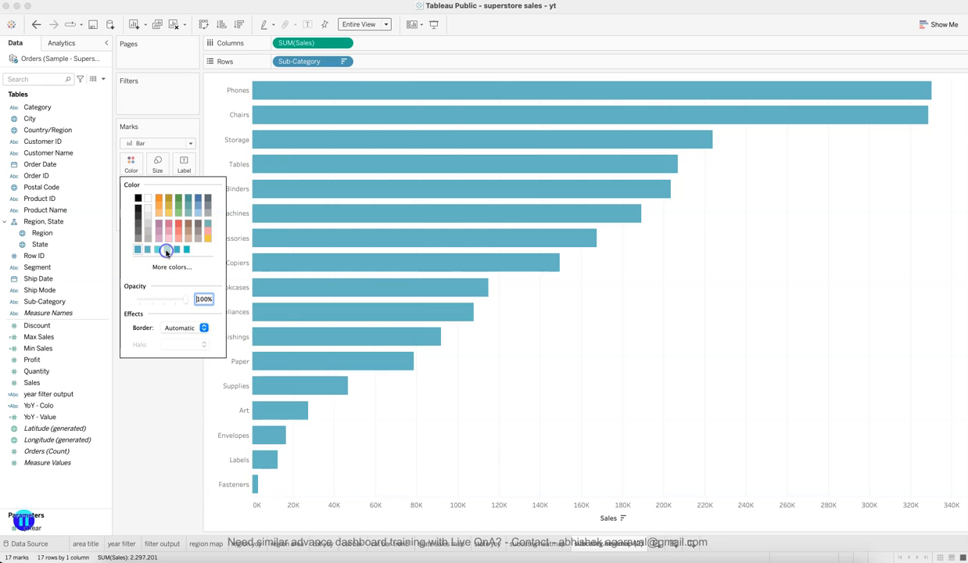
click(149, 414)
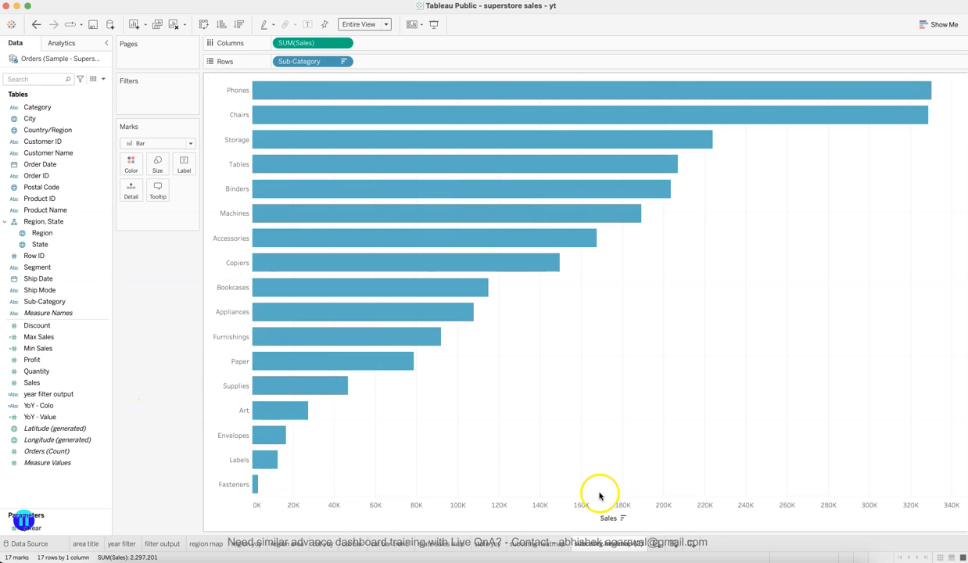
Check the Sub-Category bars in the reference dashboard in Safari, return to Tableau Public and hide the Sales axis header.
right_click(603, 524)
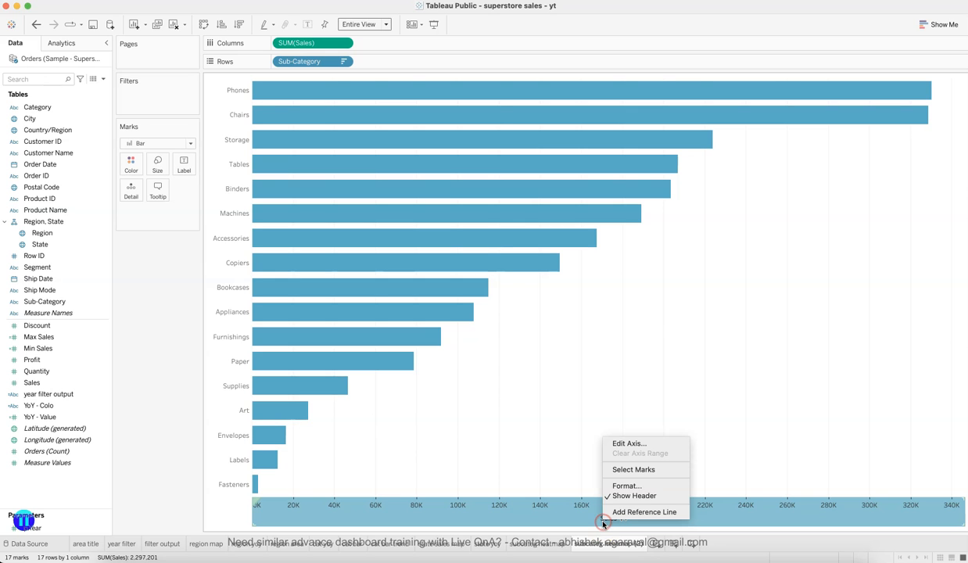
click(550, 480)
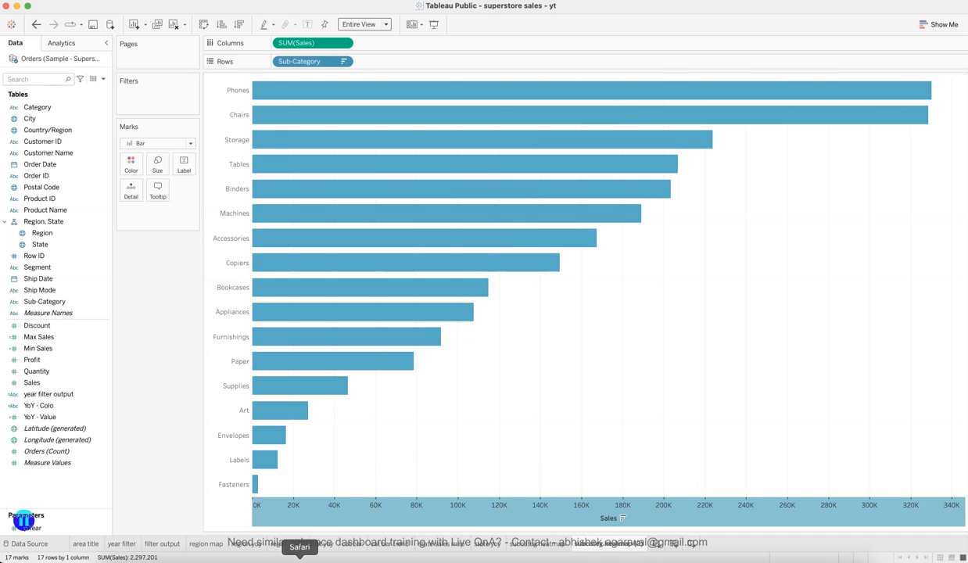
click(299, 558)
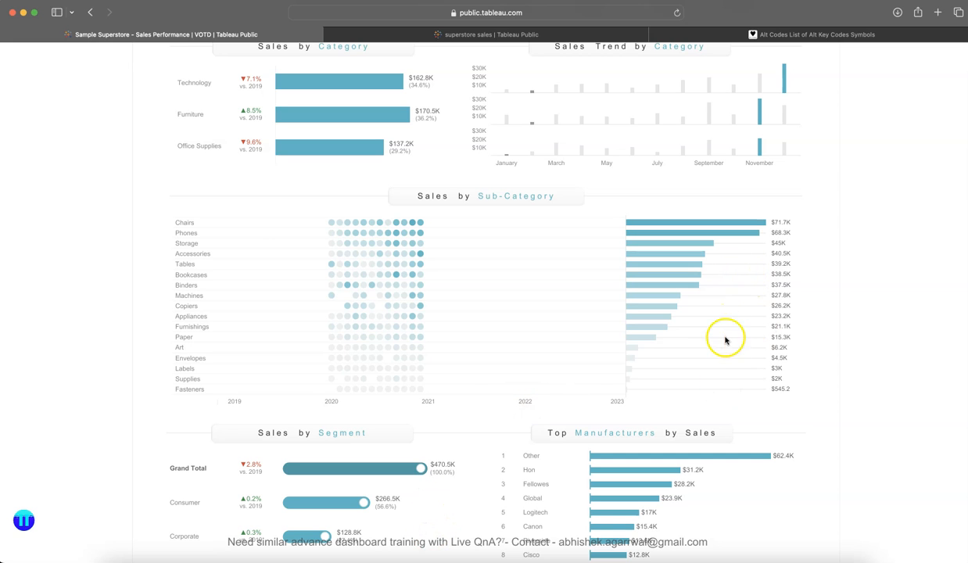
click(731, 557)
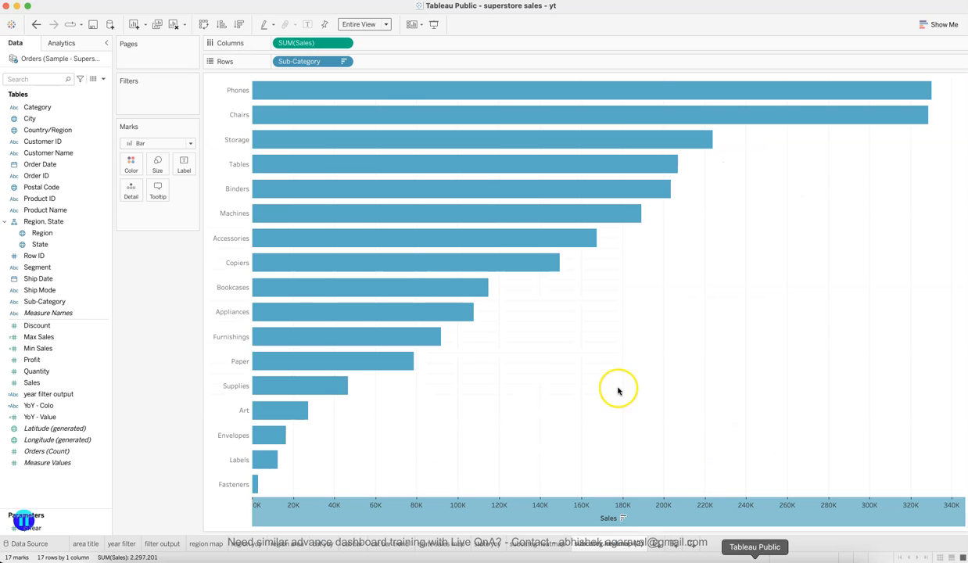
right_click(500, 505)
click(529, 477)
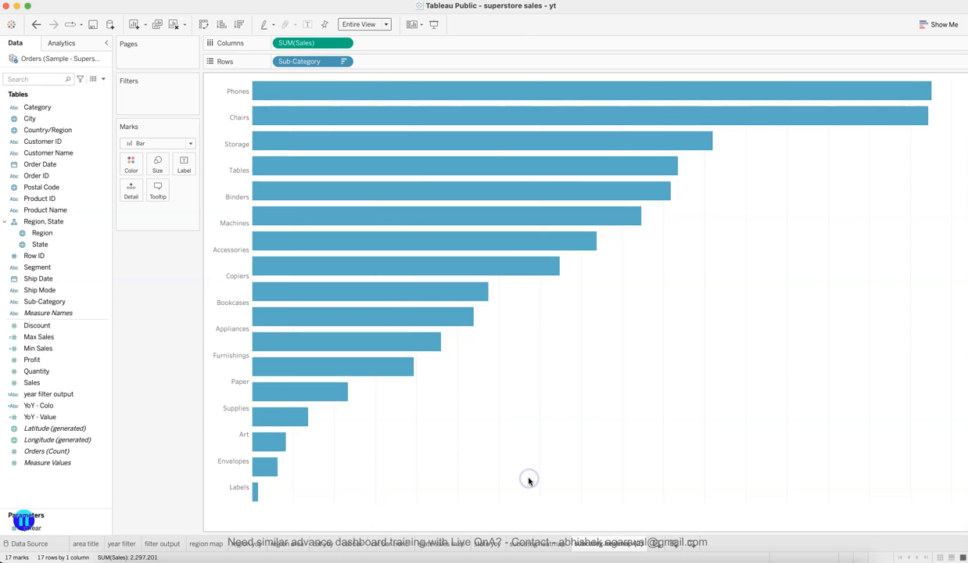
Set the column grid lines of the bar chart to None.
right_click(551, 410)
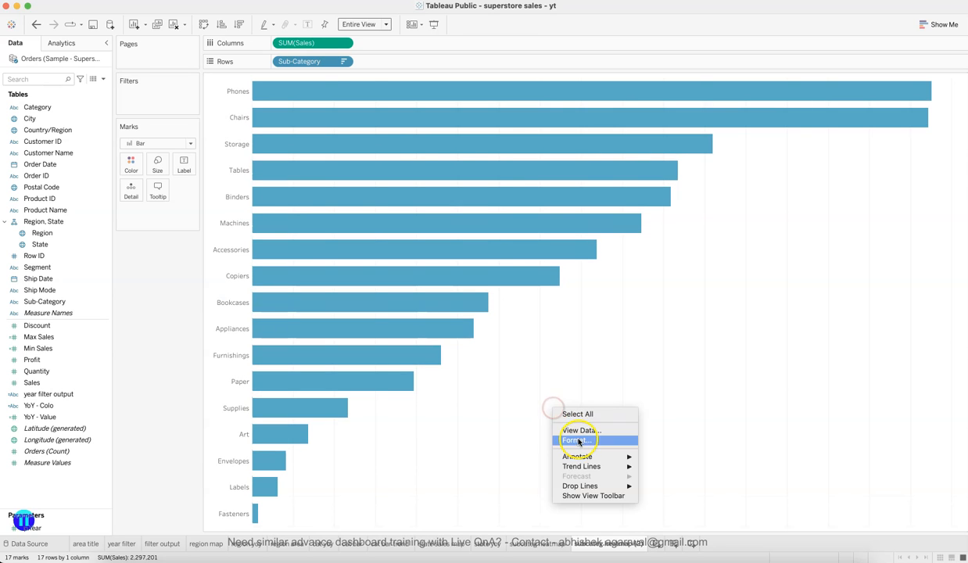
click(569, 441)
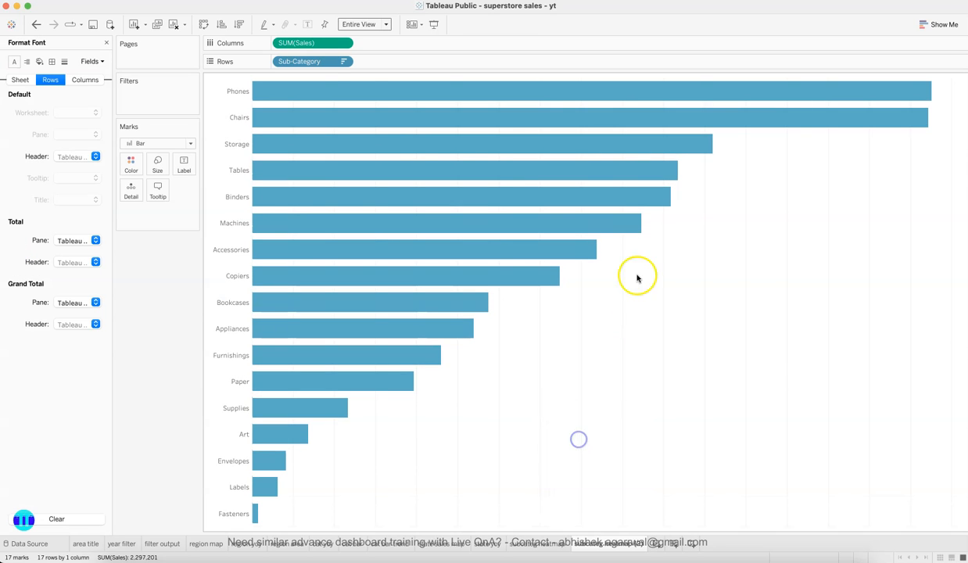
click(64, 62)
click(85, 80)
click(78, 112)
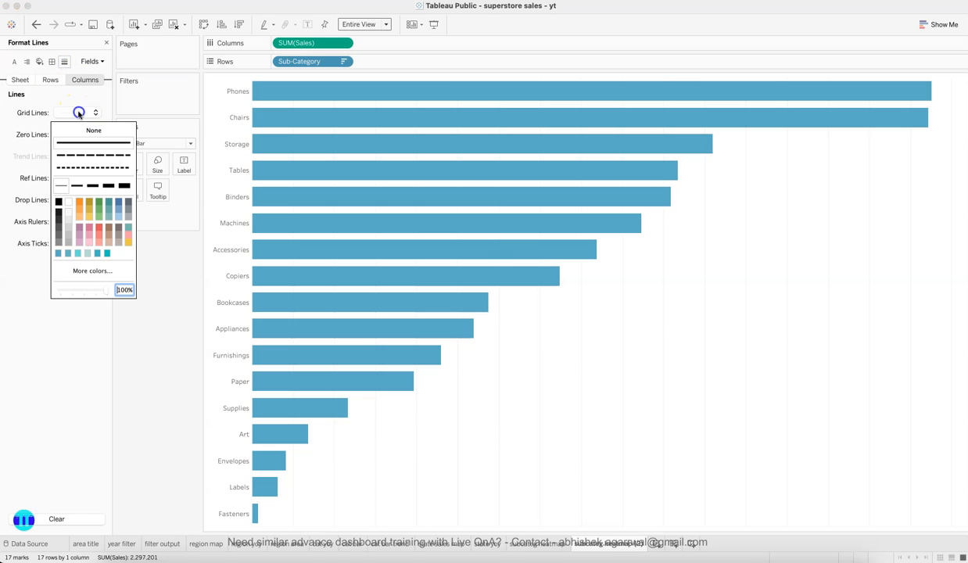
click(105, 42)
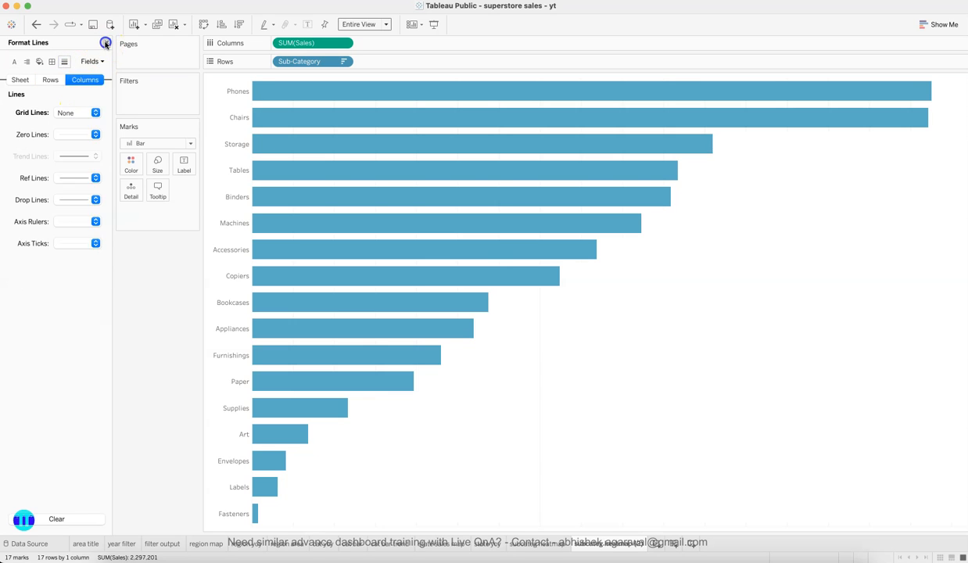
click(106, 42)
Show the Sales values as mark labels on the sub-category bars.
click(183, 164)
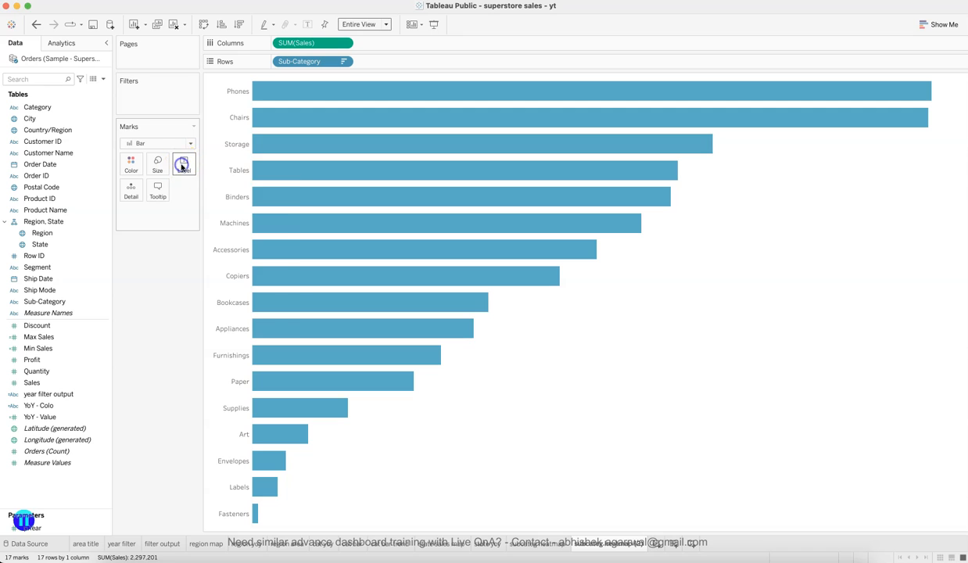
click(211, 189)
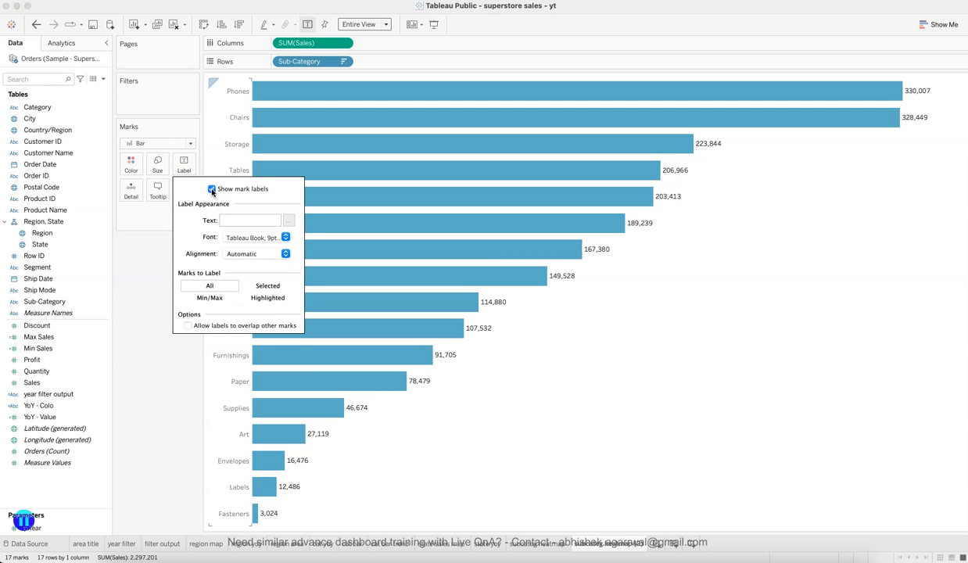
click(211, 190)
click(211, 190)
click(141, 418)
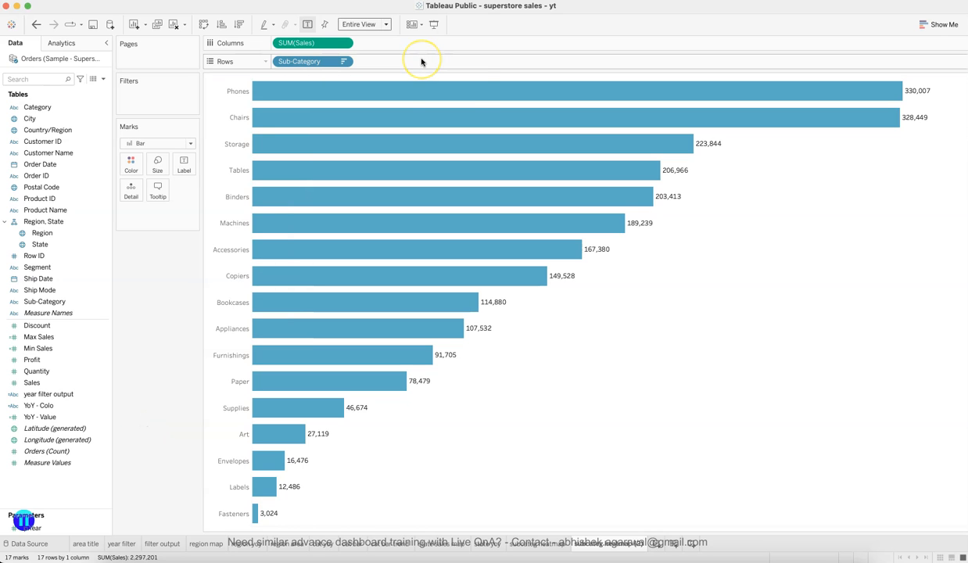
Add the ad-hoc calculation WINDOW_MAX(SUM([Sales])) to Columns after Sales.
click(439, 39)
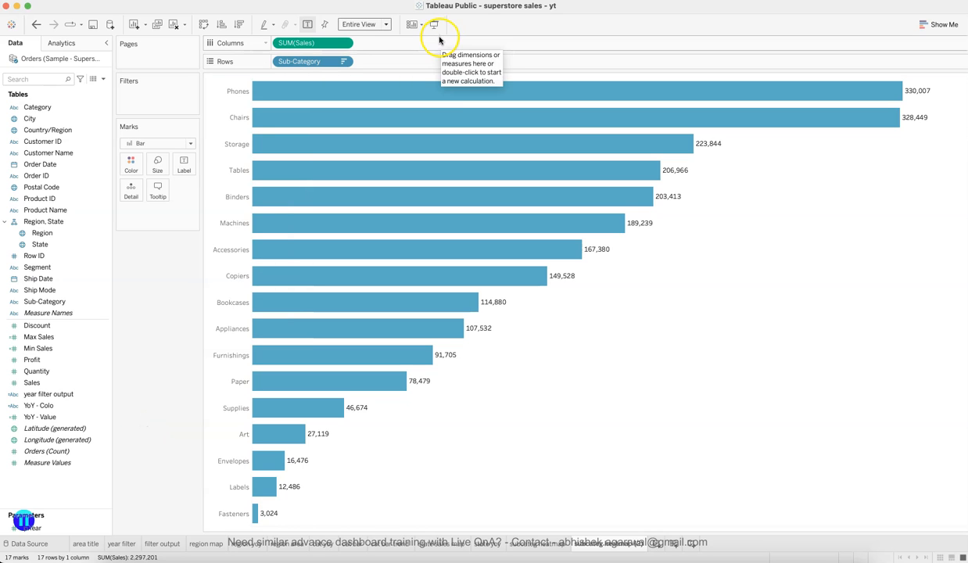
double_click(437, 43)
text(win)
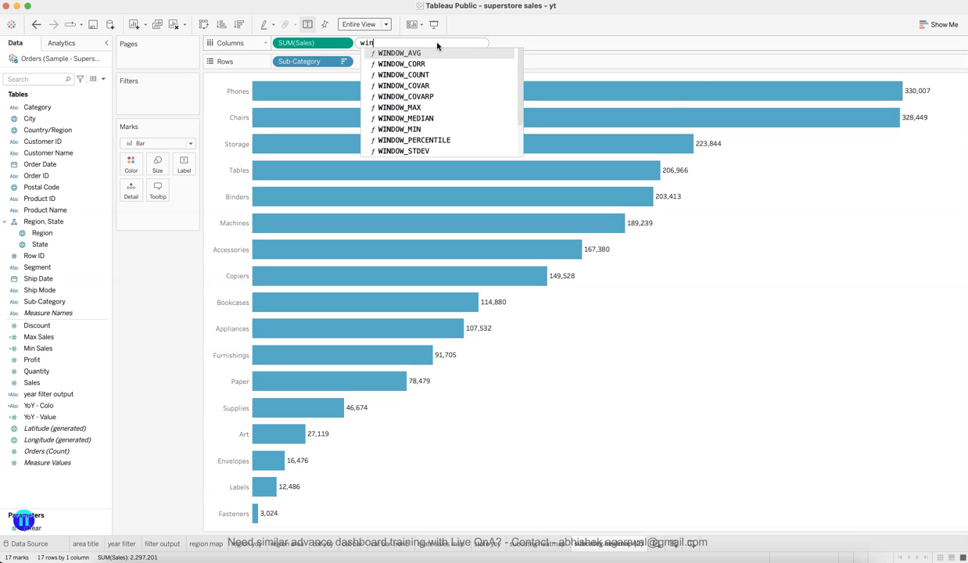
key(Down)
key(Down)
key(Down)
key(Down)
key(Down)
key(Return)
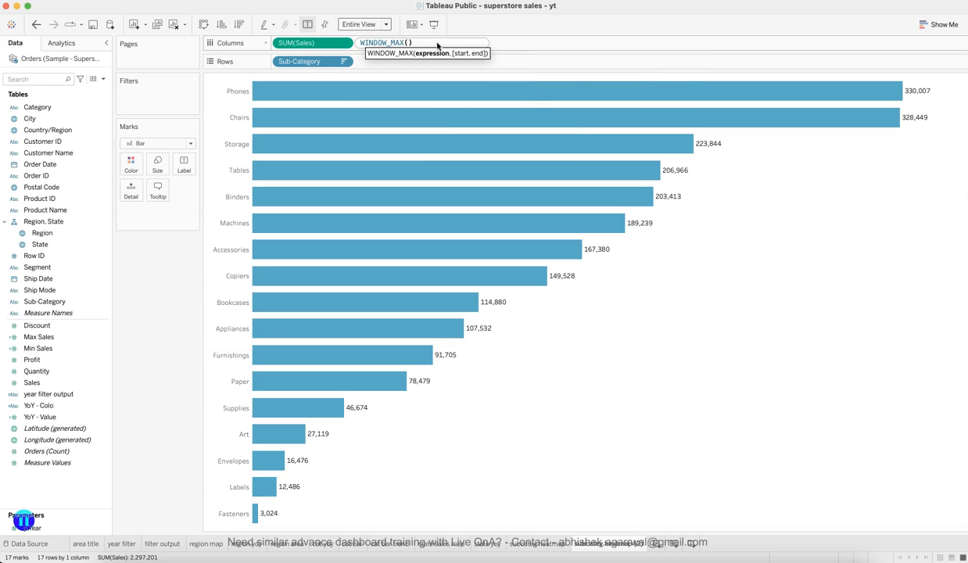
text(sum)
key(Return)
text(sales)
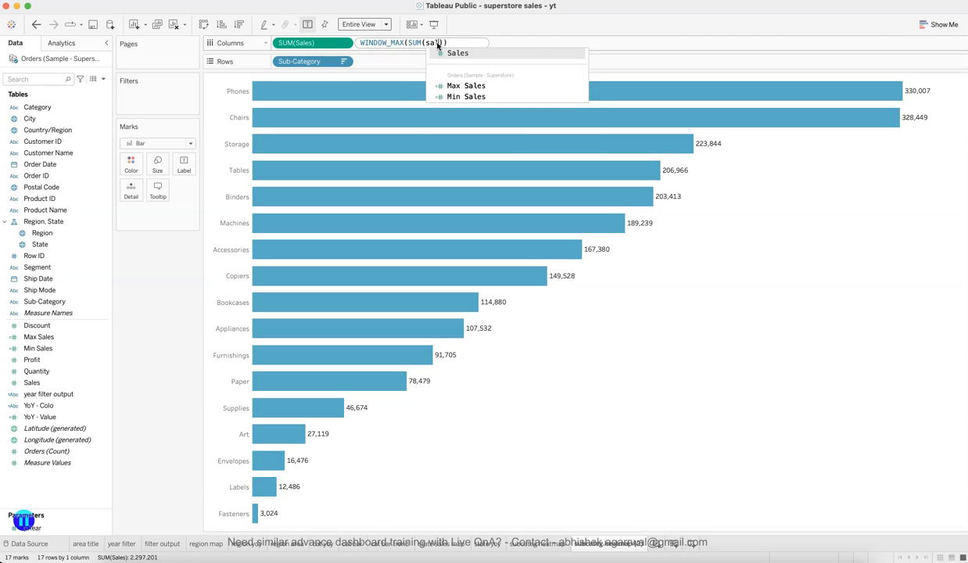
key(Return)
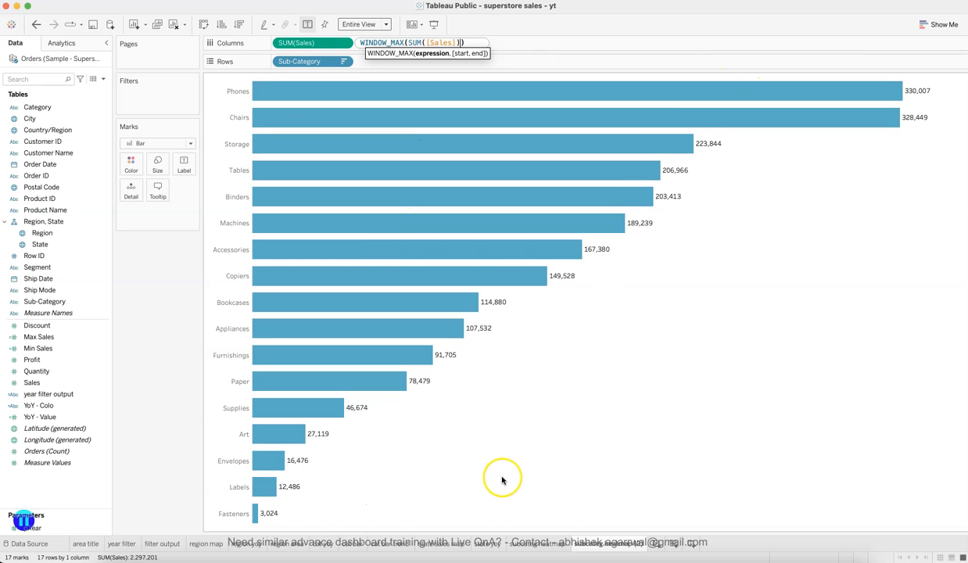
key(Return)
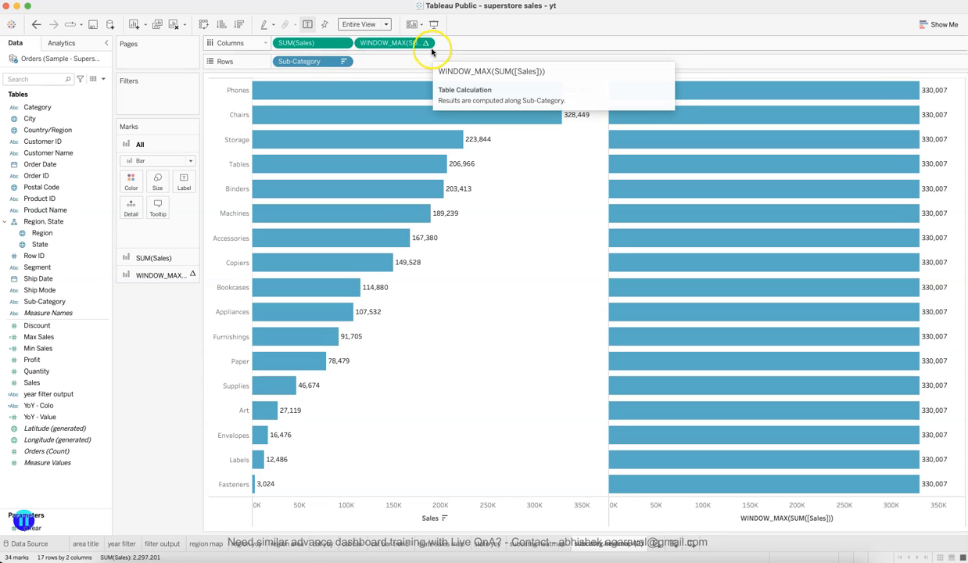
Turn off the mark labels for the WINDOW_MAX(SUM([Sales])) bars only.
click(170, 275)
click(183, 216)
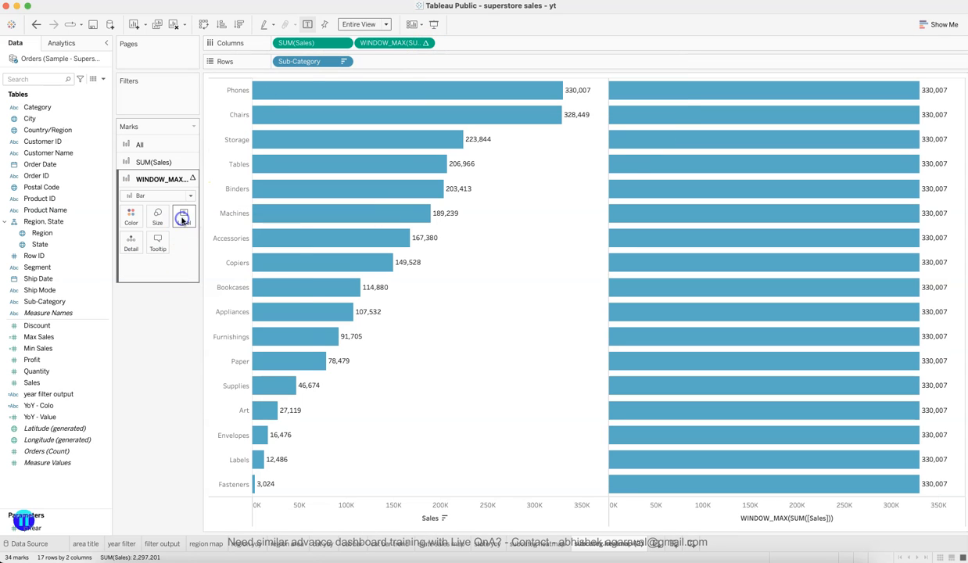
click(217, 240)
click(145, 382)
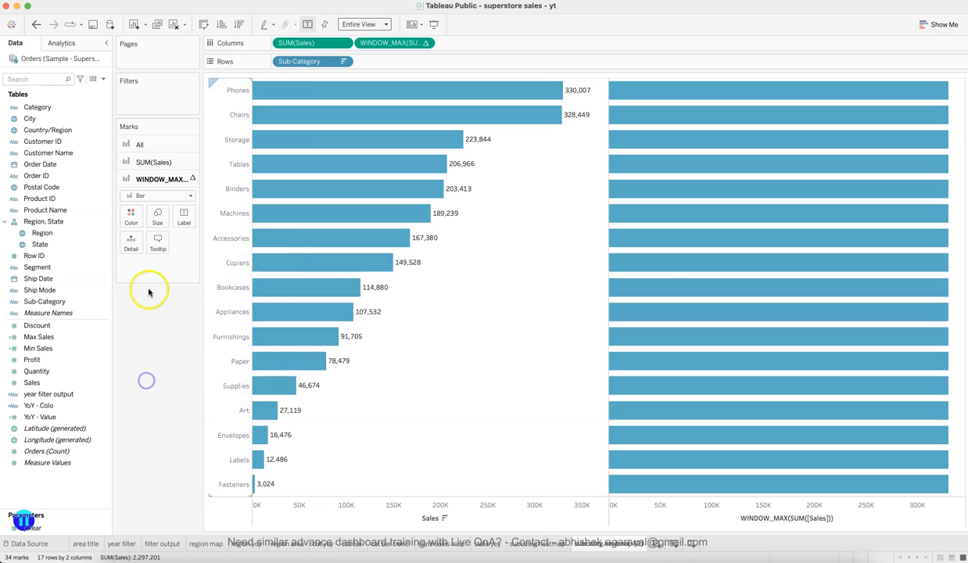
Keep the WINDOW_MAX marks as Bar and shrink their size to thin lines.
click(160, 197)
click(160, 197)
click(158, 216)
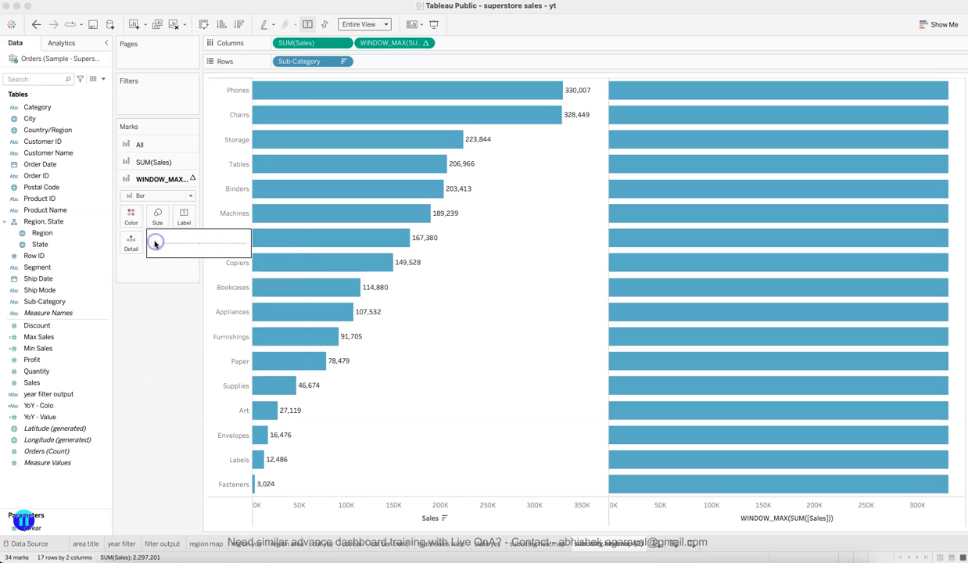
click(154, 243)
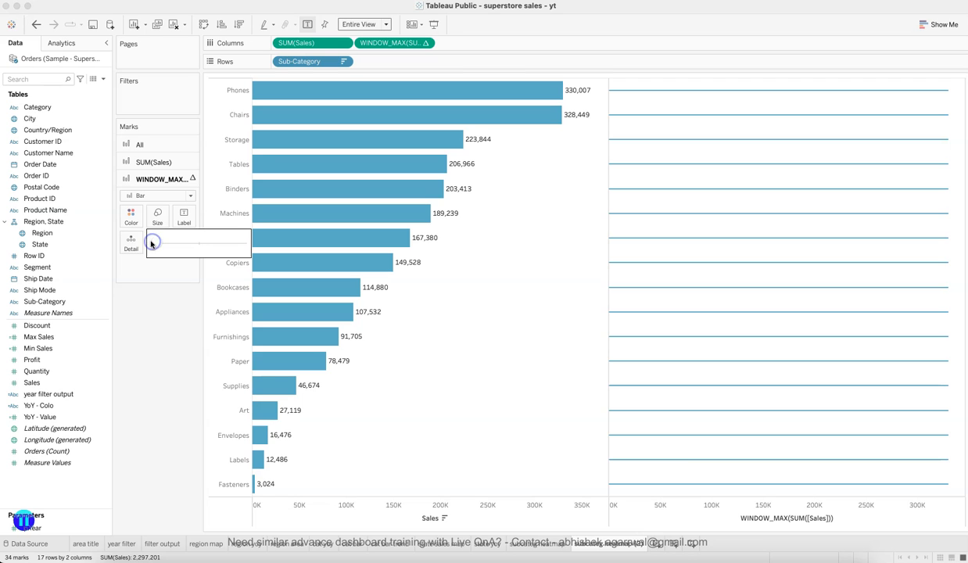
Color the thin WINDOW_MAX(SUM([Sales])) lines light gray.
click(130, 217)
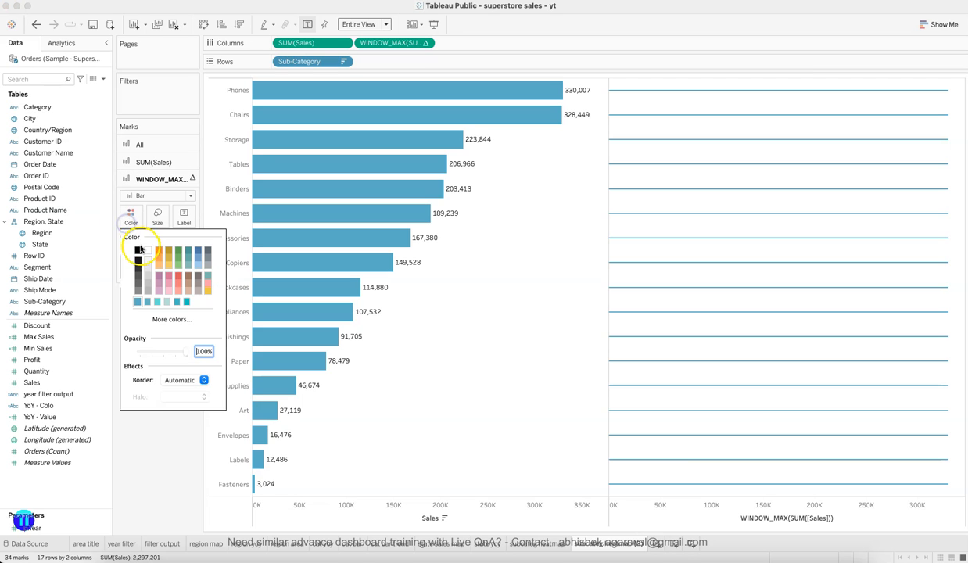
click(148, 267)
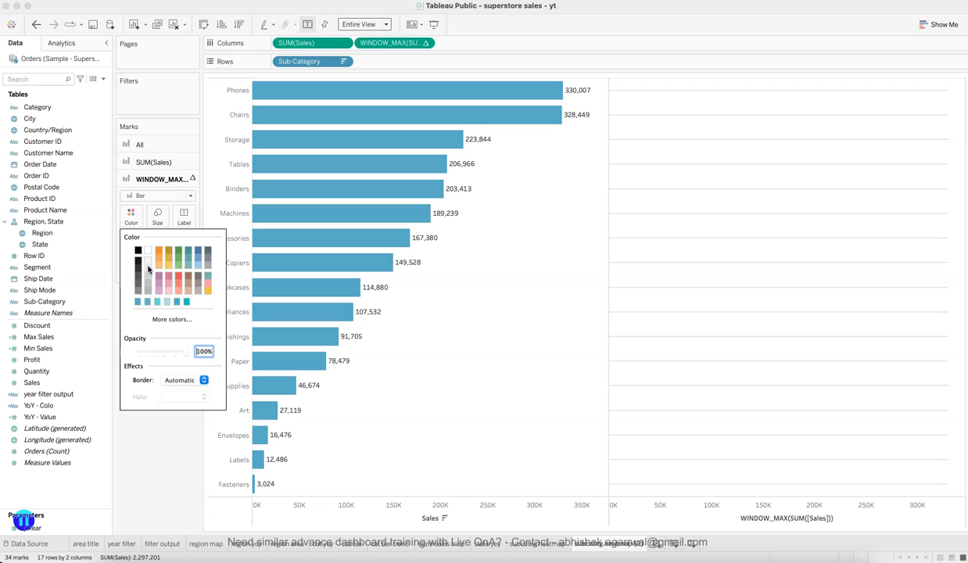
click(155, 436)
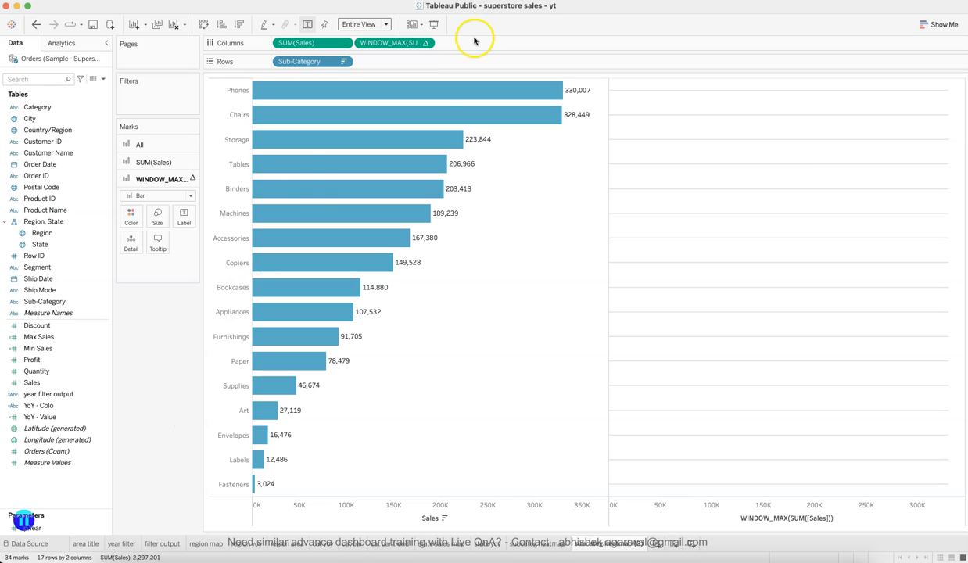
Combine WINDOW_MAX(SUM([Sales])) with SUM(Sales) as a dual axis and remove Measure Names from the WINDOW_MAX marks.
click(426, 44)
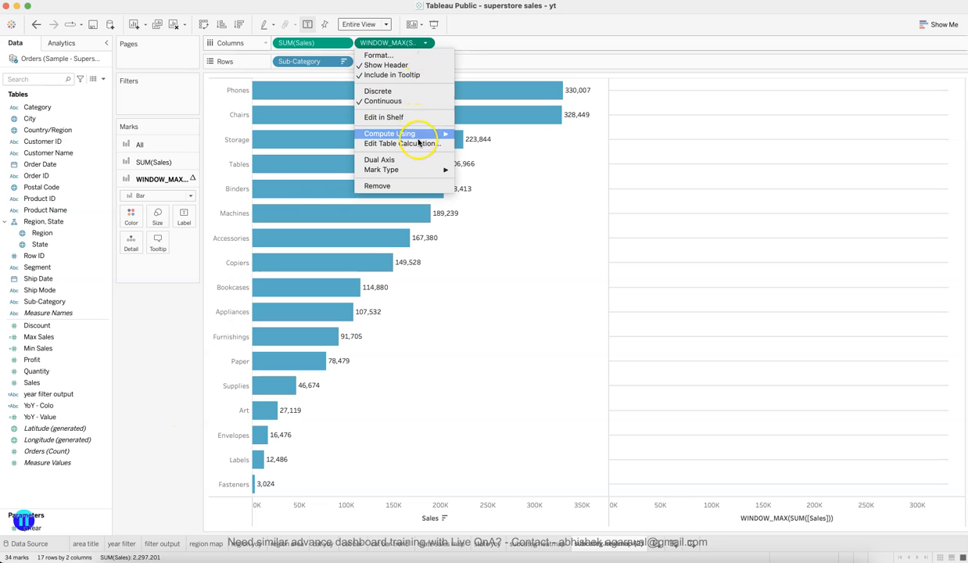
click(418, 160)
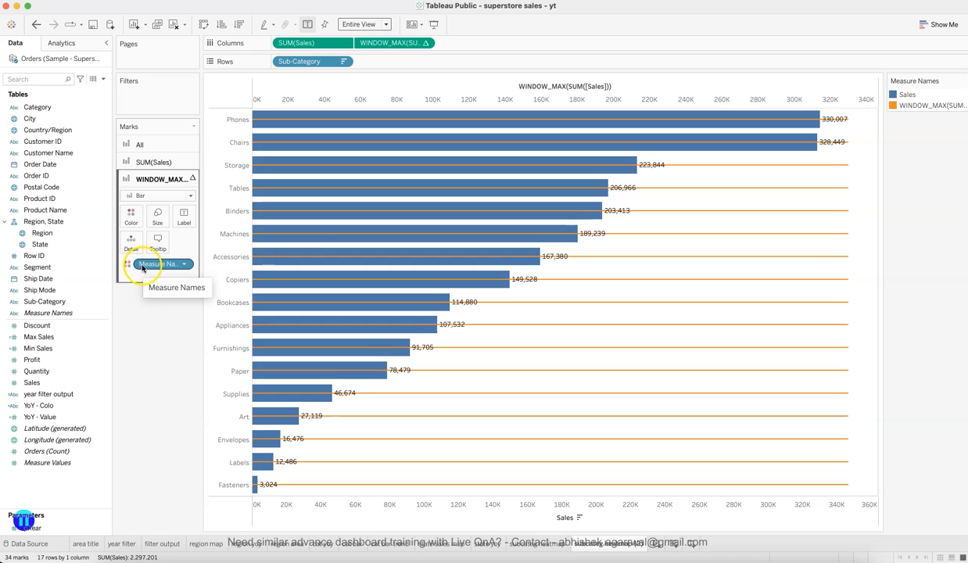
click(130, 217)
click(160, 380)
drag(162, 266, 161, 354)
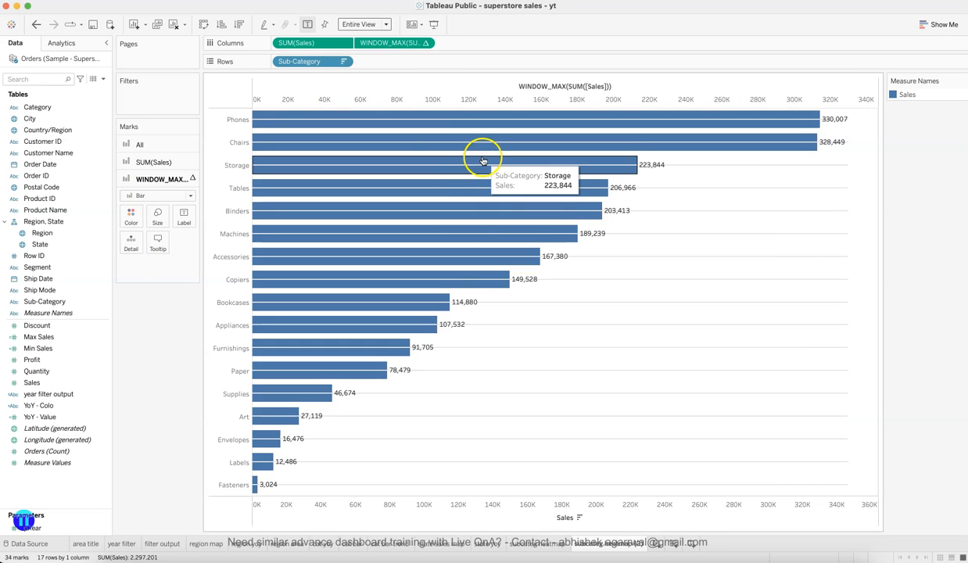
Move WINDOW_MAX(SUM([Sales])) ahead of SUM(Sales) on Columns so the guide lines sit behind the bars.
drag(395, 44, 367, 43)
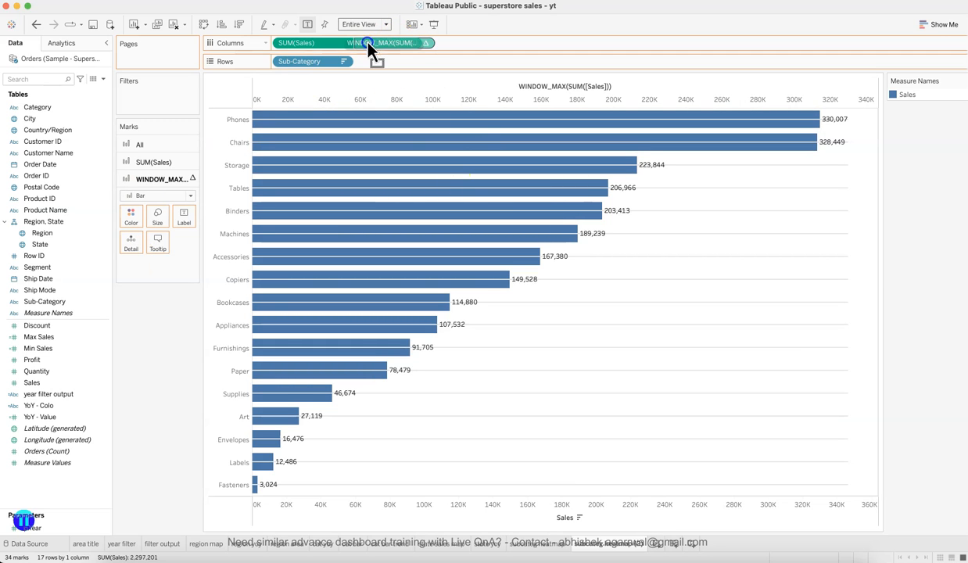
drag(283, 46, 273, 40)
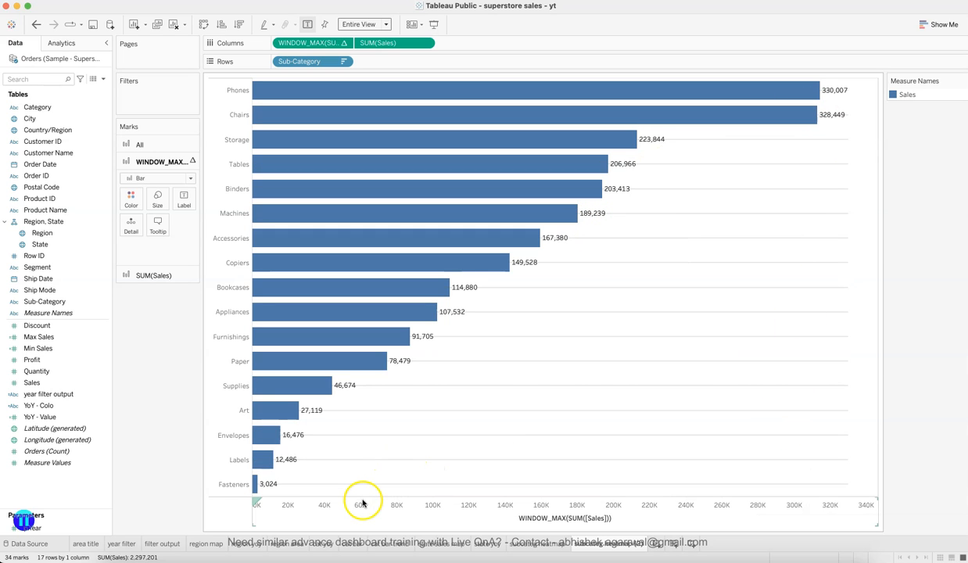
Turn off the mark labels on the SUM(Sales) bars and remove Measure Names from their color.
click(153, 275)
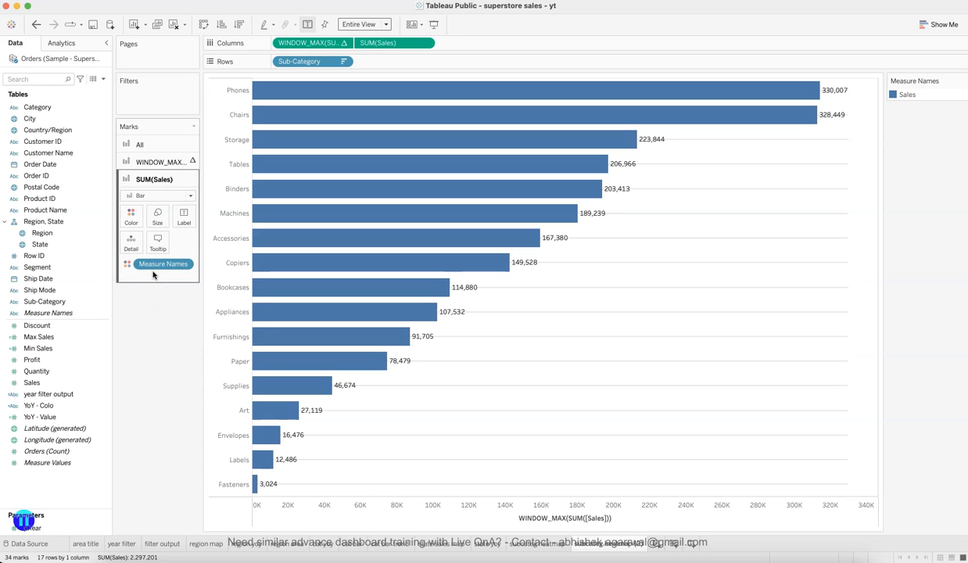
click(187, 216)
click(202, 234)
click(147, 379)
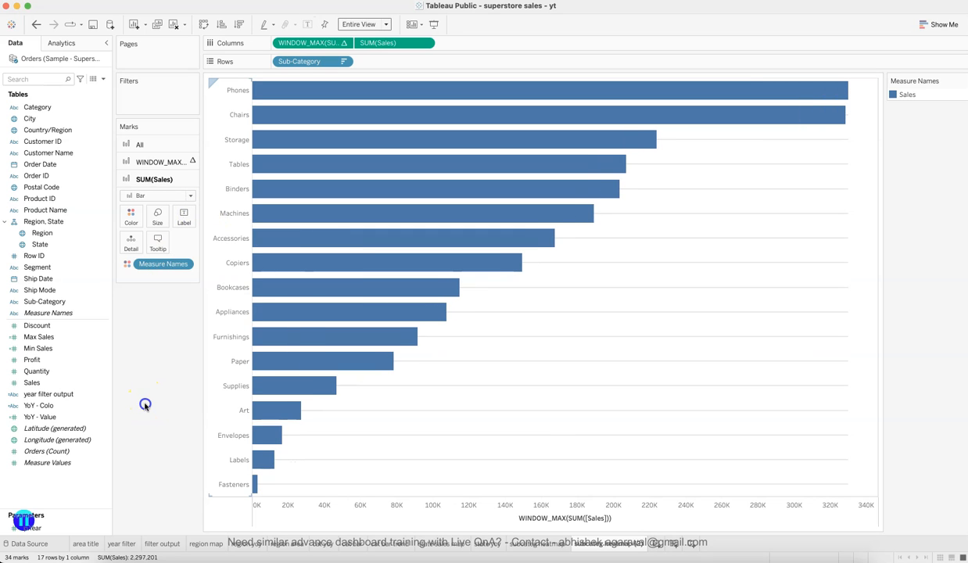
drag(153, 266, 154, 412)
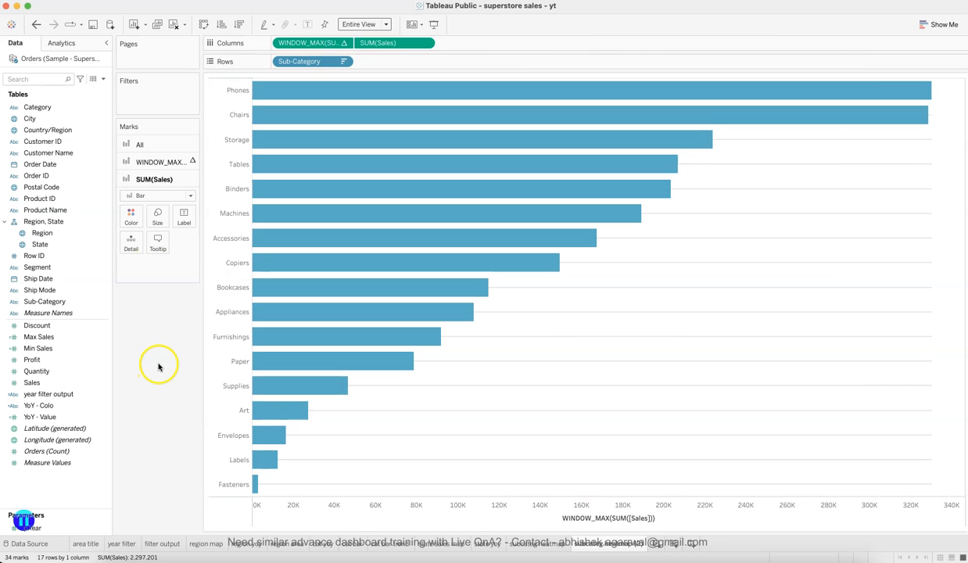
Hide the WINDOW_MAX(SUM([Sales])) axis header and label the WINDOW_MAX guide lines with Sales.
right_click(420, 502)
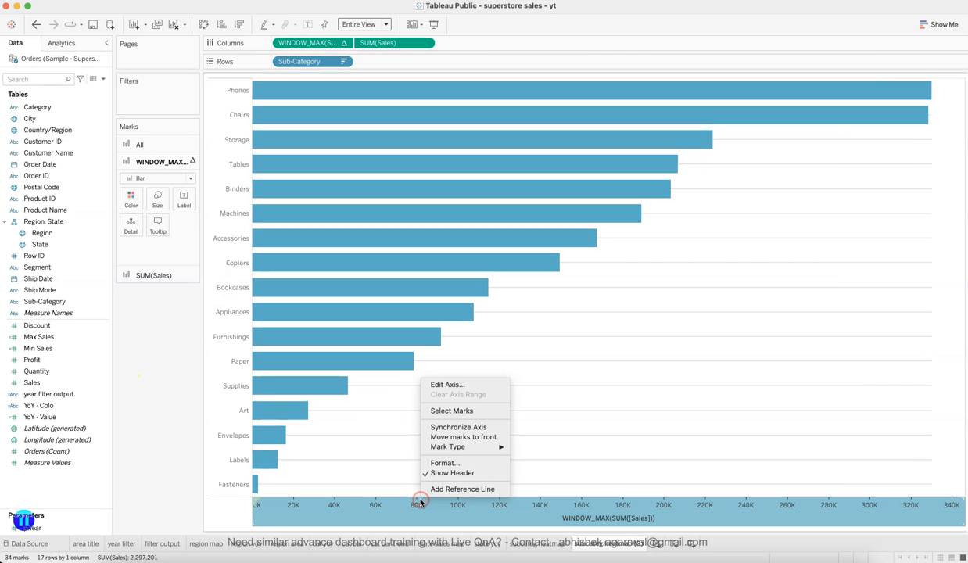
click(458, 472)
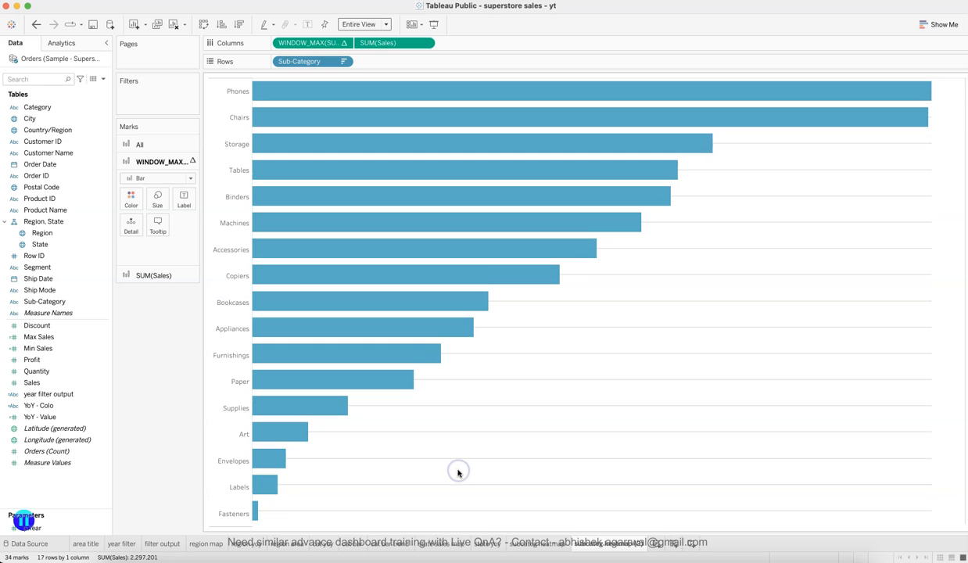
click(156, 143)
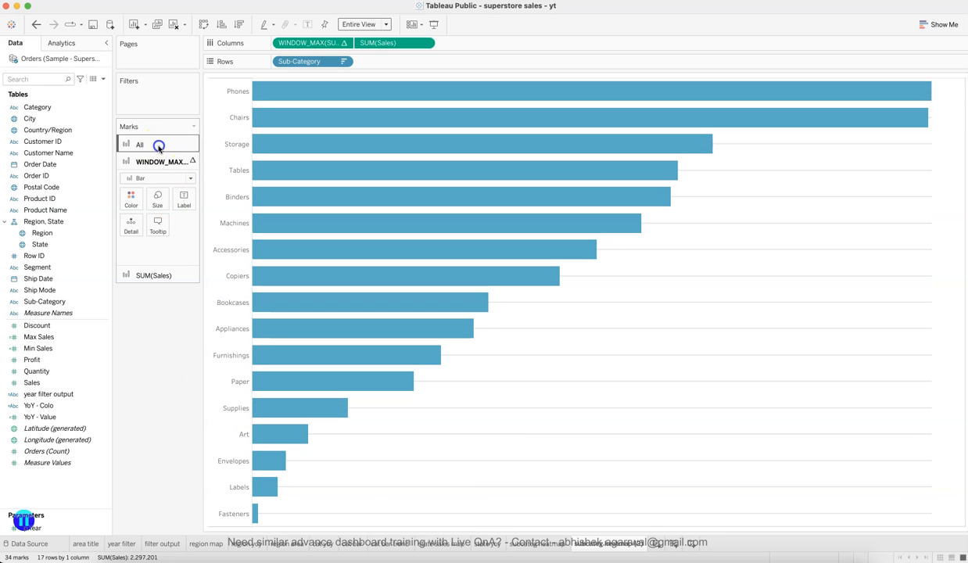
click(161, 251)
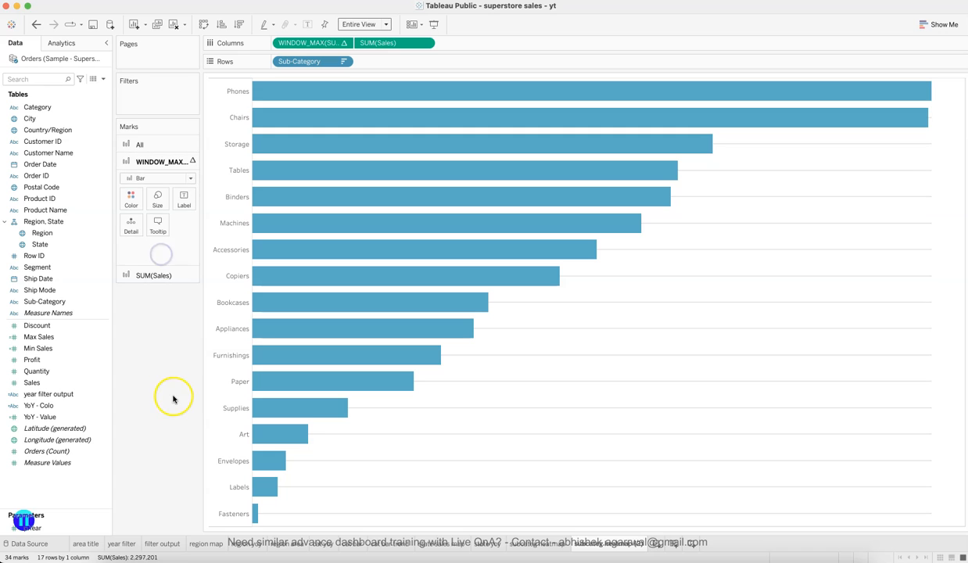
drag(65, 382, 185, 207)
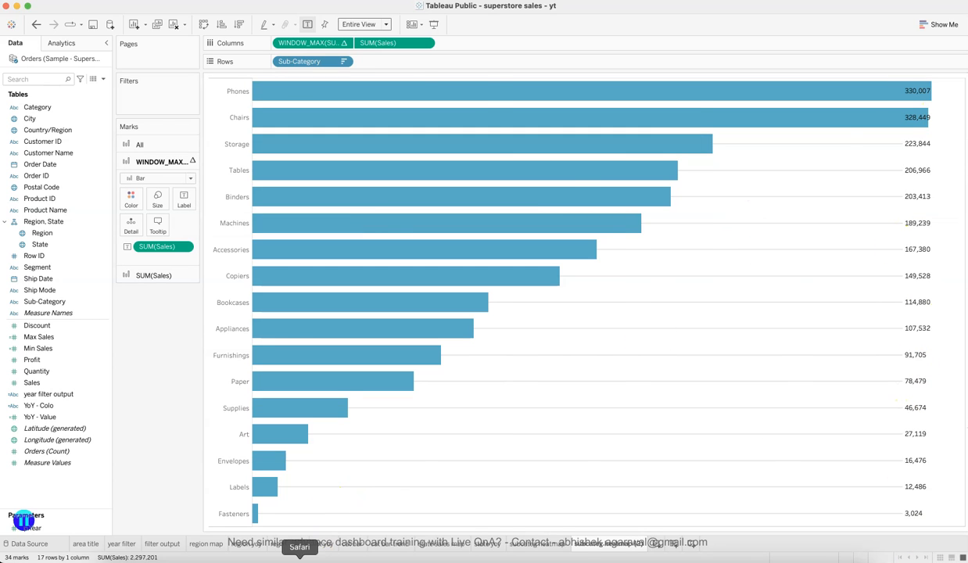
Check the label style in the Safari reference dashboard, then format the Sales labels as Currency (Custom), 1 decimal place, Thousands (K).
click(301, 558)
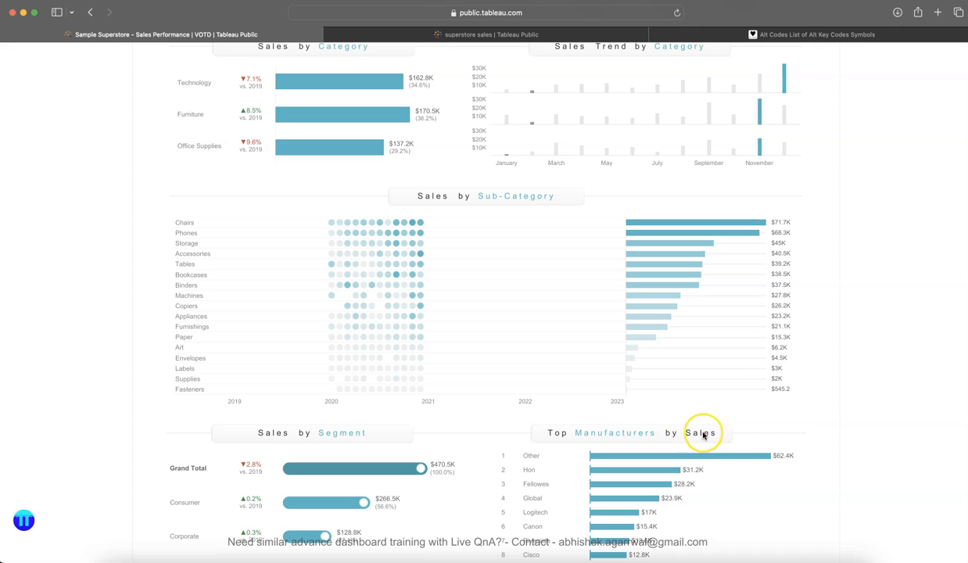
click(750, 555)
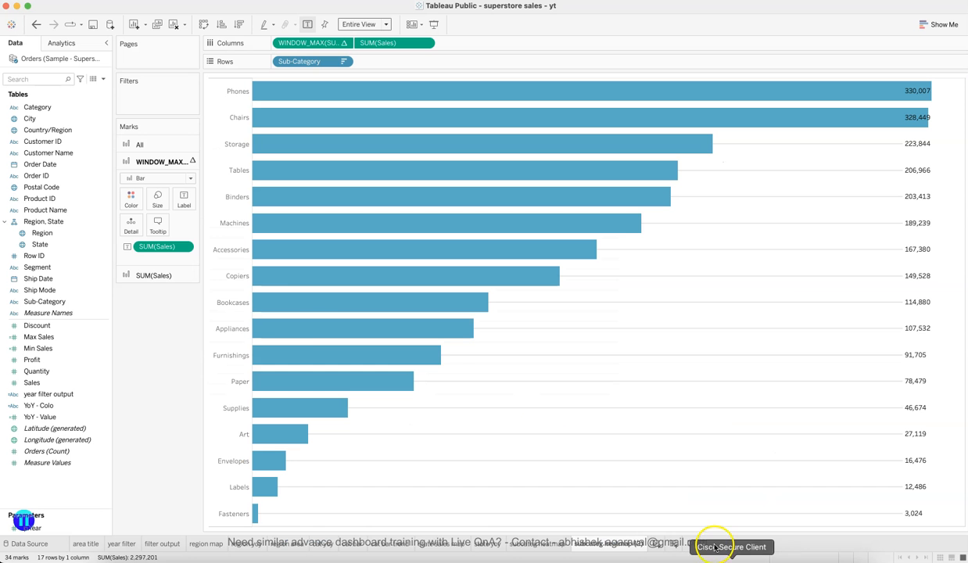
click(184, 247)
click(157, 301)
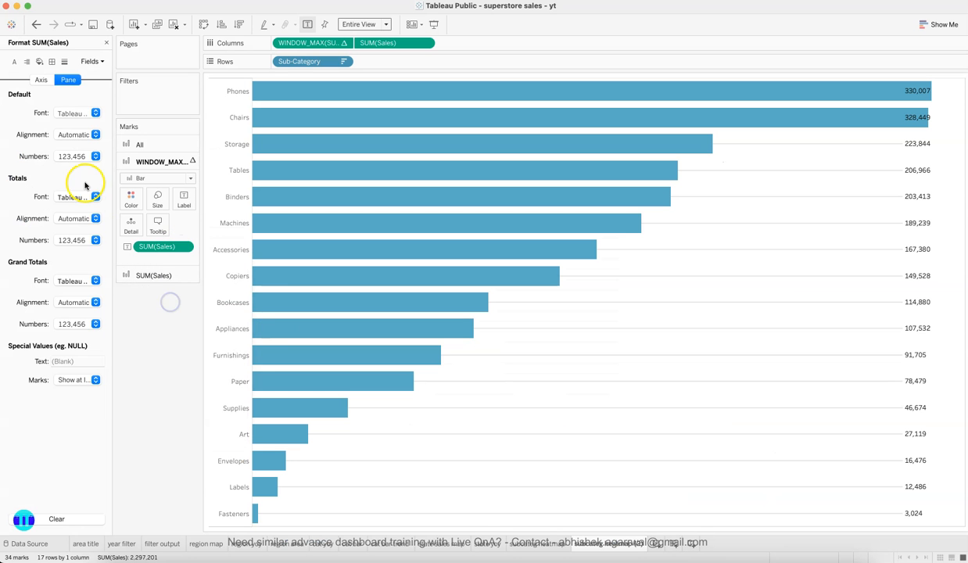
click(74, 156)
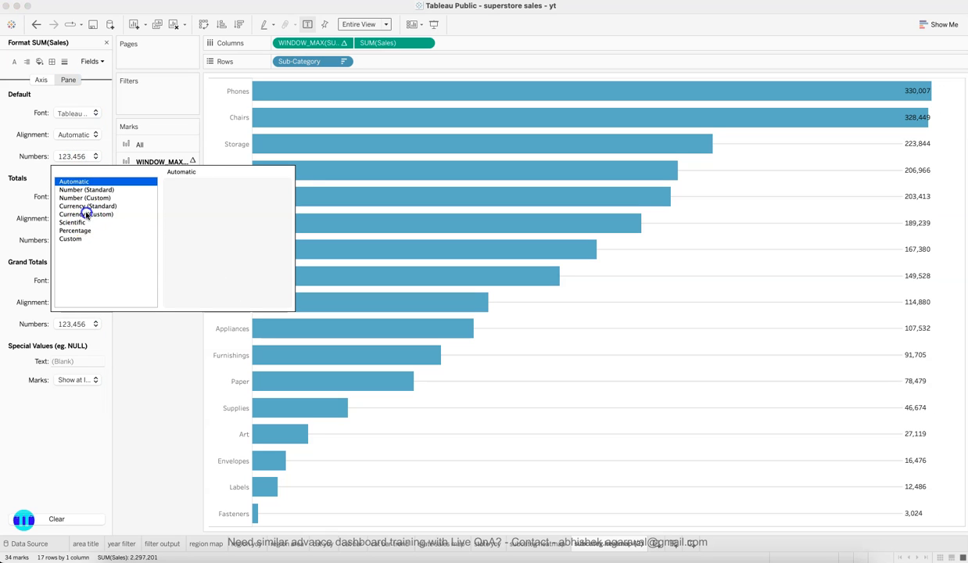
click(84, 213)
click(200, 201)
click(202, 253)
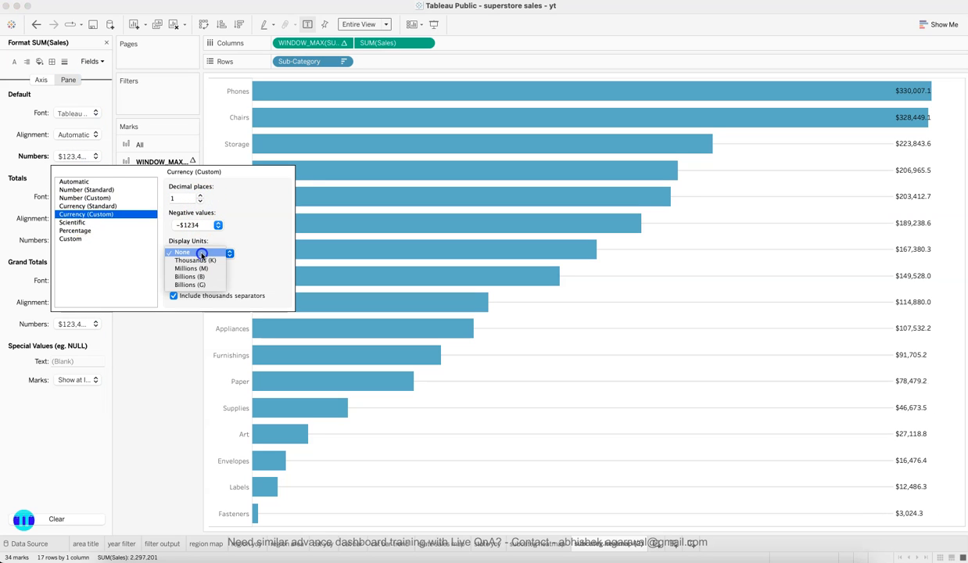
click(201, 261)
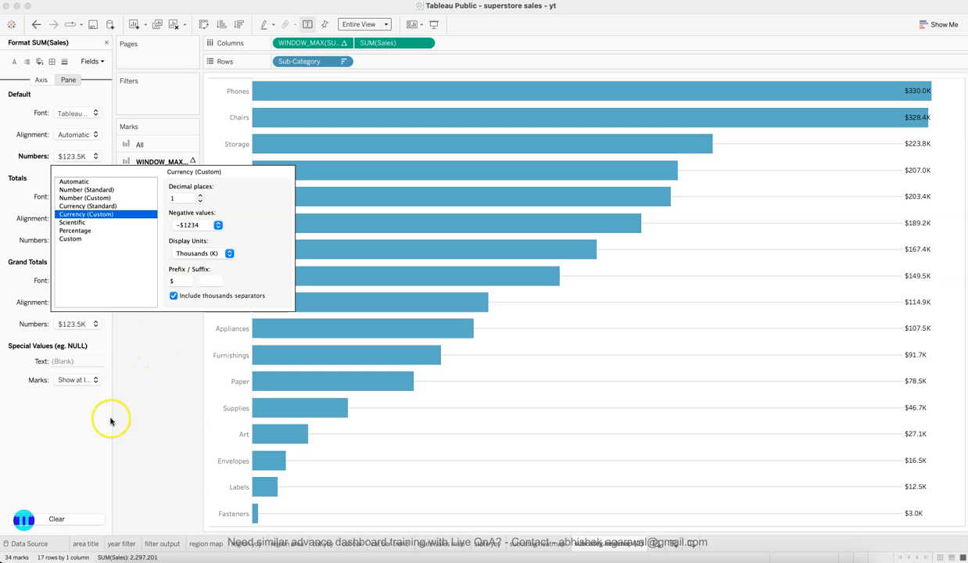
click(157, 439)
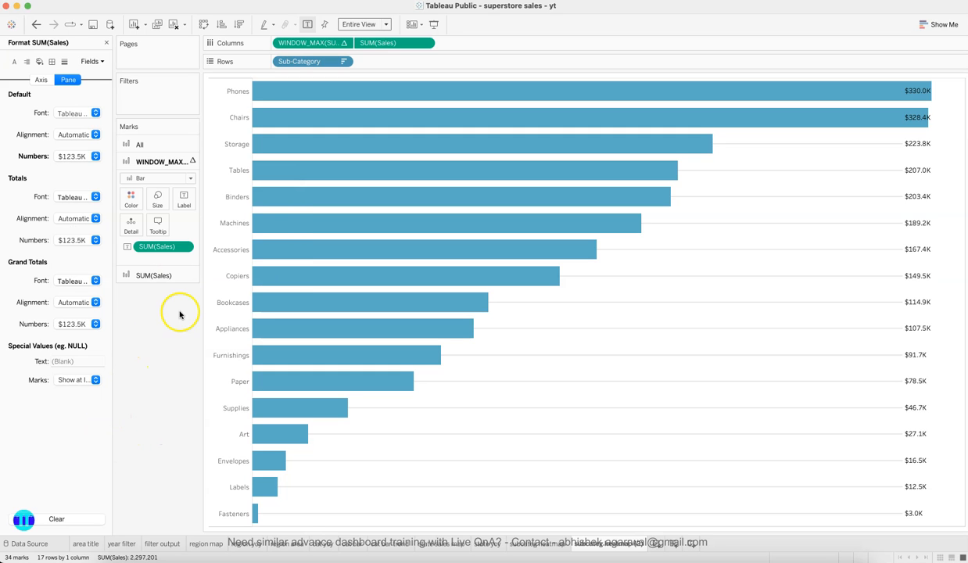
click(106, 42)
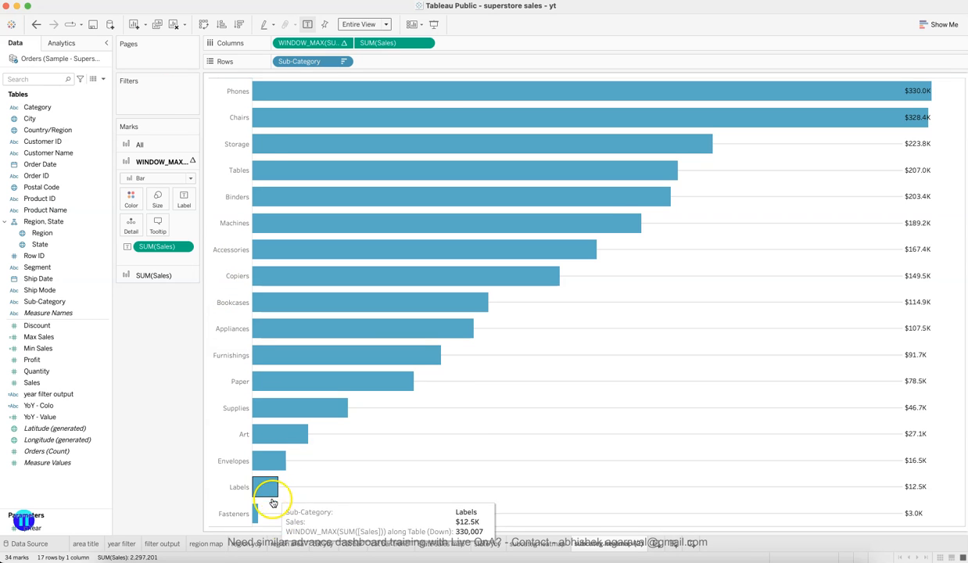
Switch to Safari and examine the reference dashboard's Sales by Segment and Top Manufacturers by Sales charts, then return to Tableau Public.
click(300, 557)
scroll(642, 371, down, 5)
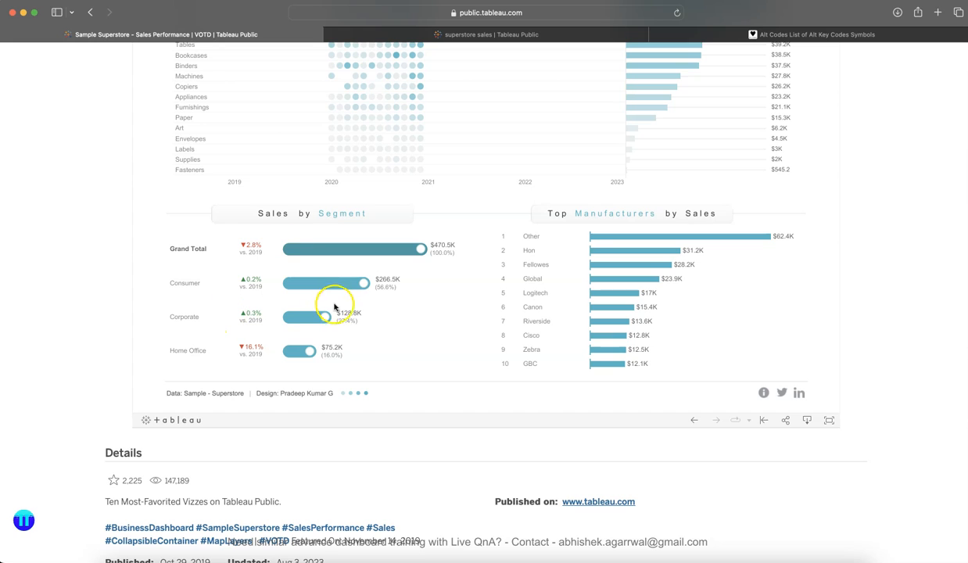
scroll(325, 312, up, 2)
scroll(333, 305, up, 1)
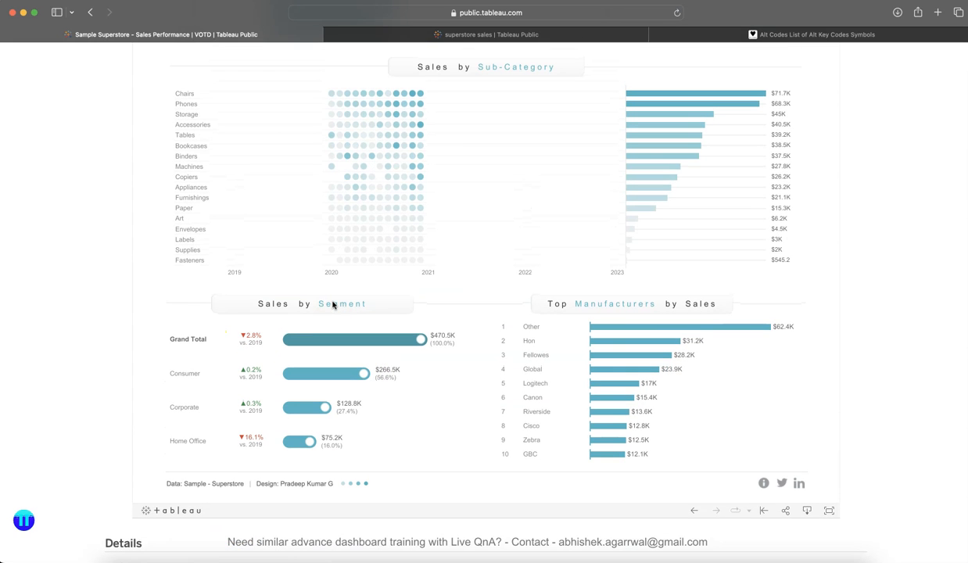
scroll(332, 305, up, 2)
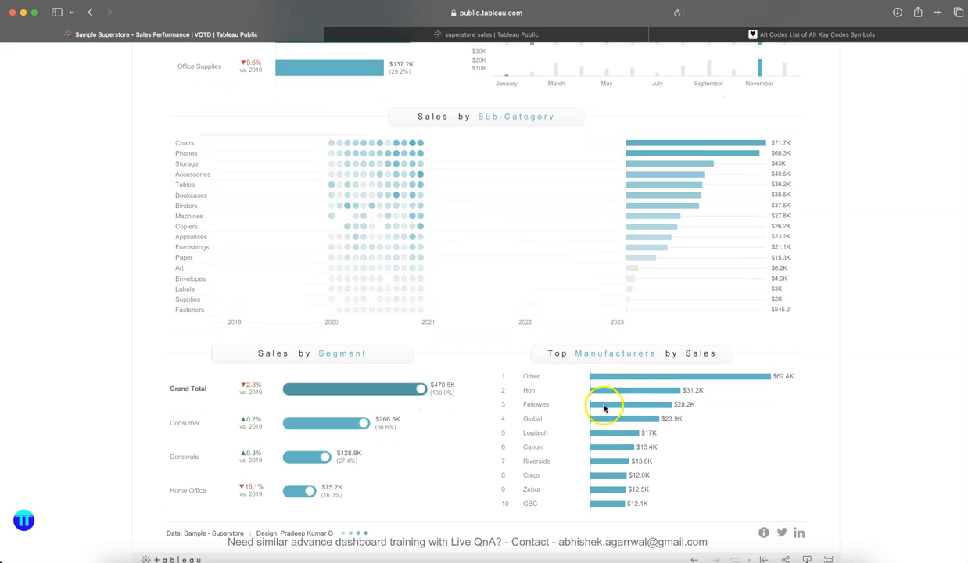
mouse_move(614, 441)
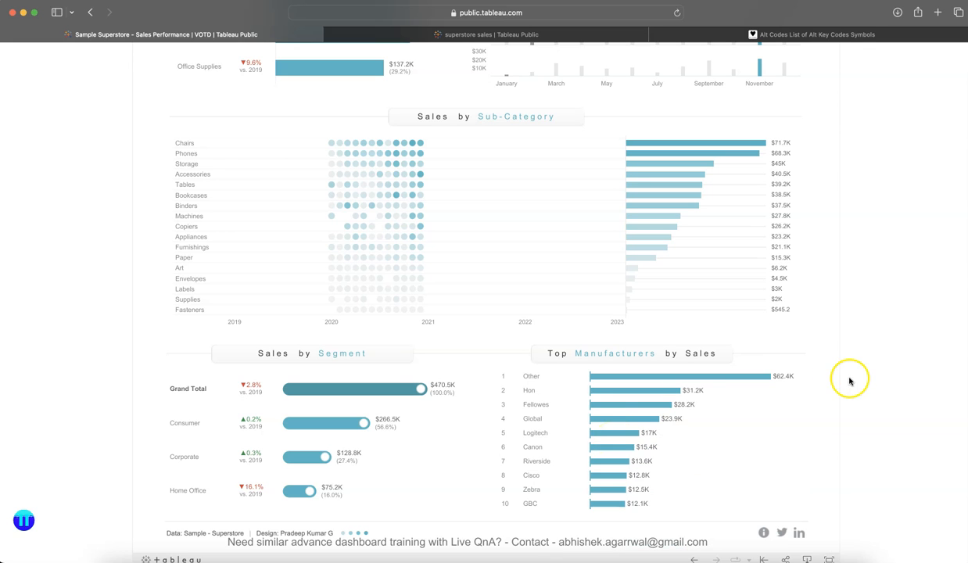
mouse_move(745, 379)
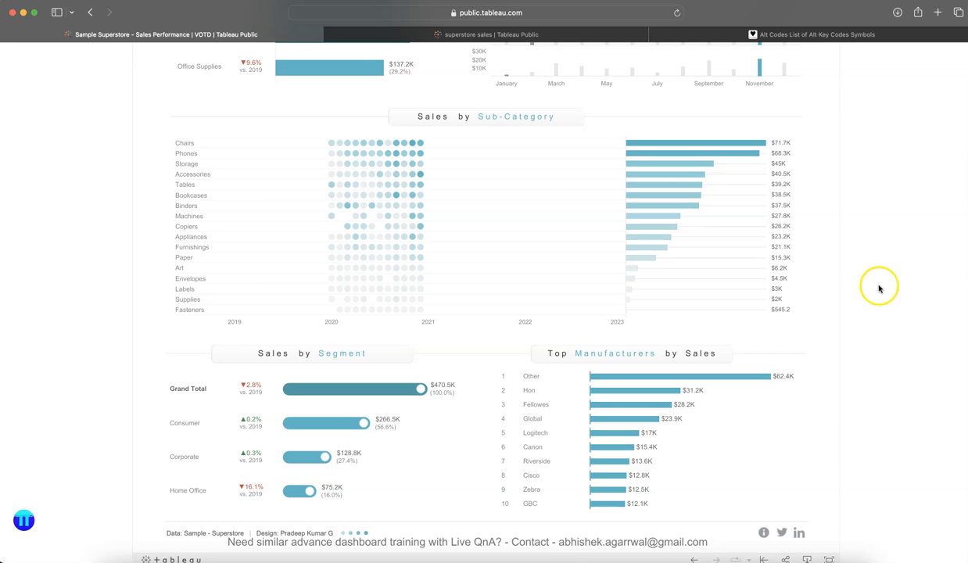
key(super+Tab)
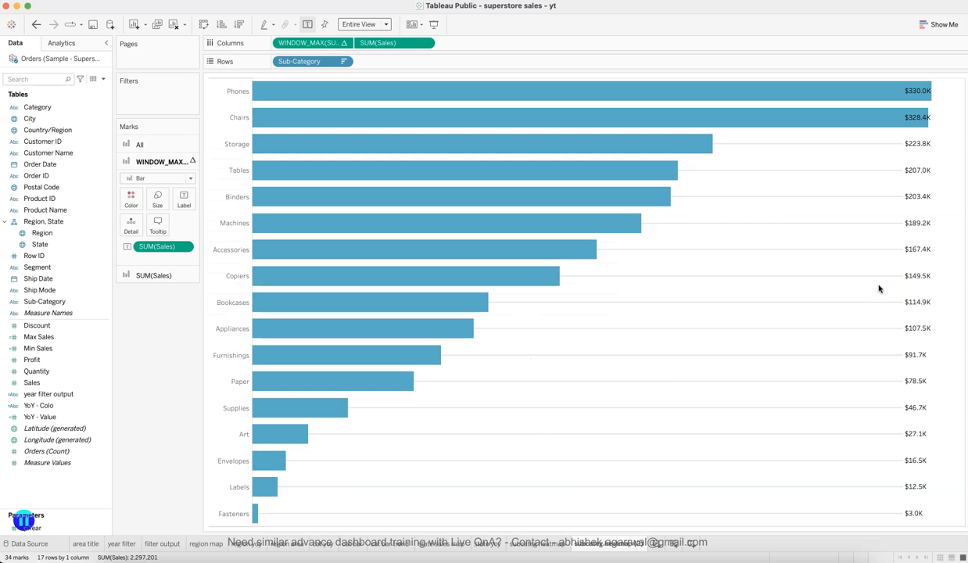
Add a new worksheet and name it top manufacturers.
click(633, 545)
click(631, 545)
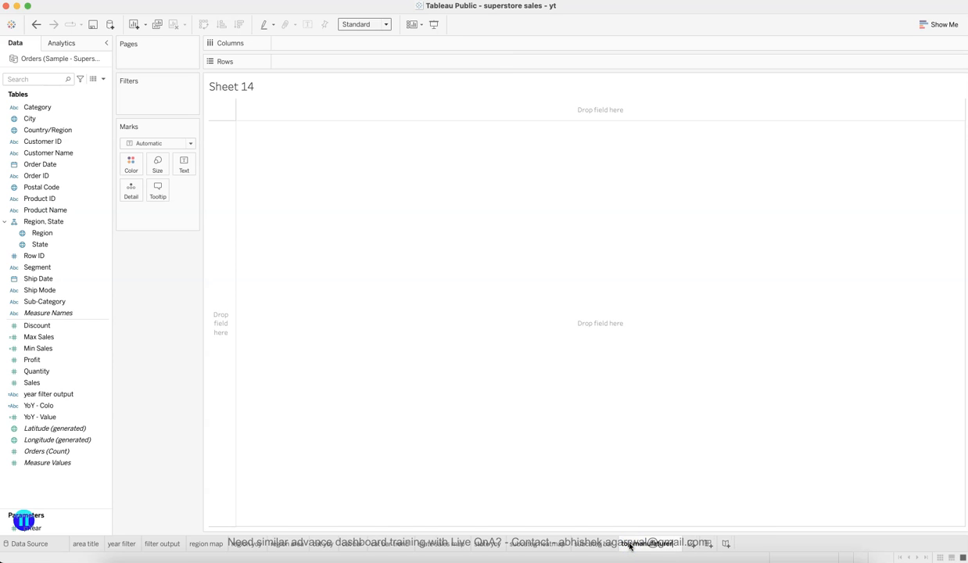
key(Return)
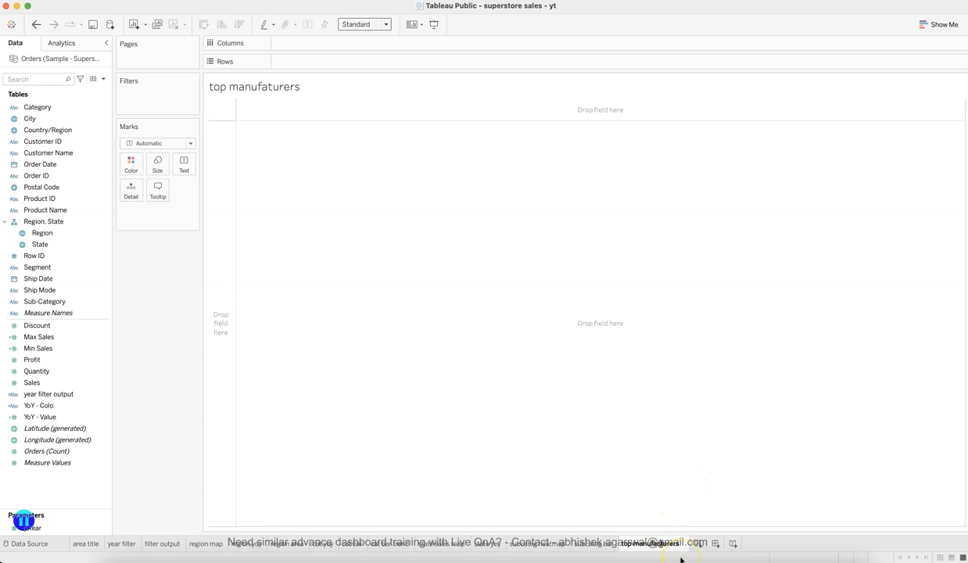
click(650, 460)
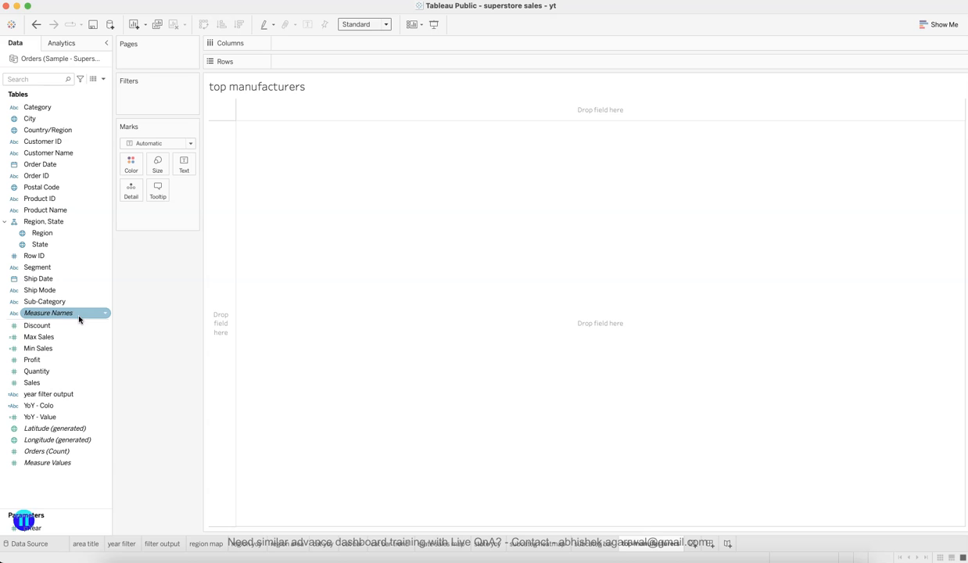
Search the data fields for "man" and clear the search.
click(62, 80)
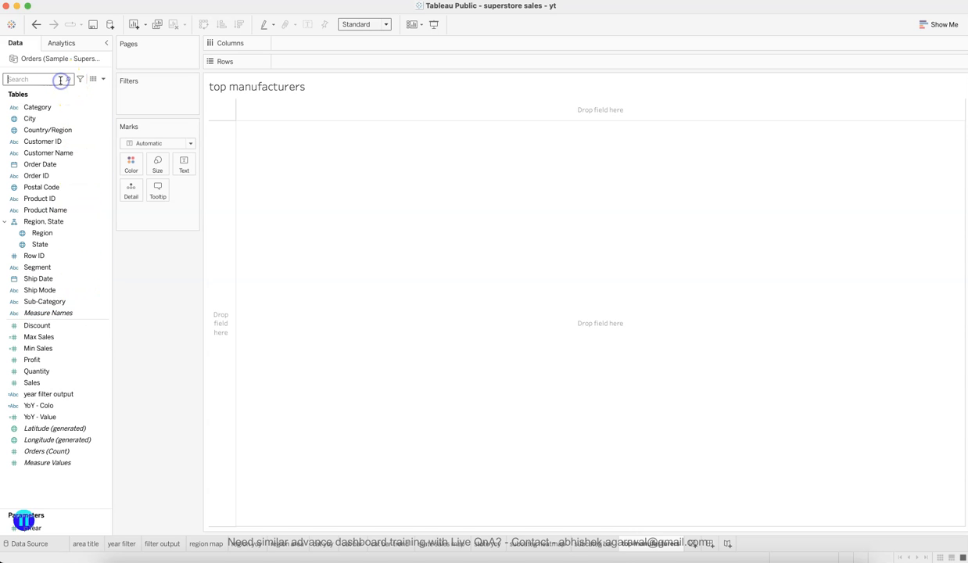
text(man)
key(BackSpace)
key(BackSpace)
key(BackSpace)
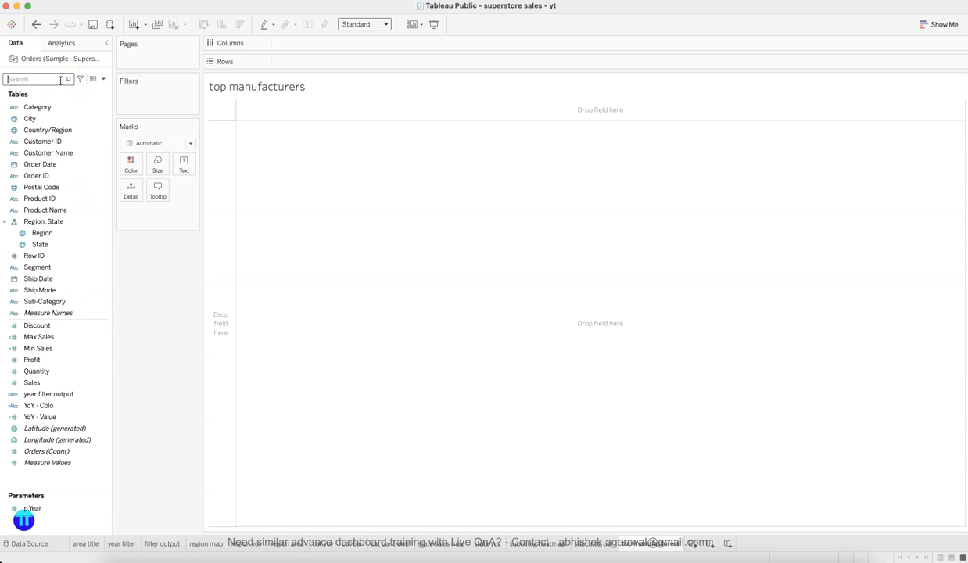
Place Product Name on Rows of the top manufacturers sheet, adding all members.
click(79, 232)
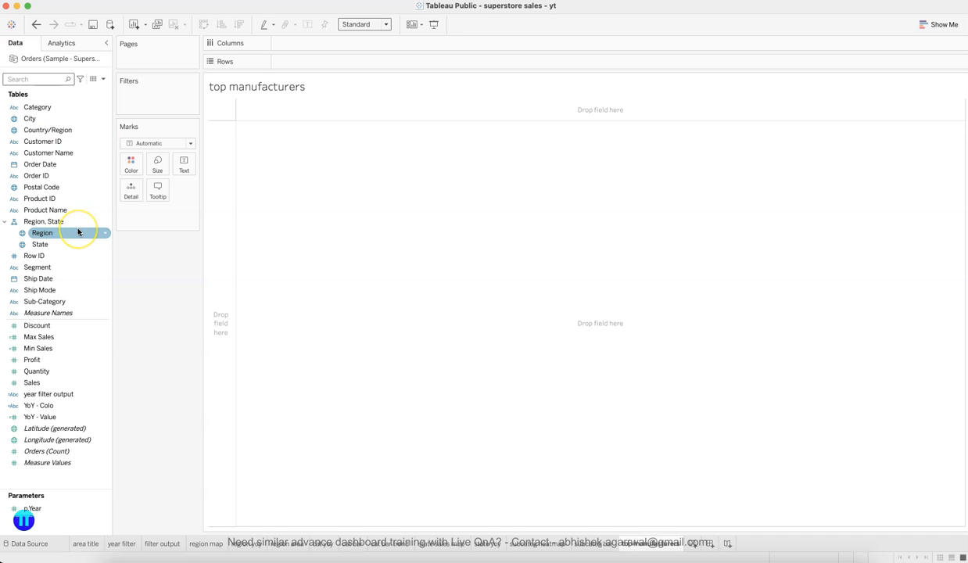
click(76, 210)
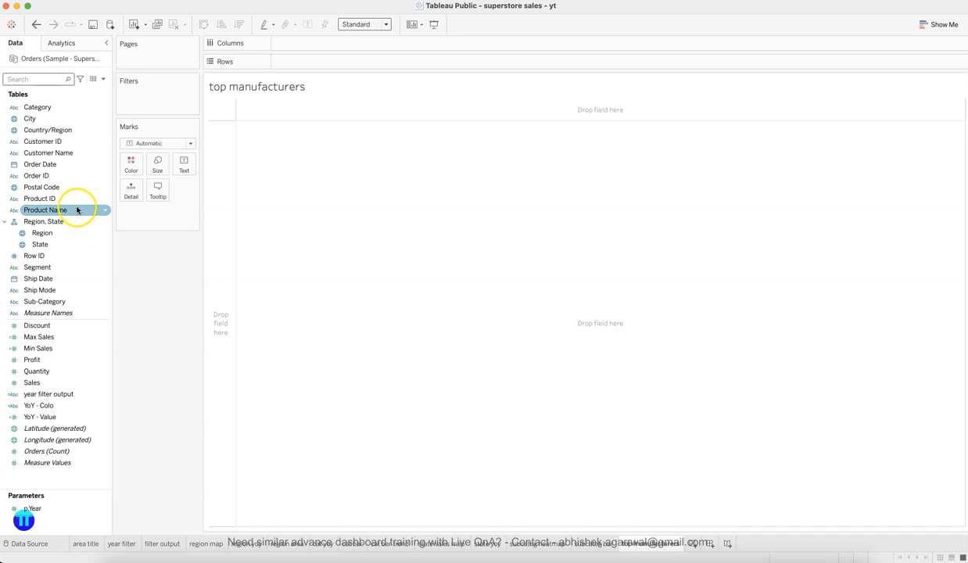
drag(80, 210, 312, 61)
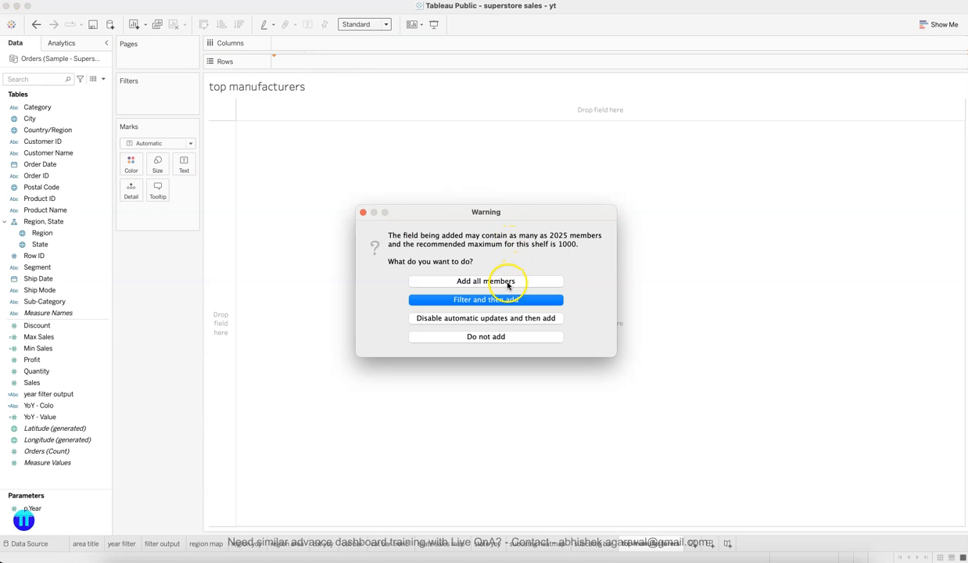
click(507, 285)
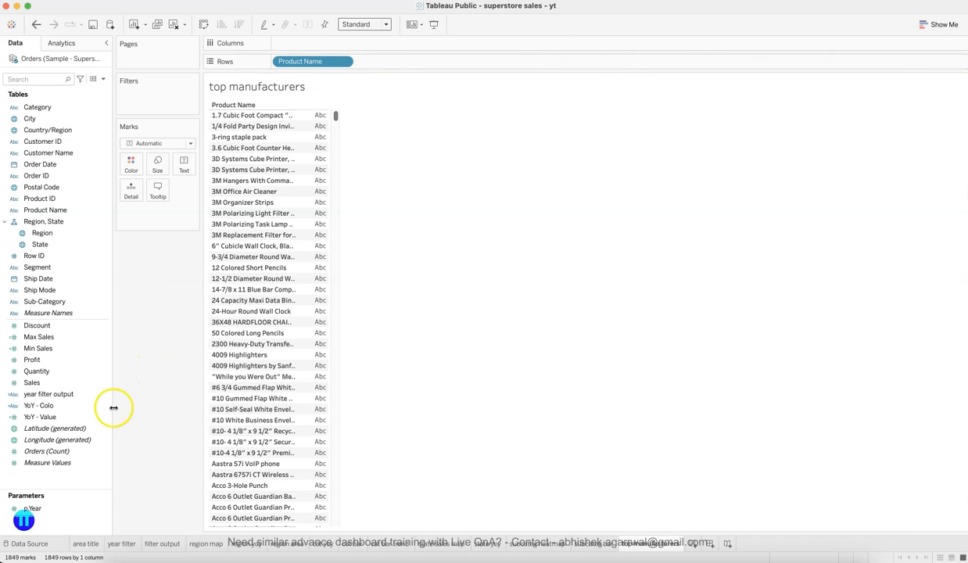
Add Sales to Columns as horizontal bars and sort the products in descending order of sales.
click(68, 382)
drag(68, 383, 391, 68)
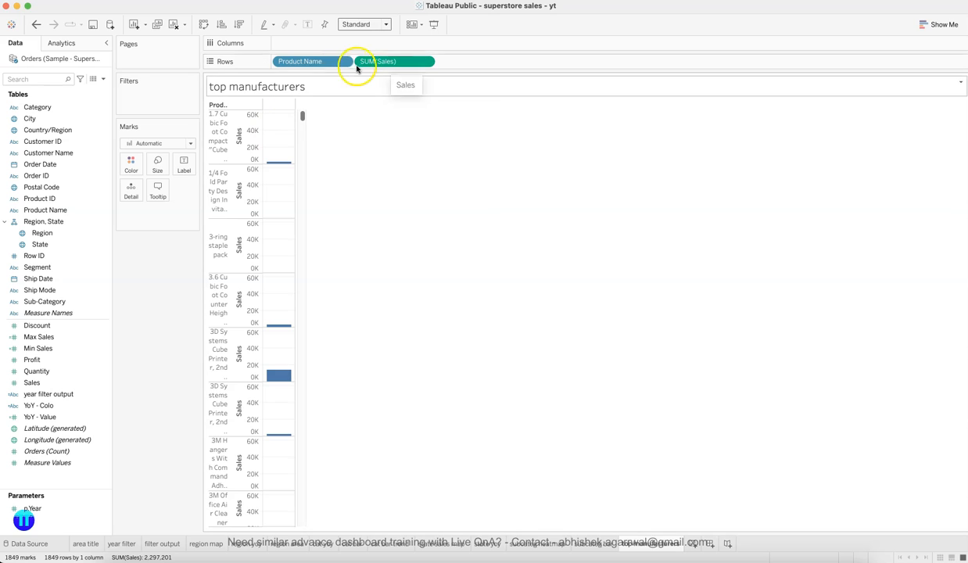
drag(353, 61, 363, 49)
click(240, 24)
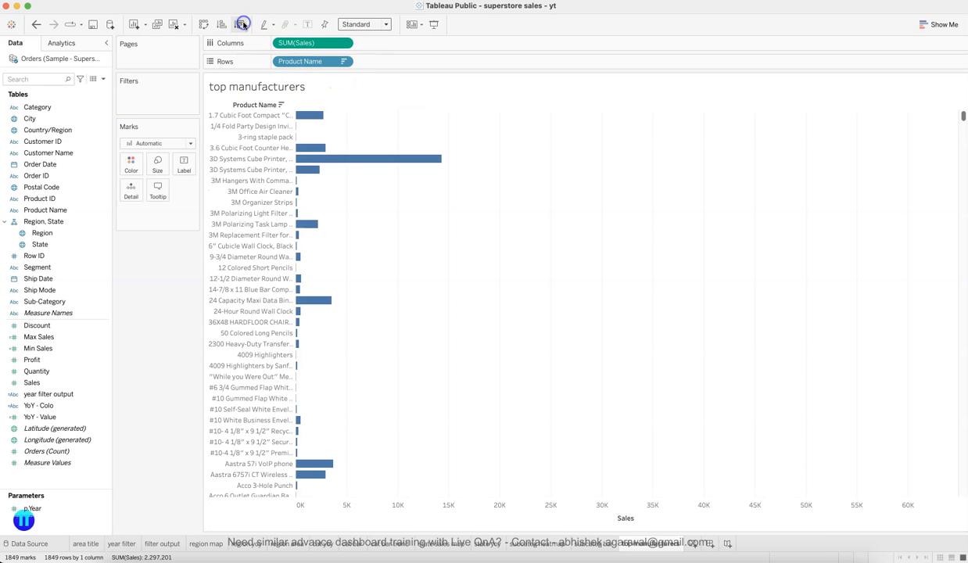
Filter Product Name to the top 10 by the sum of Sales.
click(344, 62)
click(332, 79)
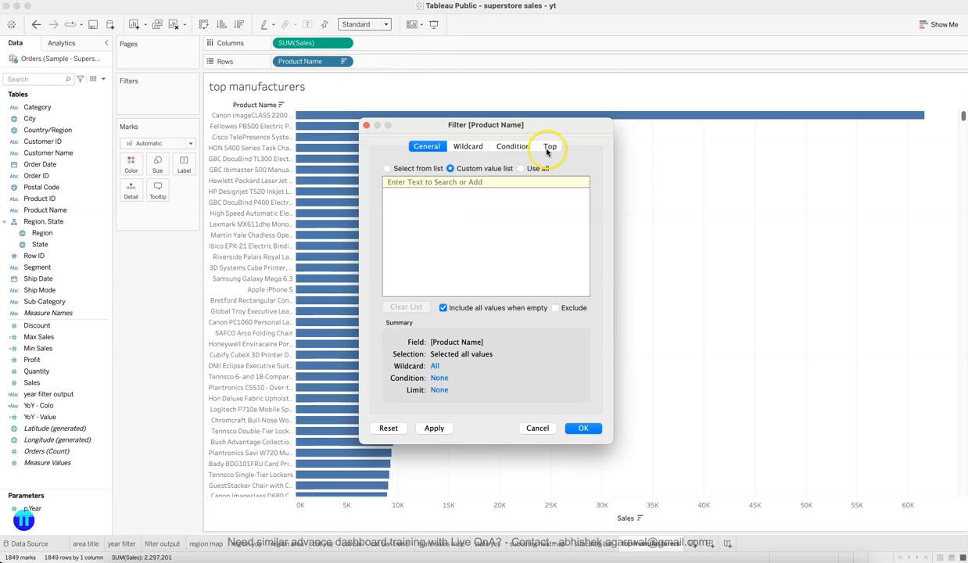
click(547, 148)
click(415, 177)
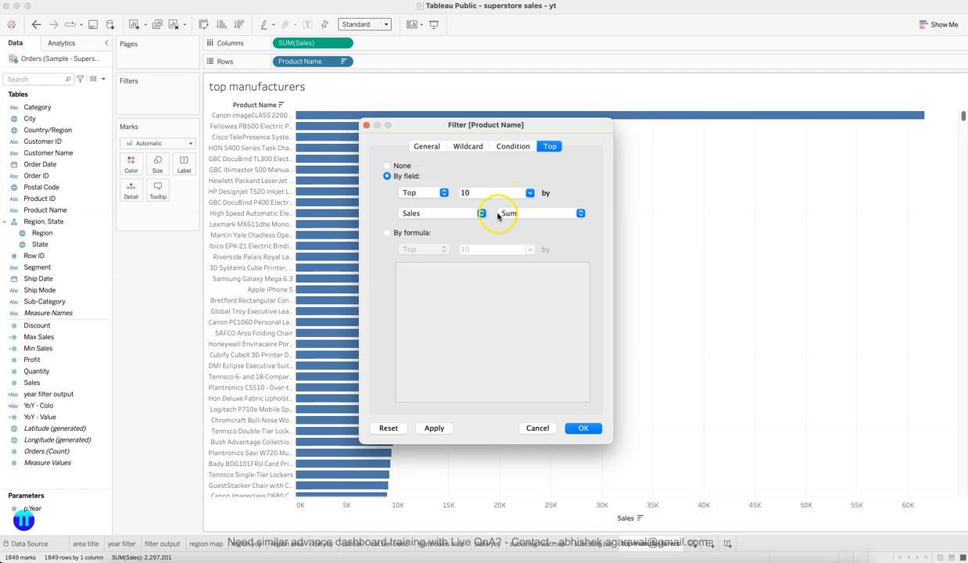
click(604, 428)
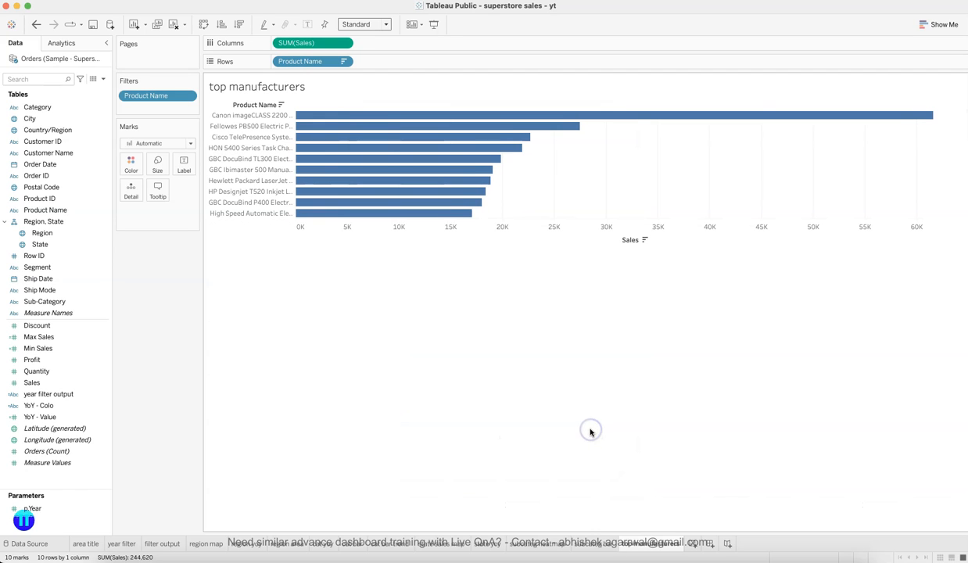
Fit the chart to Entire View and hide the Sales axis header.
click(354, 24)
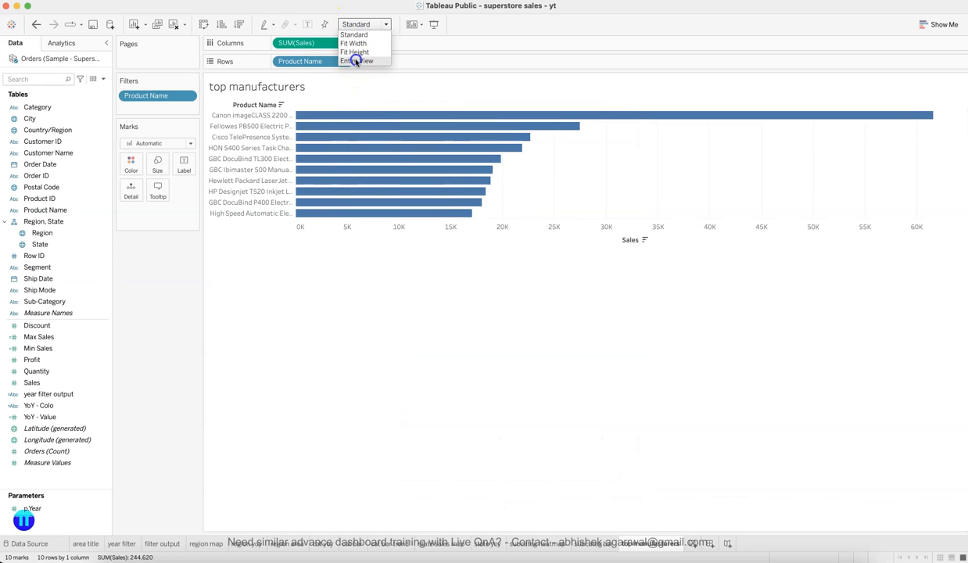
click(357, 61)
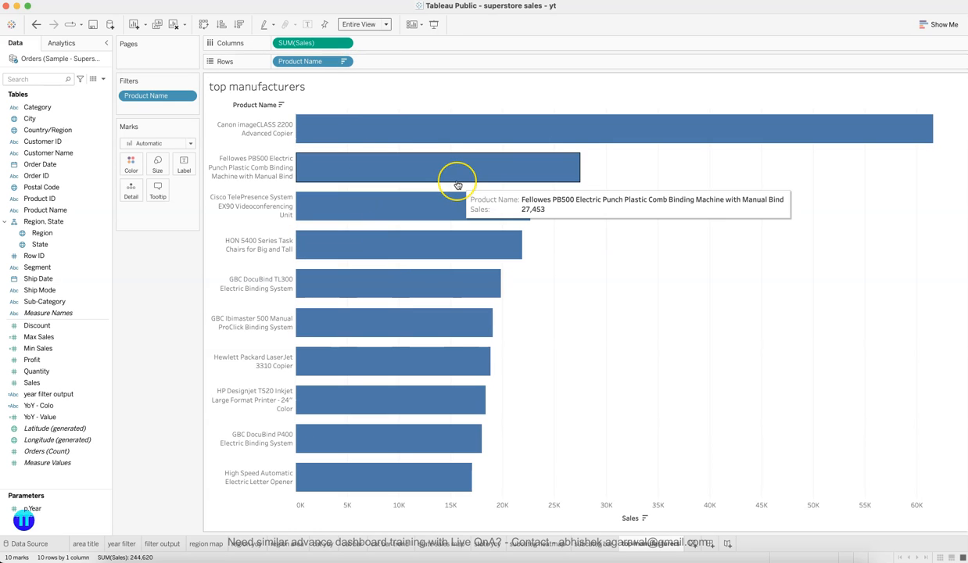
right_click(563, 514)
click(586, 486)
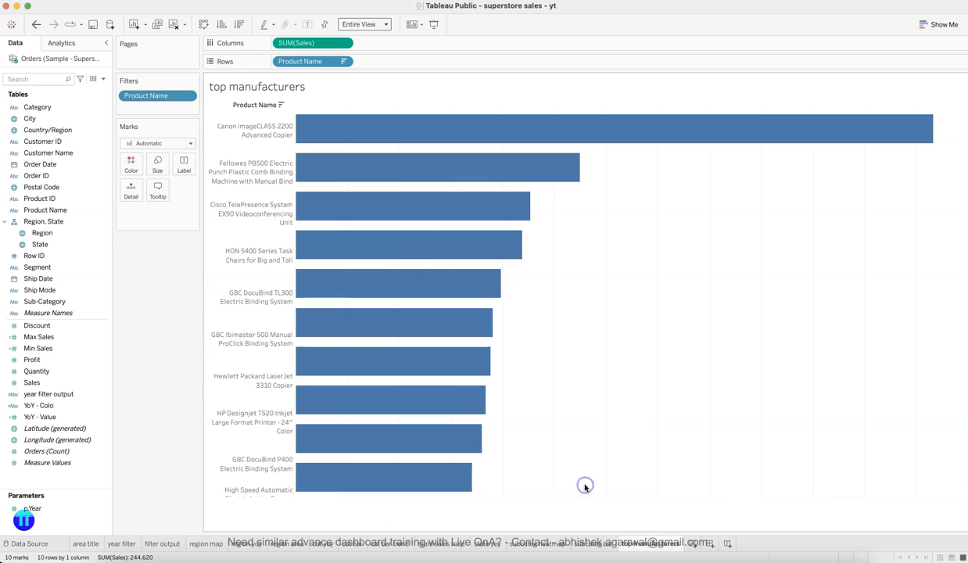
Hide the worksheet title and the Product Name field label above the rows.
right_click(358, 85)
click(378, 104)
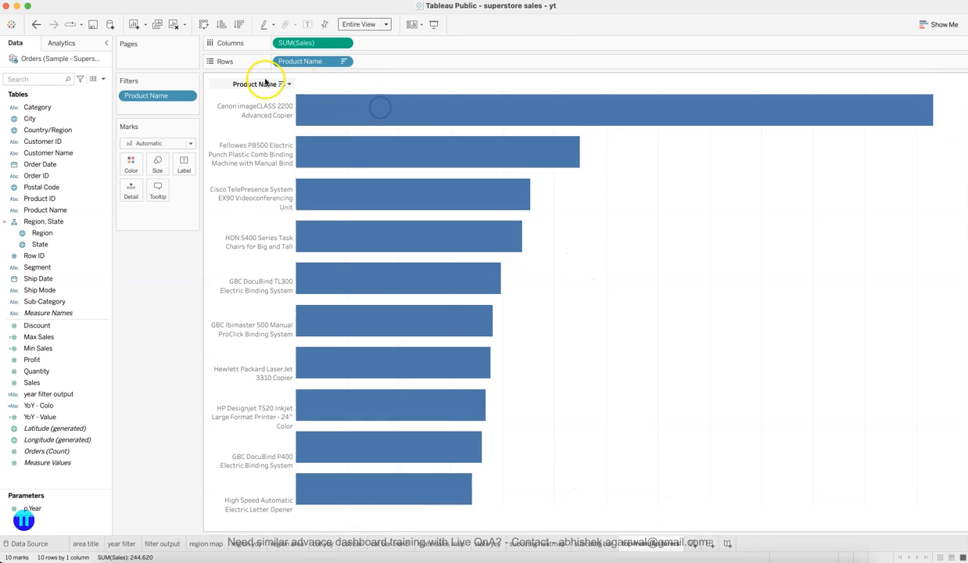
right_click(262, 81)
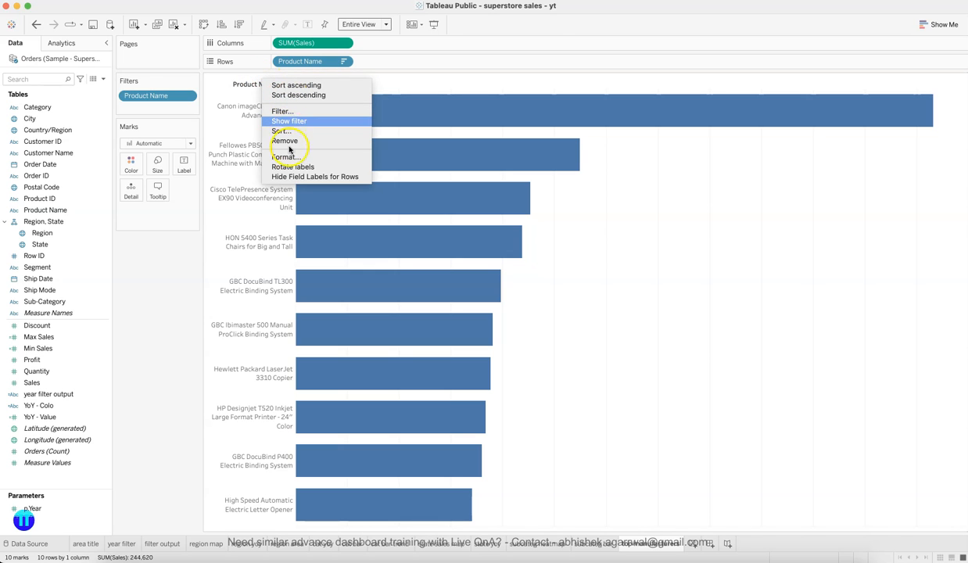
click(312, 177)
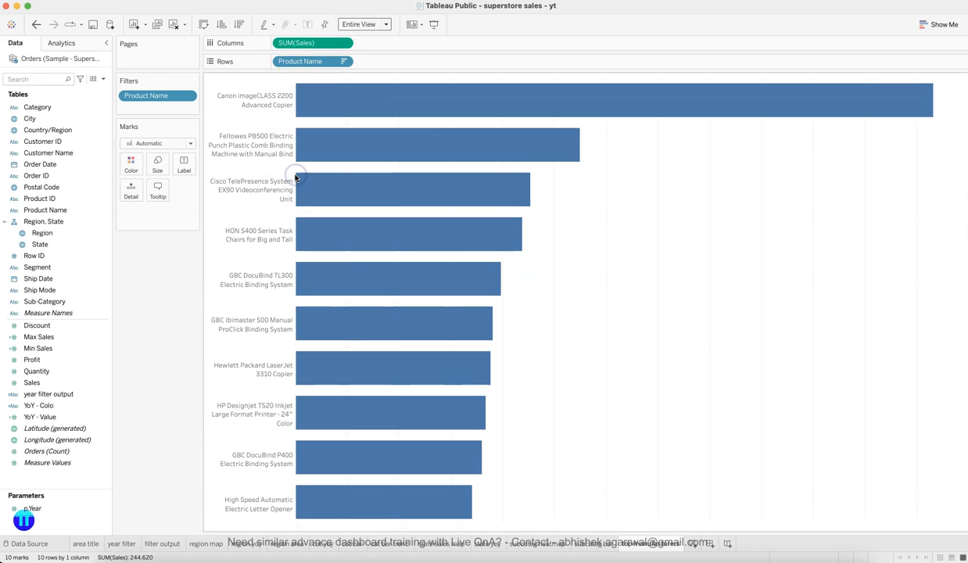
Show mark labels on the product sales bars.
click(183, 169)
click(190, 187)
click(170, 391)
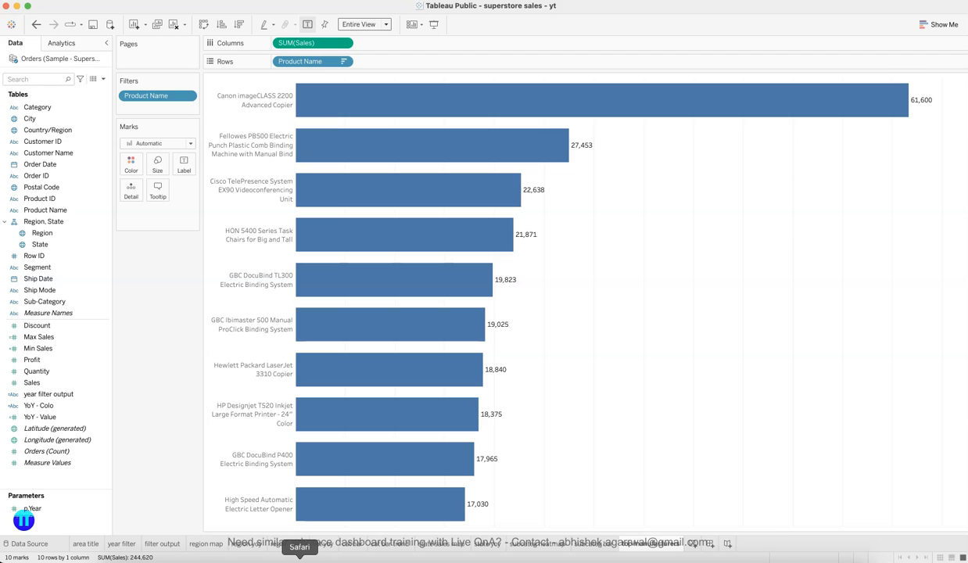
Switch to Safari and check how the bars and their baseline ticks look in the reference Top Manufacturers and Segment charts.
click(300, 558)
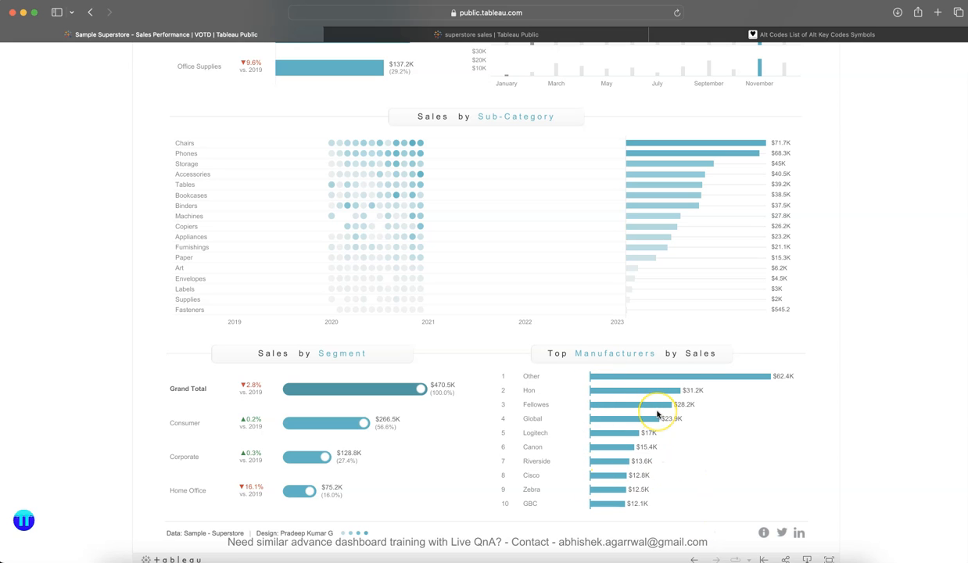
mouse_move(657, 413)
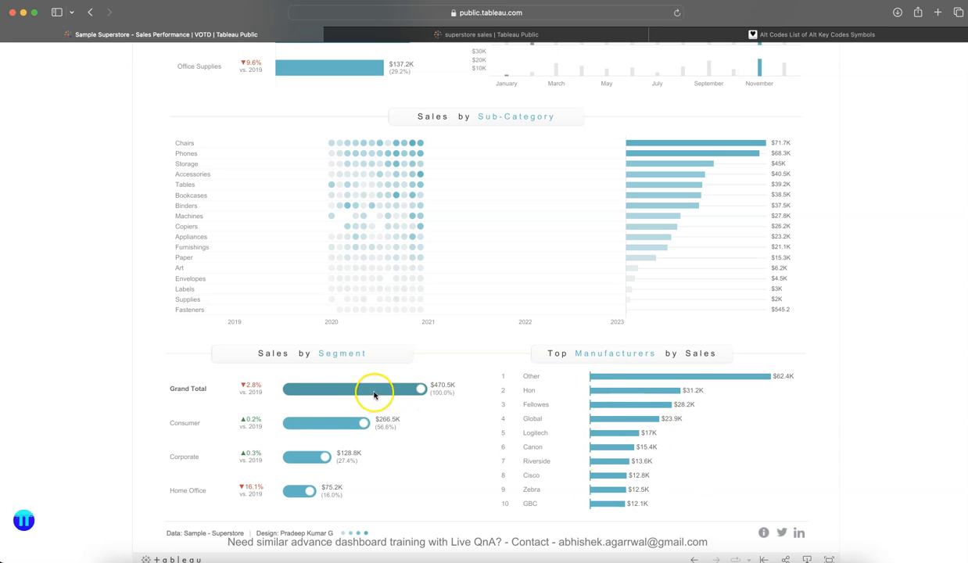
mouse_move(423, 389)
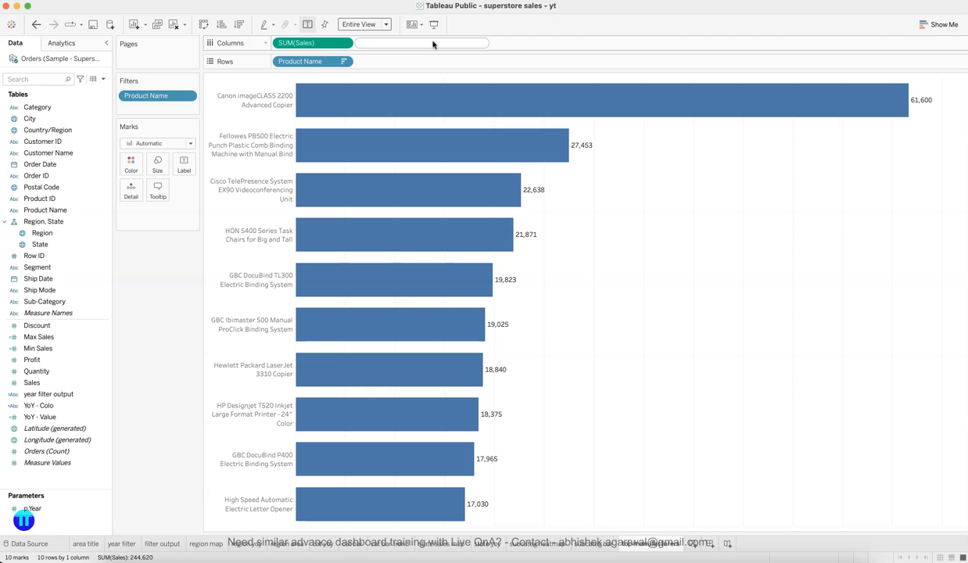
In Tableau Public, add an ad-hoc MIN(0) calculation to Columns and place it before Sales.
text(MIN)
key(Return)
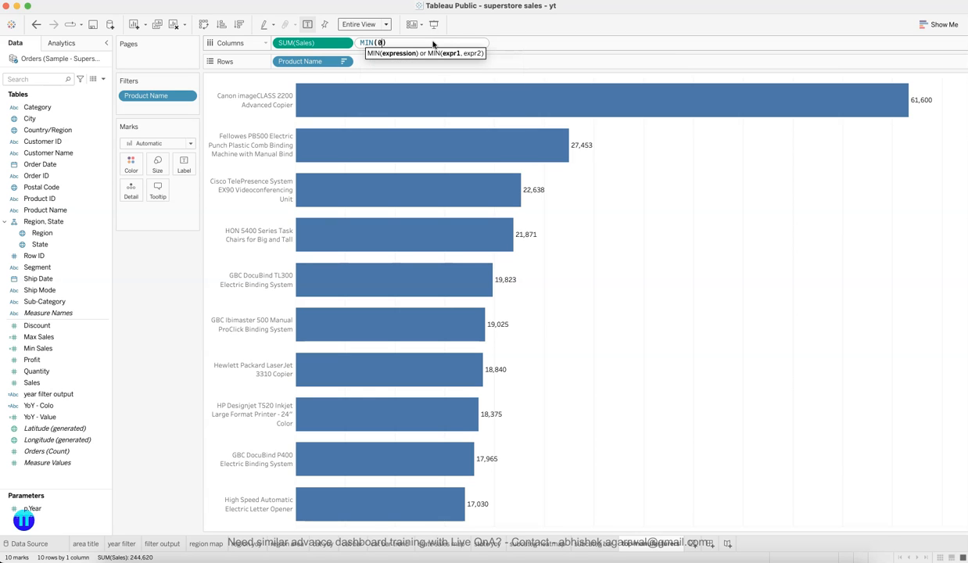
text(0)
key(Return)
drag(402, 43, 274, 44)
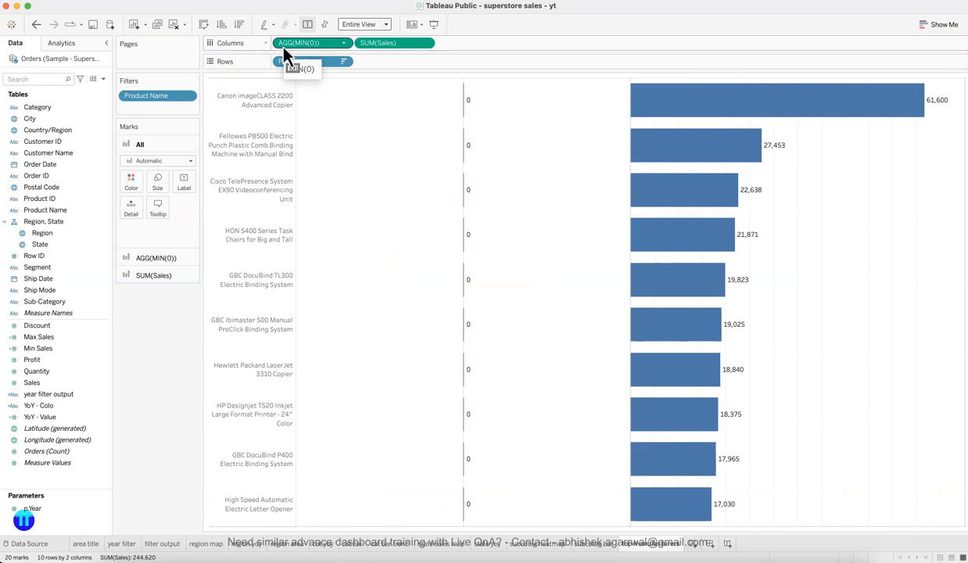
Change the MIN(0) marks to Gantt Bar and turn off their mark labels.
click(161, 257)
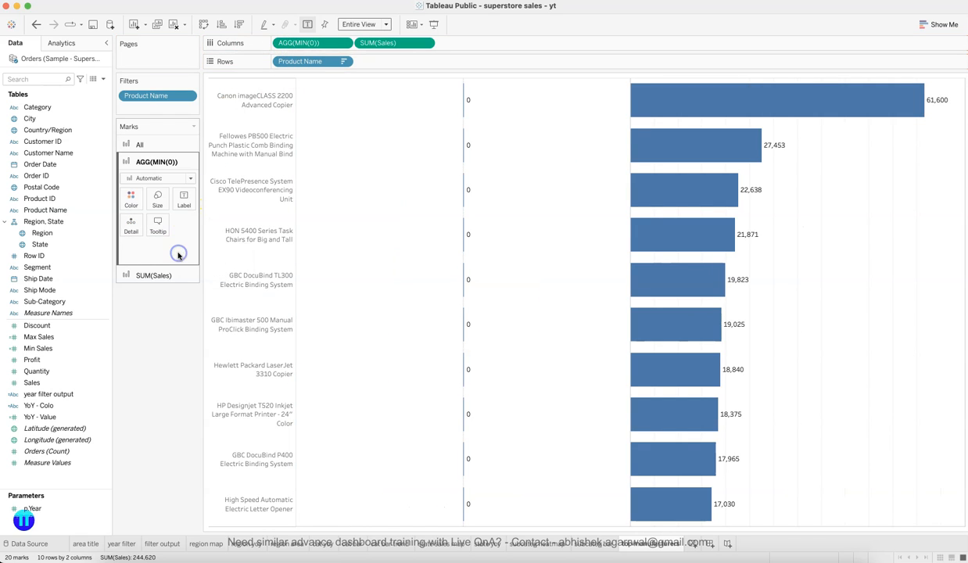
click(145, 179)
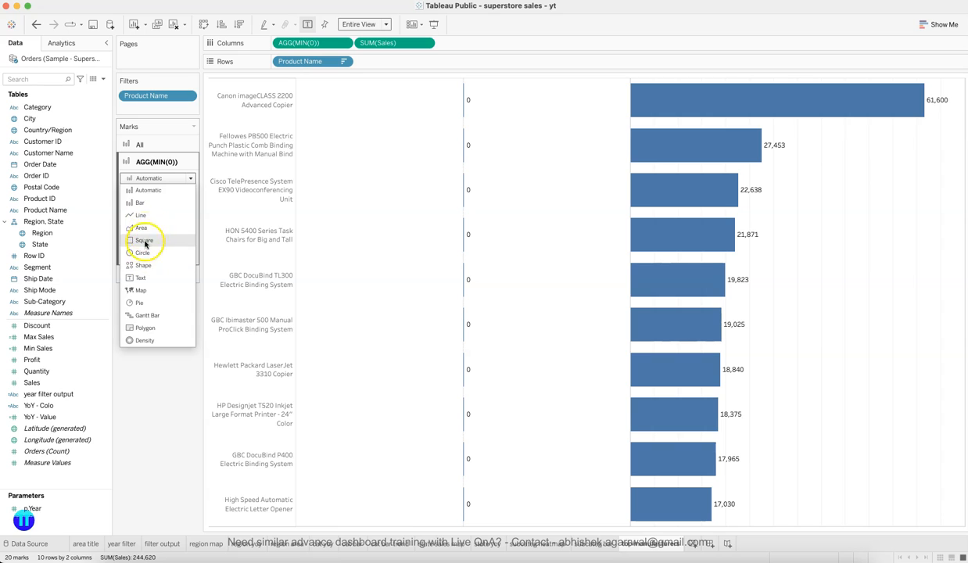
click(146, 315)
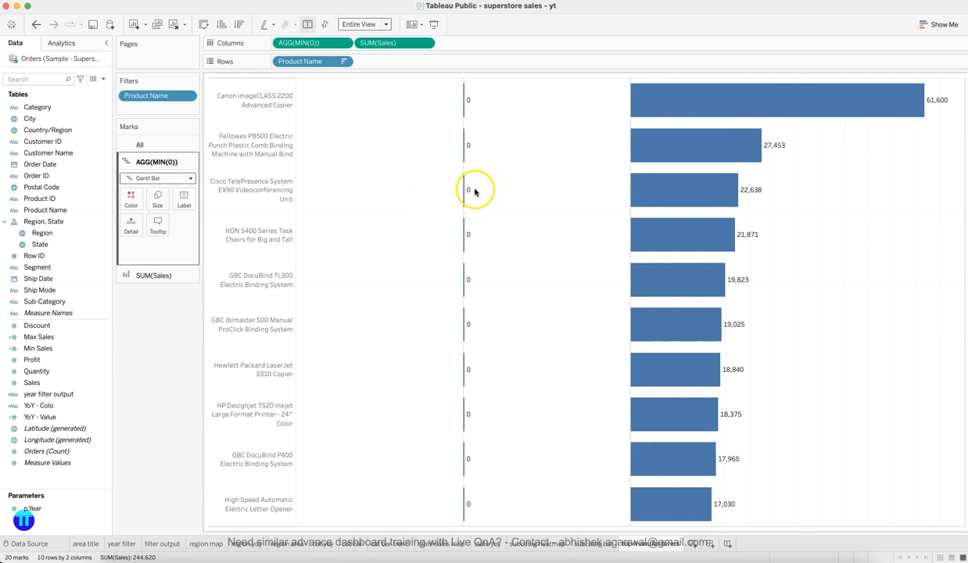
click(184, 199)
click(211, 223)
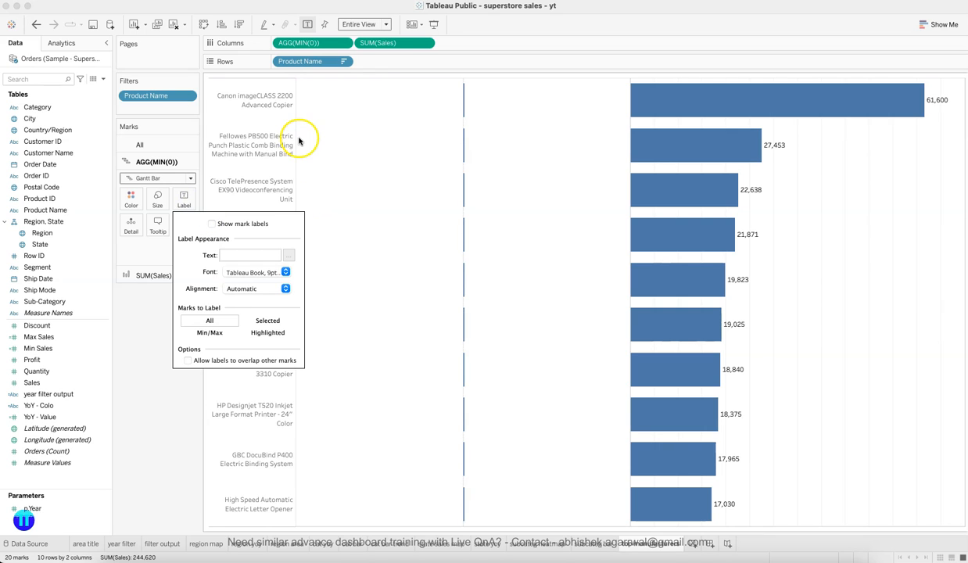
Combine Sales and MIN(0) as a dual axis and set the Sales mark type to Bar.
click(426, 43)
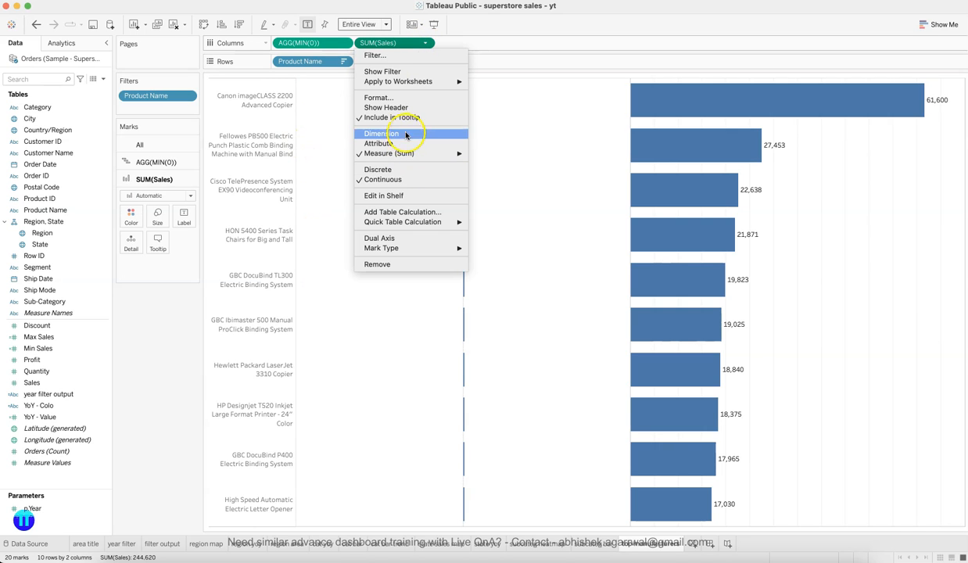
mouse_move(407, 83)
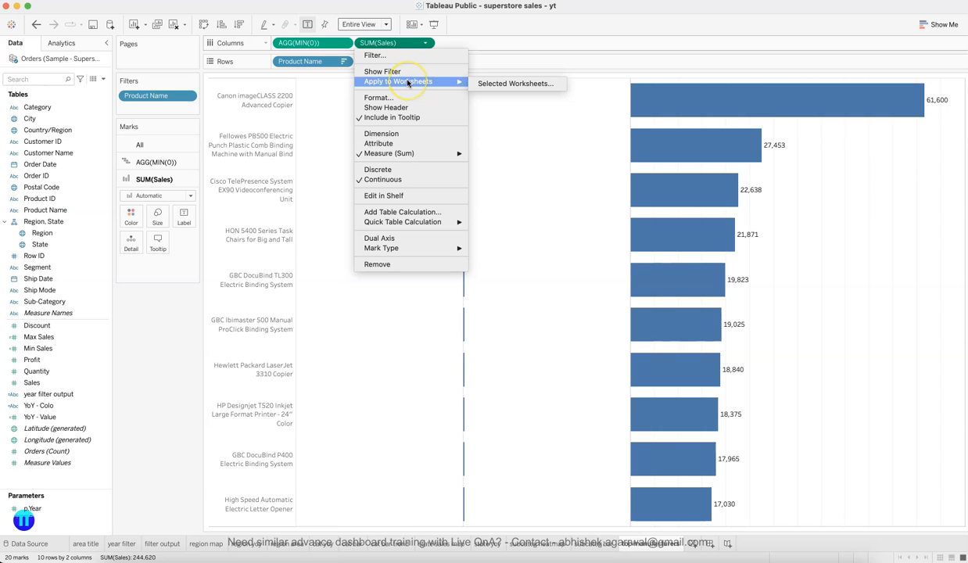
click(381, 238)
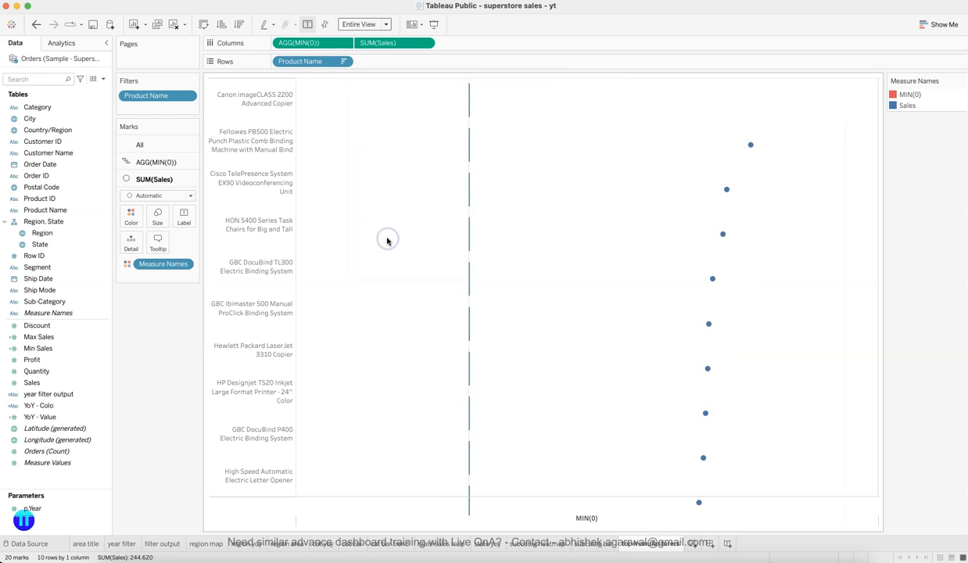
click(161, 162)
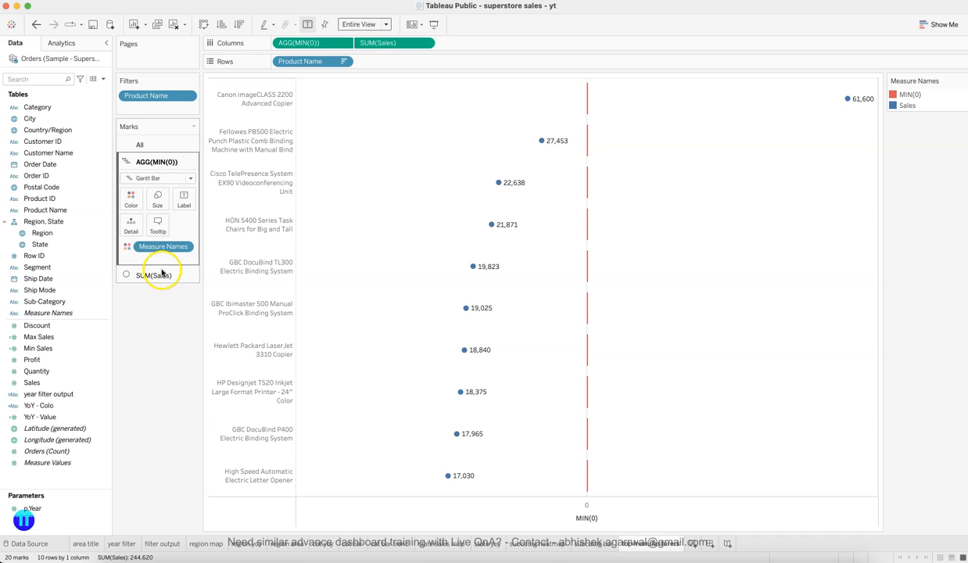
click(157, 274)
click(158, 195)
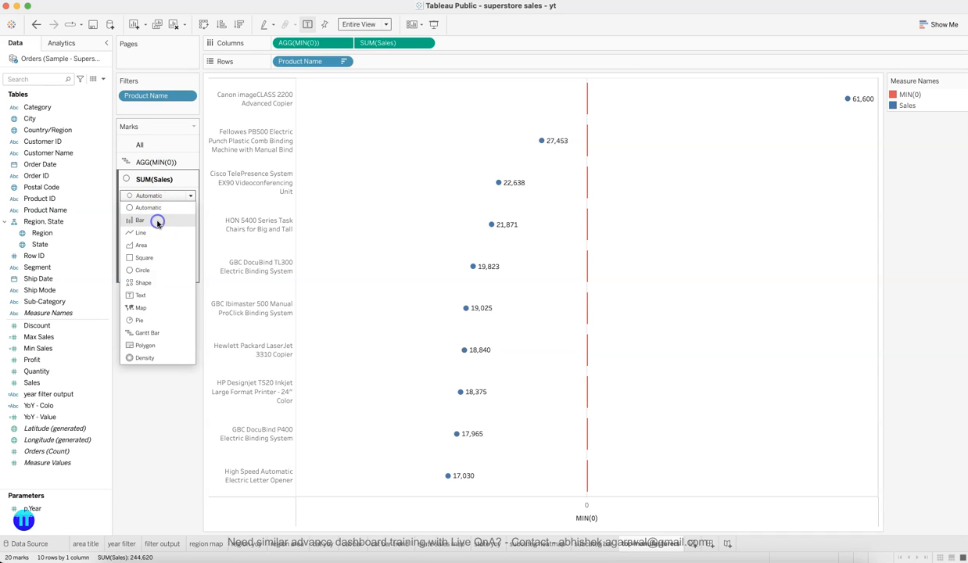
click(156, 218)
Synchronize the MIN(0) axis with the Sales axis and increase the MIN(0) Gantt mark size to near its maximum.
mouse_move(434, 454)
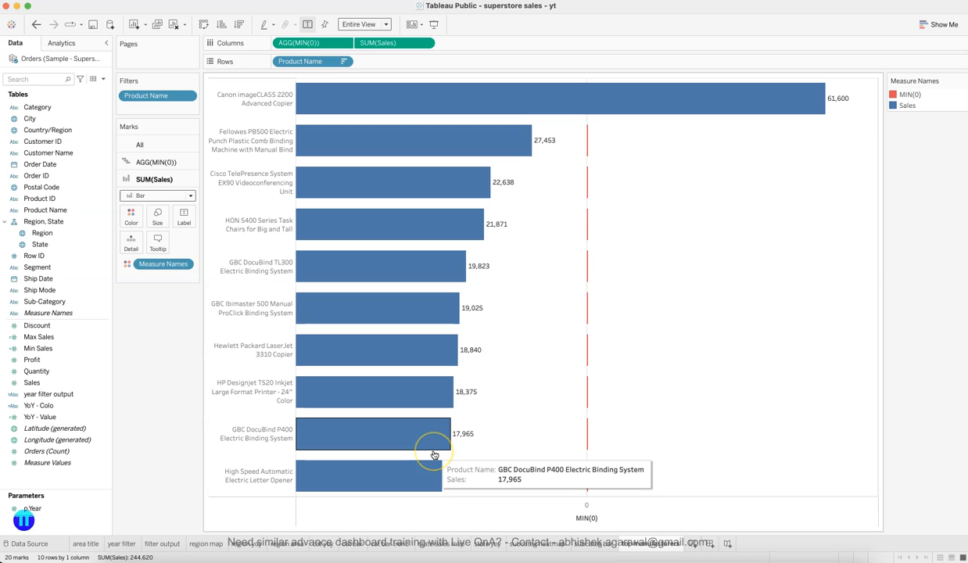
right_click(478, 524)
right_click(496, 522)
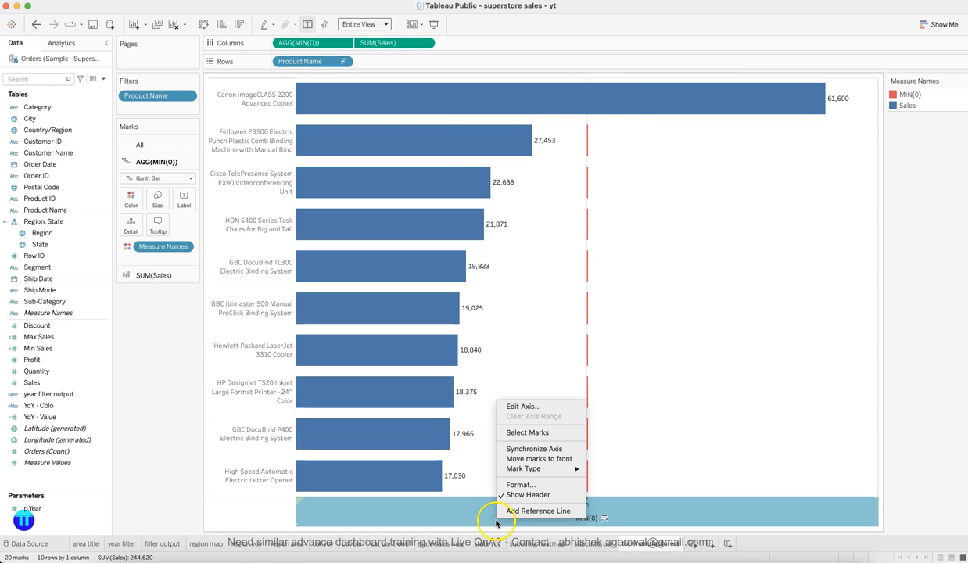
click(527, 450)
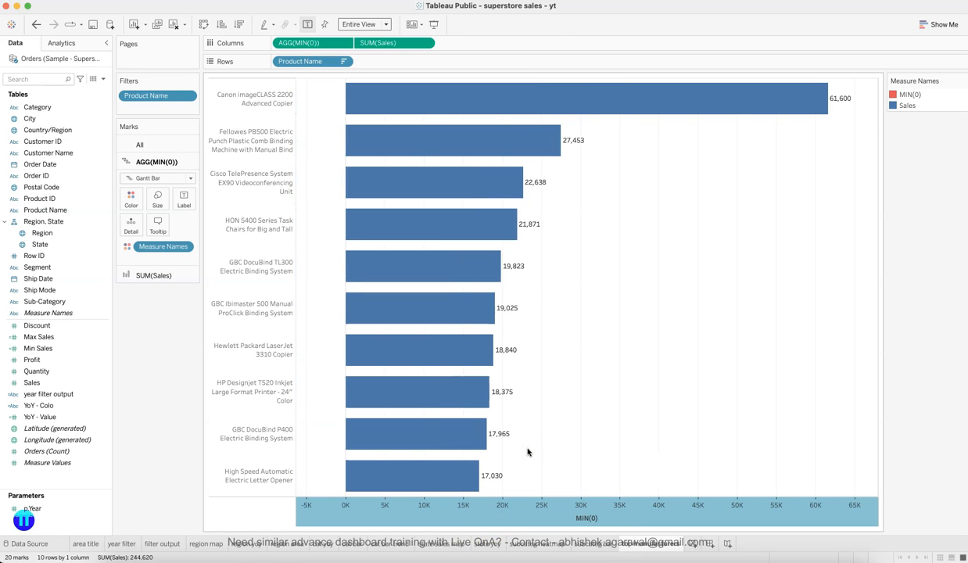
click(158, 199)
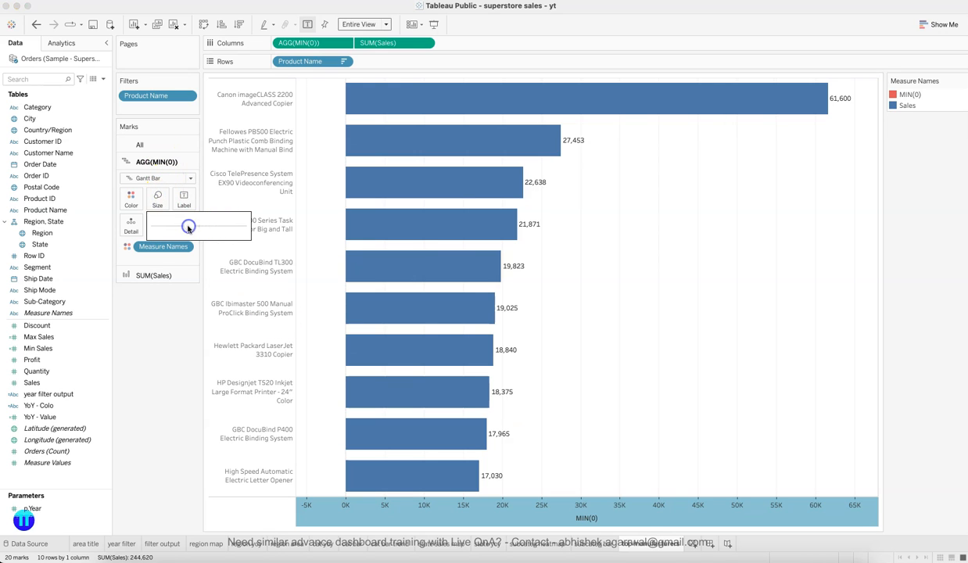
click(244, 226)
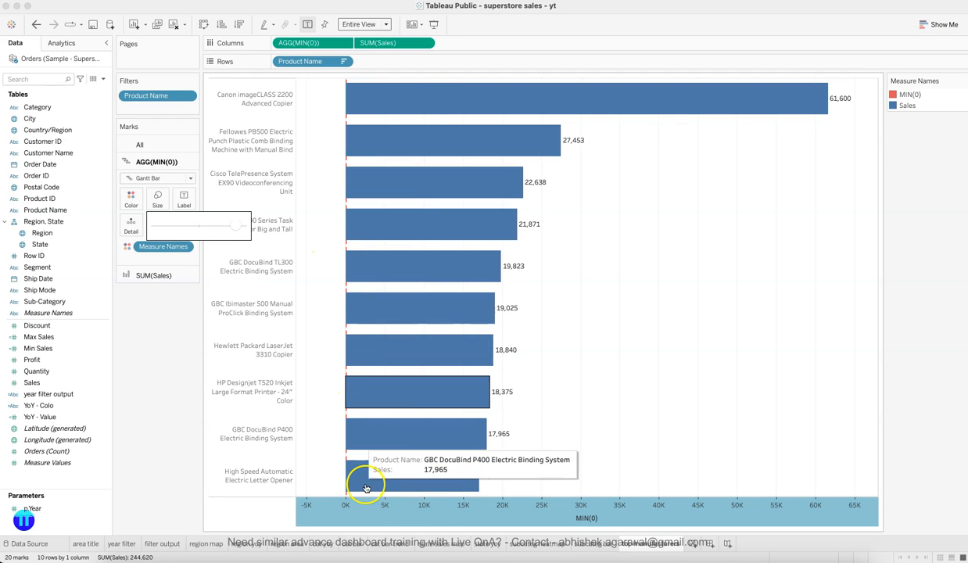
Open the options for the MIN(0) axis.
click(385, 512)
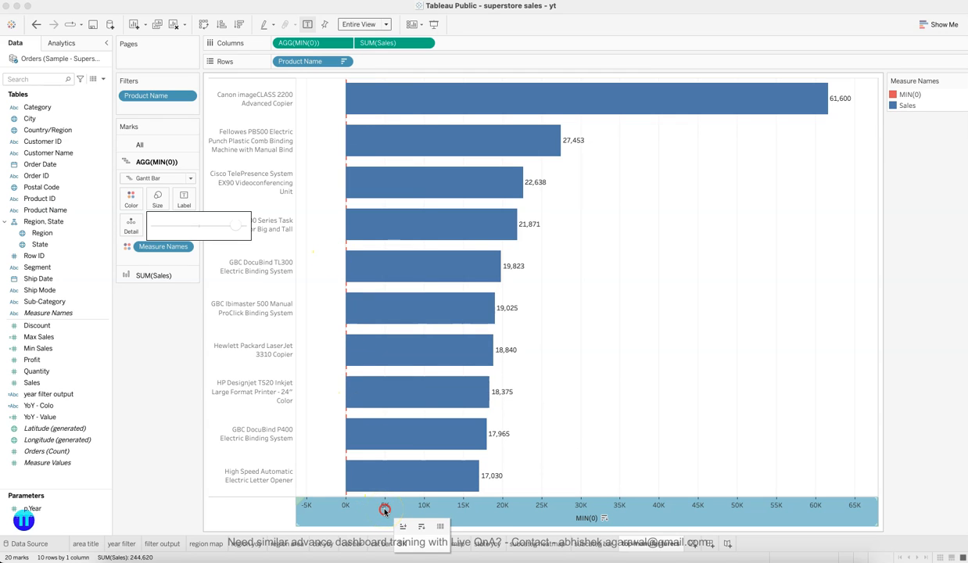
click(384, 509)
right_click(385, 512)
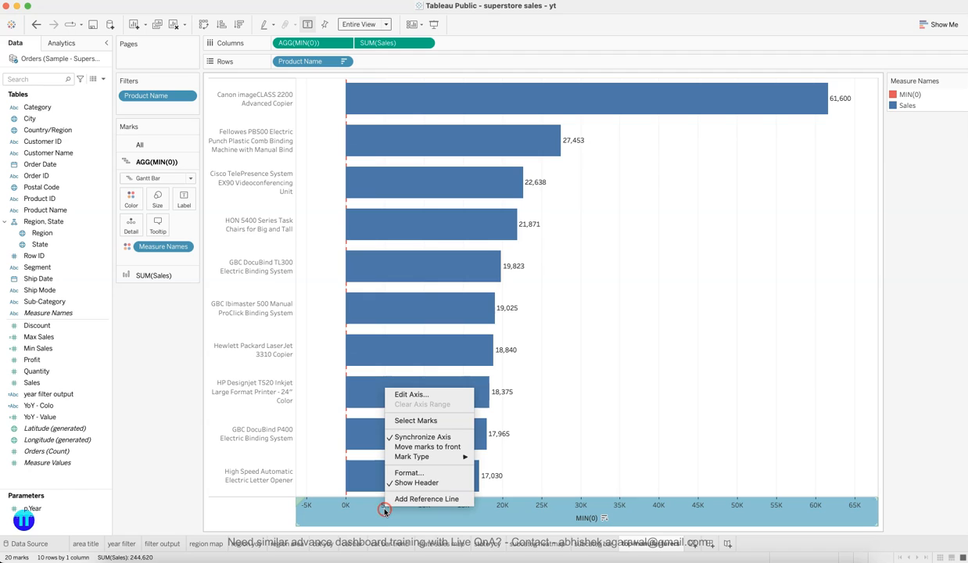
Edit the MIN(0) axis to use a fixed range with its start at 0.
click(413, 394)
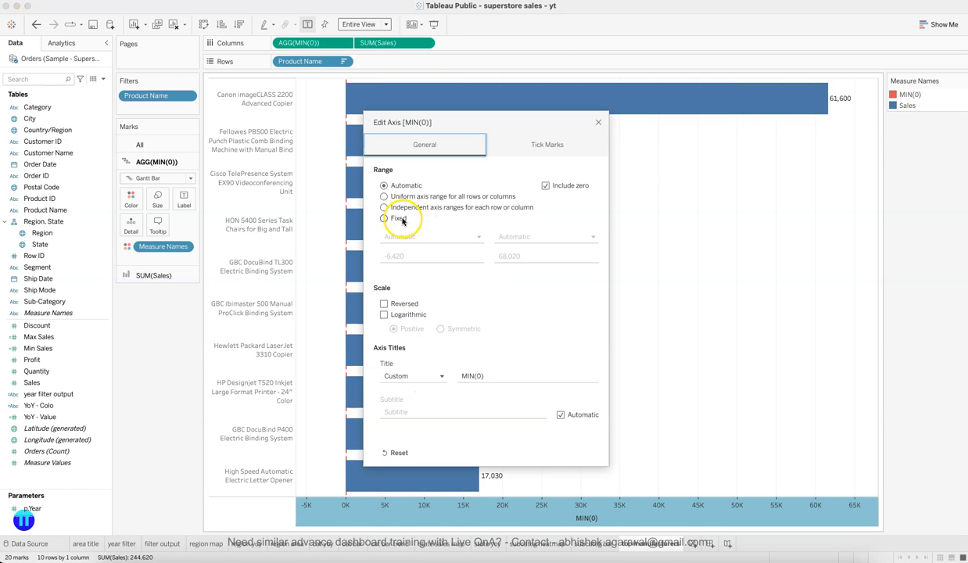
click(545, 185)
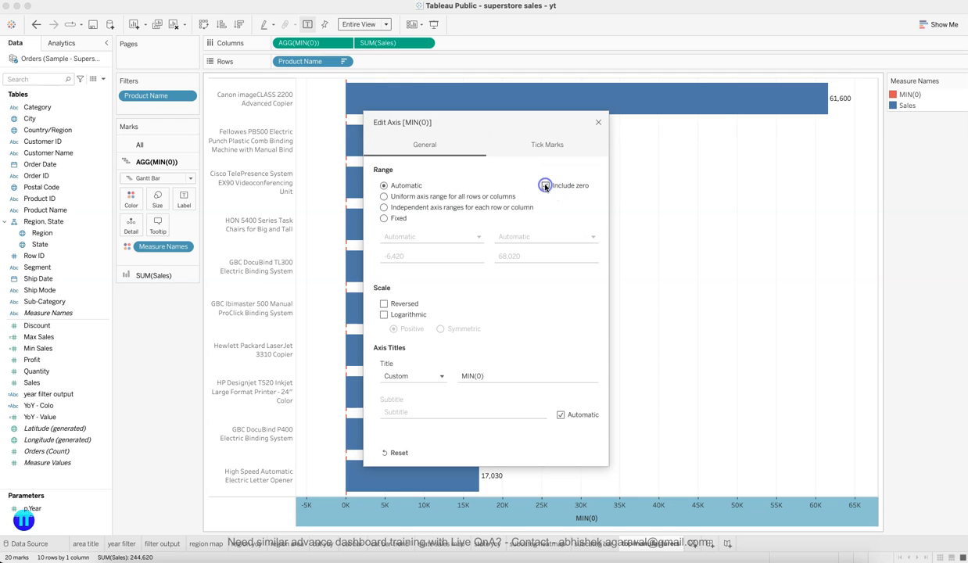
click(391, 222)
double_click(411, 257)
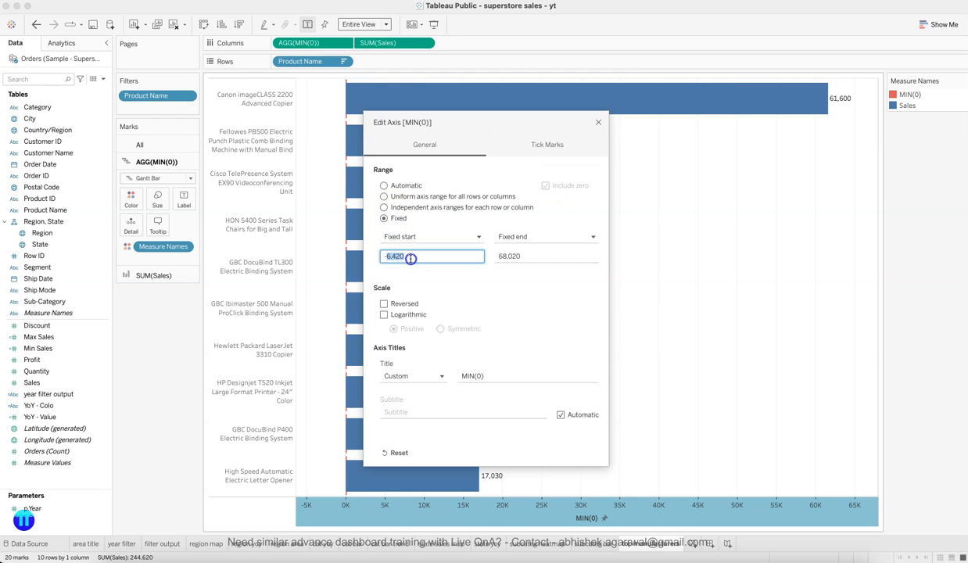
key(Tab)
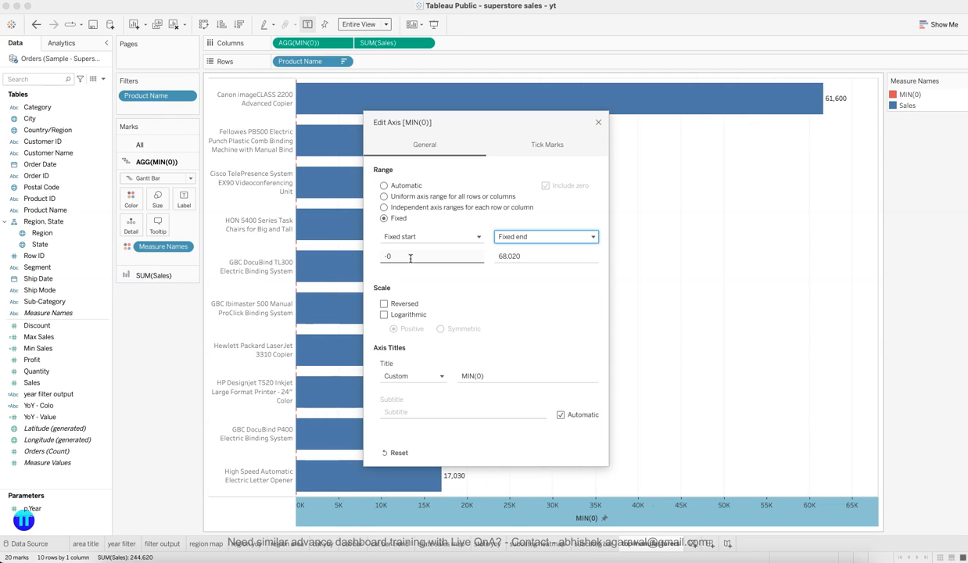
Try fixed start values of -10, -100 and -500 for the MIN(0) axis.
double_click(411, 257)
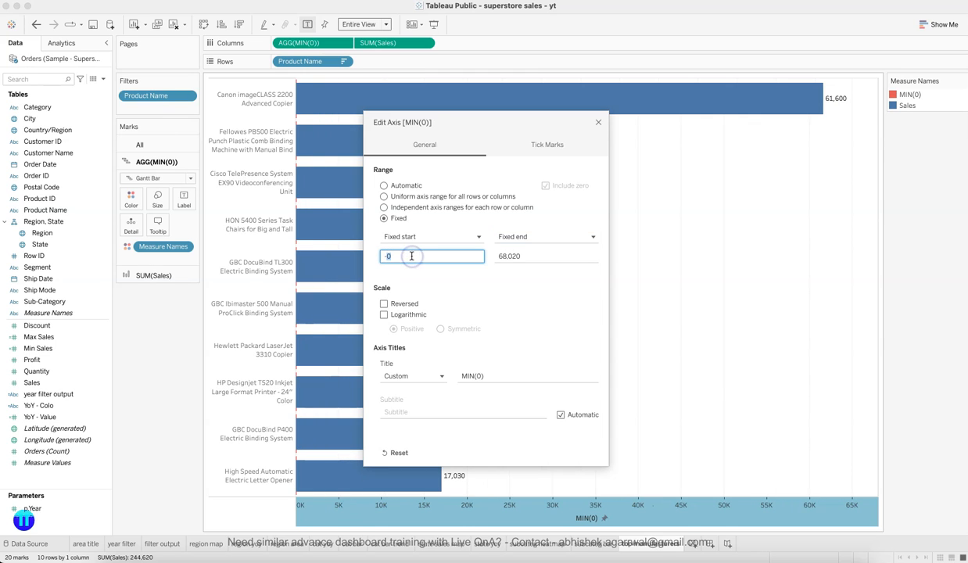
text(-10)
key(Tab)
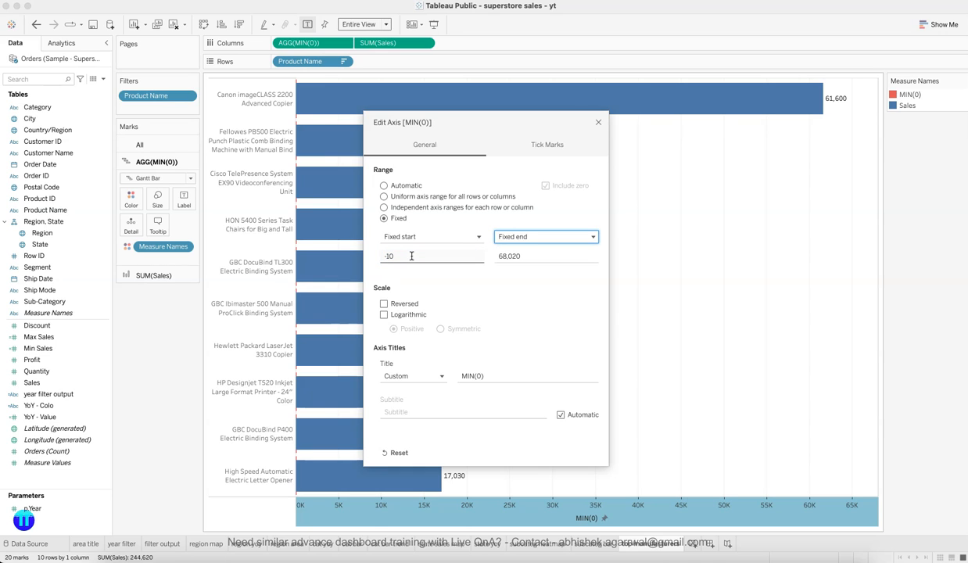
double_click(411, 256)
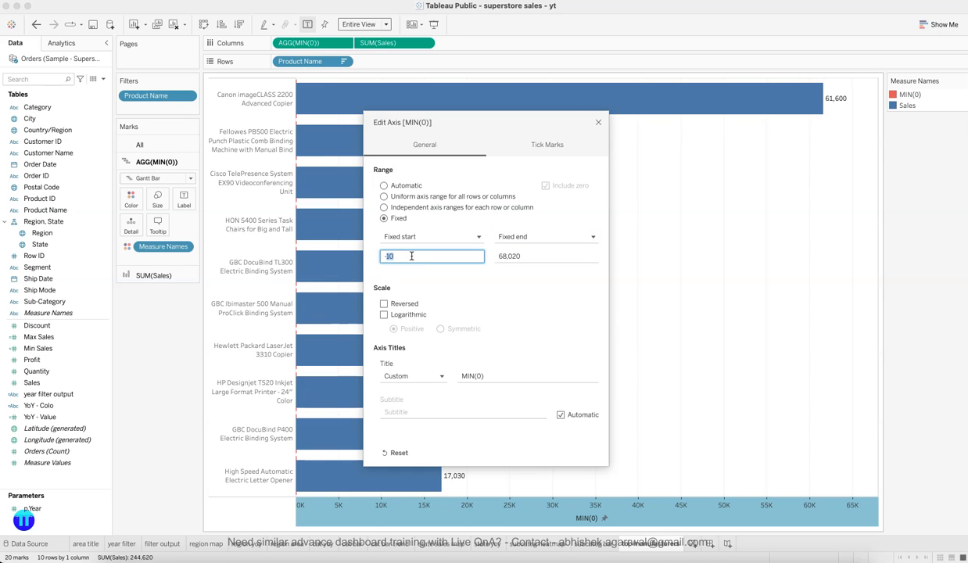
text(-100)
key(Tab)
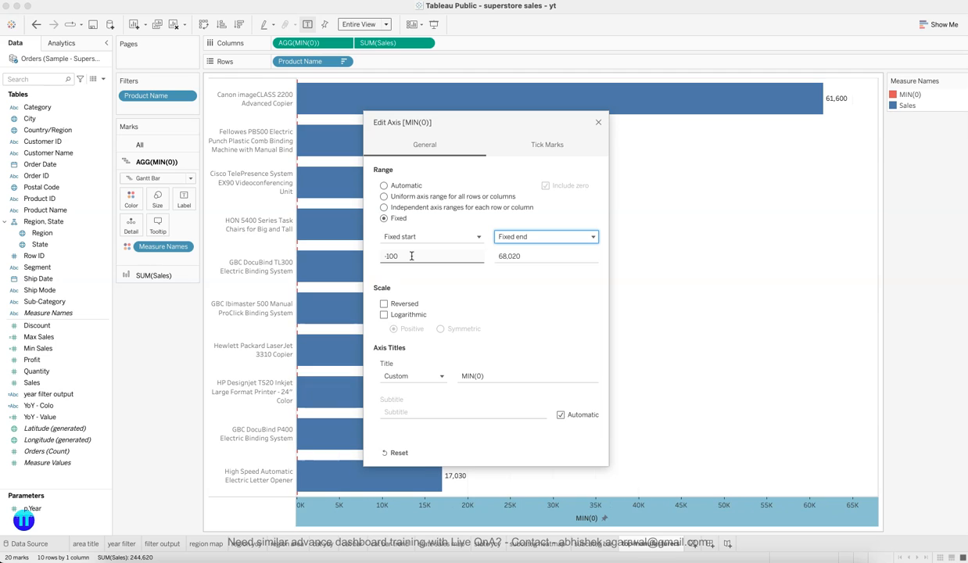
click(412, 256)
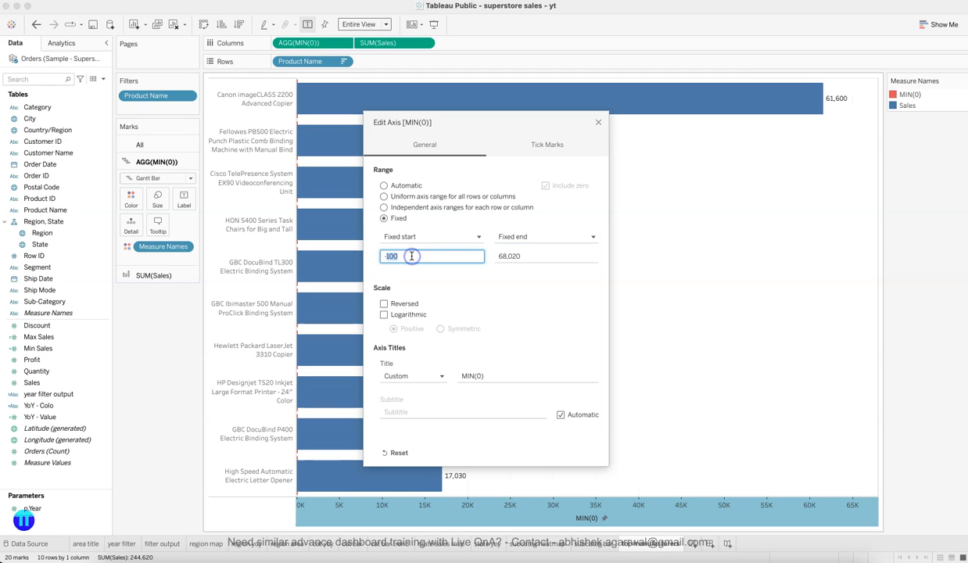
key(Tab)
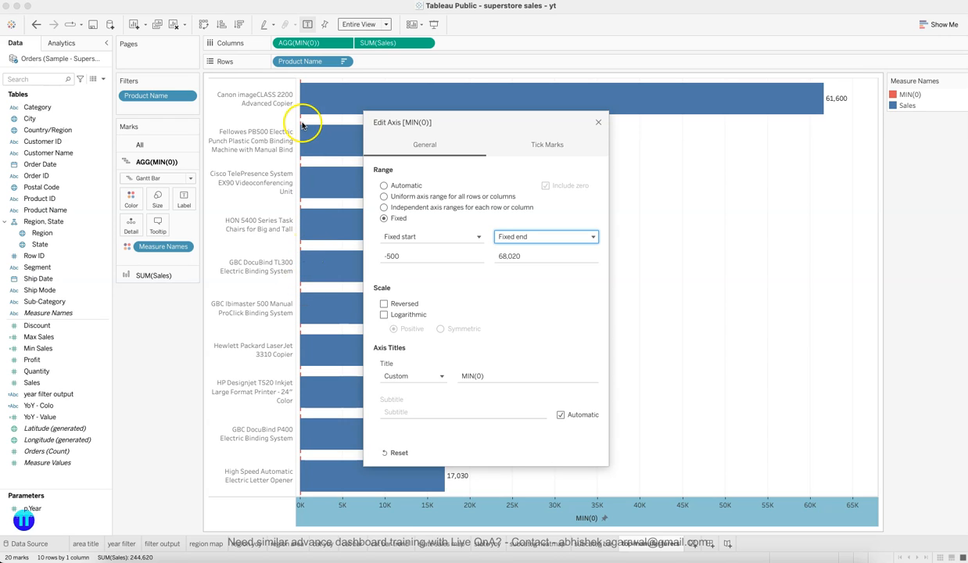
Set the MIN(0) axis's fixed start to -300 and its range end to Automatic, and close the axis settings.
click(390, 258)
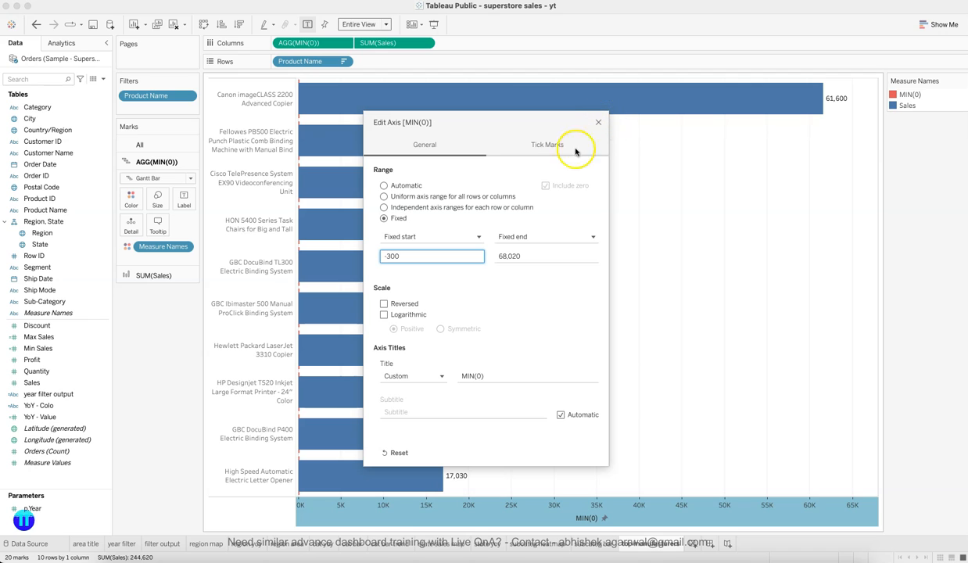
click(539, 236)
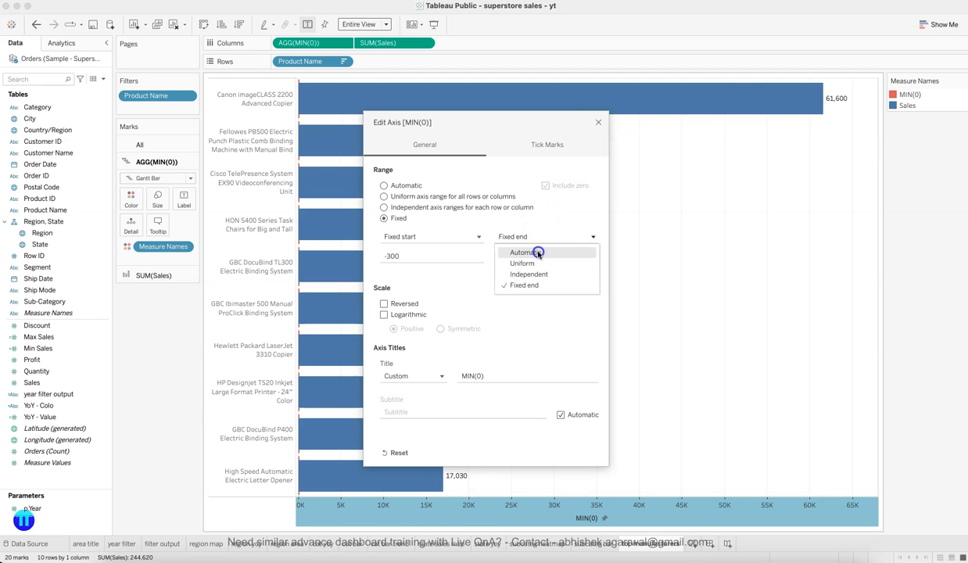
click(538, 252)
click(598, 122)
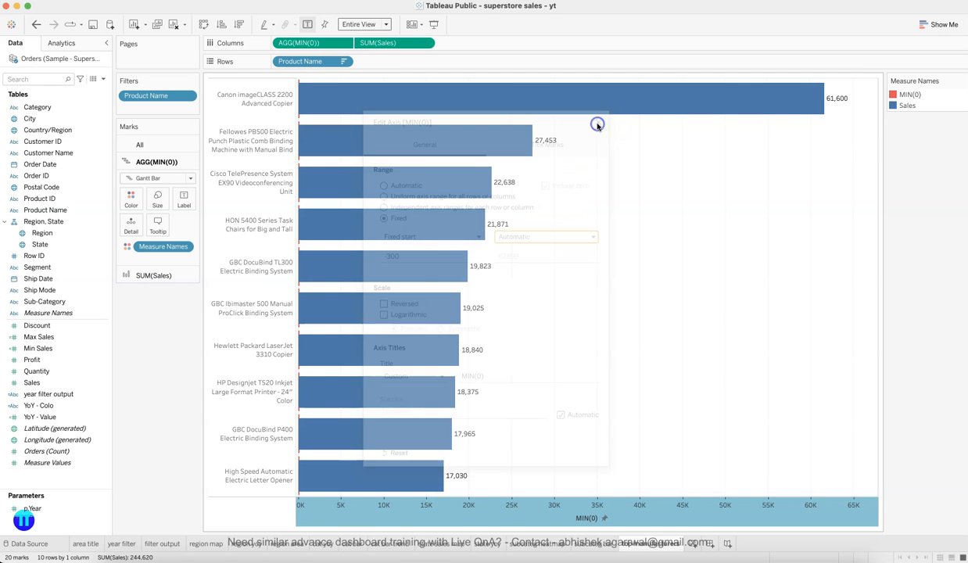
Hide the MIN(0) axis header and set the grid lines for columns to None.
right_click(532, 519)
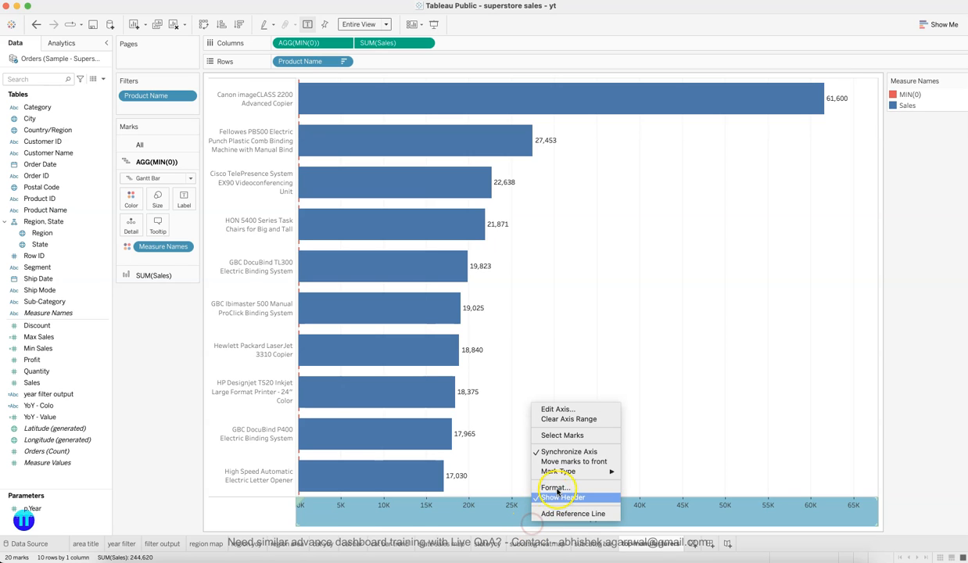
click(559, 497)
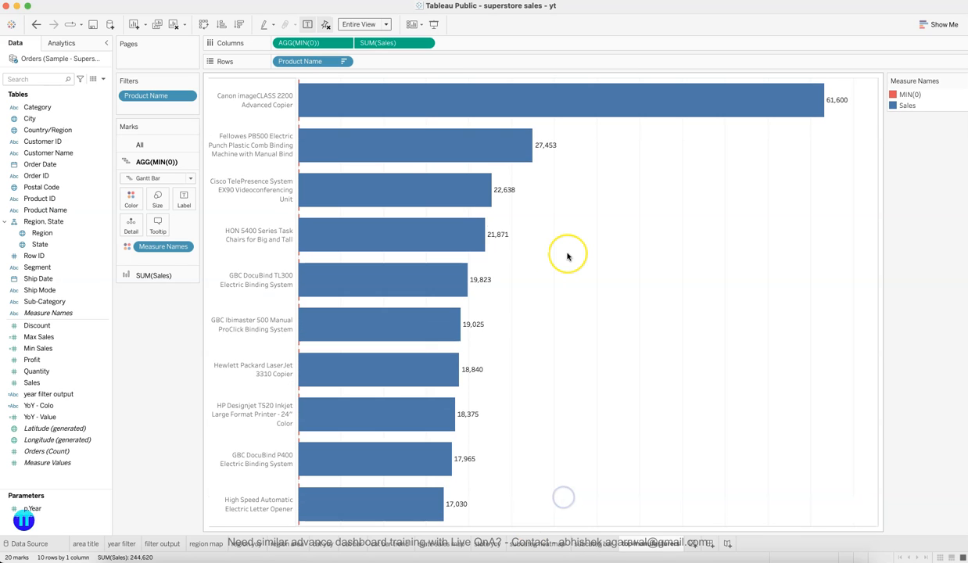
right_click(568, 256)
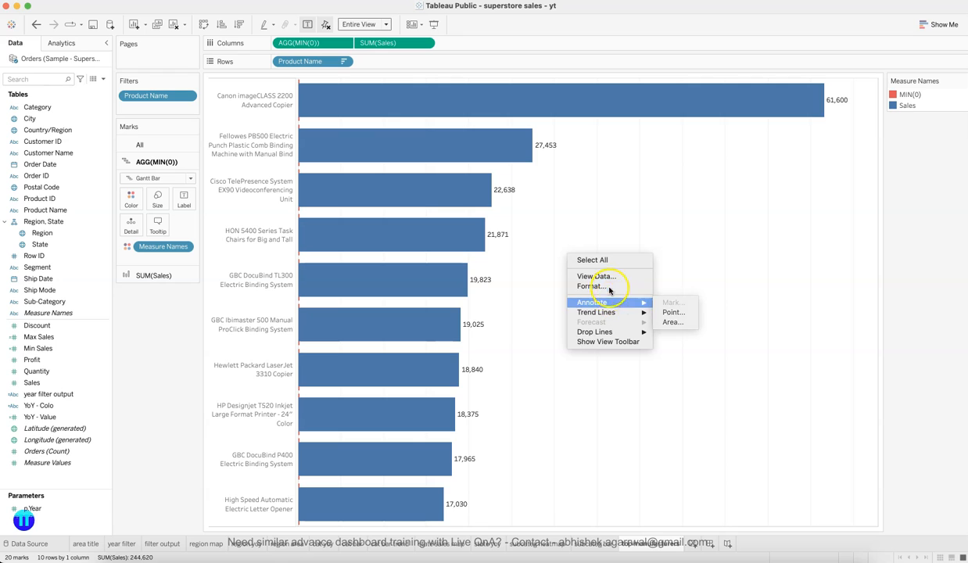
click(610, 283)
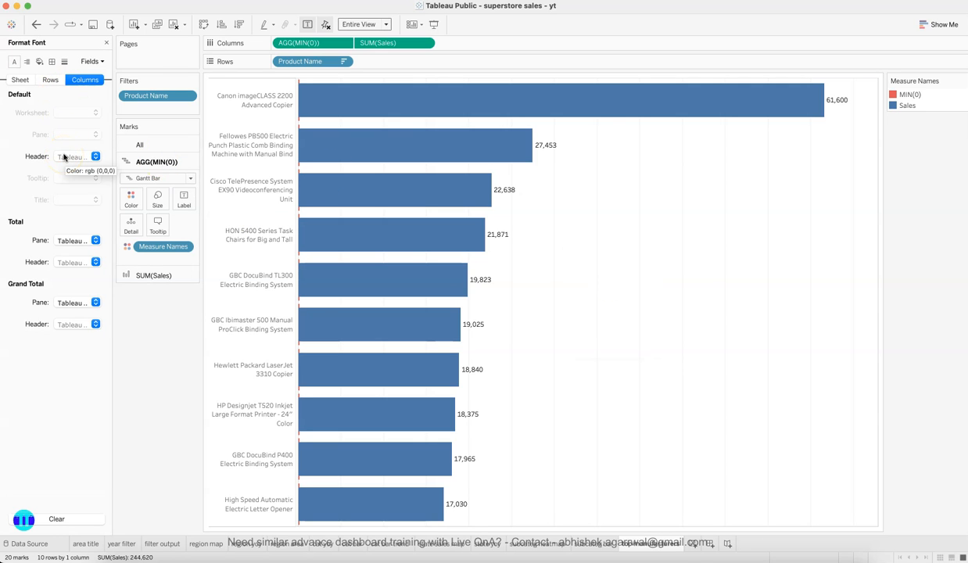
click(64, 61)
click(74, 113)
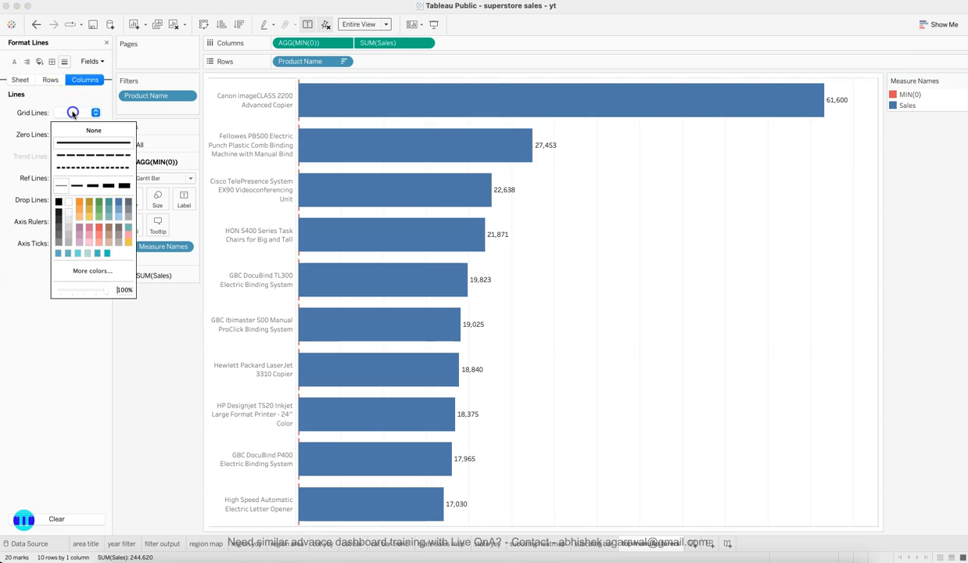
click(76, 130)
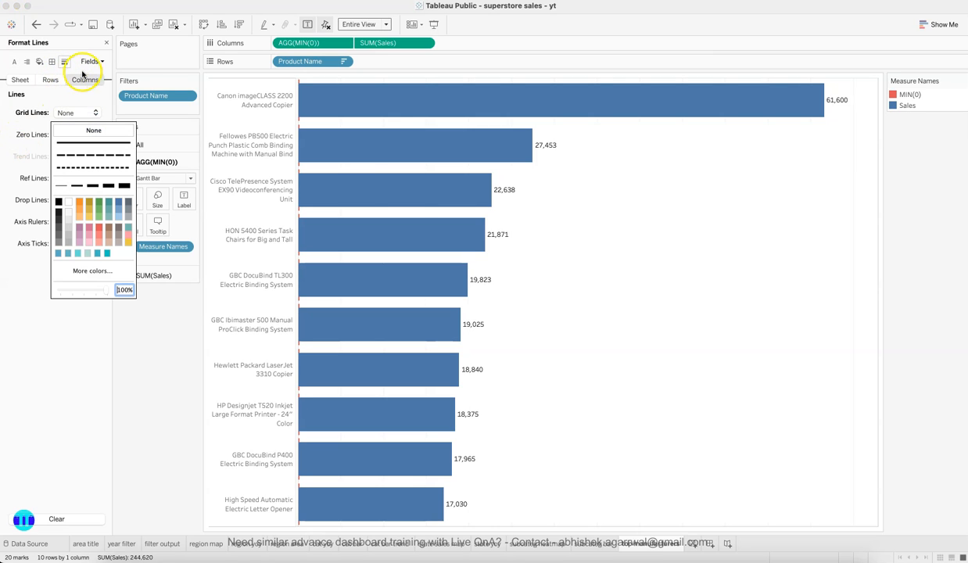
click(107, 43)
Switch to the browser to examine the reference dashboard's Top Manufacturers by Sales chart, and return to Tableau Public.
mouse_move(442, 457)
click(298, 557)
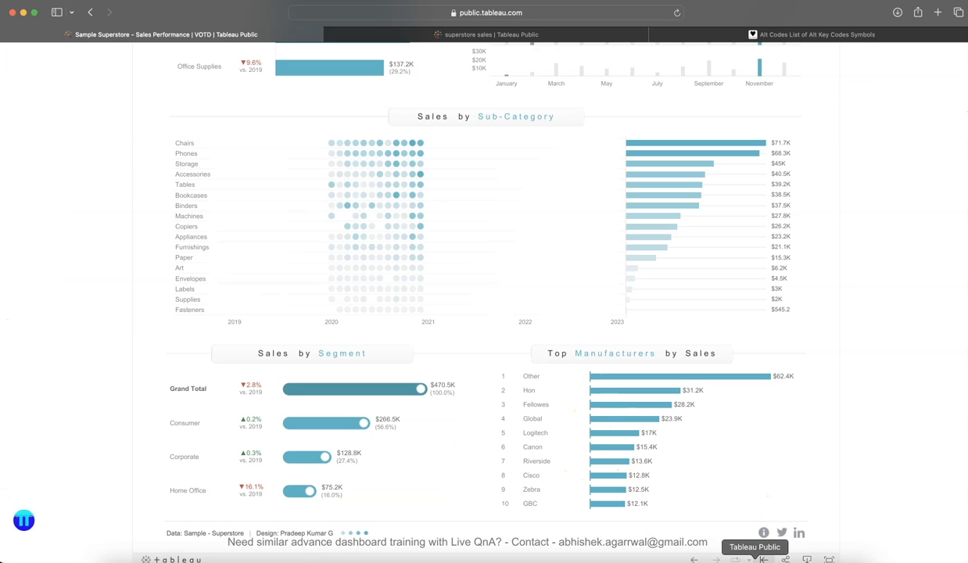
click(755, 558)
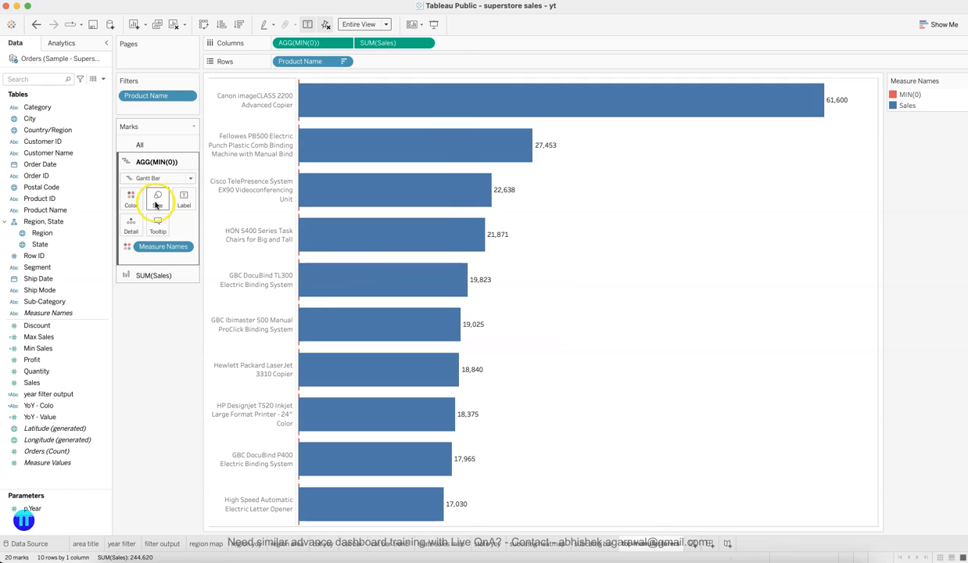
Remove Measure Names from the SUM(Sales) marks and color the sales bars teal.
click(150, 274)
click(132, 215)
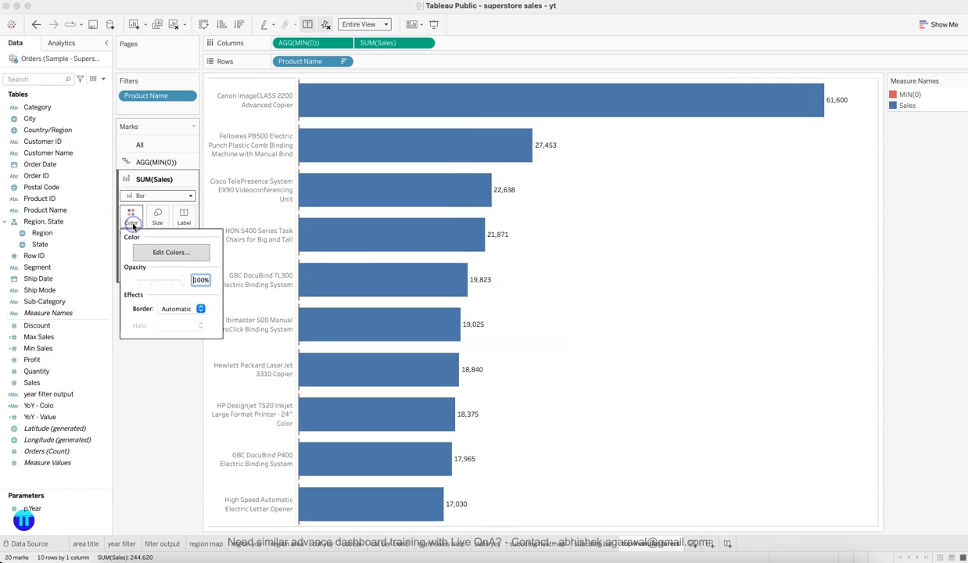
click(133, 363)
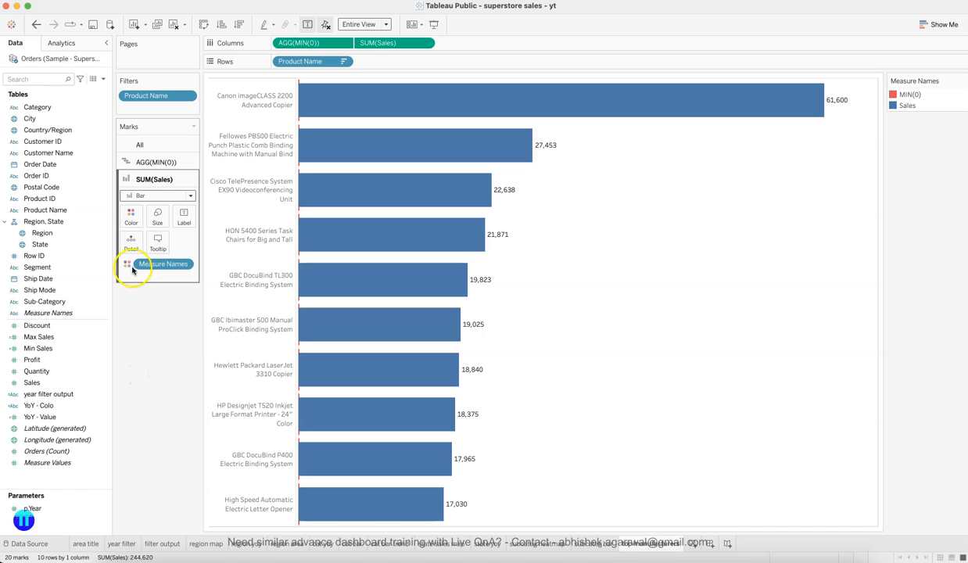
click(130, 225)
click(171, 416)
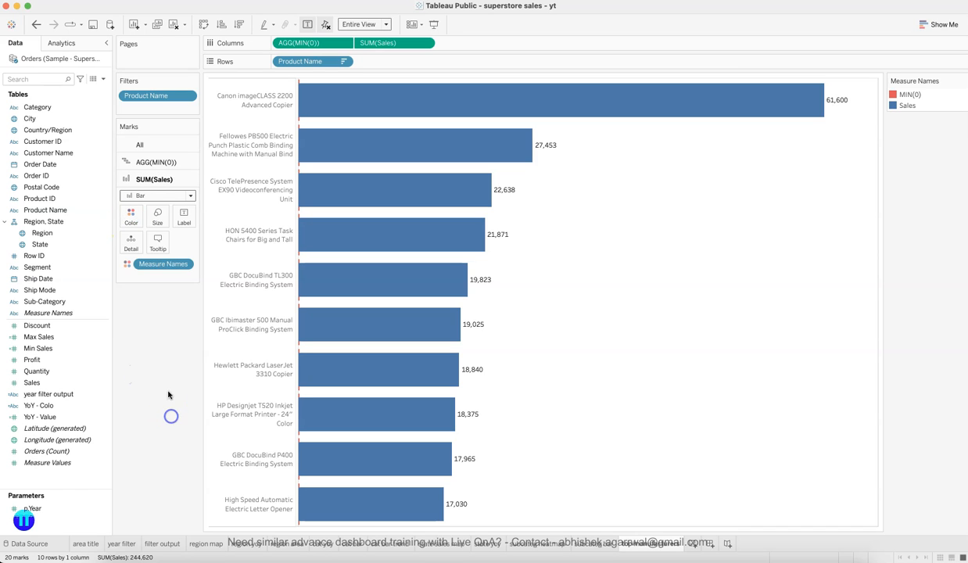
drag(161, 265, 156, 383)
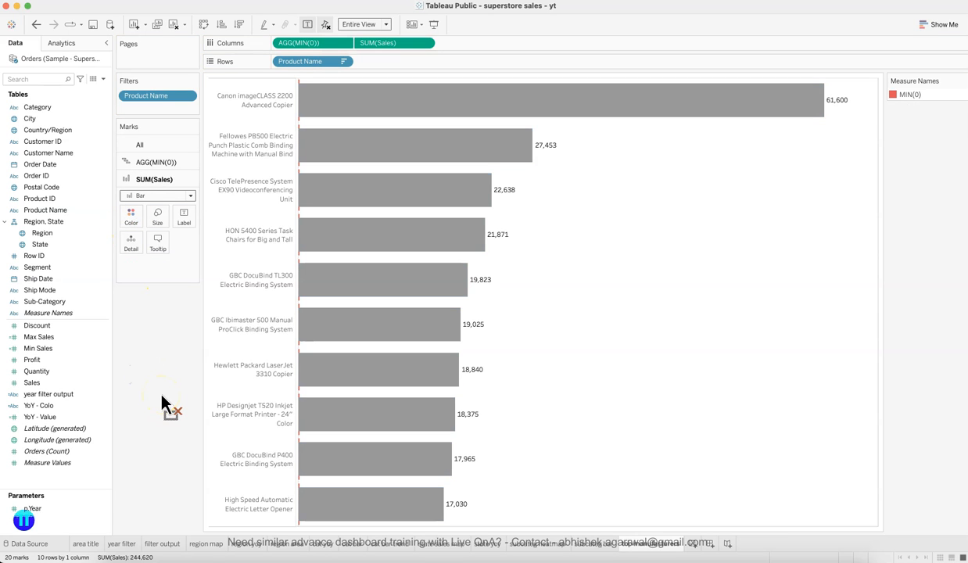
click(130, 215)
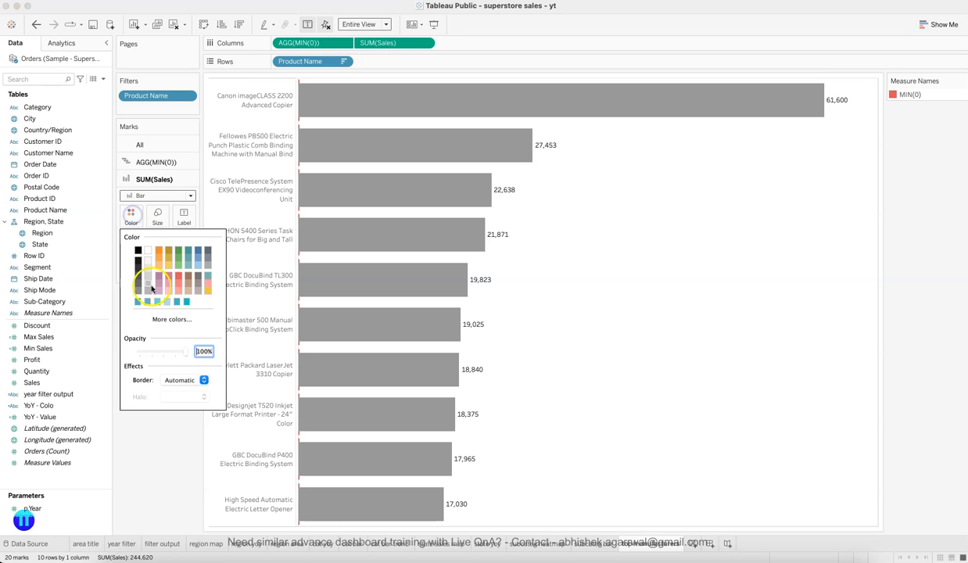
click(177, 302)
click(164, 469)
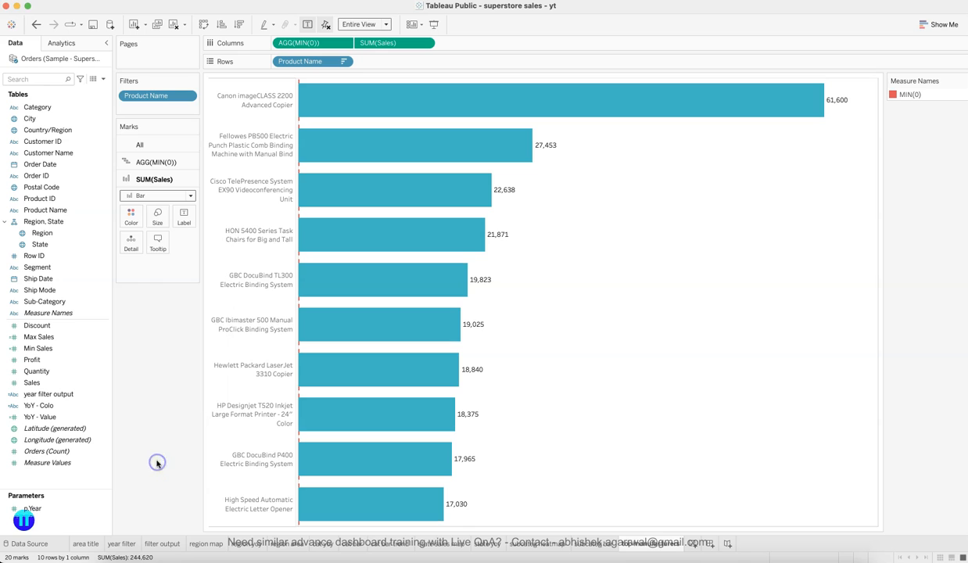
Remove Measure Names from the AGG(MIN(0)) marks and give the Gantt bars a teal-blue color.
click(143, 162)
click(136, 198)
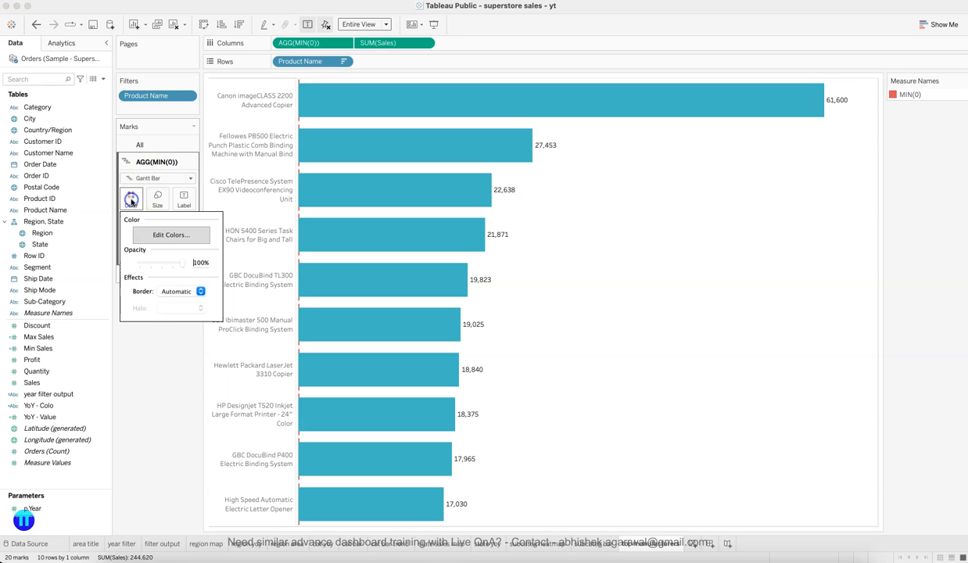
click(163, 235)
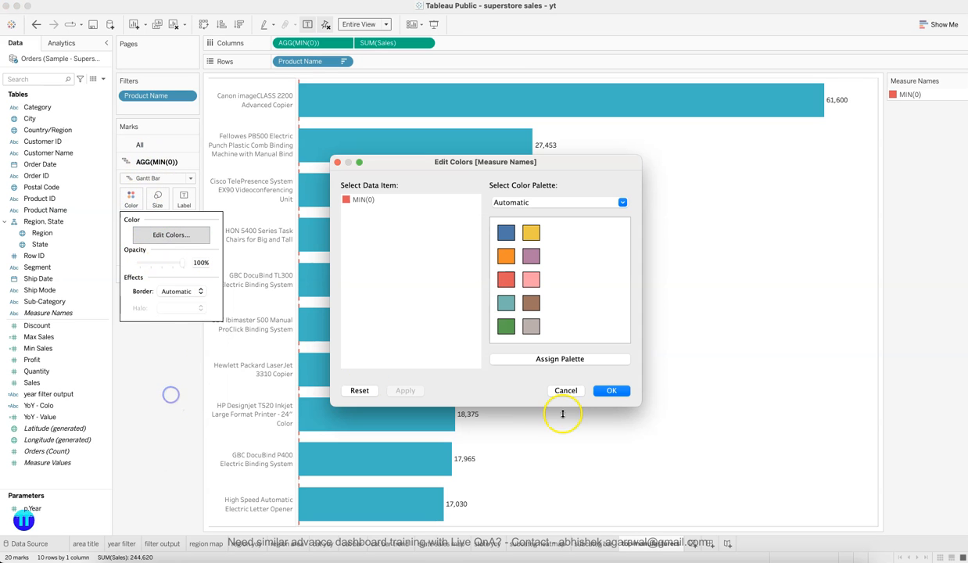
click(565, 390)
drag(156, 247, 147, 348)
click(131, 198)
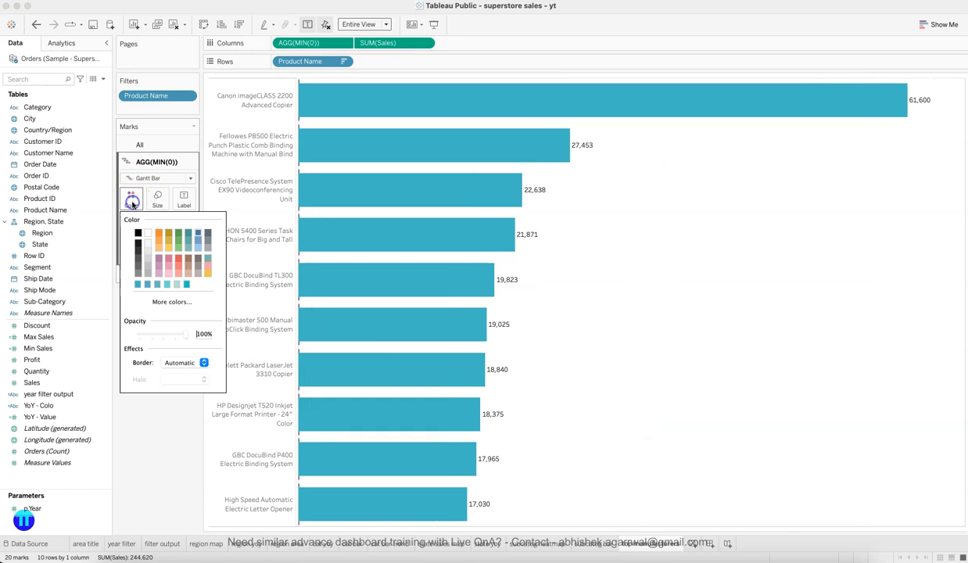
click(146, 287)
click(152, 516)
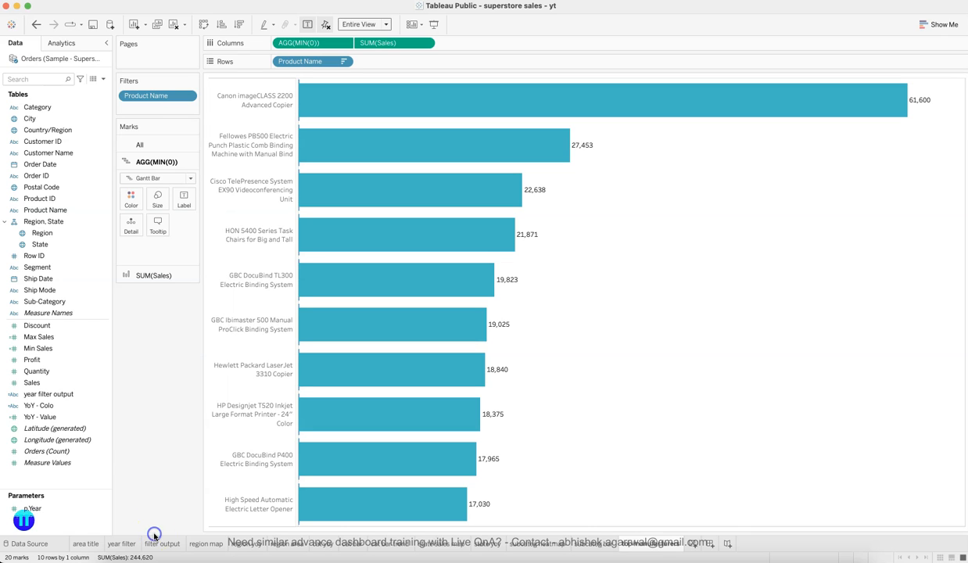
Adjust the size of the AGG(MIN(0)) Gantt bars toward the large end of the size range.
click(158, 202)
click(249, 225)
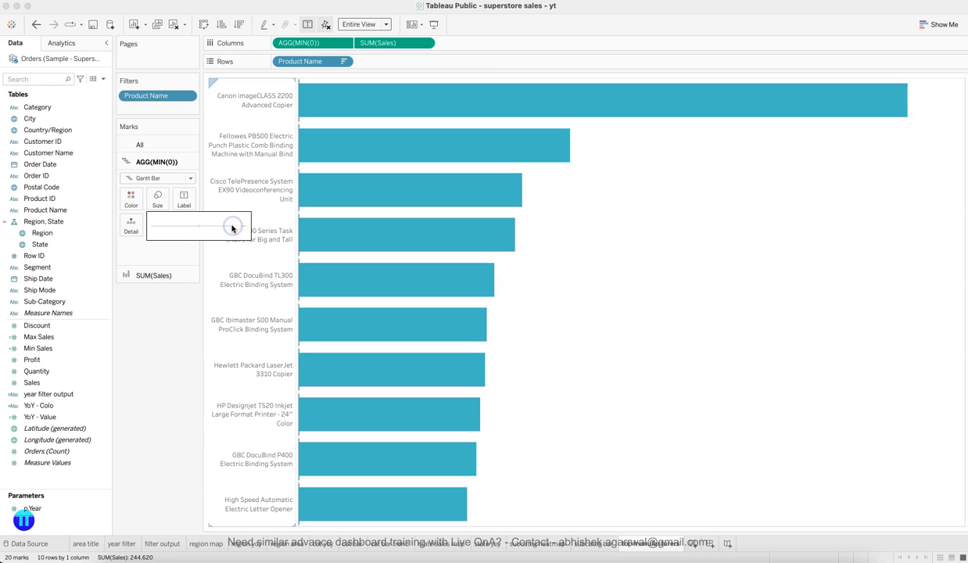
click(157, 392)
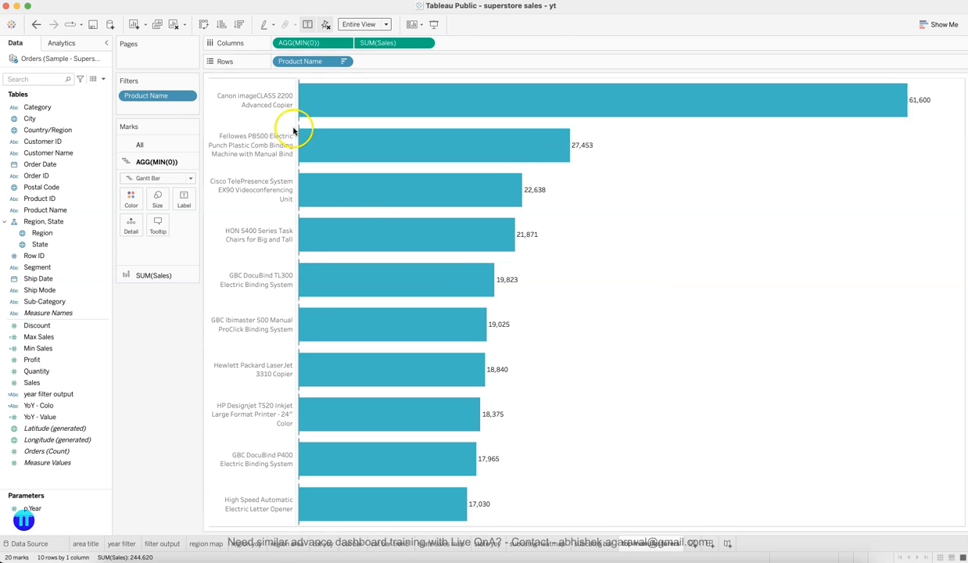
Set the sheet's Row Divider and Column Divider pane borders to None in the border formatting.
right_click(588, 269)
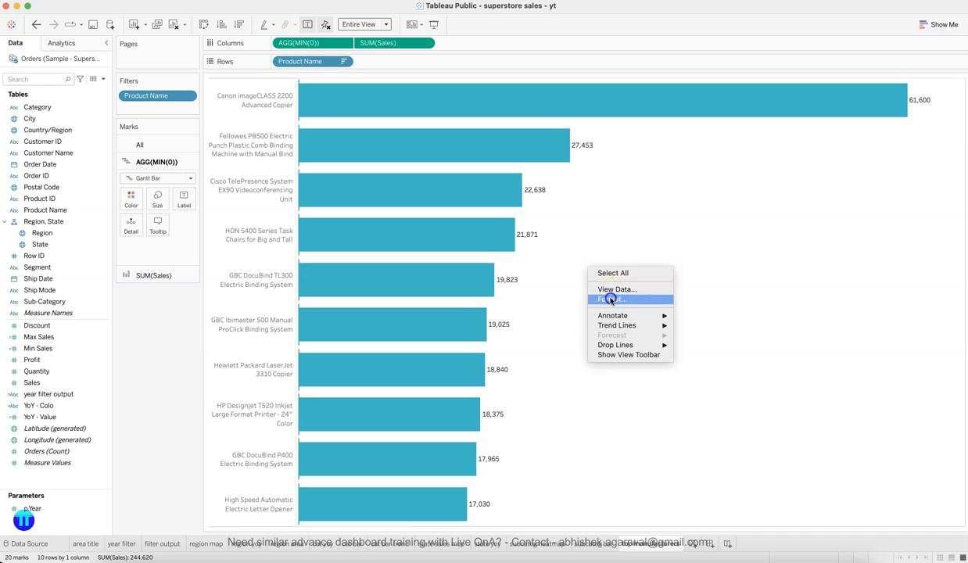
click(616, 298)
click(53, 61)
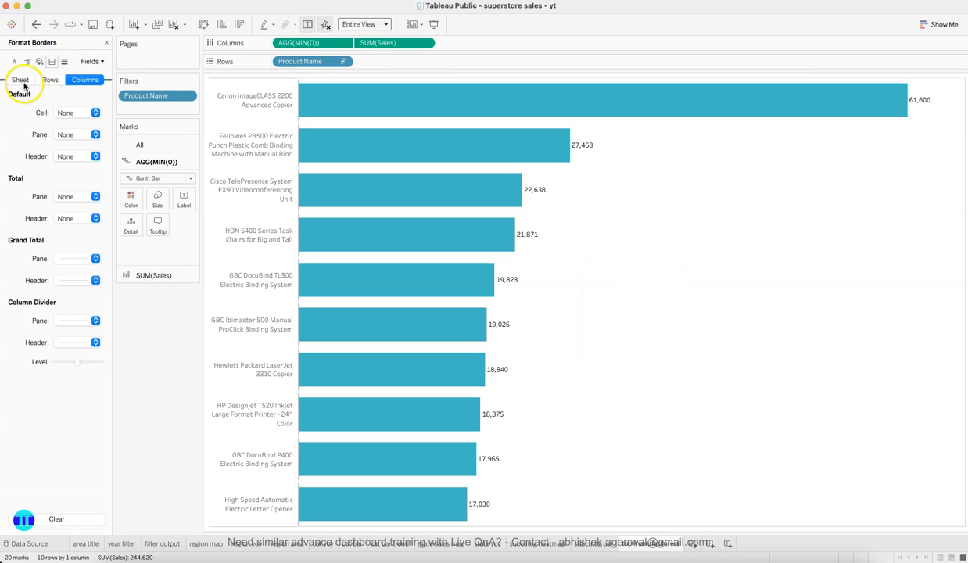
click(20, 79)
click(75, 321)
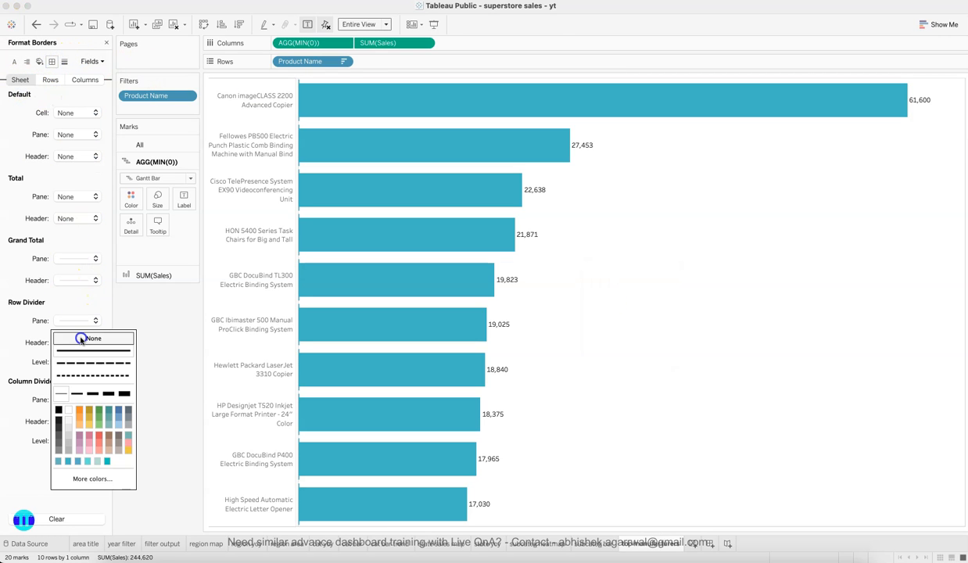
click(78, 336)
click(62, 399)
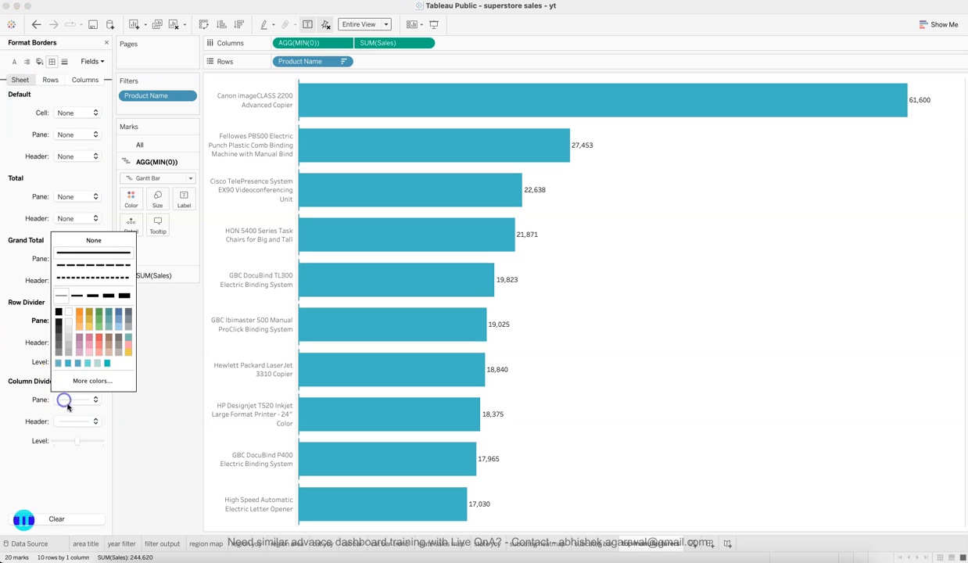
click(93, 239)
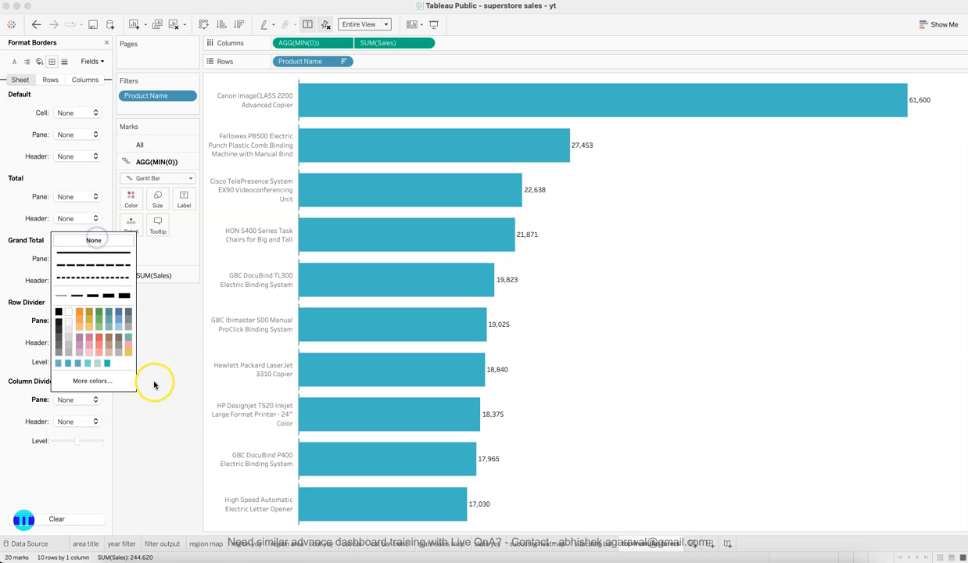
click(107, 43)
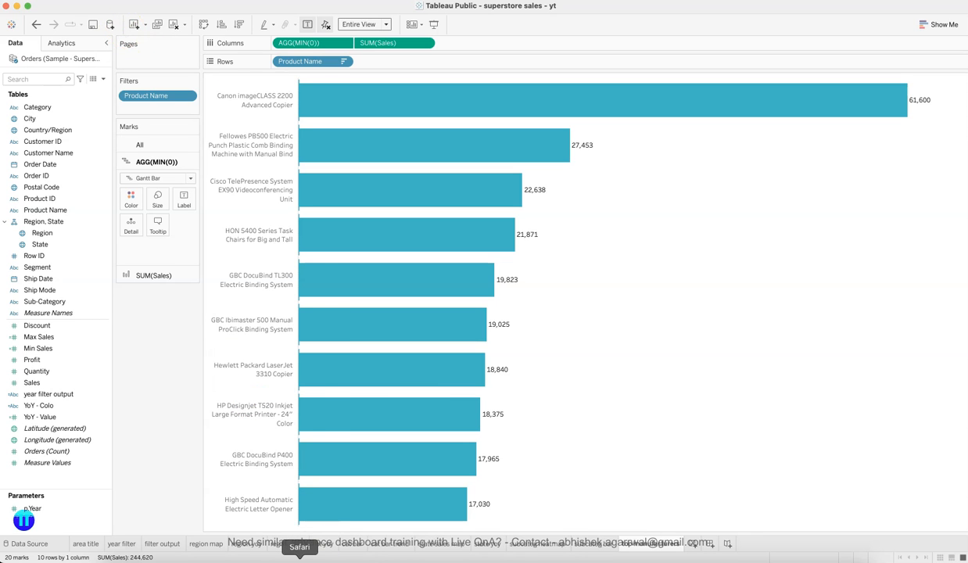
Switch to Safari to examine the reference dashboard's overall layout from header to lower charts, and return to Tableau Public.
click(299, 557)
scroll(881, 358, up, 1)
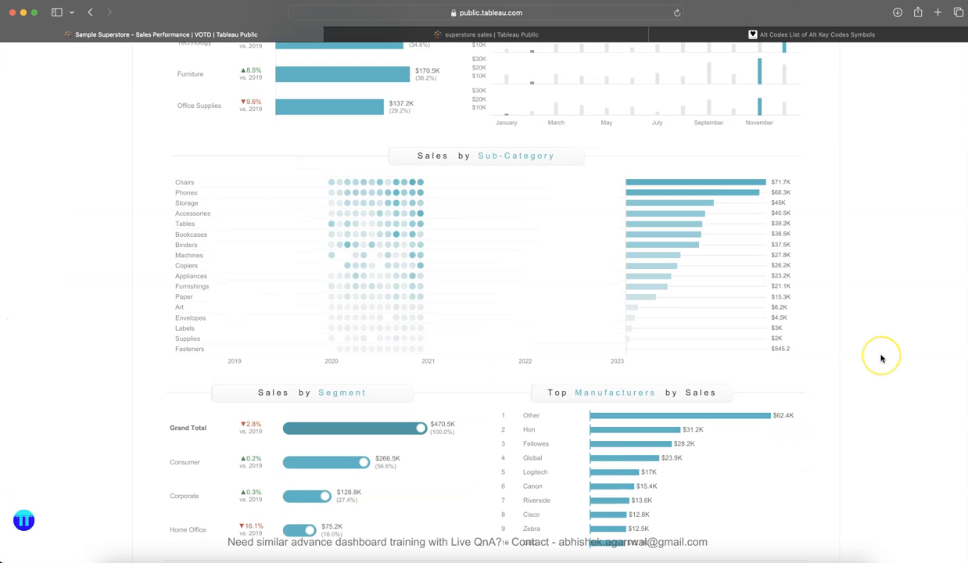
scroll(882, 359, up, 10)
scroll(881, 358, down, 2)
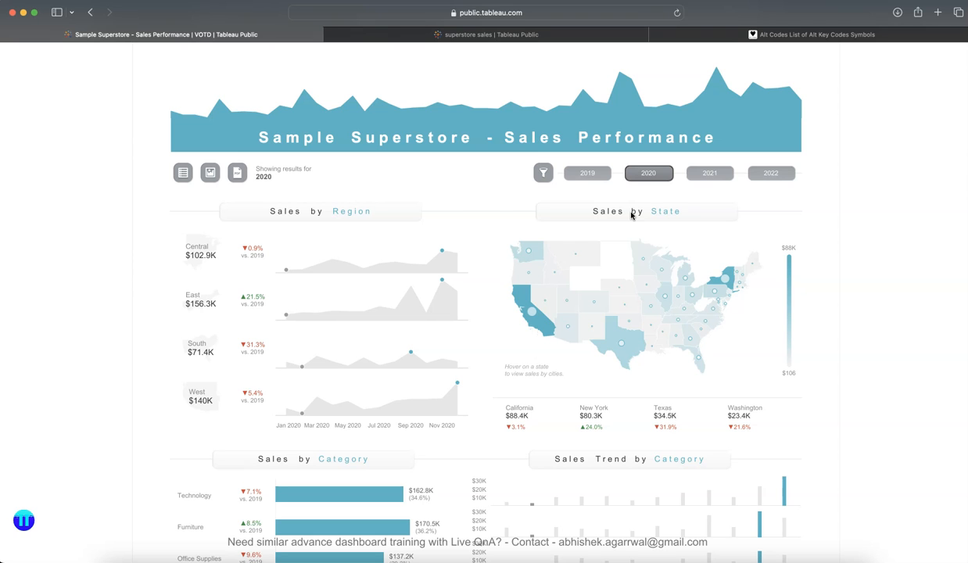
scroll(846, 332, up, 2)
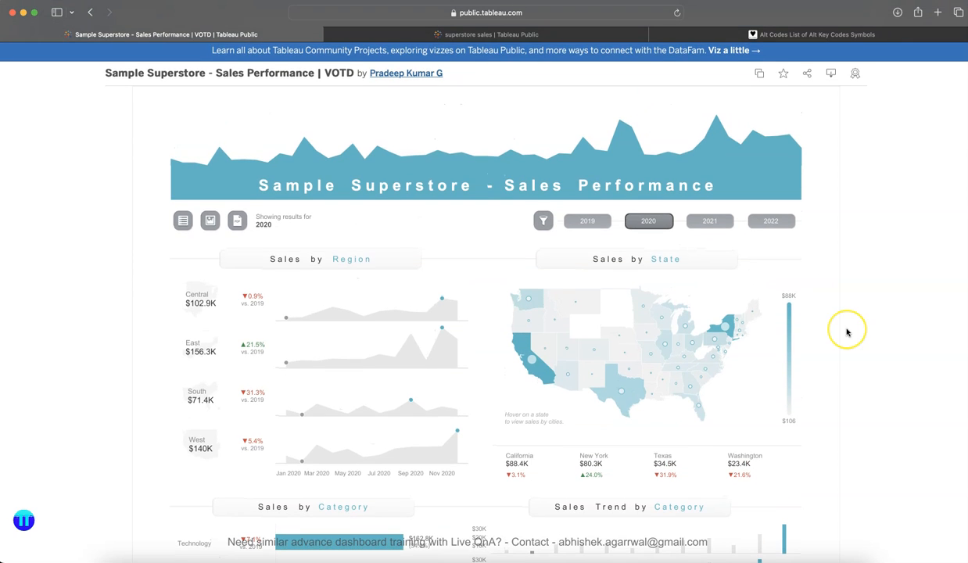
scroll(846, 332, down, 1)
scroll(846, 332, up, 1)
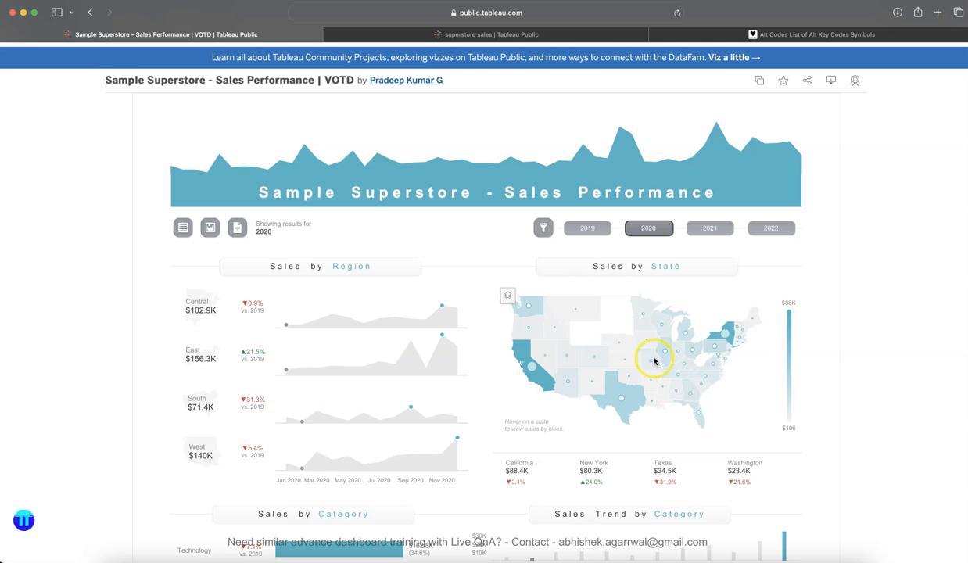
scroll(674, 376, down, 5)
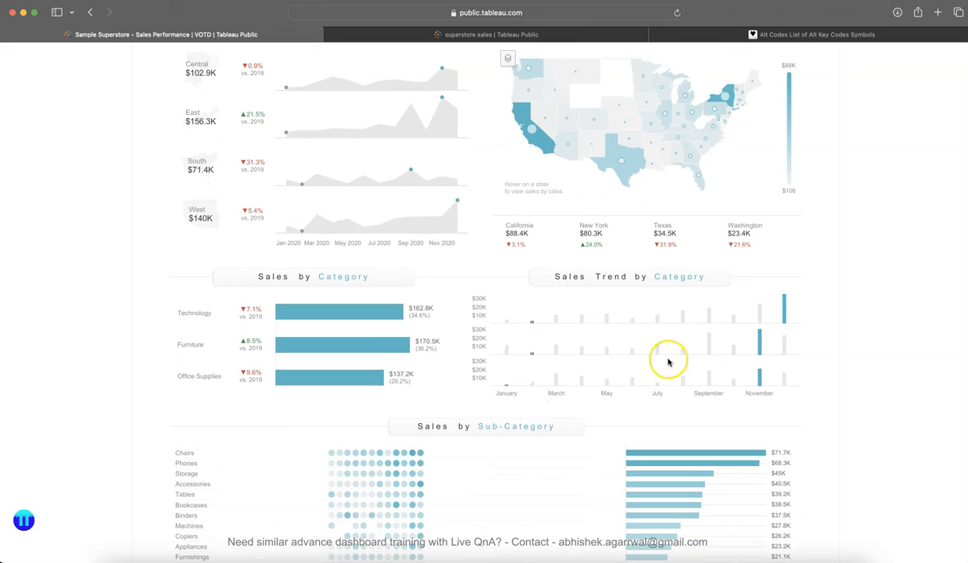
scroll(523, 489, down, 3)
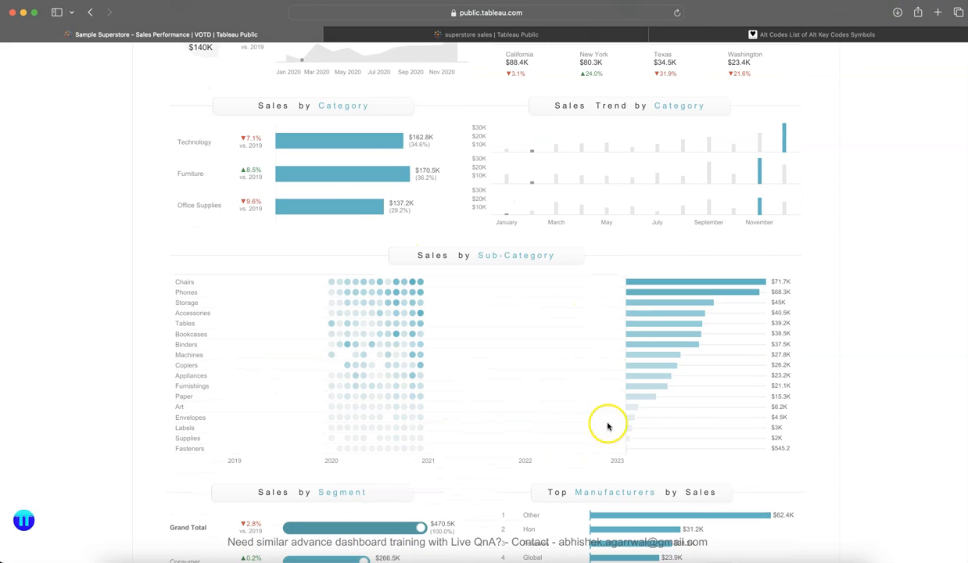
scroll(866, 317, up, 10)
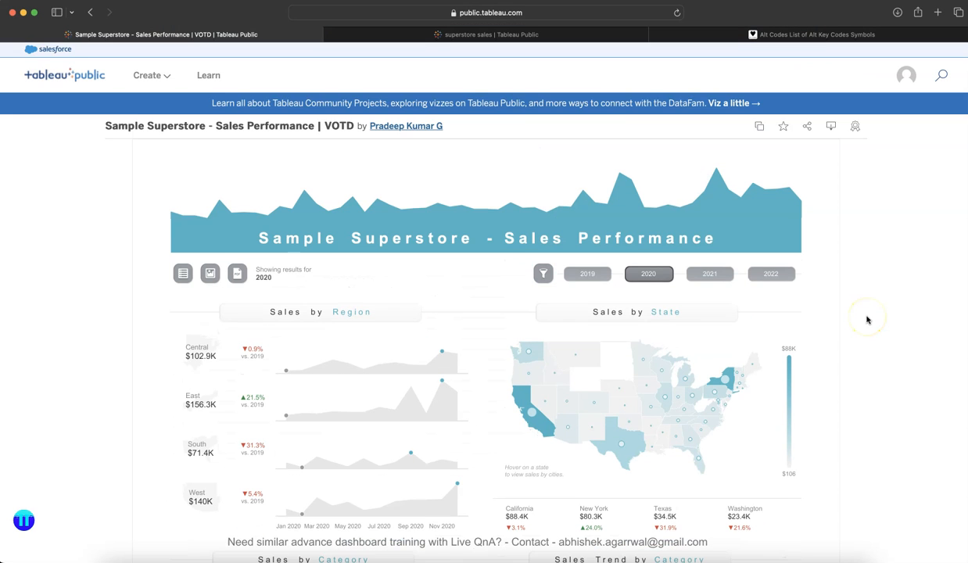
scroll(865, 338, down, 1)
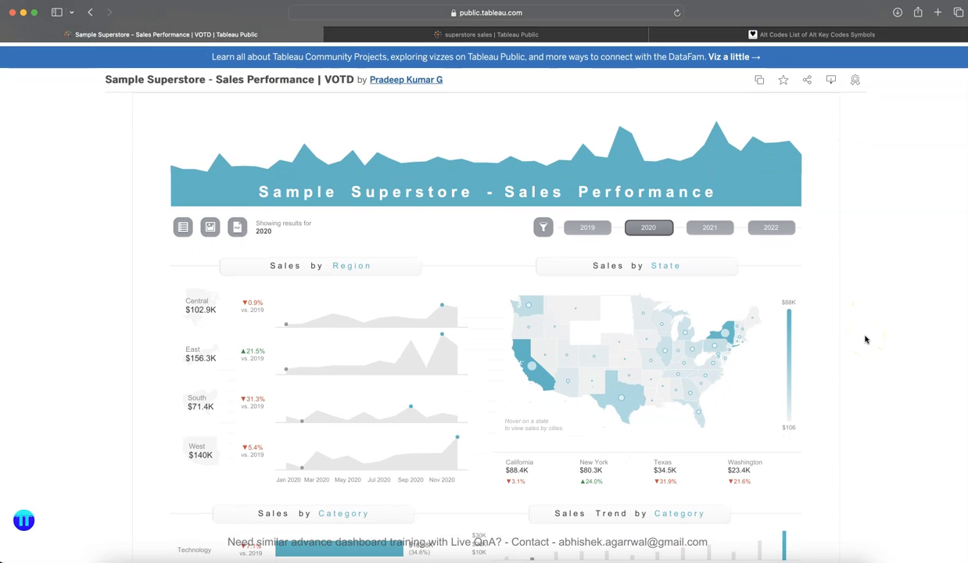
scroll(866, 338, up, 2)
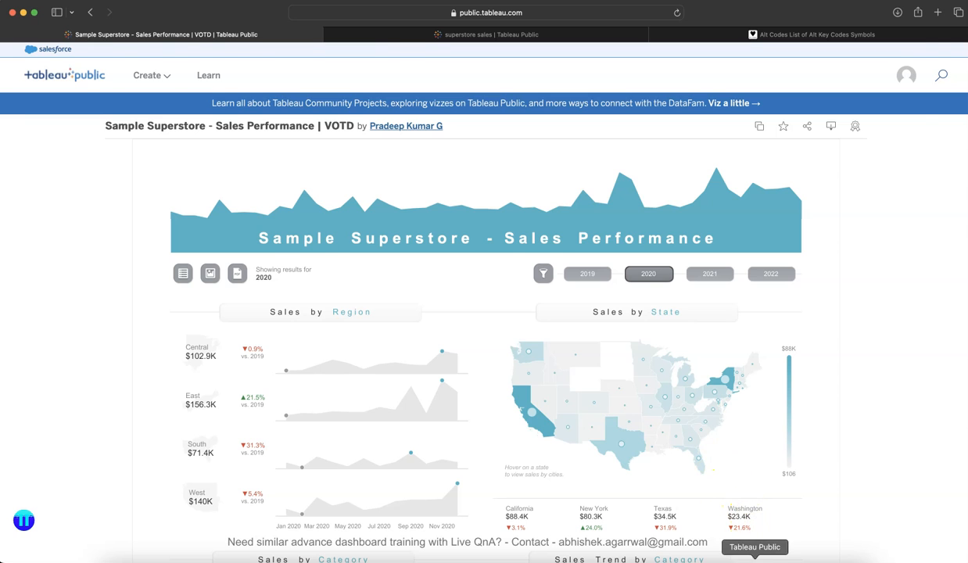
click(754, 557)
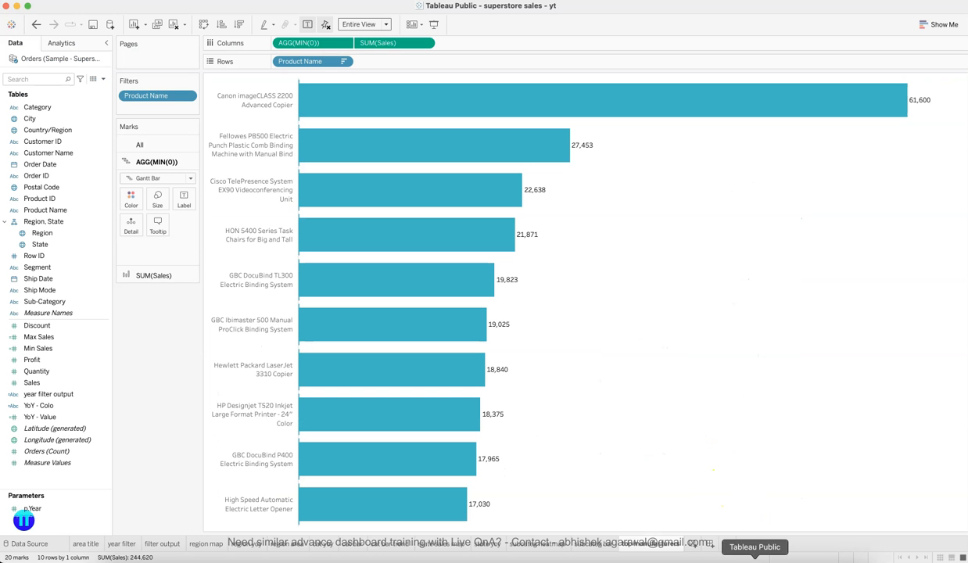
Create a new dashboard and set its minimum and maximum size to 1300 px wide by 1500 px high.
click(709, 545)
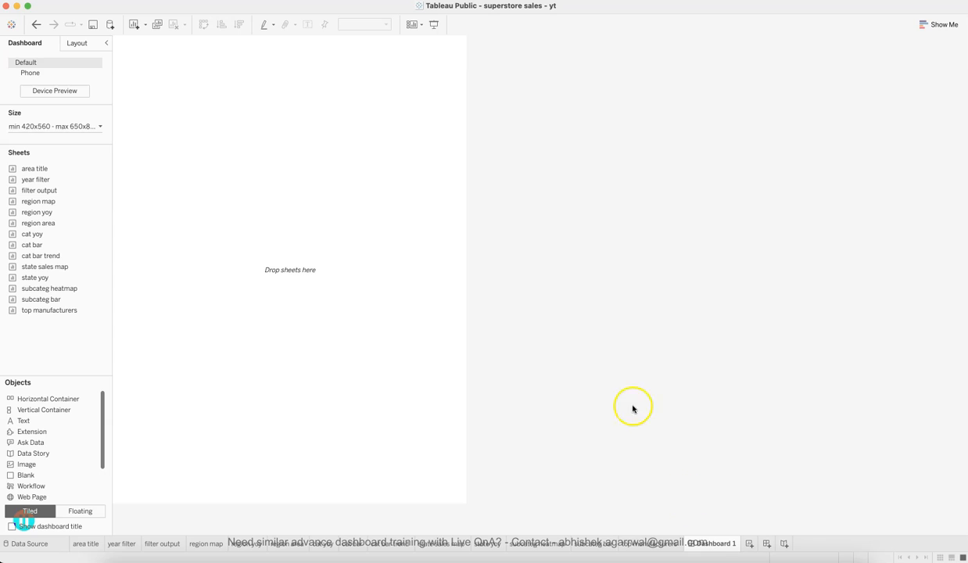
click(99, 127)
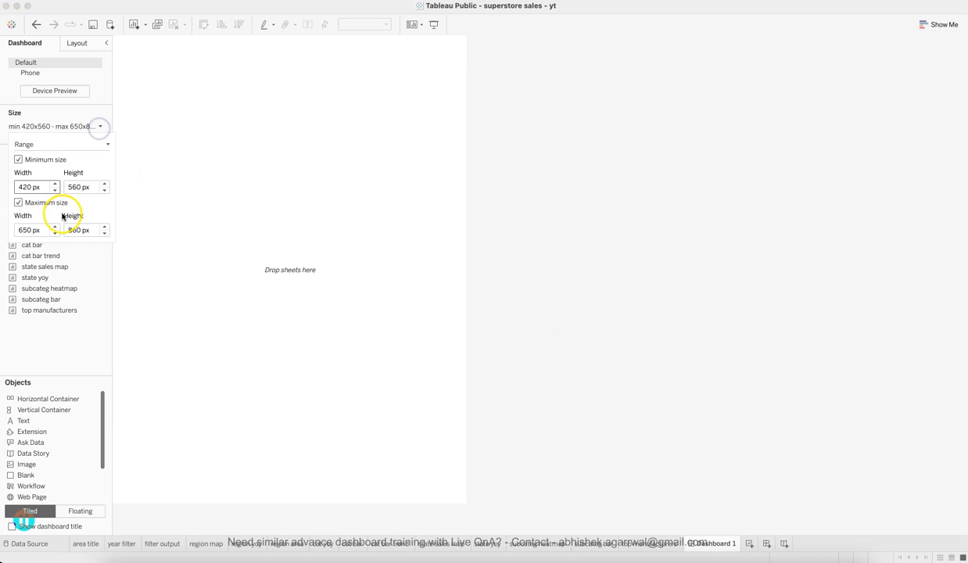
click(31, 187)
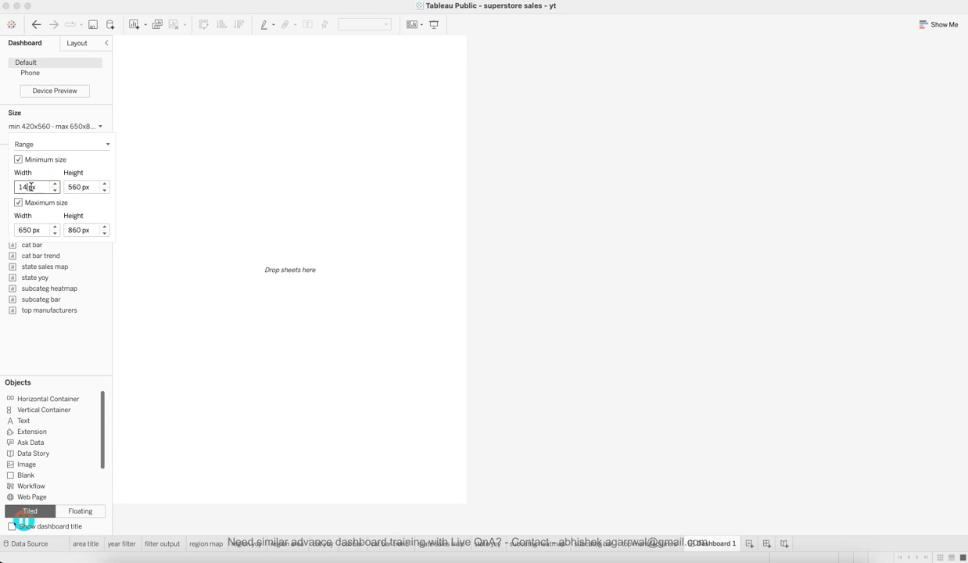
text(1300)
key(Tab)
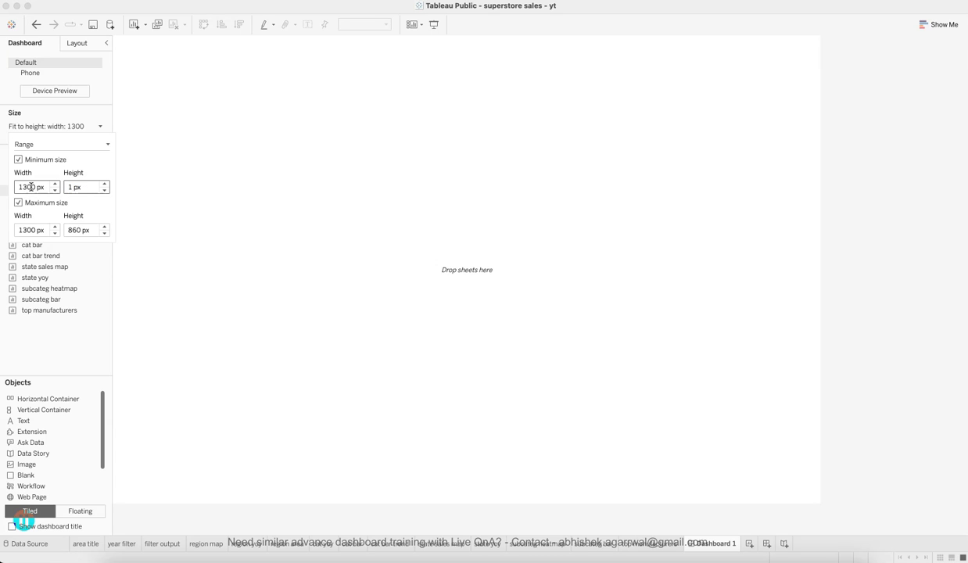
text(1500)
key(Return)
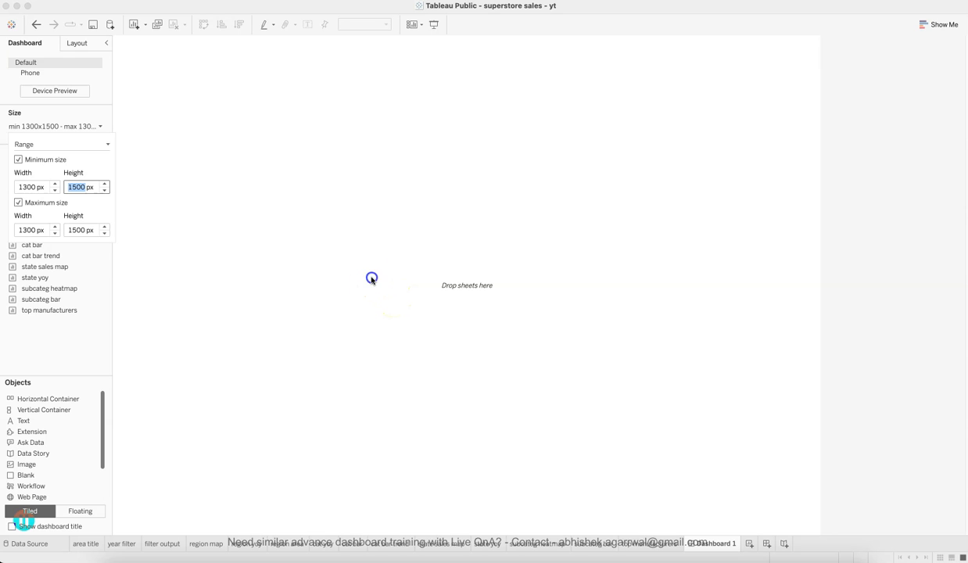
click(372, 279)
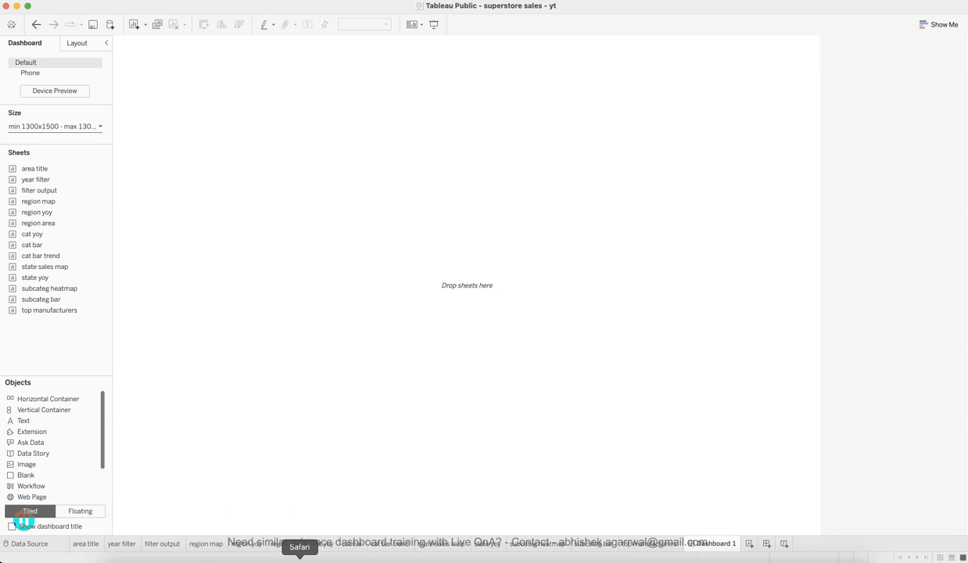
Switch to Safari to examine the reference dashboard's title area and the arrangement of its sections.
click(299, 557)
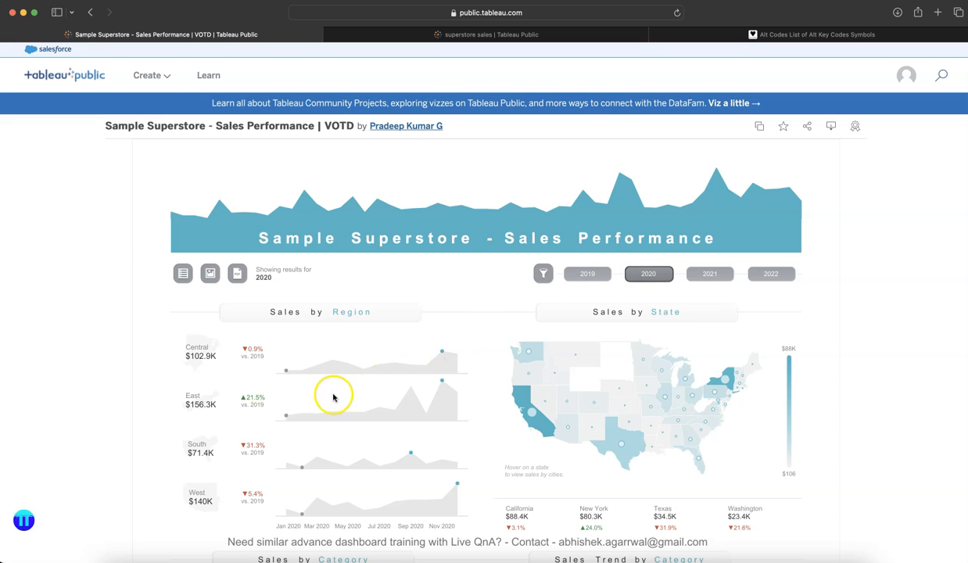
scroll(728, 387, down, 5)
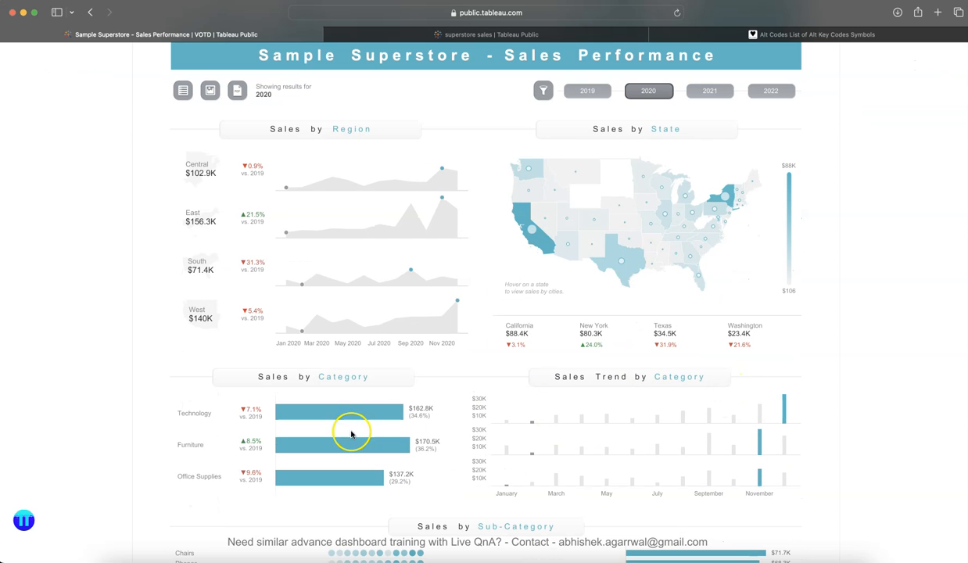
scroll(713, 400, up, 5)
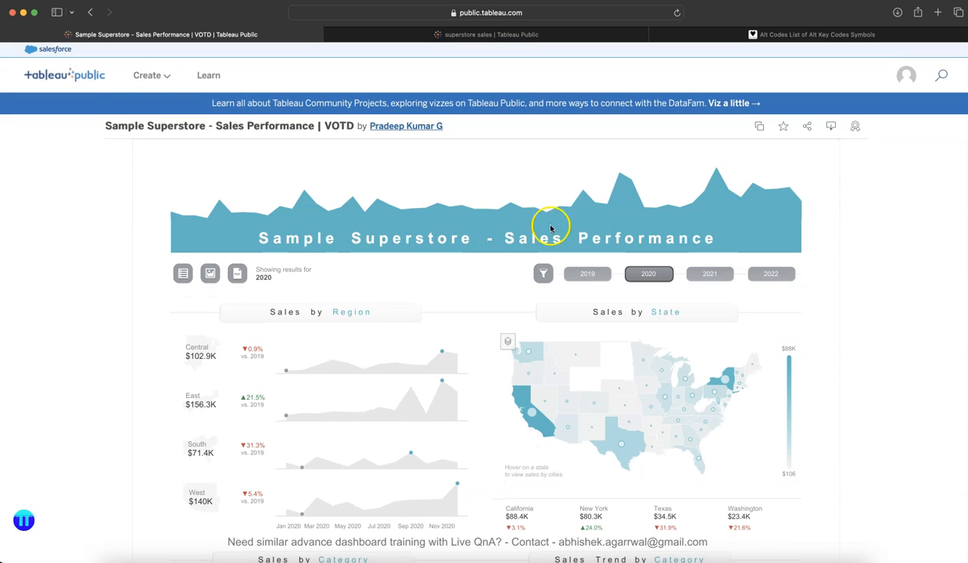
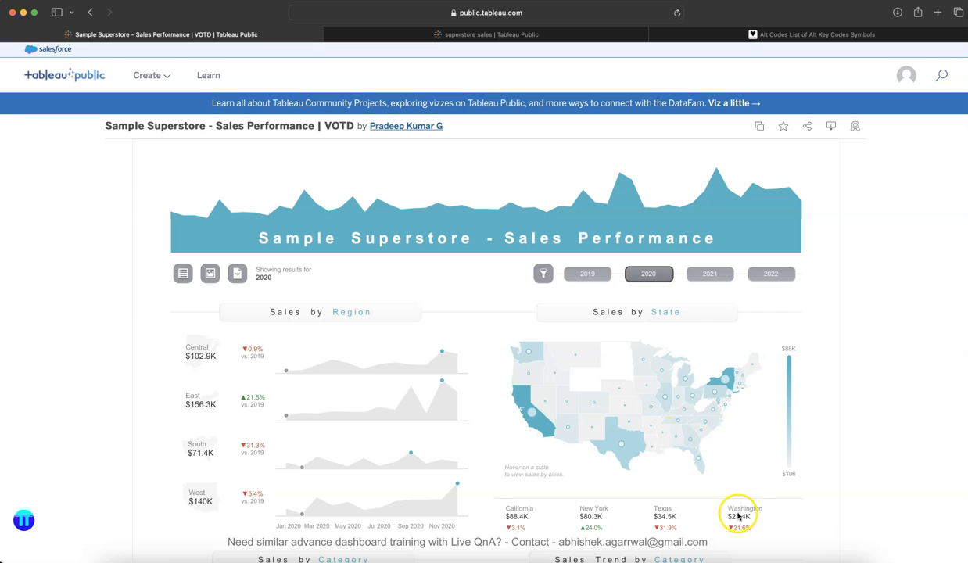
Return to Tableau Public, fill the empty dashboard with a layout container and place a Blank object inside it.
click(755, 559)
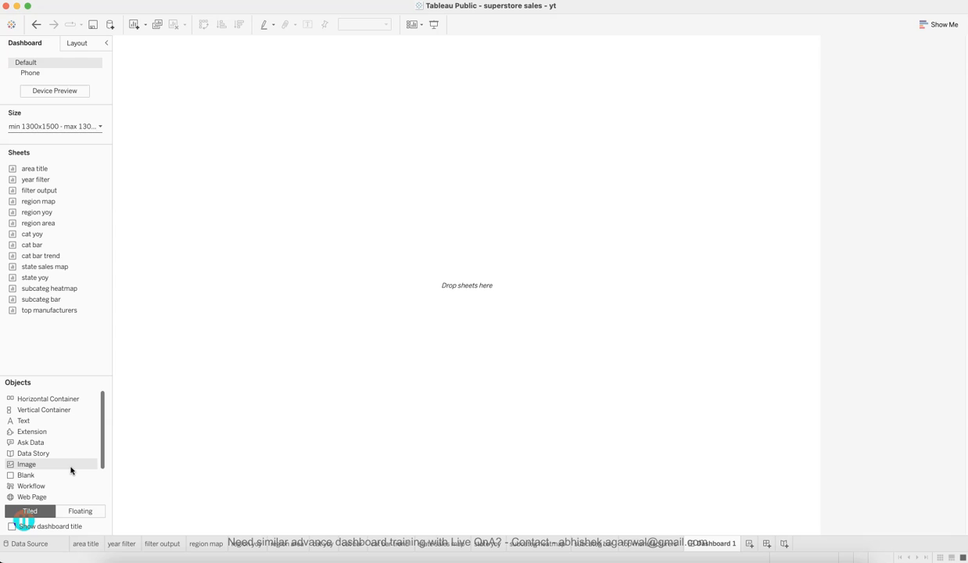
drag(70, 399, 394, 208)
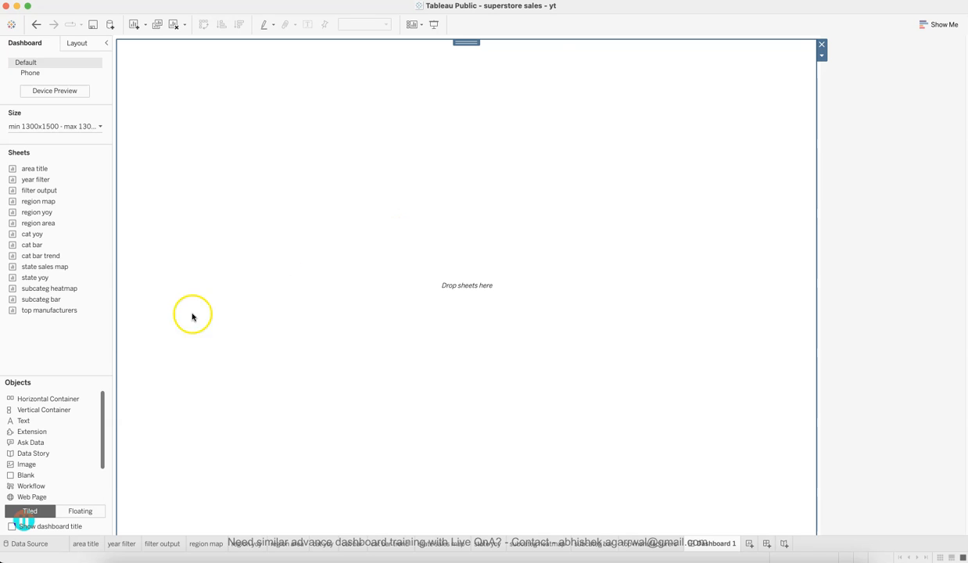
drag(39, 473, 241, 383)
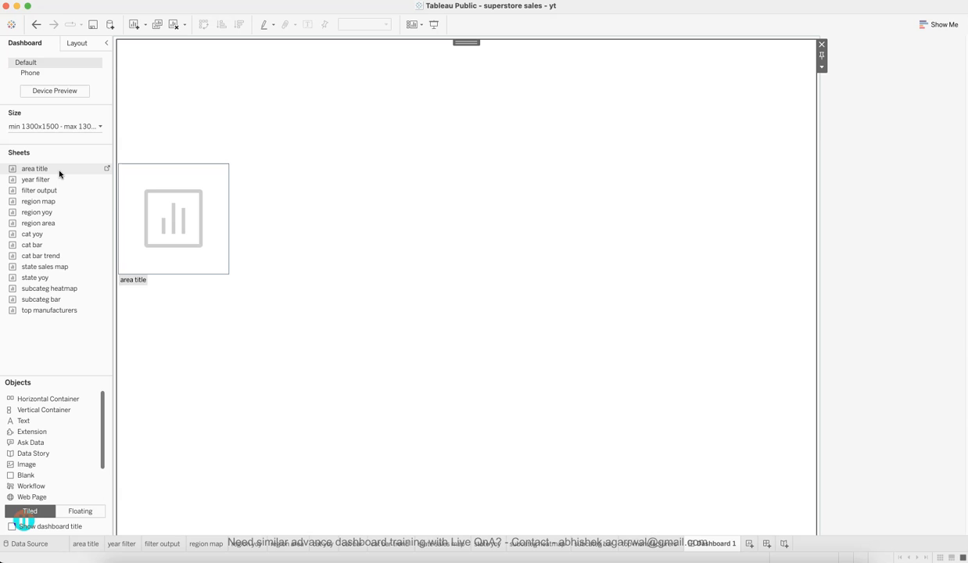
Add the area title sheet above the blank object at full dashboard width and hide the sheet's title.
click(60, 172)
drag(59, 172, 227, 63)
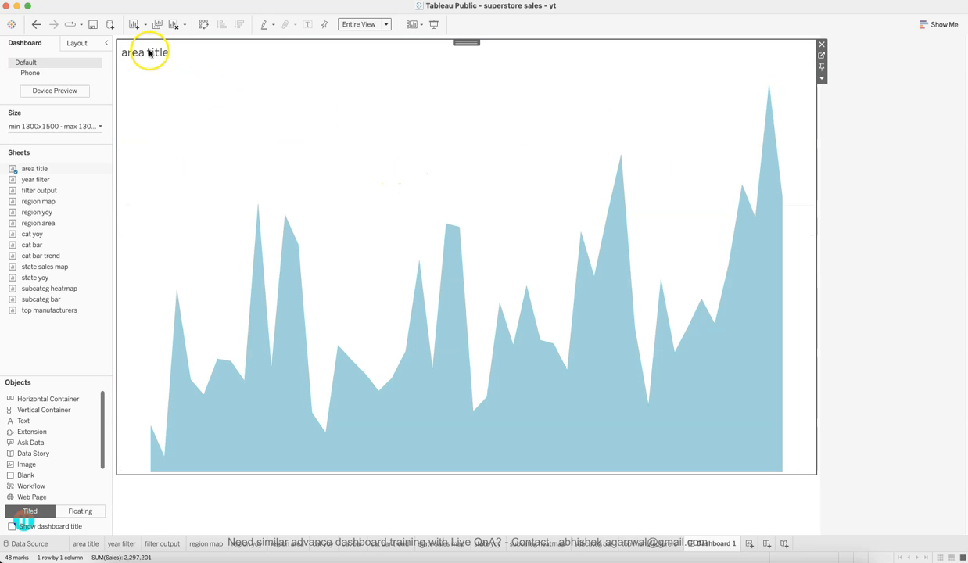
right_click(149, 53)
click(168, 77)
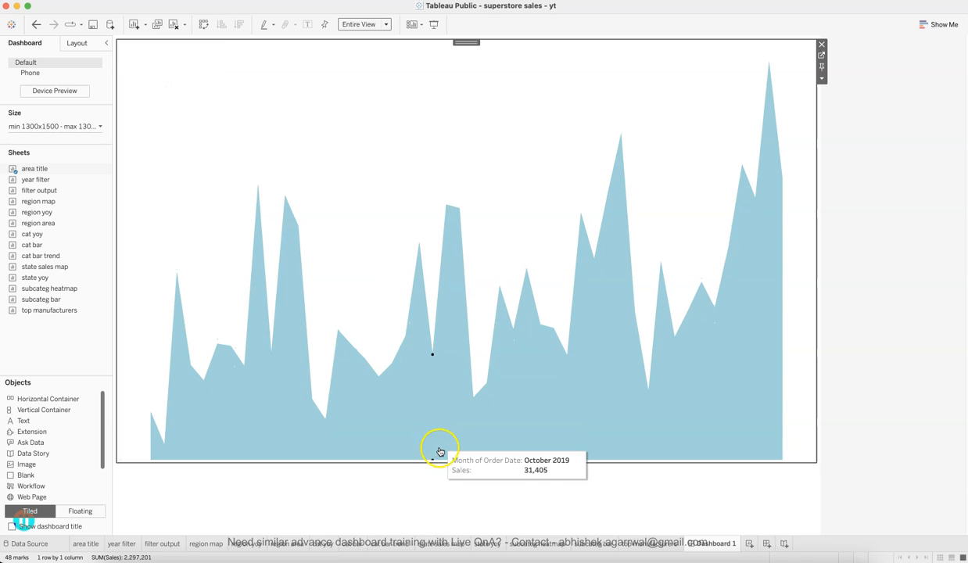
Reduce the area title chart's height to a thin banner along the dashboard's upper edge.
drag(442, 461, 488, 117)
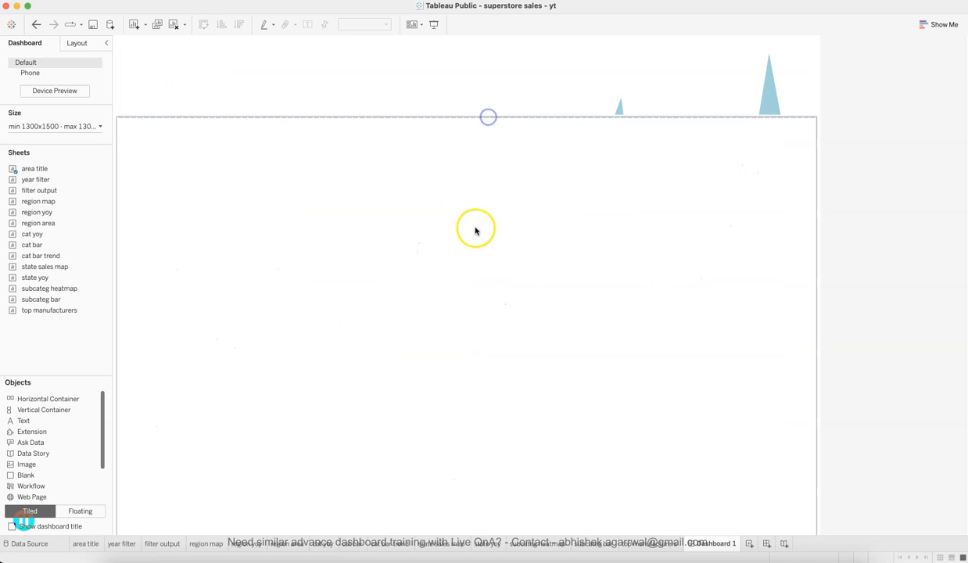
click(475, 231)
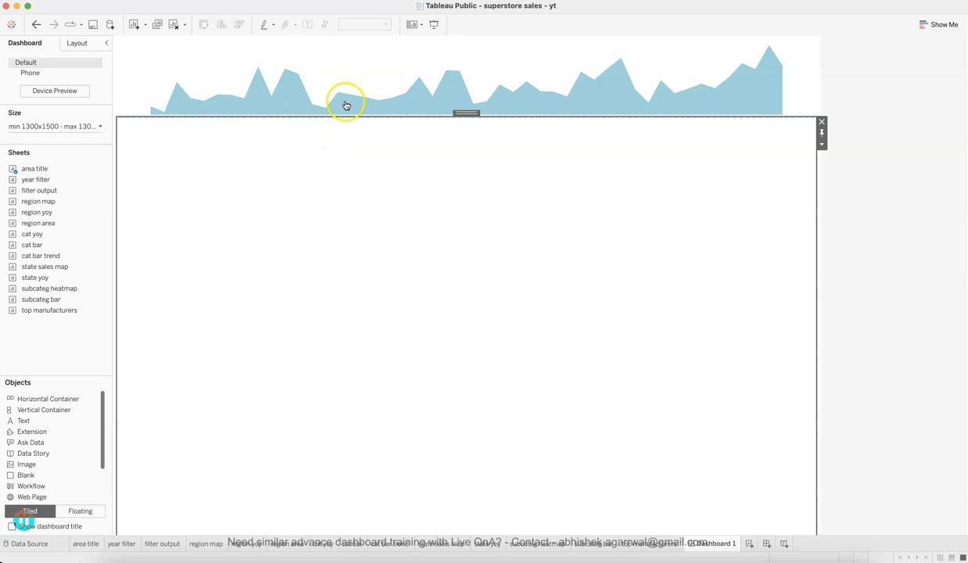
drag(387, 114, 400, 96)
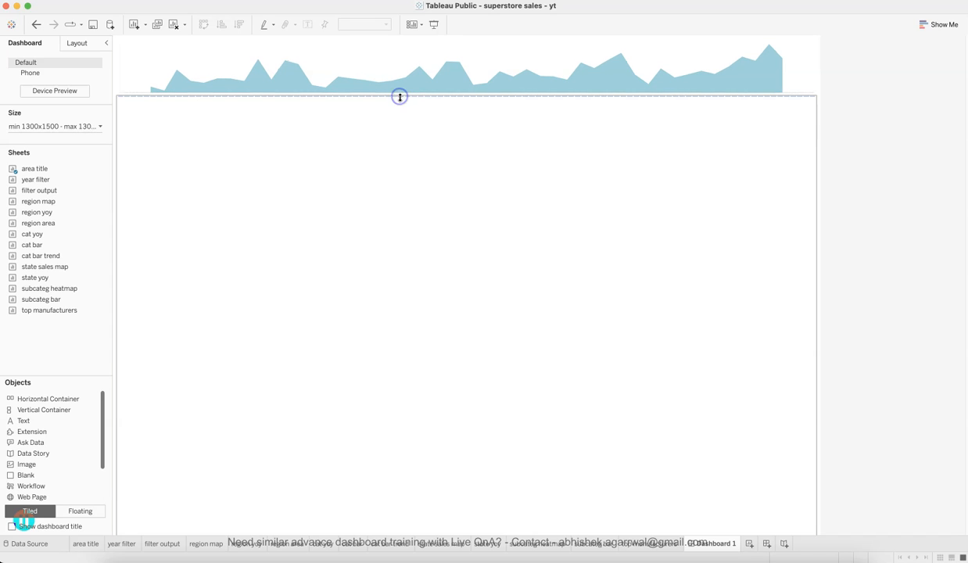
click(412, 152)
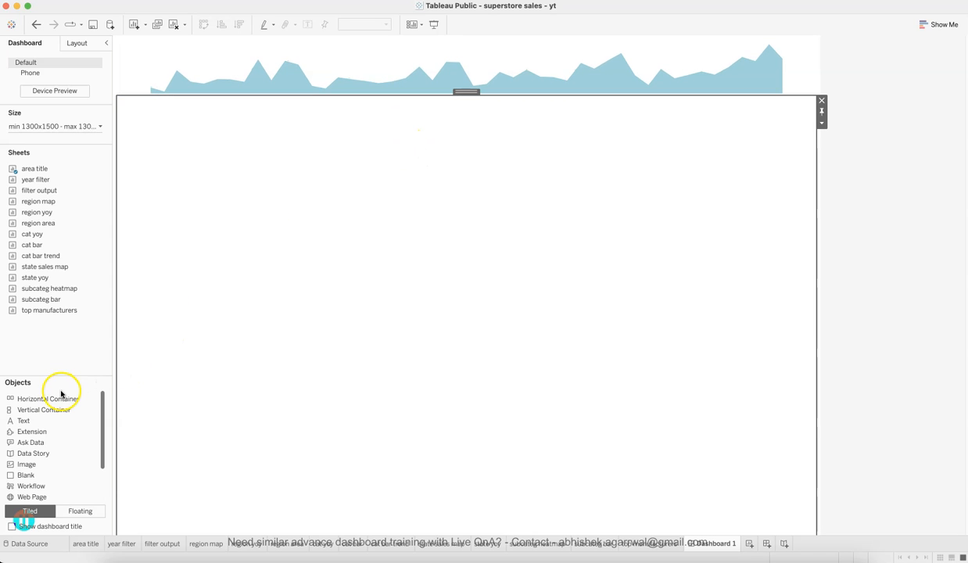
Add a text object beneath the area chart reading "Sample Superstore - Sales Performance", checking the wording on the reference dashboard in Safari.
drag(19, 423, 344, 120)
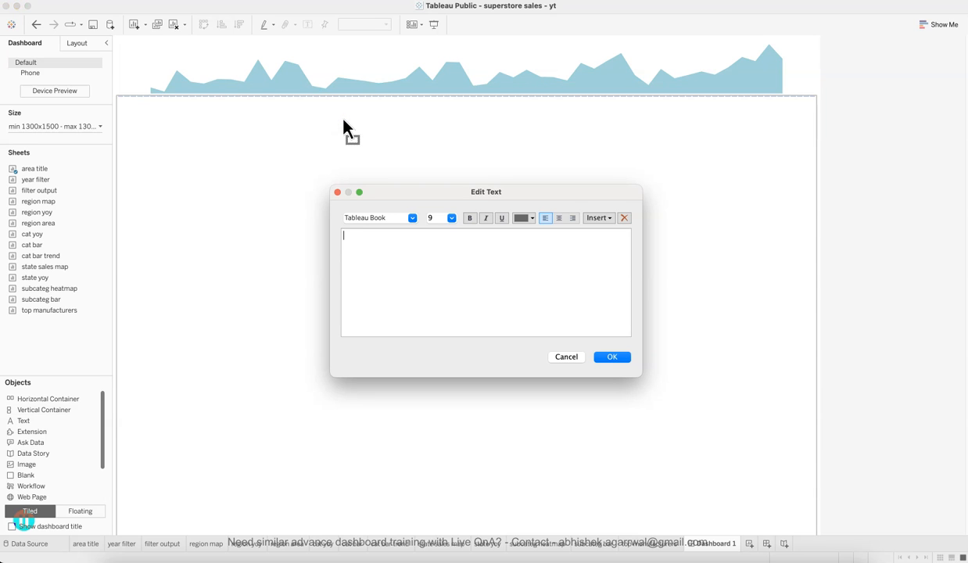
click(290, 555)
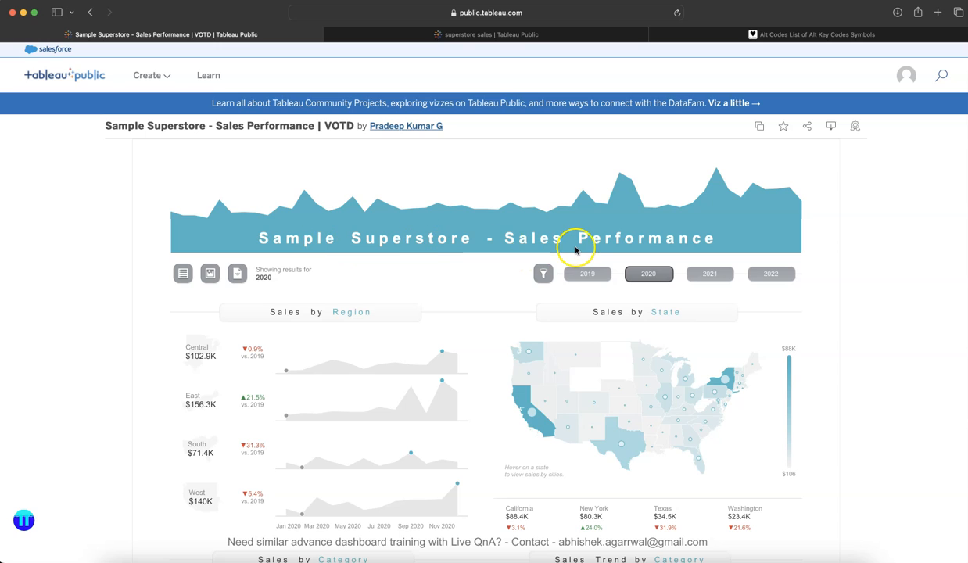
key(super+Tab)
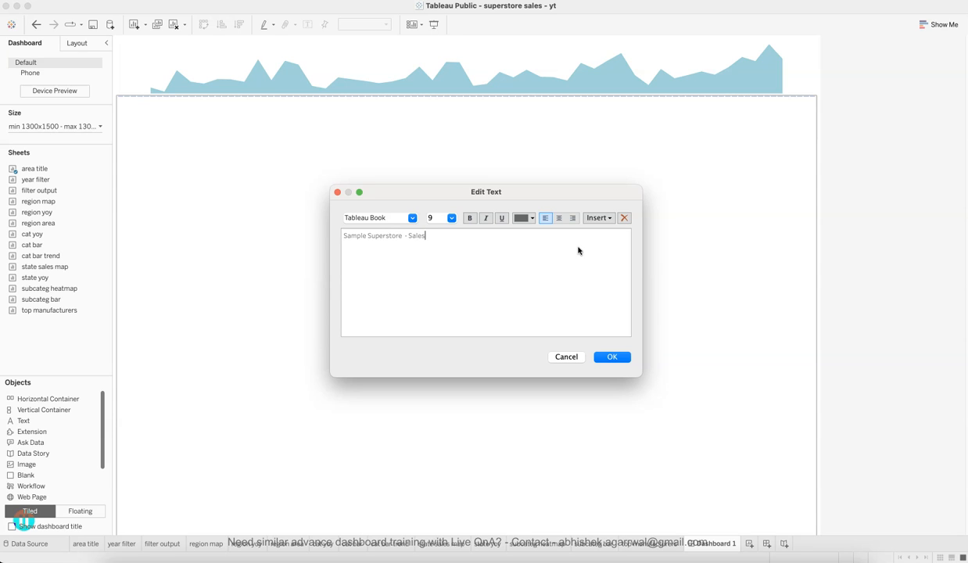
key(super+a)
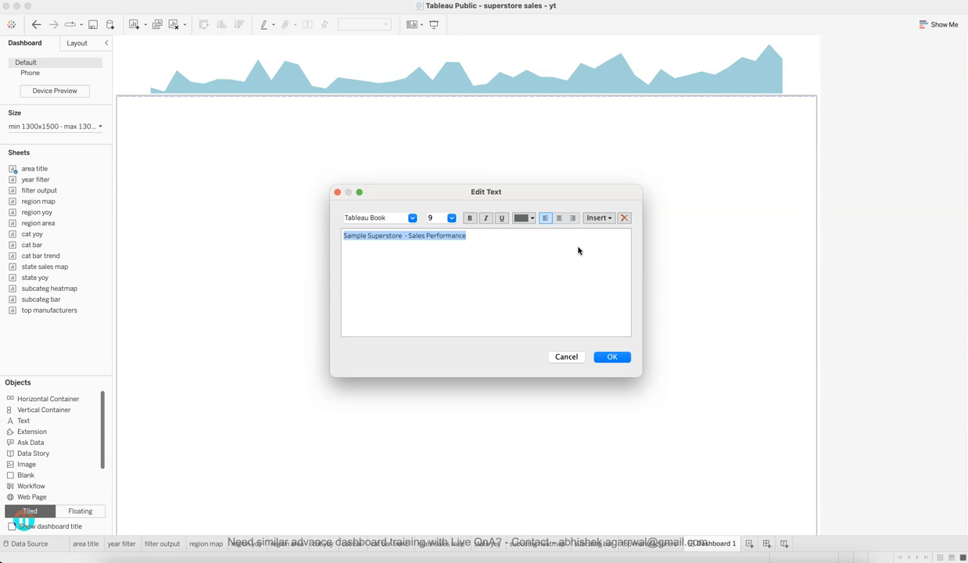
Insert a space between all letters of the title text so "Sample Superstore - Sales Performance" appears widely spaced.
click(579, 251)
key(Right)
key(space)
key(Right)
key(space)
key(Right)
key(space)
key(Right)
key(space)
key(Right)
key(space)
key(Right)
key(space)
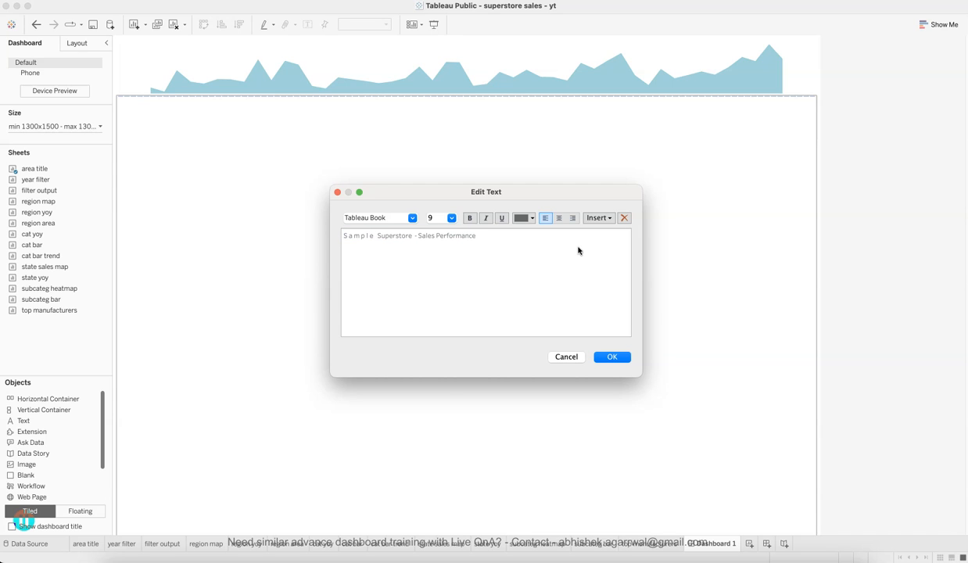
key(Right)
key(space)
key(Right)
key(space)
key(Right)
key(space)
key(Right)
key(space)
key(Right)
key(space)
key(Right)
key(space)
key(Right)
key(space)
key(Right)
key(space)
key(Right)
key(space)
key(Right)
key(Right)
click(495, 258)
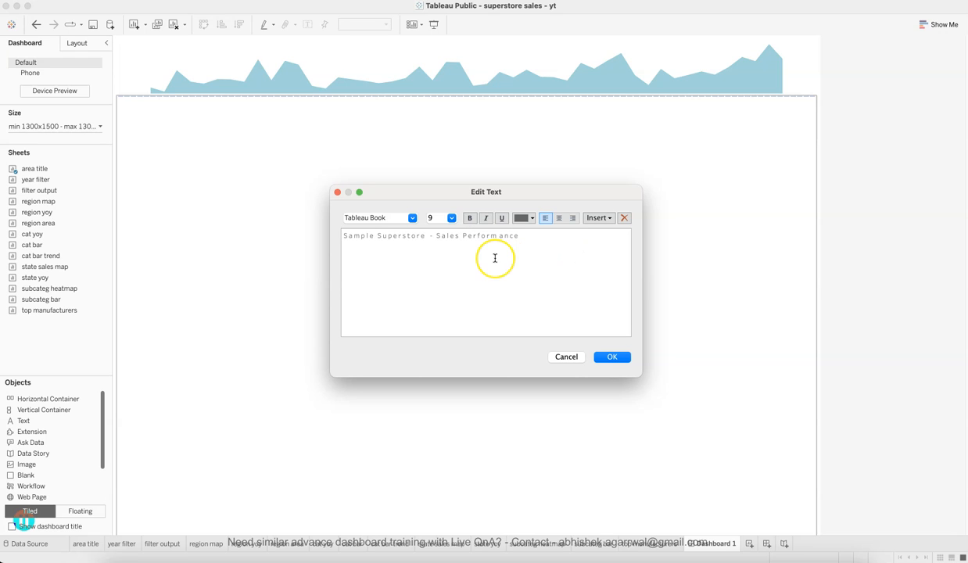
Format the whole title text as white Tableau Semibold at size 26 and apply it to the dashboard.
key(super+a)
click(399, 217)
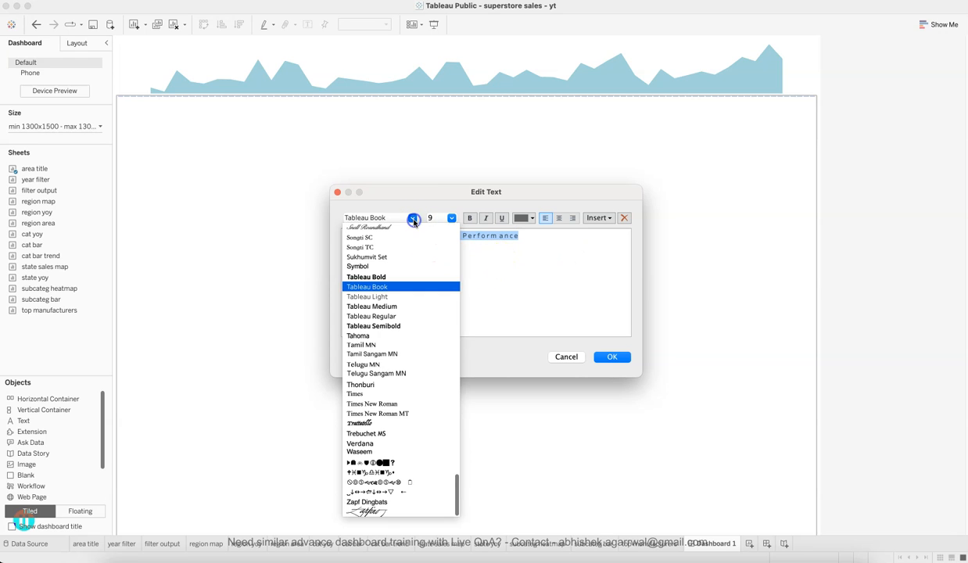
click(405, 326)
click(522, 219)
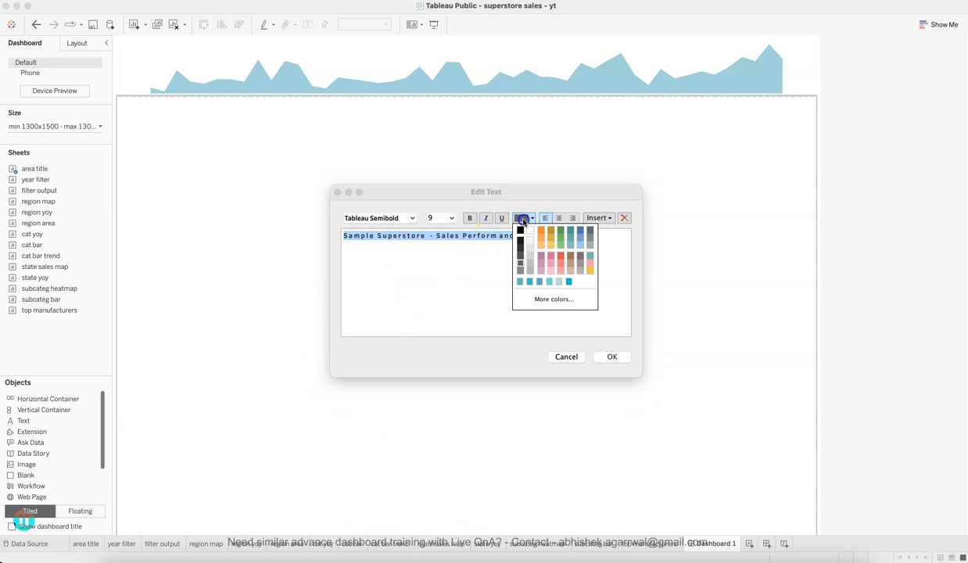
click(530, 233)
click(451, 219)
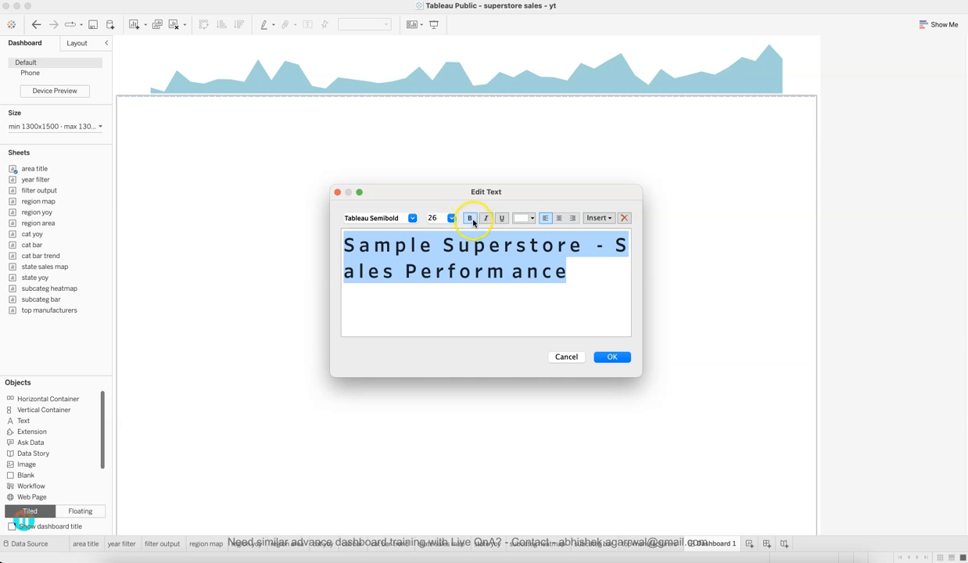
click(611, 357)
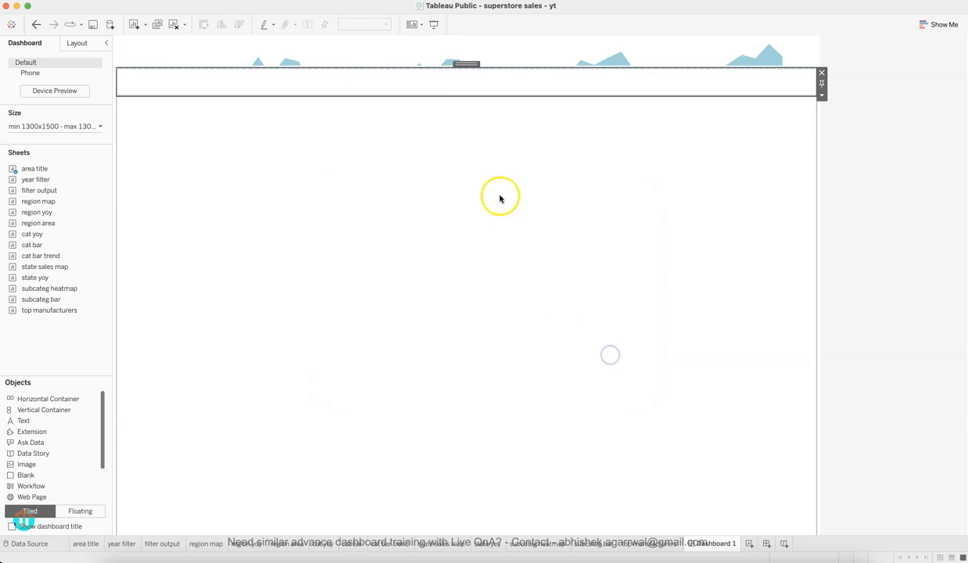
Extend the title text object's lower edge slightly downward and open its layout settings.
drag(449, 97, 454, 115)
click(439, 97)
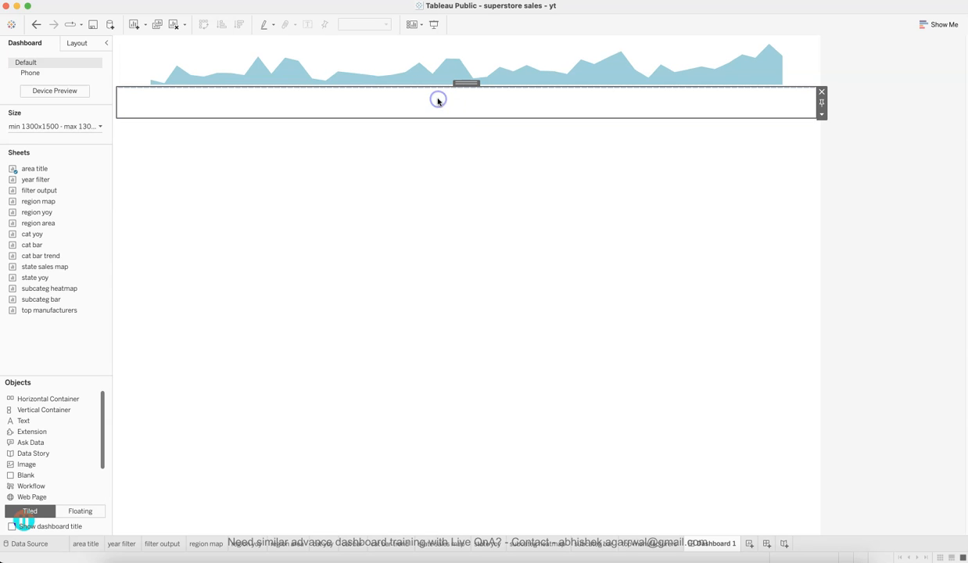
click(78, 43)
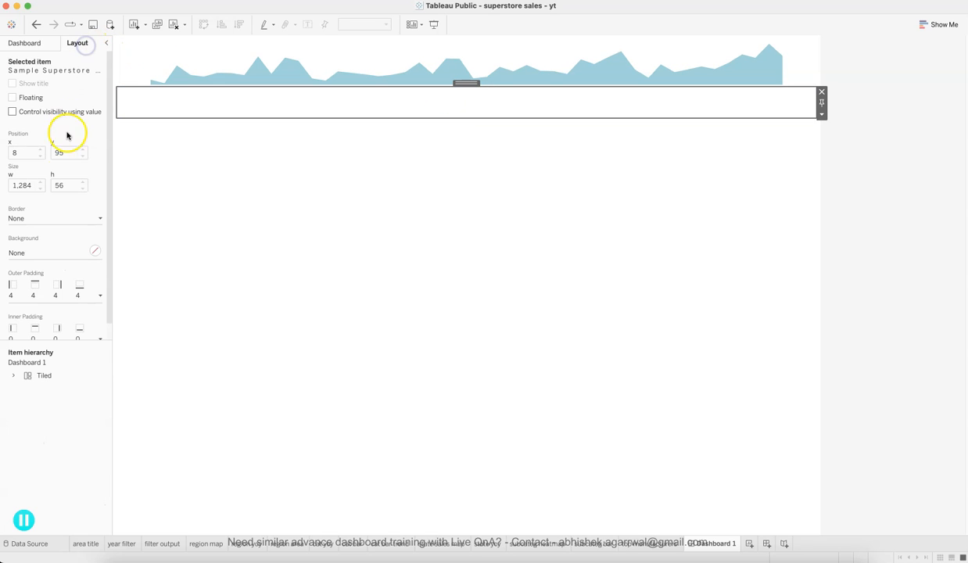
Try several of the custom blue and teal swatches as the title text's background colour.
click(91, 250)
click(19, 354)
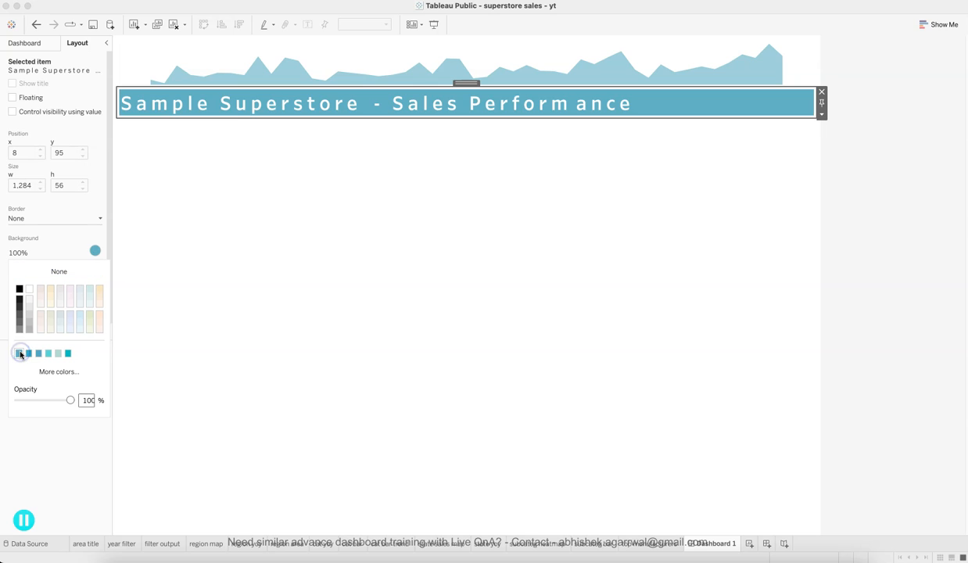
click(29, 354)
click(44, 354)
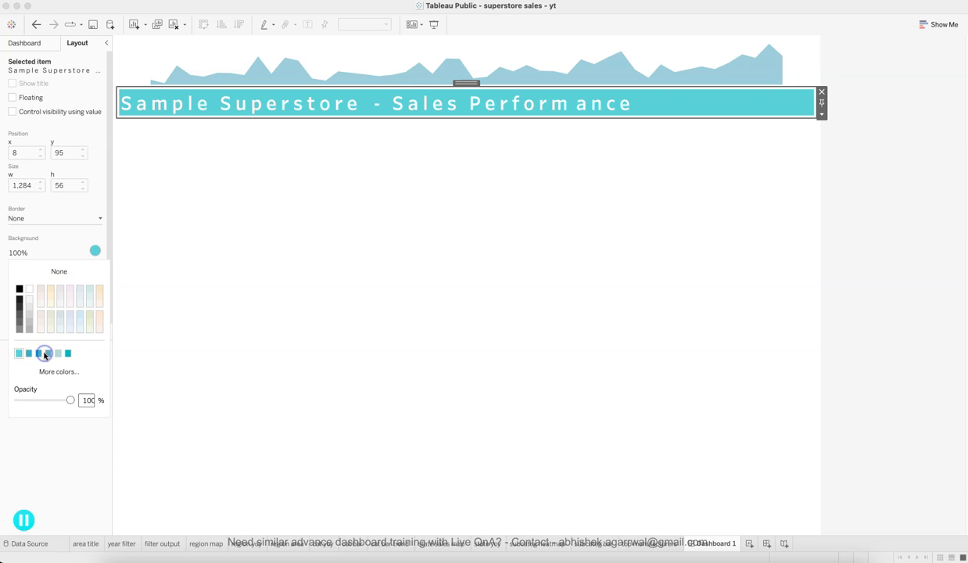
click(56, 355)
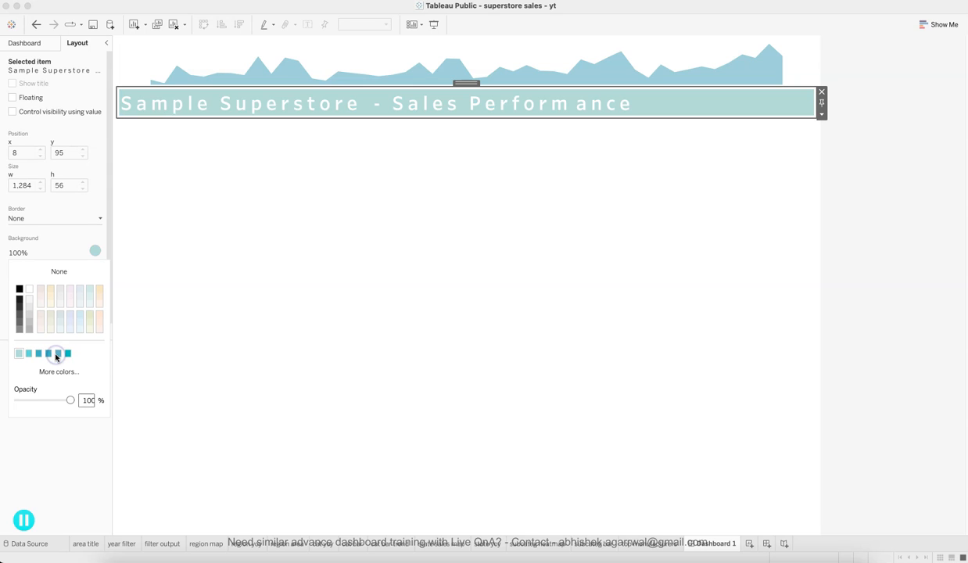
click(21, 355)
click(22, 357)
click(28, 355)
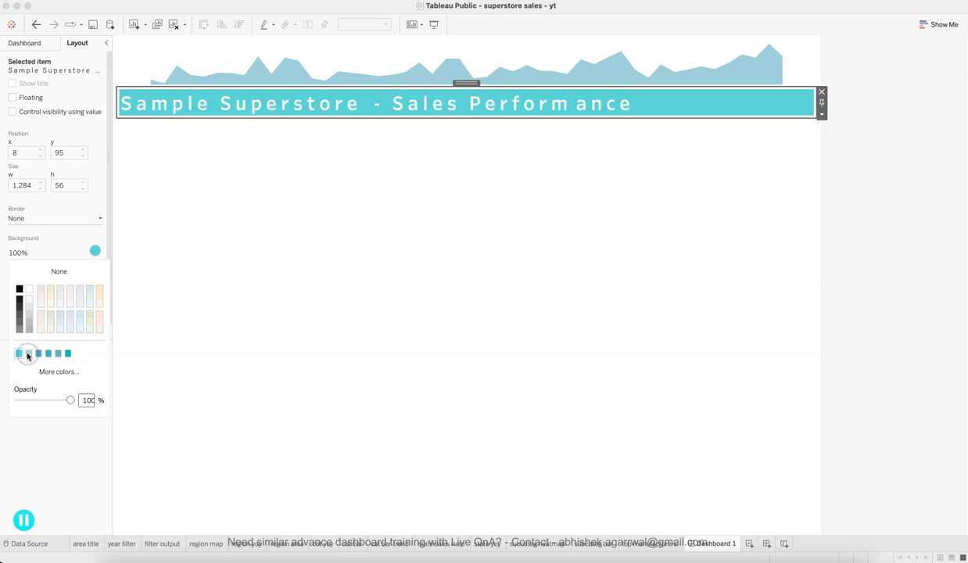
click(39, 355)
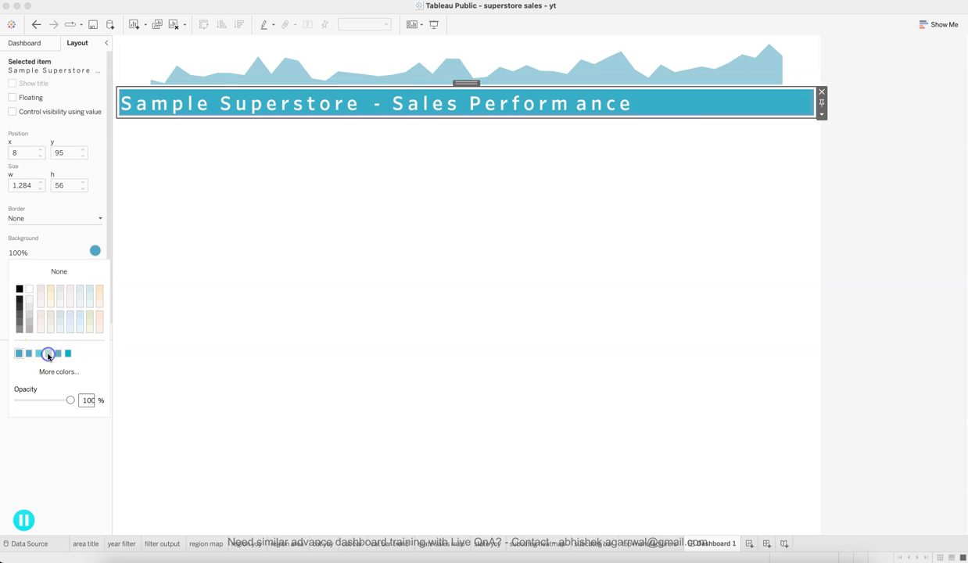
click(56, 355)
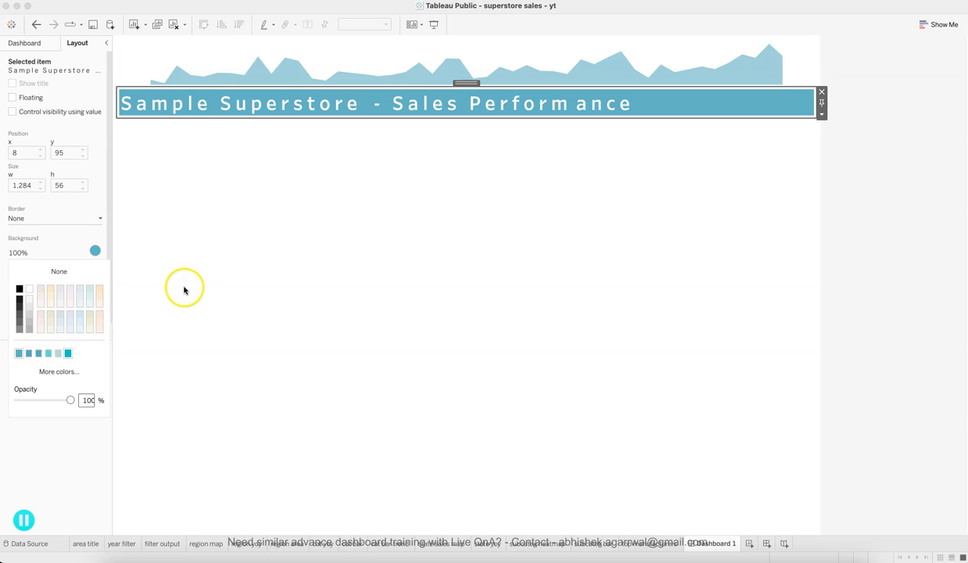
click(298, 266)
Set the title text's background to the area chart's light blue by sampling the colour directly from the chart.
click(496, 44)
click(432, 107)
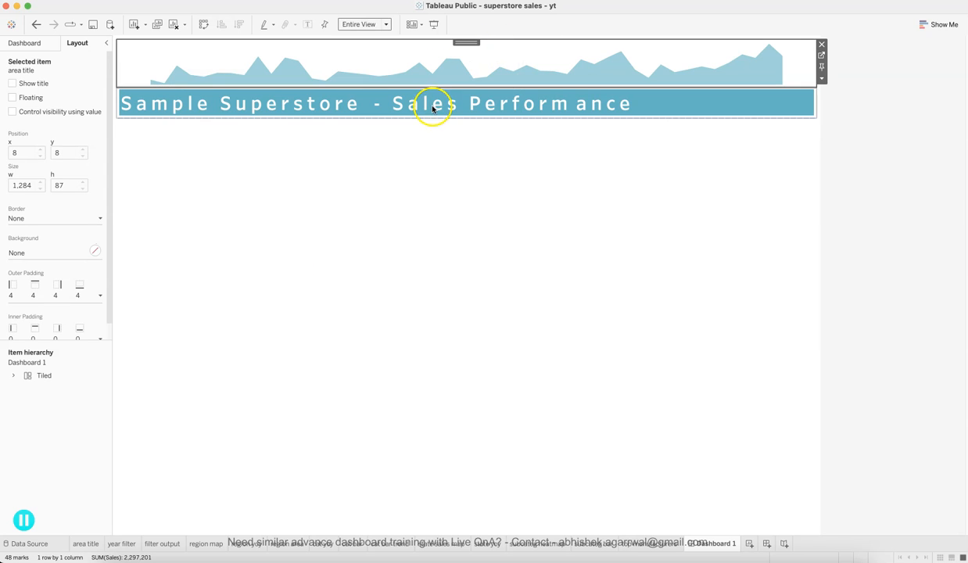
click(94, 250)
click(59, 372)
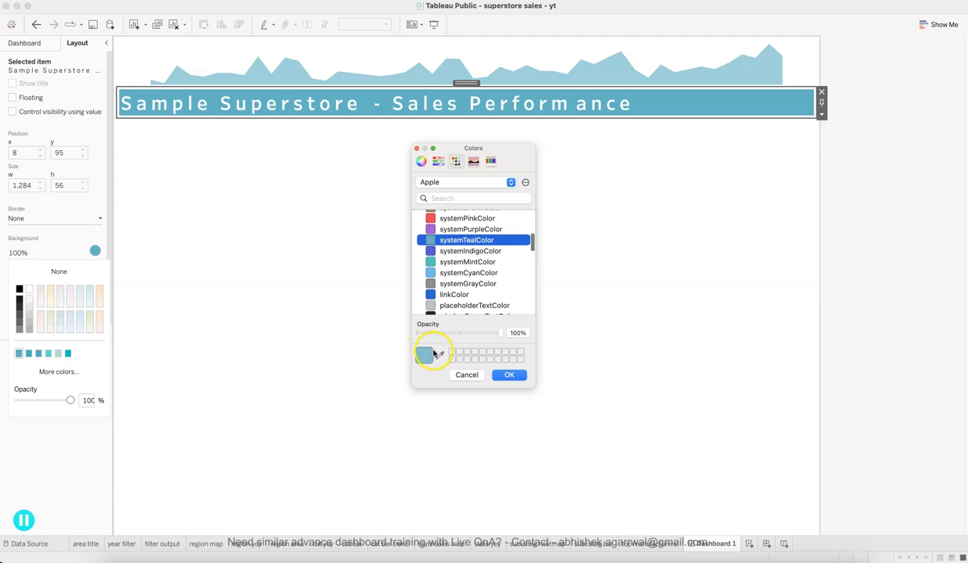
click(415, 72)
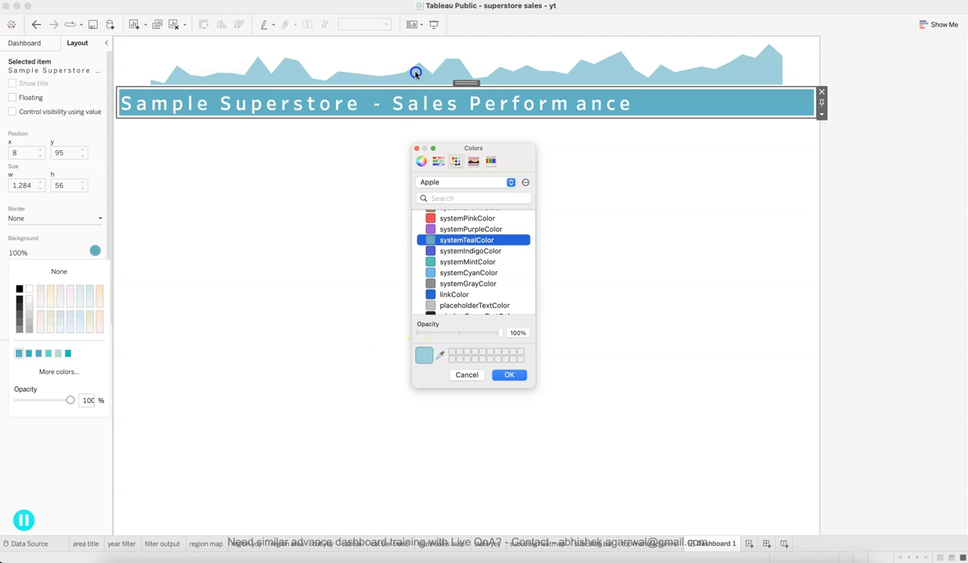
click(509, 374)
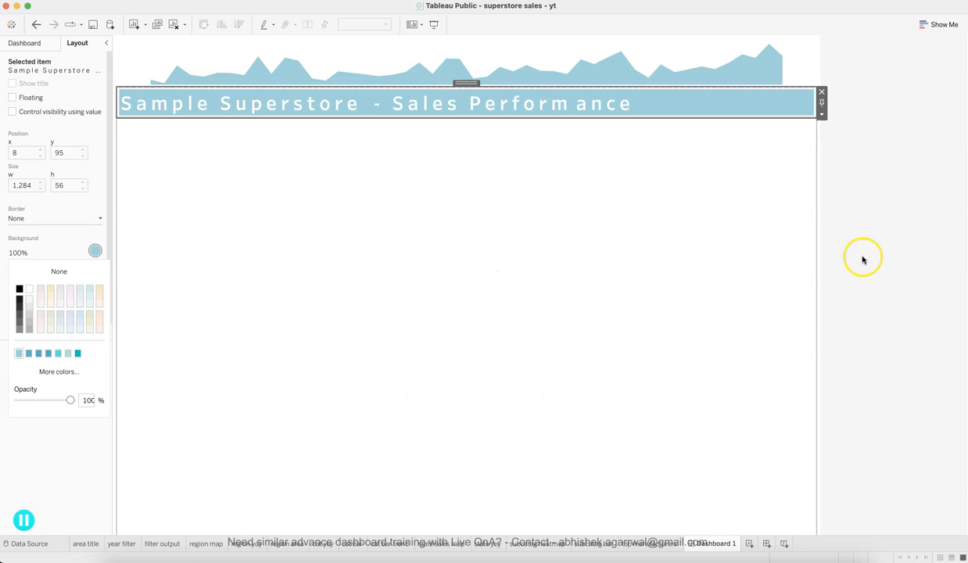
click(317, 338)
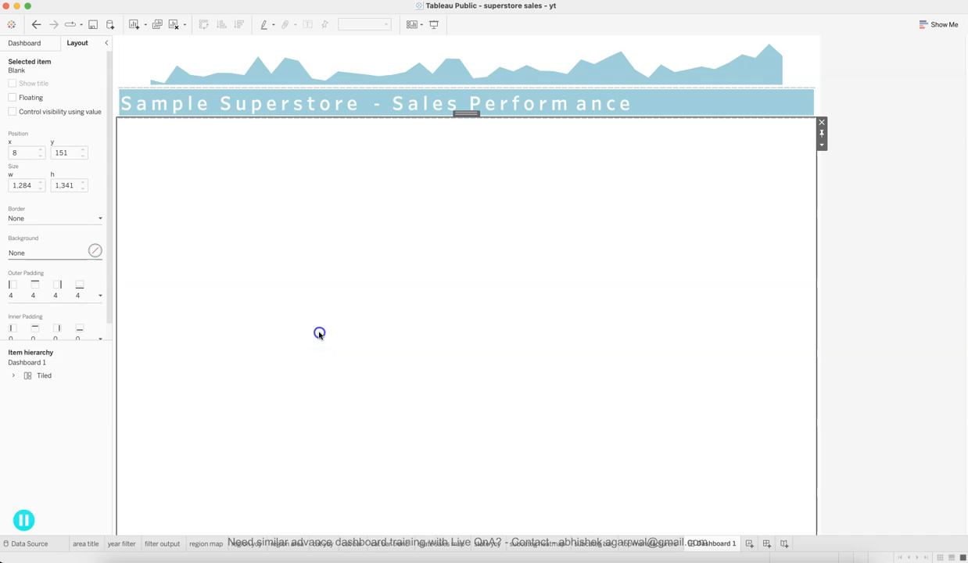
click(863, 247)
Unlink the area title chart's outer padding sides and set its bottom outer padding to 0.
click(375, 57)
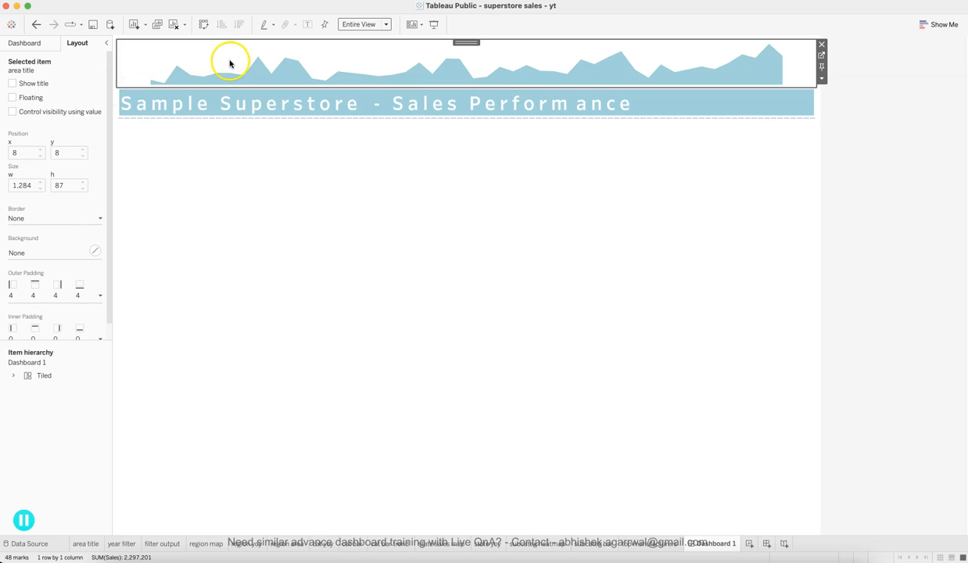
drag(110, 299, 112, 321)
click(101, 278)
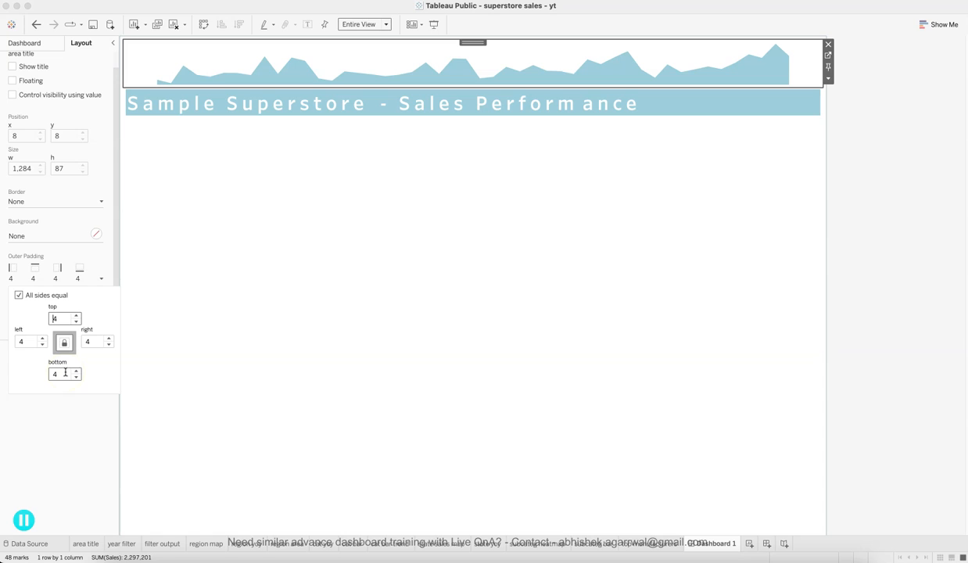
click(19, 295)
click(58, 371)
text(0)
key(Return)
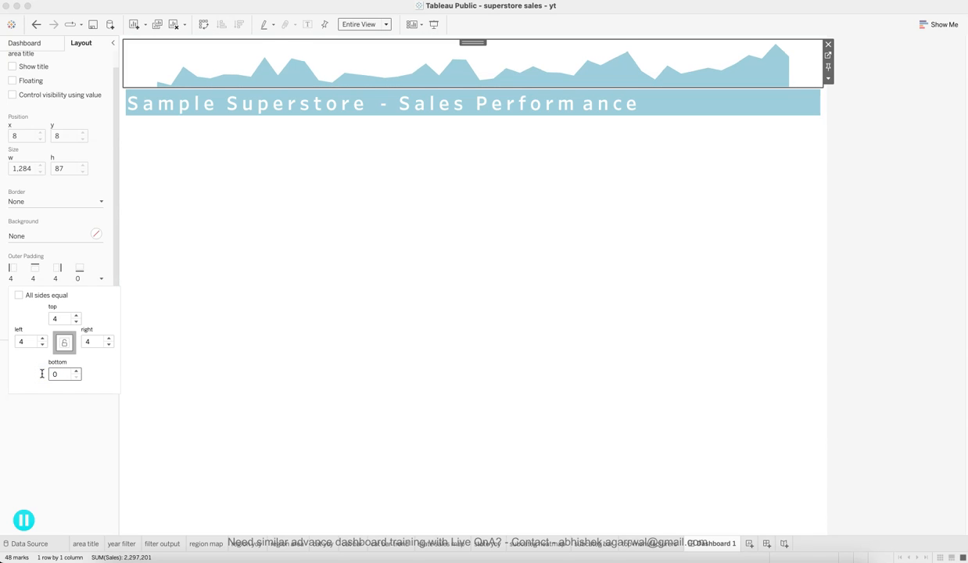
Unlink the title text's outer padding sides and set its top outer padding to 0.
click(233, 106)
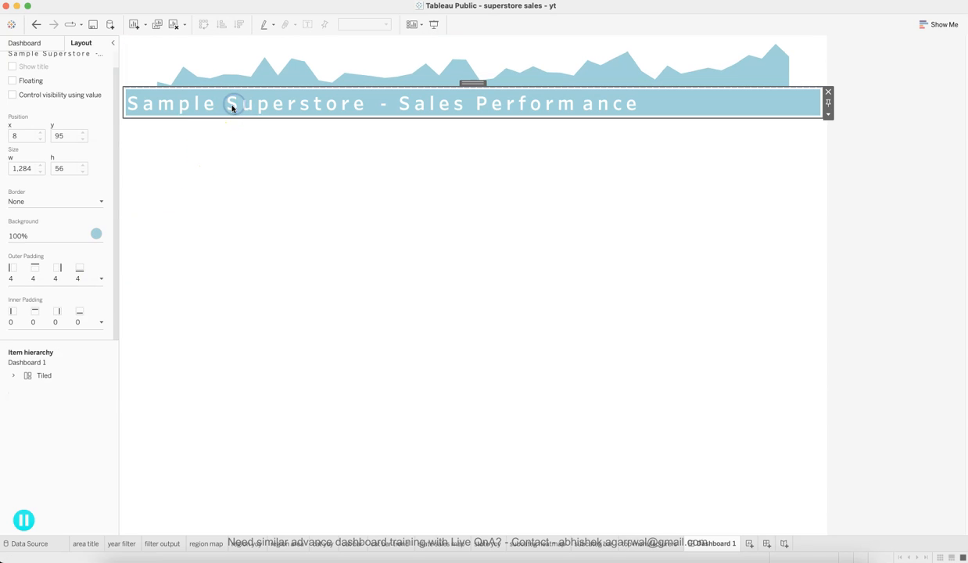
click(101, 279)
click(54, 297)
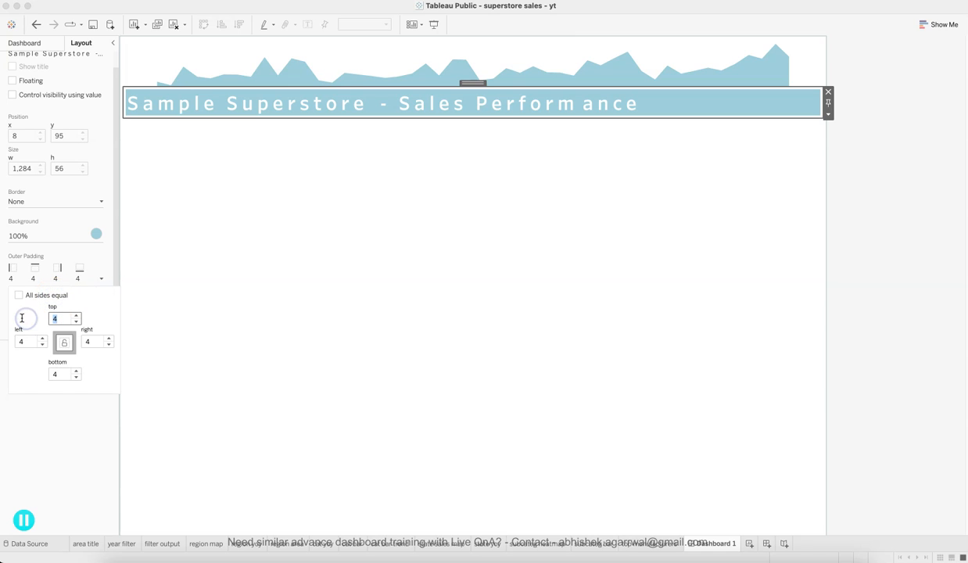
click(653, 300)
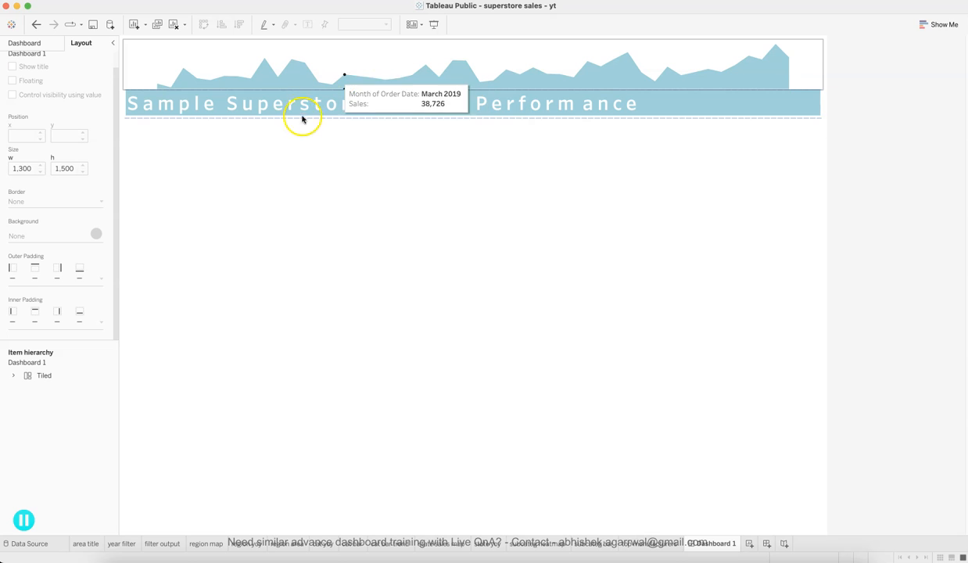
Centre-align the "Sample Superstore - Sales Performance" title text within its banner.
click(384, 101)
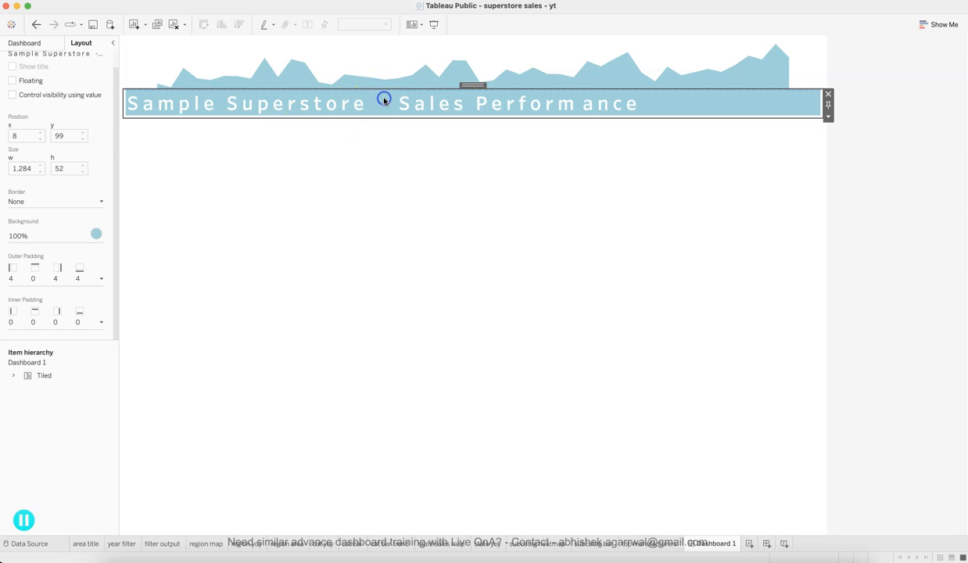
double_click(384, 101)
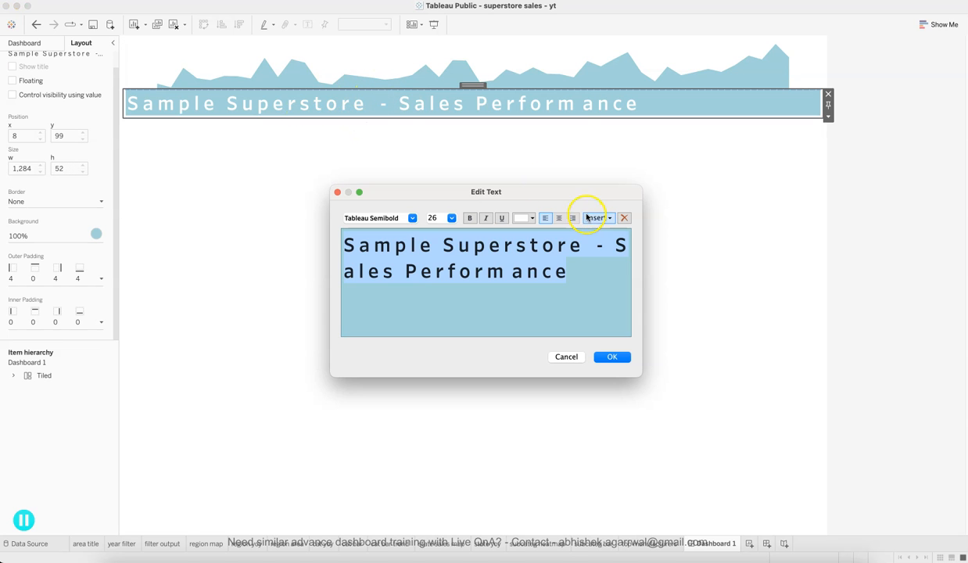
click(559, 218)
click(612, 357)
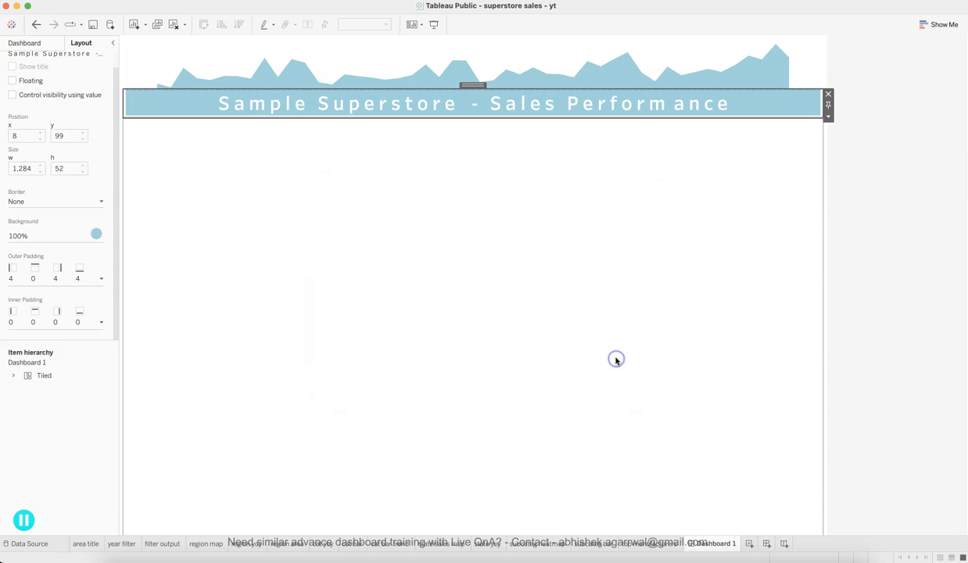
click(886, 199)
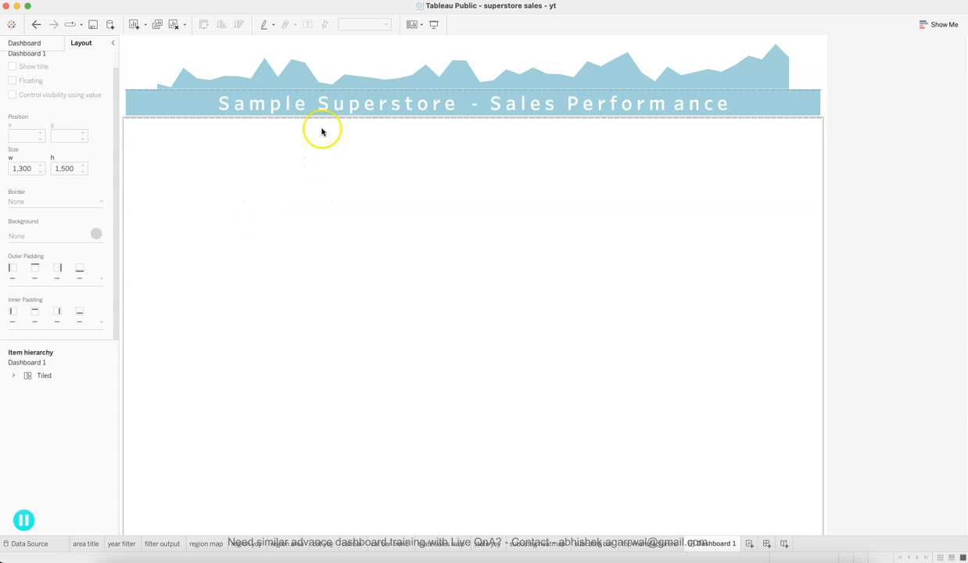
Set the title text's right outer padding to 62 so its background ends at the area chart's edge.
click(326, 103)
click(100, 277)
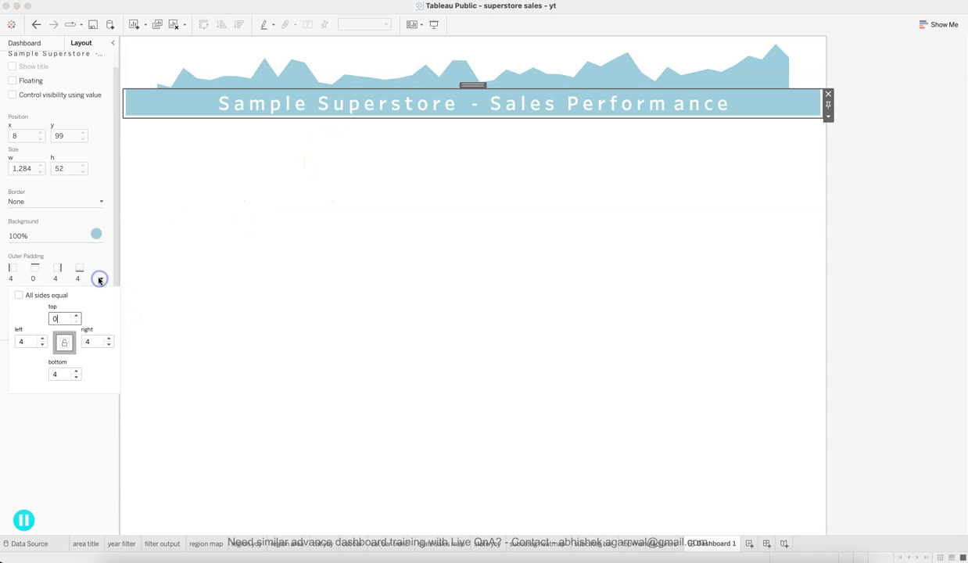
click(106, 342)
click(108, 339)
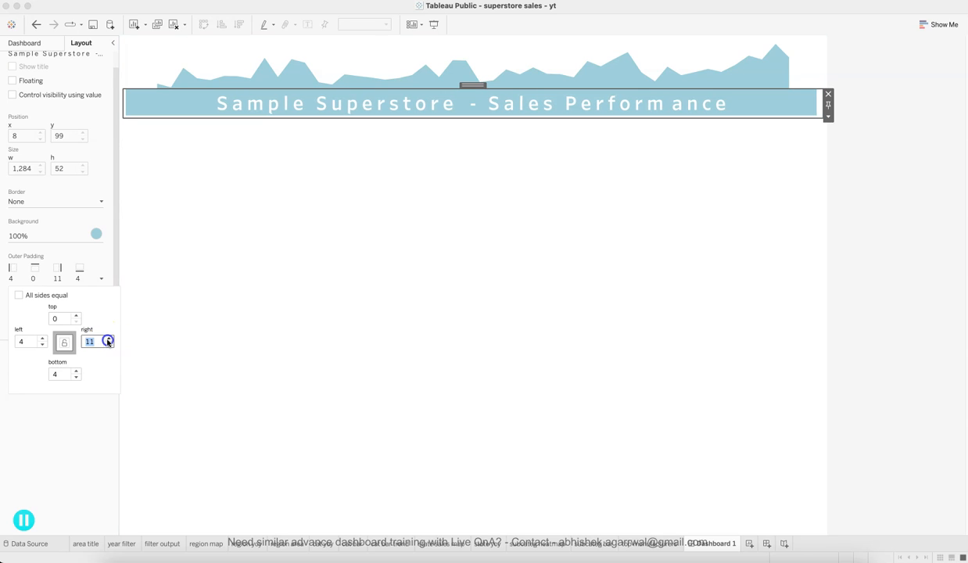
drag(108, 341, 108, 341)
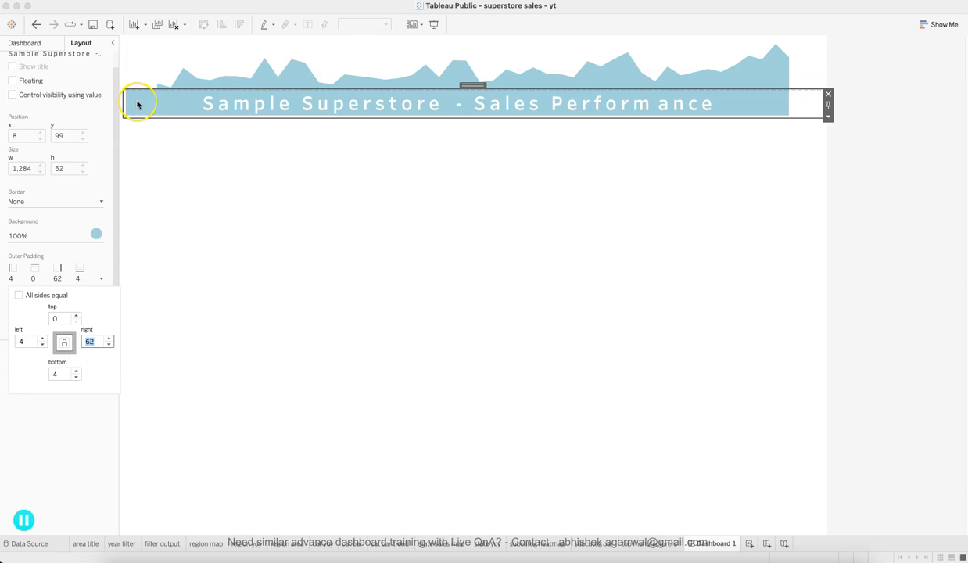
Set the title text's left outer padding to 62 so its background starts at the area chart's edge.
click(43, 339)
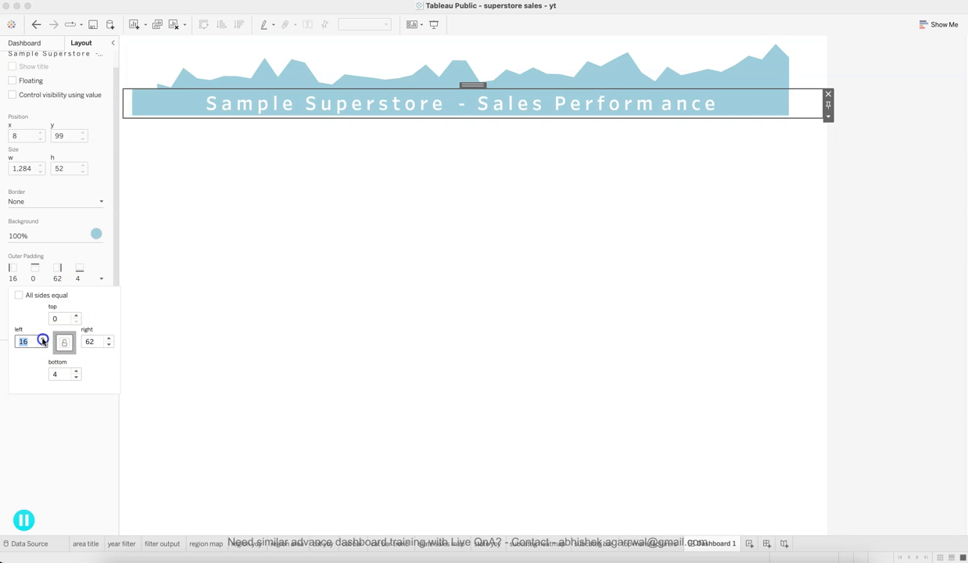
click(43, 339)
click(43, 339)
click(43, 339)
click(43, 338)
click(43, 338)
click(43, 339)
click(43, 339)
click(43, 338)
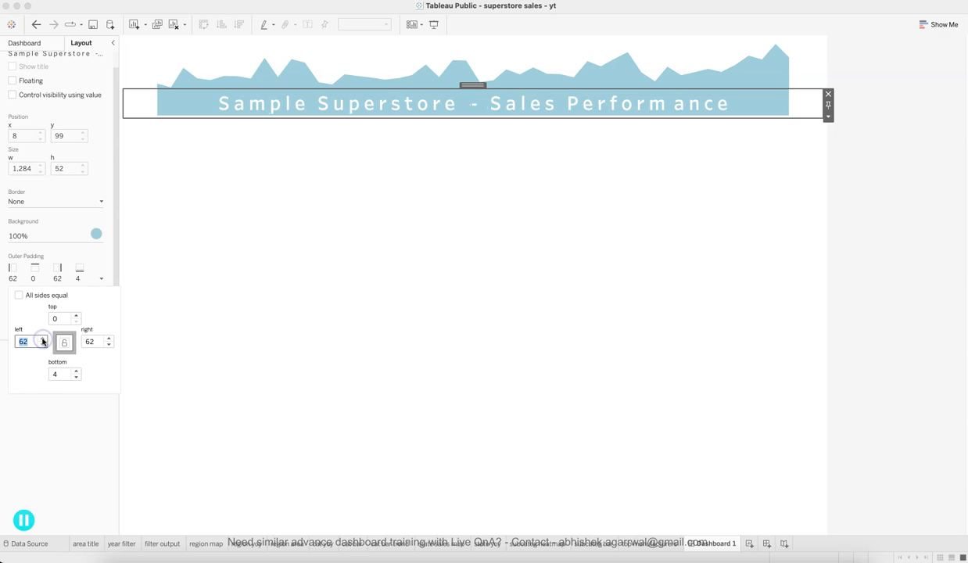
click(307, 303)
click(938, 352)
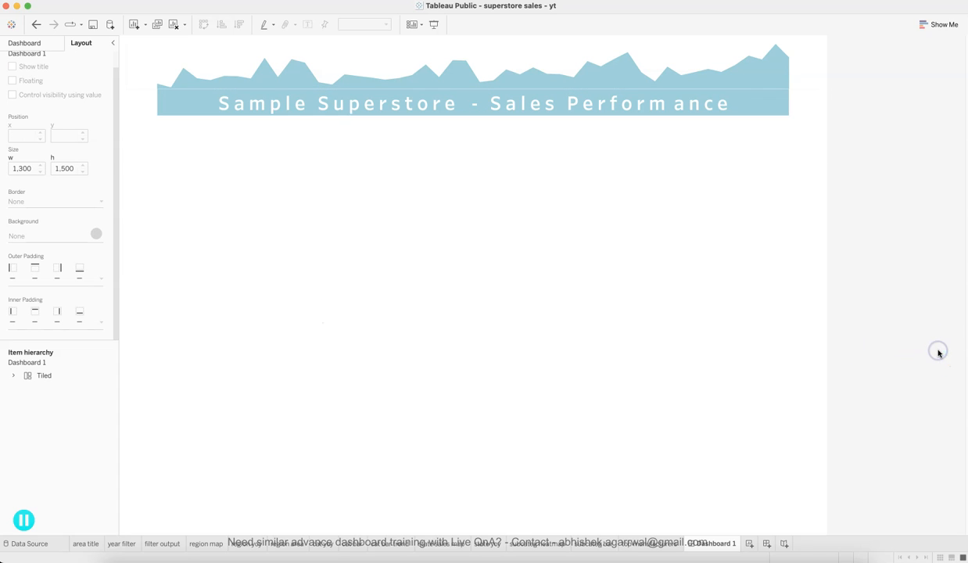
Compare the title banner with the reference Superstore dashboard in the browser and return to Tableau.
click(525, 55)
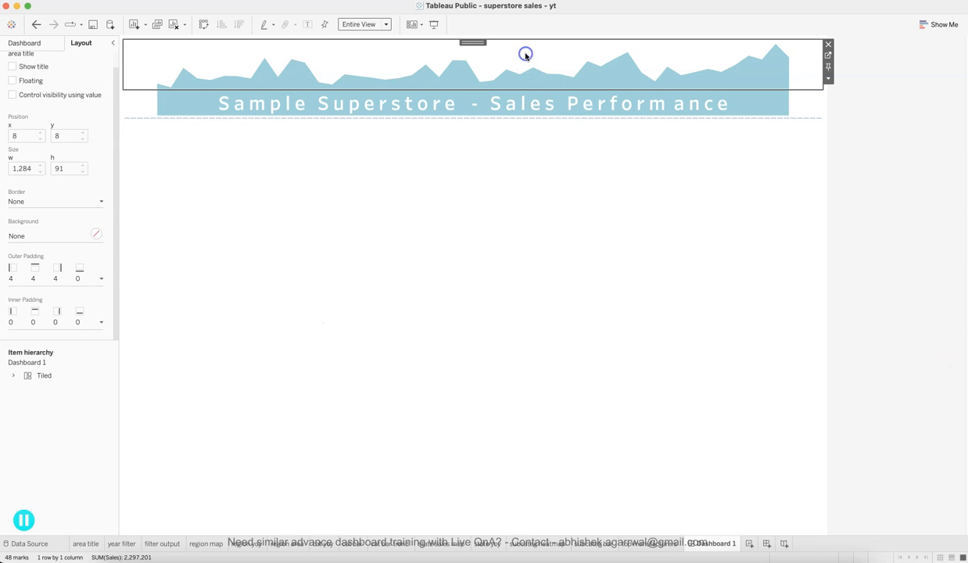
click(453, 111)
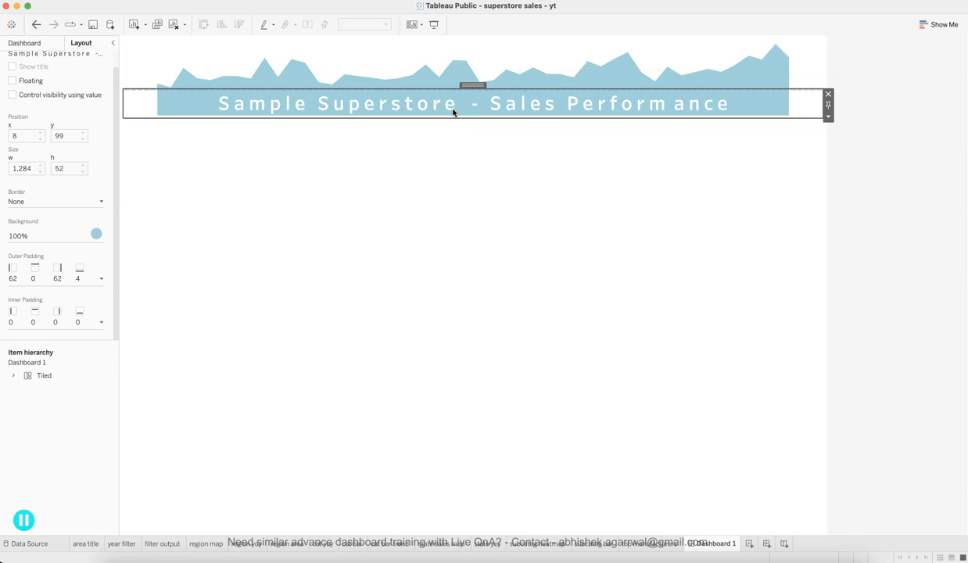
click(421, 226)
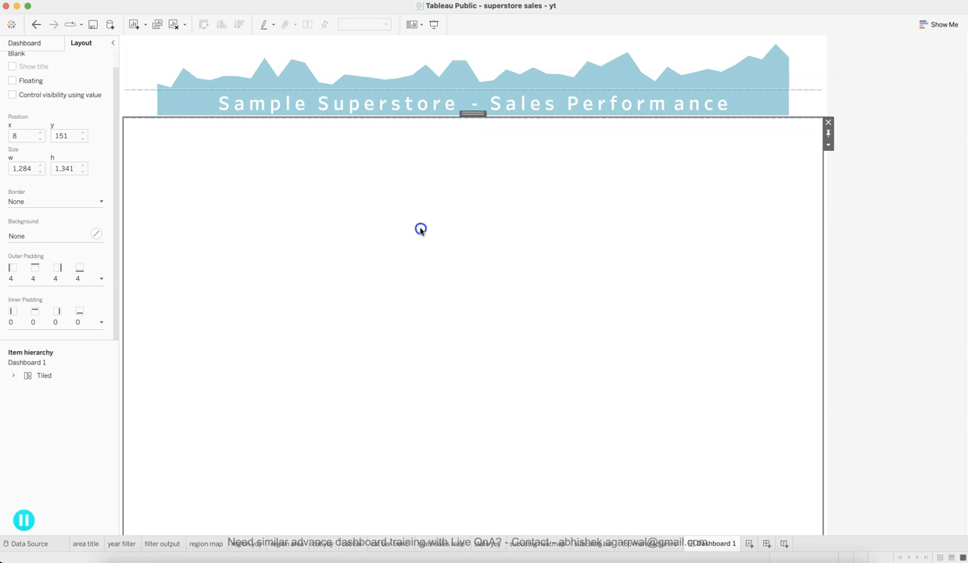
click(963, 285)
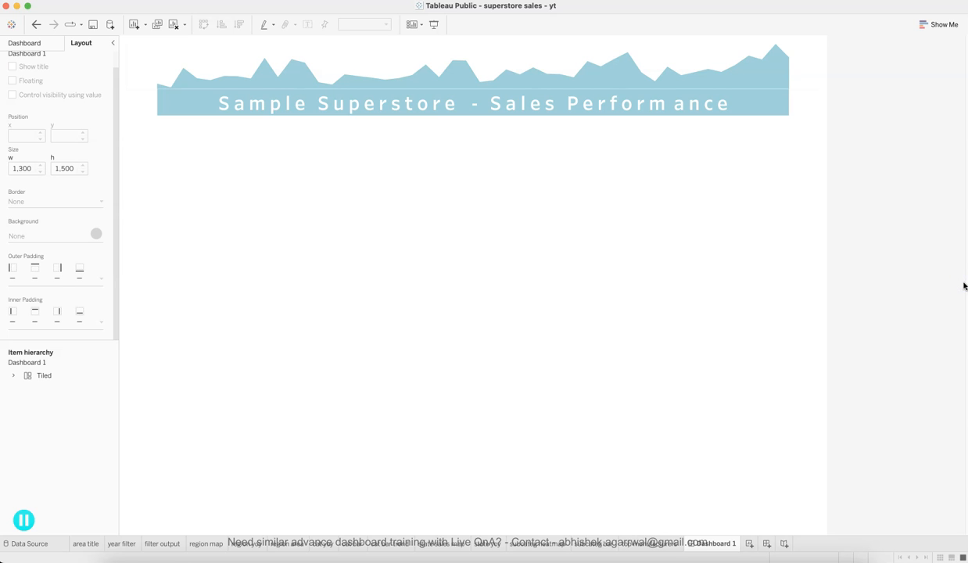
click(299, 557)
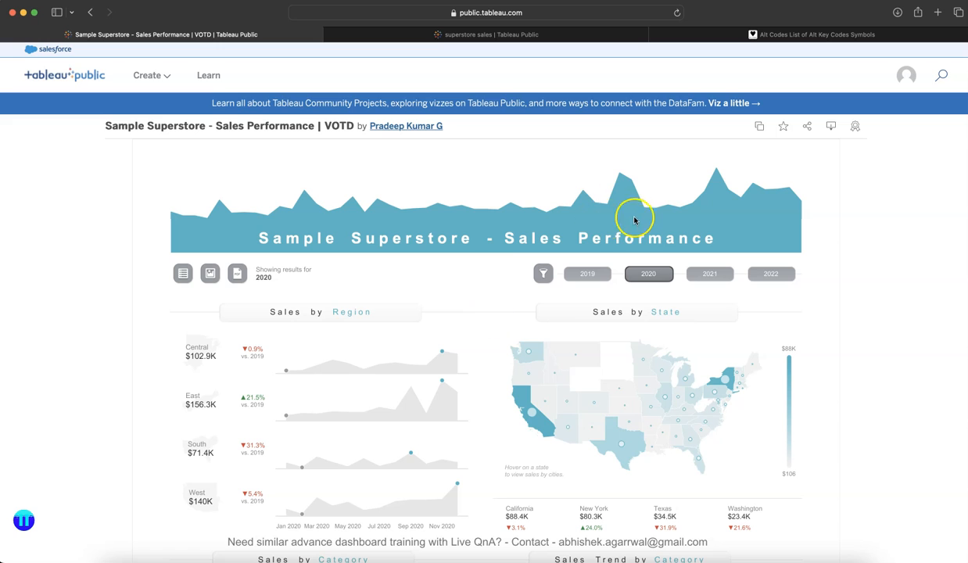
key(super+Tab)
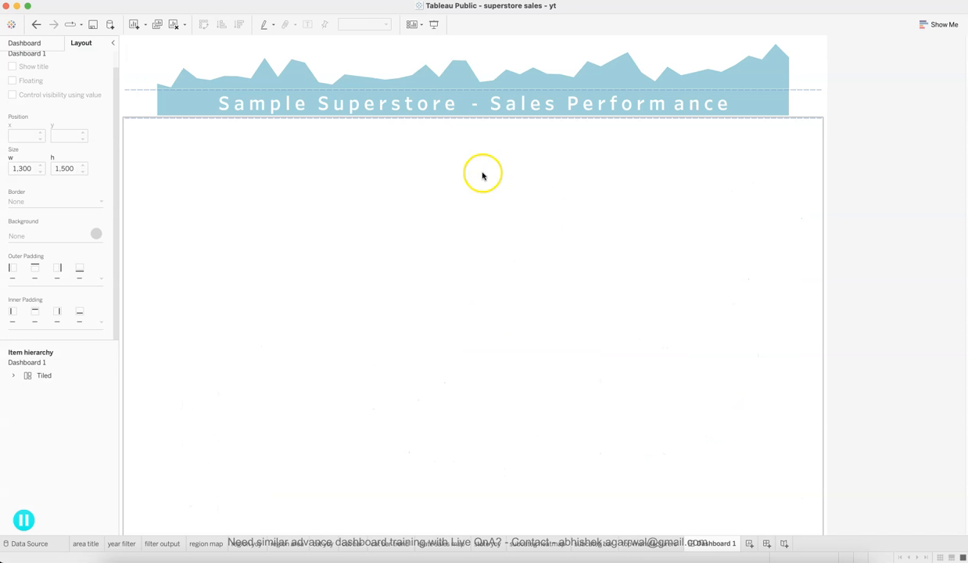
Open the area title sheet from the dashboard and set its area colour opacity to 100%.
click(398, 58)
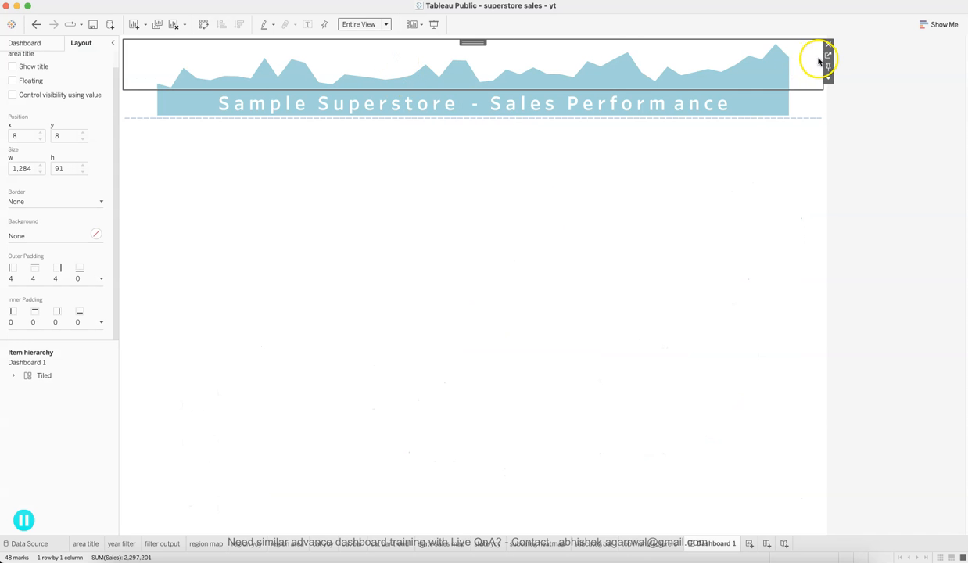
click(824, 56)
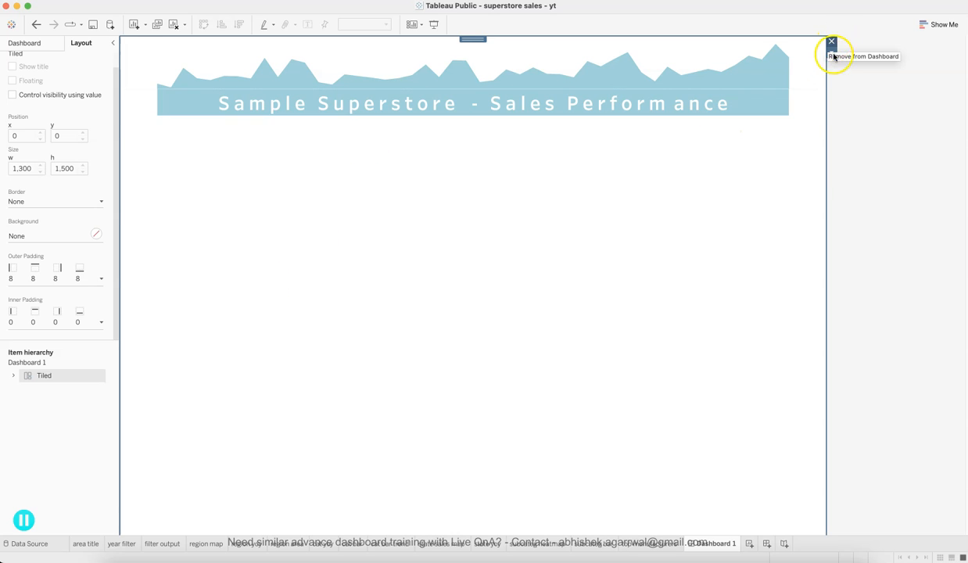
click(704, 55)
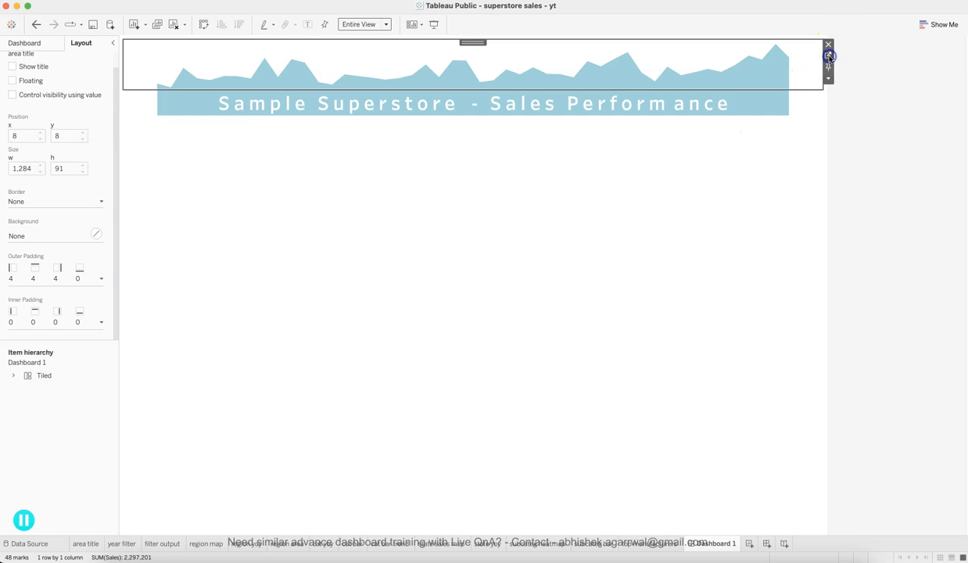
click(828, 56)
click(136, 165)
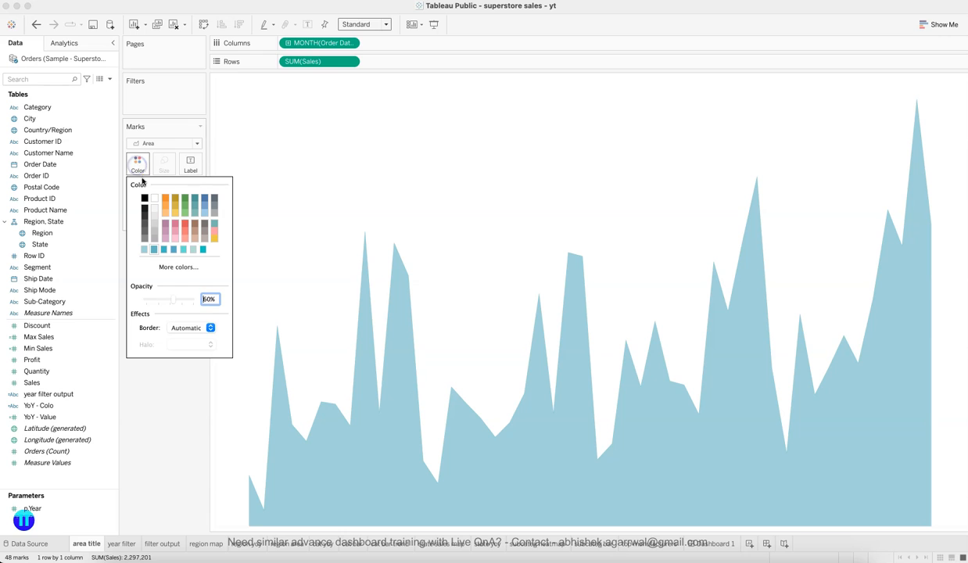
click(173, 301)
drag(197, 302, 197, 303)
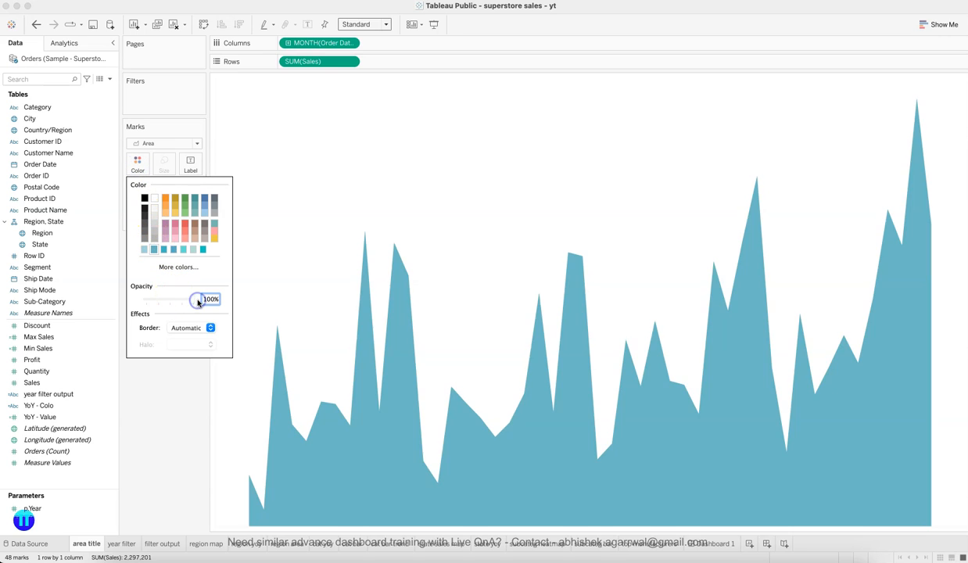
On Dashboard 1, change the title text's background to the darker blue custom colour that matches the area chart.
click(706, 545)
click(141, 105)
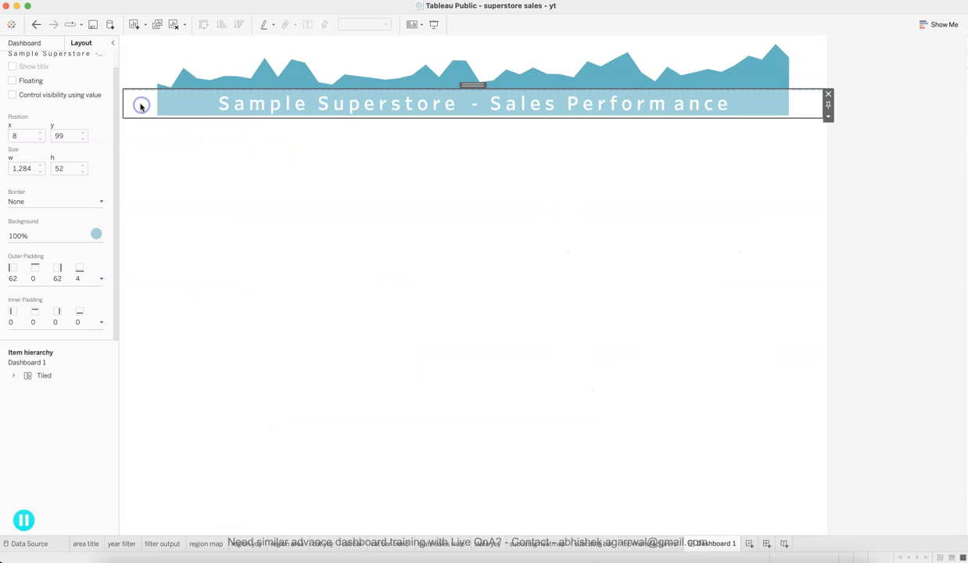
click(96, 233)
click(28, 336)
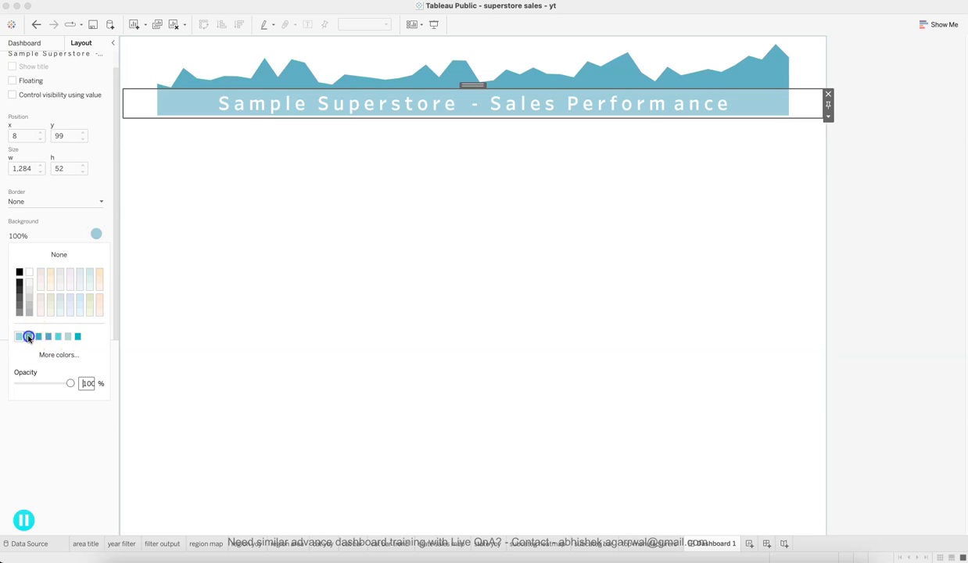
click(400, 298)
click(915, 245)
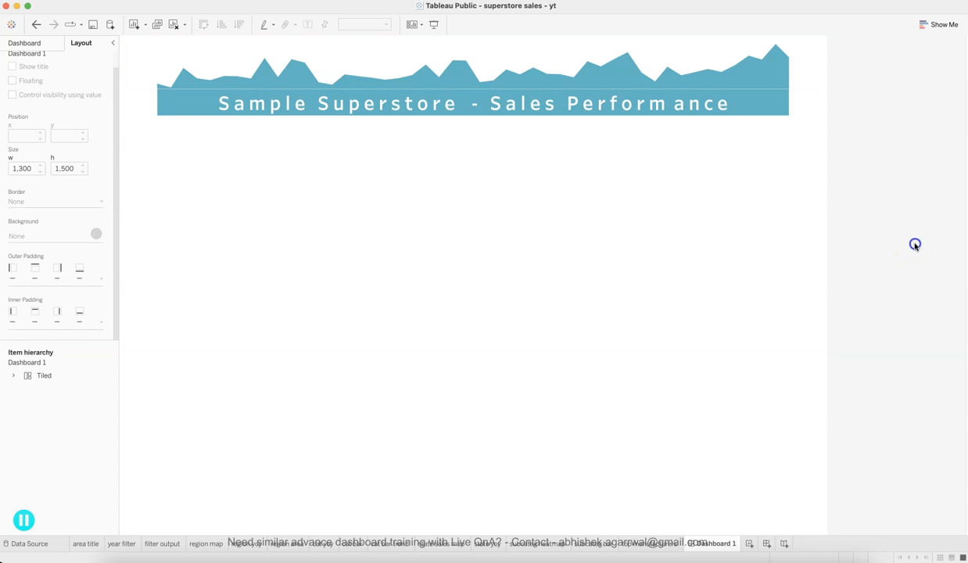
click(691, 353)
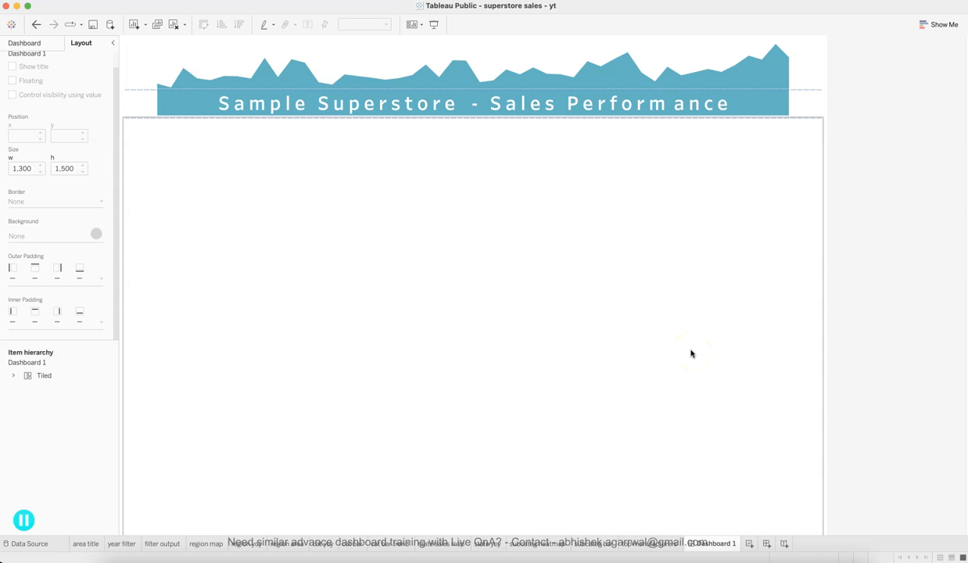
Check the reference dashboard's filter row, add a horizontal container directly below the title banner and increase its height.
click(49, 46)
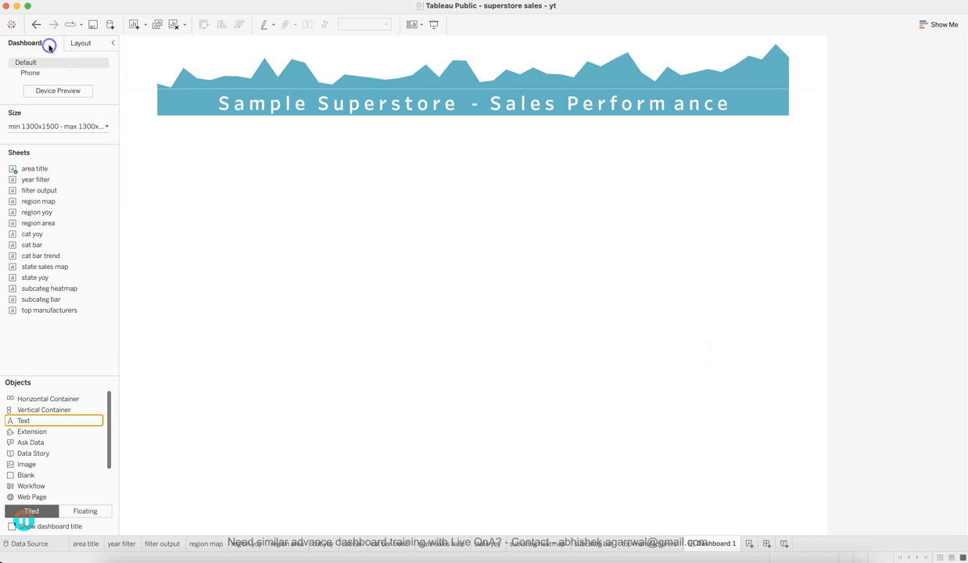
click(158, 274)
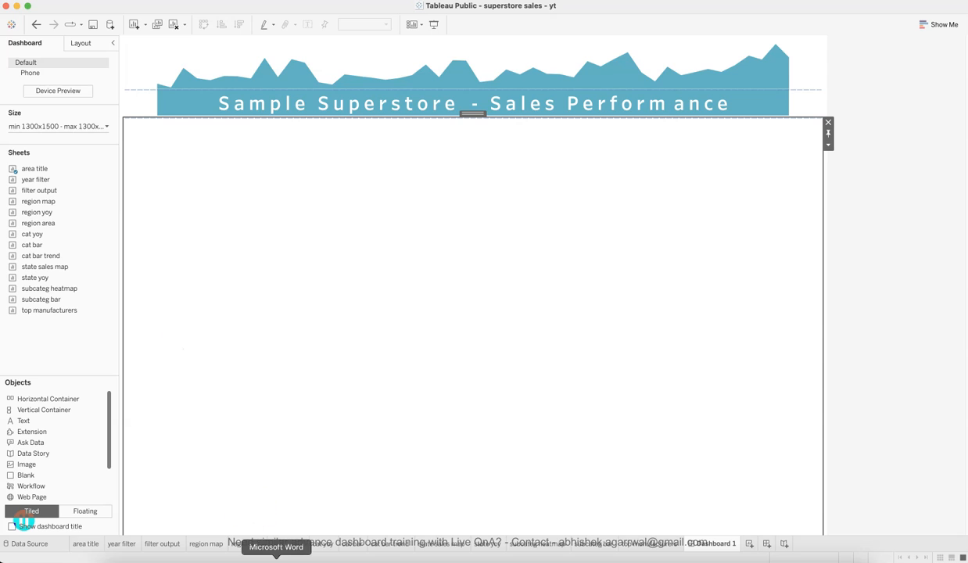
click(300, 556)
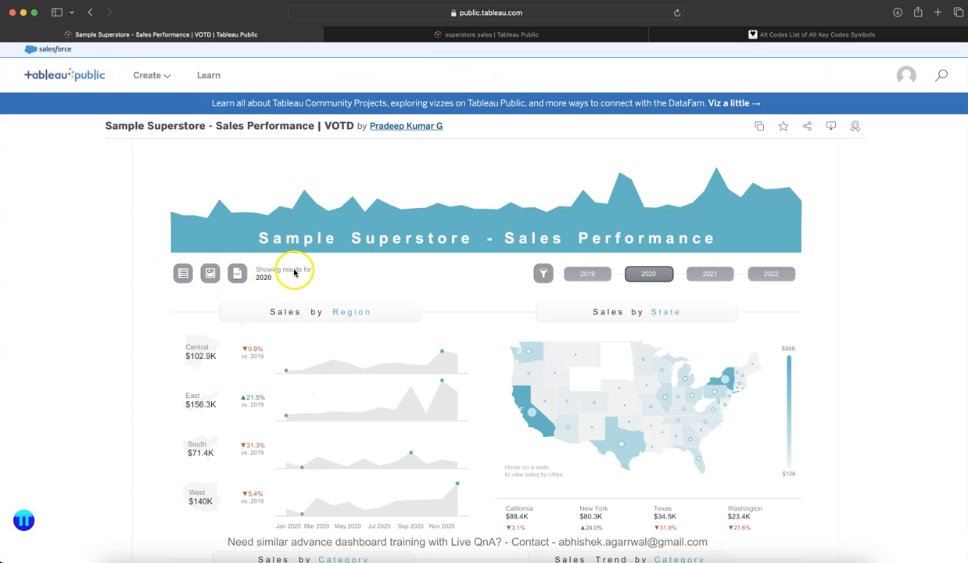
key(super+Tab)
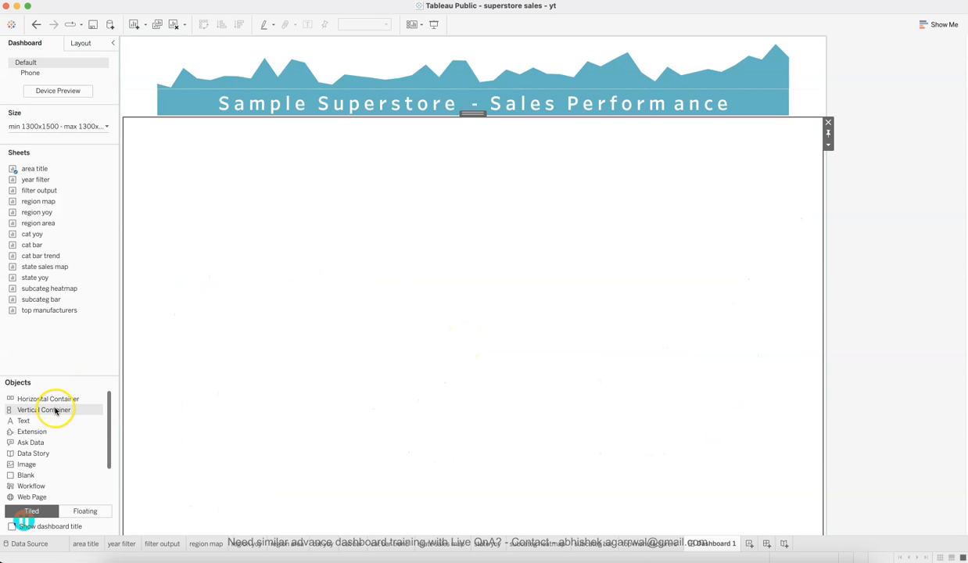
drag(55, 400, 296, 139)
drag(397, 116, 402, 148)
click(420, 218)
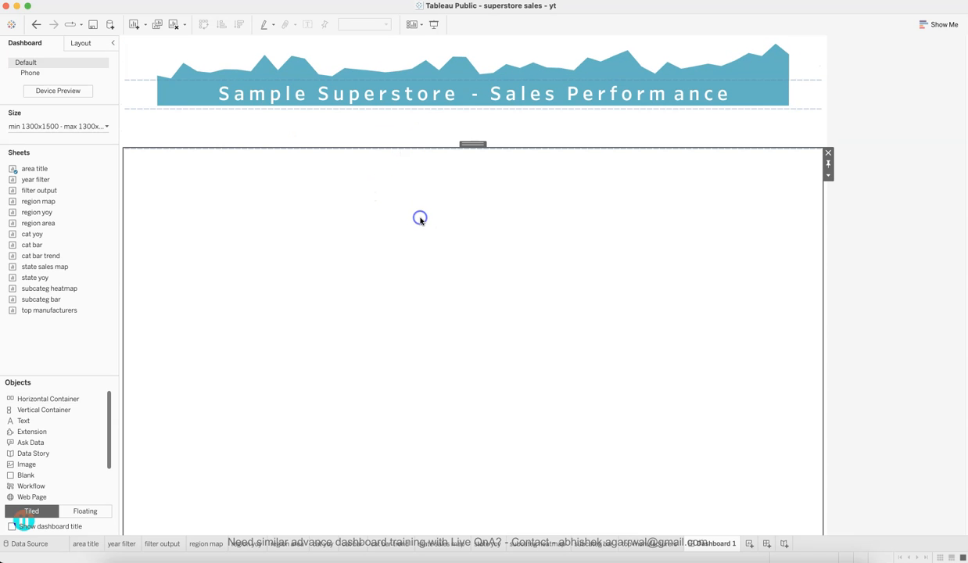
Inspect the new horizontal container's extent and examine the results label and year buttons in the reference dashboard's filter row.
click(402, 130)
click(421, 216)
click(882, 121)
click(640, 149)
click(641, 131)
click(297, 335)
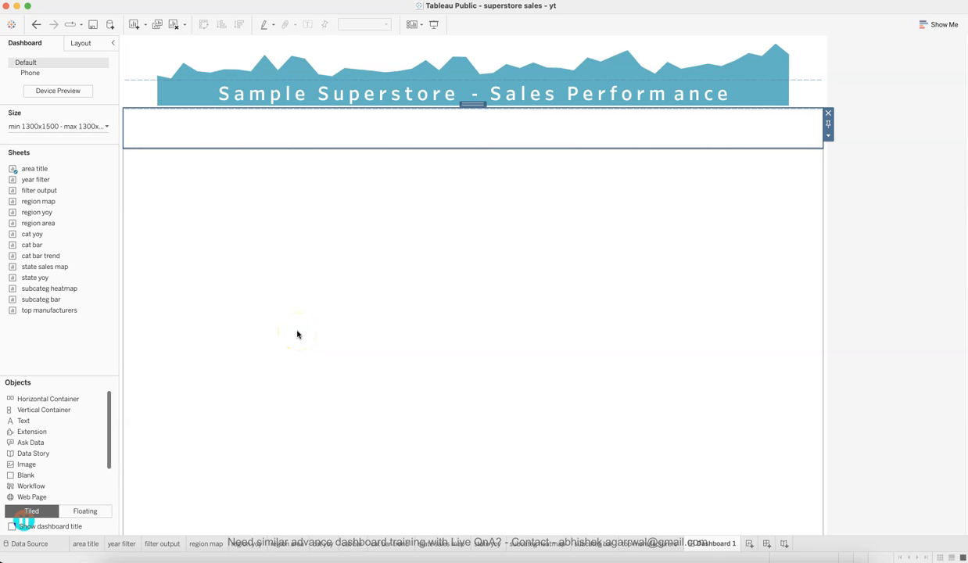
click(293, 538)
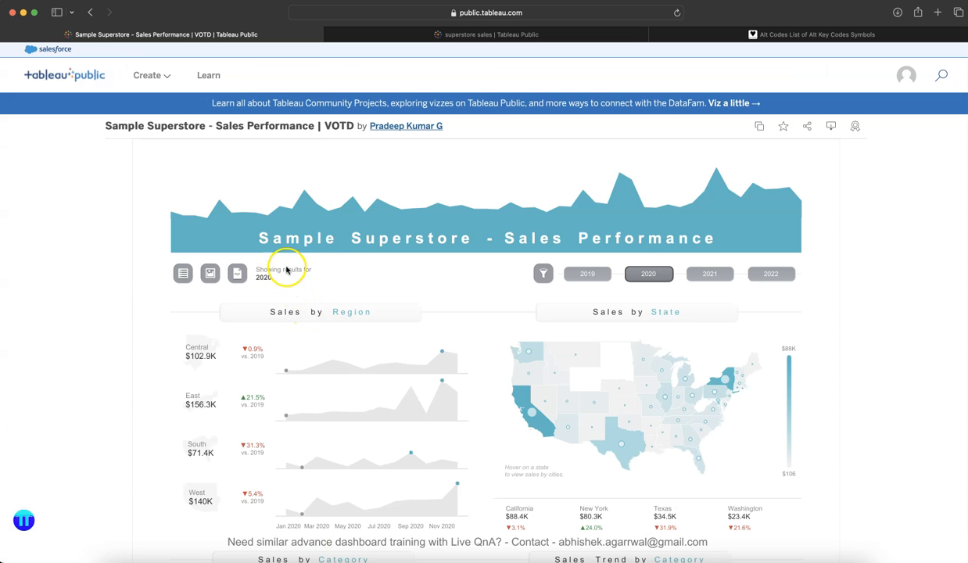
click(544, 274)
key(super+Tab)
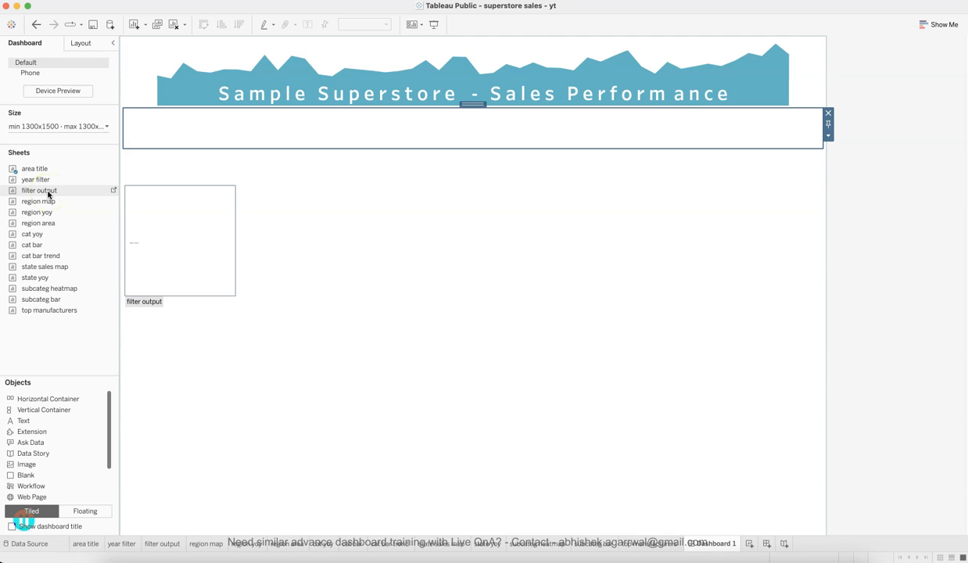
Place the year filter sheet in the horizontal container below the banner and hide its title.
click(49, 181)
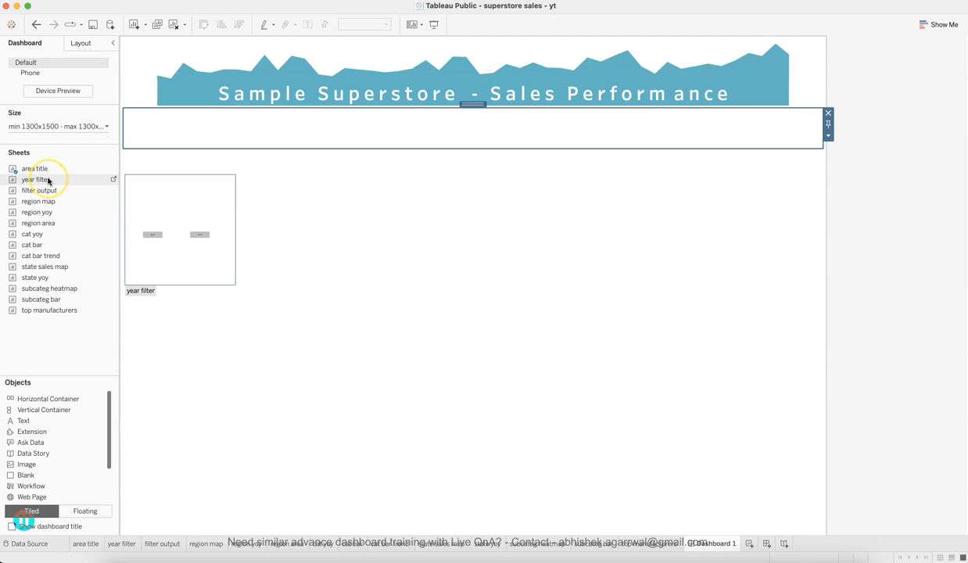
drag(48, 181, 249, 133)
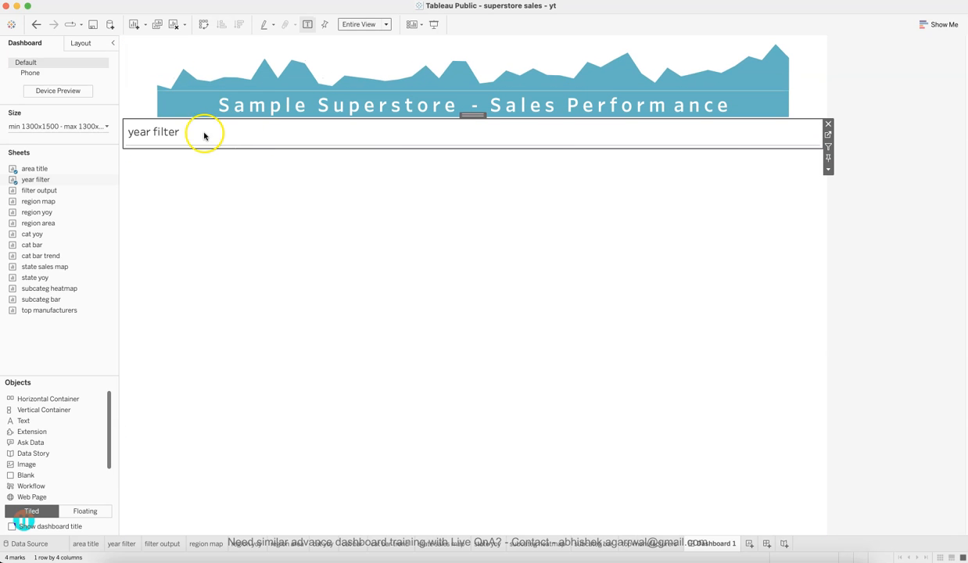
right_click(175, 132)
click(197, 159)
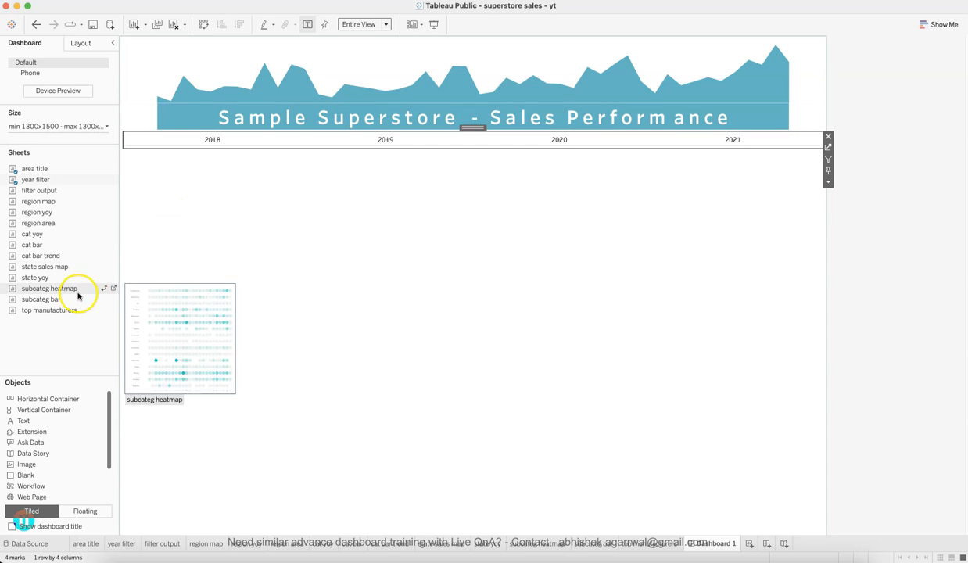
Place the filter output sheet before the year filter in the same container and hide its title.
mouse_move(47, 190)
mouse_down()
mouse_move(129, 141)
mouse_move(155, 142)
mouse_up()
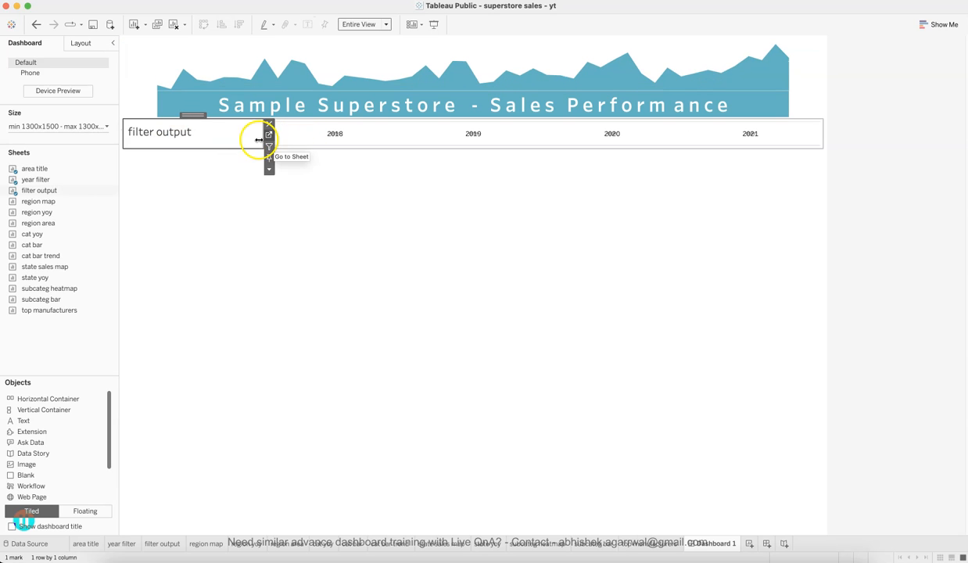
right_click(179, 133)
click(199, 155)
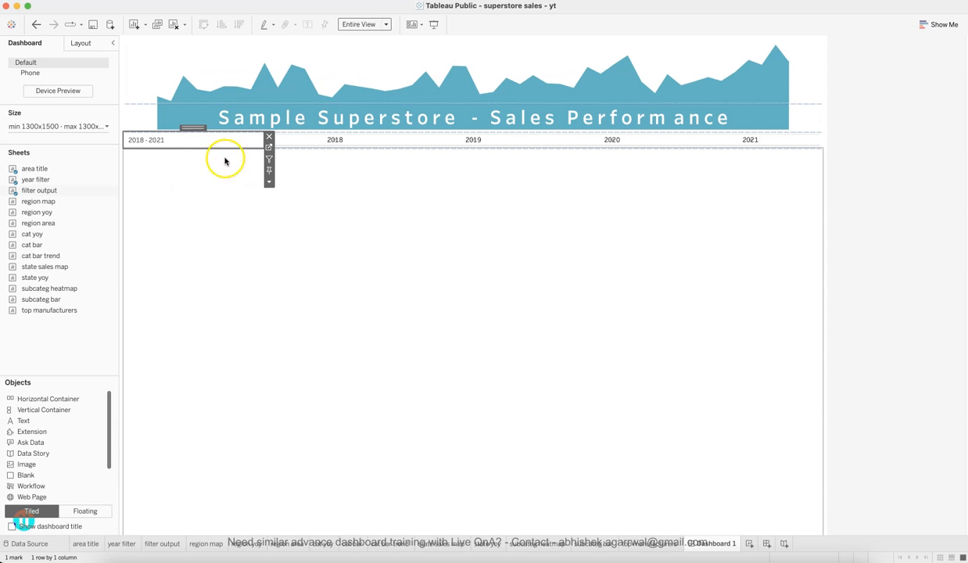
click(238, 215)
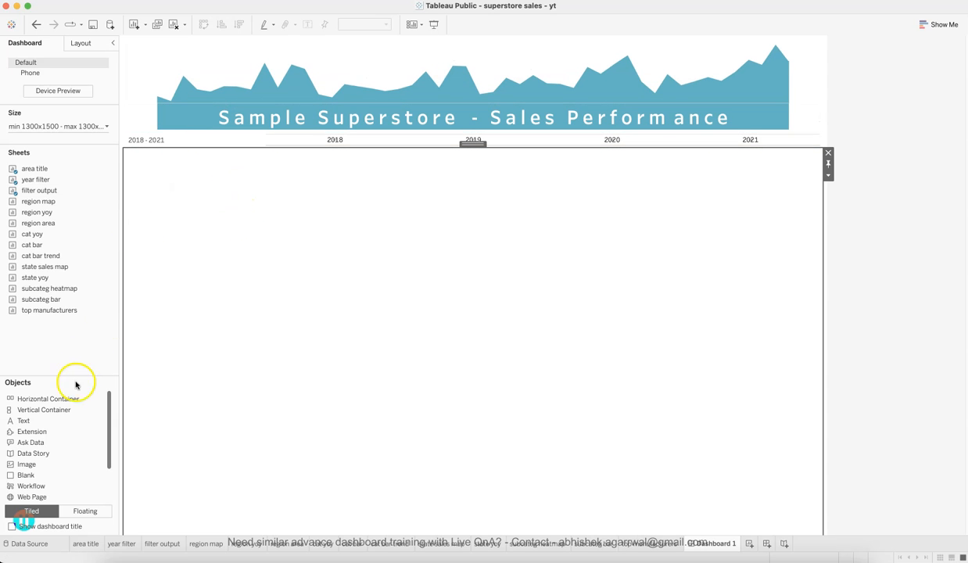
Insert a blank object between the filter output and year filter sheets and shrink it so both sheets get wider.
drag(55, 476, 263, 147)
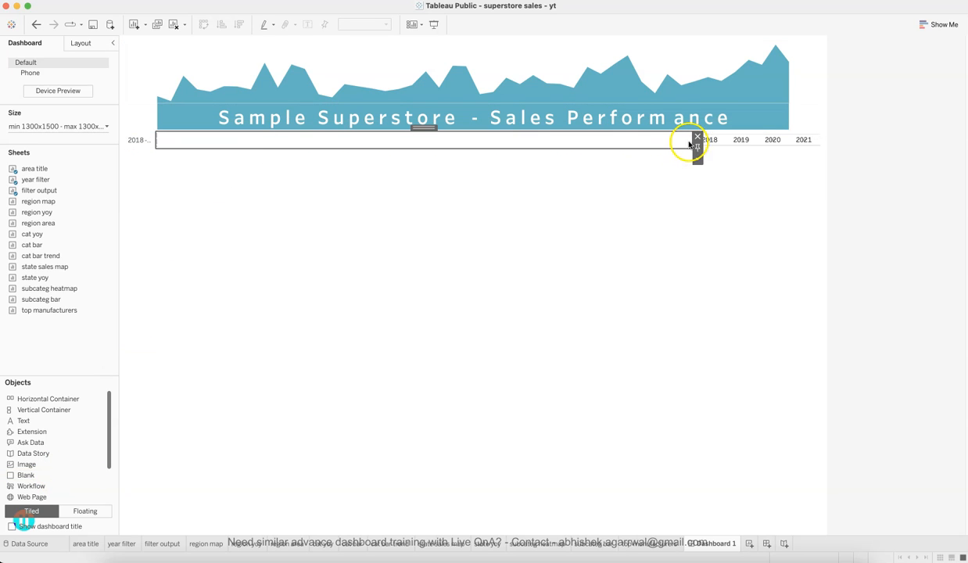
drag(691, 141, 193, 139)
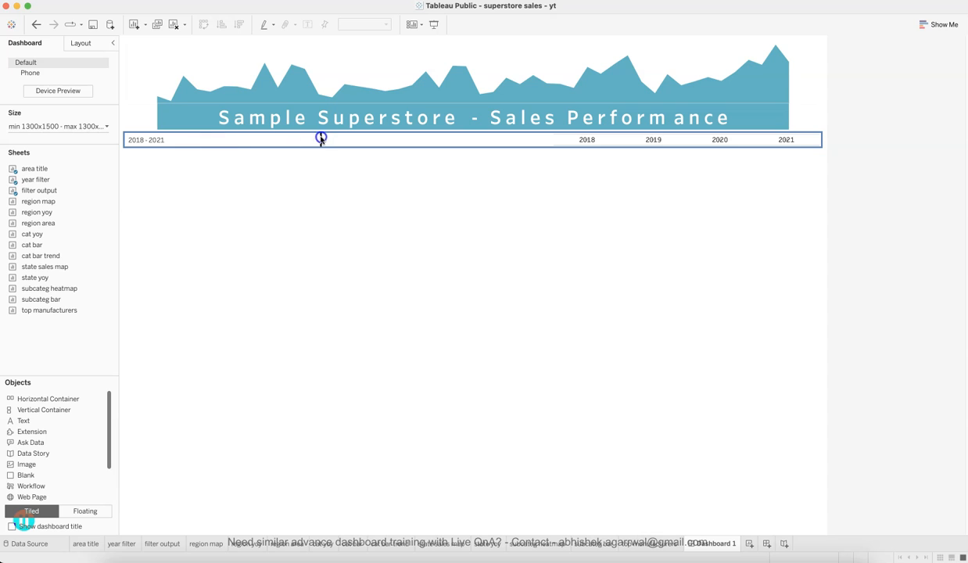
drag(321, 139, 324, 139)
drag(684, 140, 505, 140)
click(210, 136)
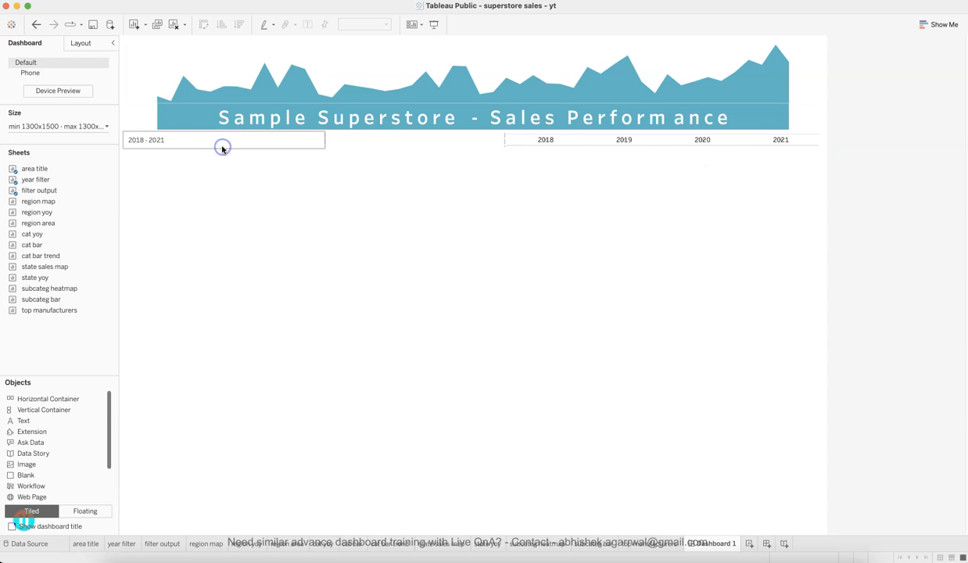
Try to use the year filter sheet as a dashboard filter, testing it with 2019, 2018 and 2021.
click(808, 140)
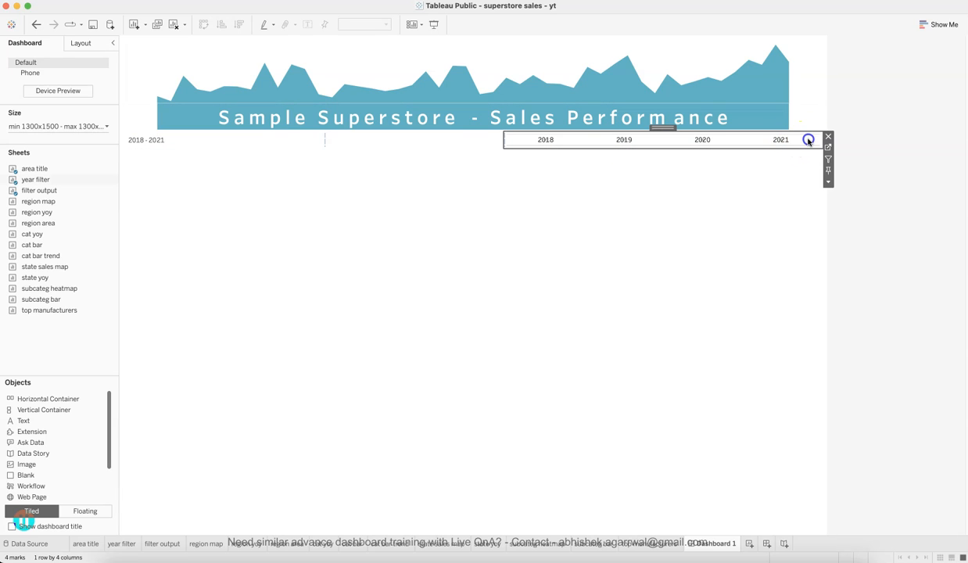
click(829, 161)
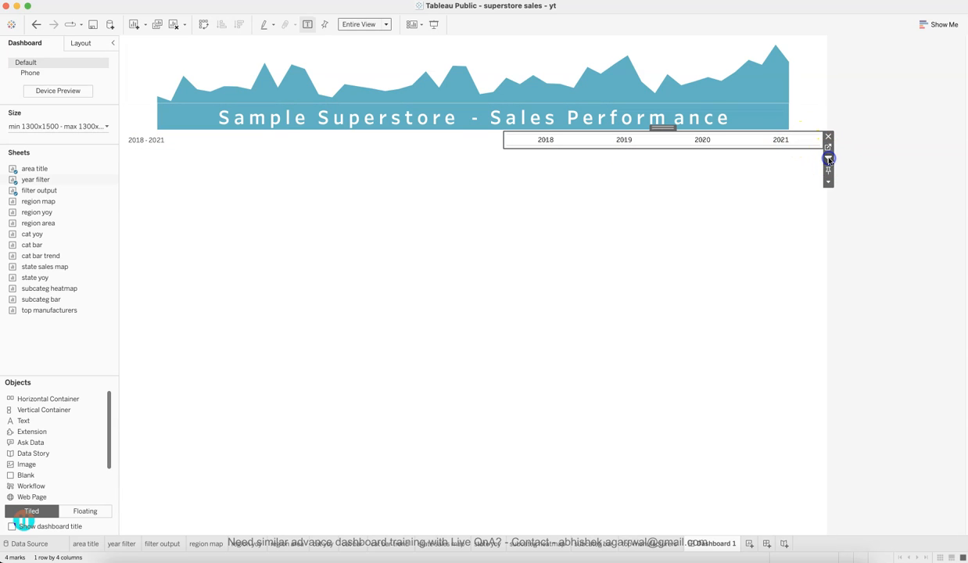
click(627, 143)
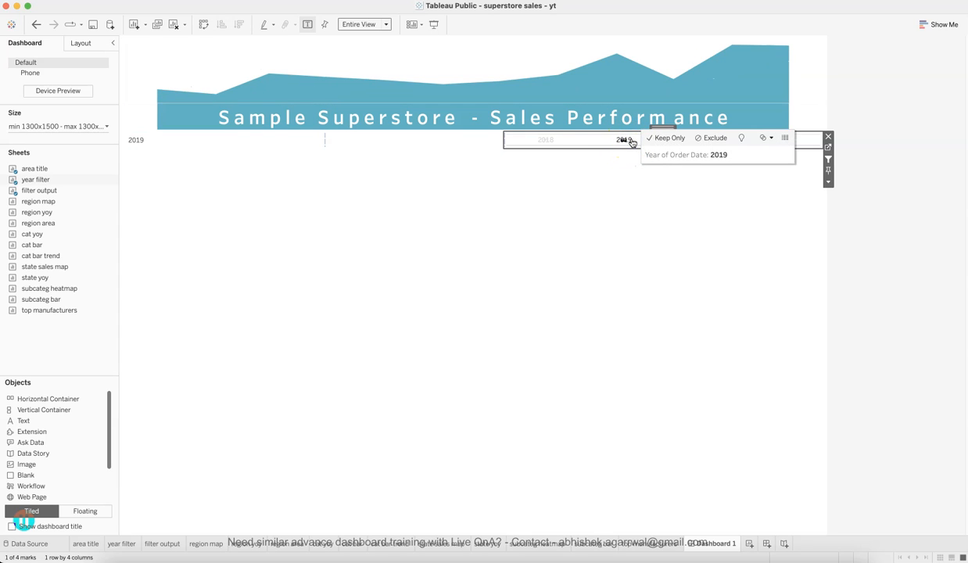
click(552, 142)
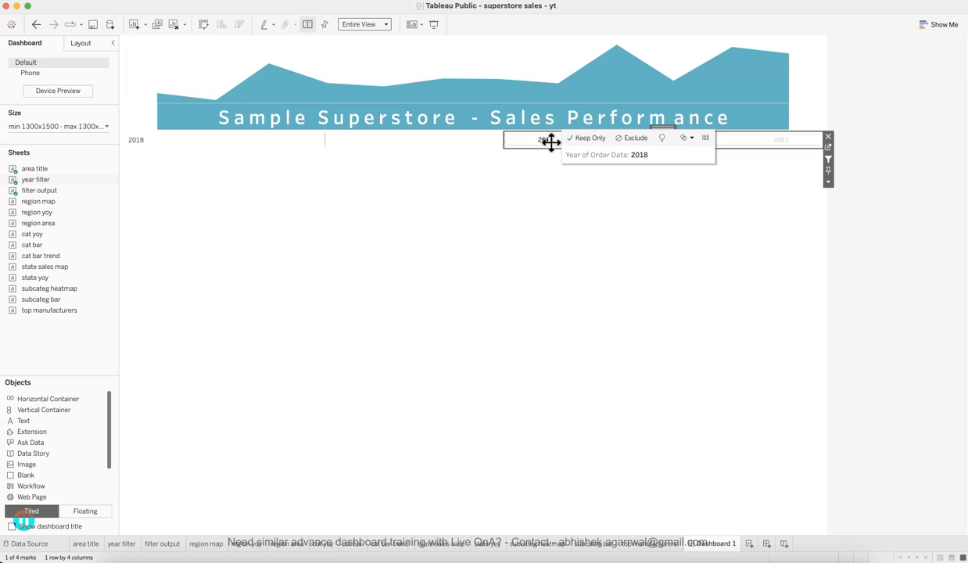
click(552, 189)
click(578, 141)
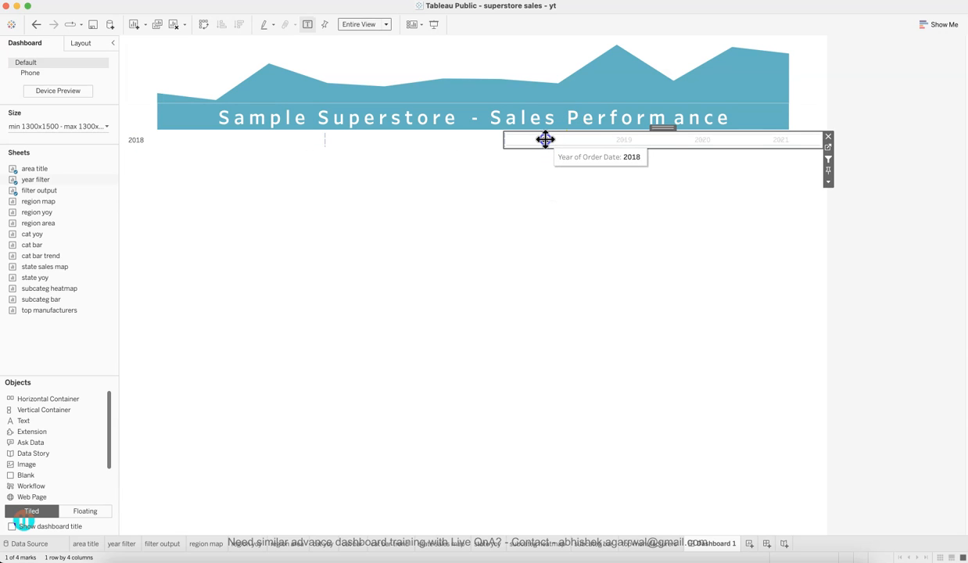
click(544, 139)
click(663, 169)
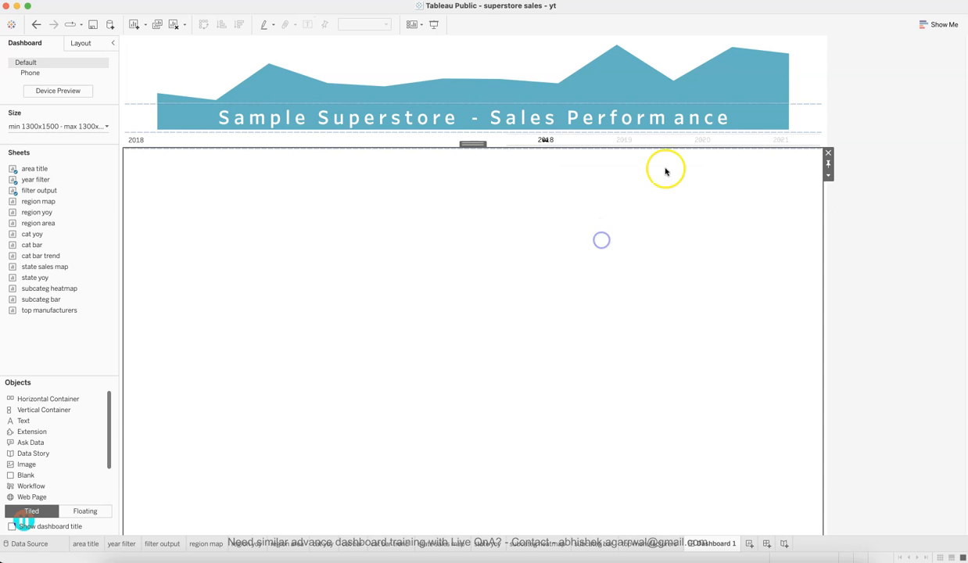
click(780, 140)
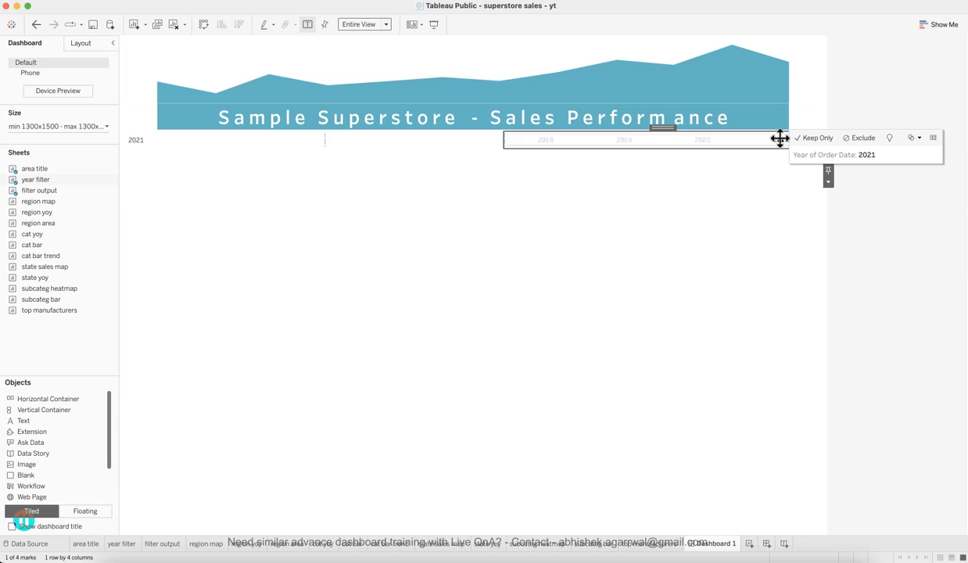
click(735, 178)
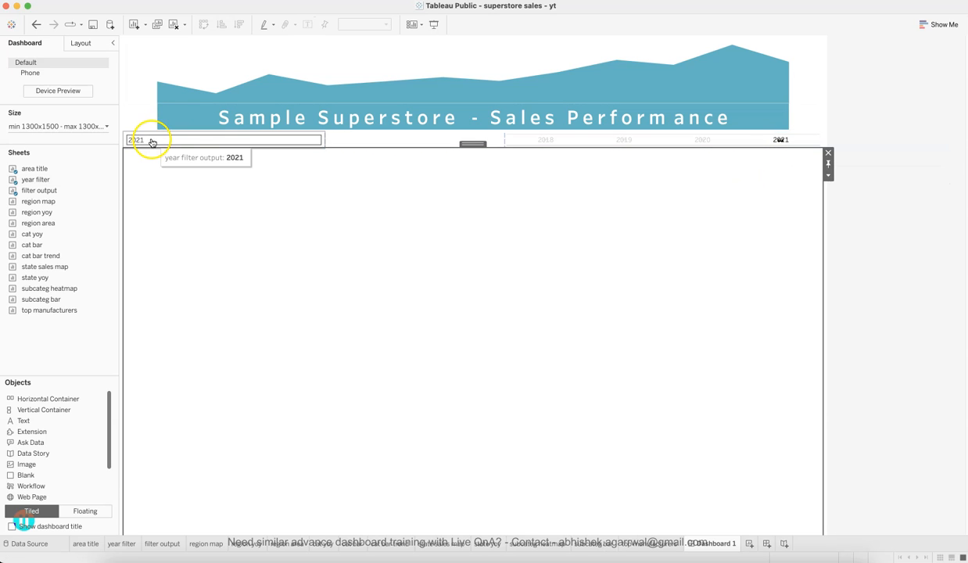
Increase the title banner's height slightly by lowering the filter row's lower boundary, and clear the 2021 selection.
drag(494, 147, 496, 160)
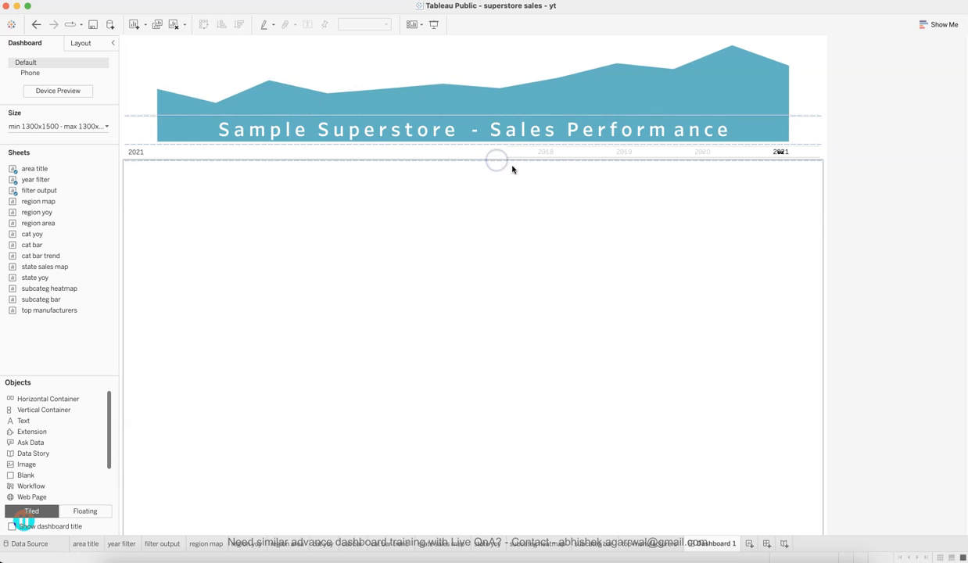
click(565, 153)
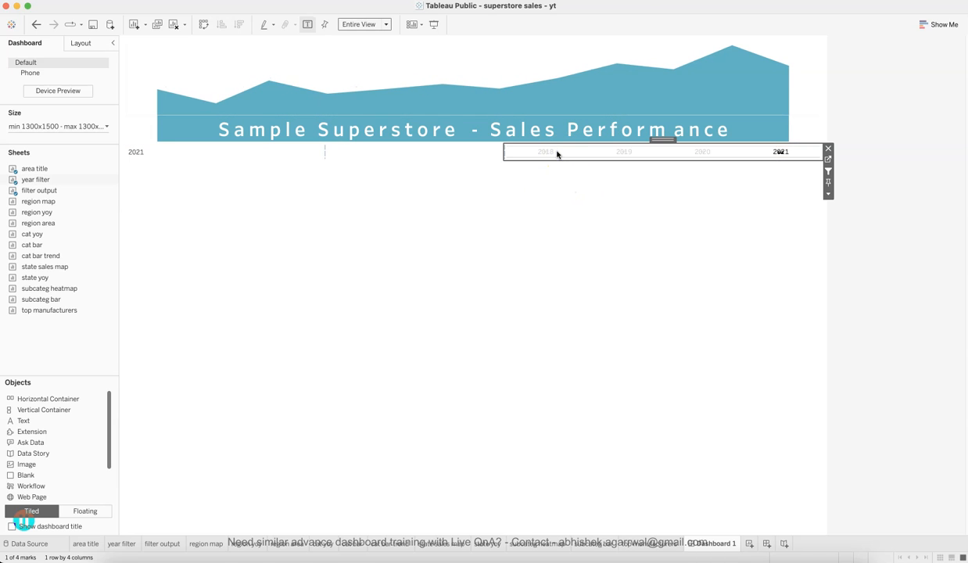
click(553, 153)
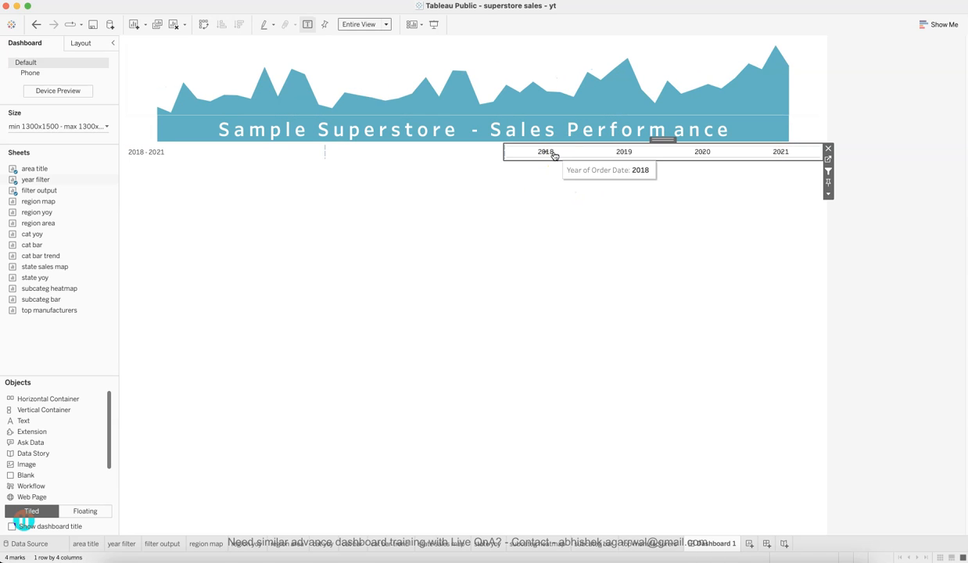
Test the year filter by switching between 2018 and 2019 and trying to deselect 2018.
click(553, 154)
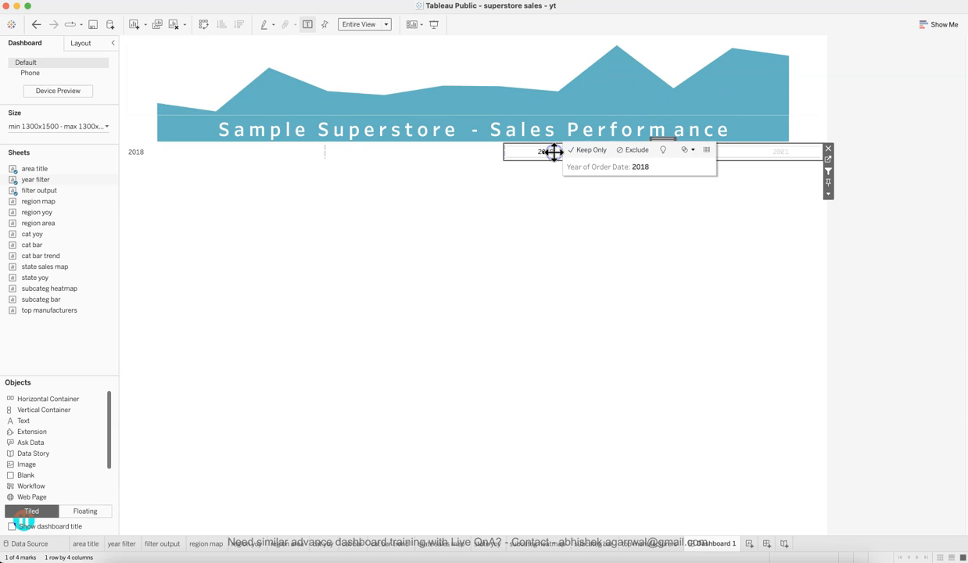
click(554, 153)
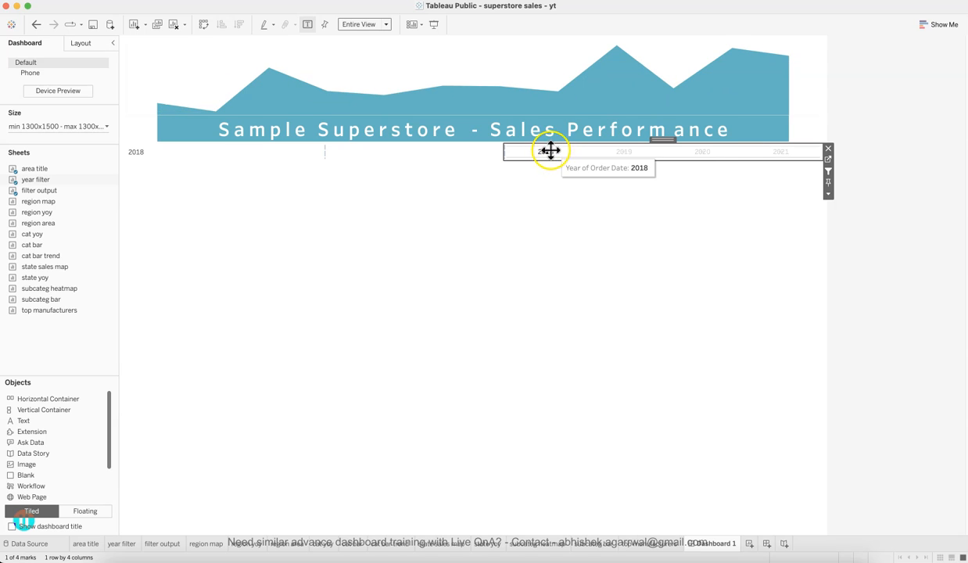
click(619, 154)
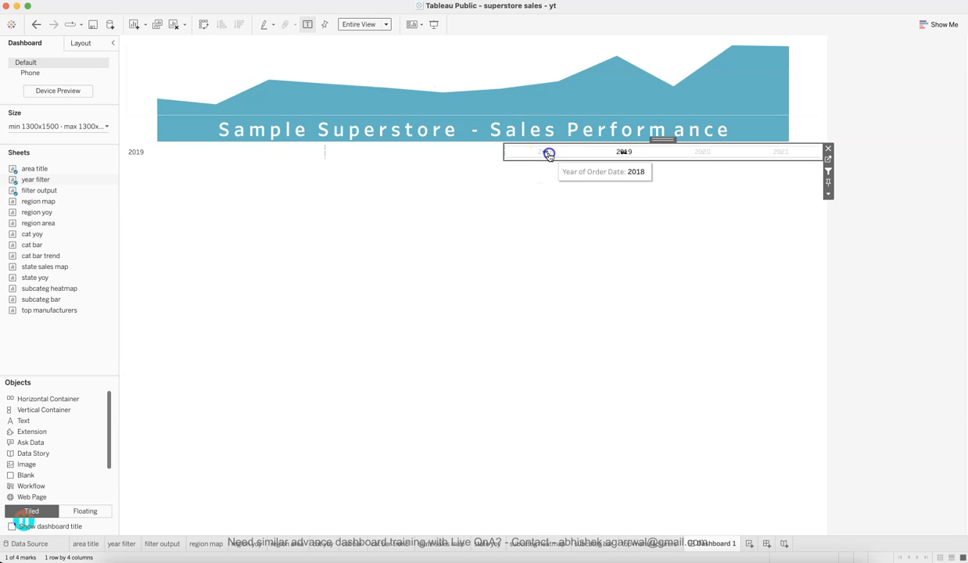
click(549, 153)
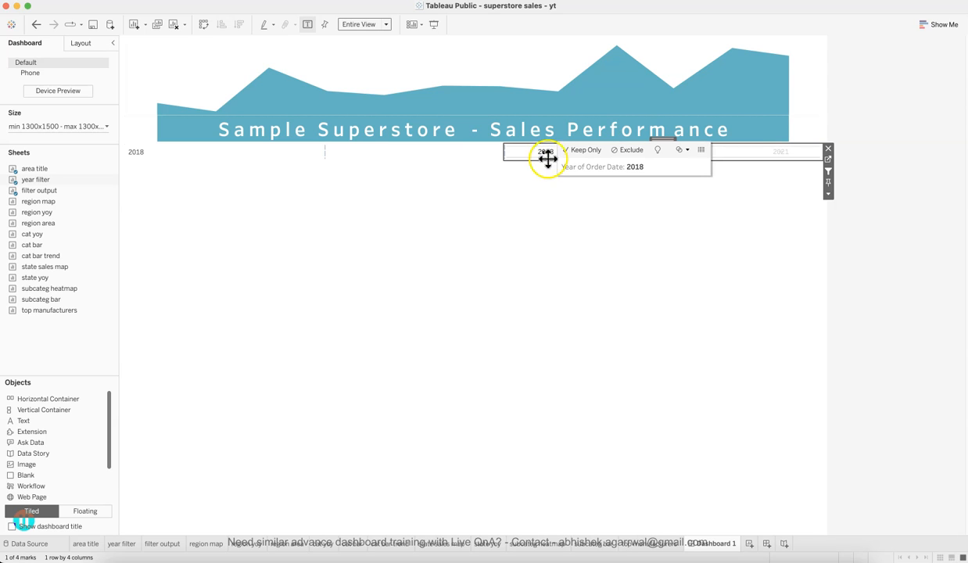
click(582, 319)
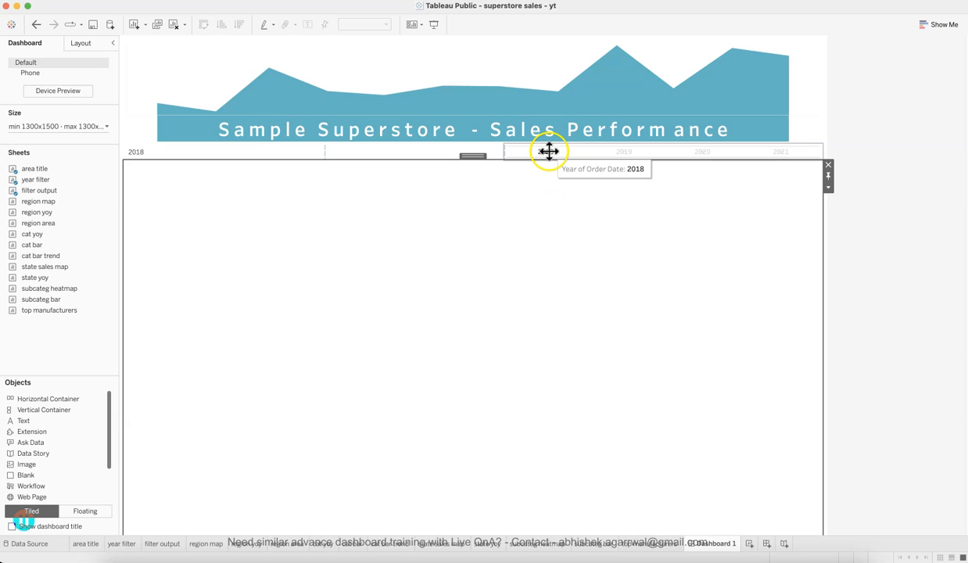
Stop using the year filter sheet as a dashboard filter and clear its 2018 selection.
click(578, 153)
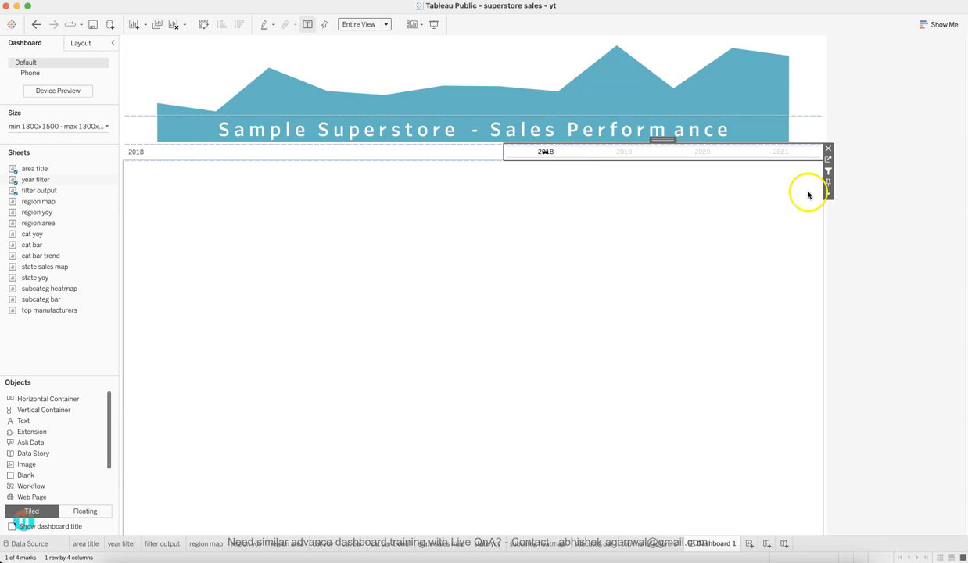
click(828, 172)
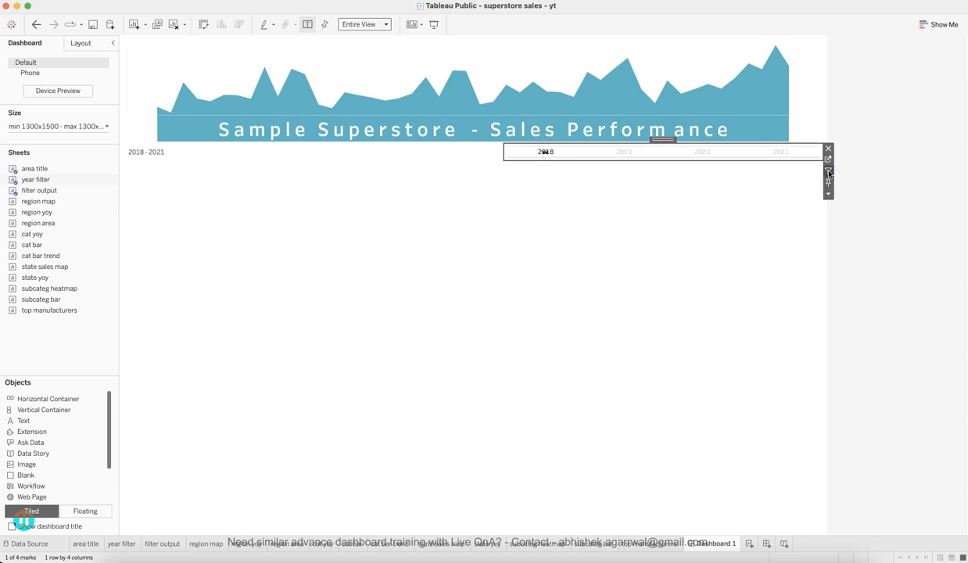
click(565, 152)
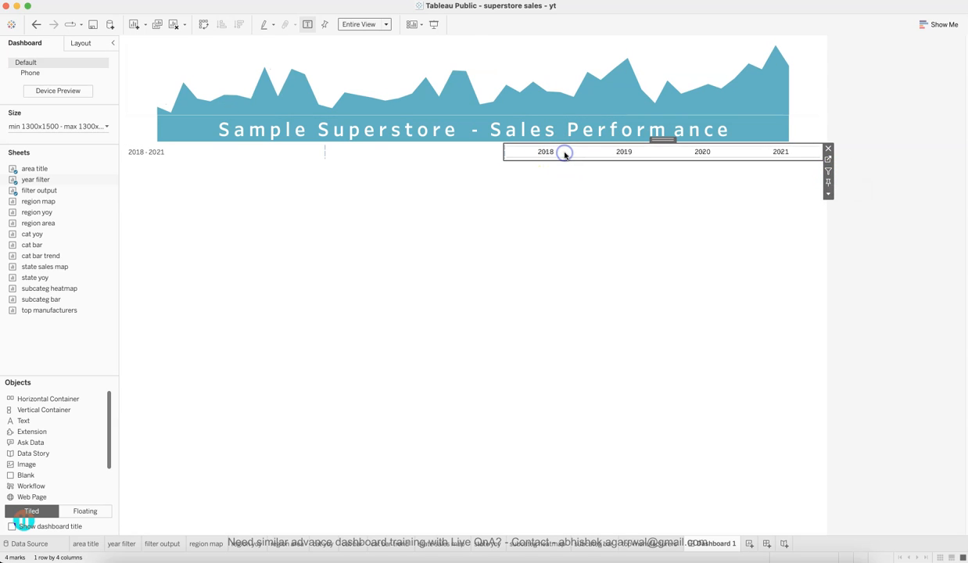
click(336, 49)
click(244, 216)
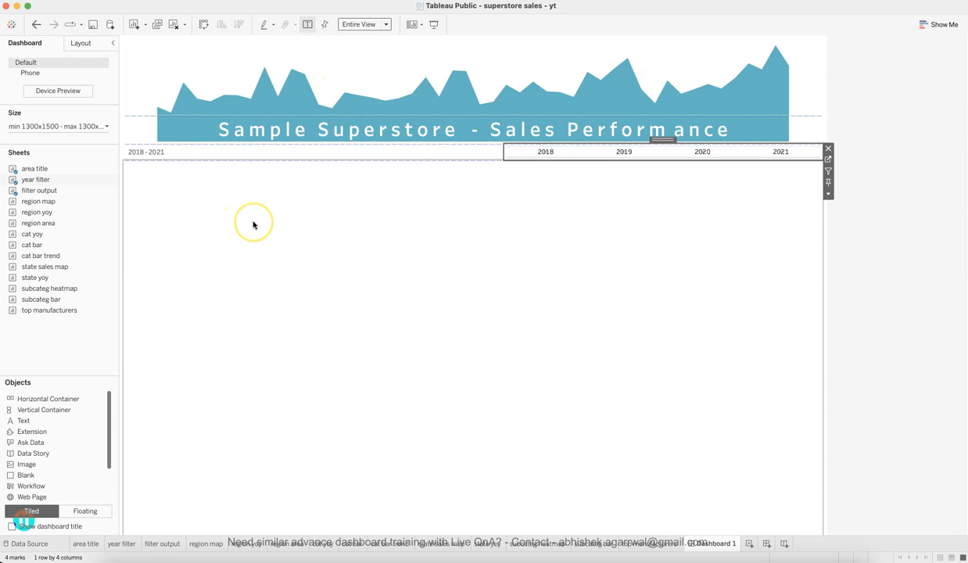
click(159, 153)
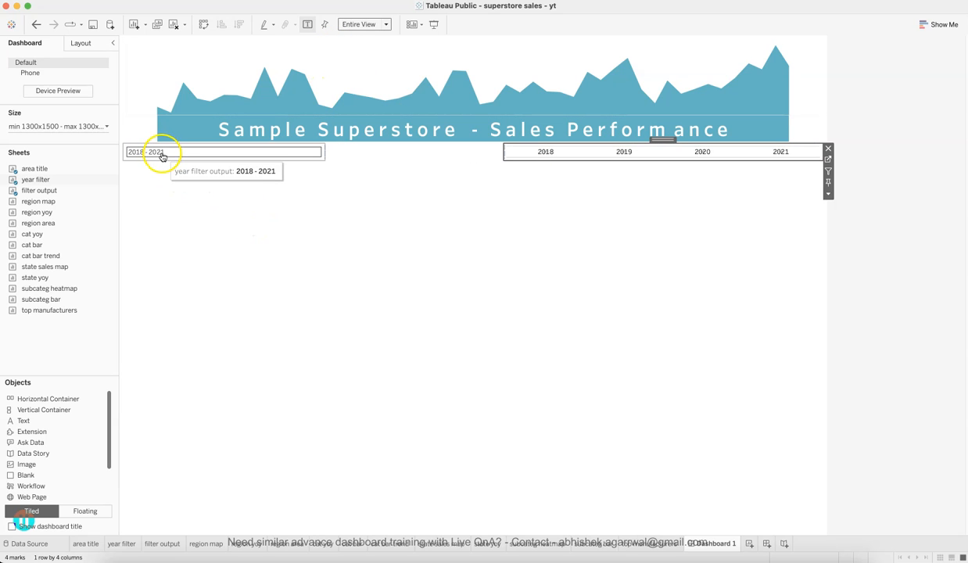
click(205, 170)
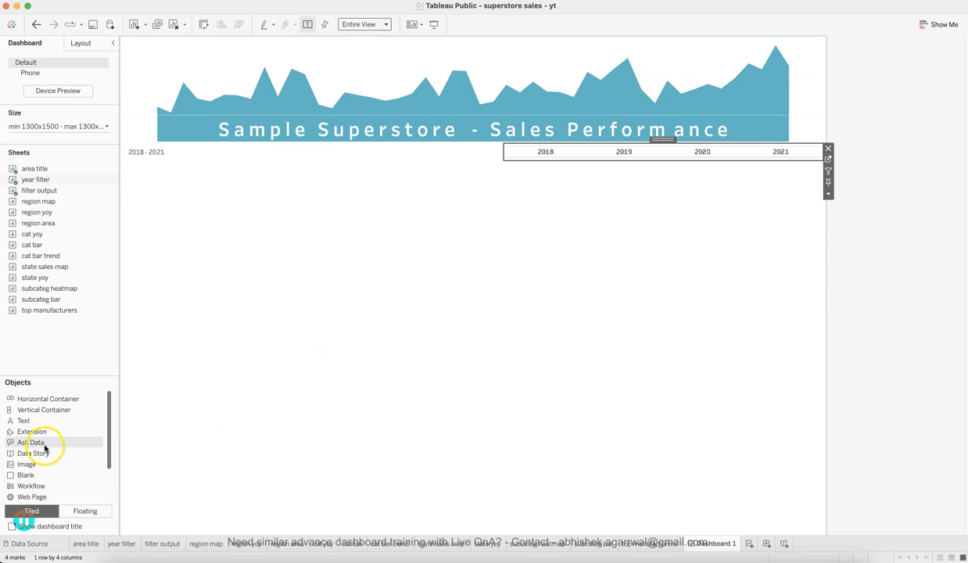
Review the available dashboard objects and examine the detail table and download buttons in the reference dashboard's filter row.
scroll(45, 457, down, 3)
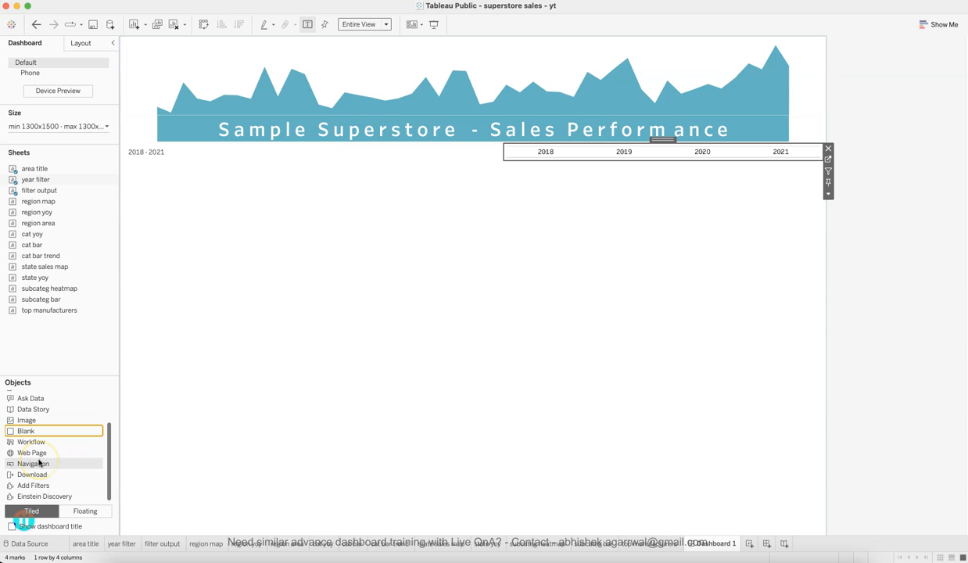
scroll(39, 463, up, 3)
drag(39, 463, 213, 509)
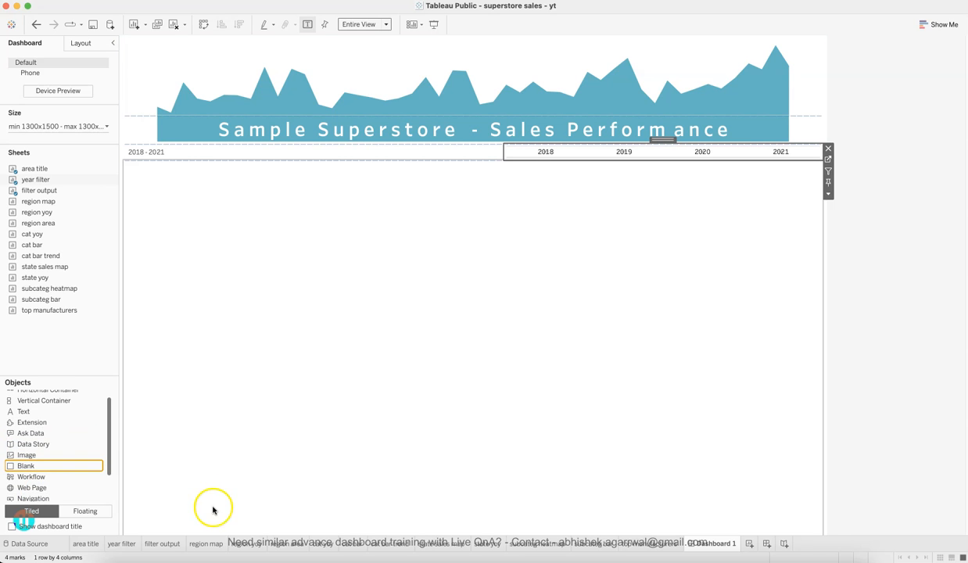
click(300, 556)
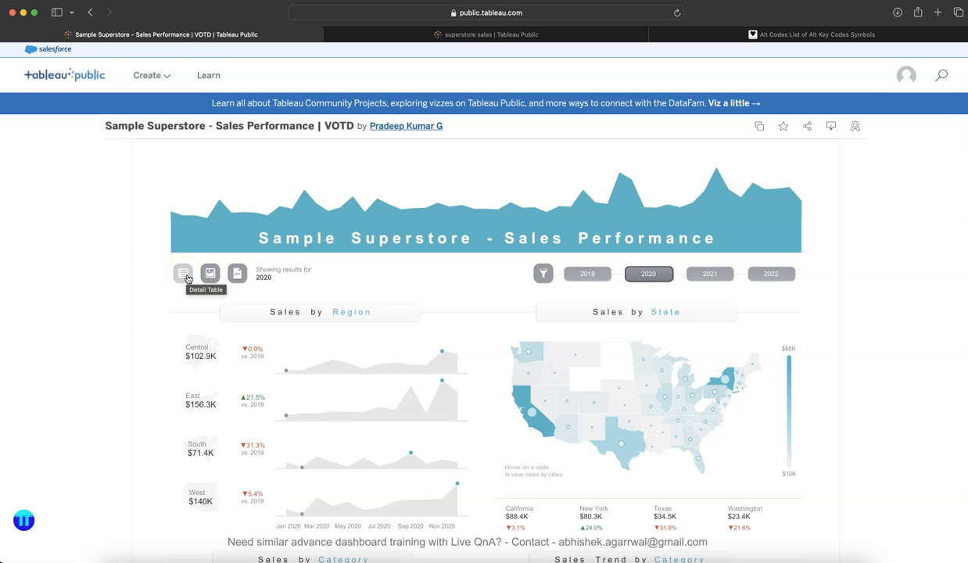
click(211, 277)
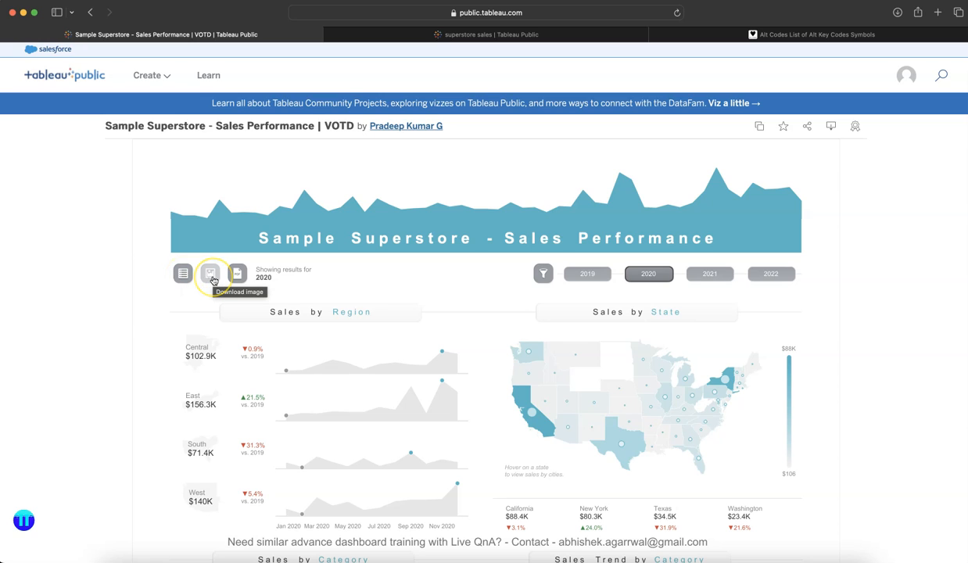
click(241, 276)
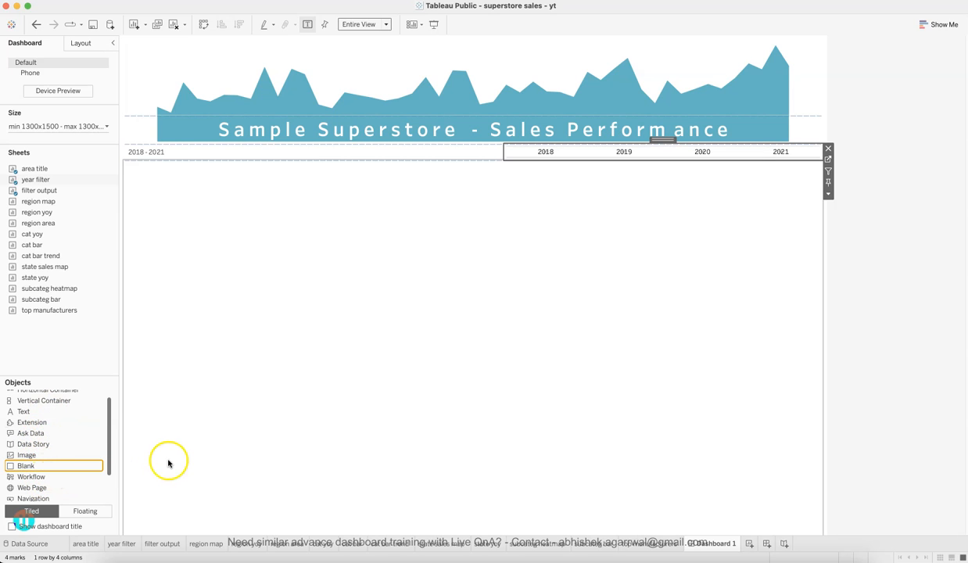
Add a Navigation button to the filter row container and move the filter output sheet directly before the year filter.
scroll(91, 452, down, 3)
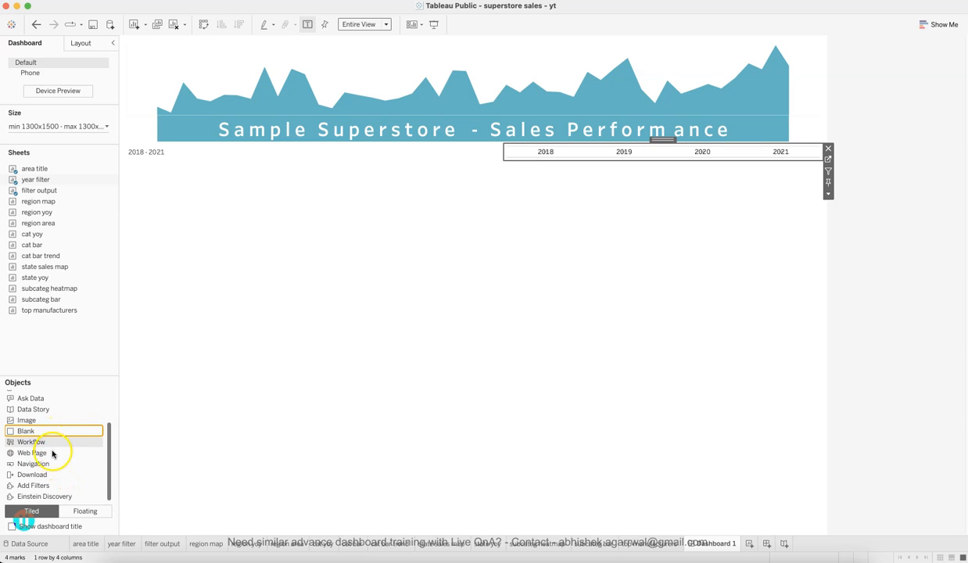
drag(36, 455, 148, 152)
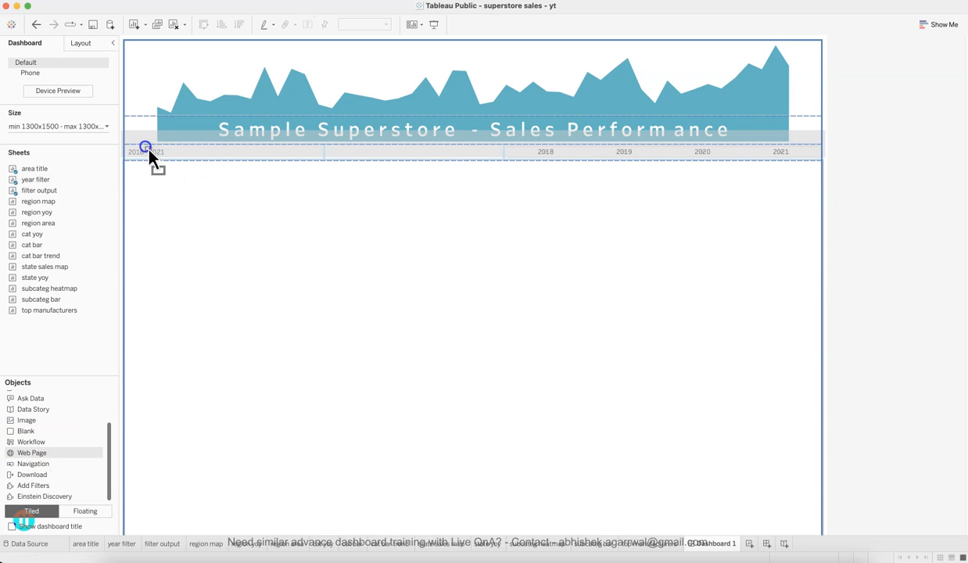
drag(327, 157, 324, 160)
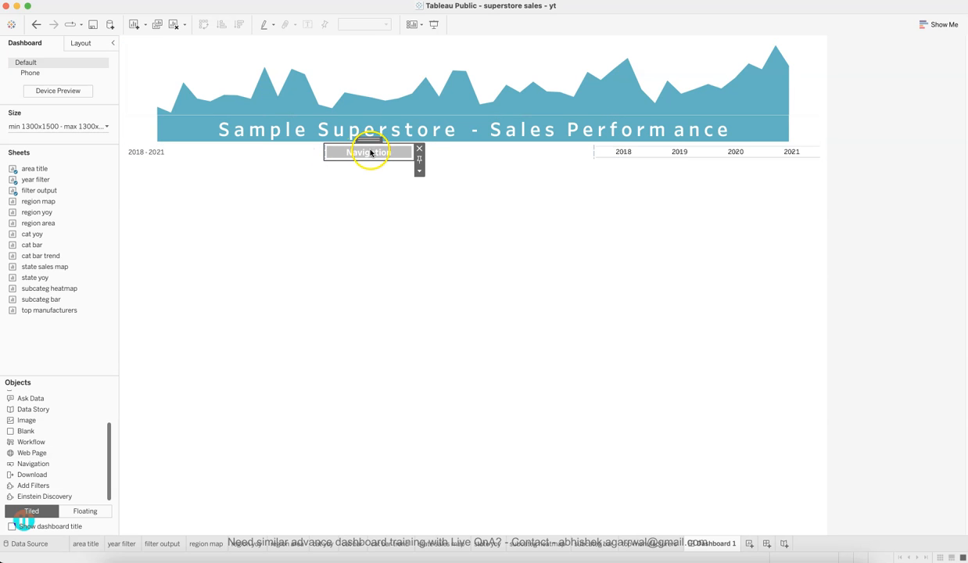
click(252, 153)
drag(368, 144, 589, 158)
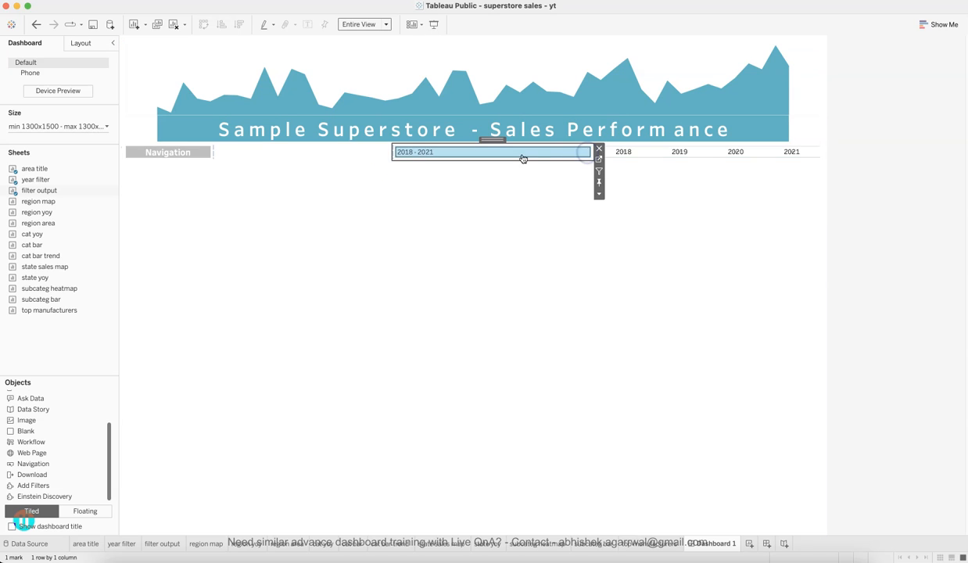
Link the navigation button to the top manufacturers sheet and test the link from the dashboard.
click(178, 154)
click(218, 170)
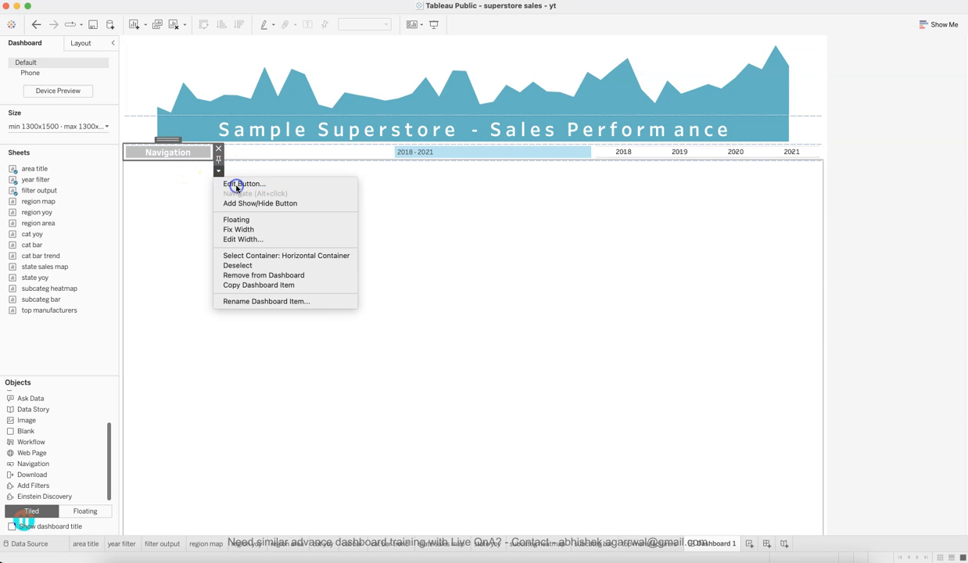
click(234, 185)
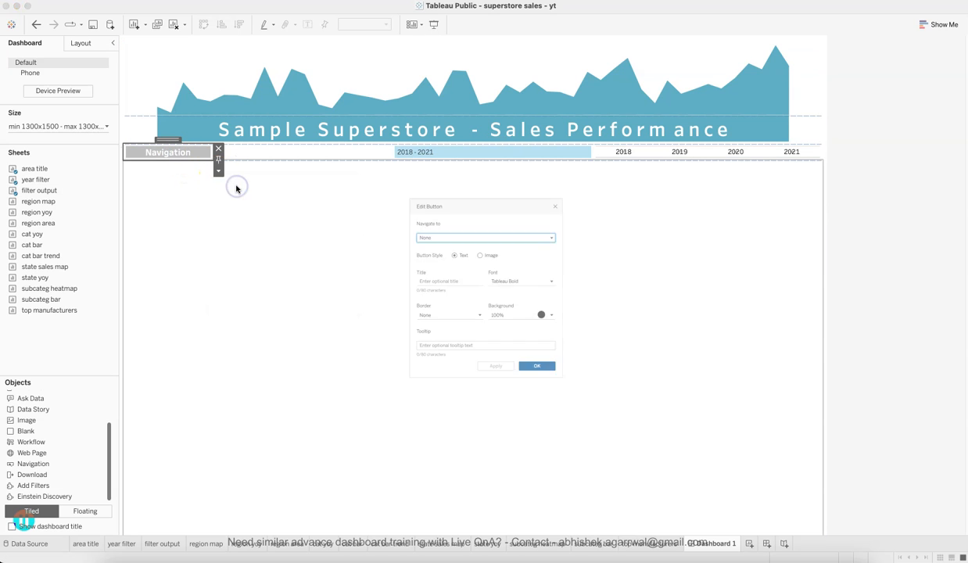
click(449, 216)
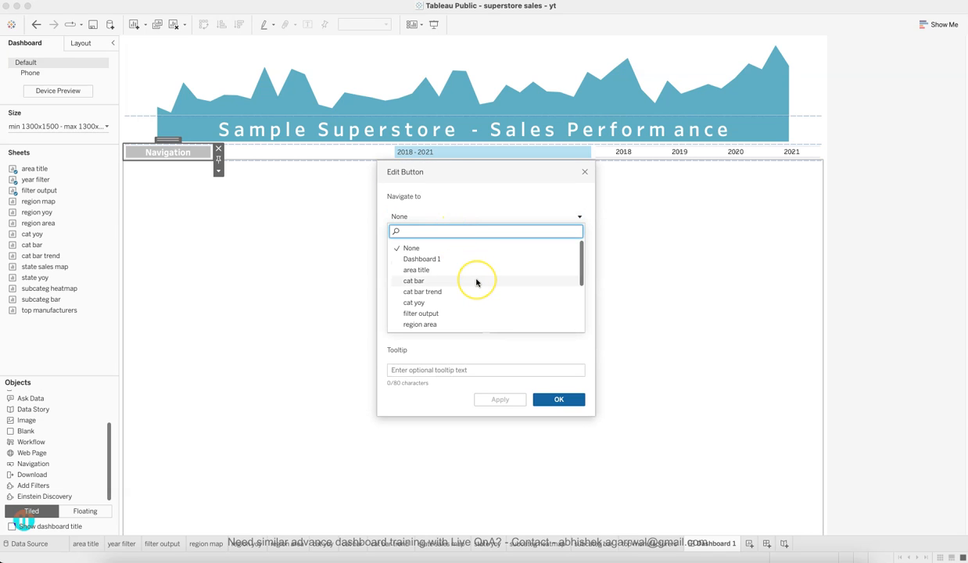
scroll(476, 282, down, 3)
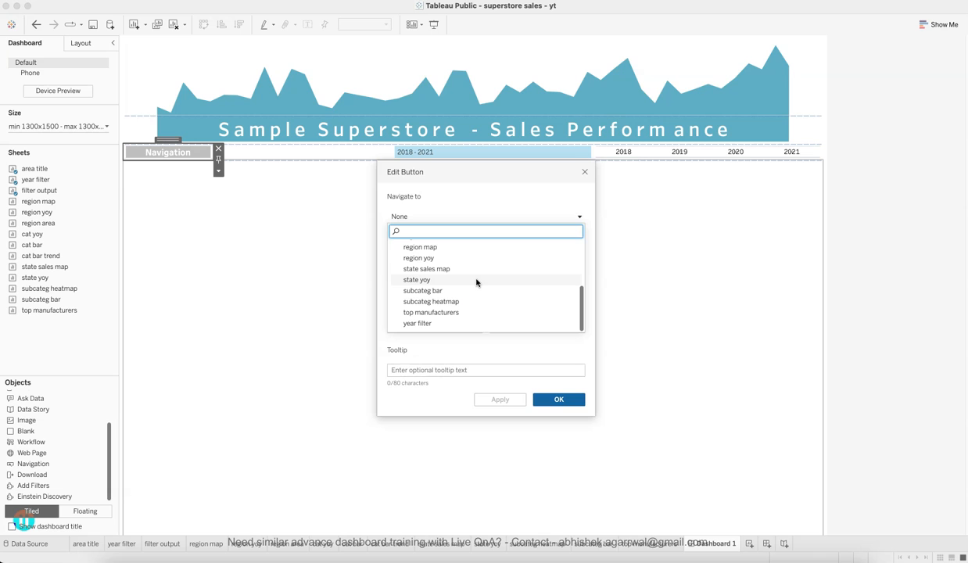
click(469, 313)
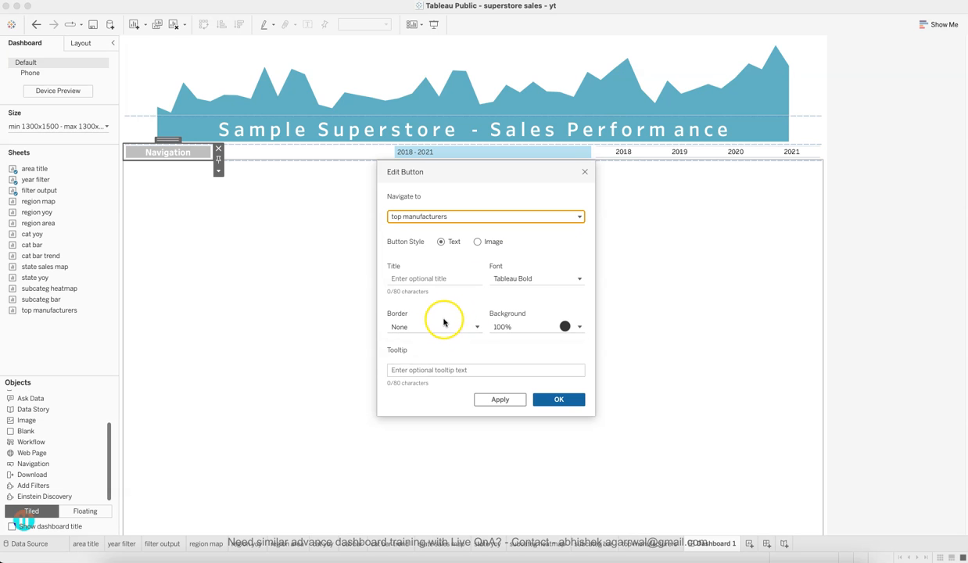
click(501, 399)
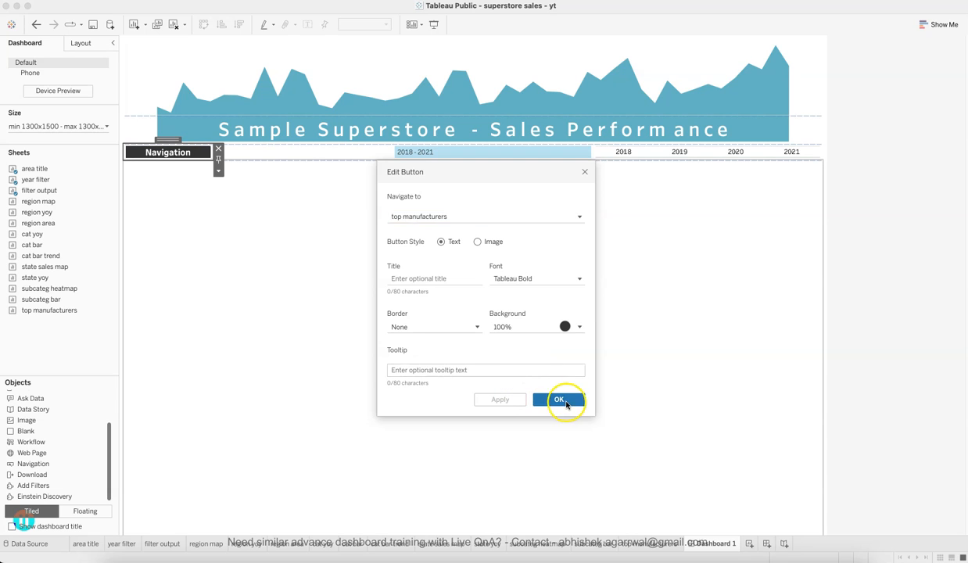
click(566, 402)
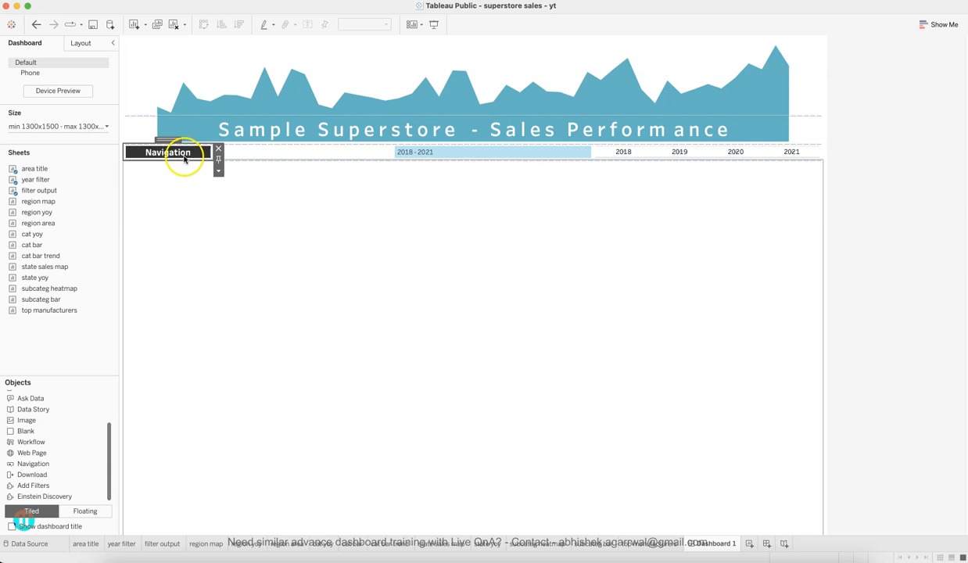
click(177, 154)
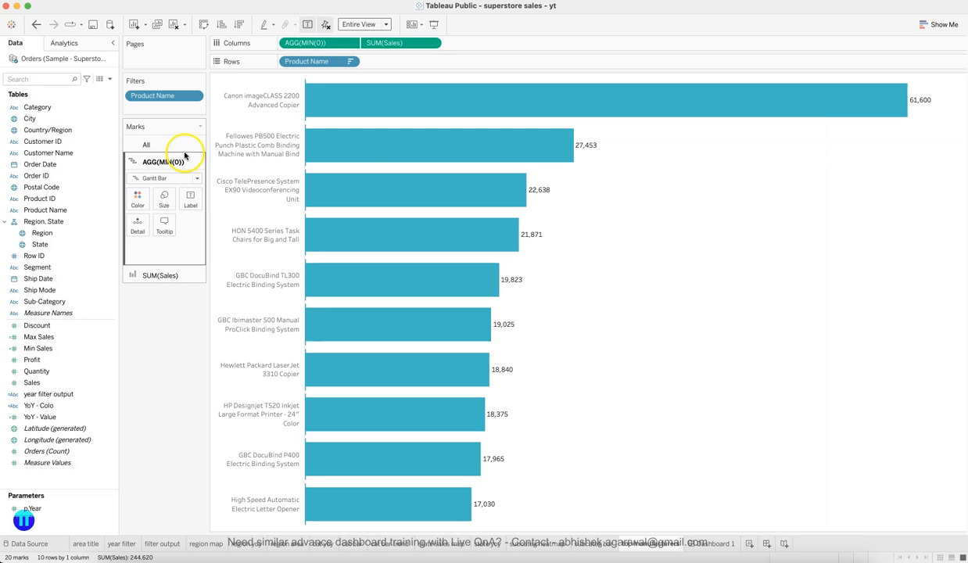
click(708, 543)
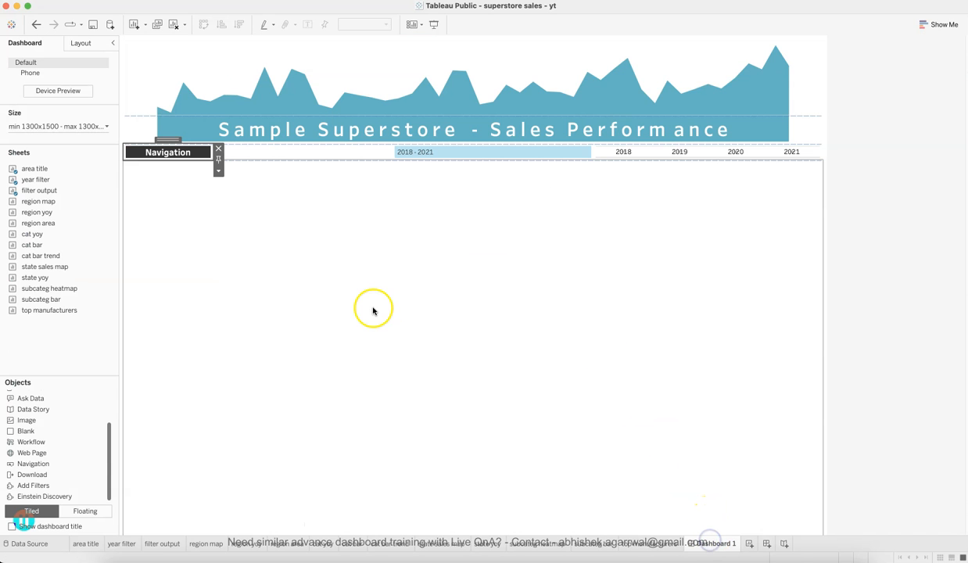
Change the navigation button's background colour to light grey at 100% opacity.
click(201, 153)
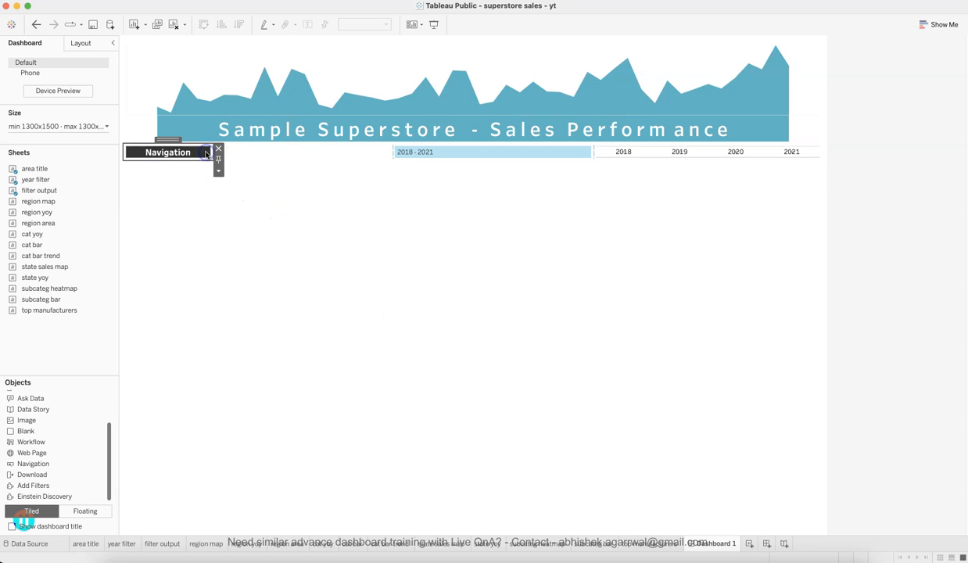
click(218, 170)
click(243, 183)
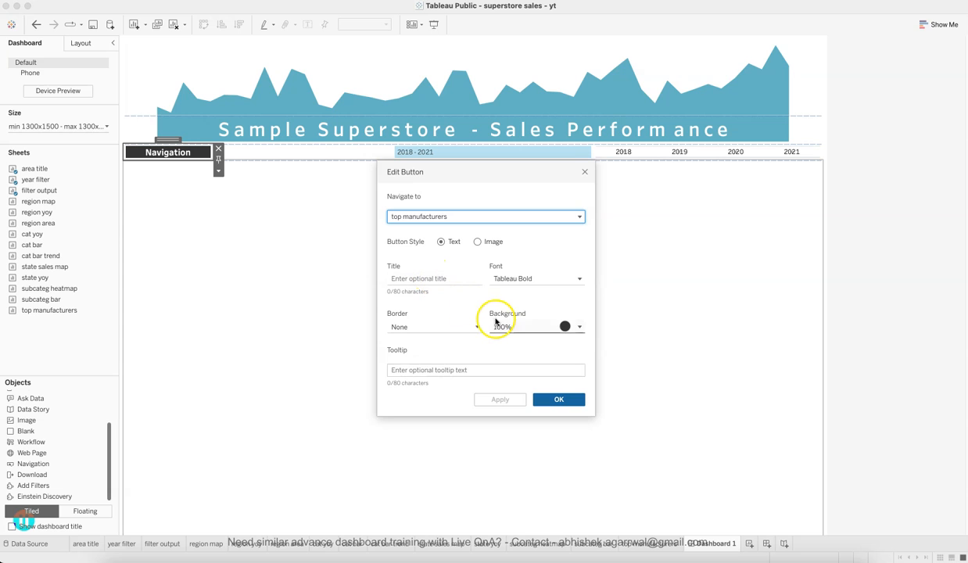
click(563, 328)
click(504, 388)
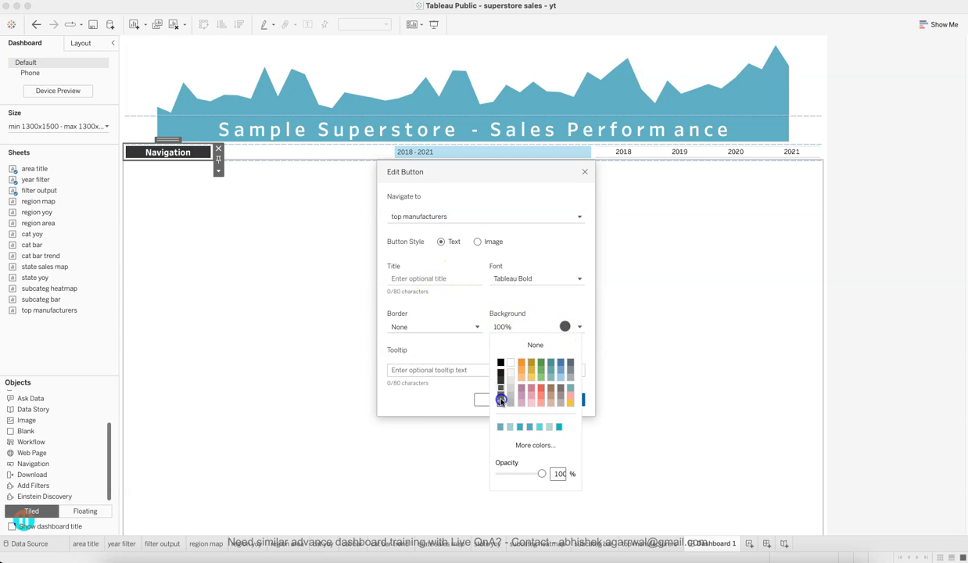
click(425, 411)
click(494, 400)
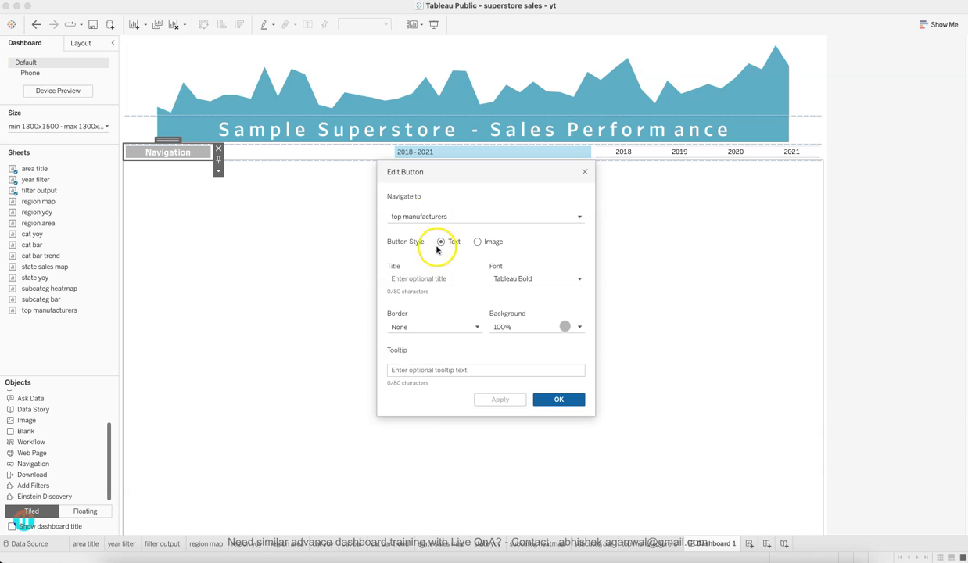
Switch the navigation button's style to Image and look through the Downloads folder for a button image.
click(435, 280)
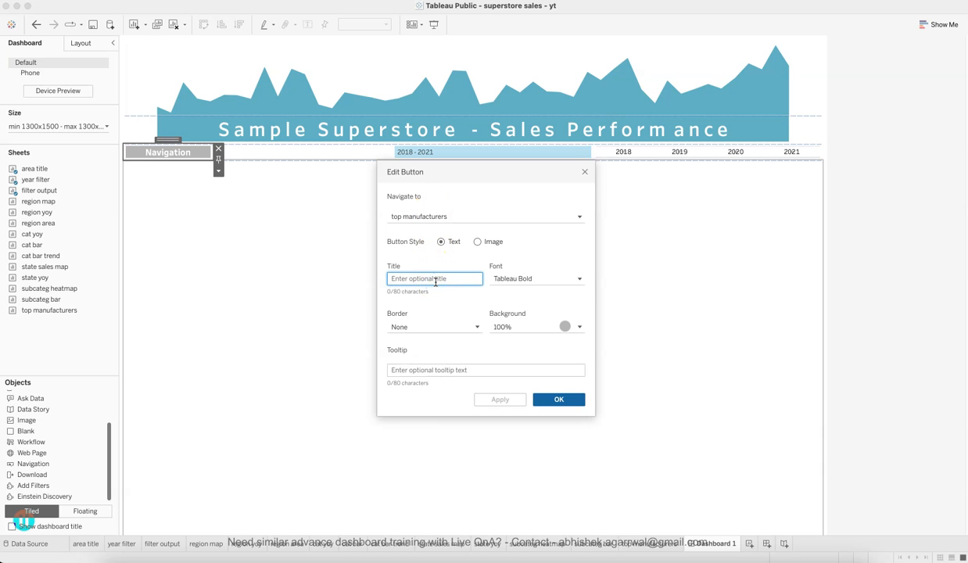
click(477, 243)
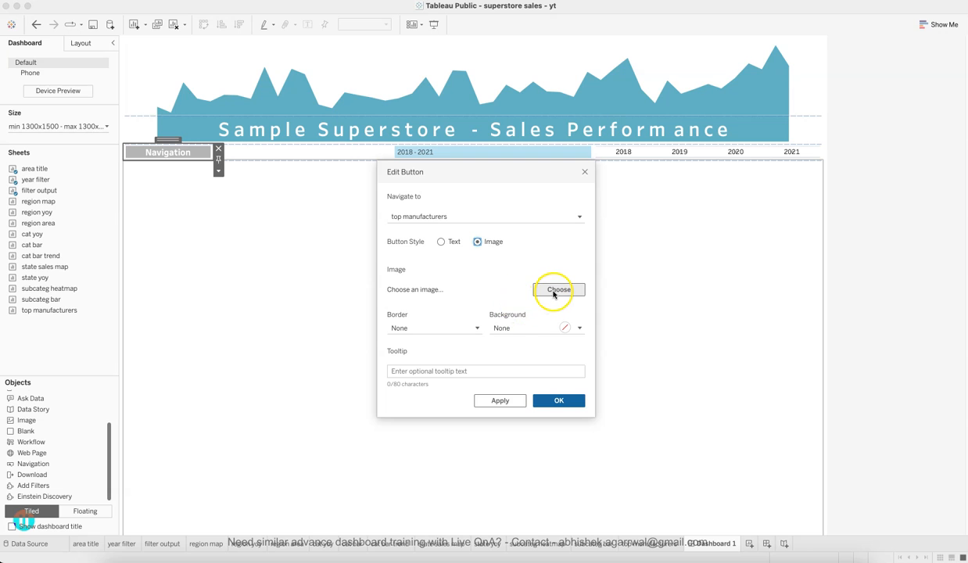
click(556, 290)
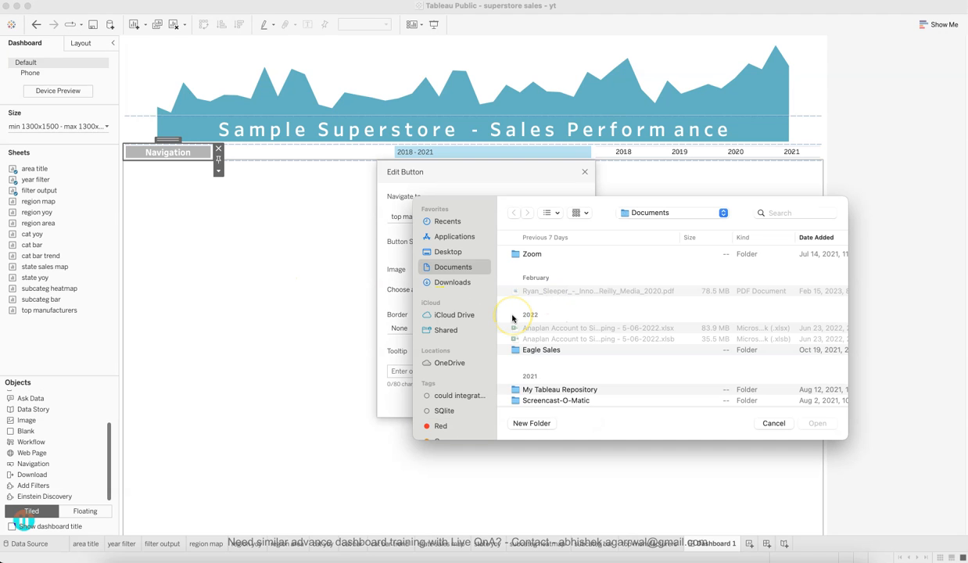
click(457, 282)
scroll(593, 317, down, 5)
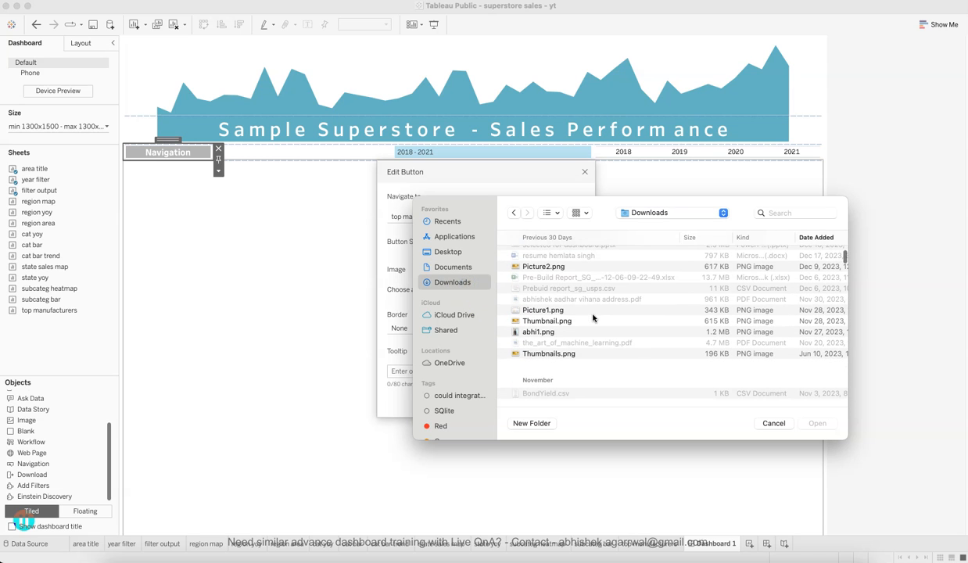
scroll(593, 318, down, 3)
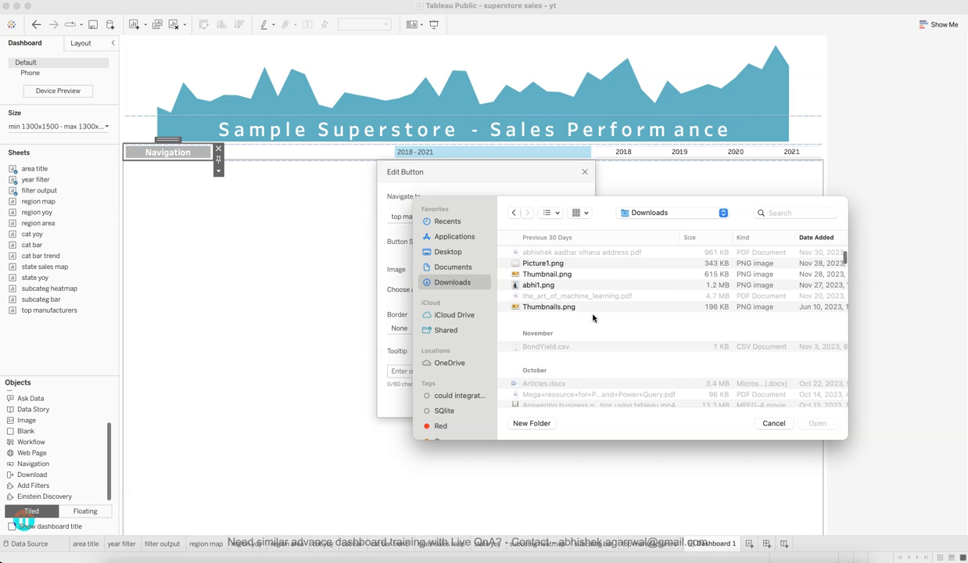
scroll(592, 317, up, 1)
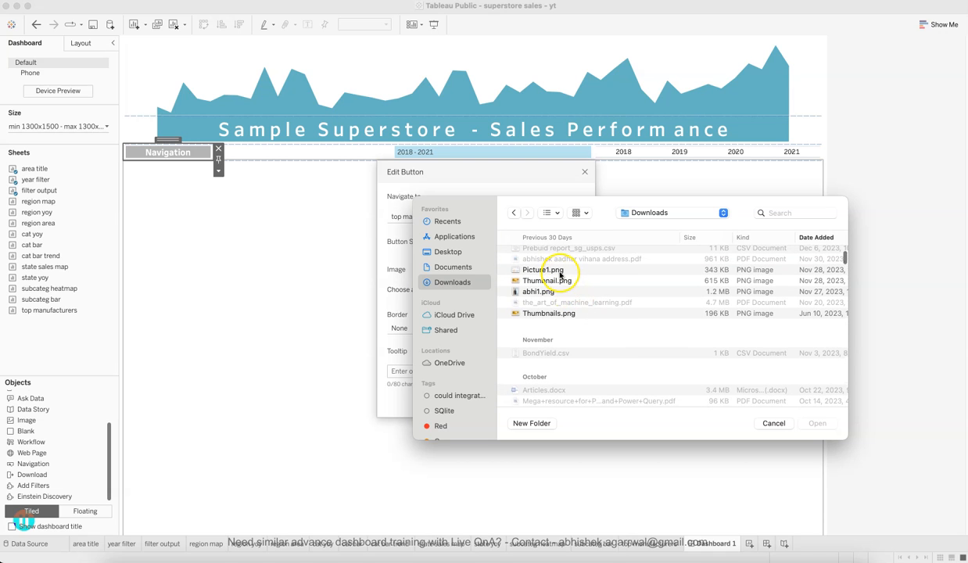
scroll(623, 341, down, 5)
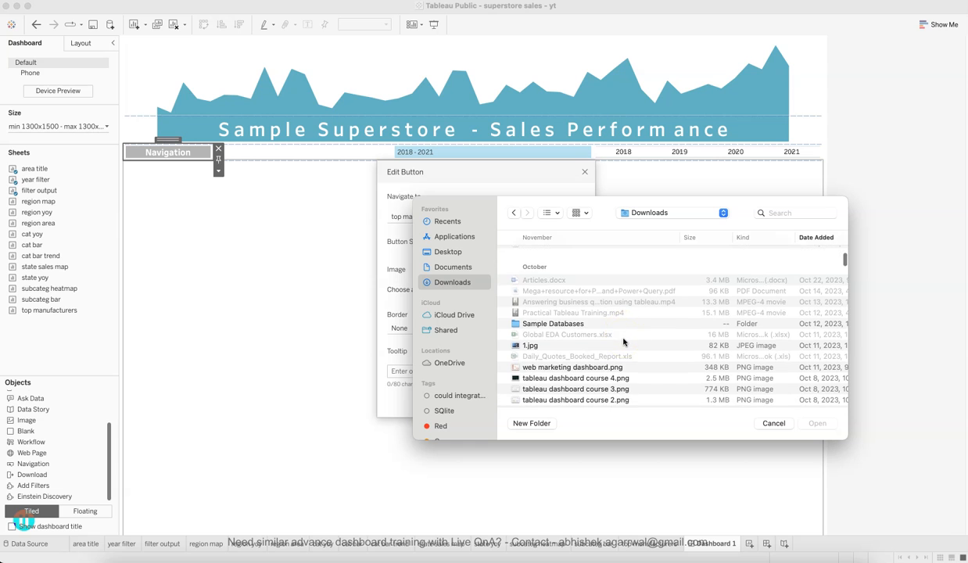
scroll(623, 341, down, 5)
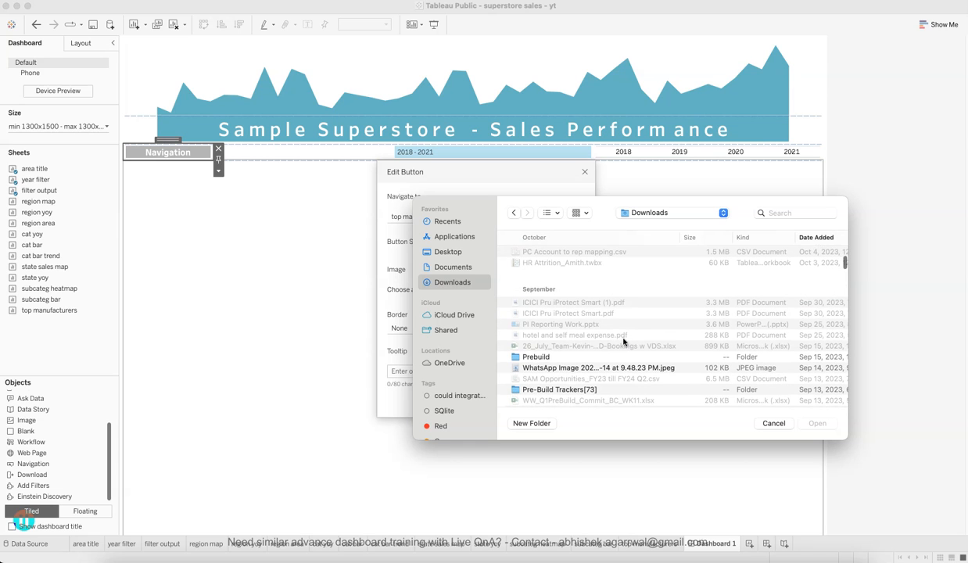
Use 4.png from the Ratings folder in My Tableau Repository's Shapes as the navigation button's image.
click(447, 266)
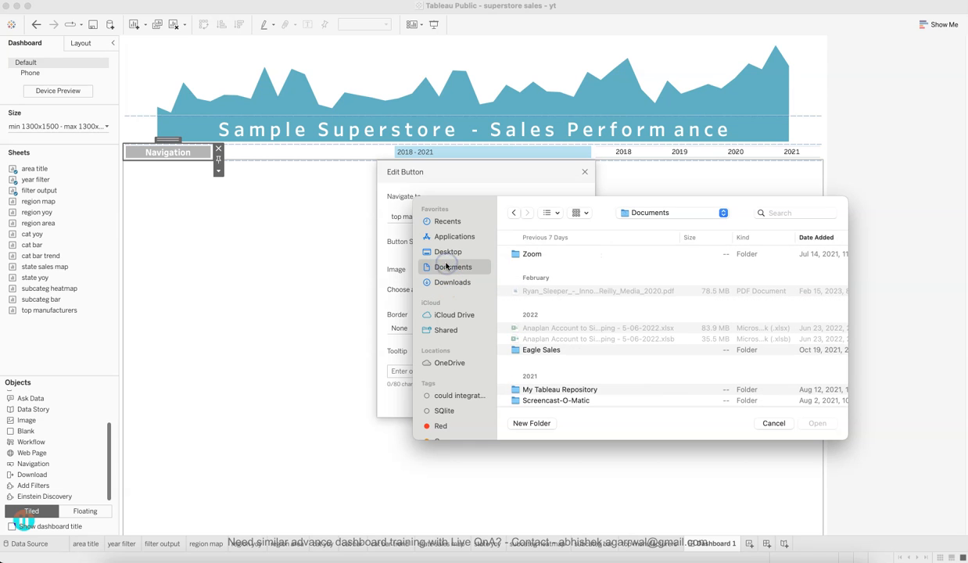
scroll(525, 326, down, 1)
double_click(526, 386)
scroll(526, 387, down, 3)
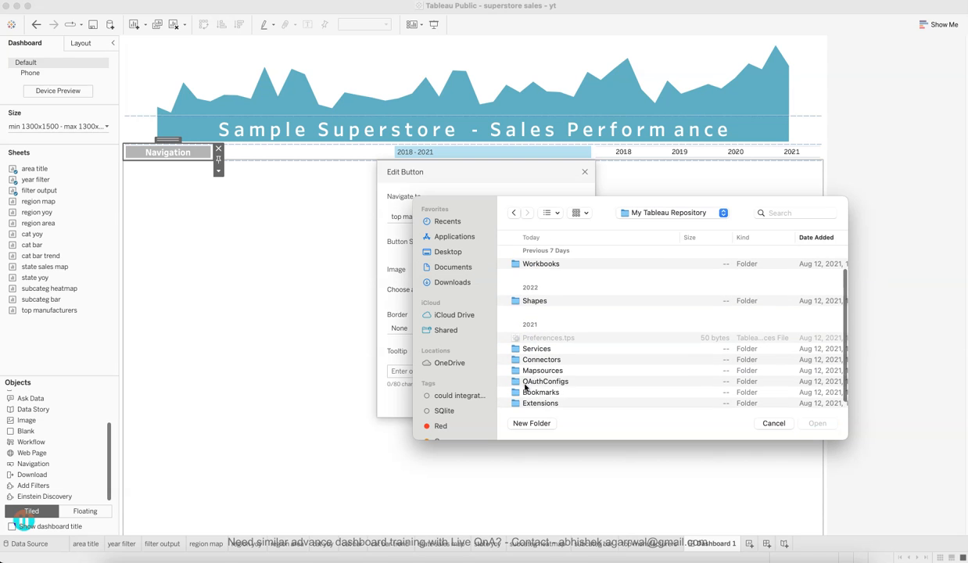
double_click(531, 295)
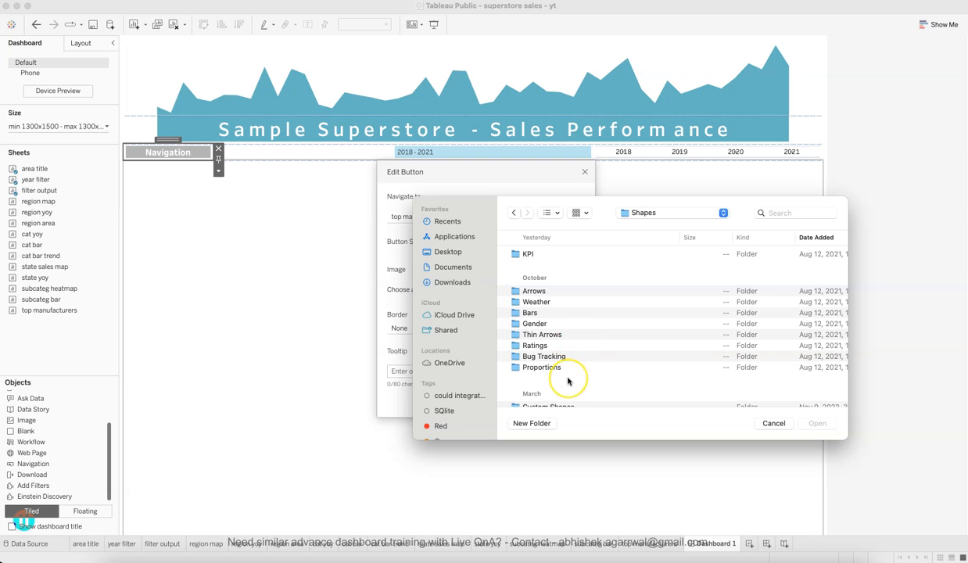
scroll(568, 380, down, 3)
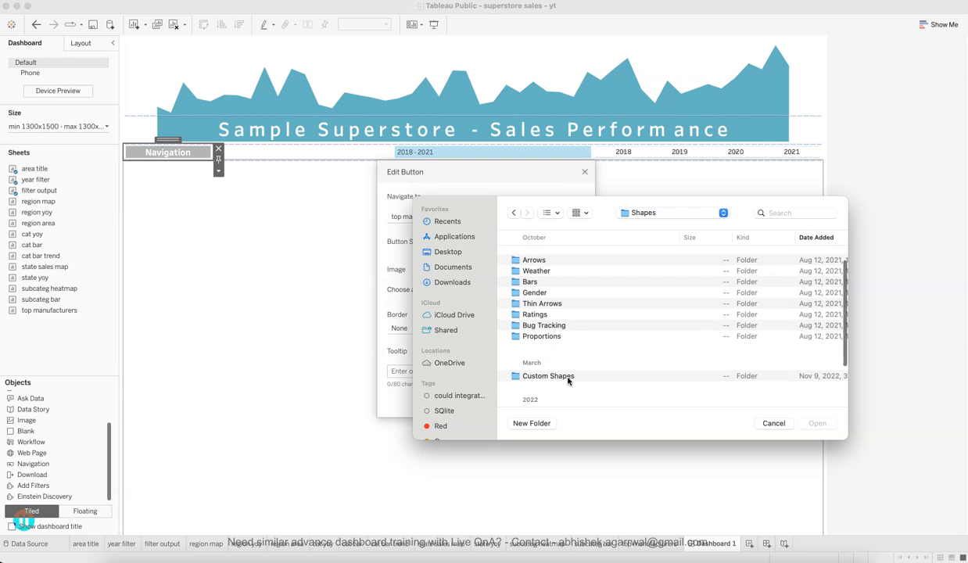
scroll(549, 325, up, 2)
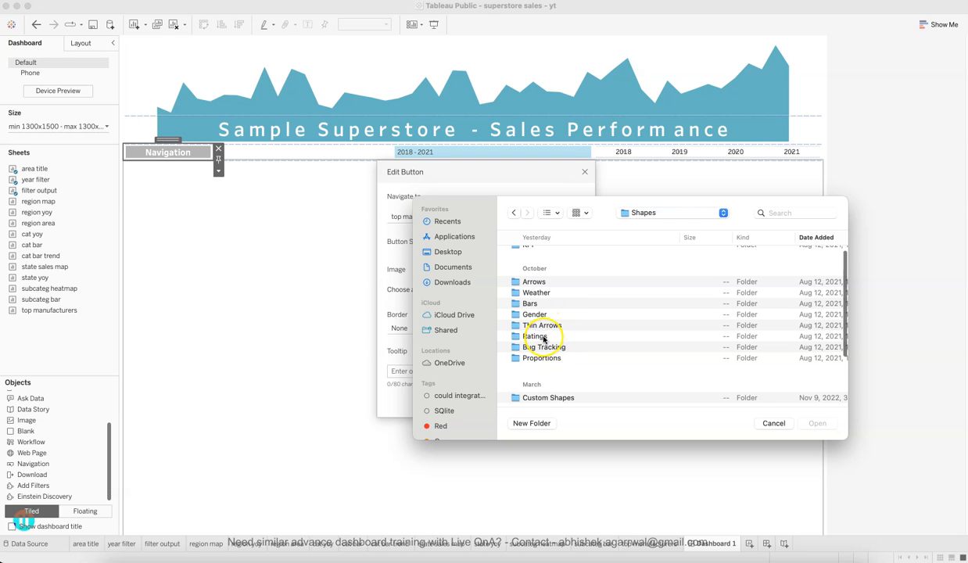
double_click(540, 336)
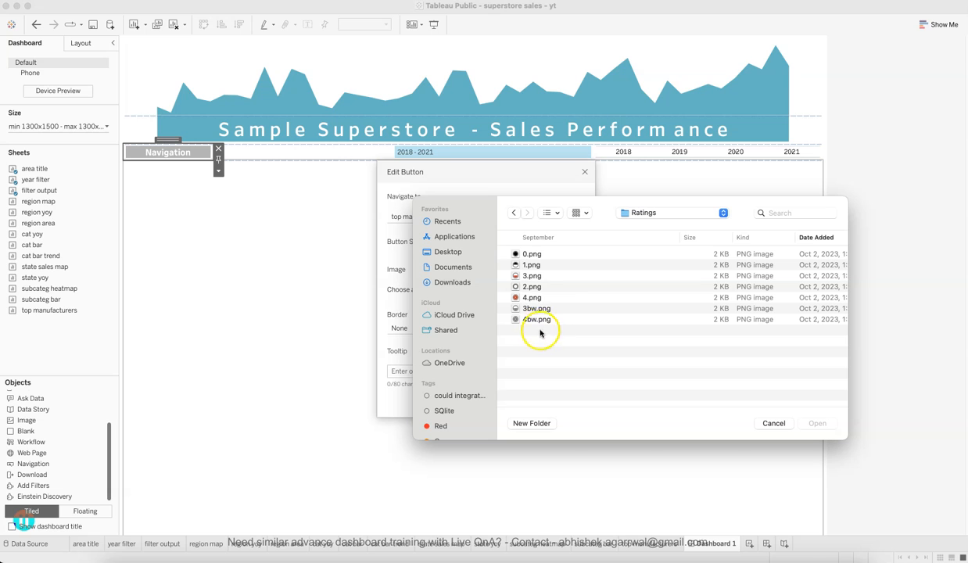
double_click(529, 298)
click(504, 402)
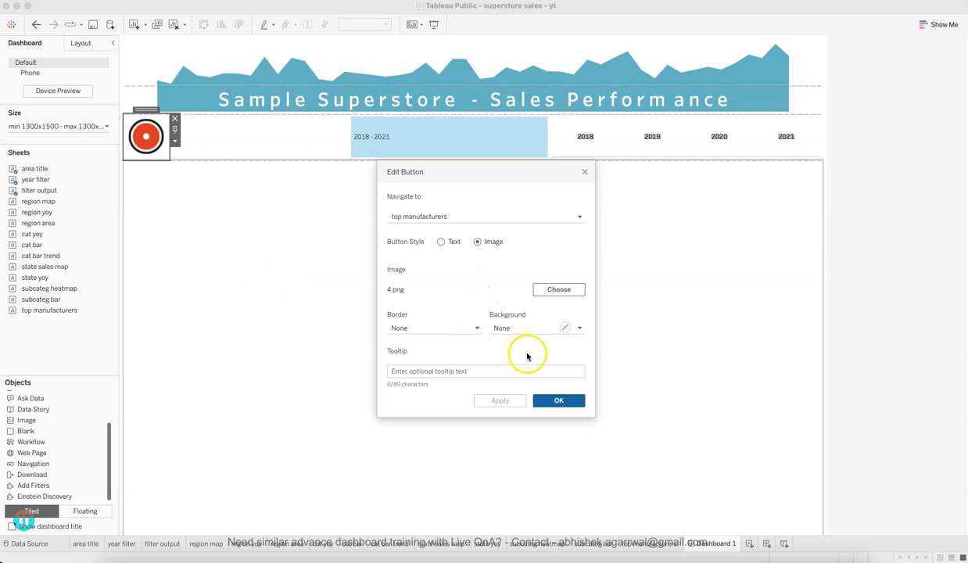
click(559, 400)
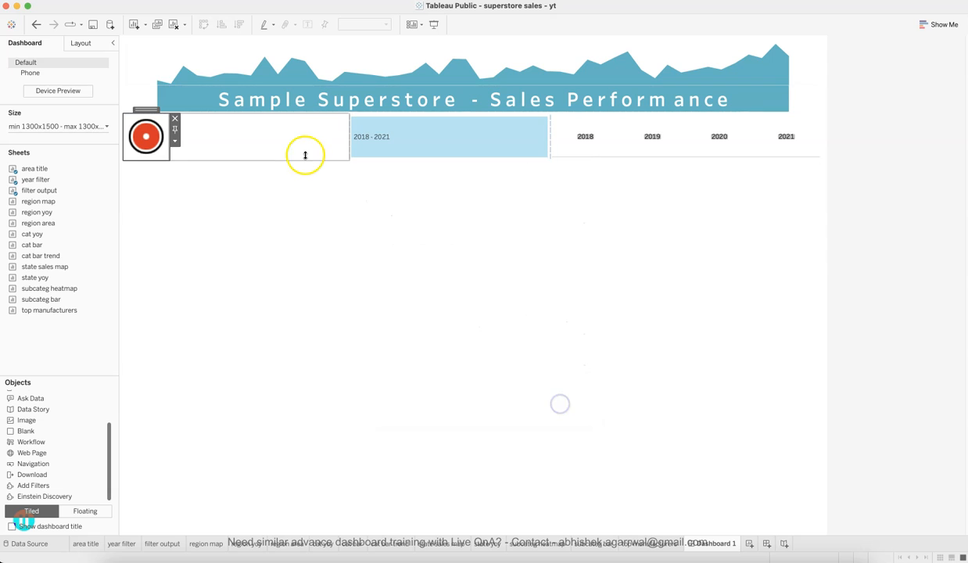
Reduce the height of the filter row under the title banner and narrow the image navigation button.
drag(280, 113, 286, 139)
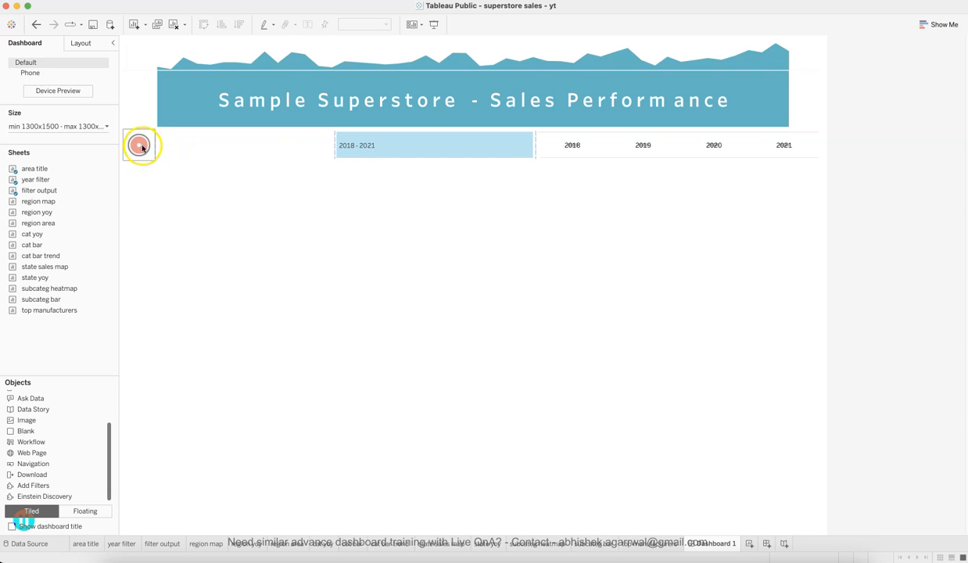
click(190, 147)
drag(156, 144, 133, 150)
click(210, 264)
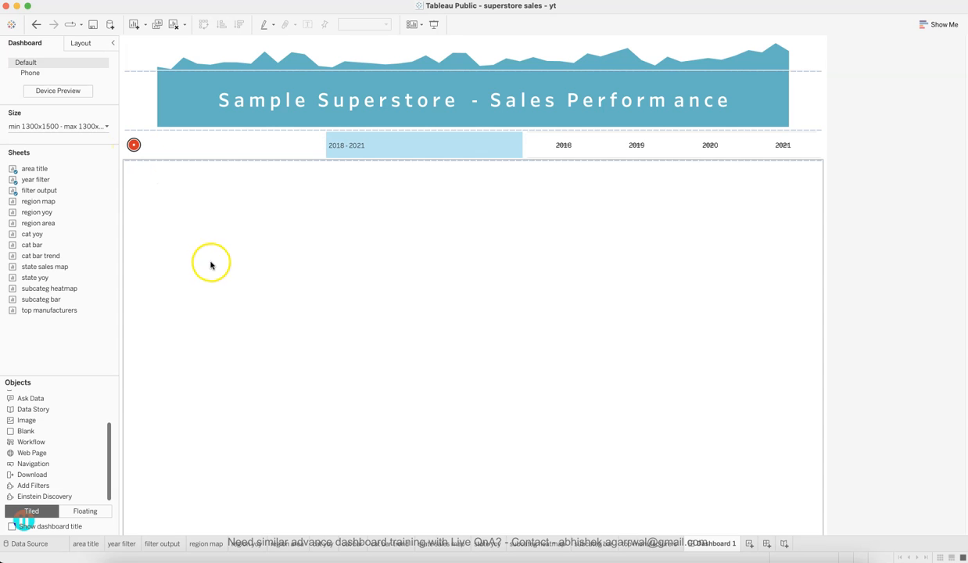
Test the image navigation button's link to top manufacturers and return to Dashboard 1.
click(137, 146)
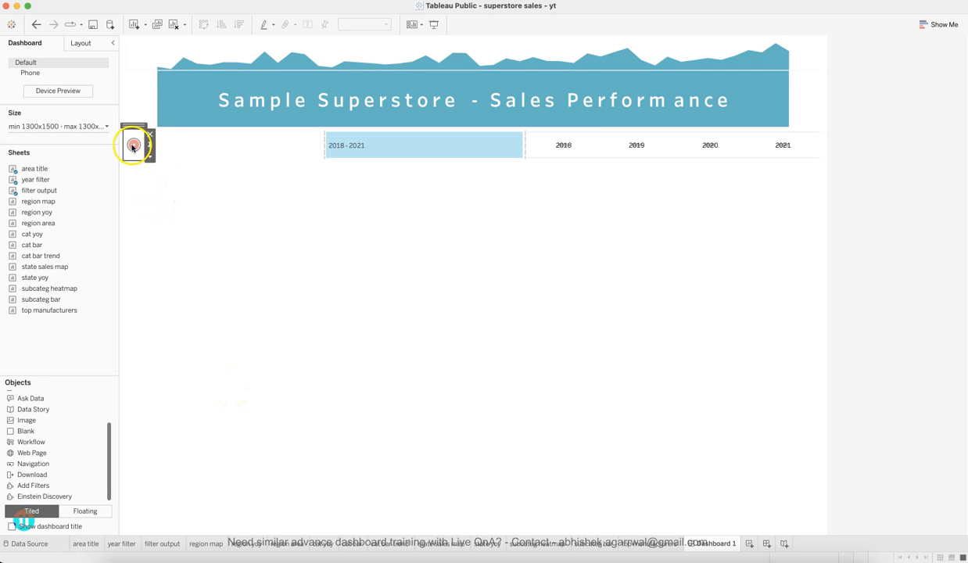
alt+click(133, 147)
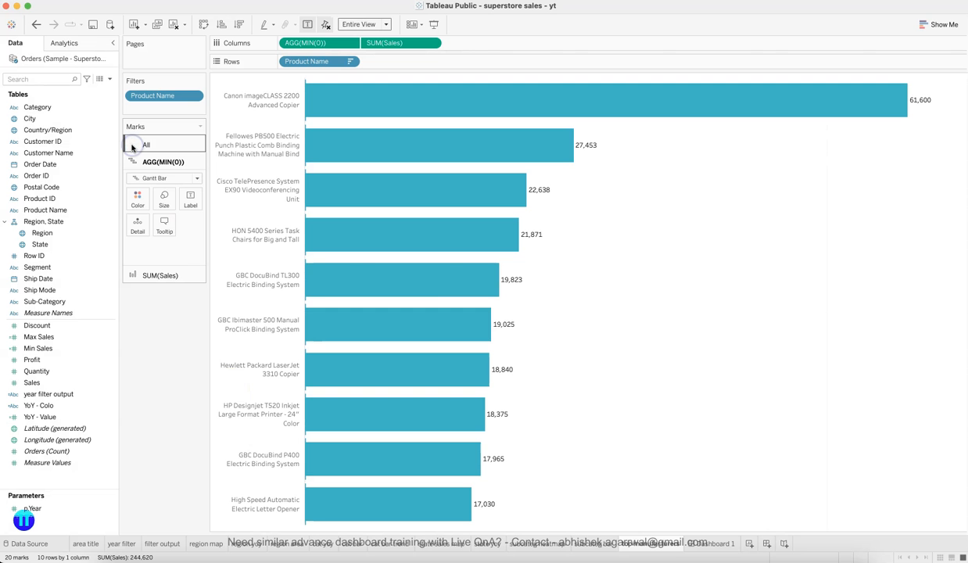
click(703, 541)
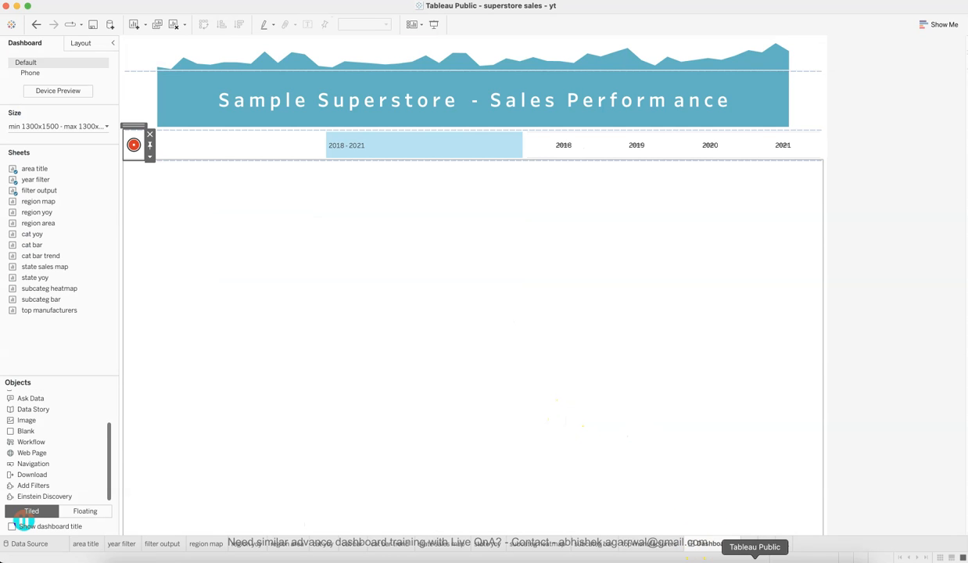
click(691, 507)
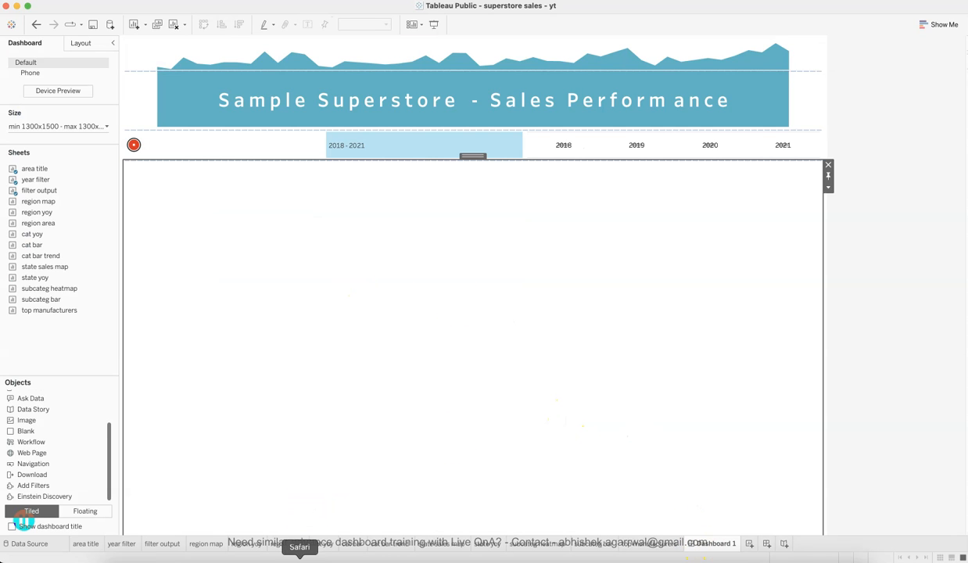
Remove the blank between the image navigation button and the filter output sheet, and widen the button's space in the filter row.
click(299, 558)
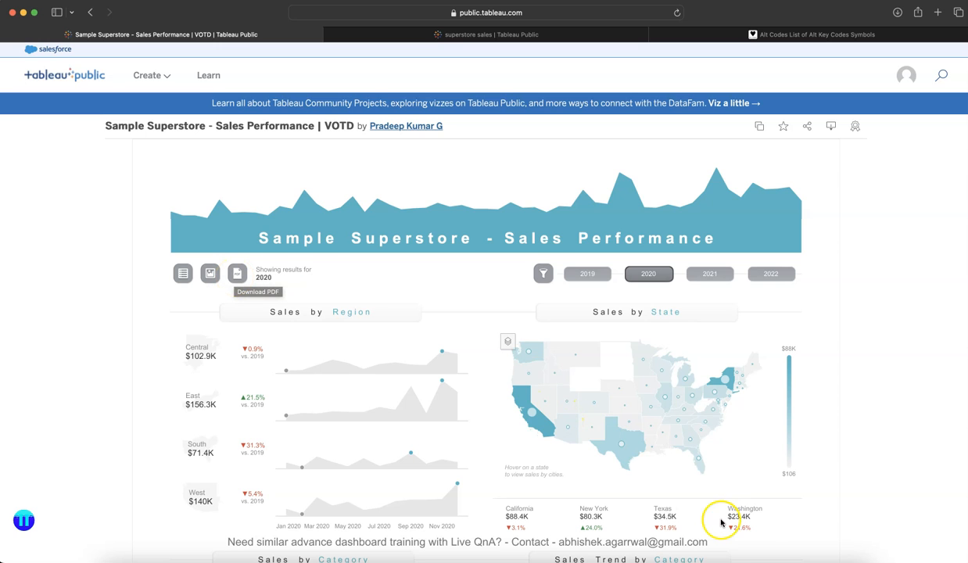
click(754, 556)
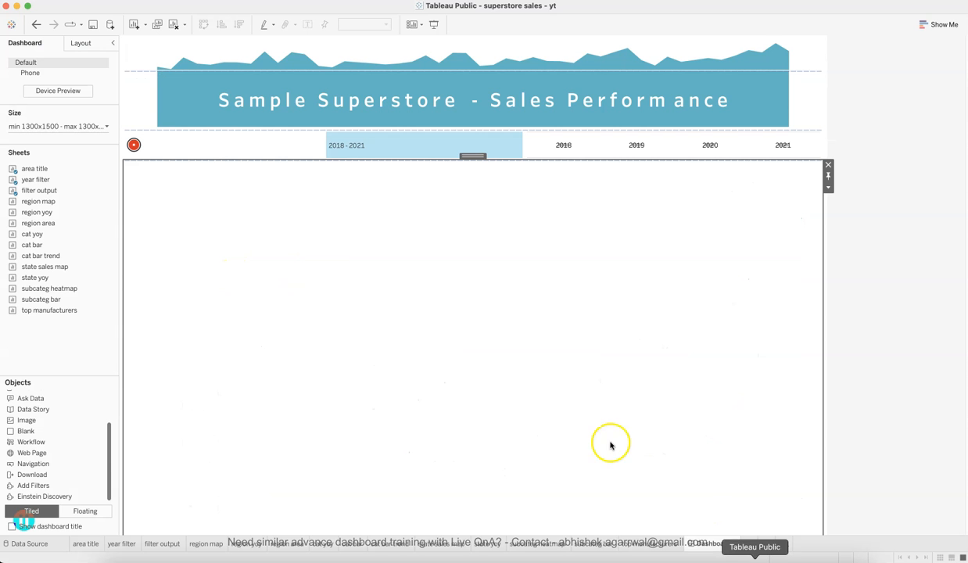
click(281, 151)
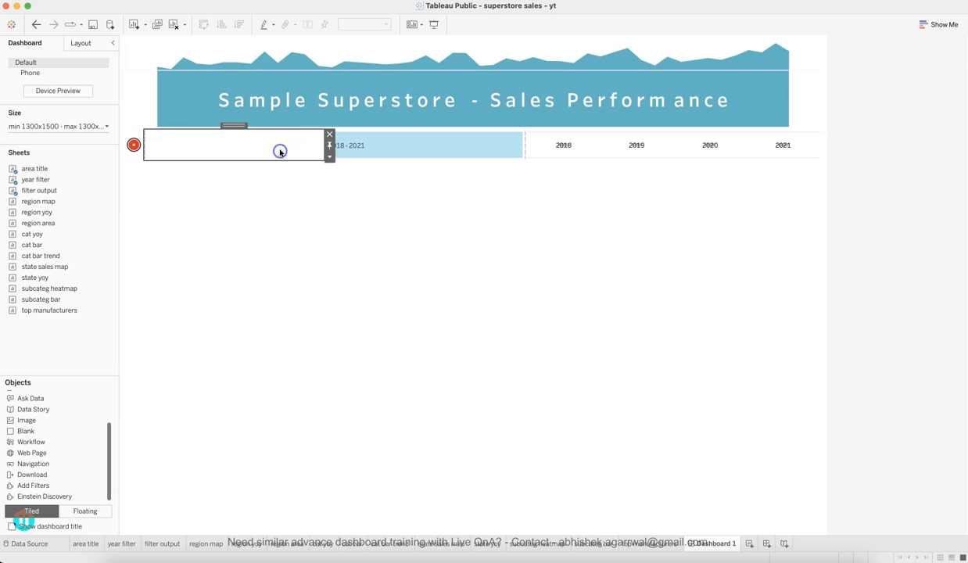
click(329, 134)
drag(145, 145, 205, 144)
click(191, 151)
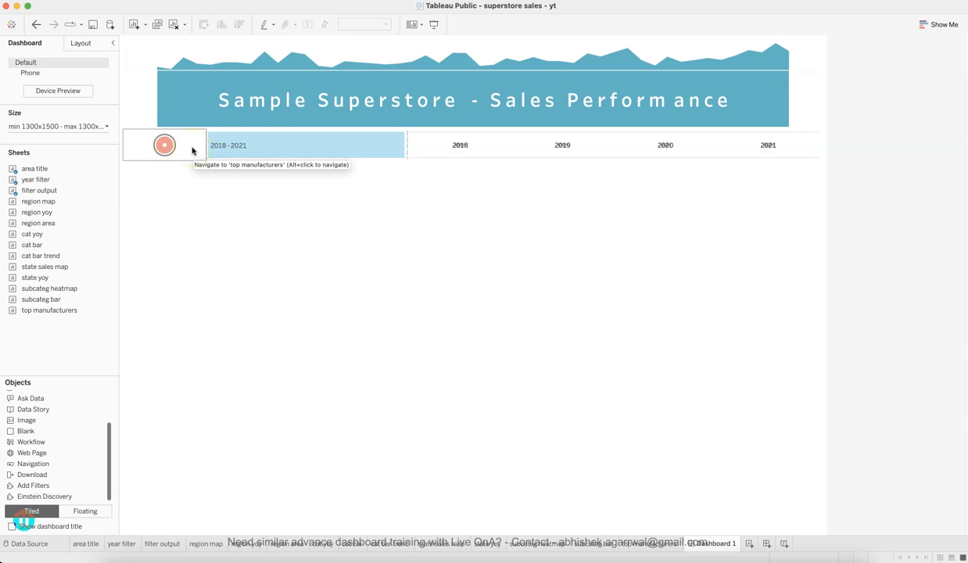
Clear the highlighted 2018 - 2021 mark in the filter output sheet and select the empty area below the filter row.
click(344, 215)
click(326, 149)
click(346, 219)
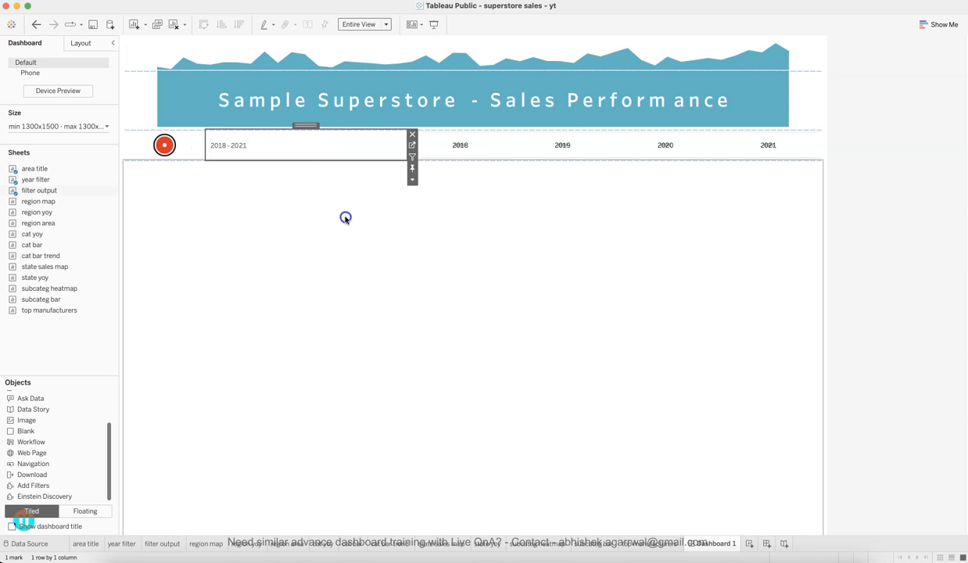
drag(482, 154, 473, 227)
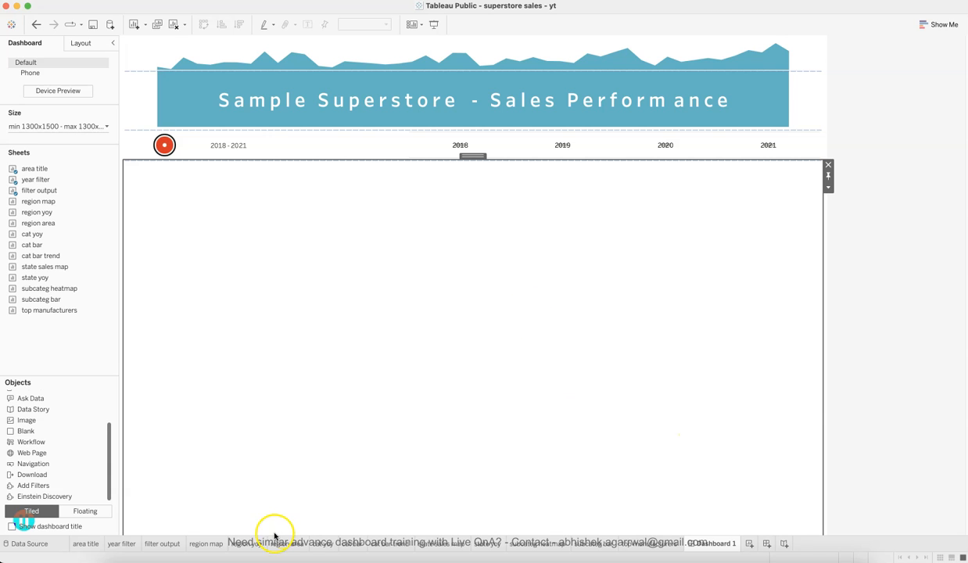
Consult the reference dashboard, then place a horizontal container below the filter row with two navigation buttons and a blank.
click(298, 559)
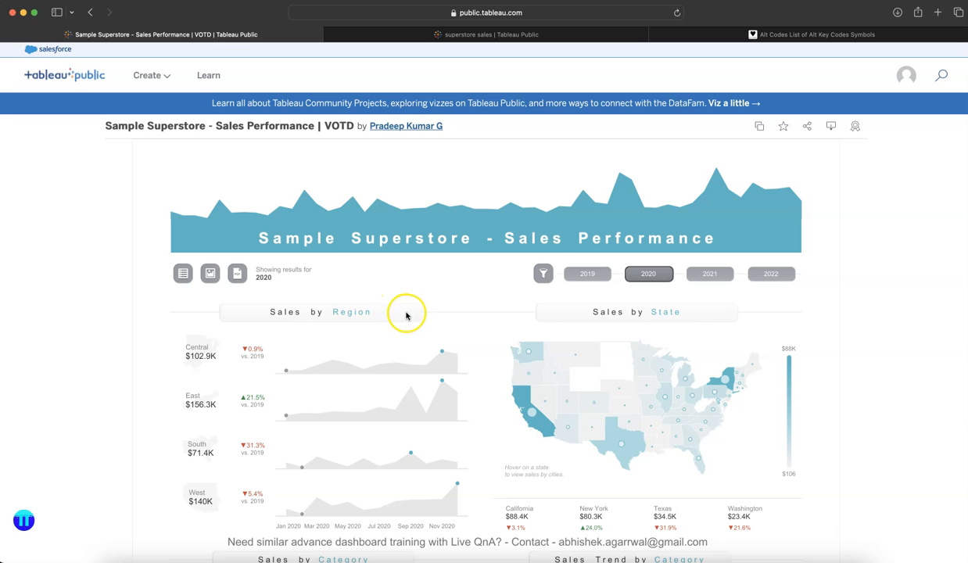
key(super+Tab)
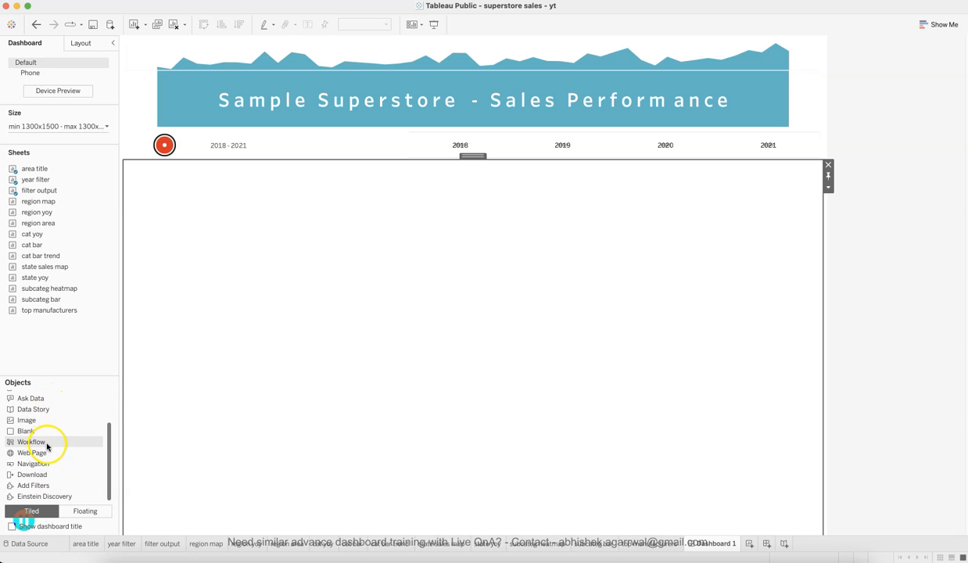
scroll(52, 413, up, 2)
drag(52, 399, 350, 164)
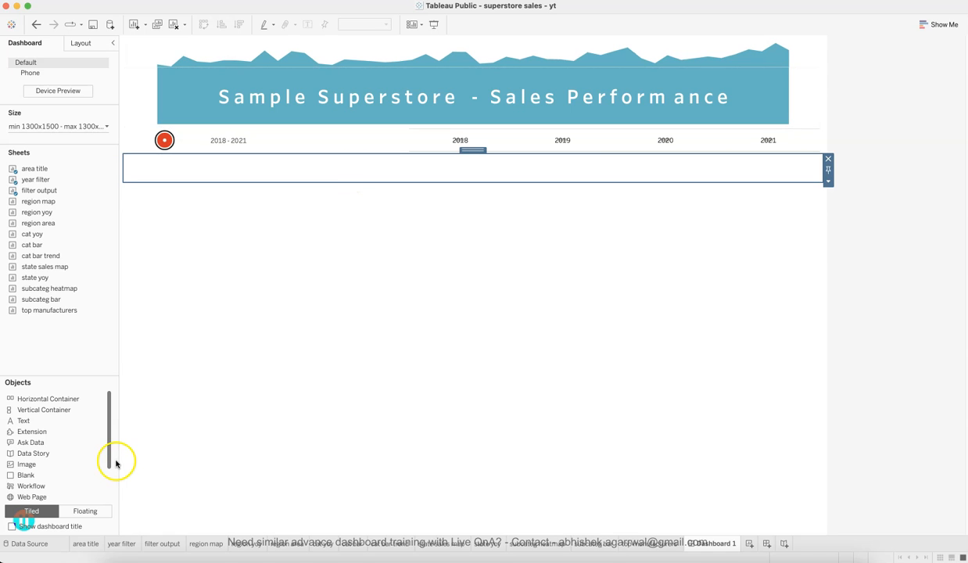
scroll(77, 465, down, 3)
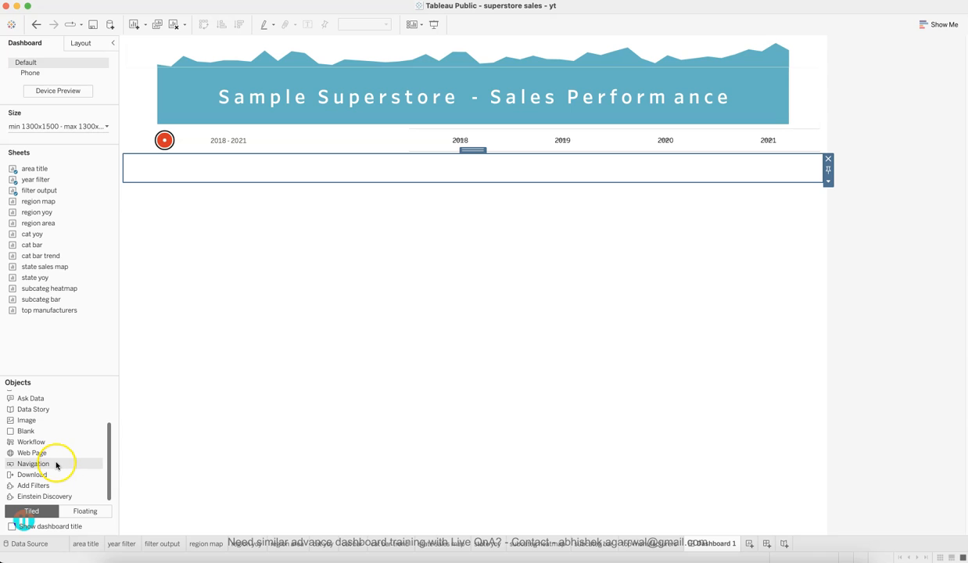
drag(56, 465, 286, 179)
drag(35, 453, 212, 173)
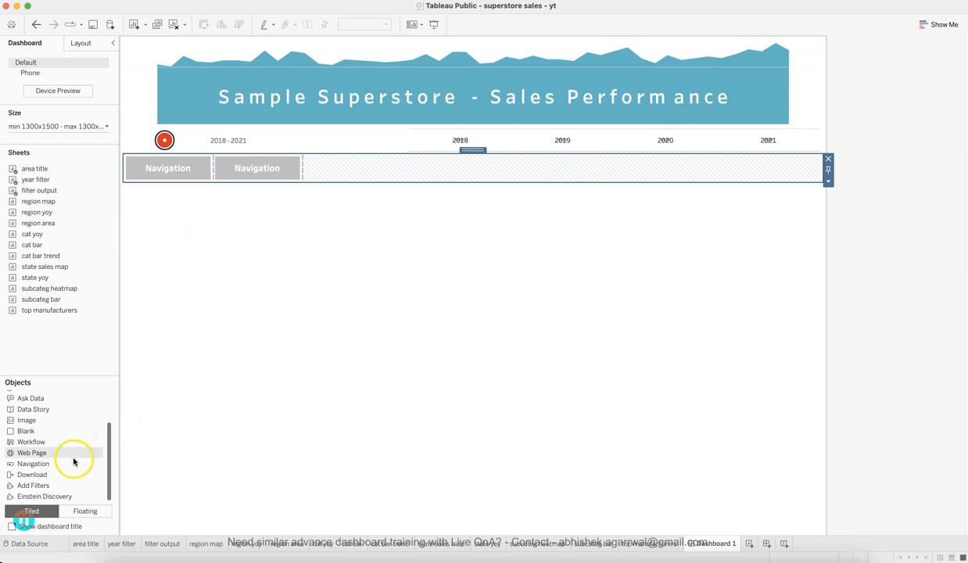
click(63, 434)
drag(63, 435, 397, 174)
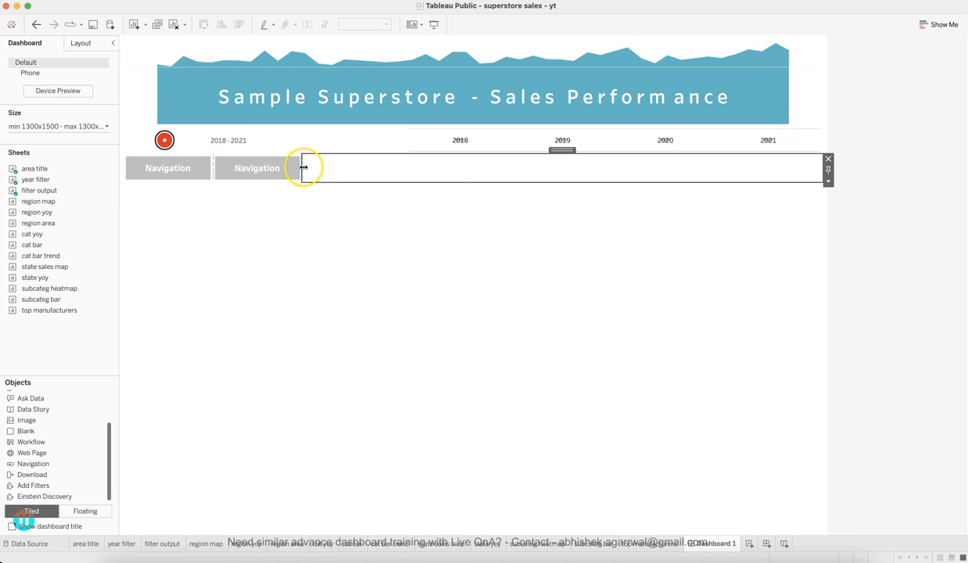
Try resizing the blank beside the two navigation buttons to change how the row's width is shared.
mouse_move(304, 167)
mouse_down()
mouse_move(789, 188)
mouse_move(954, 251)
mouse_up()
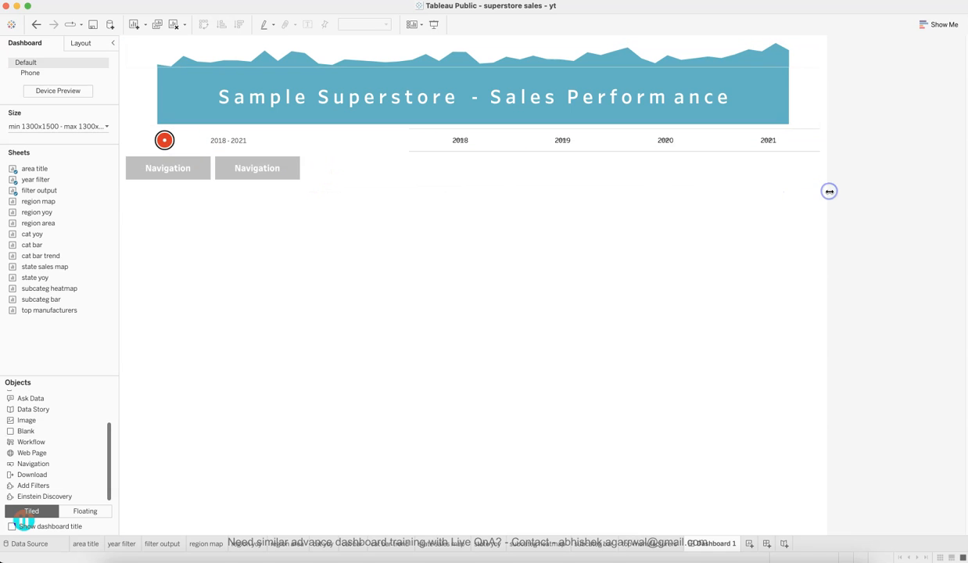
click(485, 167)
drag(318, 170, 738, 193)
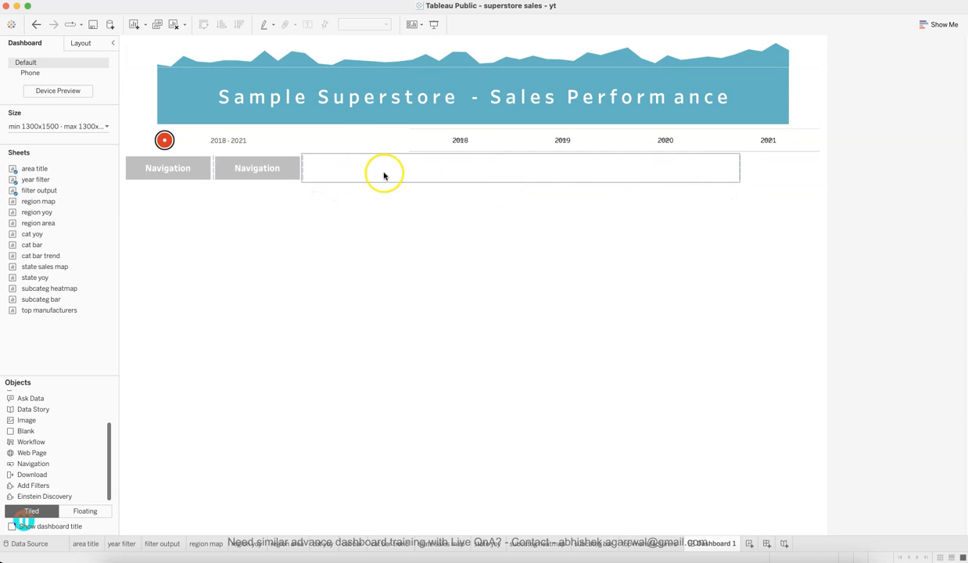
drag(304, 167, 689, 179)
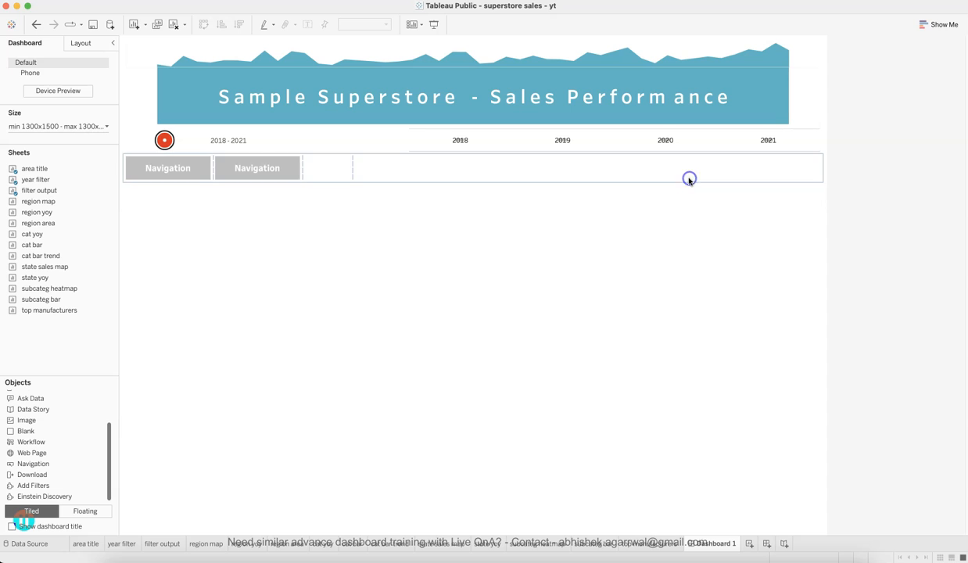
click(296, 165)
click(331, 176)
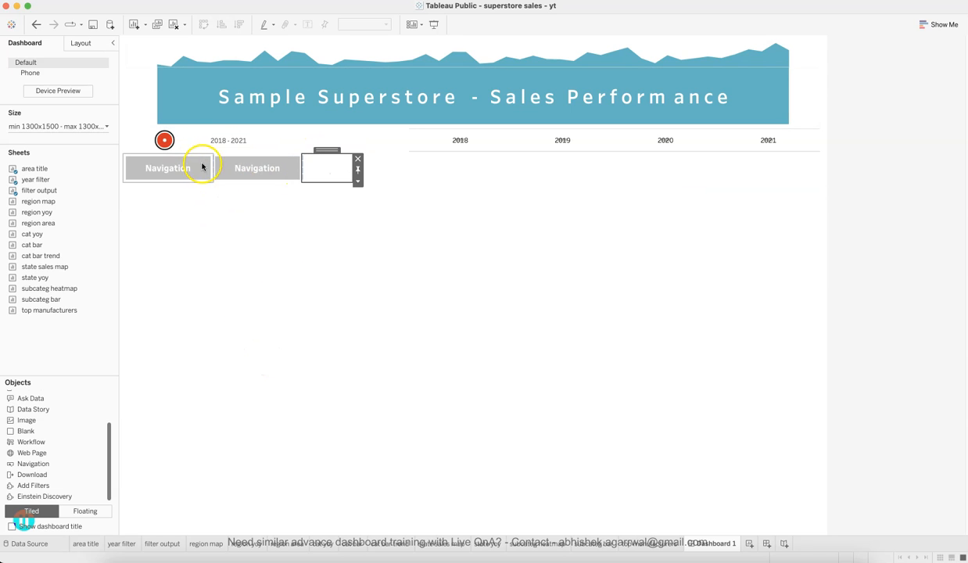
Remove the blank, both navigation buttons and their container from below the filter row.
click(358, 160)
click(285, 170)
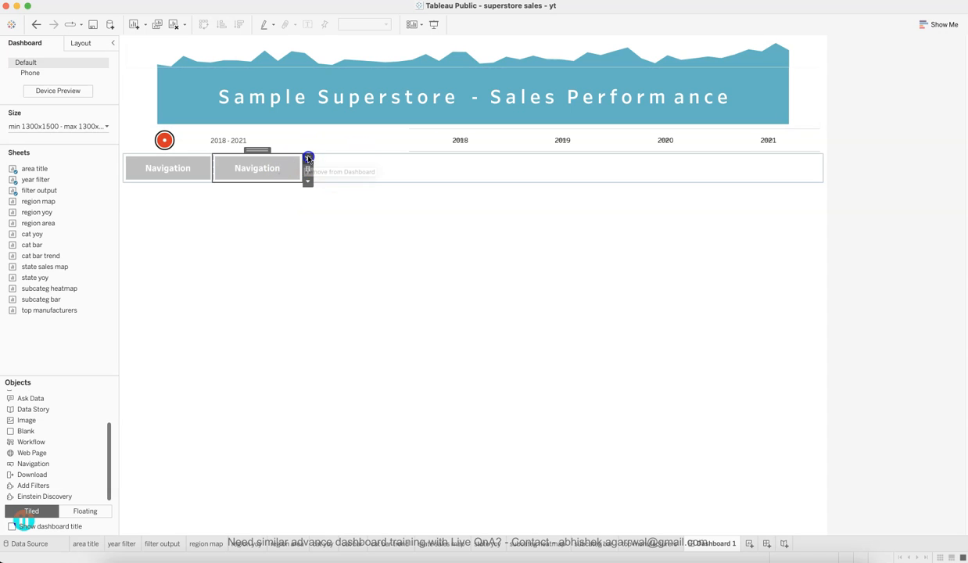
click(307, 158)
click(292, 162)
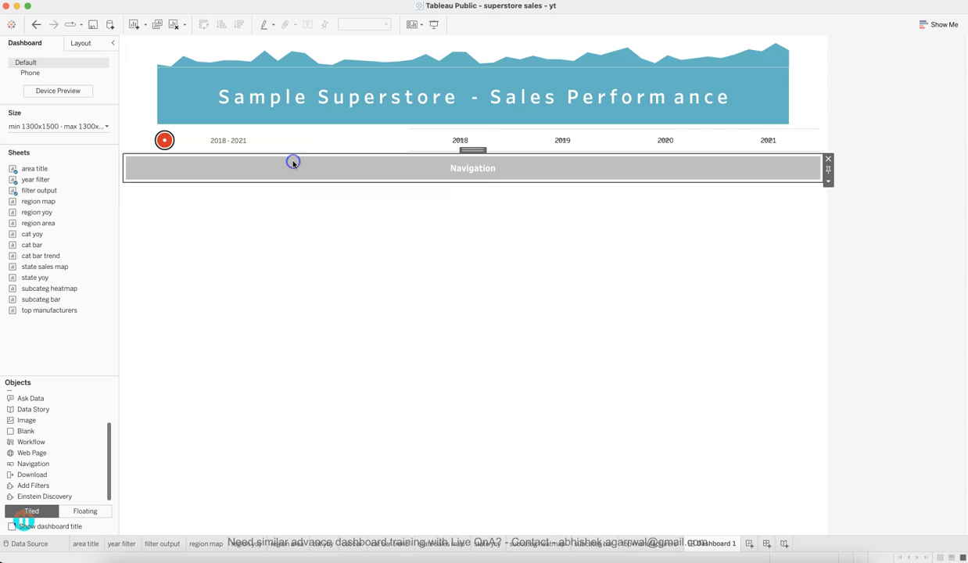
click(828, 160)
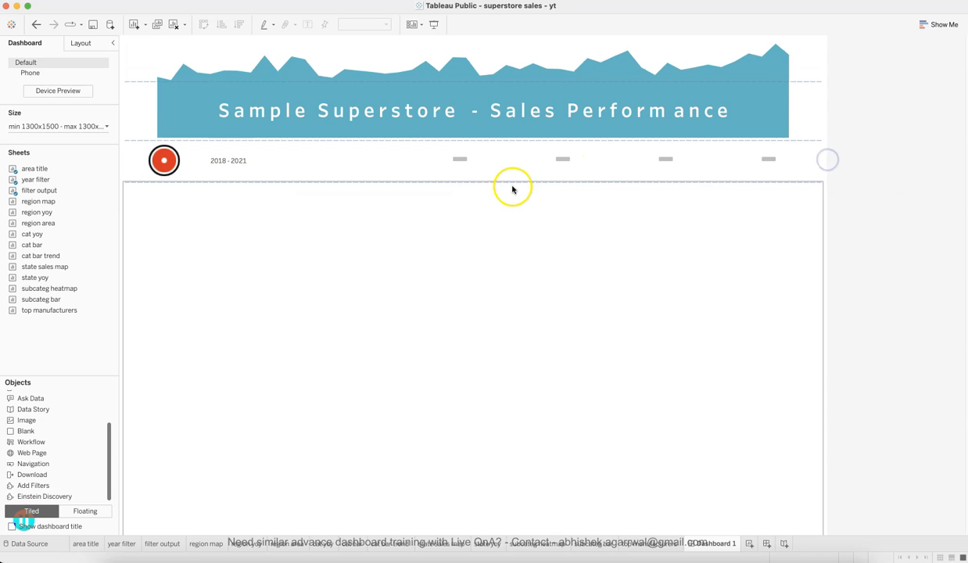
Add a horizontal container below the filter row and place a blank and a navigation button before it inside.
scroll(47, 420, up, 3)
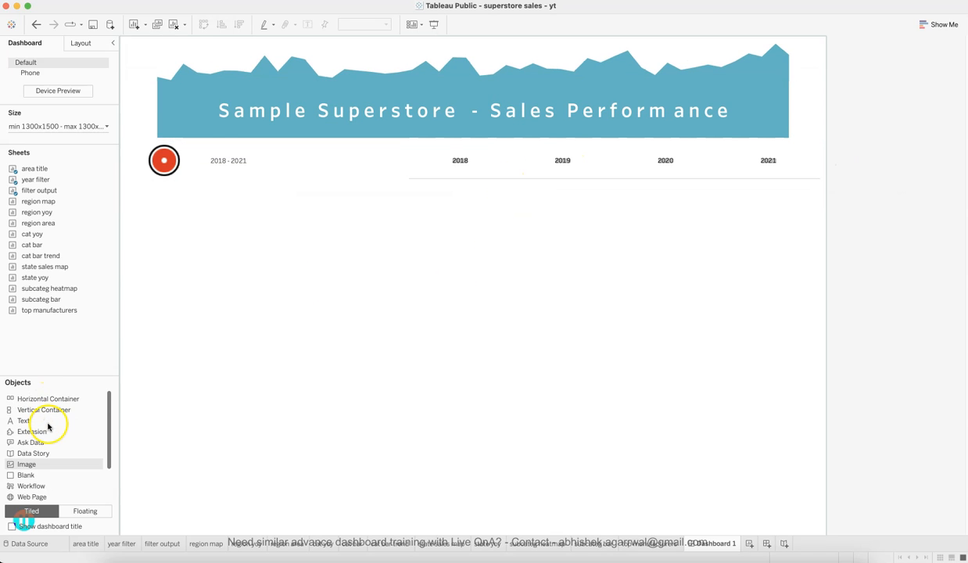
drag(48, 400, 255, 193)
drag(40, 474, 266, 162)
scroll(62, 458, down, 3)
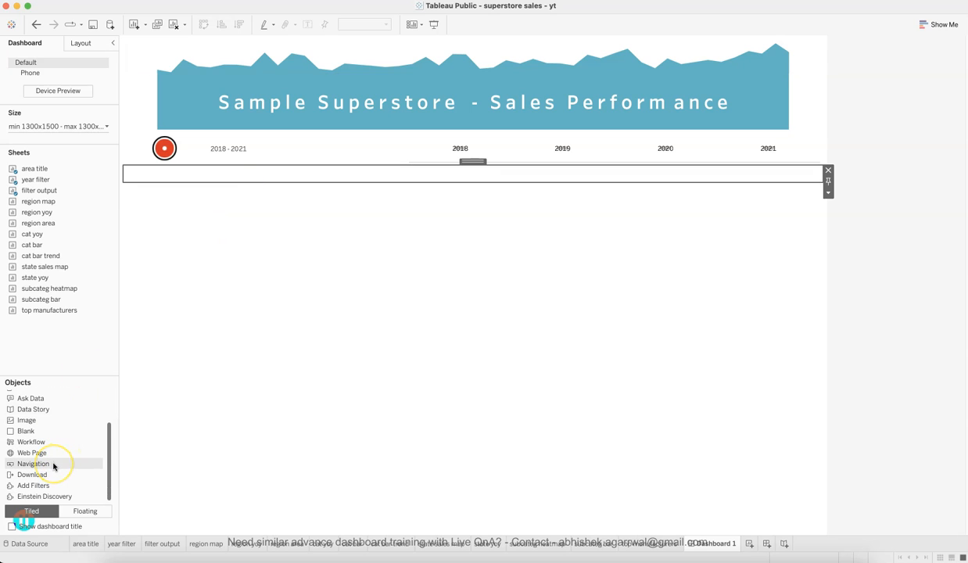
drag(53, 465, 154, 179)
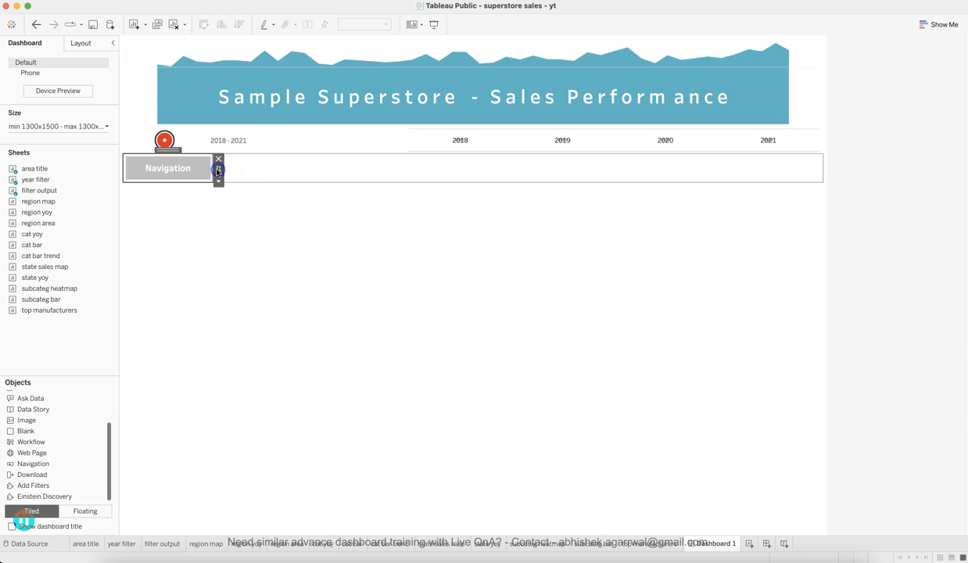
Try fixing the new navigation button's width and widening it to just short of the year filter above.
drag(212, 166, 352, 184)
click(210, 171)
click(205, 175)
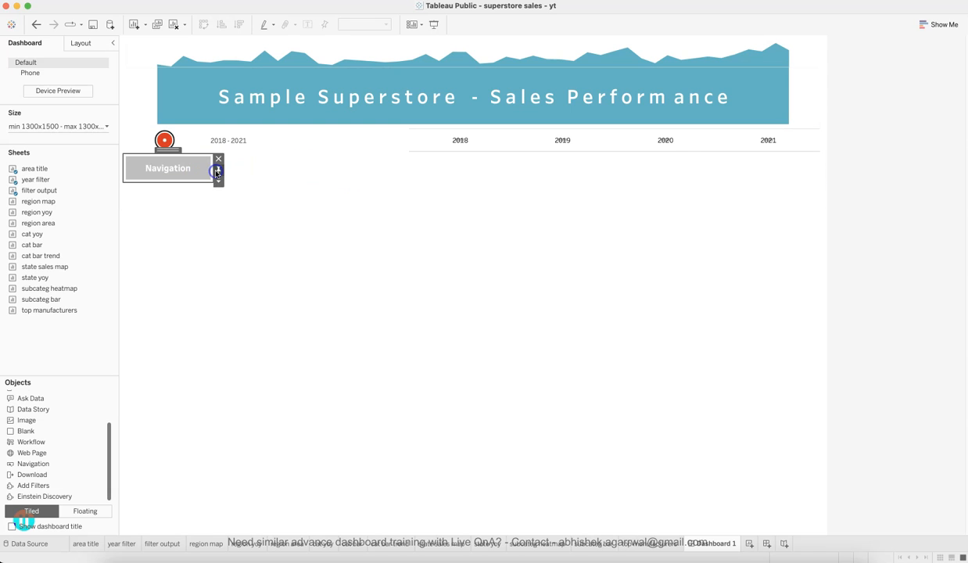
drag(368, 172, 367, 170)
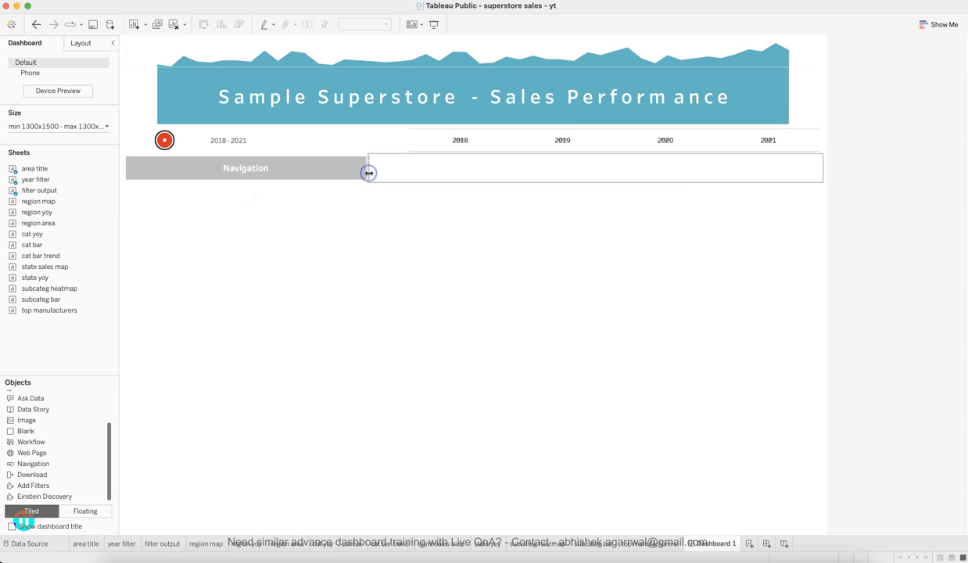
click(370, 169)
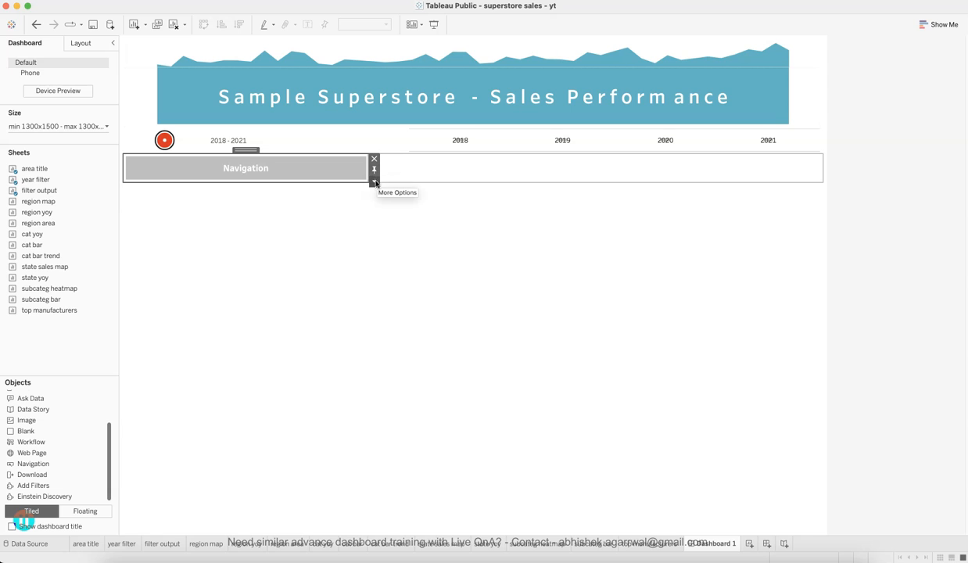
click(373, 183)
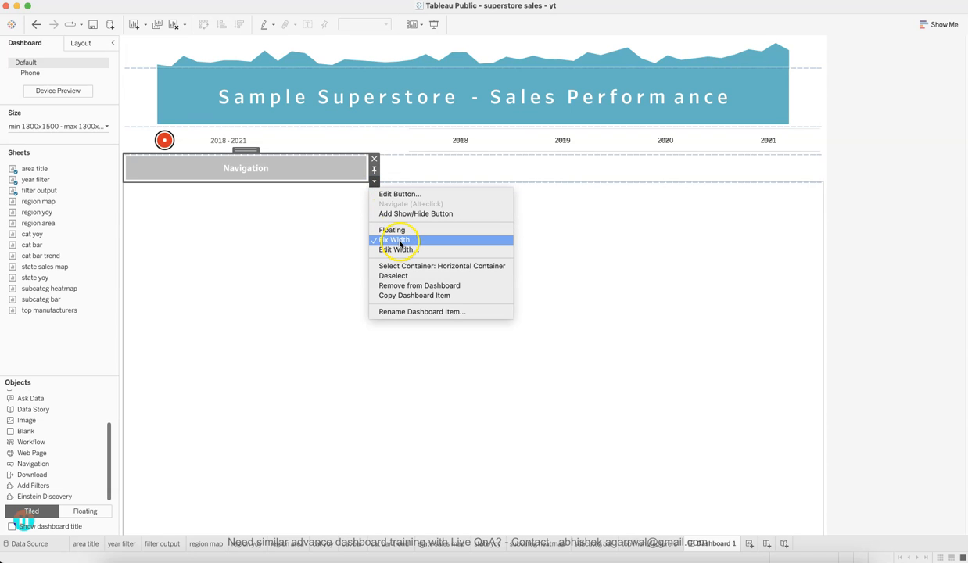
click(372, 168)
drag(367, 167, 395, 166)
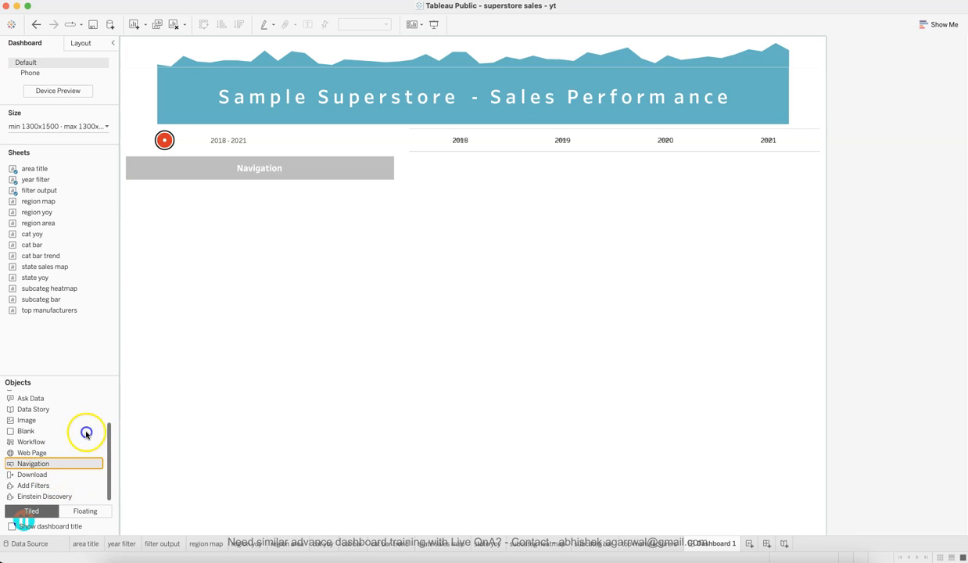
Add a second navigation button after the first and give both buttons and the trailing blank equal widths.
drag(31, 452, 361, 229)
drag(401, 184, 402, 178)
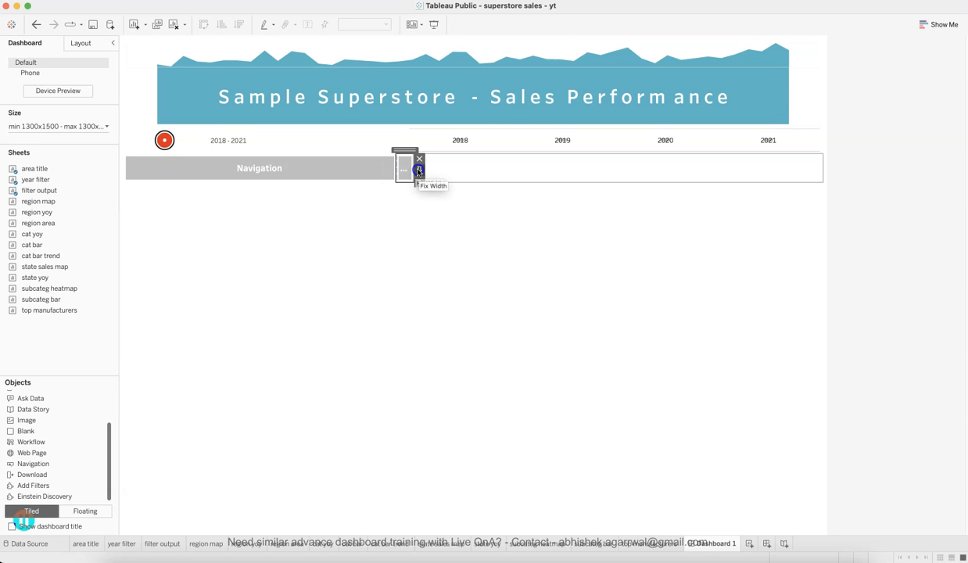
drag(412, 169, 691, 179)
drag(591, 168, 760, 168)
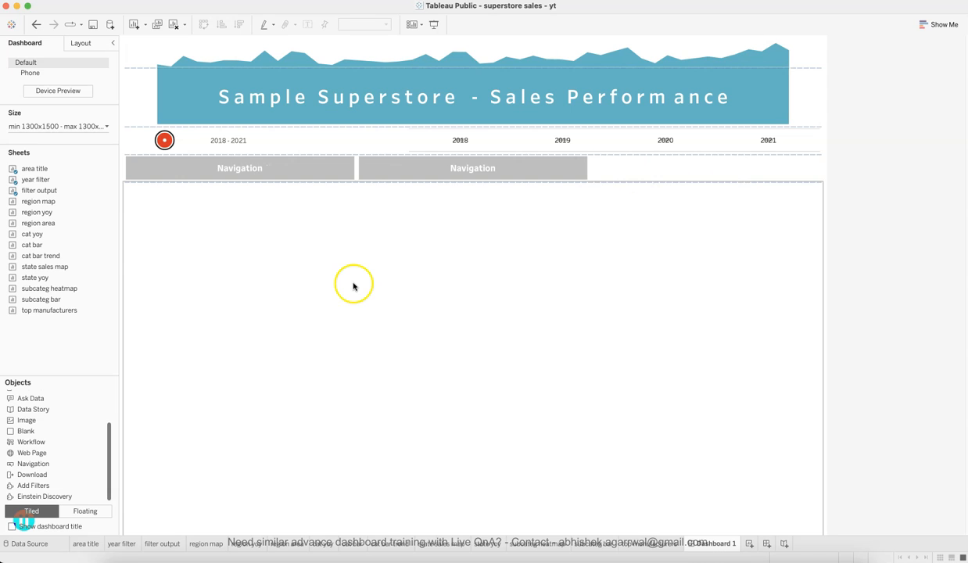
Insert a blank between the two navigation buttons and remove the trailing blank from the container.
drag(30, 420, 484, 168)
drag(312, 167, 373, 167)
drag(445, 169, 692, 164)
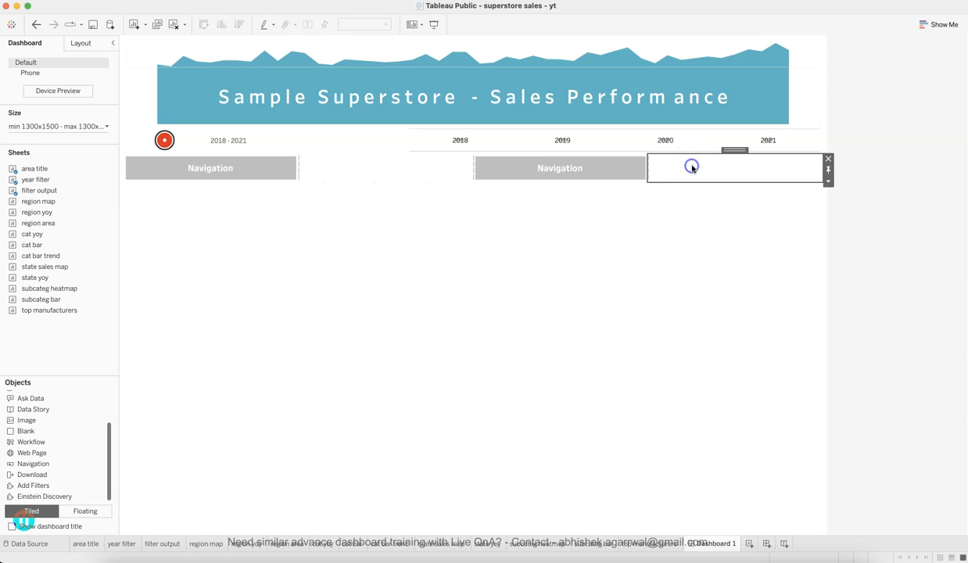
click(828, 159)
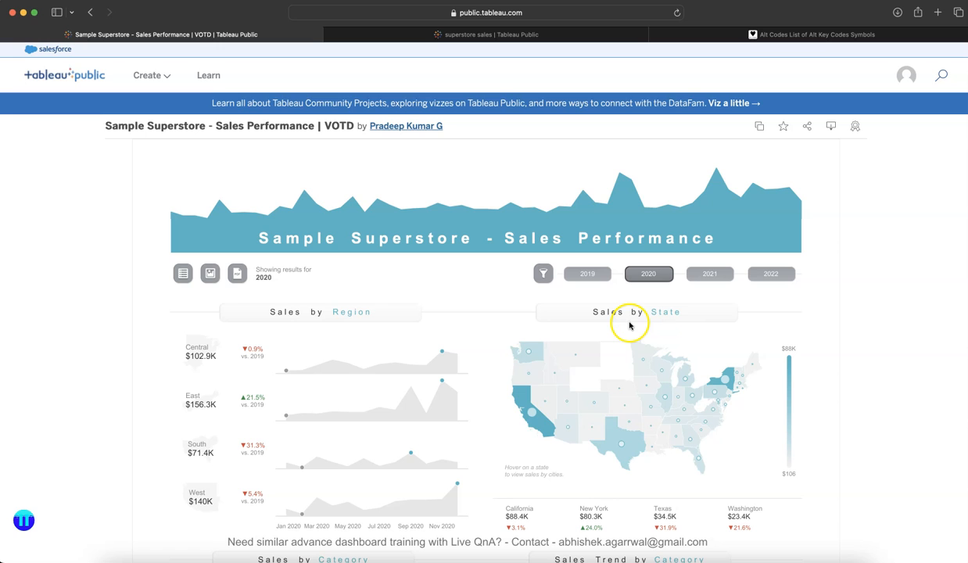
Compare the dashboard with the reference's layout below the Sales by Region and Sales by State headings.
click(747, 547)
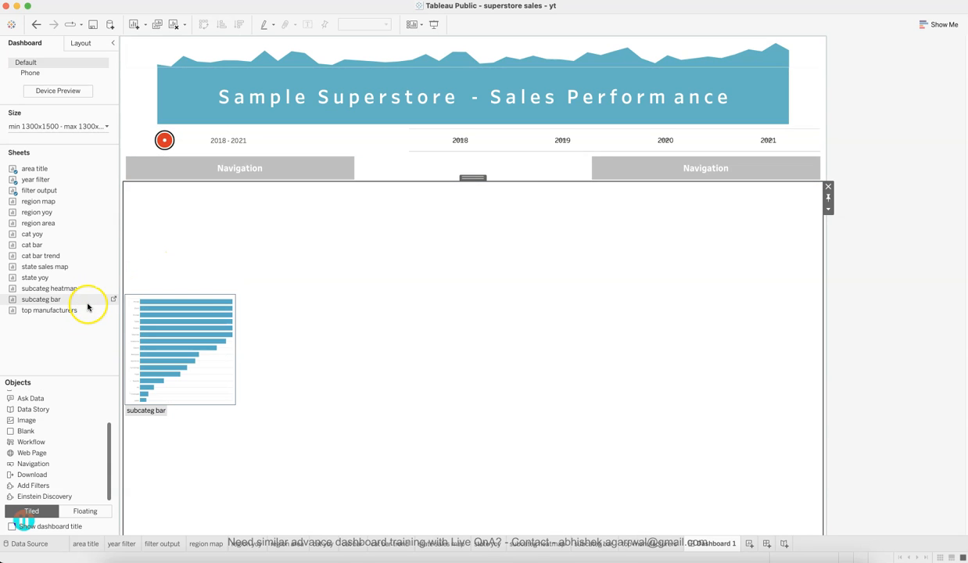
click(299, 557)
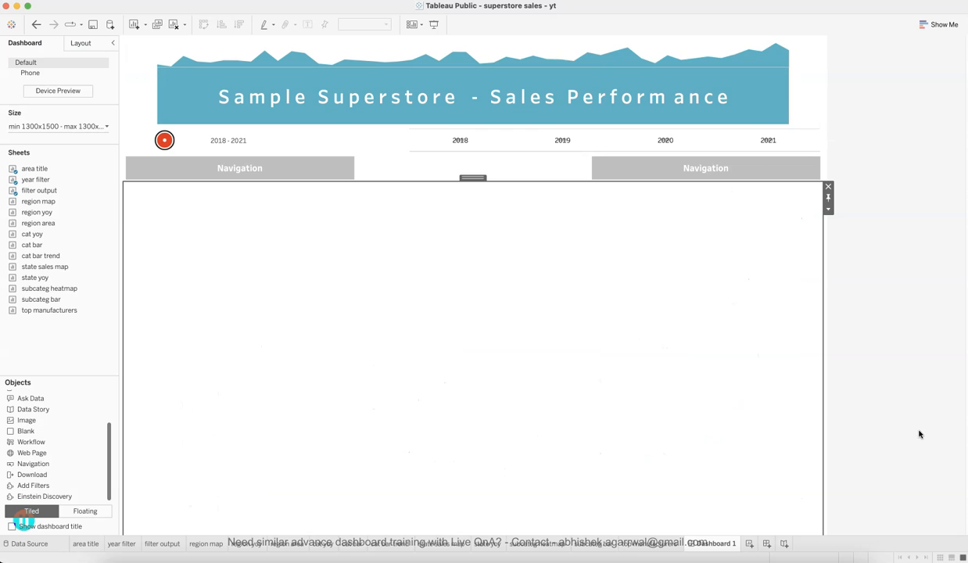
click(418, 424)
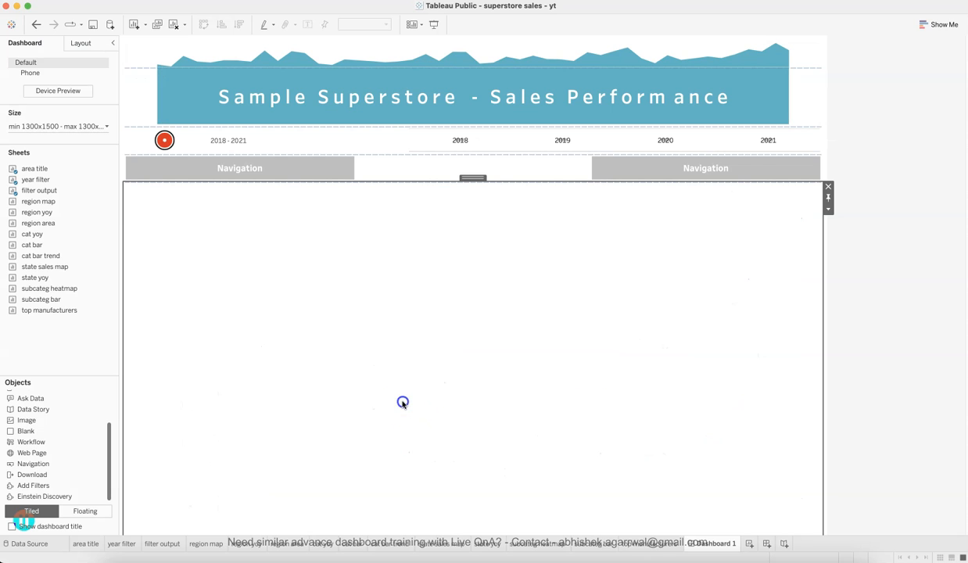
scroll(49, 422, up, 3)
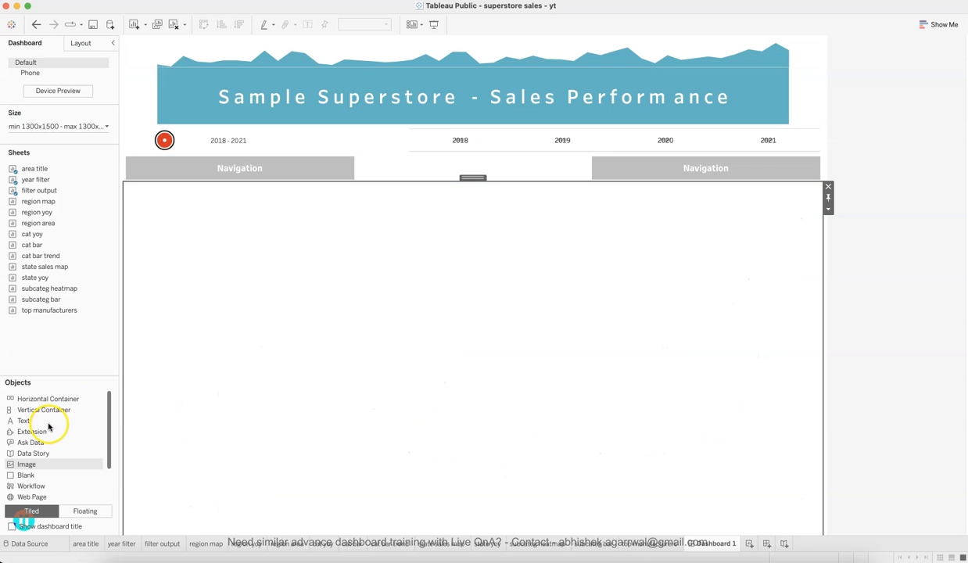
Add a horizontal container directly below the navigation button row and adjust its height.
drag(49, 402, 305, 190)
drag(374, 180, 376, 401)
drag(404, 287, 437, 181)
drag(411, 236, 405, 328)
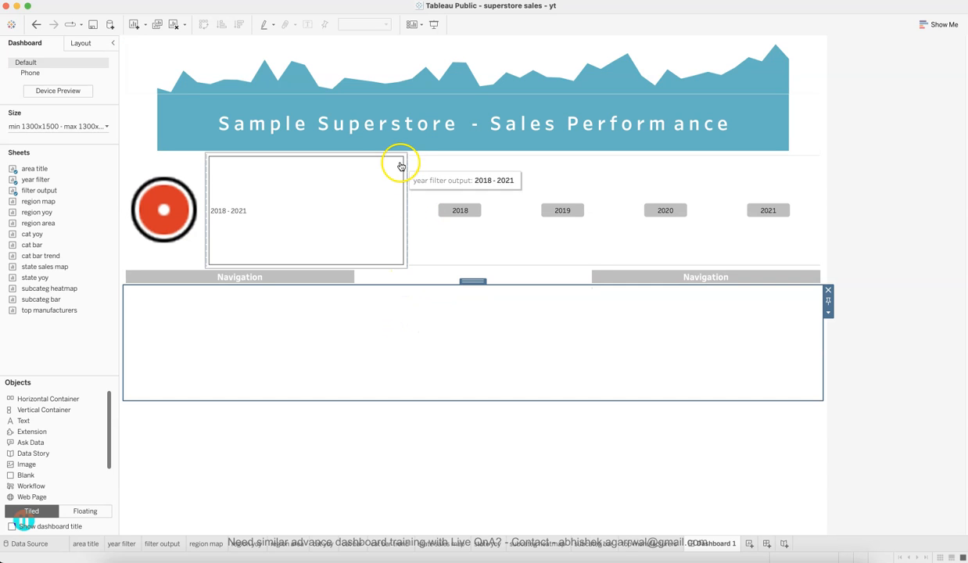
Shorten the year-filter row to a thin band and extend the new horizontal container slightly downward.
drag(424, 269, 428, 209)
click(423, 298)
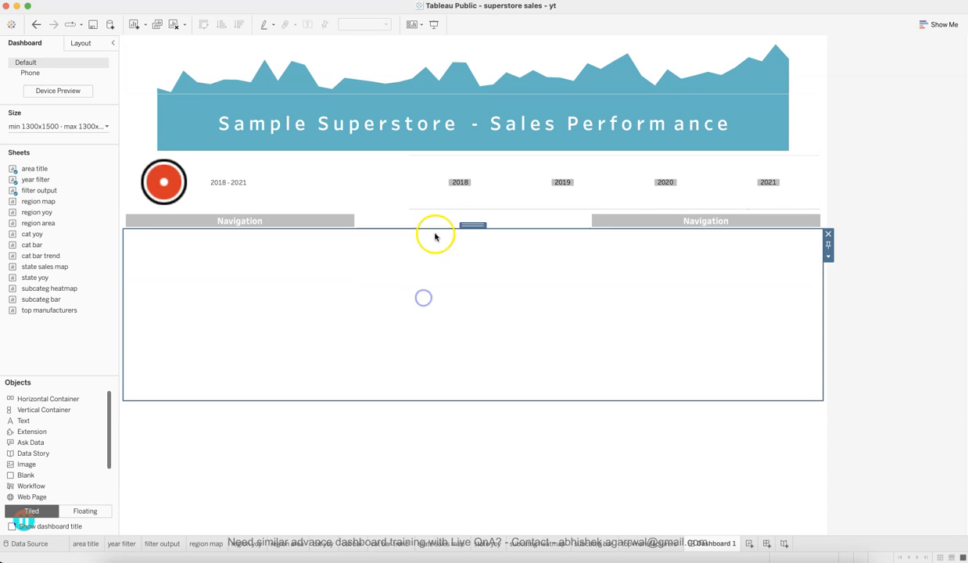
drag(446, 212, 469, 188)
click(471, 285)
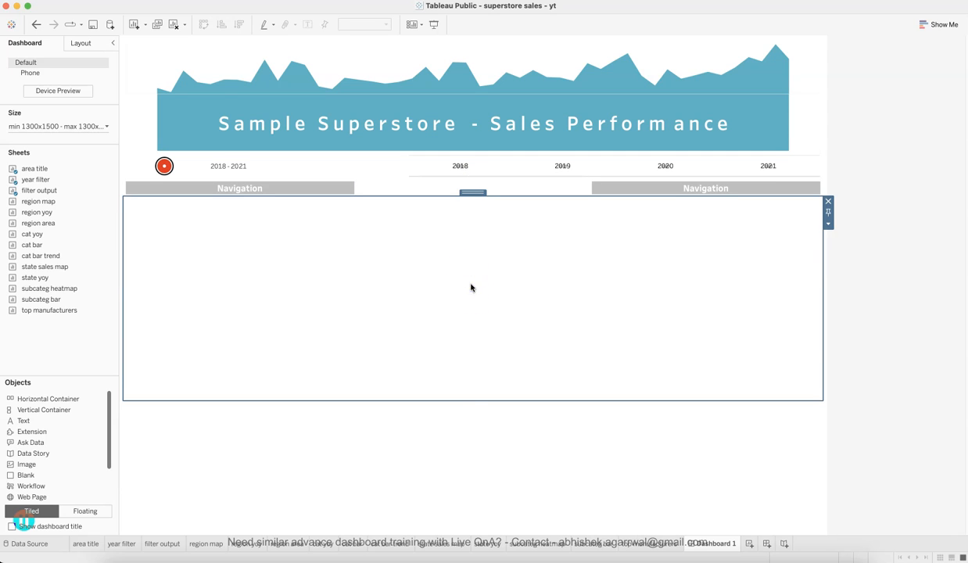
drag(458, 400, 457, 417)
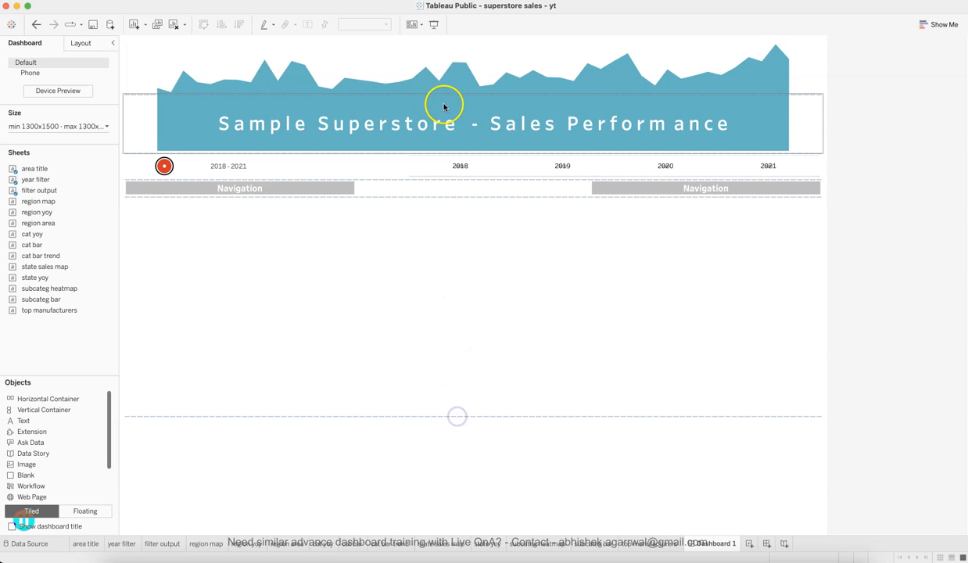
Shorten the title text banner so it only just holds the Sample Superstore - Sales Performance heading.
click(445, 128)
drag(447, 154, 488, 119)
click(454, 272)
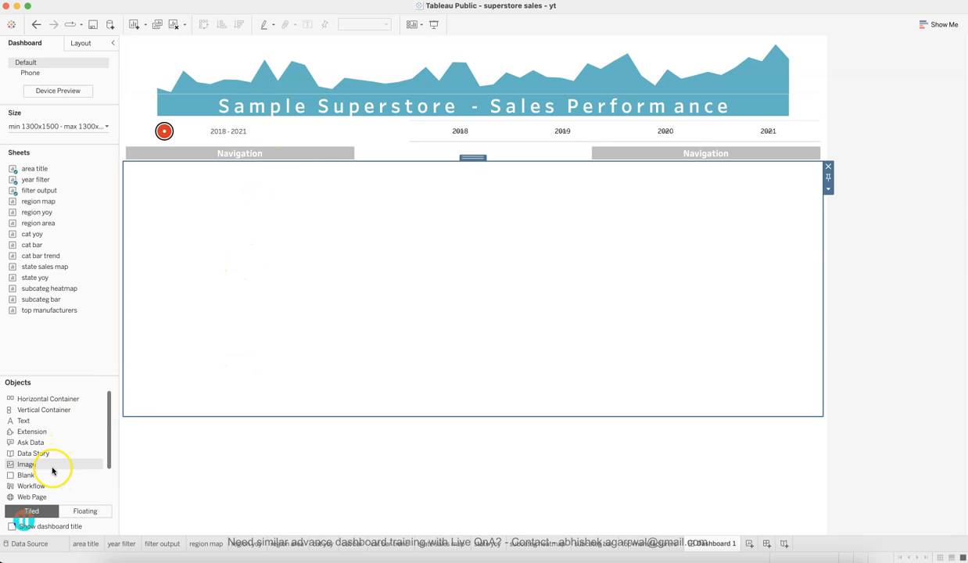
Insert a blank into the empty horizontal container below the navigation buttons.
mouse_move(88, 254)
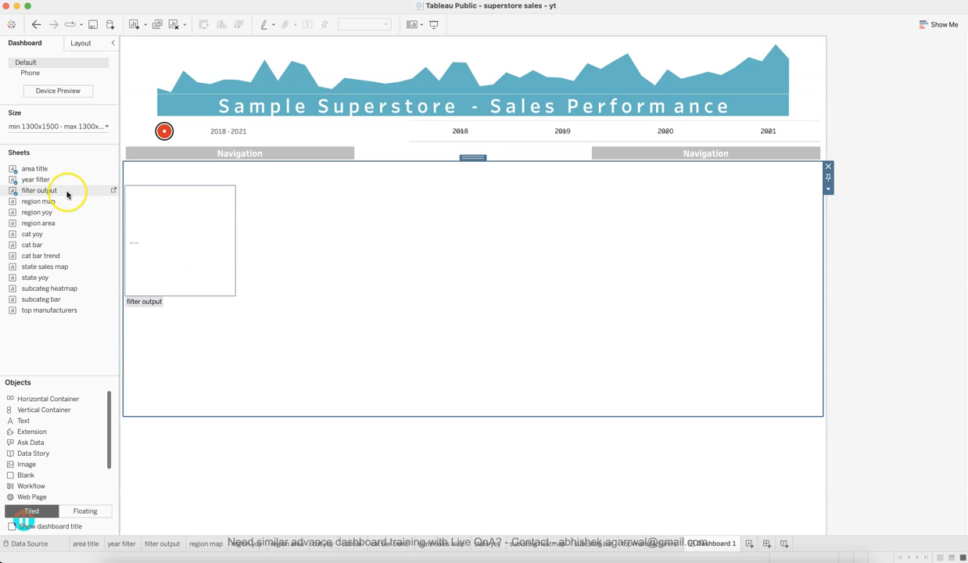
mouse_move(66, 203)
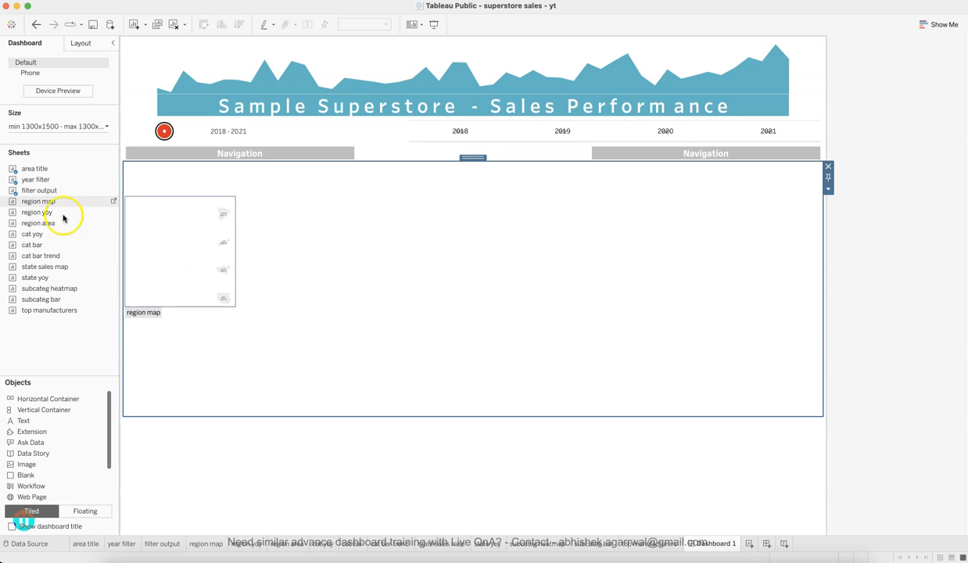
click(255, 306)
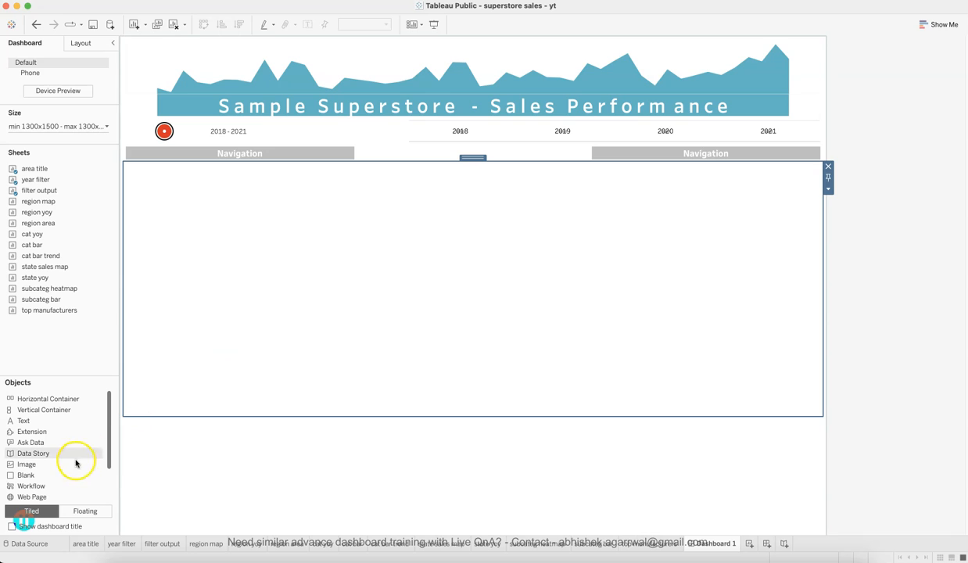
drag(73, 465, 356, 334)
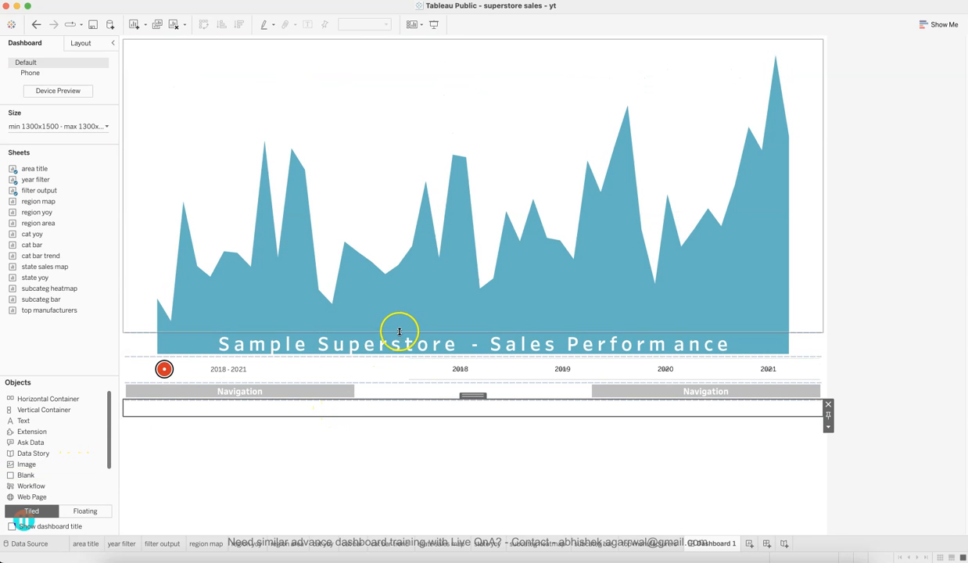
Reduce the height of the area chart and the title text banner below it.
drag(399, 334, 516, 94)
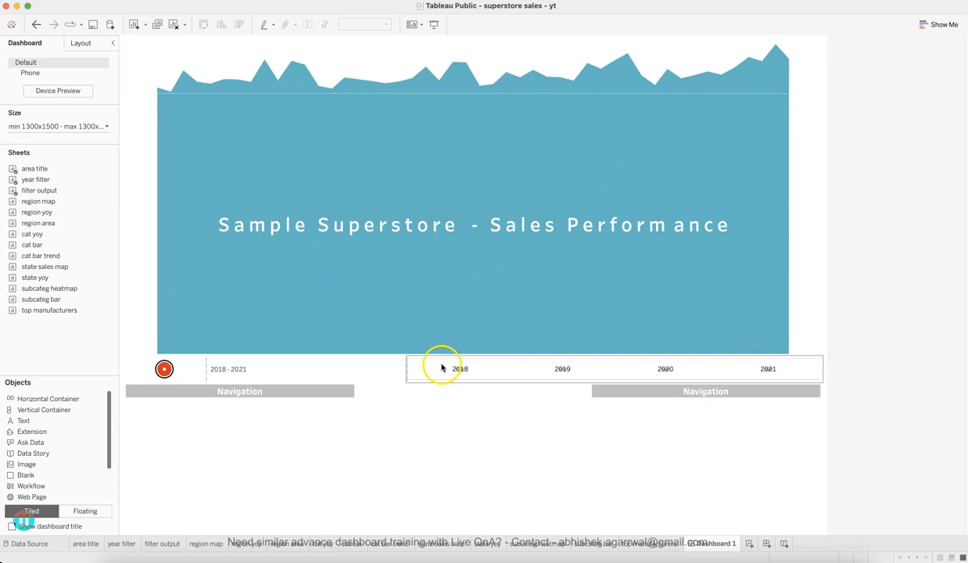
drag(442, 356, 545, 117)
drag(530, 65, 533, 153)
click(492, 222)
drag(493, 220, 576, 96)
drag(568, 60, 566, 106)
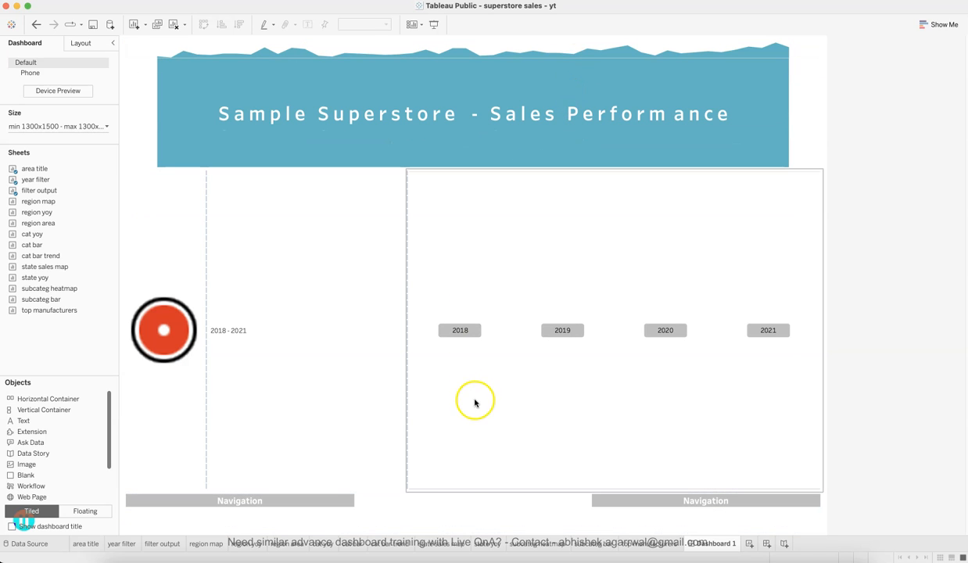
Try to shorten the year-filter row and the navigation button row by moving their lower edges up.
drag(473, 492, 549, 248)
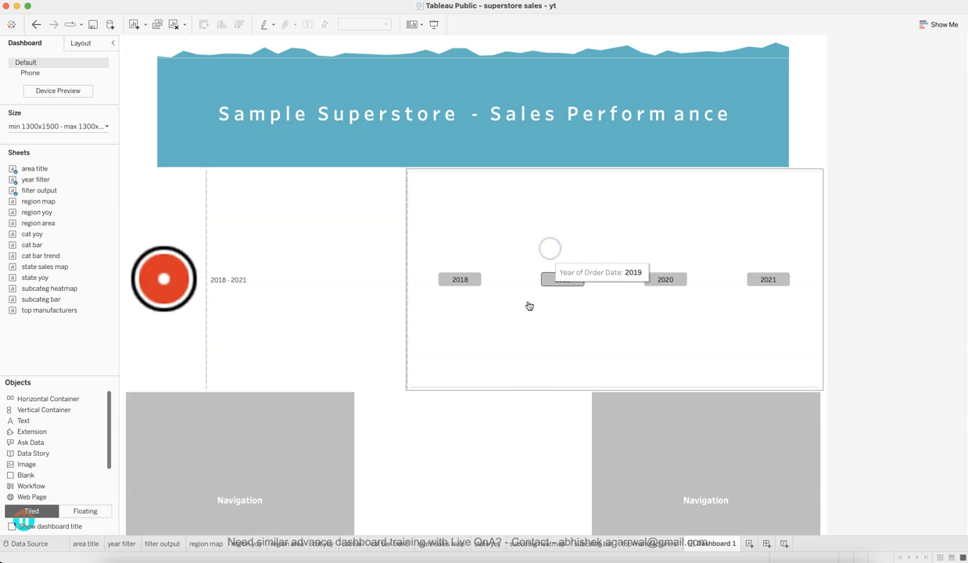
drag(517, 389, 545, 197)
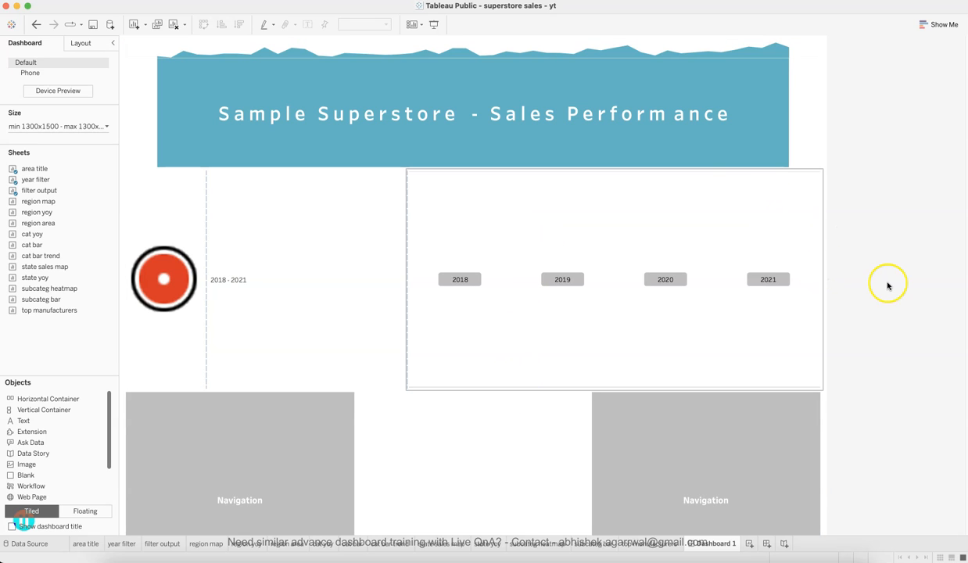
scroll(885, 289, down, 10)
drag(551, 292, 564, 92)
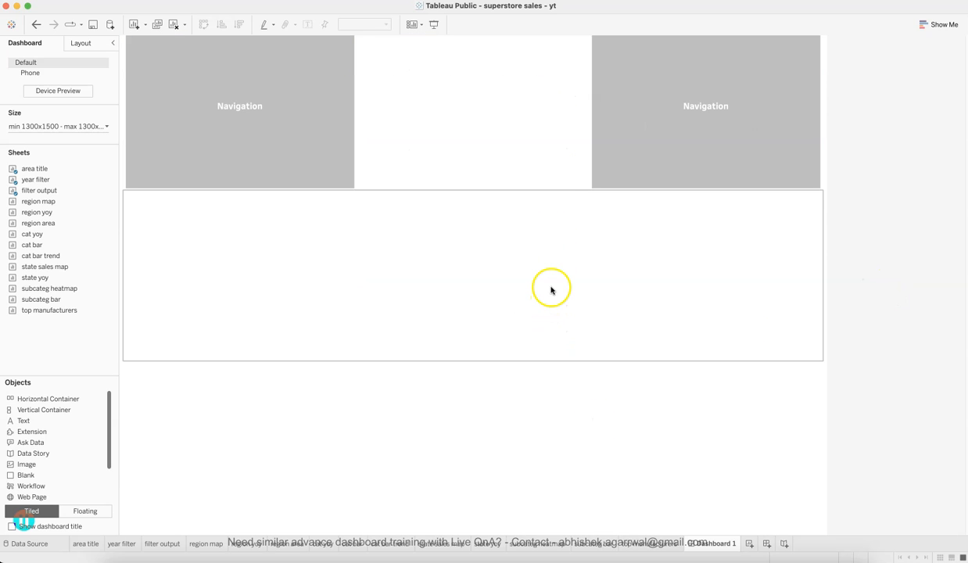
scroll(490, 287, up, 8)
drag(528, 442, 585, 299)
drag(534, 273, 583, 166)
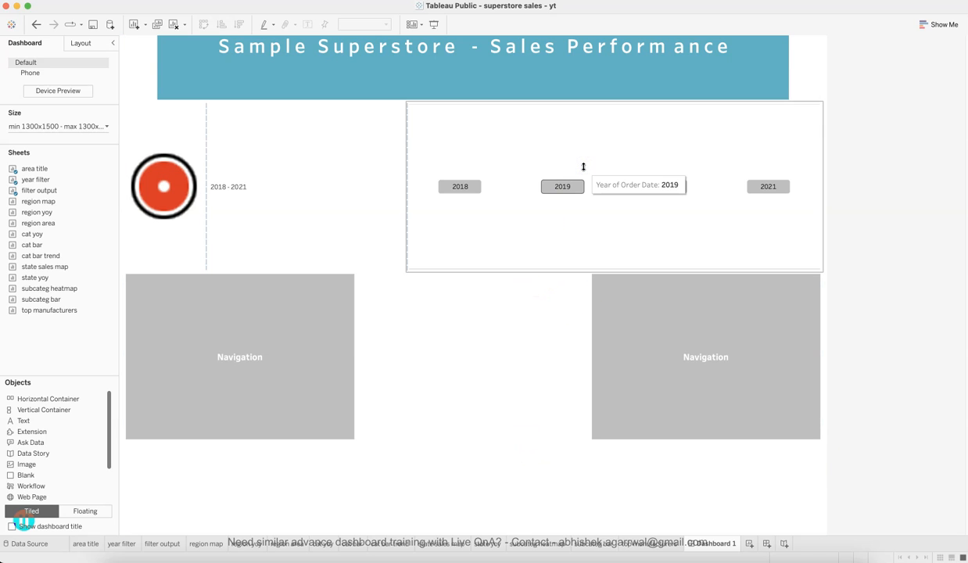
Release the fixed heights of the year-filter row container and the navigation button container.
click(427, 326)
scroll(443, 174, up, 3)
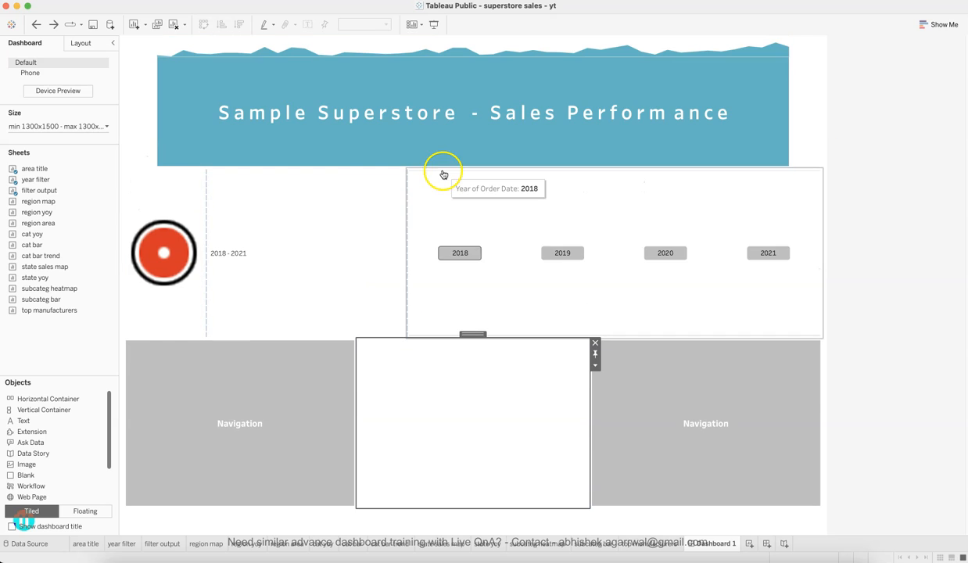
click(458, 231)
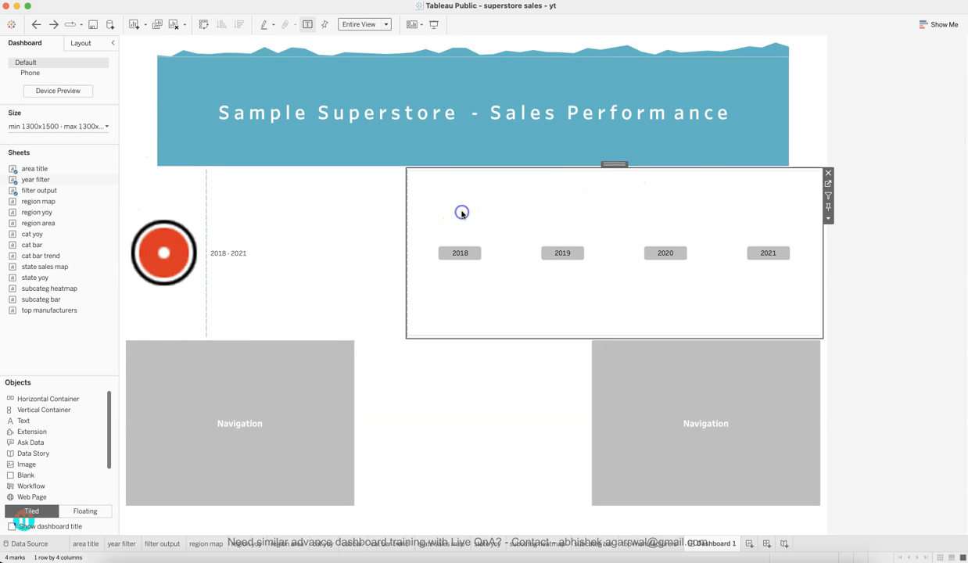
double_click(619, 165)
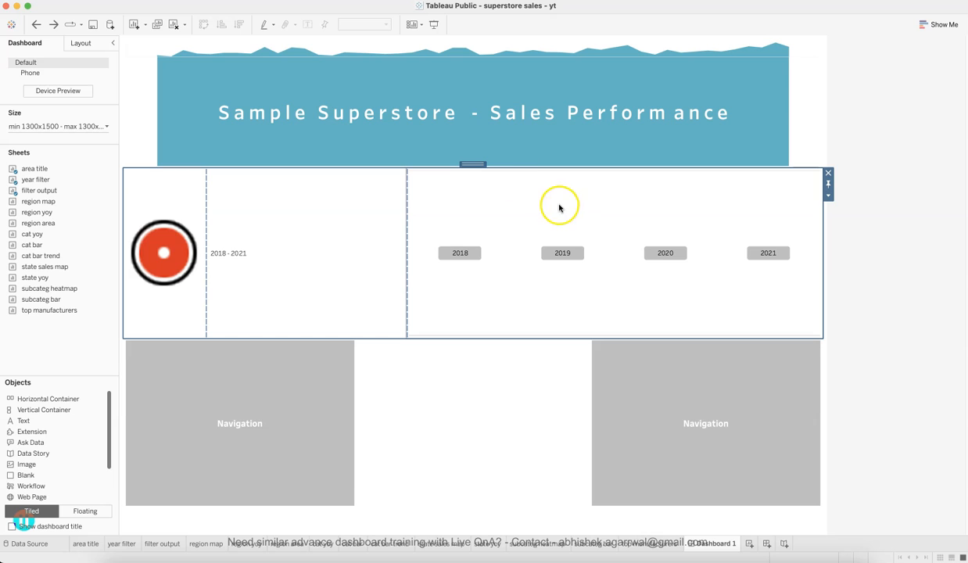
click(828, 185)
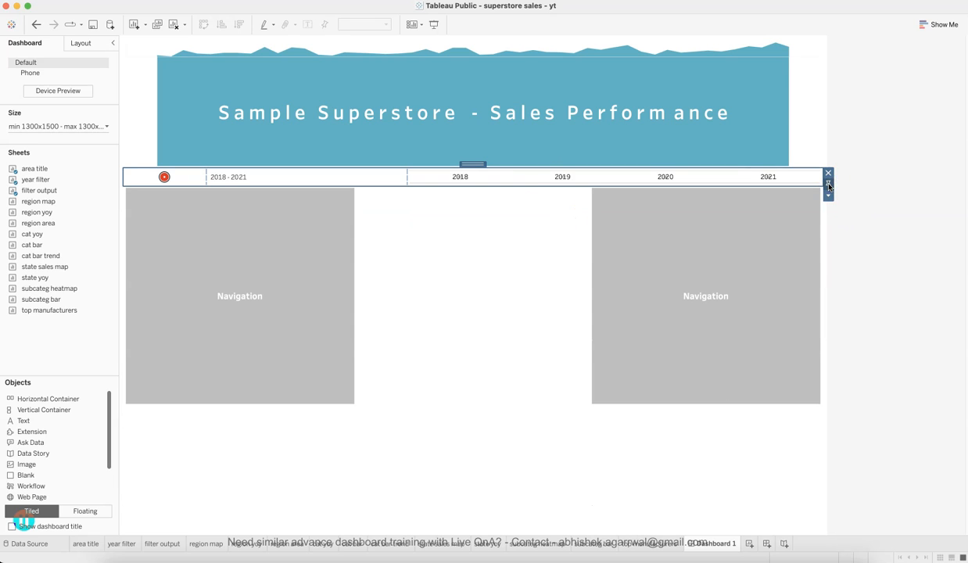
click(484, 212)
double_click(473, 182)
click(780, 245)
click(825, 204)
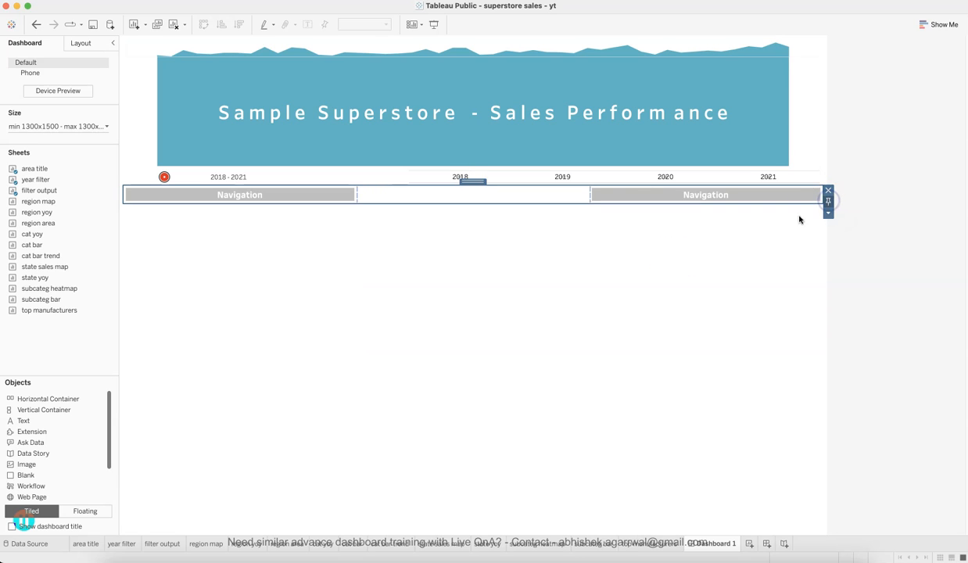
Try to shorten the horizontal container holding the blank by moving its lower edge up.
click(574, 306)
click(485, 485)
drag(485, 485, 564, 314)
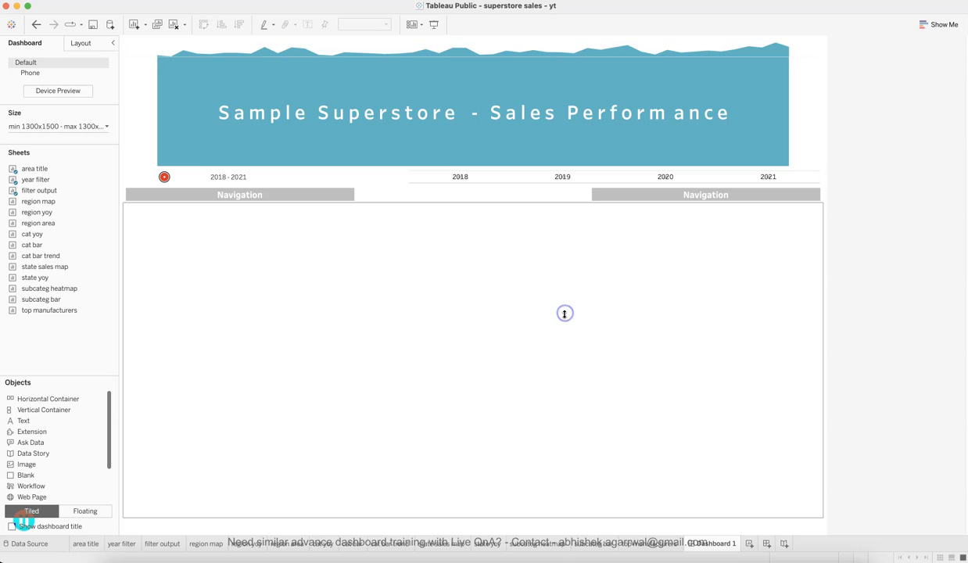
click(465, 528)
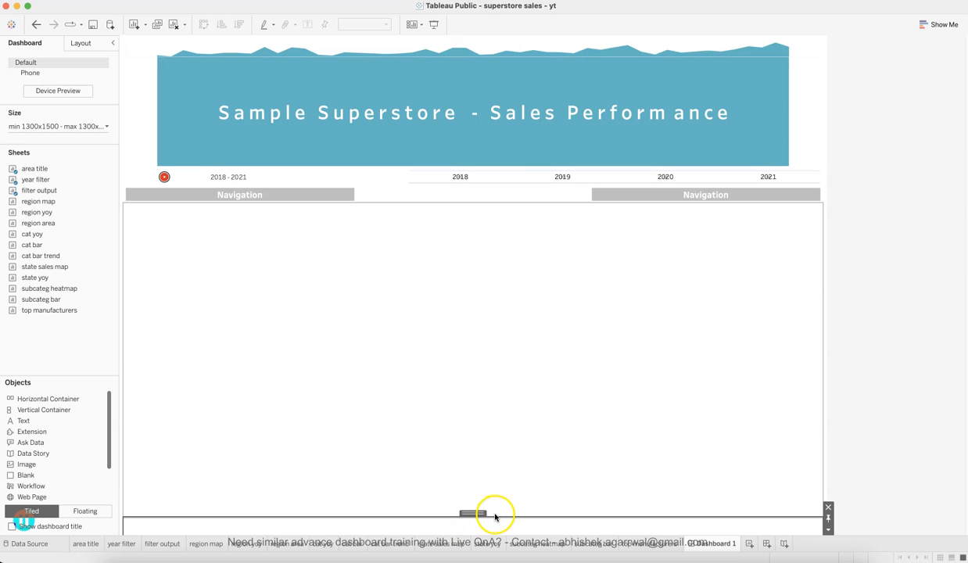
drag(496, 518, 561, 295)
Make the area chart above the title taller and shorten the title text banner to a narrow strip.
click(497, 93)
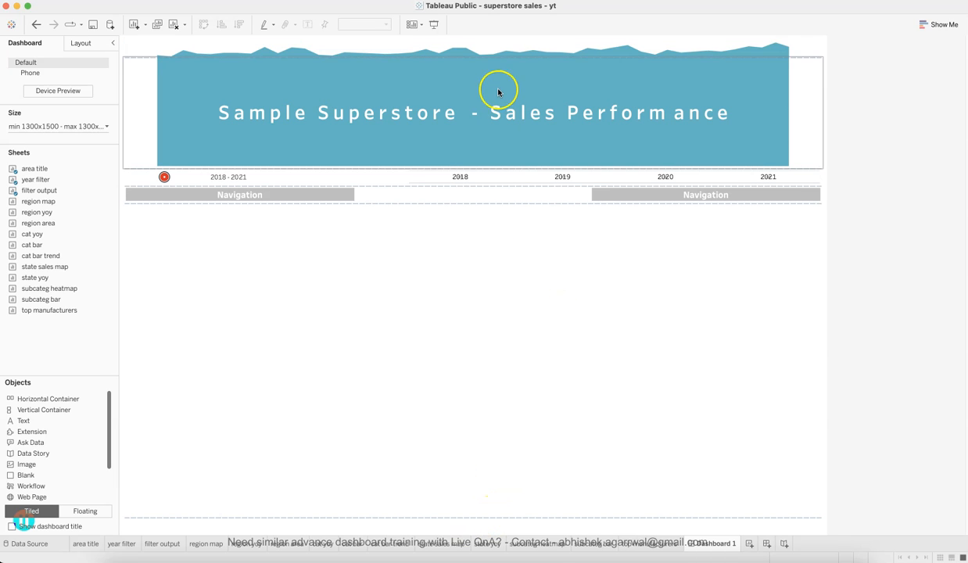
drag(470, 52, 471, 51)
double_click(471, 52)
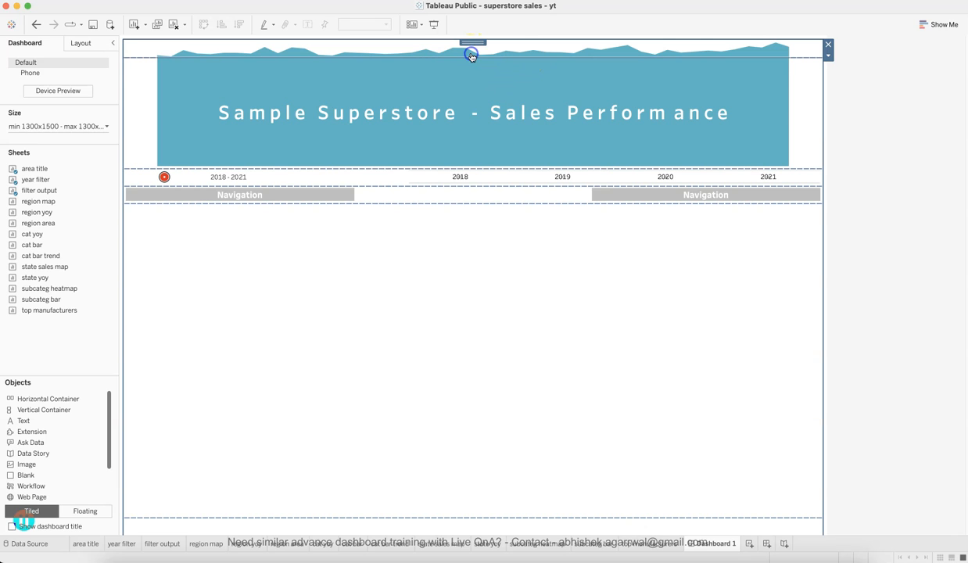
click(488, 80)
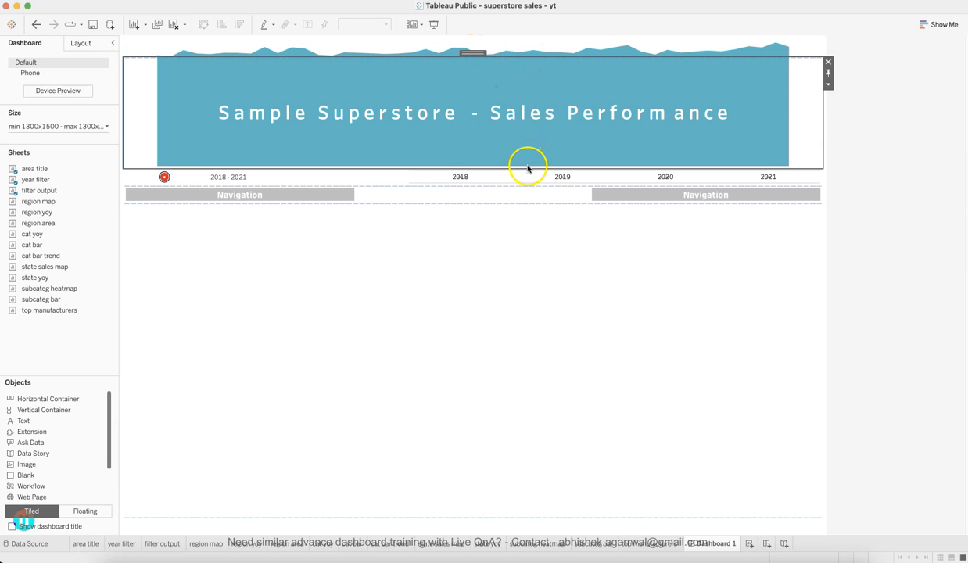
drag(674, 167, 682, 115)
click(687, 59)
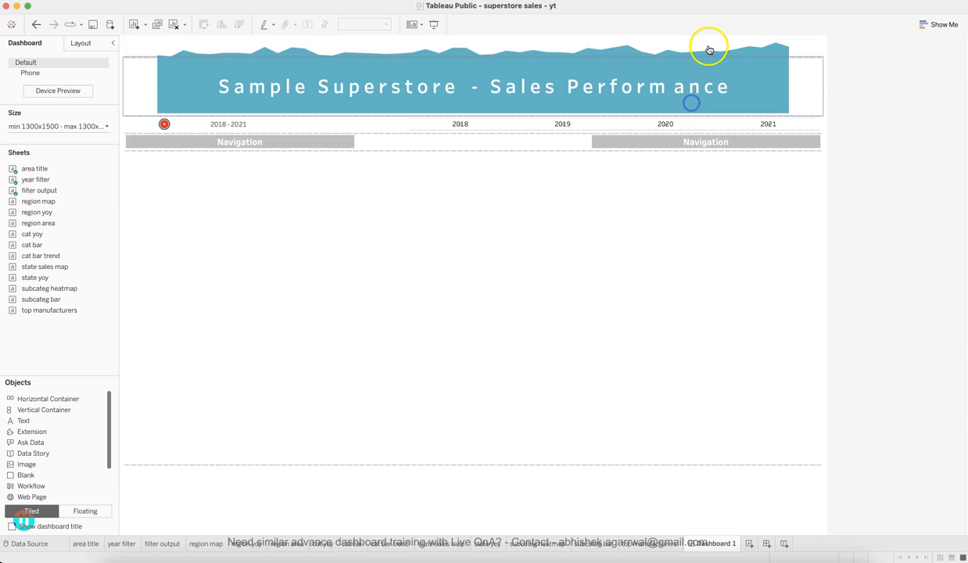
click(709, 49)
drag(699, 57, 707, 112)
drag(711, 153, 728, 122)
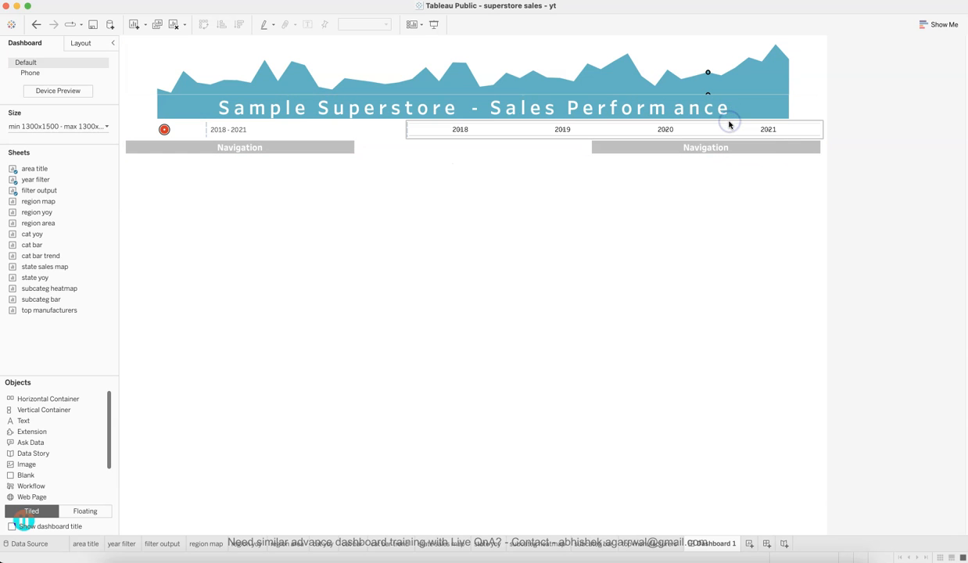
Try again to reduce the height of the blank below the navigation buttons.
click(645, 257)
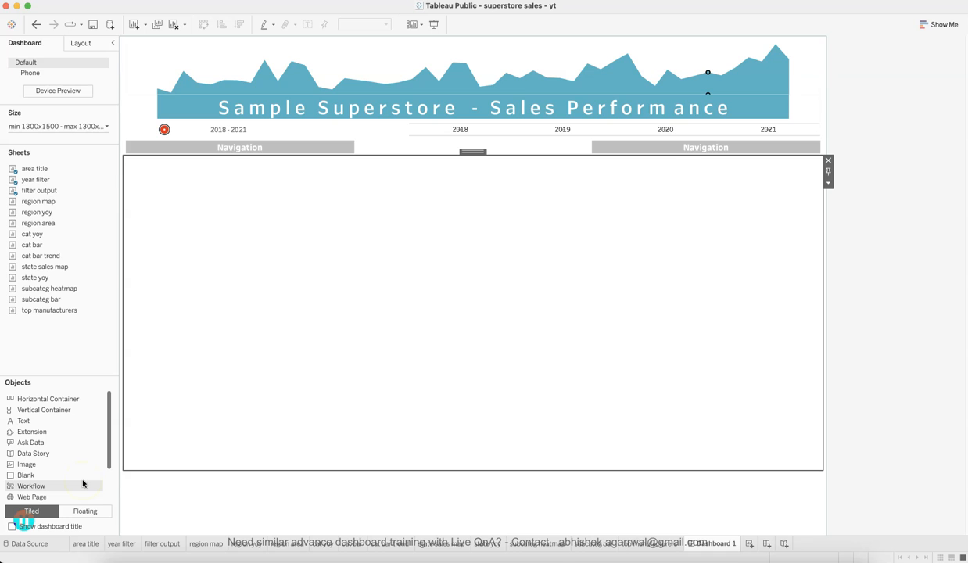
click(192, 338)
drag(211, 469, 265, 297)
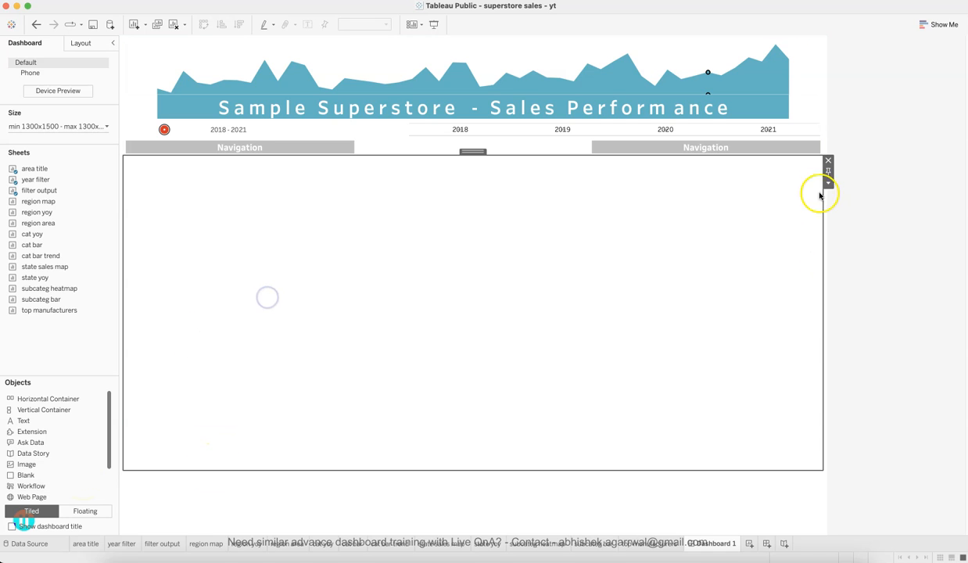
drag(551, 471, 523, 471)
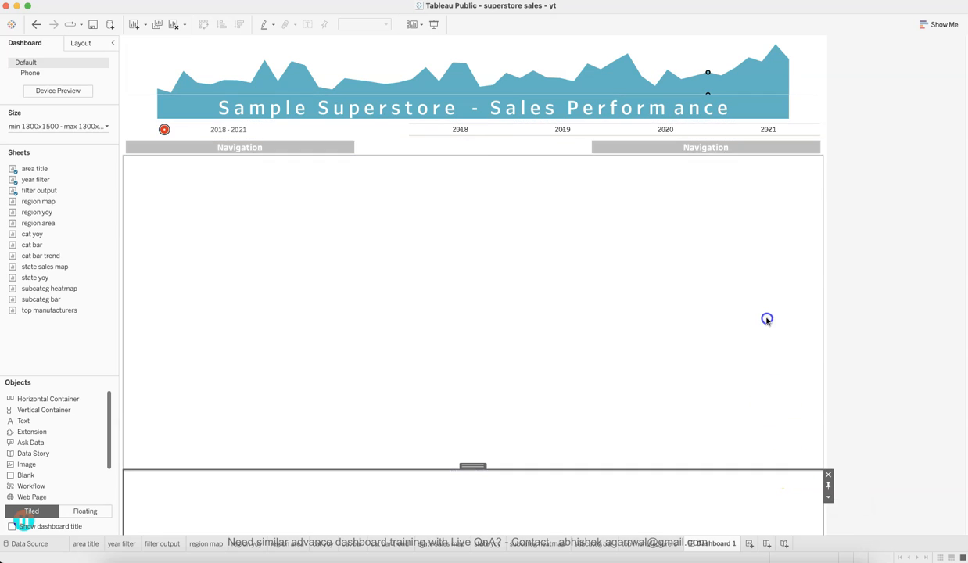
Set the width of the blank in the horizontal container to 600 pixels, clearing and reapplying its fixed width.
click(828, 183)
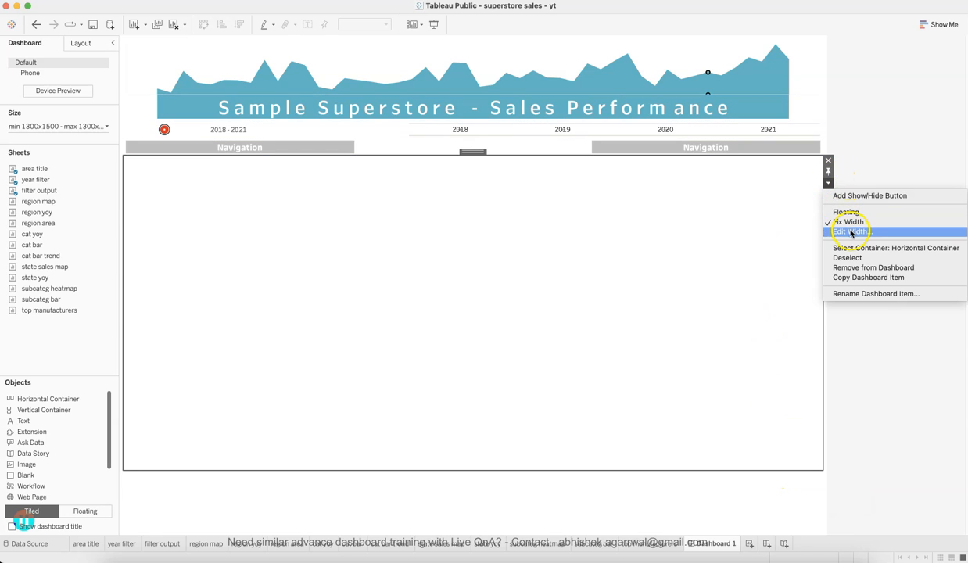
click(852, 231)
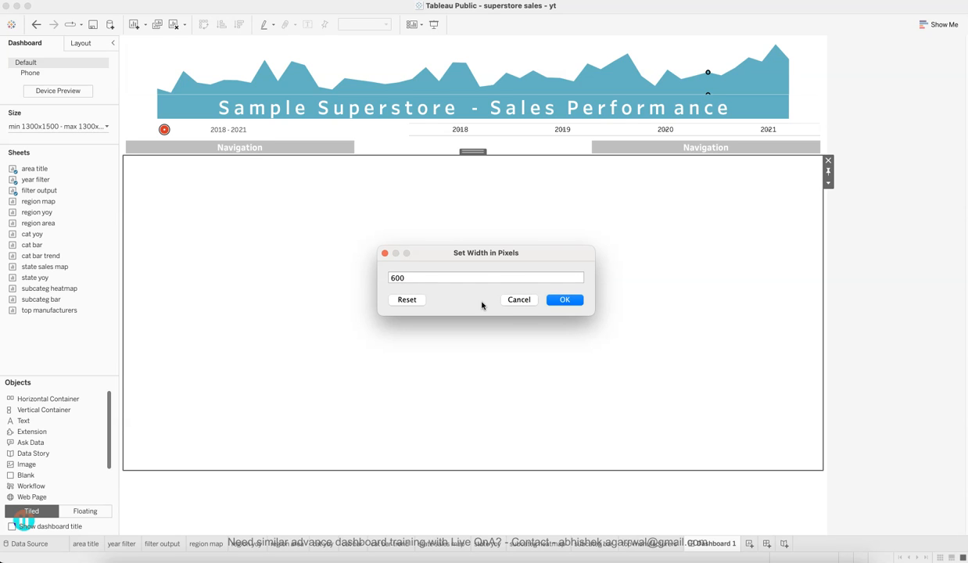
click(564, 300)
click(828, 173)
click(828, 183)
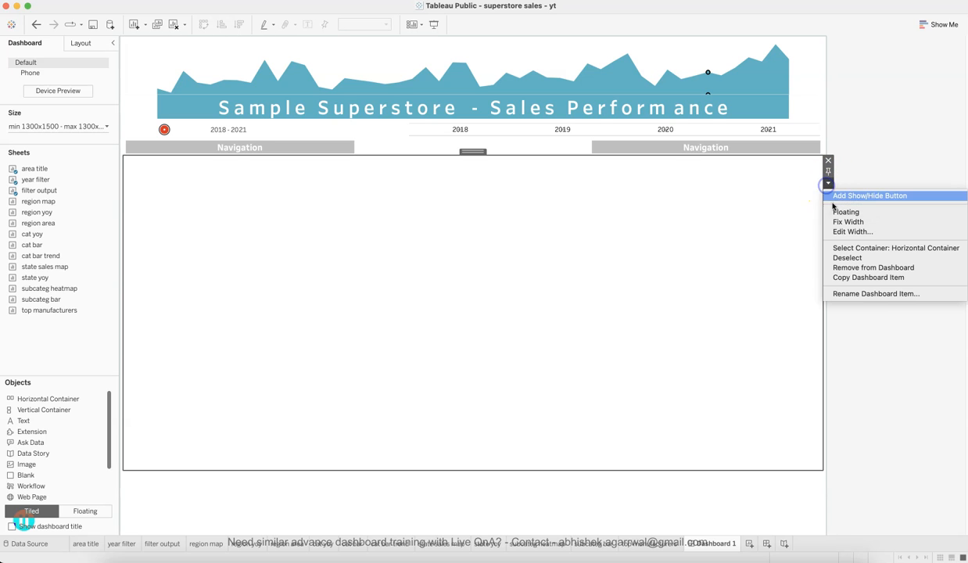
click(848, 233)
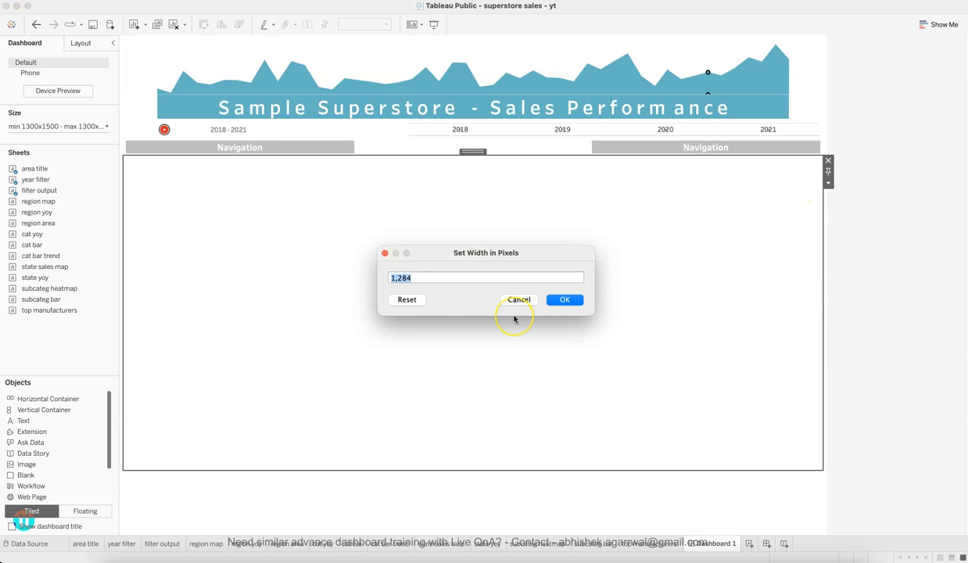
text(600)
key(Return)
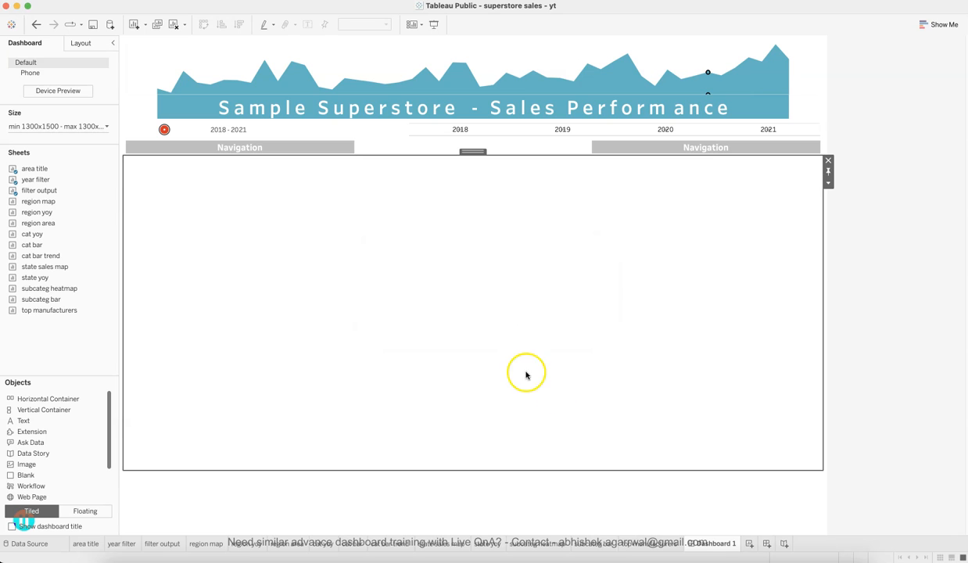
Add a horizontal container below the blank under the navigation row and adjust the blank to about 439 pixels high.
drag(590, 467, 636, 279)
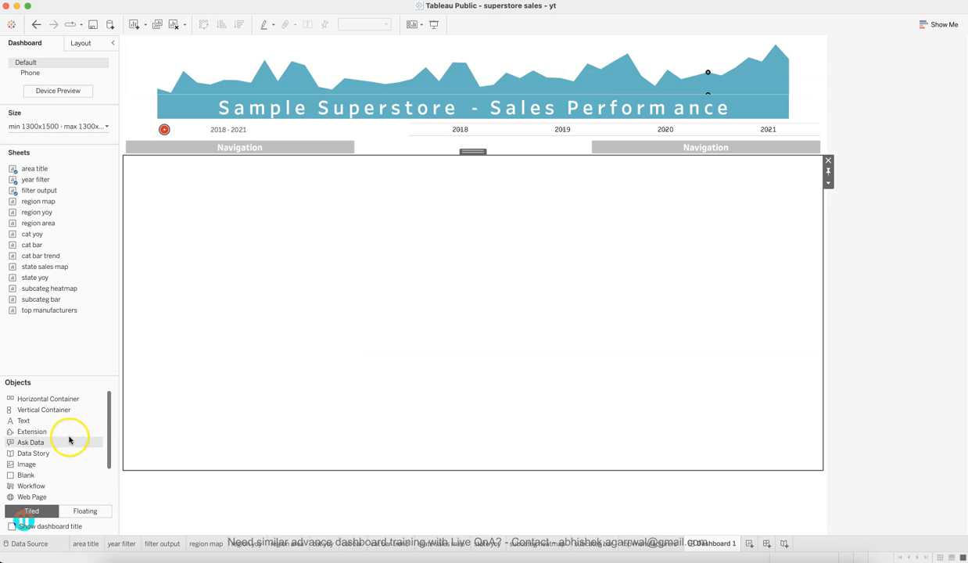
drag(60, 400, 359, 339)
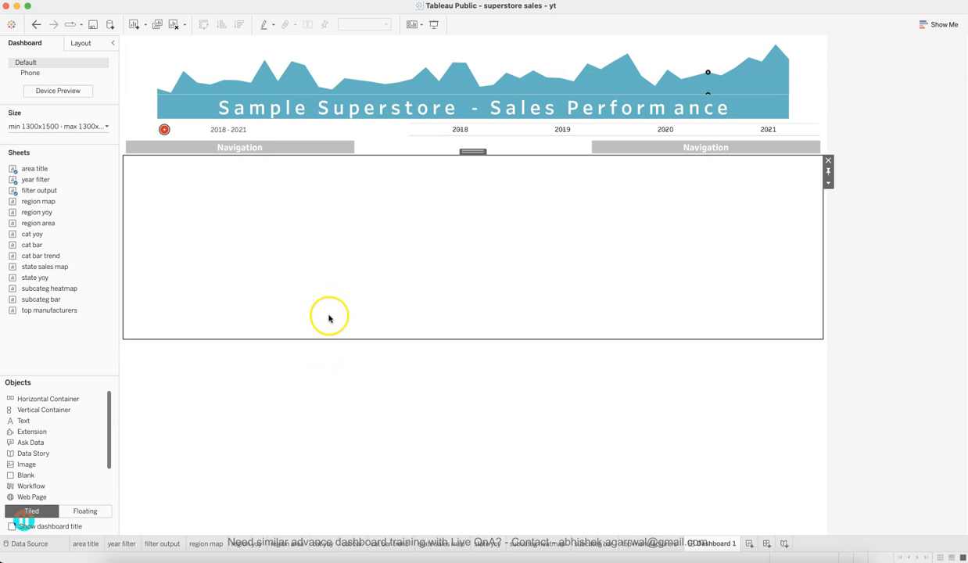
drag(331, 338, 330, 373)
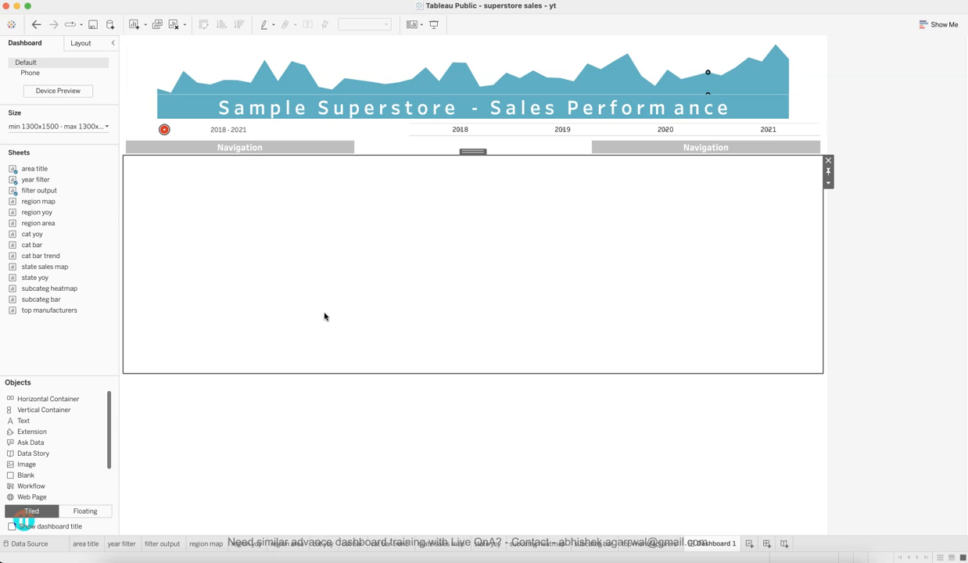
drag(328, 373, 328, 395)
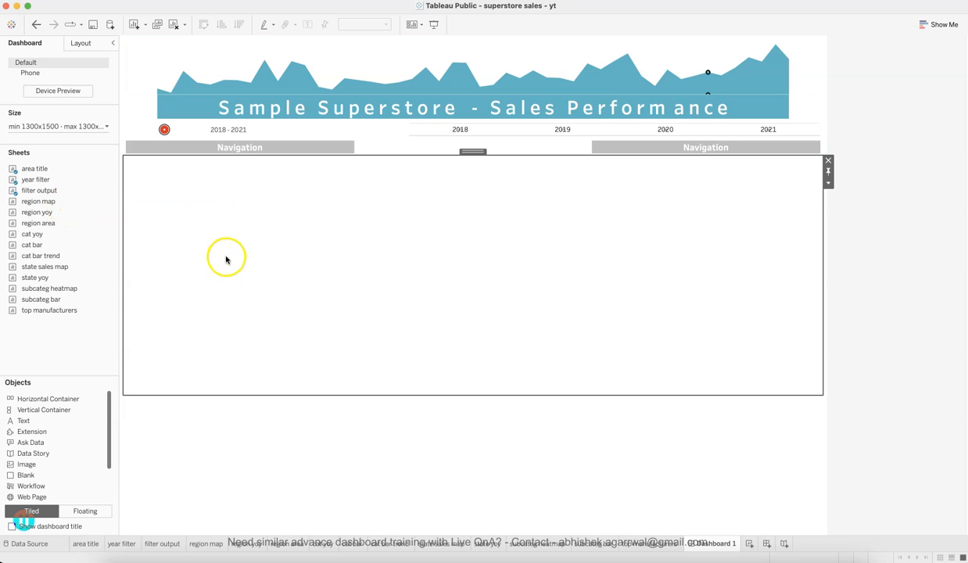
Inspect the item hierarchy of the vertical container, checking the position and size of the blanks and lower horizontal containers.
click(80, 42)
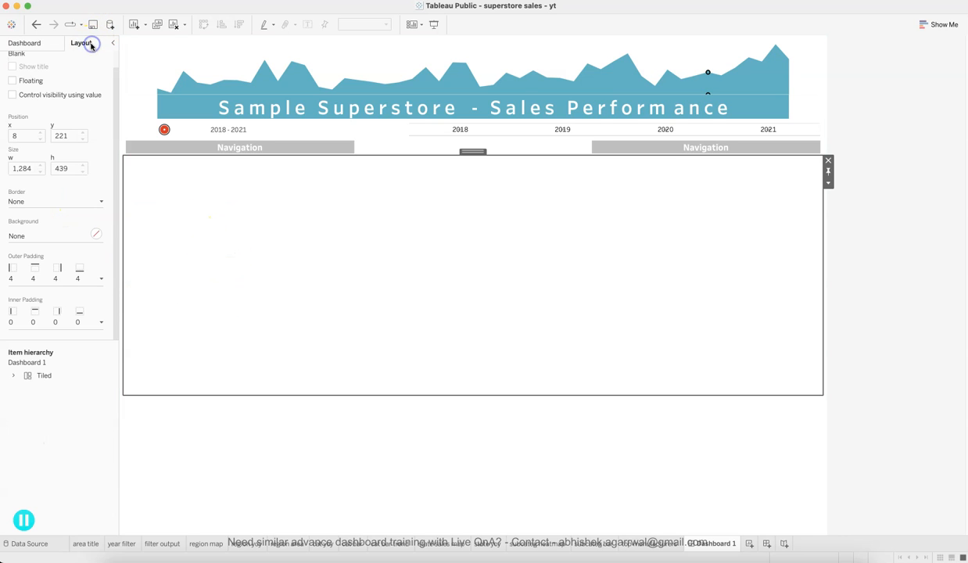
click(13, 375)
click(23, 389)
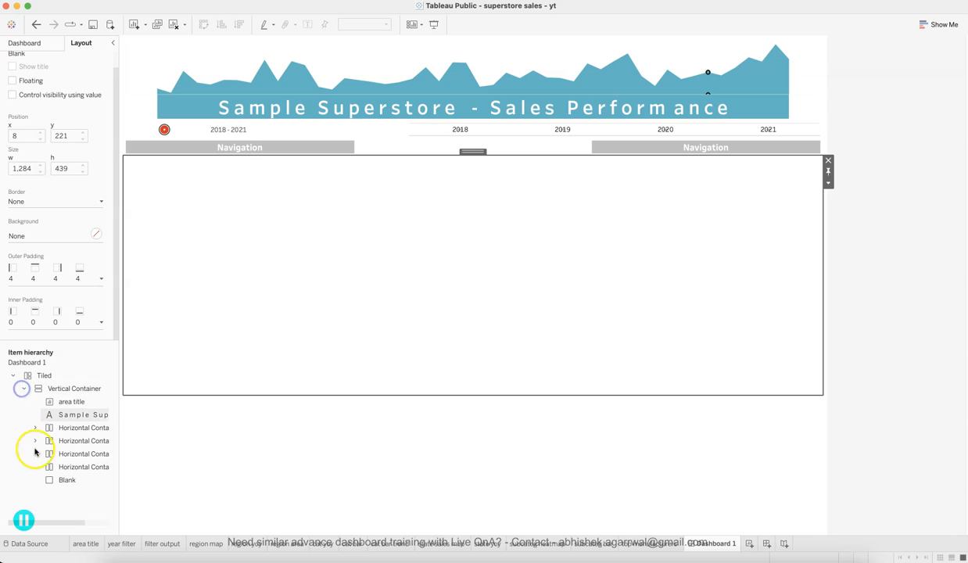
click(73, 478)
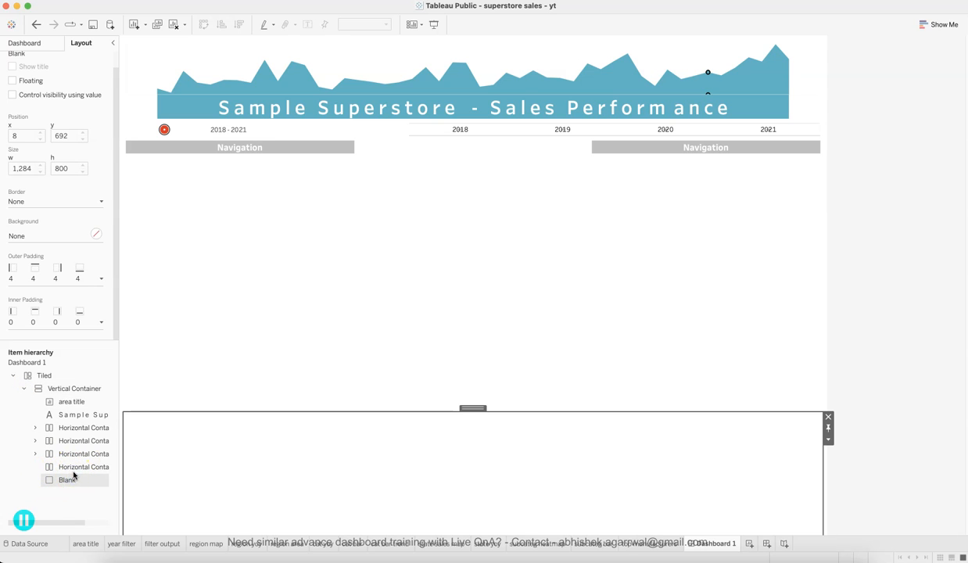
click(74, 466)
click(19, 453)
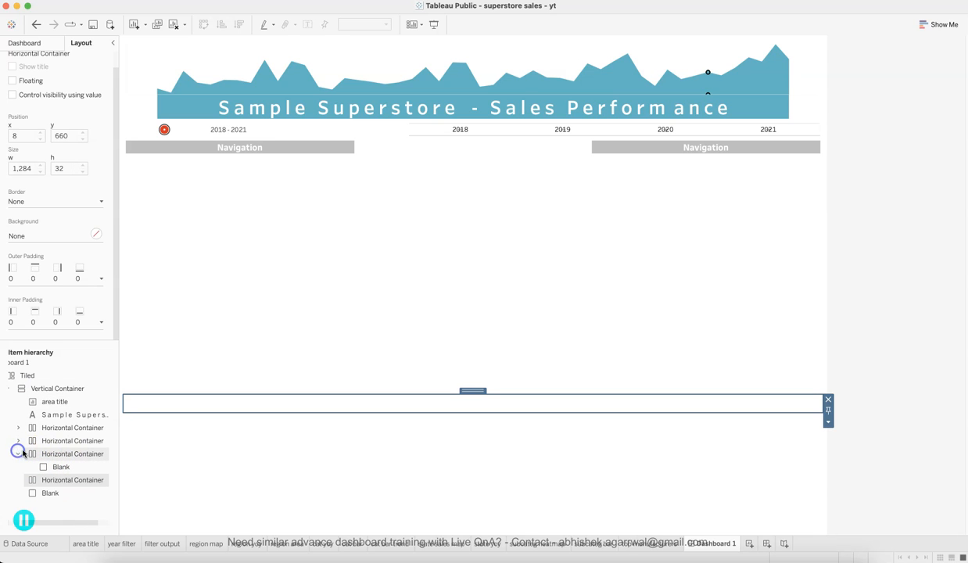
click(42, 454)
click(52, 467)
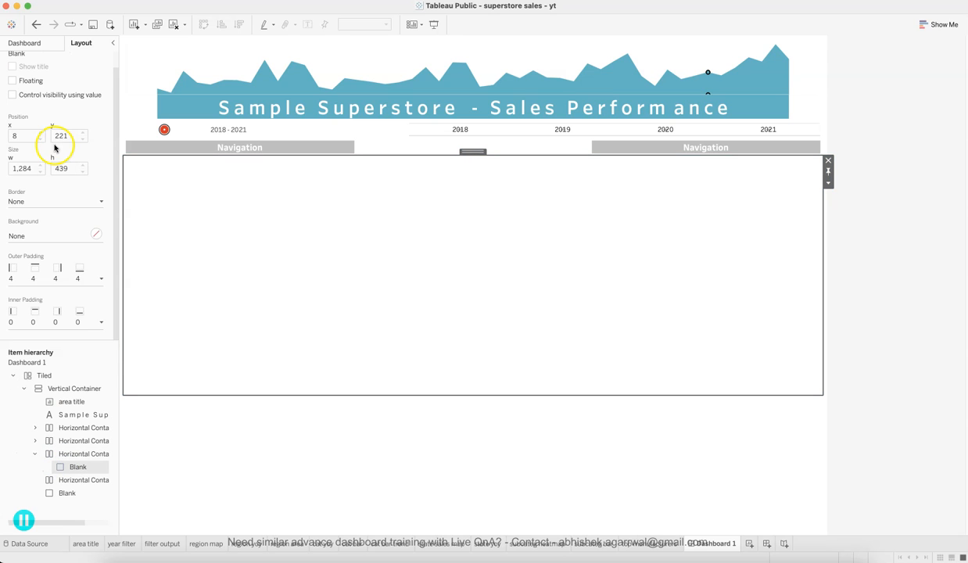
Place the region map sheet beside the blank in the horizontal container and hide its title.
click(39, 46)
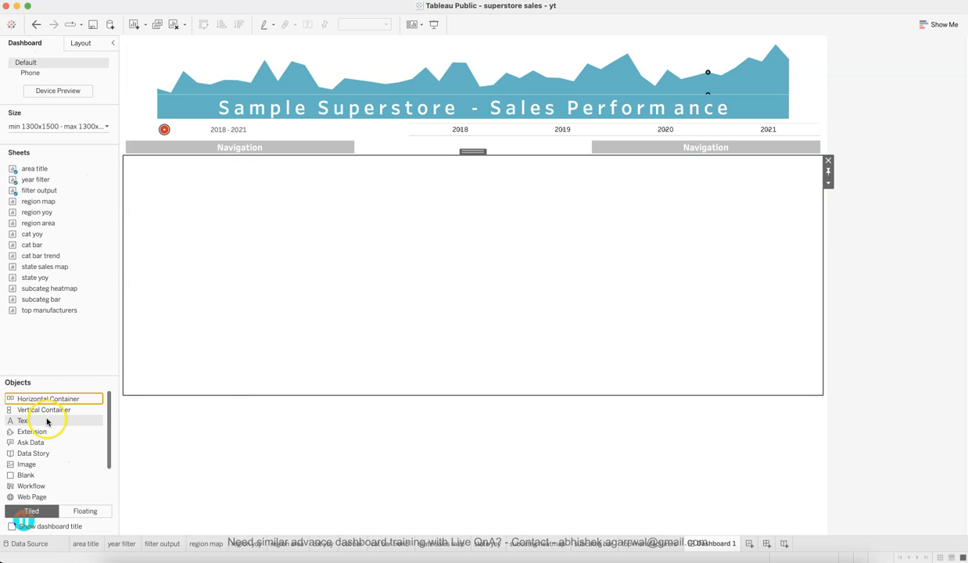
drag(61, 201, 144, 209)
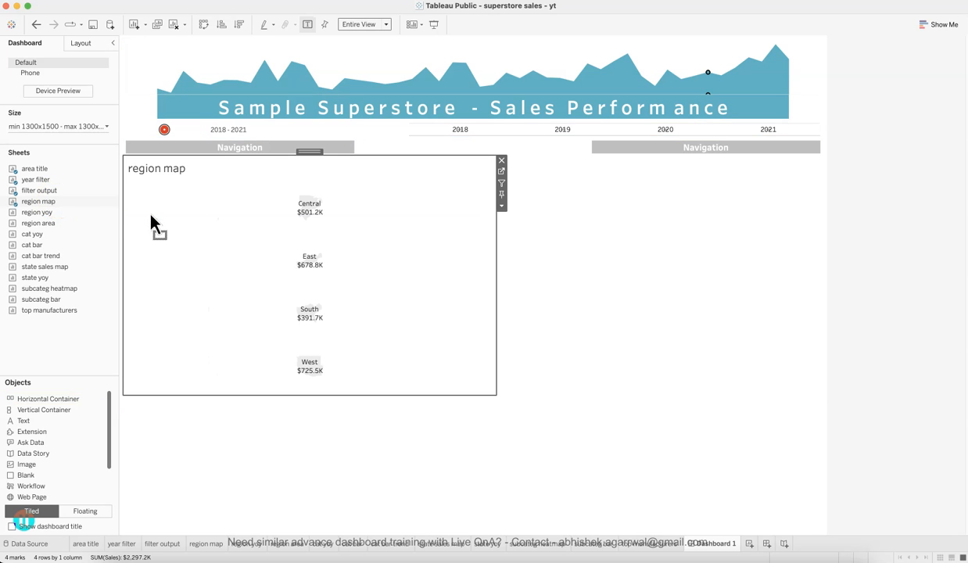
right_click(154, 178)
click(173, 182)
click(562, 349)
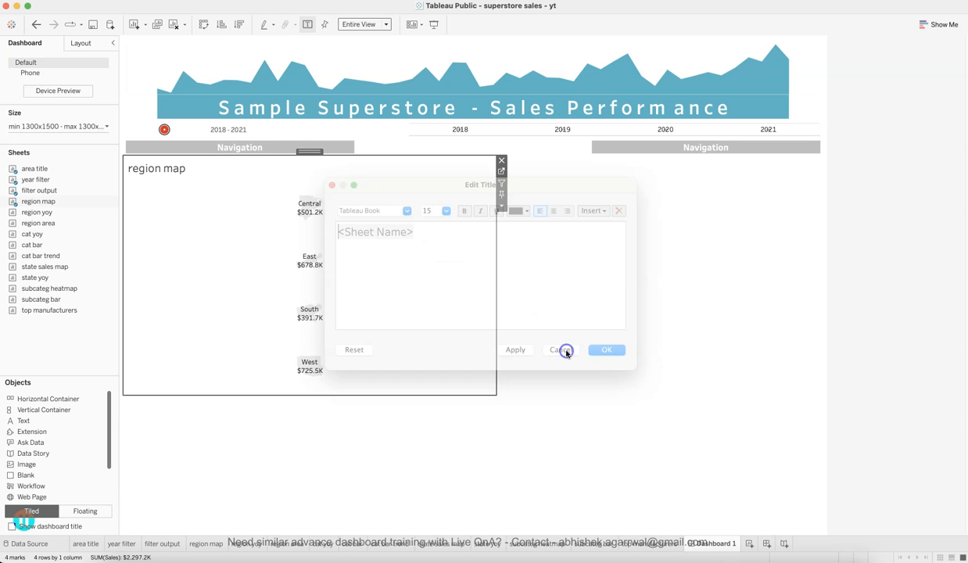
right_click(176, 170)
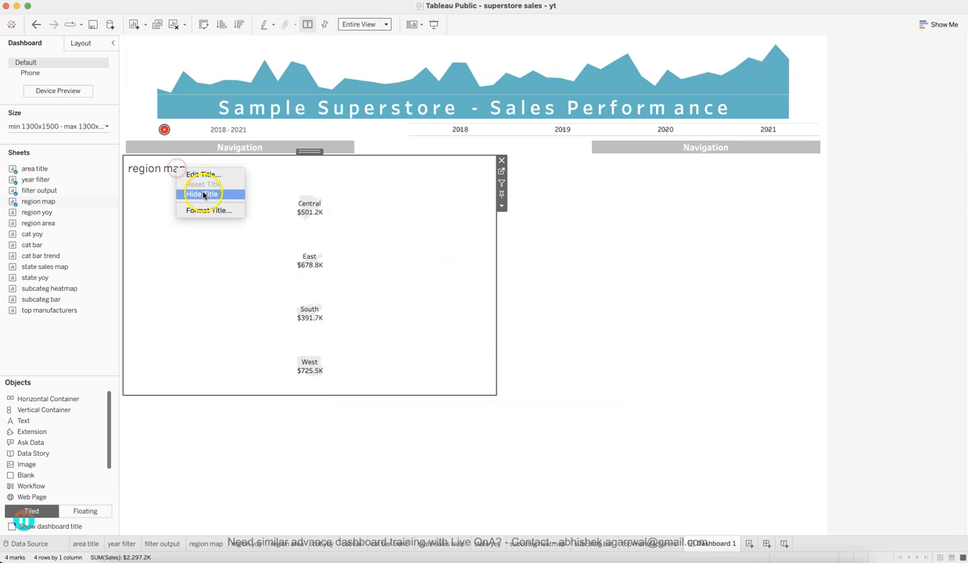
click(200, 193)
Add the region yoy sheet directly after the region map and hide its title.
drag(33, 234, 430, 250)
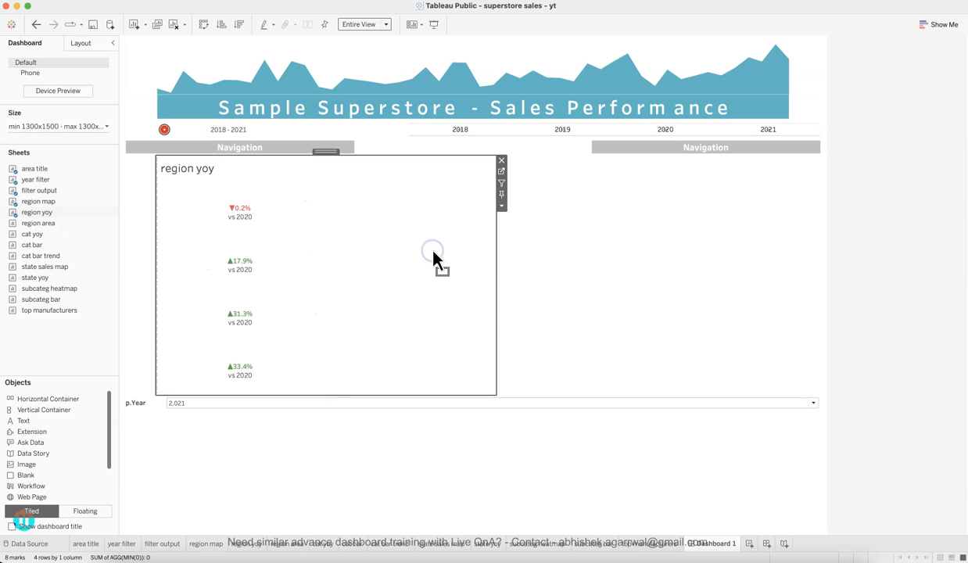
right_click(197, 173)
click(227, 197)
Add the region area sheet after region yoy and adjust the widths so region map and region yoy form narrow columns.
drag(67, 226, 467, 272)
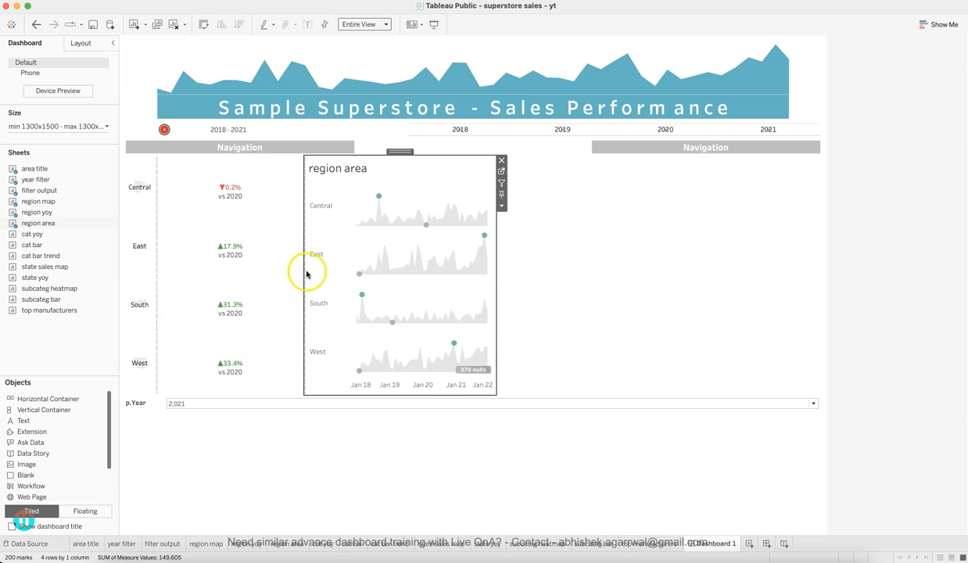
drag(304, 273, 183, 266)
click(177, 271)
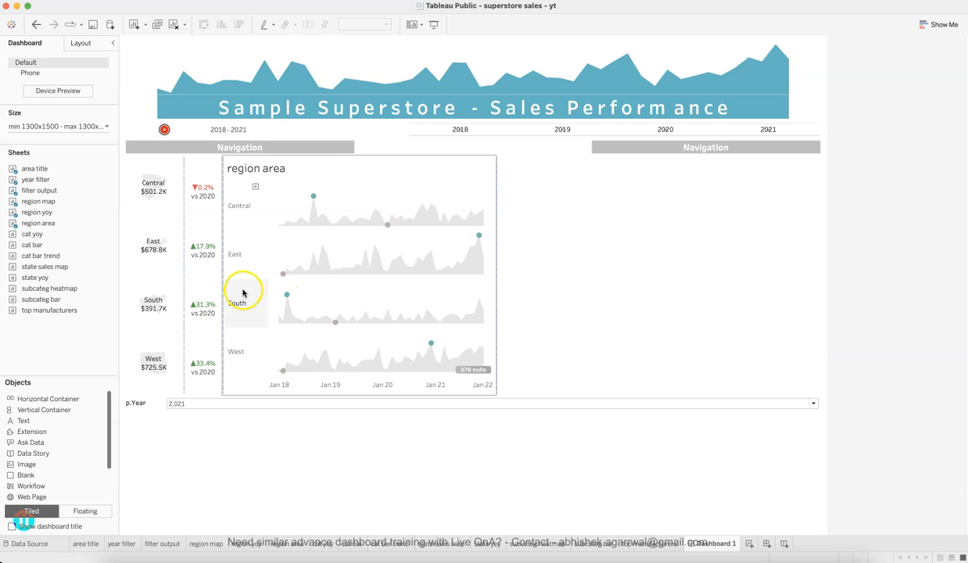
click(521, 338)
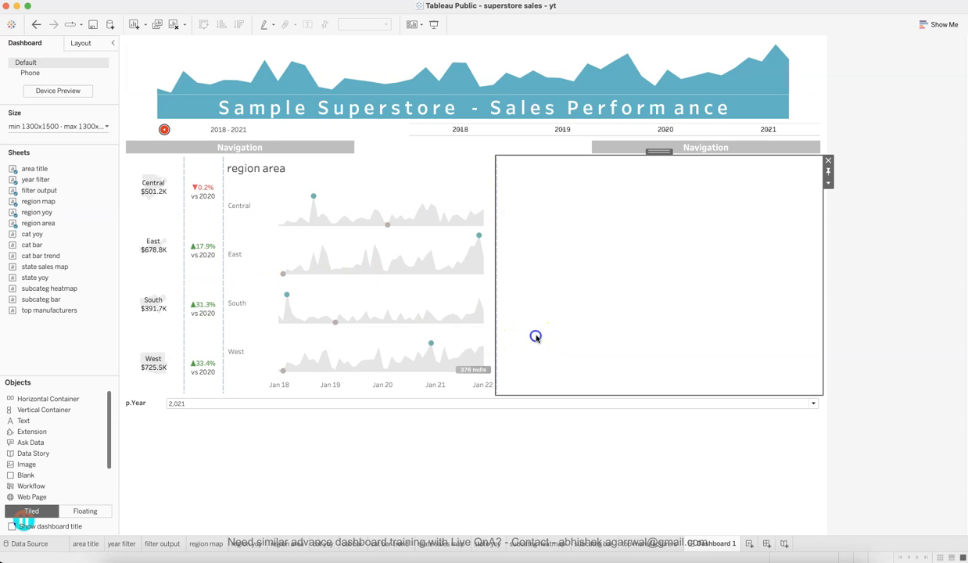
Hide the region row labels and the title of the region area chart.
right_click(241, 236)
click(262, 317)
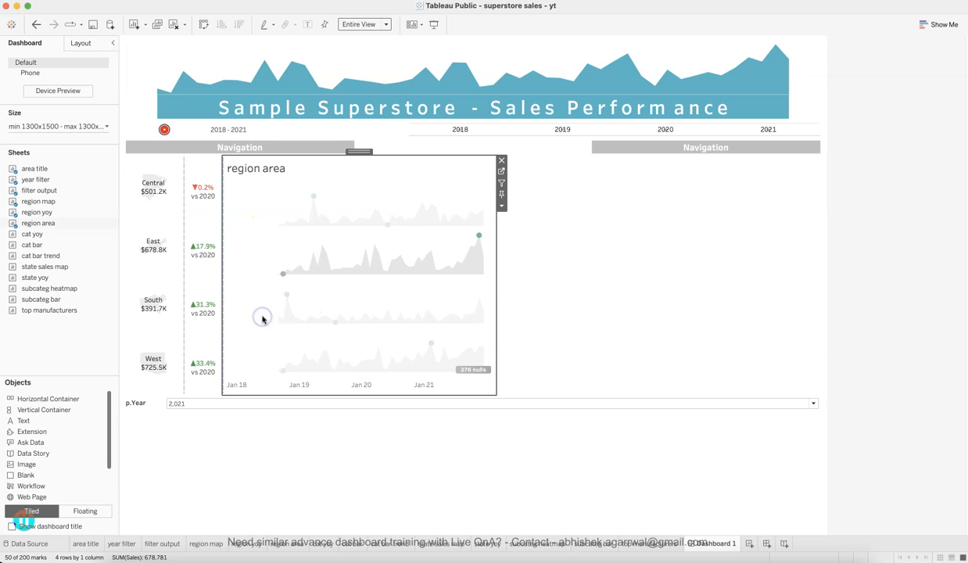
right_click(247, 168)
click(268, 190)
click(319, 457)
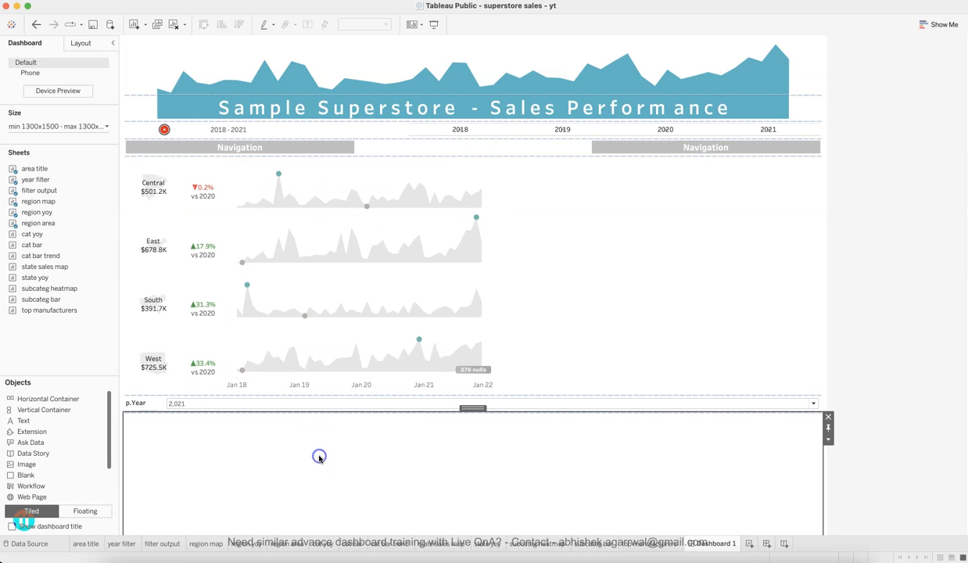
click(277, 392)
click(433, 508)
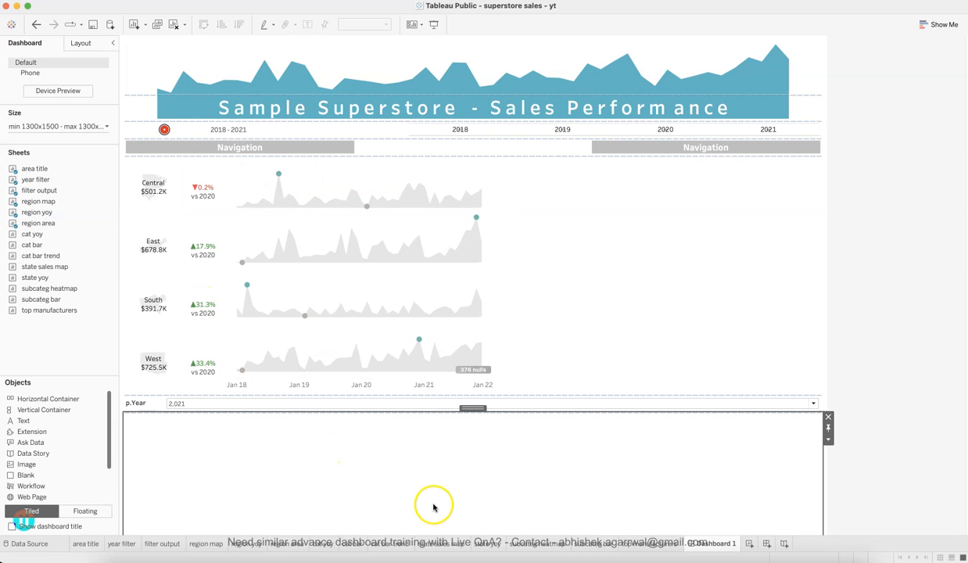
Switch to the reference dashboard in the browser and examine the layout of its Sales by State section.
click(300, 558)
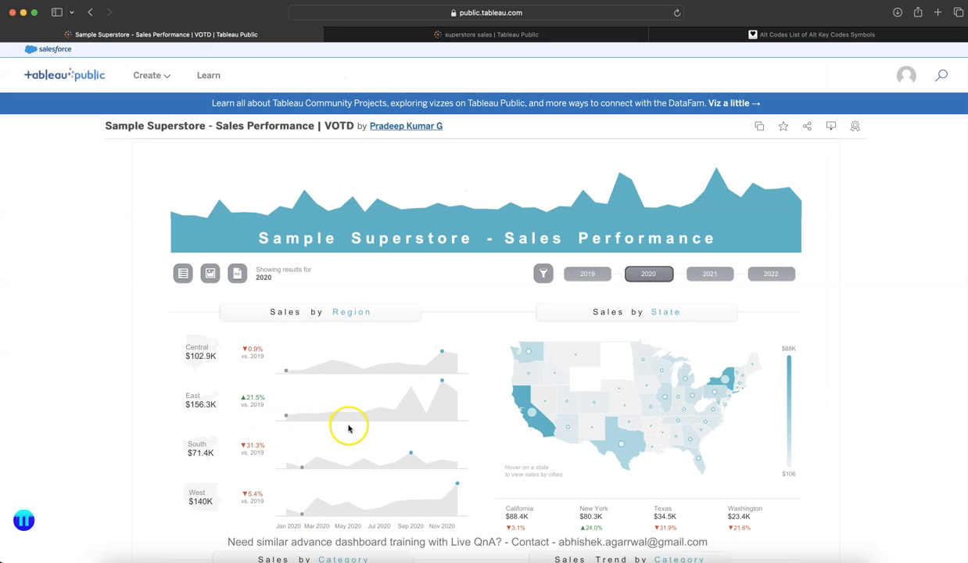
mouse_move(592, 405)
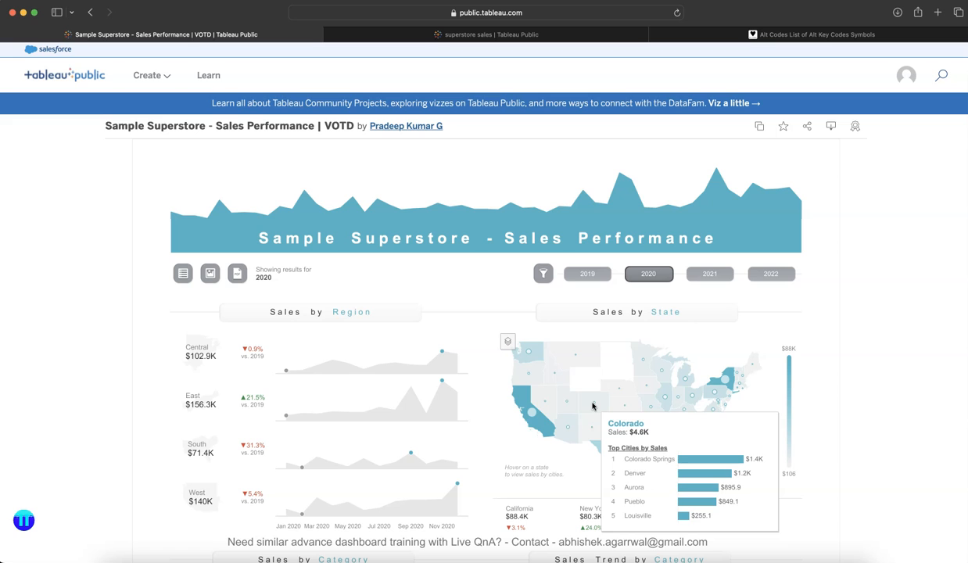
click(635, 358)
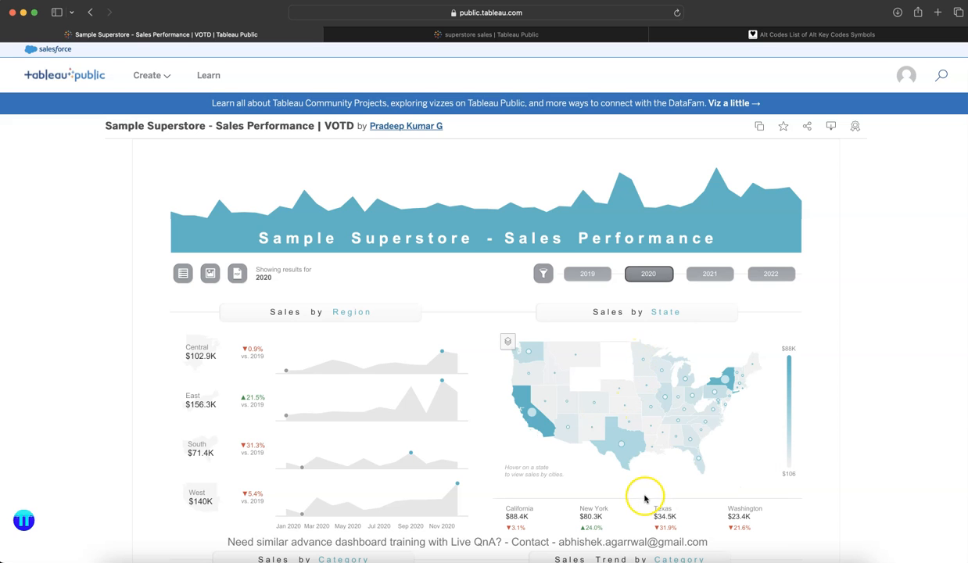
key(super+Tab)
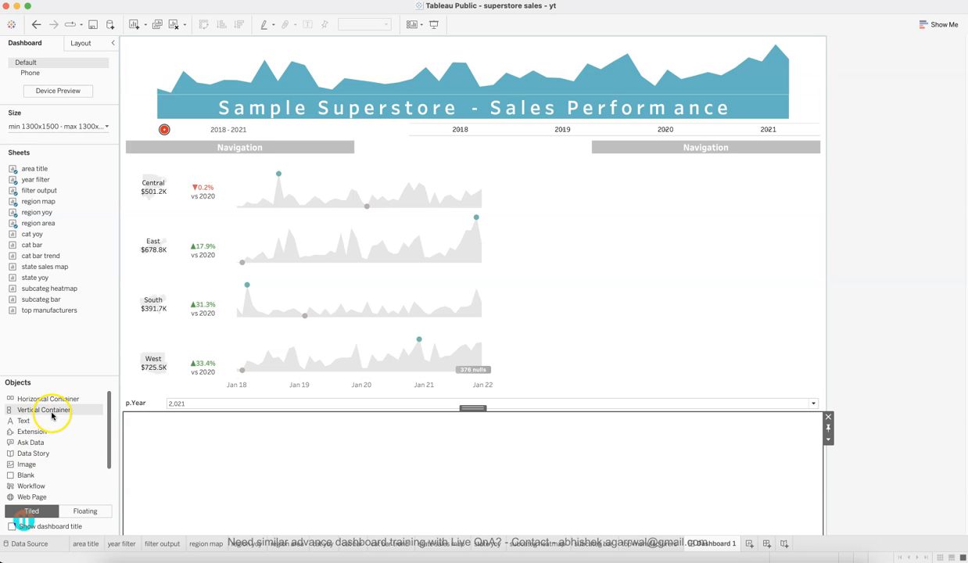
Add a vertical container after the blank in the region row and narrow the blank to a thin spacer beside the area chart.
drag(442, 293, 714, 264)
drag(602, 249, 447, 255)
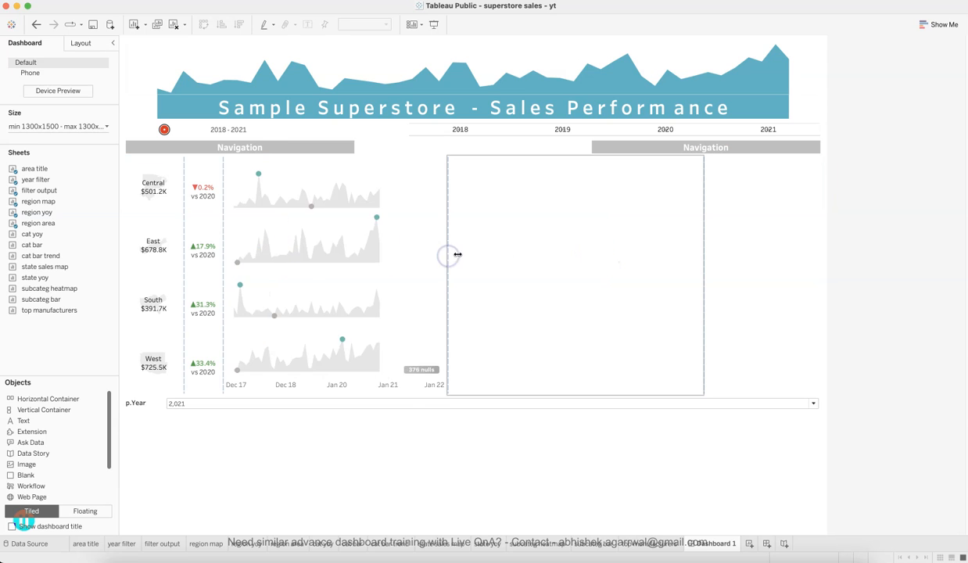
drag(702, 255, 472, 256)
click(541, 293)
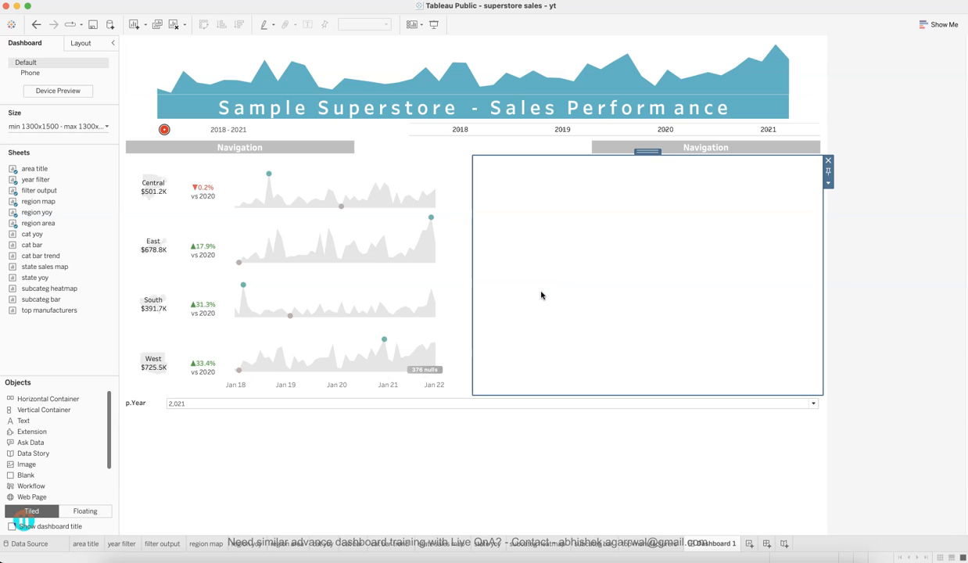
Place the state sales map sheet in the vertical container with the state yoy sheet beneath it.
mouse_move(60, 312)
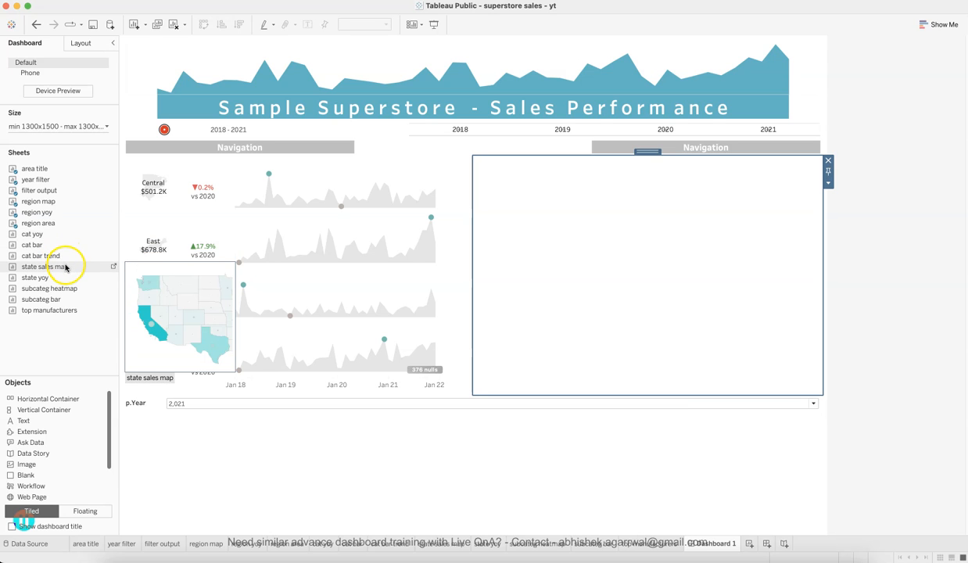
drag(65, 266, 595, 227)
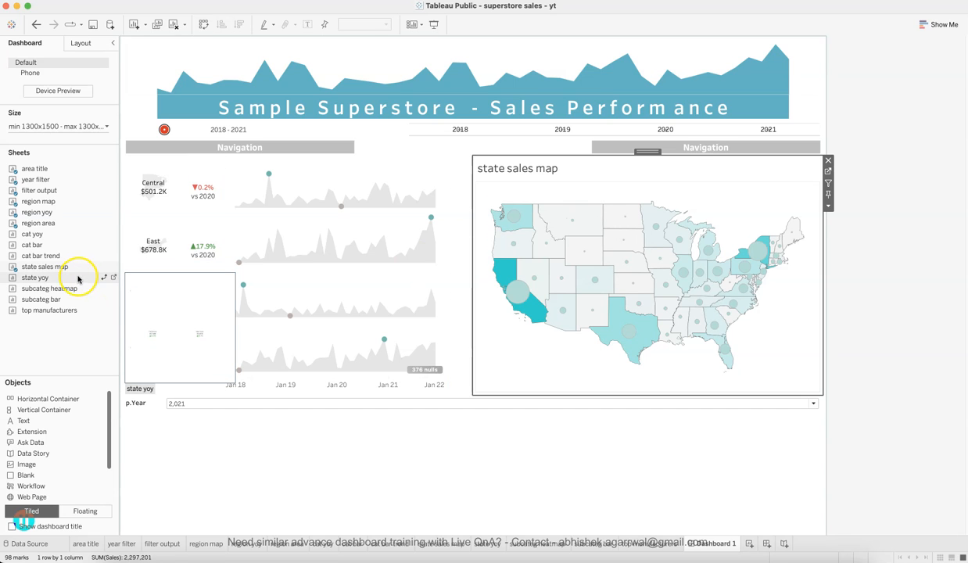
drag(78, 279, 596, 361)
Hide the titles of the state yoy and state sales map sheets.
click(509, 319)
right_click(509, 319)
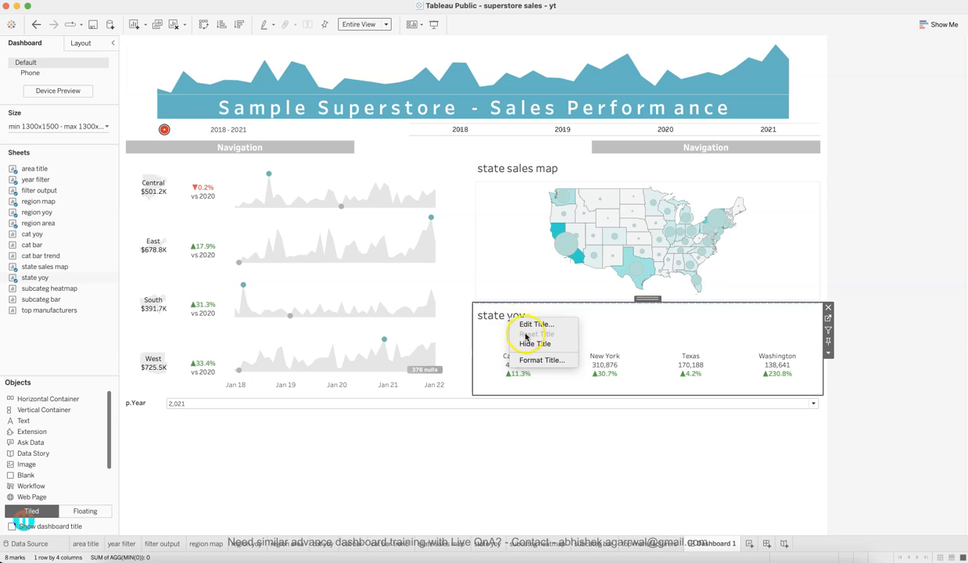
click(578, 399)
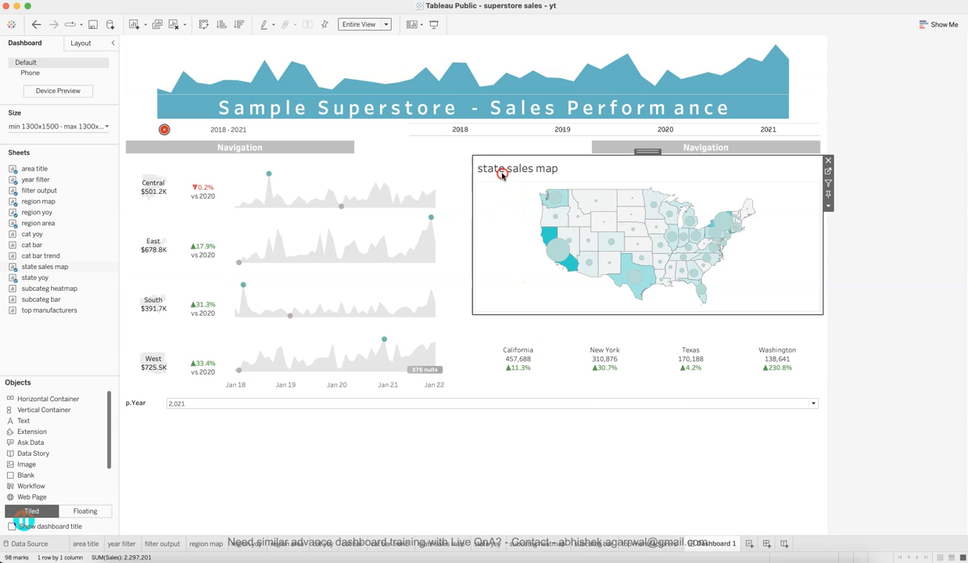
right_click(502, 176)
click(522, 201)
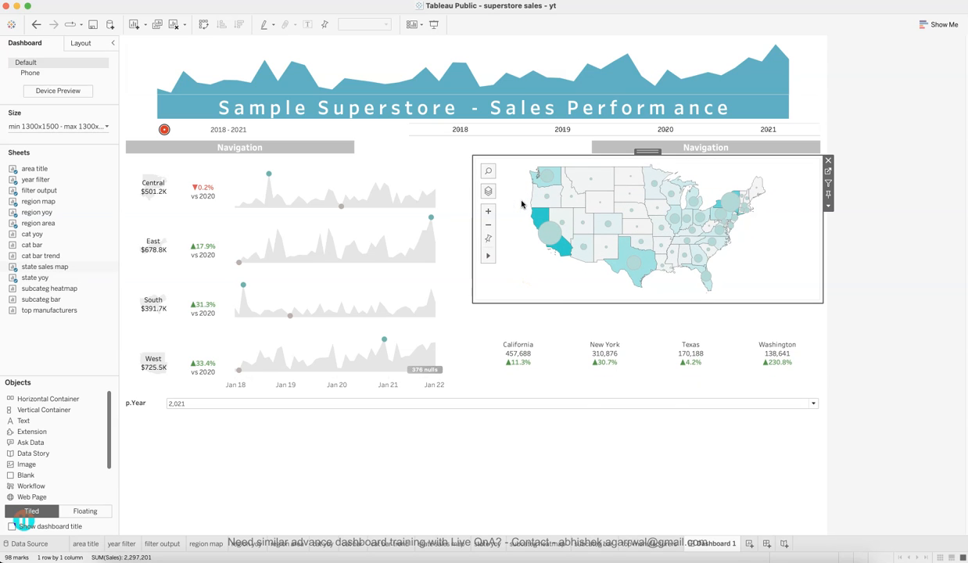
Make the state sales map taller so the state yoy figures occupy only a short strip below it.
click(572, 322)
drag(583, 303, 584, 356)
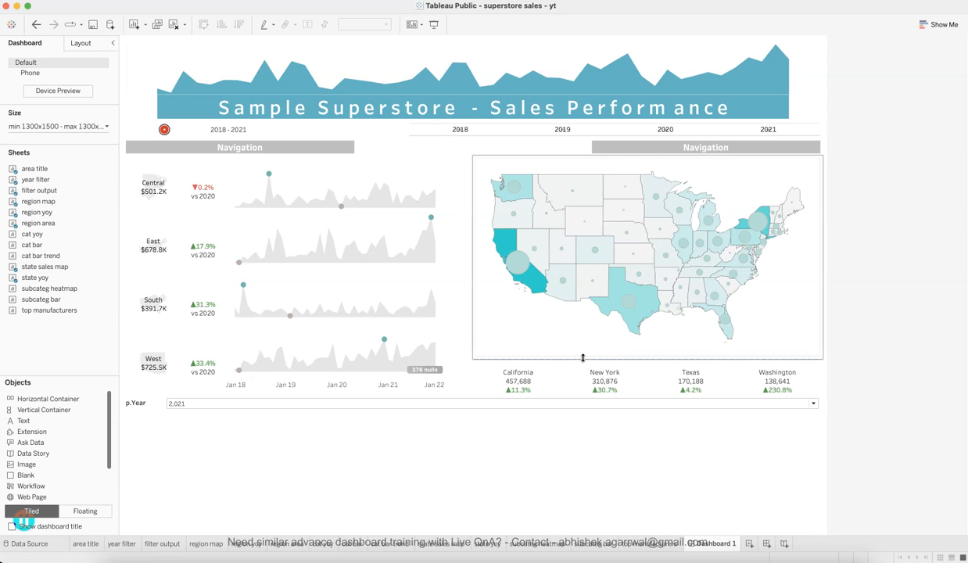
click(582, 358)
drag(582, 358, 583, 353)
click(860, 366)
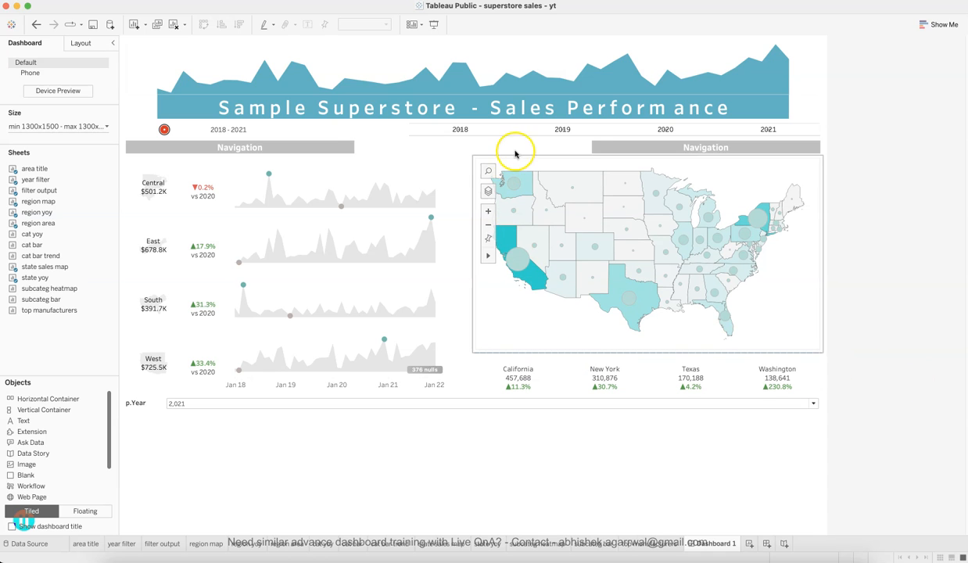
Set the row divider and column divider pane borders of the state sales map to None.
click(781, 321)
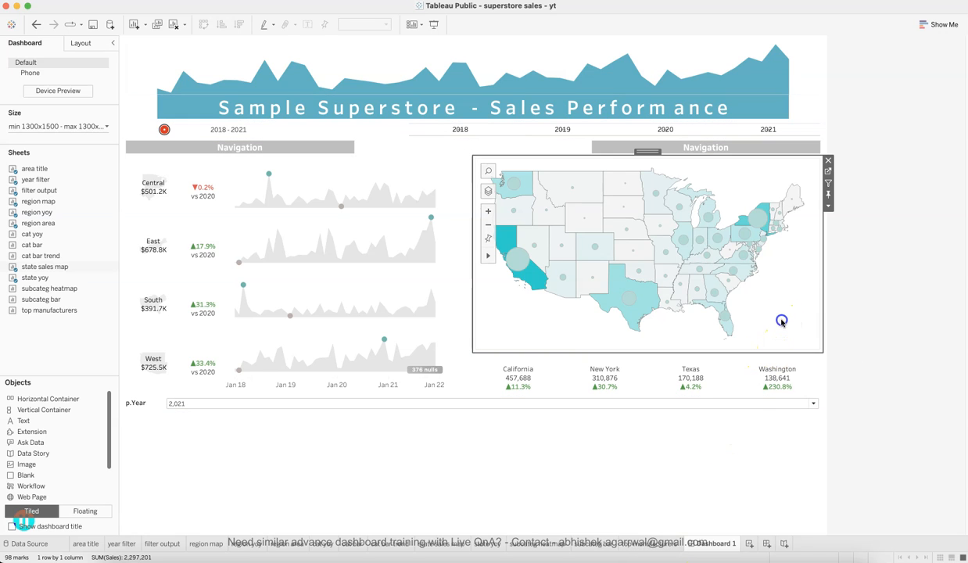
right_click(781, 321)
click(810, 352)
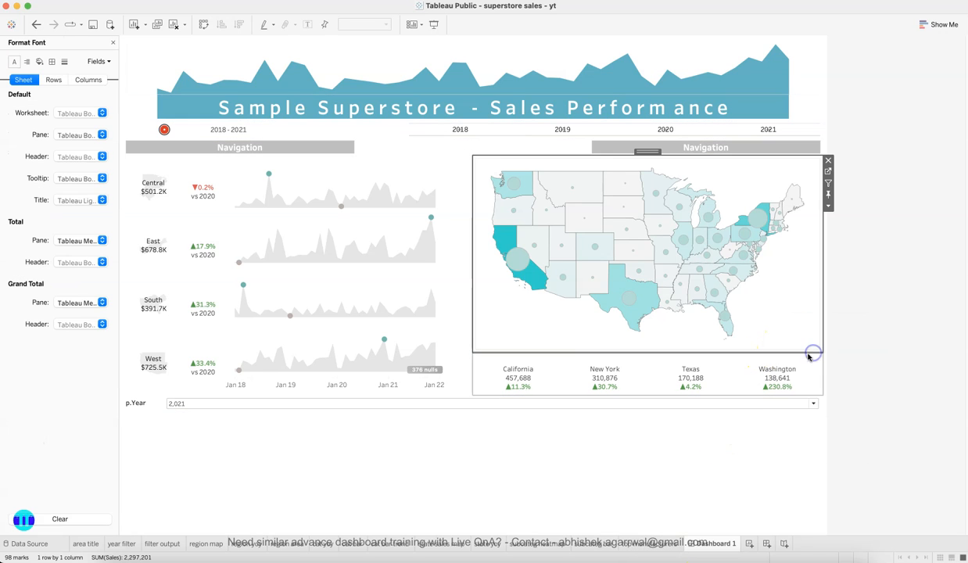
click(51, 63)
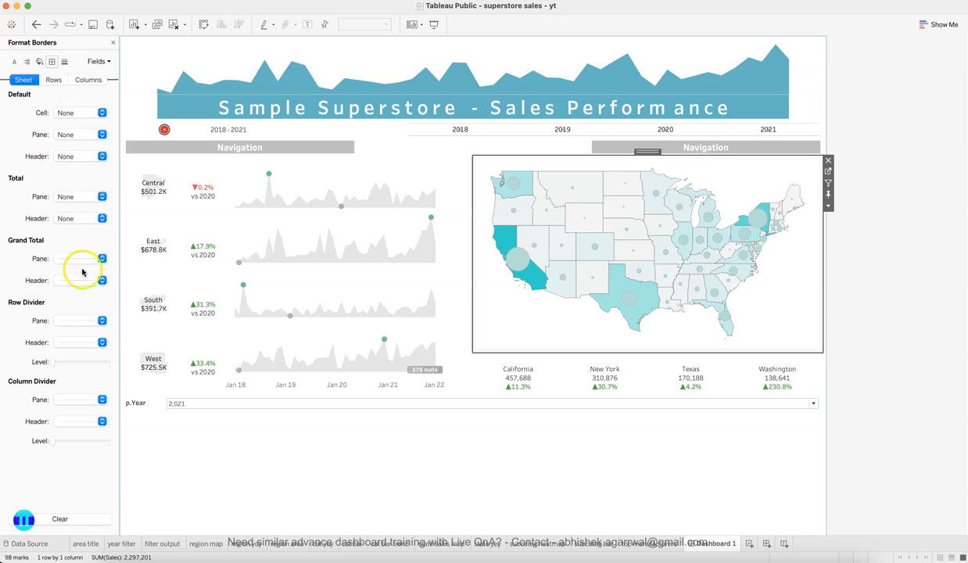
click(86, 320)
click(9, 342)
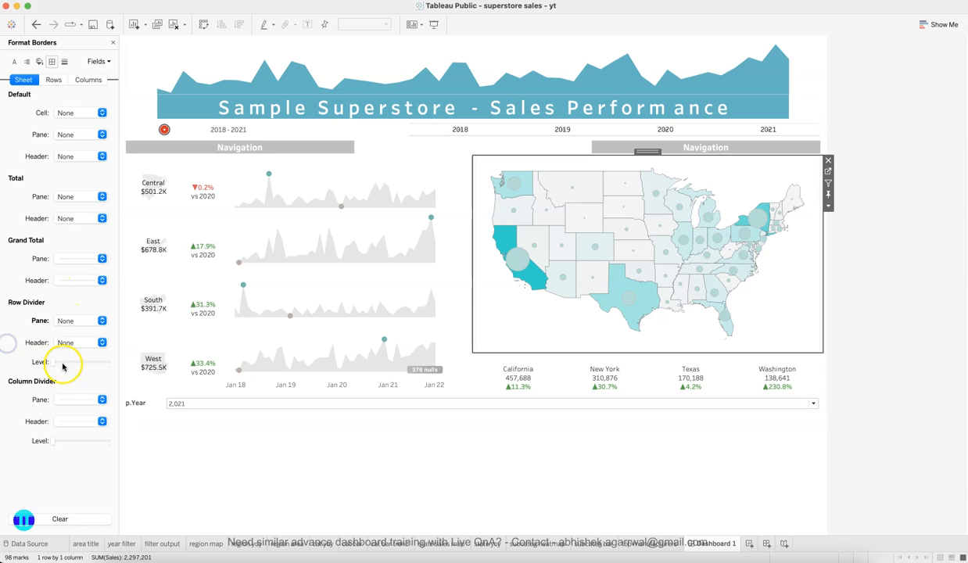
click(72, 400)
click(94, 240)
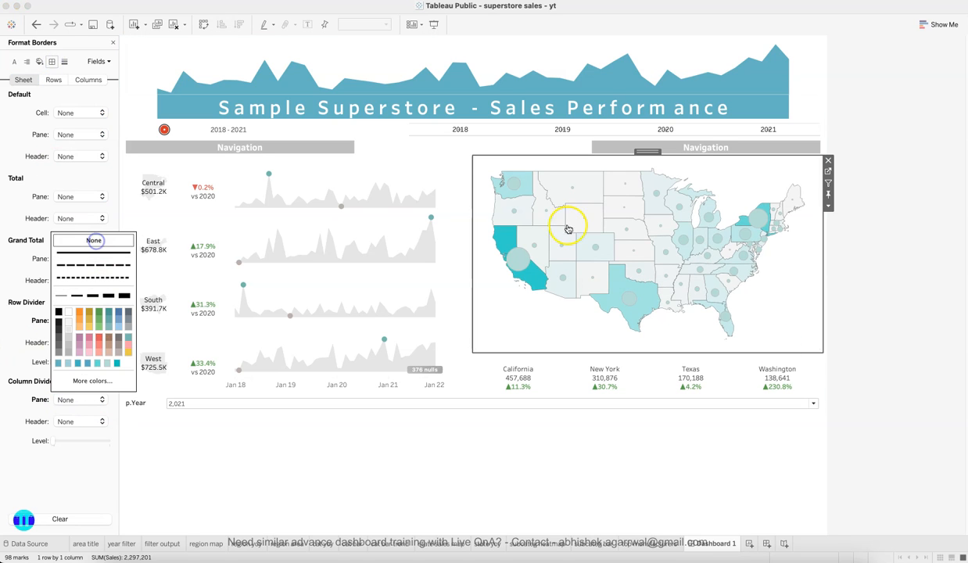
click(869, 318)
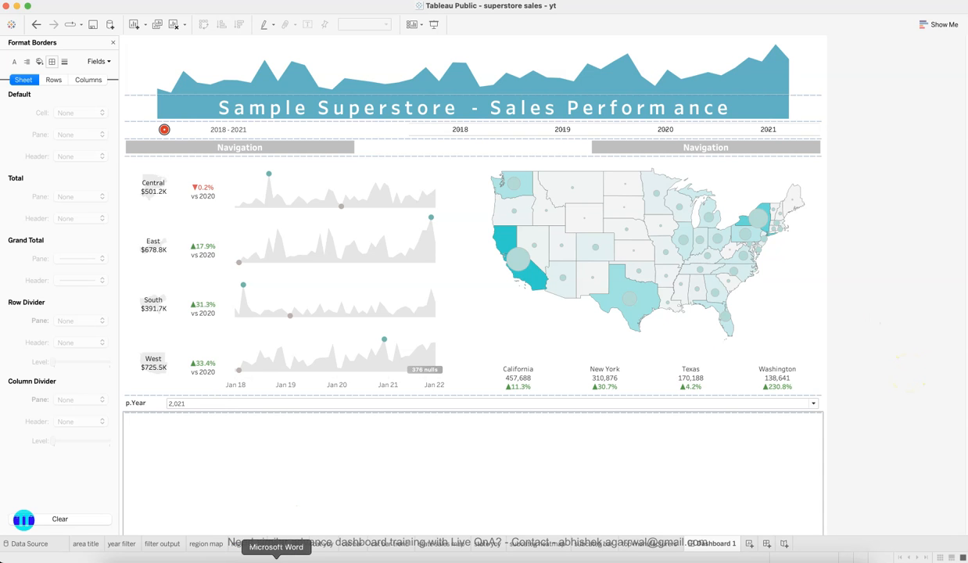
Switch to the browser to examine the reference dashboard's category, sub-category and segment sections, and return to the Tableau dashboard.
click(299, 557)
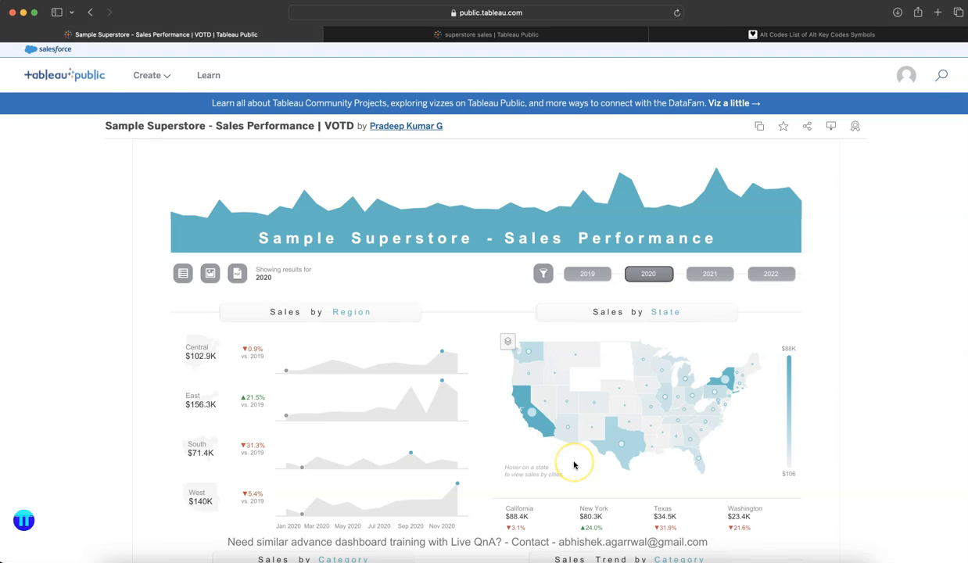
scroll(574, 465, down, 3)
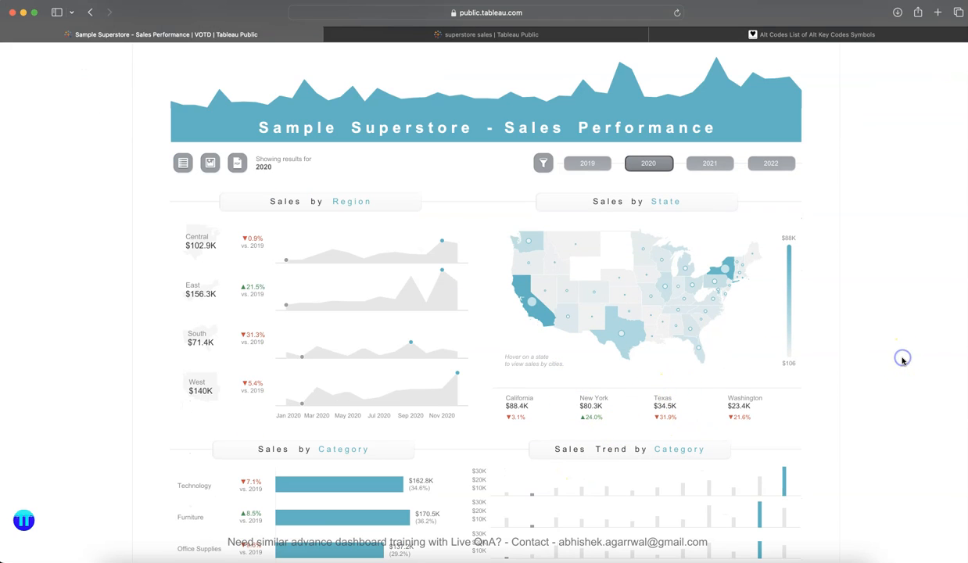
scroll(901, 361, down, 5)
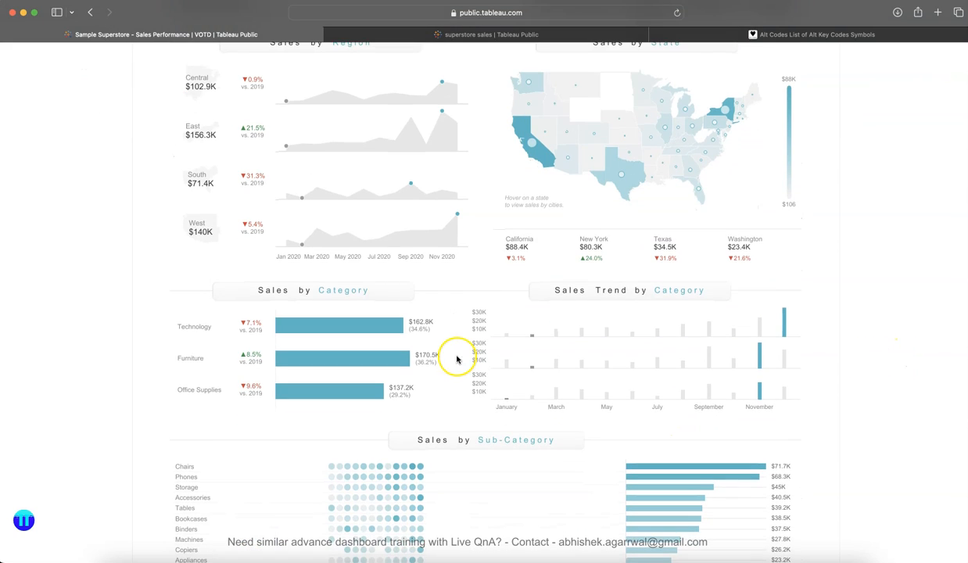
scroll(314, 291, down, 3)
scroll(608, 283, down, 8)
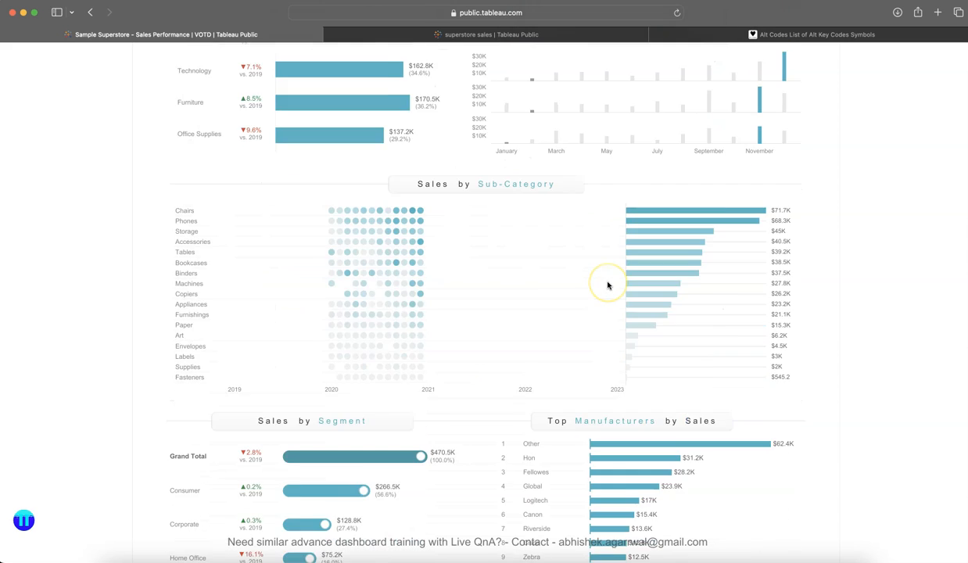
scroll(608, 285, down, 2)
scroll(607, 284, up, 9)
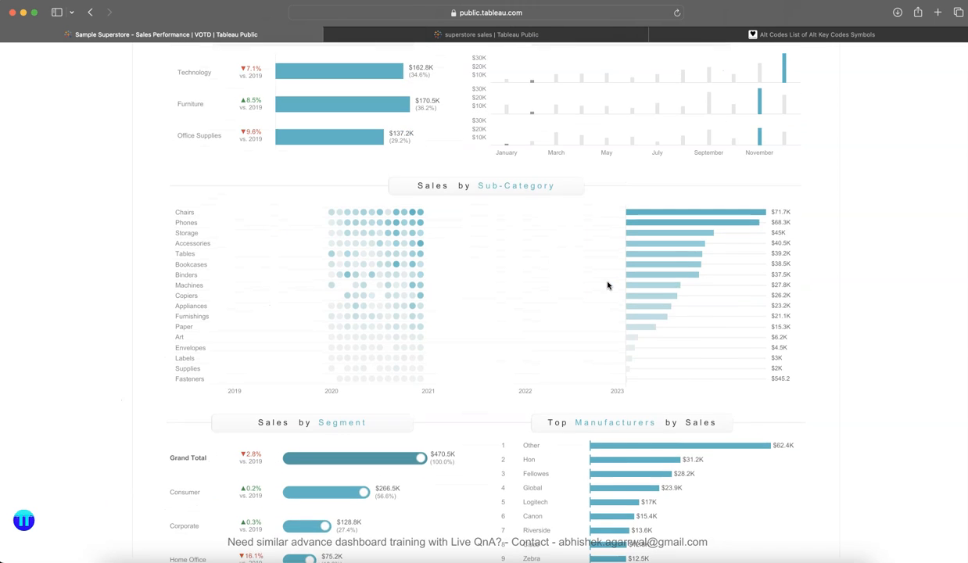
key(super+Tab)
scroll(623, 412, down, 10)
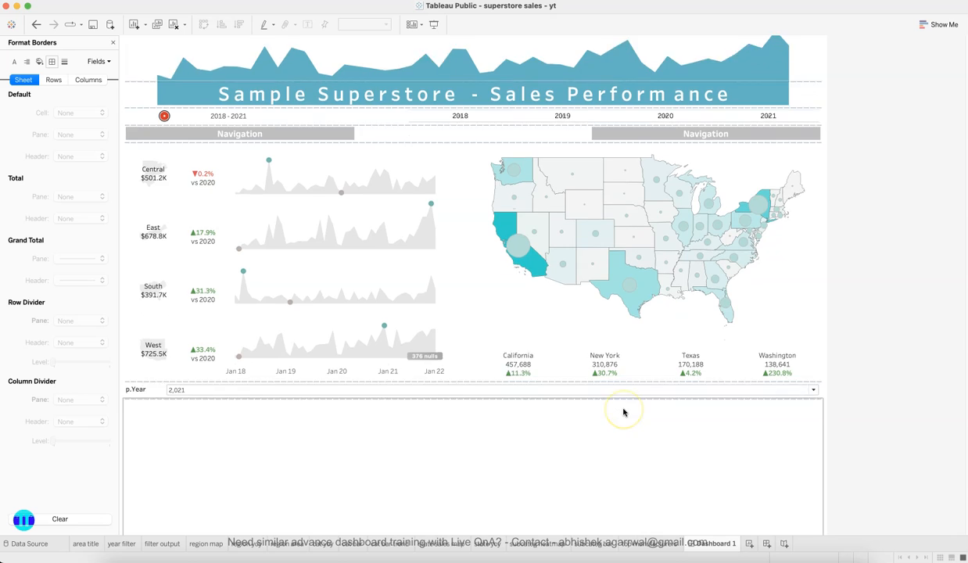
scroll(576, 328, up, 10)
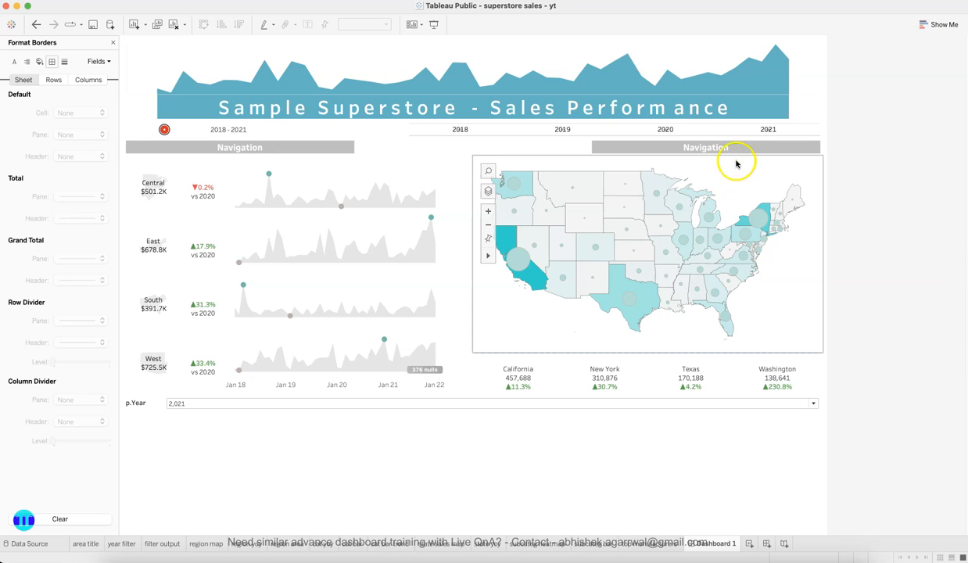
Check how the dashboard responds to selecting 2020 and 2019 in the year filter sheet, and clear the selection.
click(666, 130)
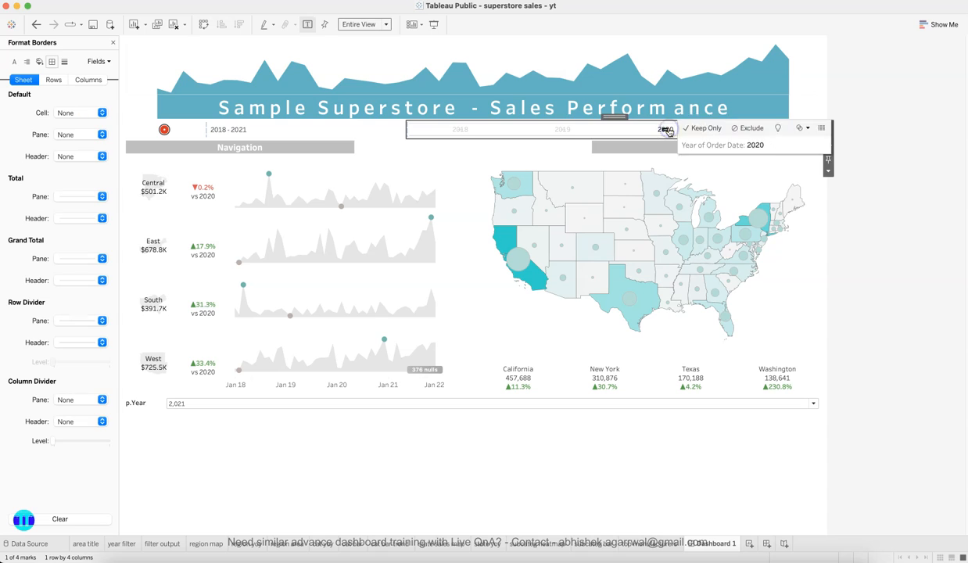
click(564, 128)
click(564, 128)
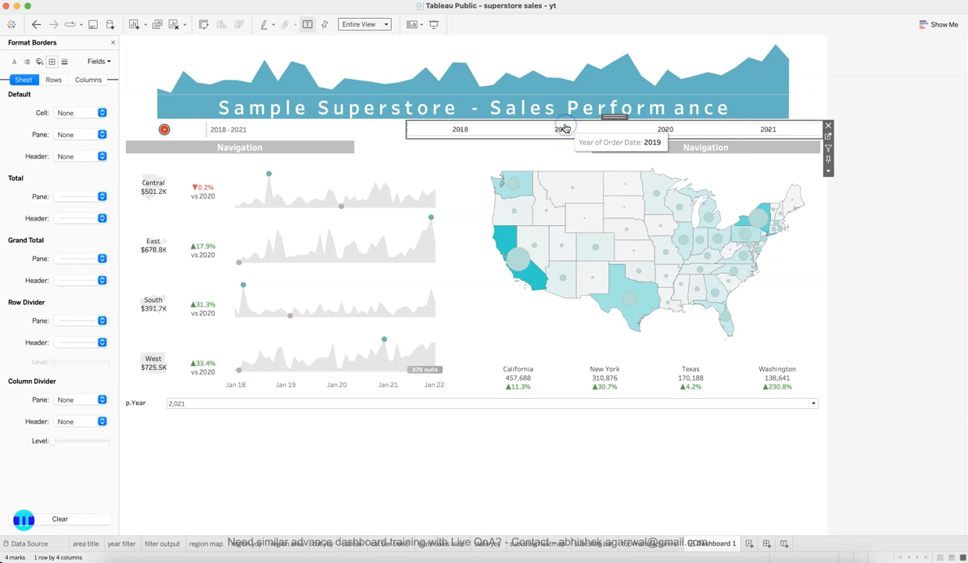
click(629, 132)
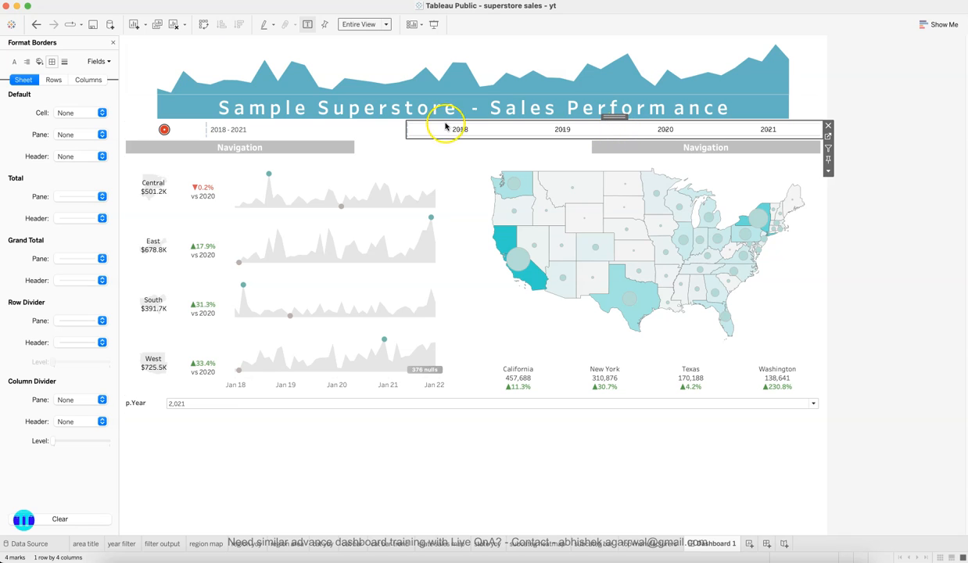
Add a dashboard filter action that runs on select, with only the year filter sheet of Dashboard 1 as its source.
click(196, 1)
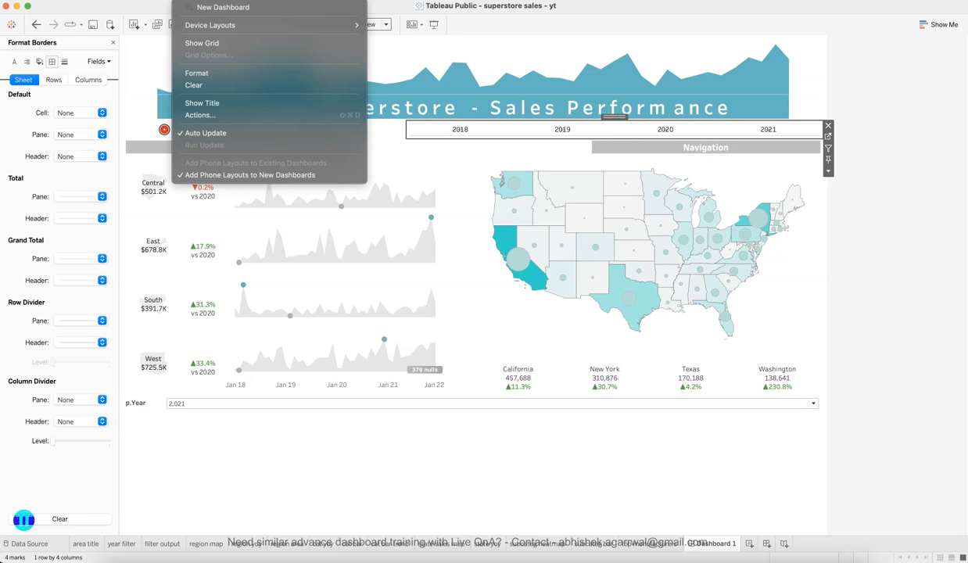
click(221, 114)
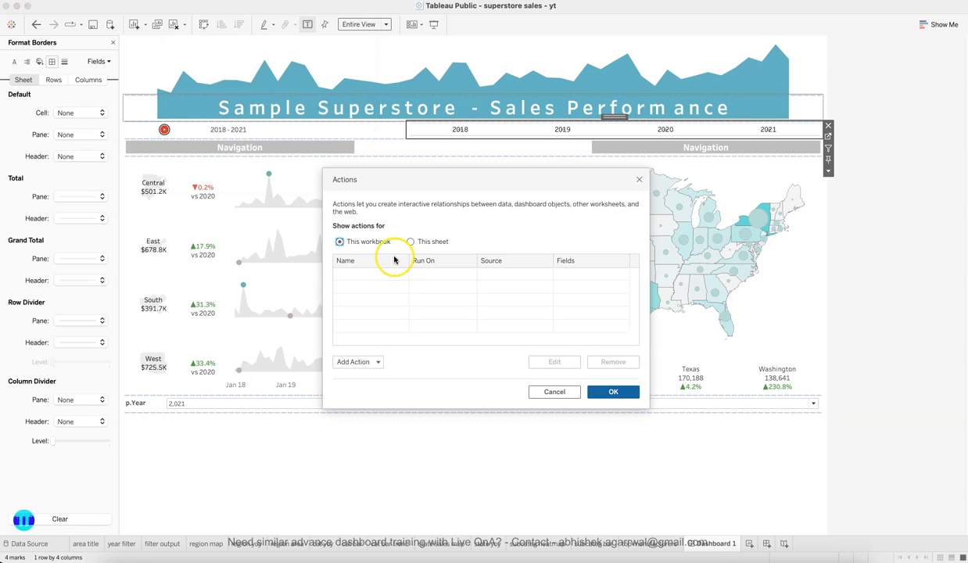
click(376, 361)
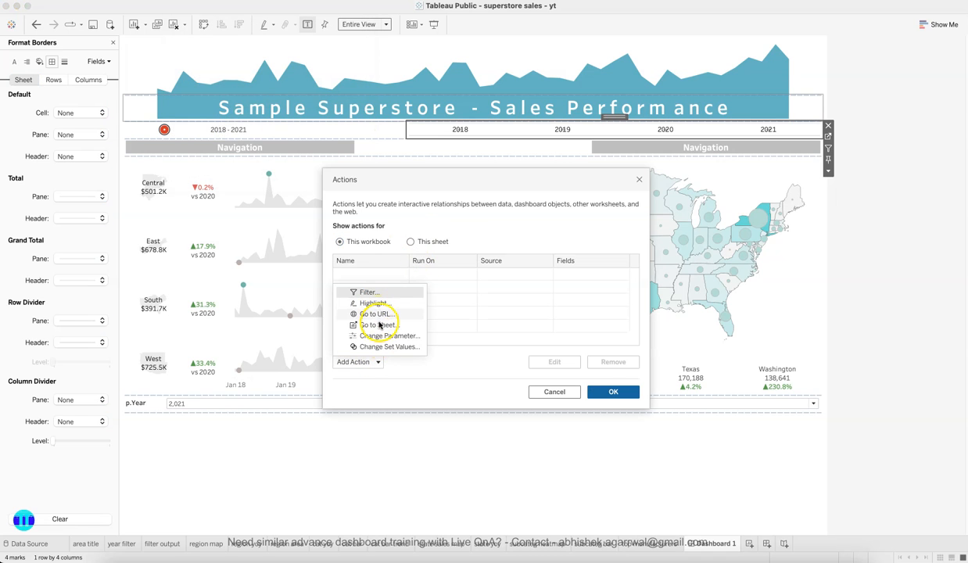
click(376, 293)
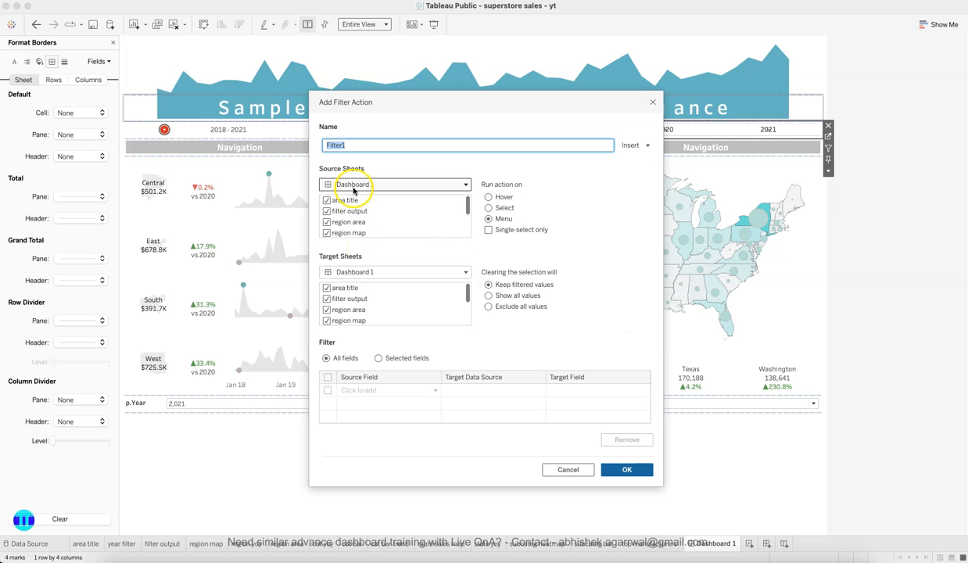
click(327, 200)
click(327, 211)
click(327, 222)
scroll(326, 221, down, 1)
click(326, 210)
click(326, 219)
scroll(327, 220, down, 1)
click(326, 210)
click(326, 221)
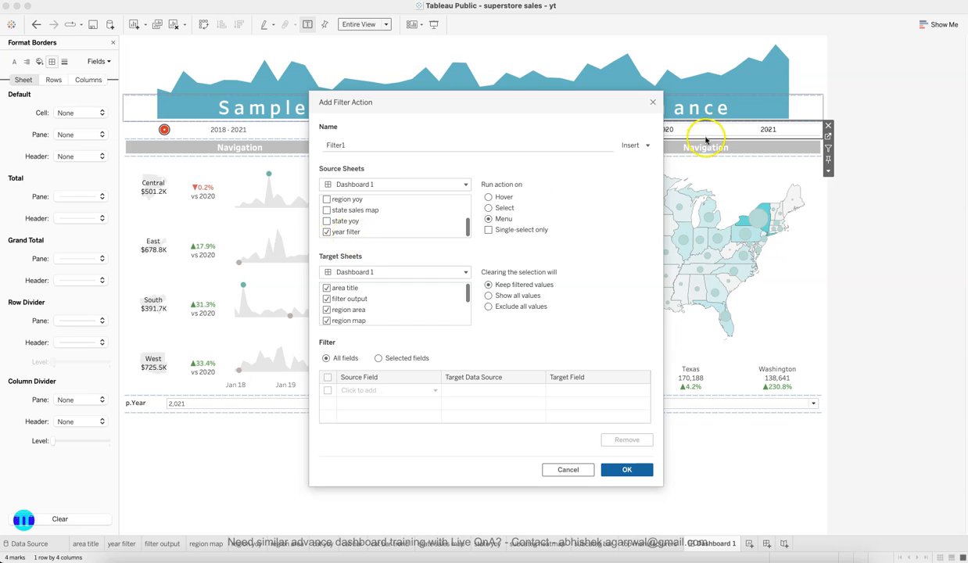
click(505, 208)
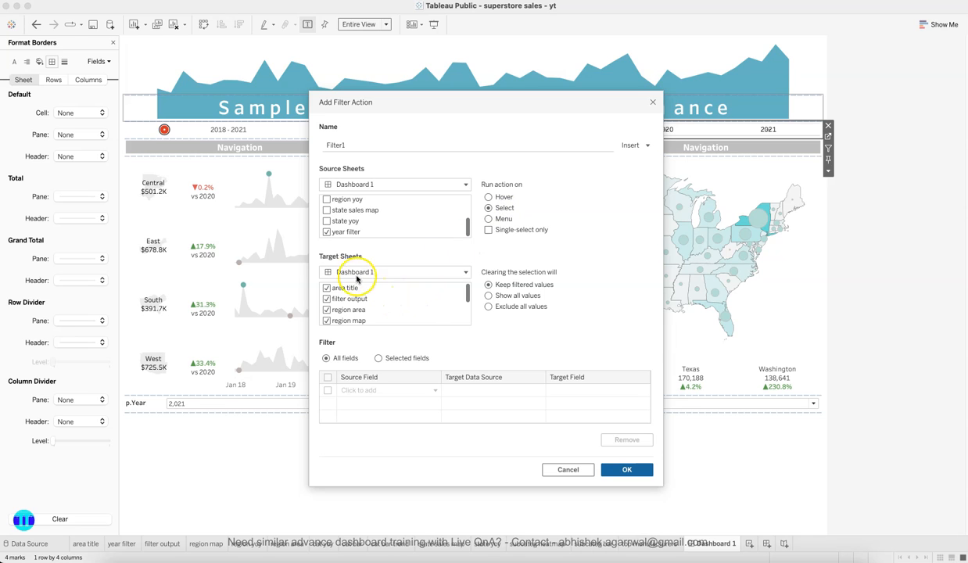
Exclude the year filter sheet from the action's targets and show all values when the selection is cleared.
scroll(357, 310, down, 2)
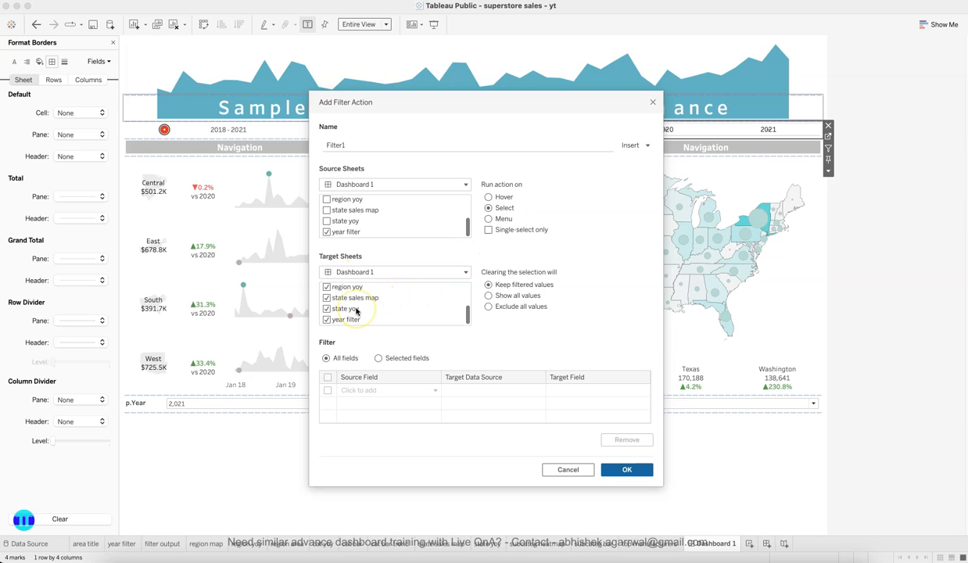
click(334, 322)
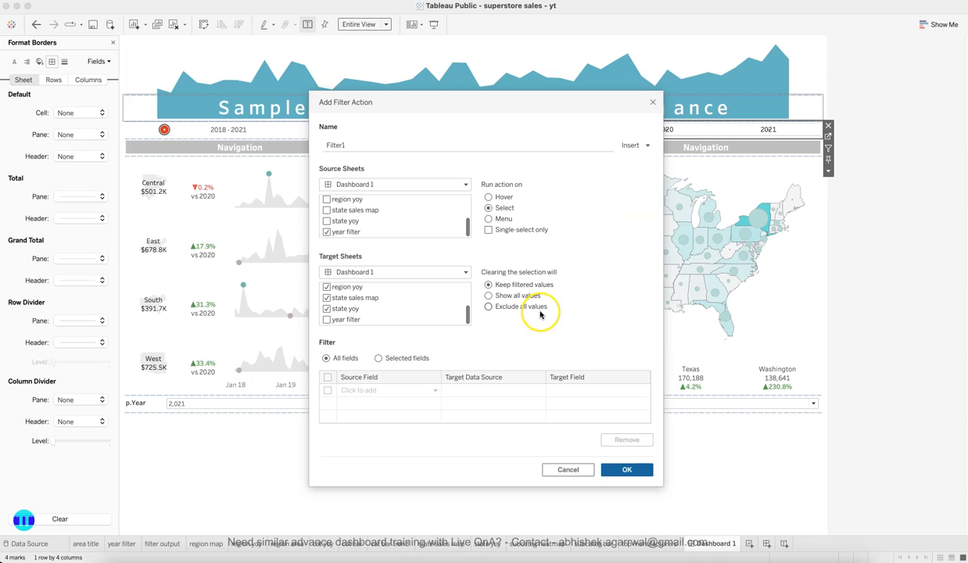
click(516, 296)
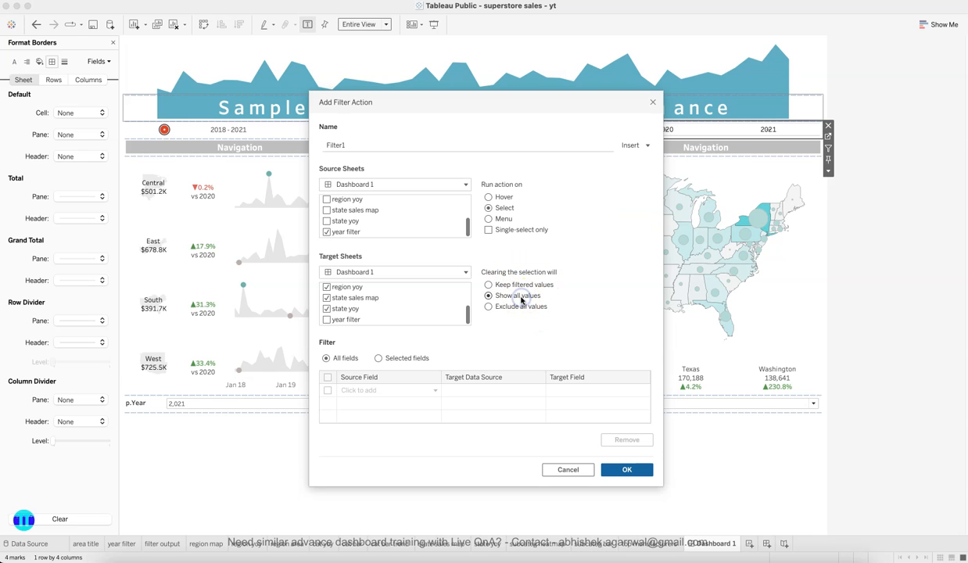
click(625, 469)
click(614, 391)
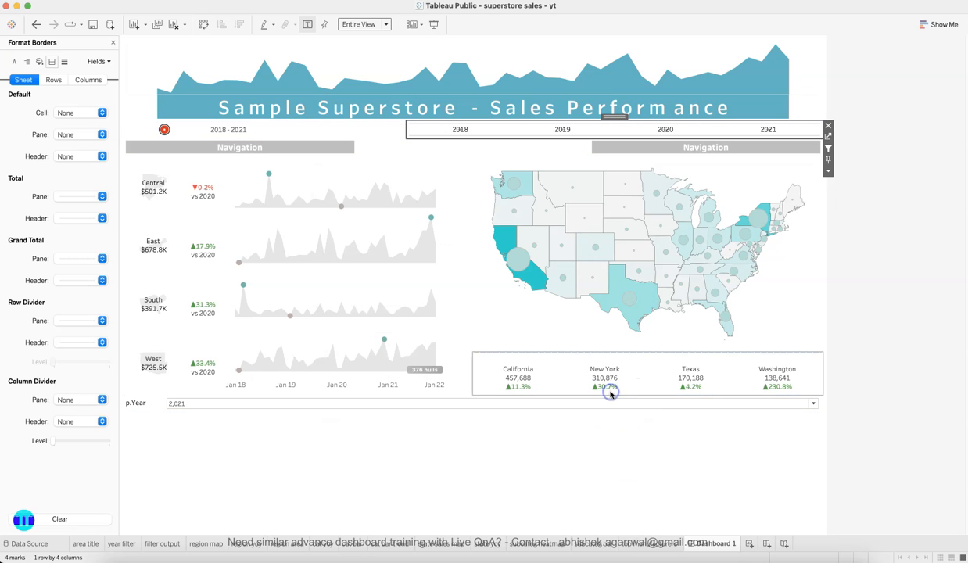
Test the filter action by selecting 2019 and 2018 in the year filter, and clear the selection.
click(562, 130)
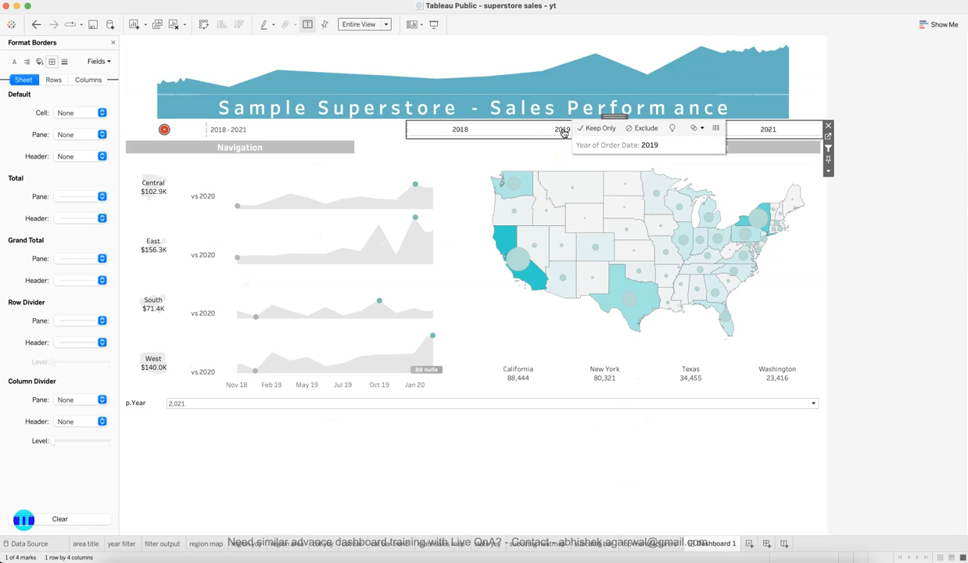
click(516, 131)
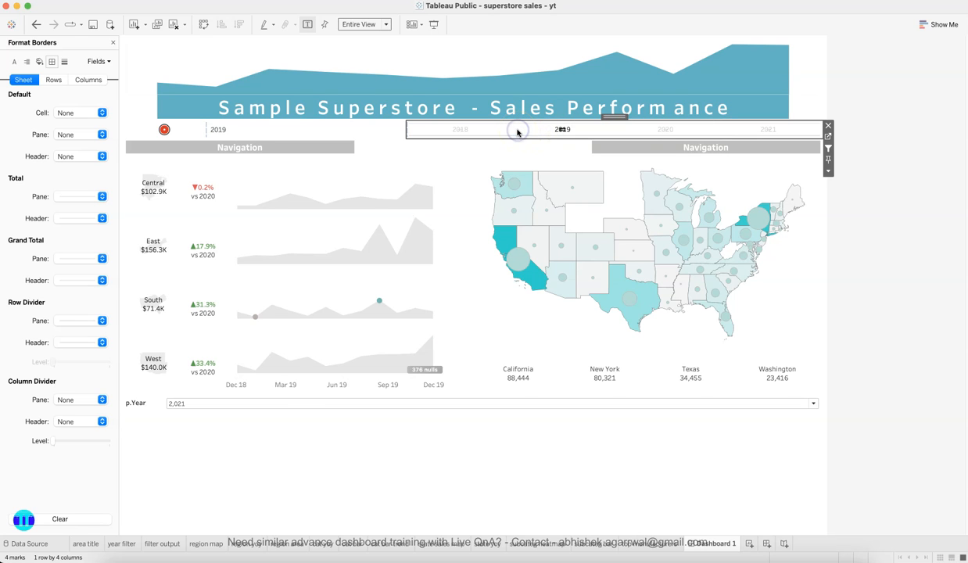
click(459, 129)
click(423, 129)
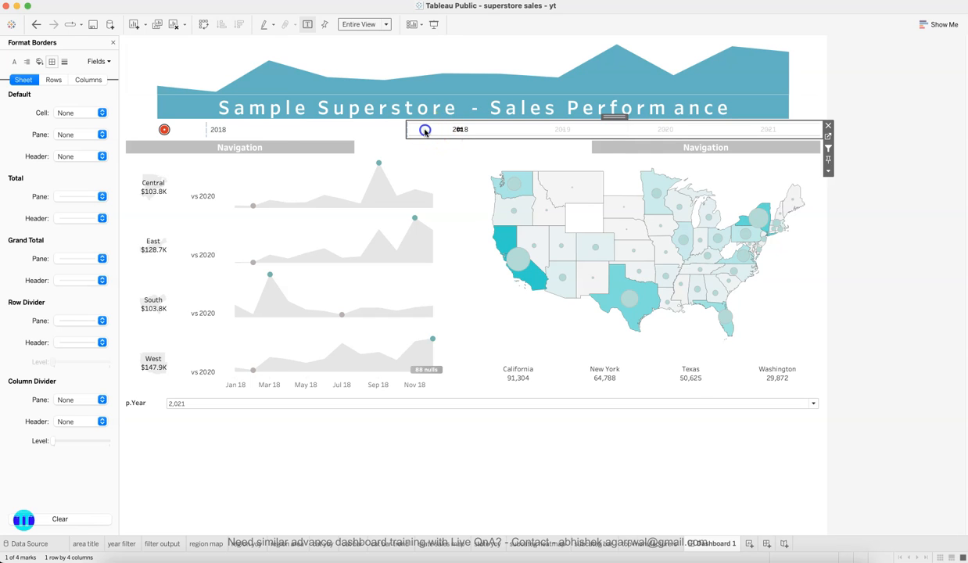
click(883, 210)
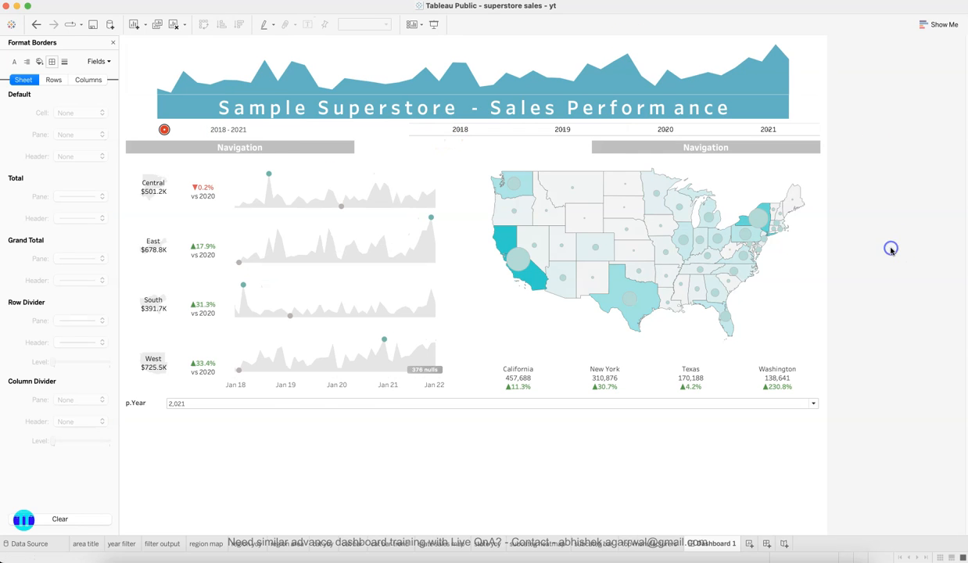